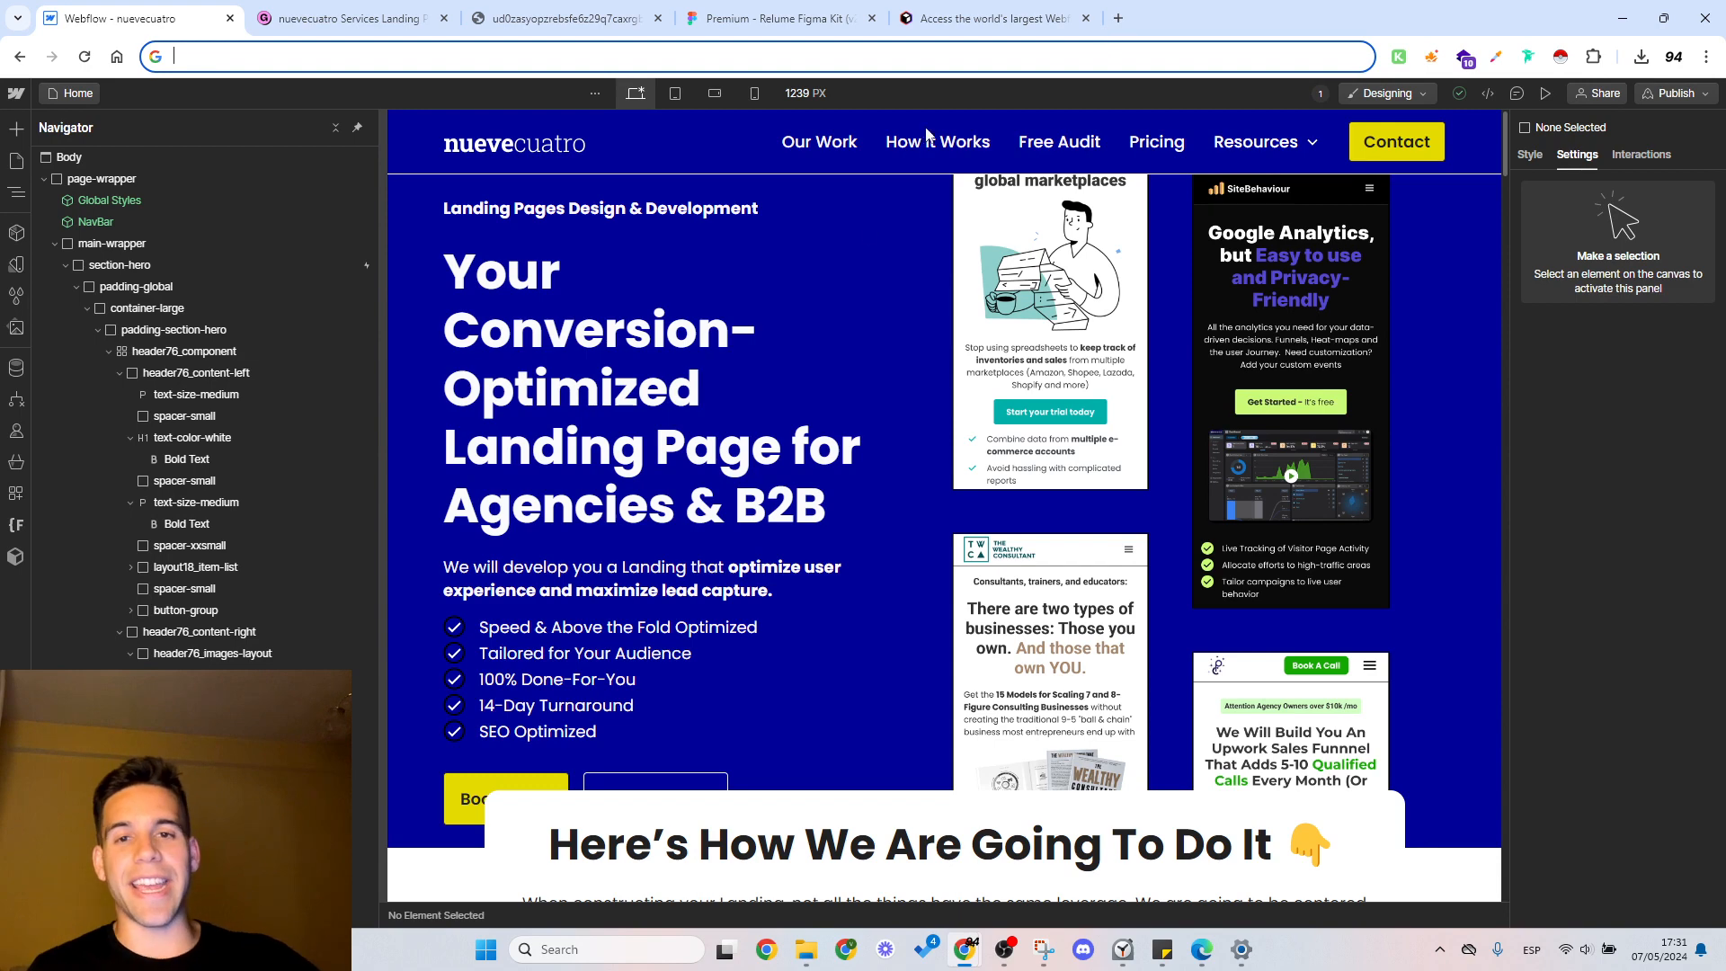
left_click(888, 201)
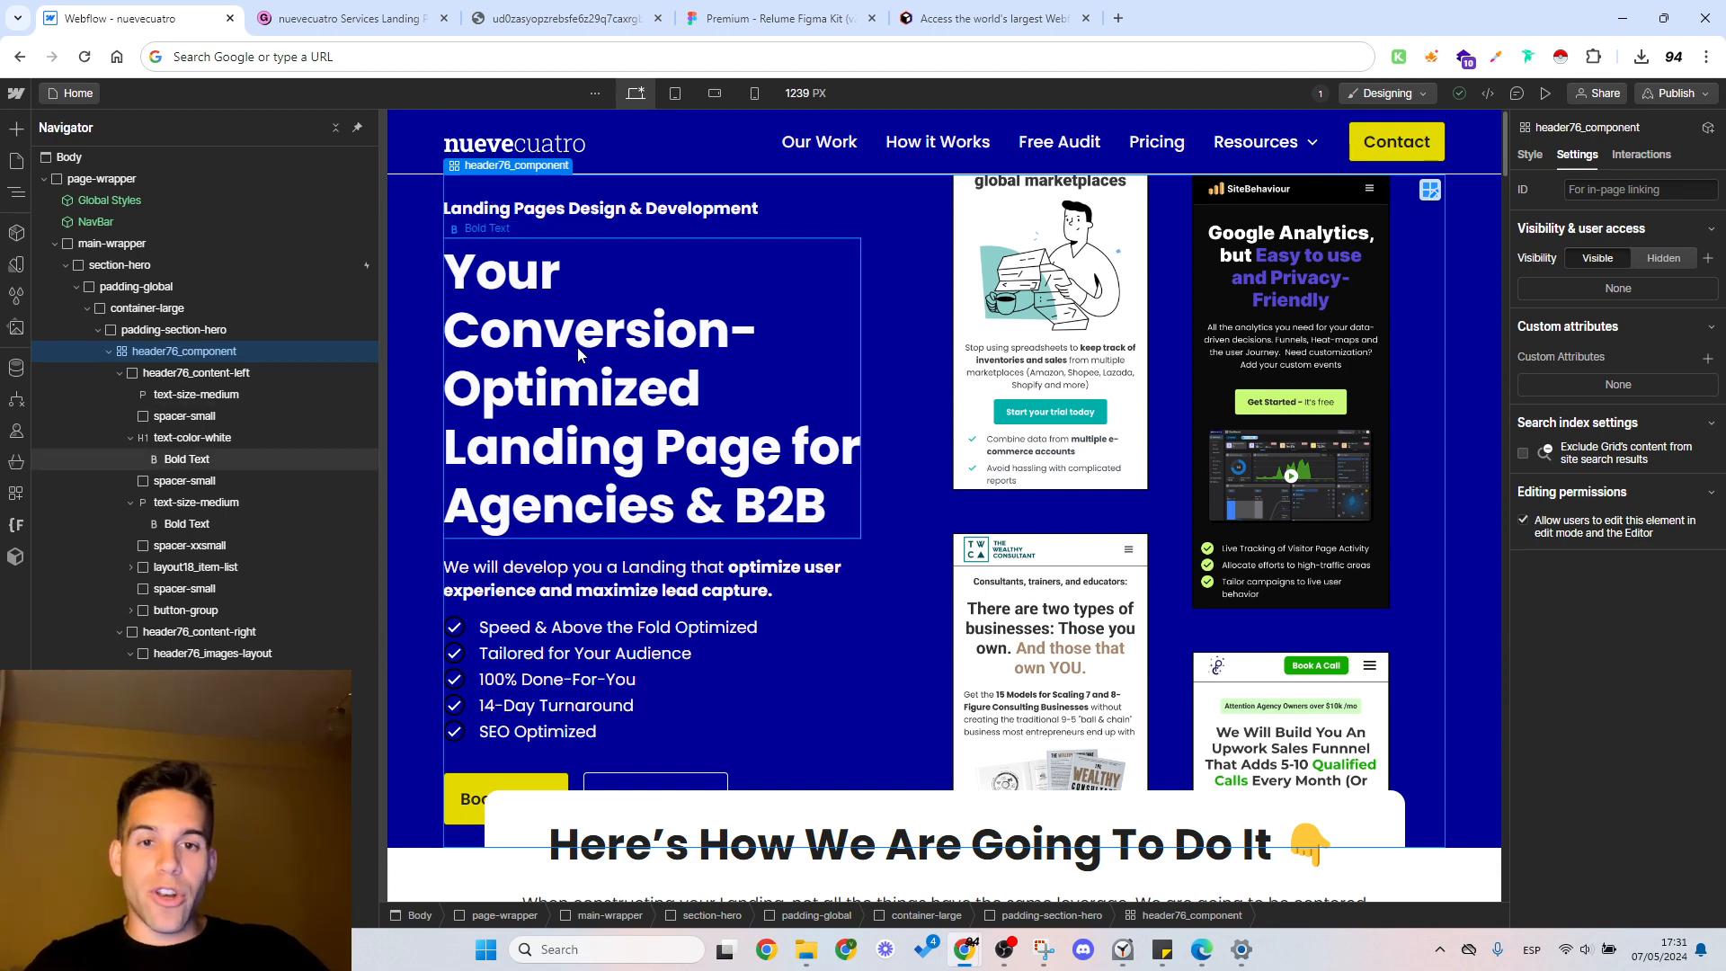
left_click(890, 154)
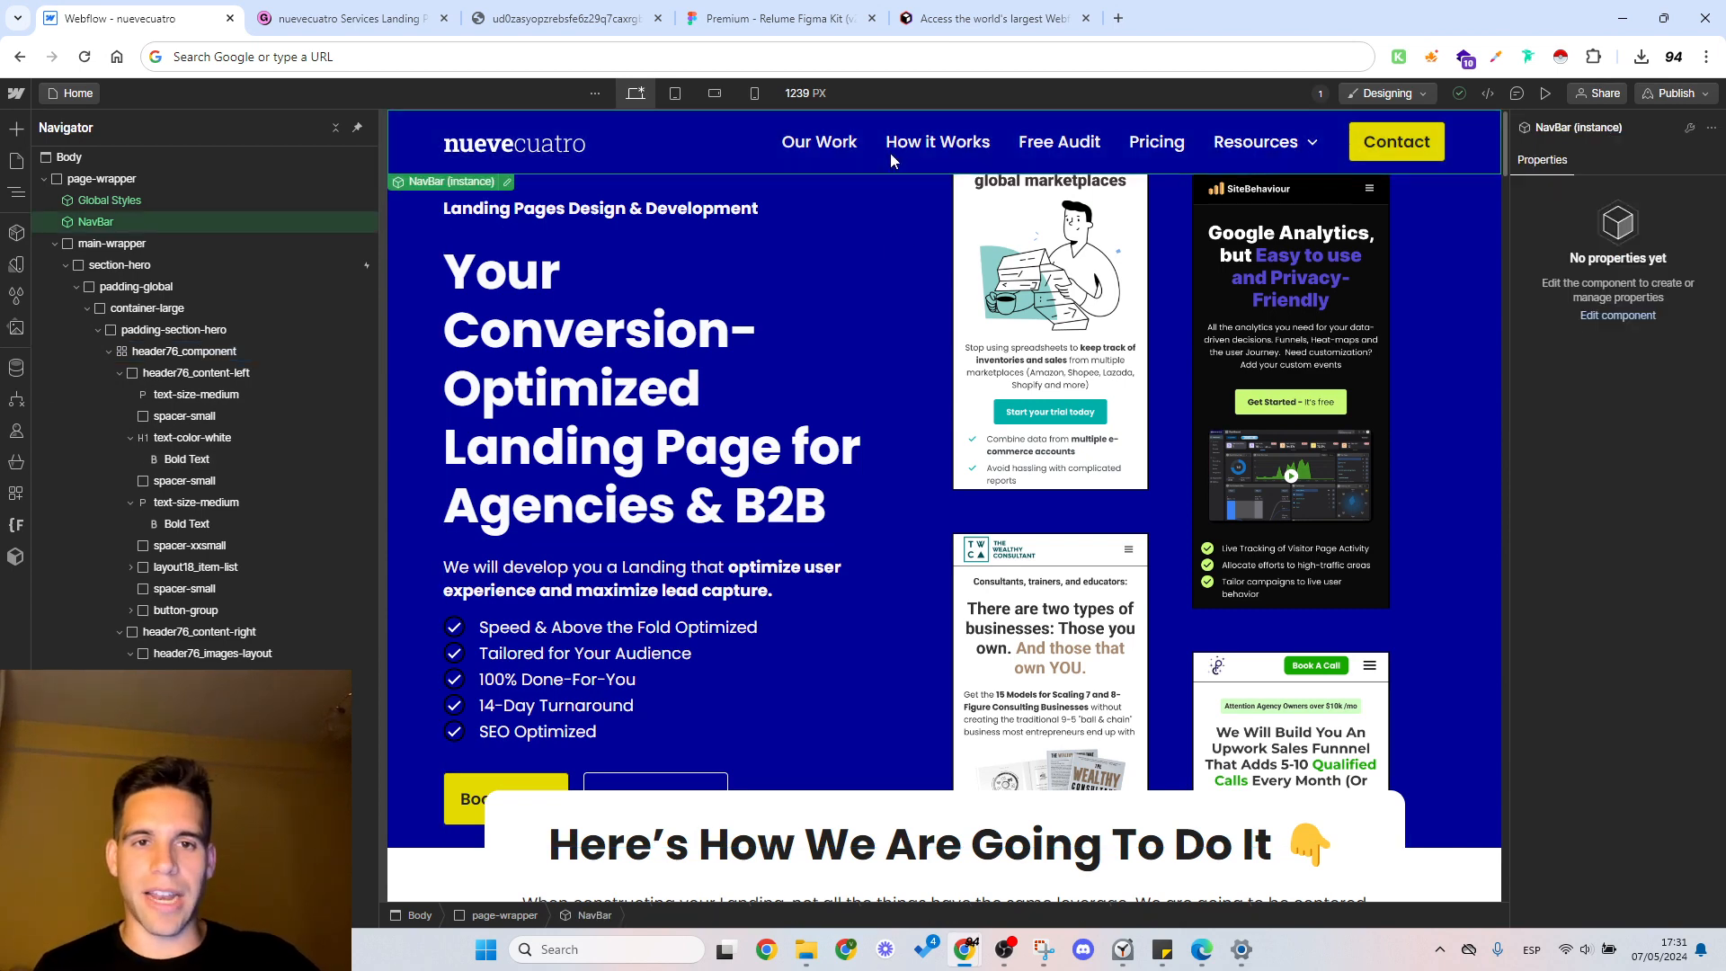
left_click(894, 244)
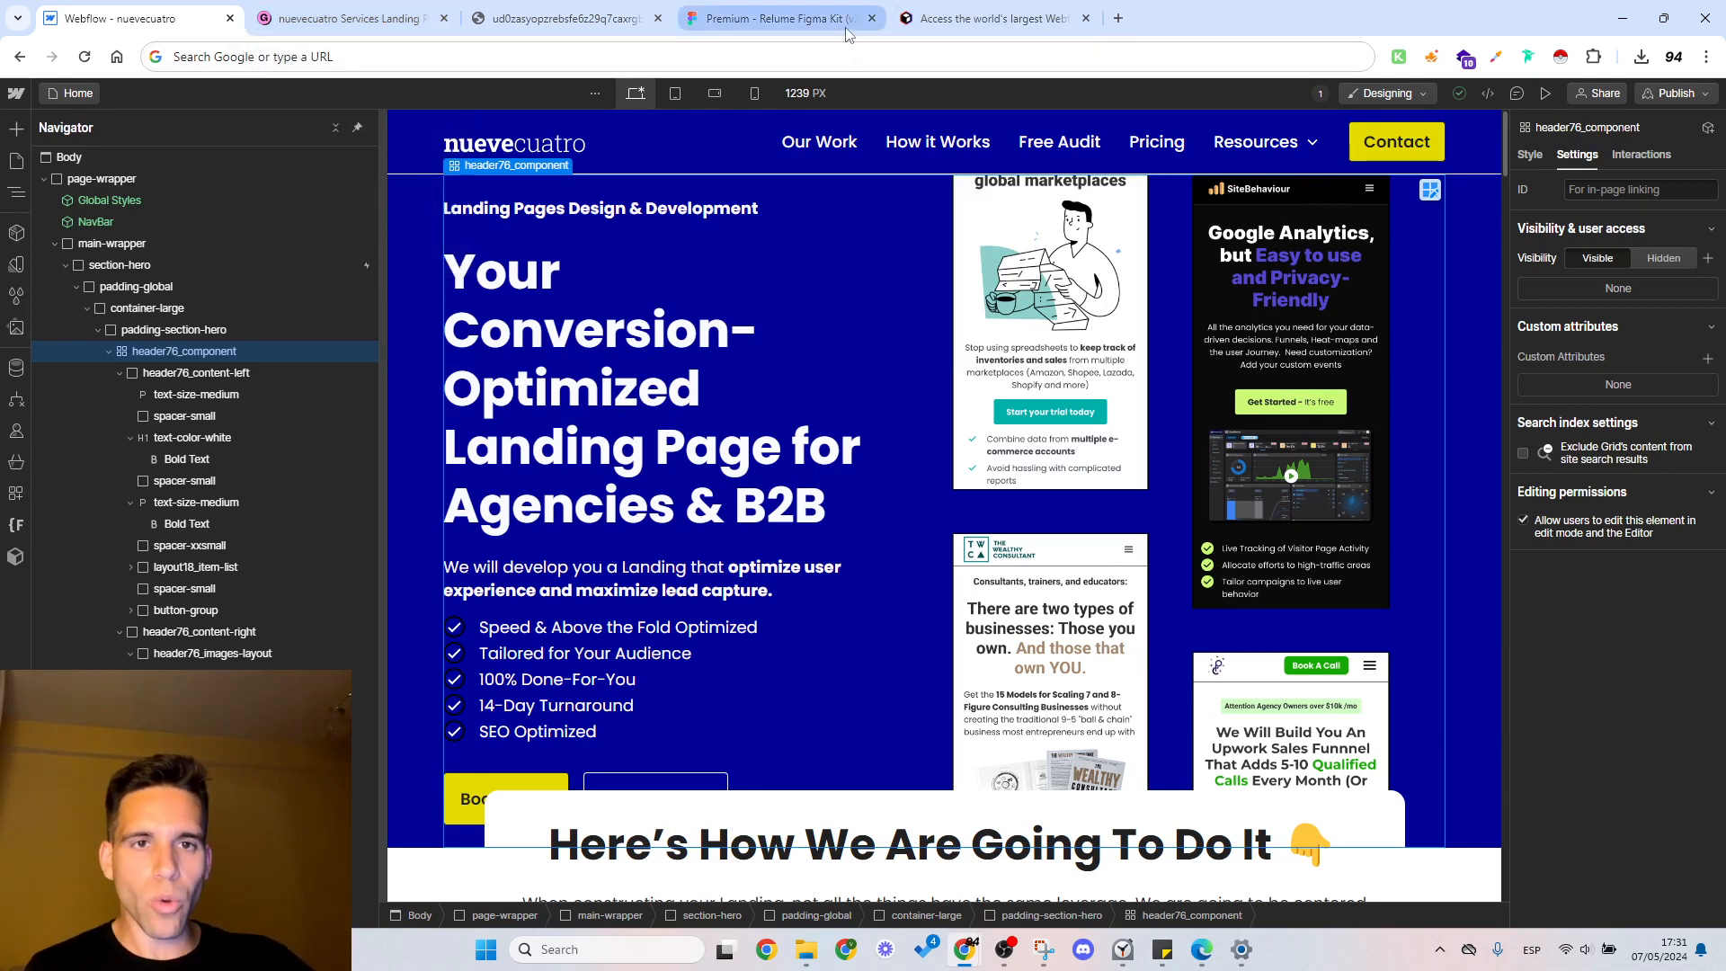
mouse_move(845, 30)
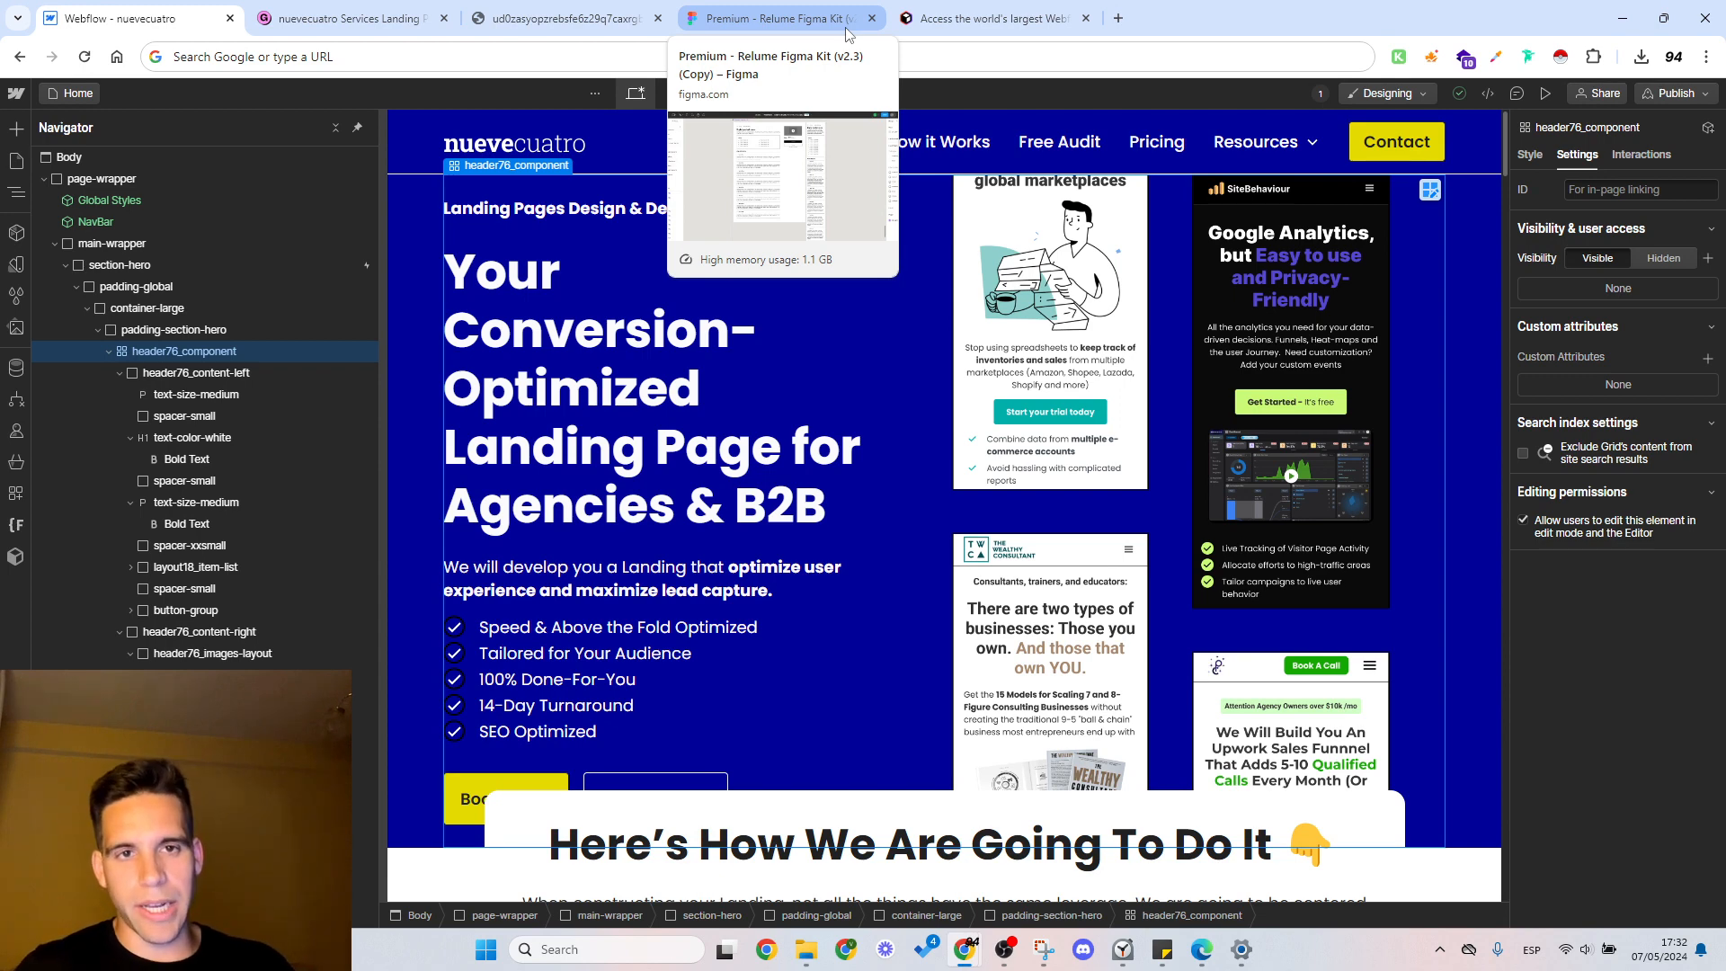
left_click(909, 22)
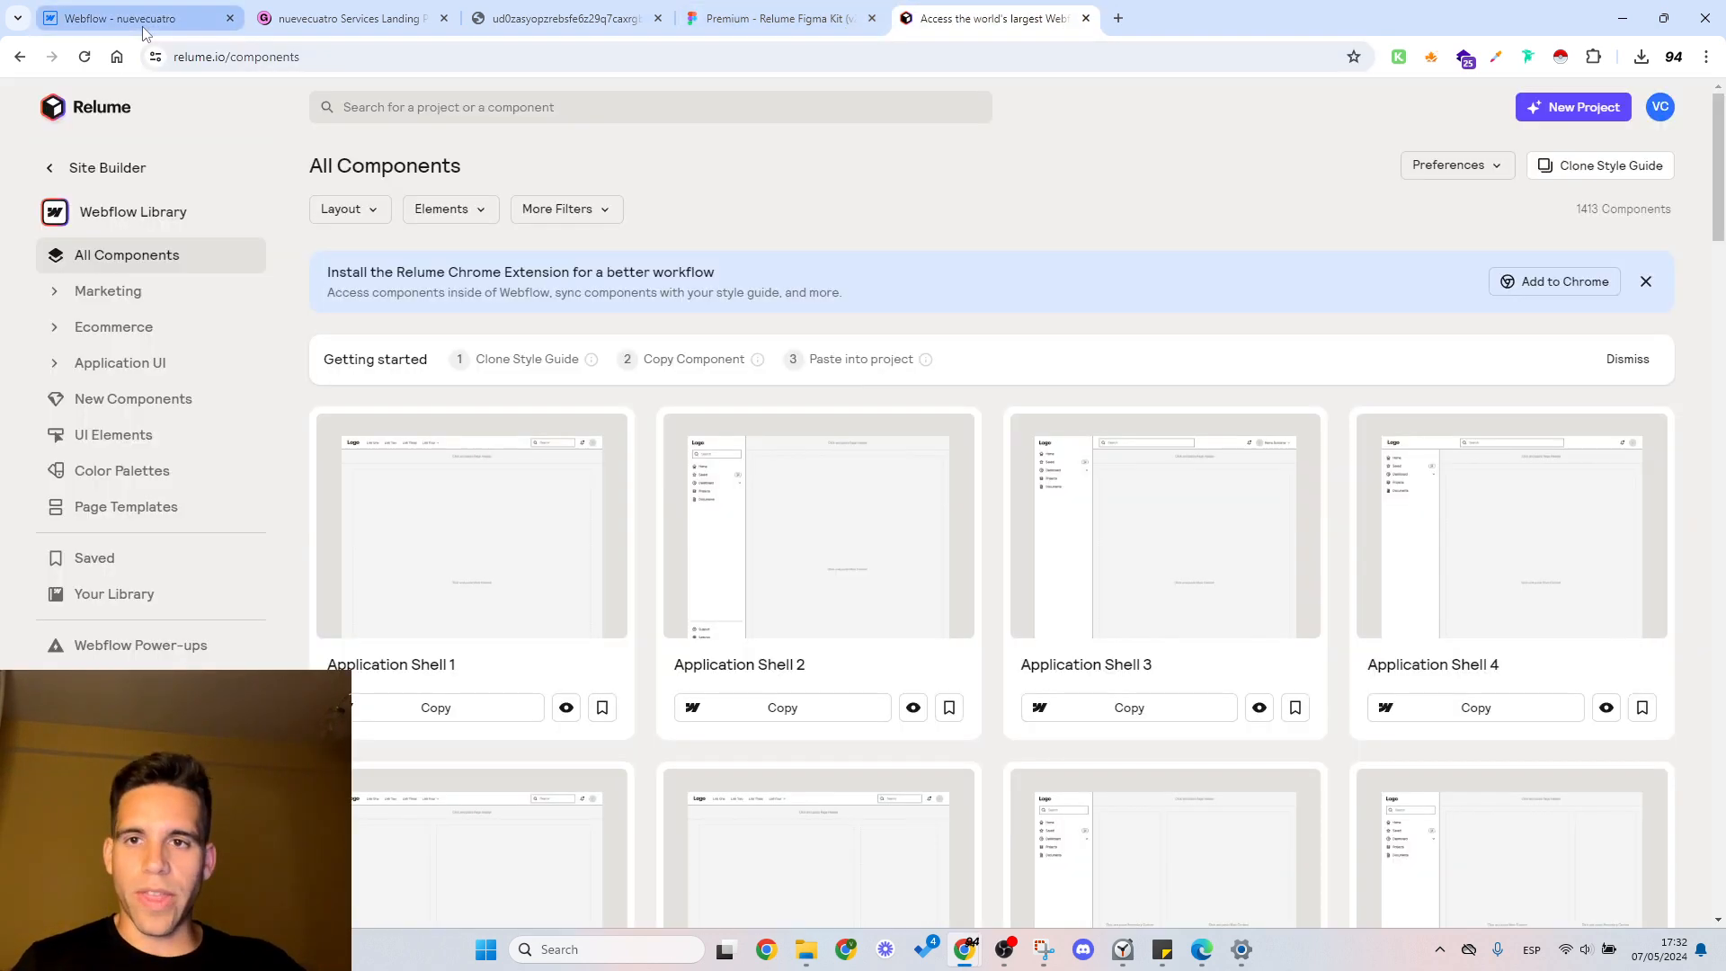
left_click(117, 18)
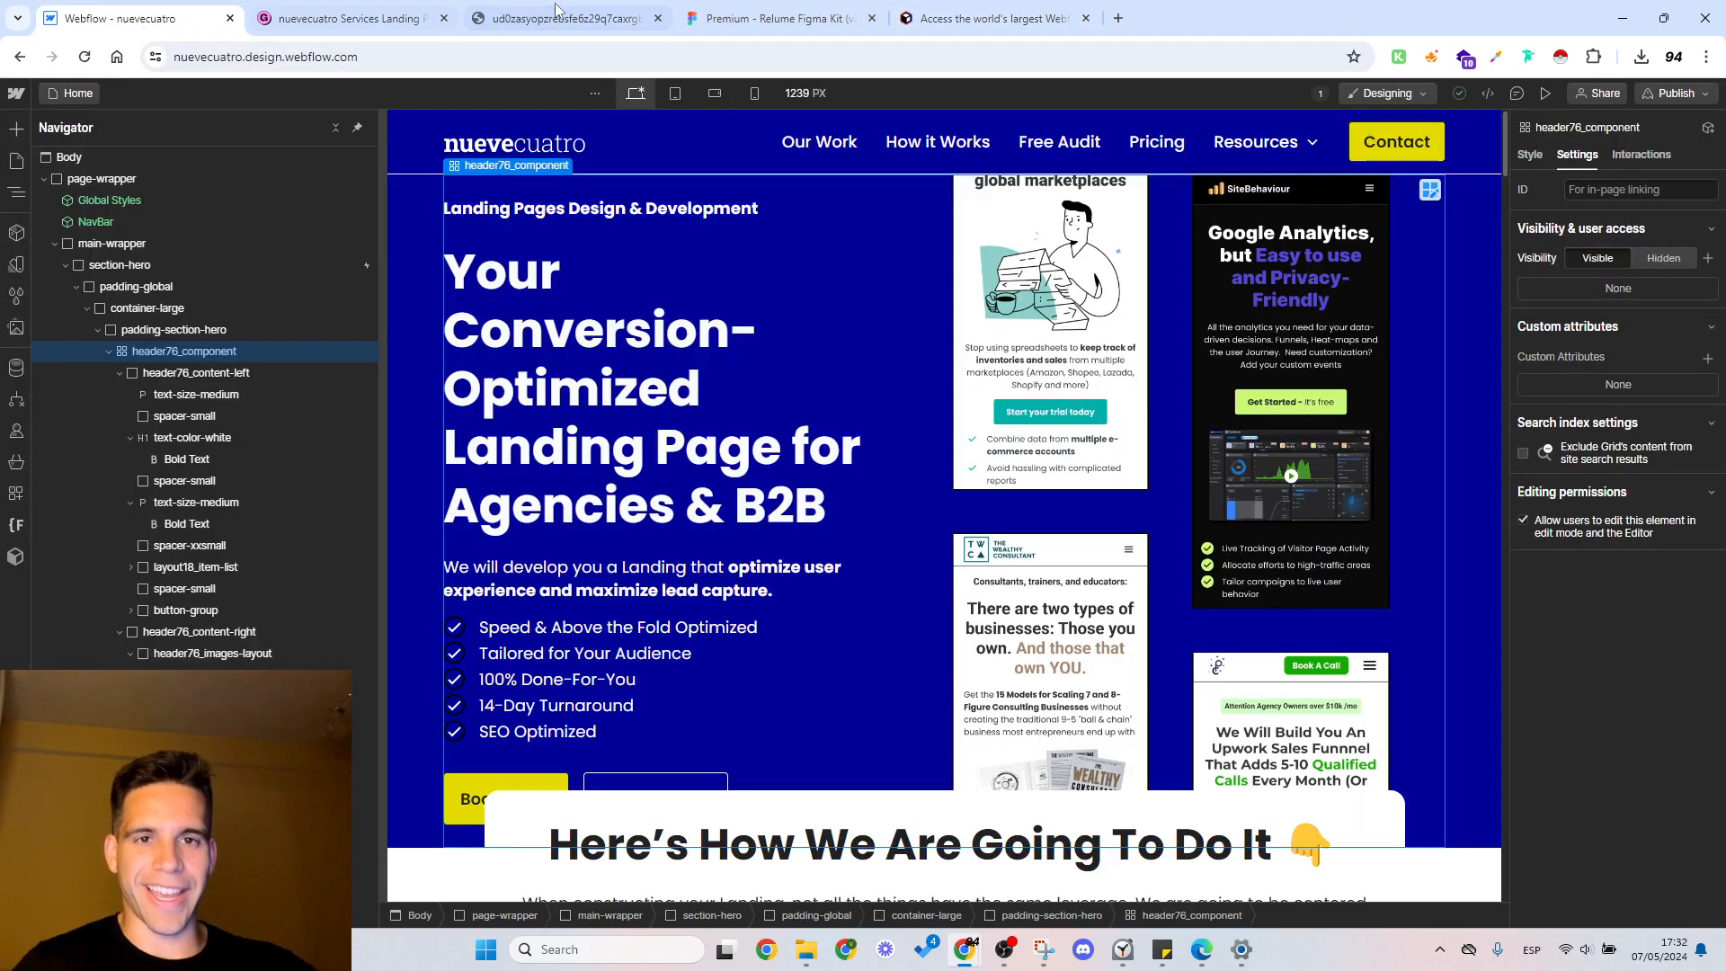
left_click(912, 9)
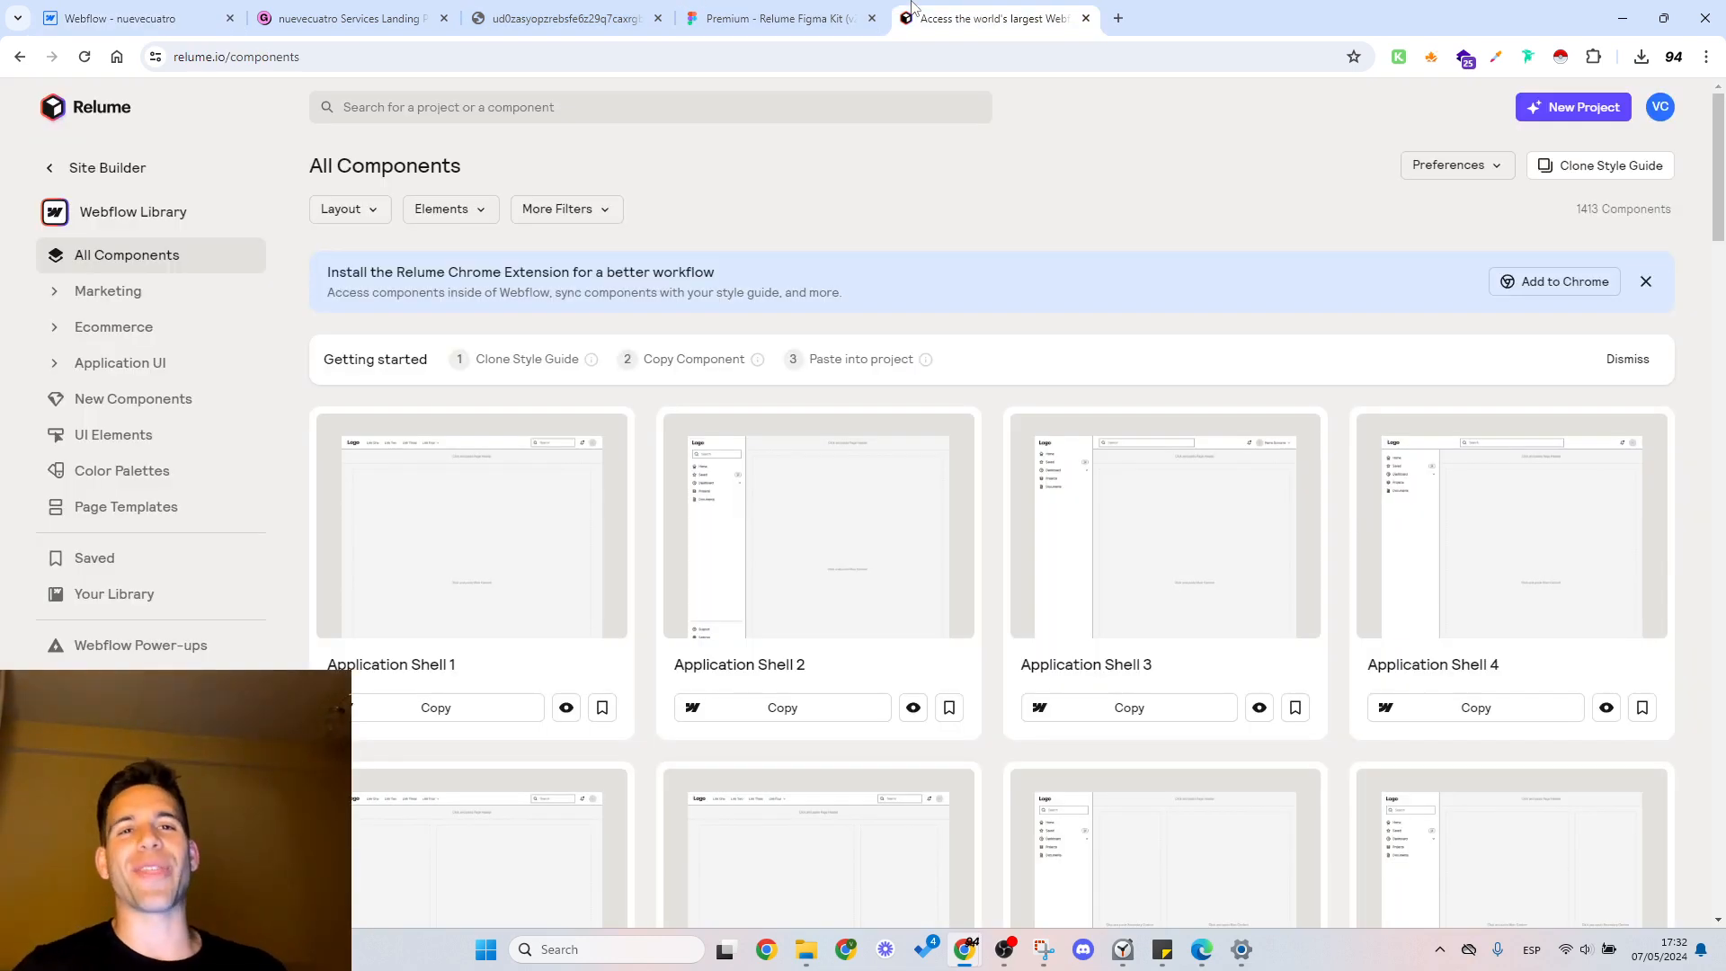
left_click(162, 13)
Step: Switch to the Relume Figma Kit and examine the desktop and mobile layouts of Product Header 7, 8 and 9
left_click(774, 18)
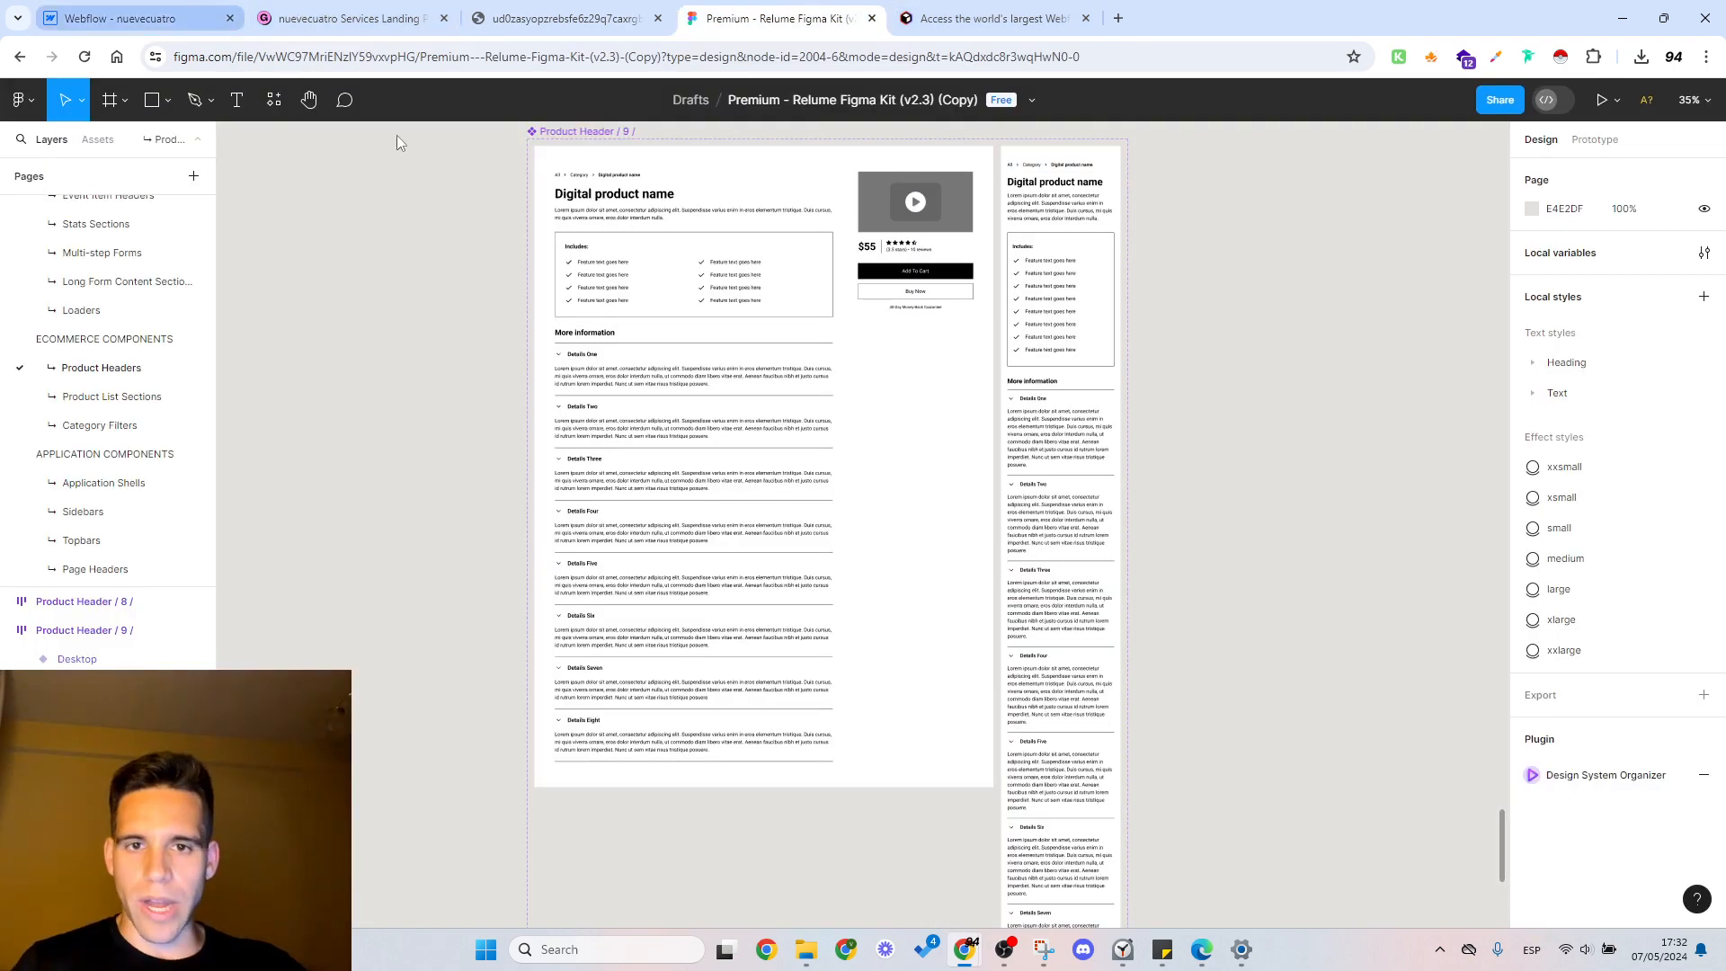
left_click_drag(467, 361, 542, 393)
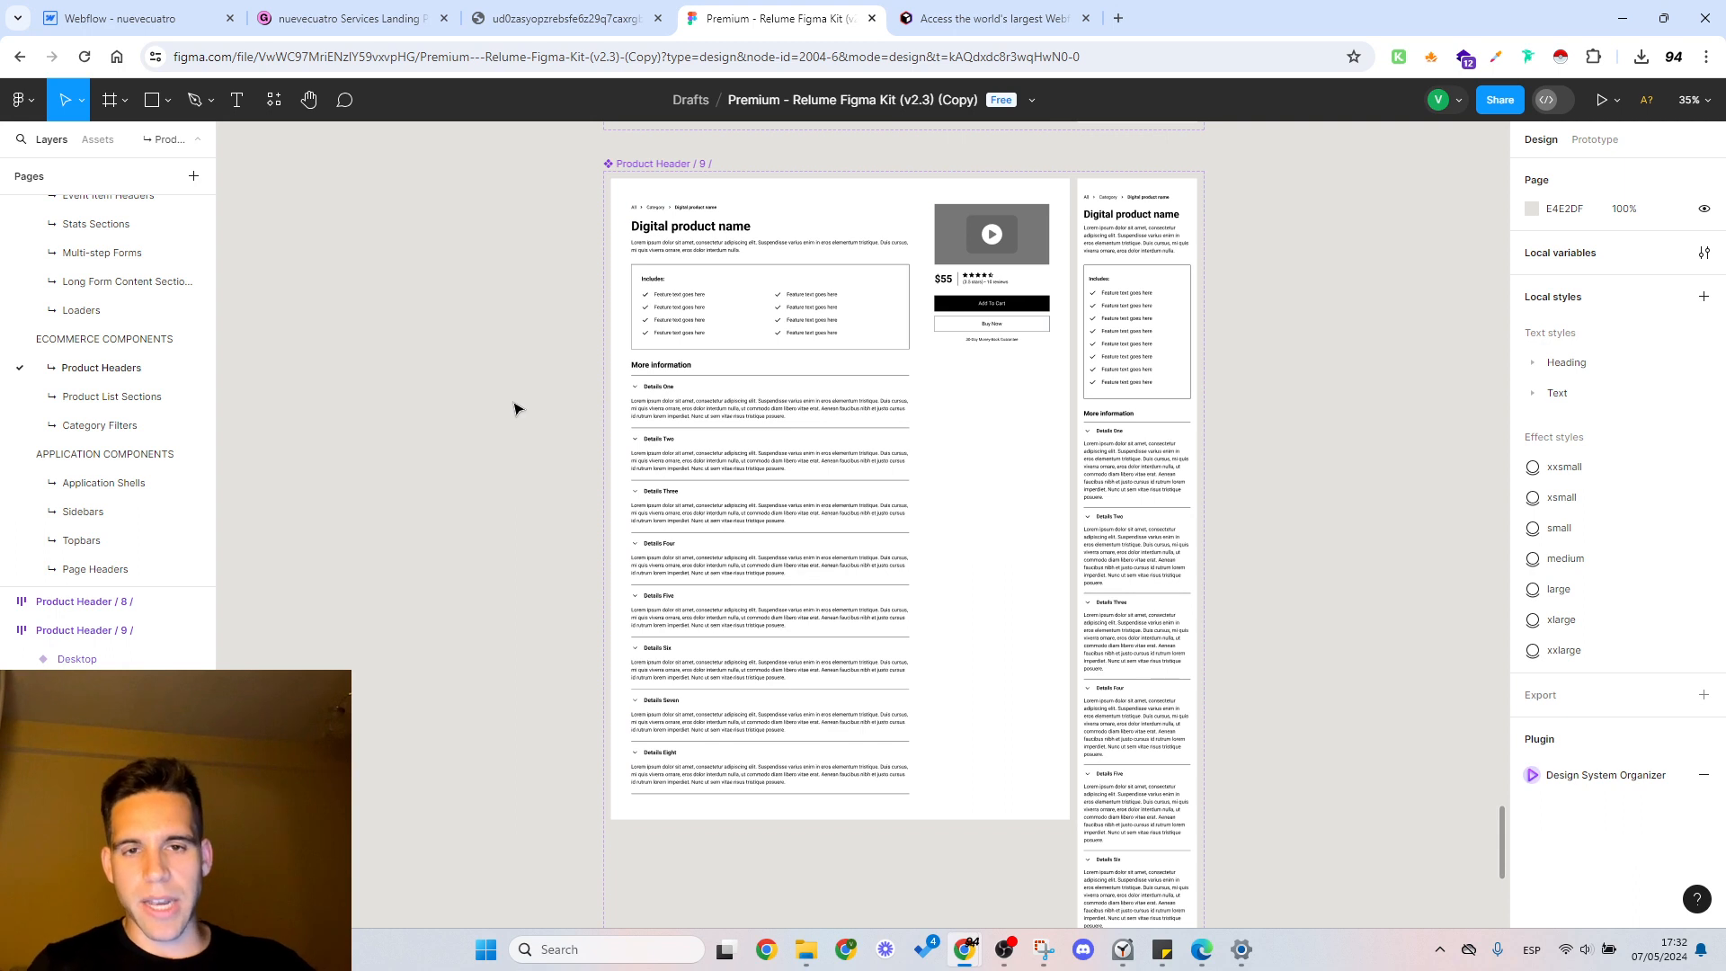
left_click(737, 274)
left_click(405, 362)
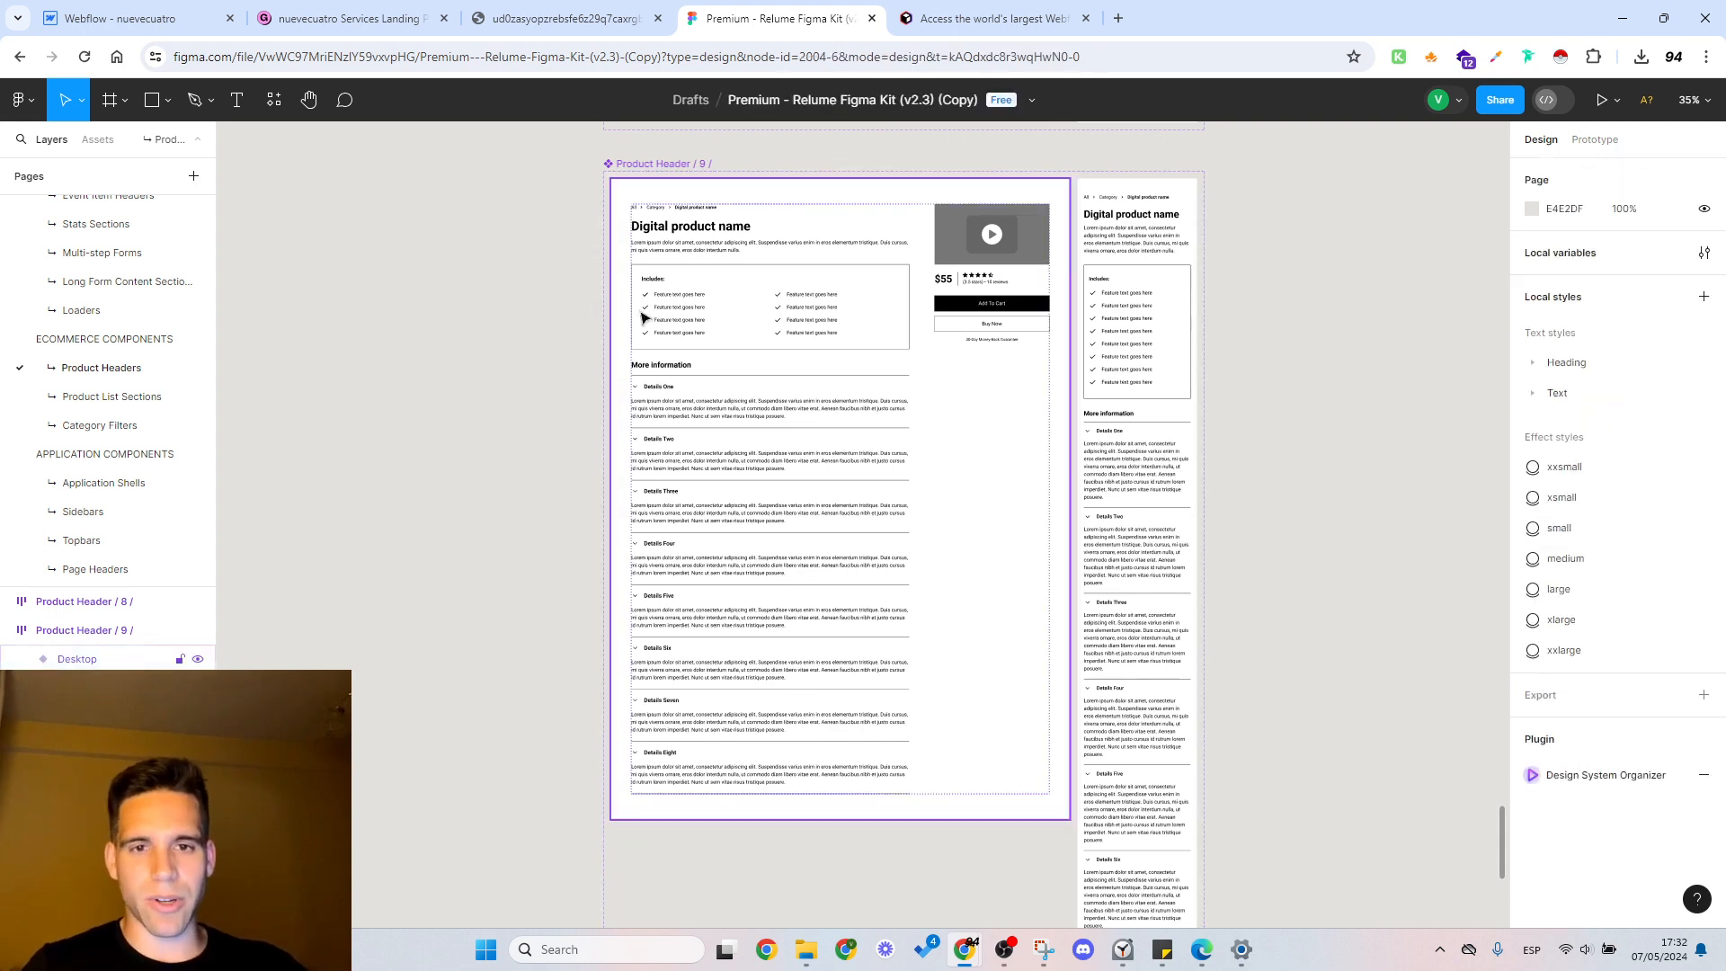
left_click(737, 310, "ctrl")
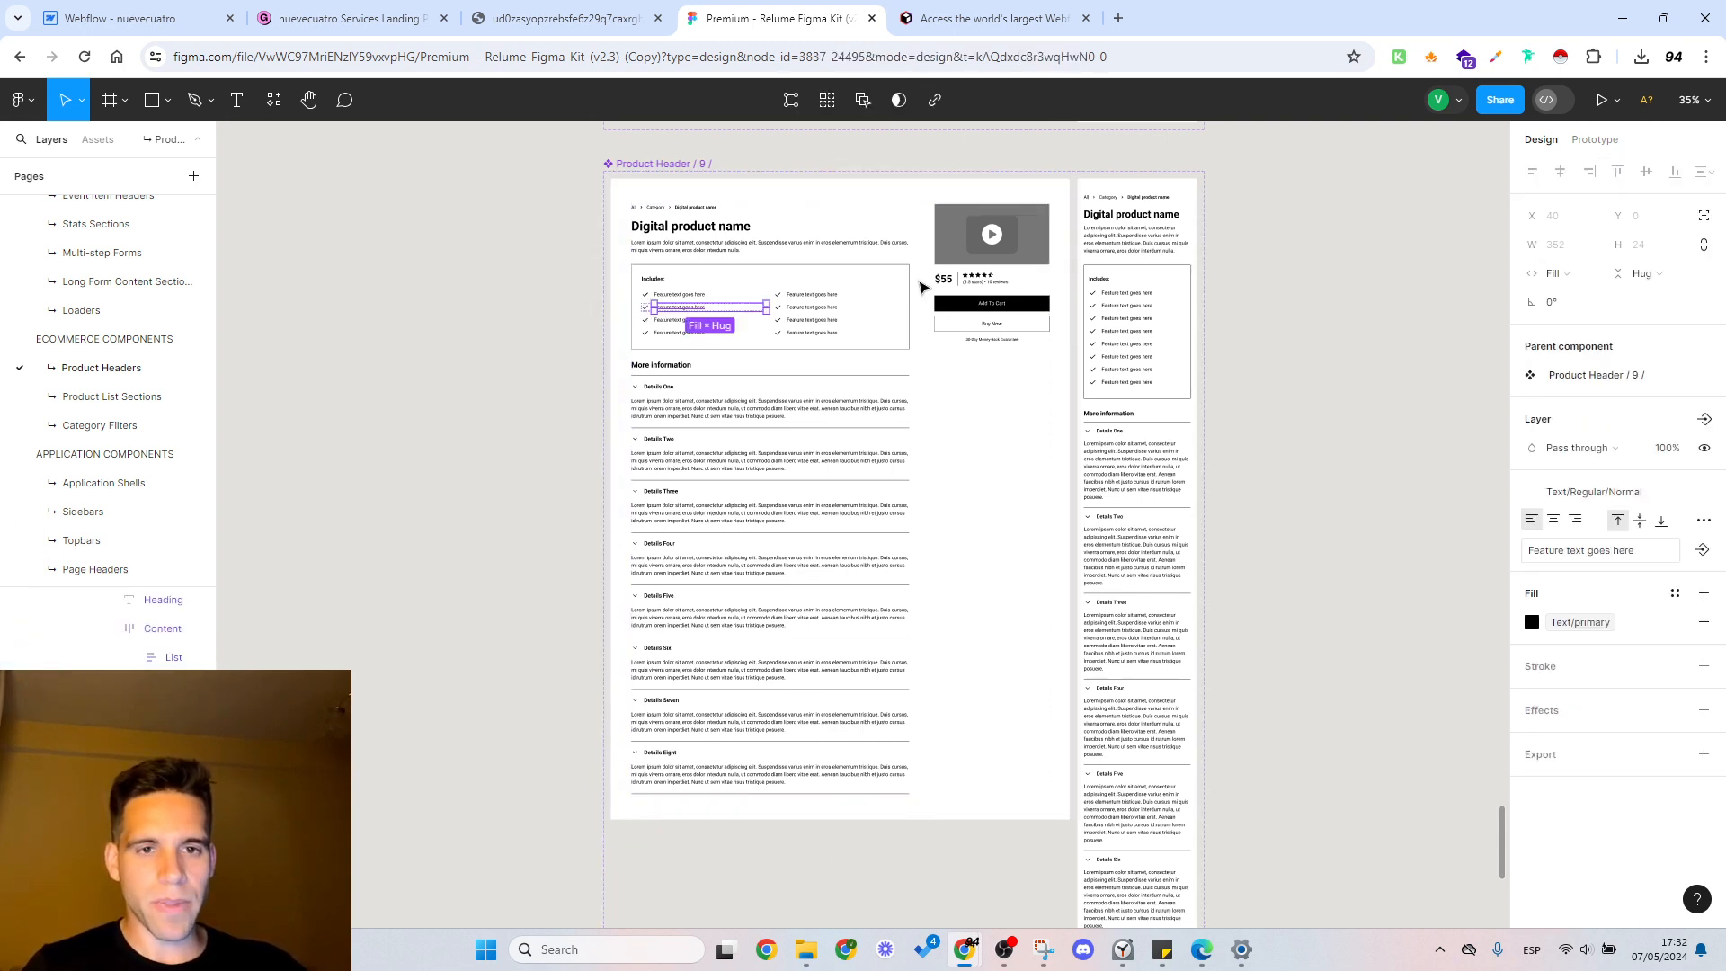
key("Escape")
key("Escape")
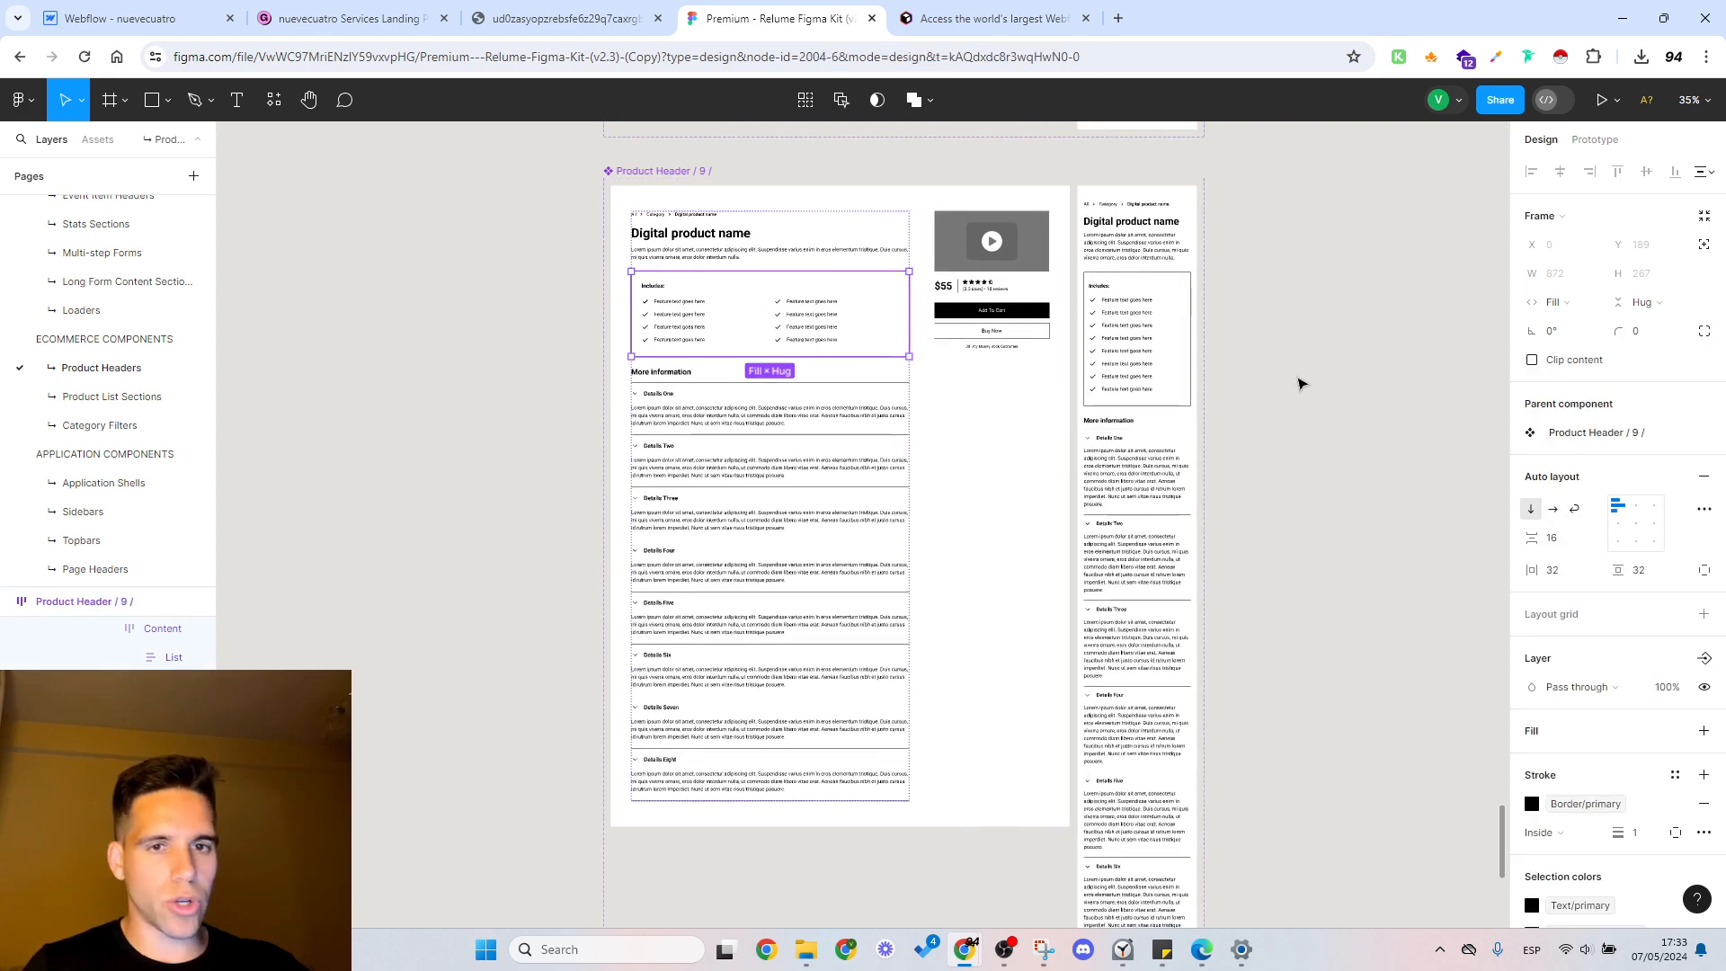
key("Escape")
scroll(1285, 377, "up", 5)
scroll(1265, 411, "up", 8)
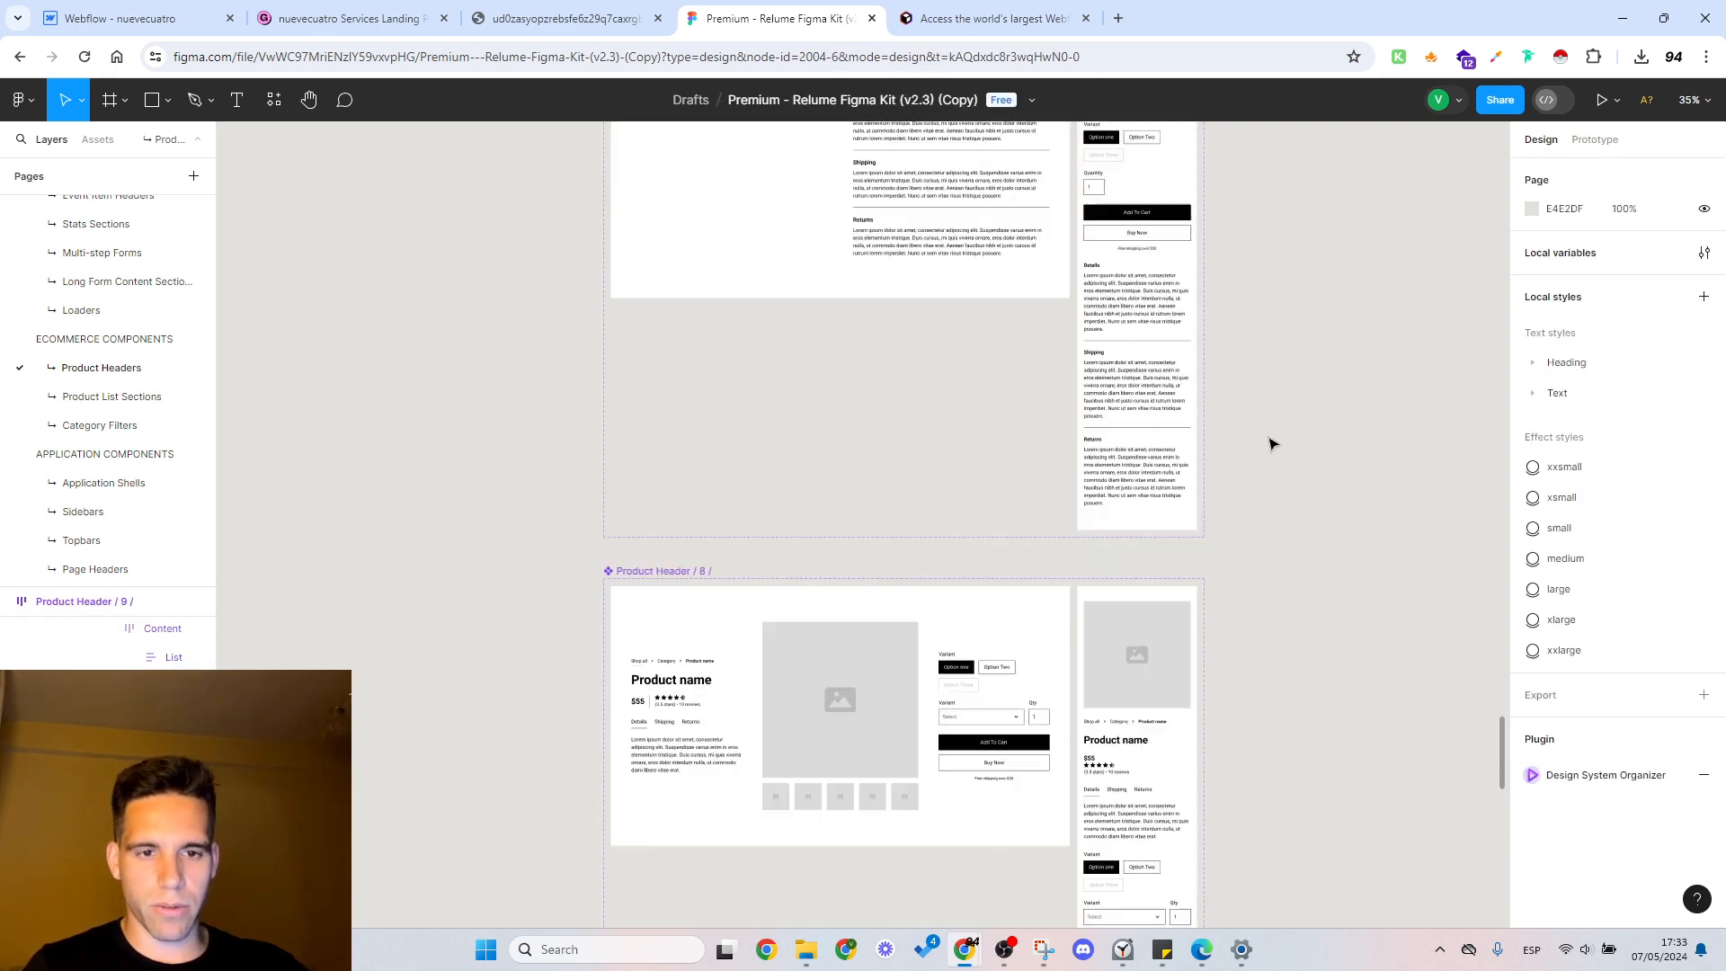
left_click(946, 507)
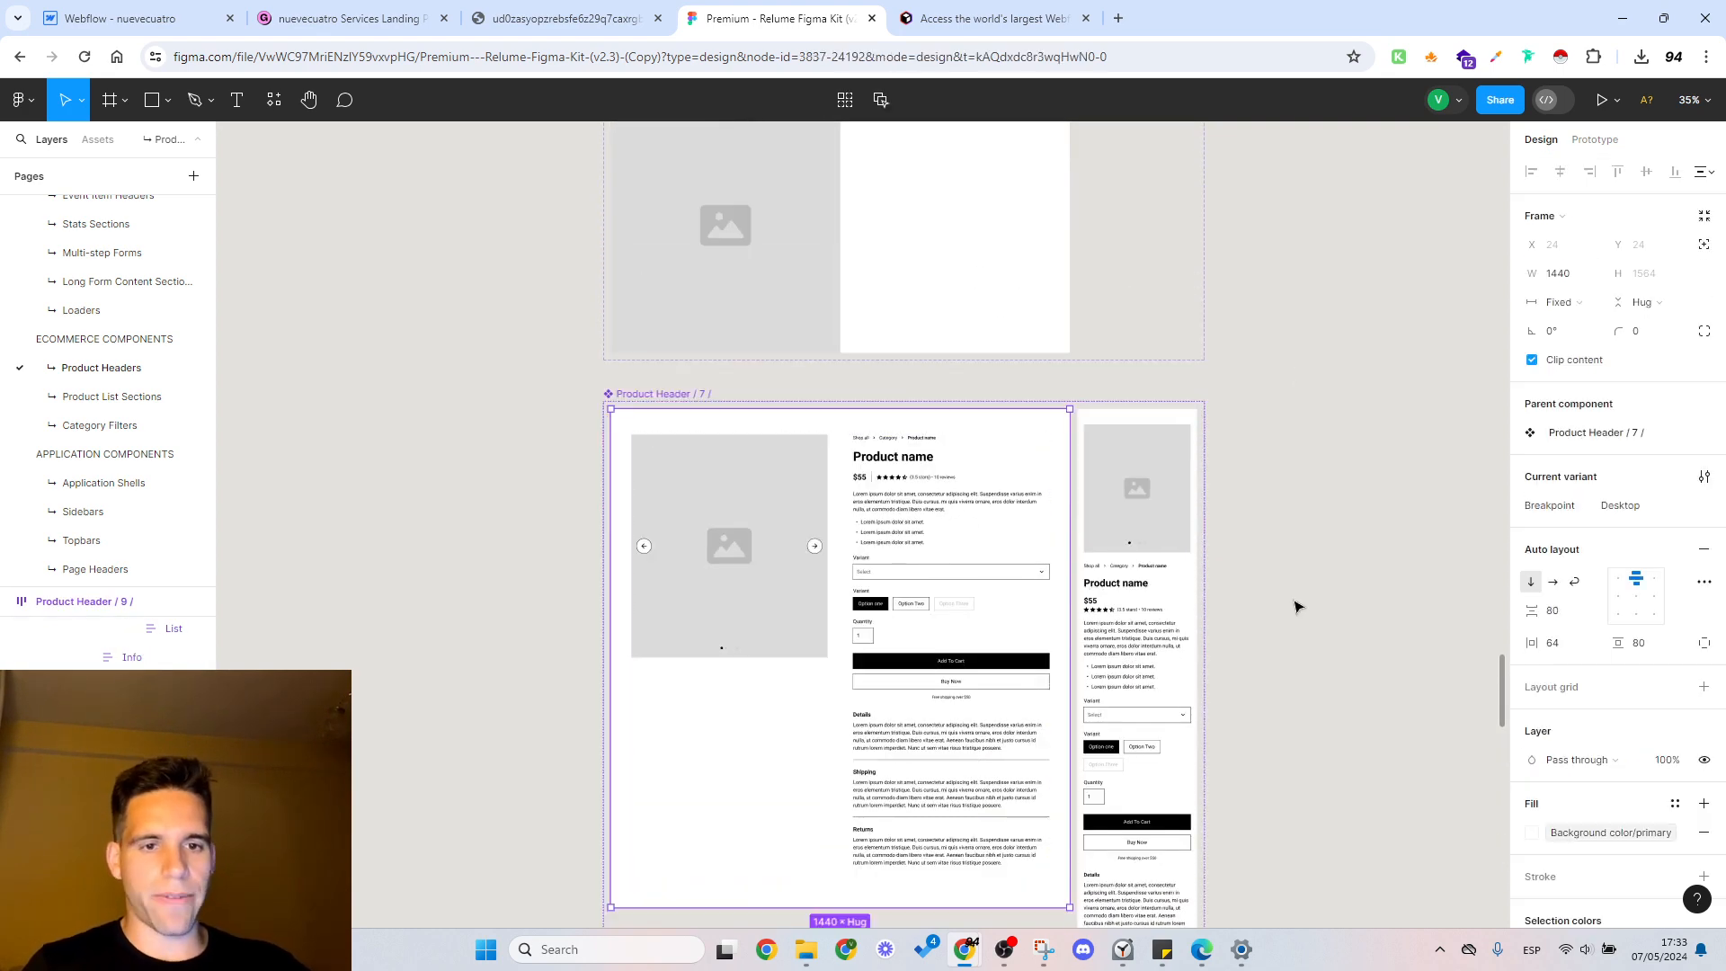
left_click(1298, 607)
left_click_drag(1309, 667, 1290, 565)
scroll(1289, 564, "down", 5)
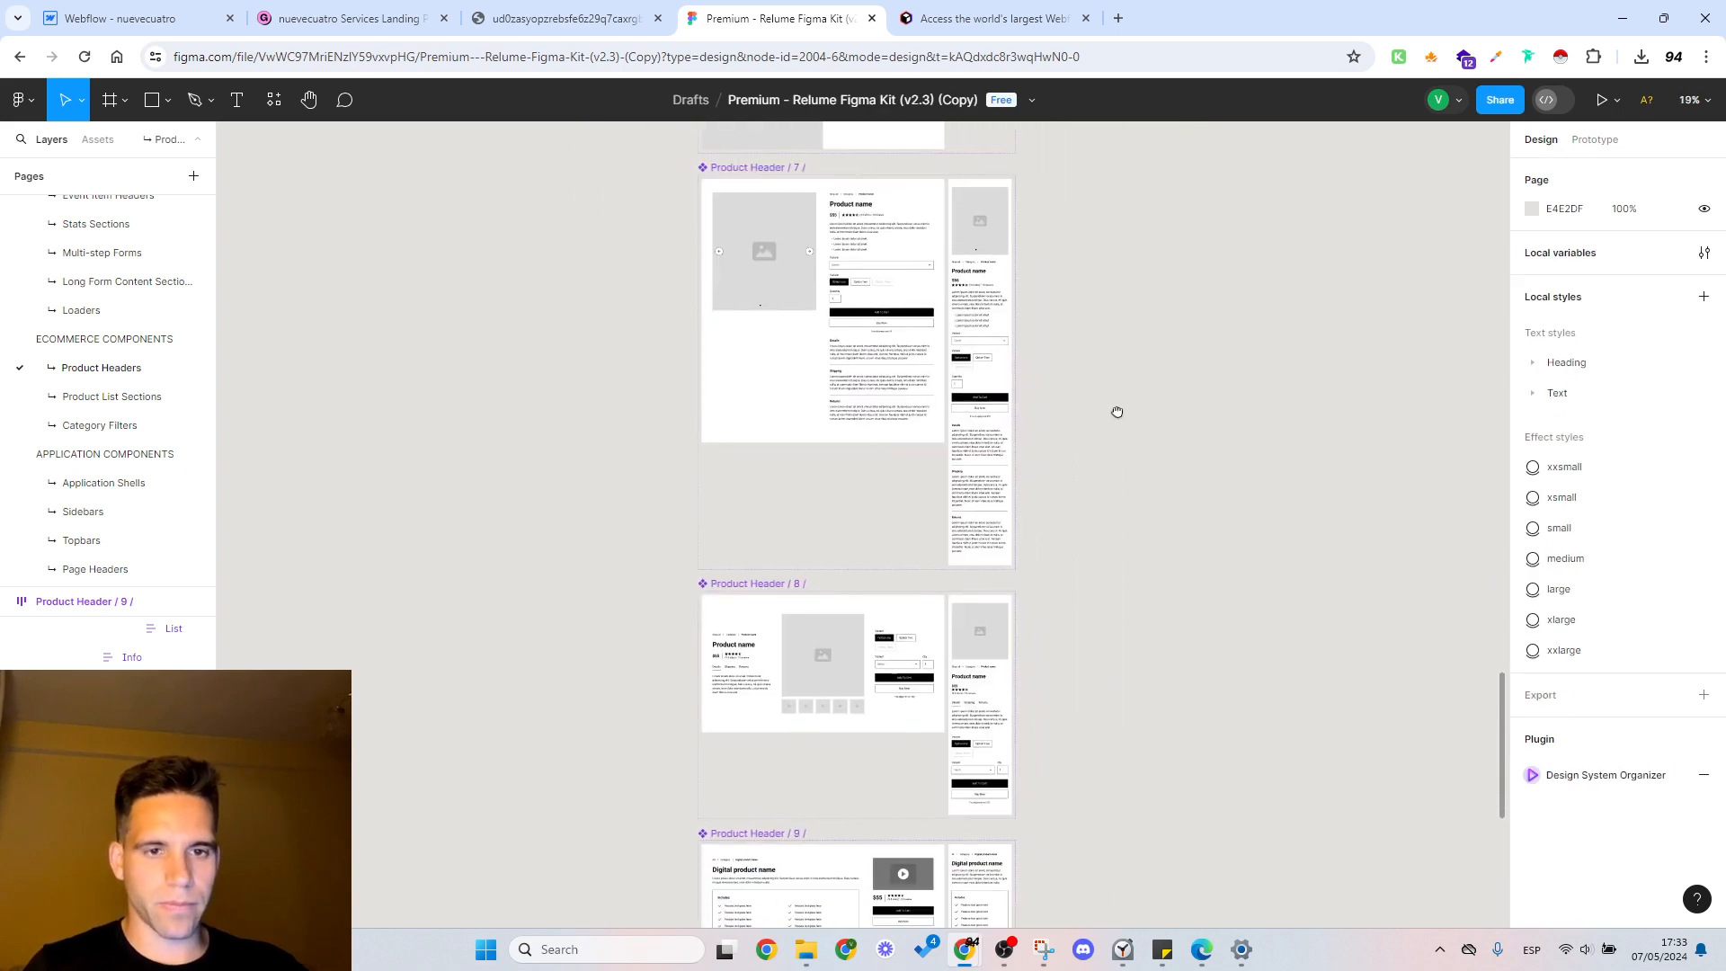
left_click(906, 302)
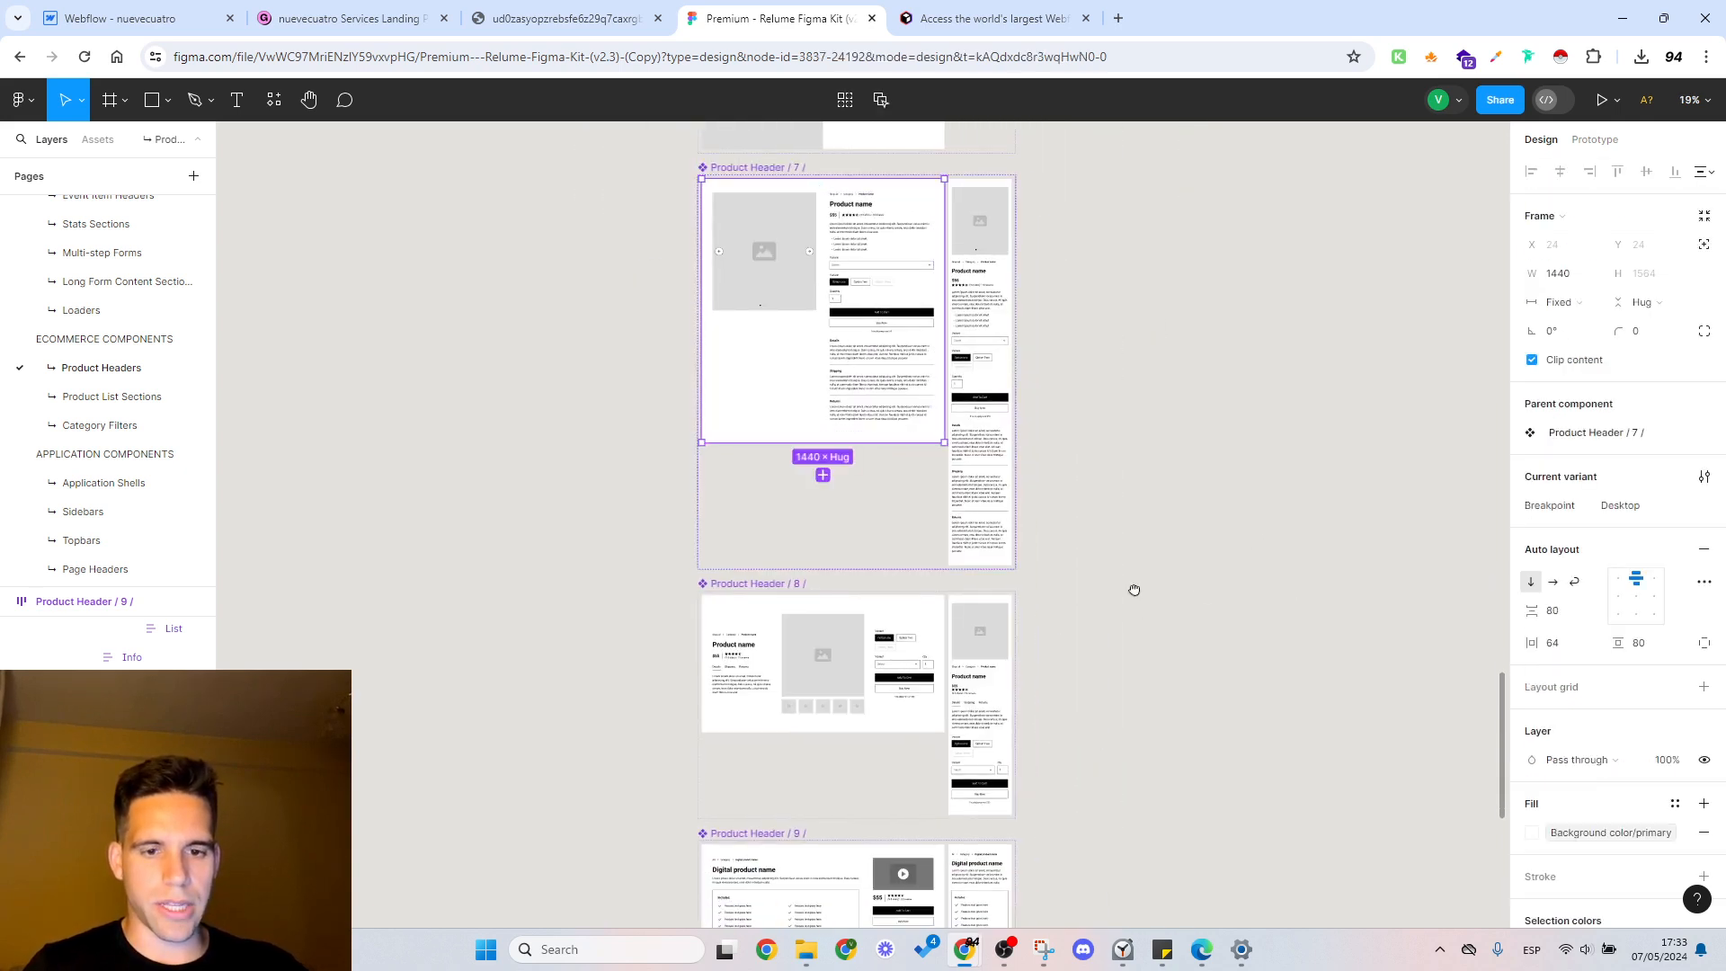
scroll(1132, 589, "down", 1)
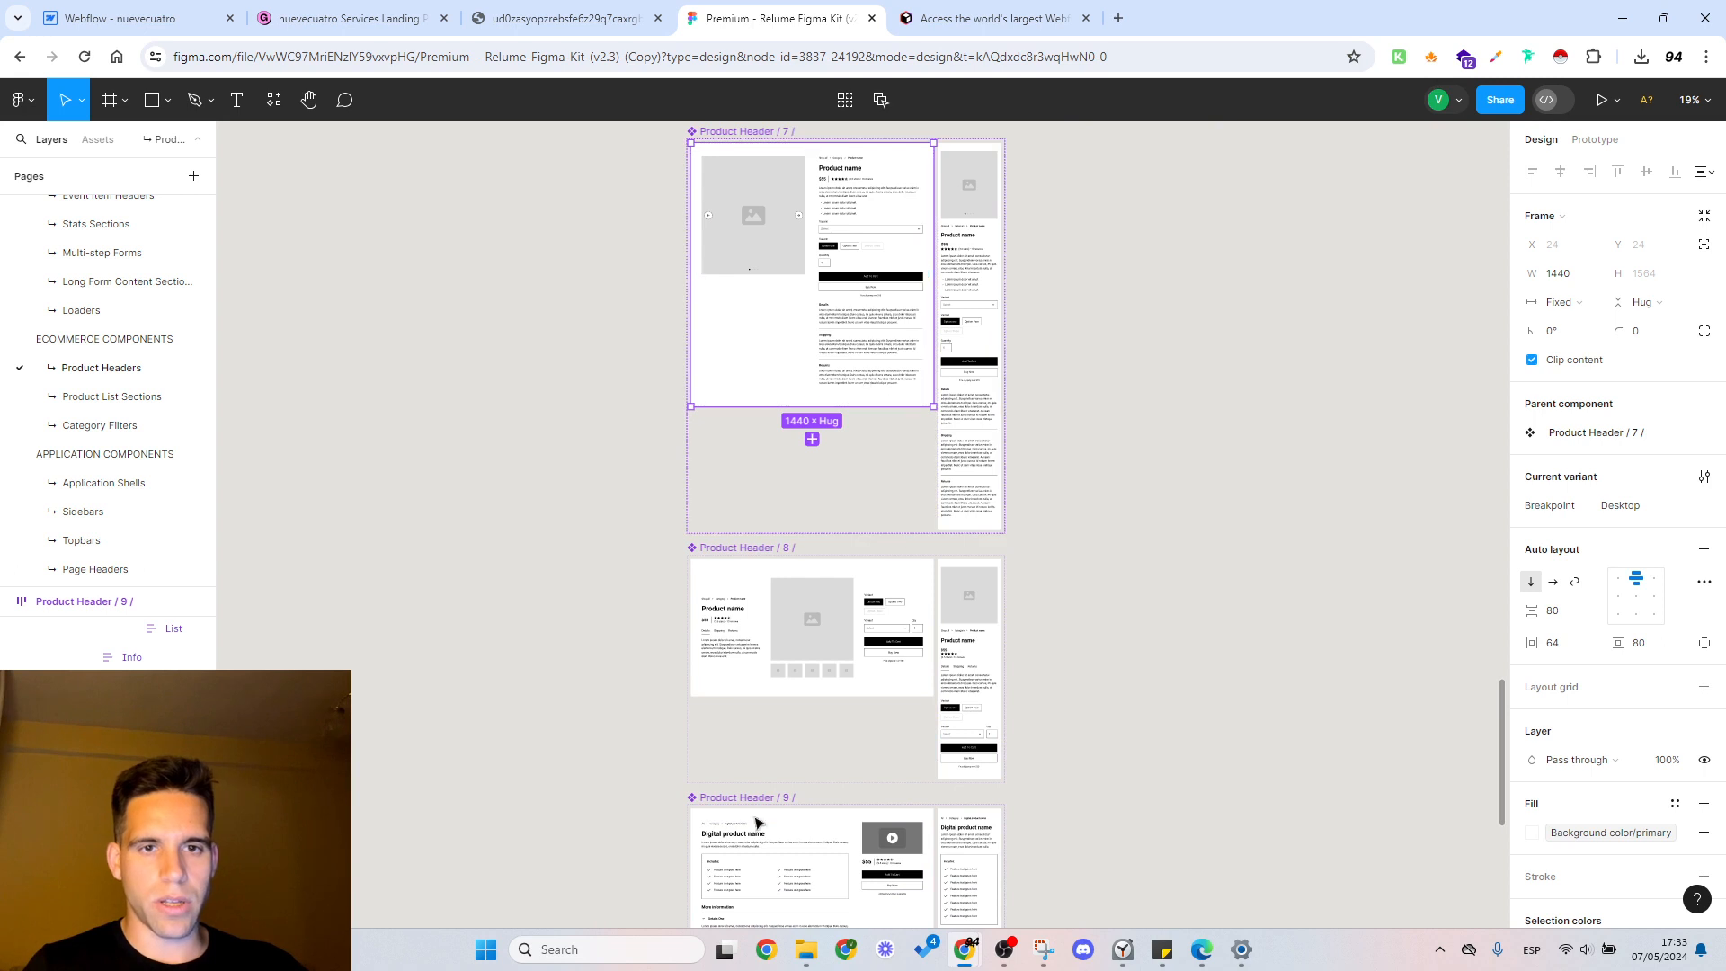
scroll(1156, 378, "up", 5)
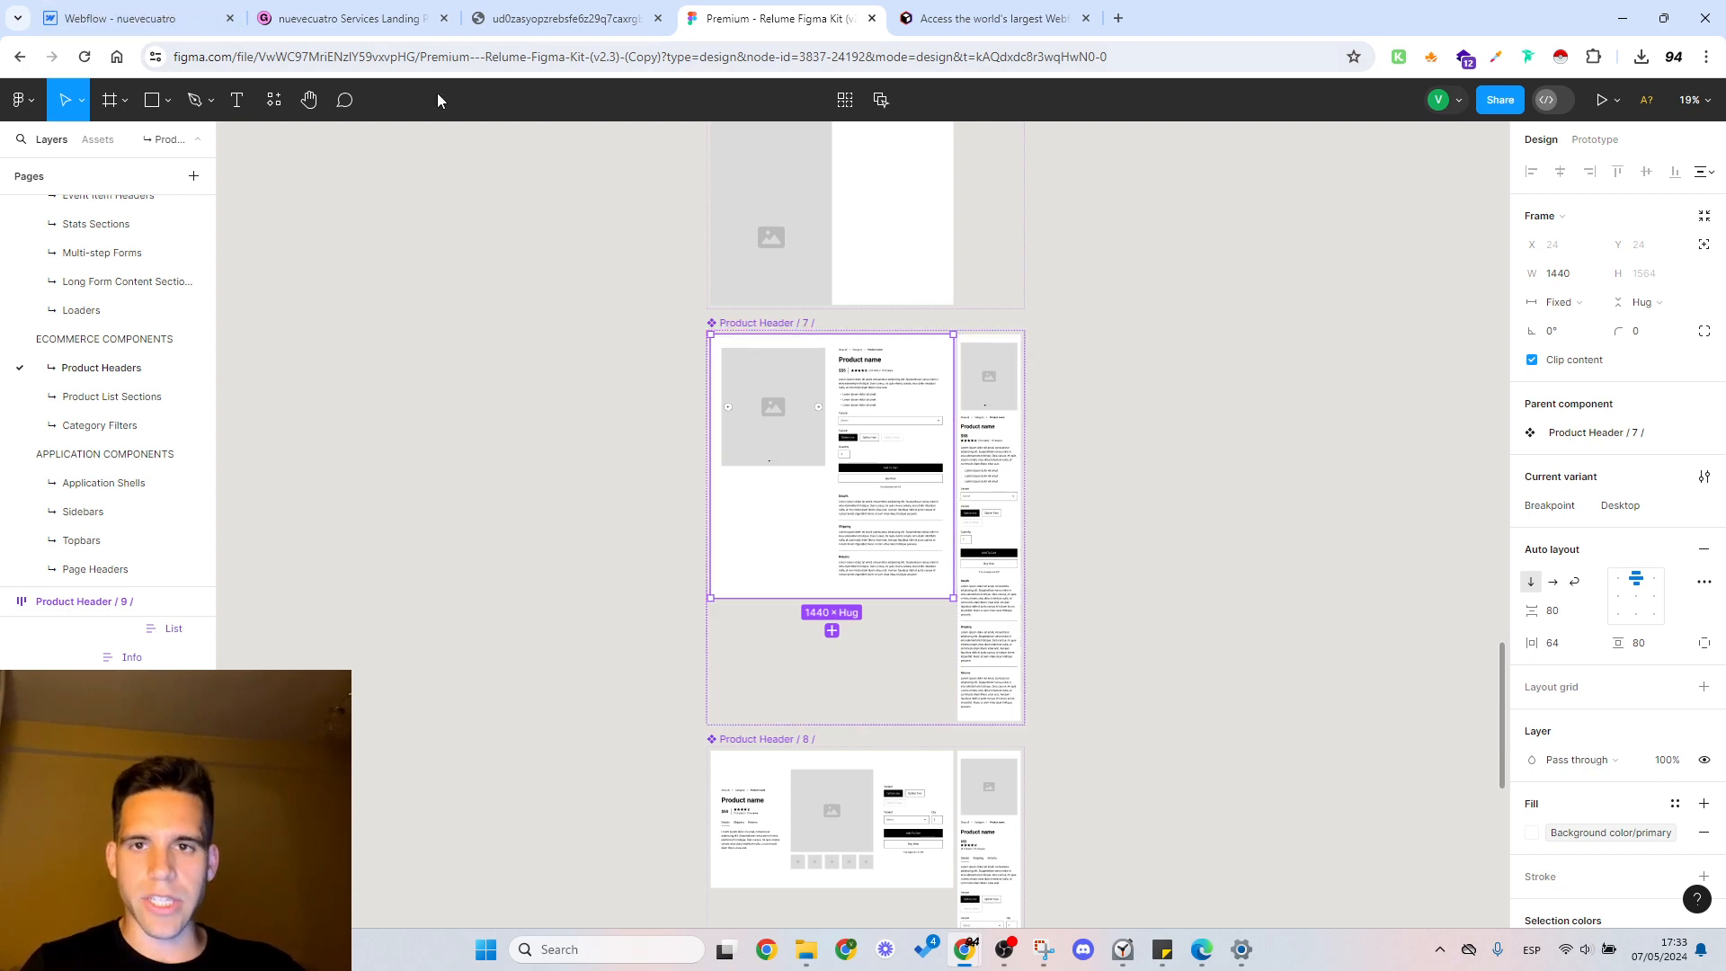
Step: Switch to Gumroad, copy the Services Landing Page Mastery product link, and open the live page in a new tab beside the product editor
left_click(350, 18)
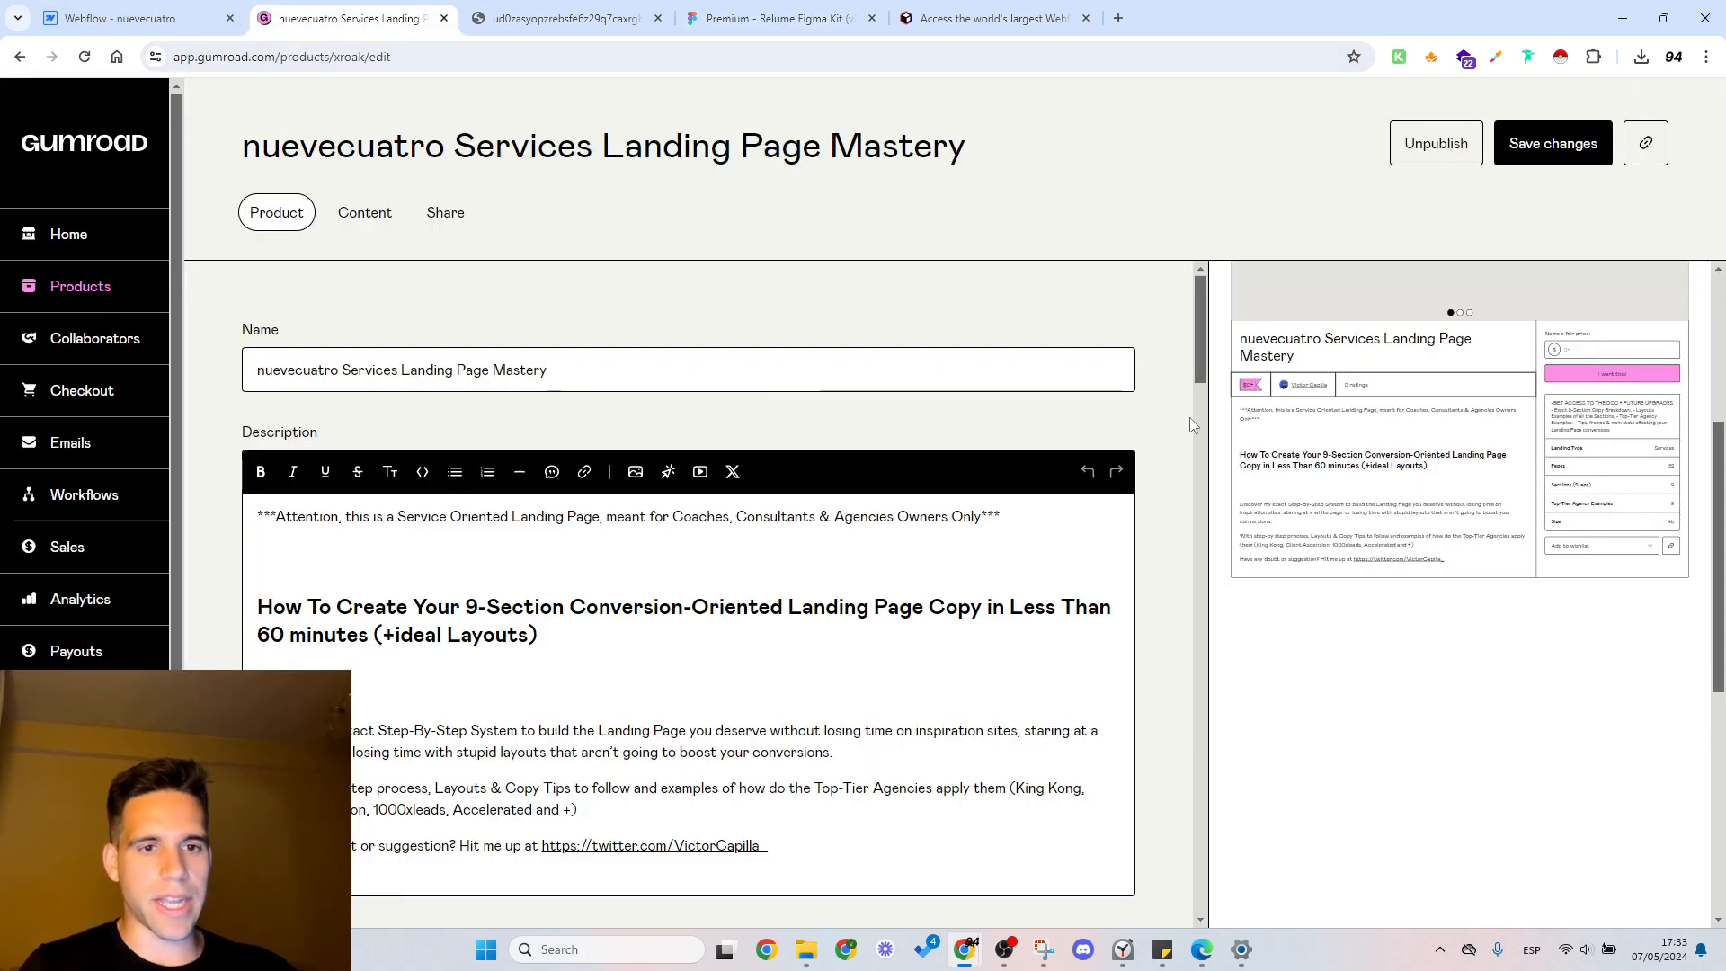
left_click(1643, 145)
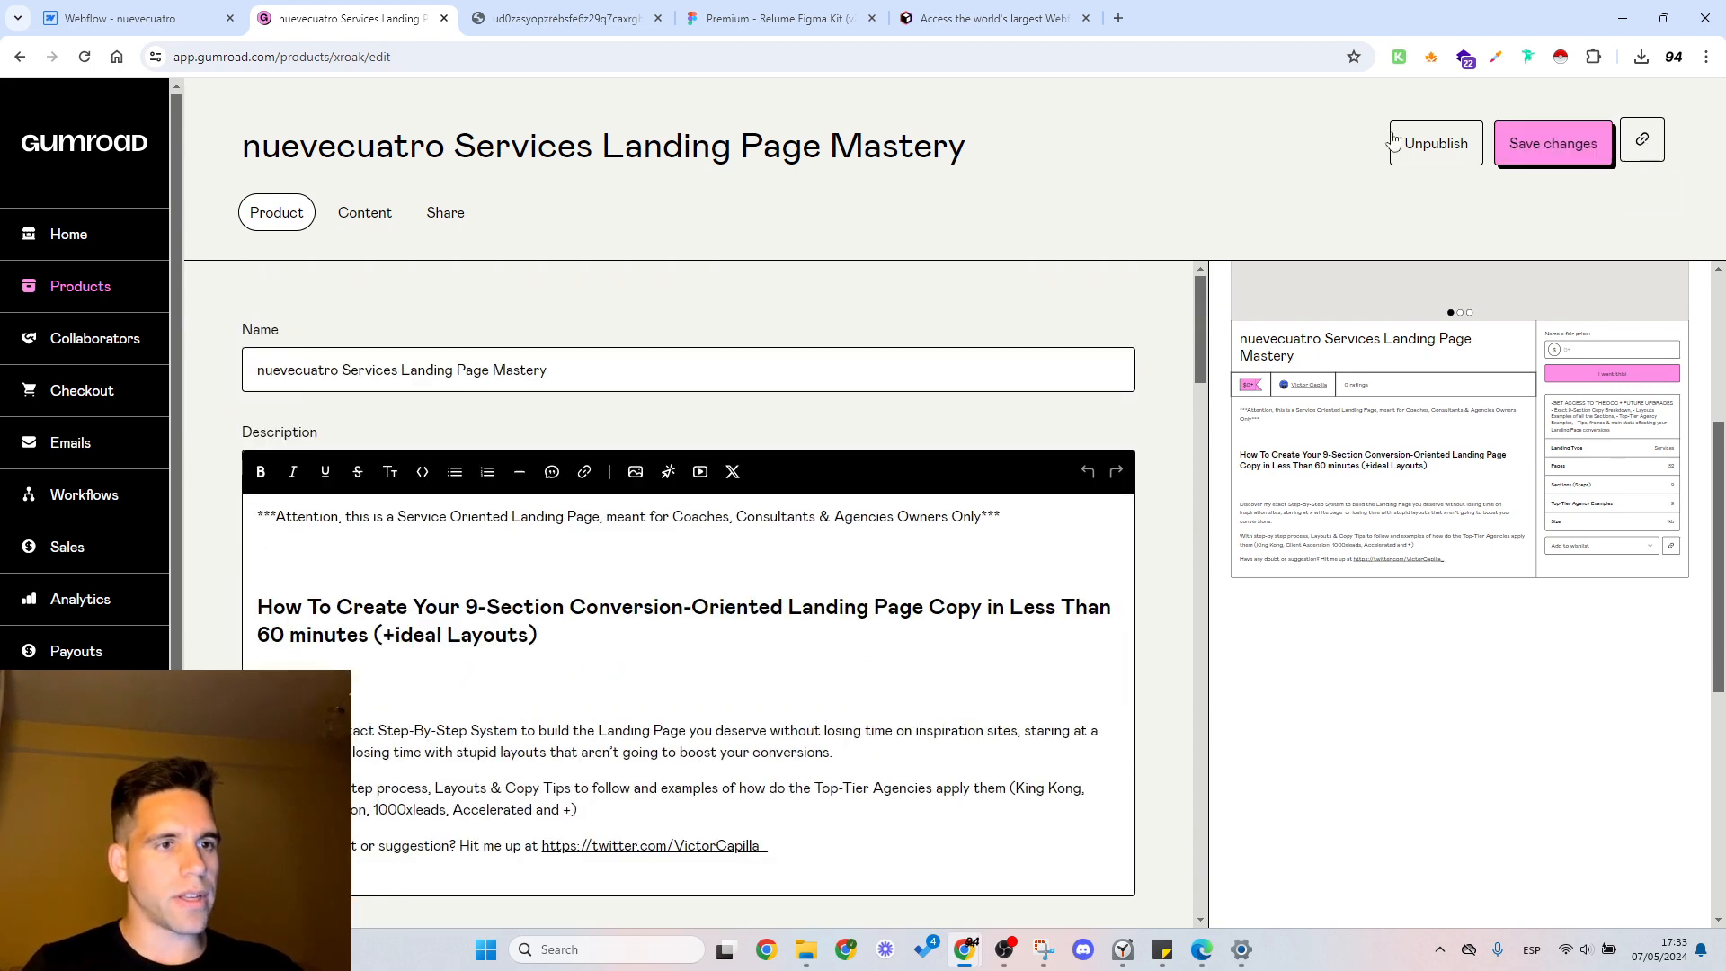
left_click(1119, 18)
key("ctrl+v")
key("Return")
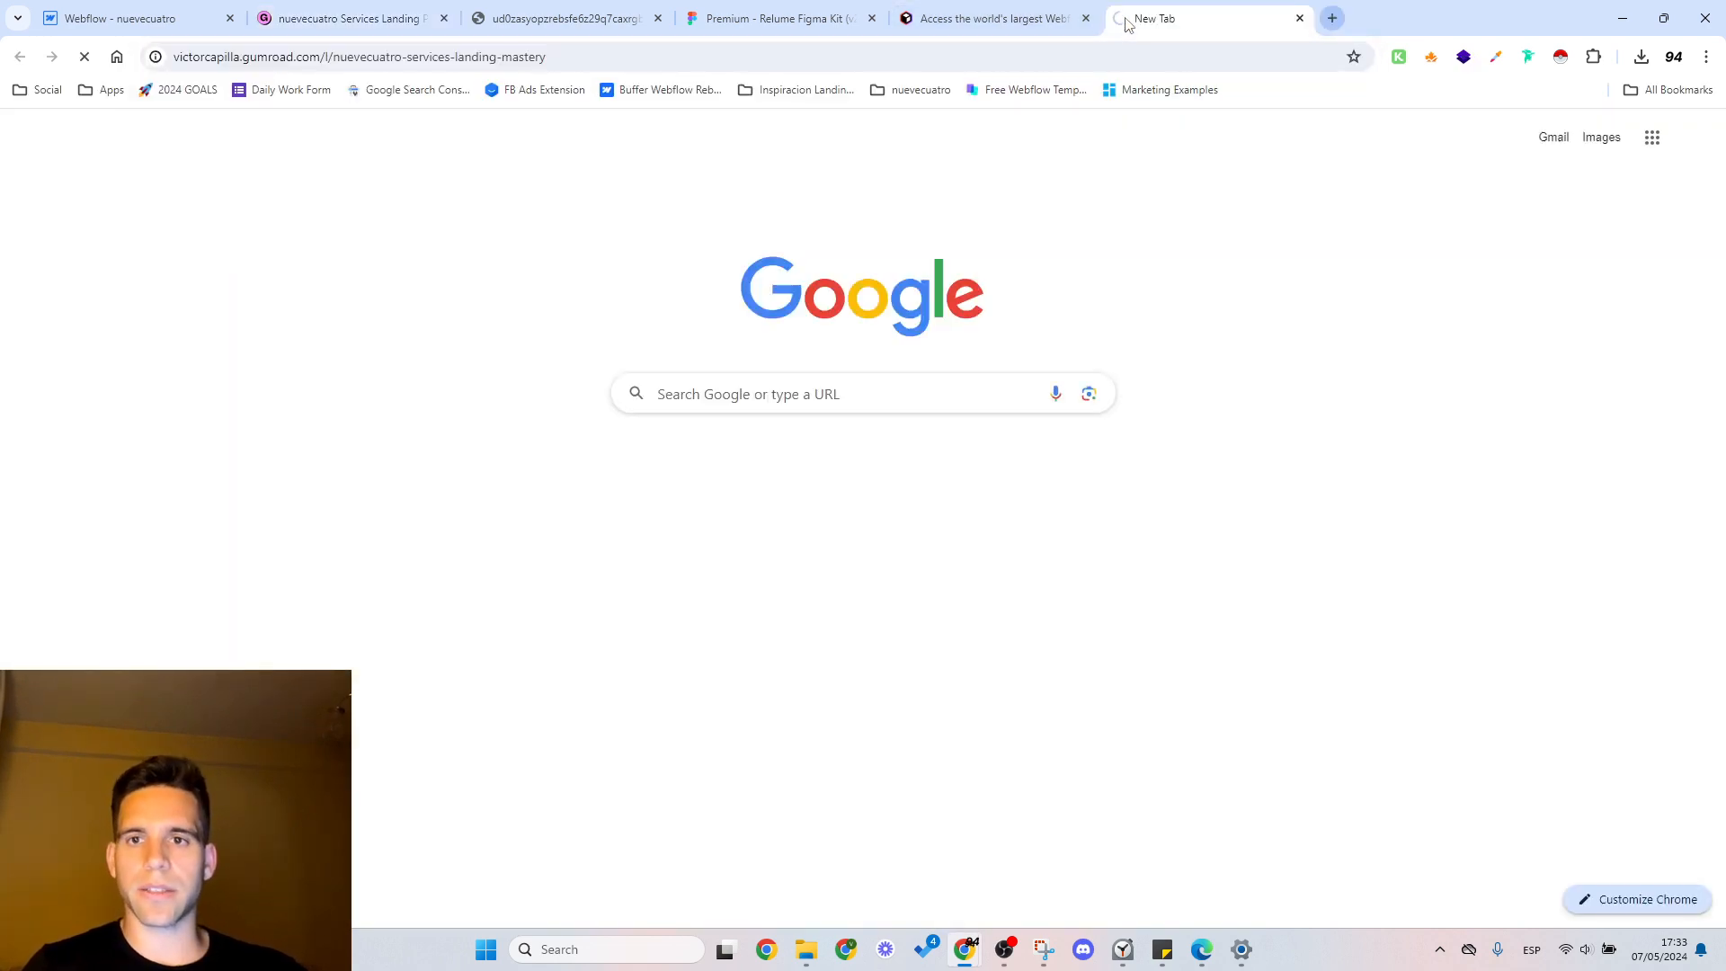
left_click_drag(1173, 14, 531, 9)
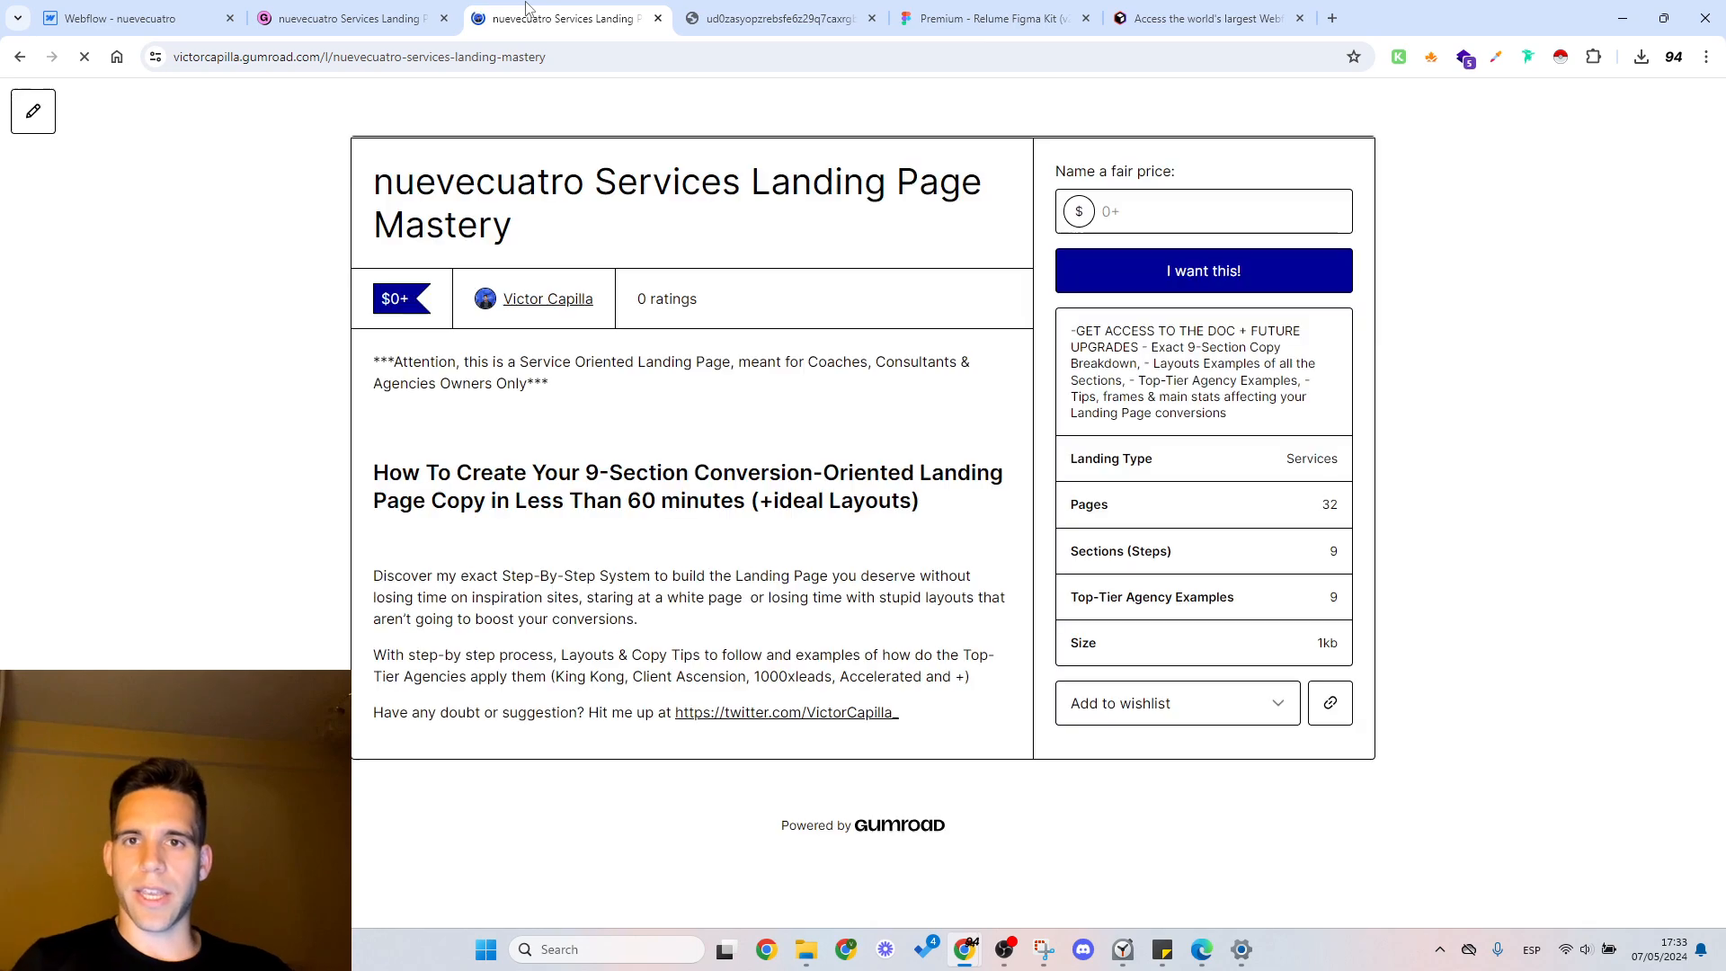
Step: Review the live product page's desktop layout and its mobile layout in the iPhone 12 Pro device emulation
scroll(911, 473, "down", 6)
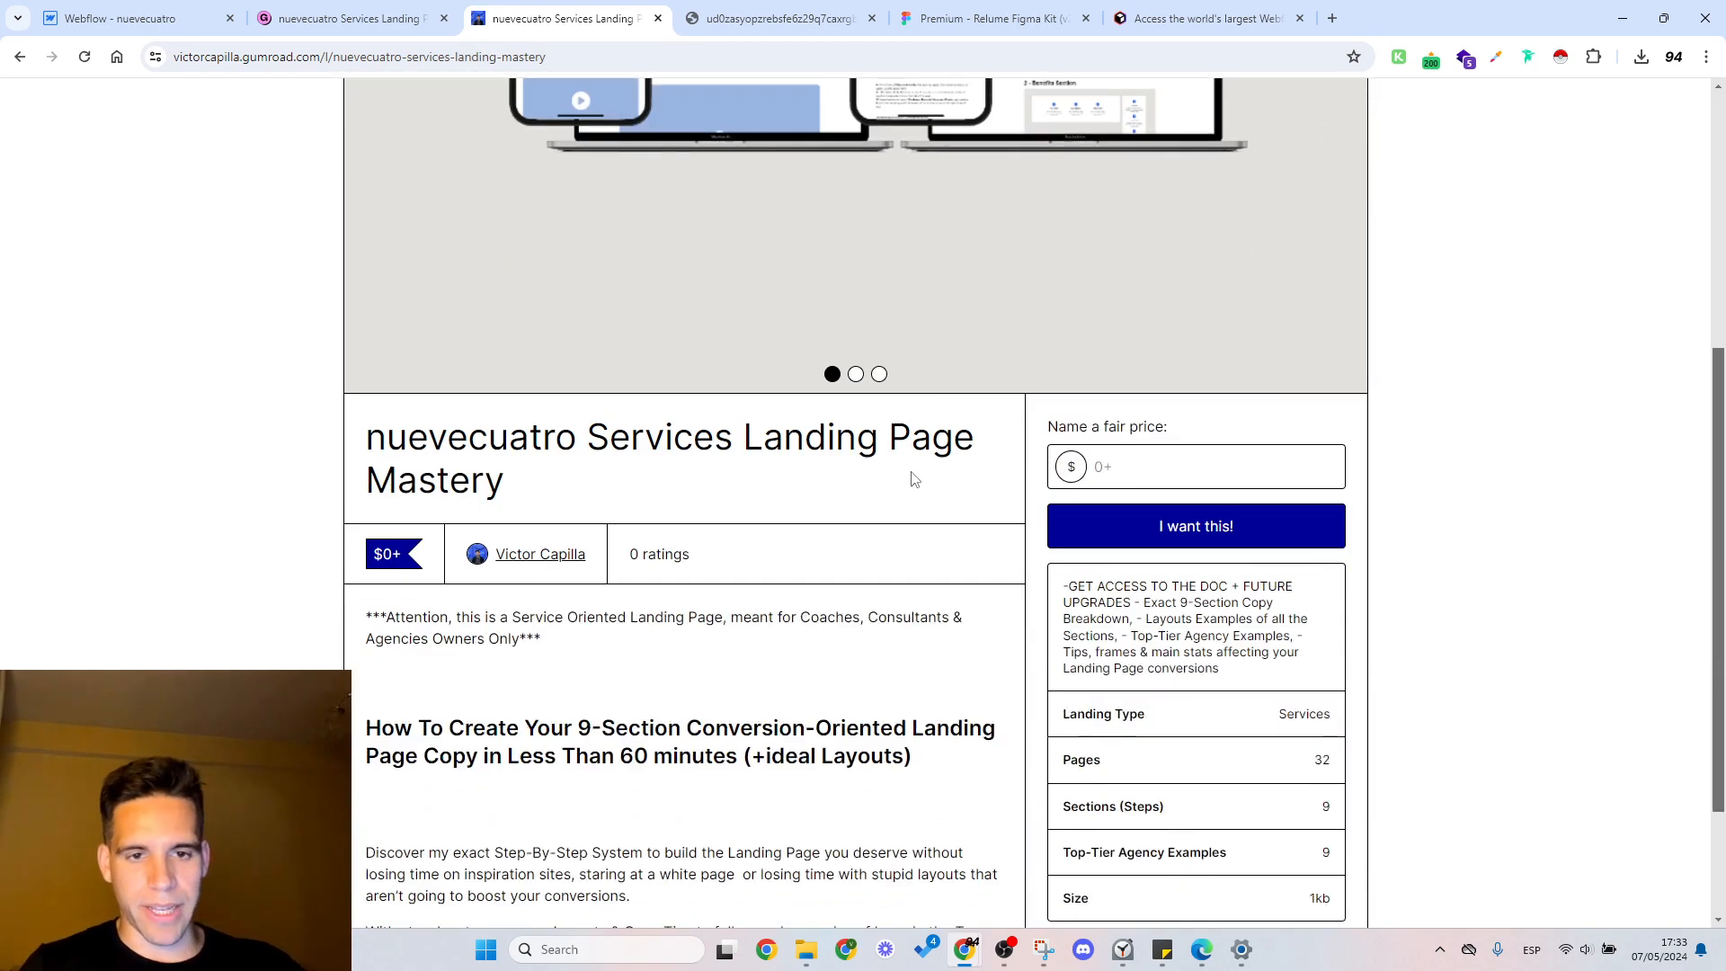
scroll(917, 481, "up", 6)
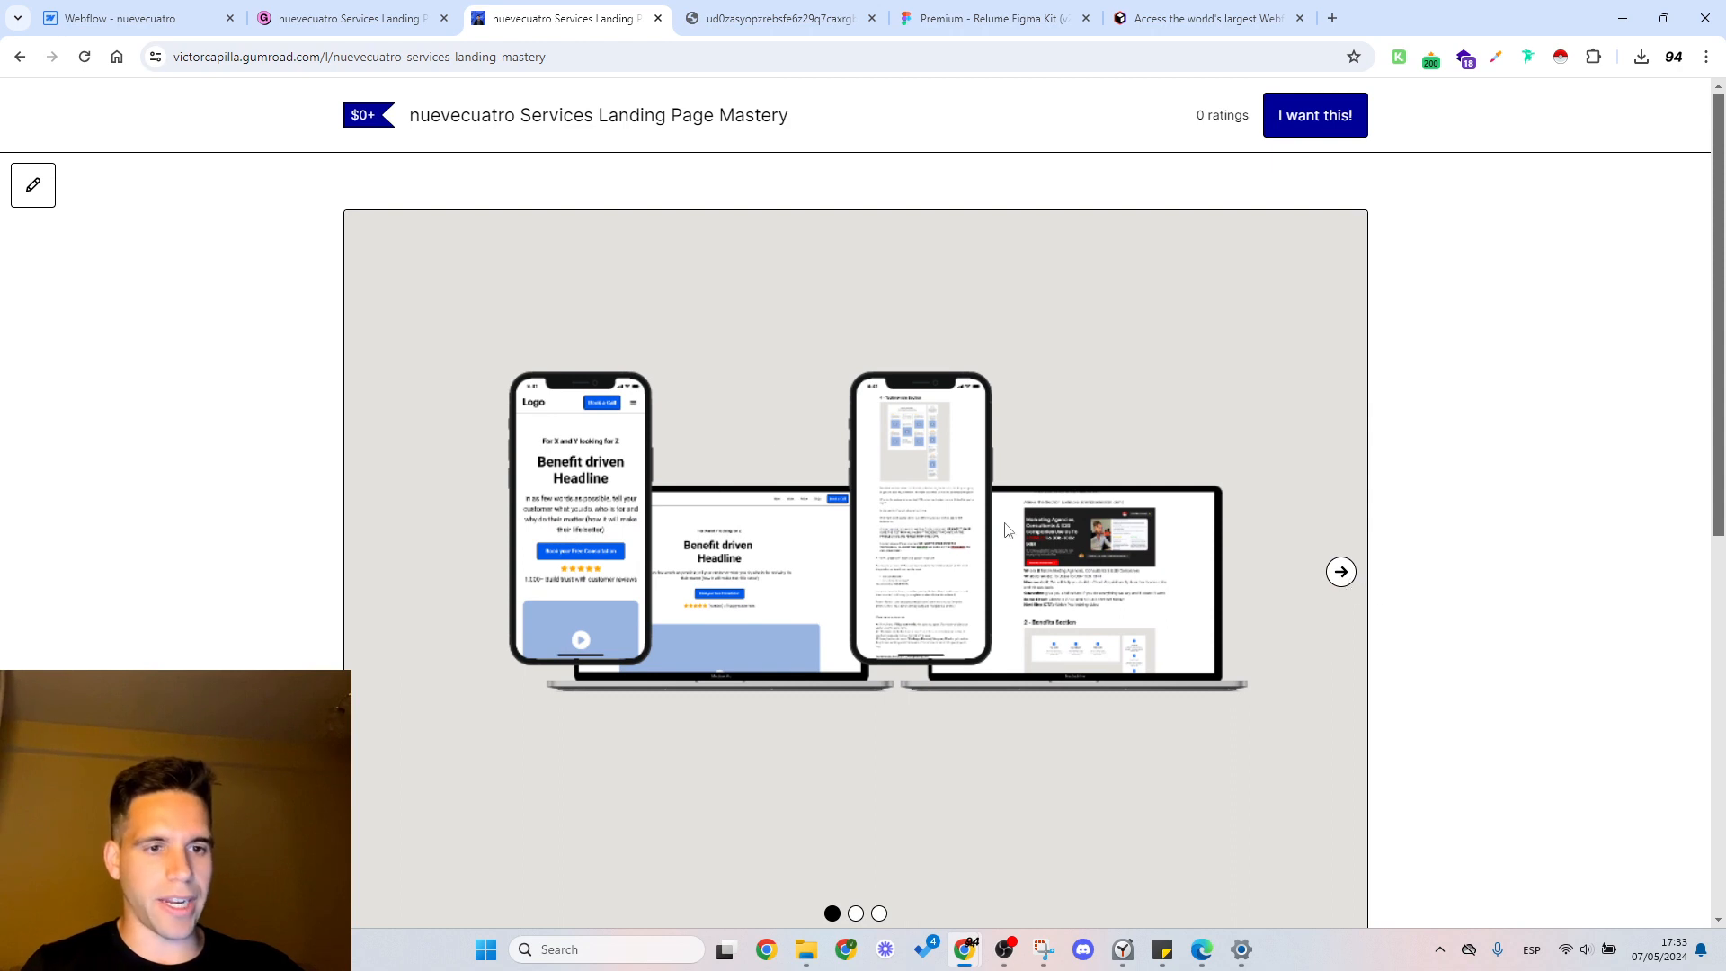
right_click(1449, 360)
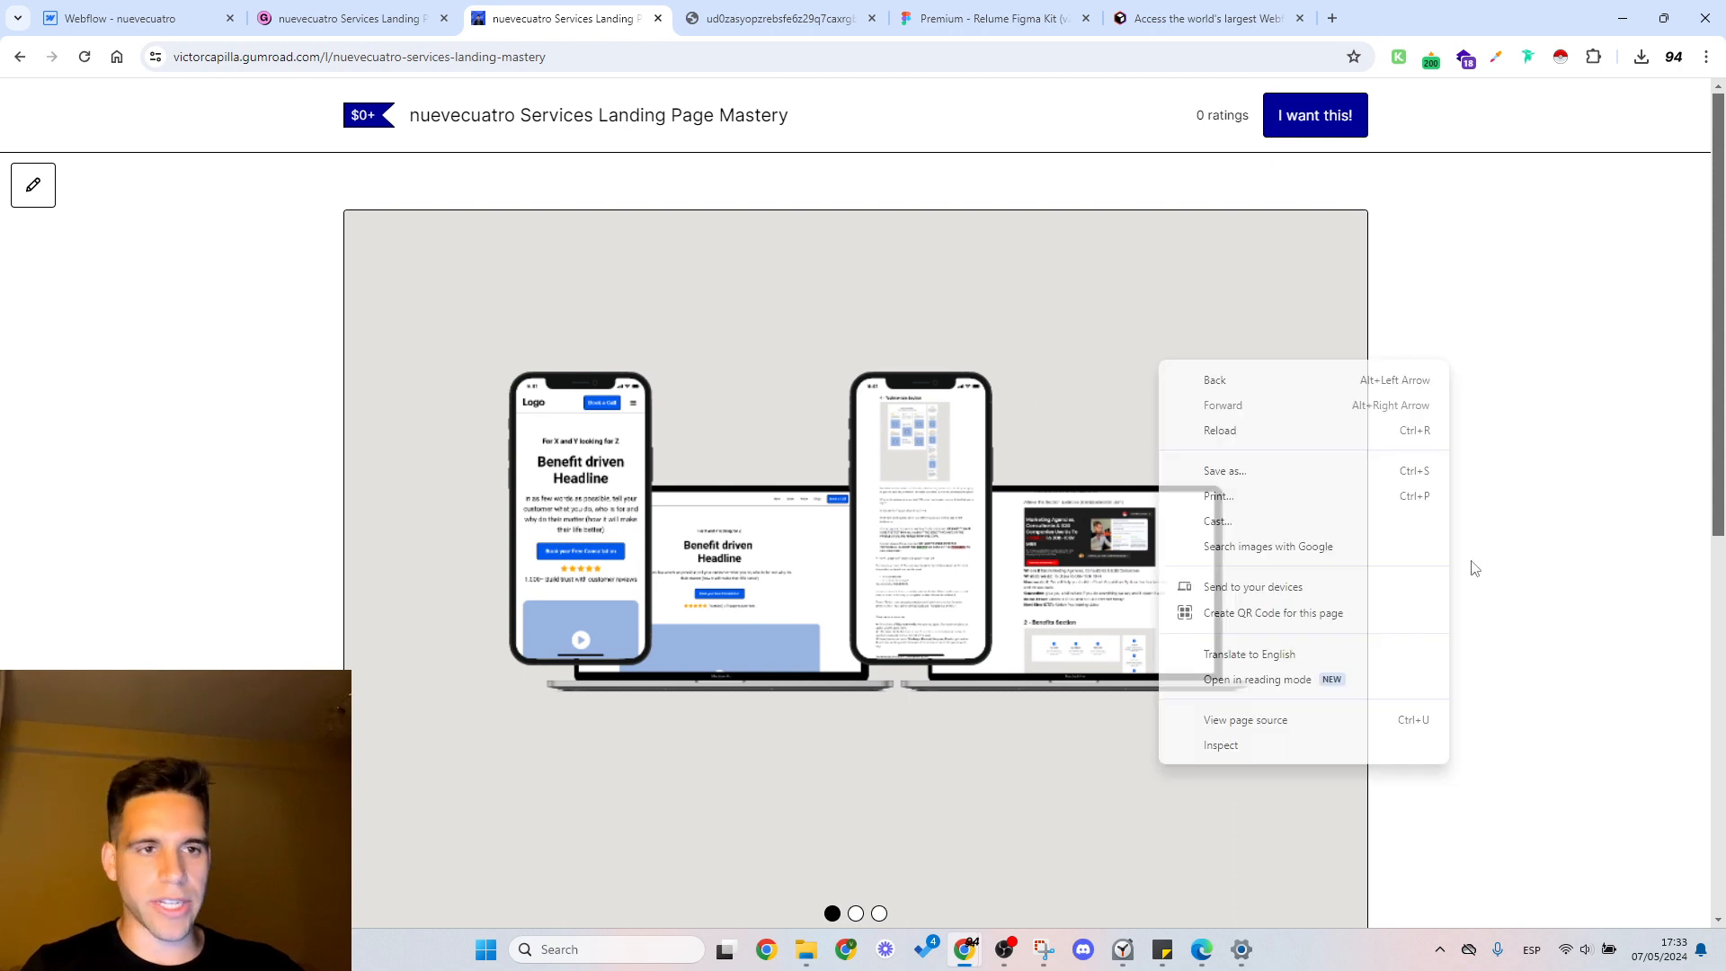
left_click(1228, 751)
right_click(1492, 480)
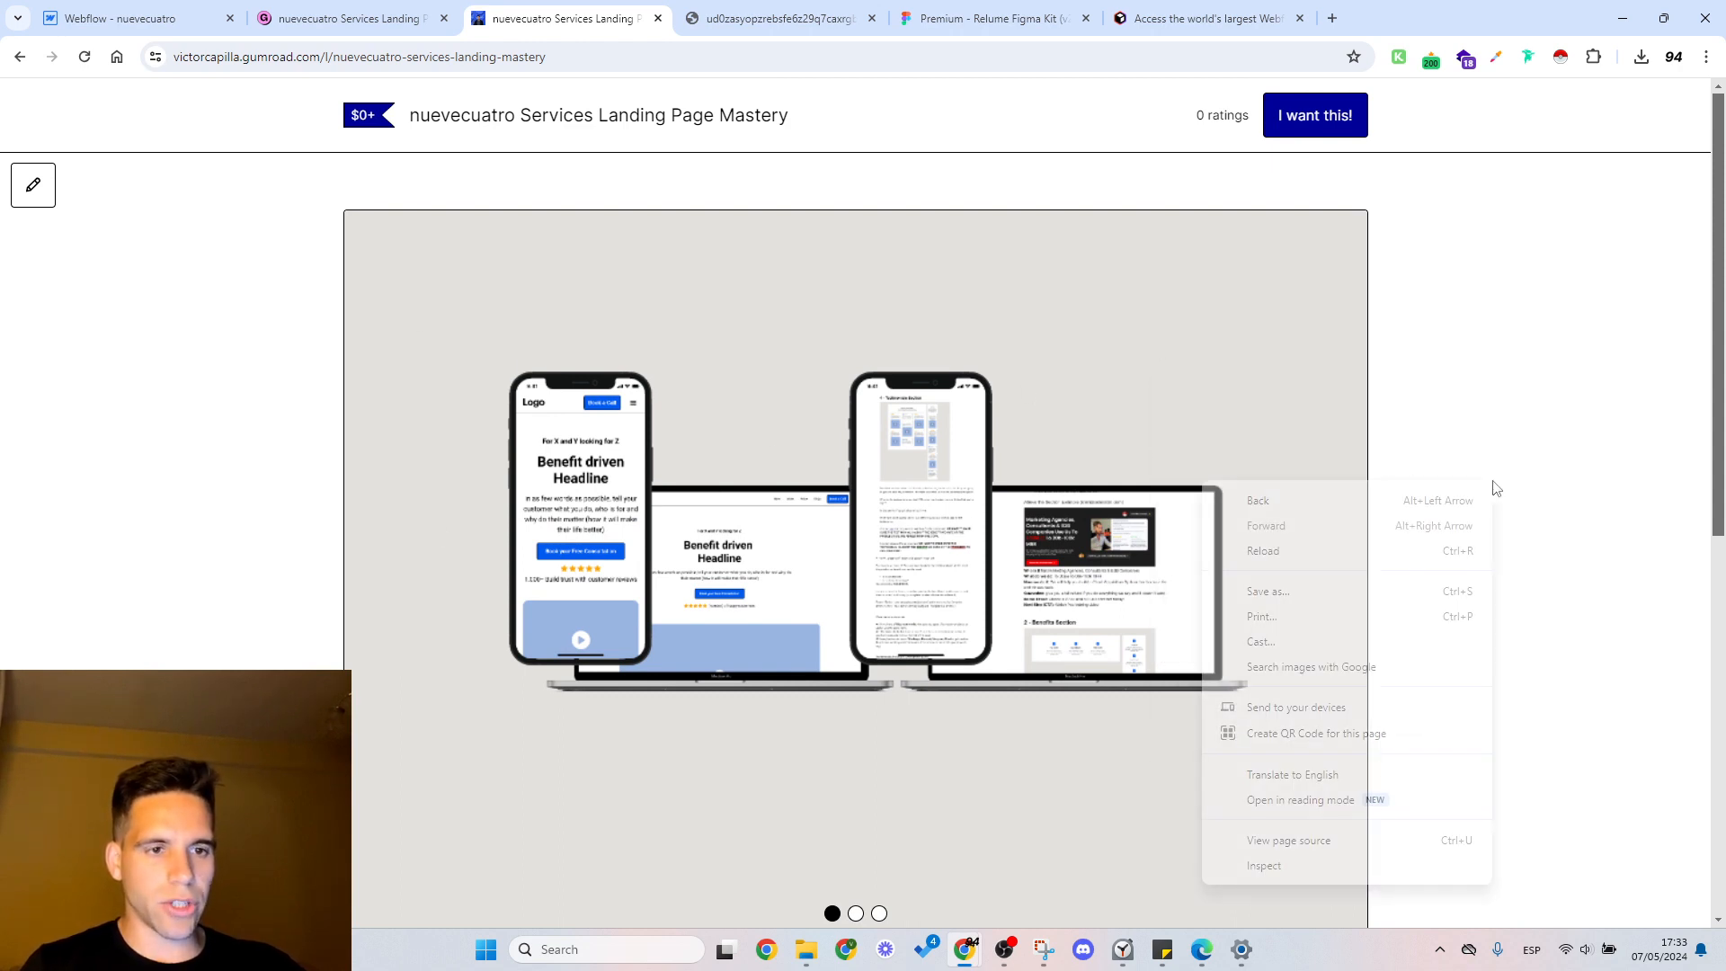
left_click(1268, 863)
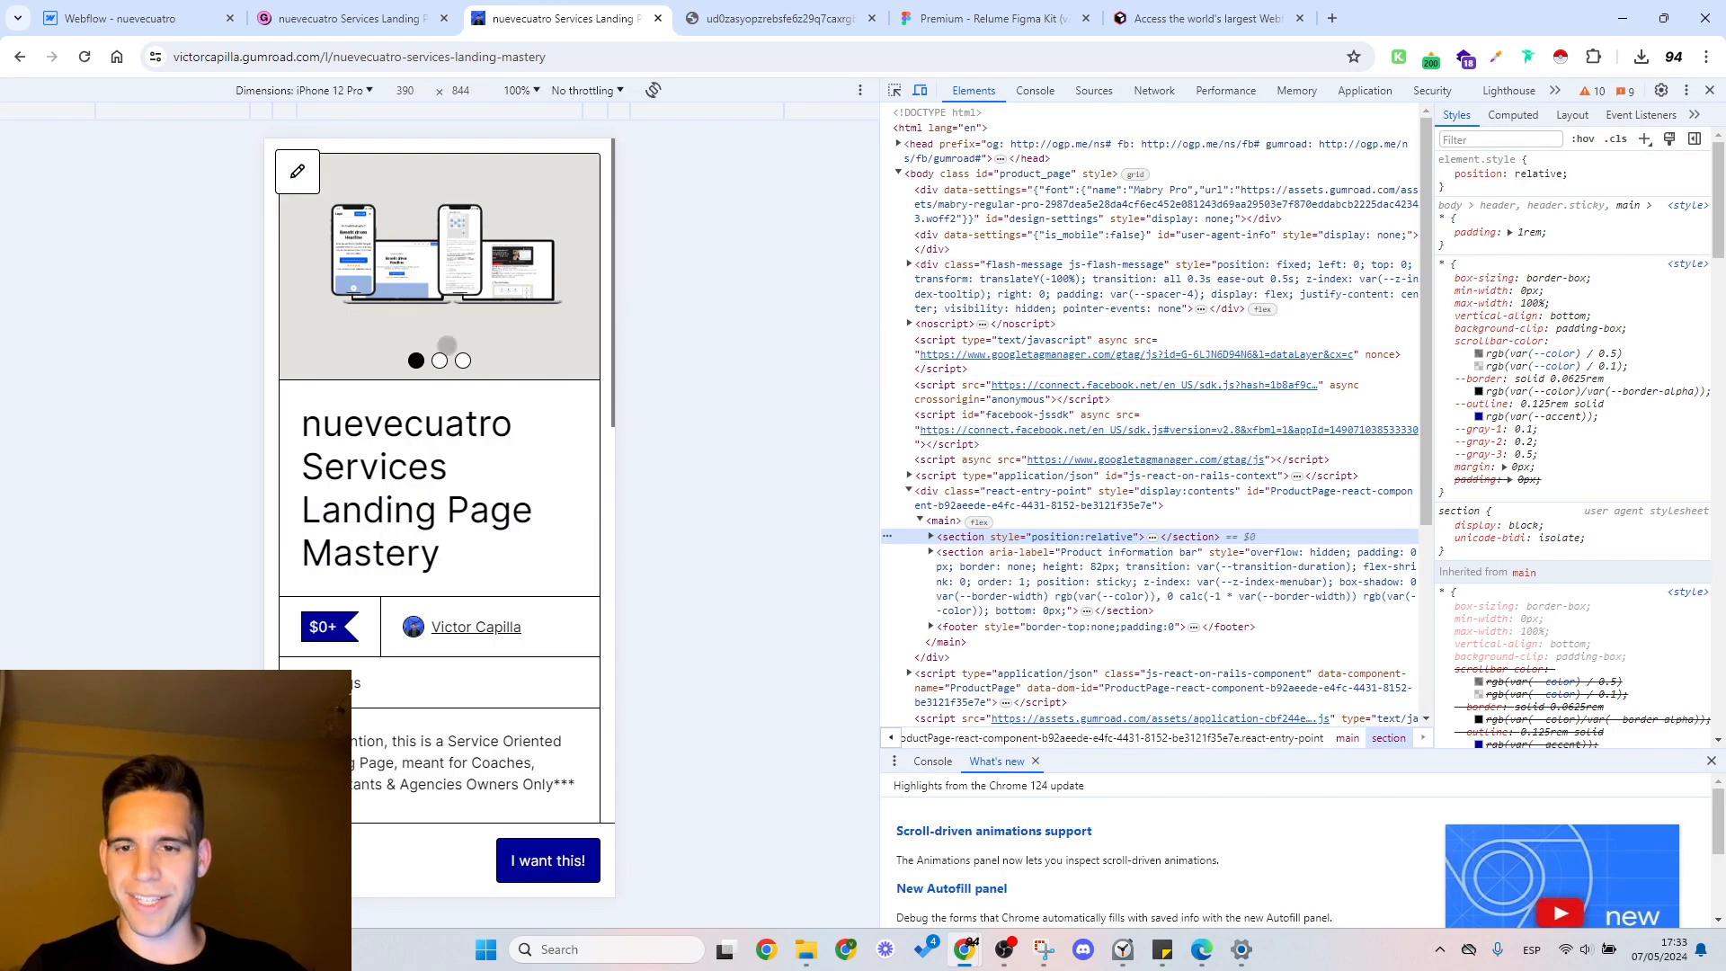
scroll(448, 636, "down", 6)
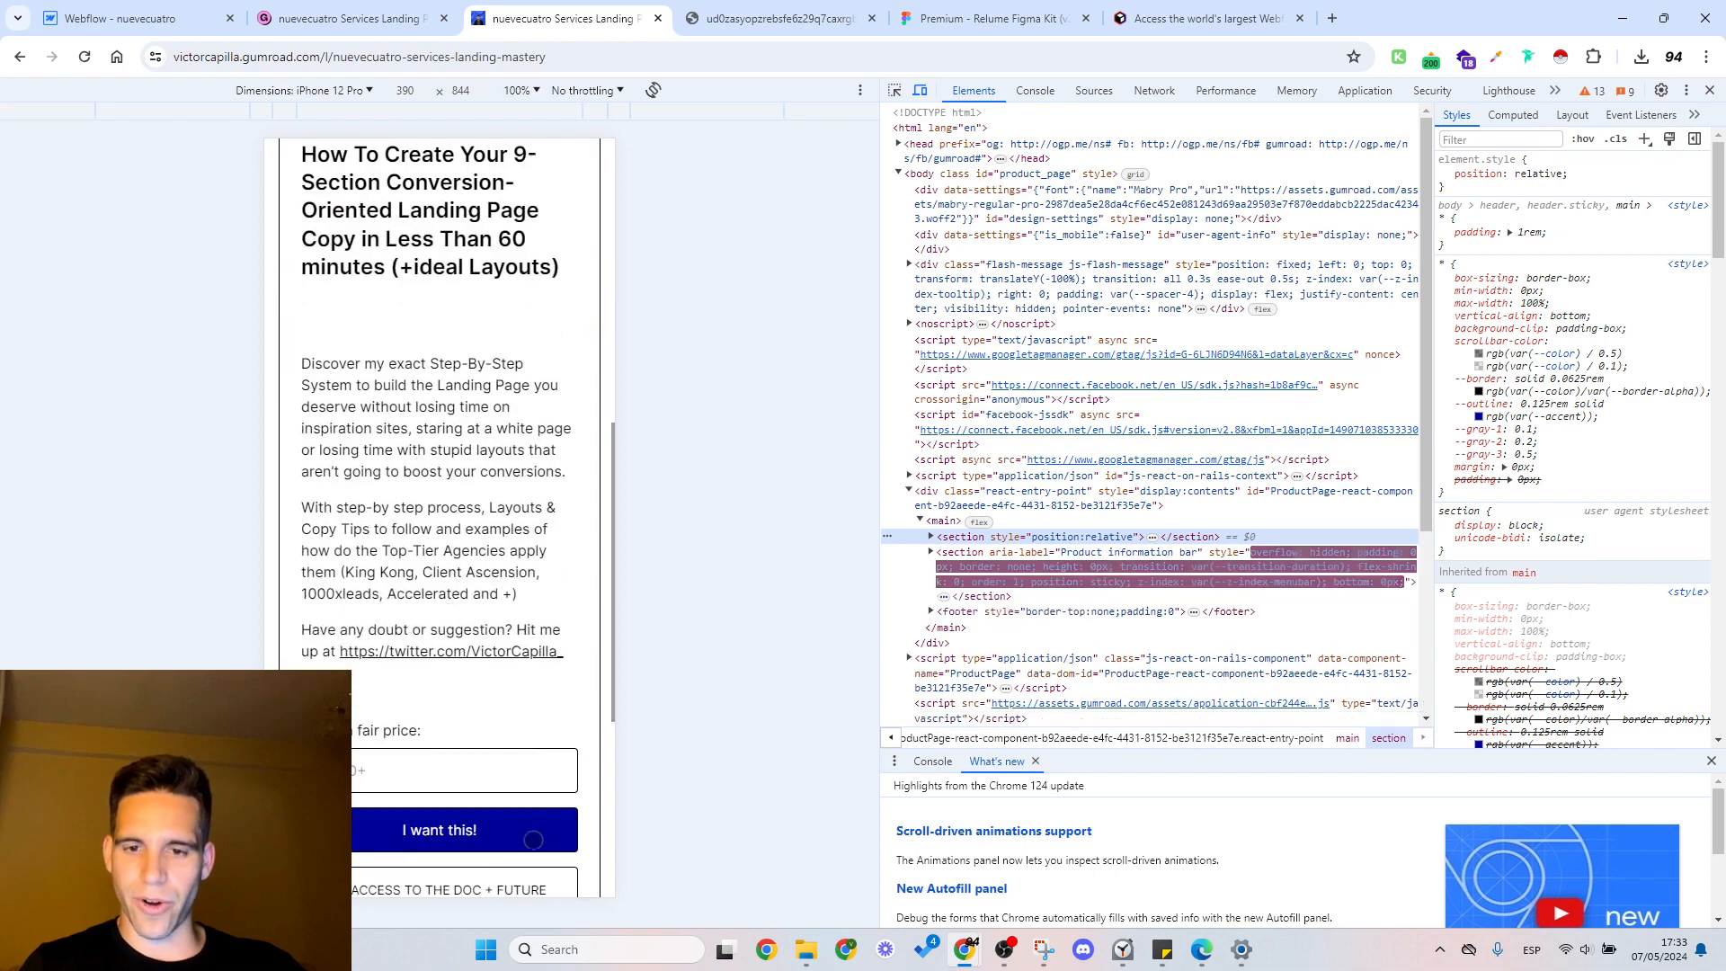
scroll(448, 540, "up", 8)
scroll(440, 539, "down", 5)
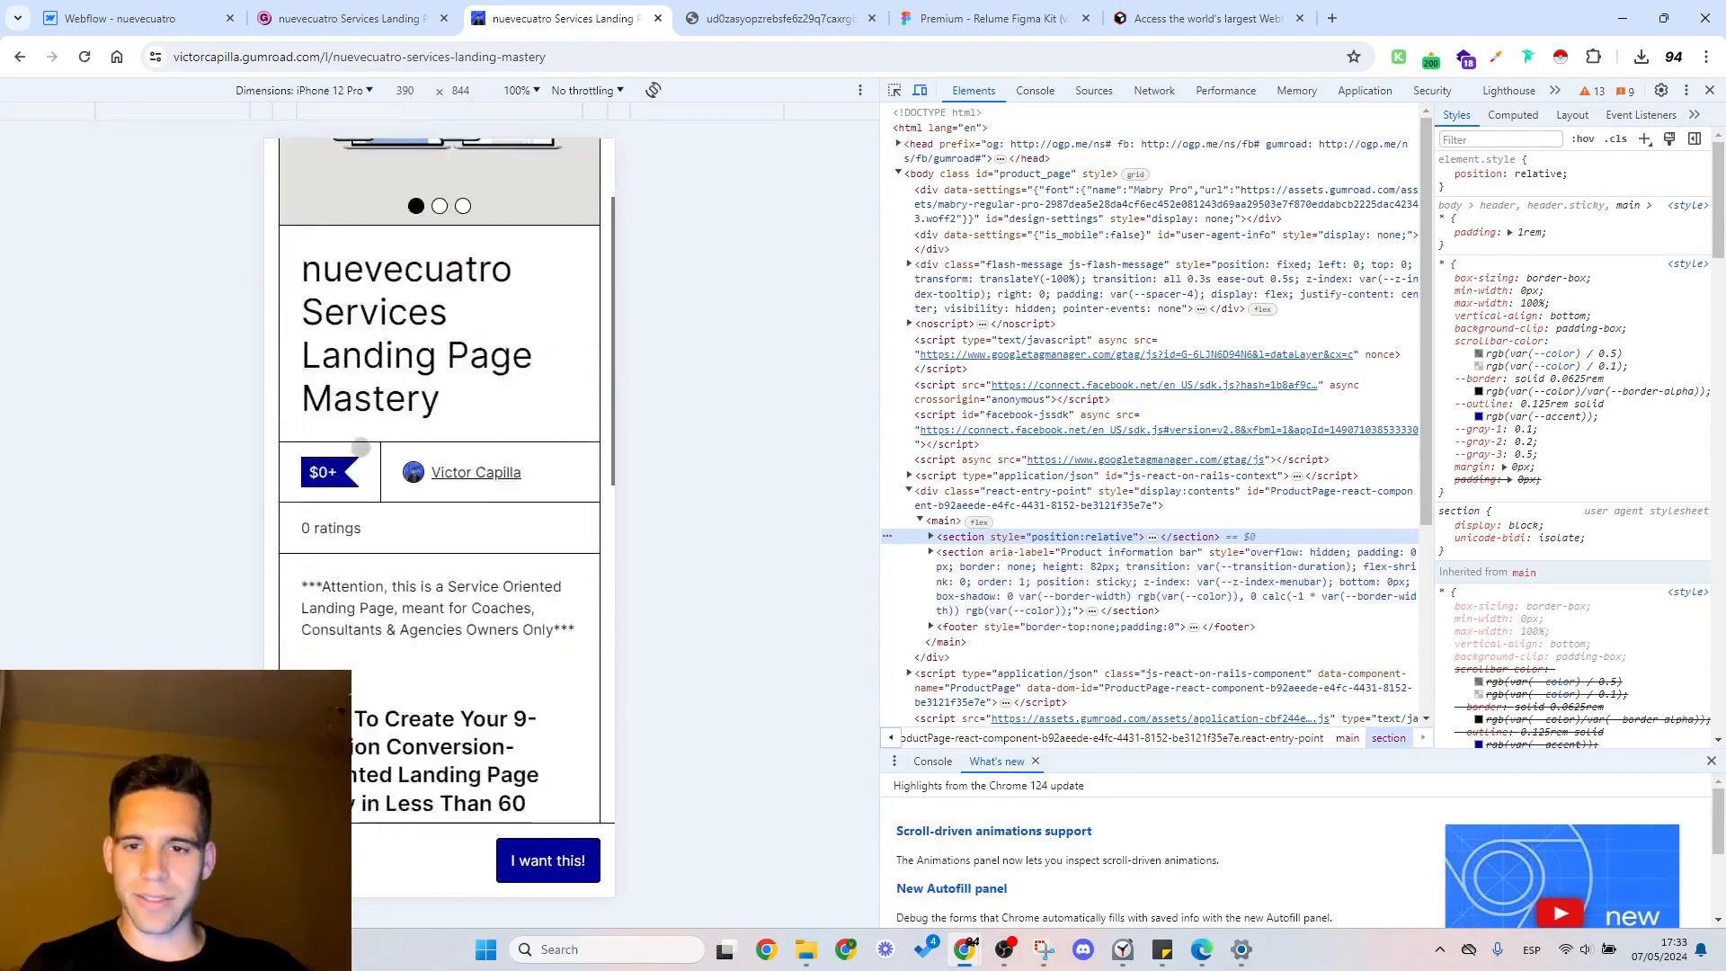
left_click(1709, 90)
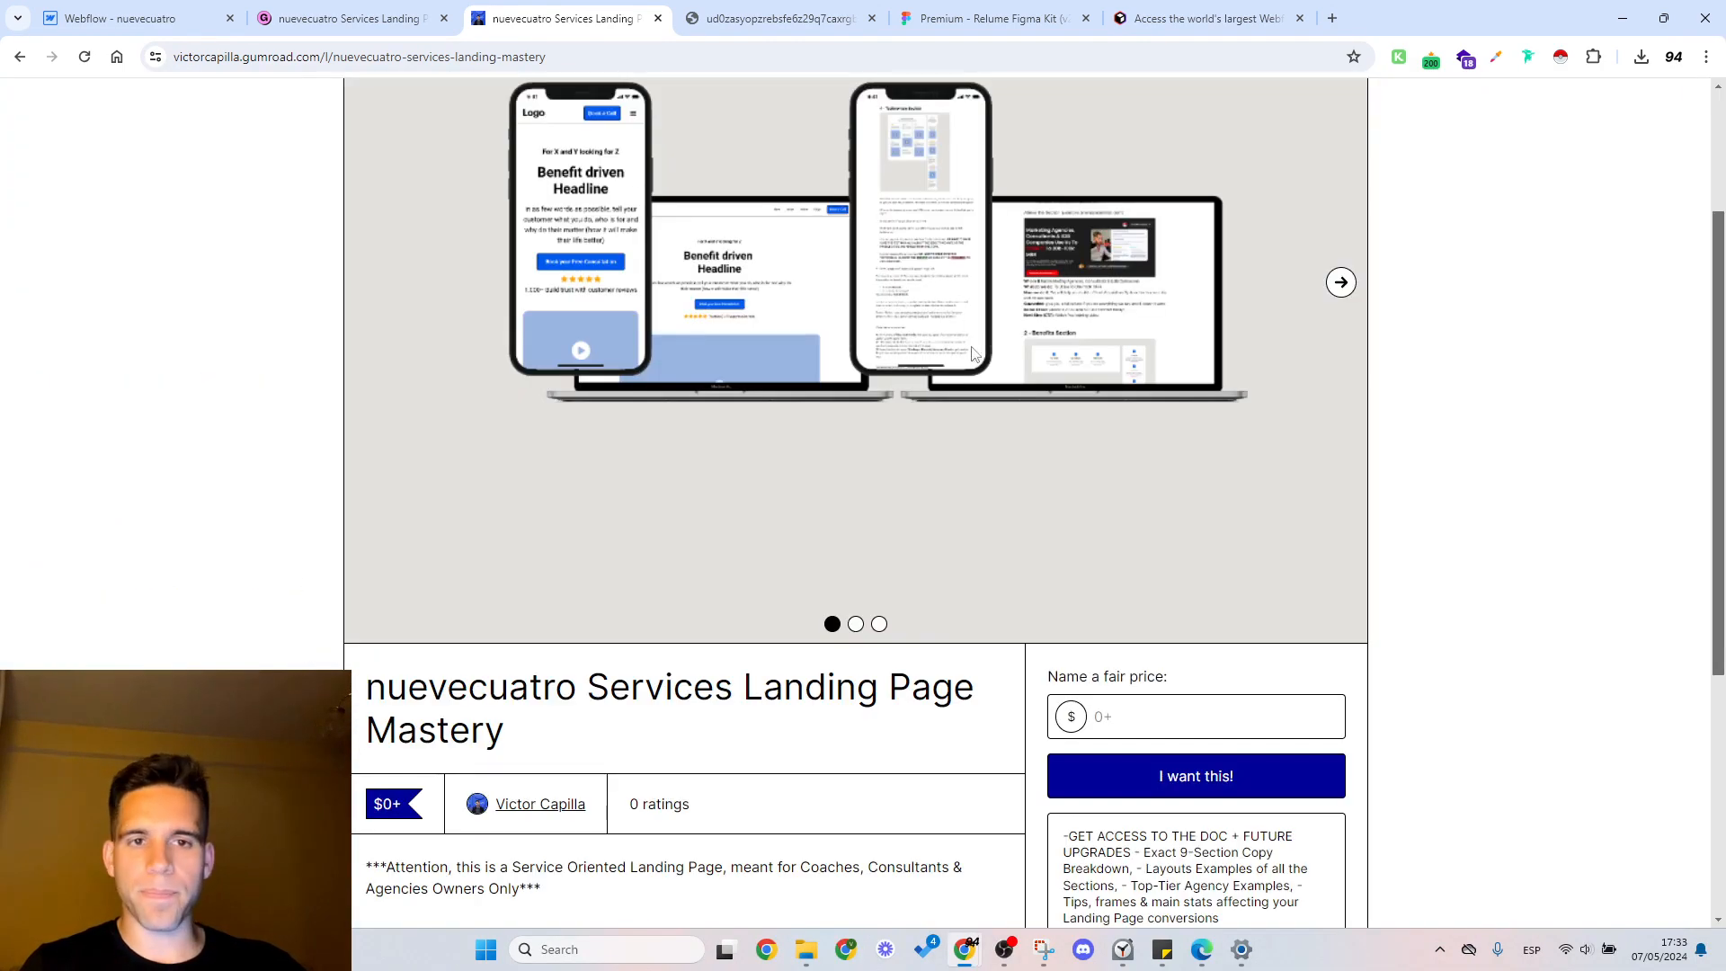
scroll(1007, 404, "up", 3)
scroll(1007, 404, "down", 8)
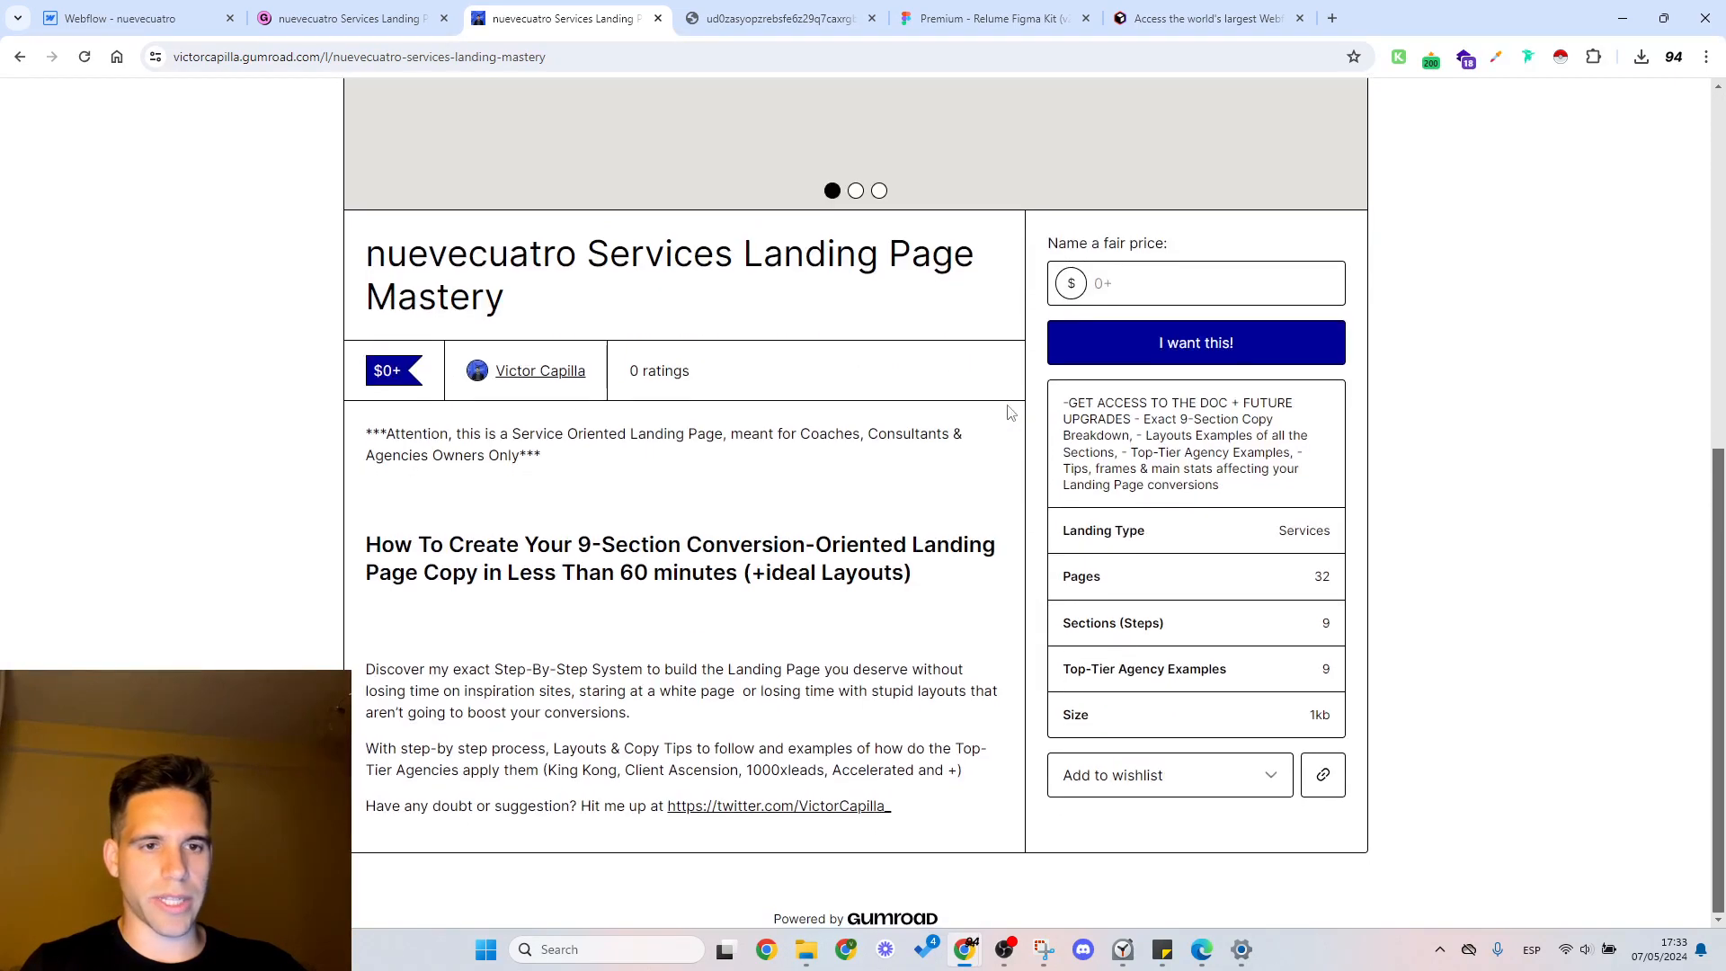
Step: Switch to Webflow and duplicate the Home page from its page settings
left_click(346, 18)
left_click(180, 9)
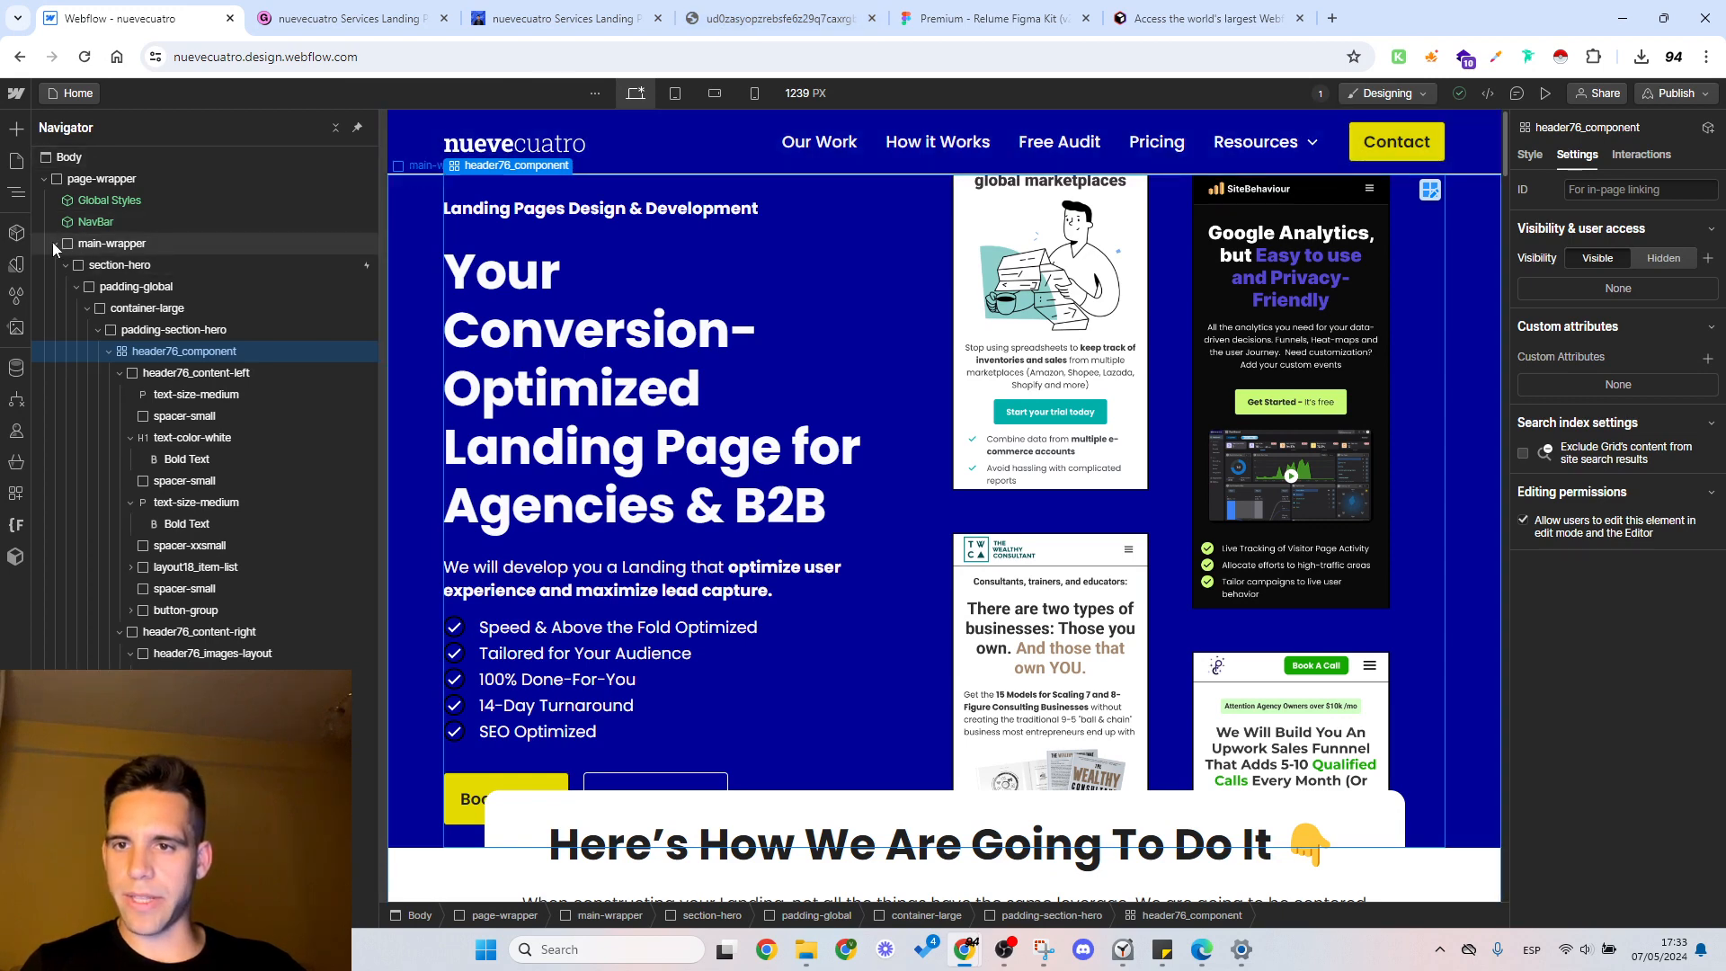
left_click(55, 243)
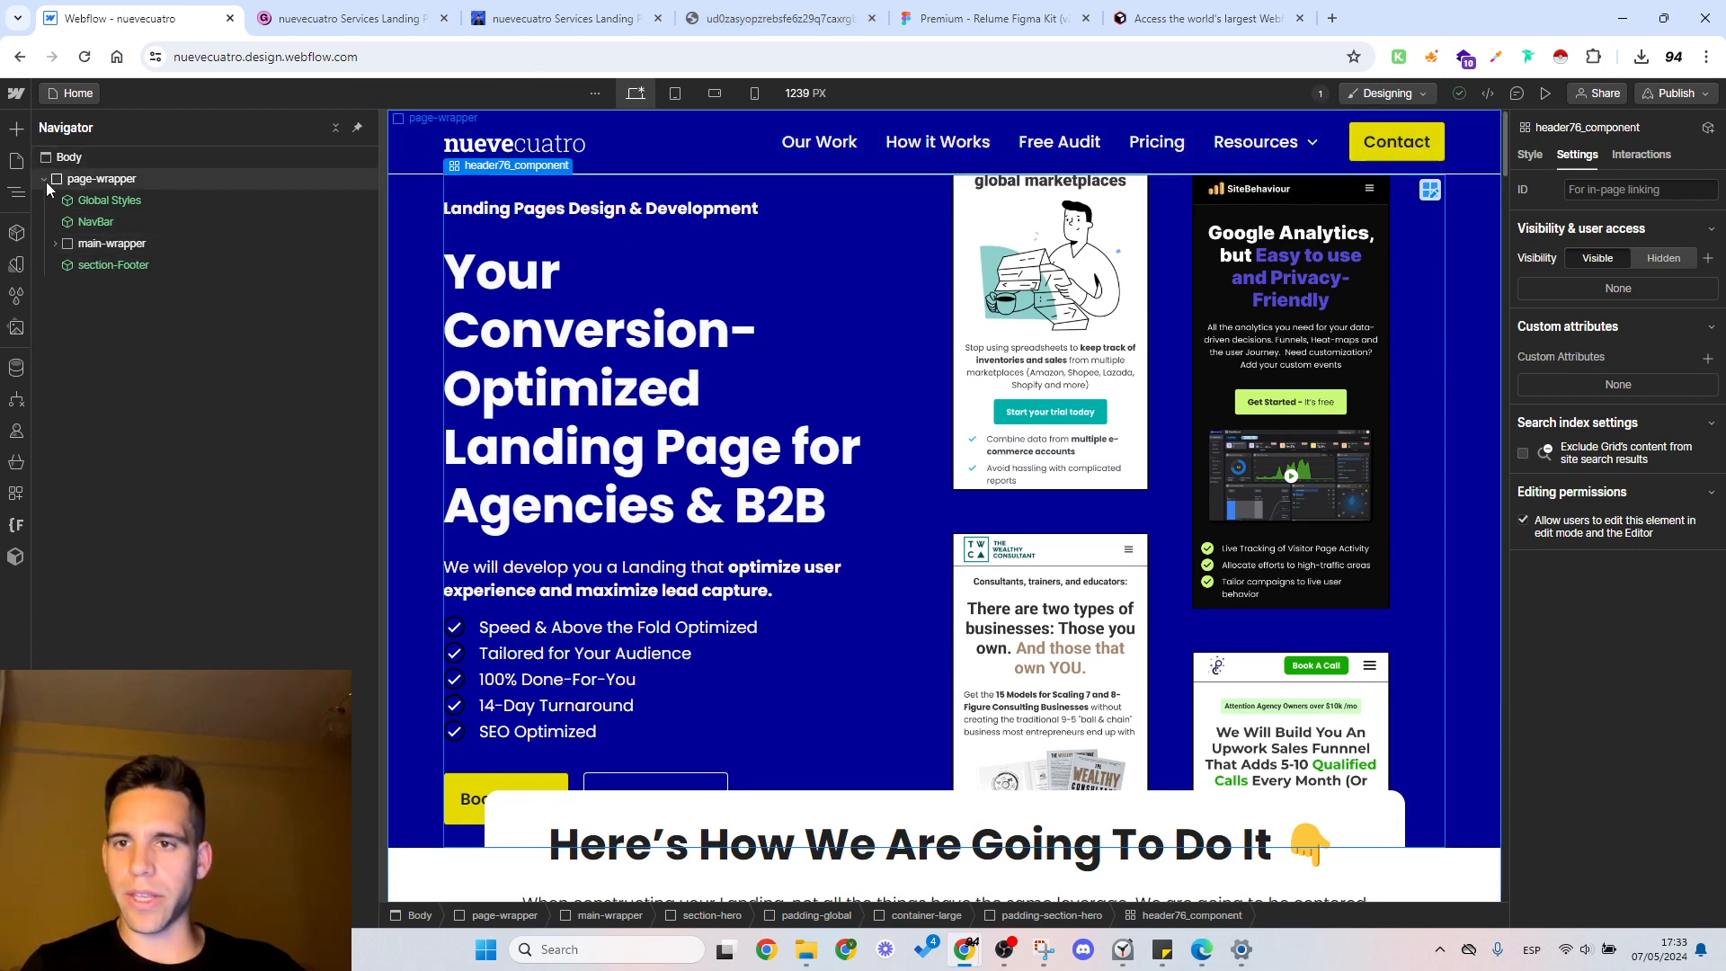
left_click(79, 92)
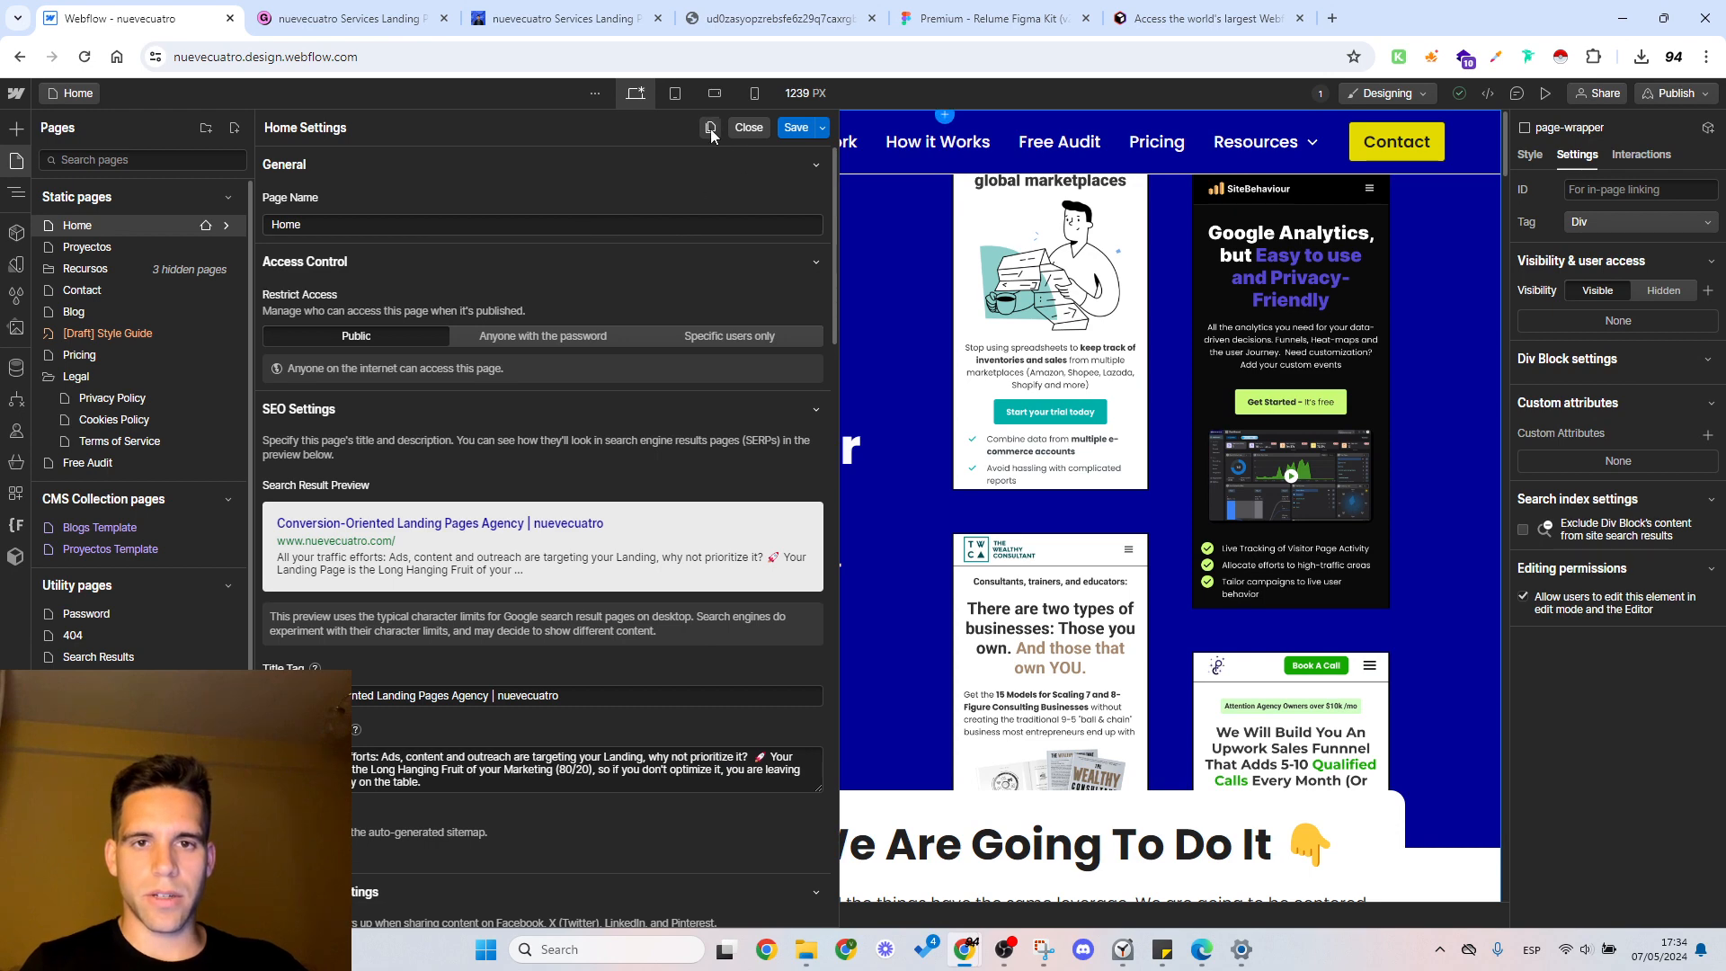
left_click(710, 129)
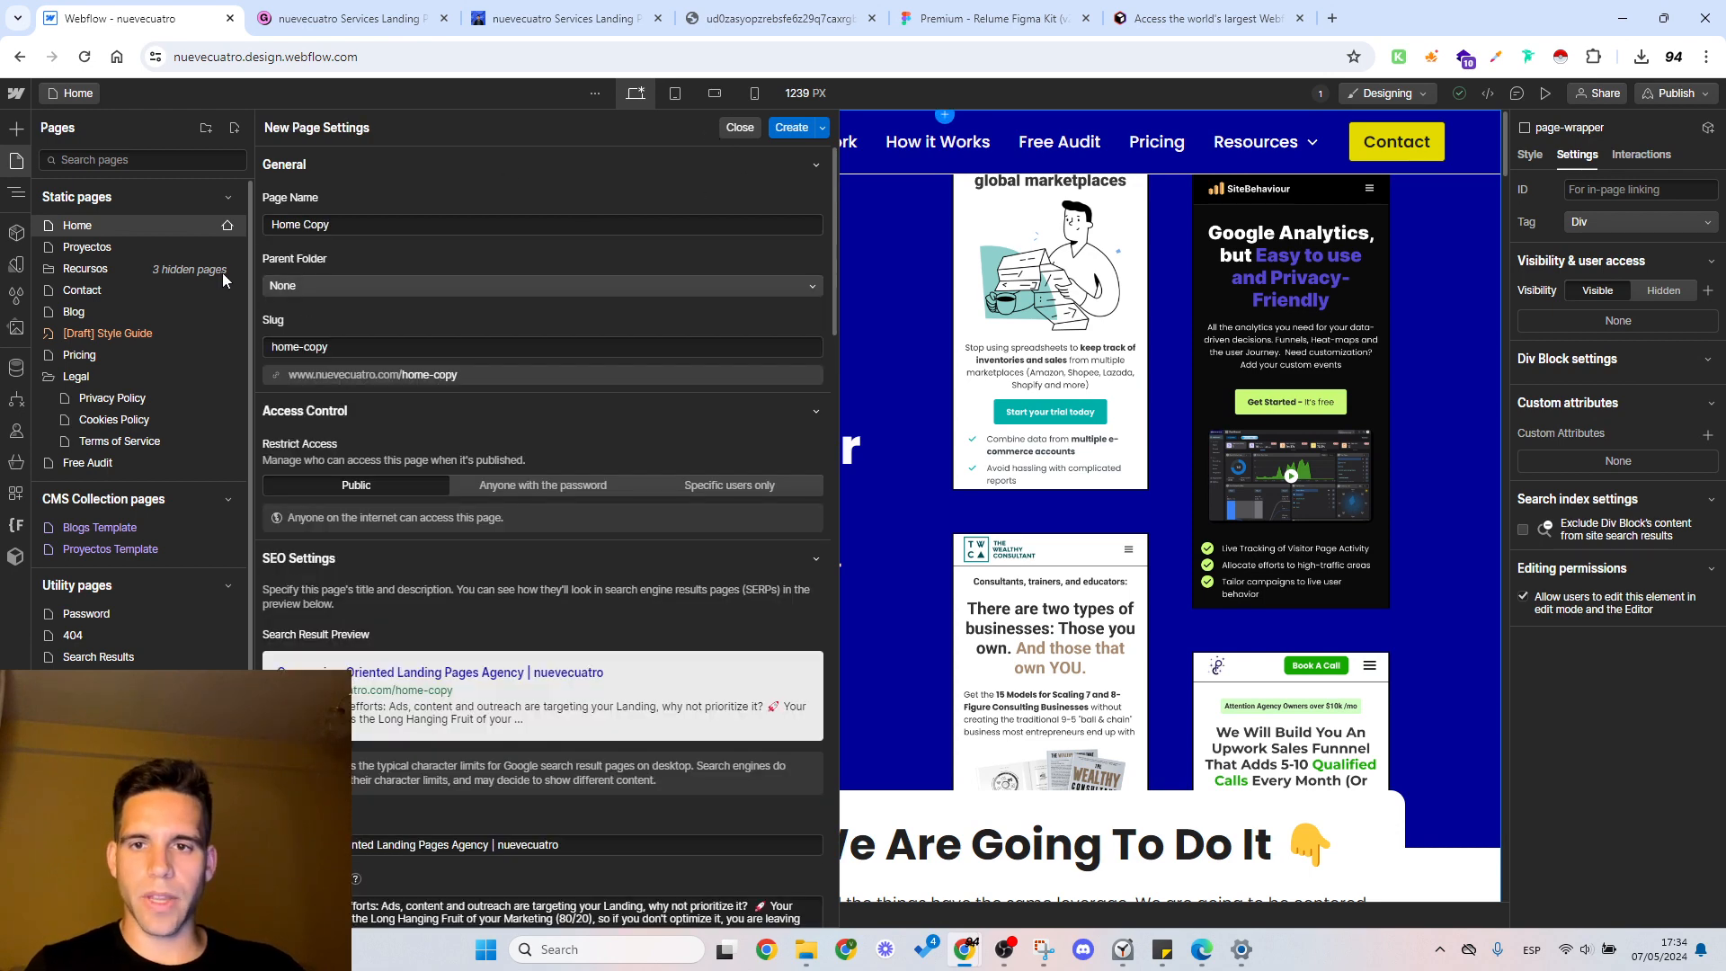
Step: Name the duplicated page Services Landing Page Mastery, copying the title from the Gumroad product, and create it without a parent folder
triple_click(303, 232)
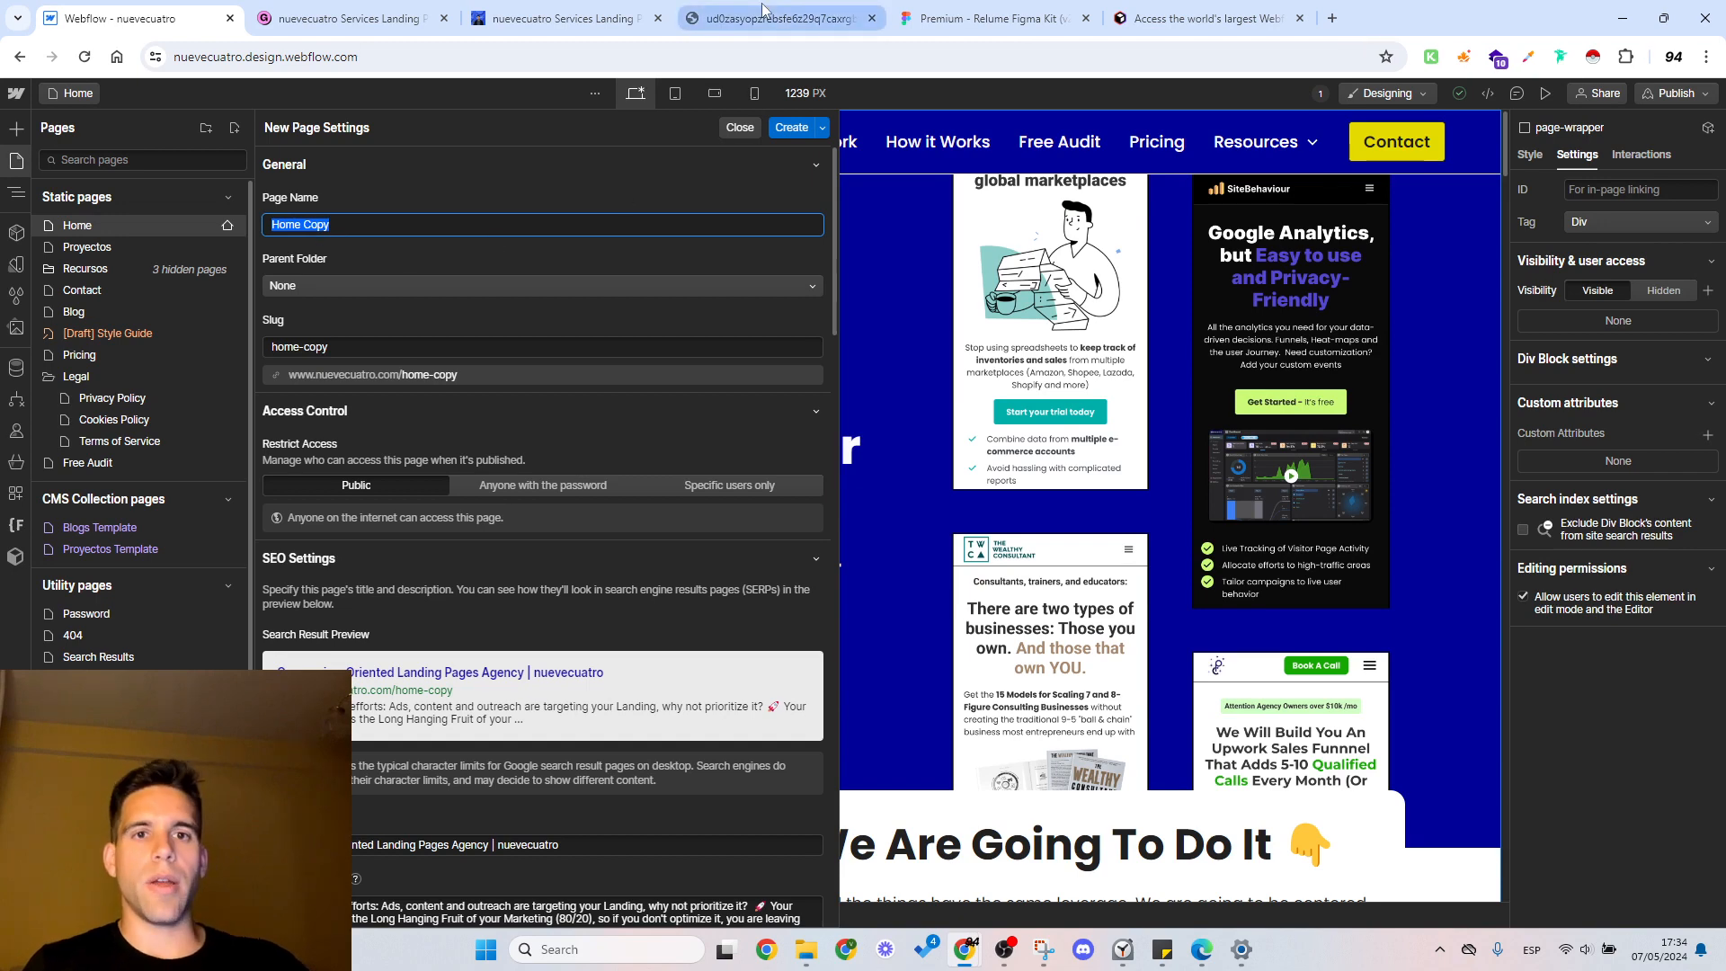
left_click(382, 12)
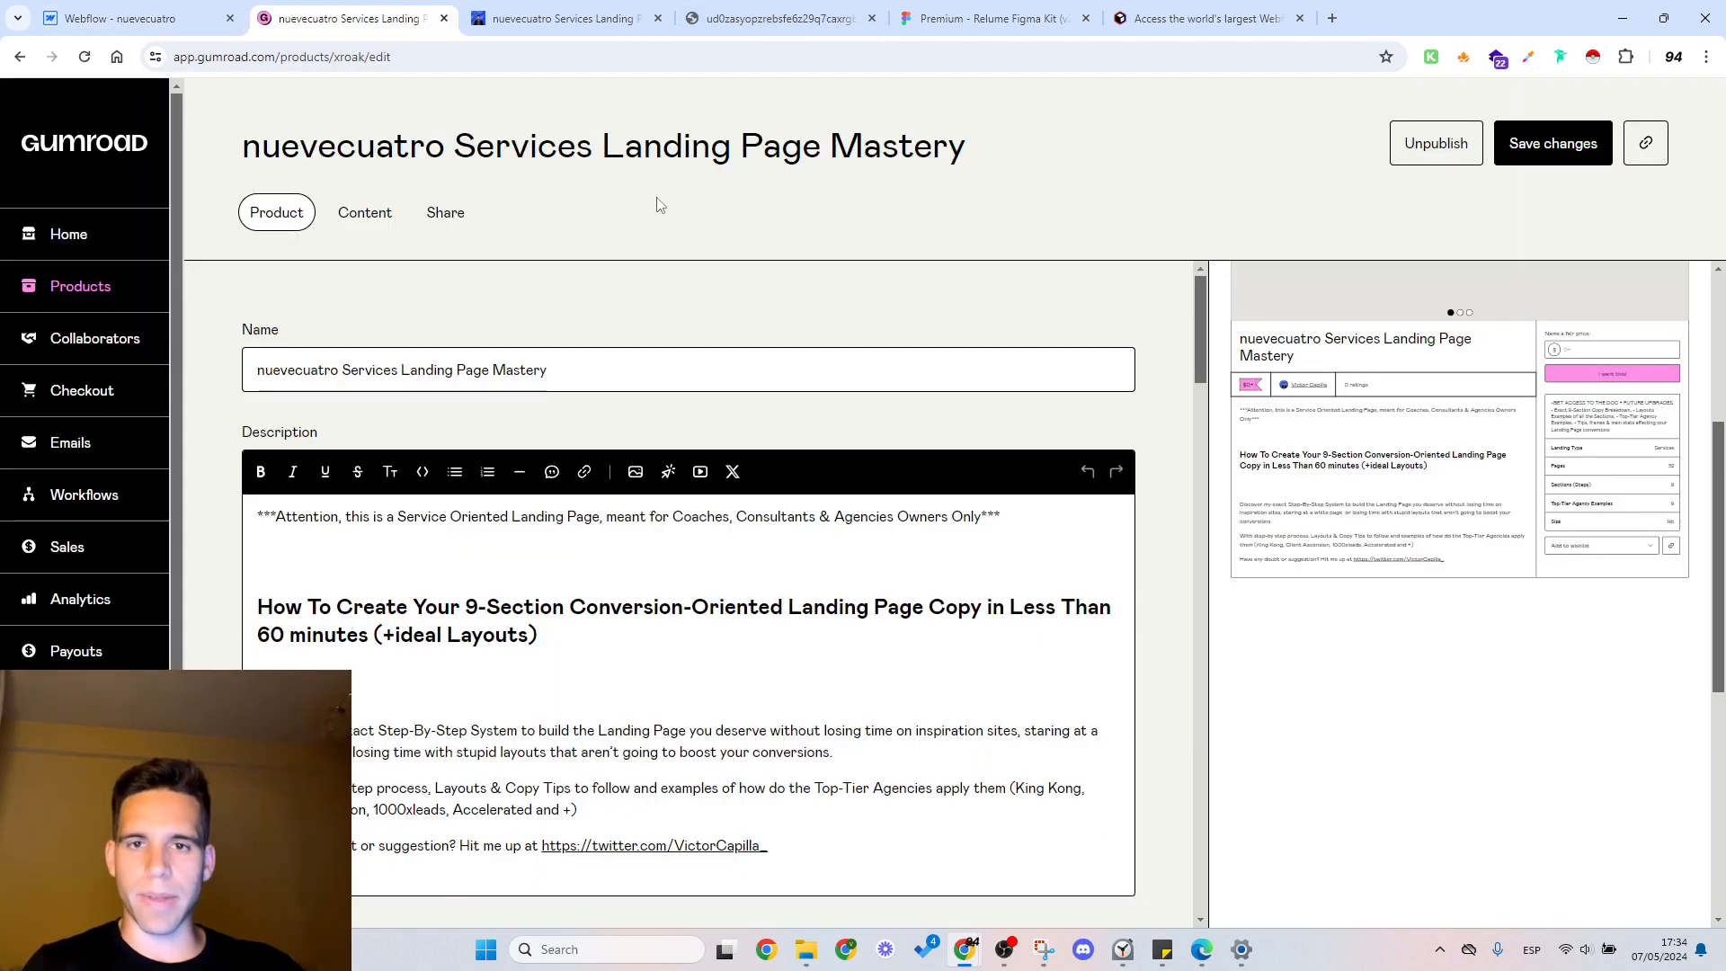
left_click_drag(967, 146, 455, 148)
key("ctrl+c")
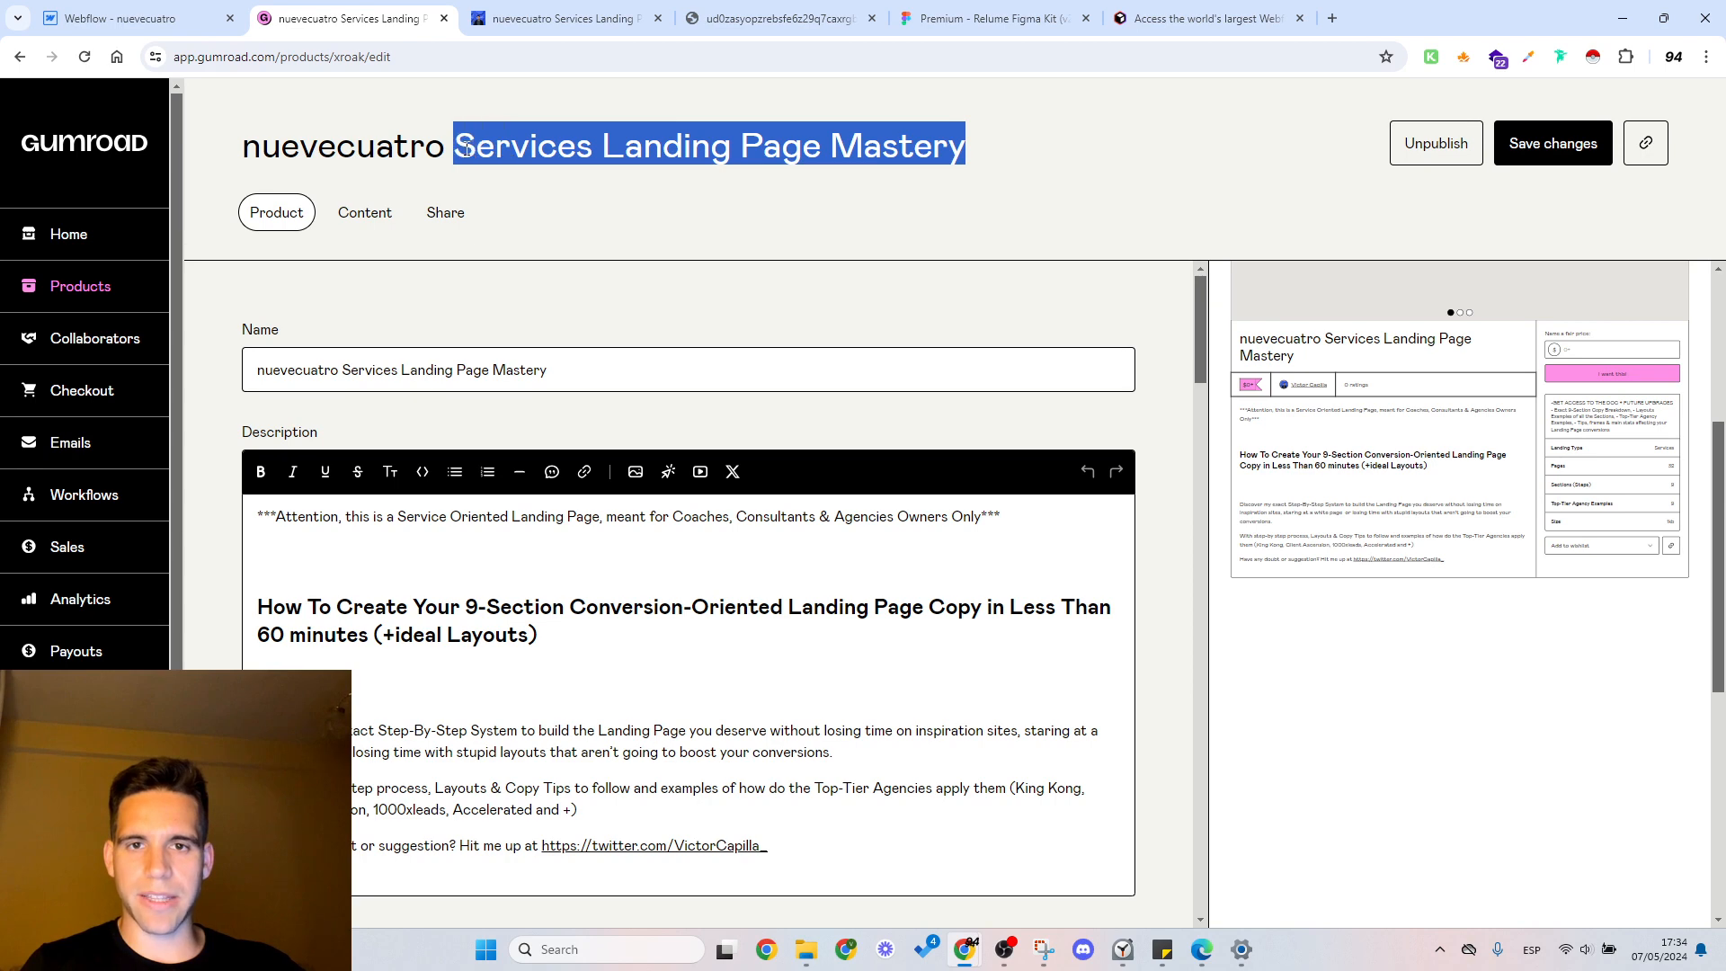
left_click(117, 18)
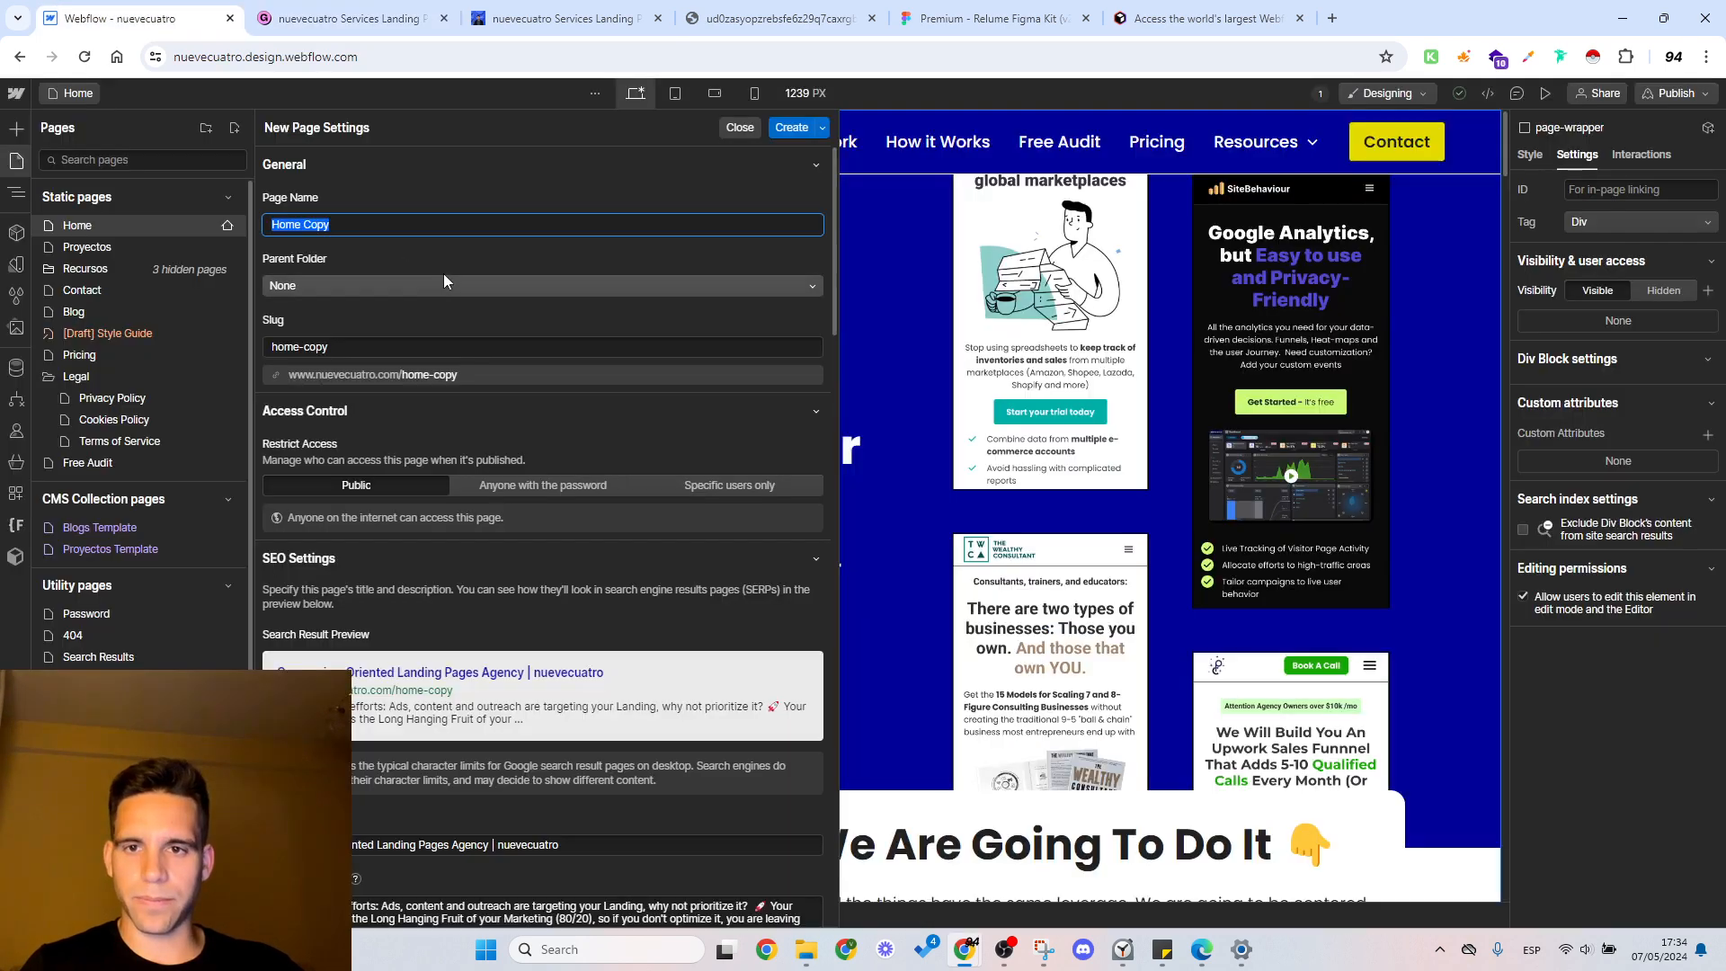
key("ctrl+v")
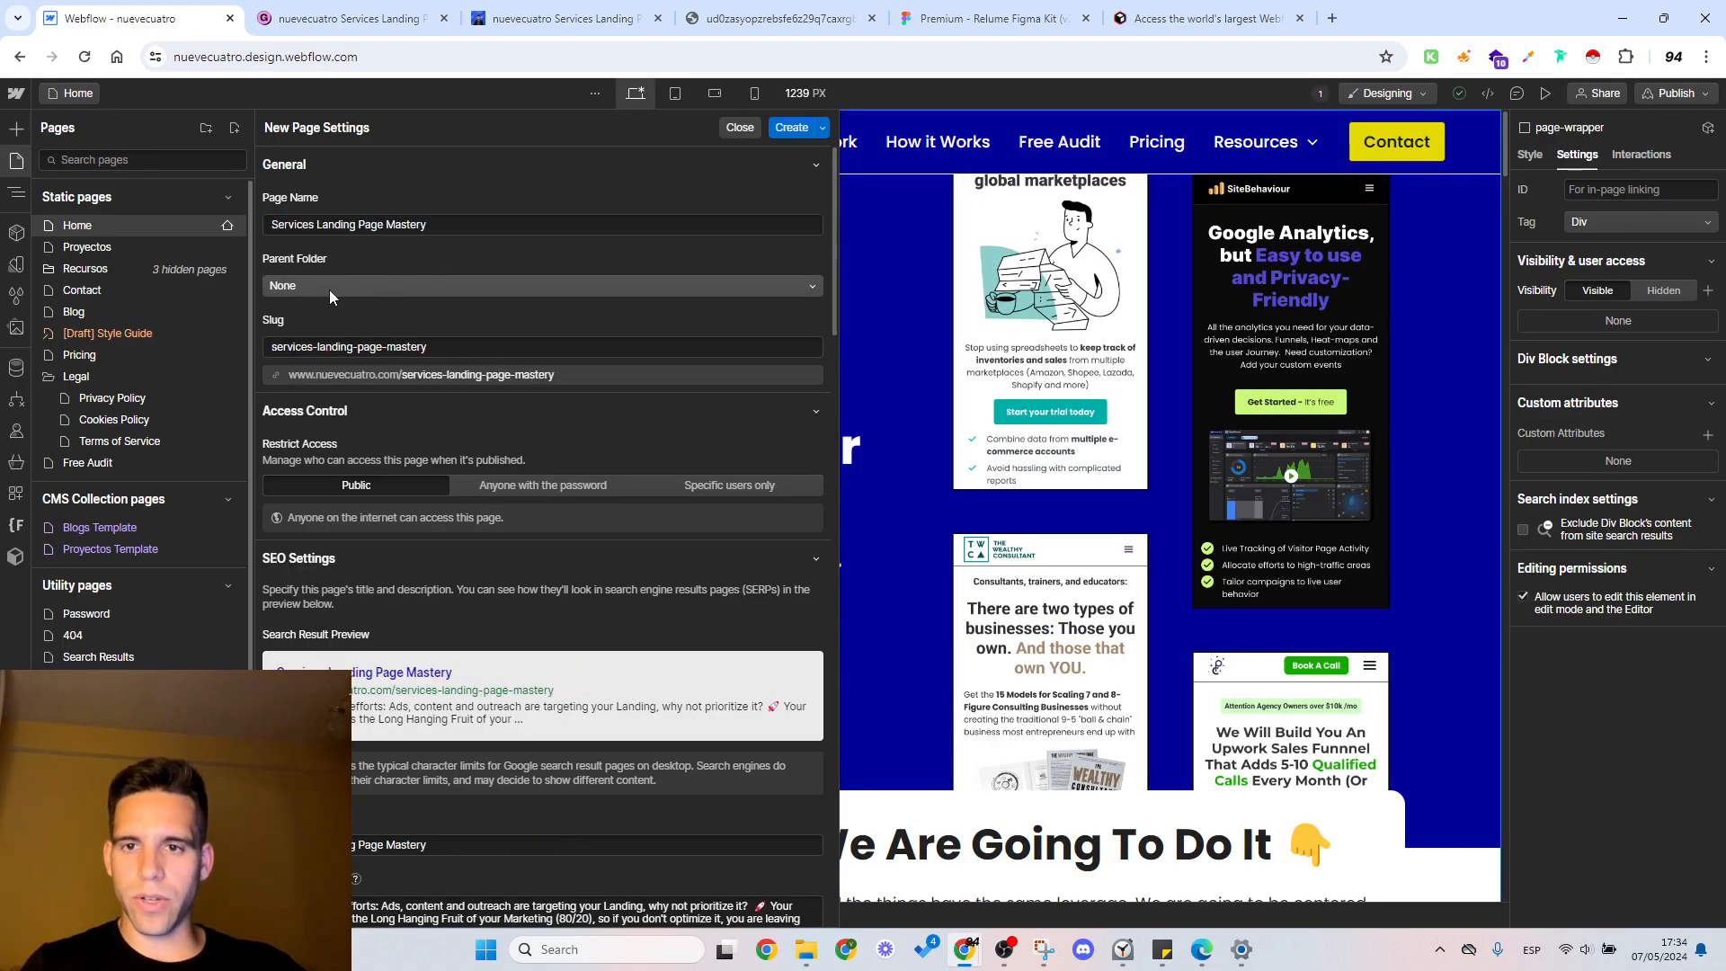
left_click(329, 290)
left_click(341, 270)
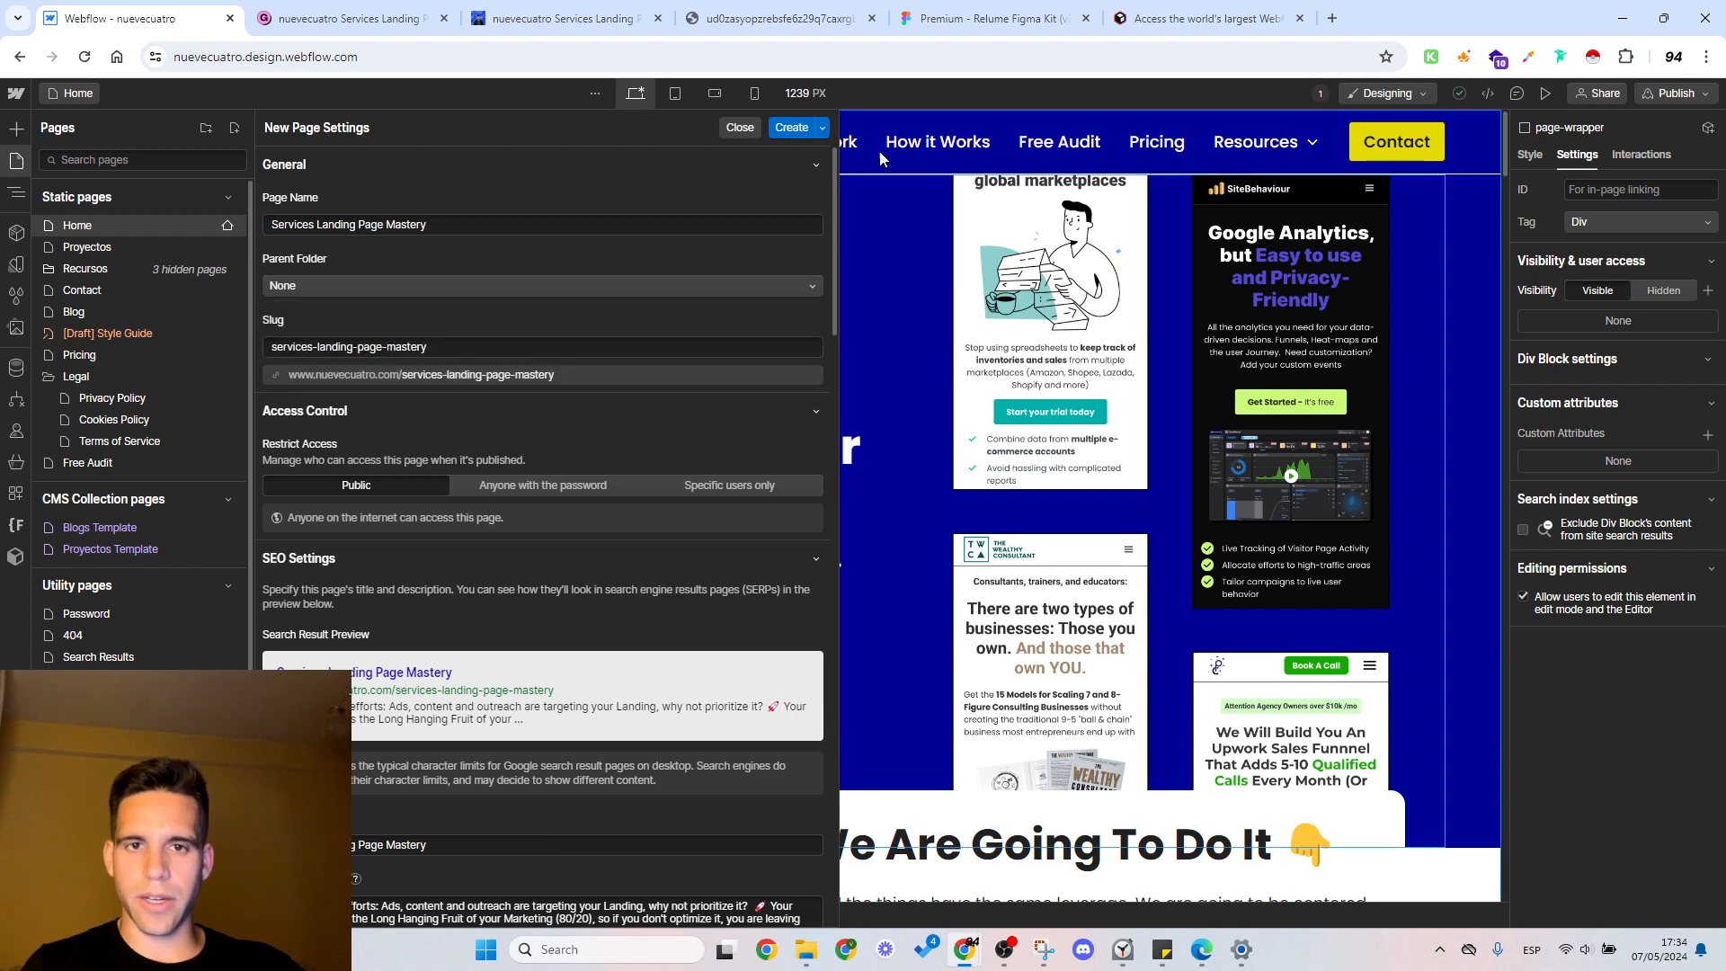
left_click(796, 127)
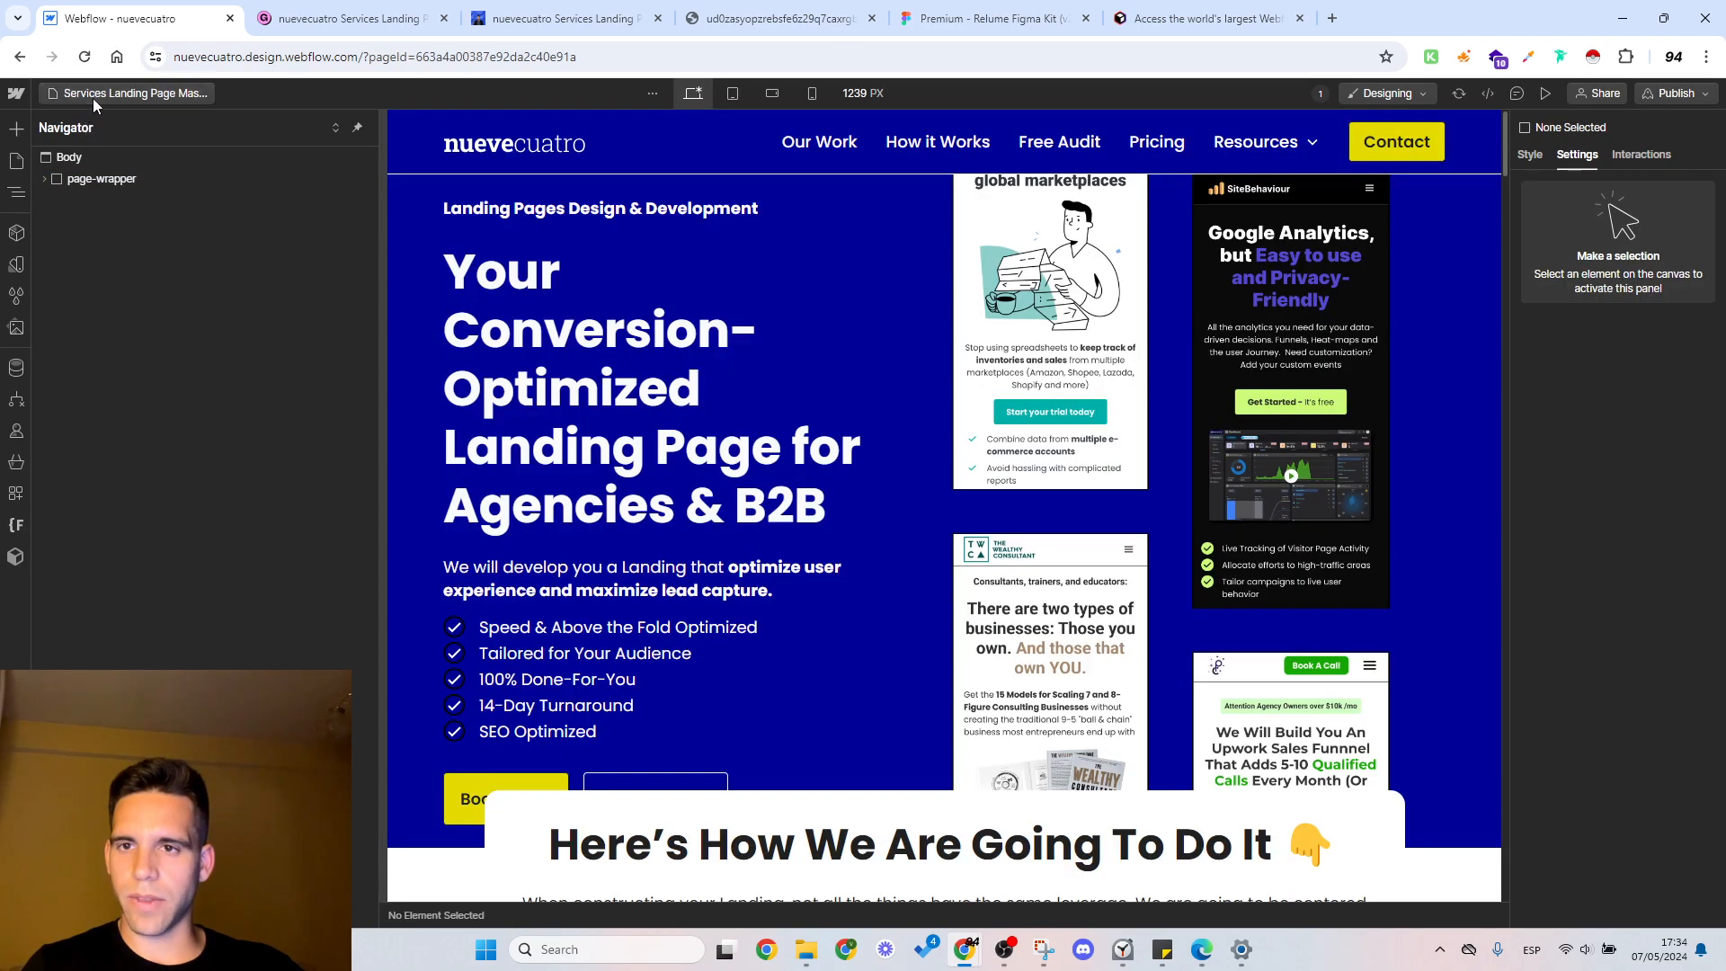
Step: Create a public page folder named Lead Magnets with no parent folder
left_click(93, 99)
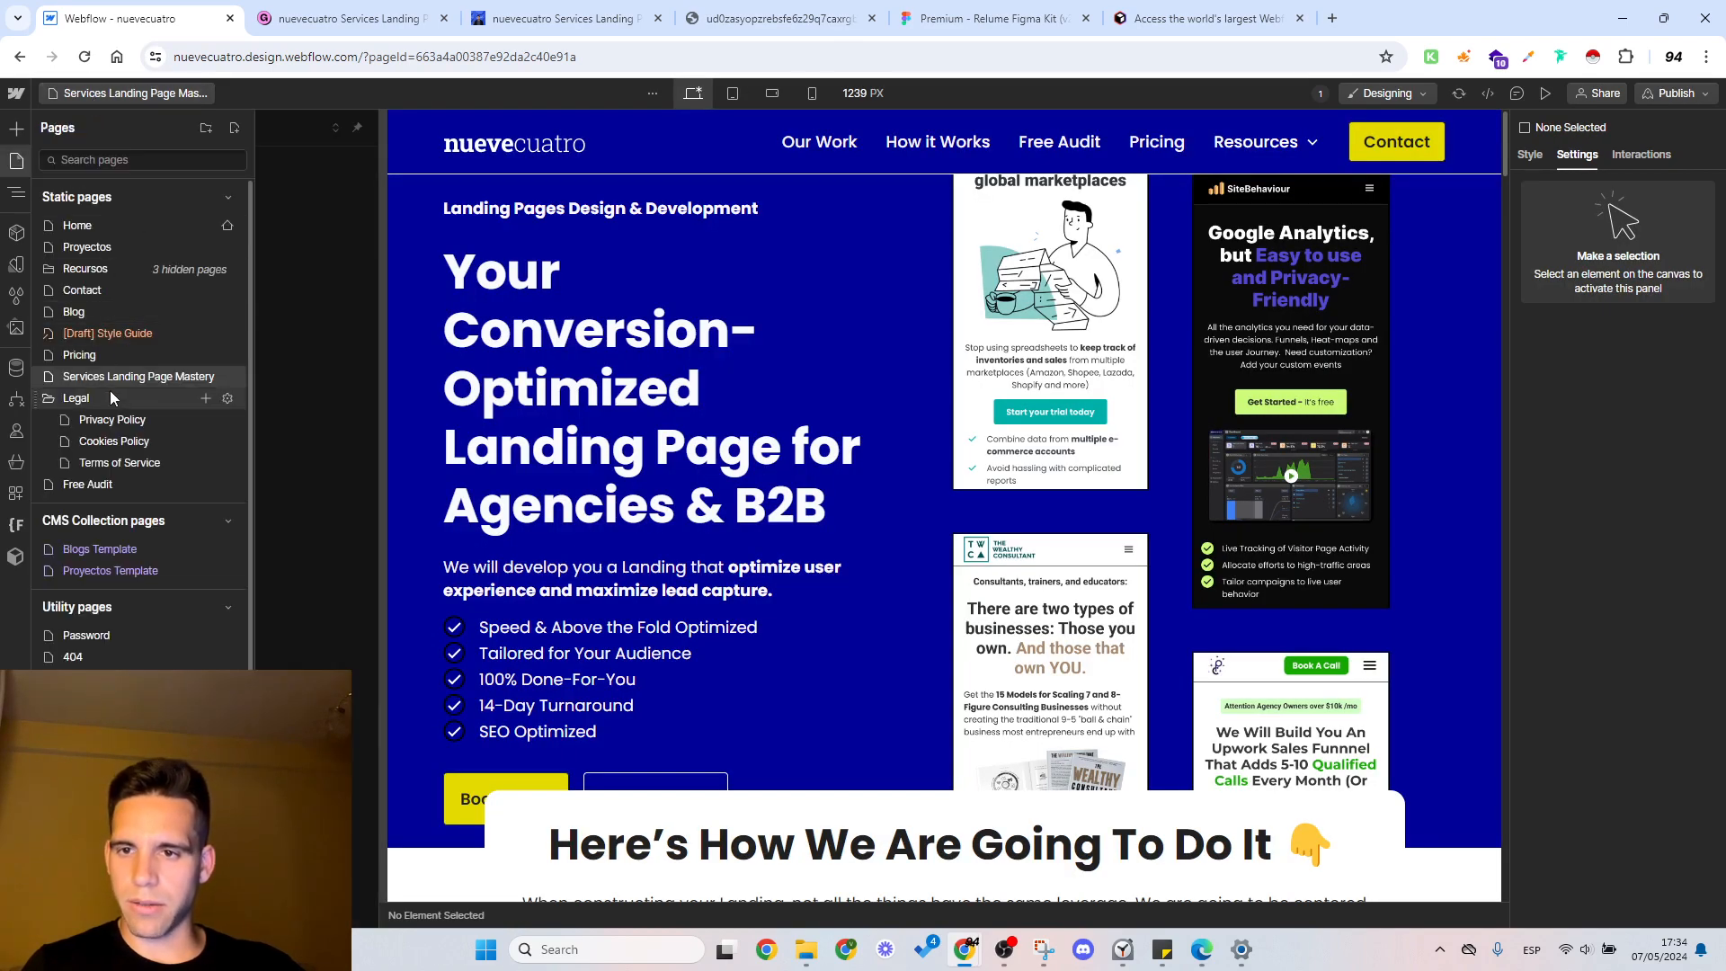
left_click(206, 128)
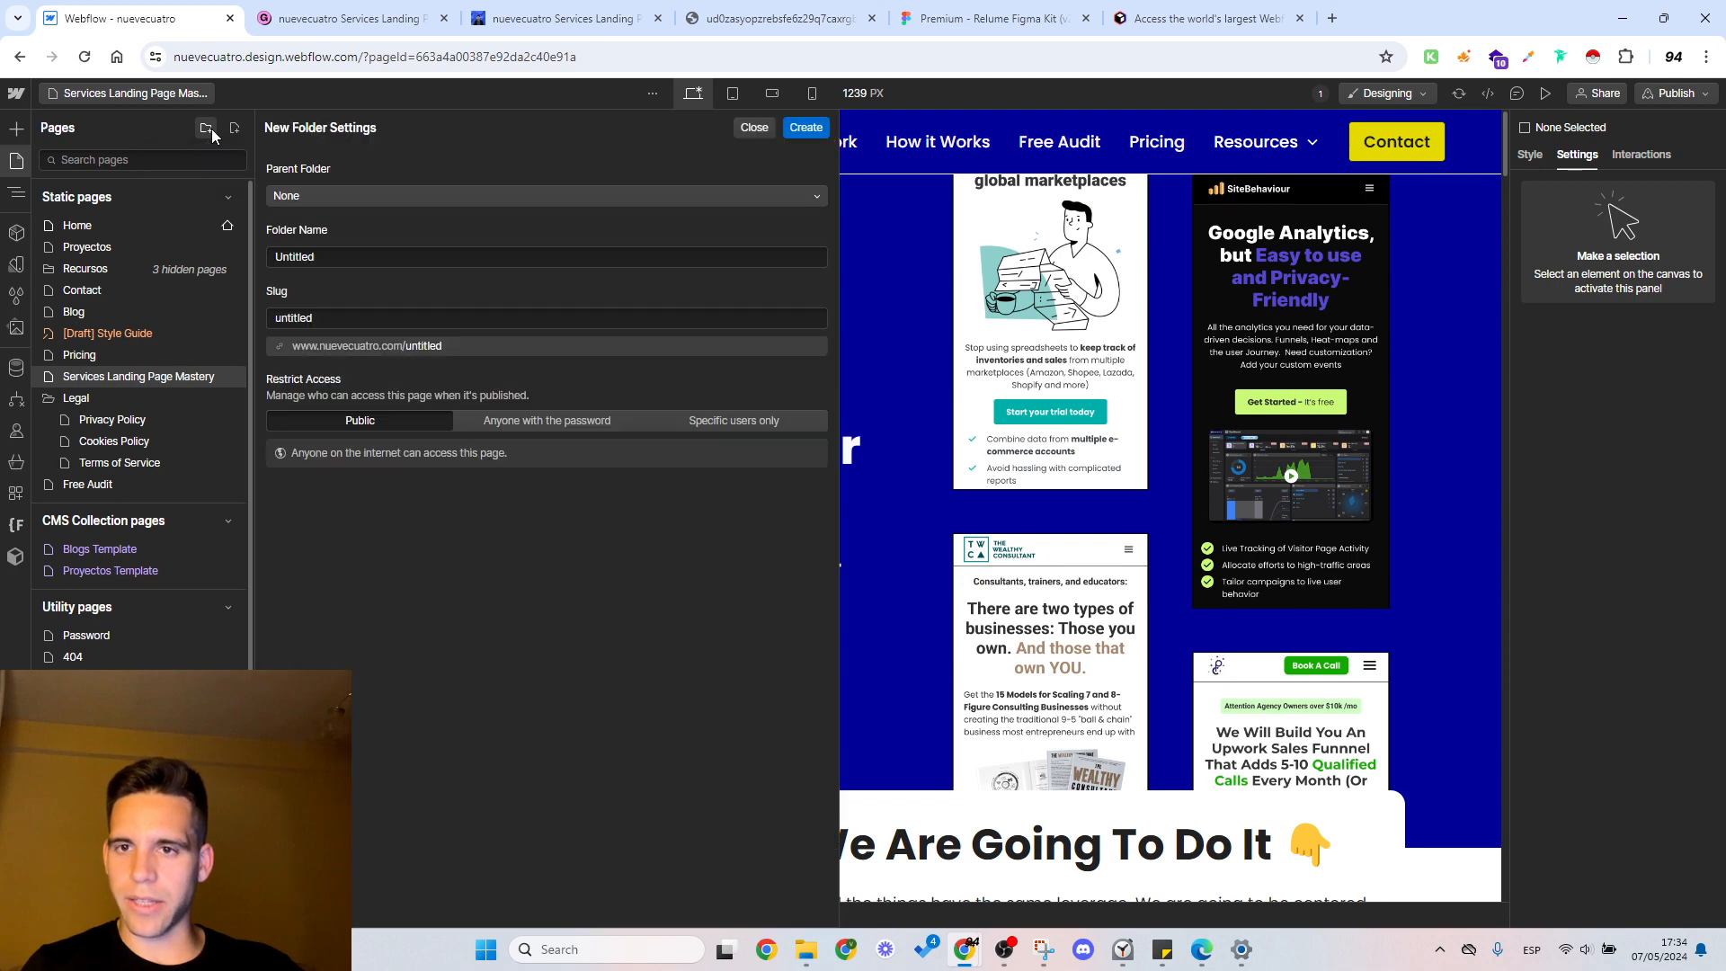
left_click(368, 256)
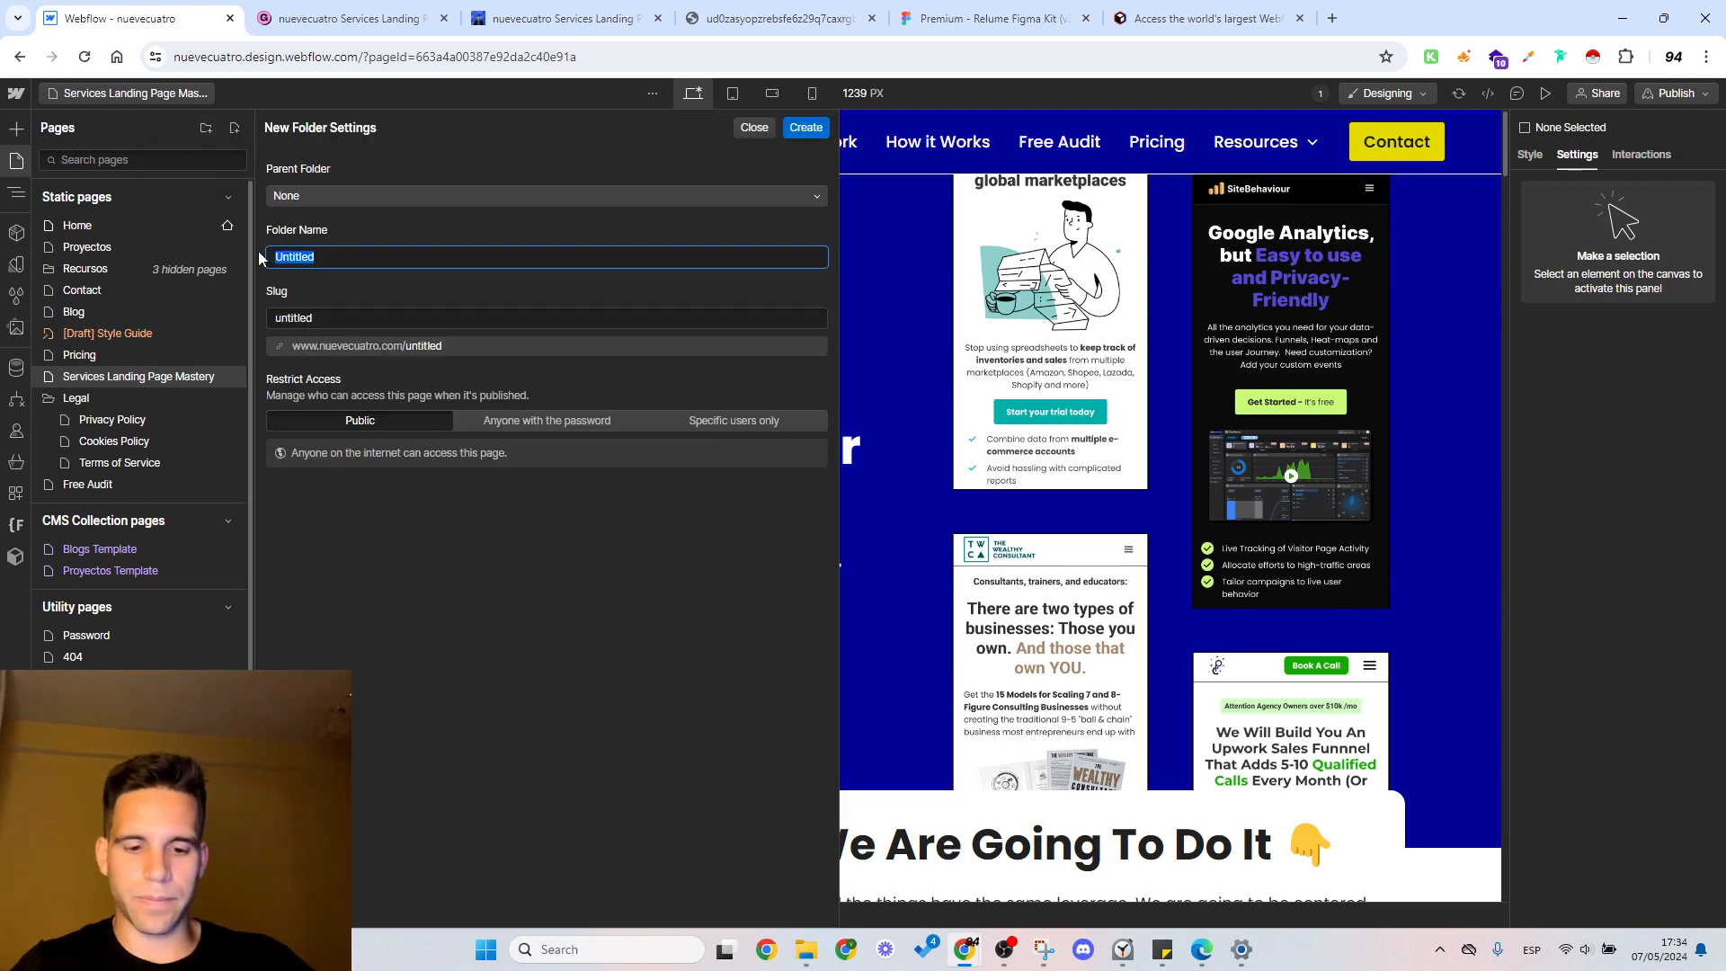
type("Lead Magnets")
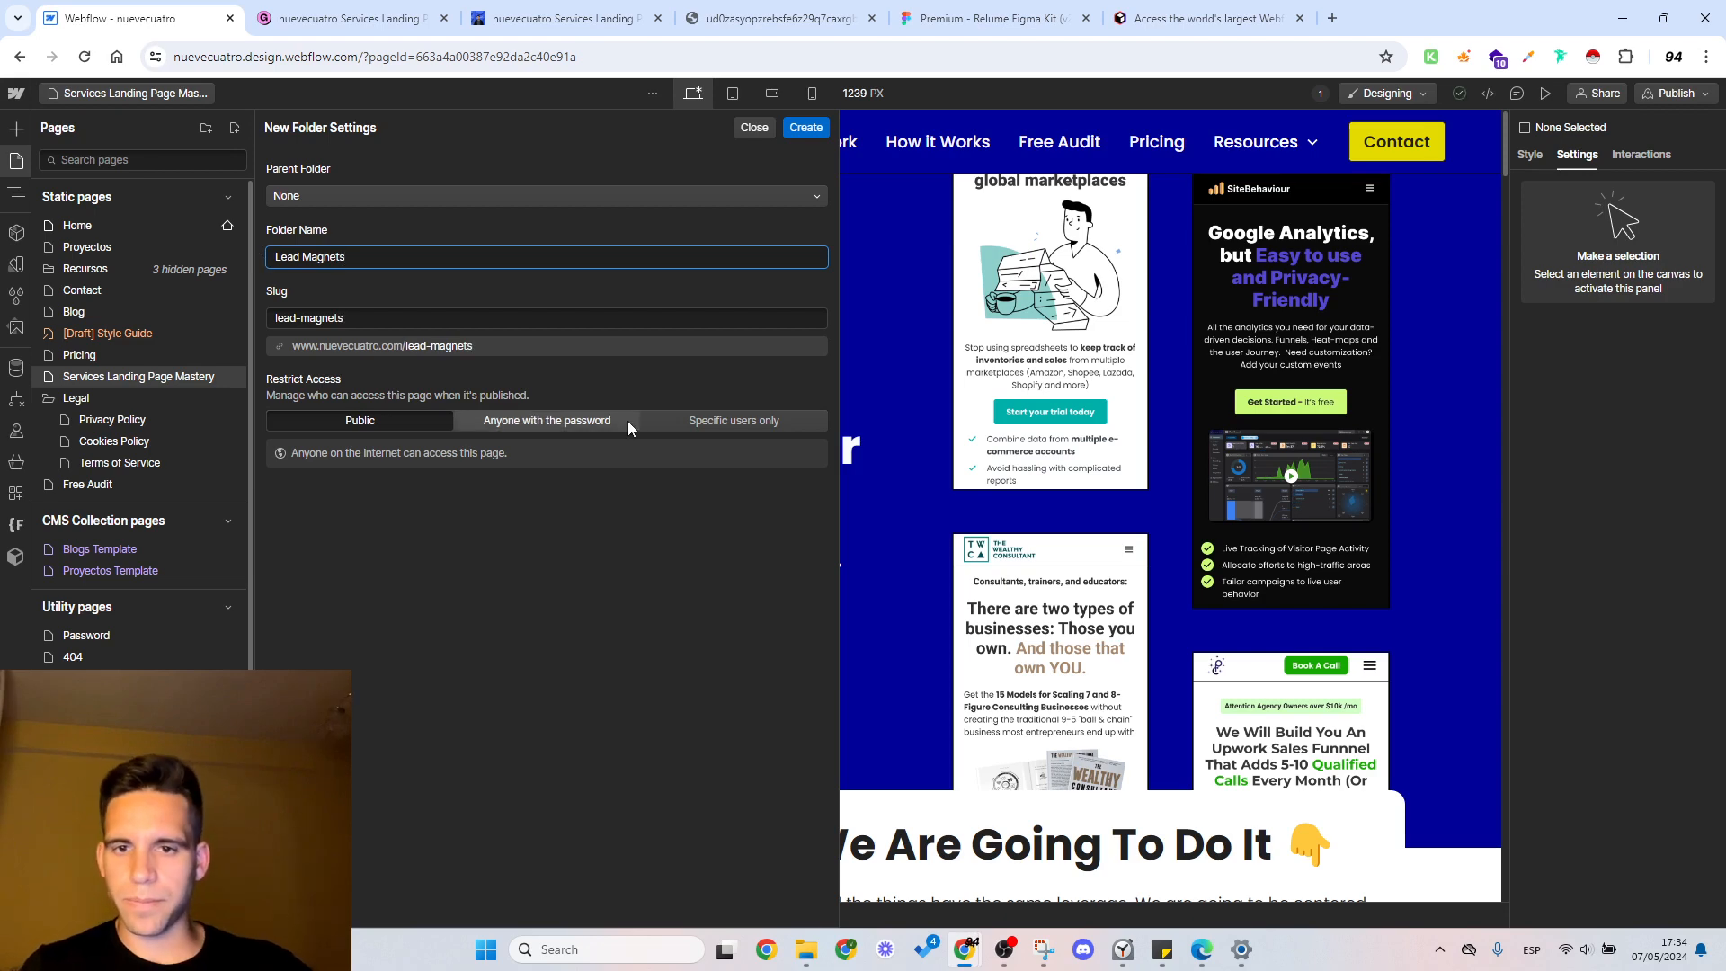
left_click(806, 128)
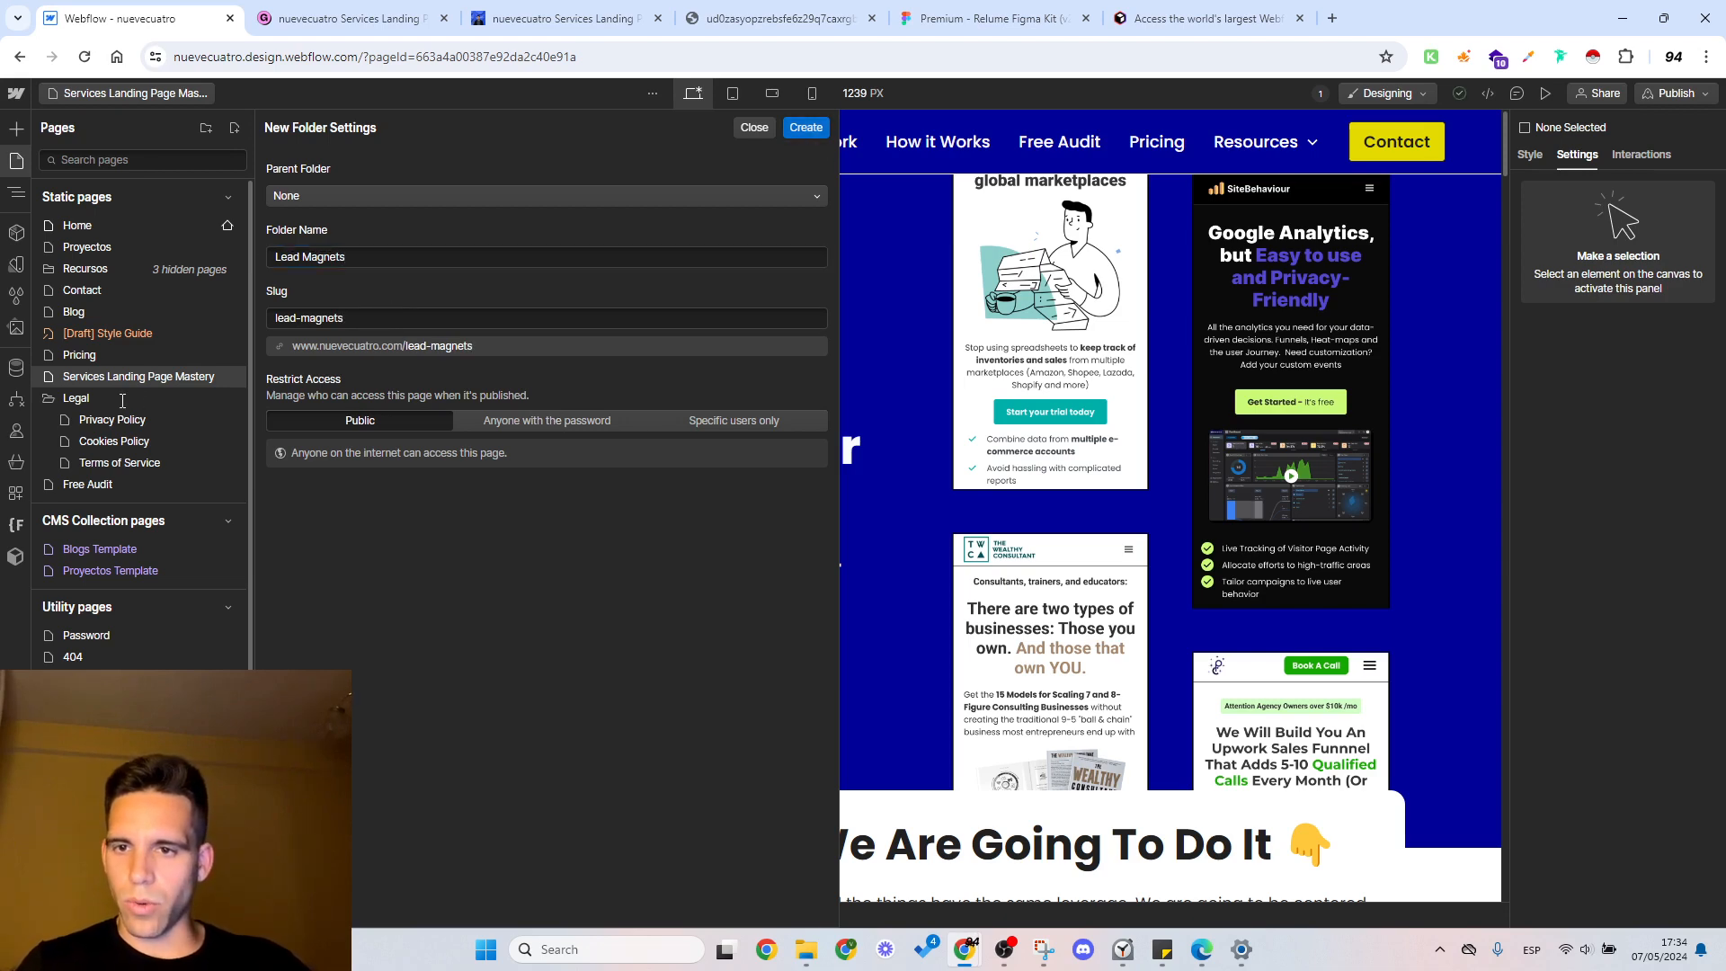
key("Return")
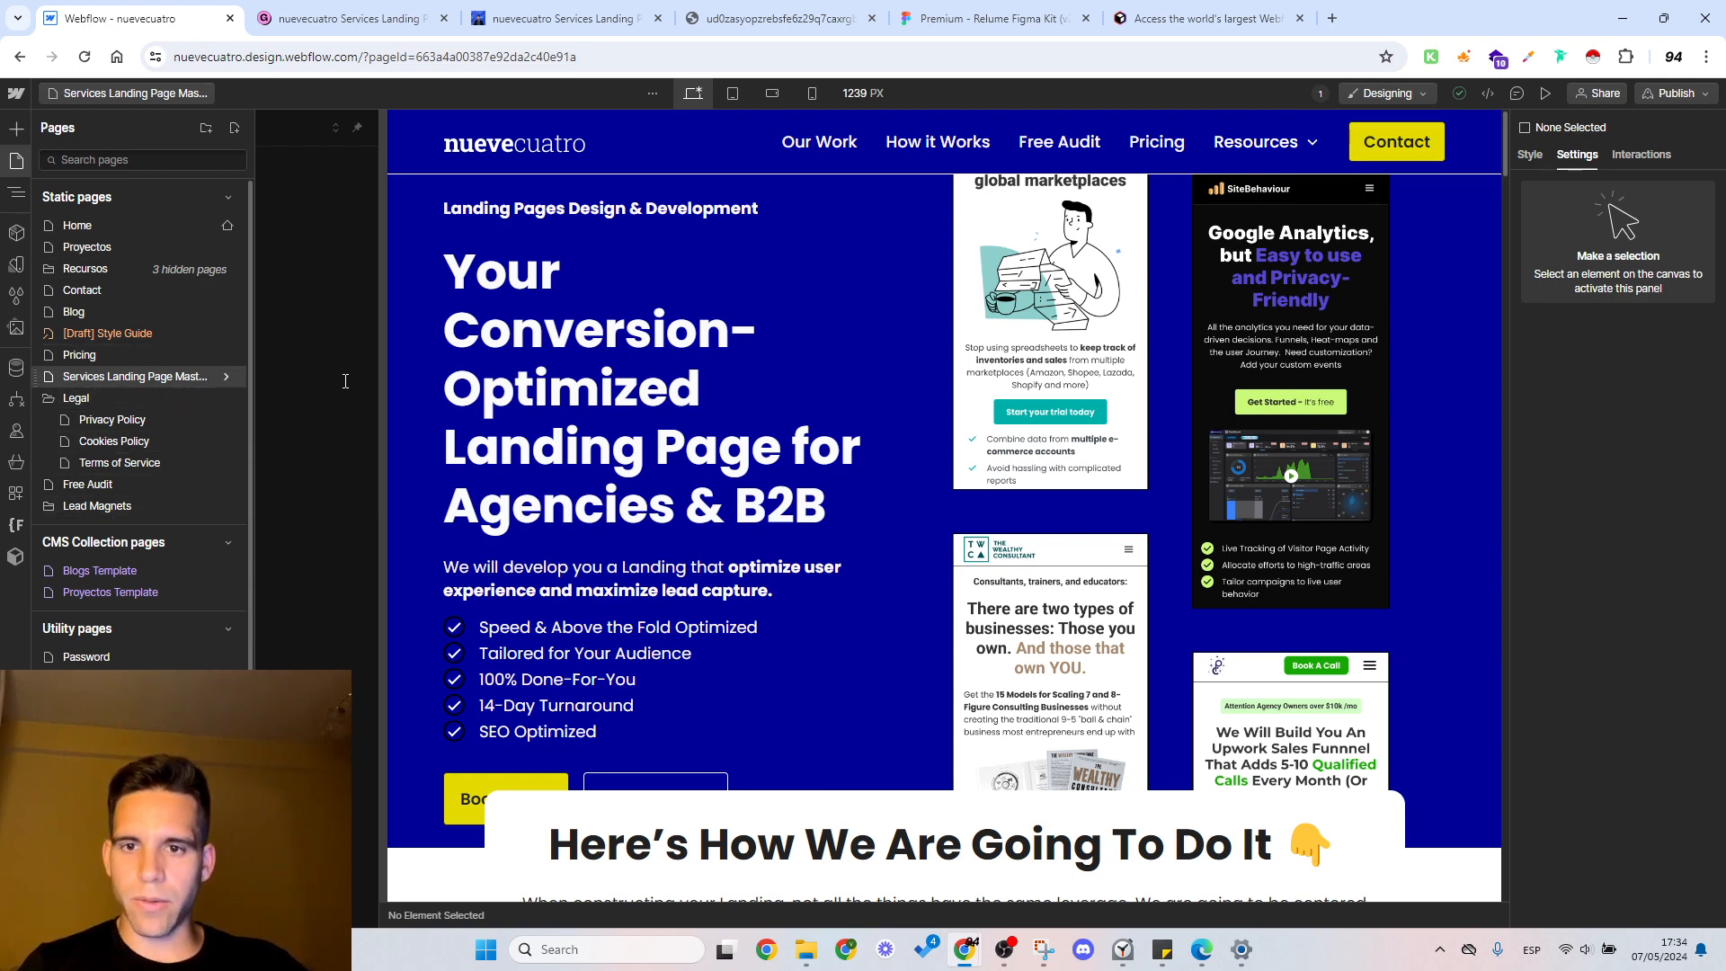
Step: Move the Services Landing Page Mastery page into the Lead Magnets folder and save its settings
left_click(347, 284)
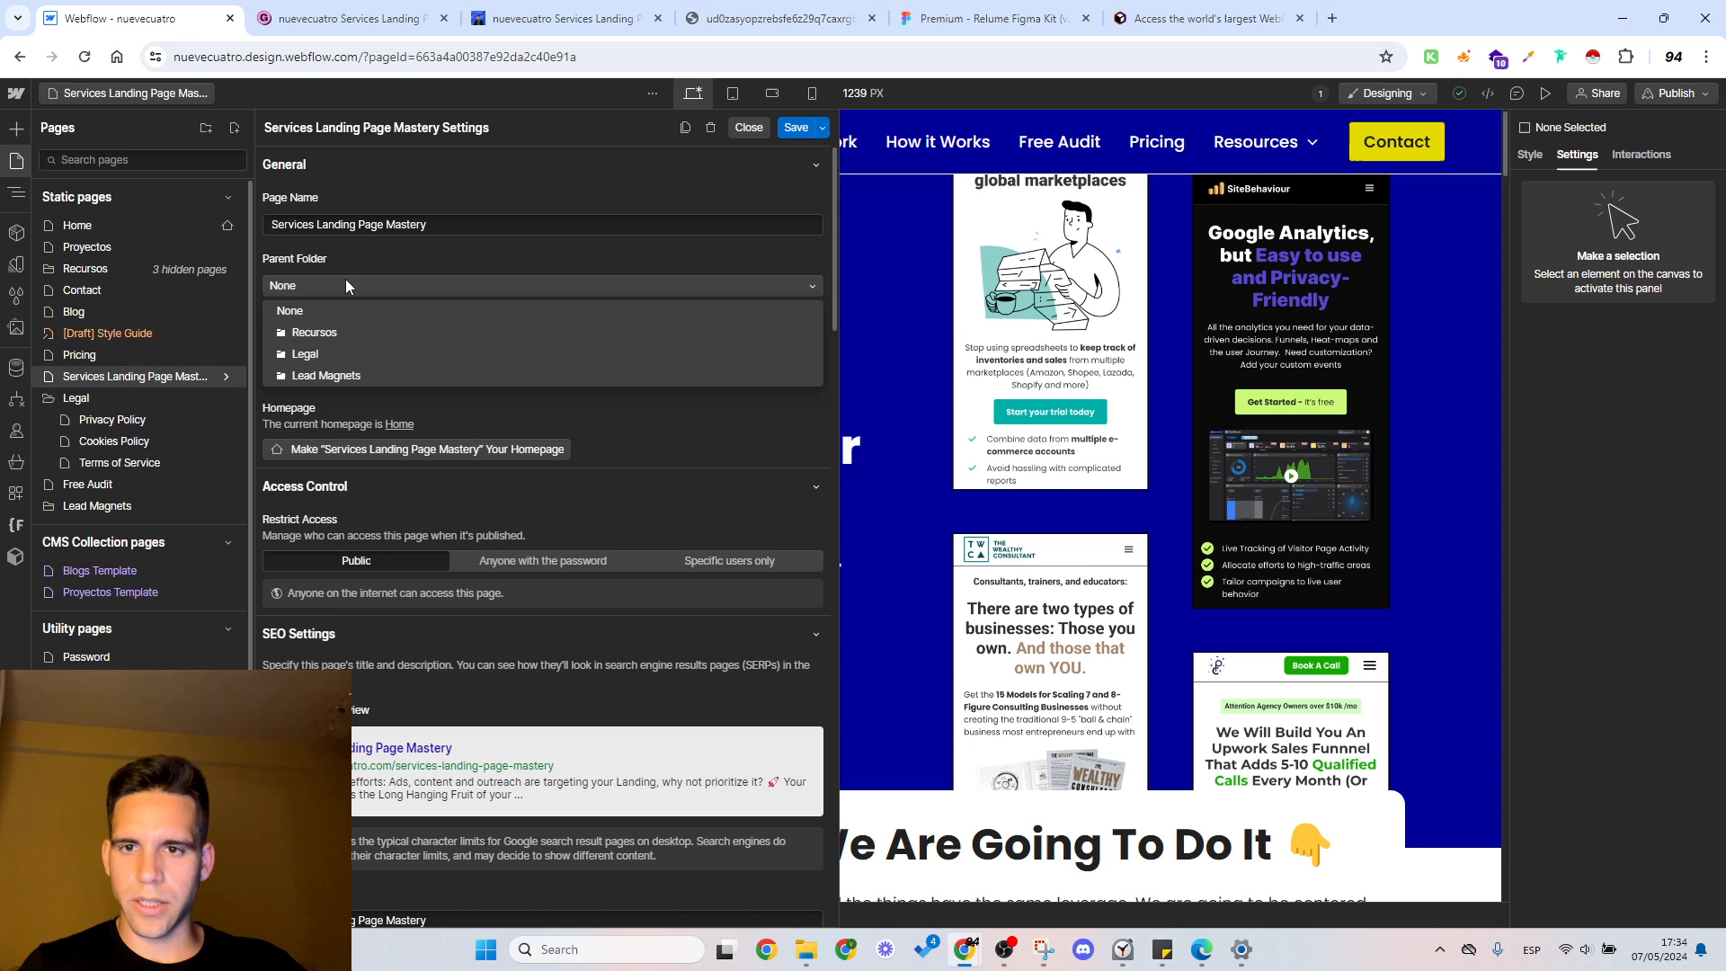
left_click(351, 378)
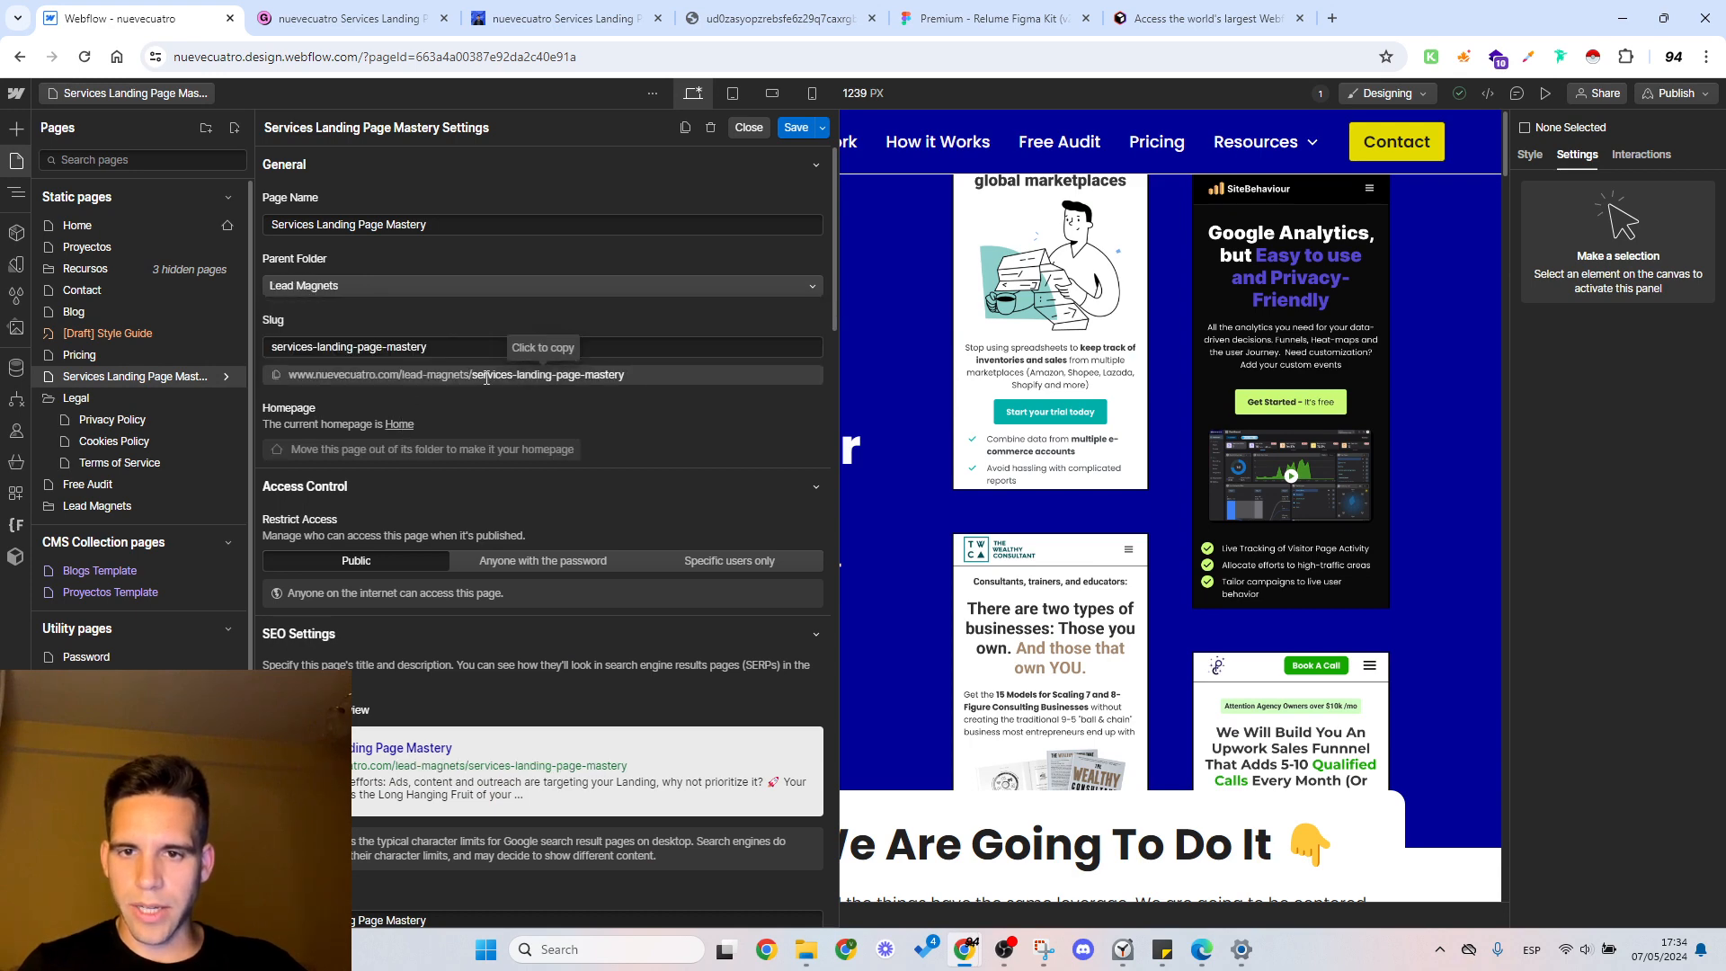
scroll(367, 406, "down", 3)
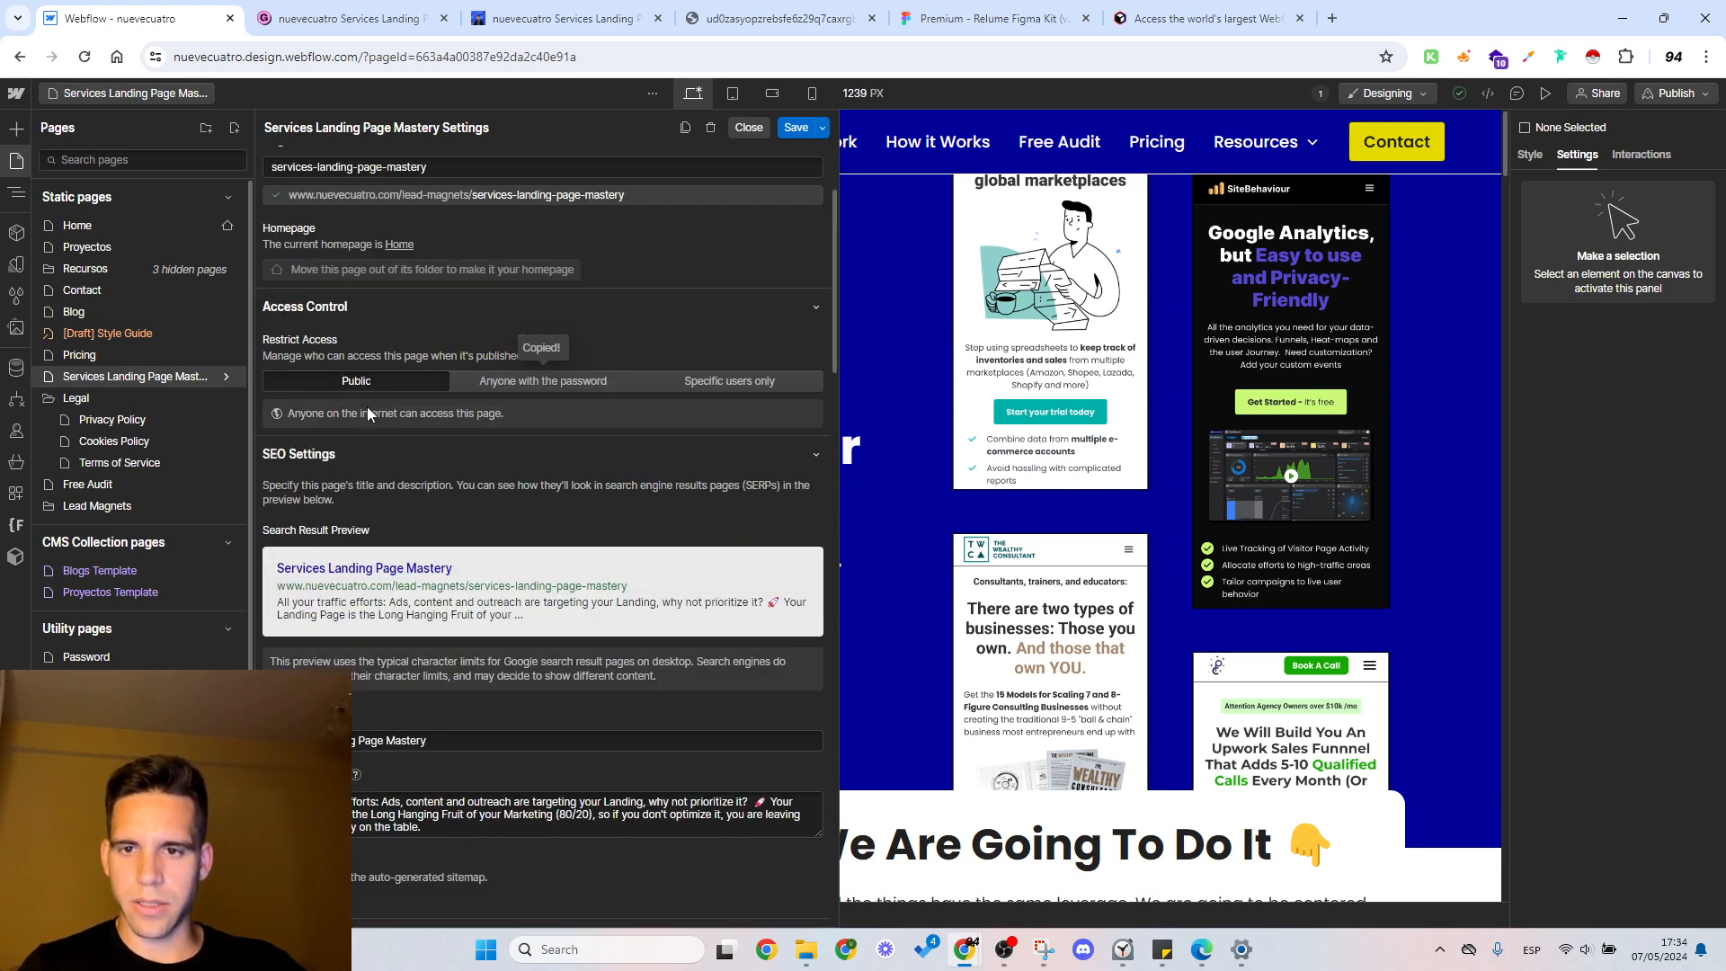
scroll(366, 407, "up", 2)
scroll(367, 407, "up", 1)
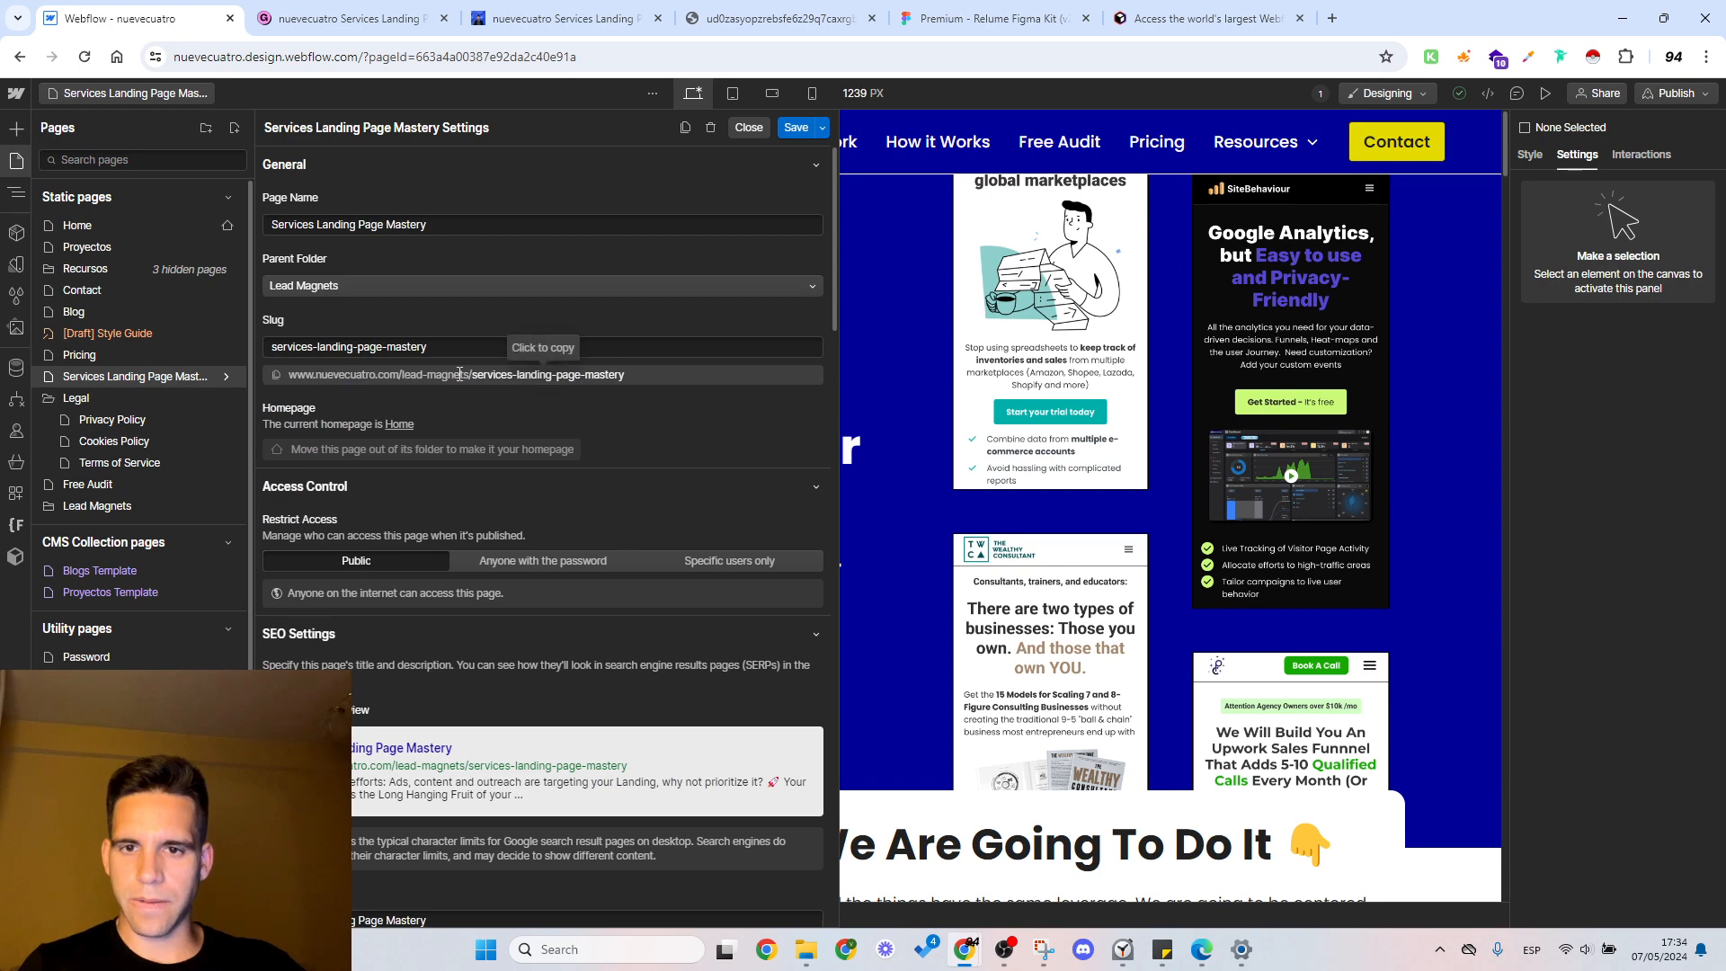
left_click(364, 285)
left_click(433, 250)
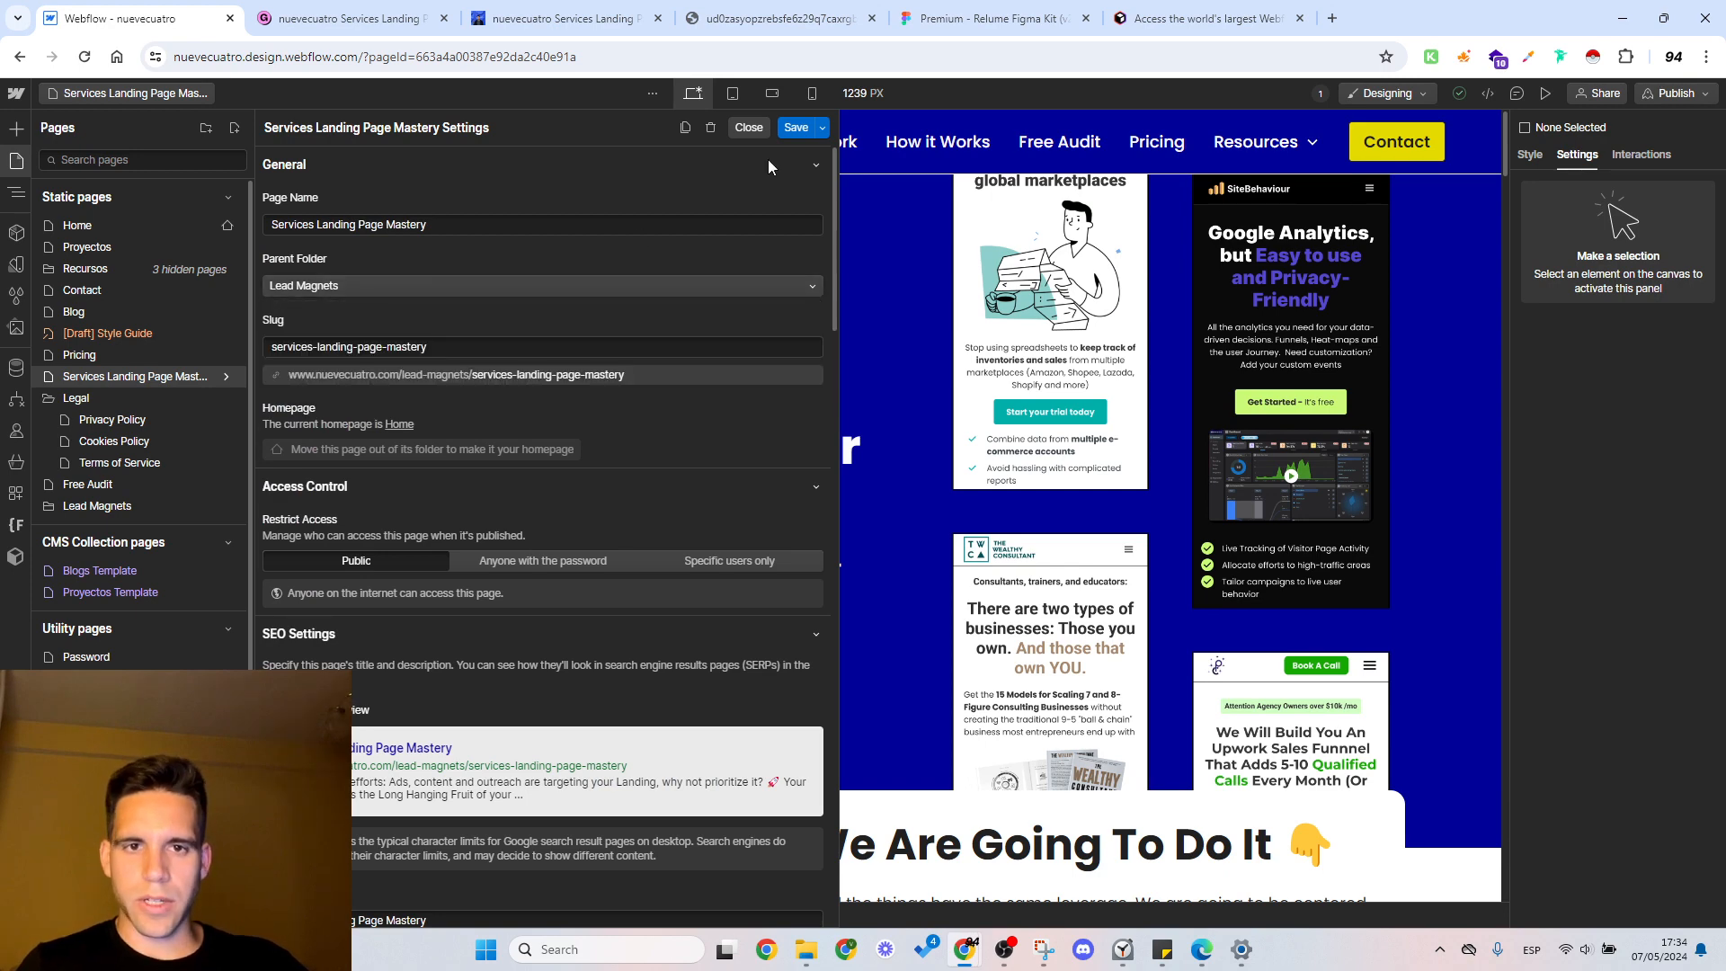
scroll(438, 448, "down", 4)
scroll(443, 497, "up", 4)
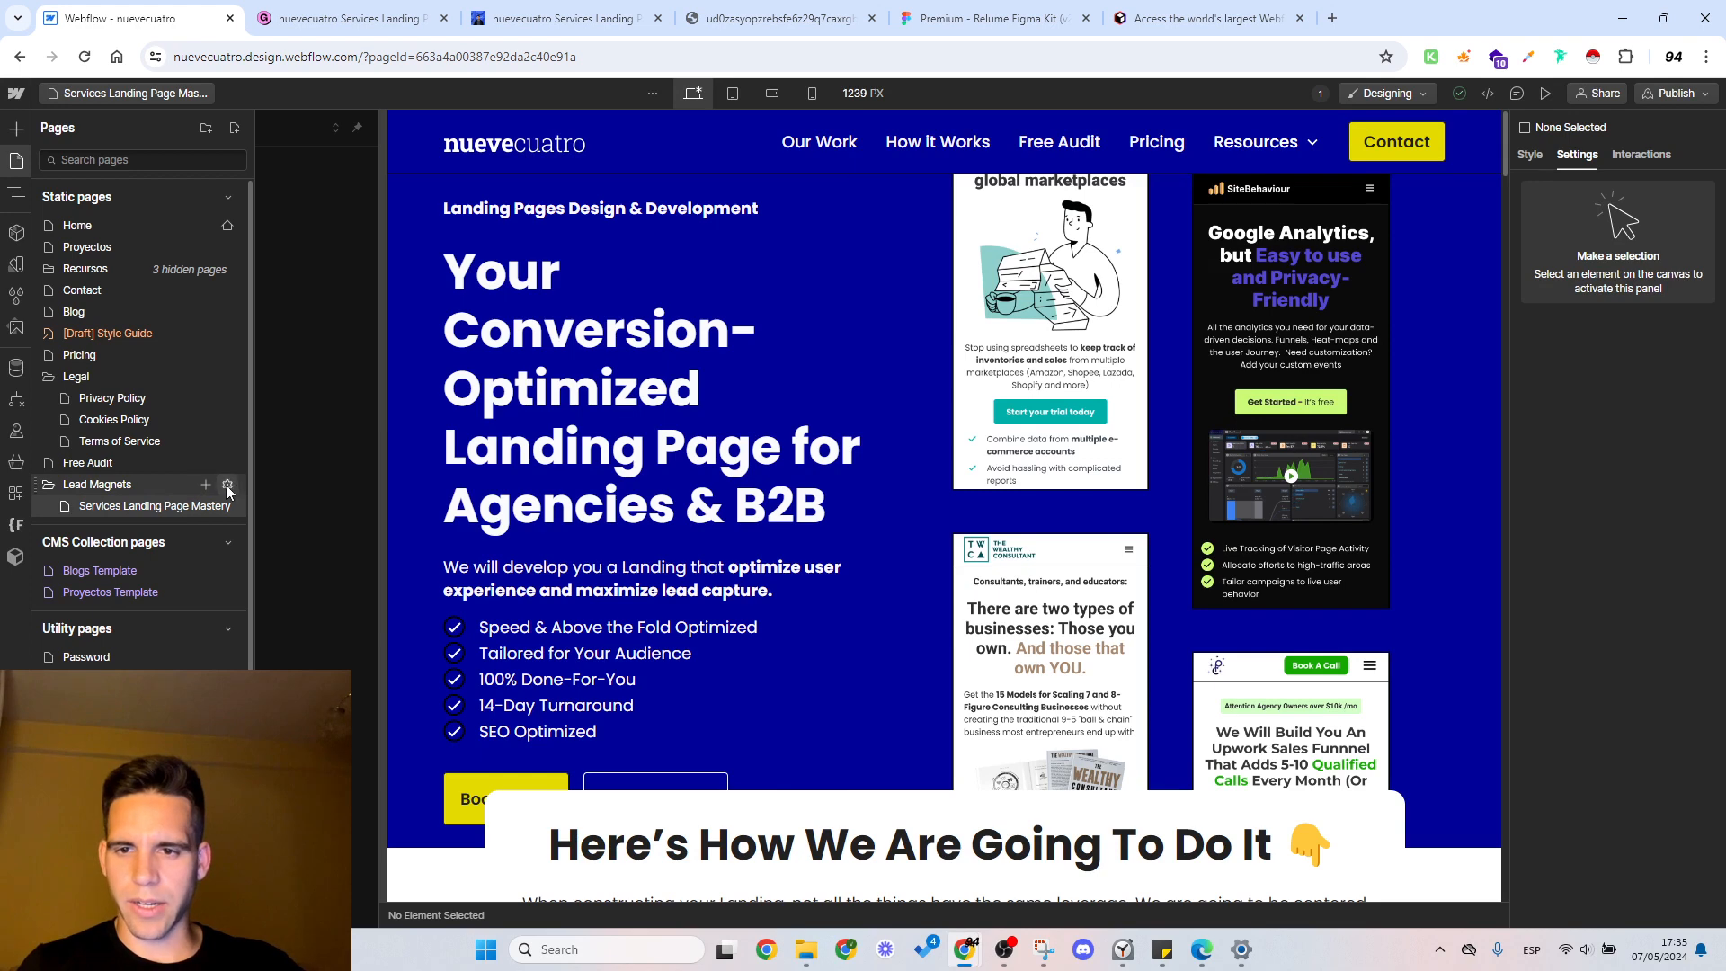
Step: Set the Lead Magnets folder's slug to lm and save the folder settings
left_click(227, 484)
left_click(413, 318)
key("ctrl+a")
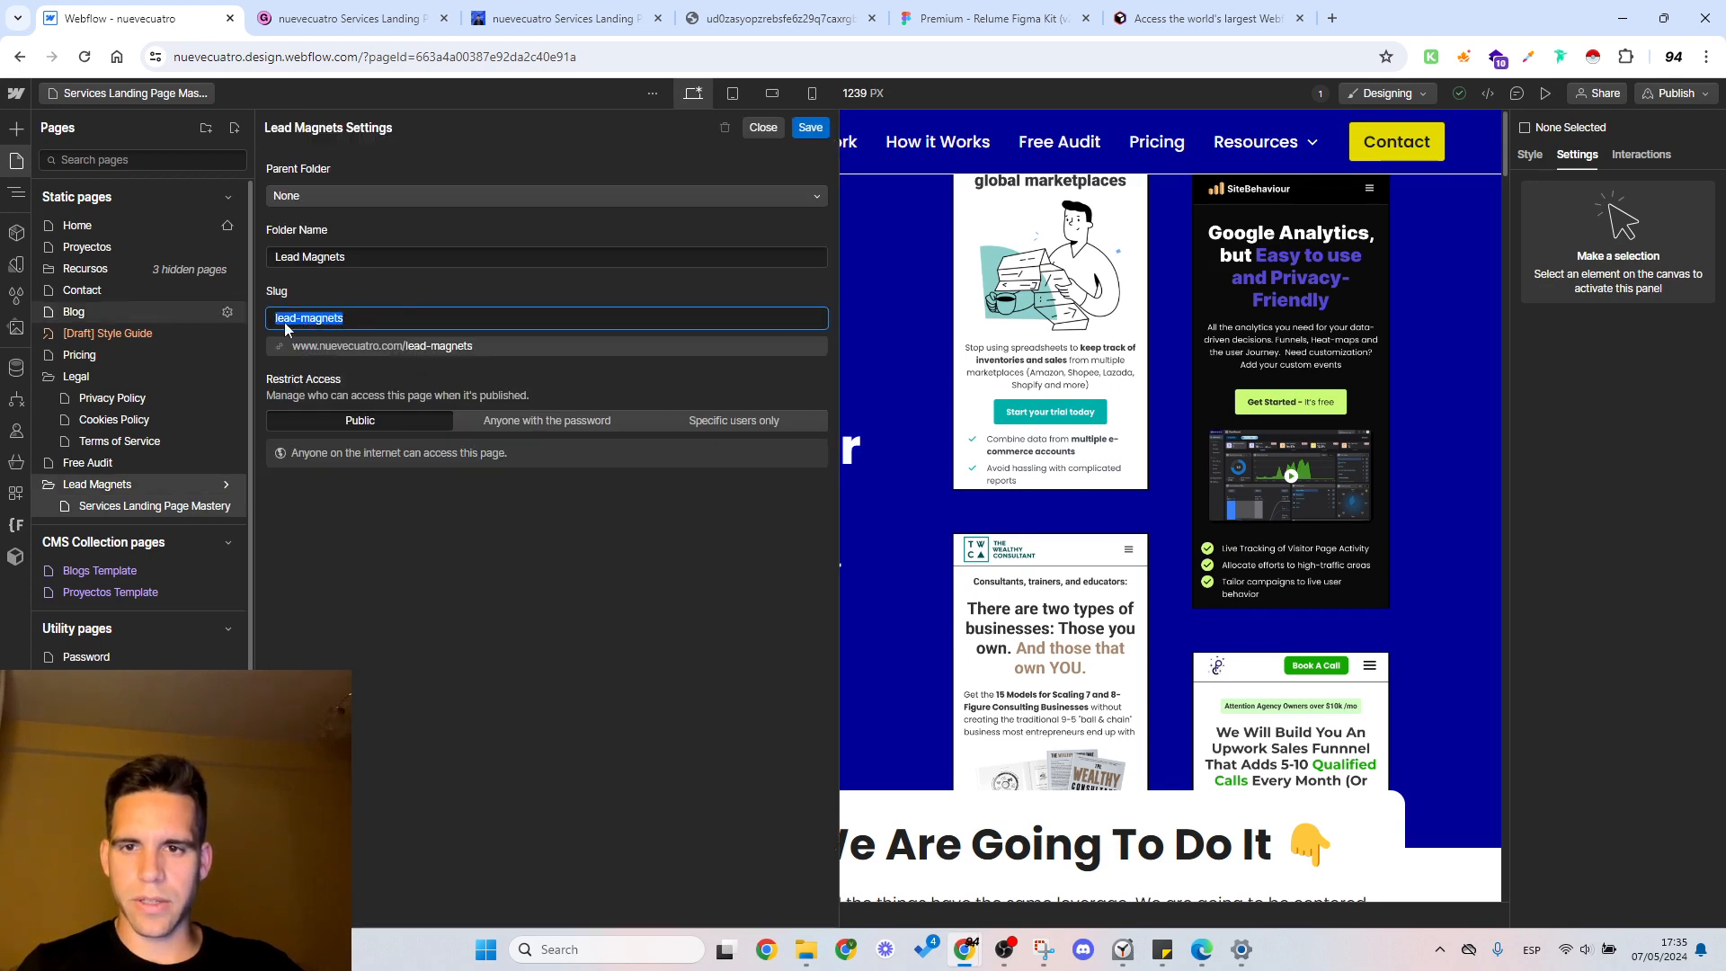
key("BackSpace")
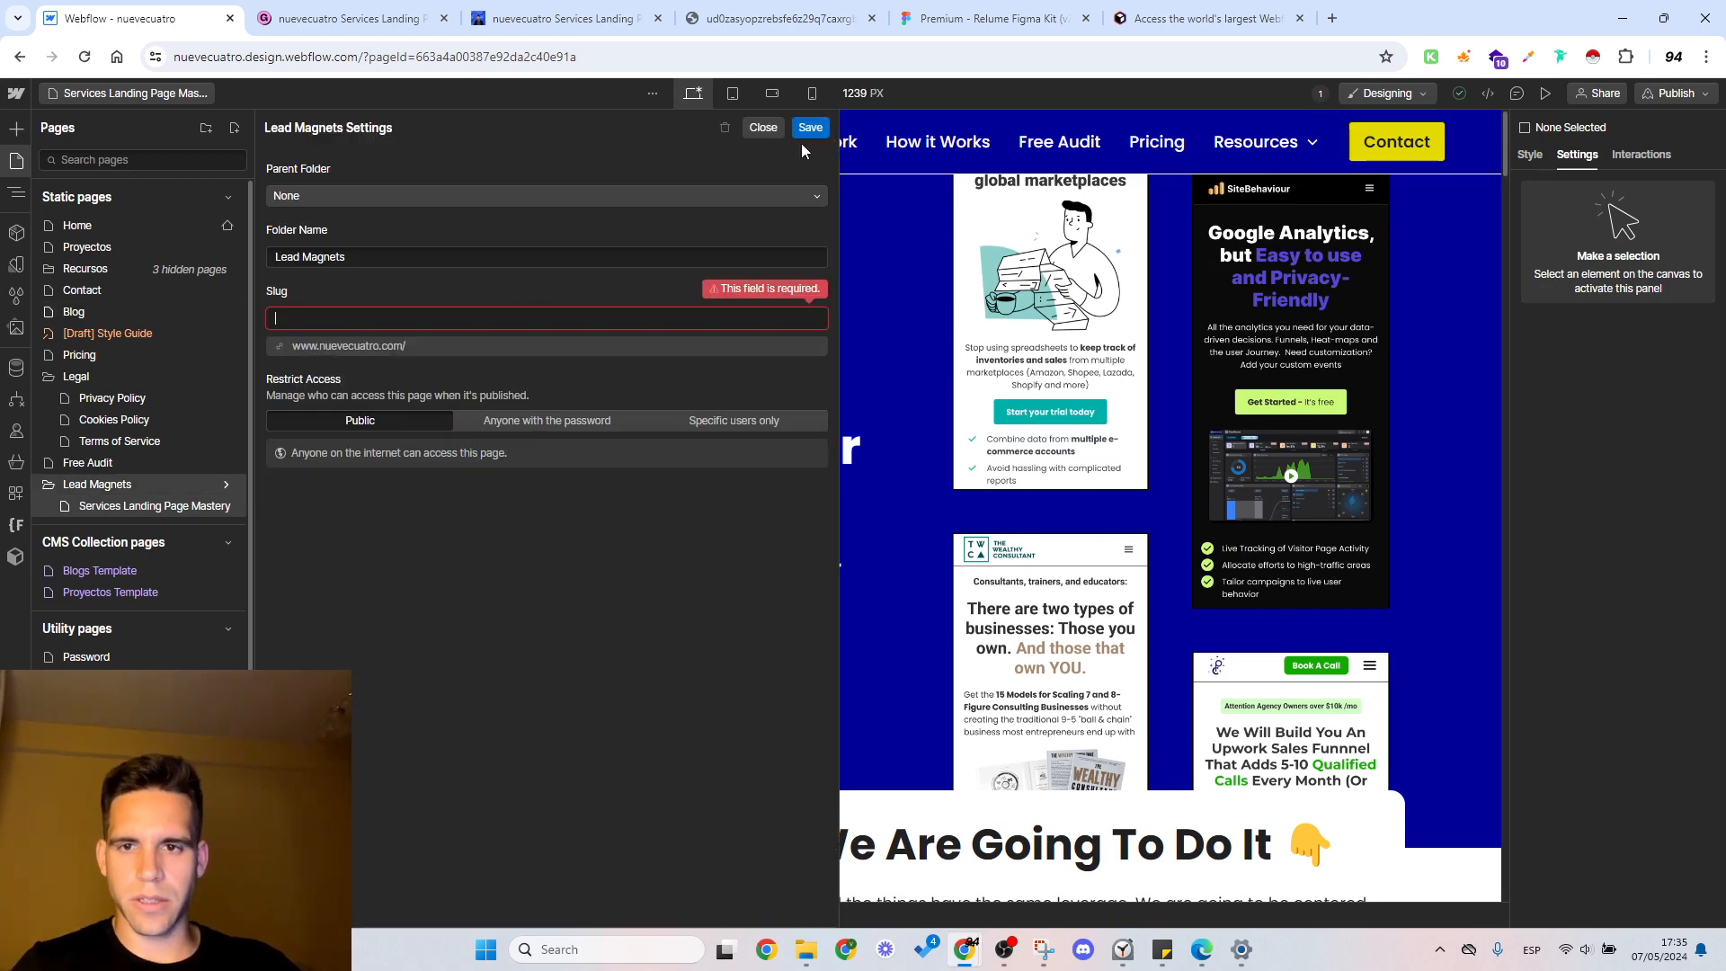
type("lm")
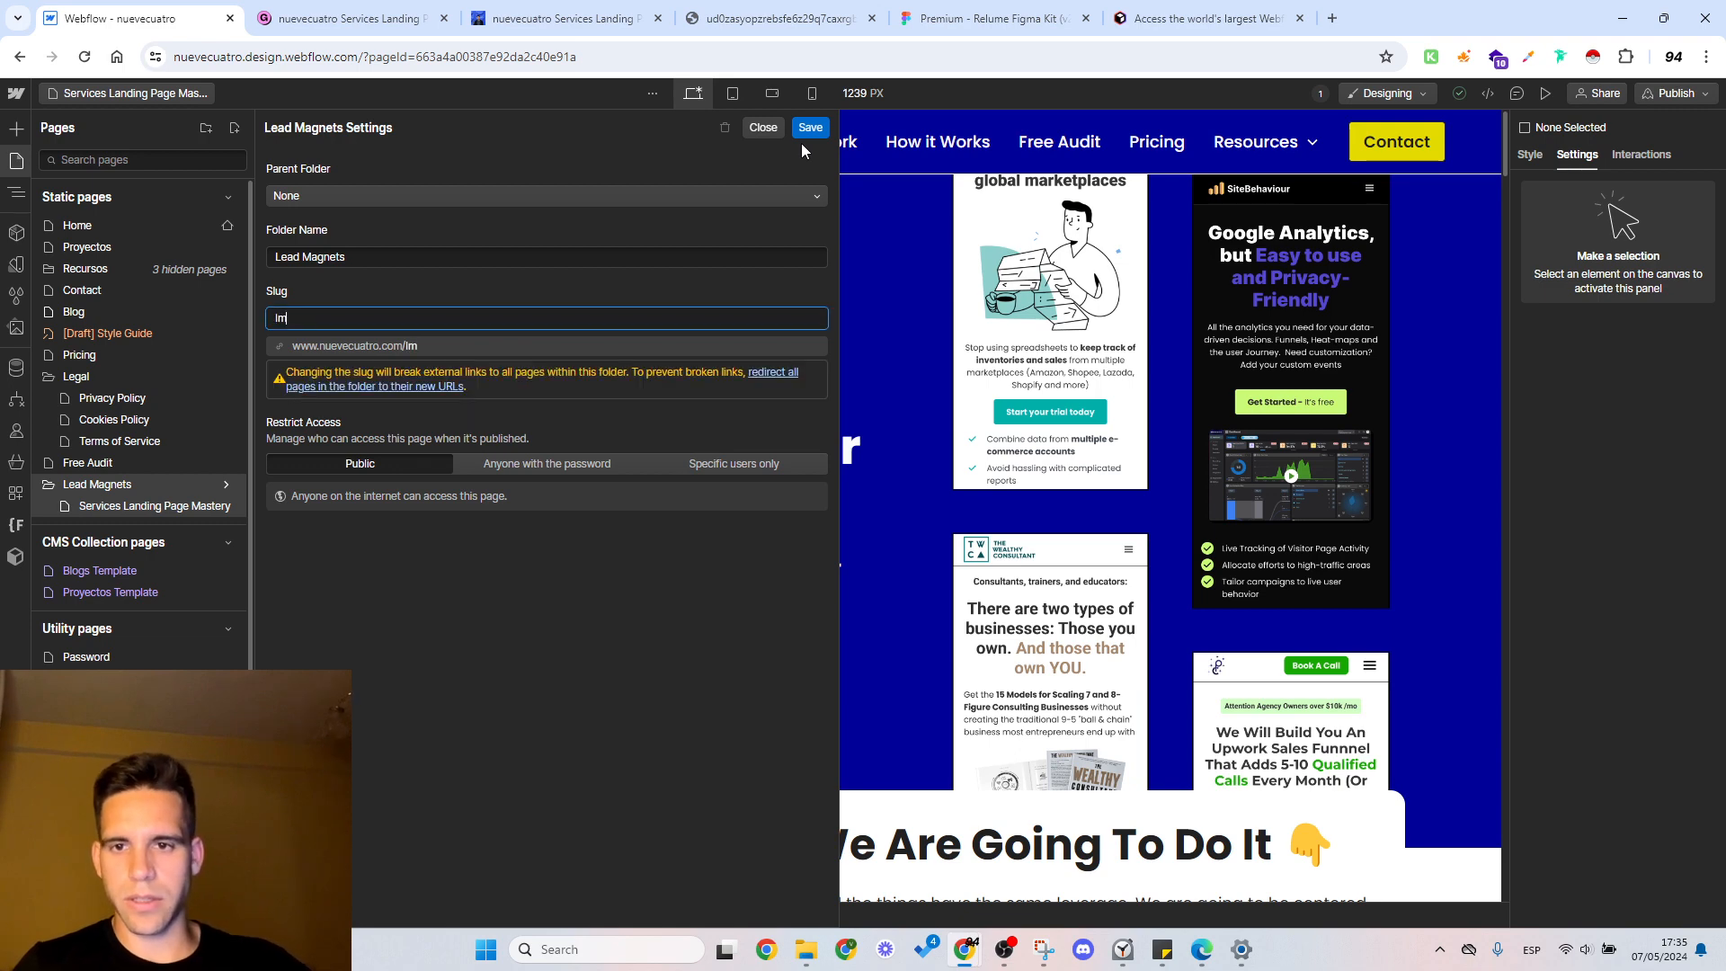
left_click(814, 130)
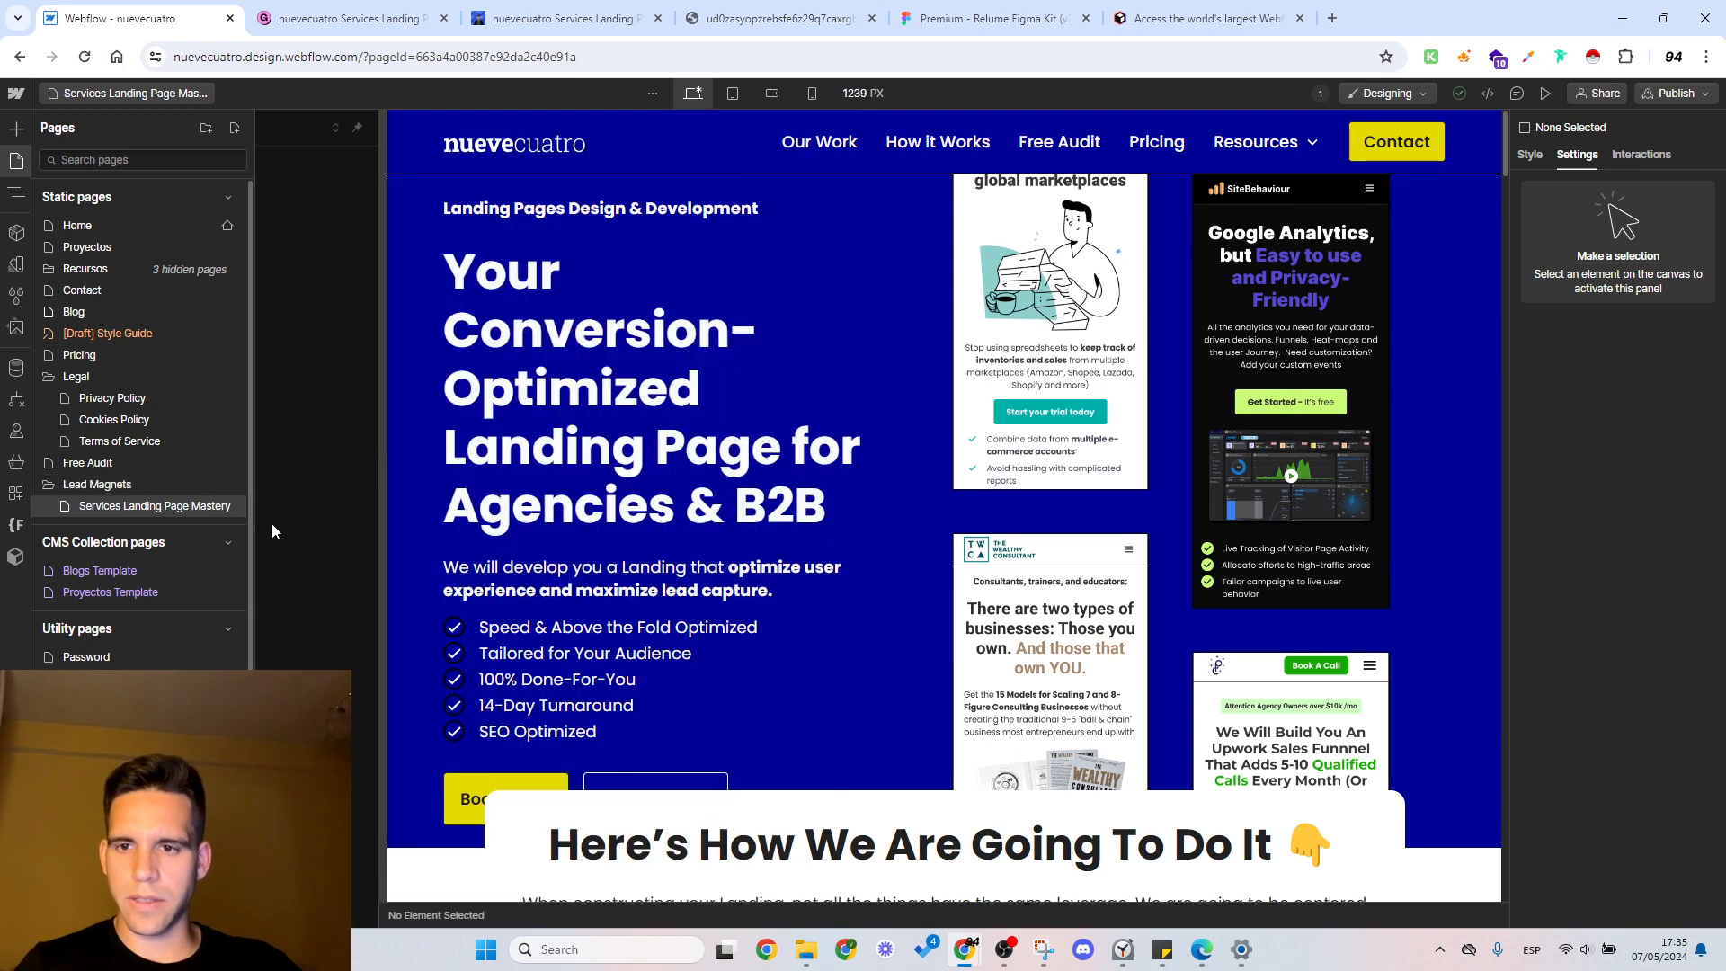
Step: Check the Services Landing Page Mastery page's URL in its settings, then save and close them
left_click(228, 507)
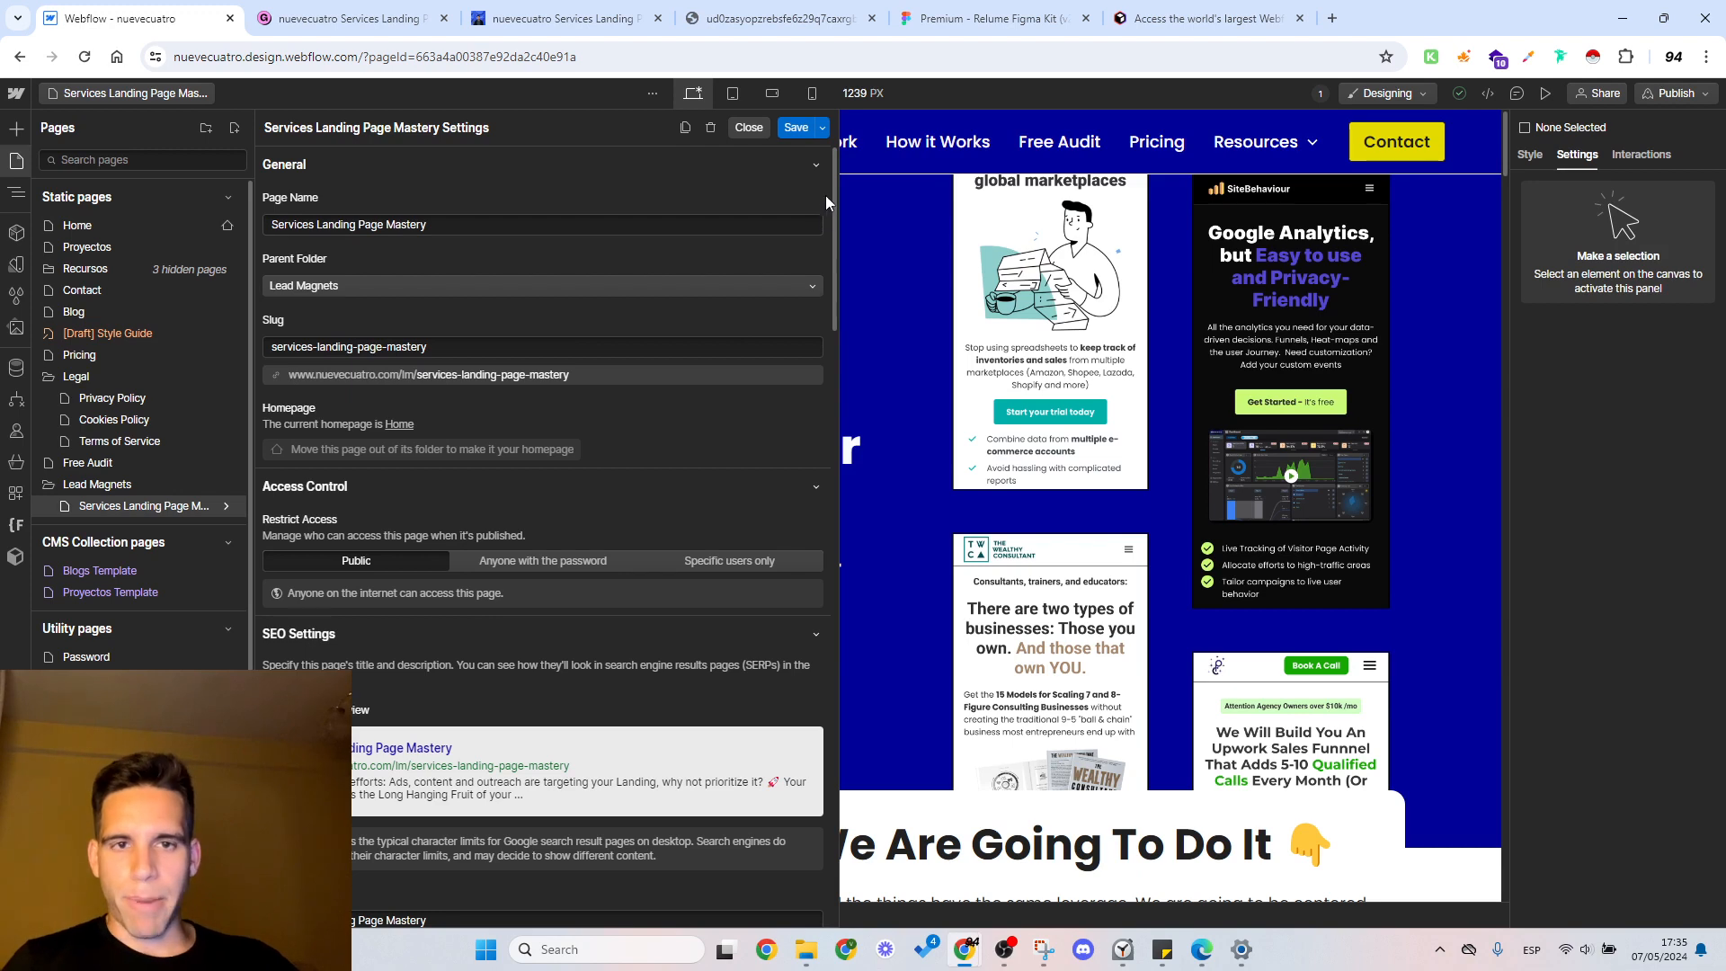
left_click(803, 132)
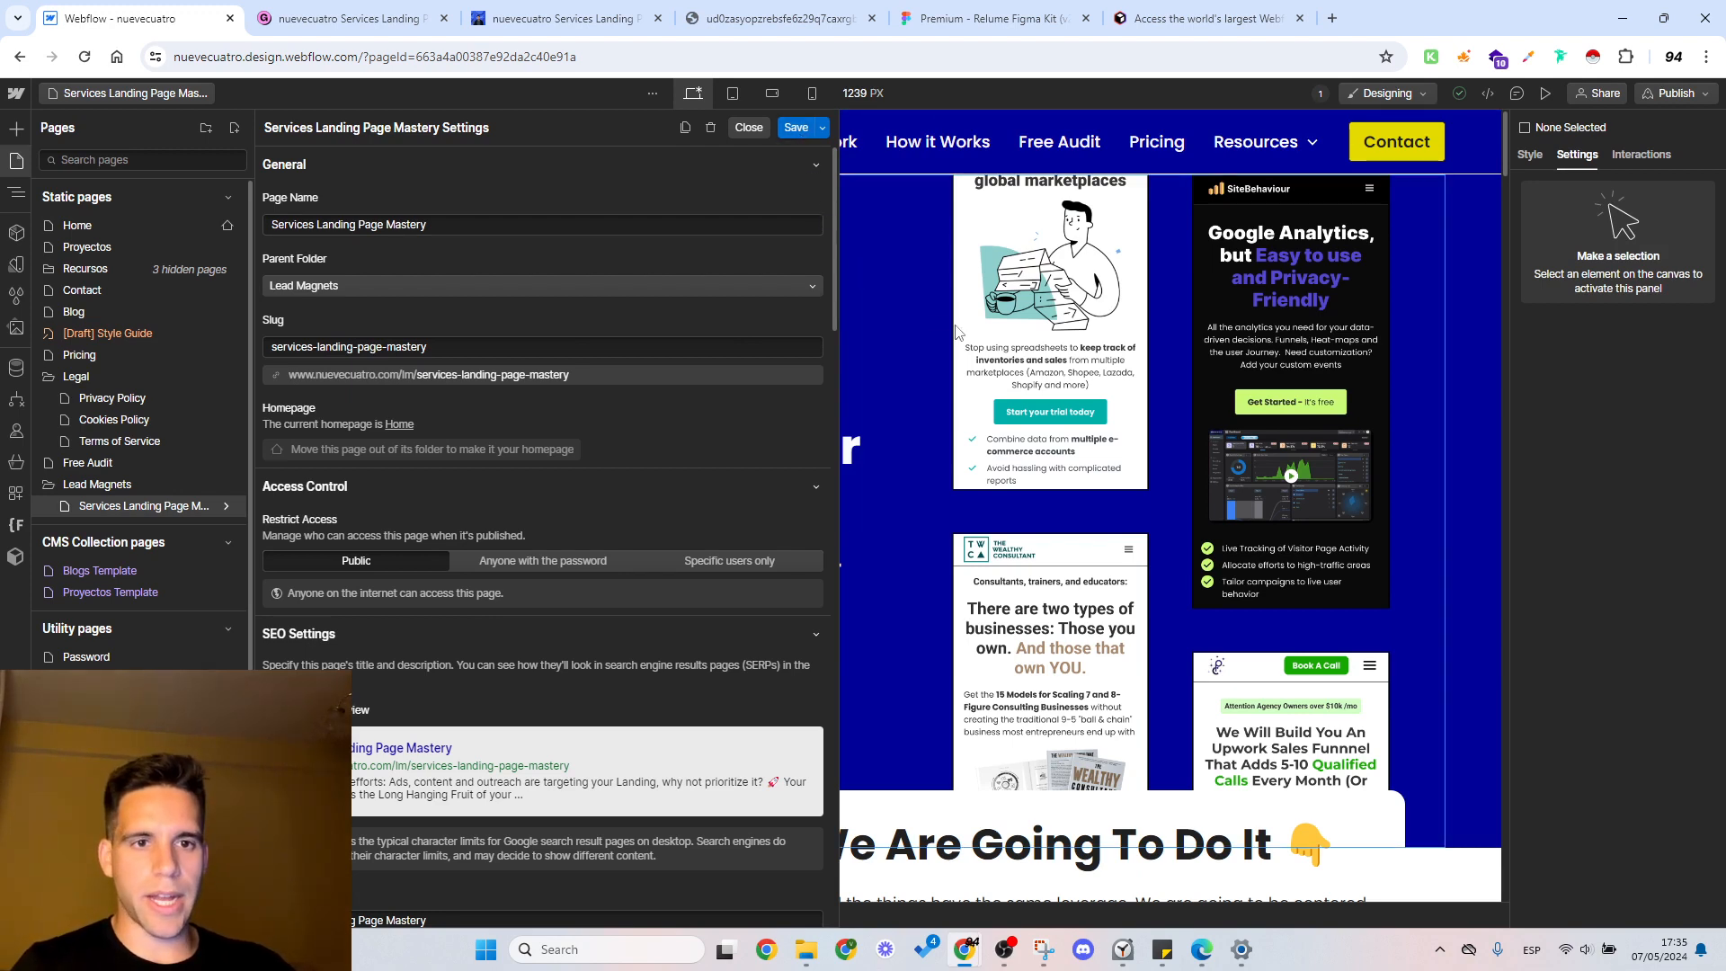
left_click(573, 293)
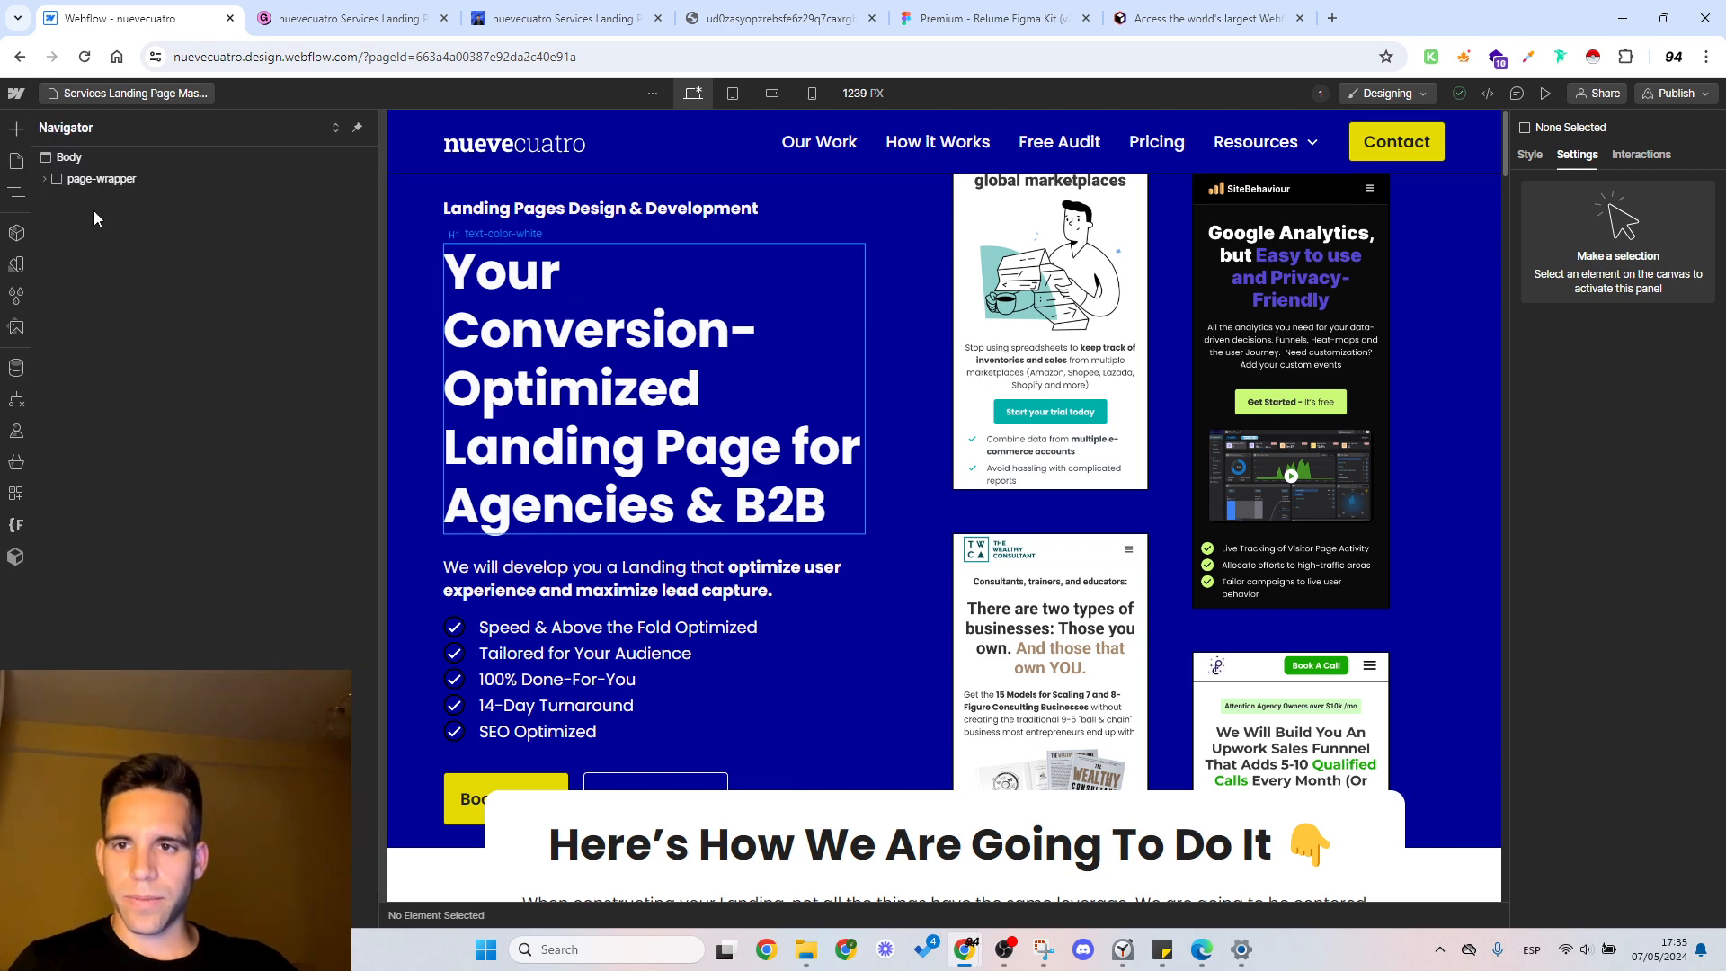
Step: Expand the new page's element tree, collapse the hero section, and delete section-how-make-it from the main wrapper
left_click(43, 179)
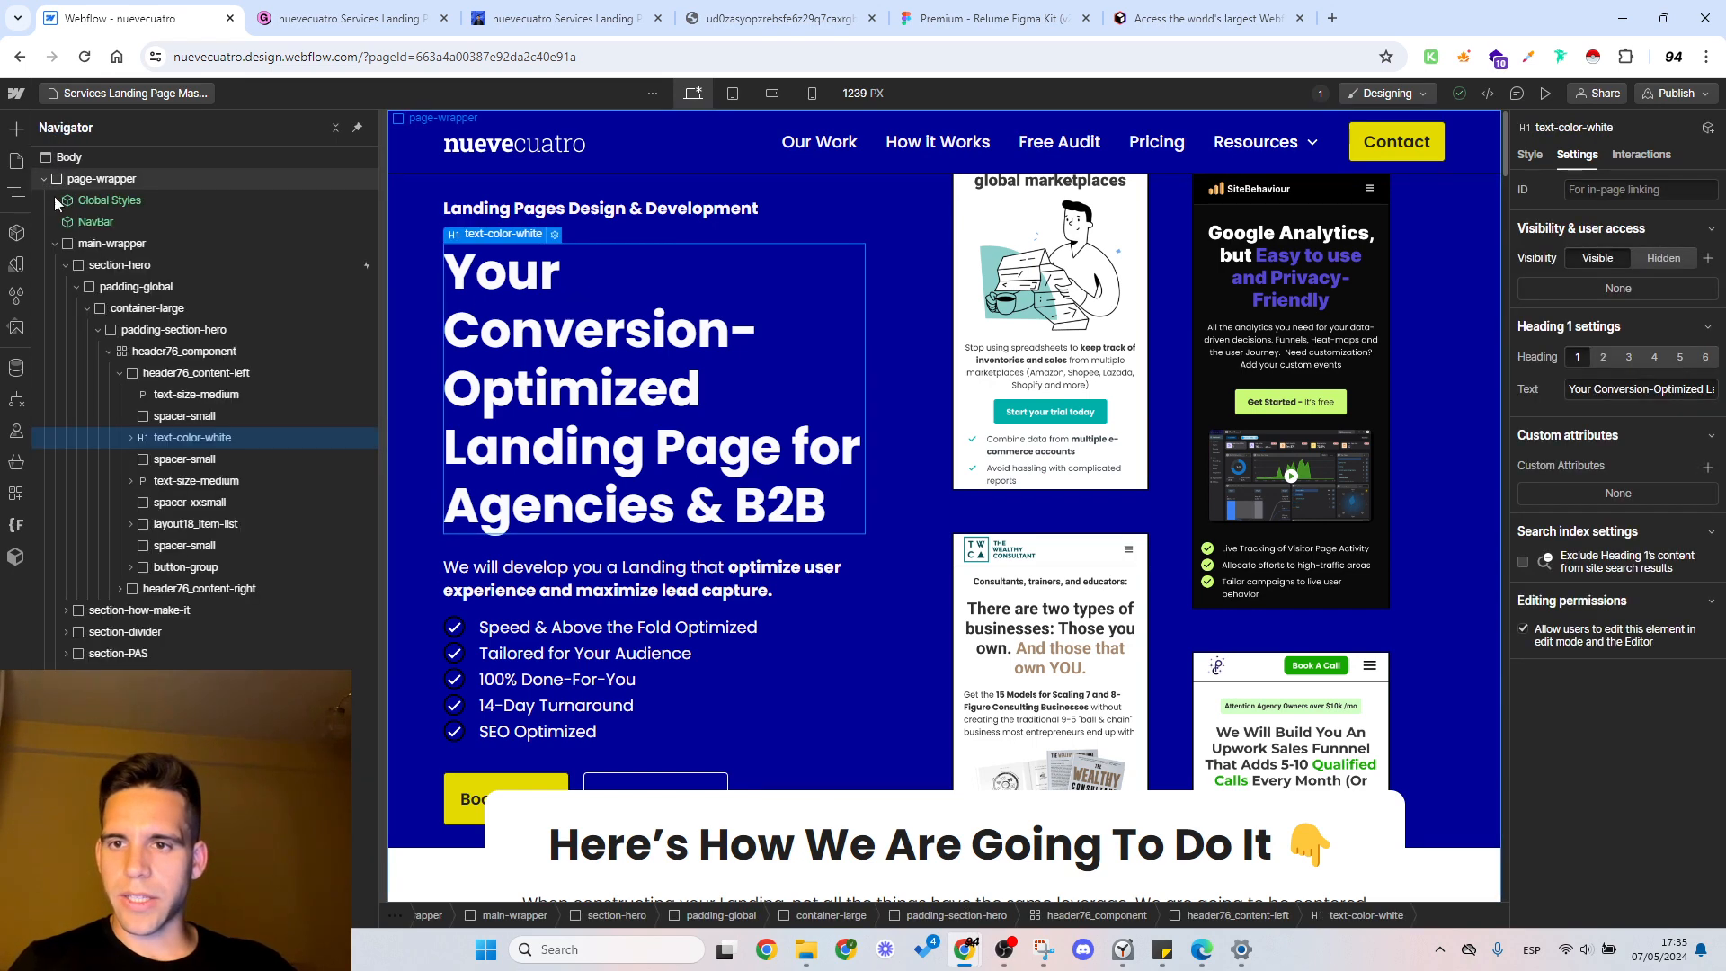
left_click(106, 222)
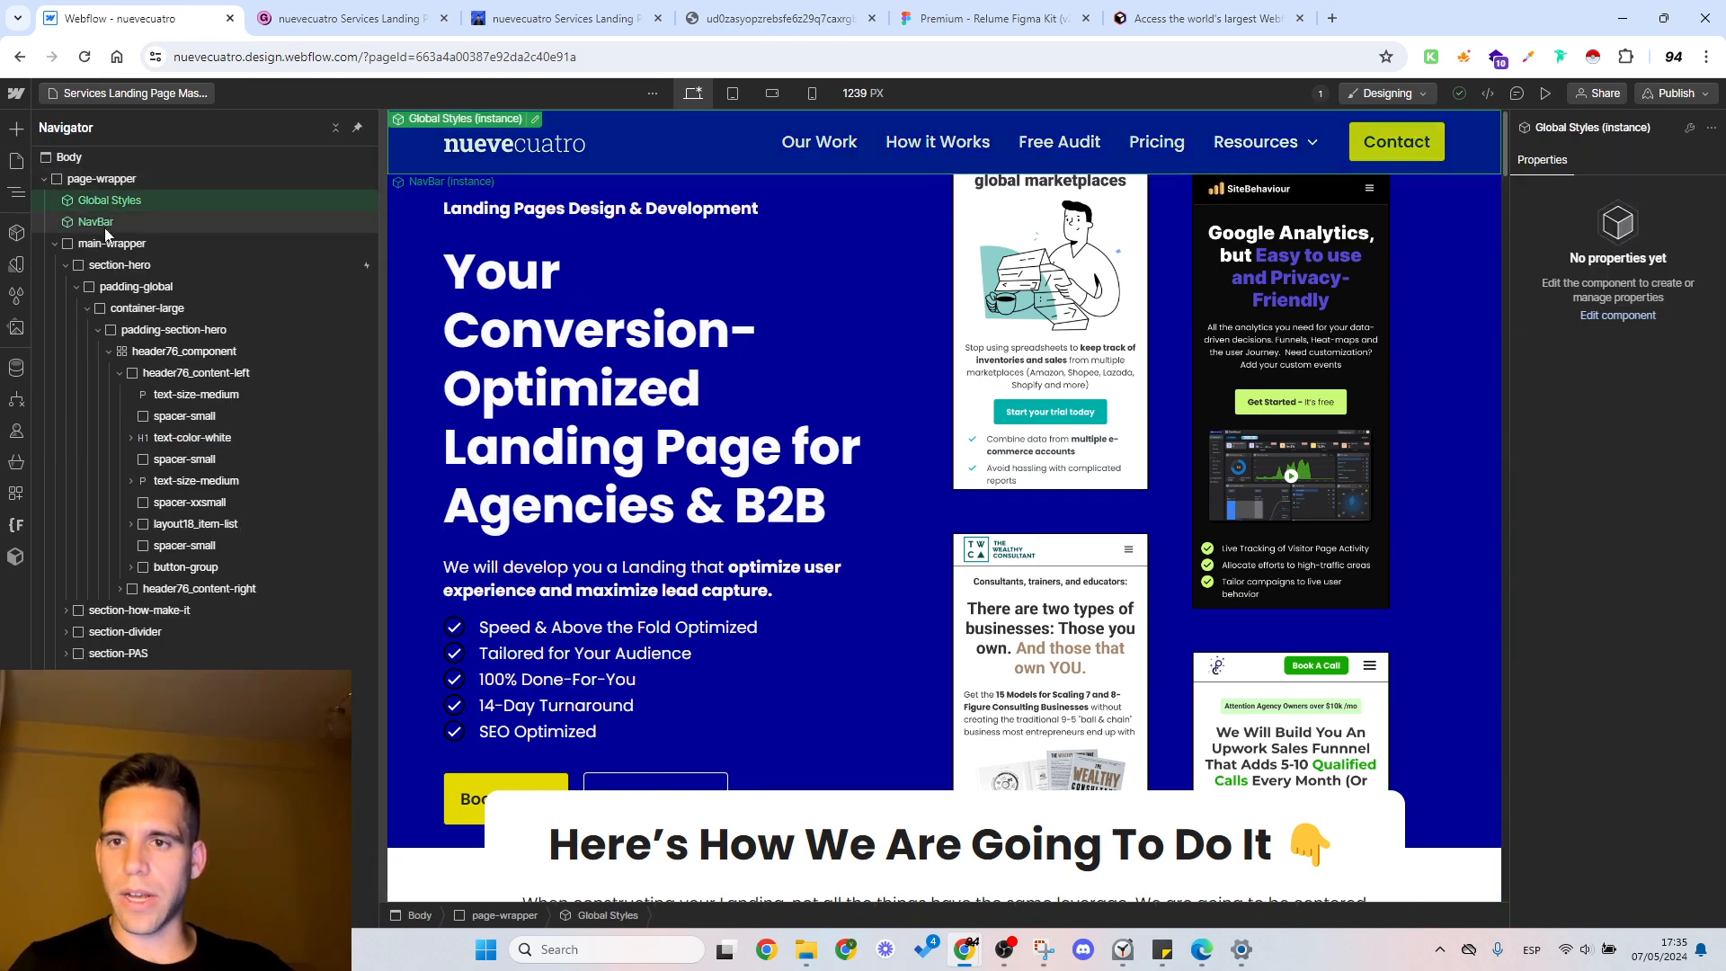
left_click(66, 265)
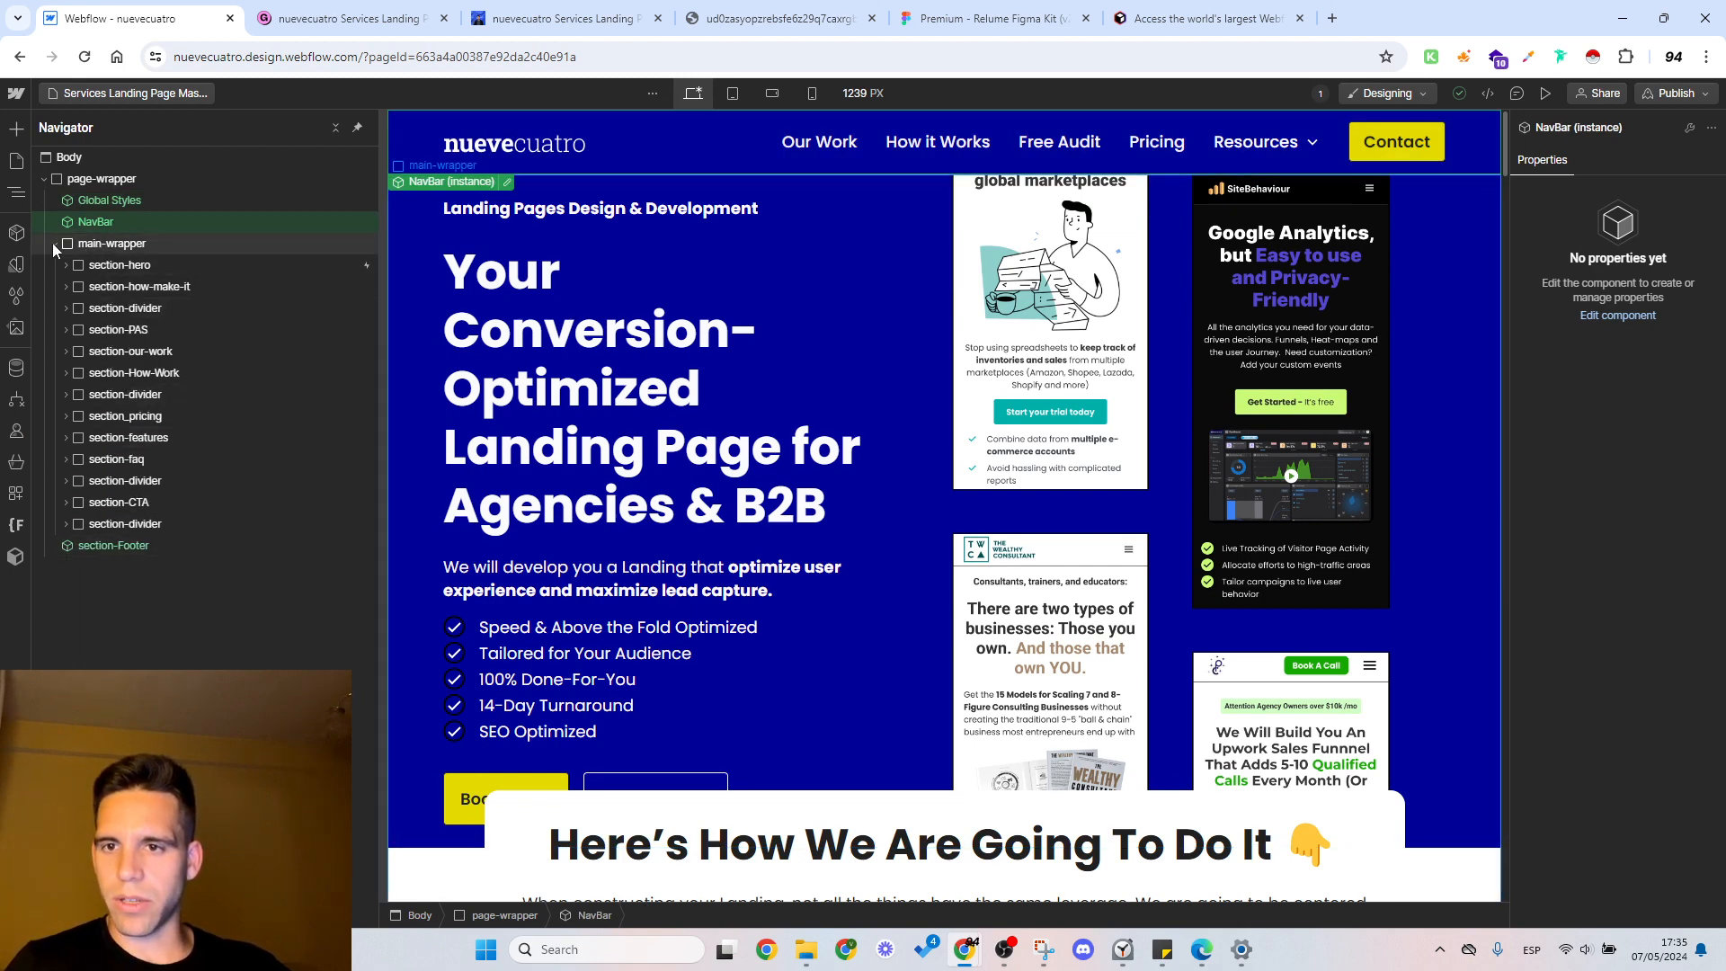
left_click(121, 265)
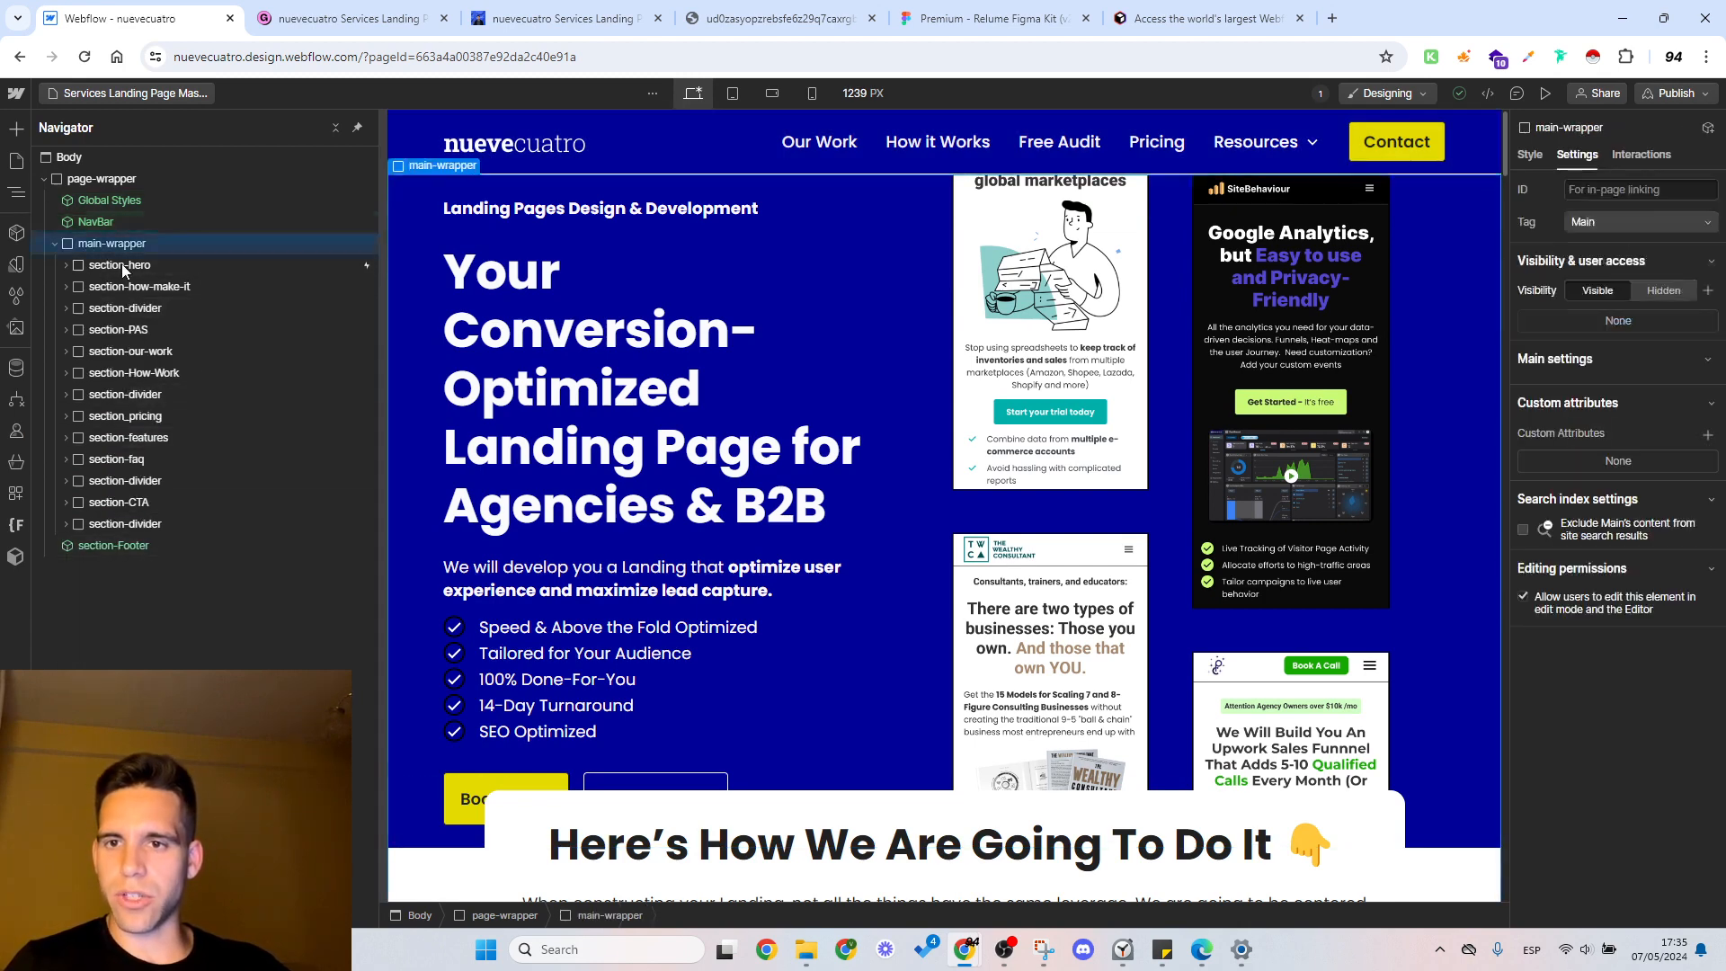
left_click(183, 285)
key("Delete")
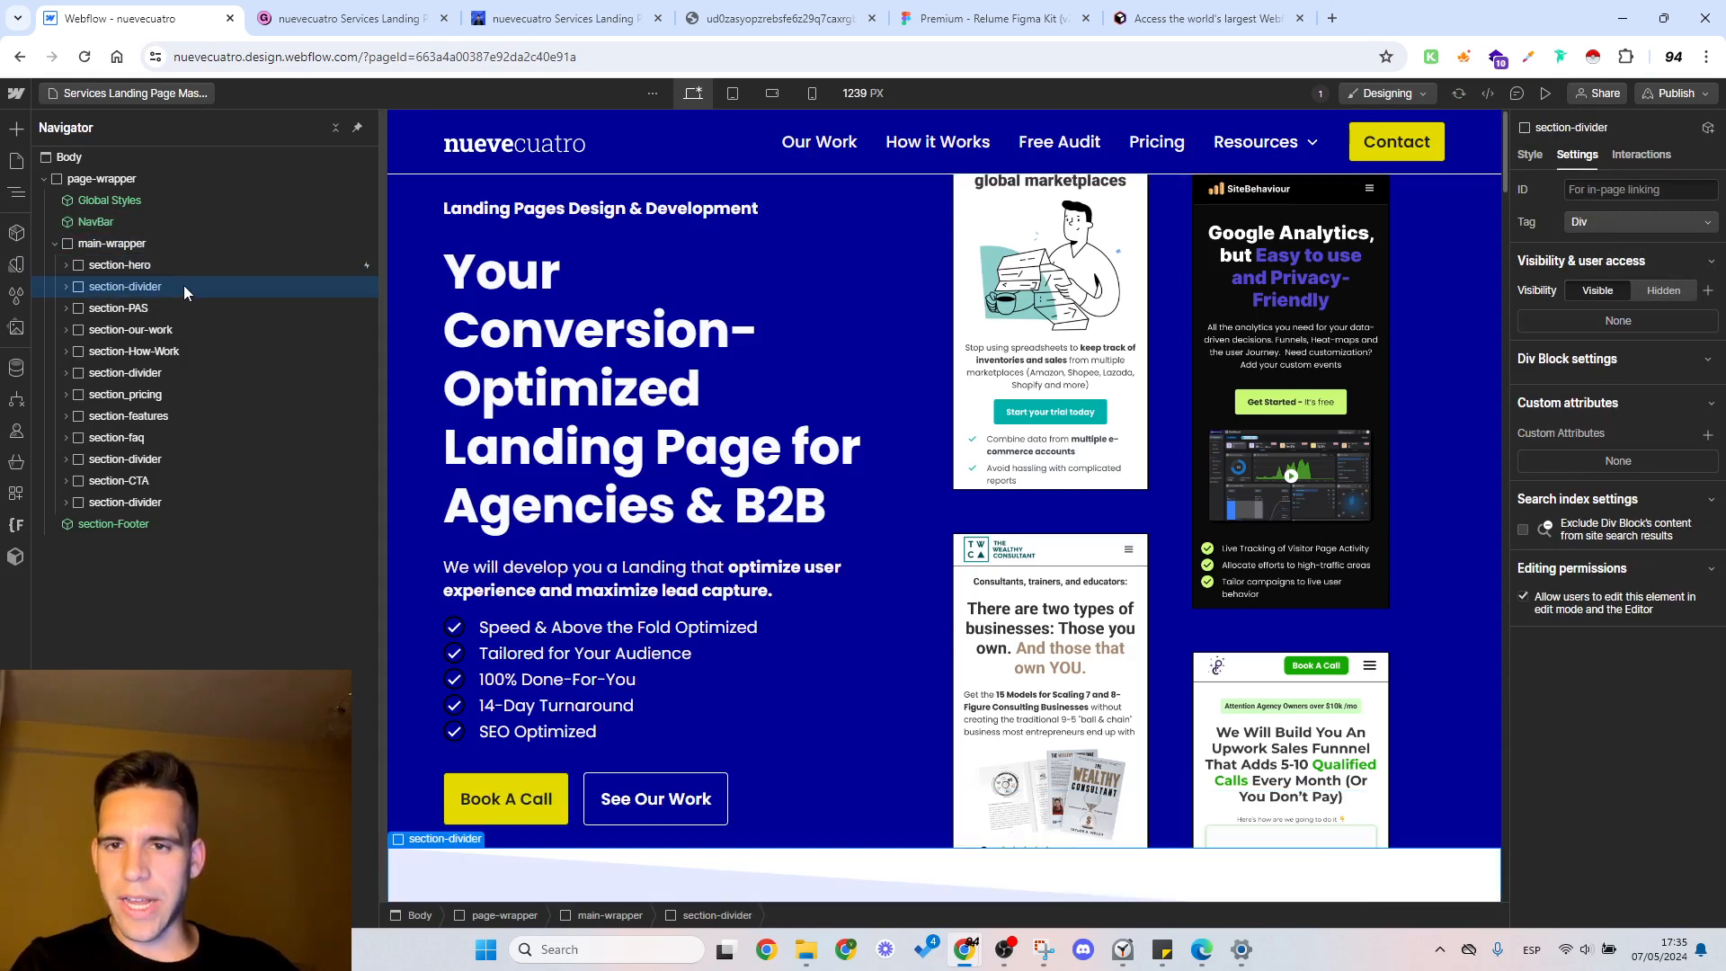
Step: Delete all the remaining sections below section-hero inside main-wrapper, including the dividers, pricing, features, FAQ and CTA
key("Delete")
key("Delete")
key("Delete")
key("Delete")
key("Delete")
key("Delete")
key("Delete")
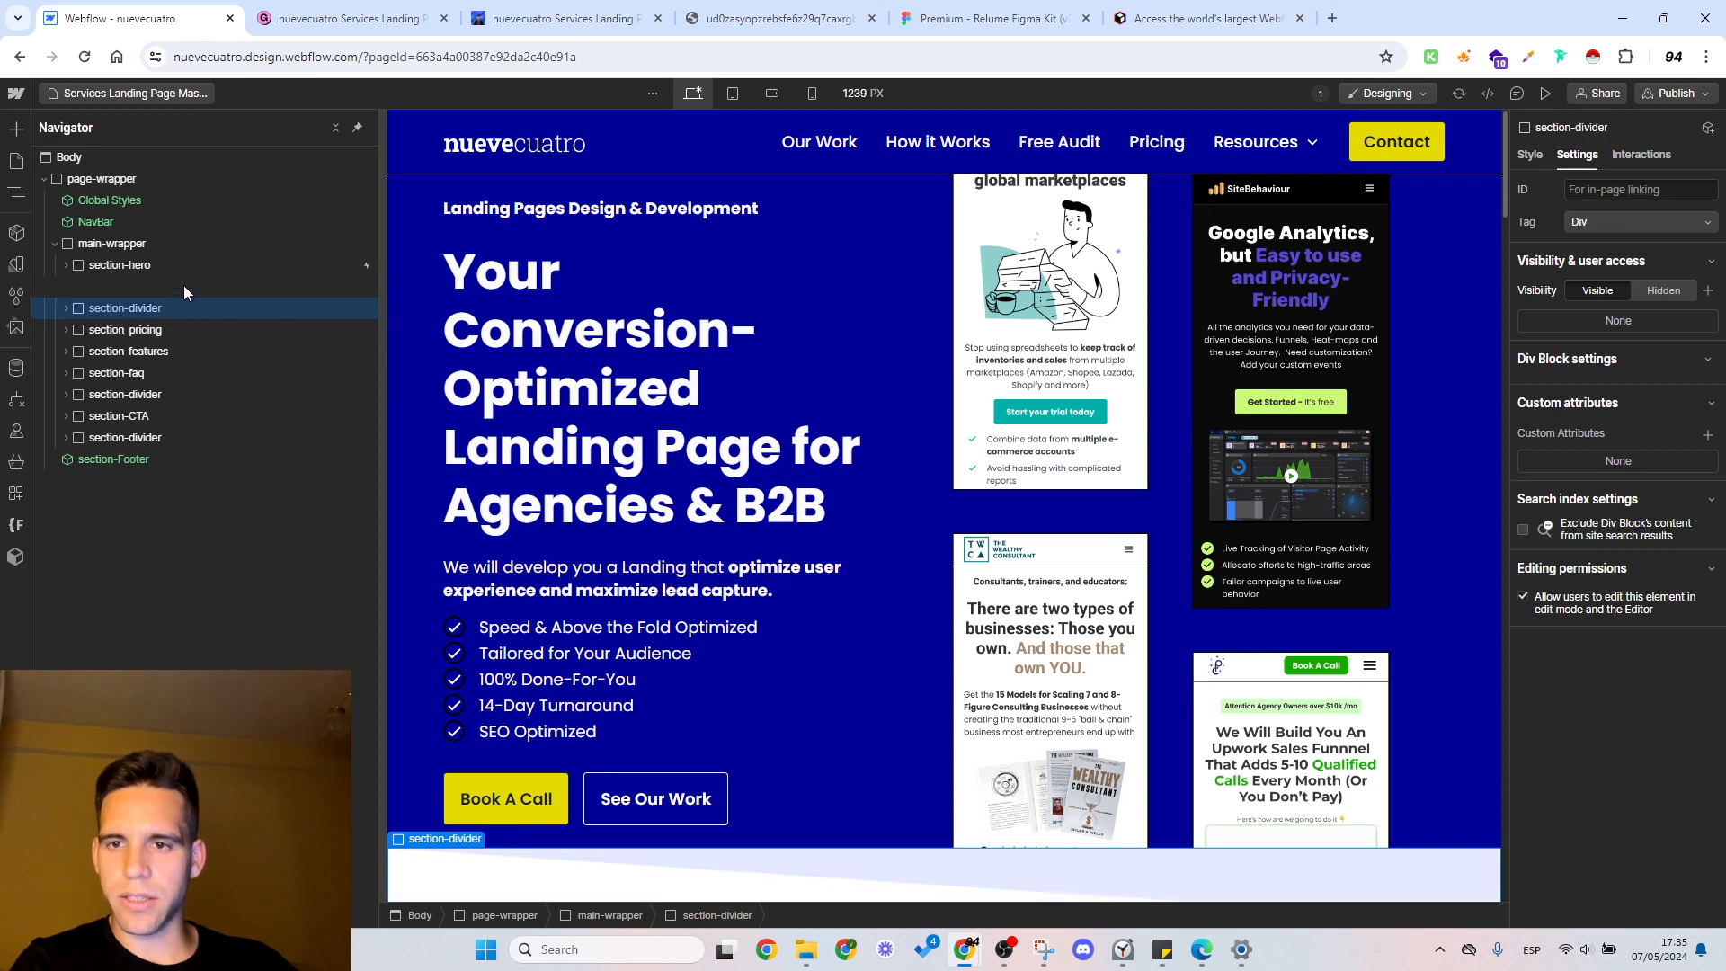
key("Delete")
key("Delete")
key("Delete")
key("Delete")
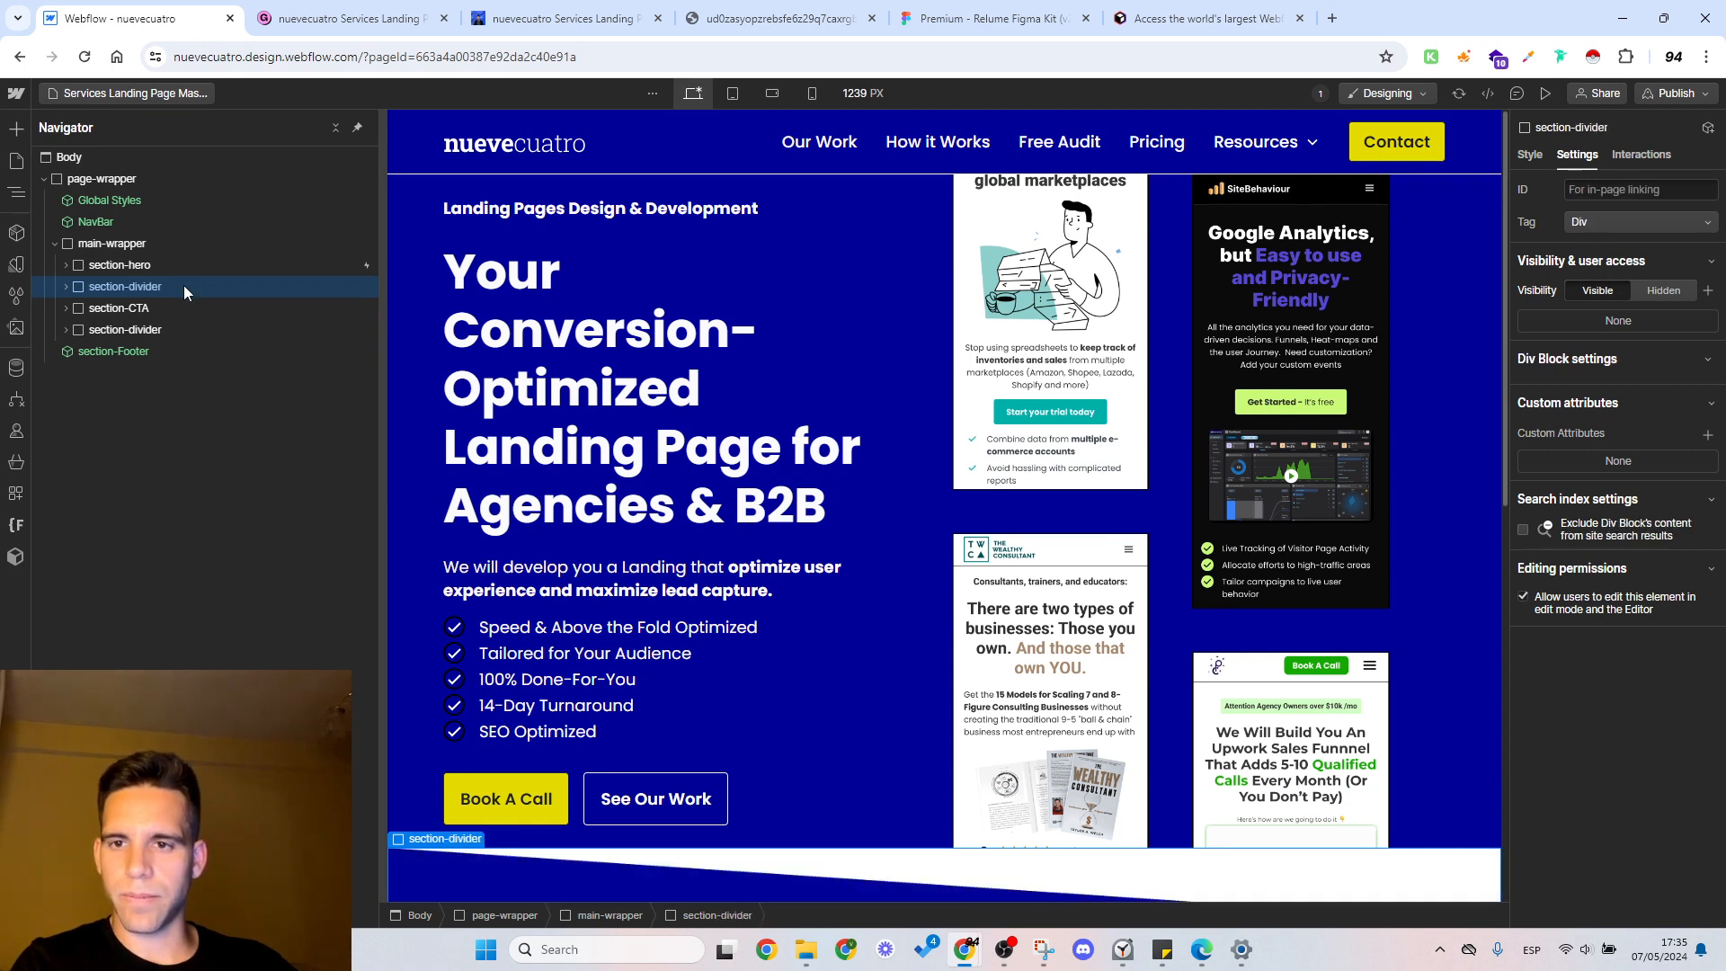
Step: Select main-wrapper, check the product header reference in Figma, and search the Relume Library for "product servi"
left_click(145, 248)
left_click(998, 18)
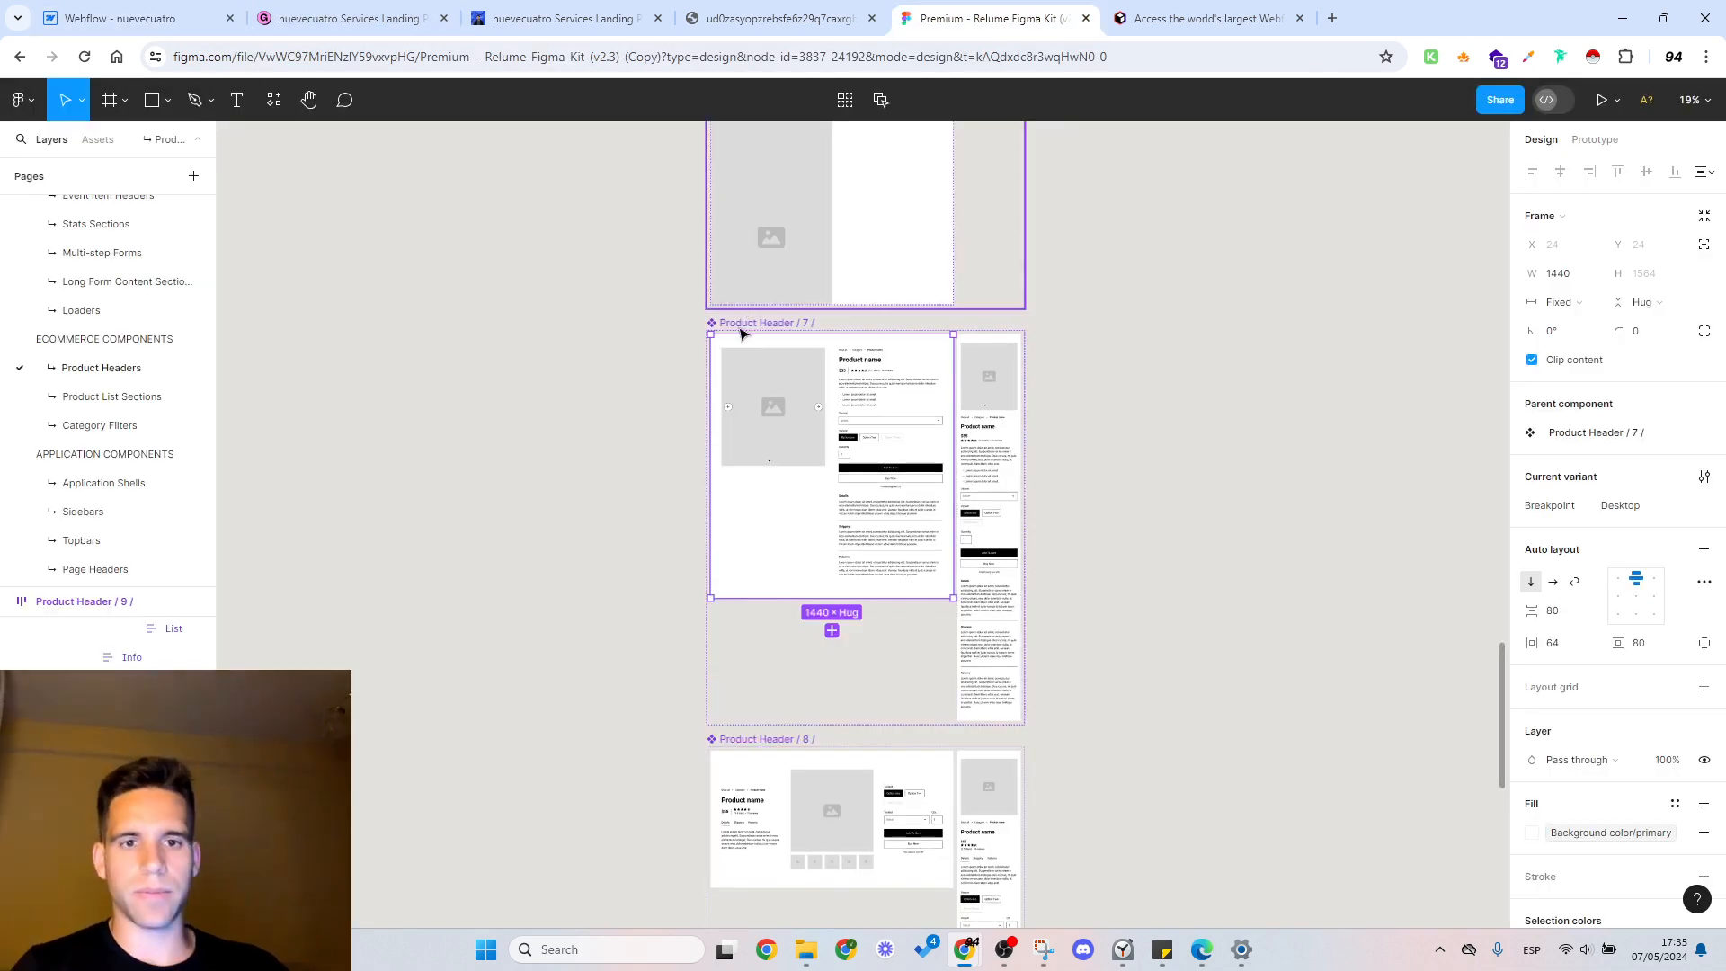
left_click(151, 16)
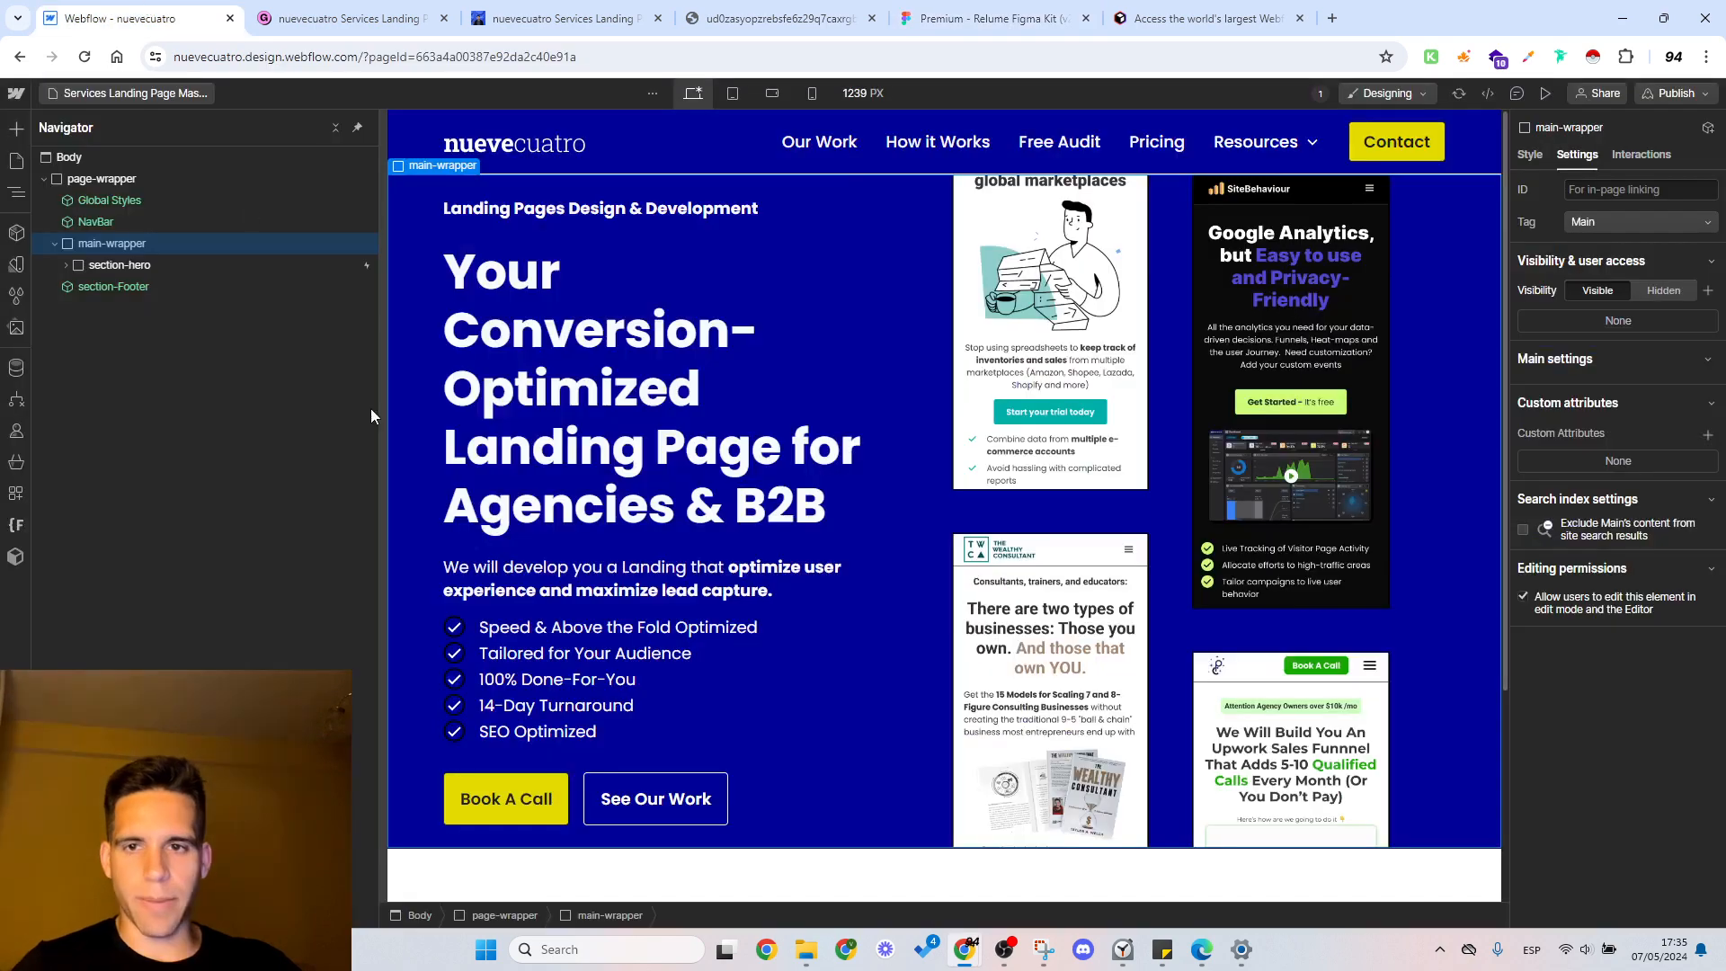
left_click(15, 557)
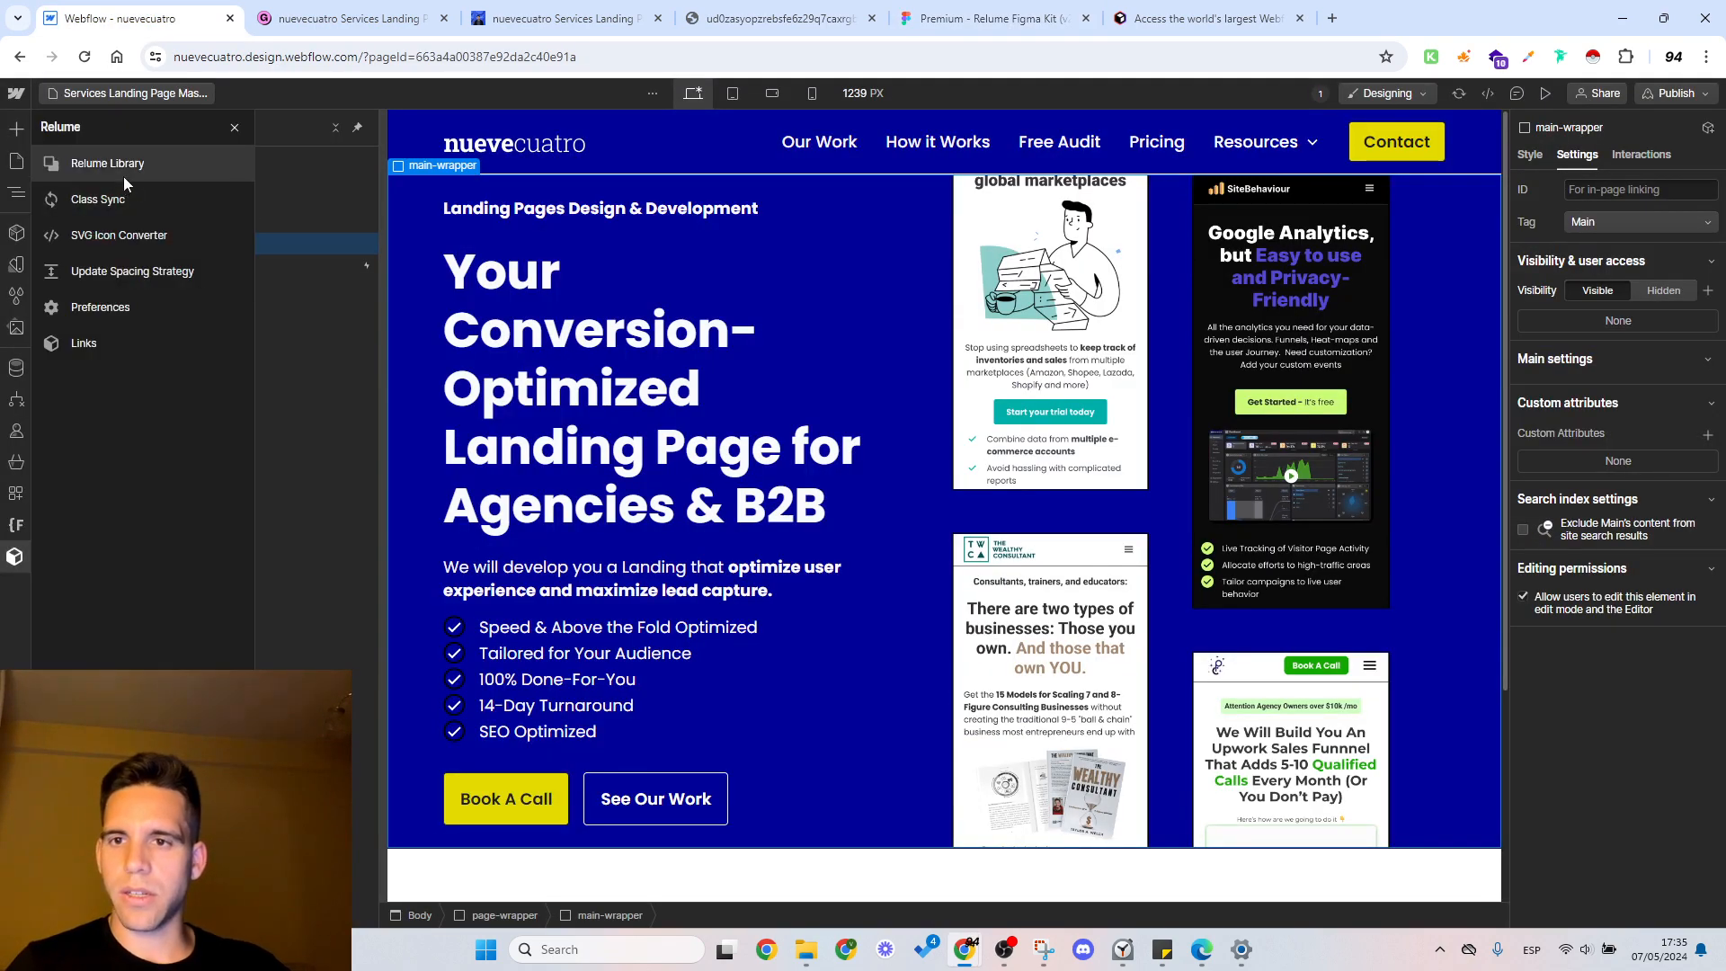
left_click(157, 201)
type("pro")
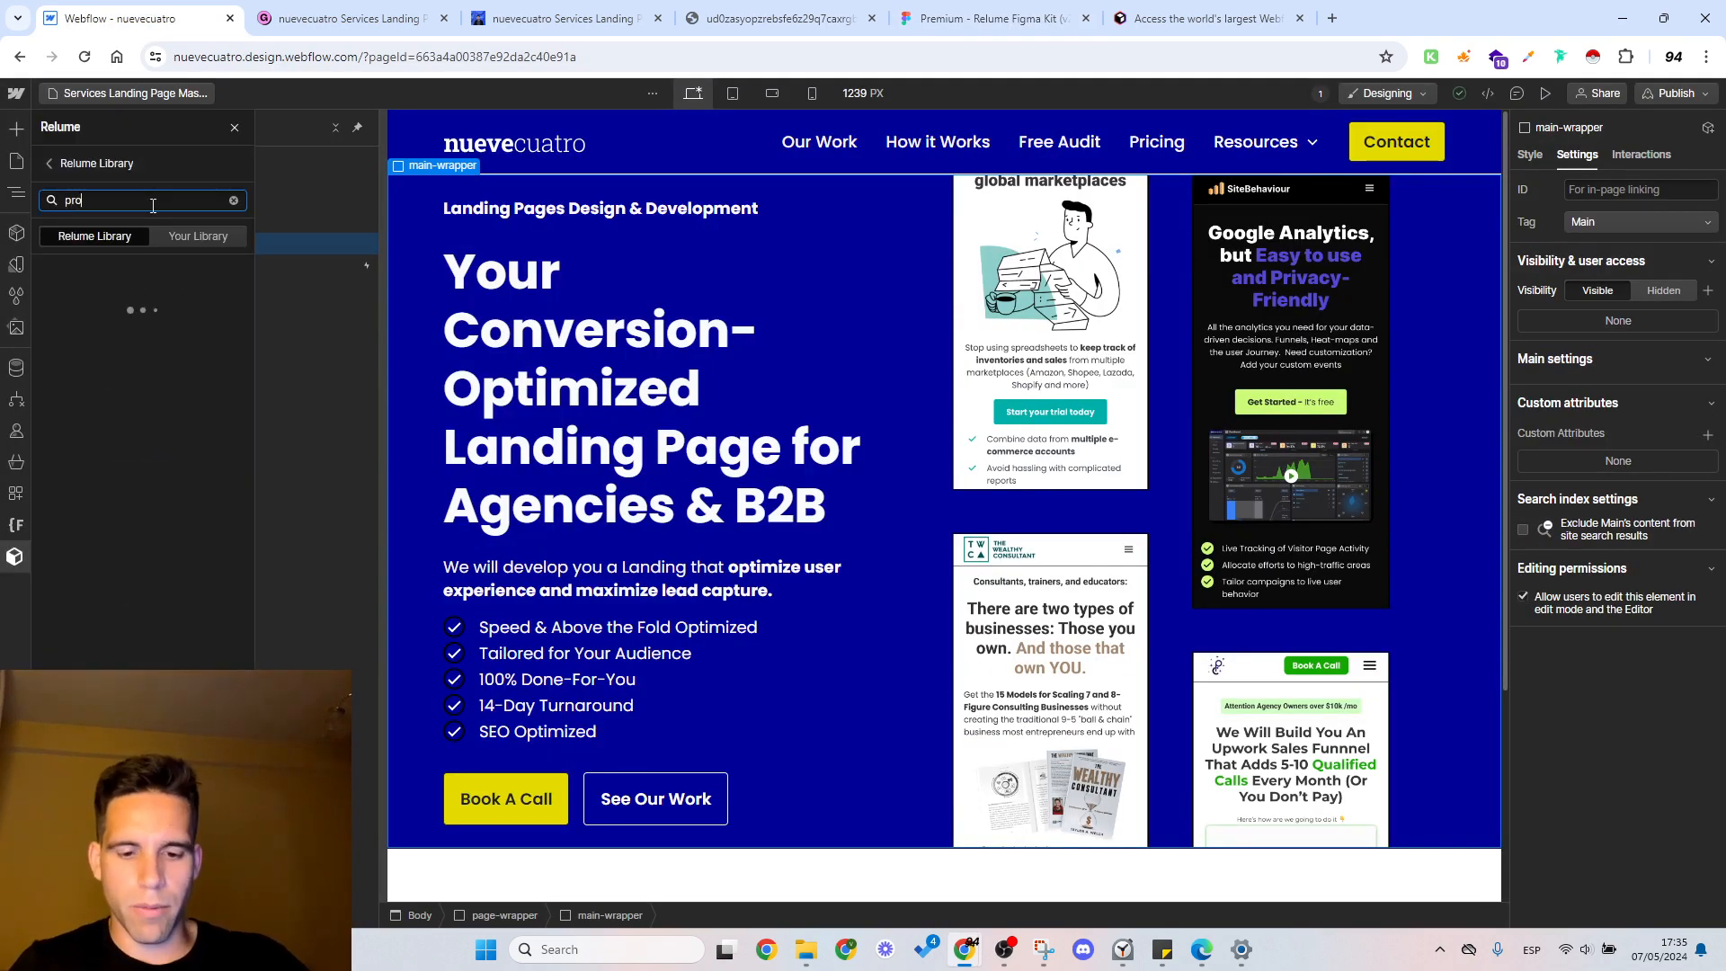
type("duct se")
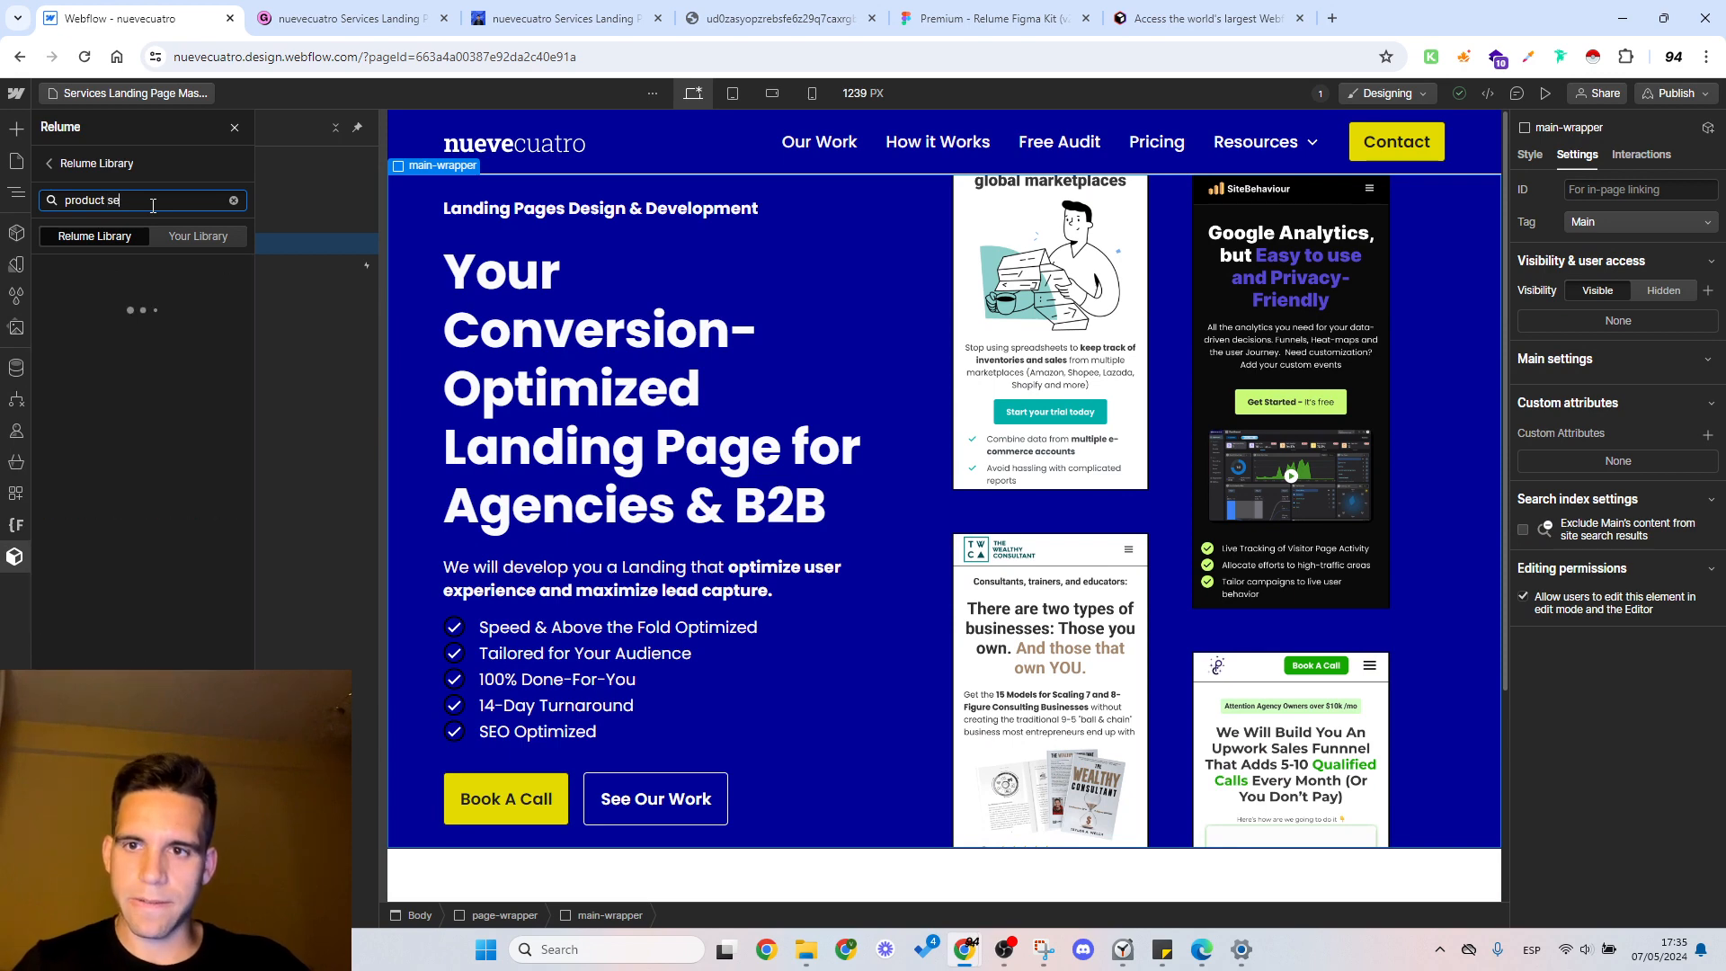
type("rvi")
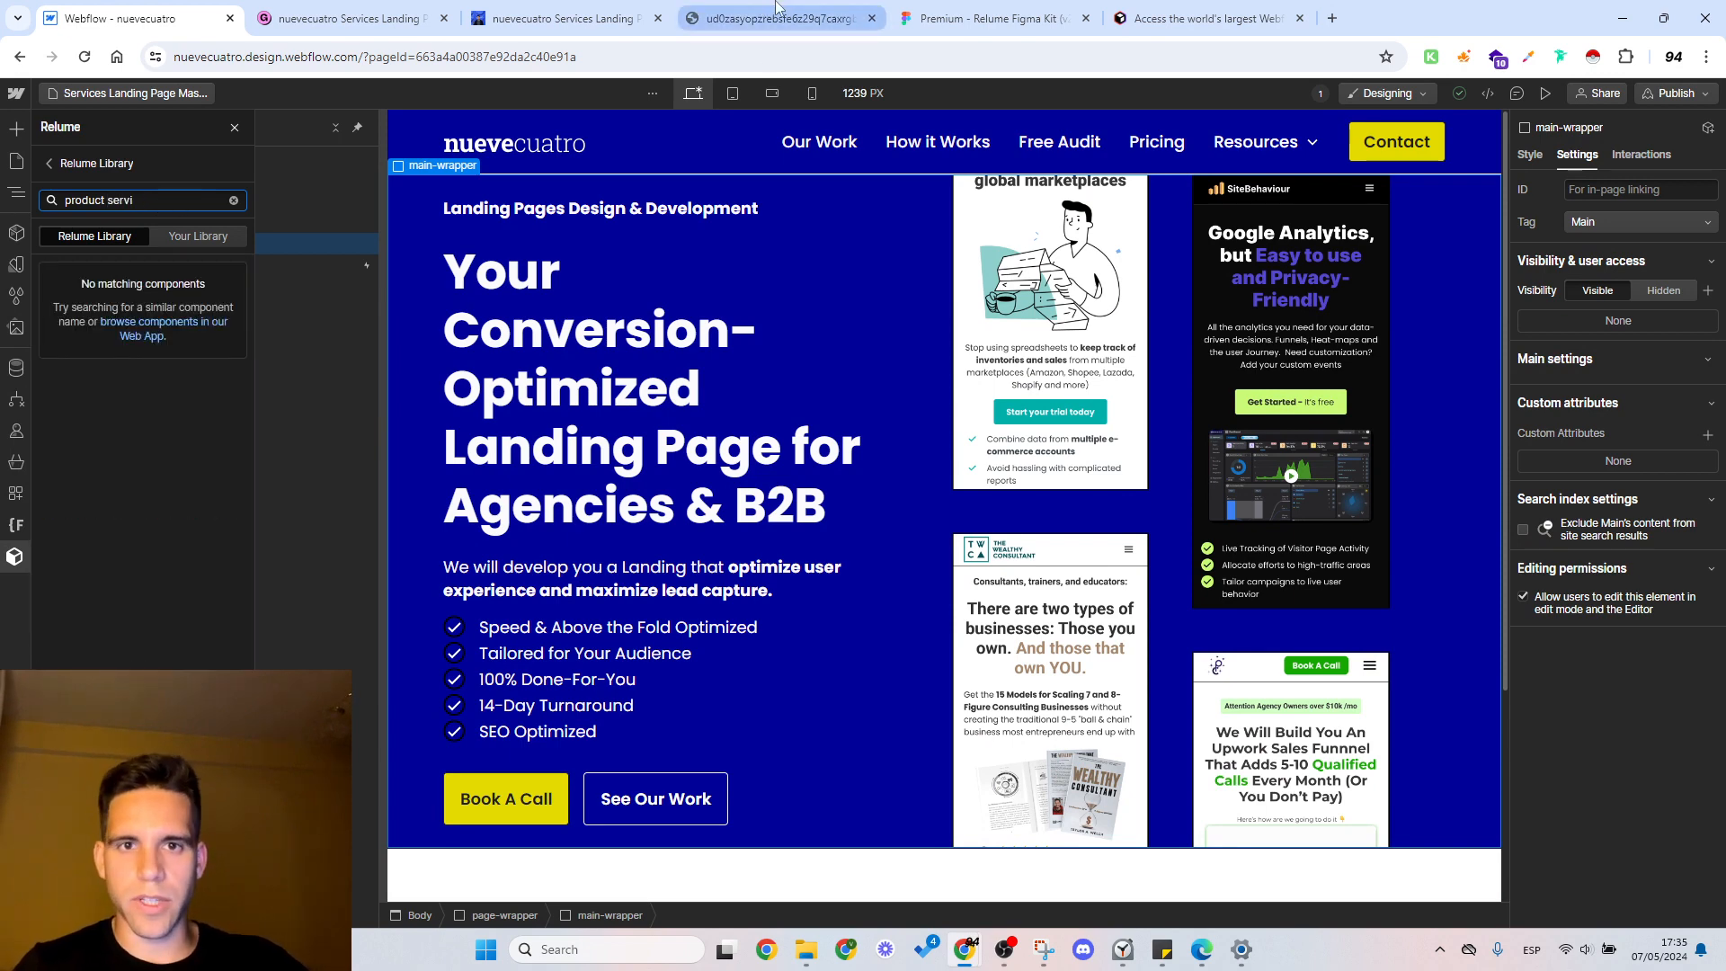
Step: Recheck the component's name in the Figma kit and search the Relume Library for "product header"
left_click(989, 18)
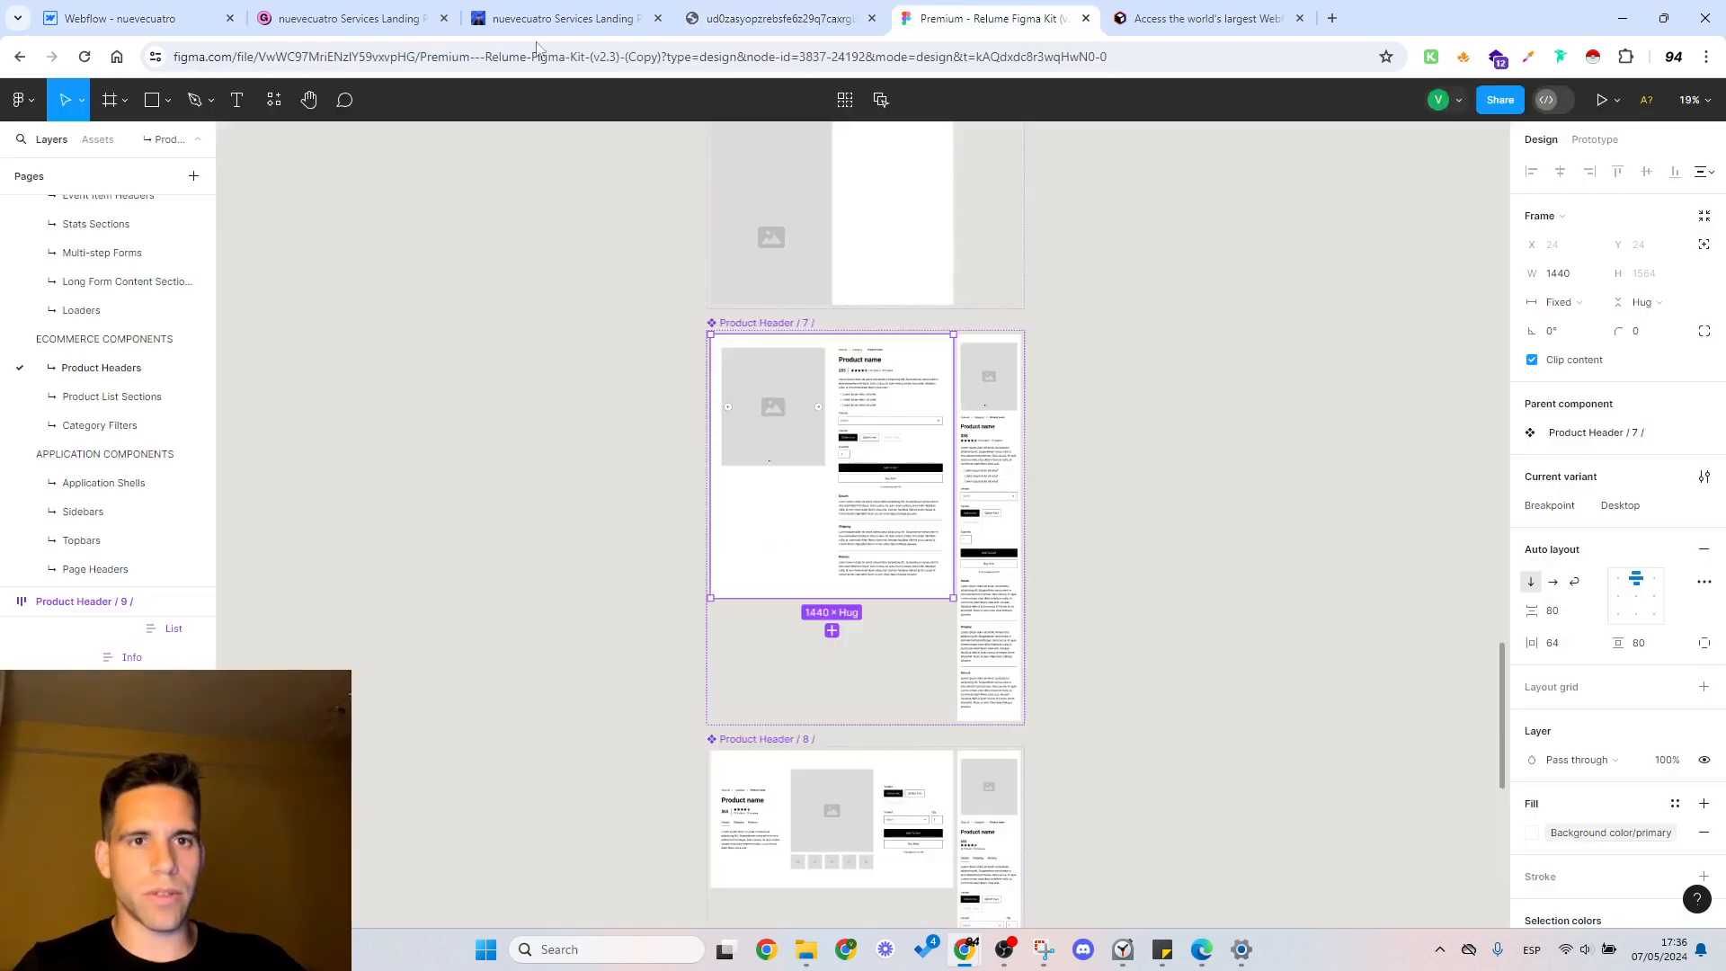
left_click(162, 18)
key("BackSpace")
key("BackSpace")
key("BackSpace")
key("BackSpace")
type("hea")
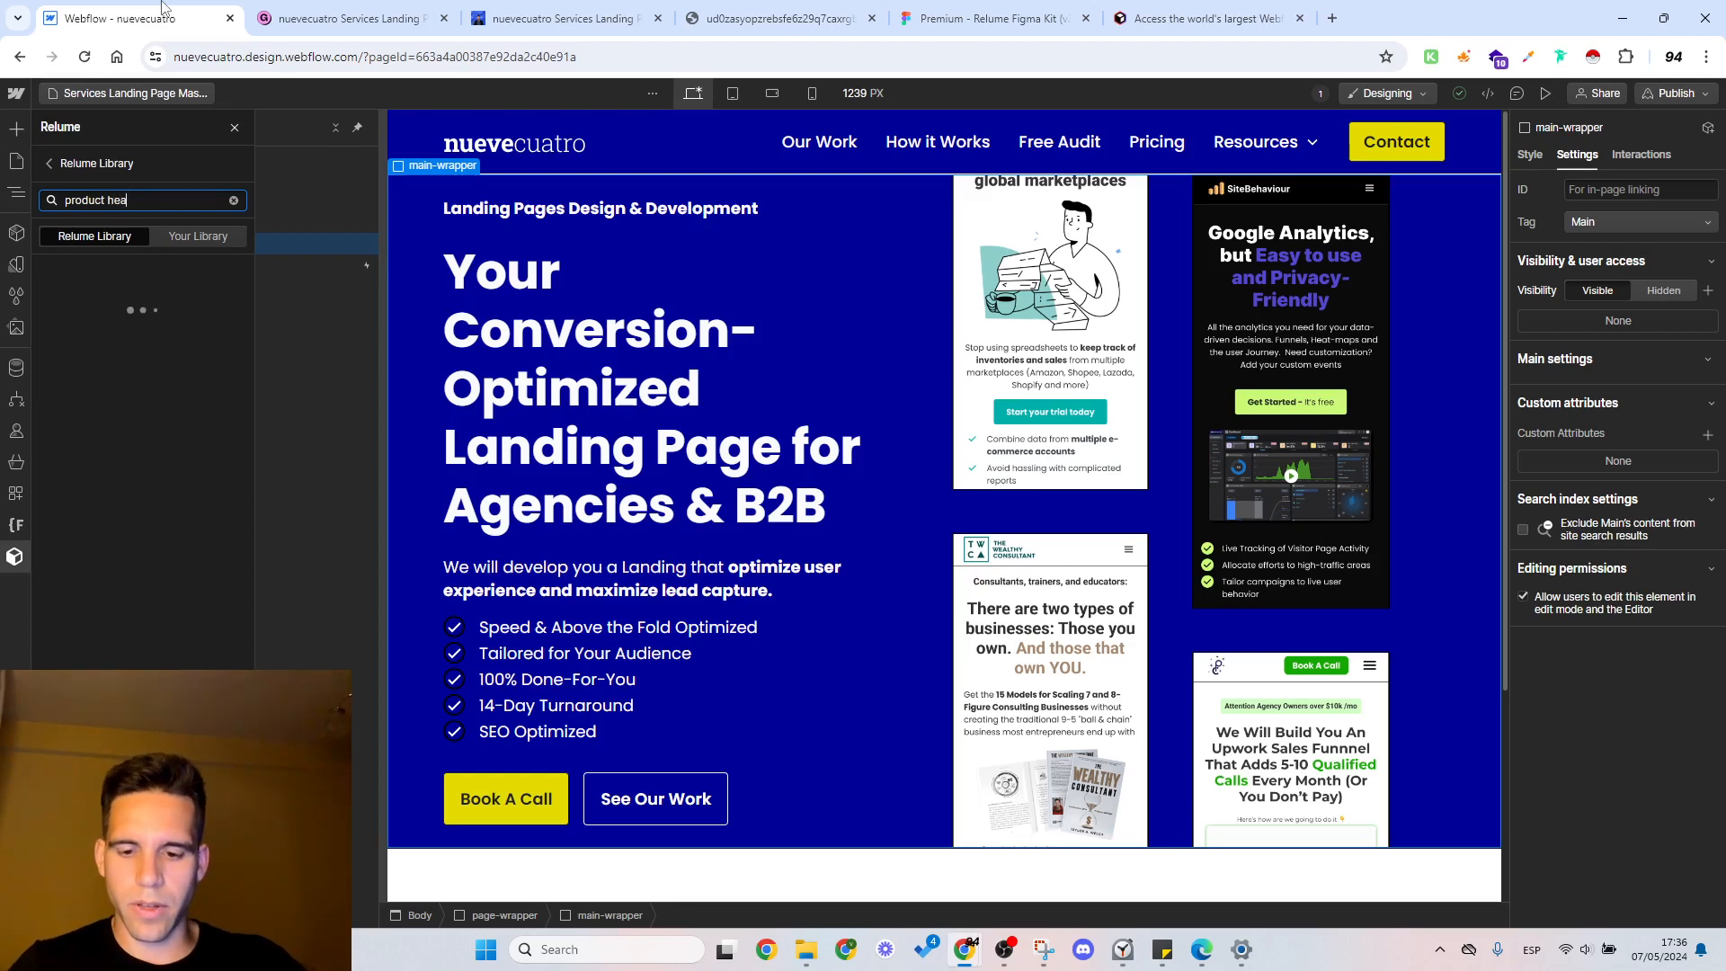
type("der")
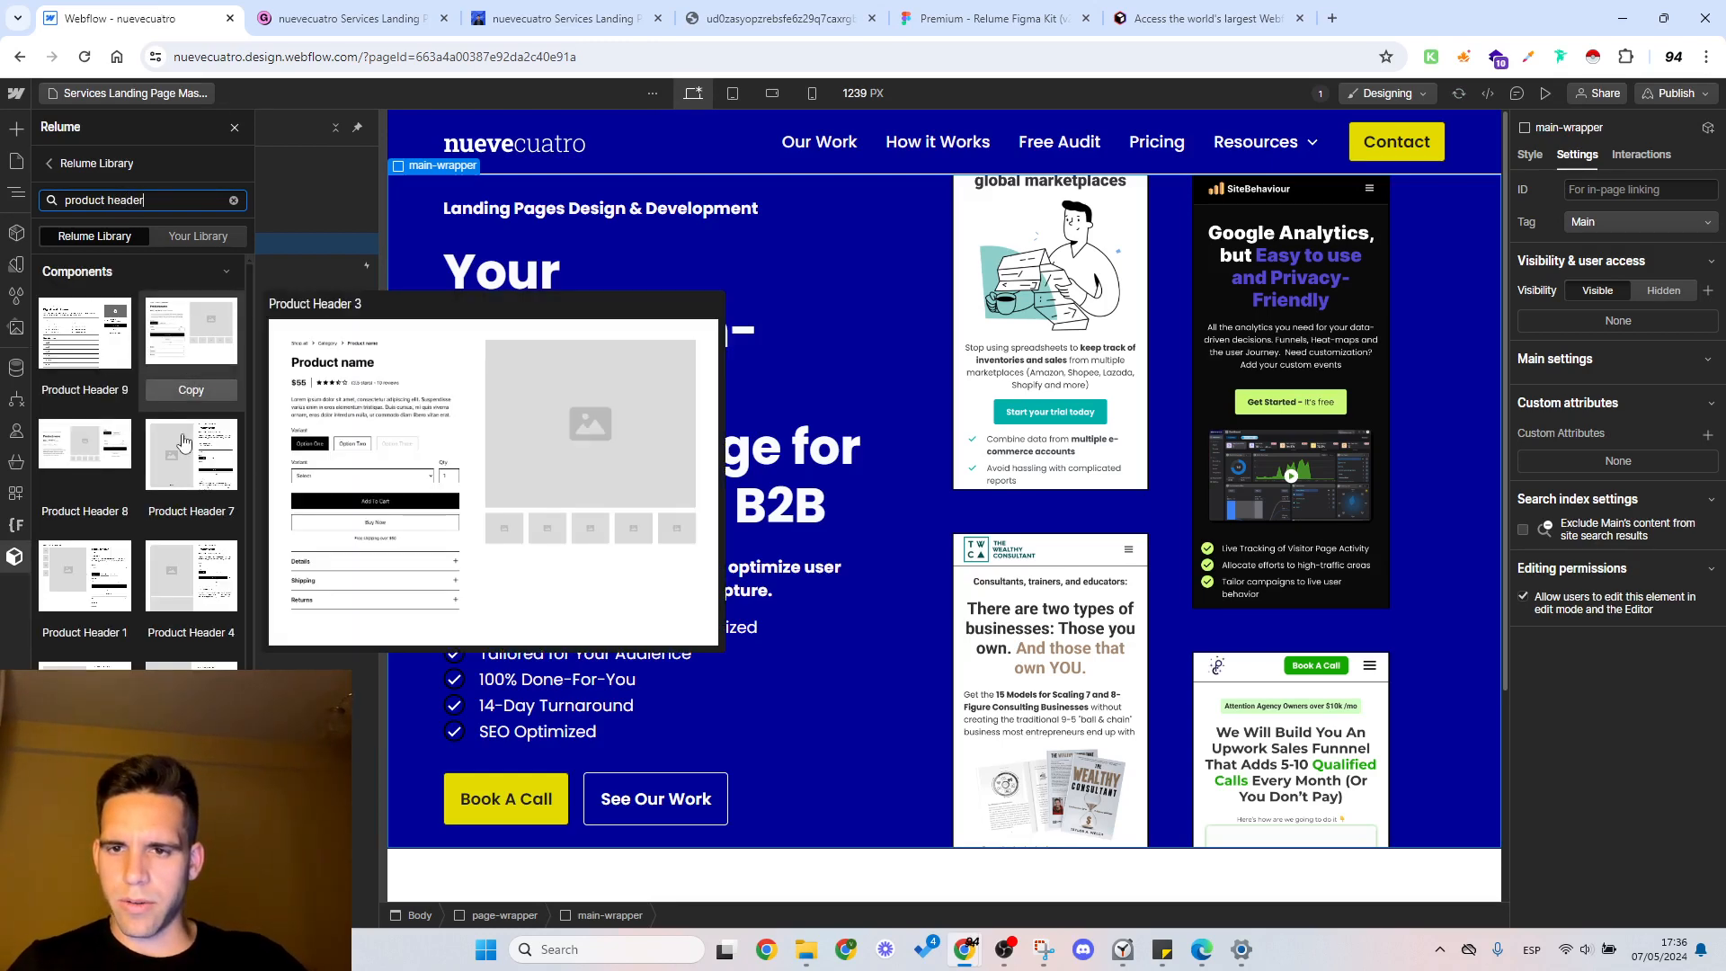
Step: Copy the Product Header 7 component from the Relume Library and paste it into main-wrapper
left_click(190, 512)
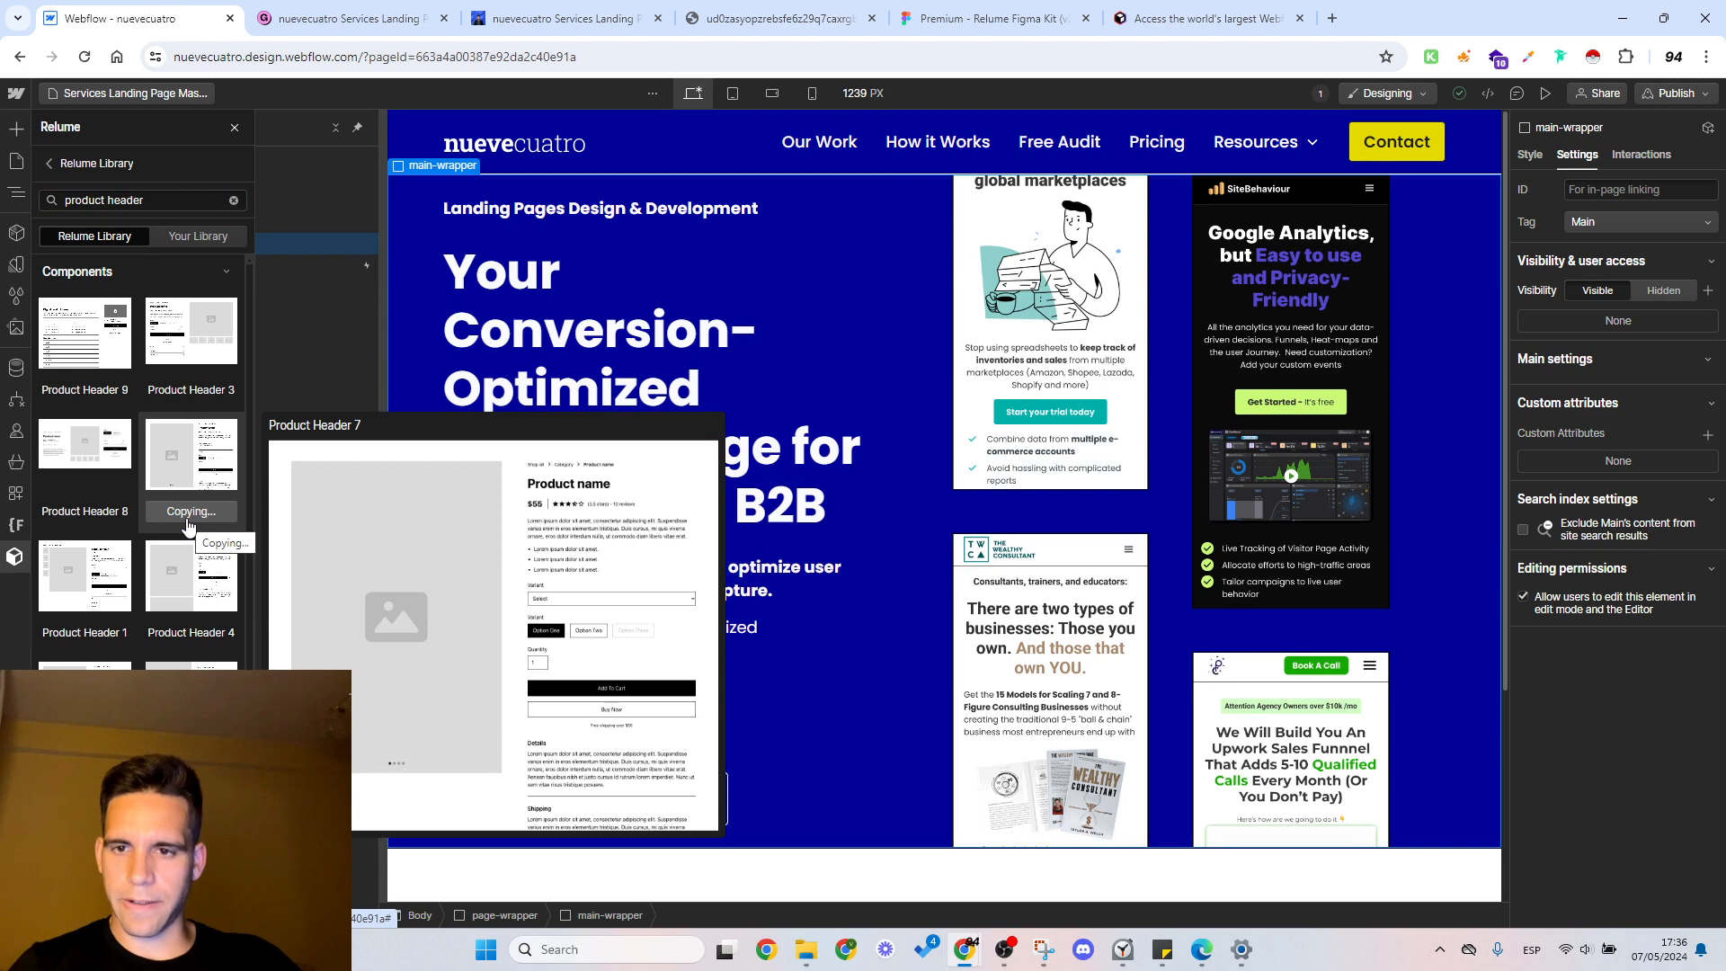
left_click(235, 127)
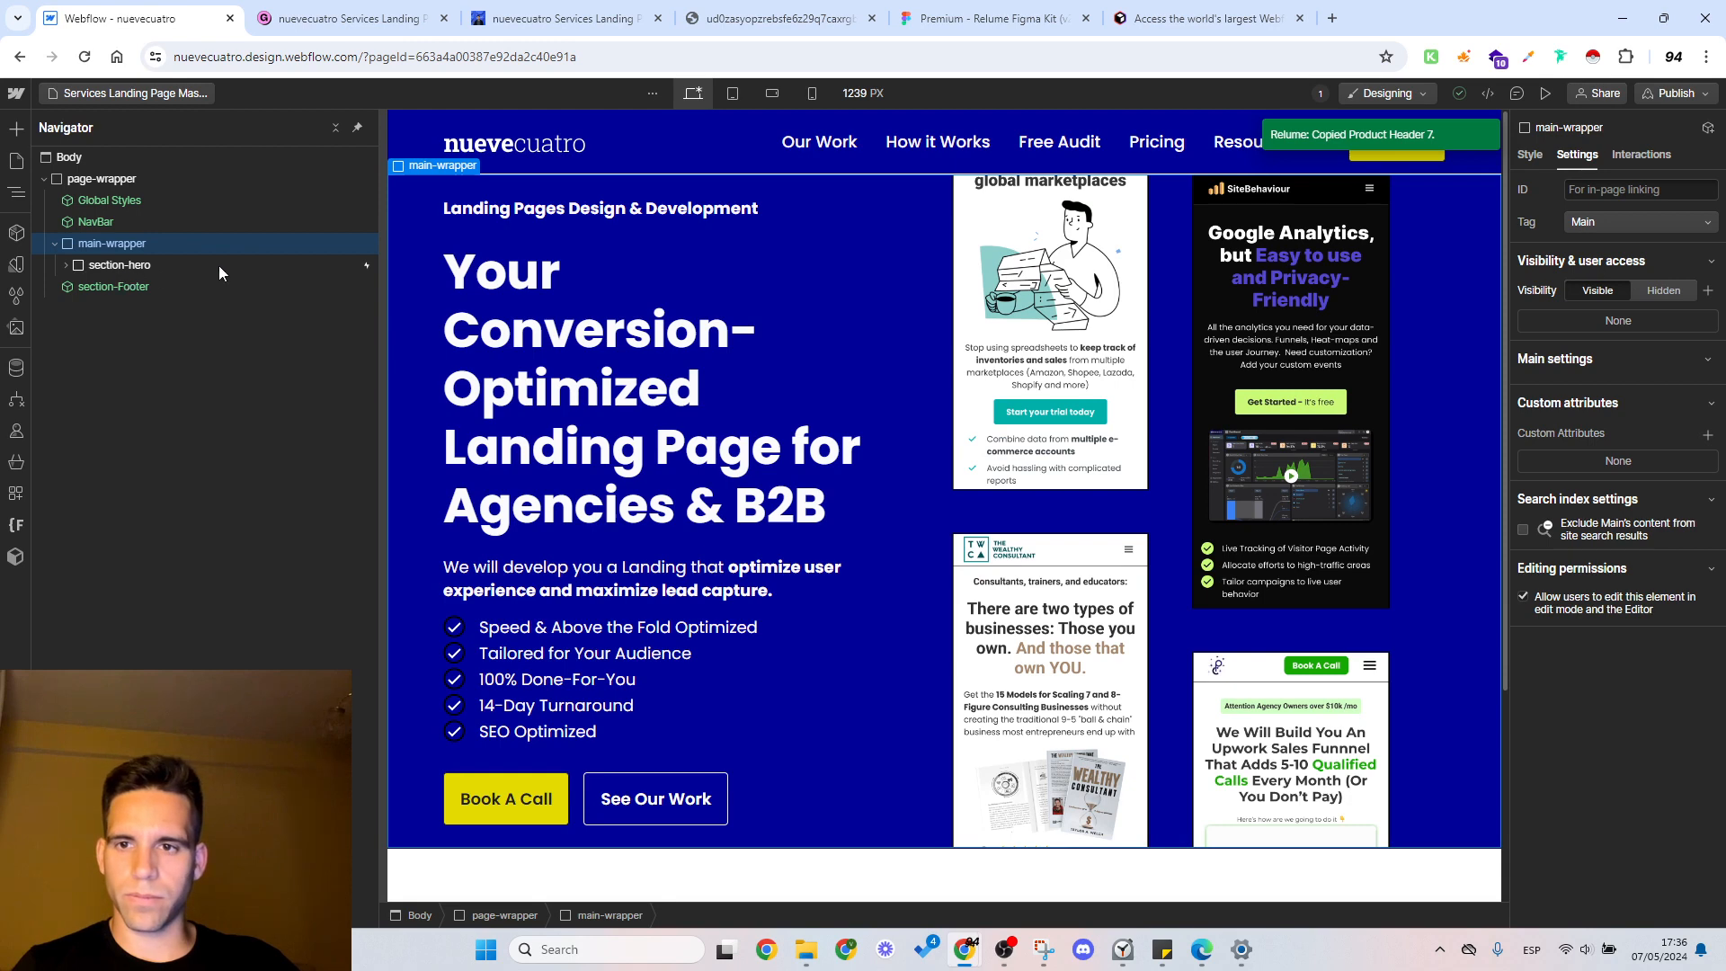
key("ctrl+v")
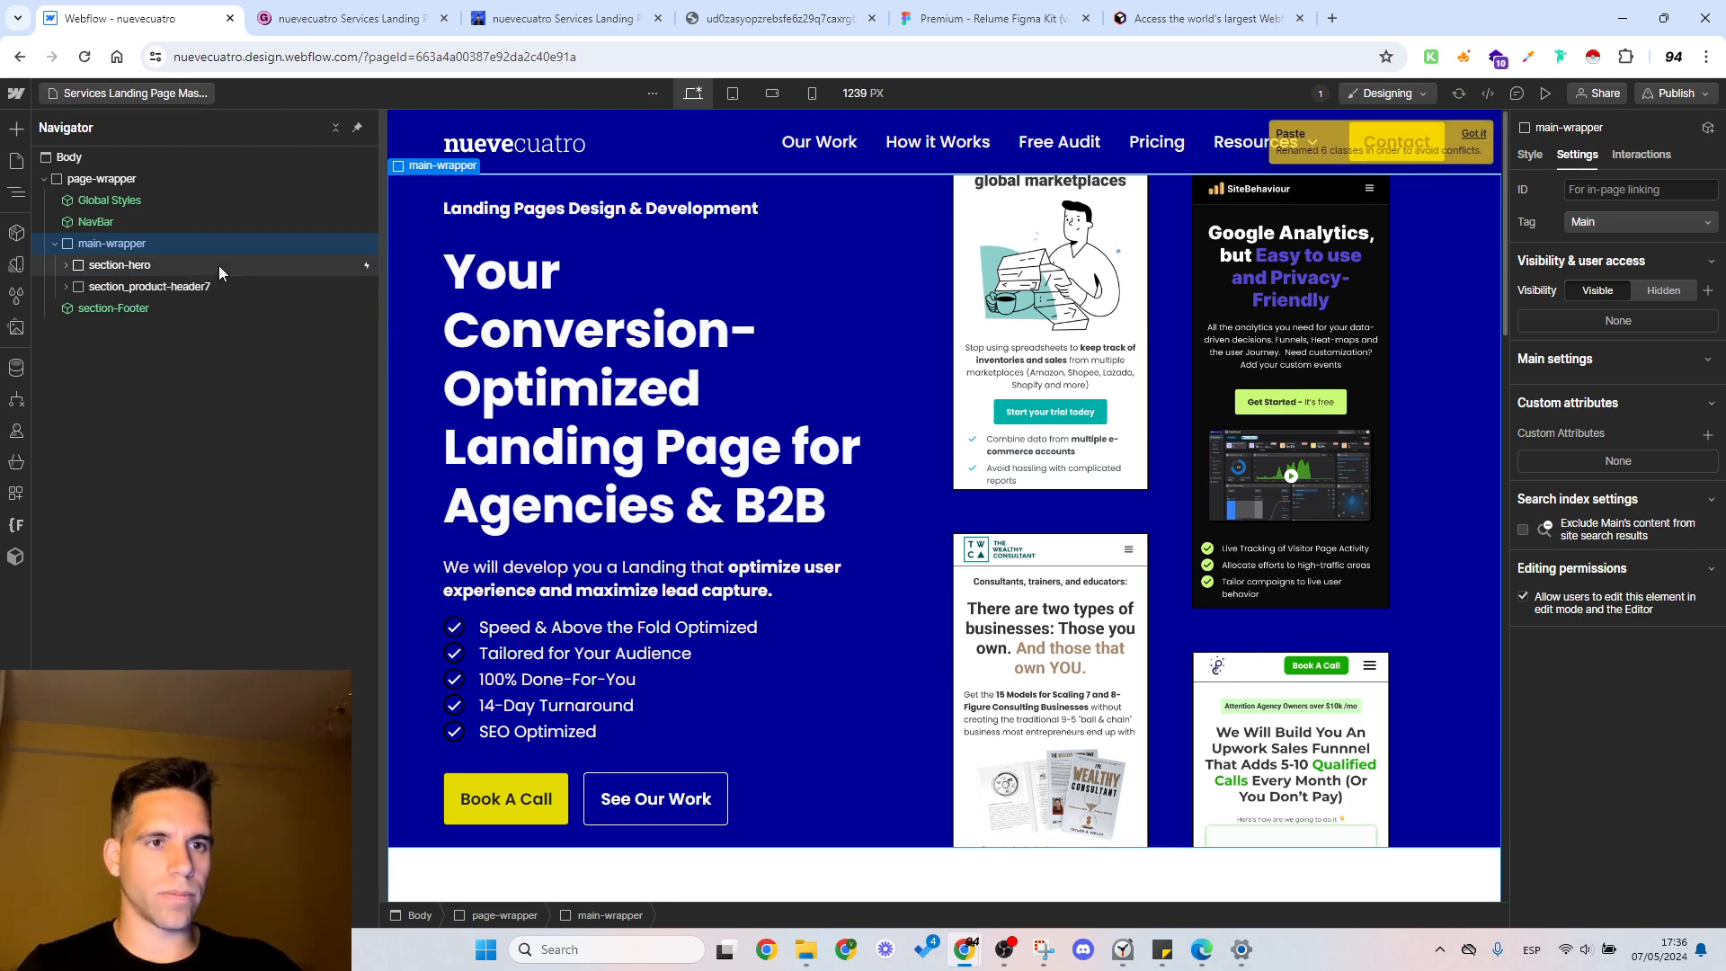
Step: Look over the pasted section_product-header7 and delete section-hero above it
left_click(192, 288)
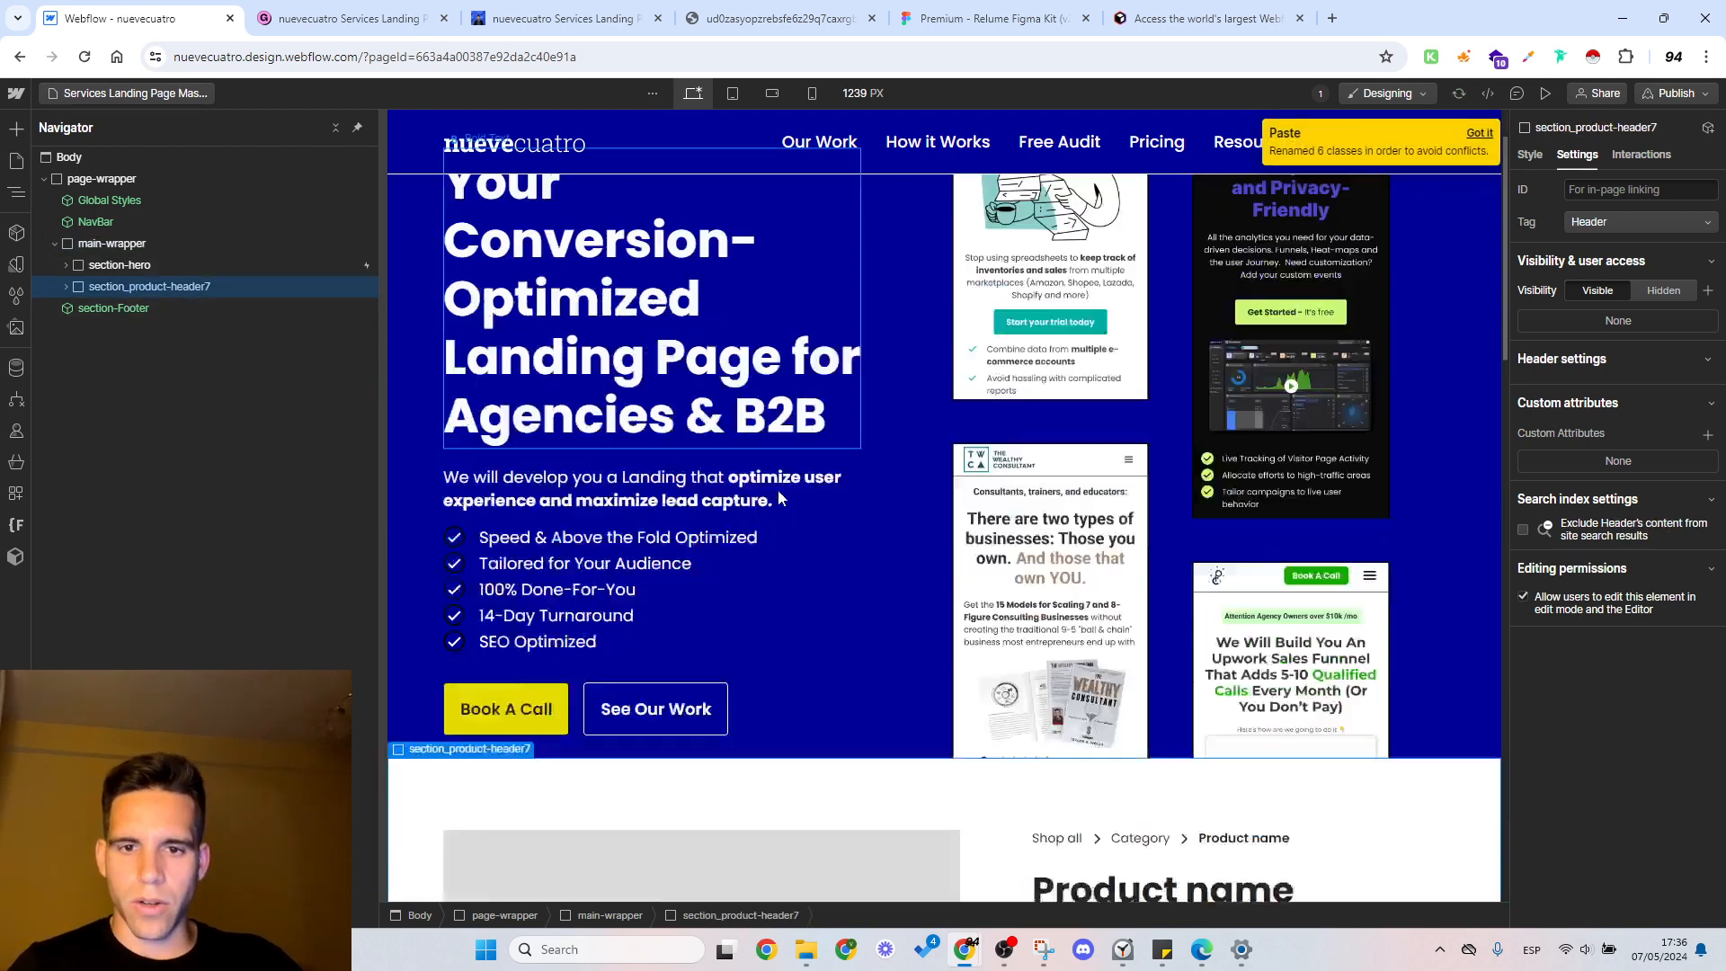
scroll(809, 467, "down", 15)
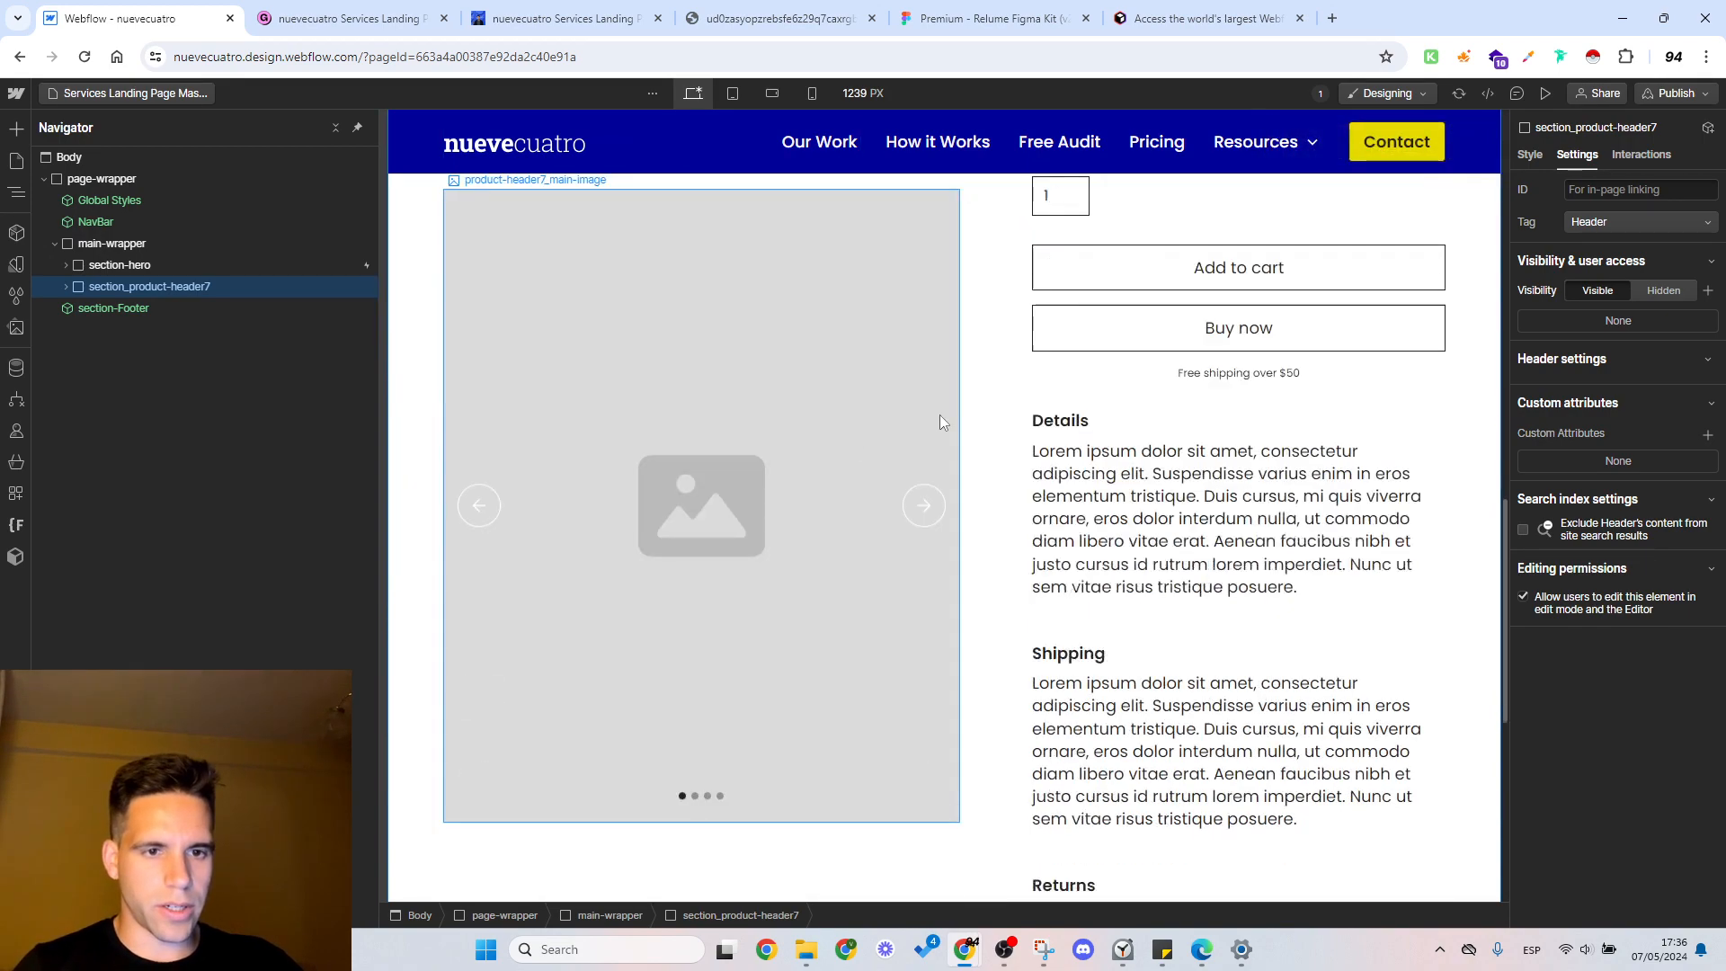
scroll(941, 422, "down", 7)
scroll(951, 434, "up", 15)
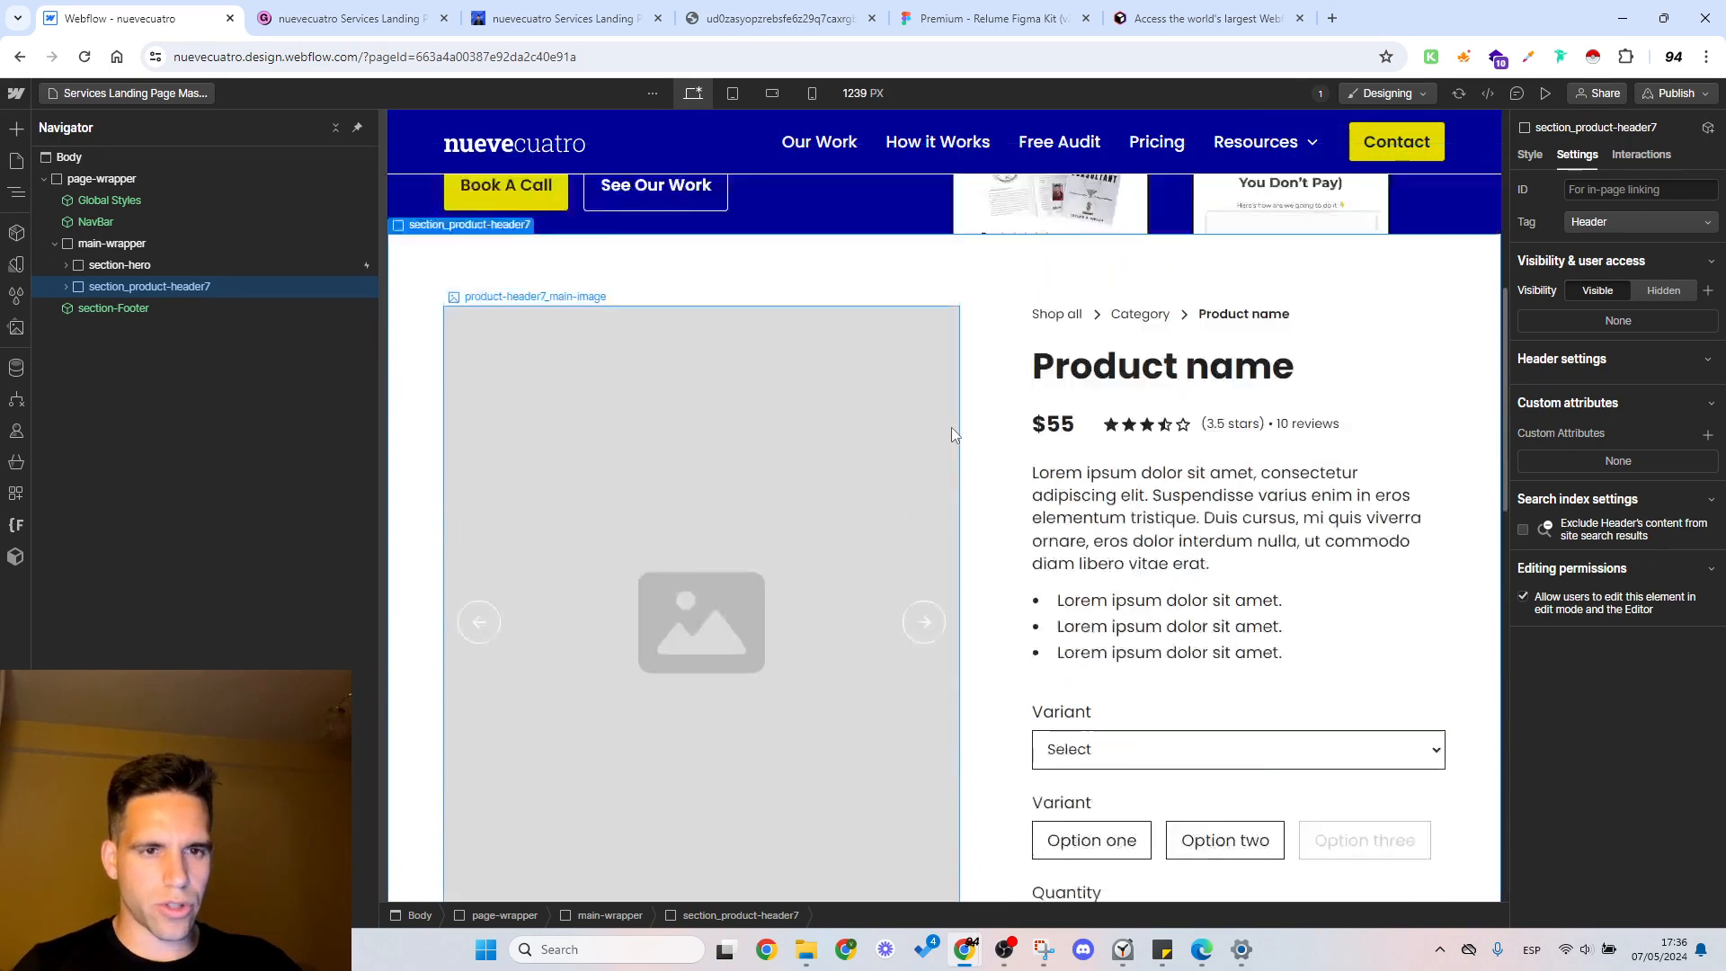
scroll(951, 428, "up", 5)
scroll(1032, 384, "down", 4)
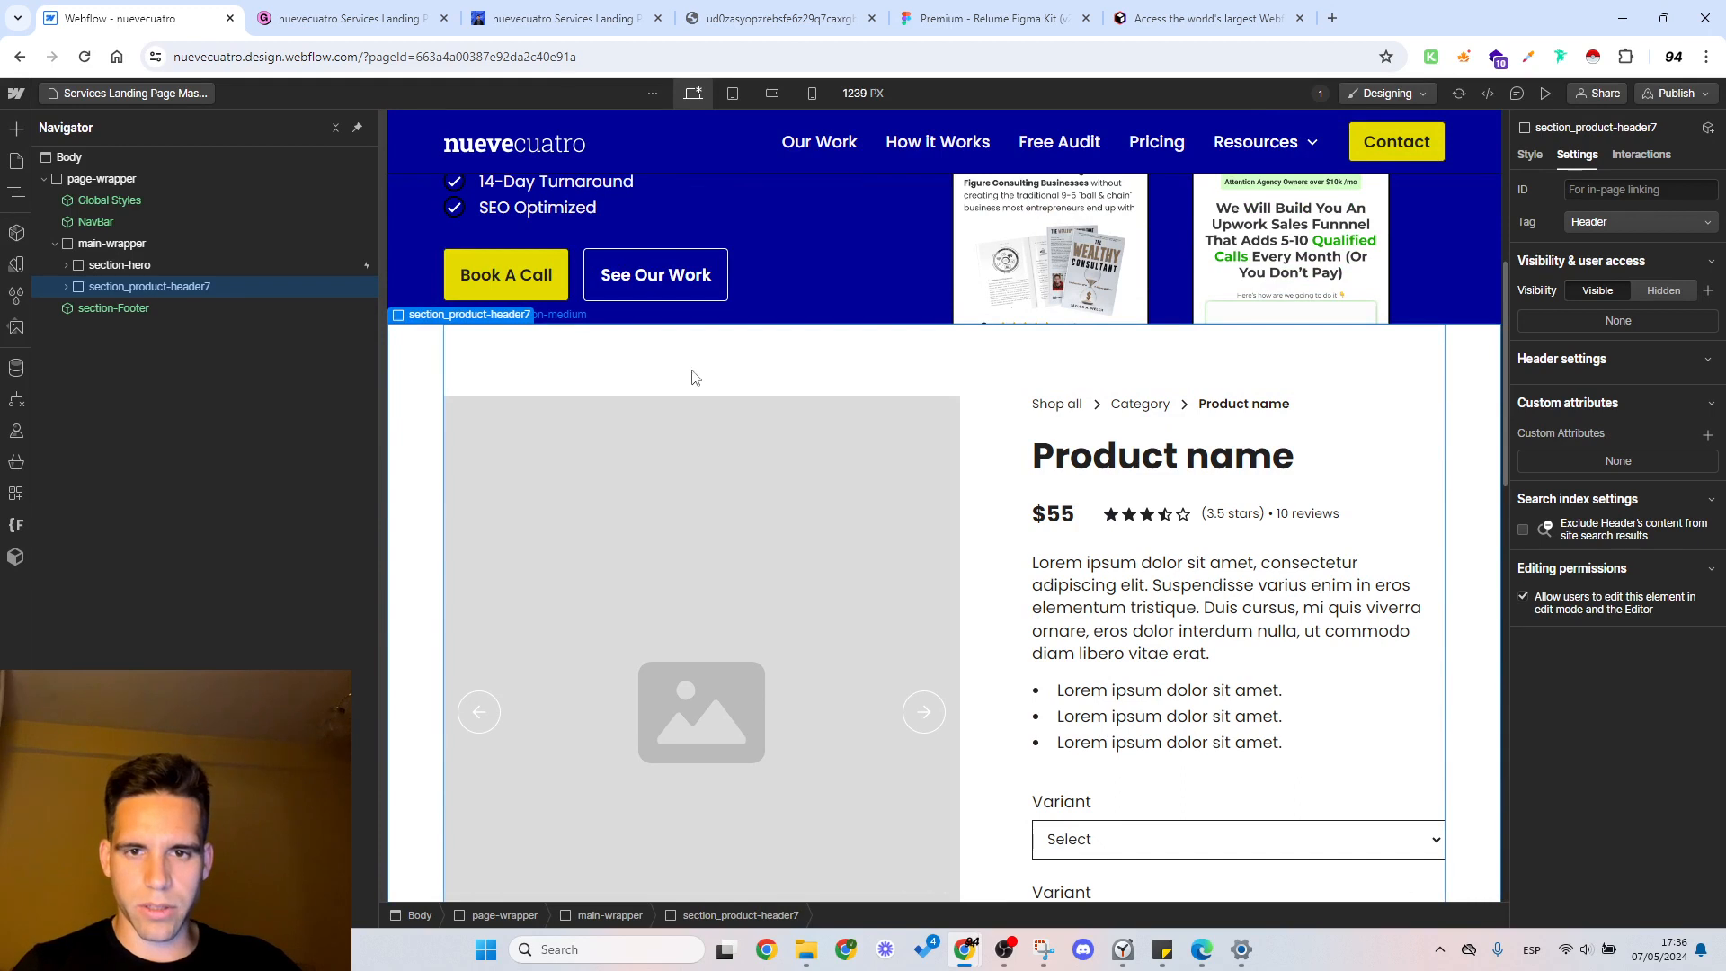
left_click(130, 266)
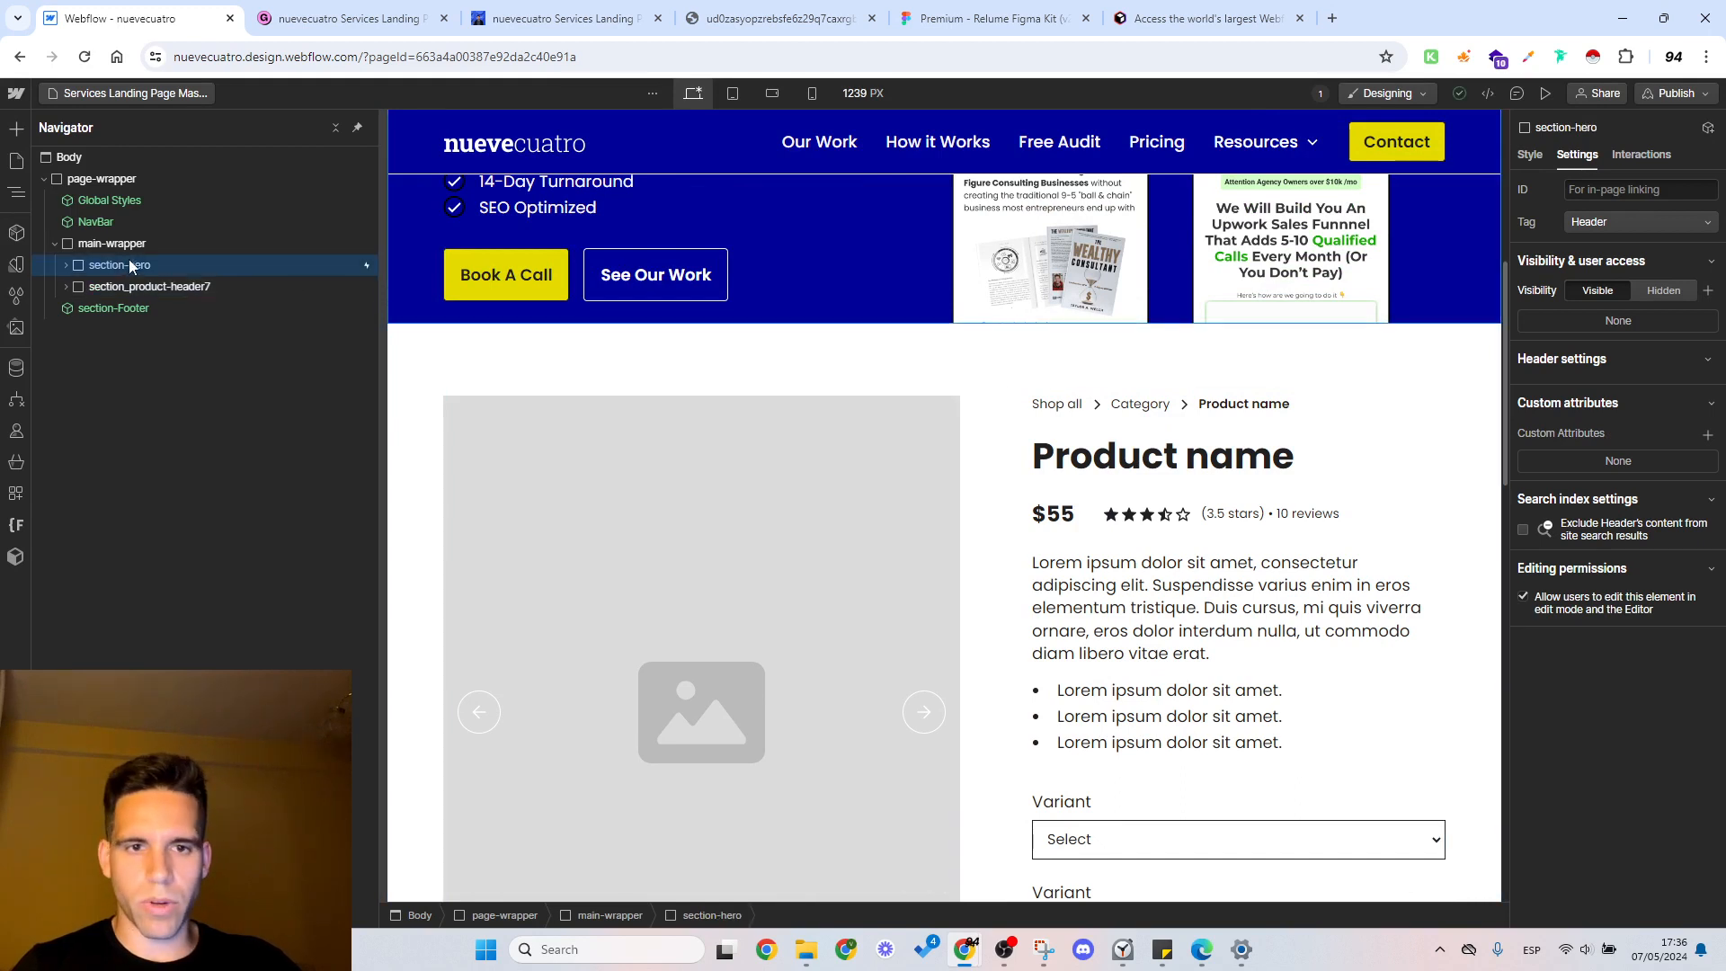
key("Delete")
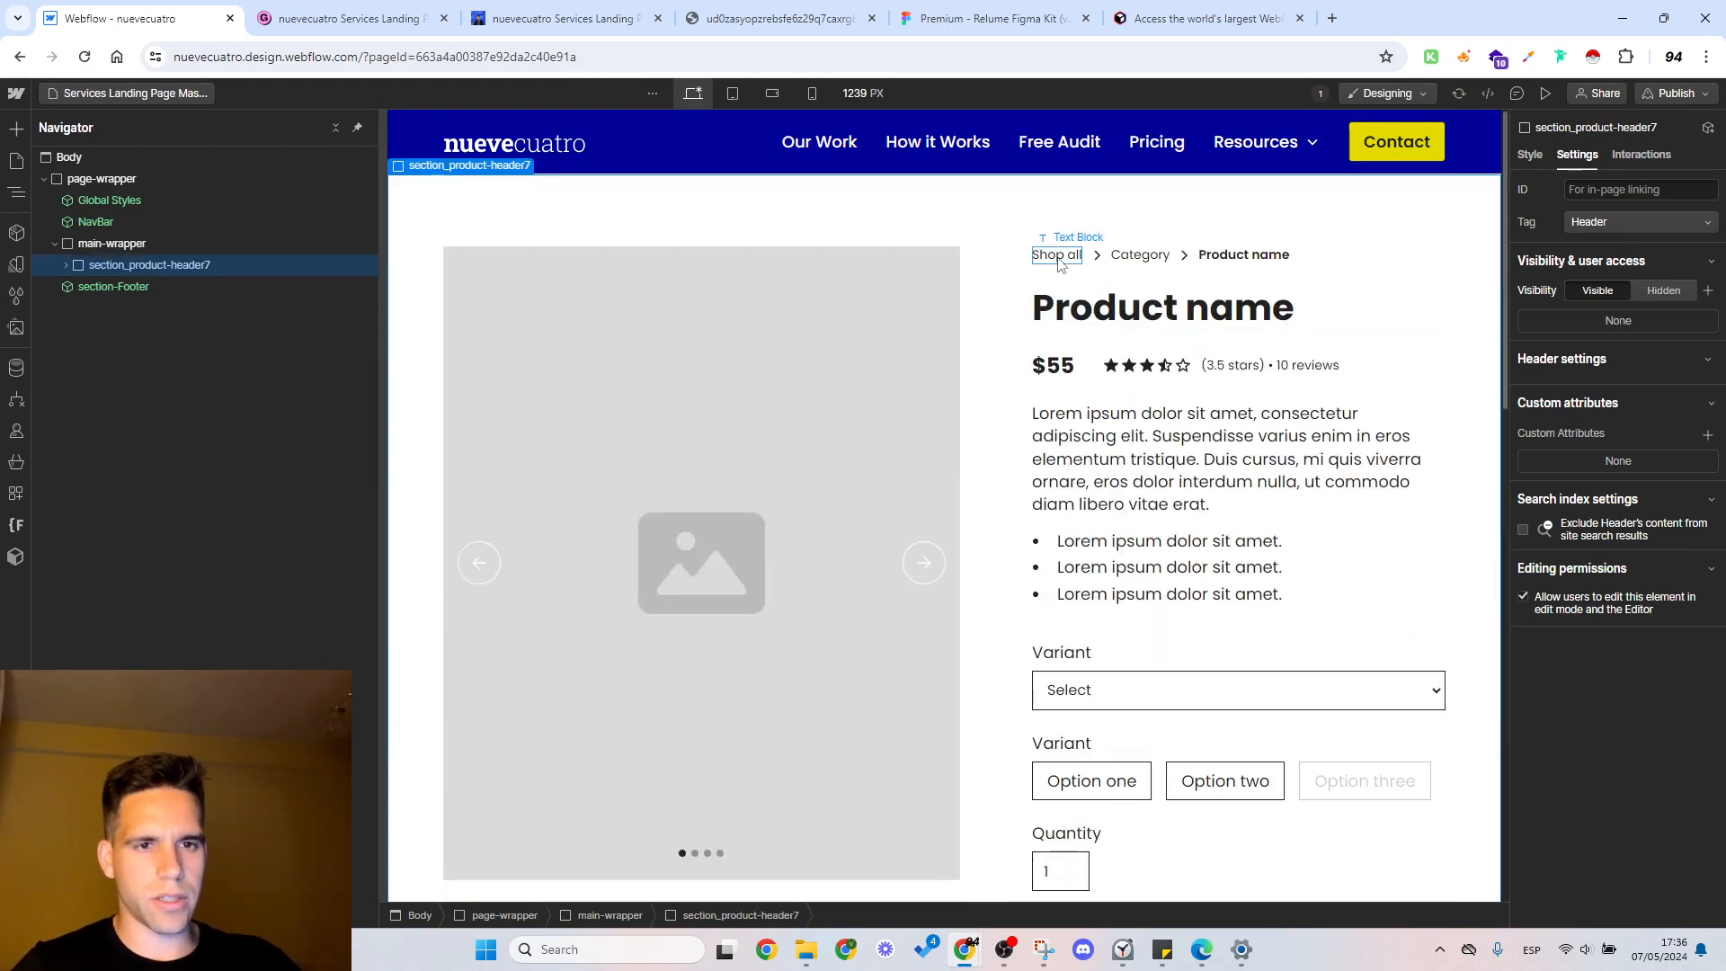
Step: Copy the product title from the reference page and replace the product name heading with "Services Landing Page Mastery"
left_click(1360, 261)
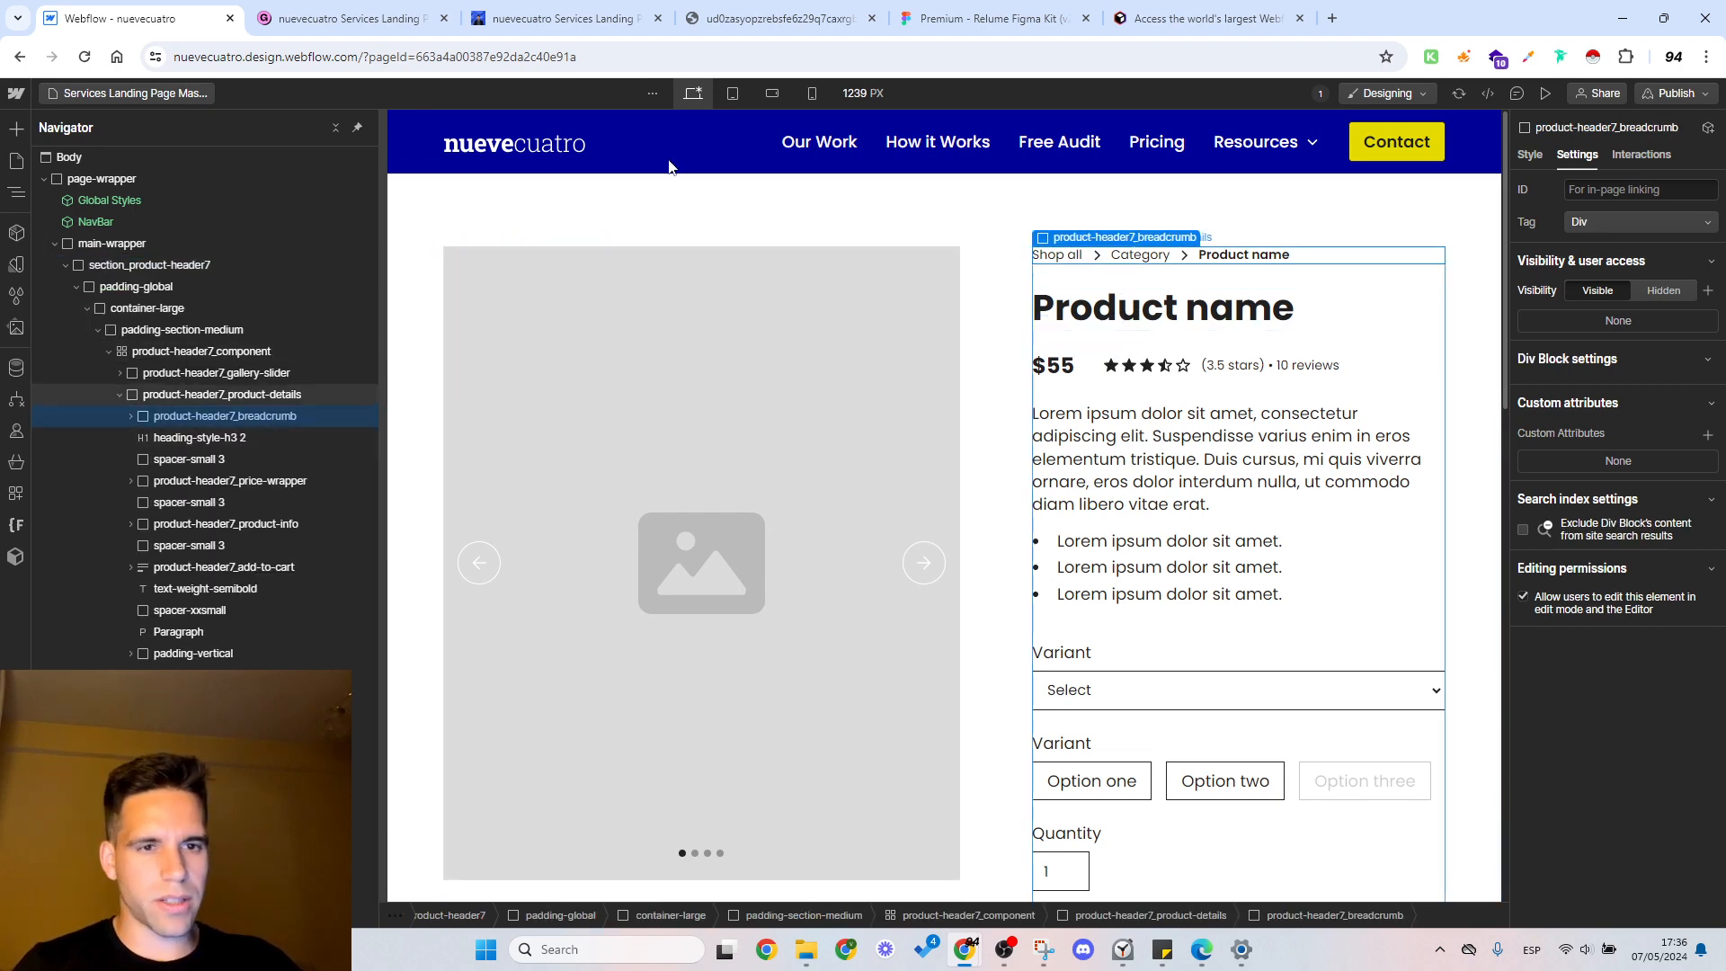
left_click(562, 17)
left_click_drag(593, 317, 597, 248)
left_click(180, 18)
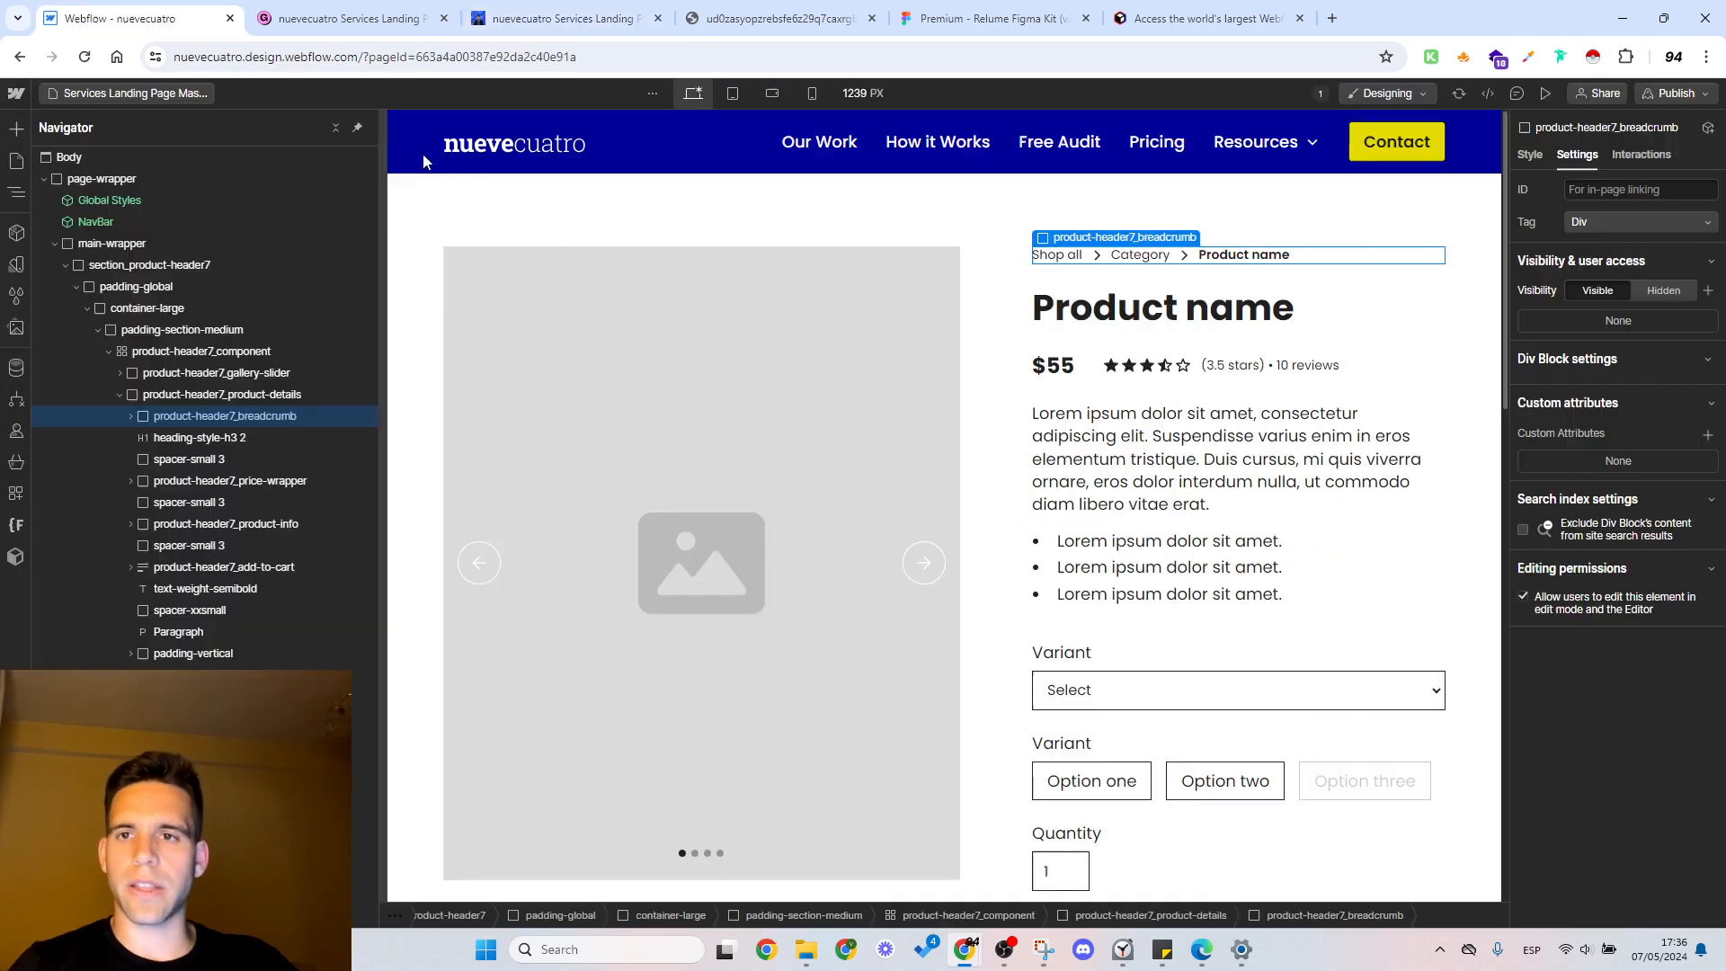
double_click(1123, 302)
key("ctrl+a")
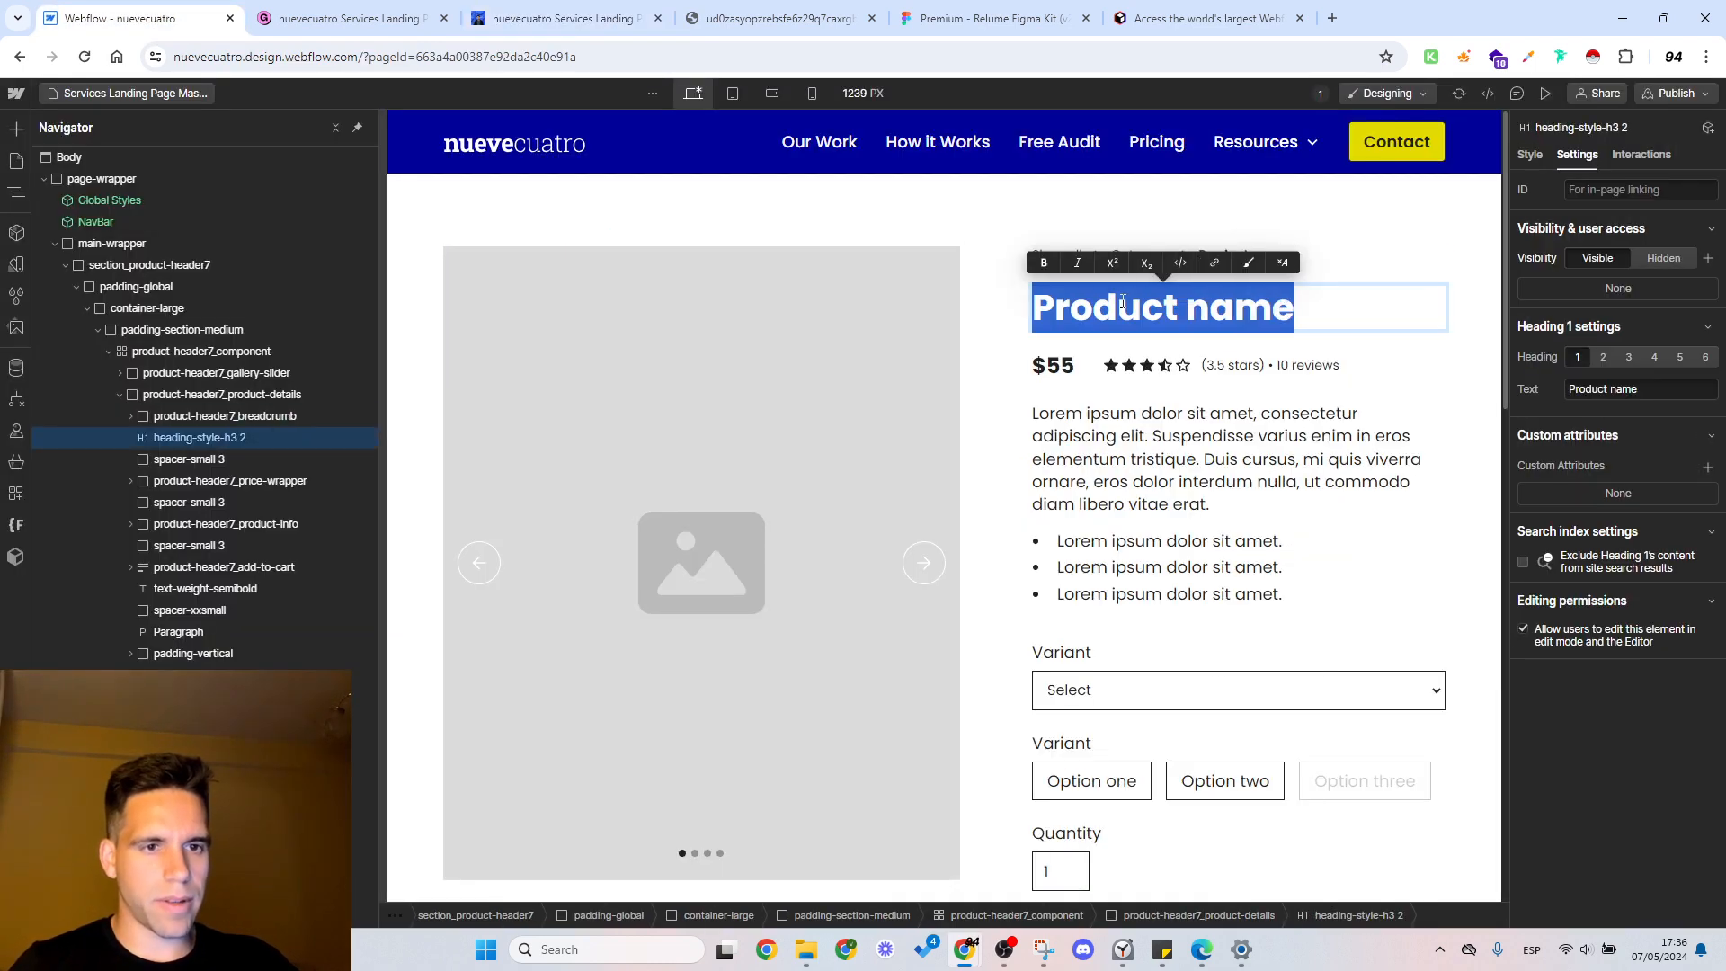
key("ctrl+v")
key("Escape")
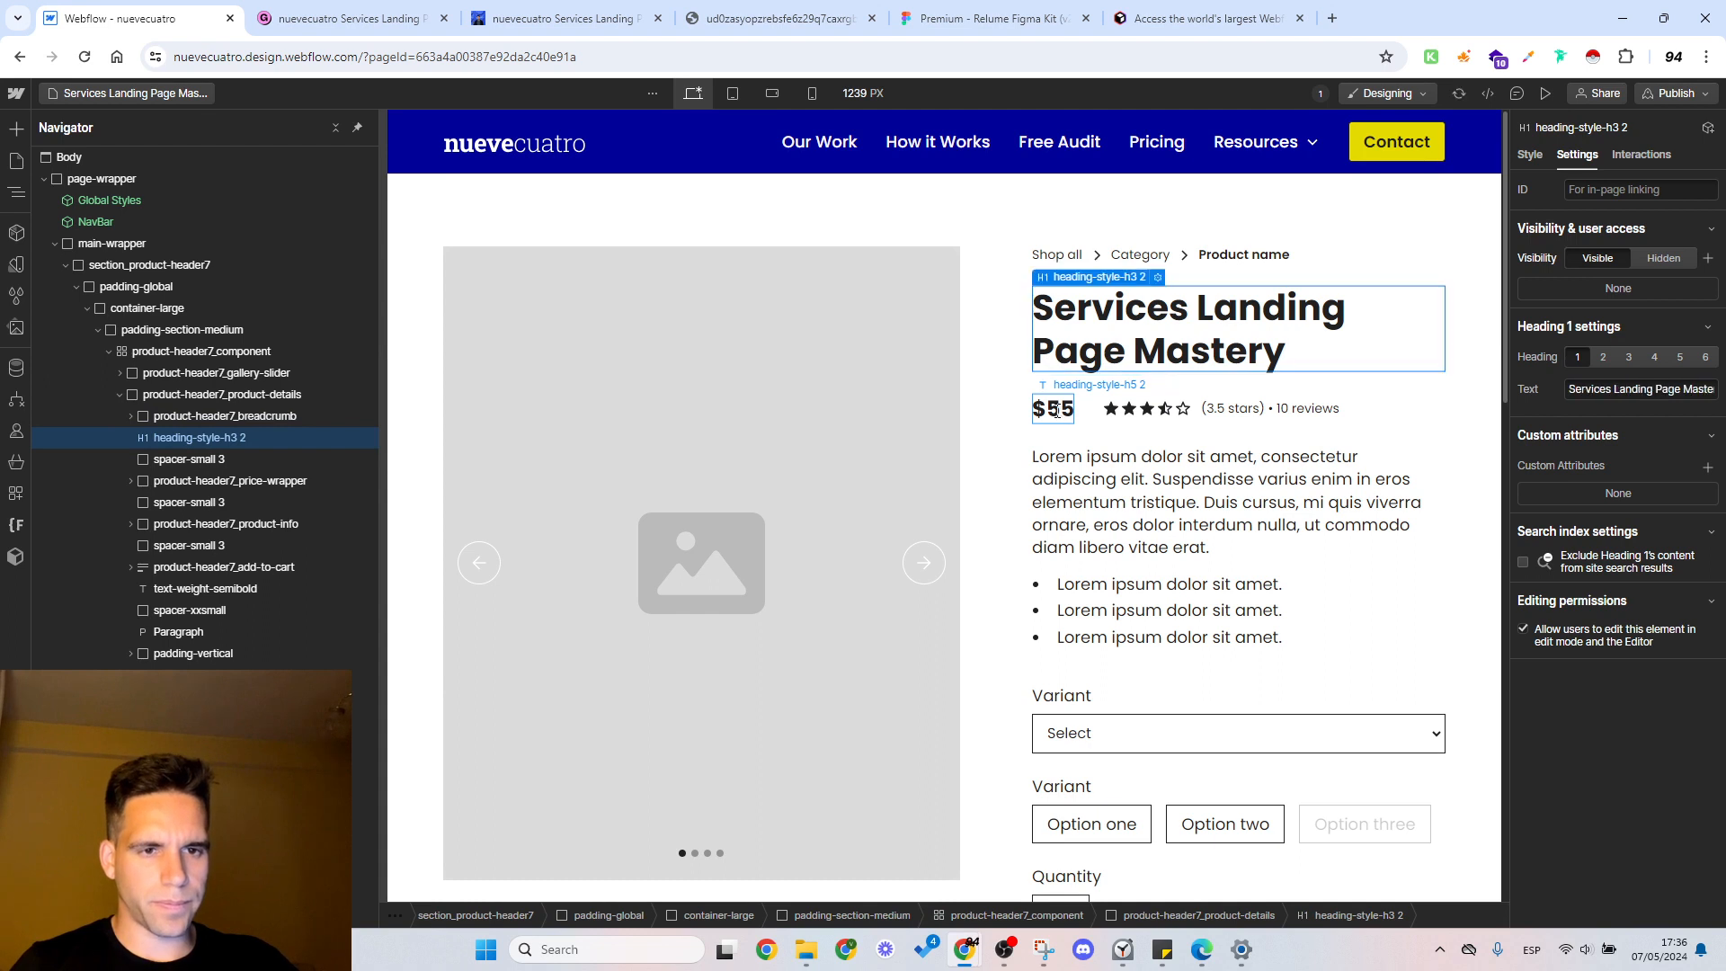
Step: Set the product price text below the heading to $0
left_click(1056, 409)
double_click(1061, 409)
type("0")
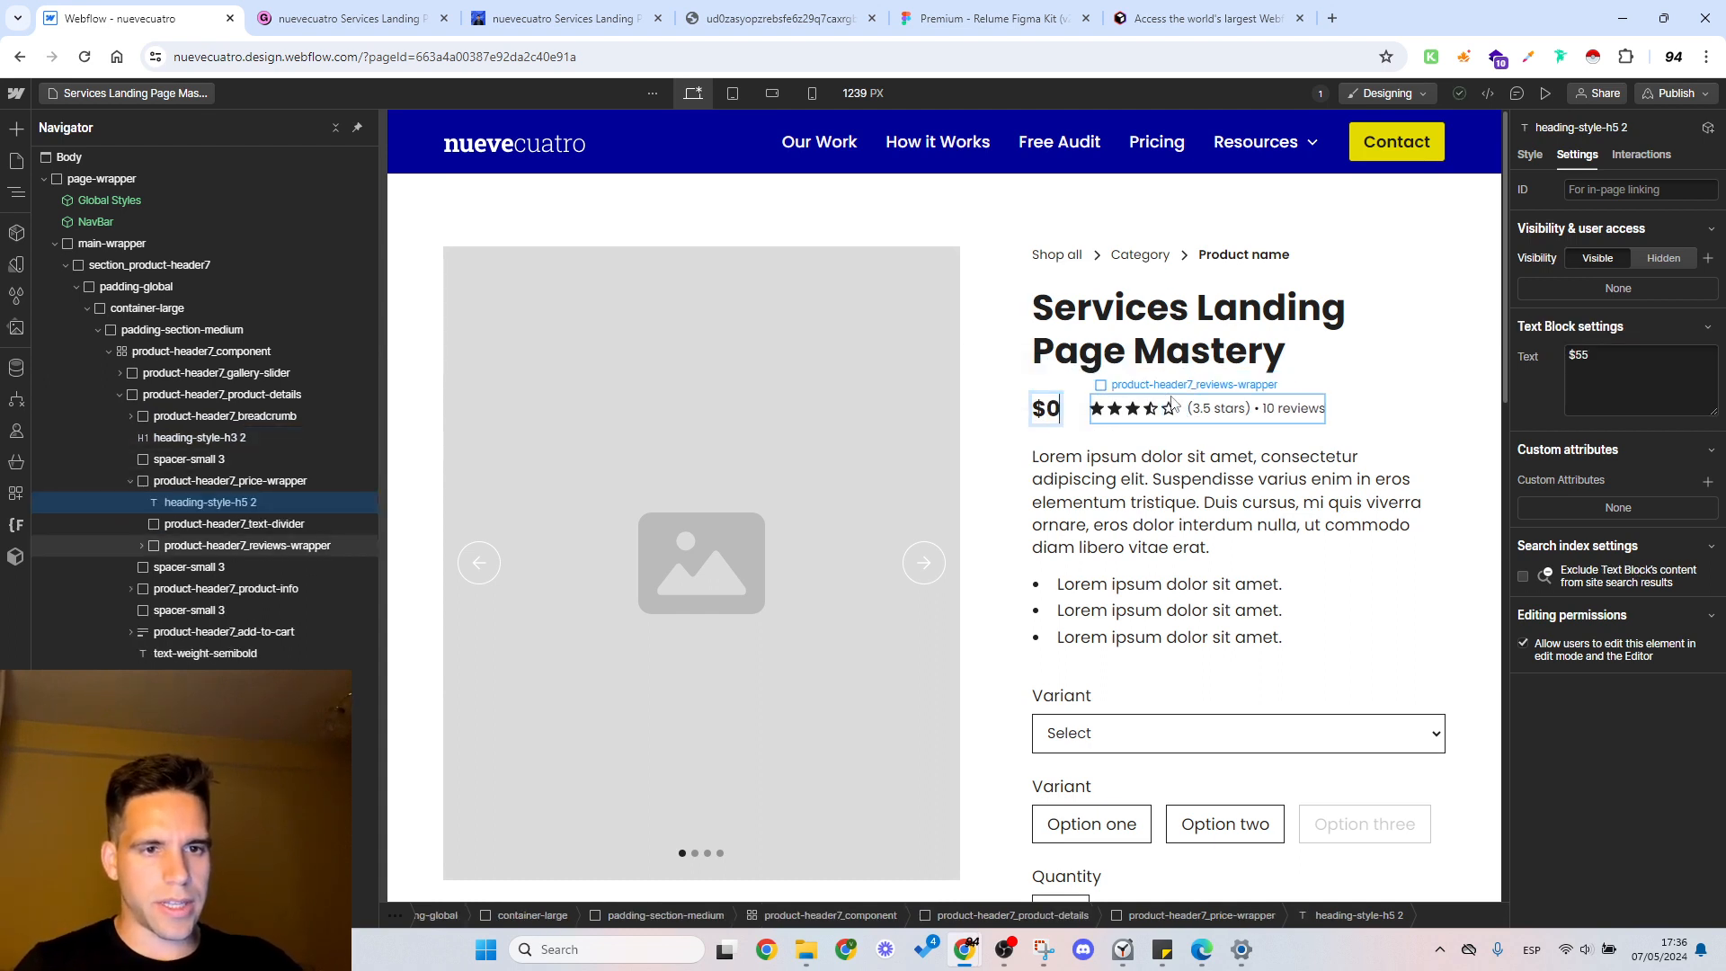
key("Escape")
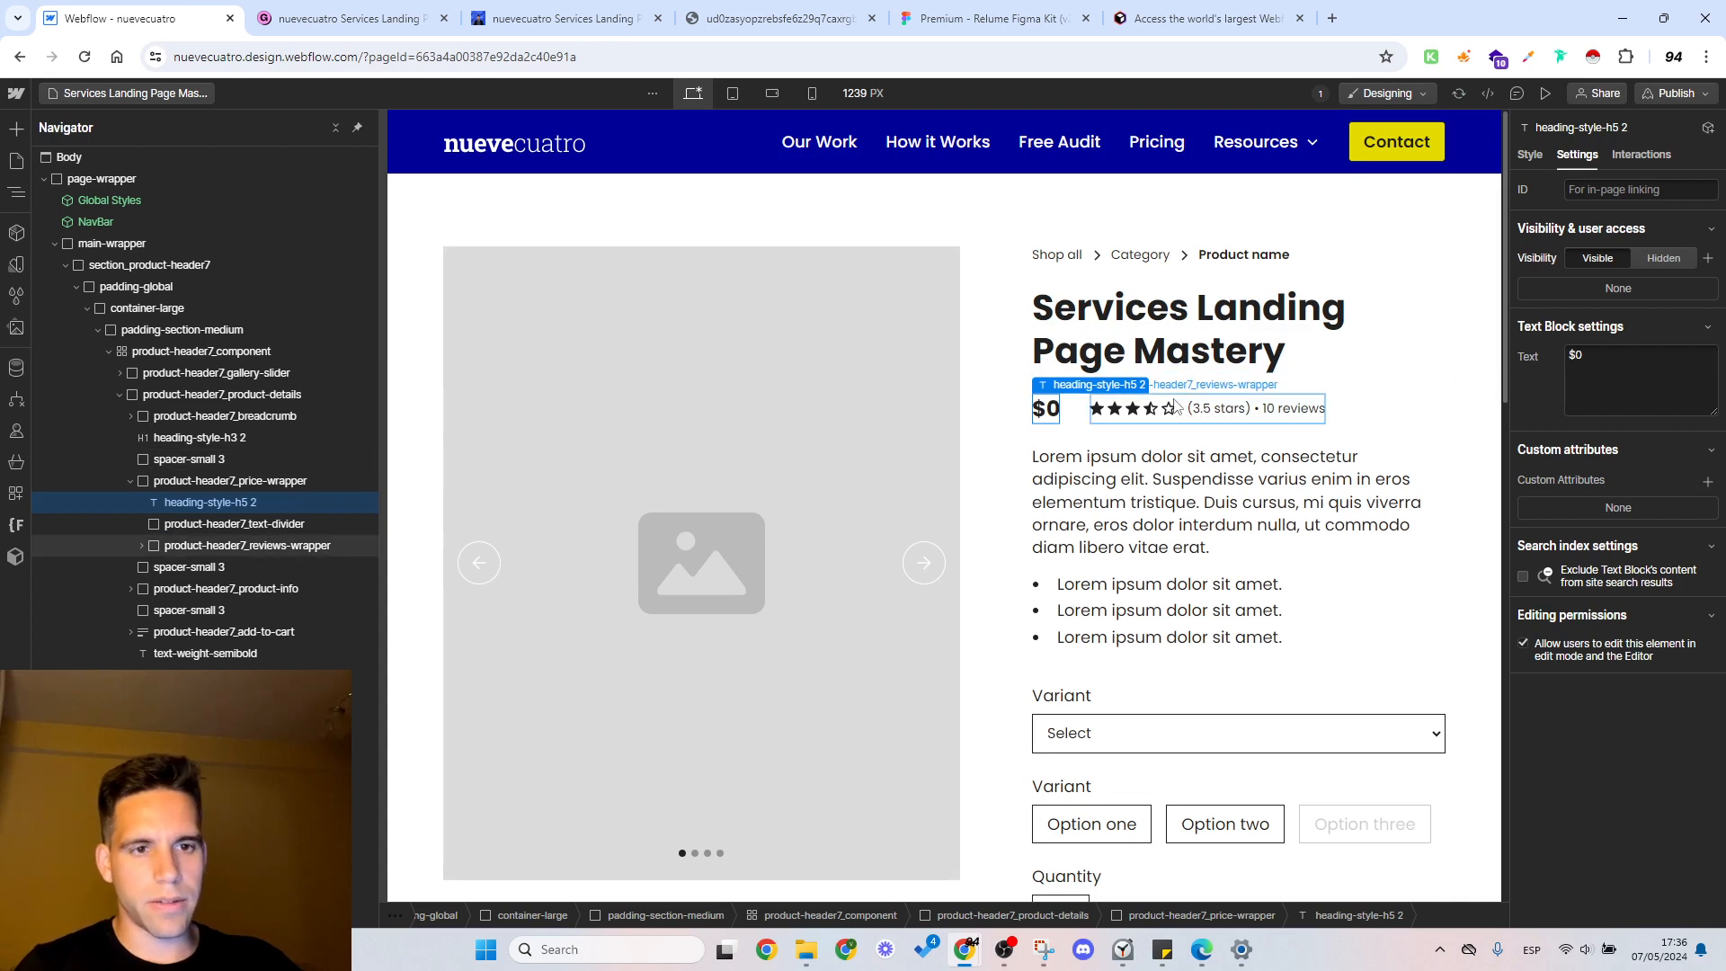
Step: Hide the wrapper holding the star rating and reviews beside the price
left_click(1187, 408)
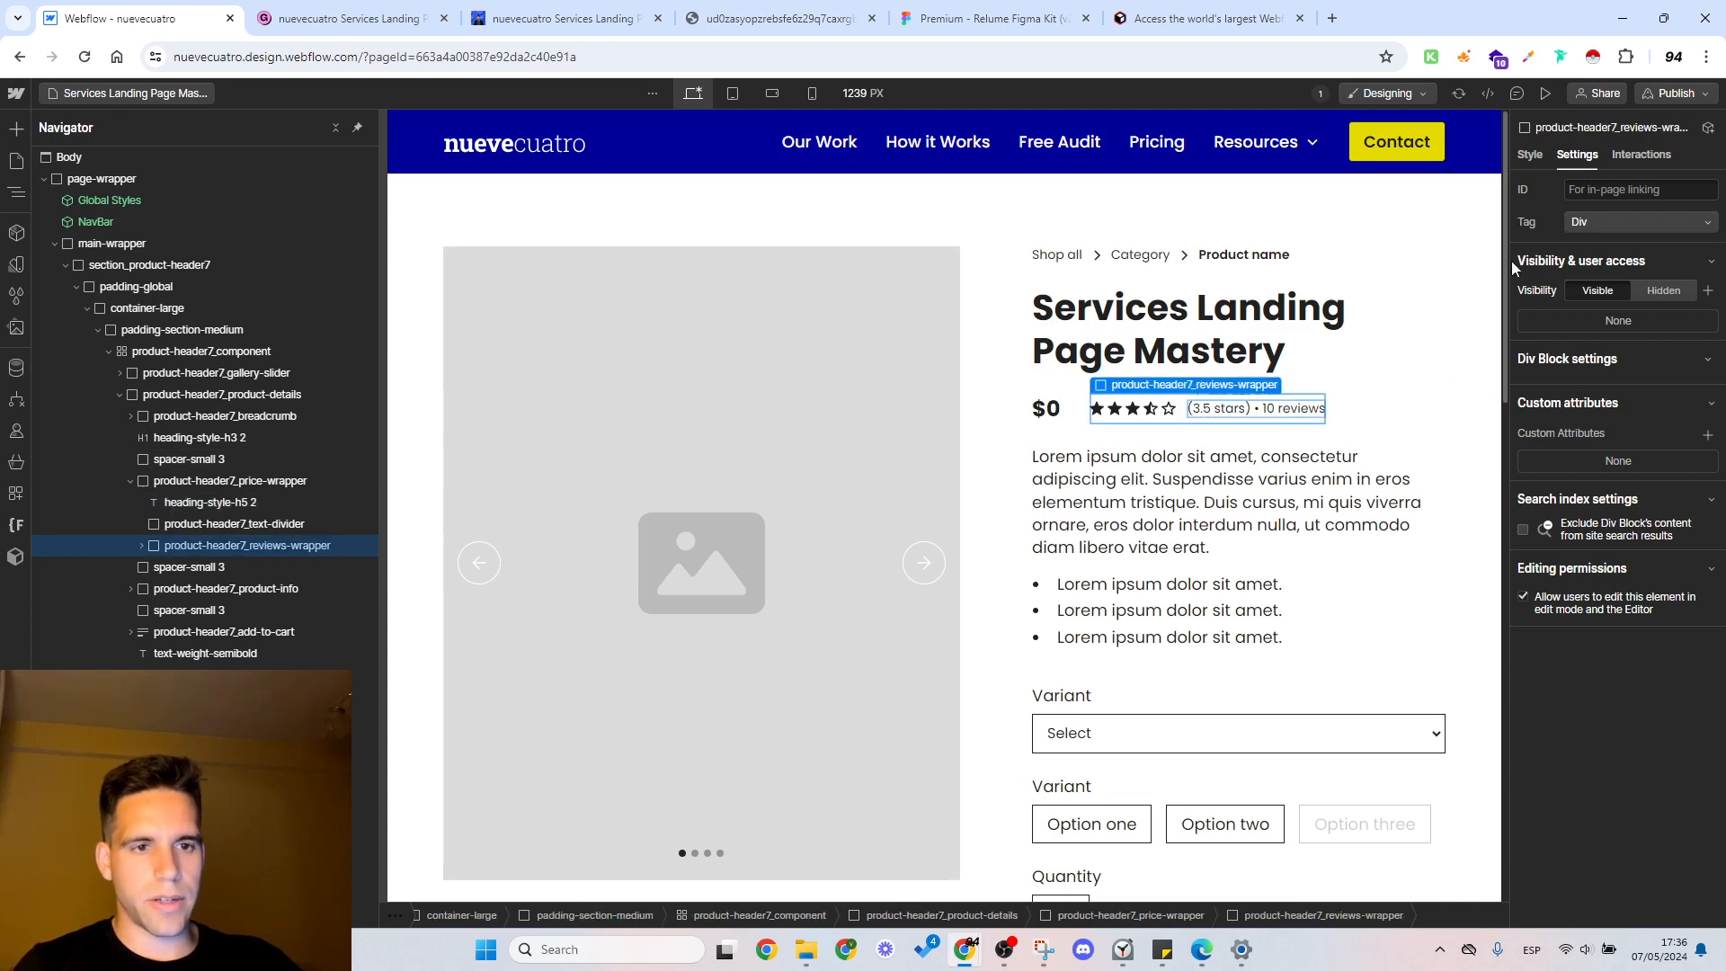
left_click(1532, 155)
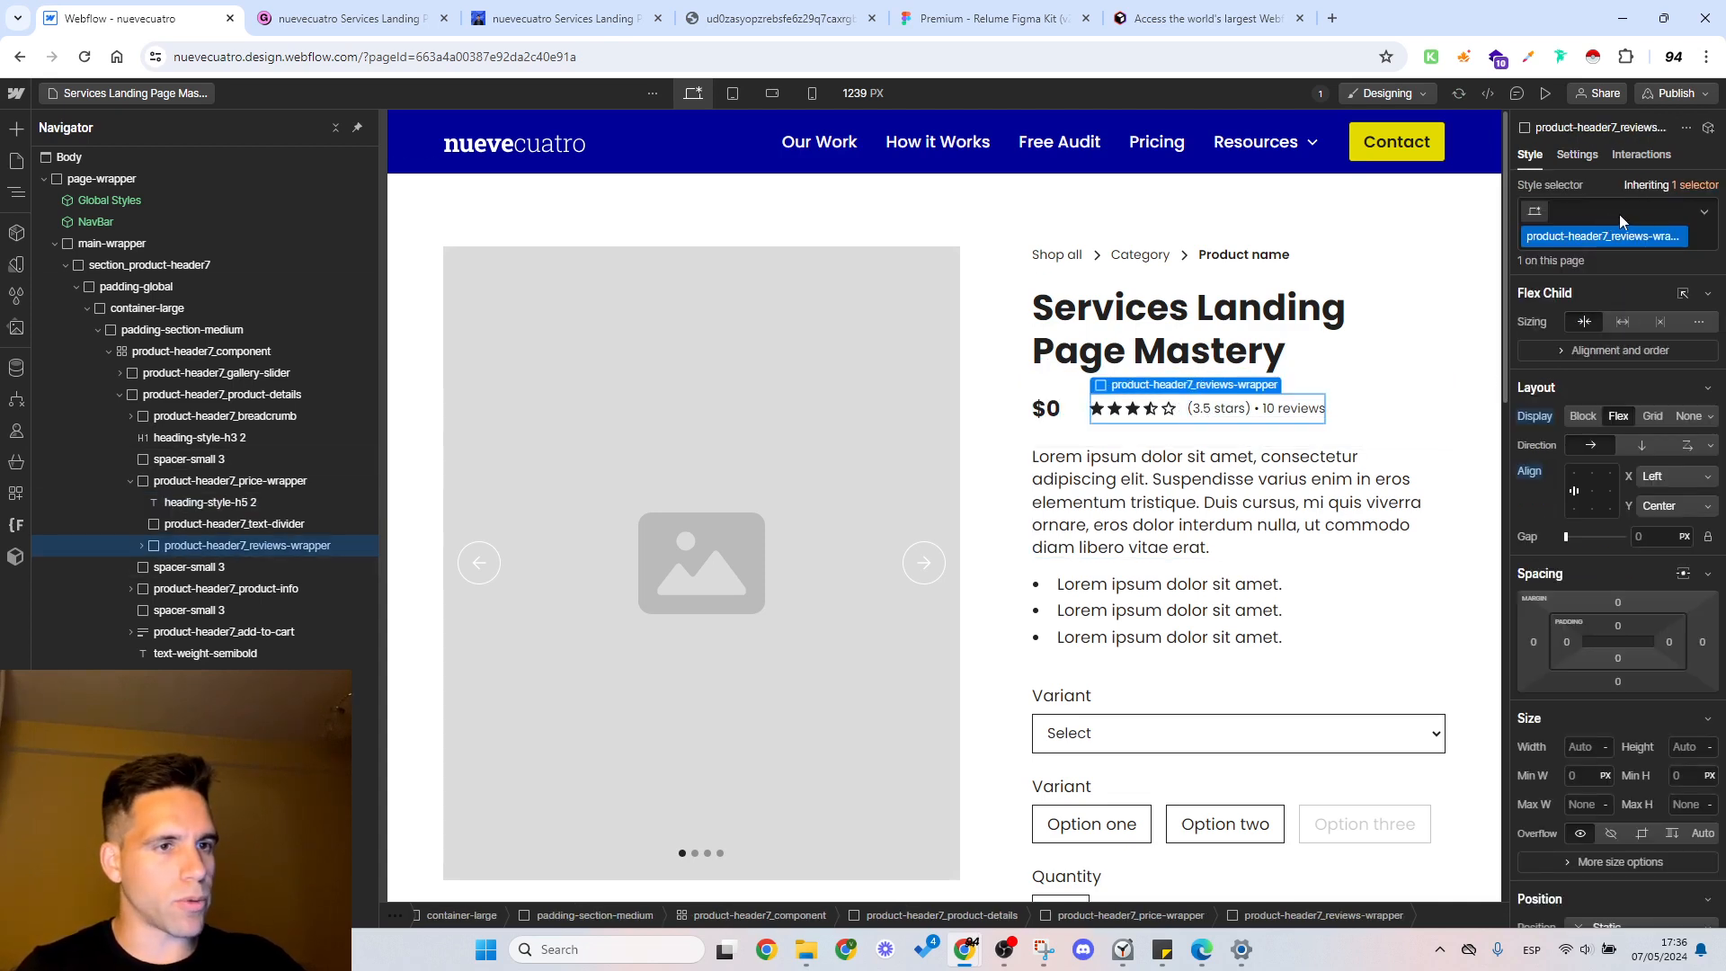
left_click(1620, 214)
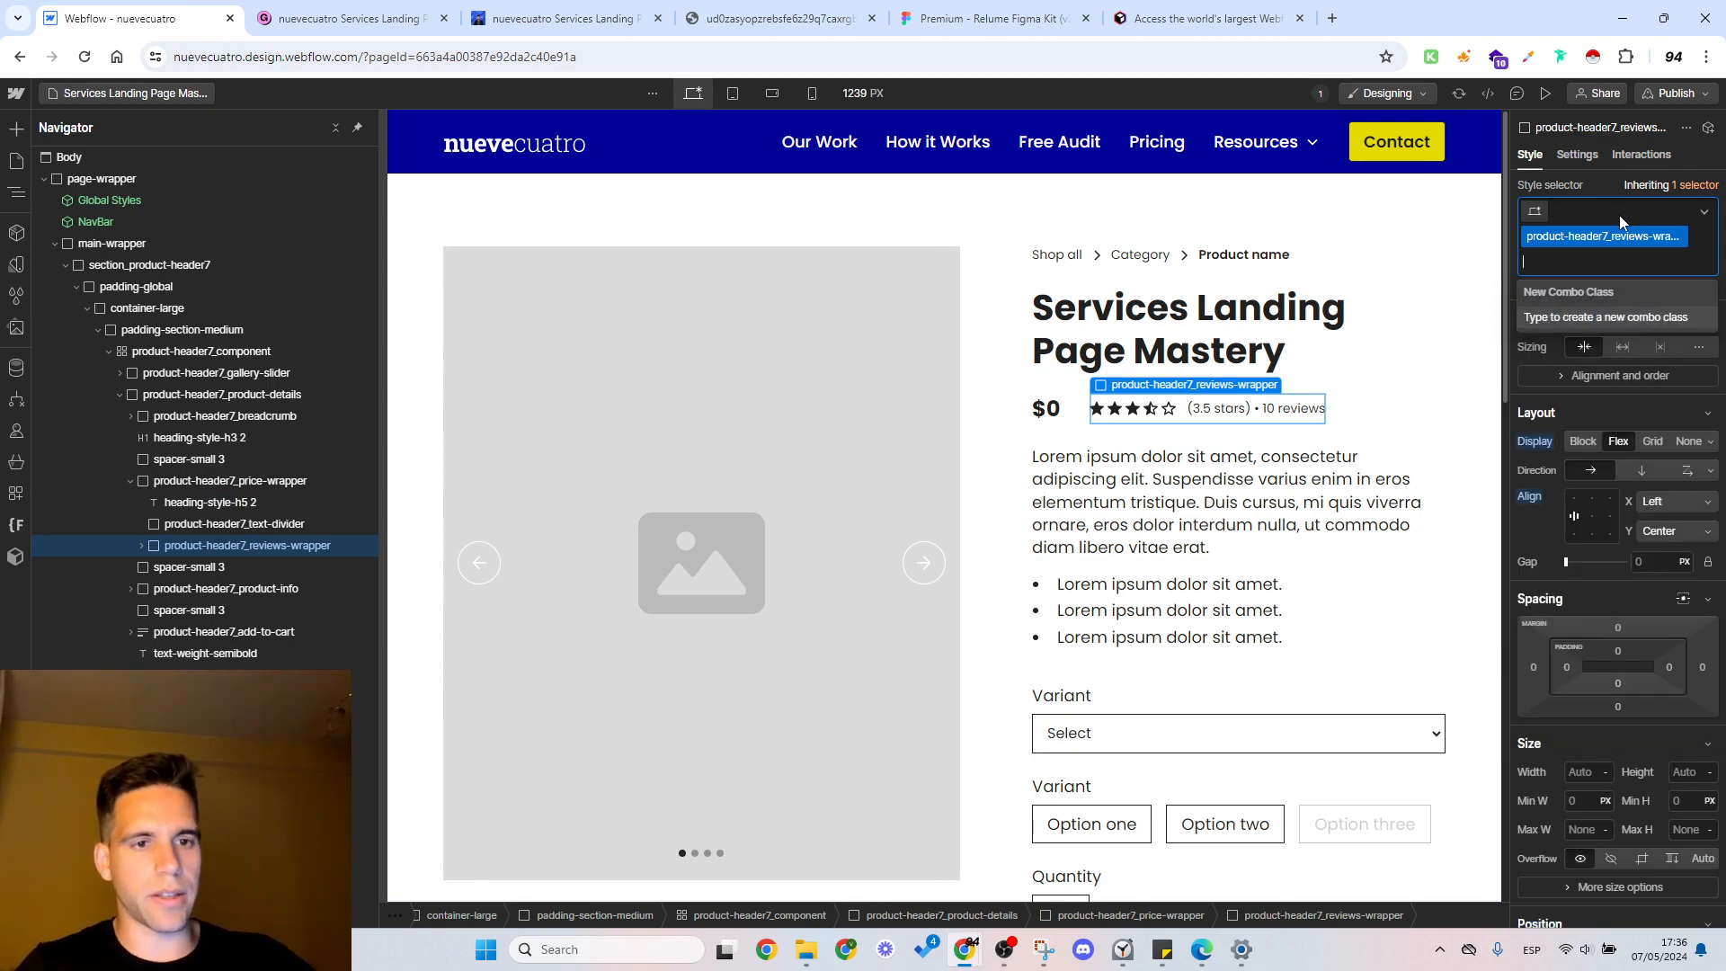
left_click(1161, 466)
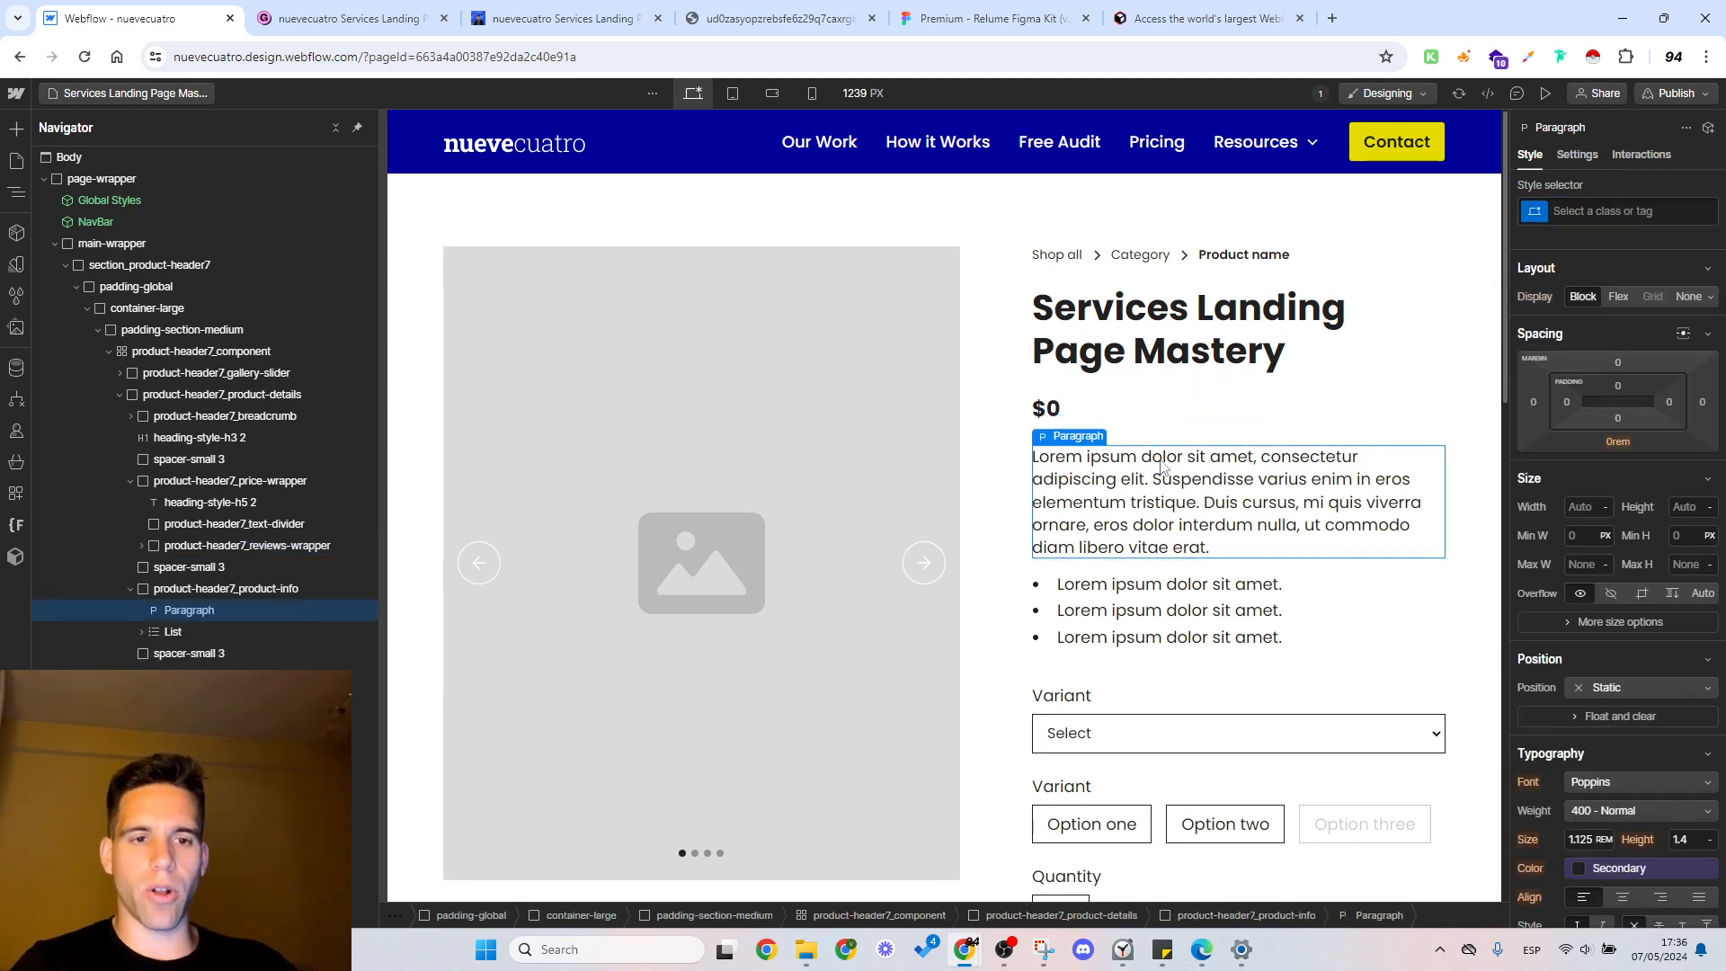
Step: Inspect the product gallery and form, then preview the page at the tablet, mobile landscape, mobile portrait and desktop breakpoints
scroll(1161, 466, "down", 4)
left_click(920, 408)
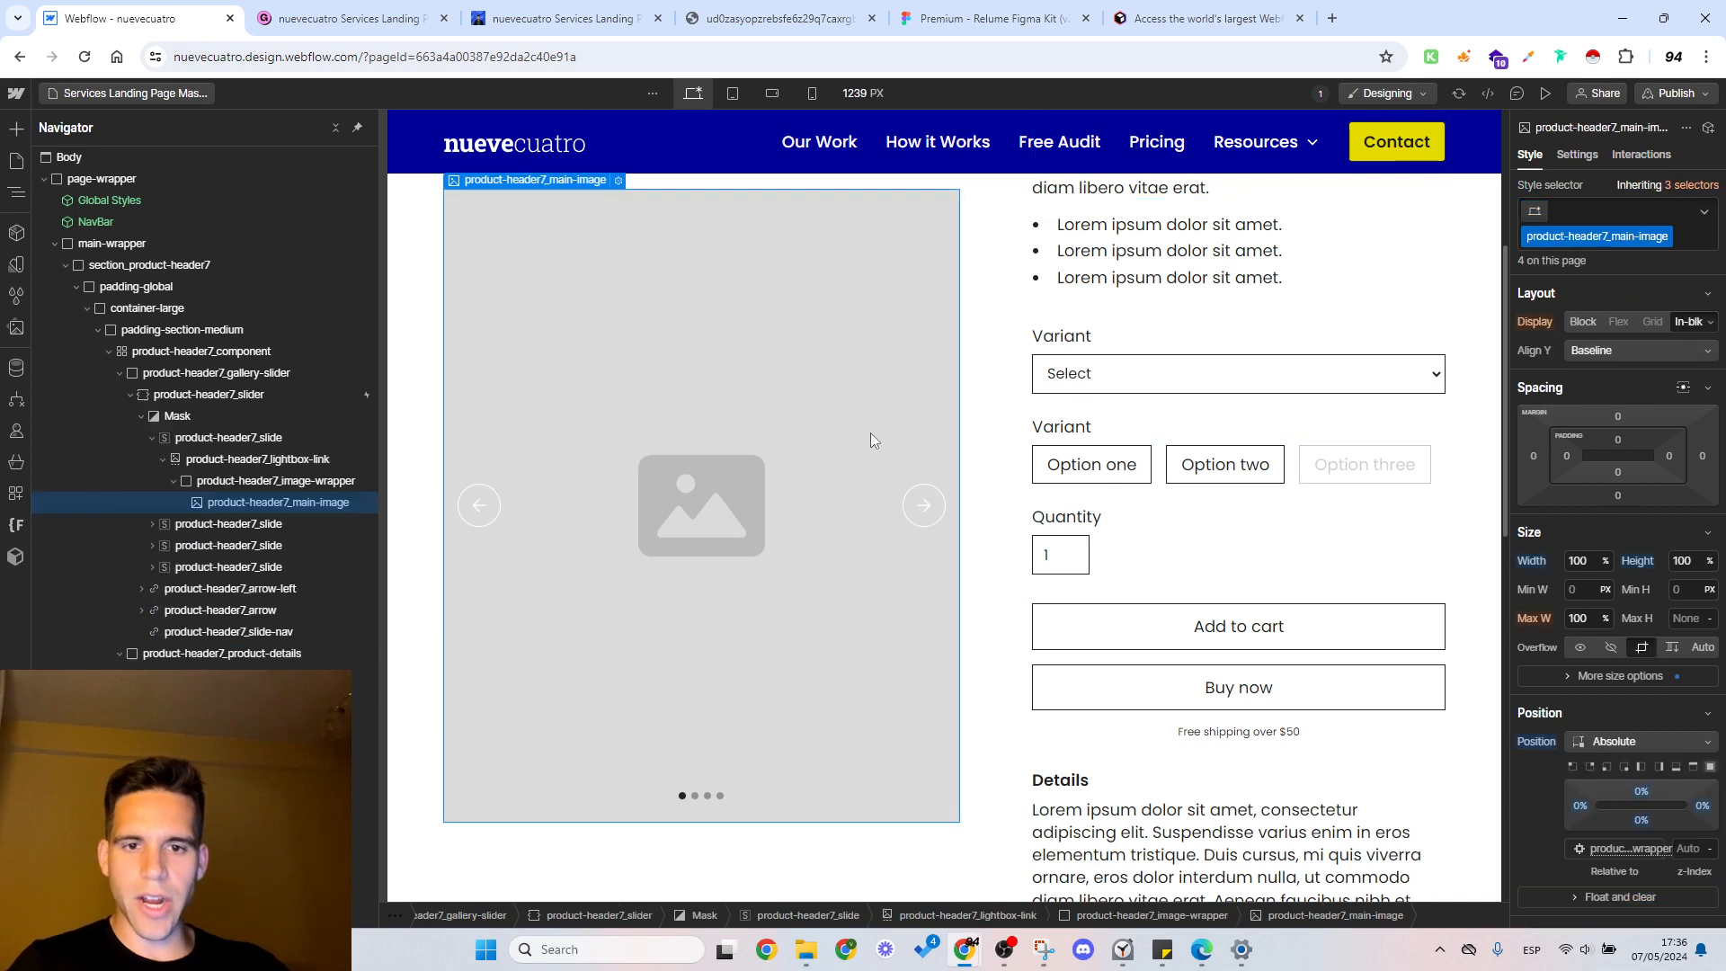
scroll(870, 434, "up", 4)
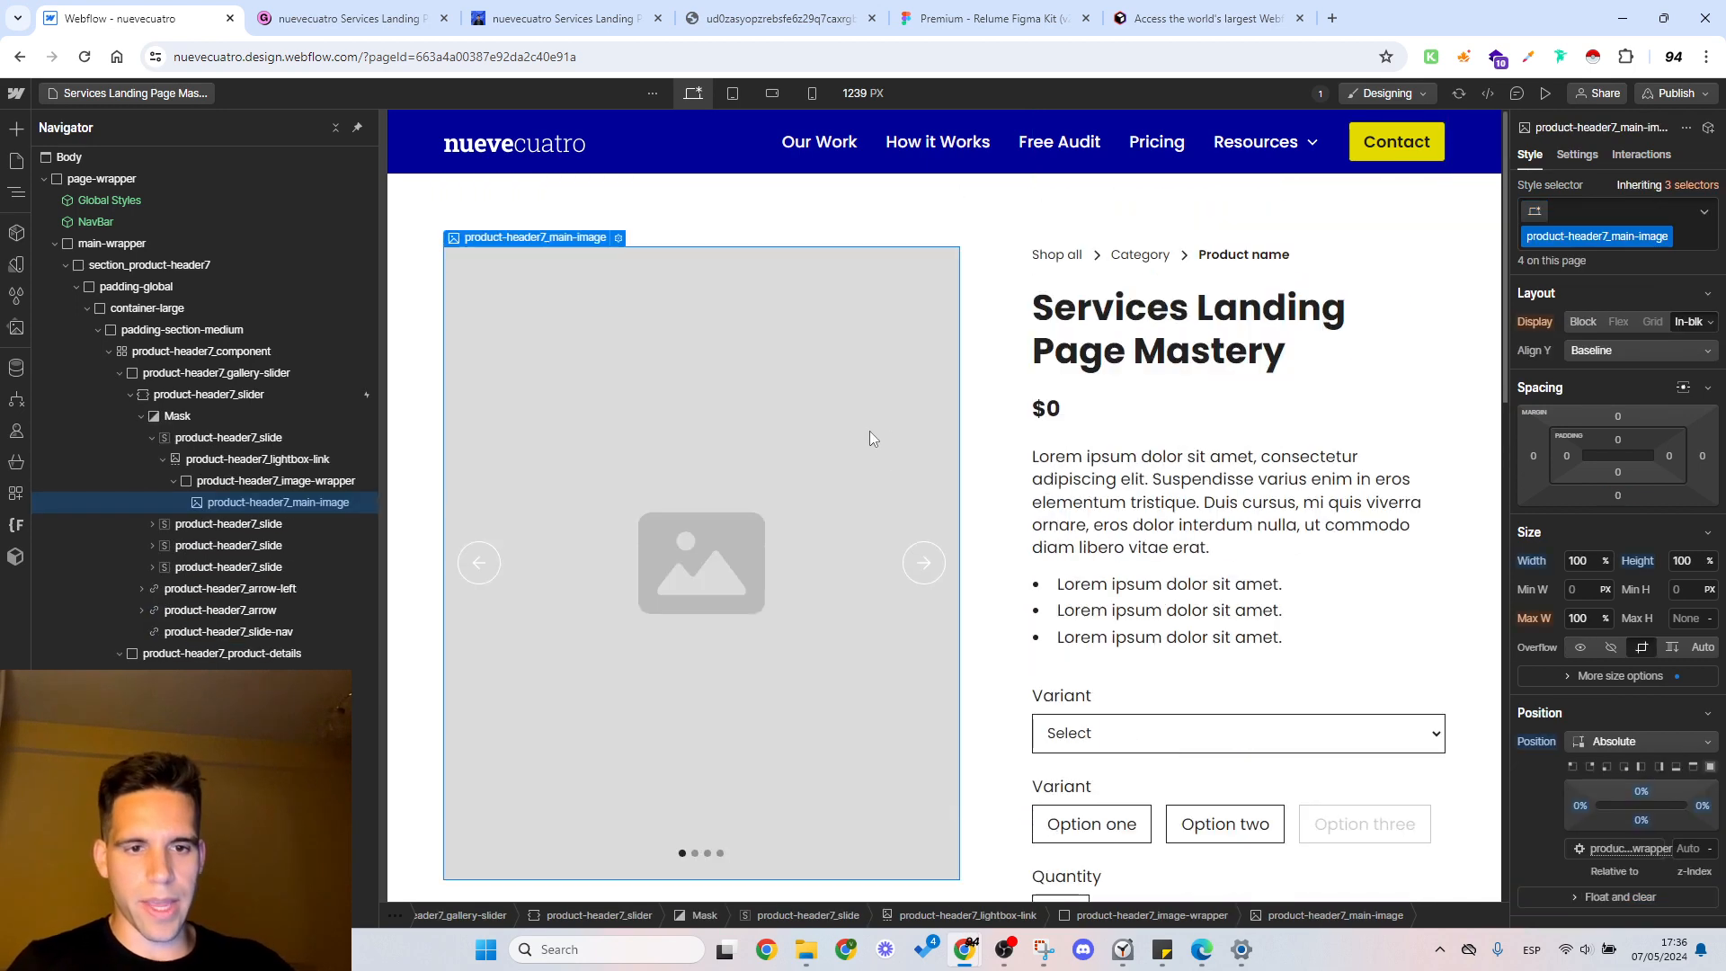
left_click(1542, 94)
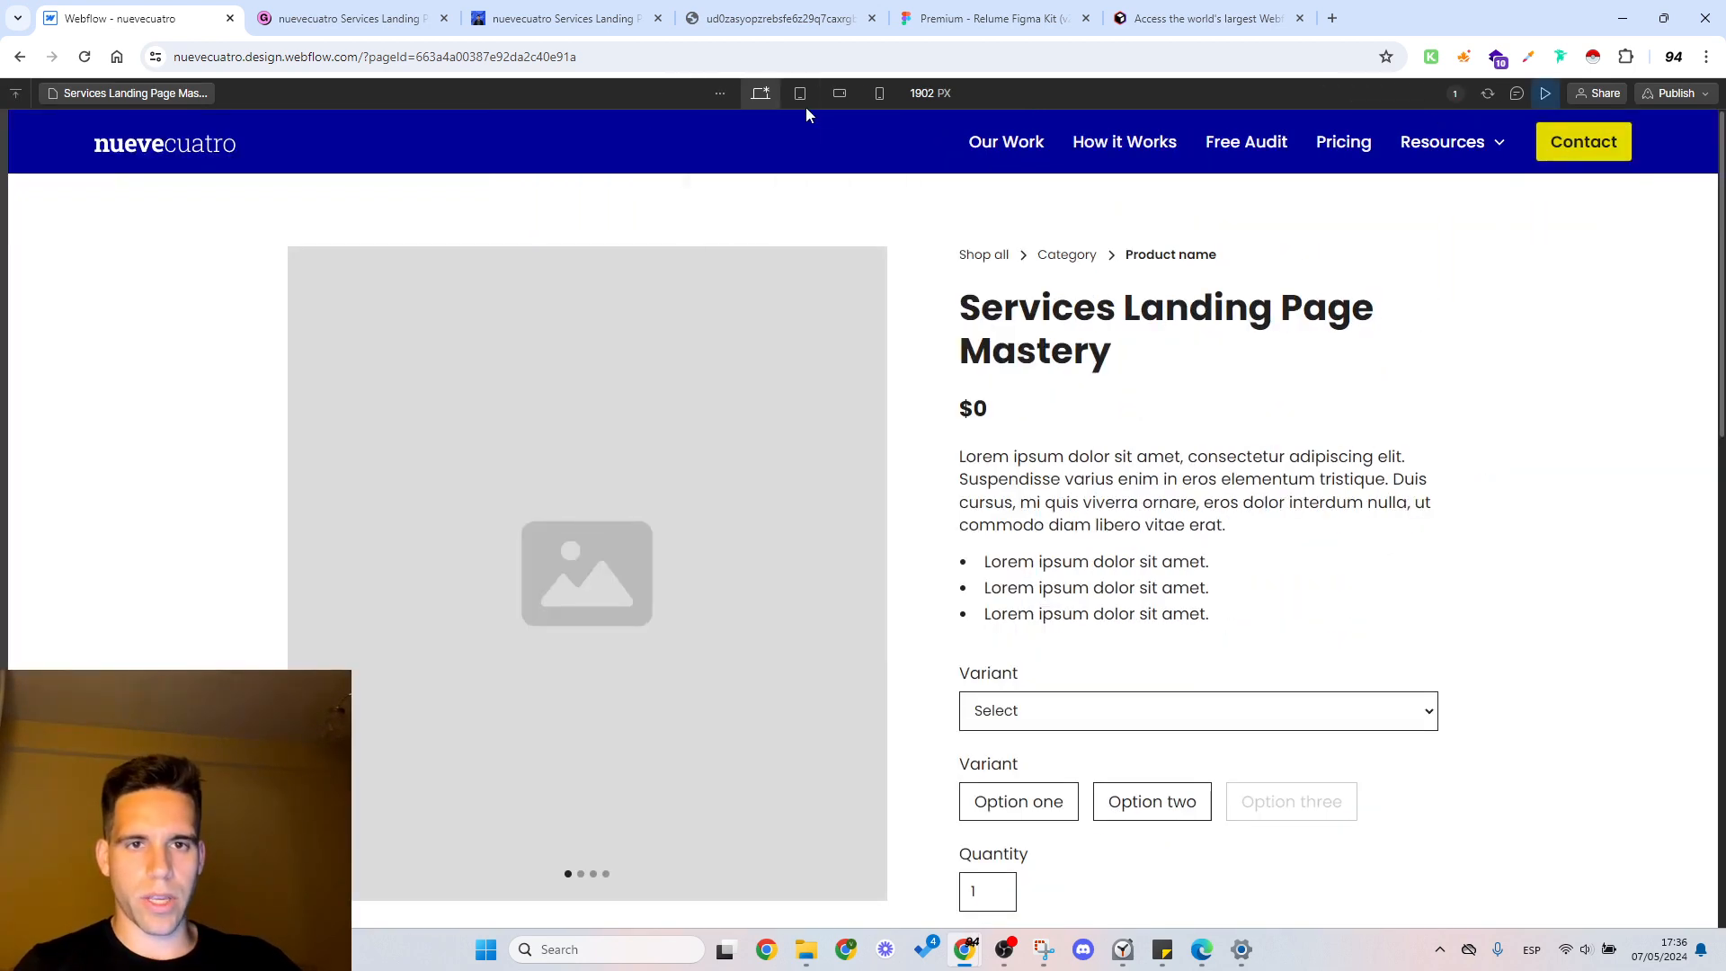
left_click(800, 95)
left_click(840, 94)
left_click(878, 95)
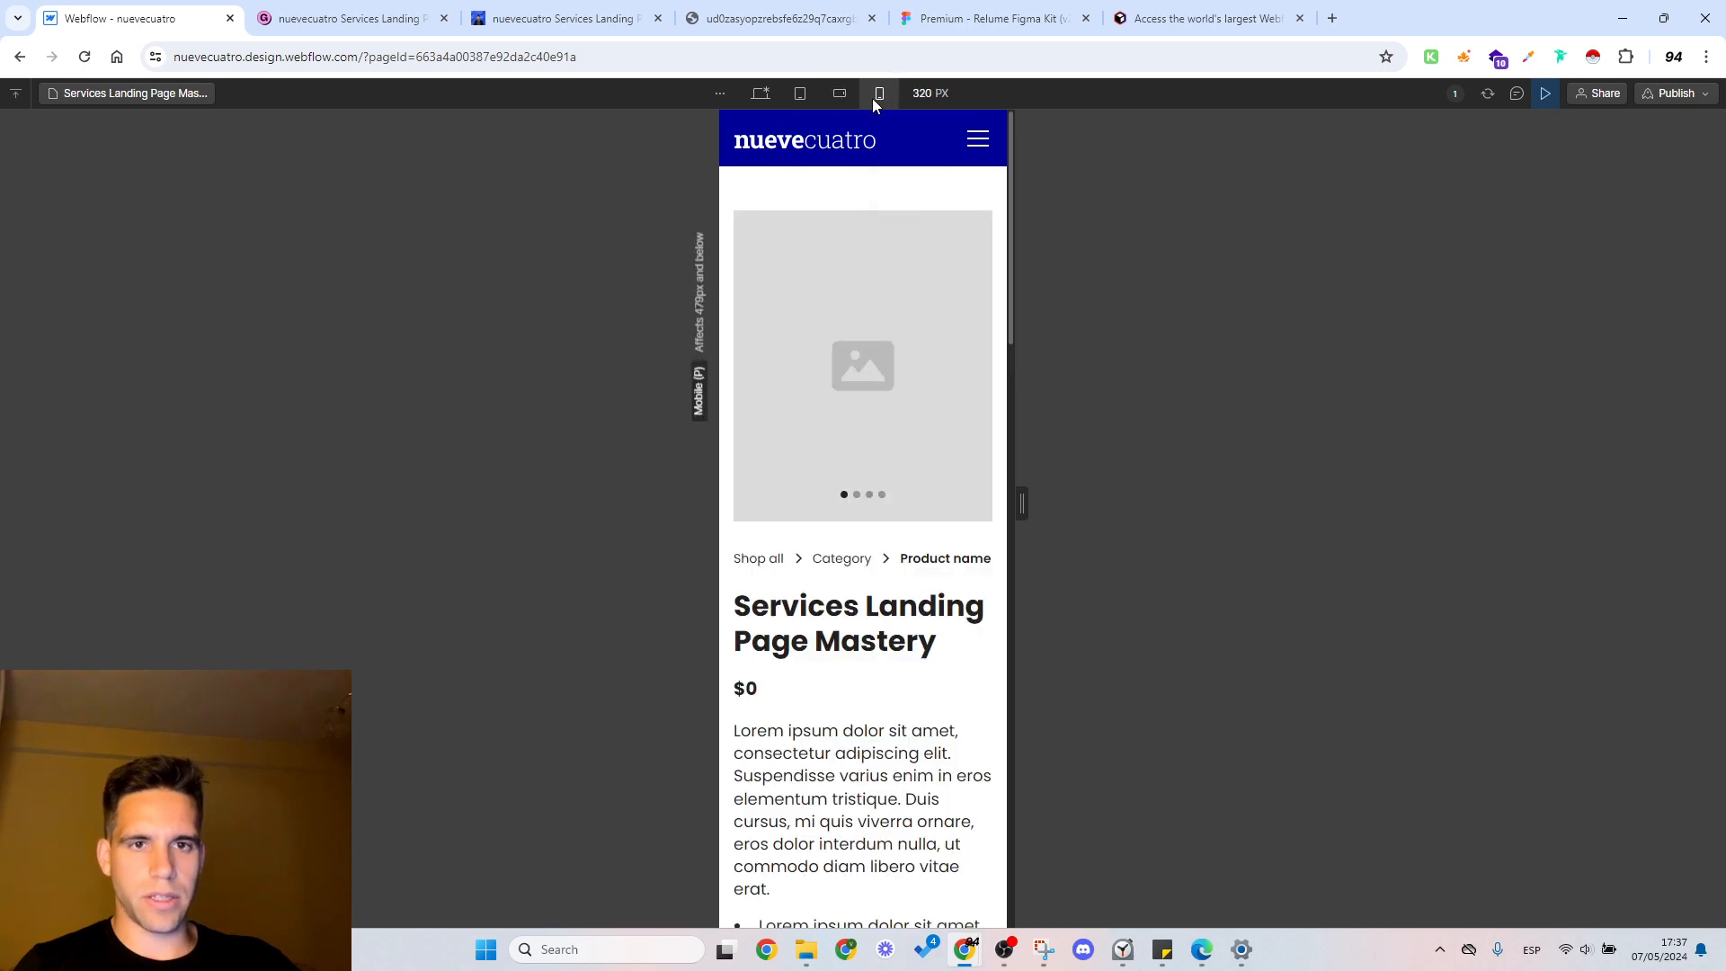
left_click(760, 94)
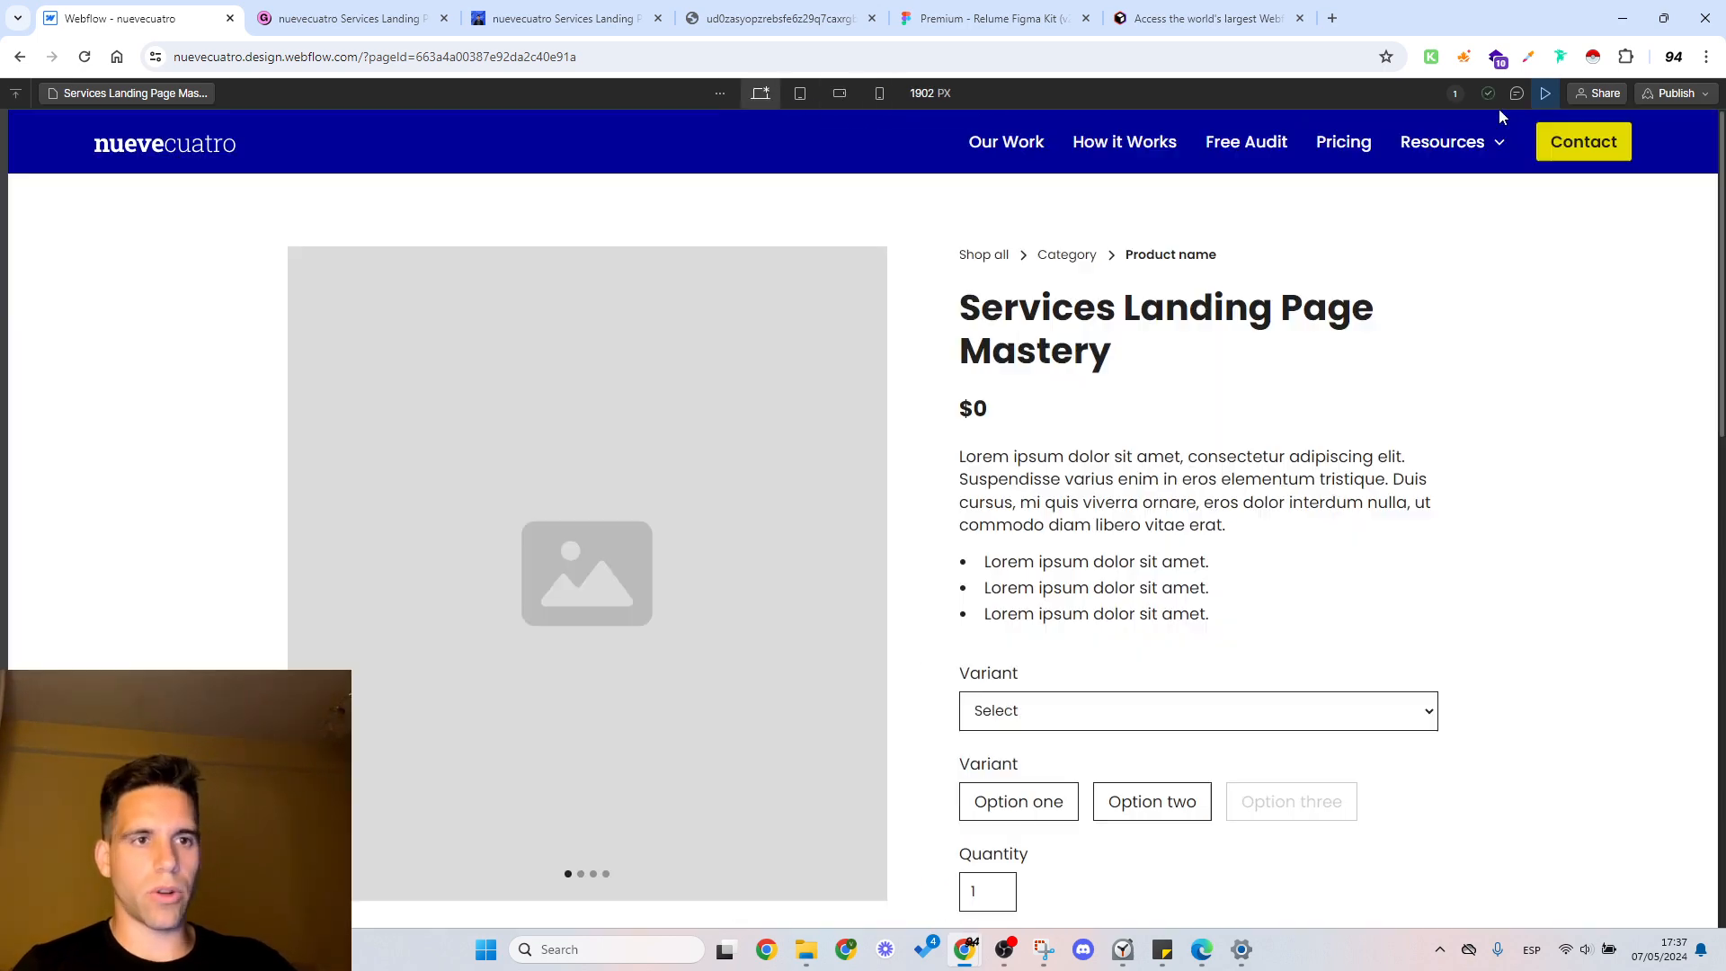
Step: Exit the preview and check the Relume Figma kit's Product Headers page for the Product Header 9 layout
left_click(1545, 94)
scroll(1175, 462, "down", 5)
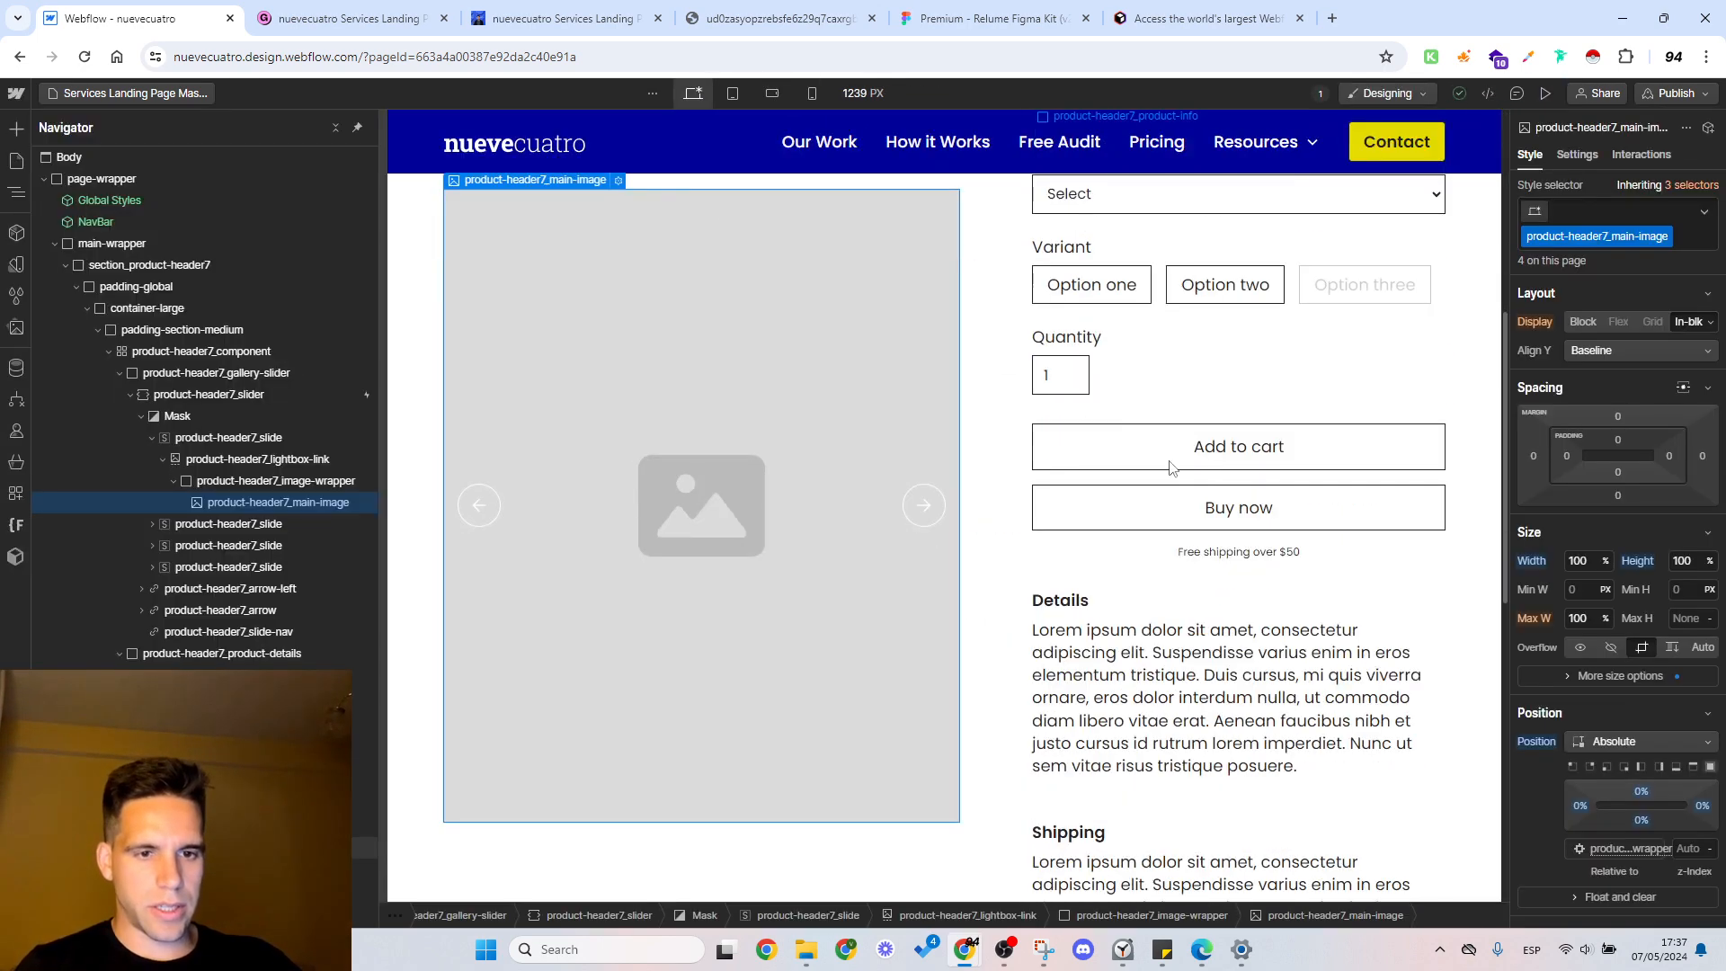
left_click(953, 18)
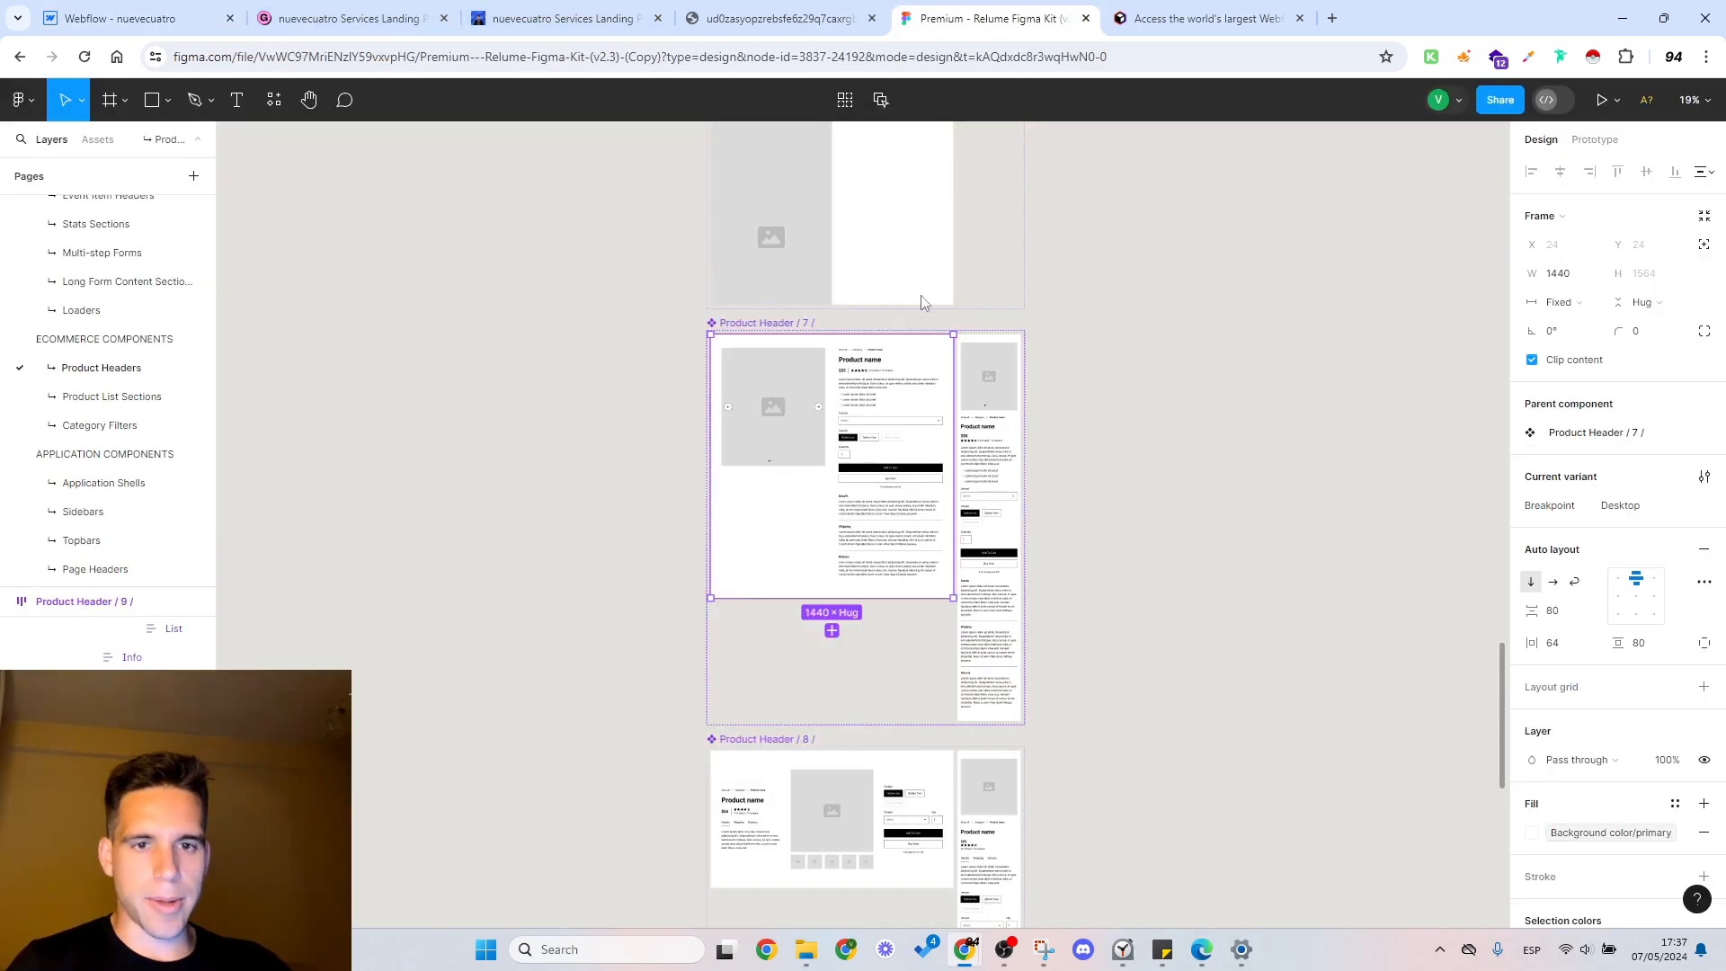
scroll(818, 467, "down", 7)
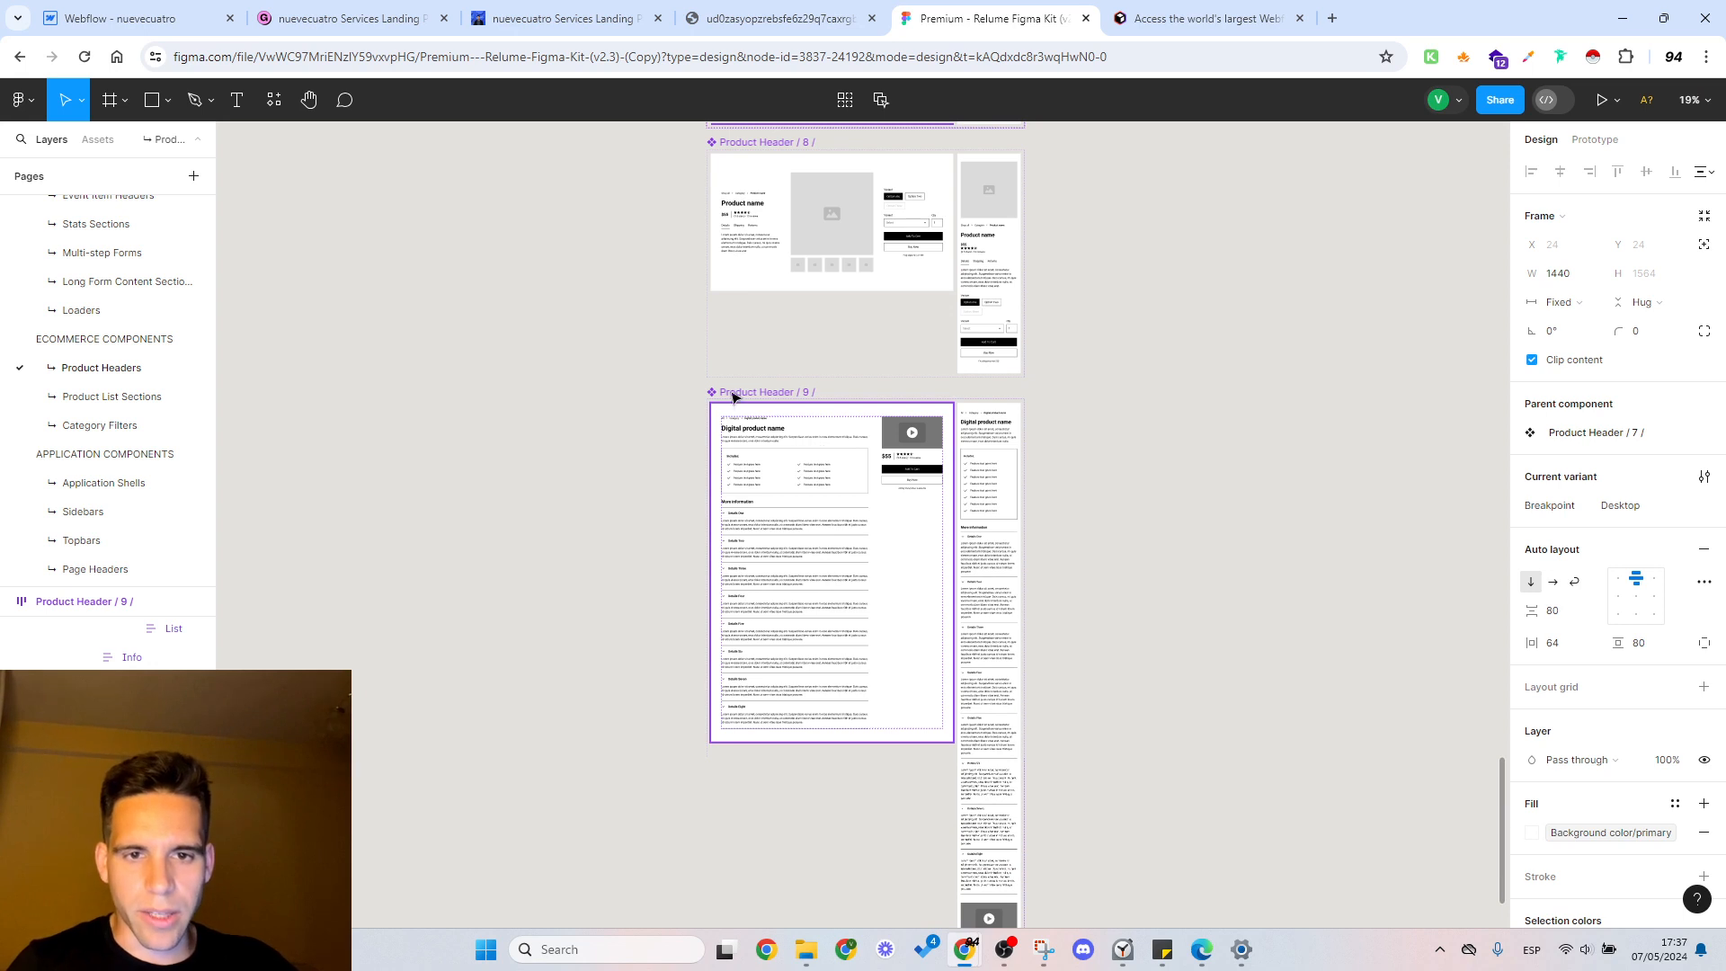
Step: Back in Webflow, copy Product Header 9 from the Relume library and paste it into the main wrapper after section_product-header7
left_click(137, 9)
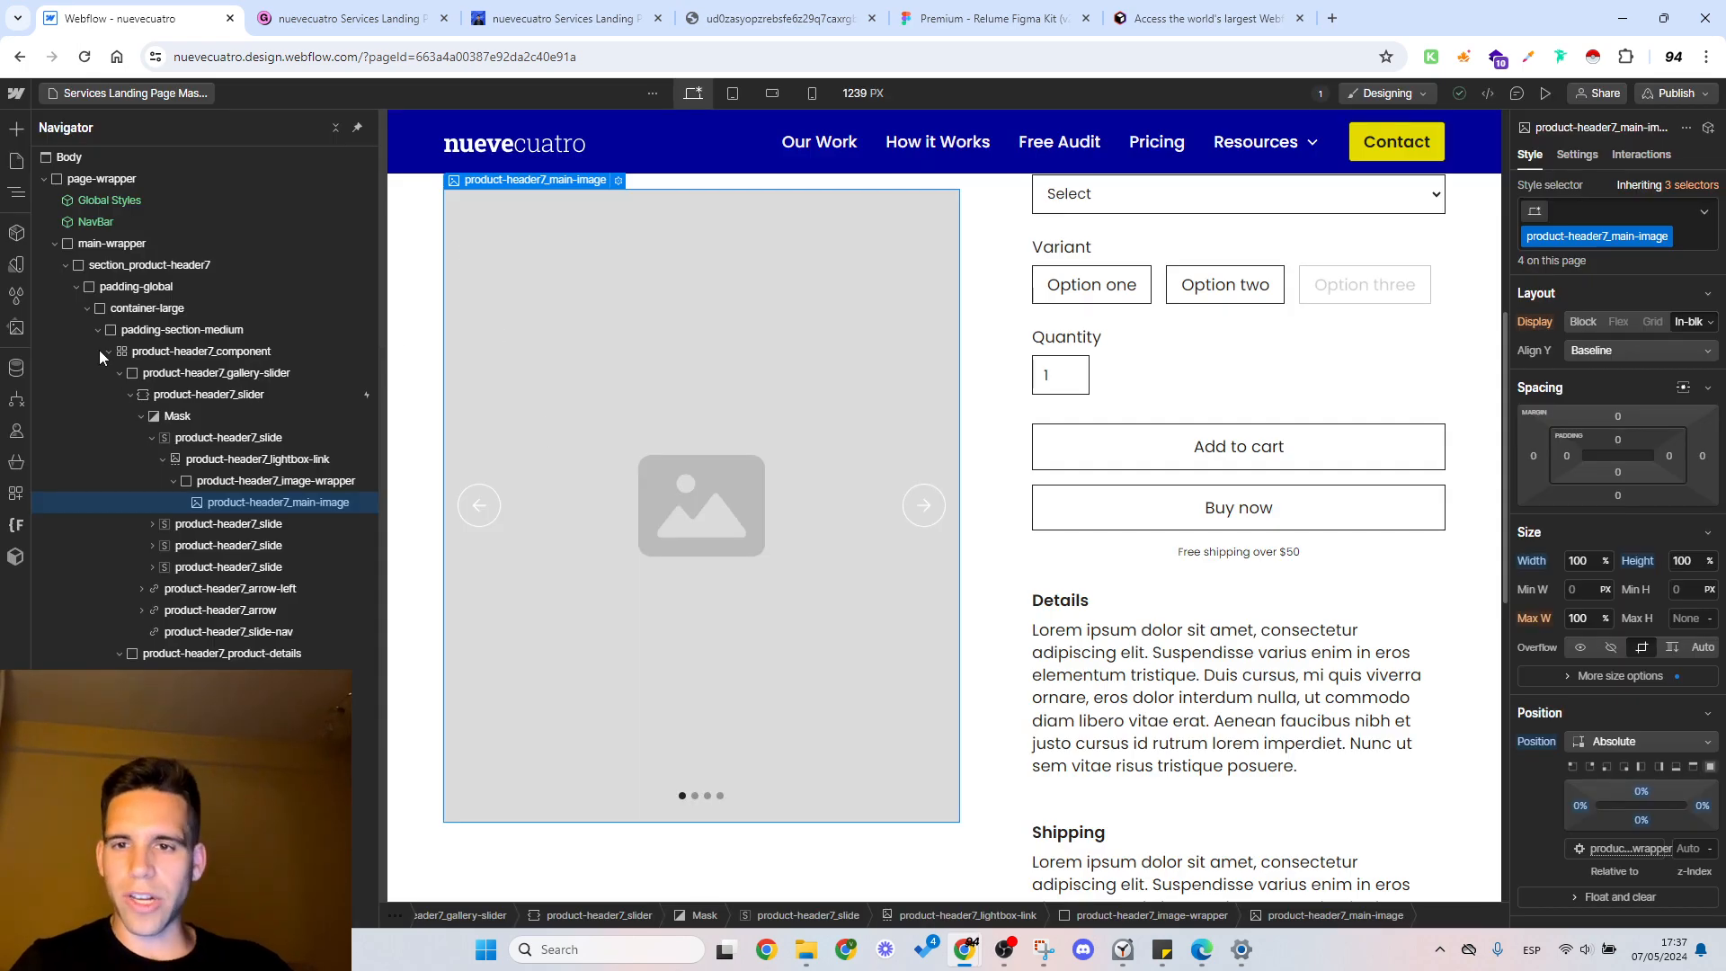
left_click(67, 265)
left_click(91, 245)
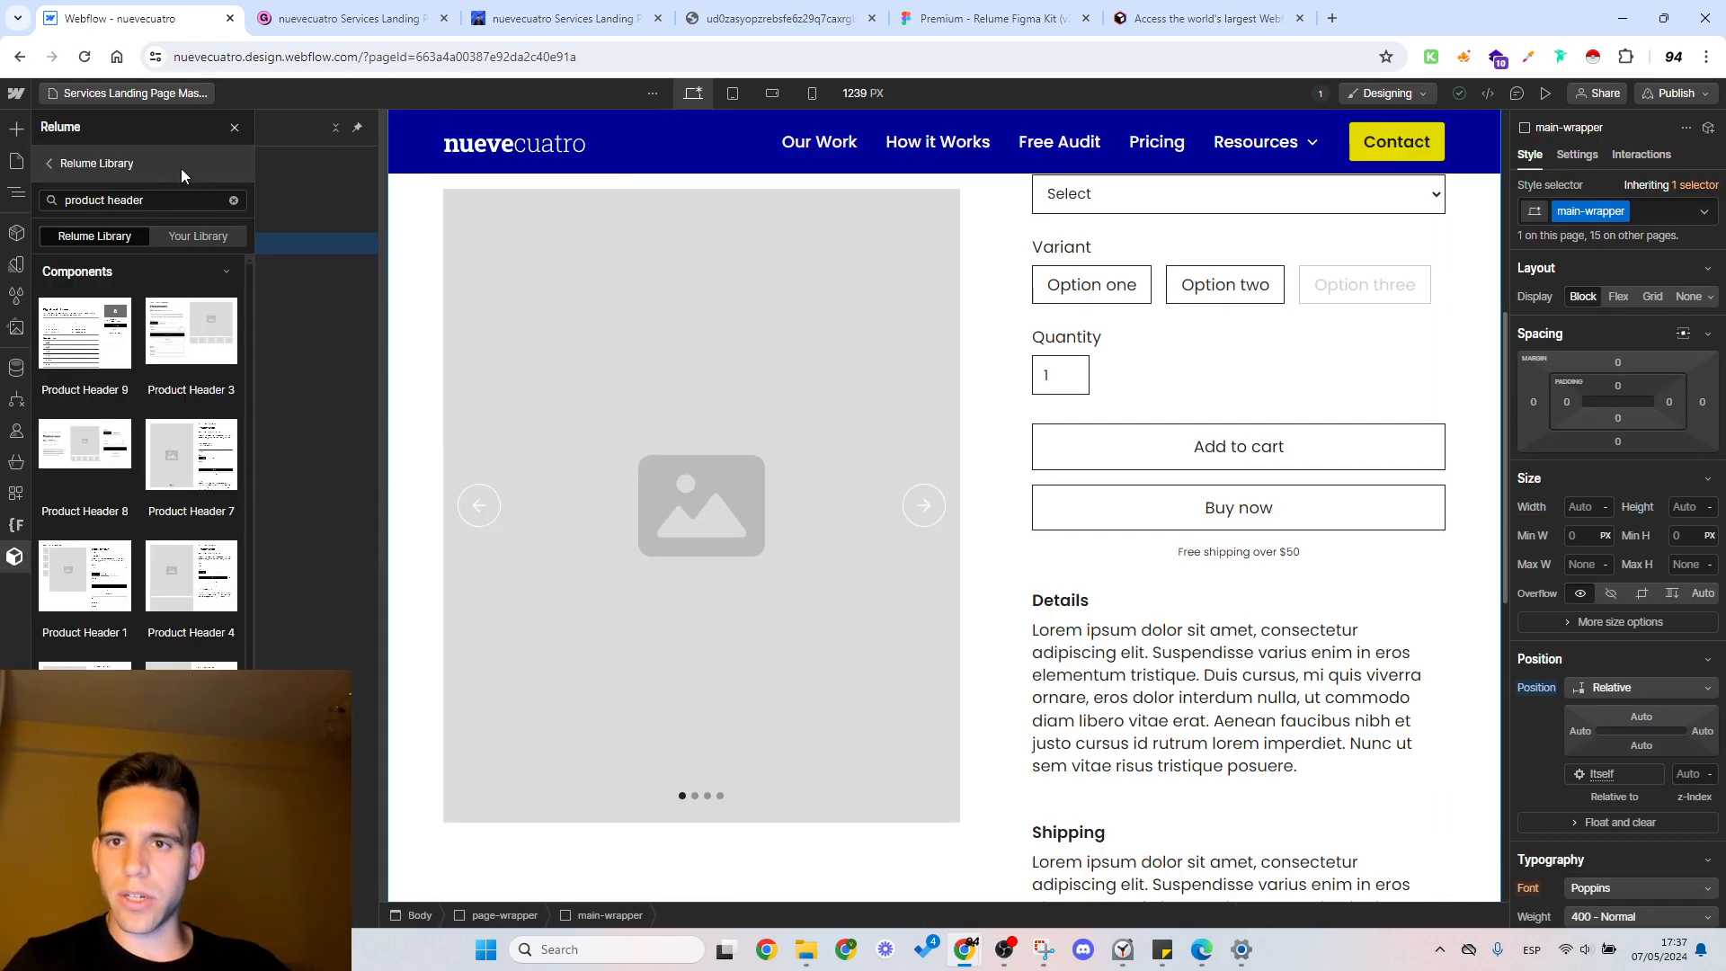
left_click(178, 201)
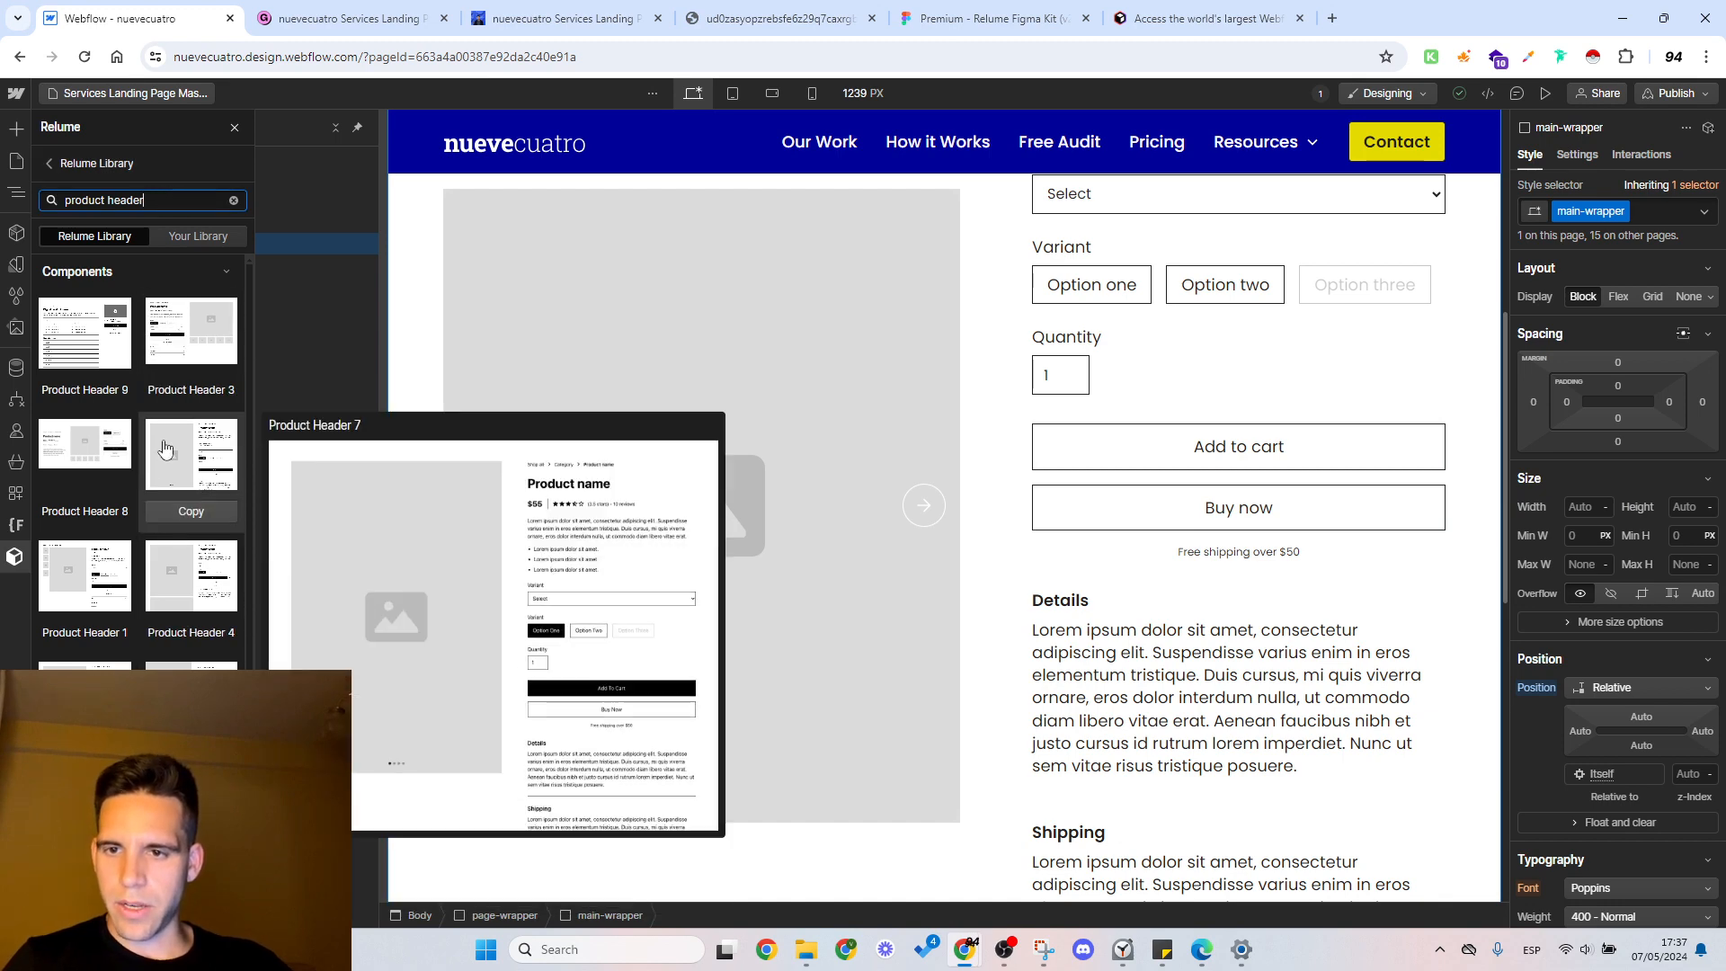
left_click(114, 400)
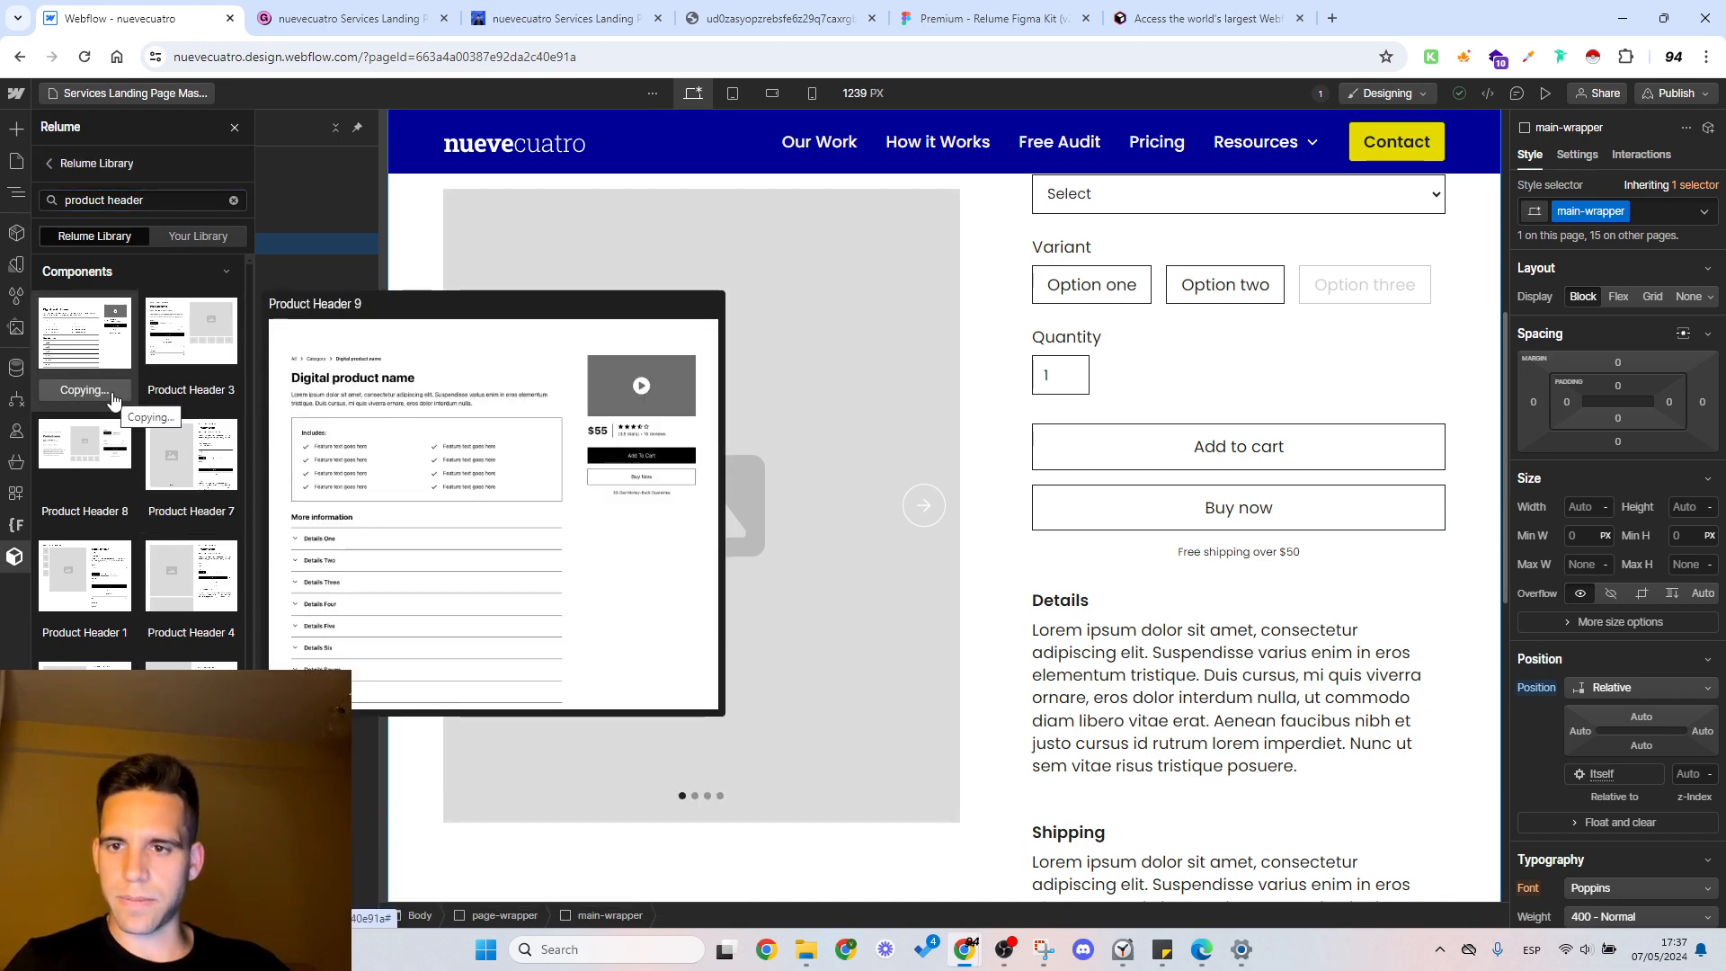
left_click(235, 126)
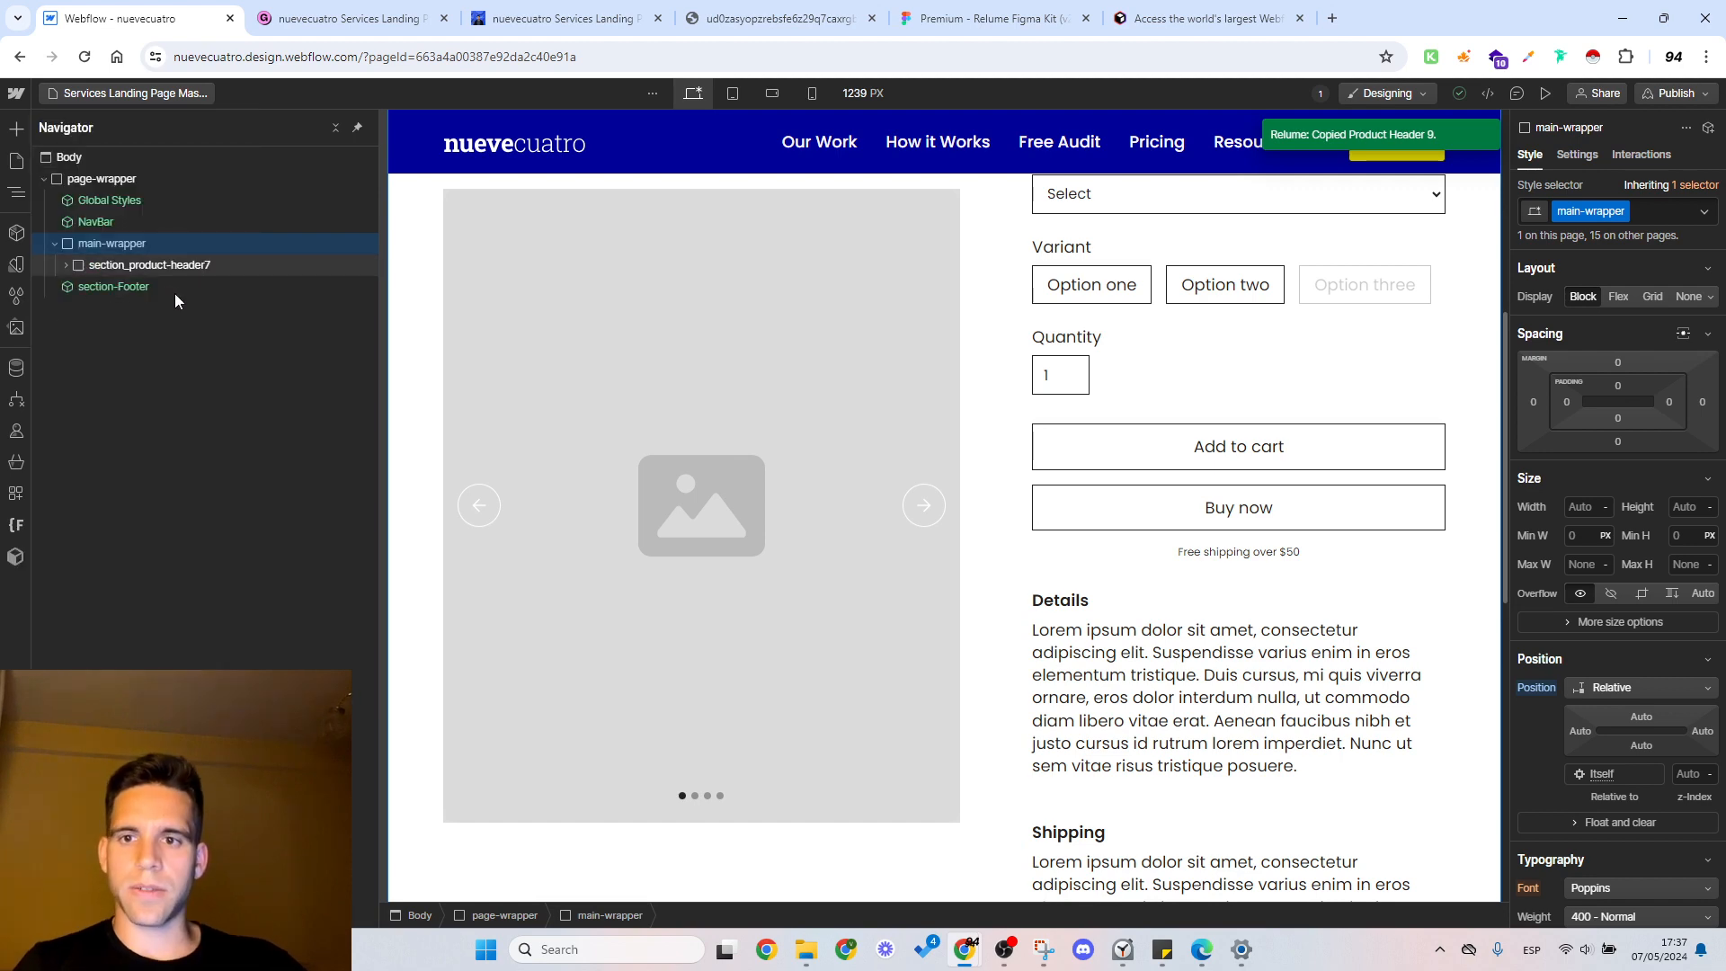
key("ctrl+v")
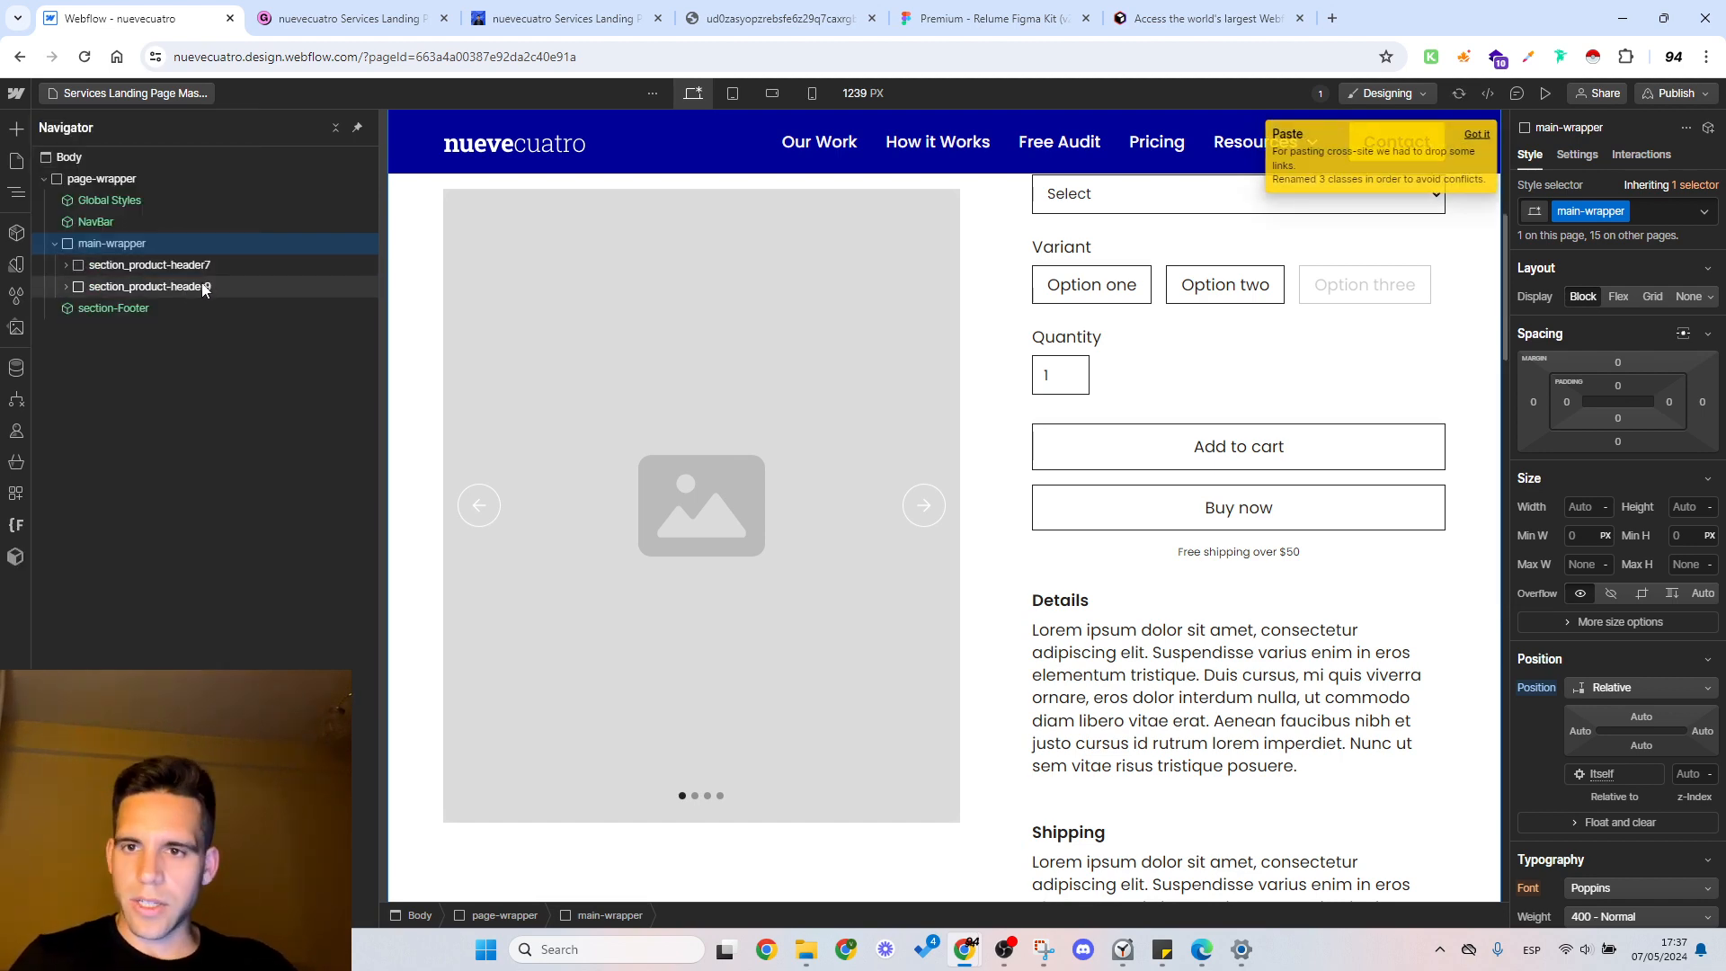
Step: Copy the "Includes:" list wrapper from Product Header 9 and paste it at the spacer under the price in Product Header 7
left_click(191, 288)
scroll(1004, 462, "down", 1)
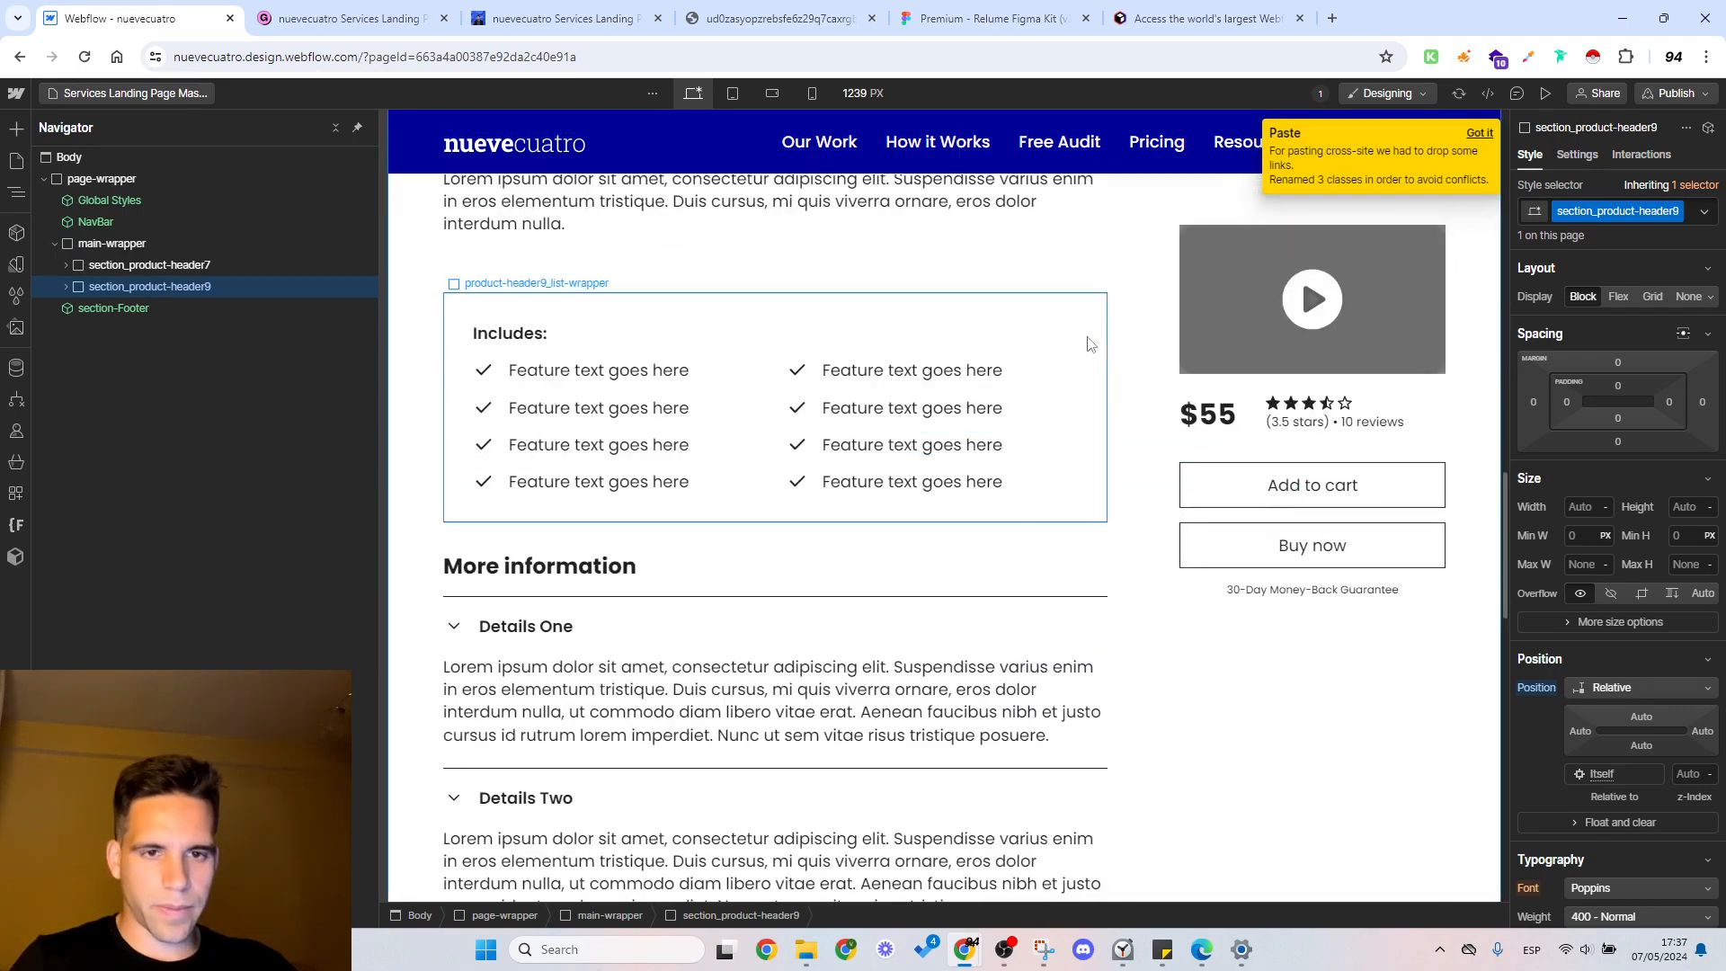
left_click(1031, 347)
scroll(646, 446, "up", 1)
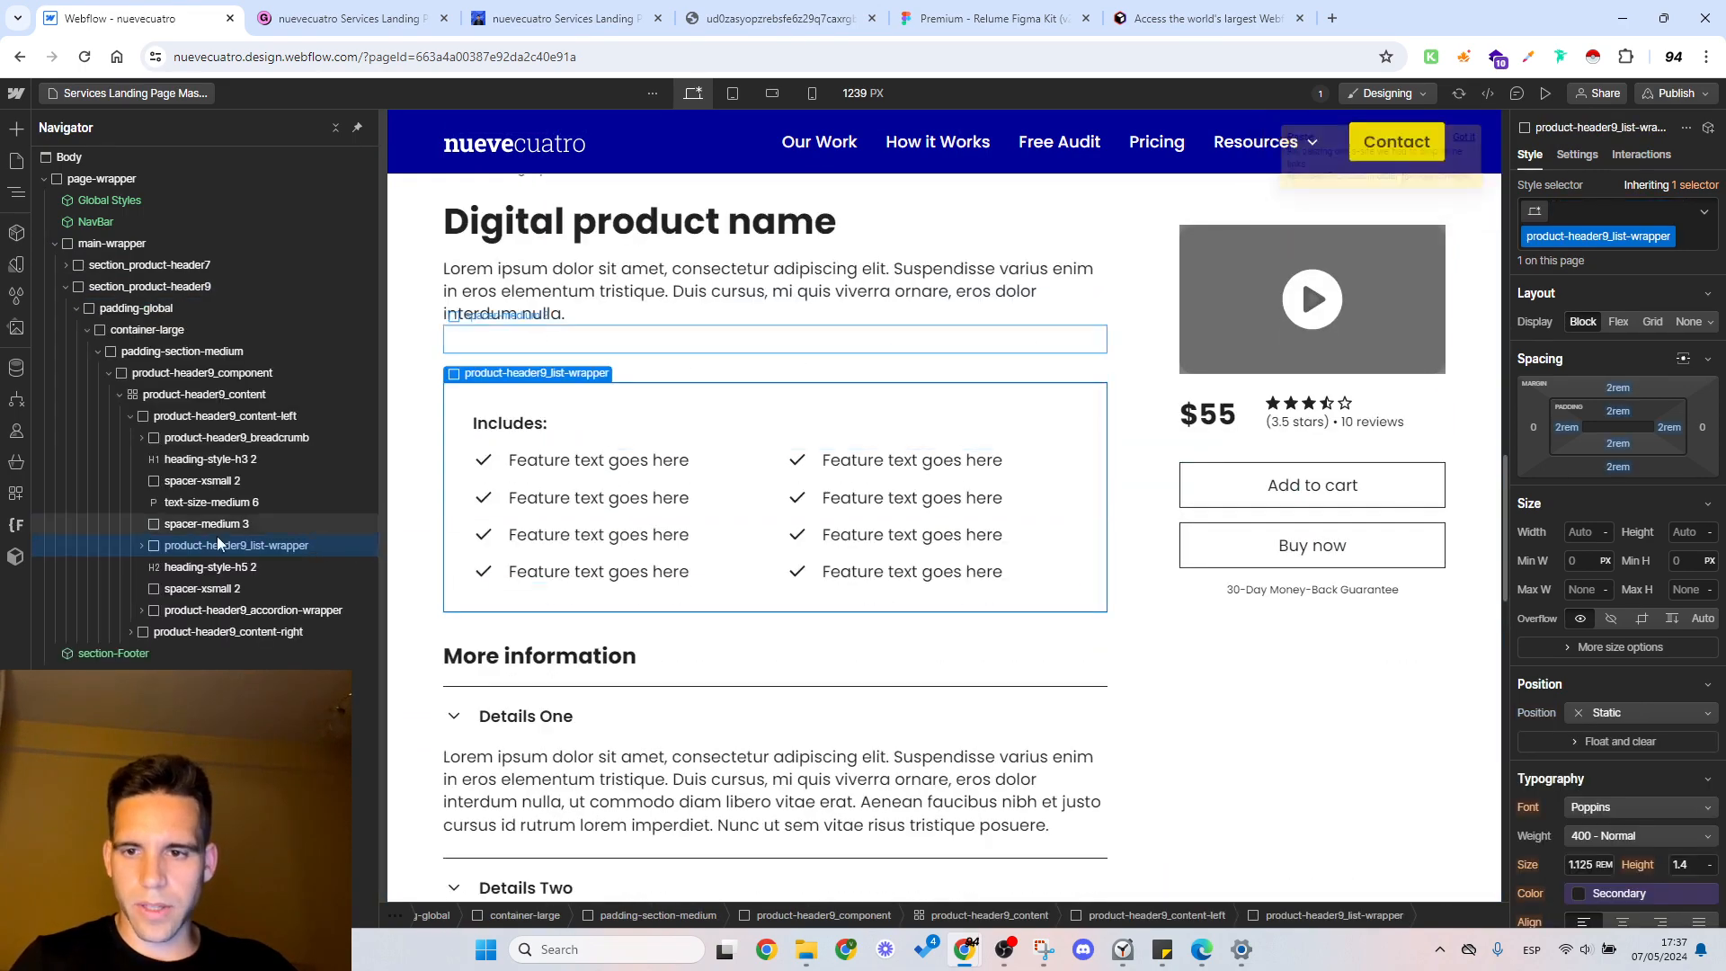
scroll(1017, 455, "up", 12)
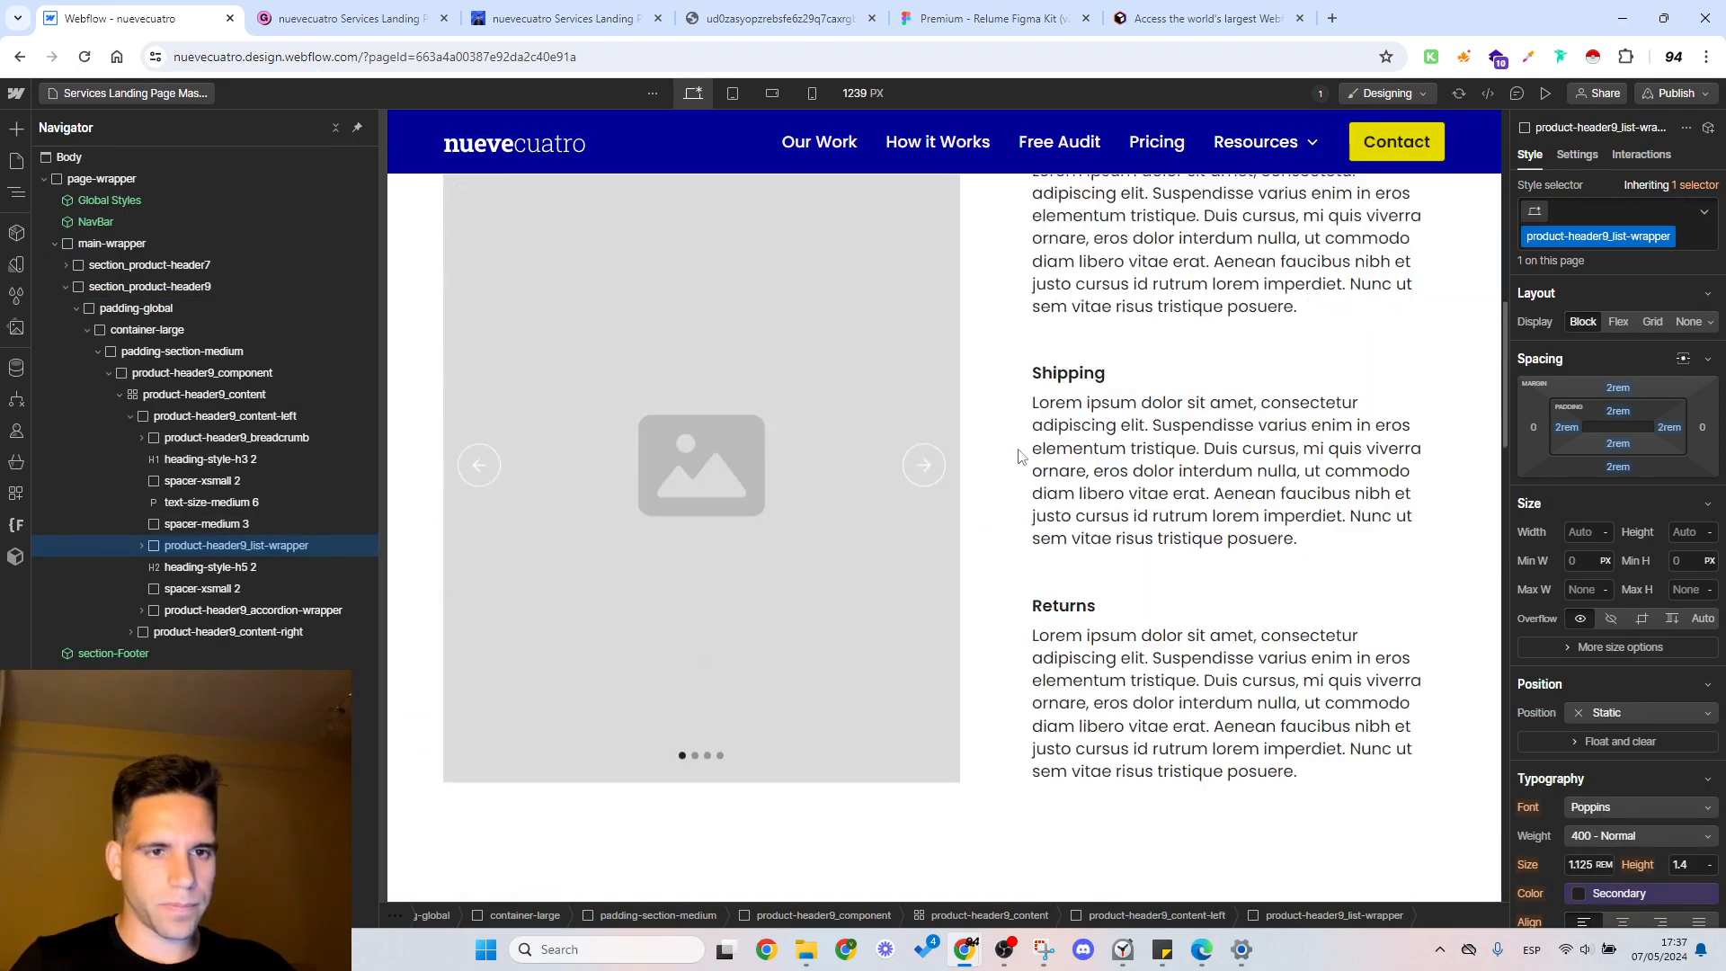
scroll(1082, 470, "up", 7)
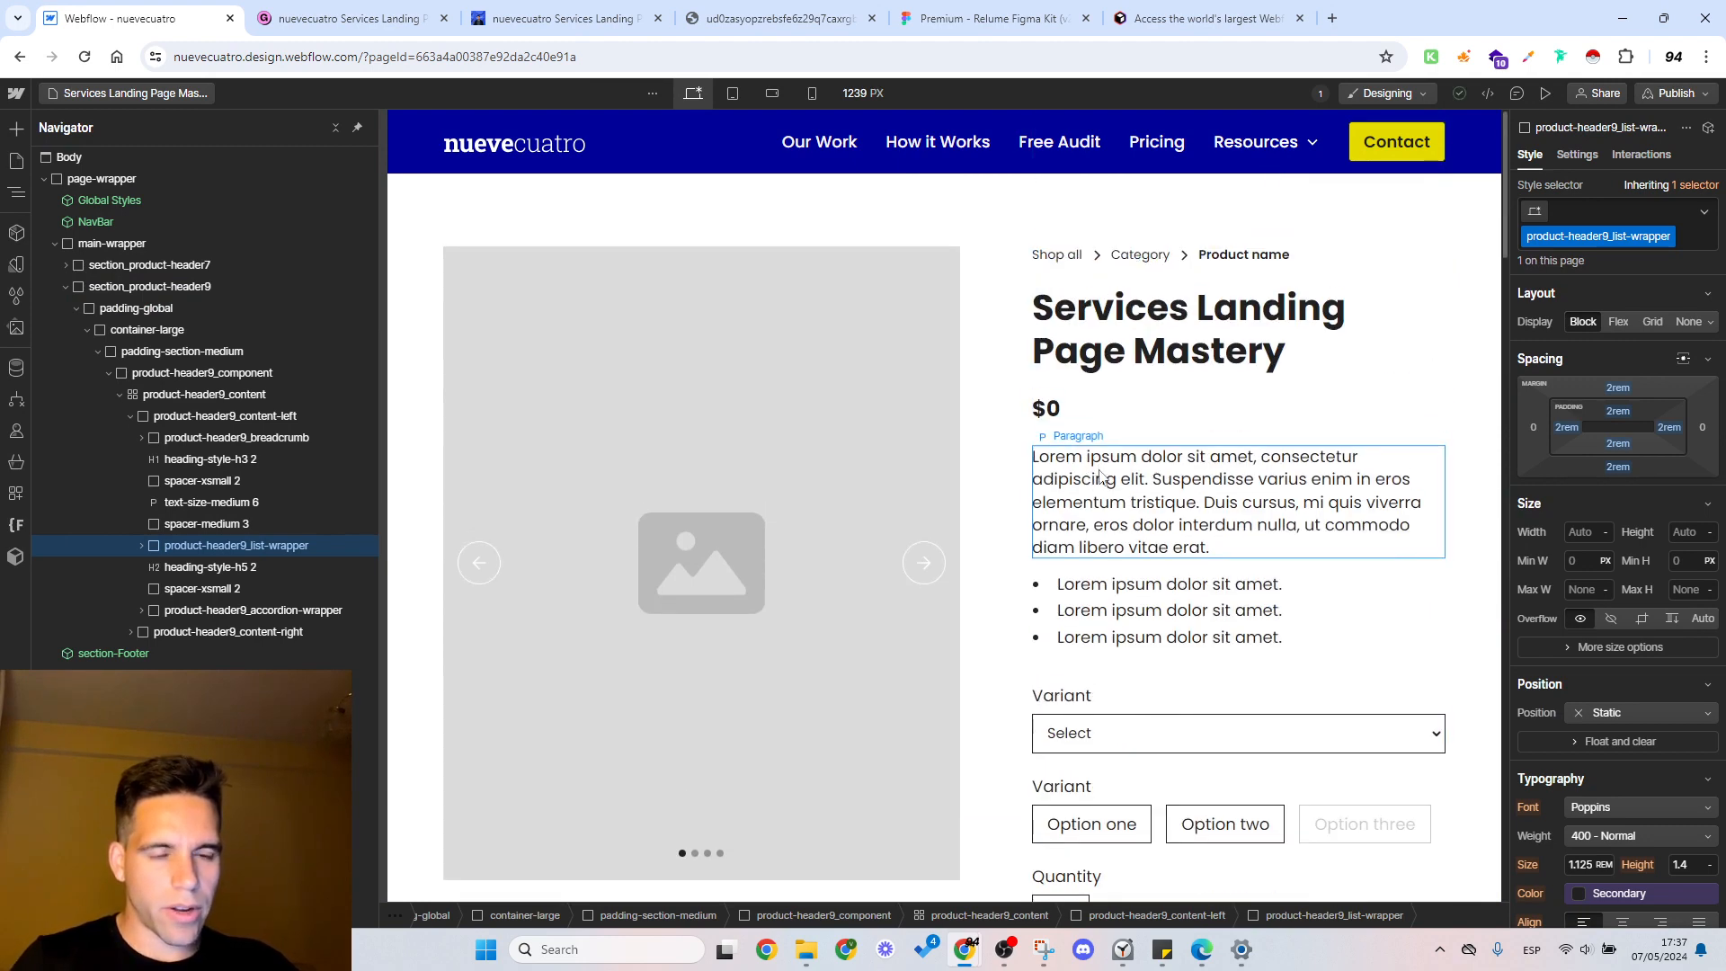
left_click(1100, 476)
left_click(1123, 439)
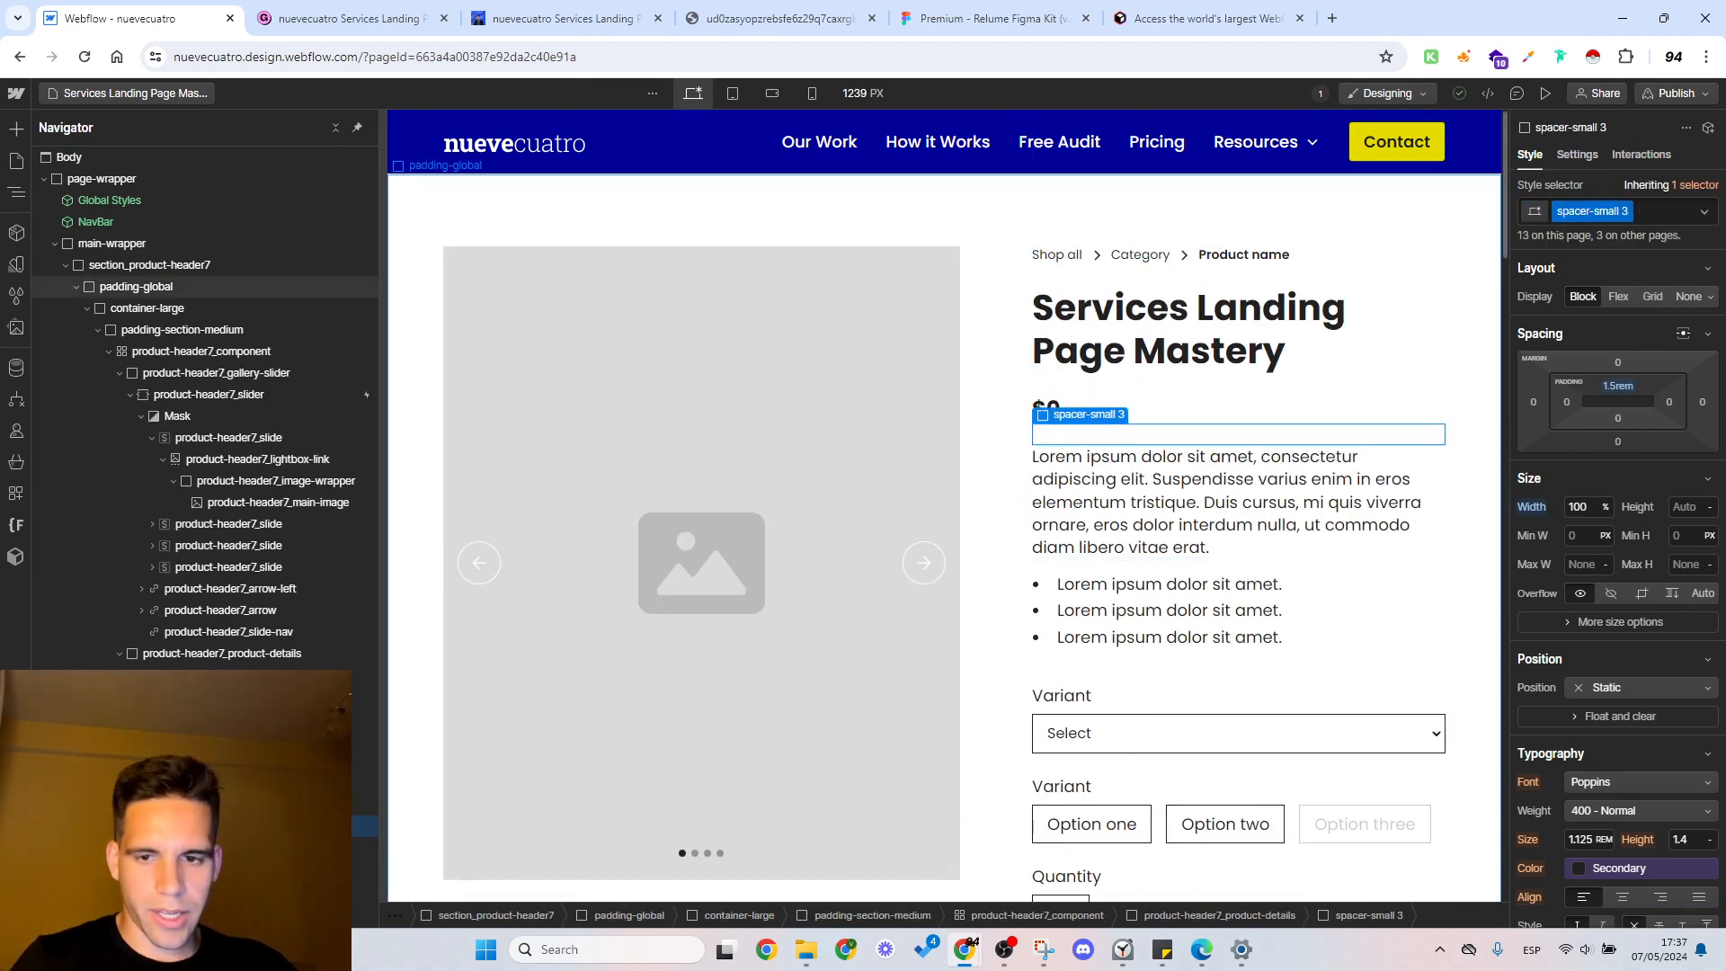
key("ctrl+v")
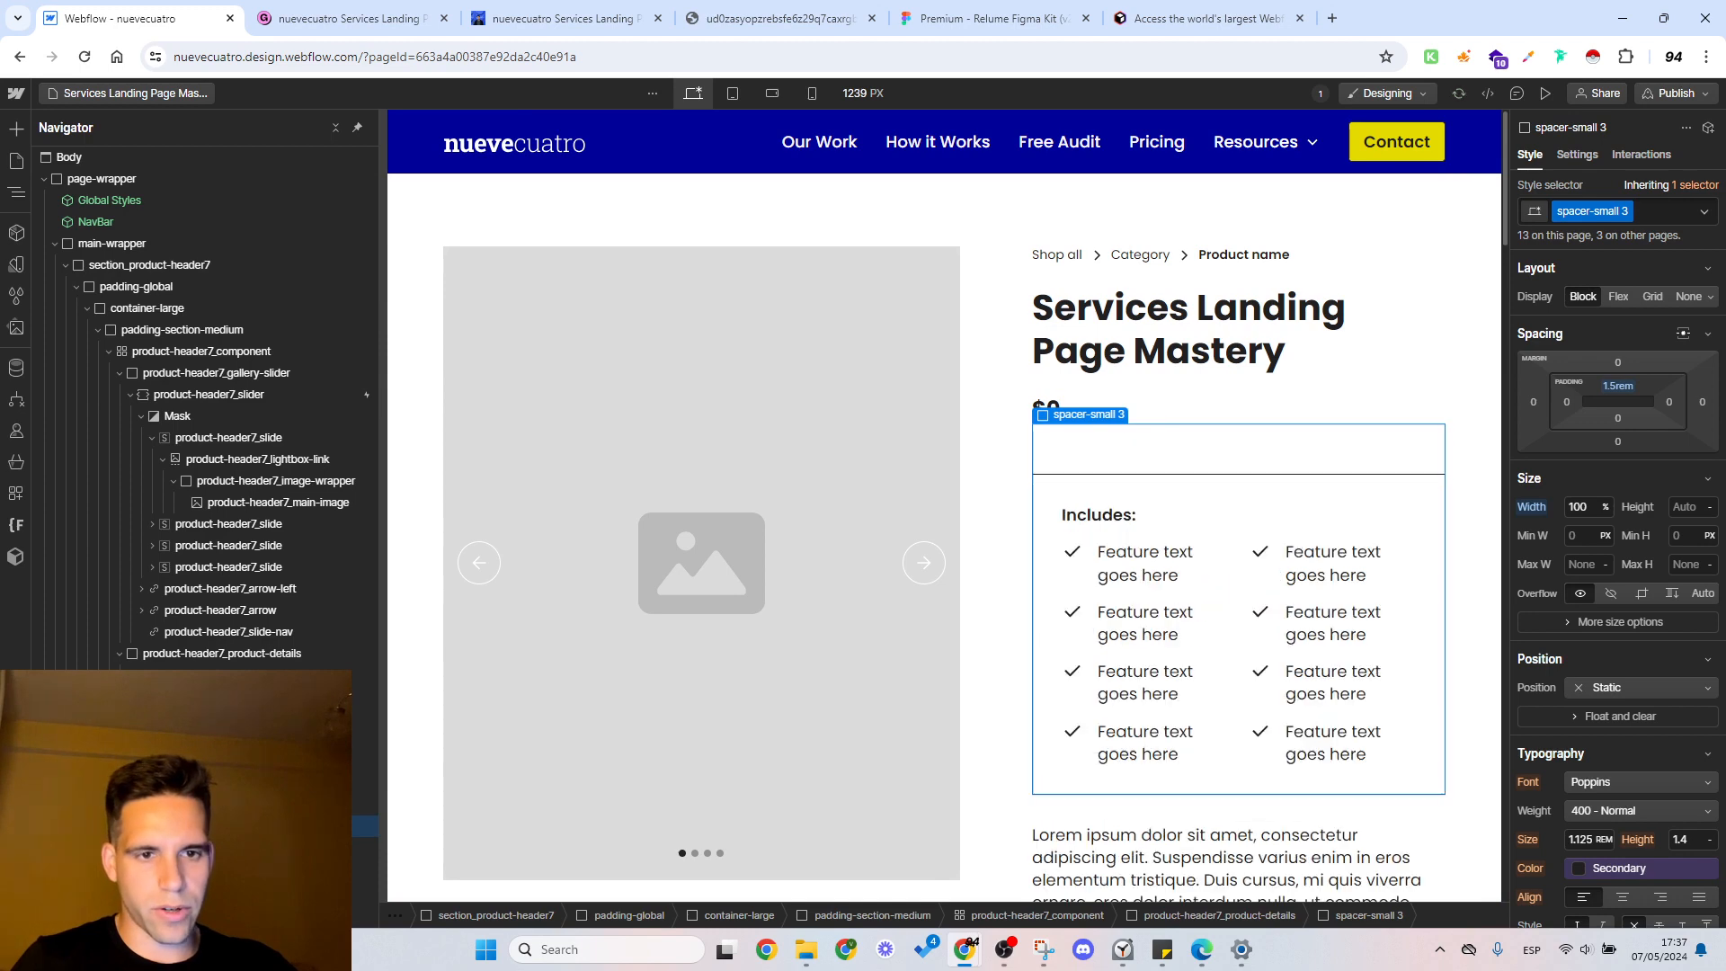
Step: Delete the whole section_product-header9 from the main wrapper
scroll(1112, 501, "down", 8)
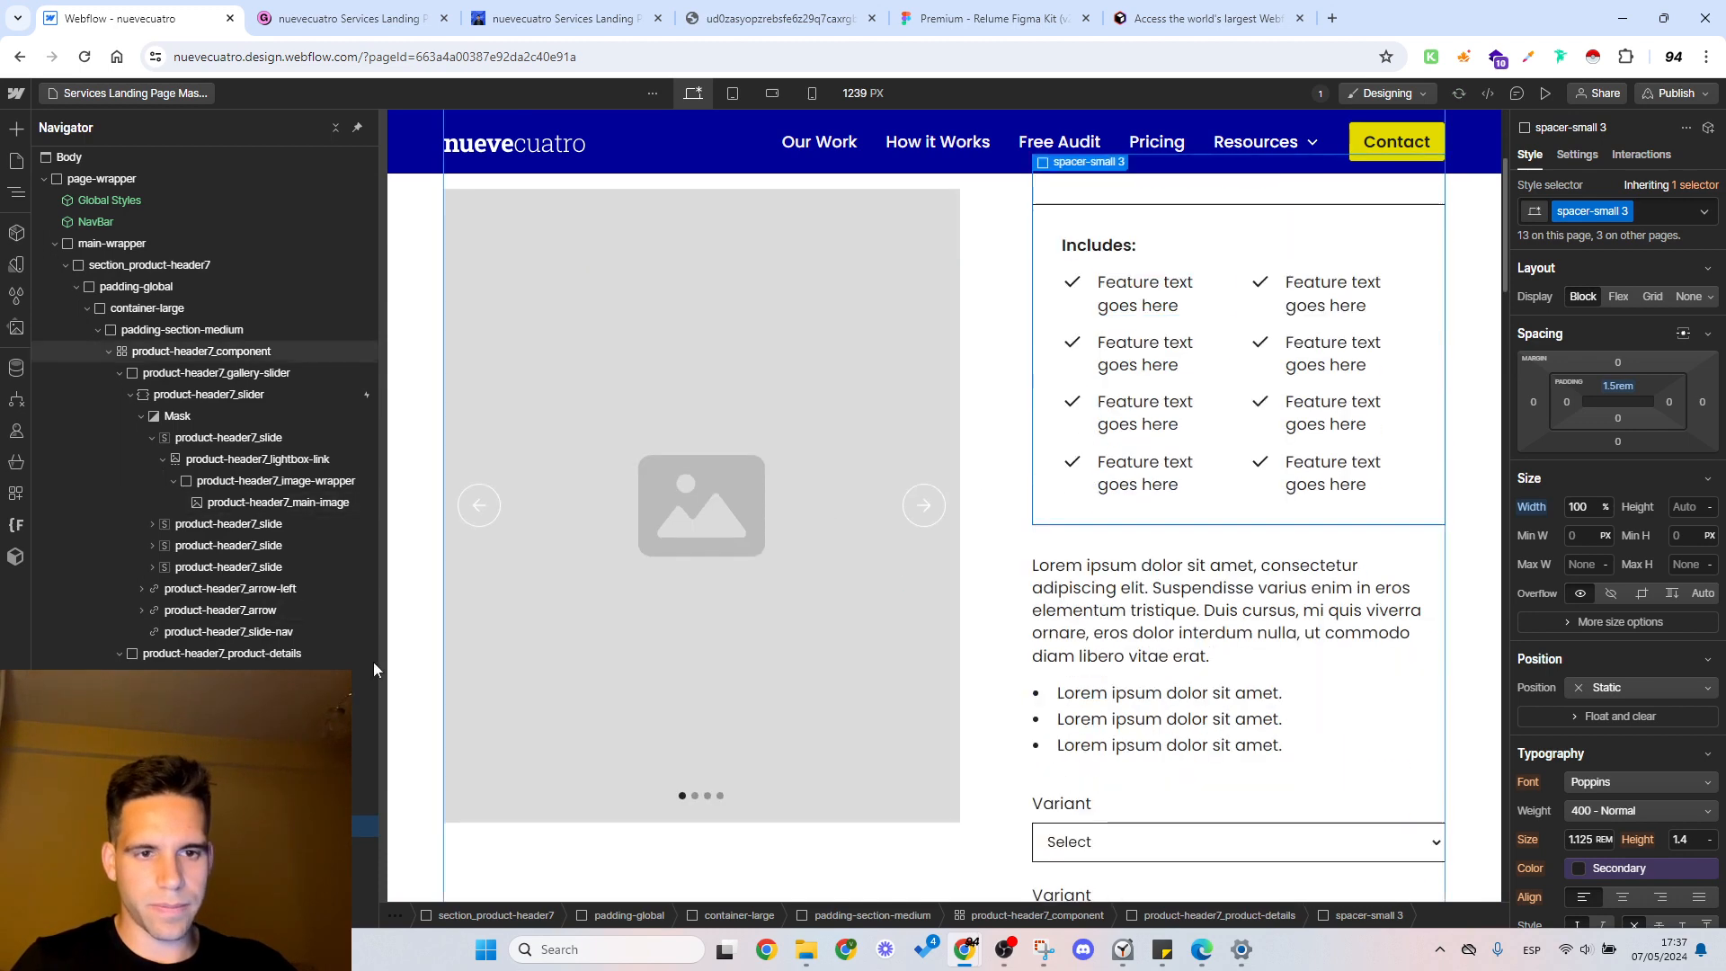
left_click(67, 266)
left_click(105, 288)
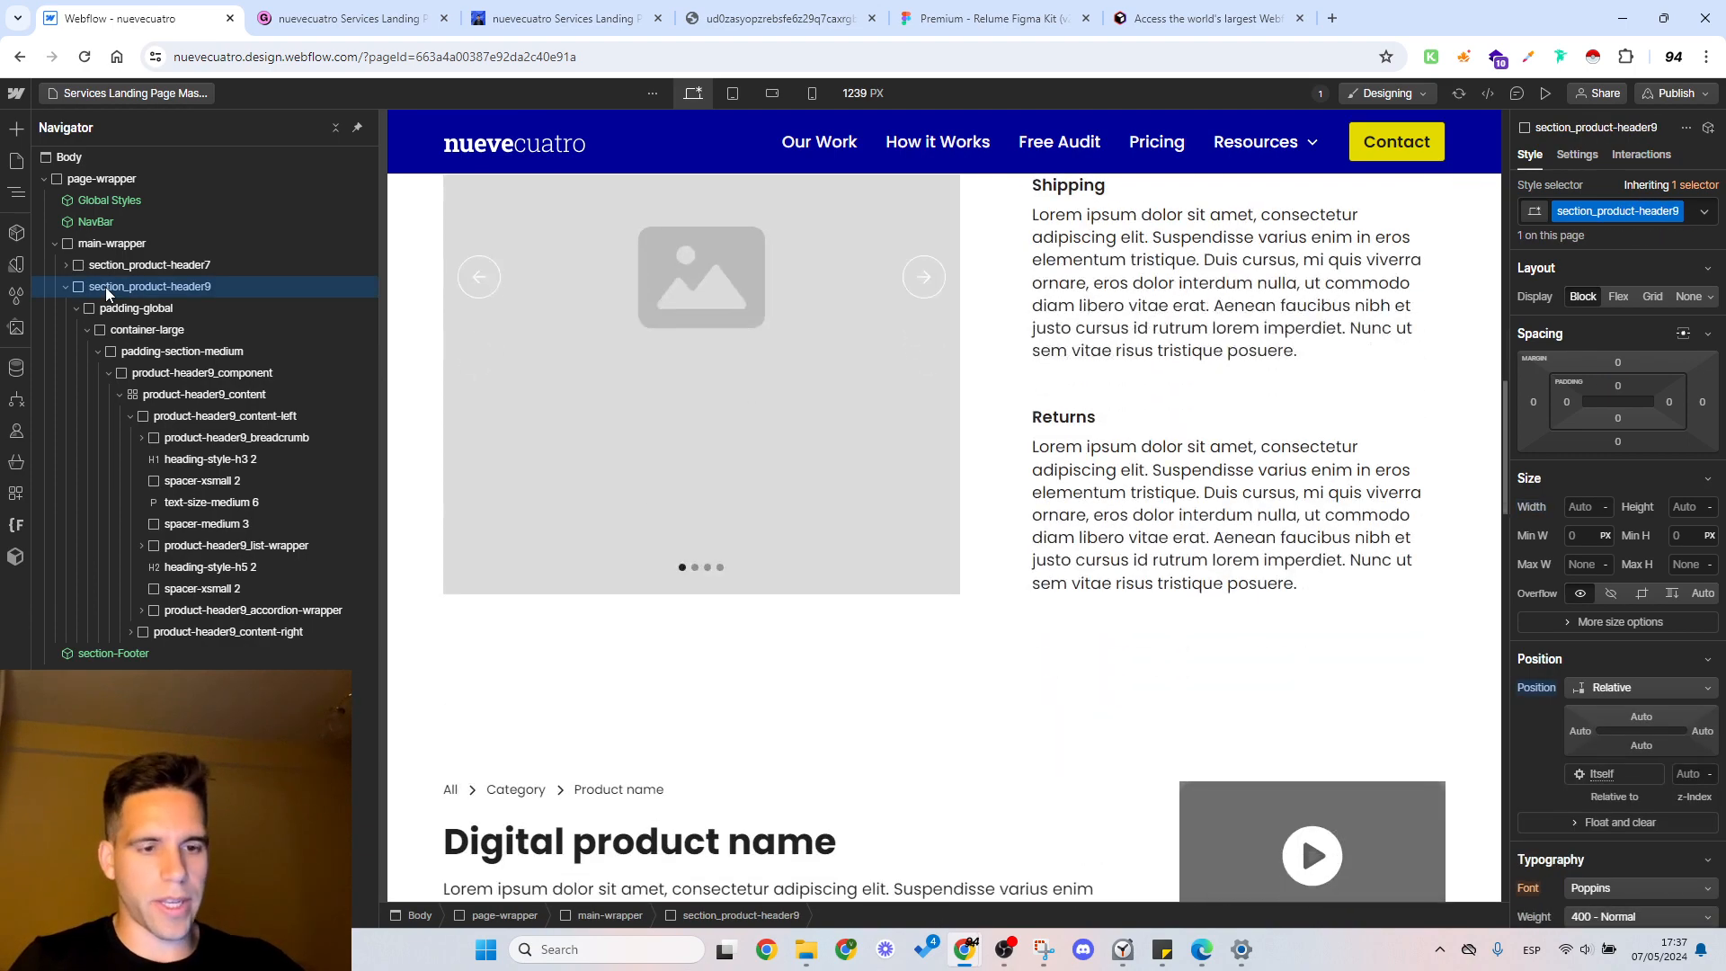
key("Delete")
Step: Move the "Includes:" list wrapper out of the small spacer under the price, directly into the product details block
scroll(1131, 398, "up", 15)
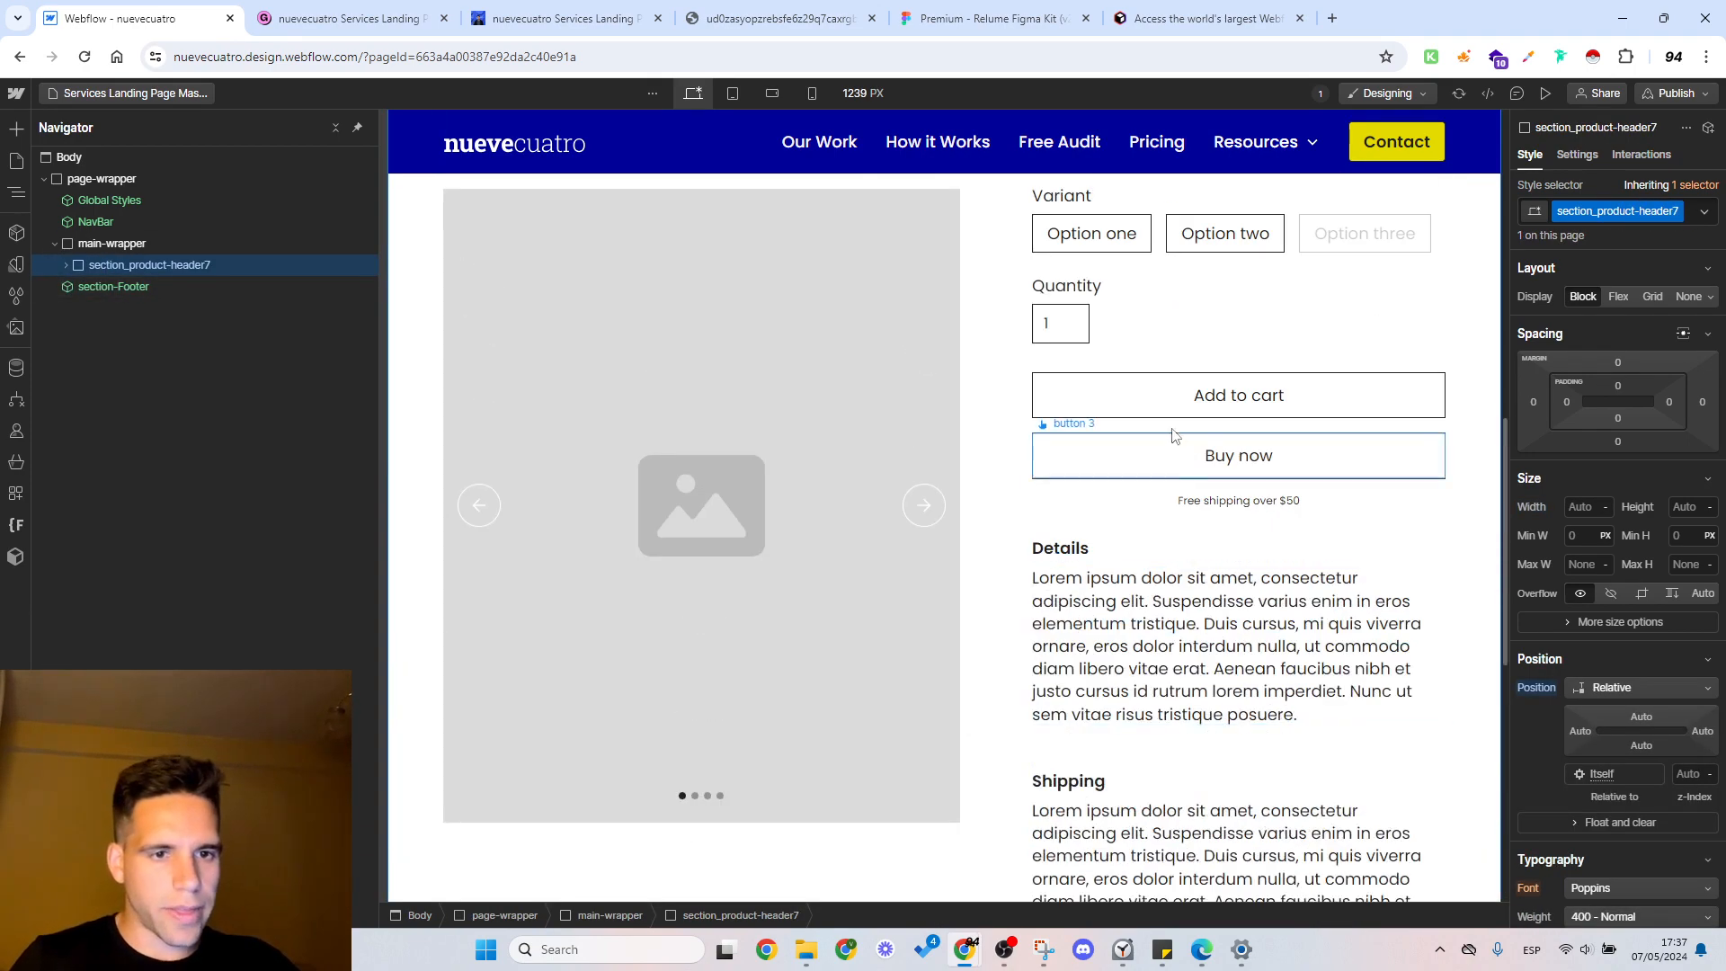
scroll(1180, 456, "up", 3)
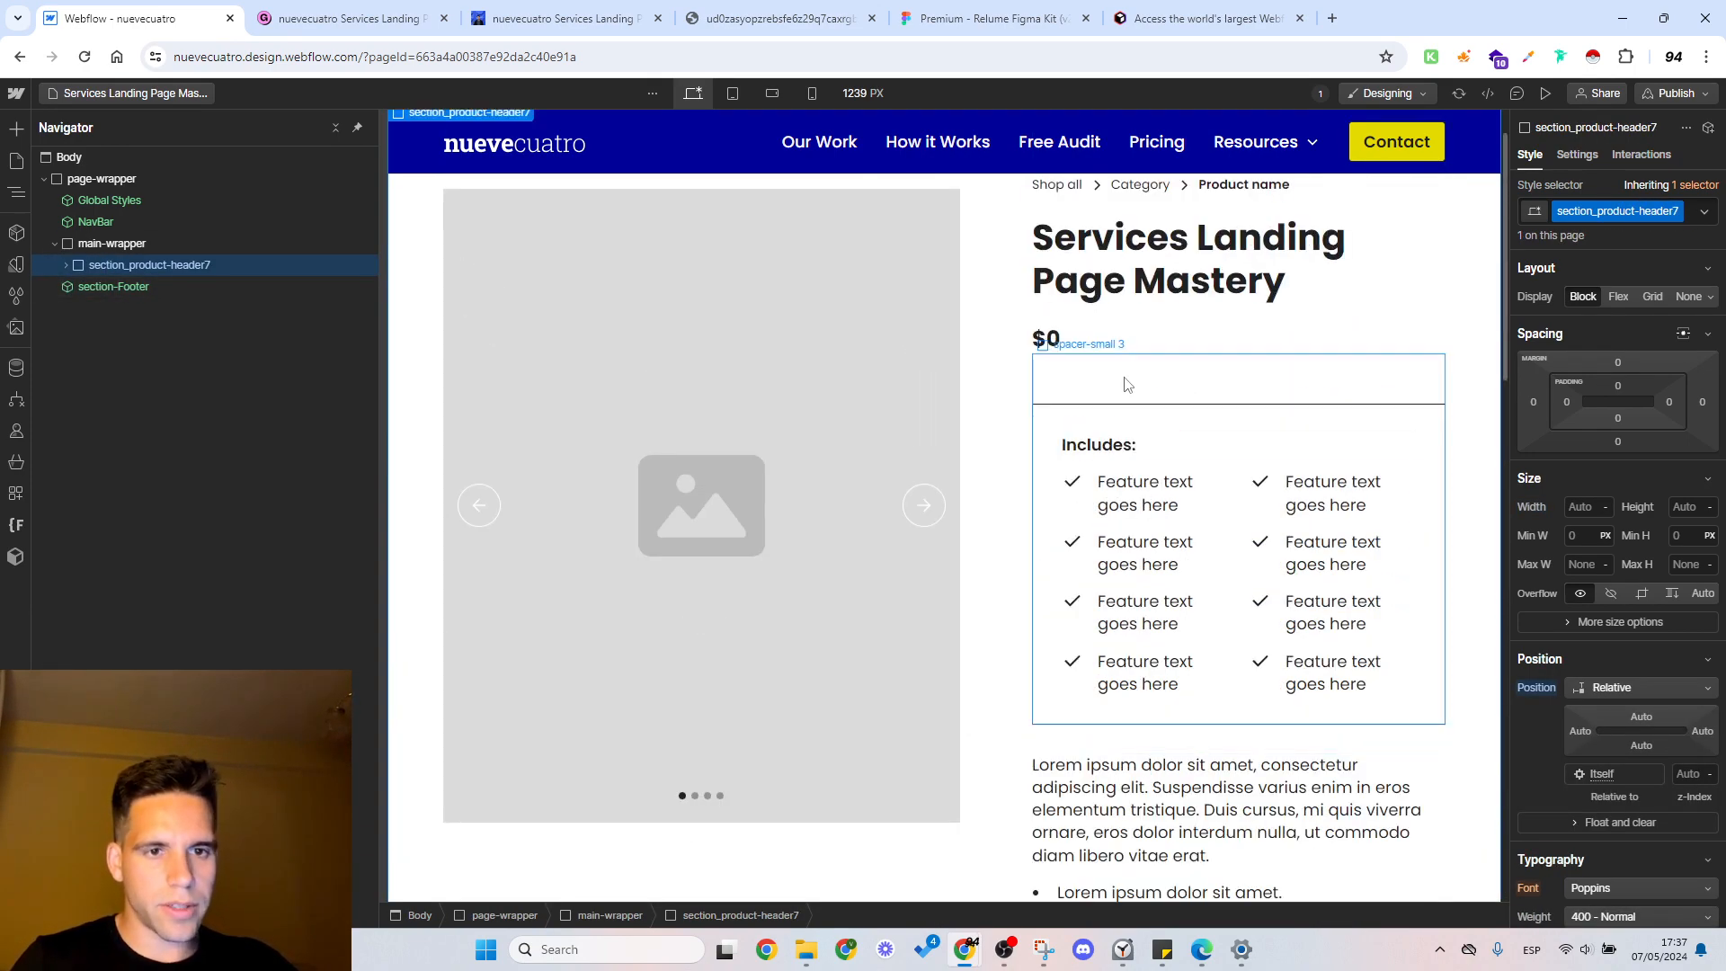
left_click(1121, 381)
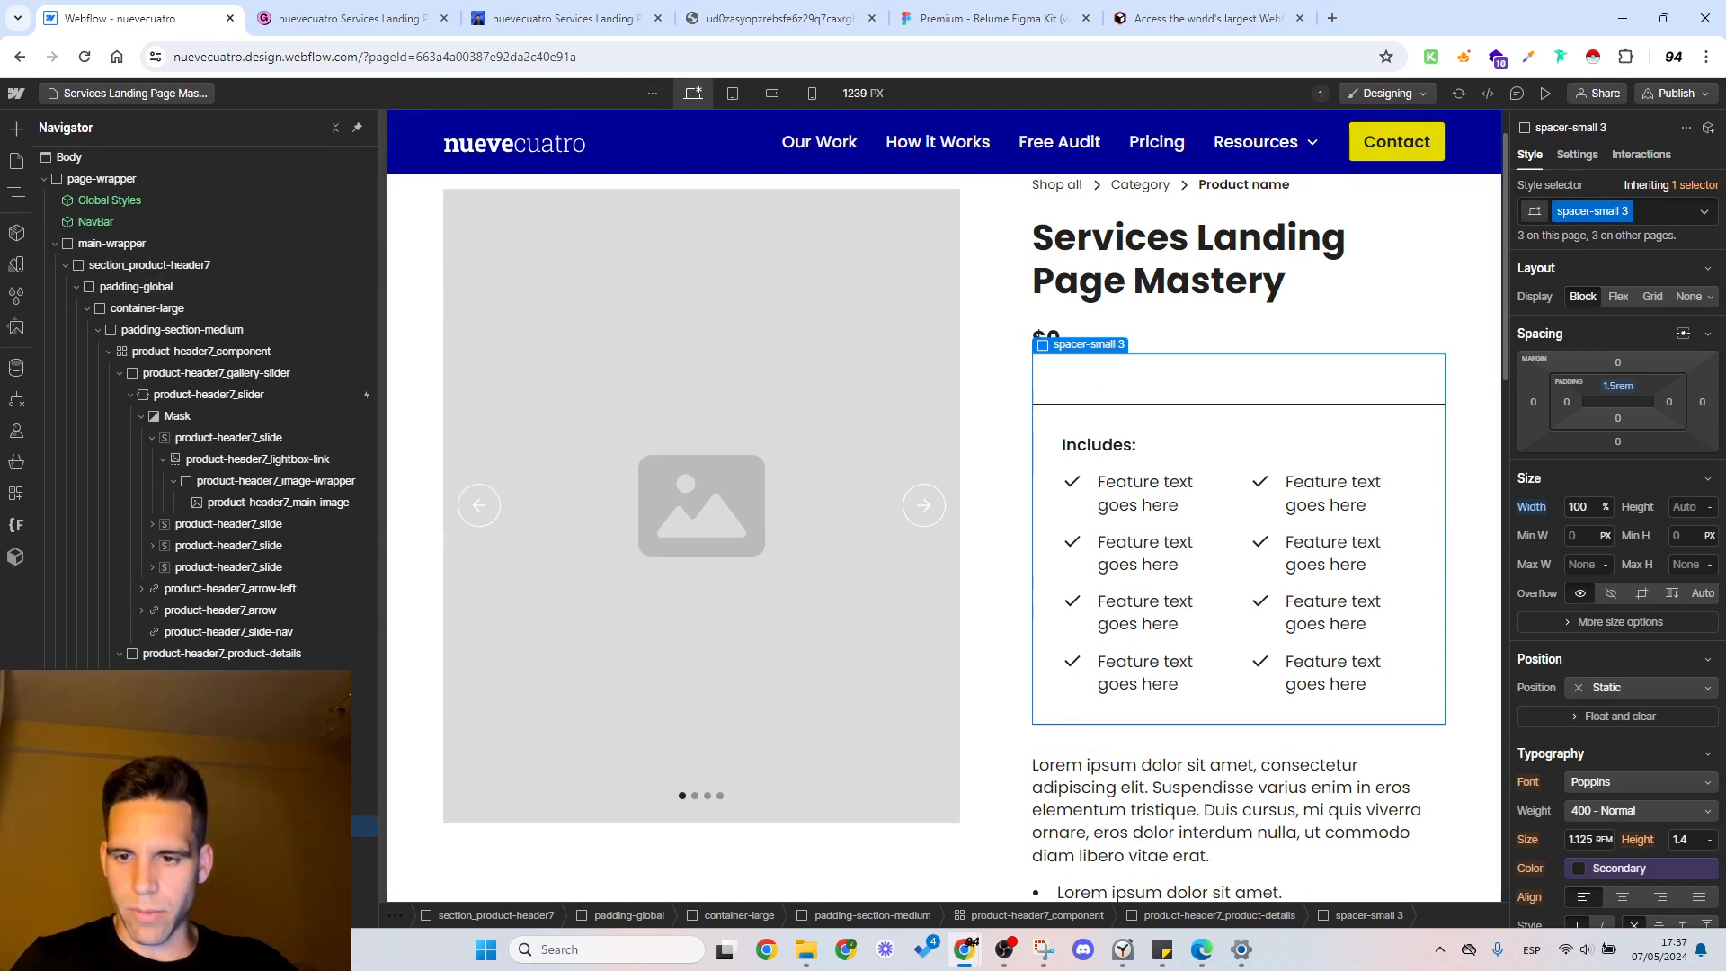
mouse_move(216, 847)
left_mouse_down()
mouse_move(205, 820)
mouse_move(192, 845)
left_mouse_up()
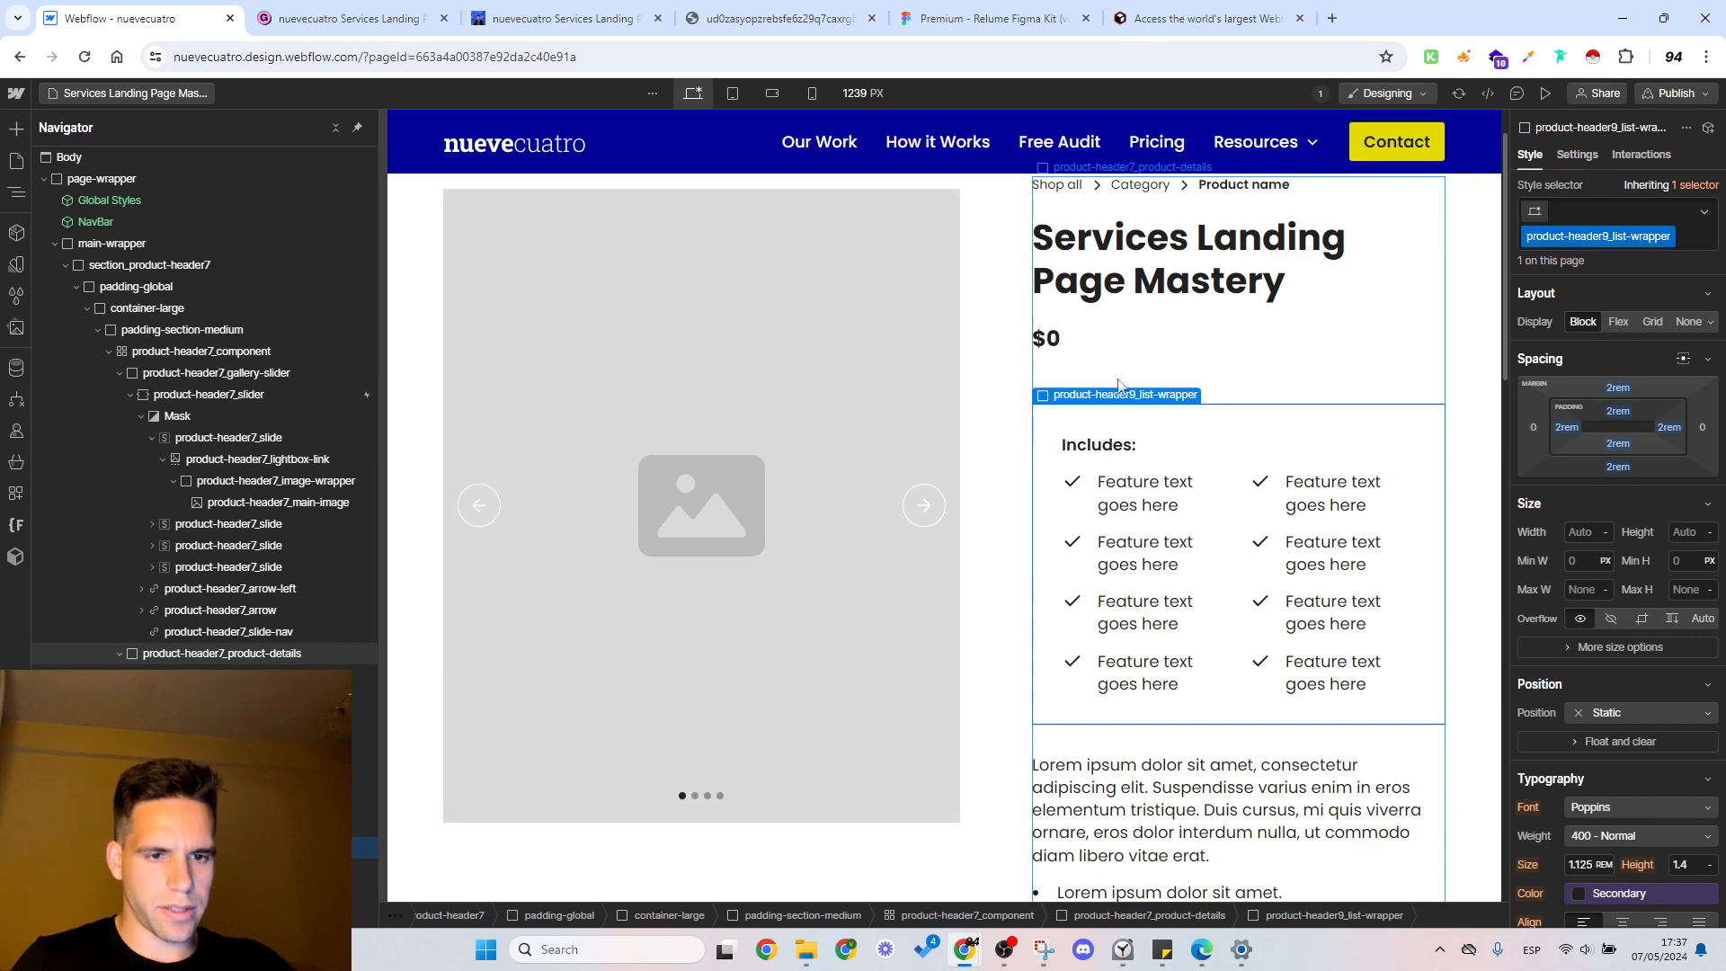
left_click(1132, 746)
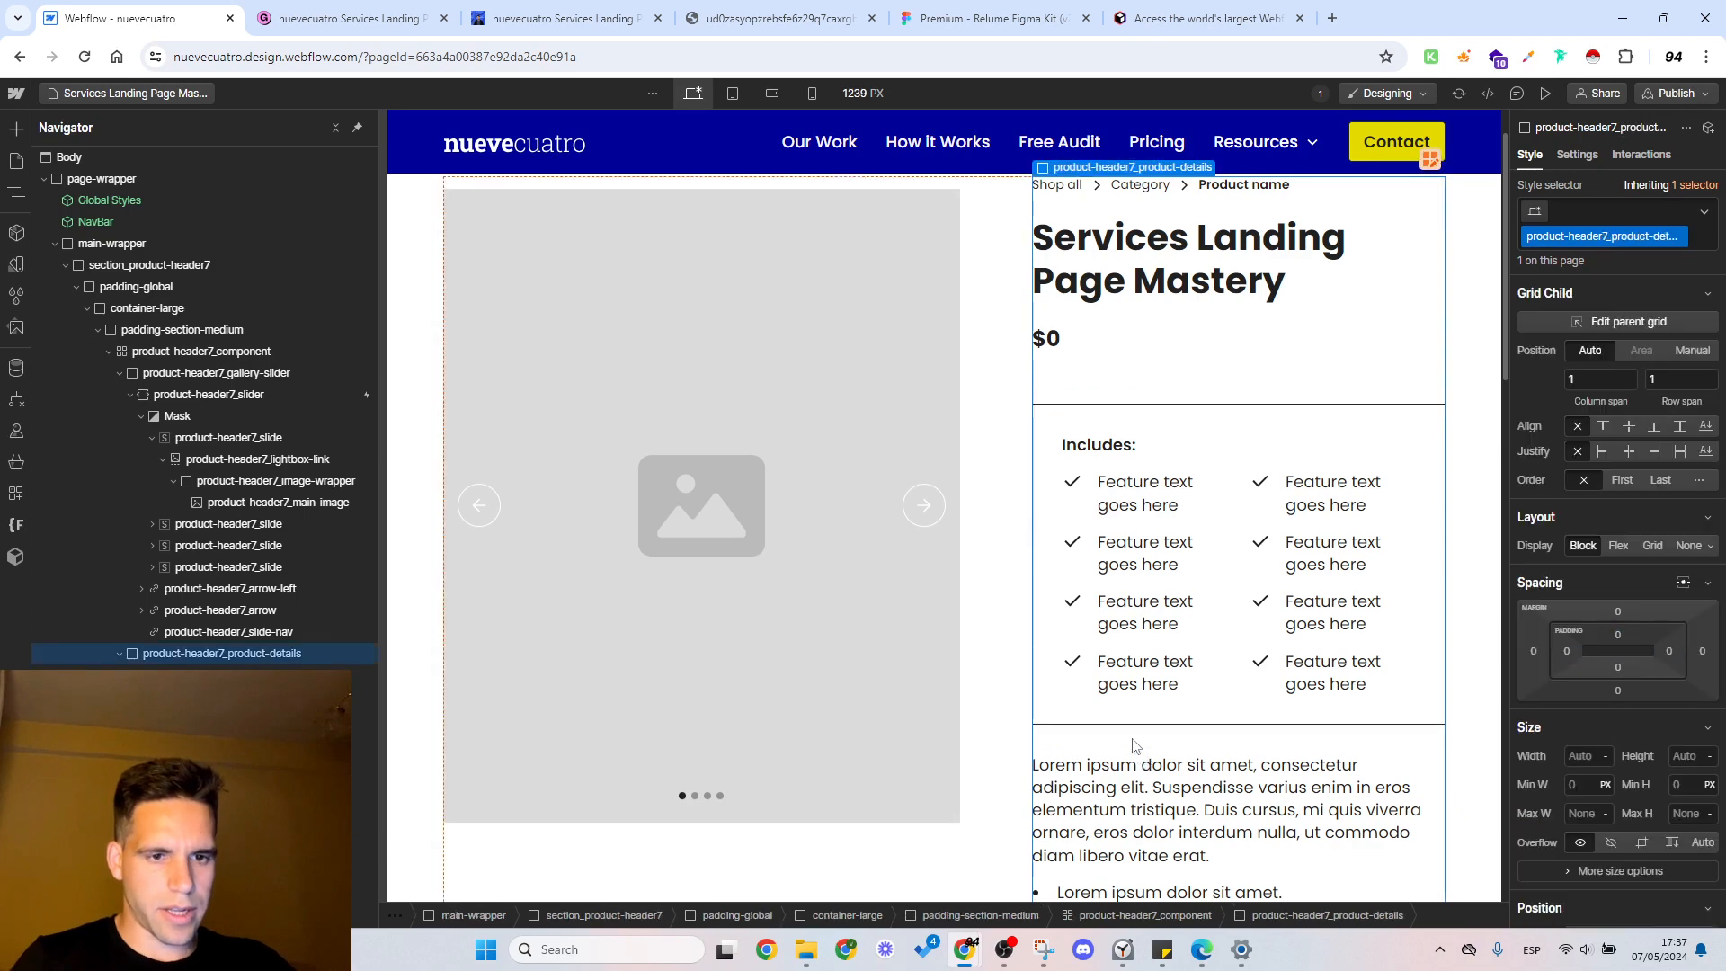
Step: Delete the small spacer between the price and the "Includes:" list wrapper
left_click(1108, 369)
left_click(1047, 468)
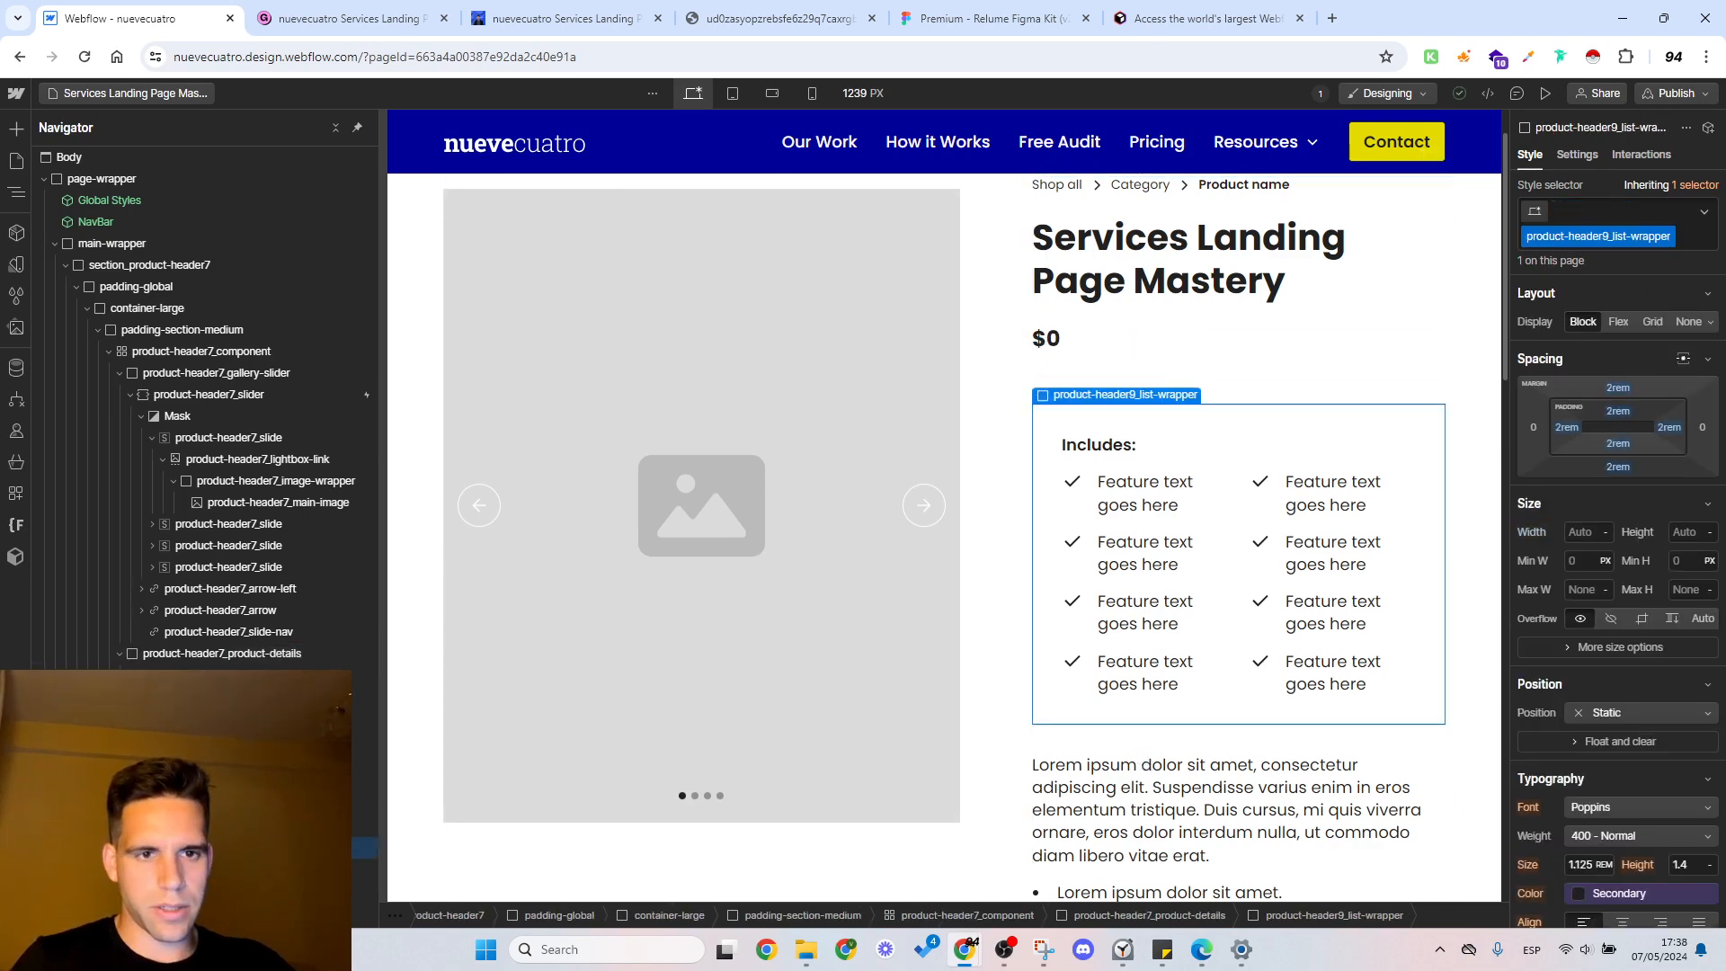
left_click(1109, 364)
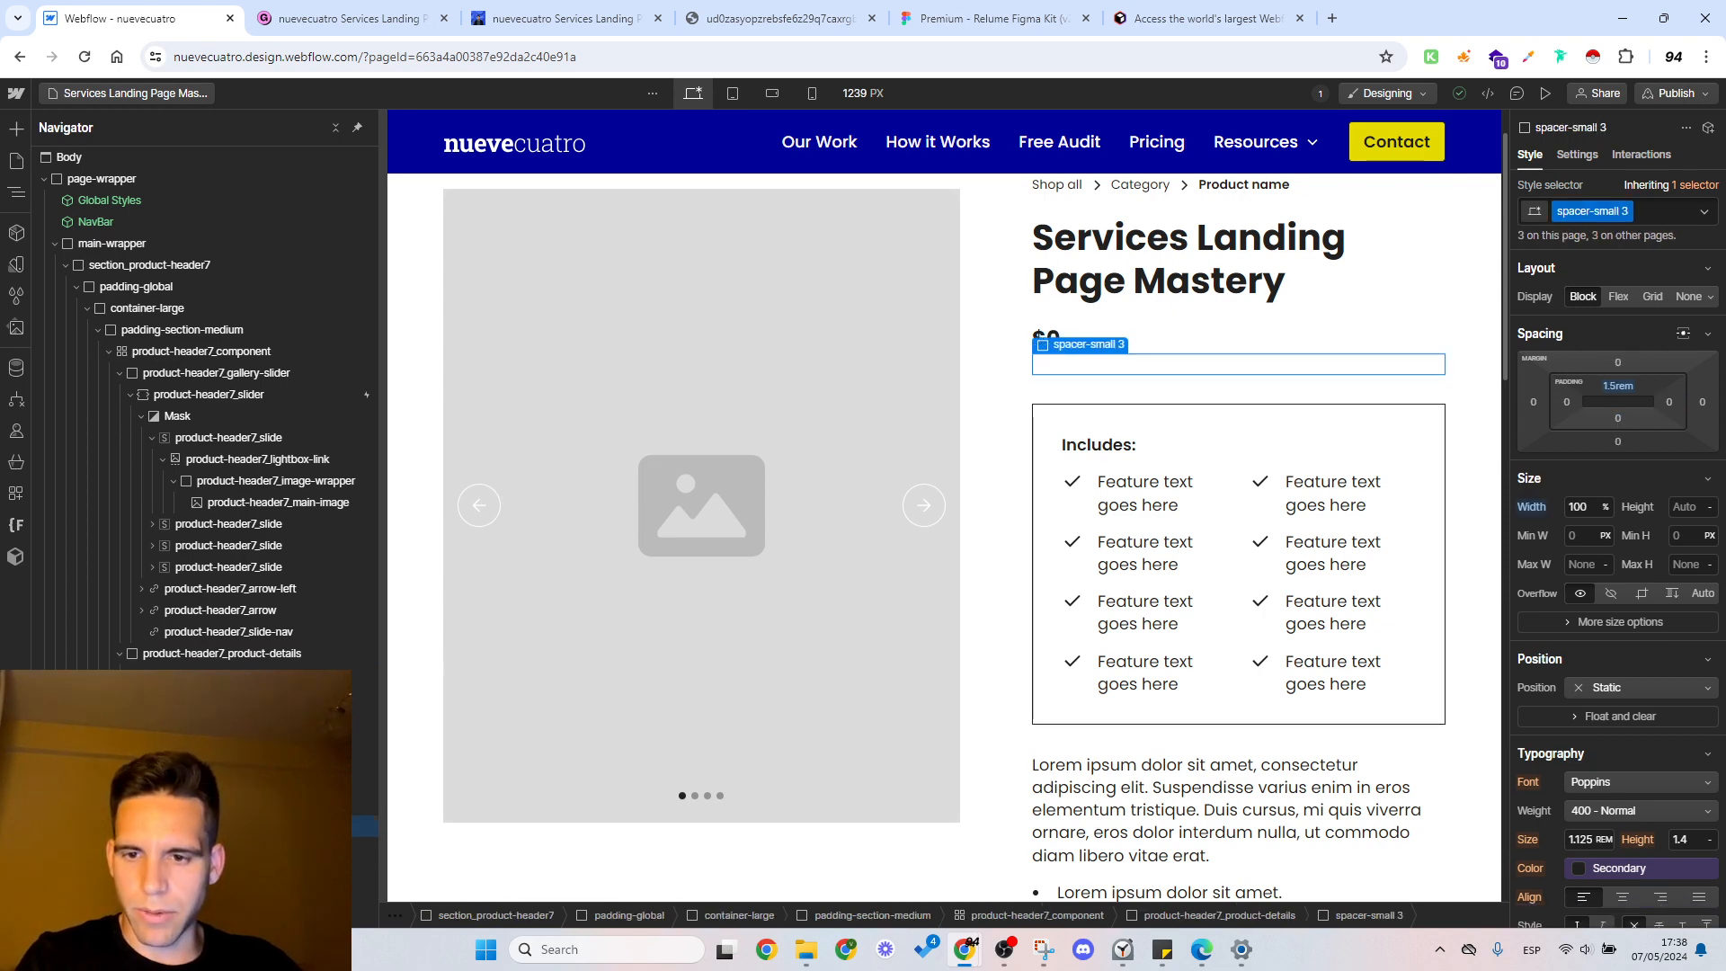
key("Delete")
left_click(1105, 351)
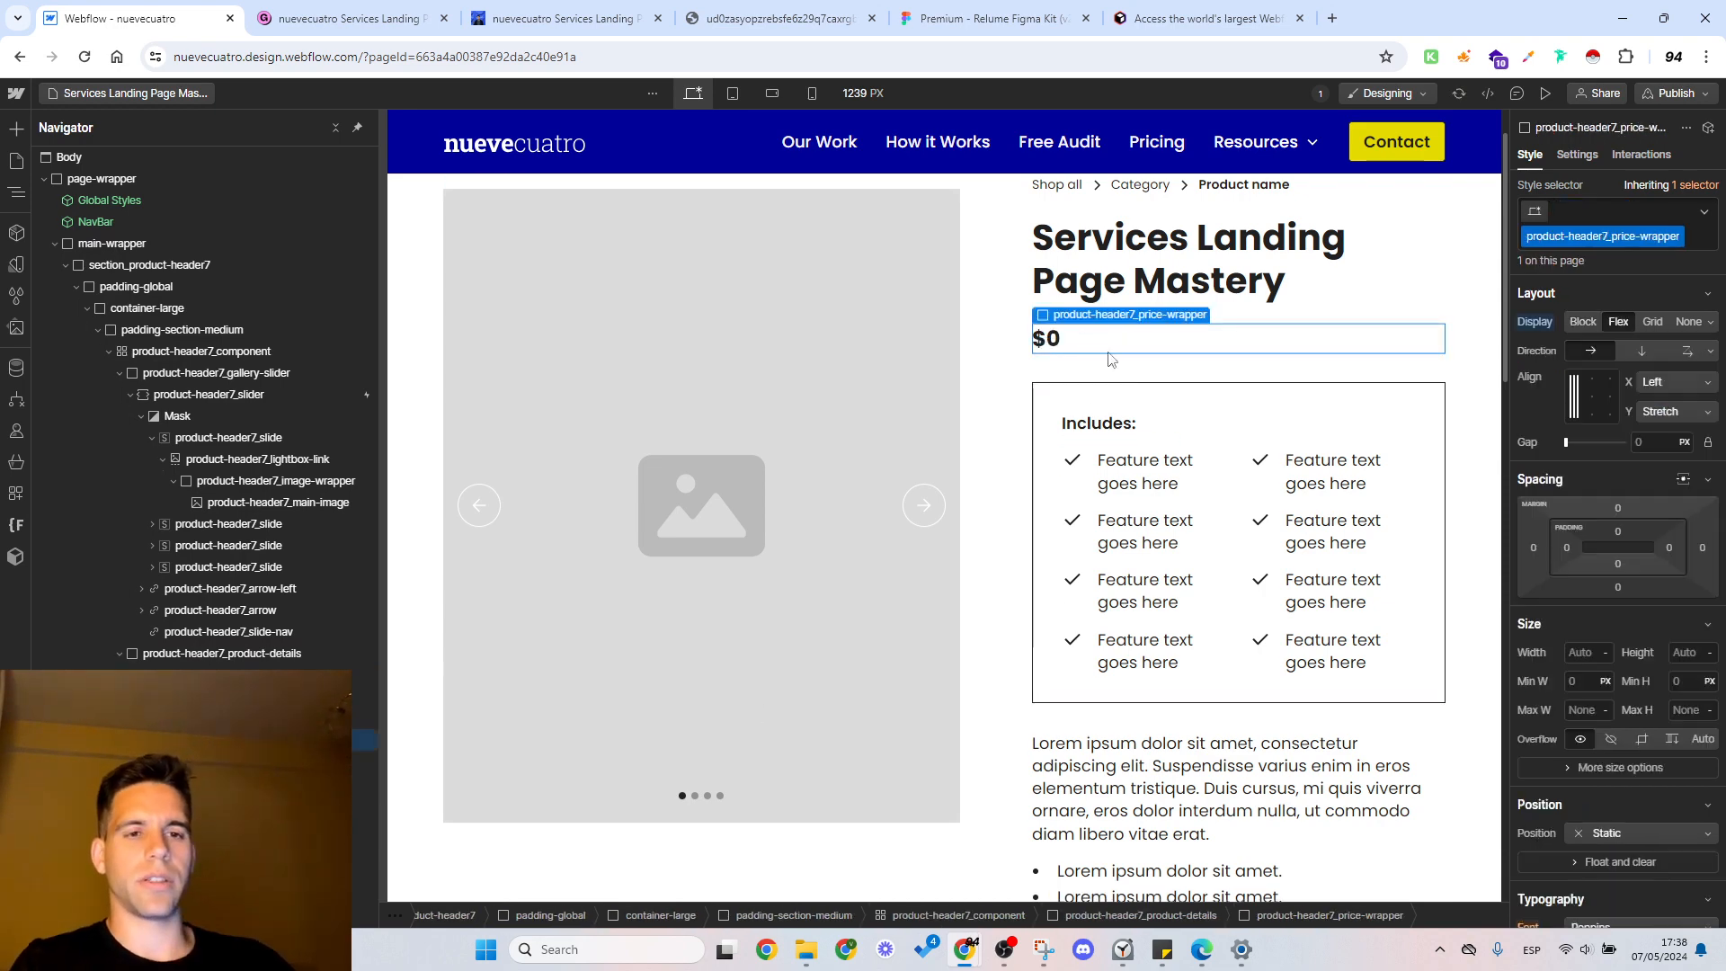
Step: Inspect the check icons and text blocks of the first feature items in the "Includes:" list
left_click(915, 496)
left_click(1169, 523)
left_click(1117, 430)
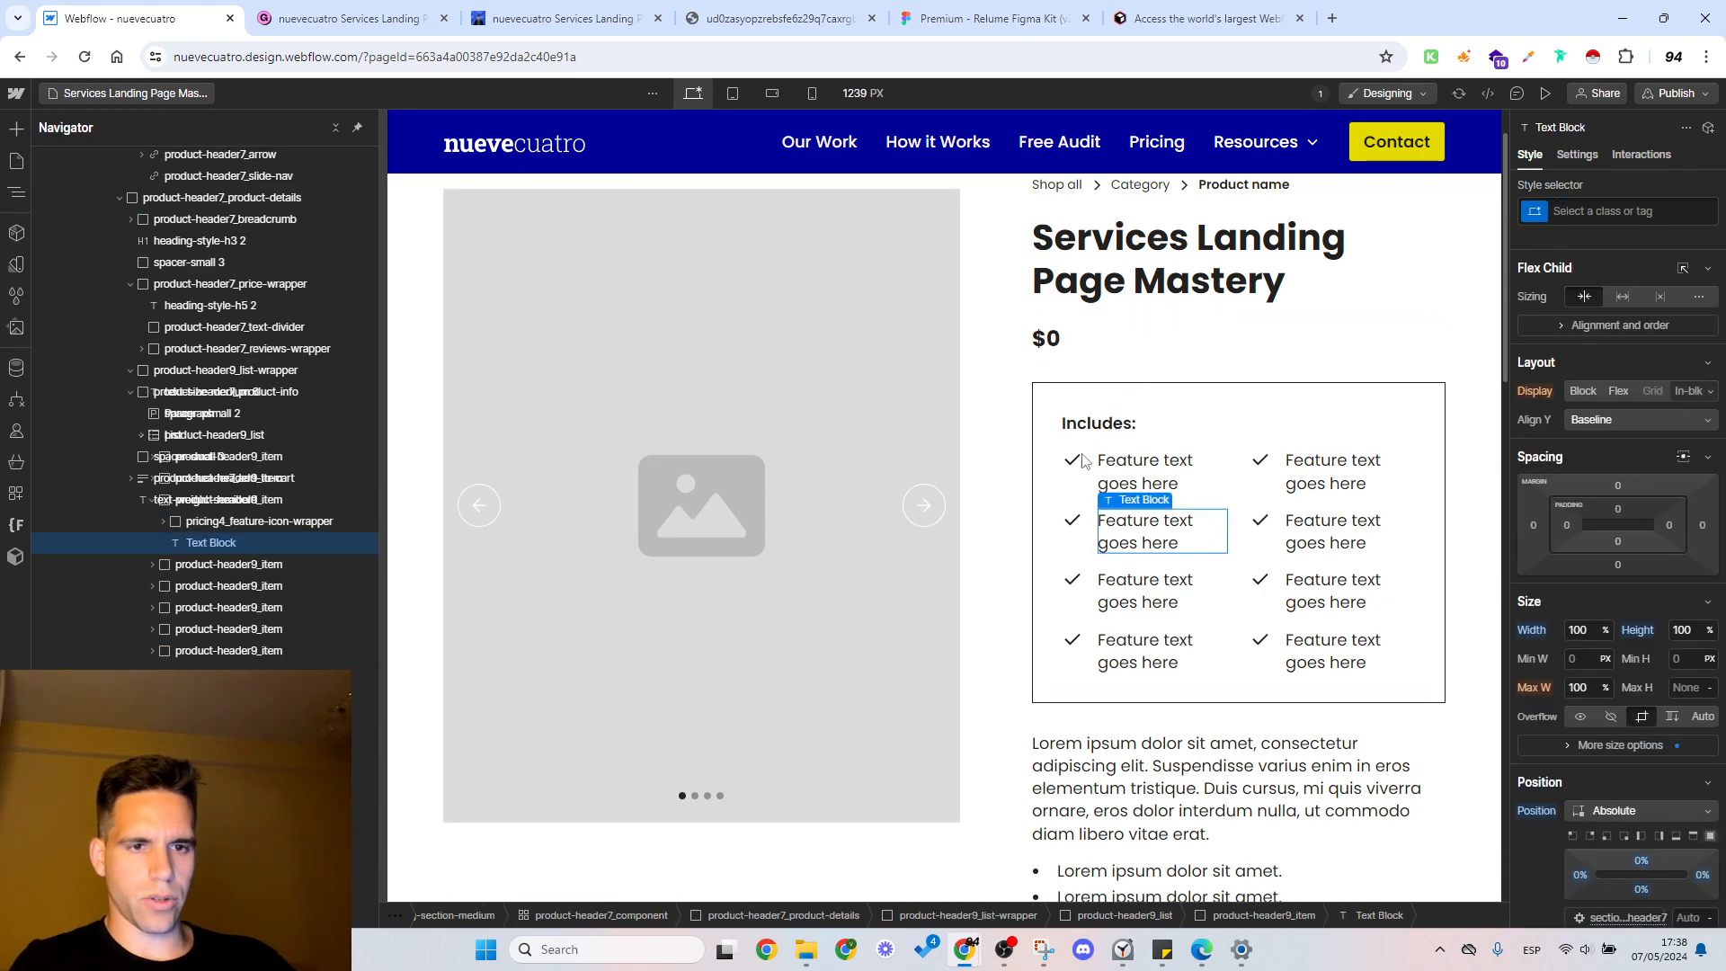
left_click(1074, 461)
left_click(1155, 469)
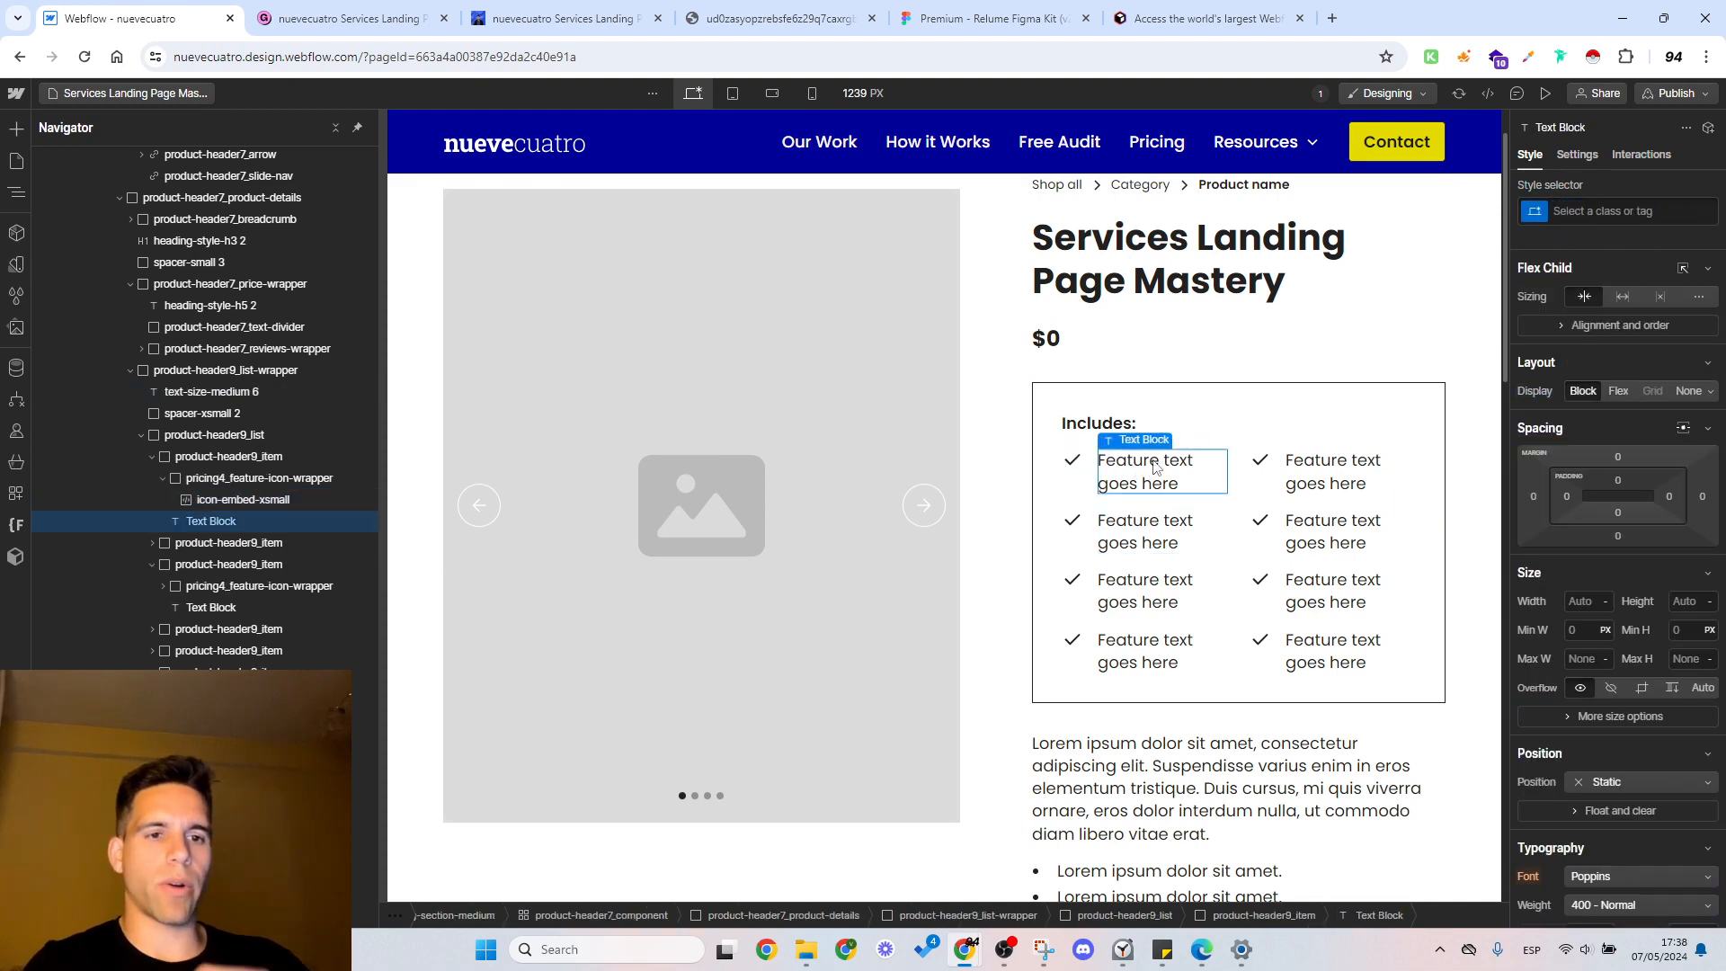
Step: Examine the add-to-cart form with its variant and quantity fields, the details text beneath it and the bullet list above it
scroll(1117, 462, "down", 5)
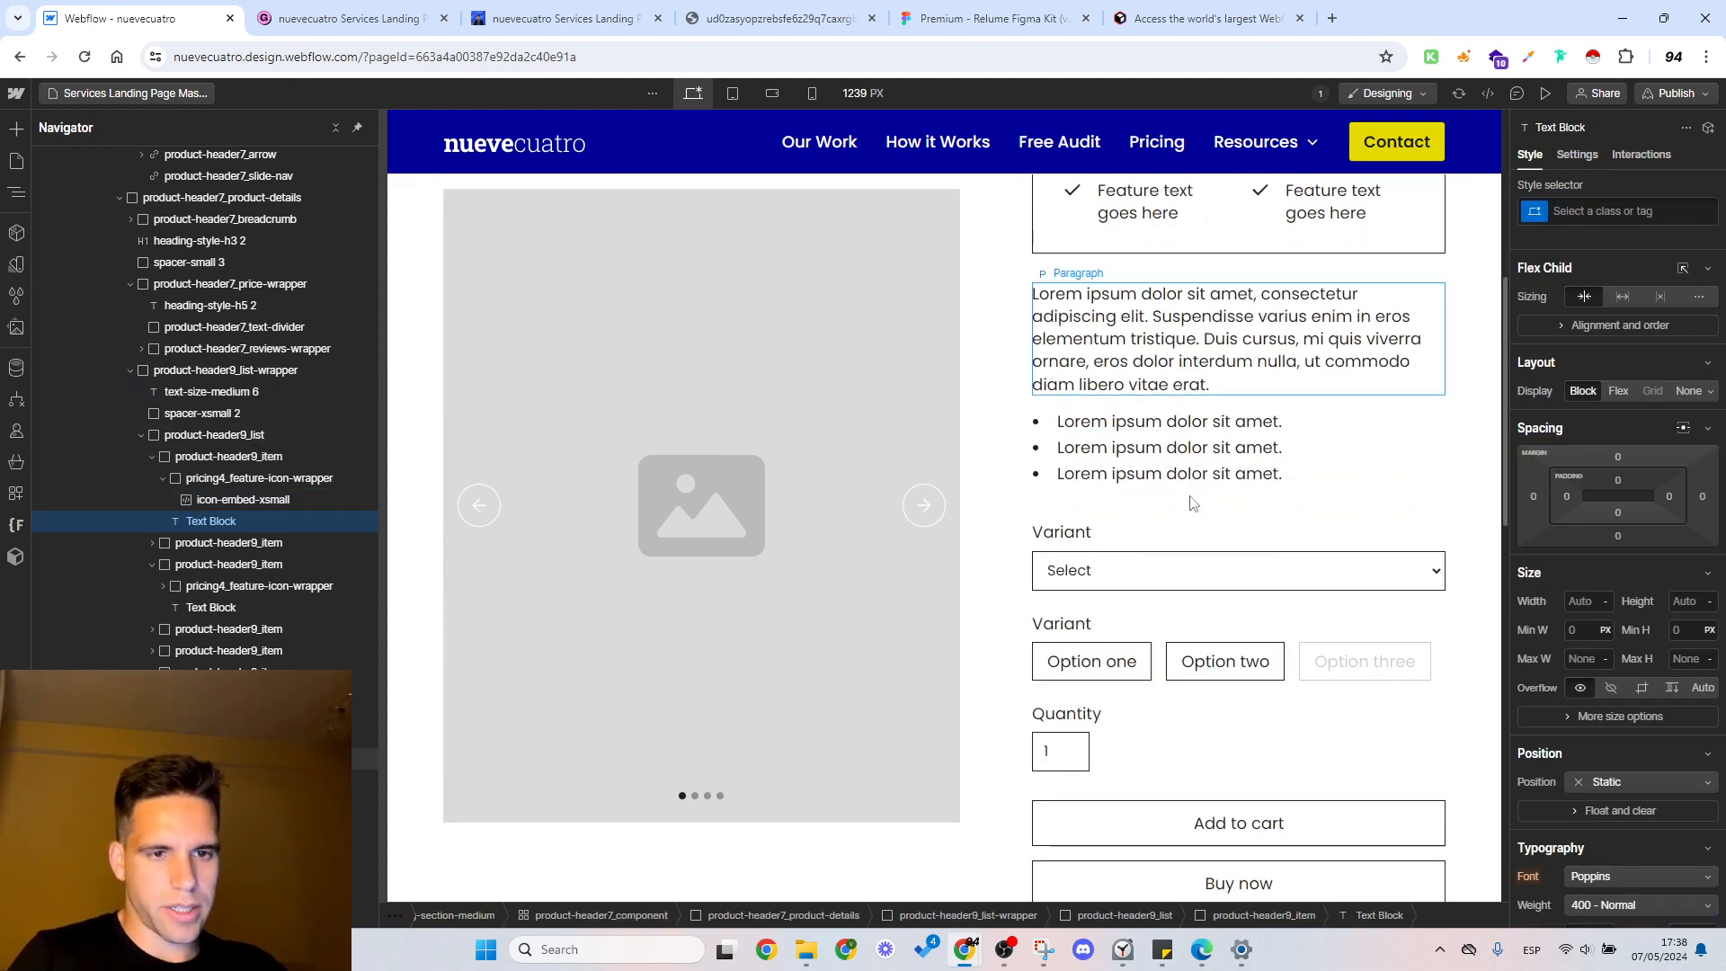
left_click(1098, 532)
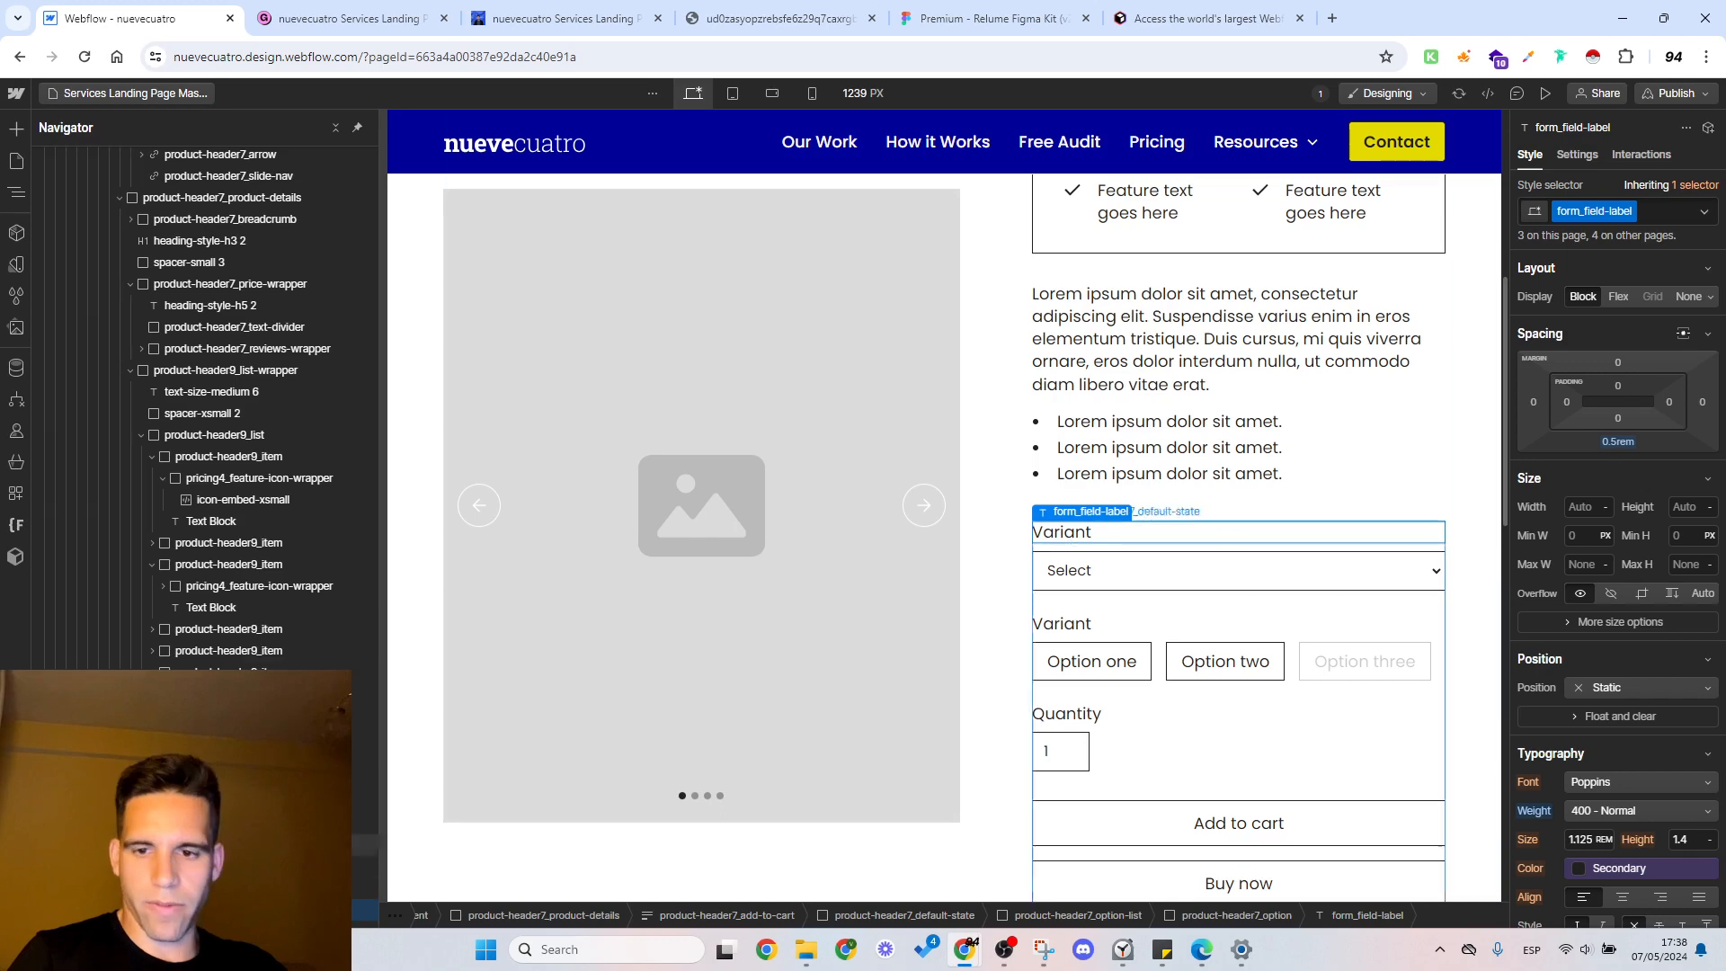
left_click(230, 824)
scroll(1189, 538, "down", 5)
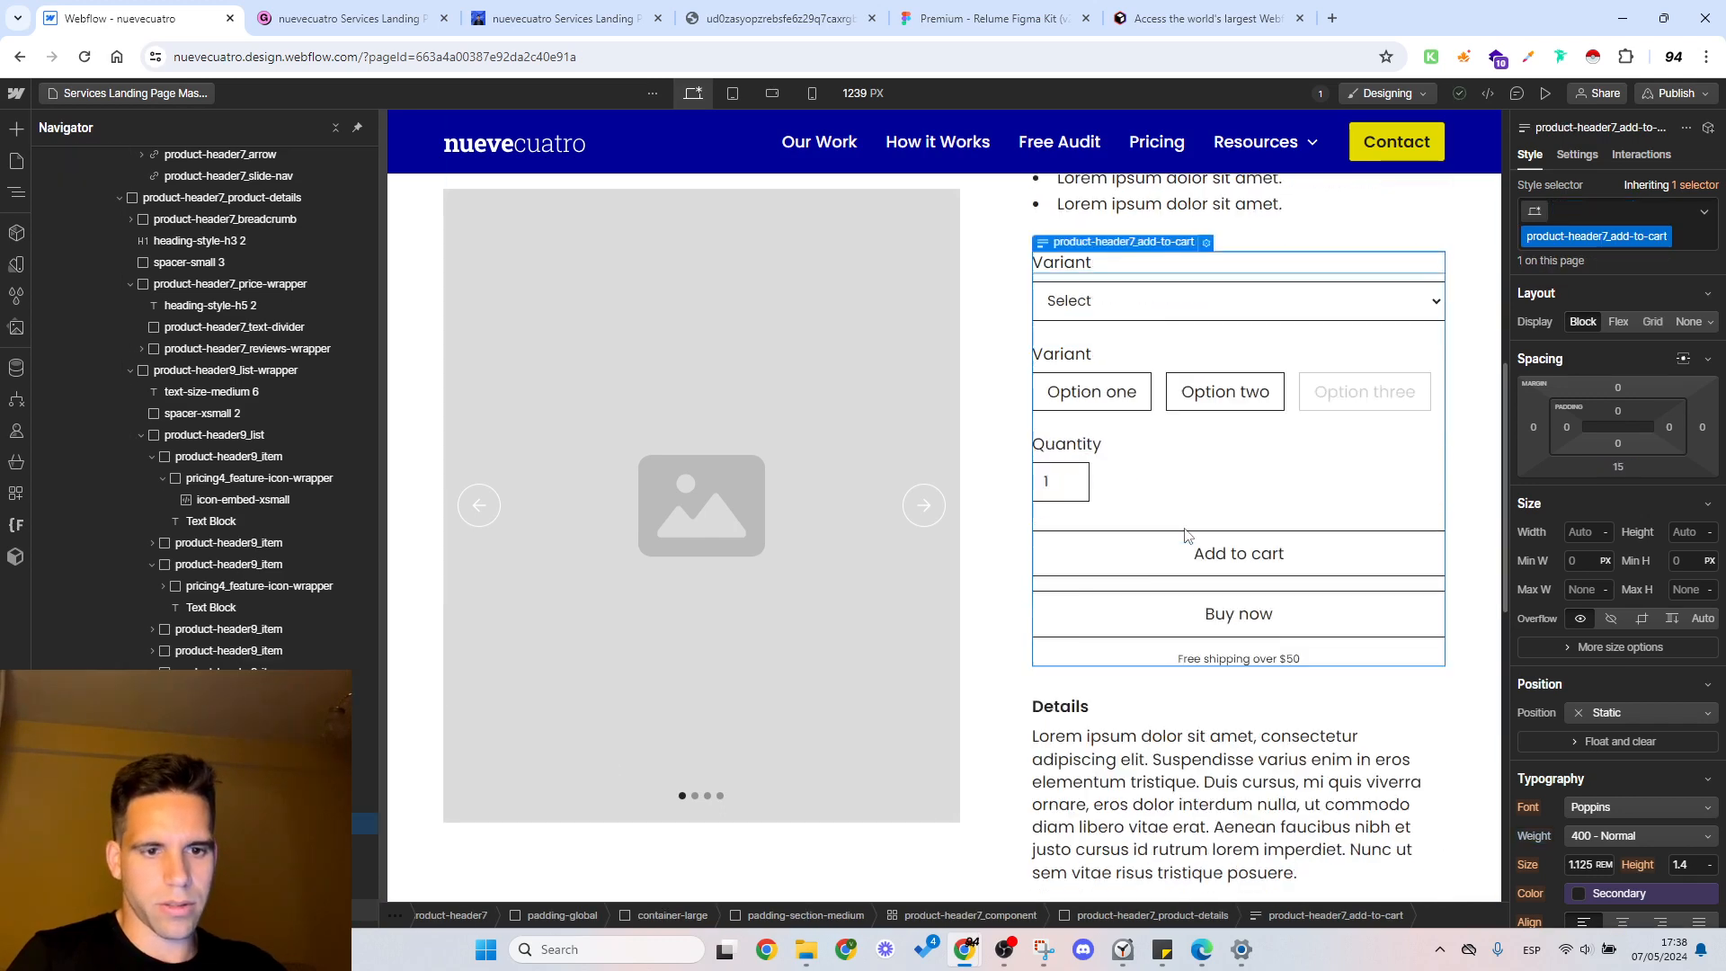
scroll(1191, 530, "down", 1)
scroll(1187, 521, "up", 3)
scroll(1177, 504, "down", 2)
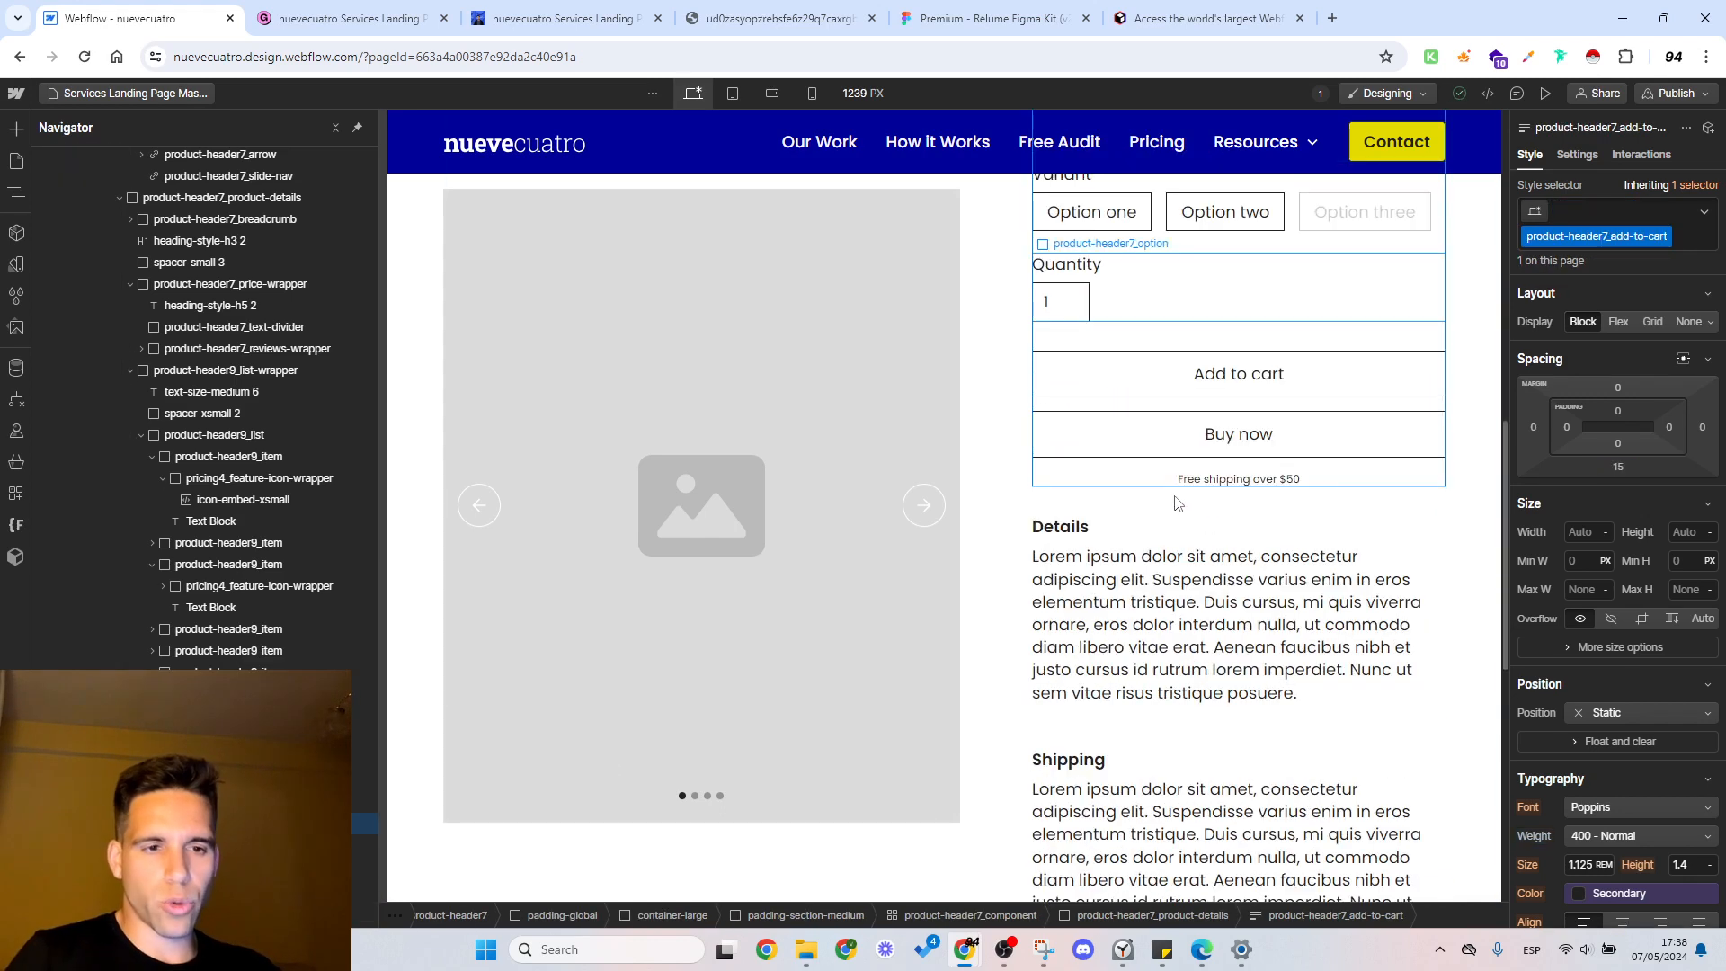
scroll(1209, 487, "down", 3)
scroll(1169, 493, "up", 4)
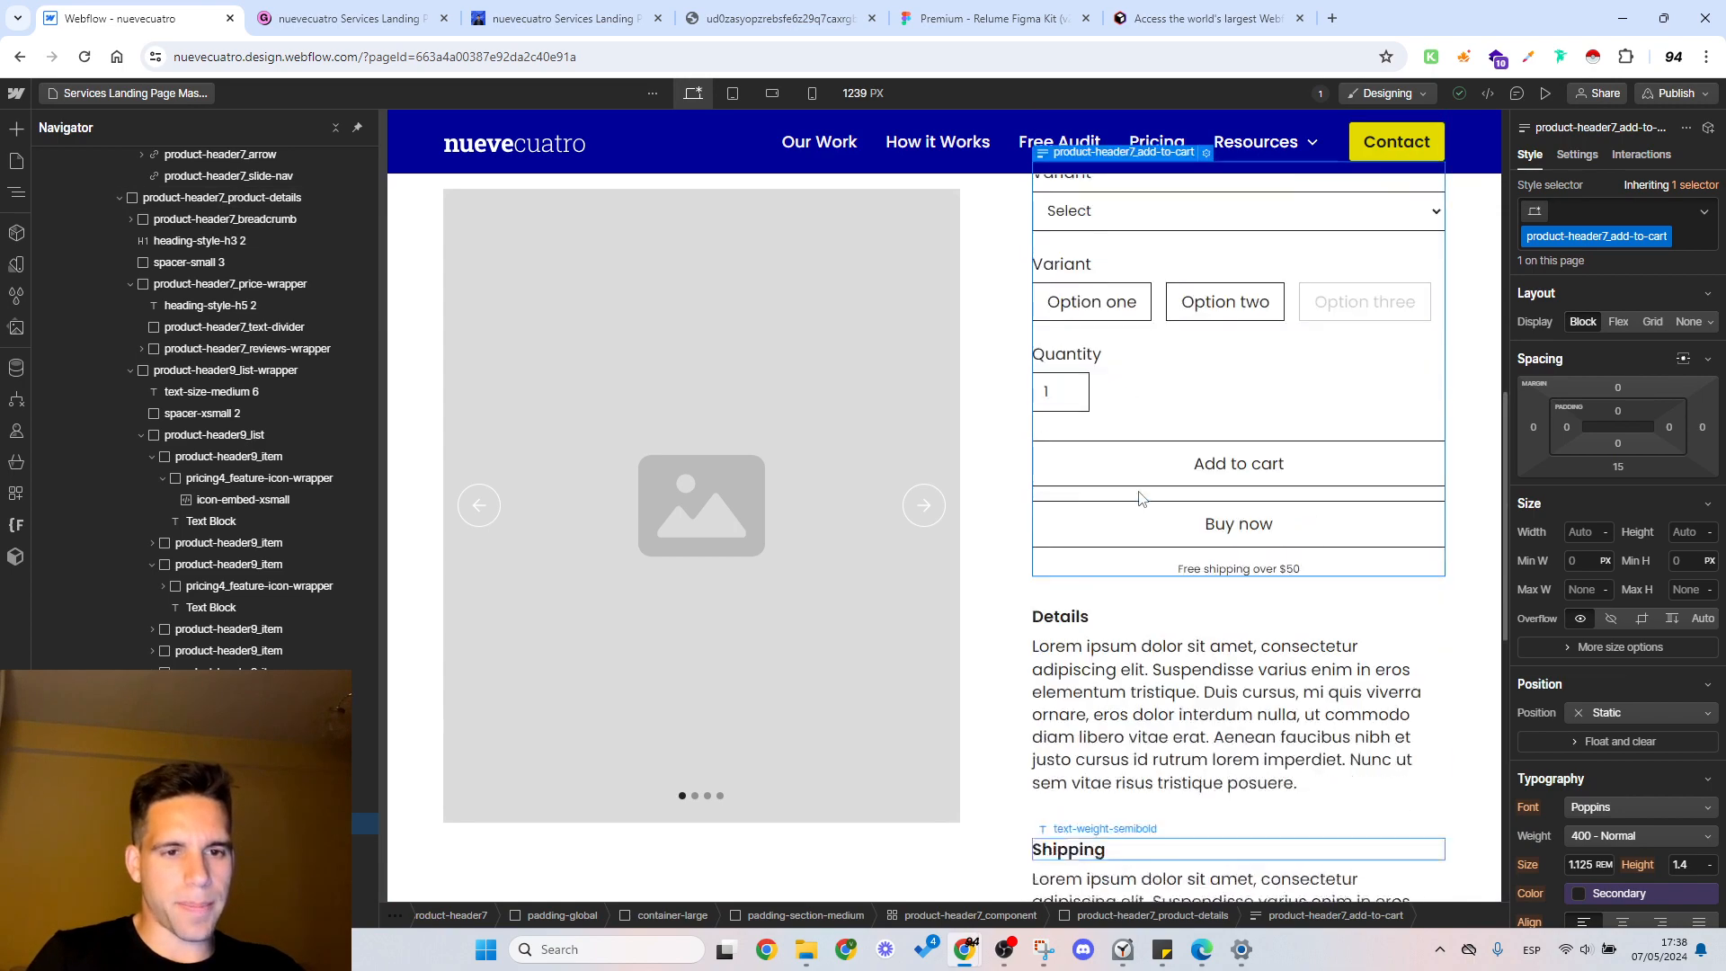
scroll(1140, 496, "down", 5)
scroll(1140, 496, "down", 2)
scroll(1140, 496, "up", 8)
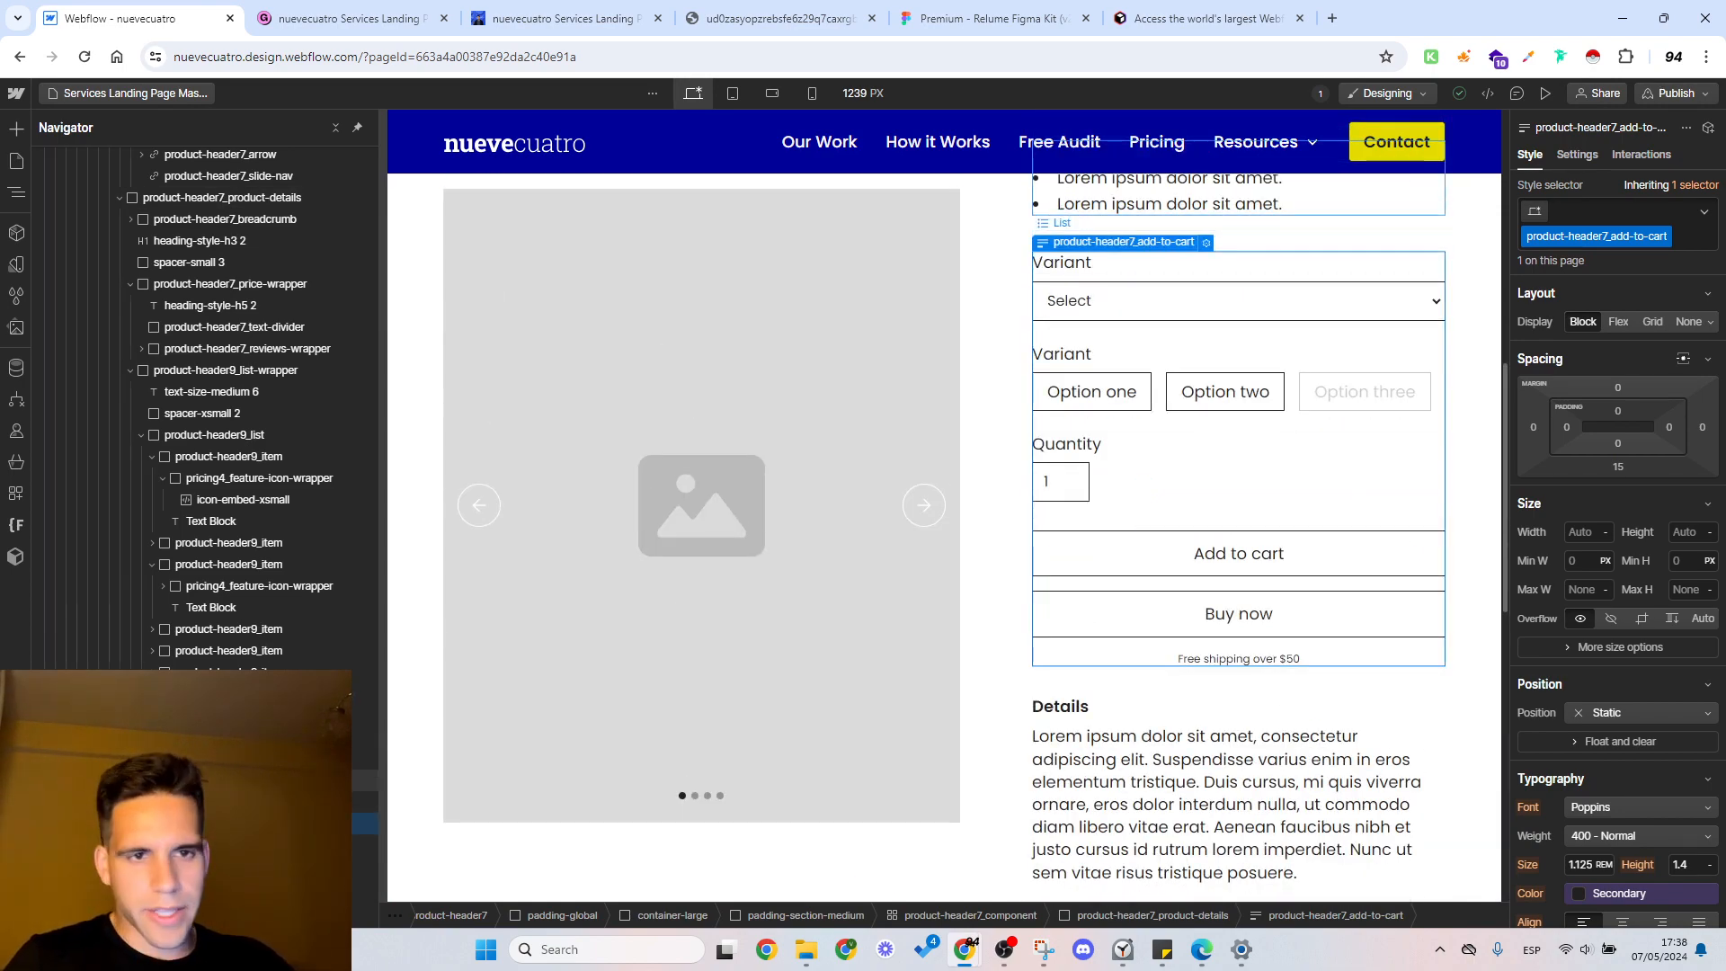
left_click(1169, 198)
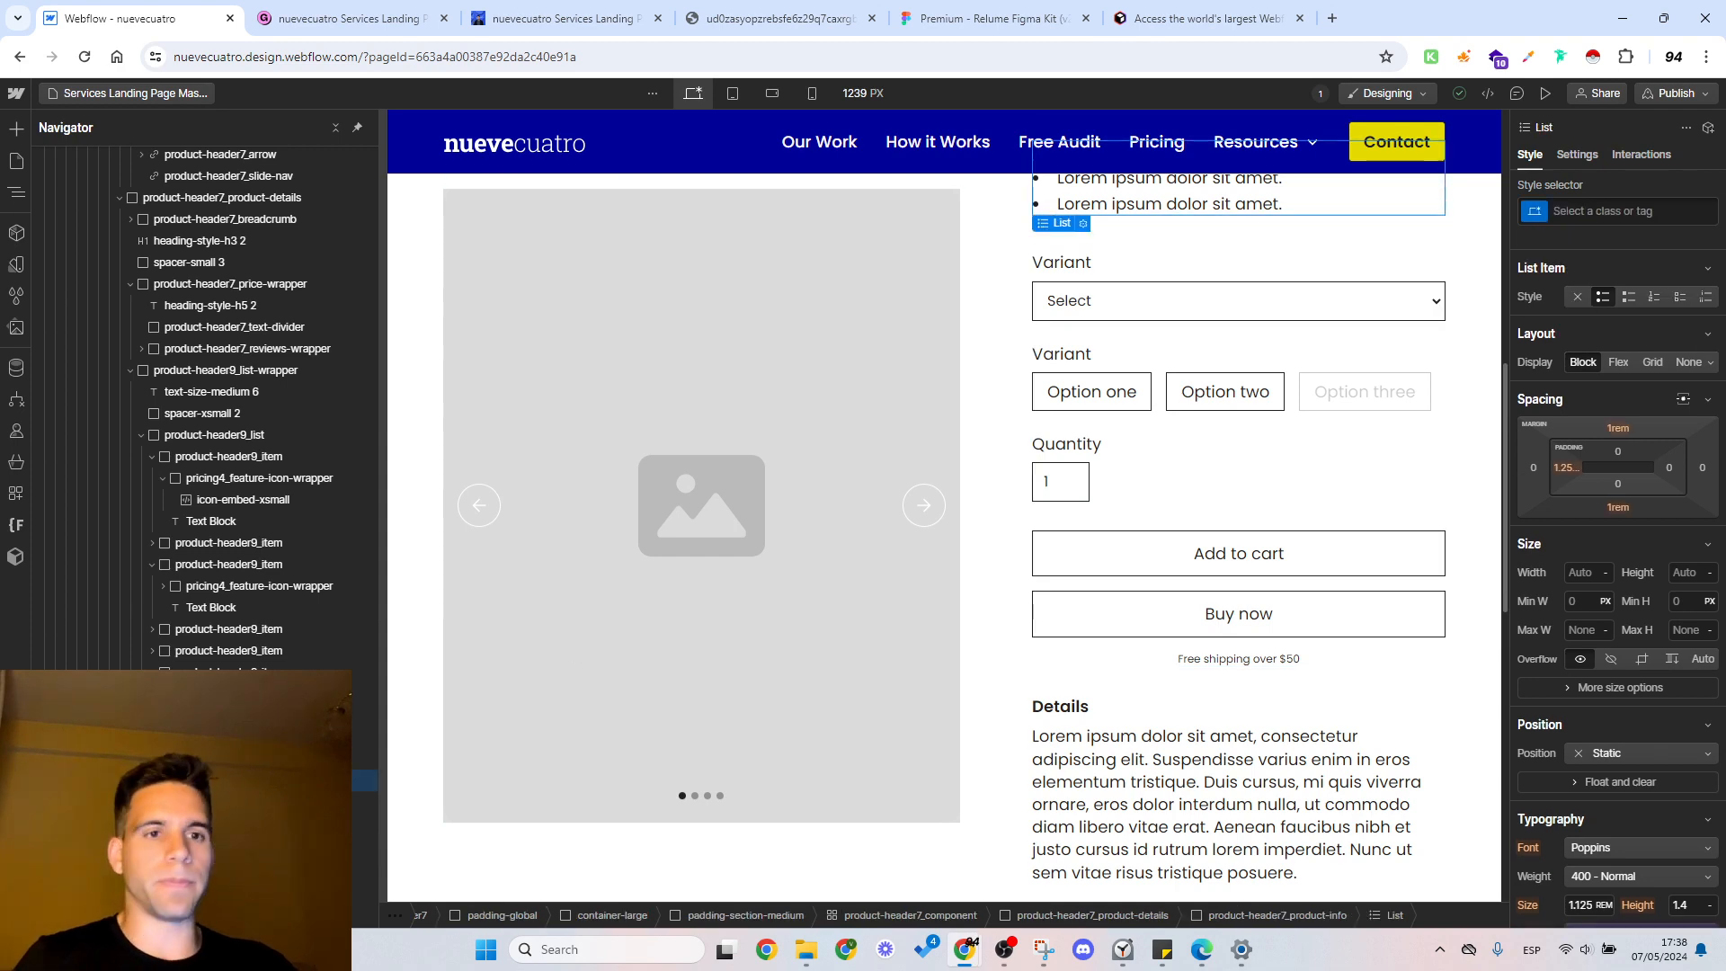
scroll(1167, 561, "up", 4)
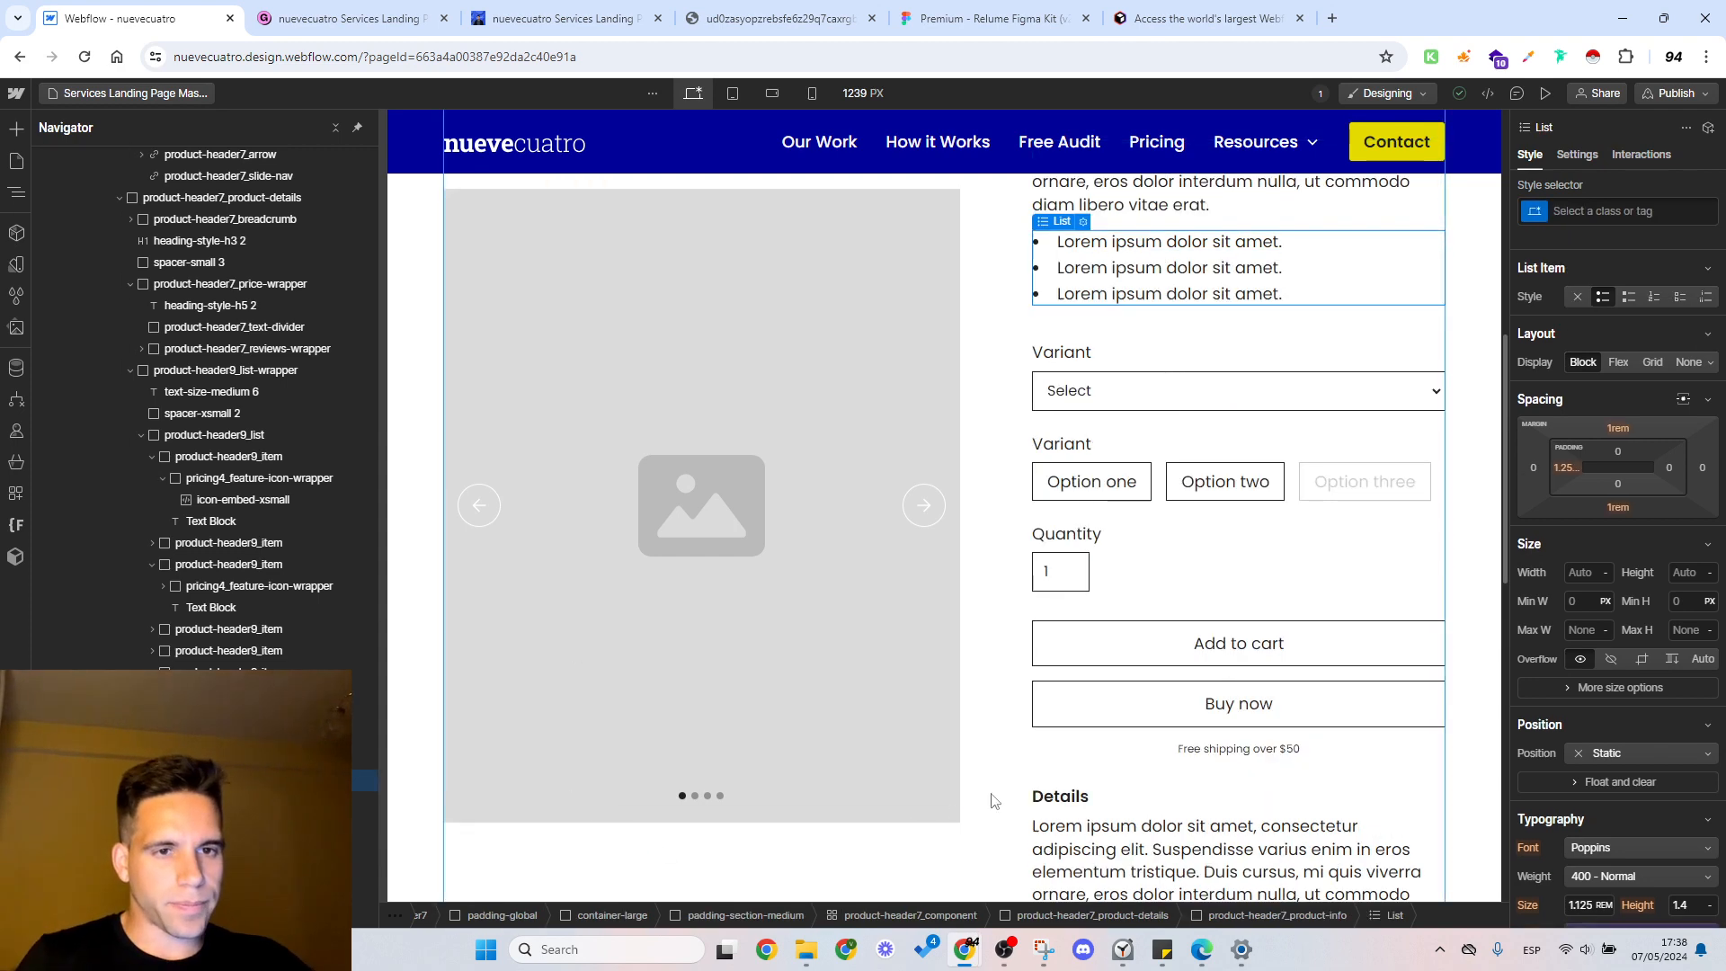
Step: Replace the product's add-to-cart form with a new default form block in the product details
scroll(1167, 561, "down", 2)
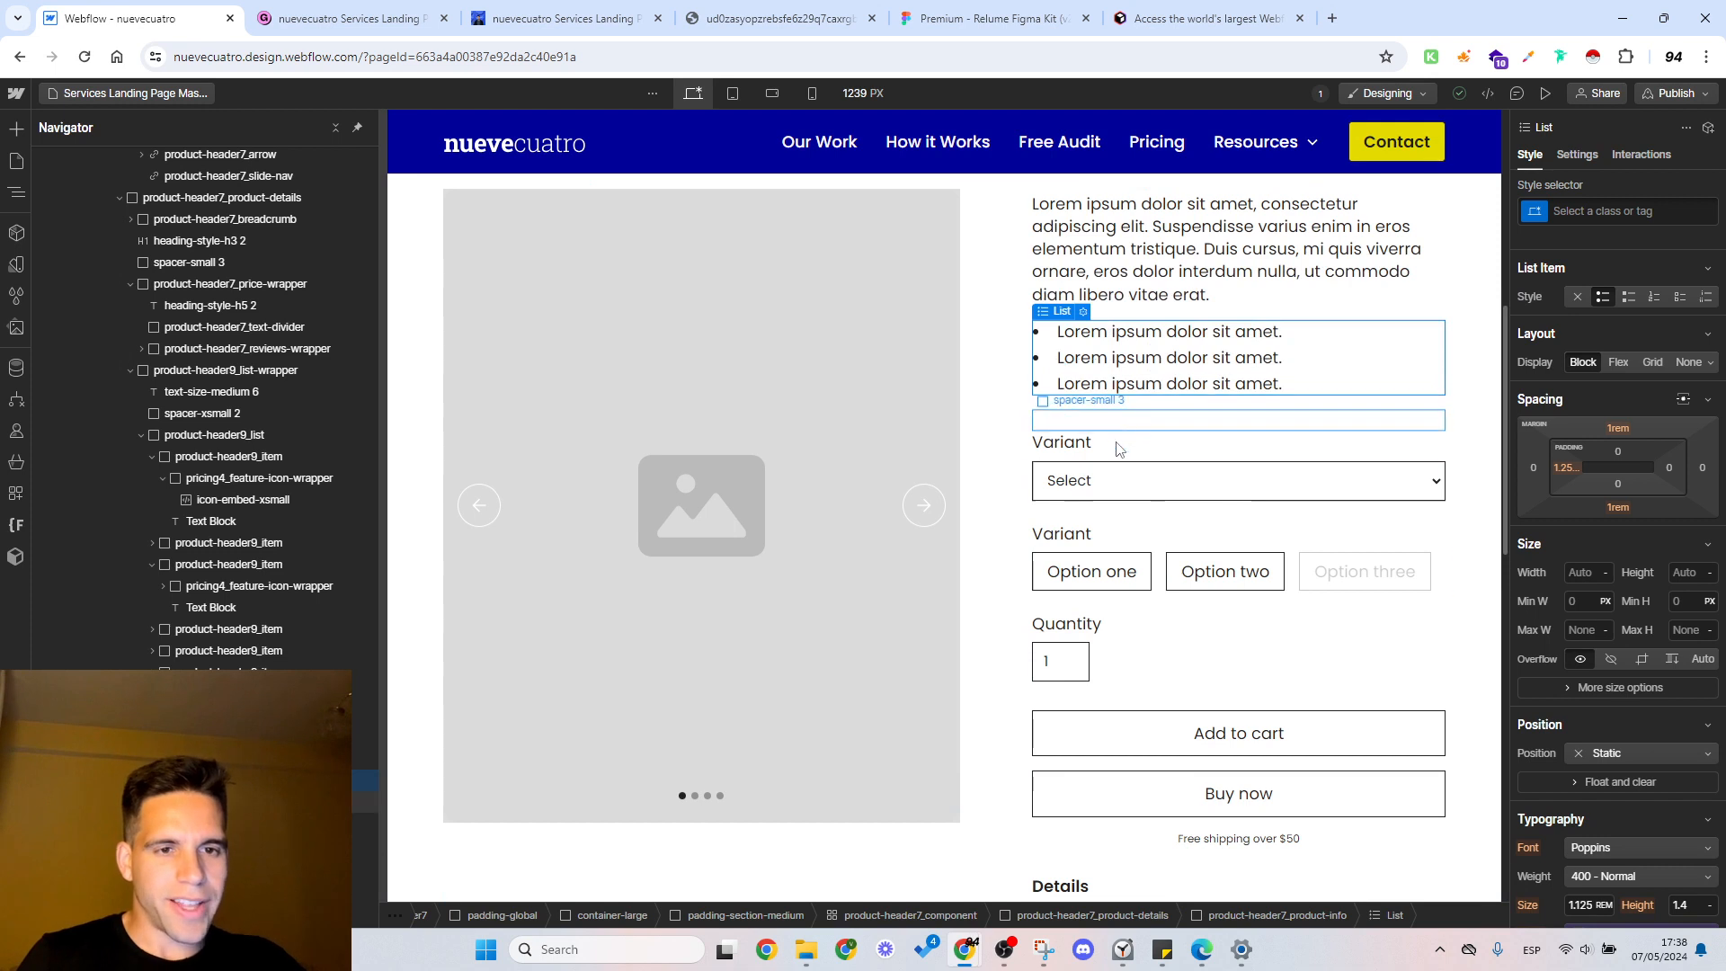
left_click(236, 824)
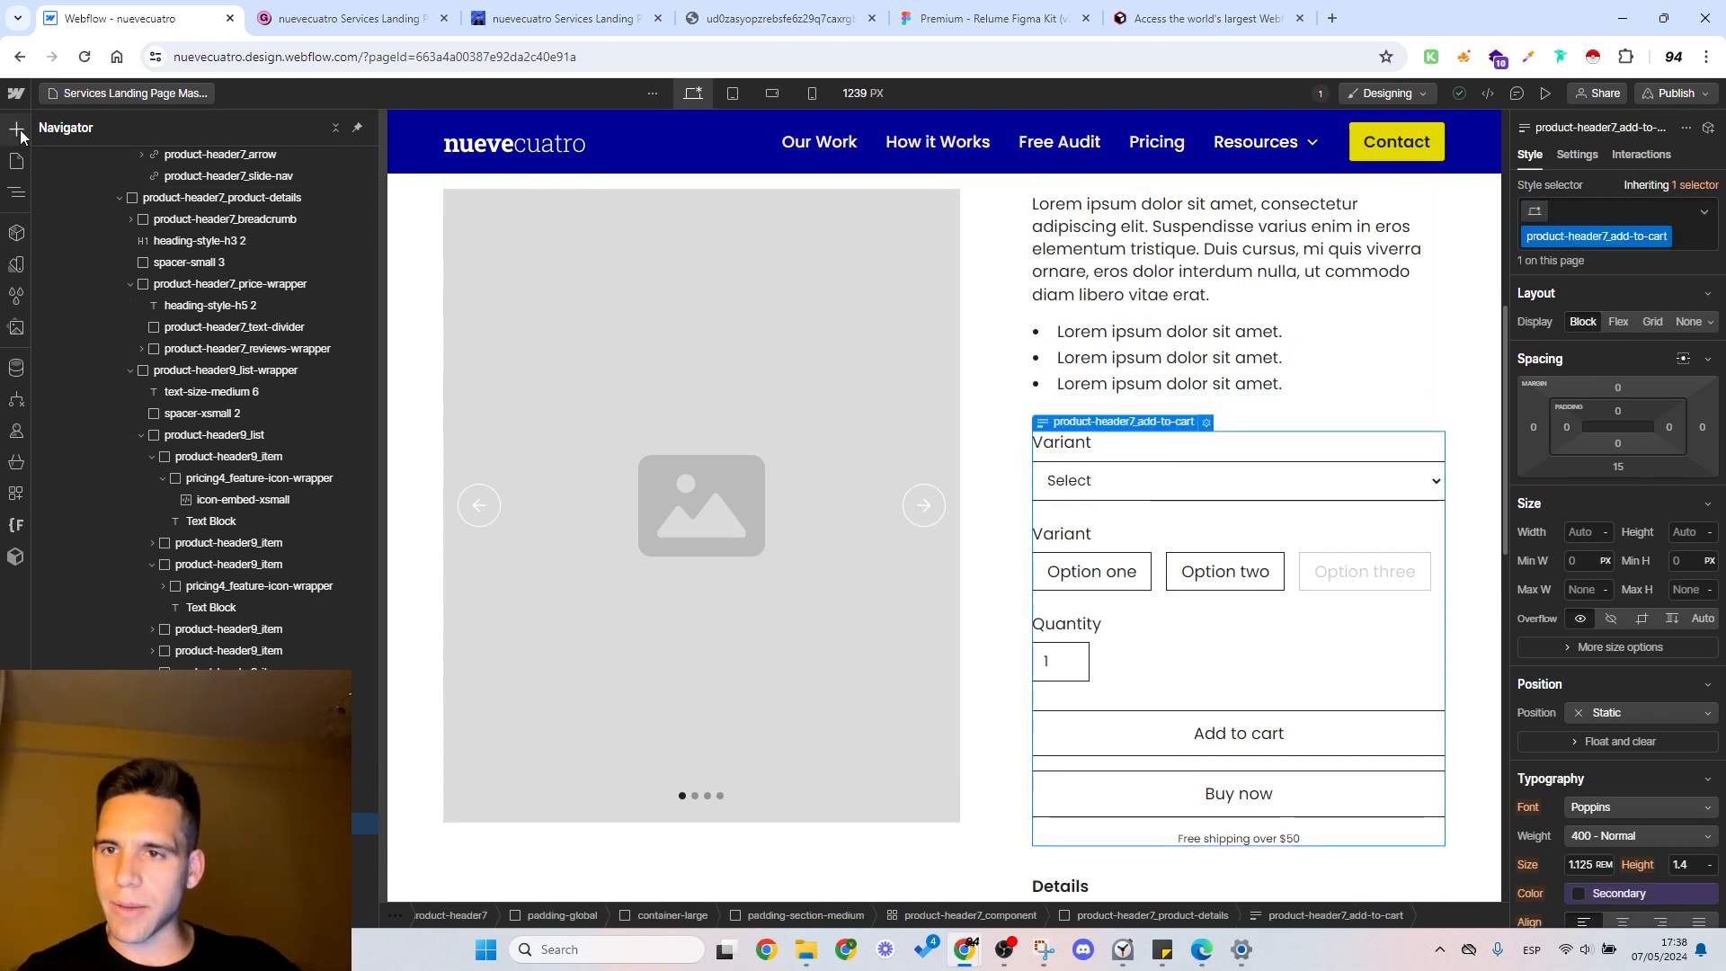
key("a")
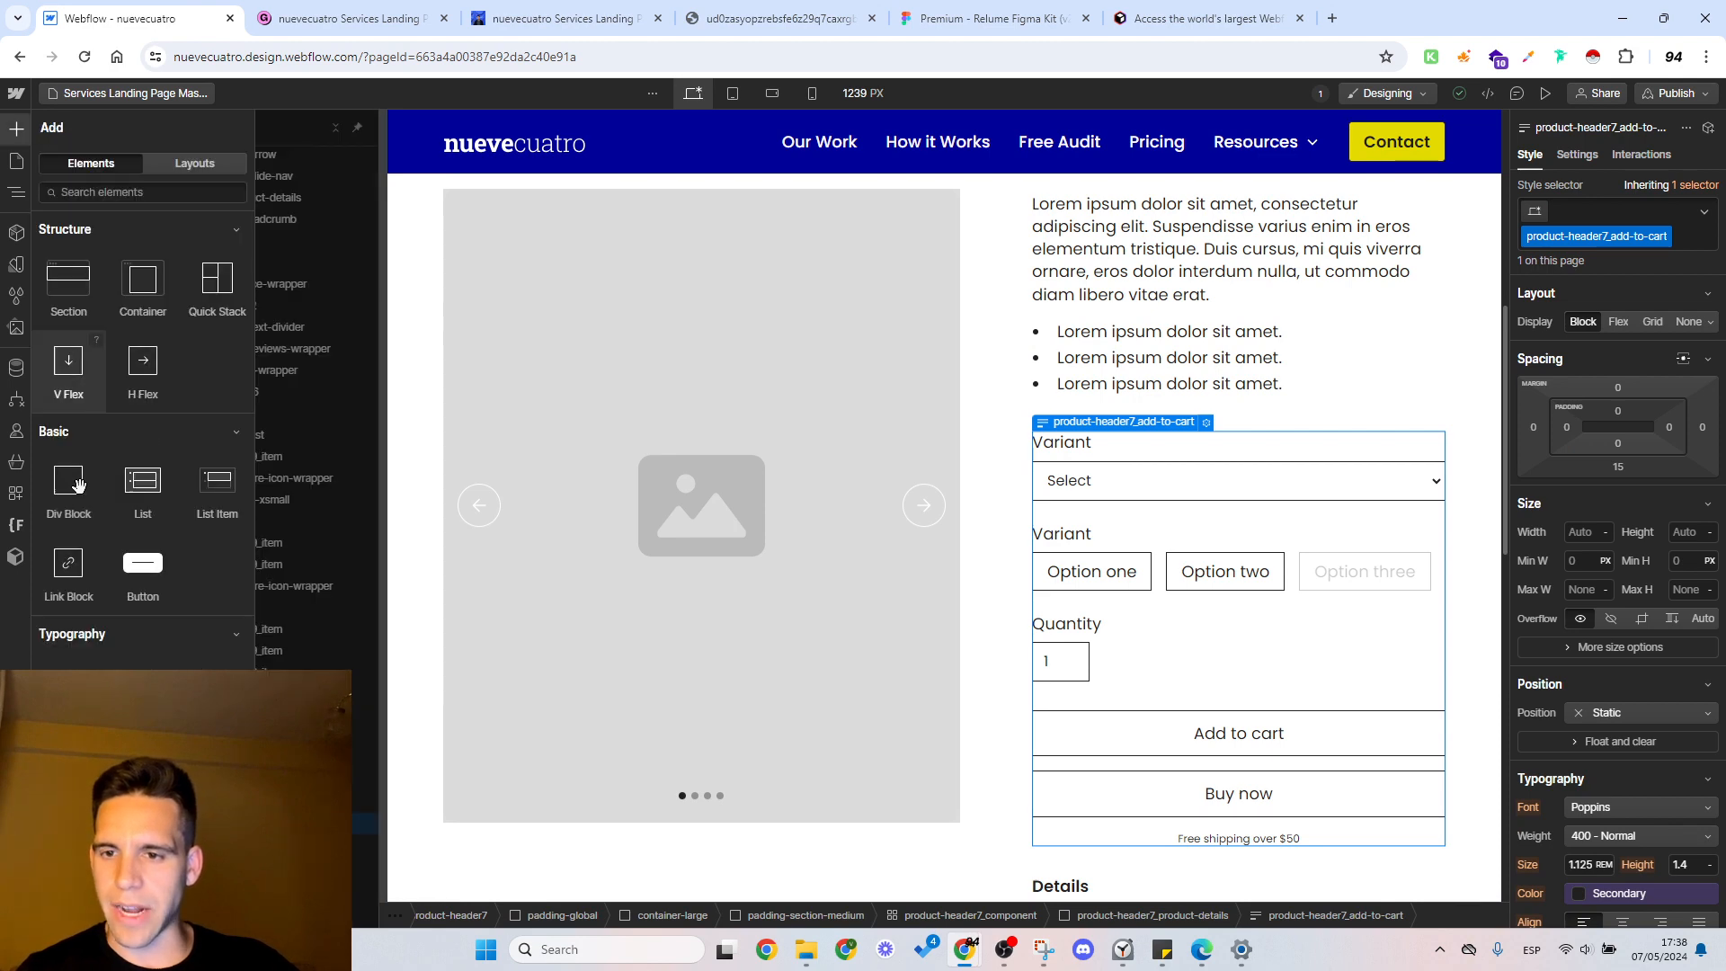
scroll(136, 560, "down", 6)
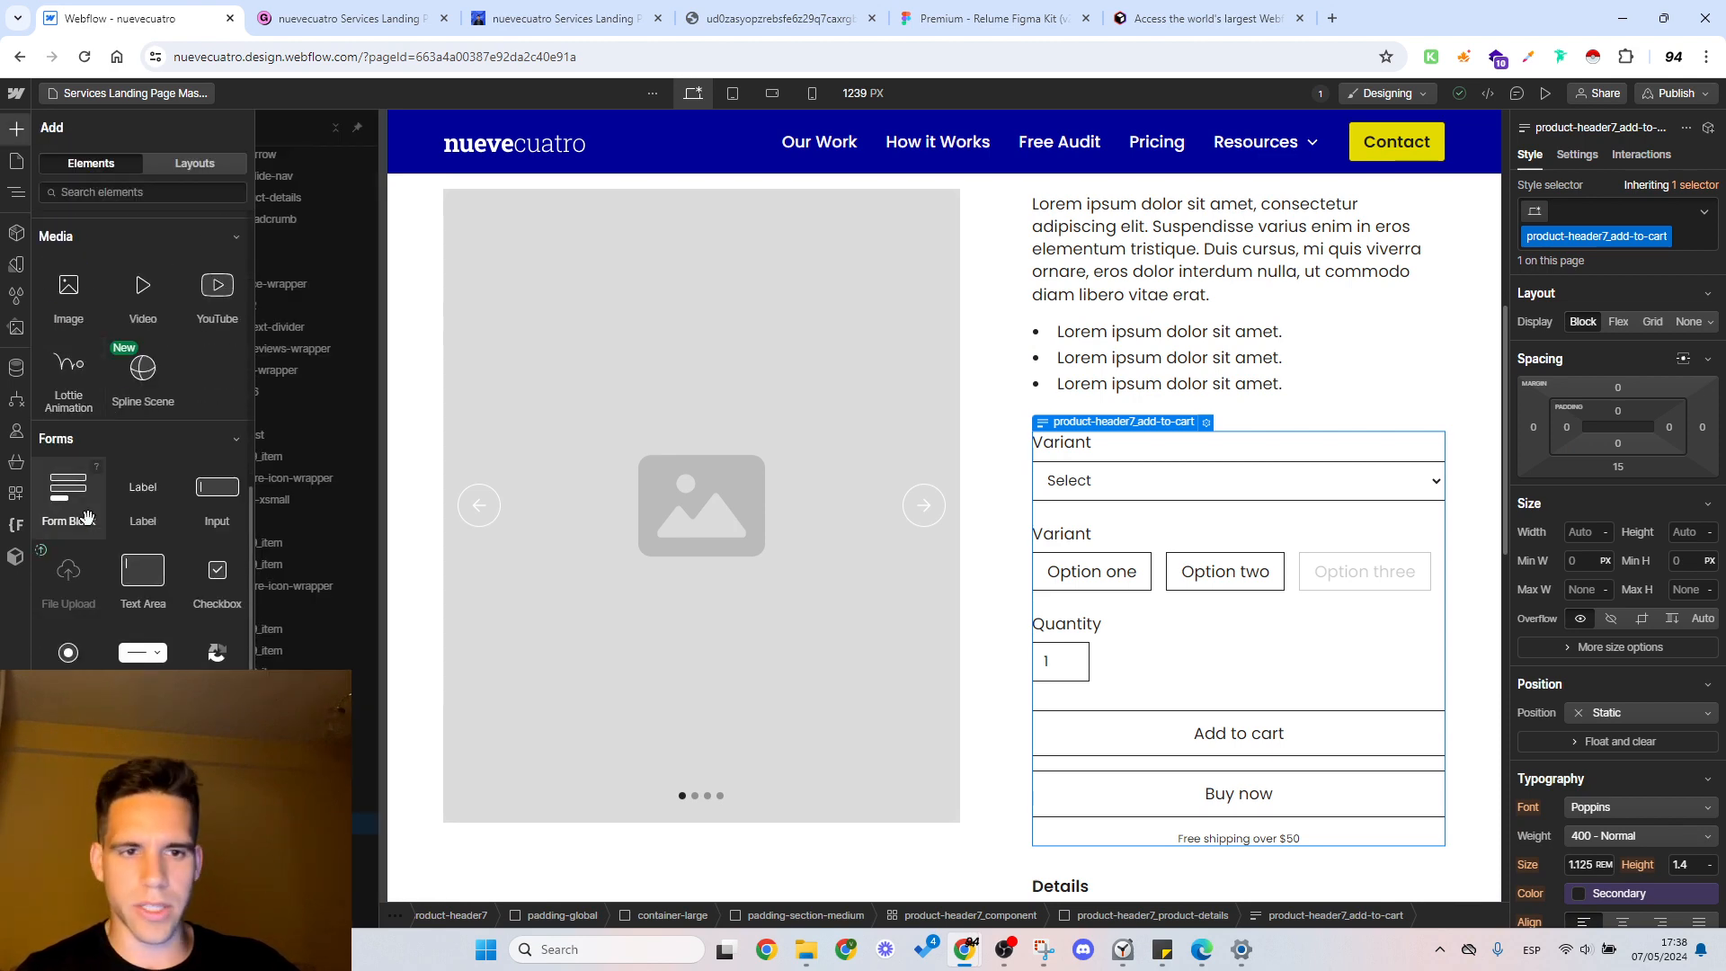
left_click_drag(1271, 526, 1268, 530)
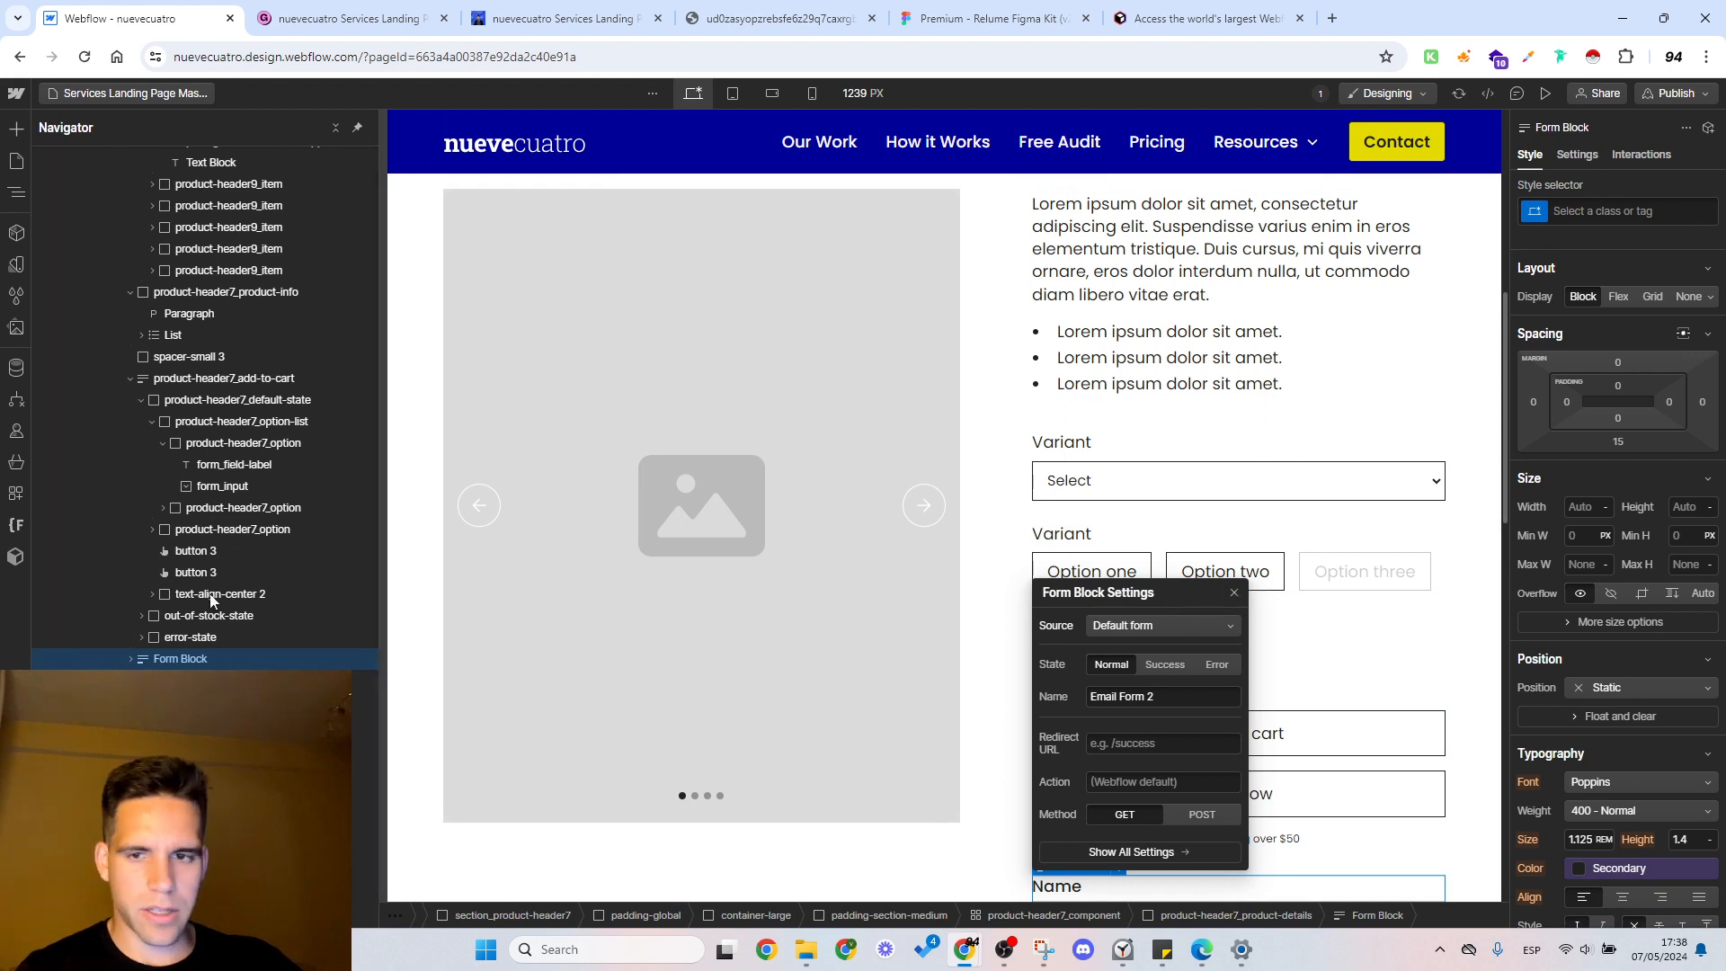
left_click(182, 393)
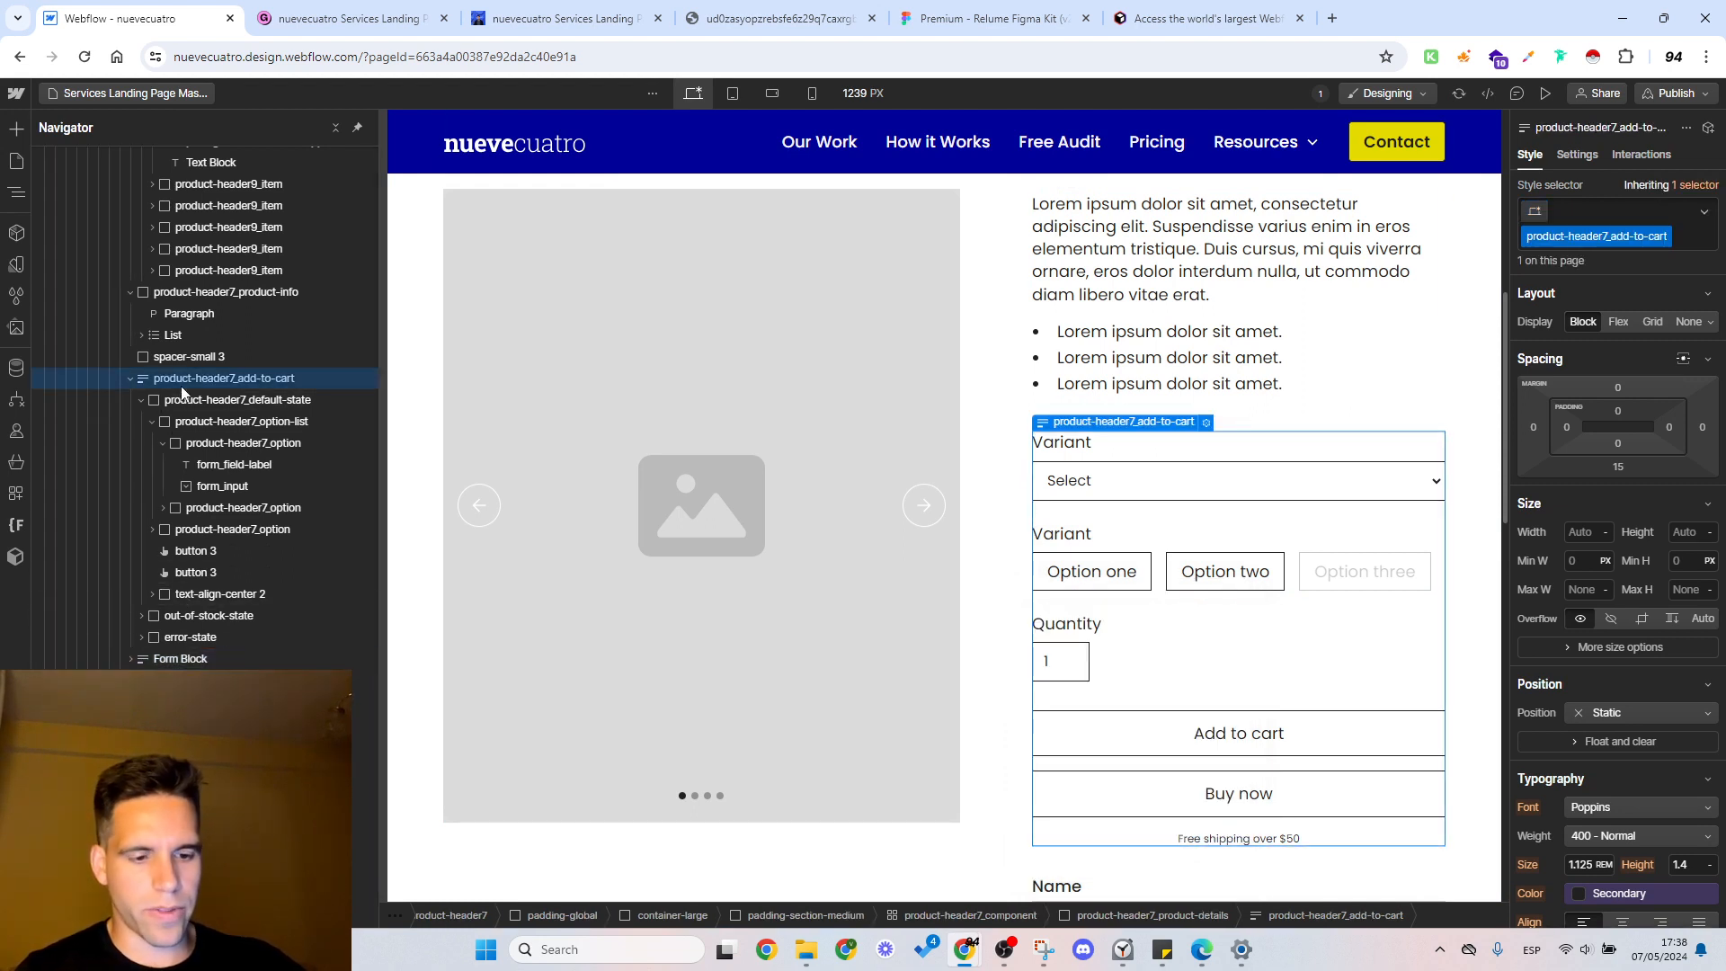
key("Delete")
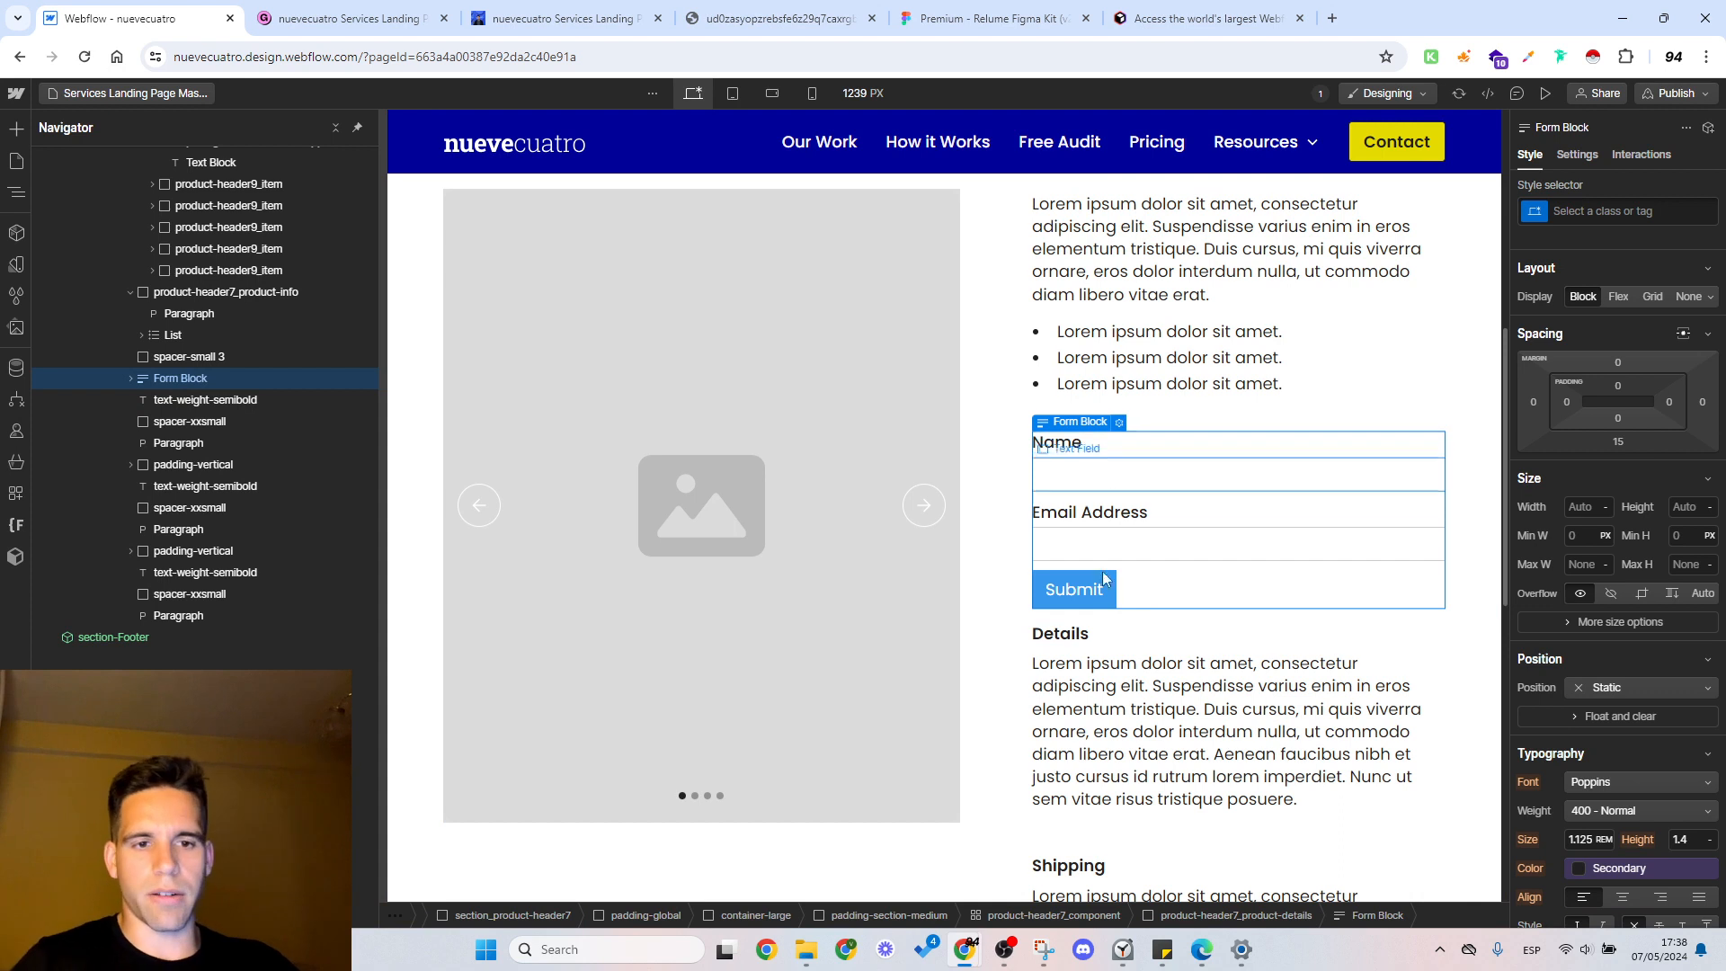
Step: Apply the existing "button" class to the new form's submit button
left_click(1093, 463)
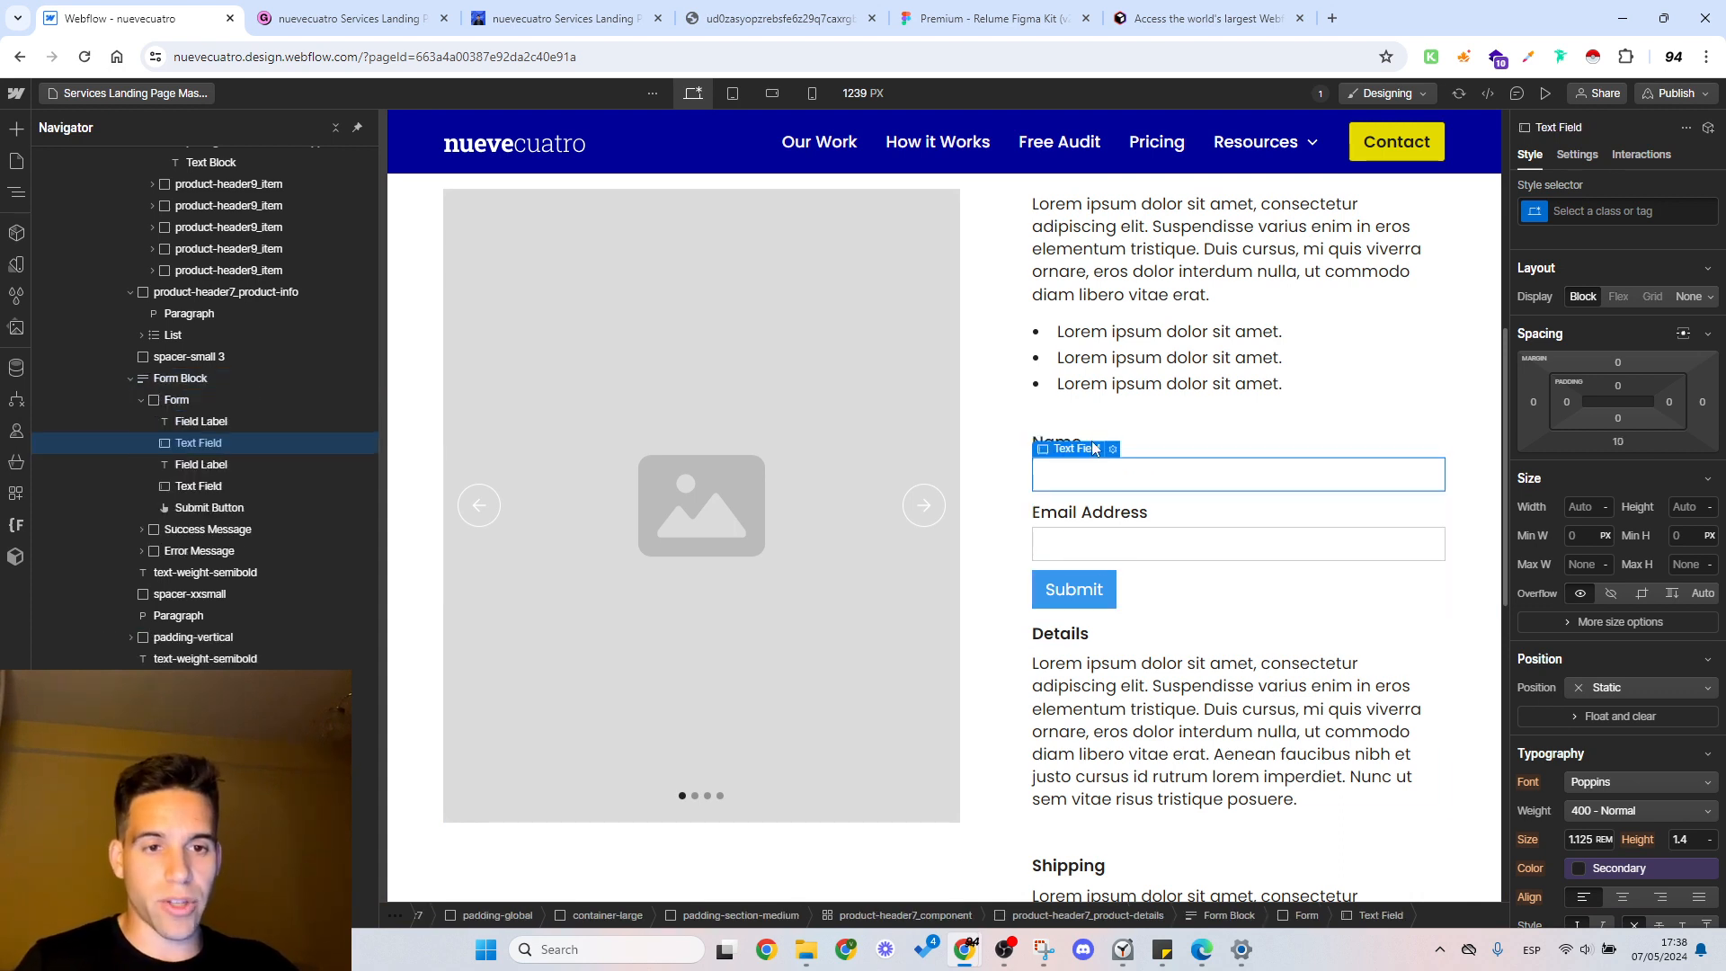
left_click(1111, 591)
left_click(1620, 203)
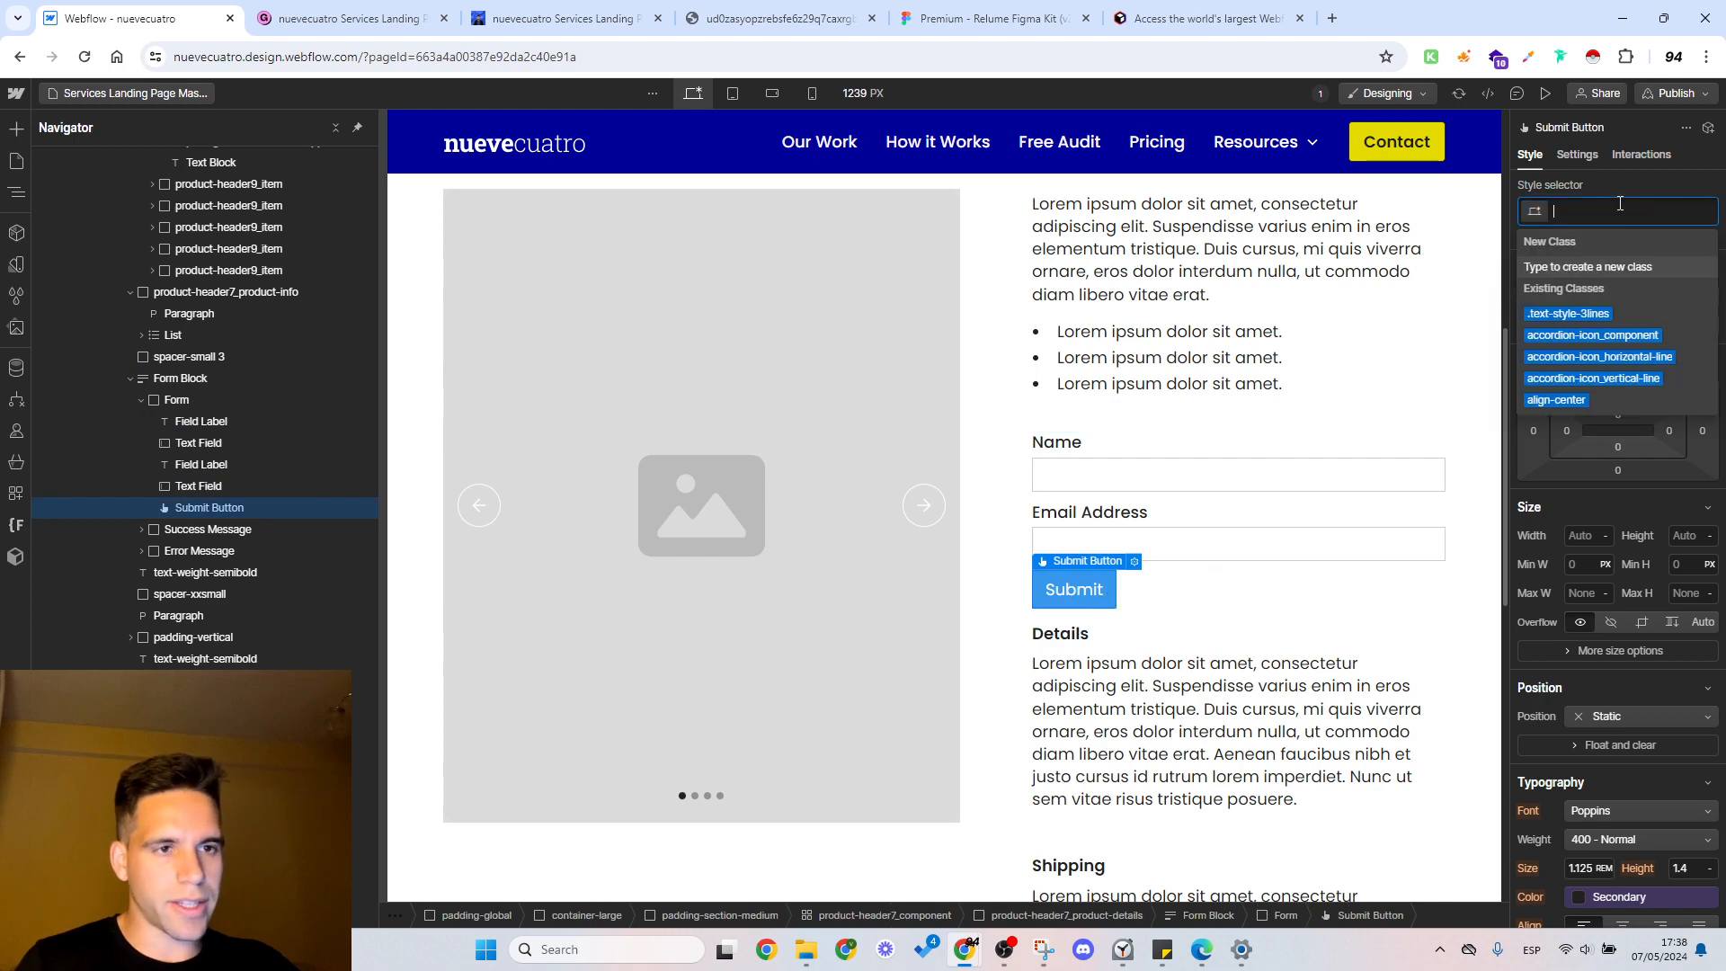
type("bu")
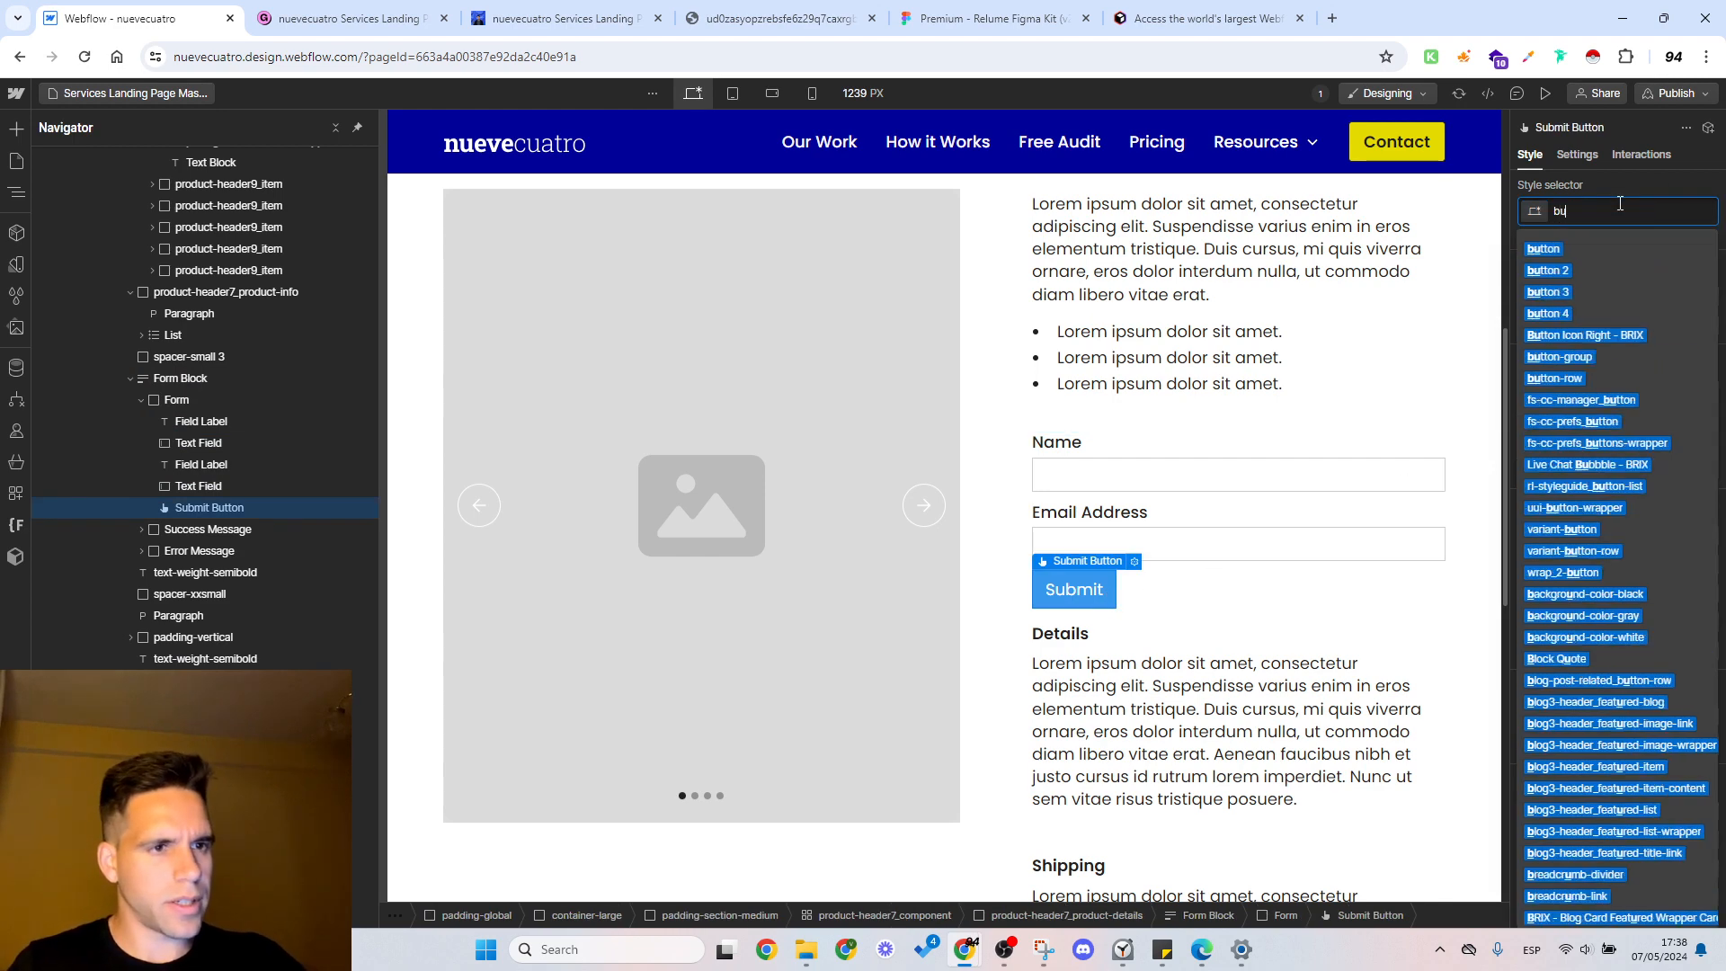
type("tton")
key("Return")
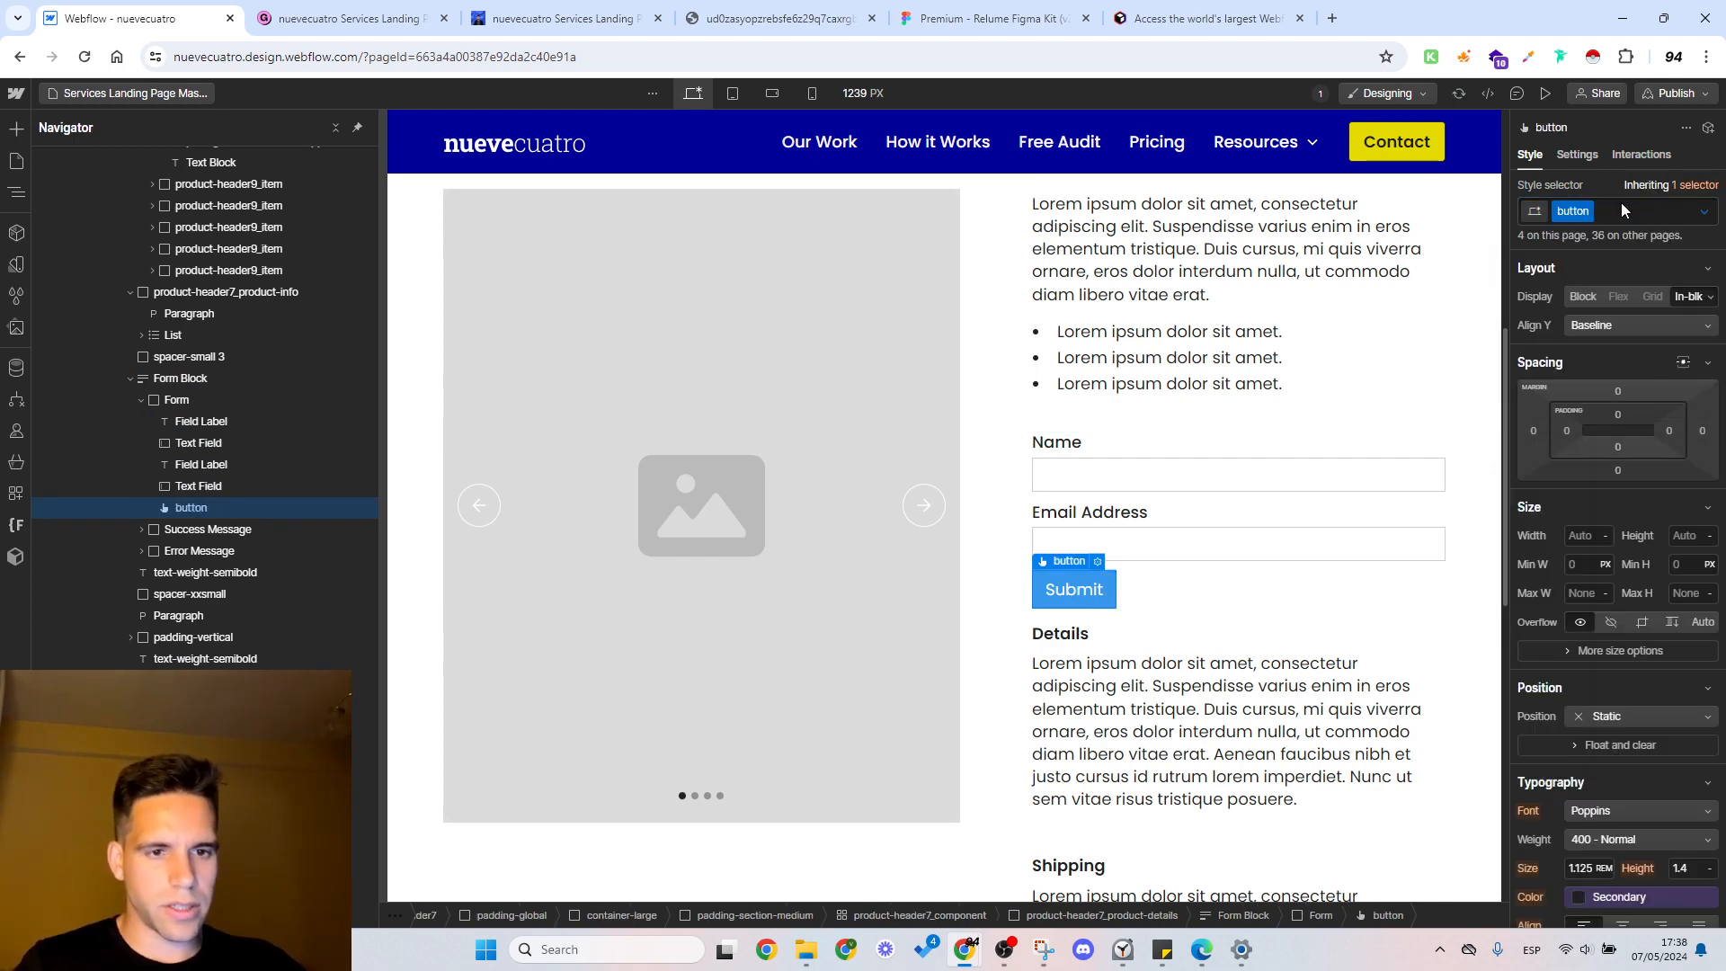
Step: Delete the breadcrumb row above the "Services Landing Page Mastery" heading
scroll(1337, 375, "up", 8)
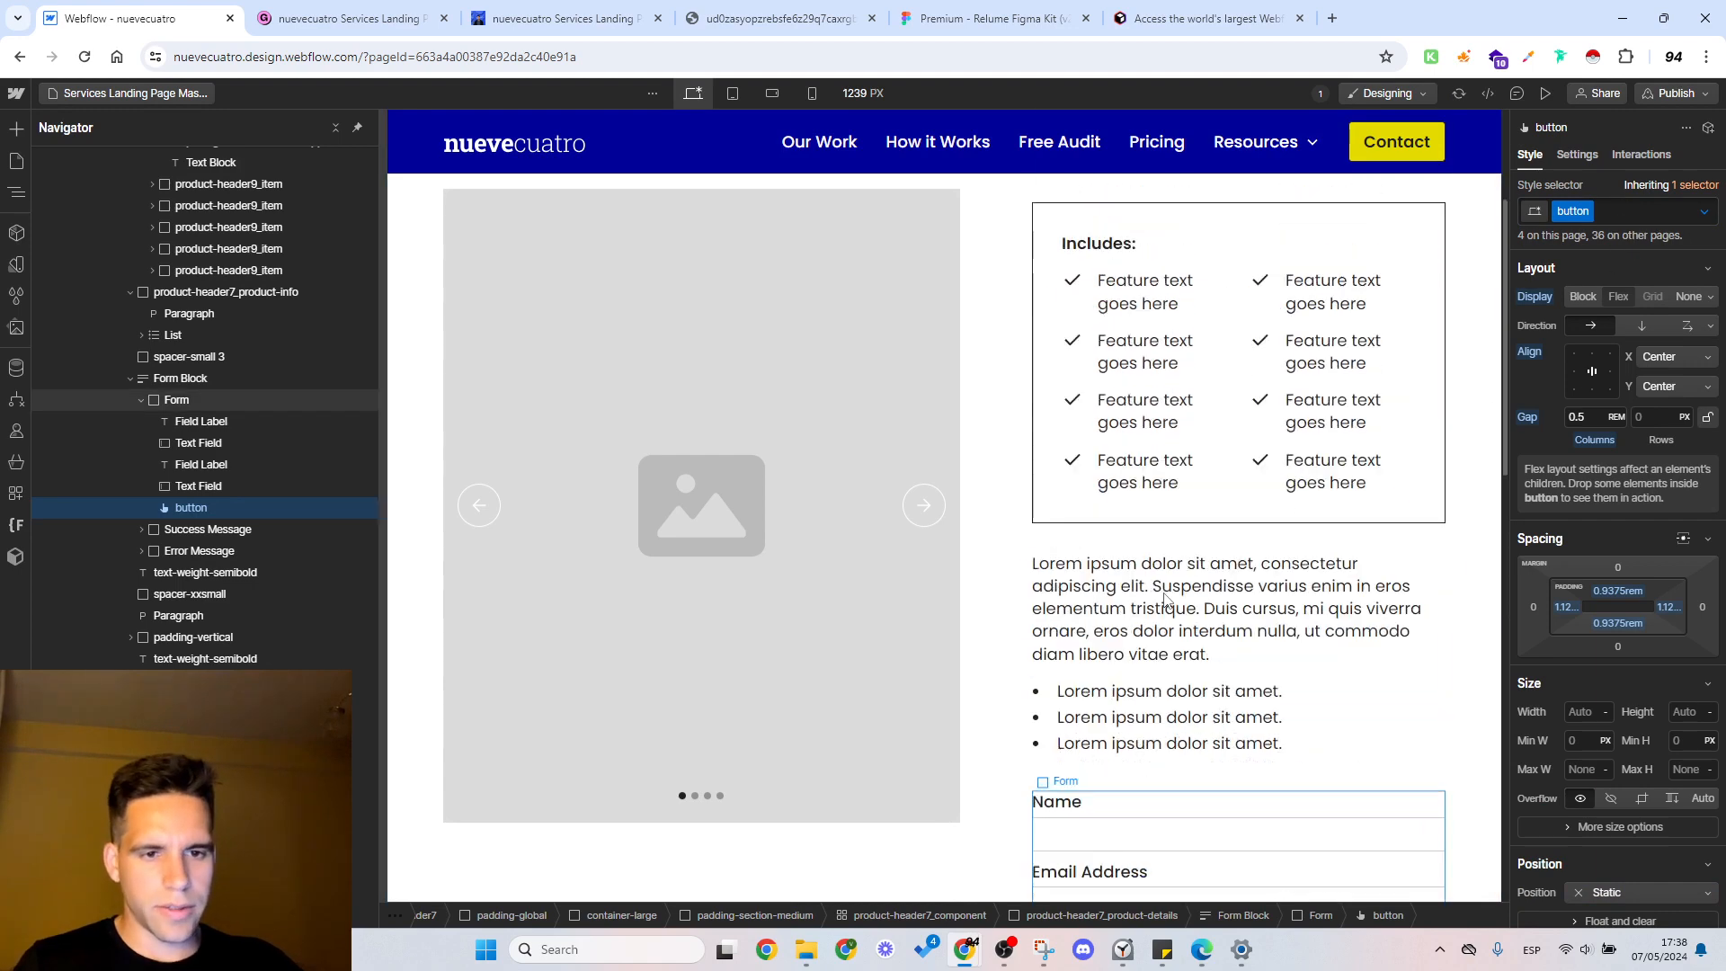
left_click(865, 351)
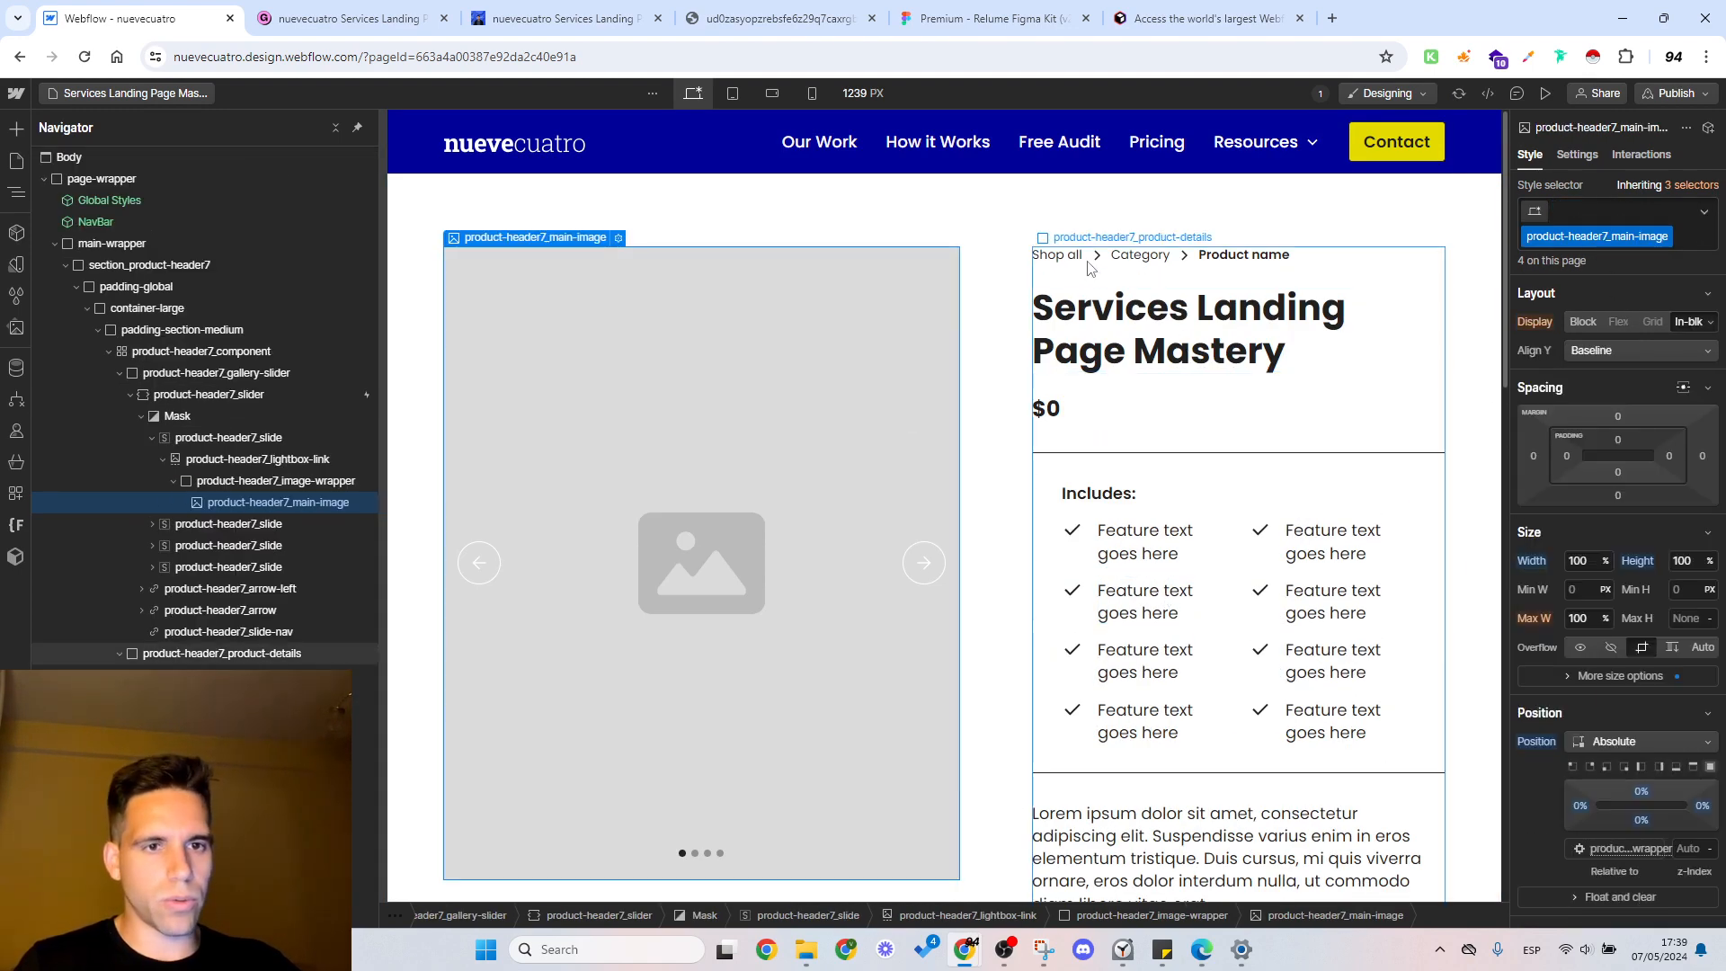
left_click(1337, 260)
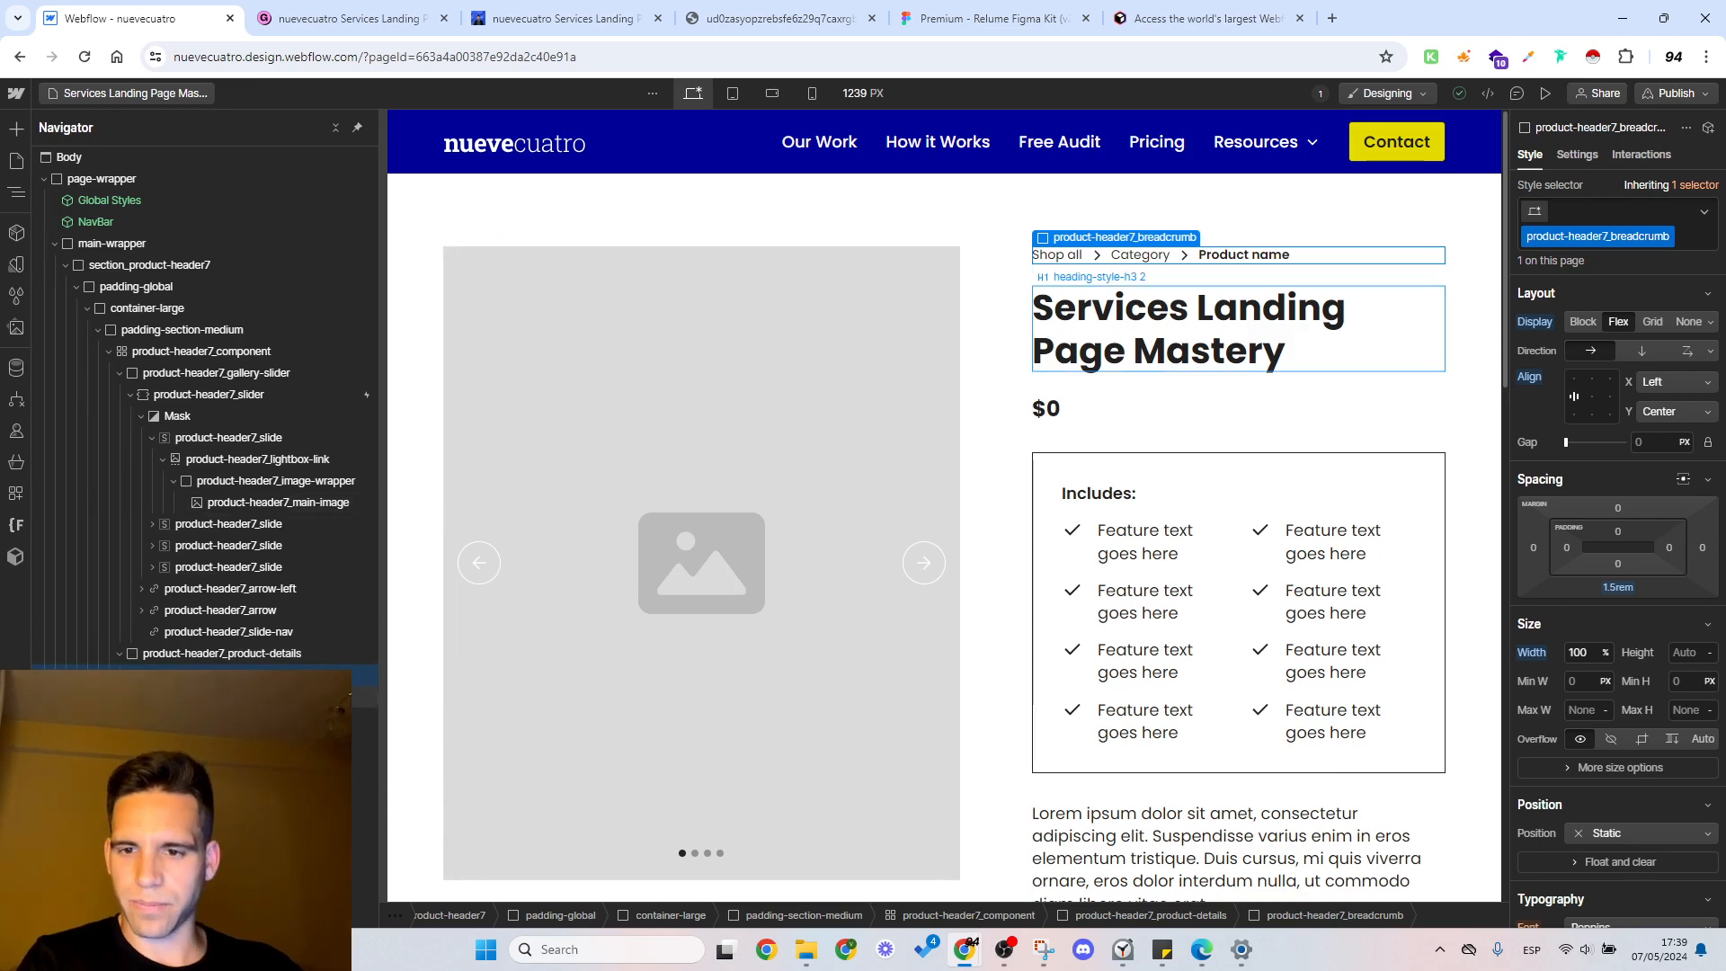
left_click(1188, 329)
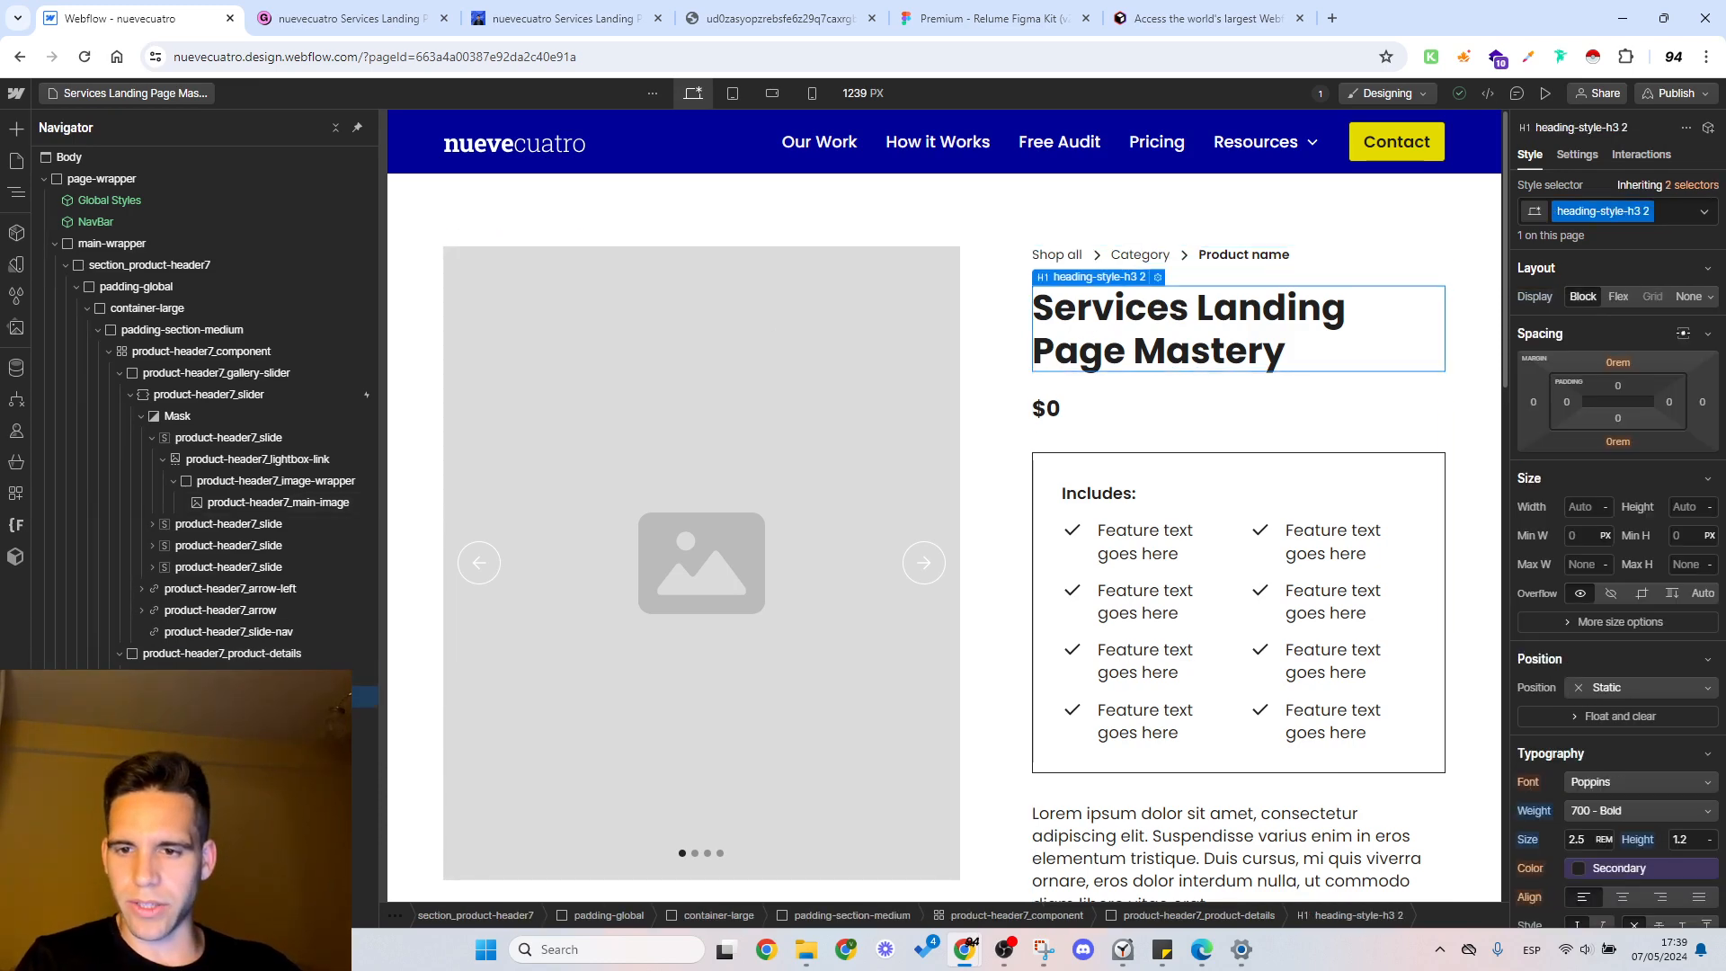
left_click(1349, 256)
key("Delete")
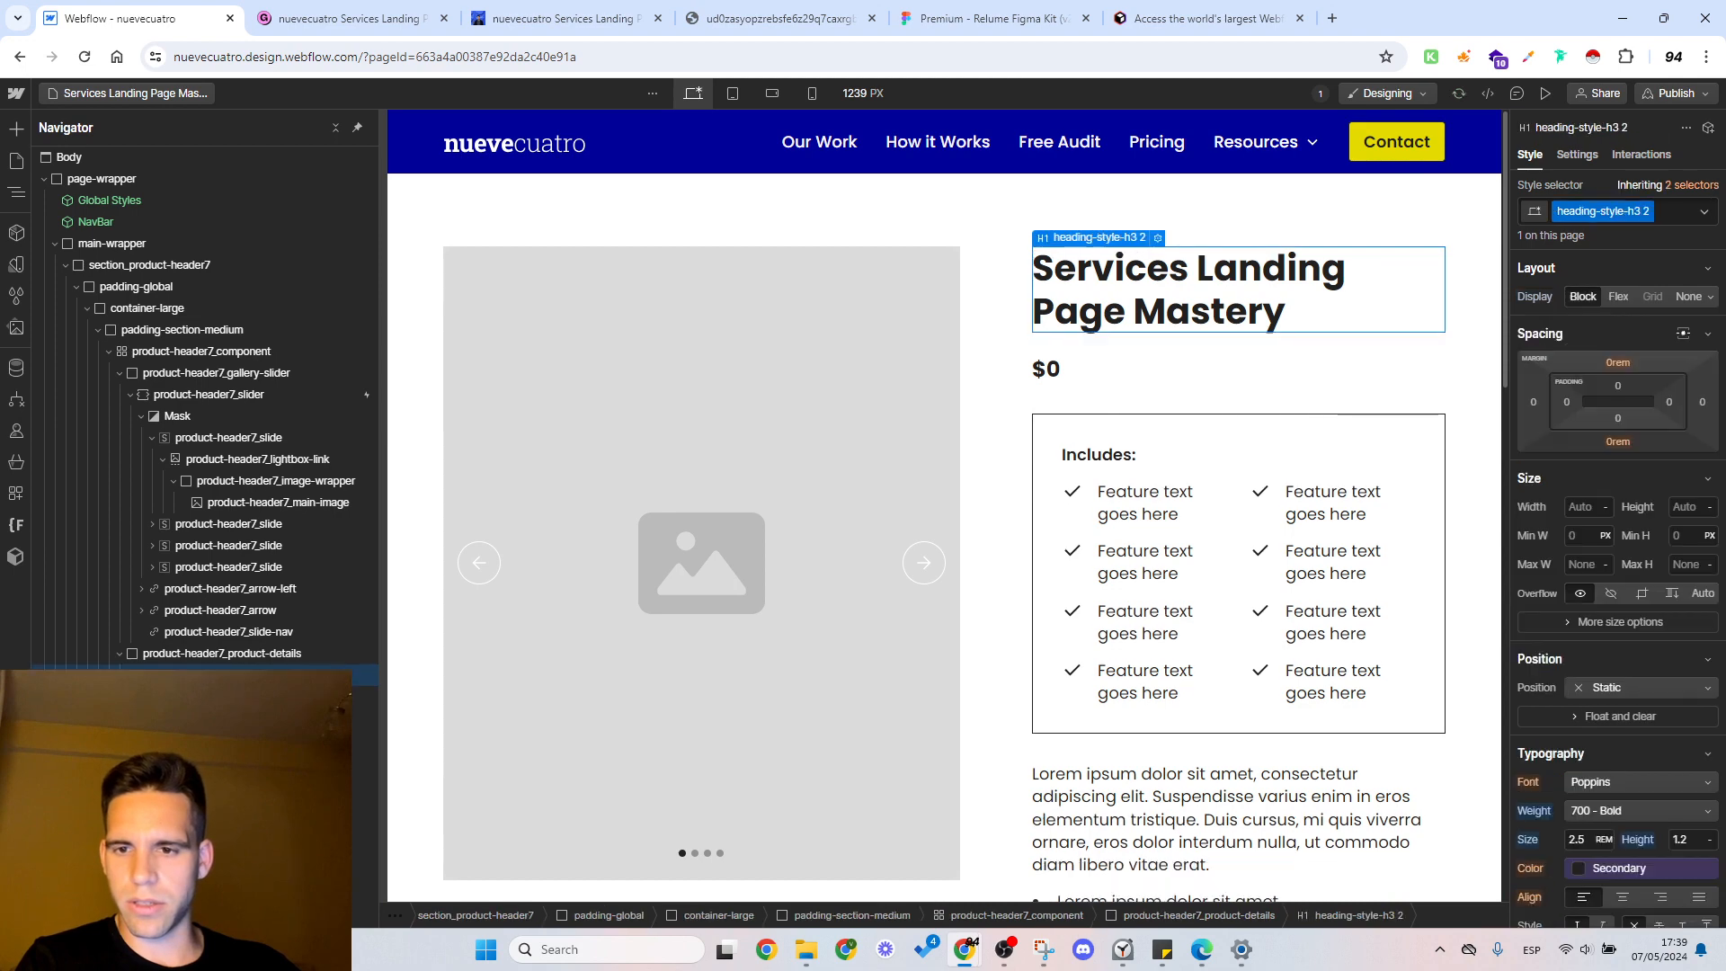
Step: Switch to the published Gumroad product page and examine its title, headline and description text
double_click(1104, 305)
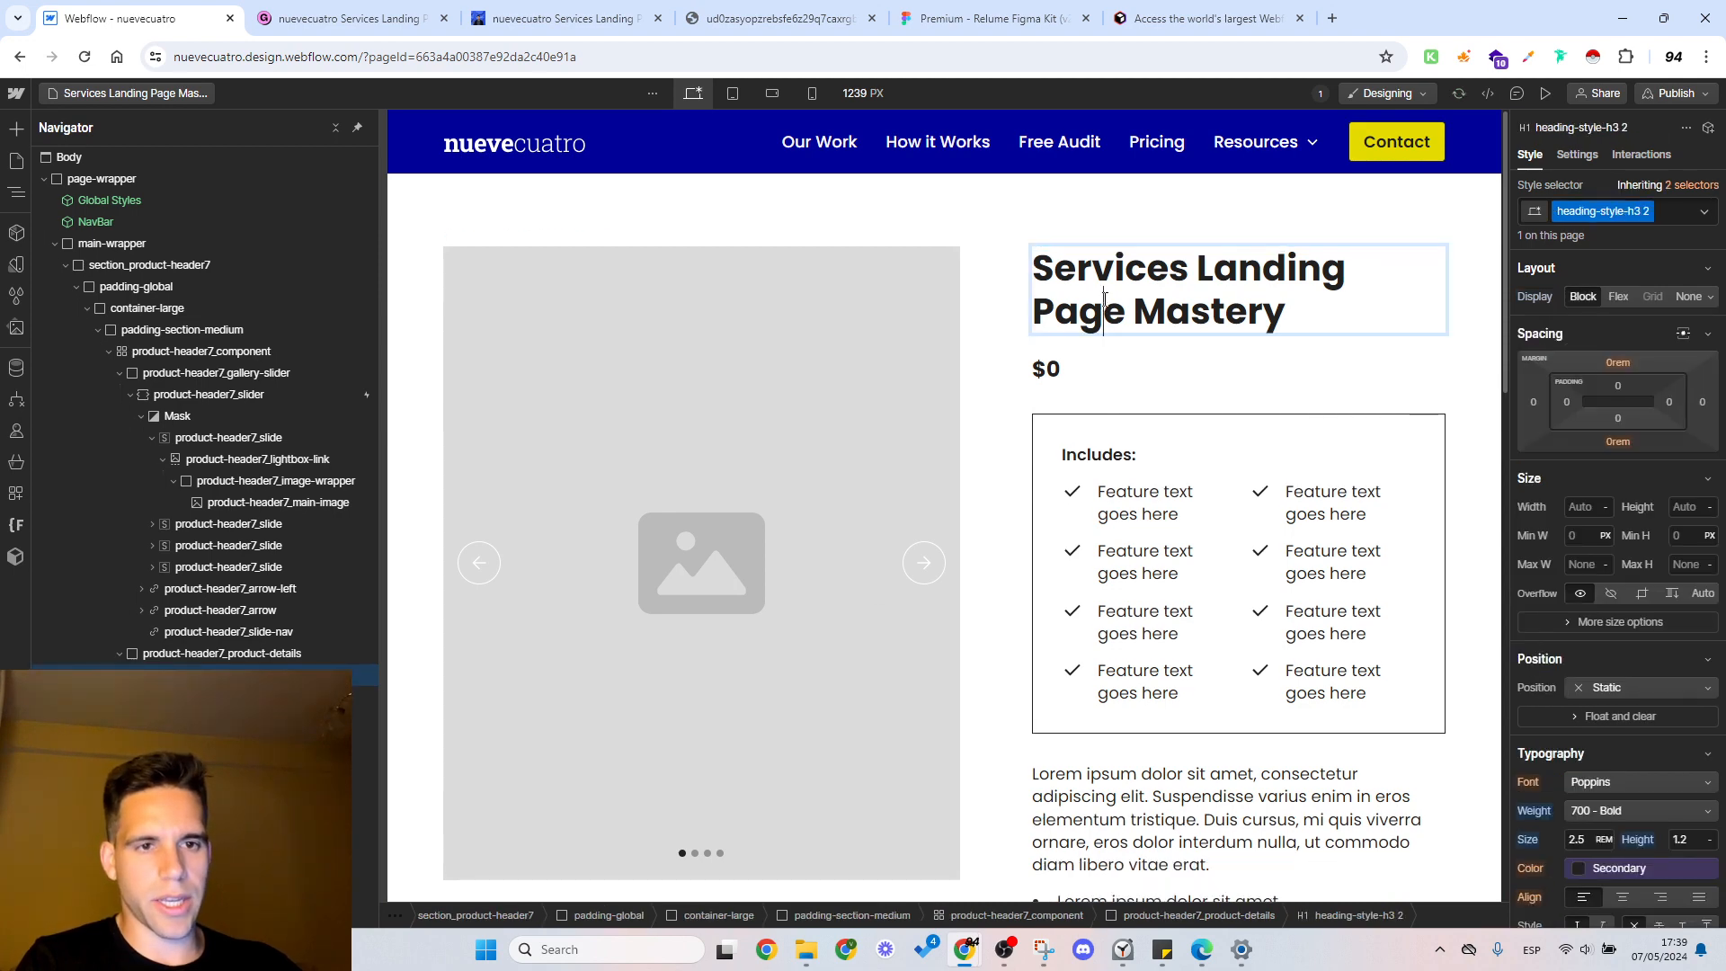
key("ctrl+Tab")
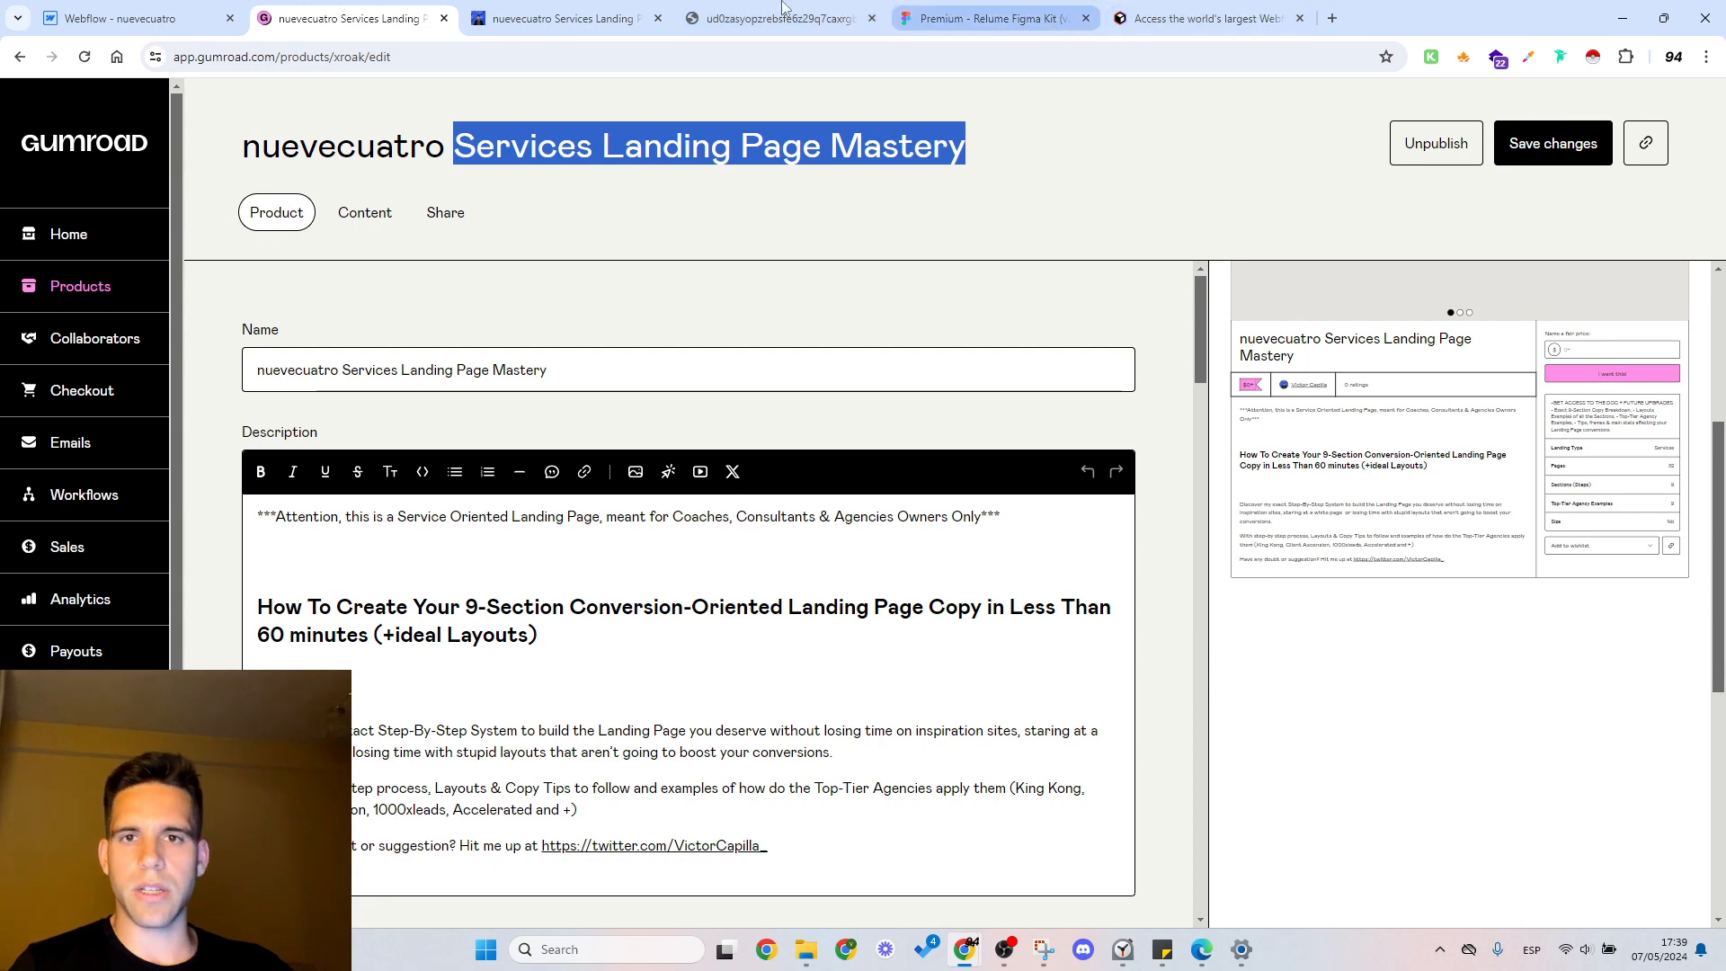
left_click(567, 18)
scroll(618, 340, "up", 3)
left_click(582, 590)
left_click_drag(620, 584, 420, 529)
left_click(421, 528)
left_click_drag(573, 733, 367, 704)
left_click(494, 721)
scroll(634, 676, "down", 3)
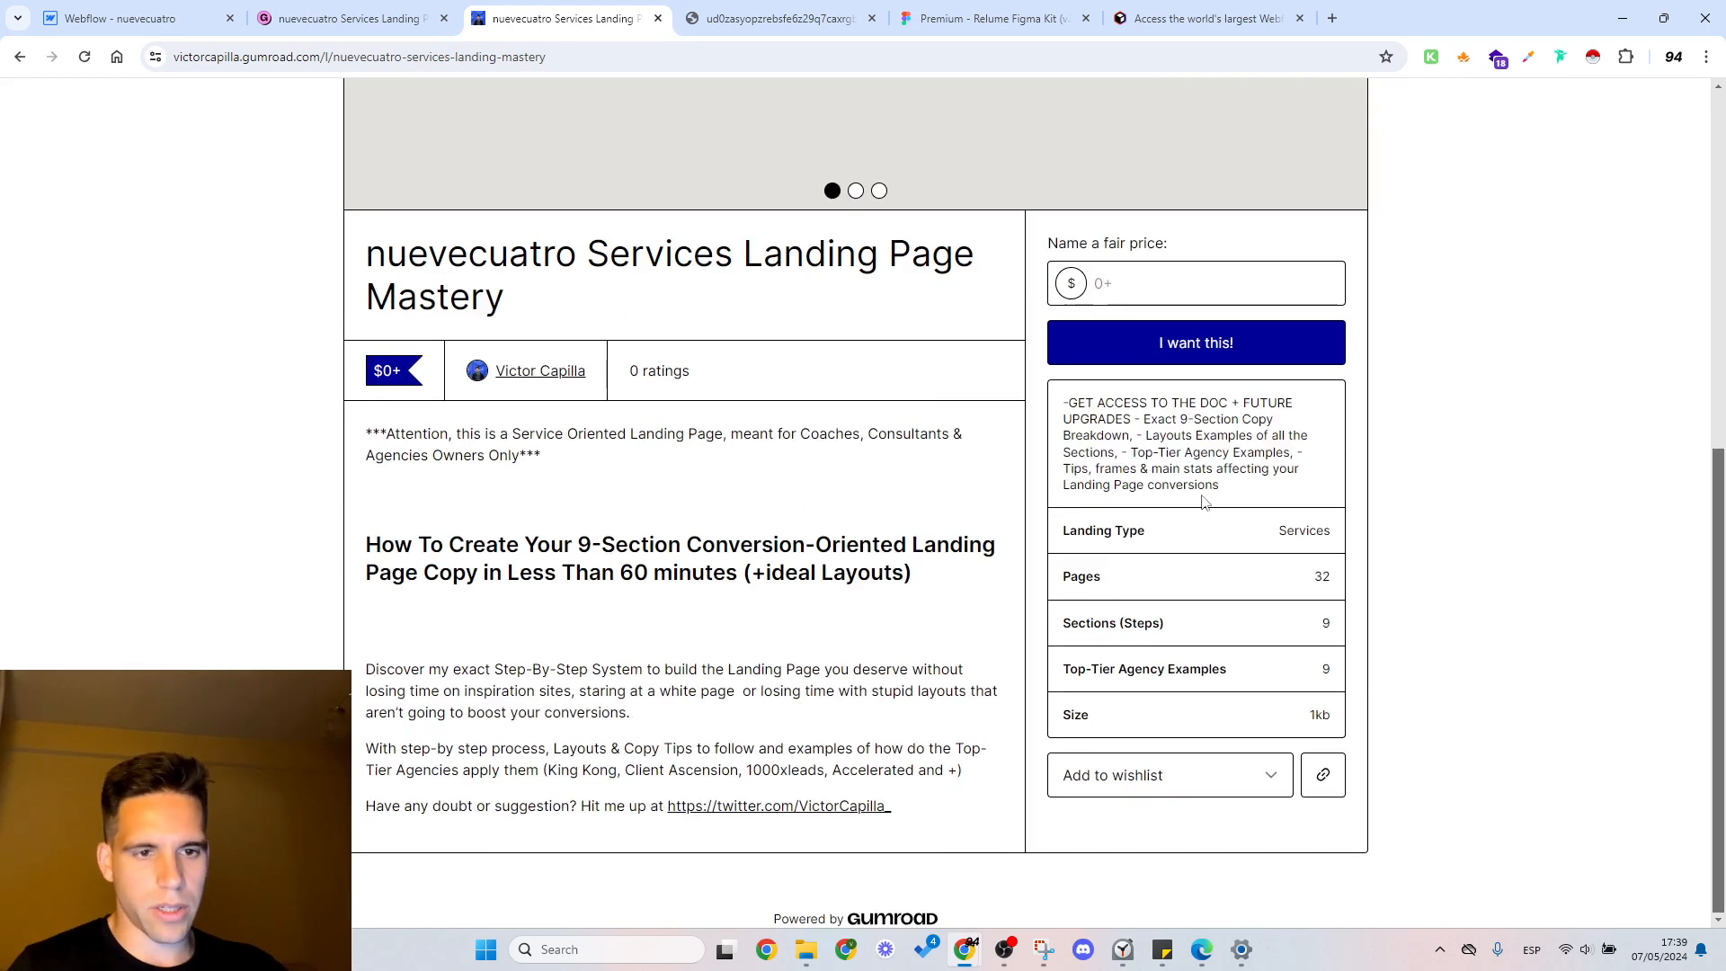
Step: Compare the "Includes:" feature items with the product attributes listed on the Gumroad page, such as pages and top-tier agency examples
left_click(126, 18)
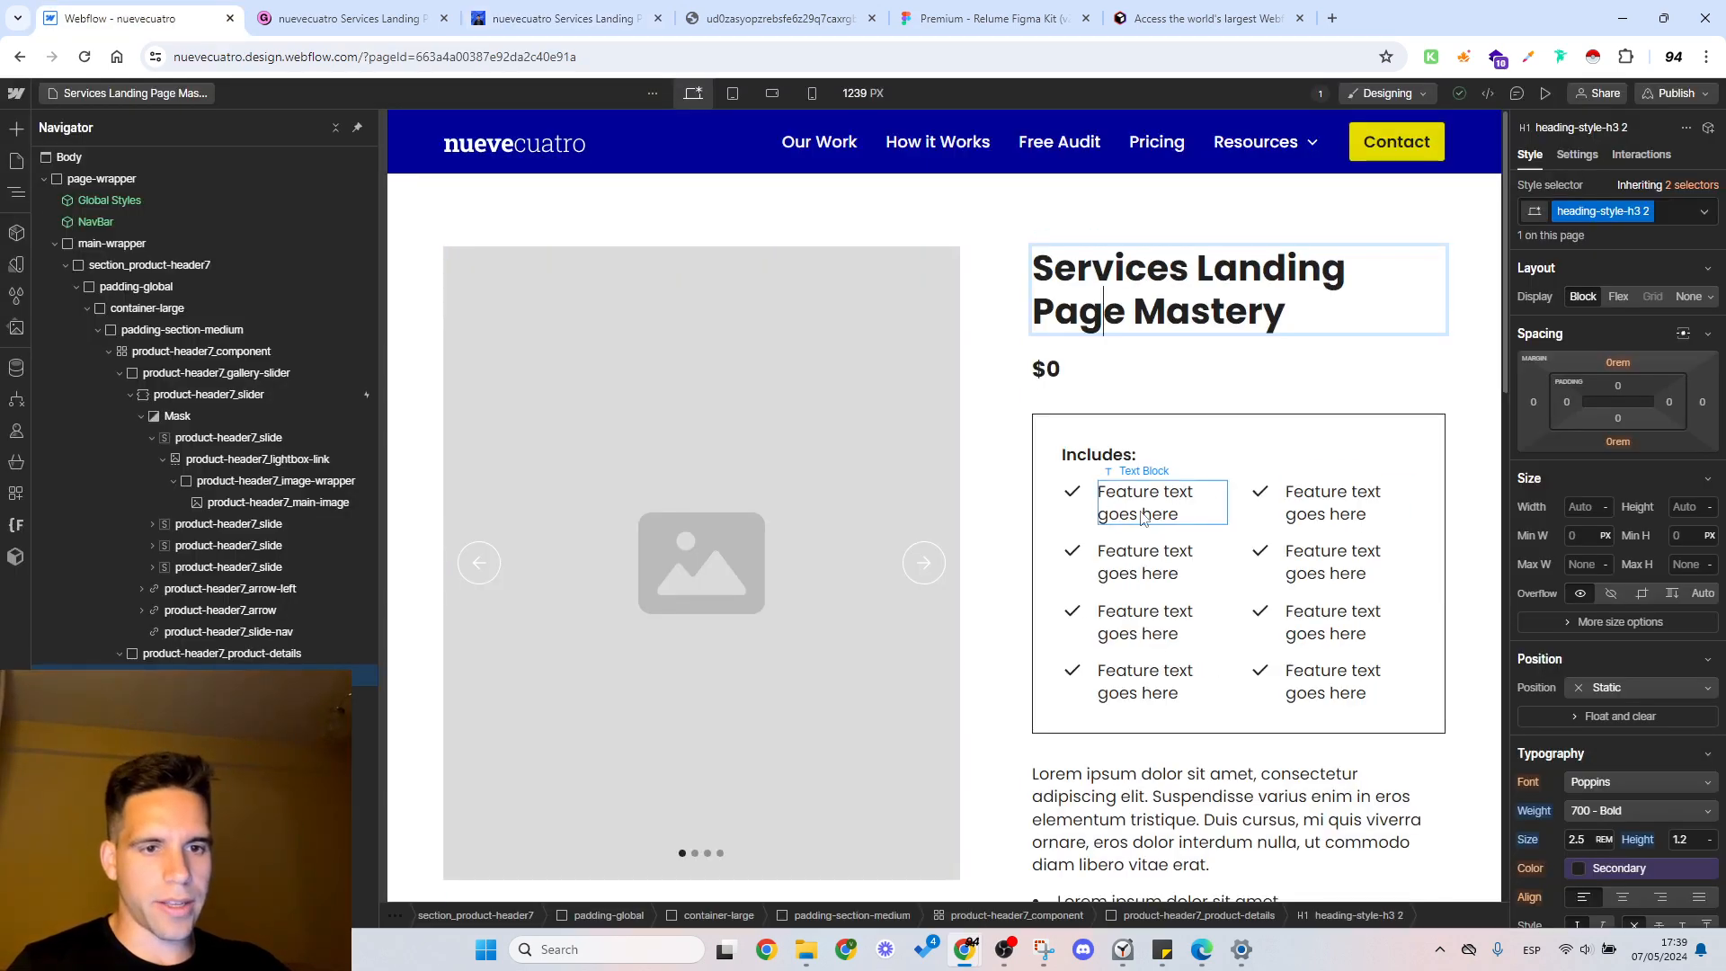
left_click(618, 14)
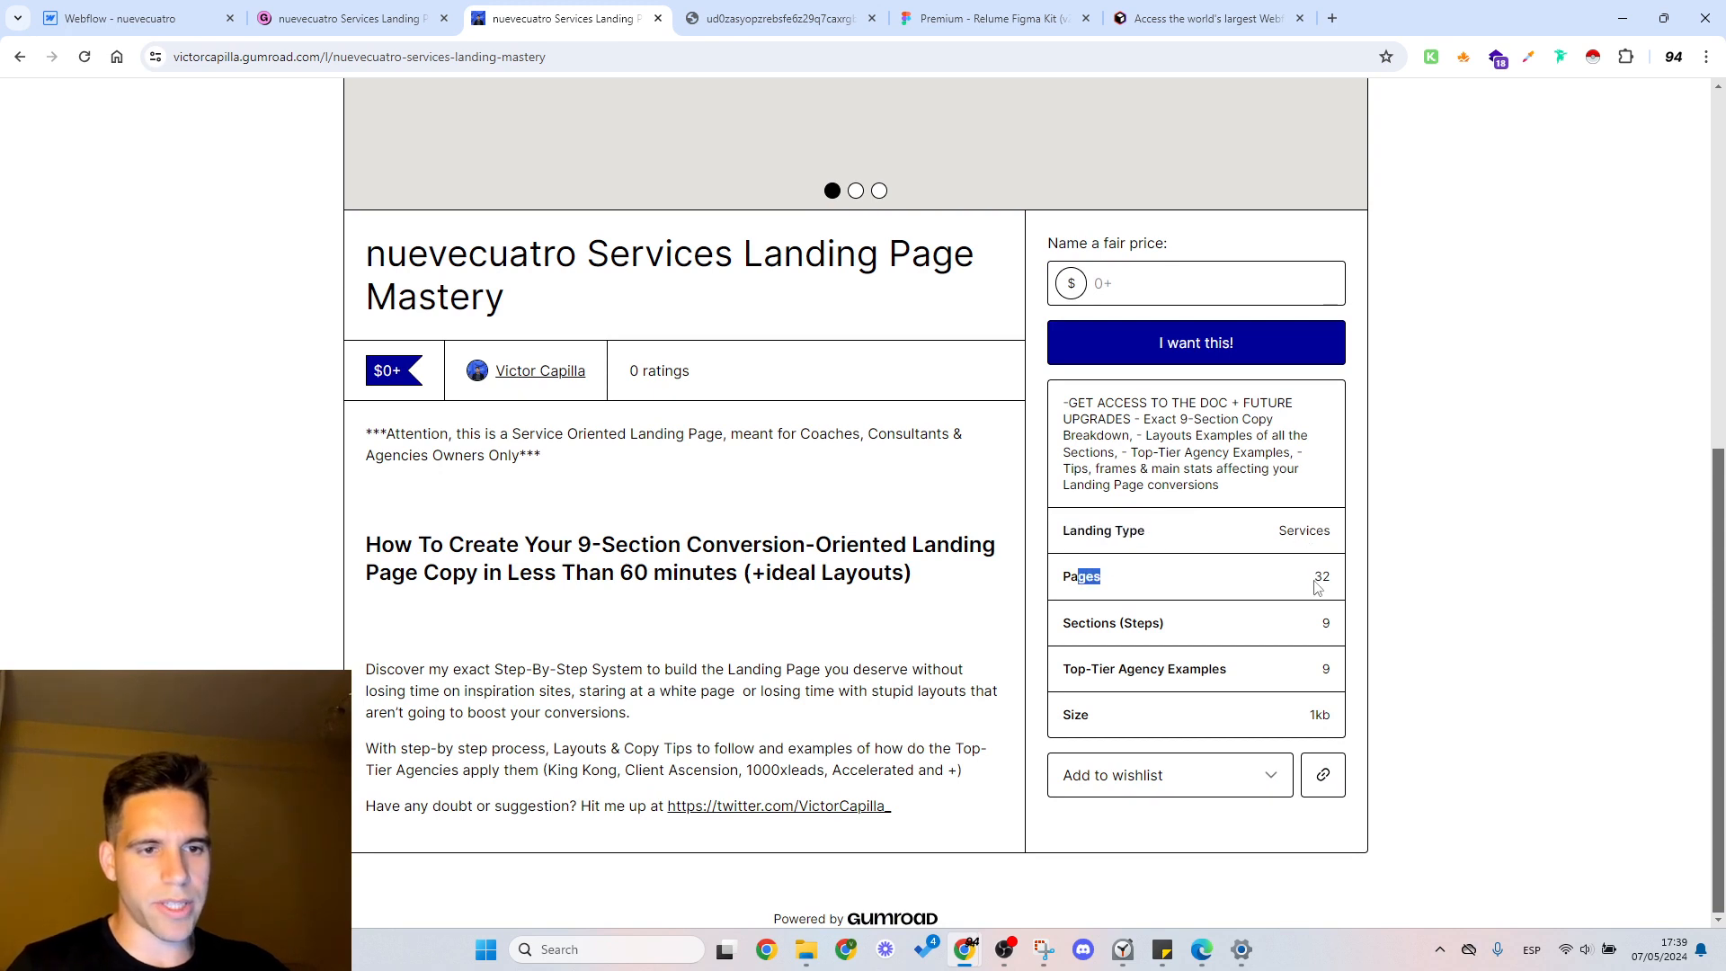
left_click_drag(1115, 669, 1273, 667)
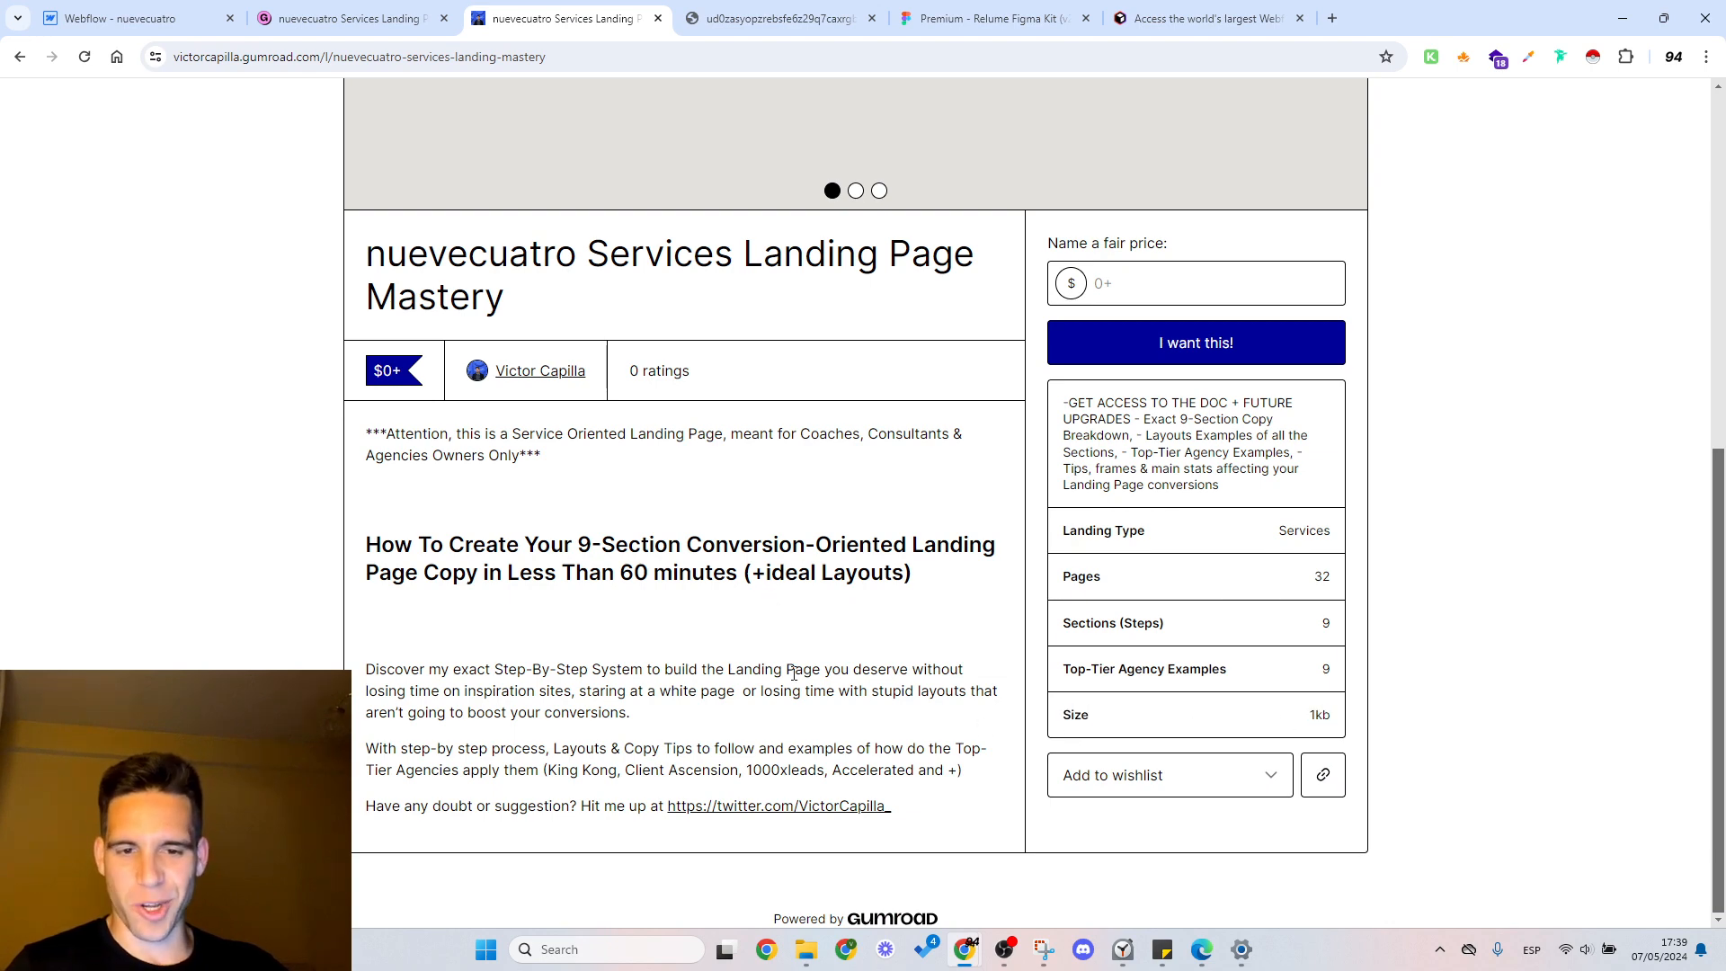
left_click(311, 13)
left_click(179, 9)
left_click(359, 8)
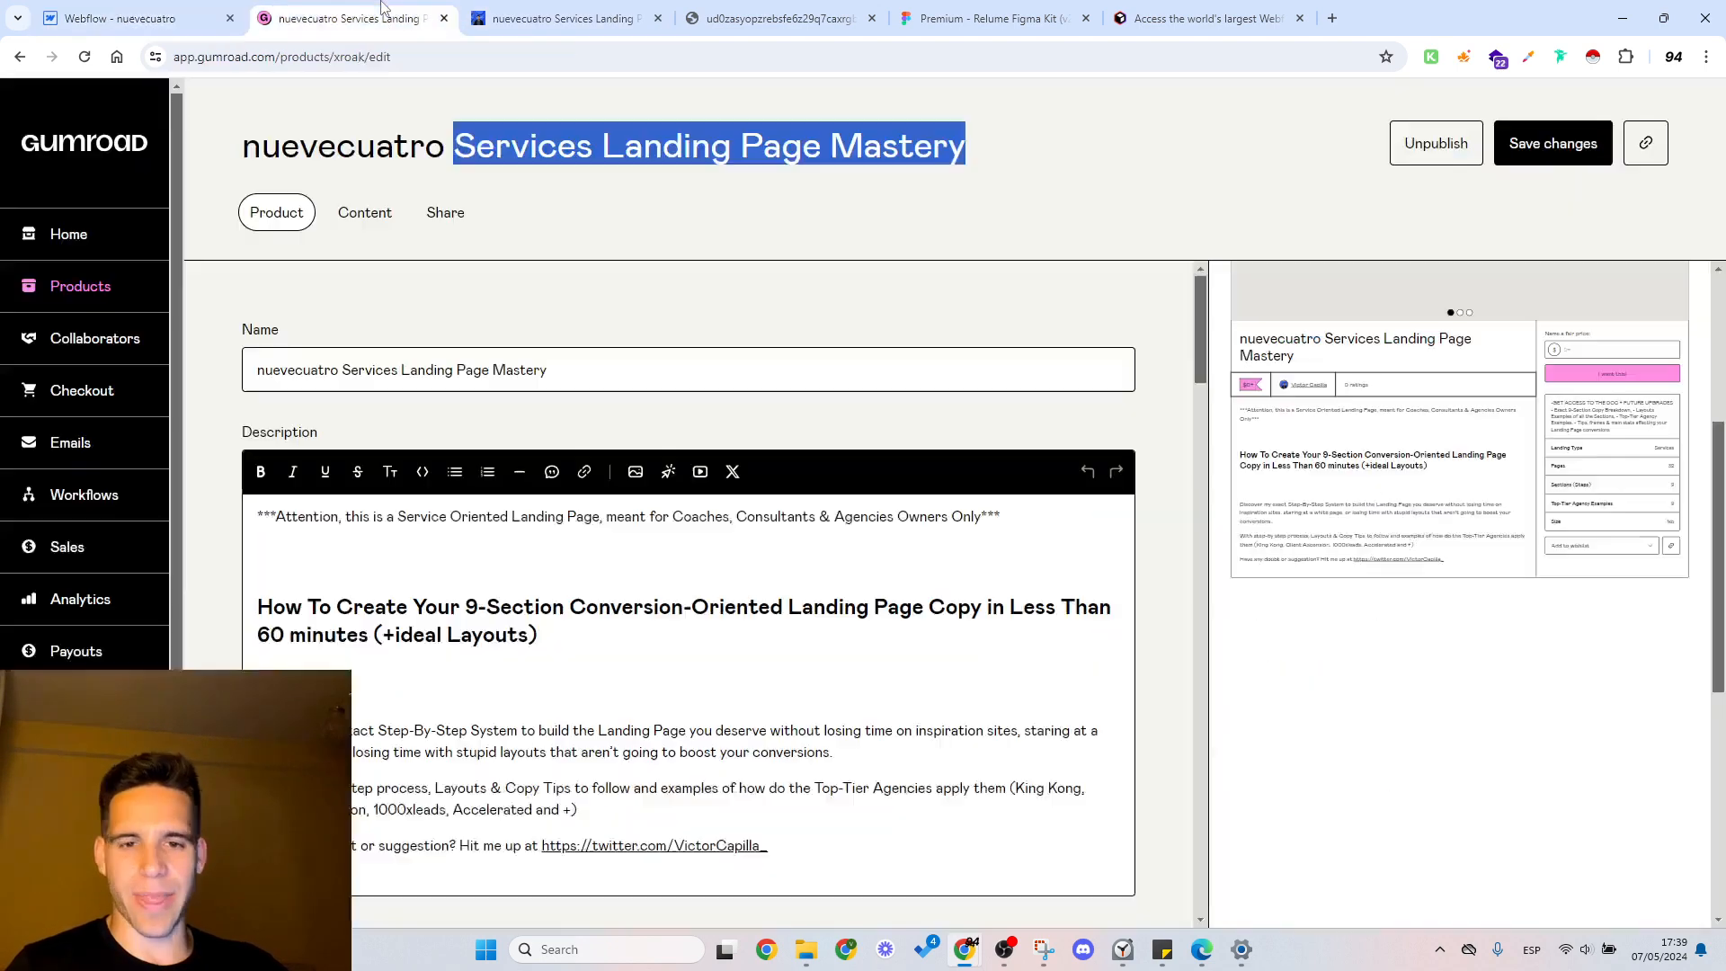
Step: Return to the Webflow page and examine the "Includes:" list wrapper and the name and email form further down
left_click(224, 9)
scroll(1117, 386, "down", 5)
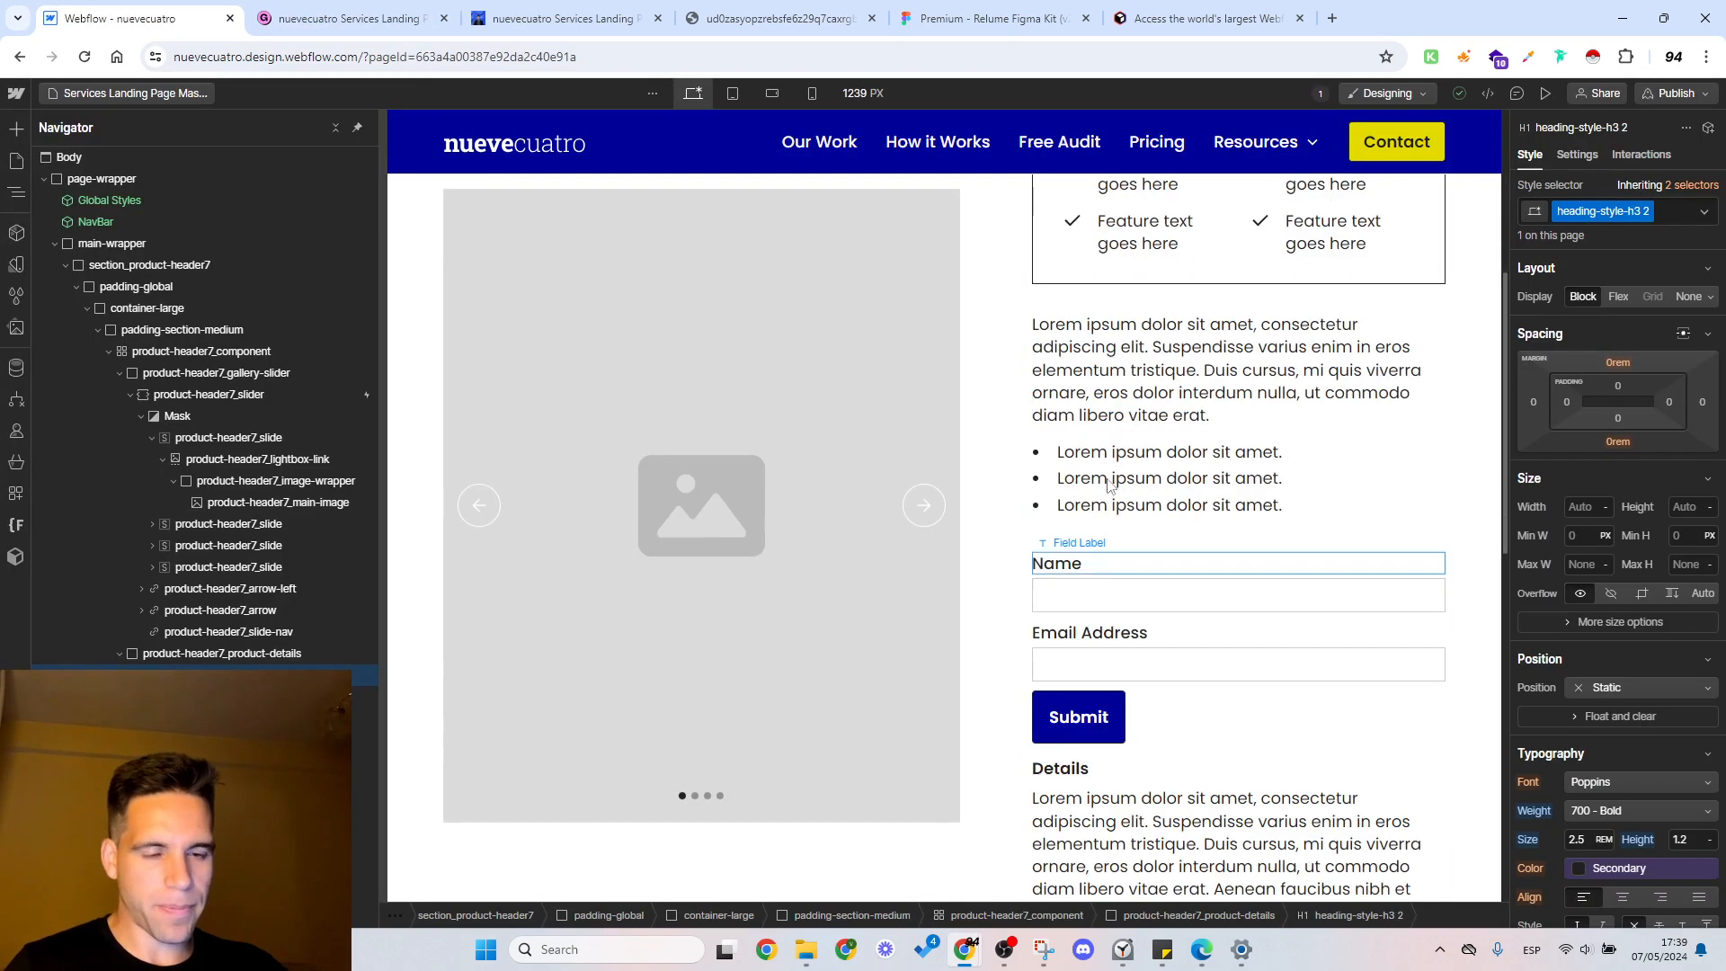
scroll(1115, 540, "up", 5)
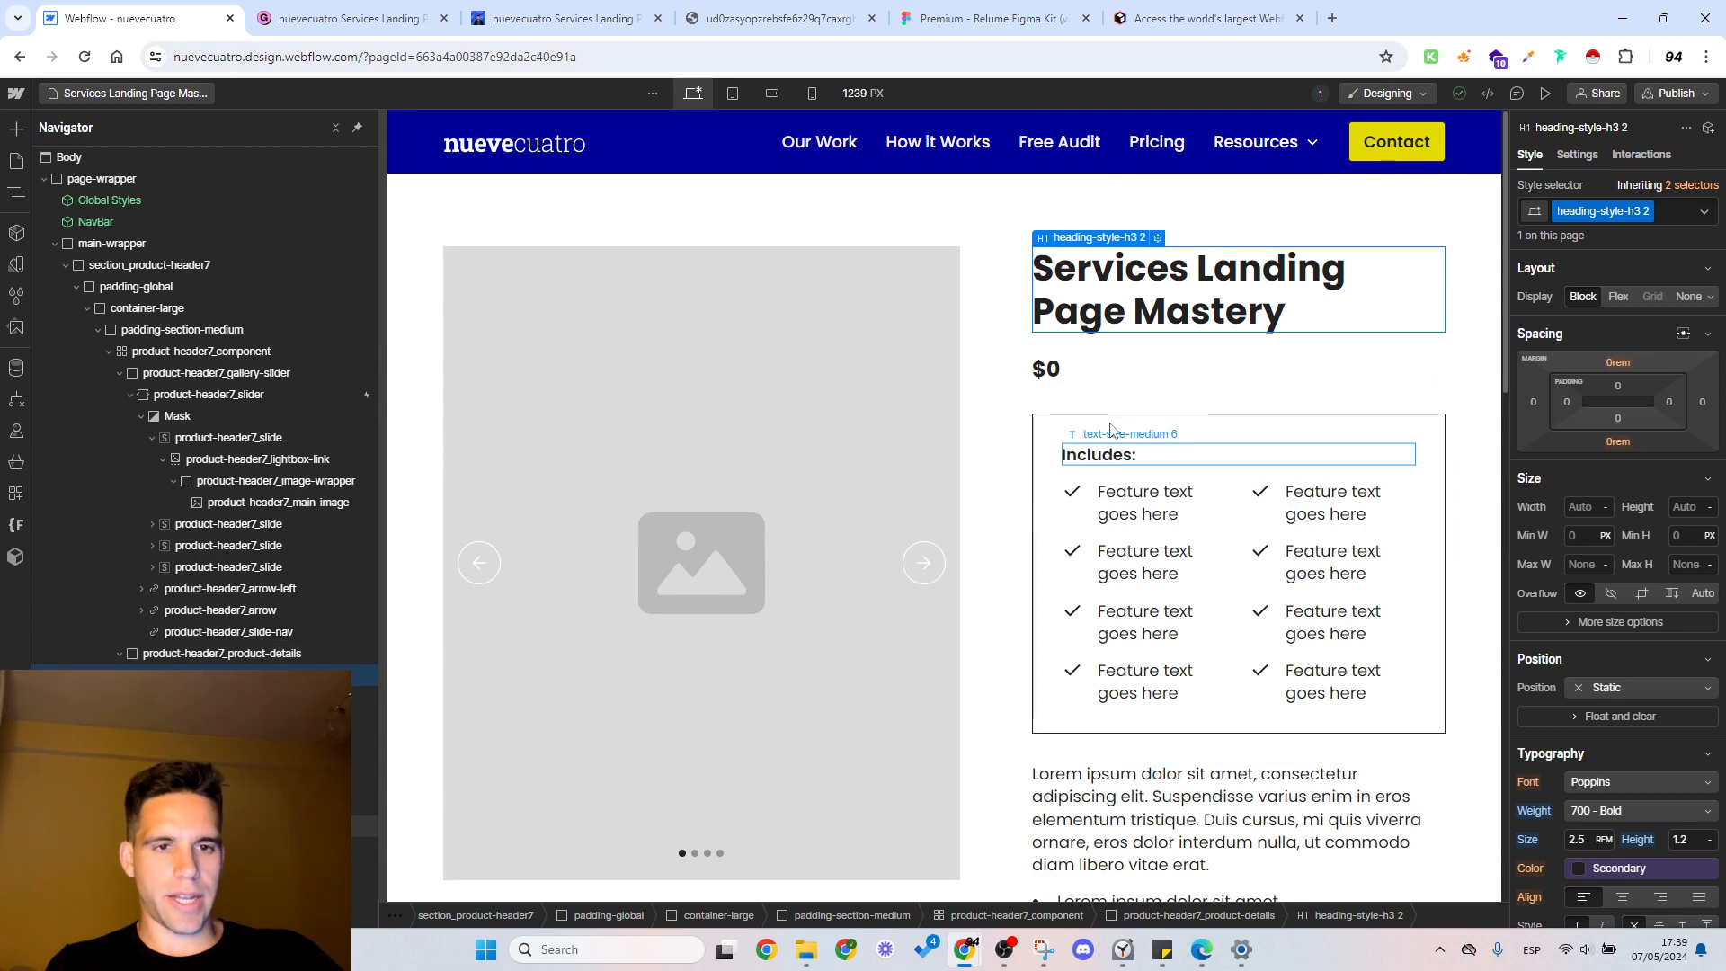
left_click(1108, 427)
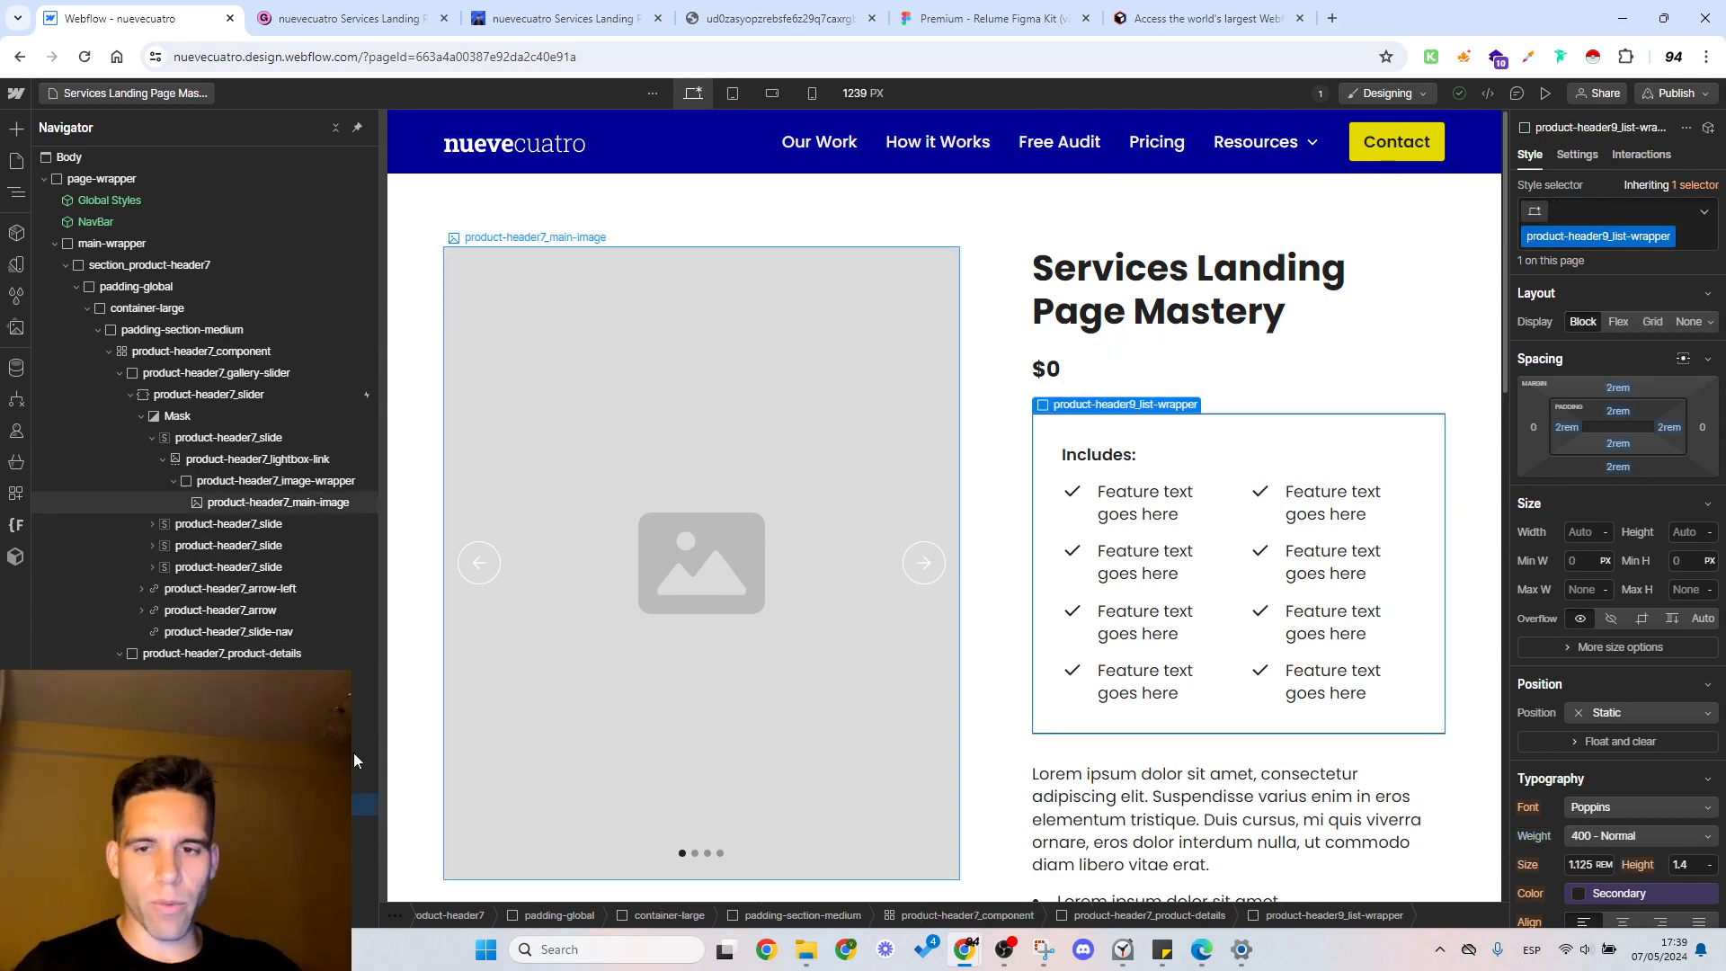
scroll(1148, 566, "down", 7)
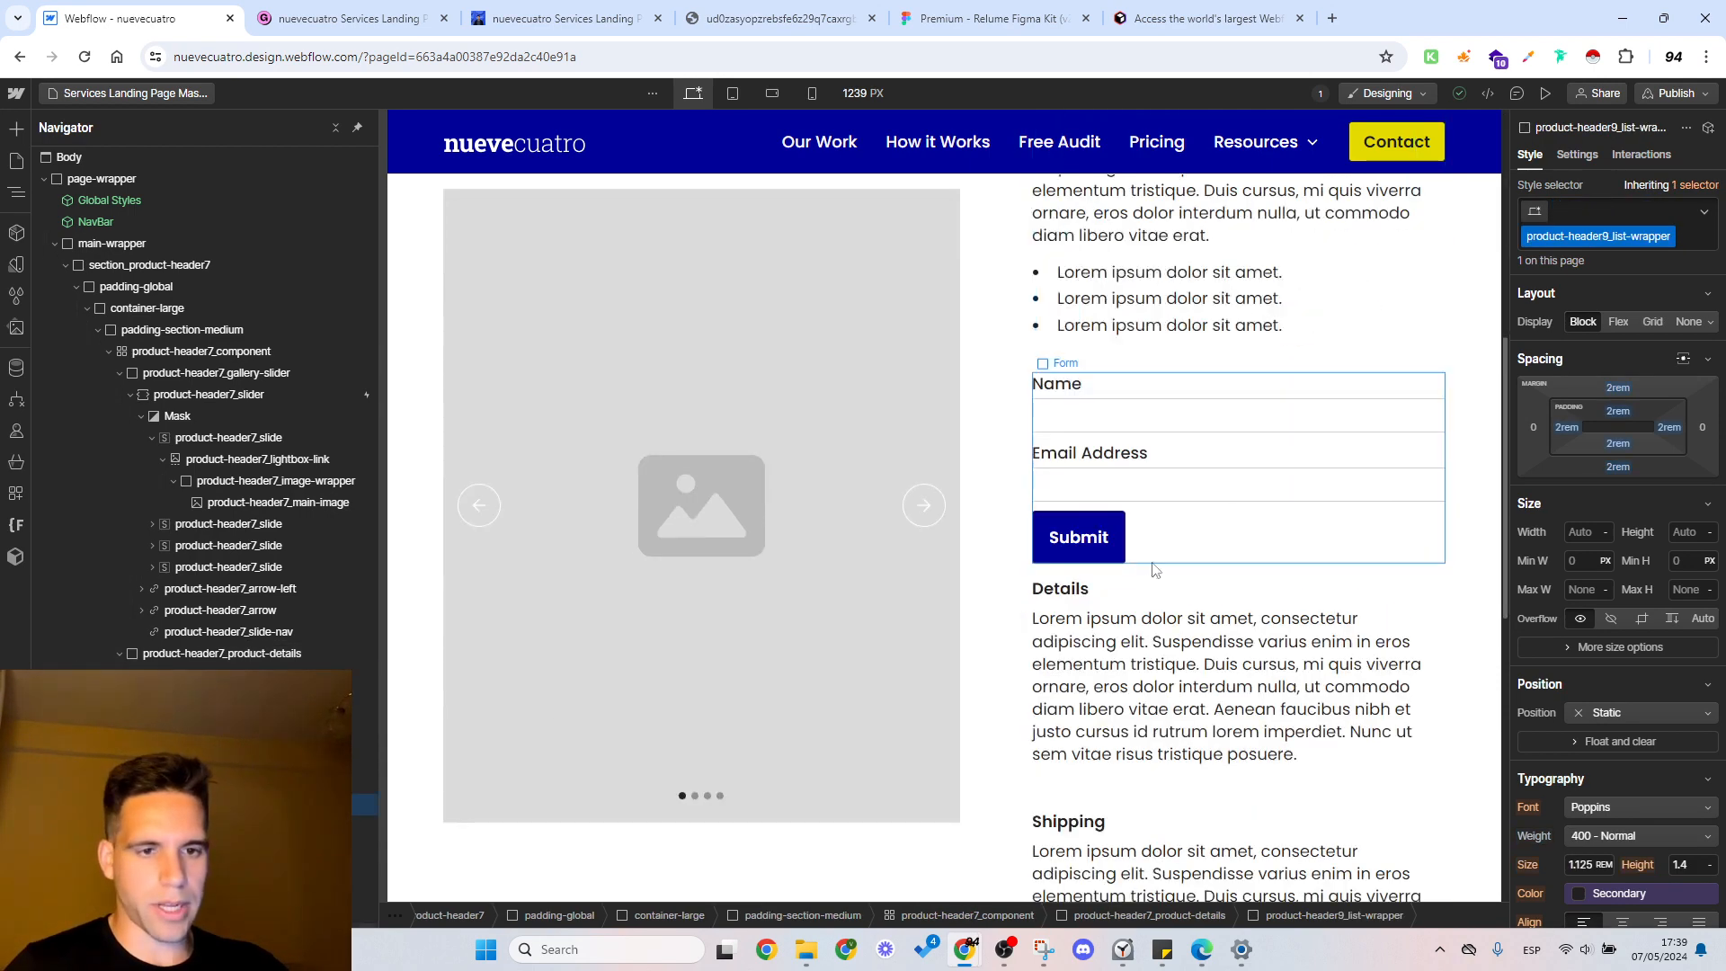
left_click(1140, 360)
left_click(1195, 544)
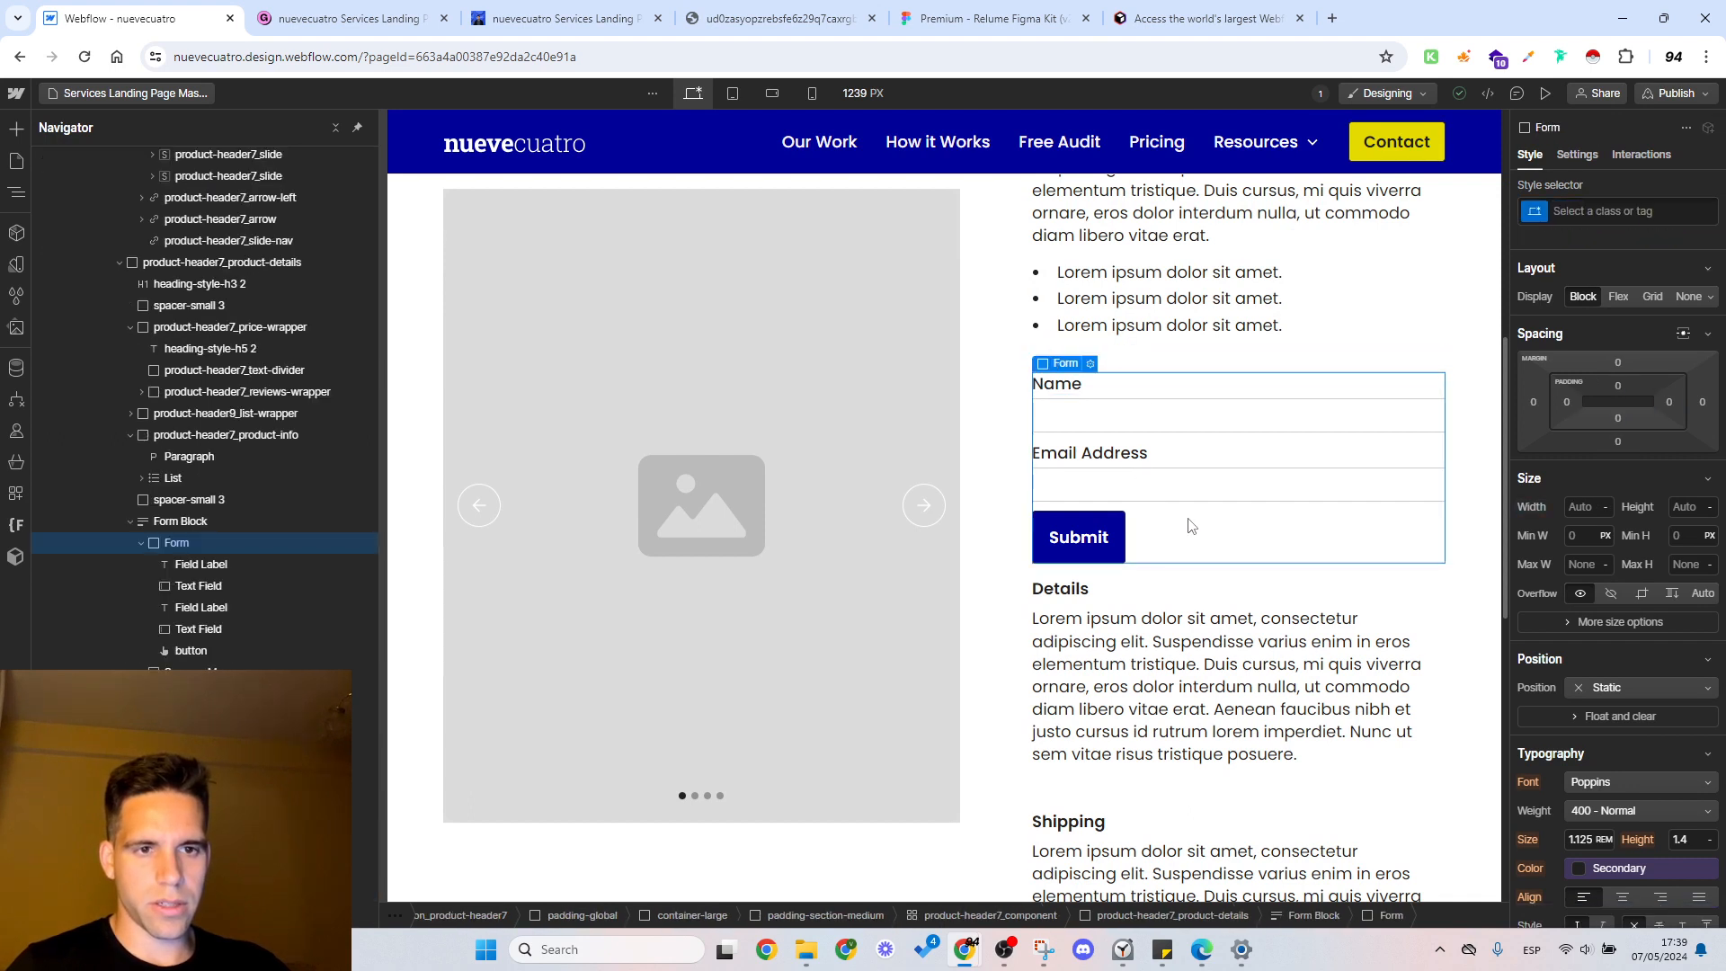
Step: Move the form block above the "Includes:" list wrapper, directly under the price
left_click(131, 521)
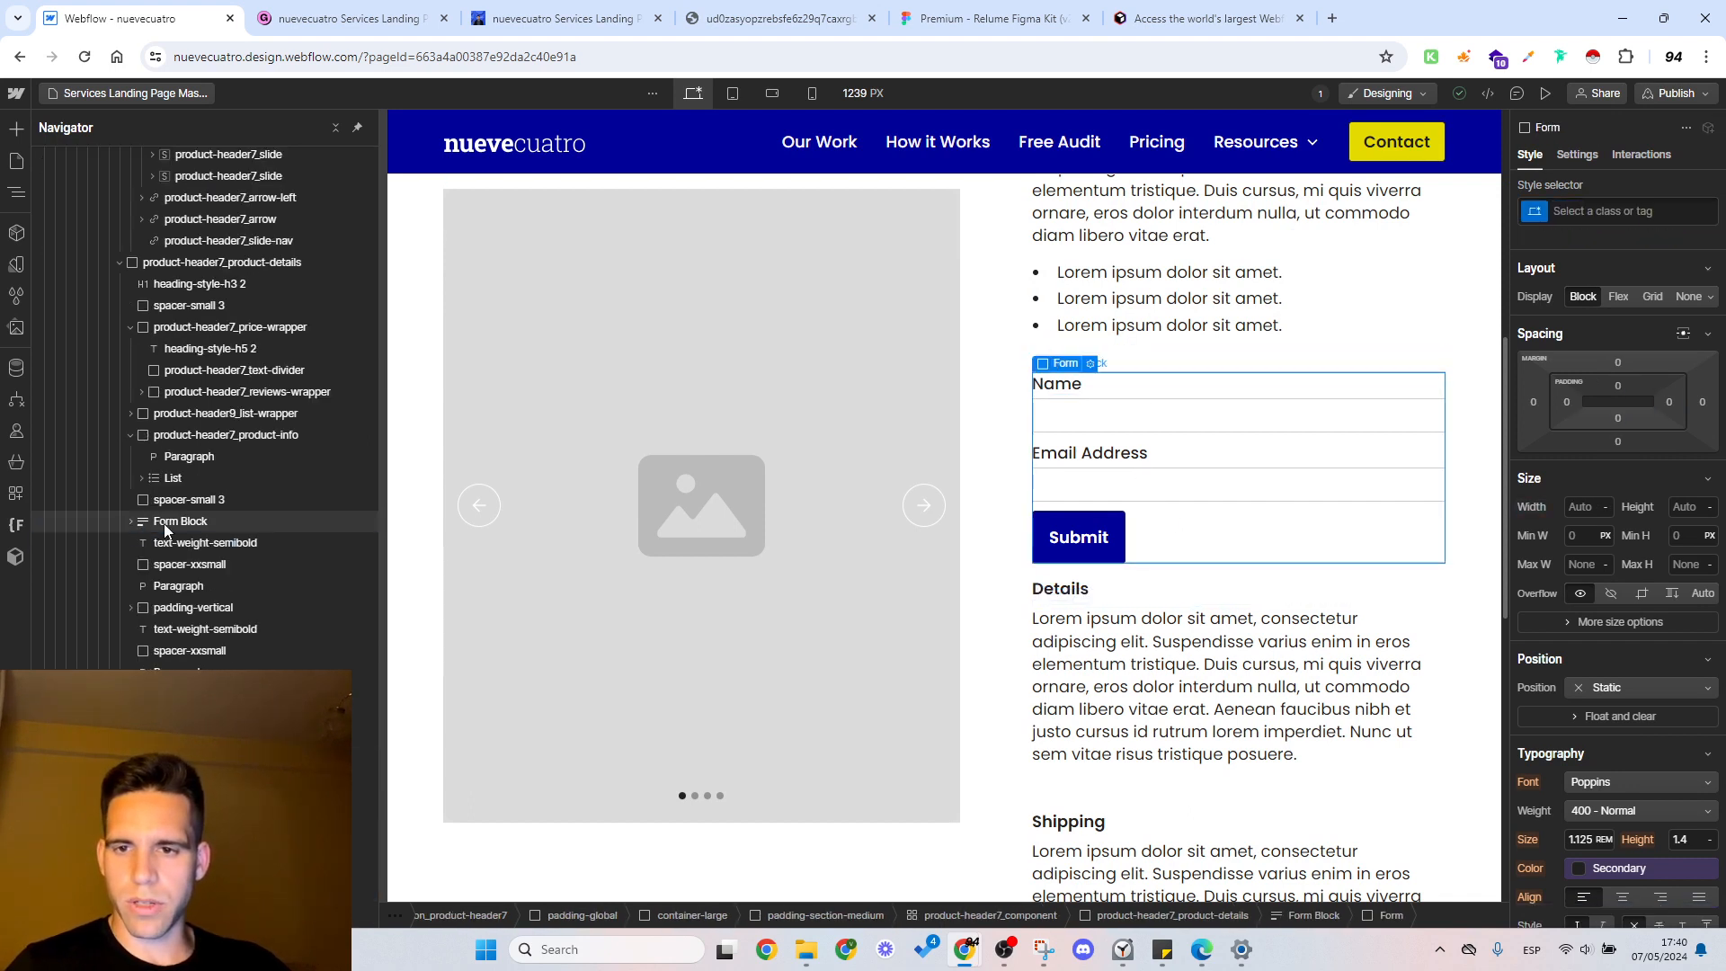
left_click(167, 523)
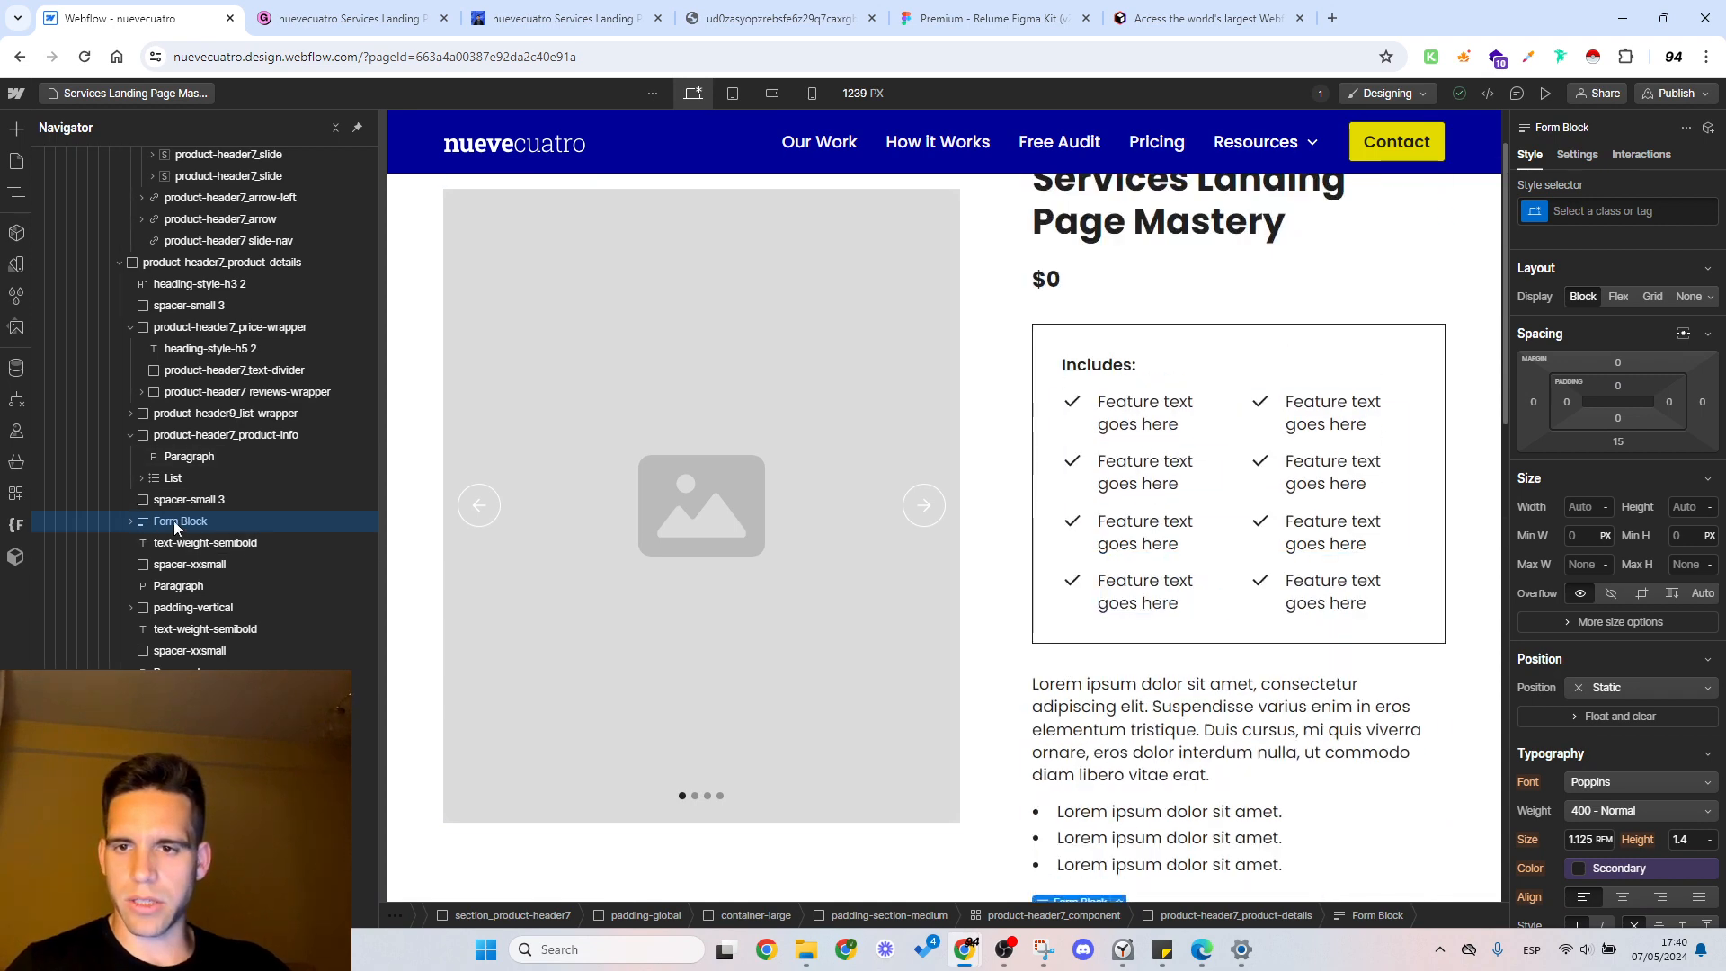
left_click(131, 434)
left_click_drag(187, 457, 175, 420)
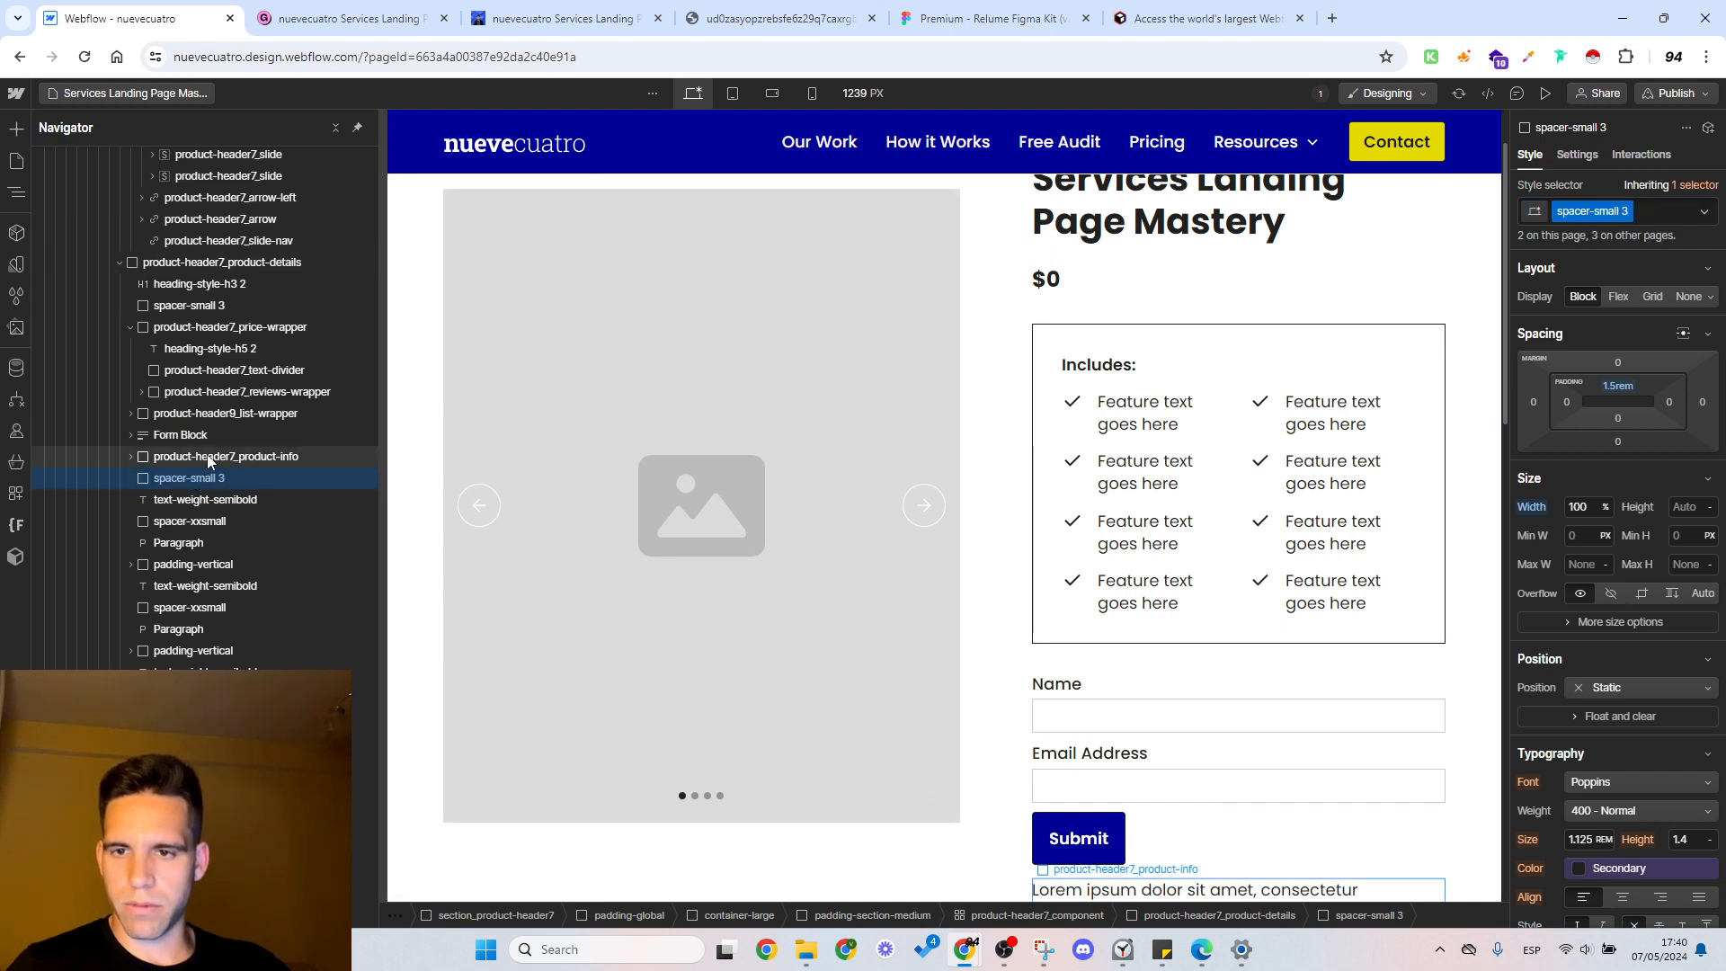
left_click(197, 458)
left_click(189, 439)
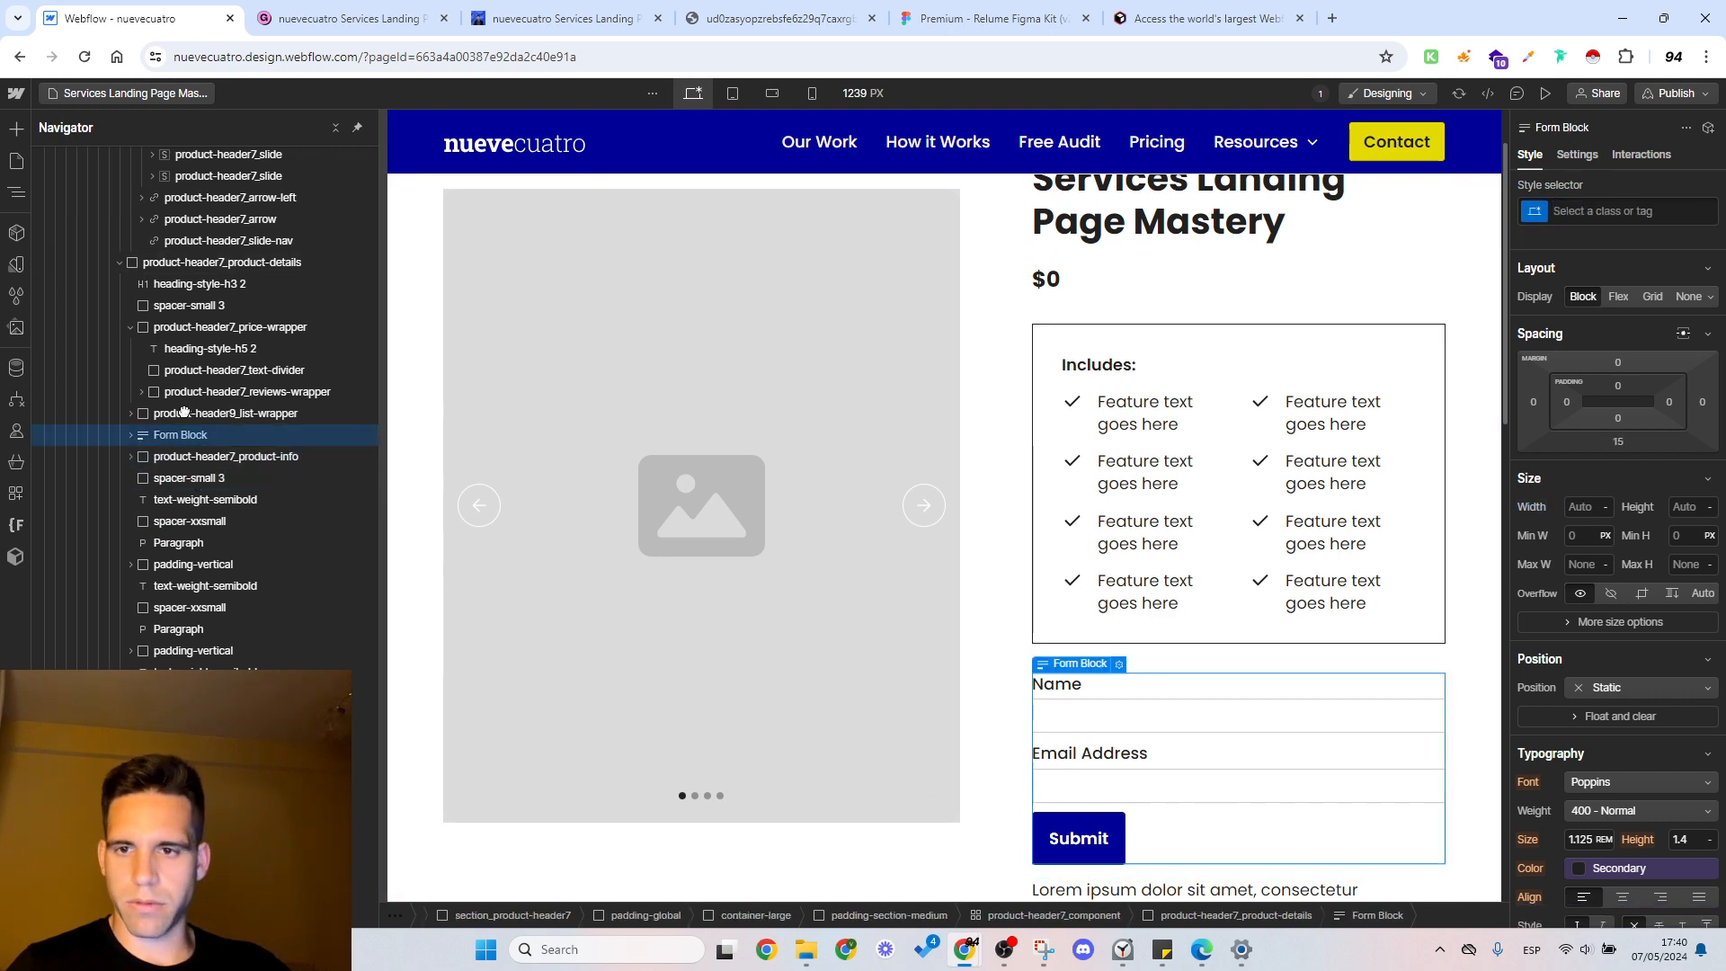
left_click_drag(189, 439, 181, 415)
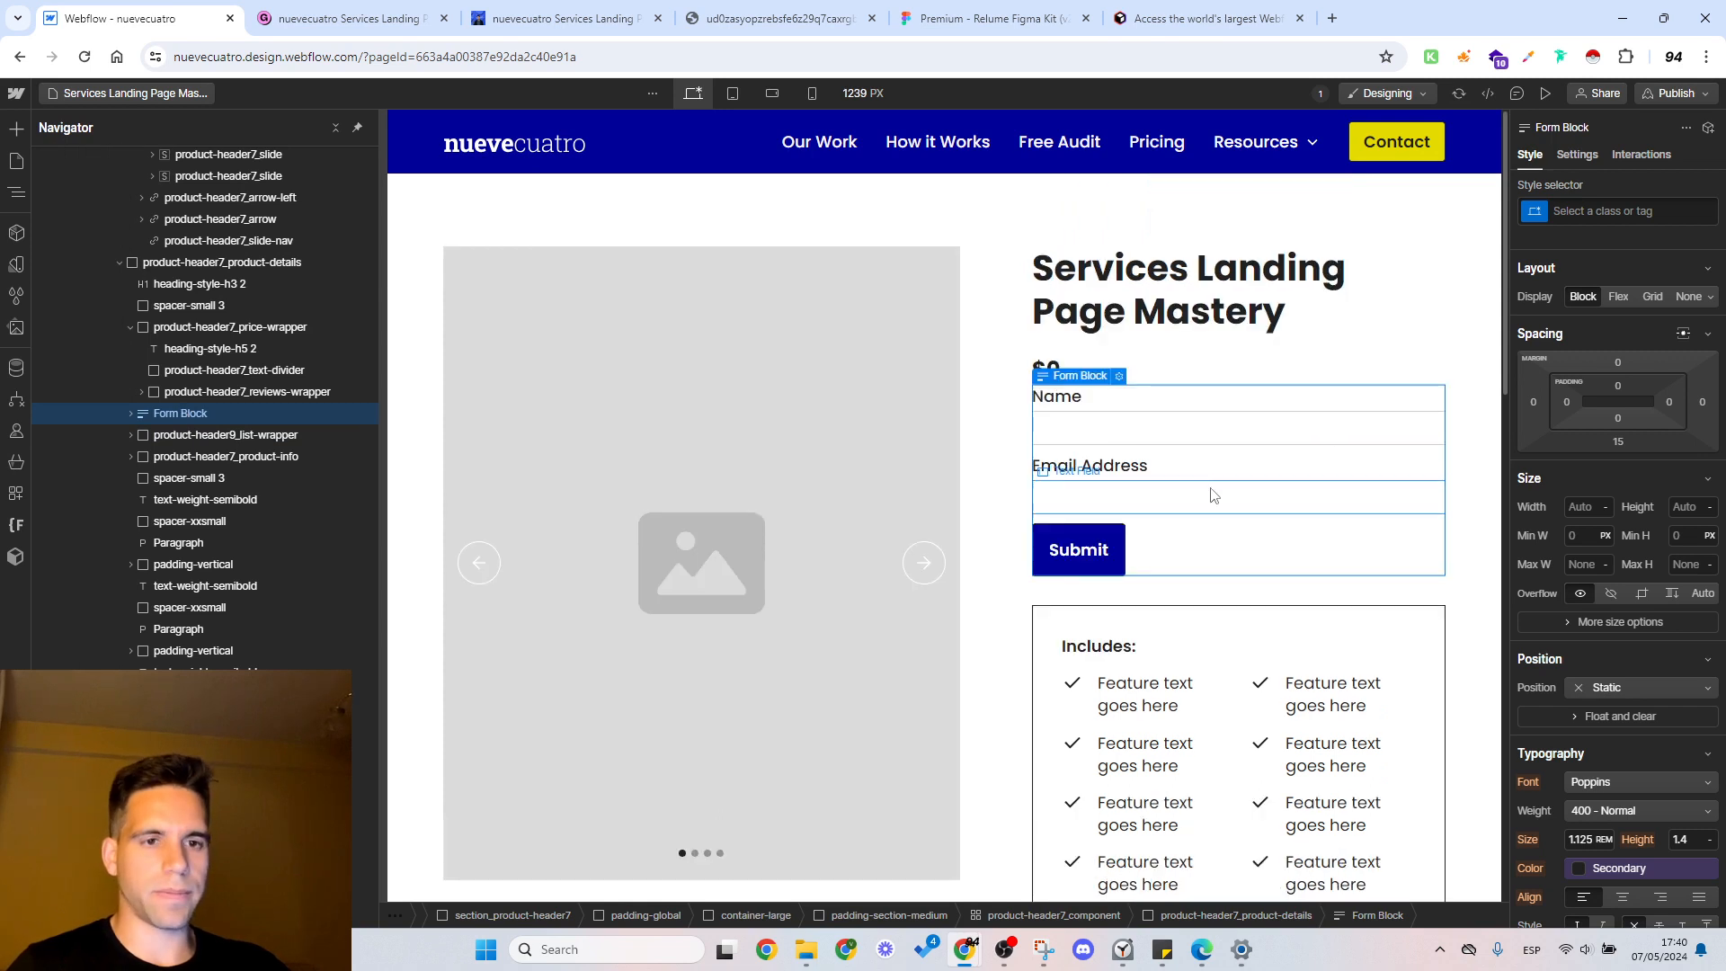
Step: Preview the product page at the tablet, mobile landscape, mobile portrait and desktop breakpoints
left_click(1545, 92)
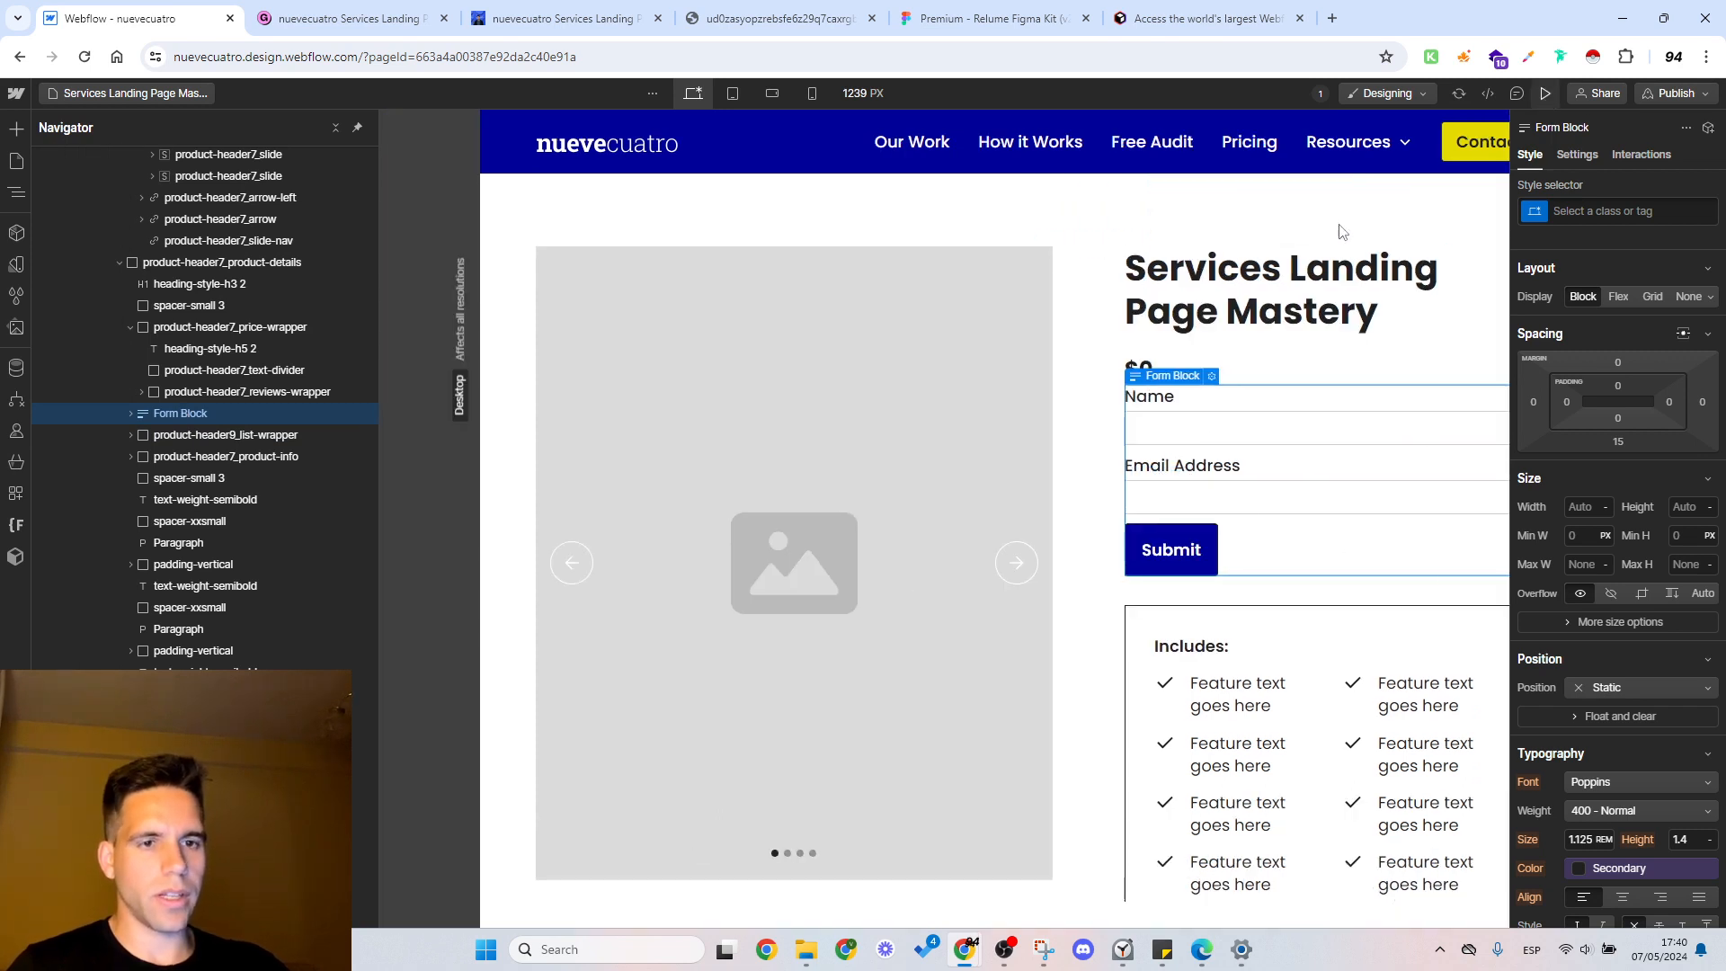
left_click(799, 92)
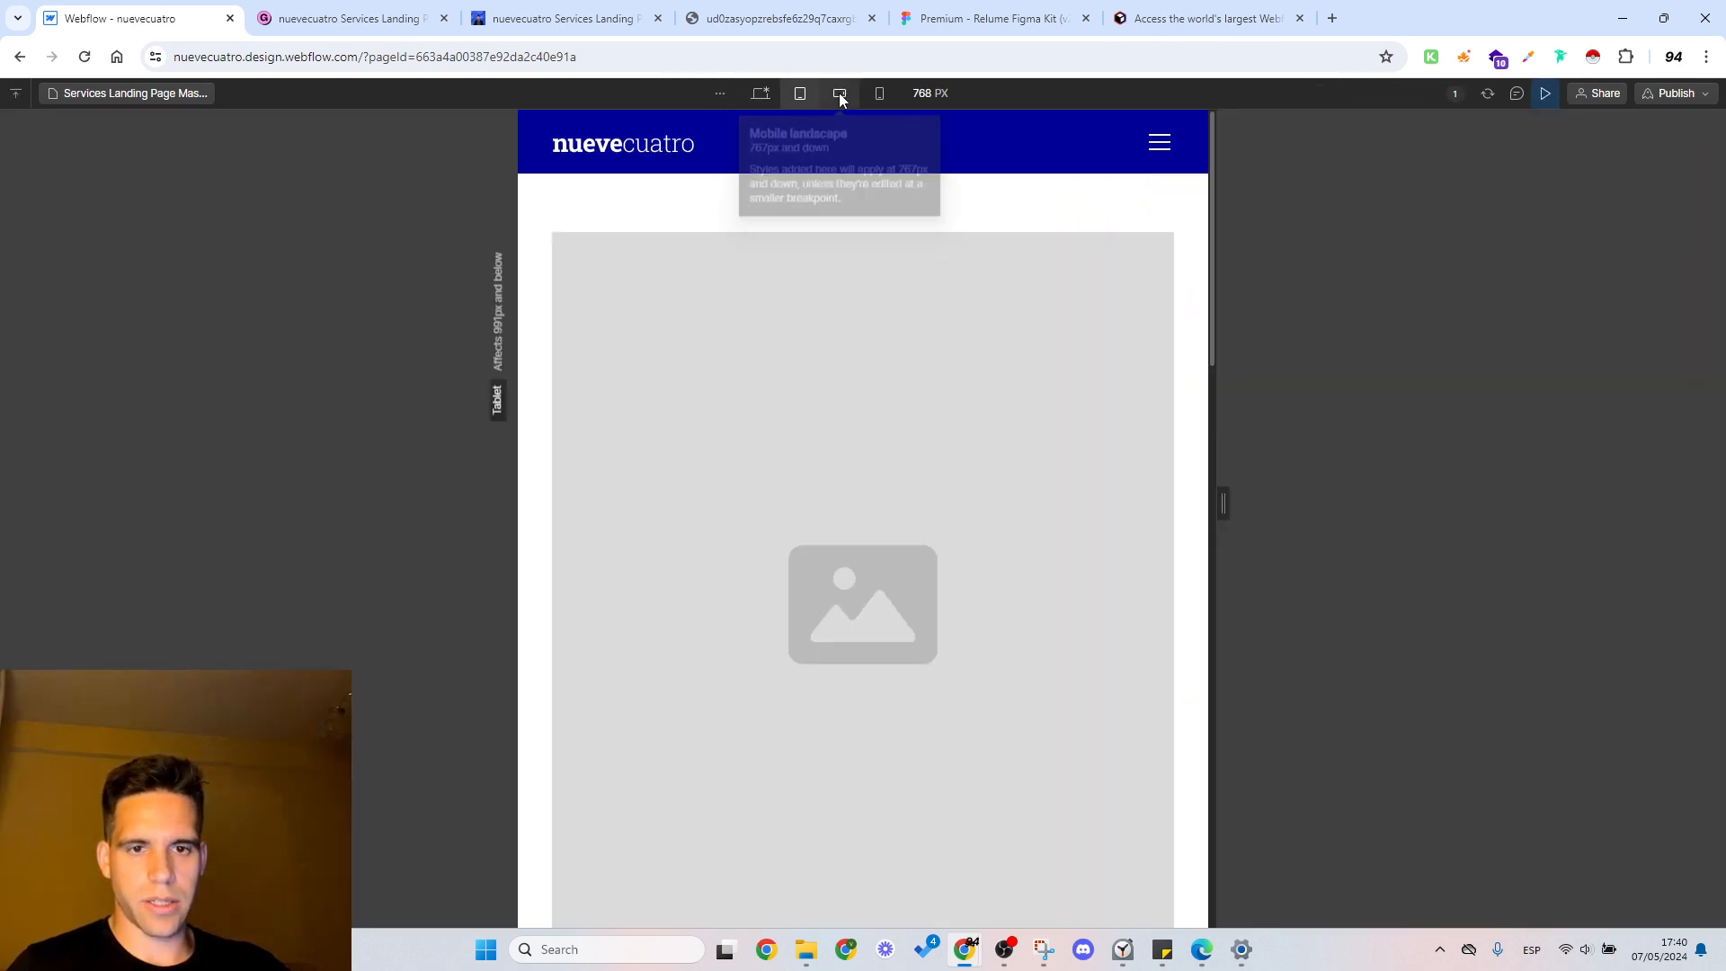
left_click(838, 93)
left_click(877, 94)
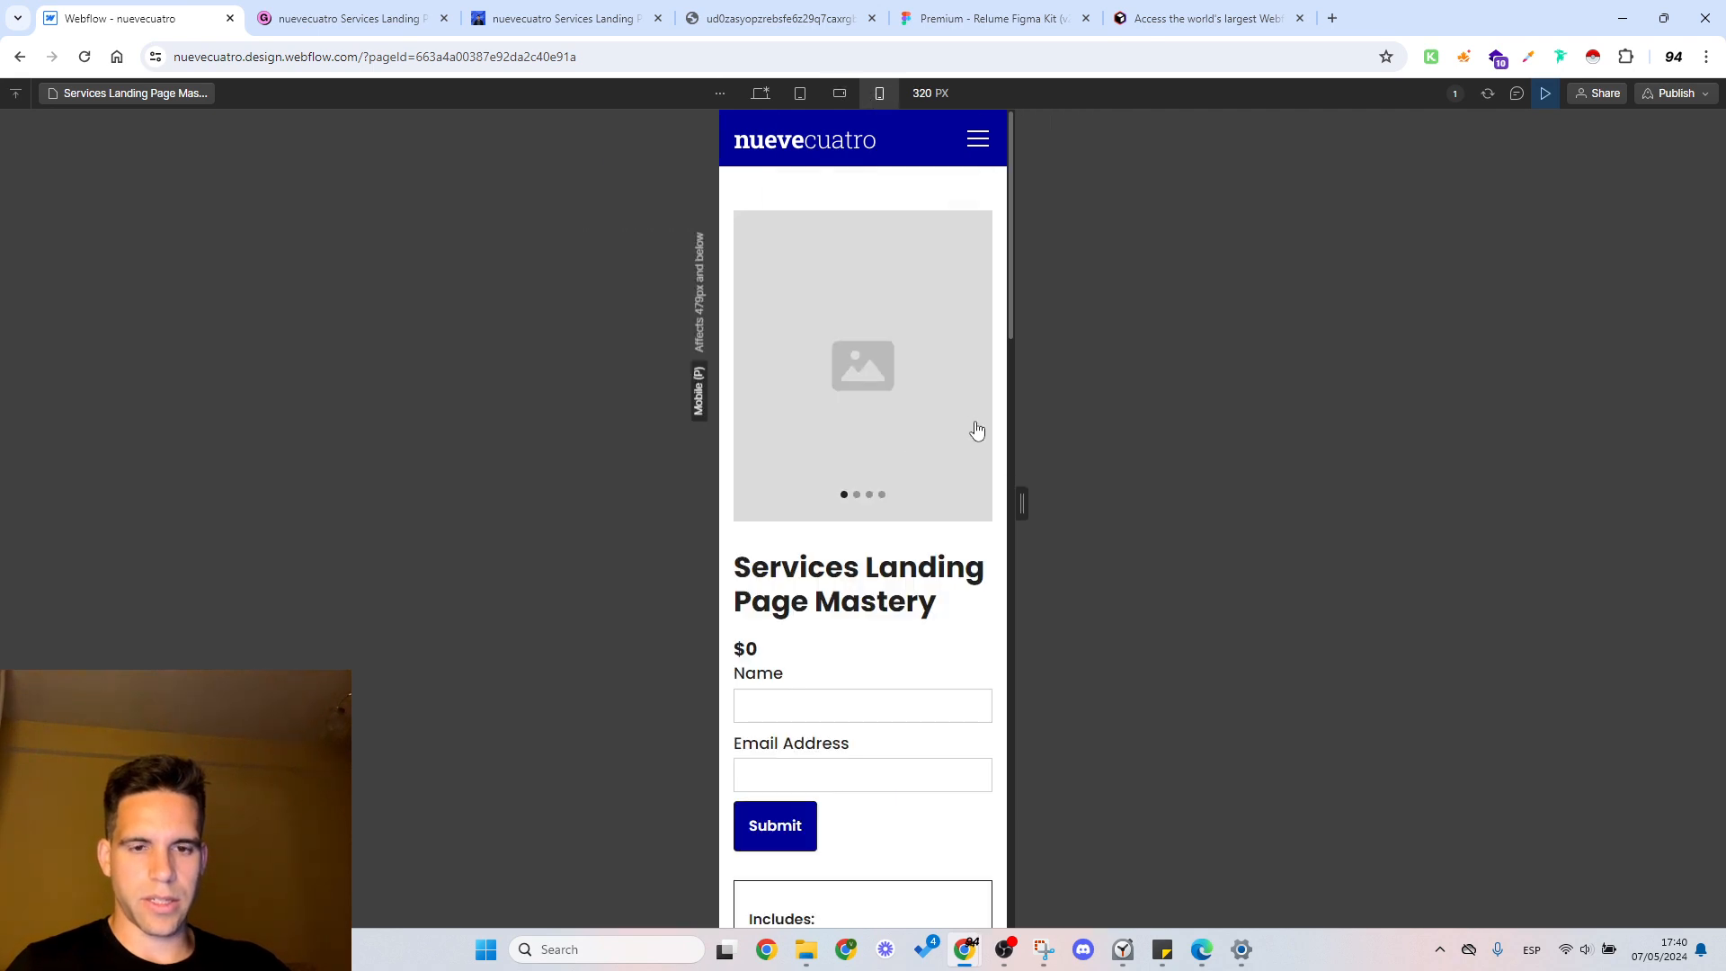
left_click(761, 96)
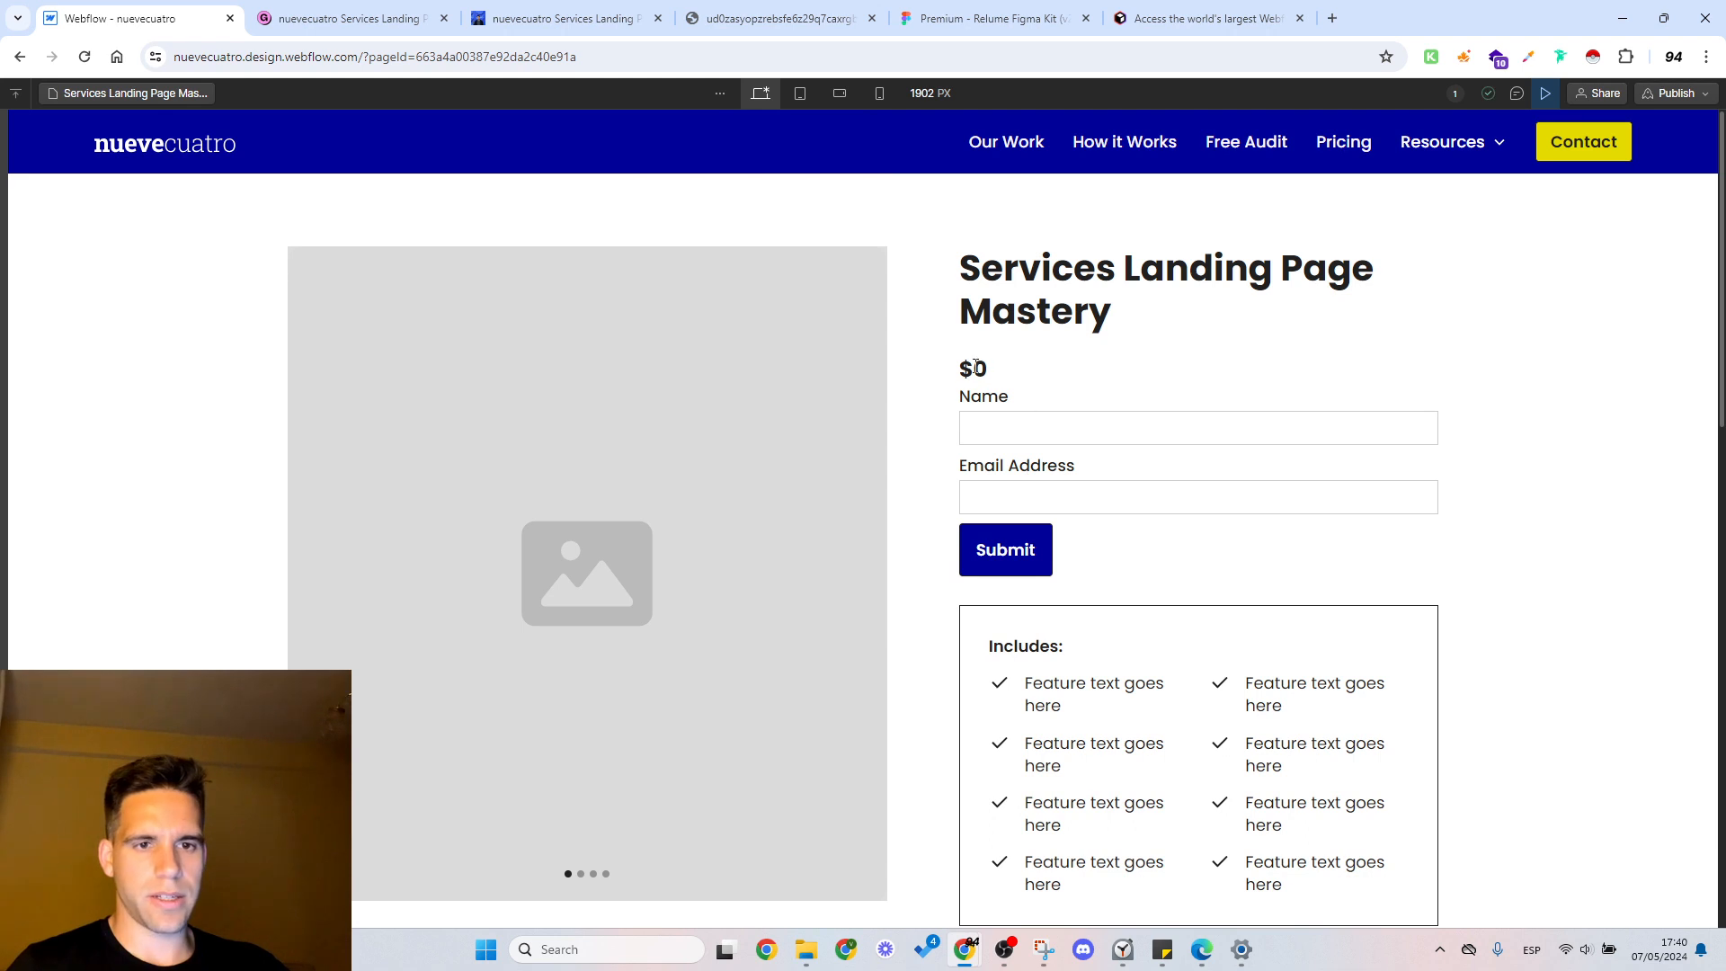
Step: Examine the desktop preview from the price and form down to the Details, Shipping and Returns texts, and exit the preview
left_click_drag(1003, 364, 1129, 375)
left_click(1022, 391)
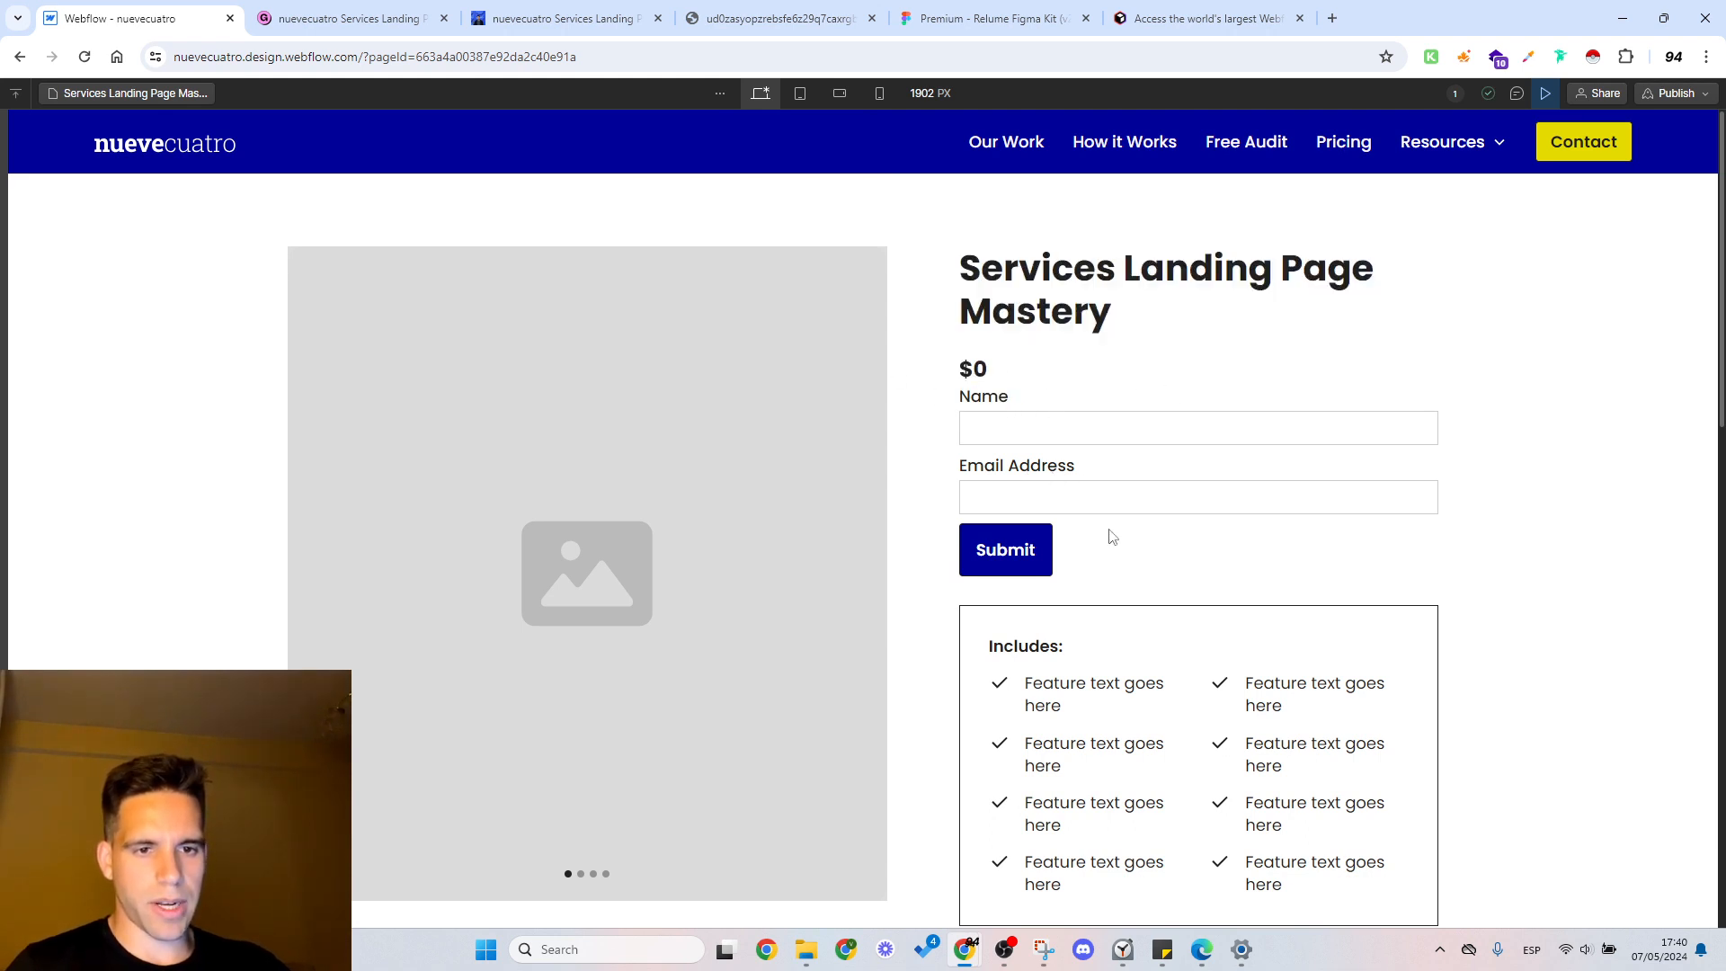
scroll(1221, 488, "down", 4)
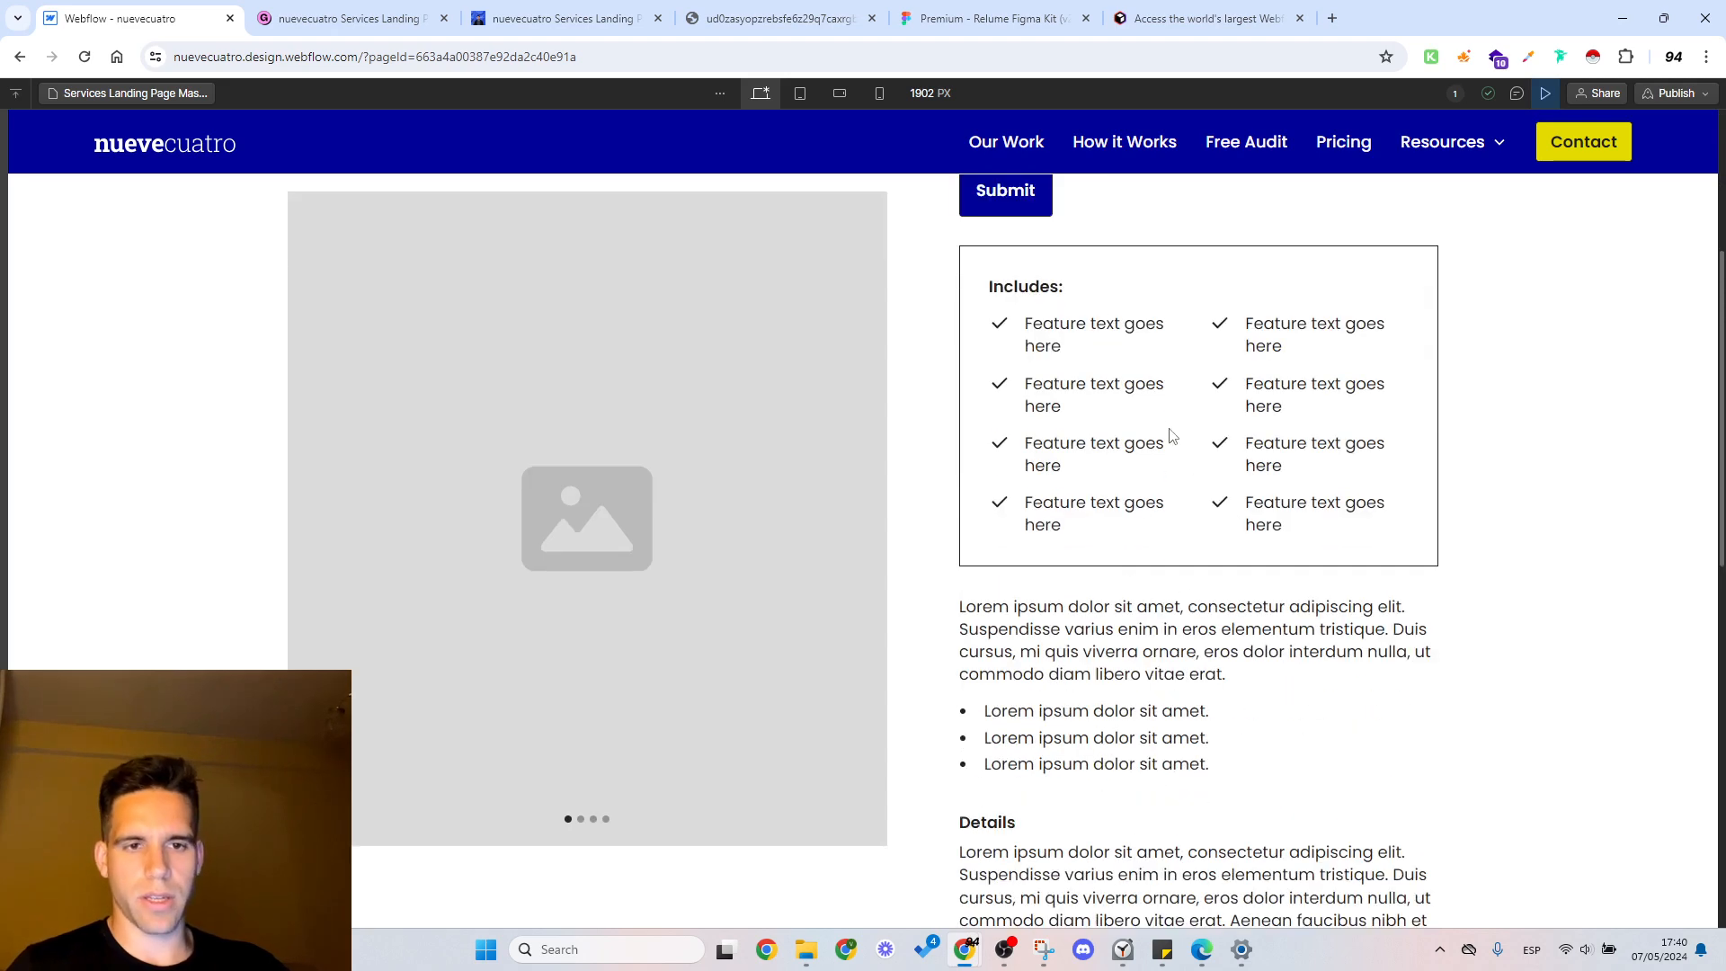
scroll(1172, 436, "down", 7)
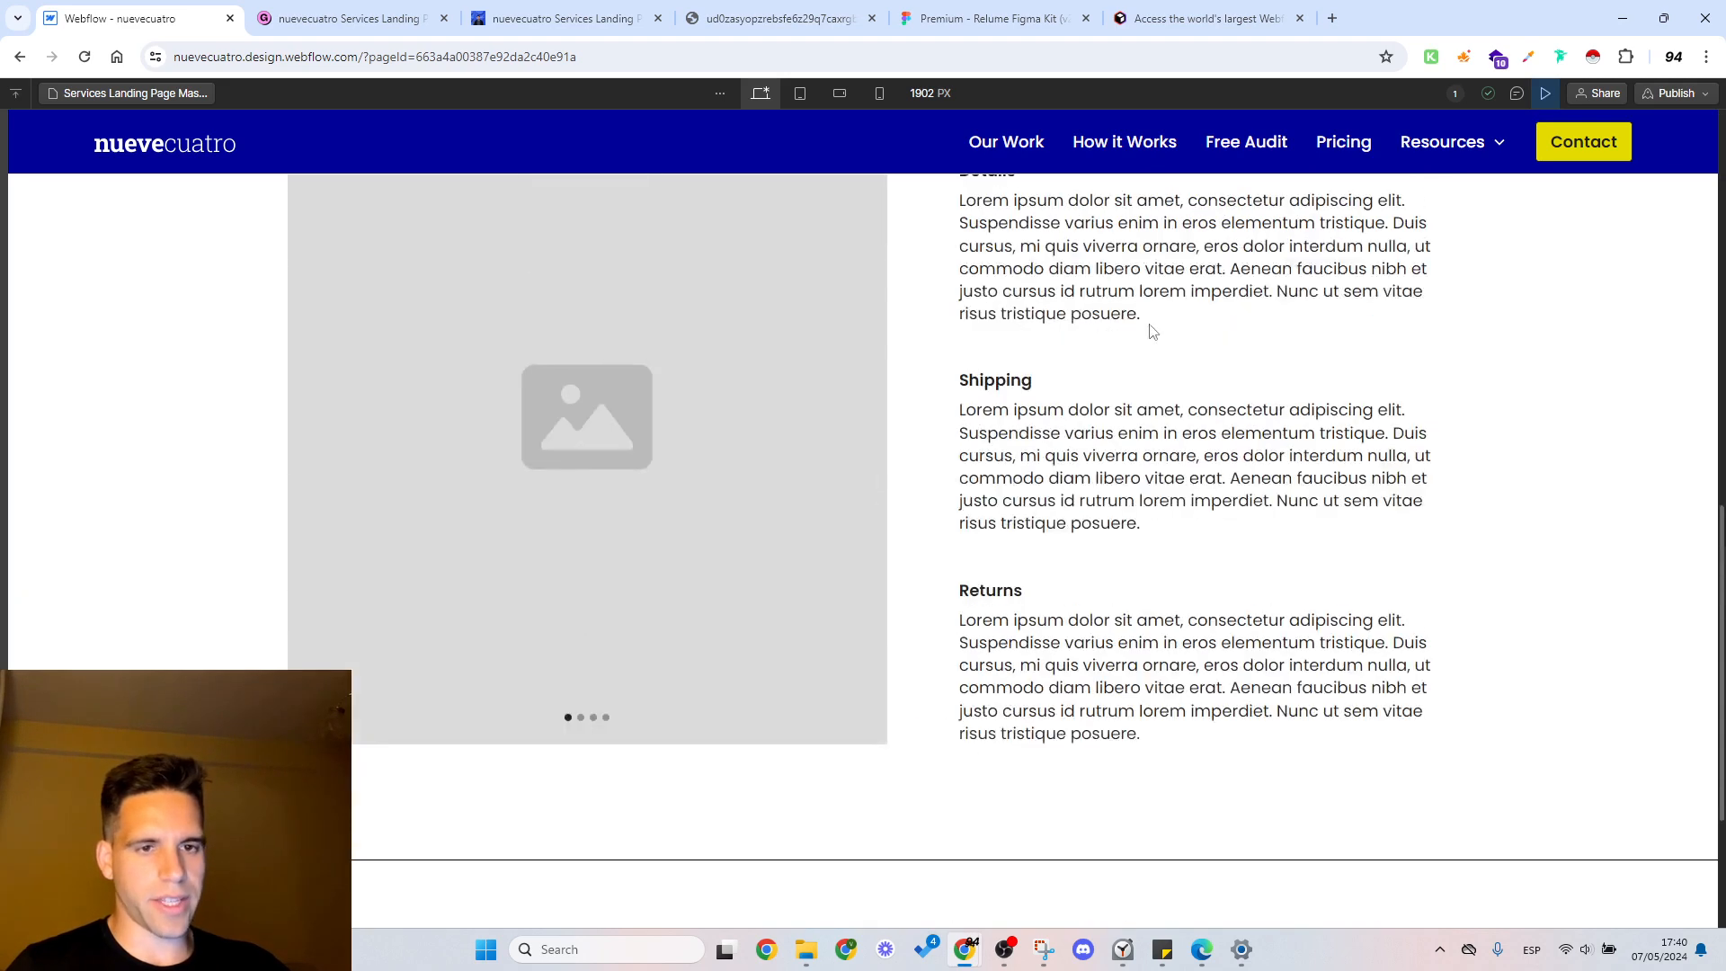
scroll(1151, 333, "up", 3)
left_click_drag(1019, 470, 1137, 622)
left_click(1542, 95)
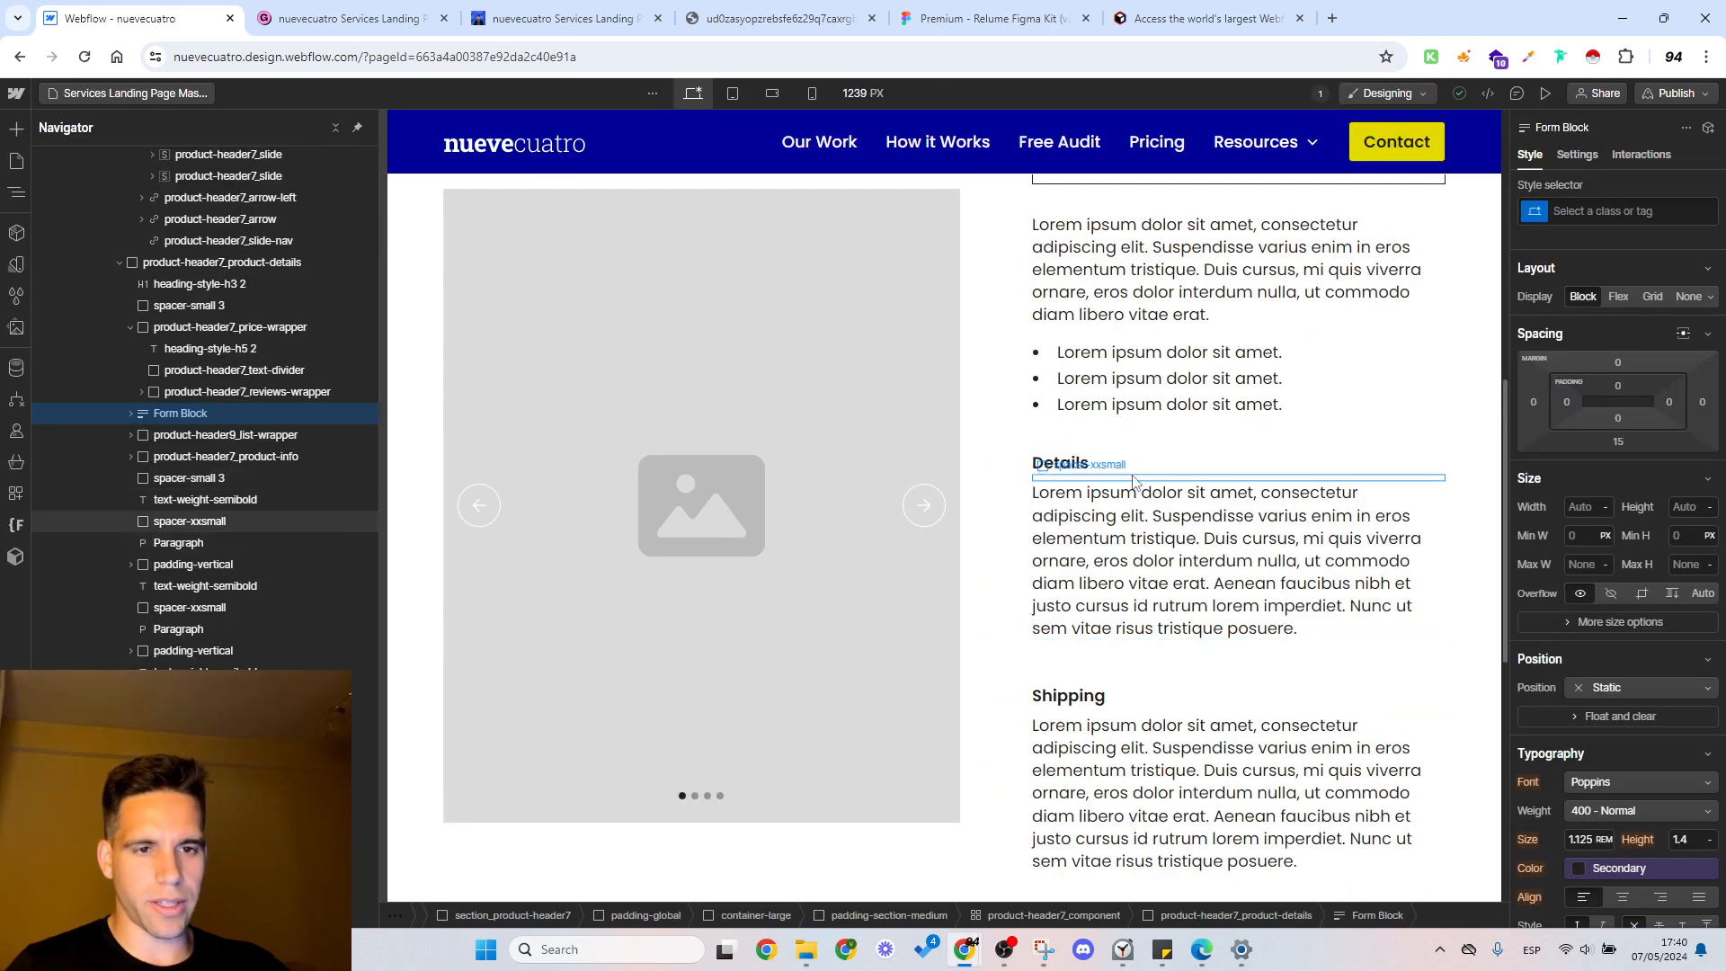
Step: Delete the Details heading and paragraph from the product details, together with the spacers above and between them
left_click(1131, 477)
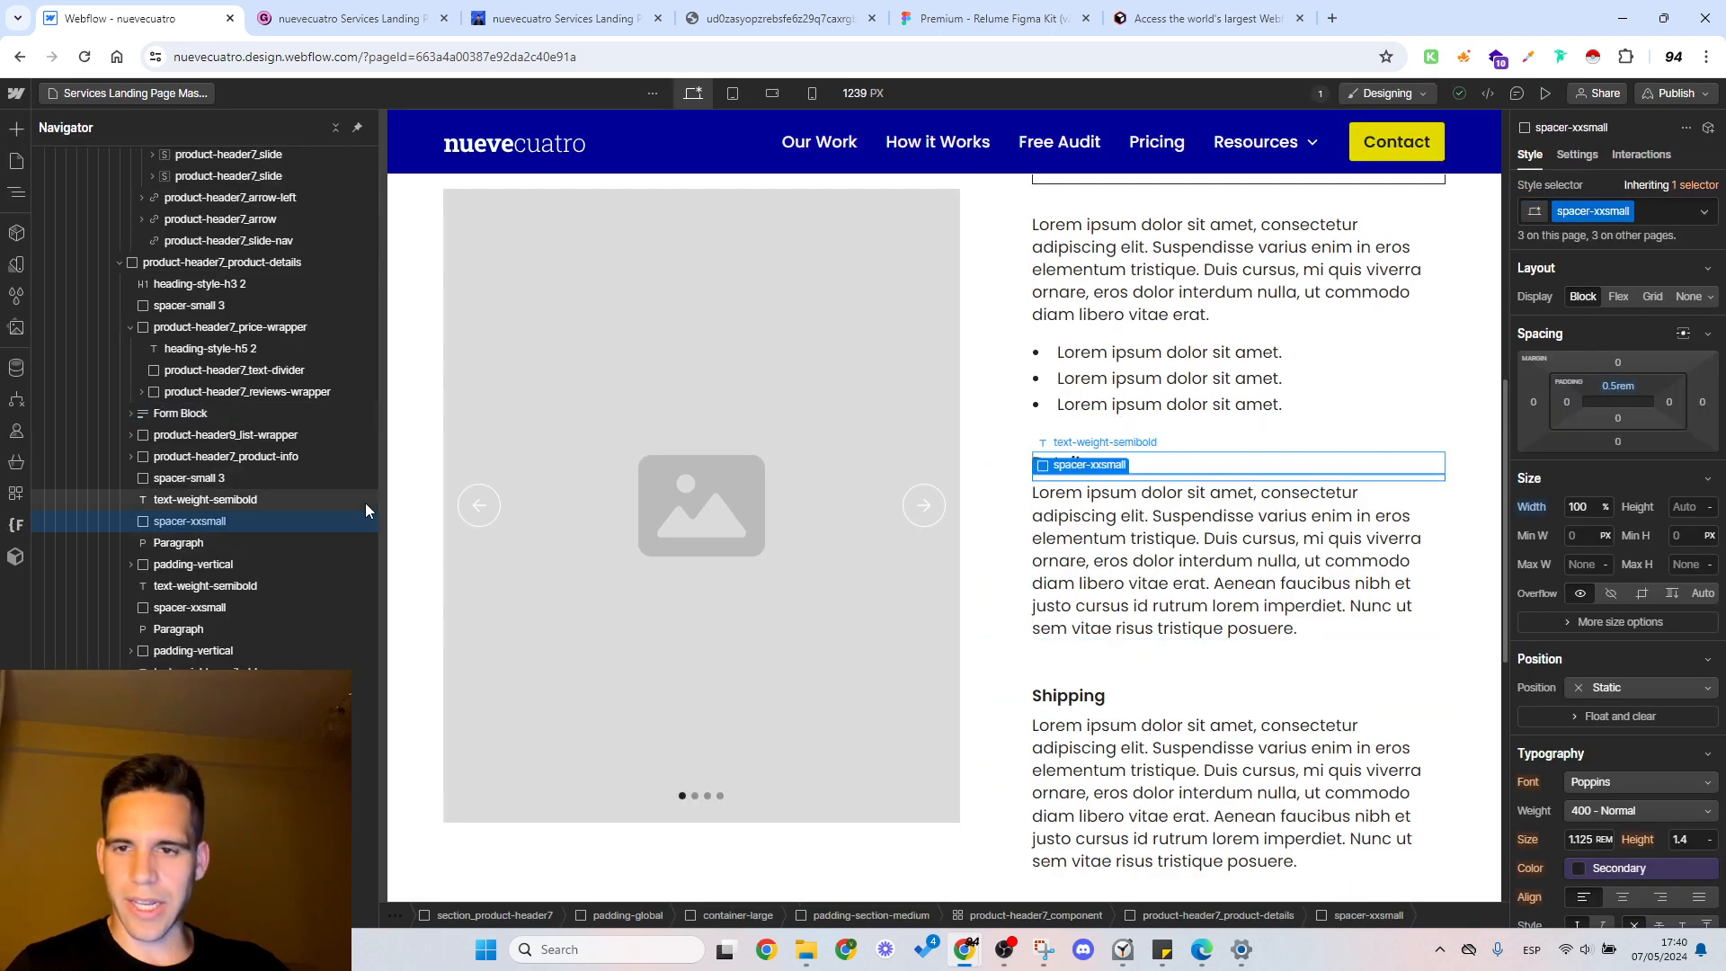
left_click(201, 501)
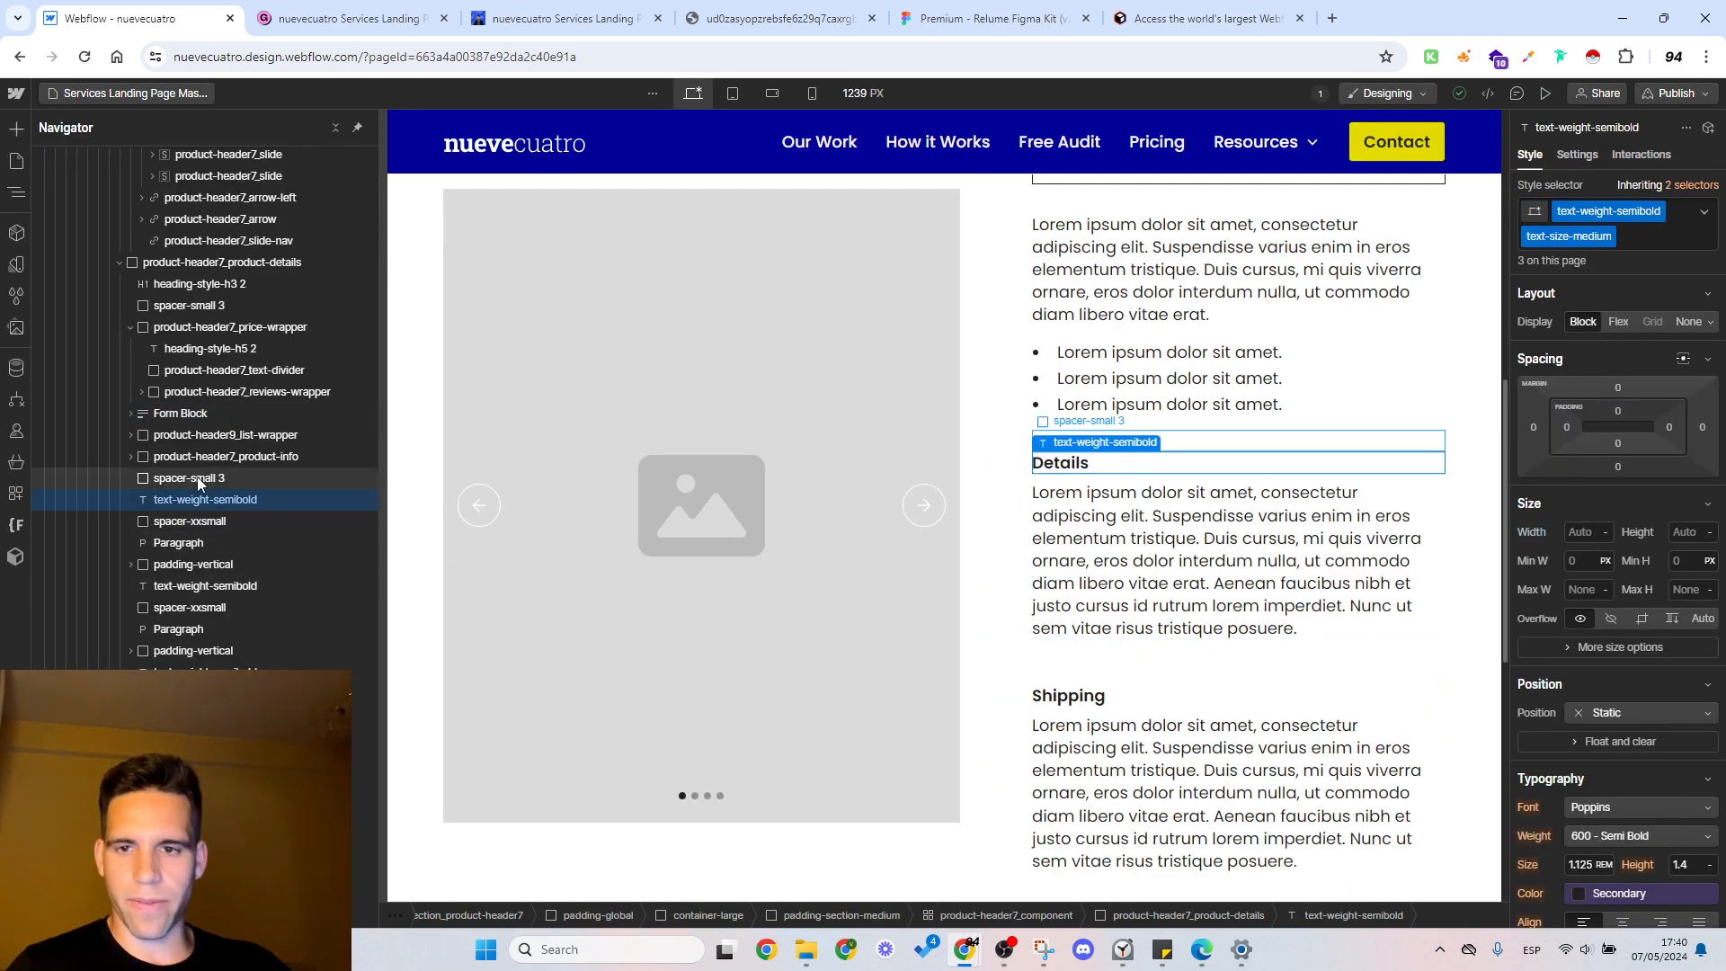
left_click(193, 478)
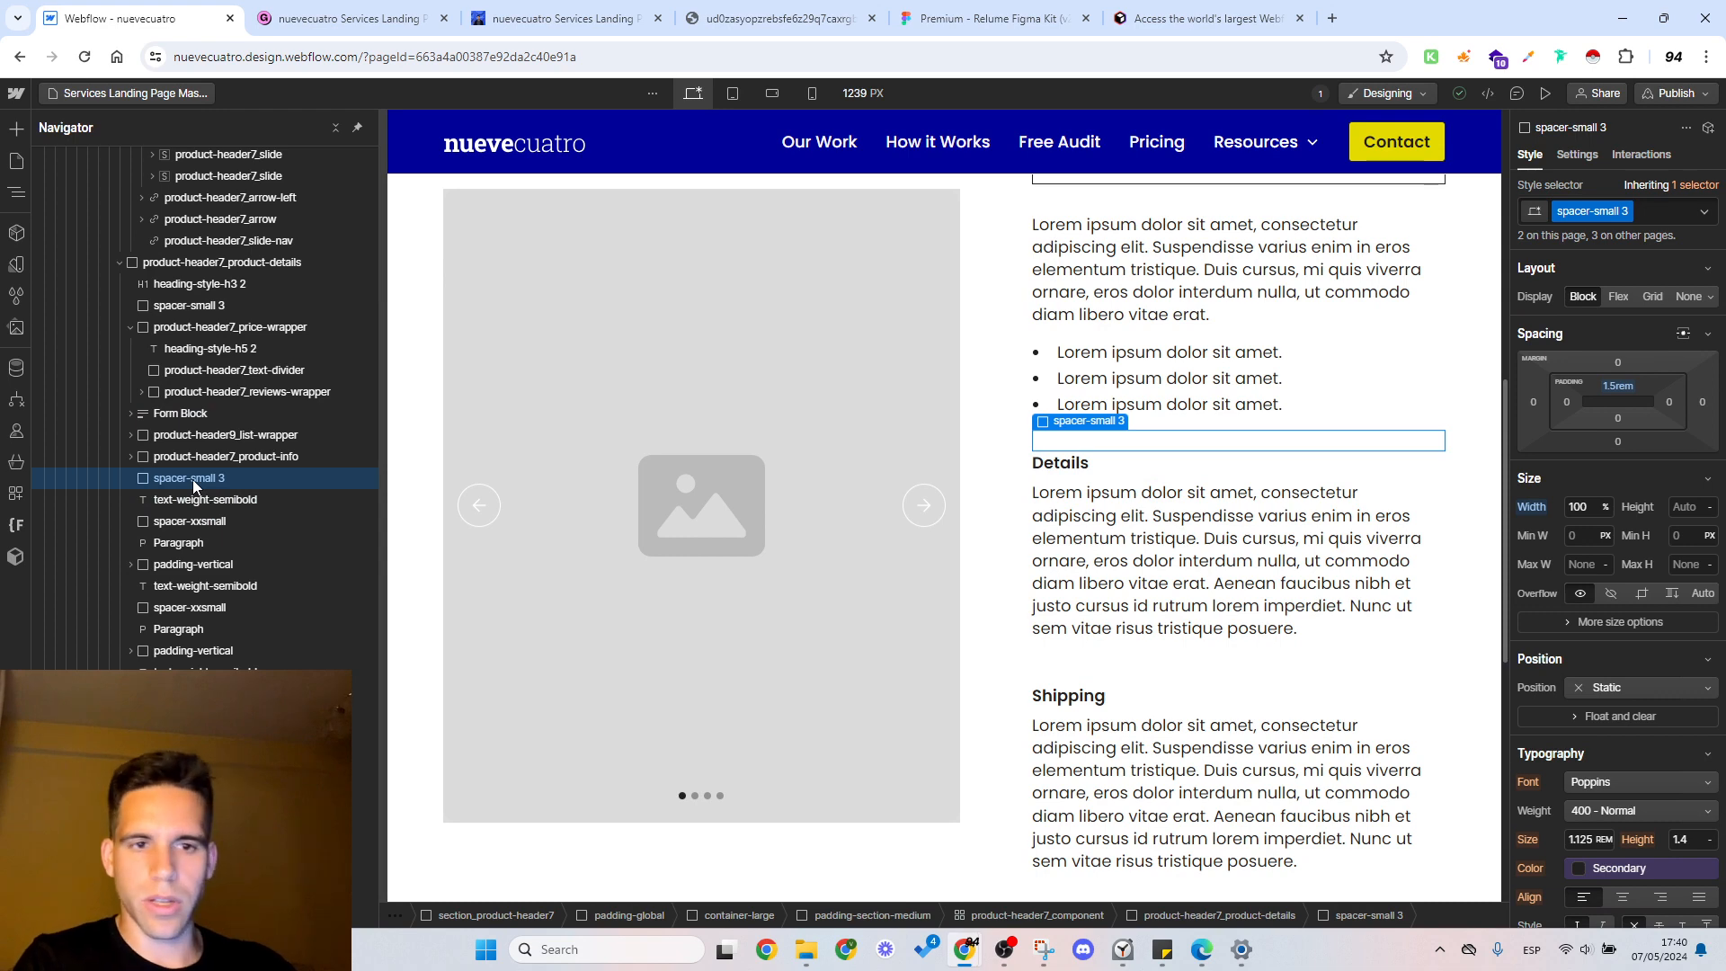
key("Delete")
key("Delete")
key("Delete")
Step: Delete the Shipping and Returns headings and paragraphs with their padding and spacer blocks, up to the product info block
key("Delete")
key("Delete")
key("Delete")
key("Delete")
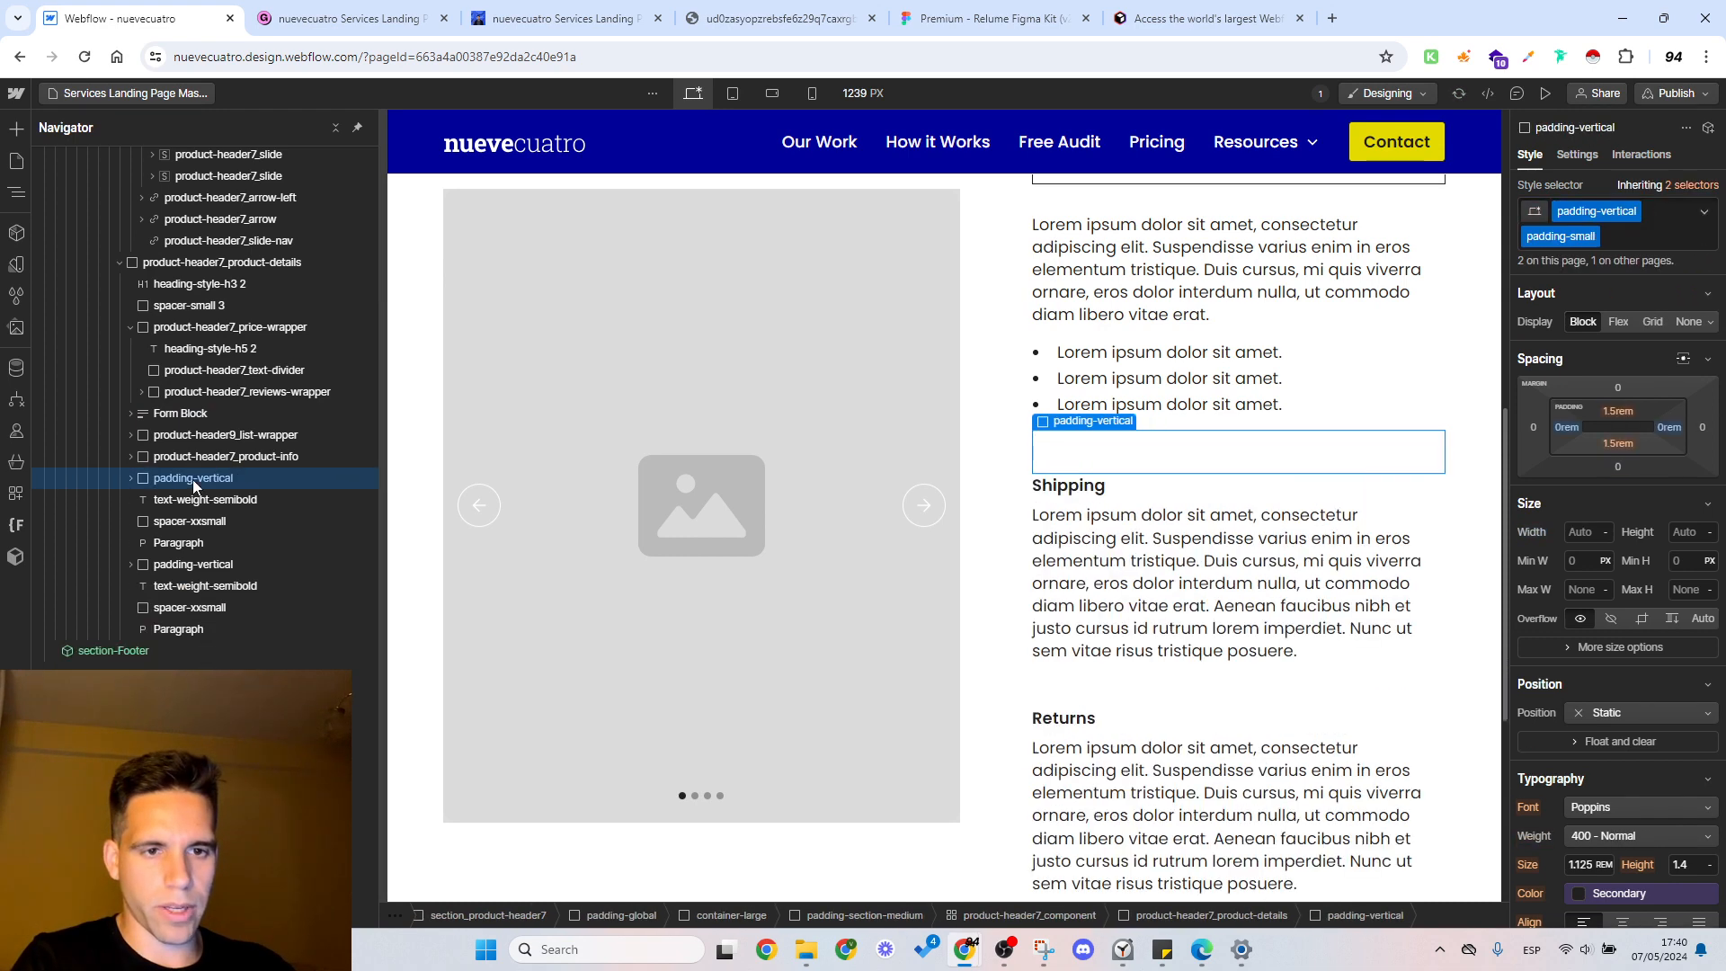
key("Delete")
key("Delete")
key("Delete")
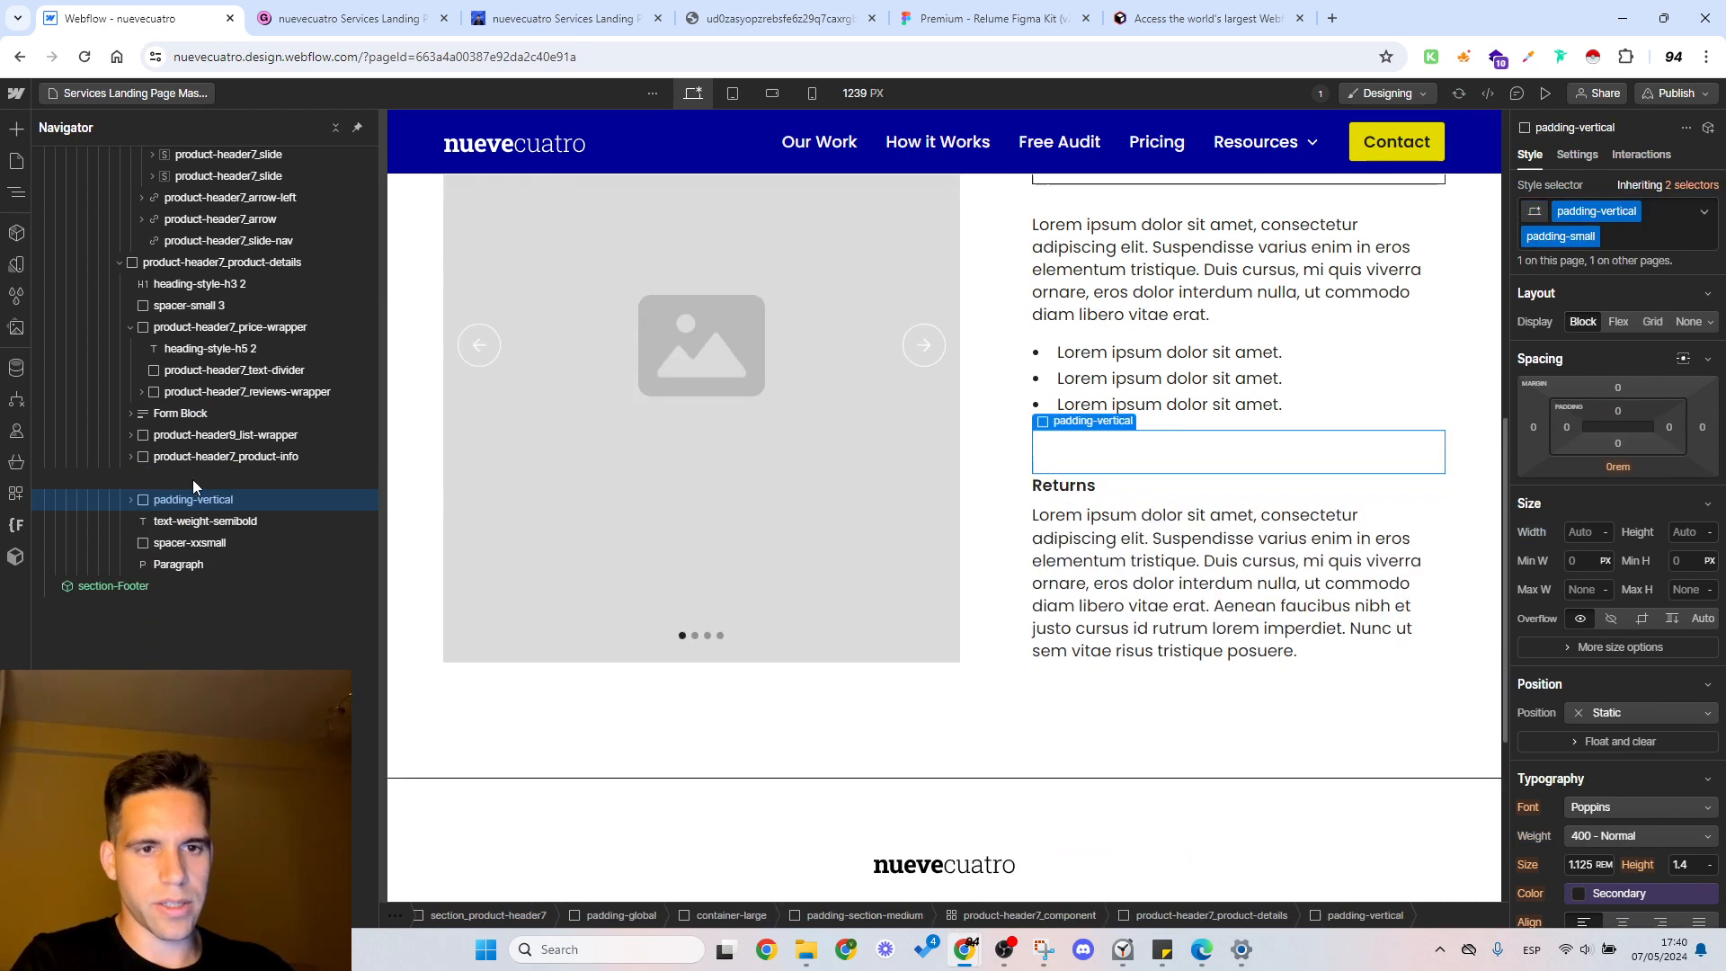
key("Delete")
key("Delete")
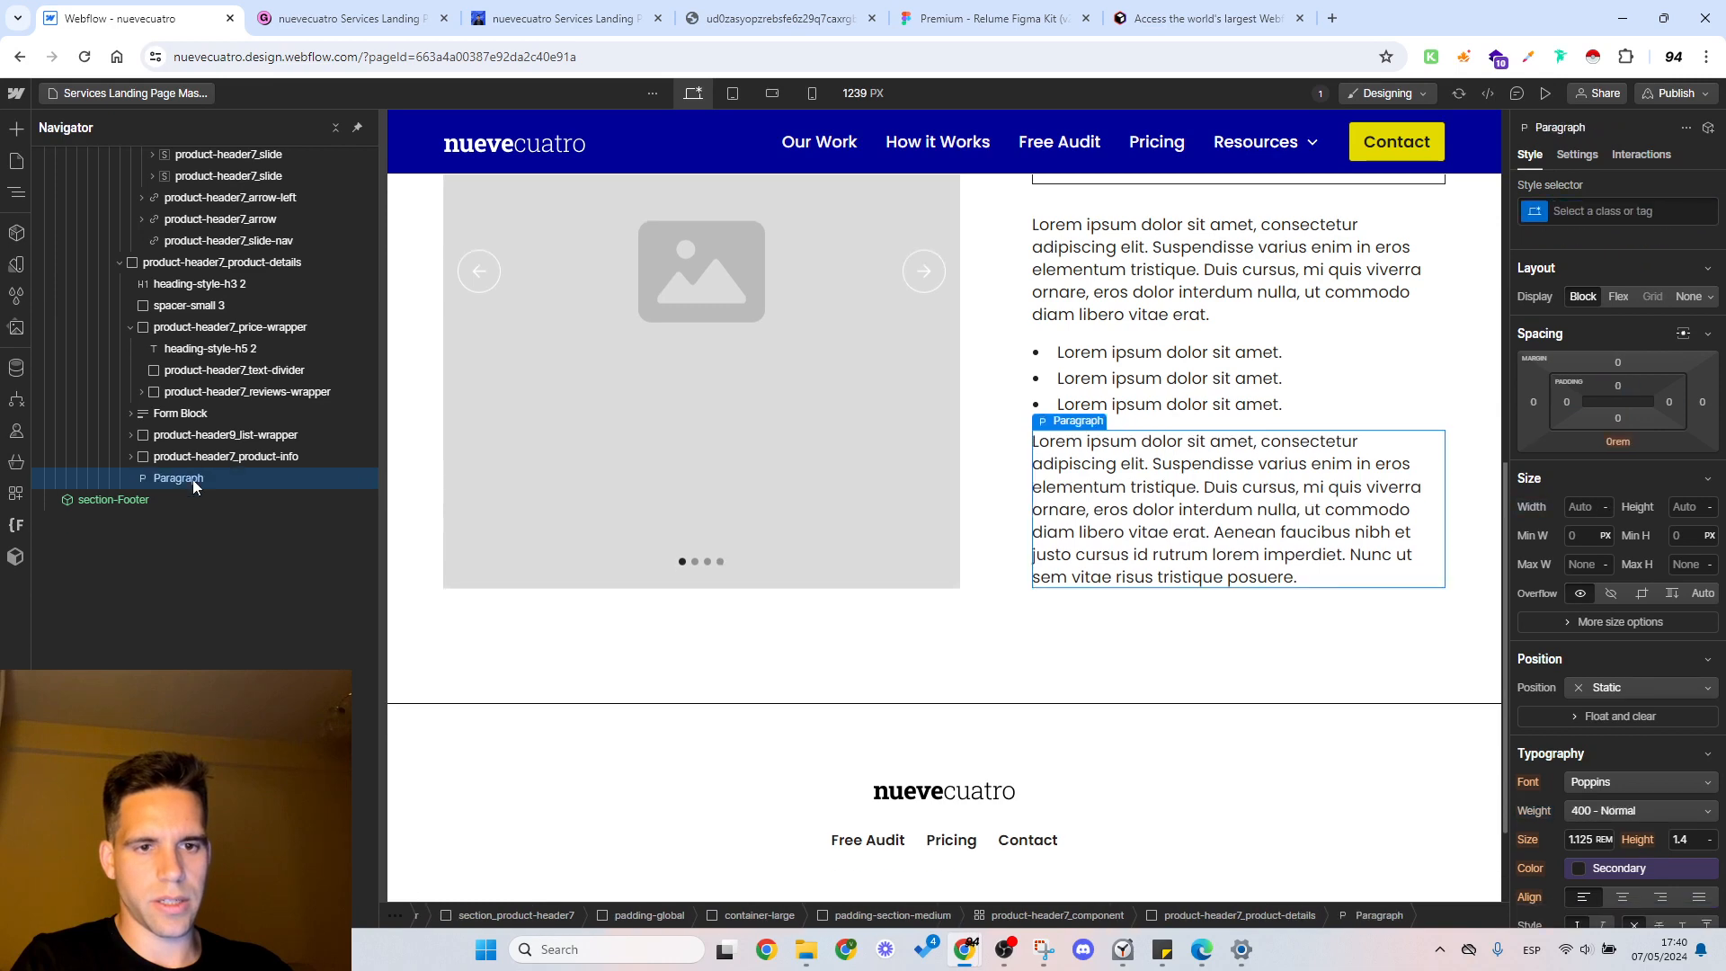
scroll(774, 429, "up", 5)
scroll(775, 430, "up", 1)
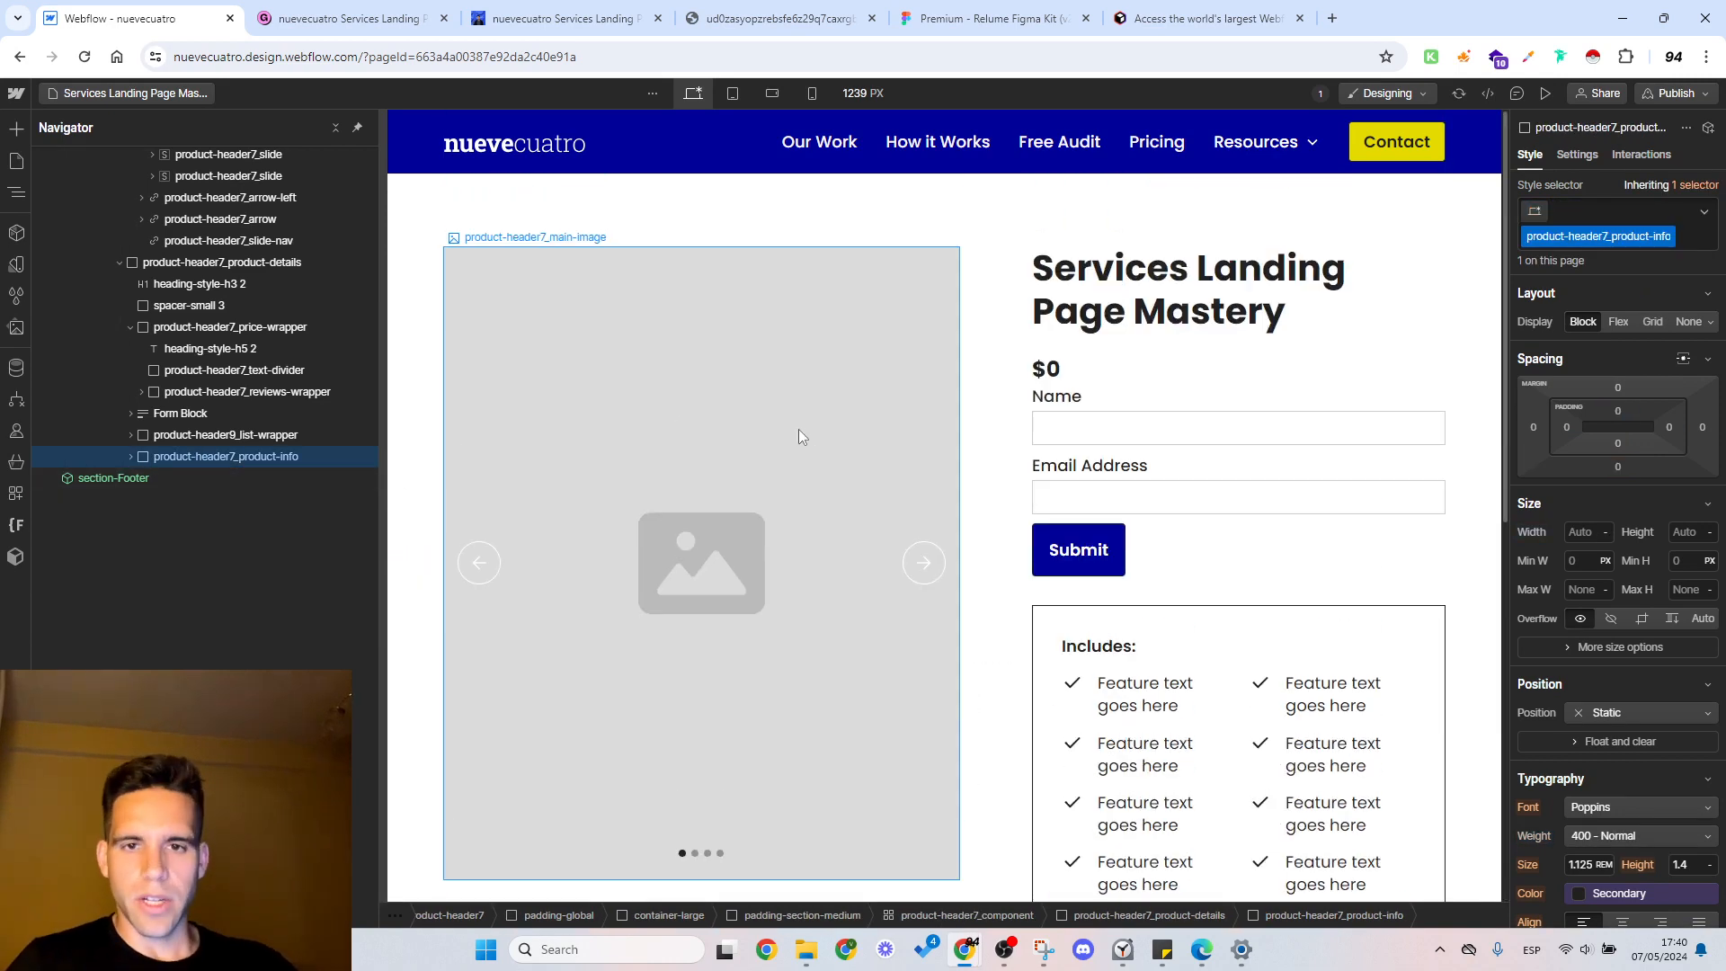
Step: Switch to the published Gumroad product page and save its first gallery image to Downloads as a WEBP file
left_click(395, 18)
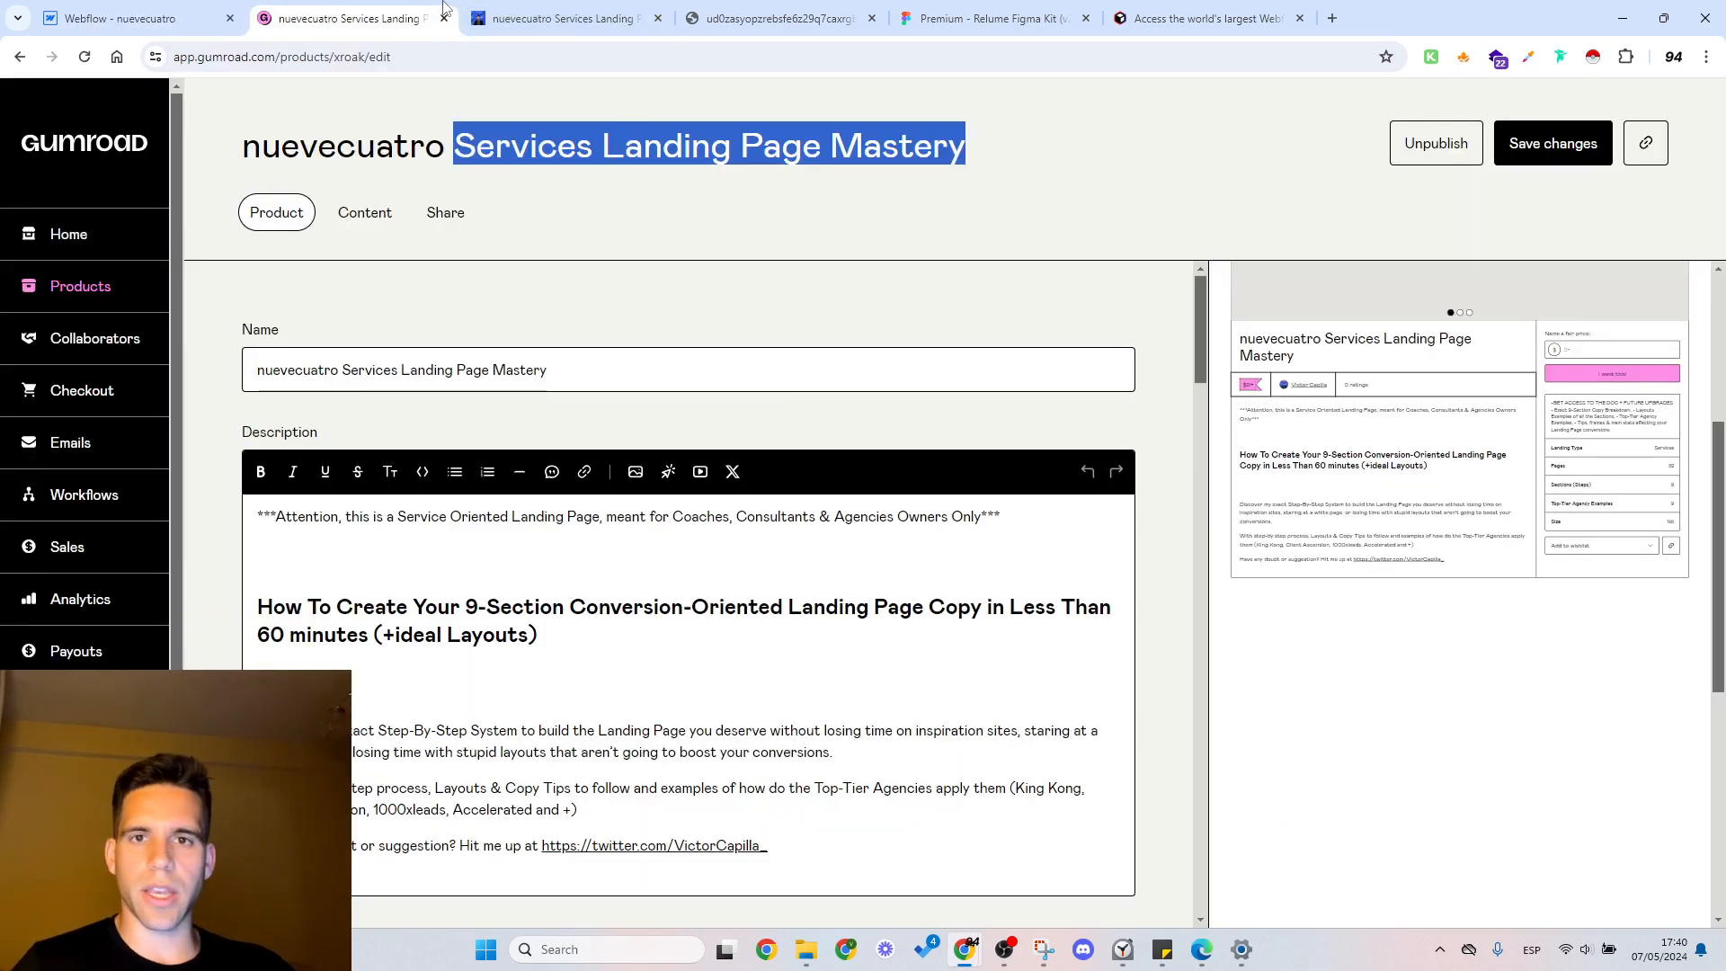
left_click(562, 18)
scroll(899, 449, "up", 5)
right_click(970, 440)
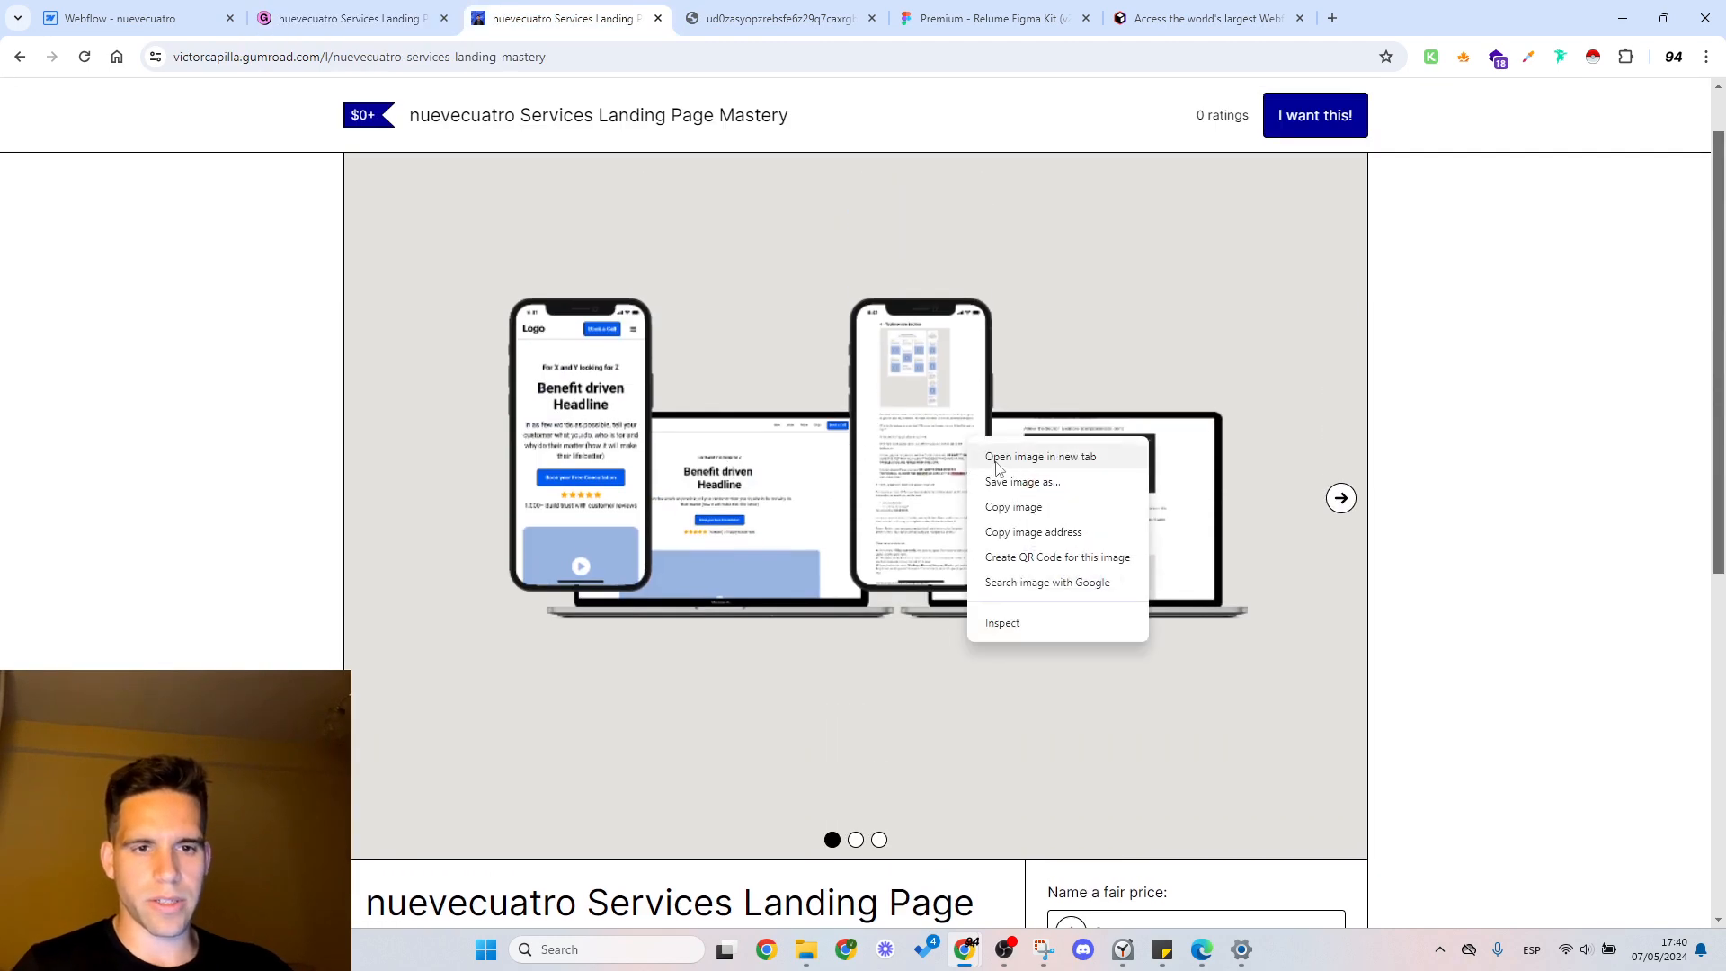
left_click(1029, 482)
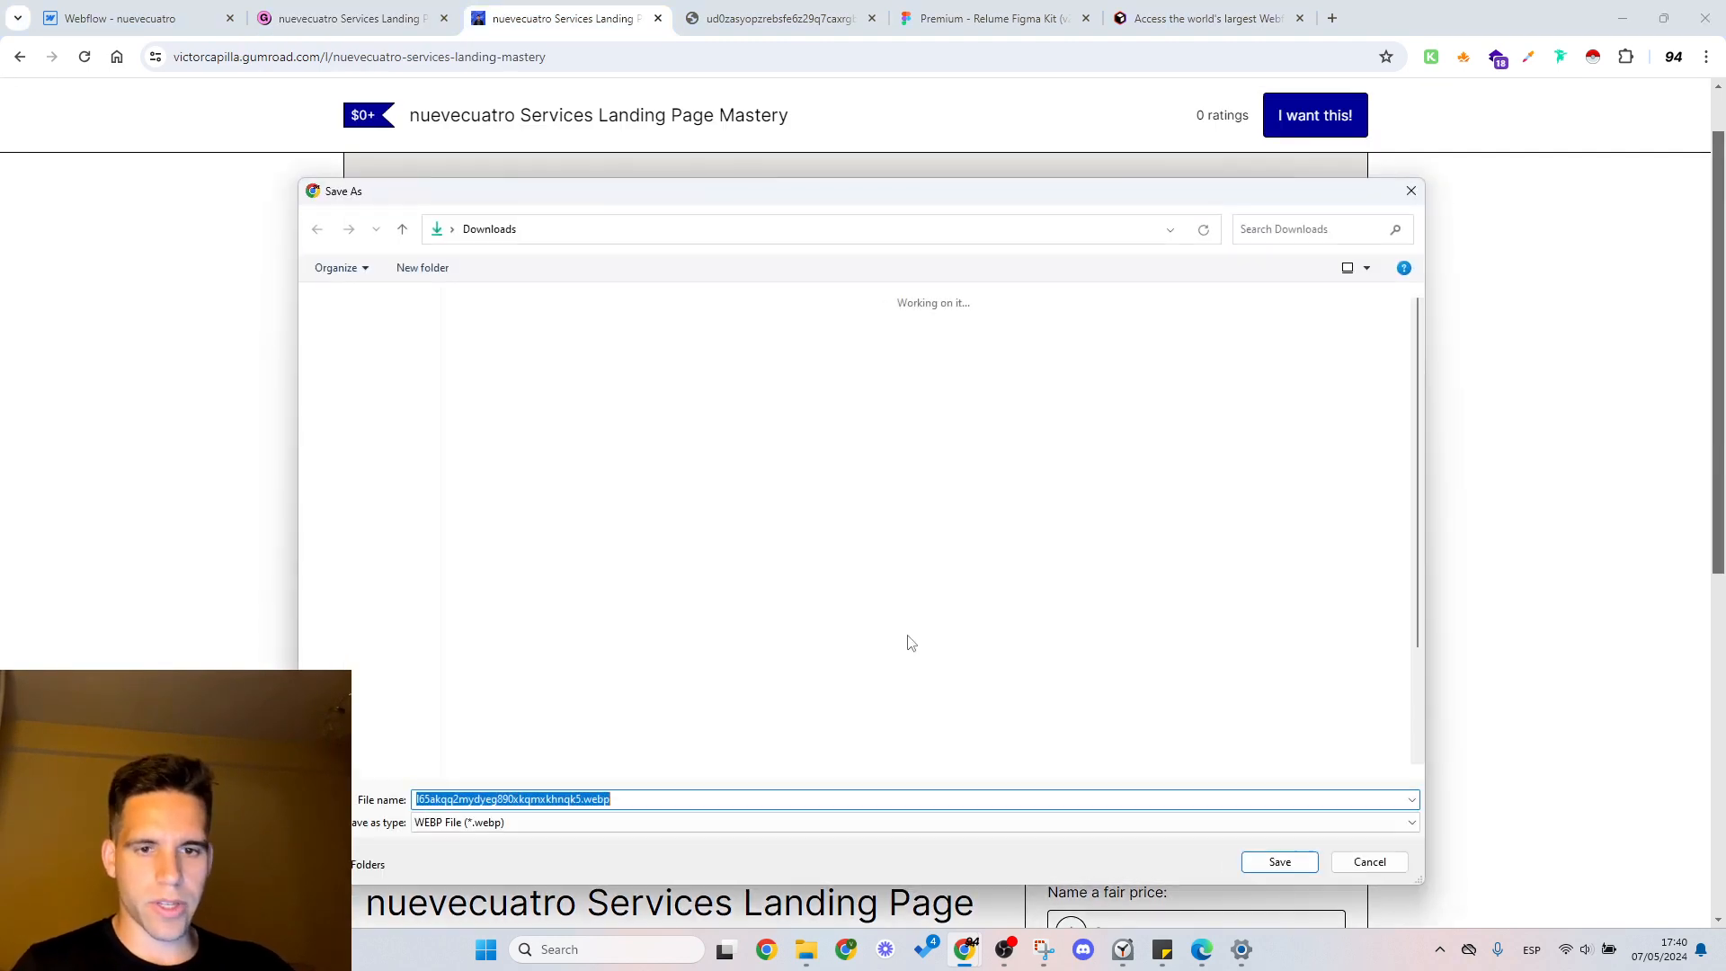
key("Return")
Step: Save the second image of the Gumroad gallery to Downloads as a PNG file
left_click(1340, 498)
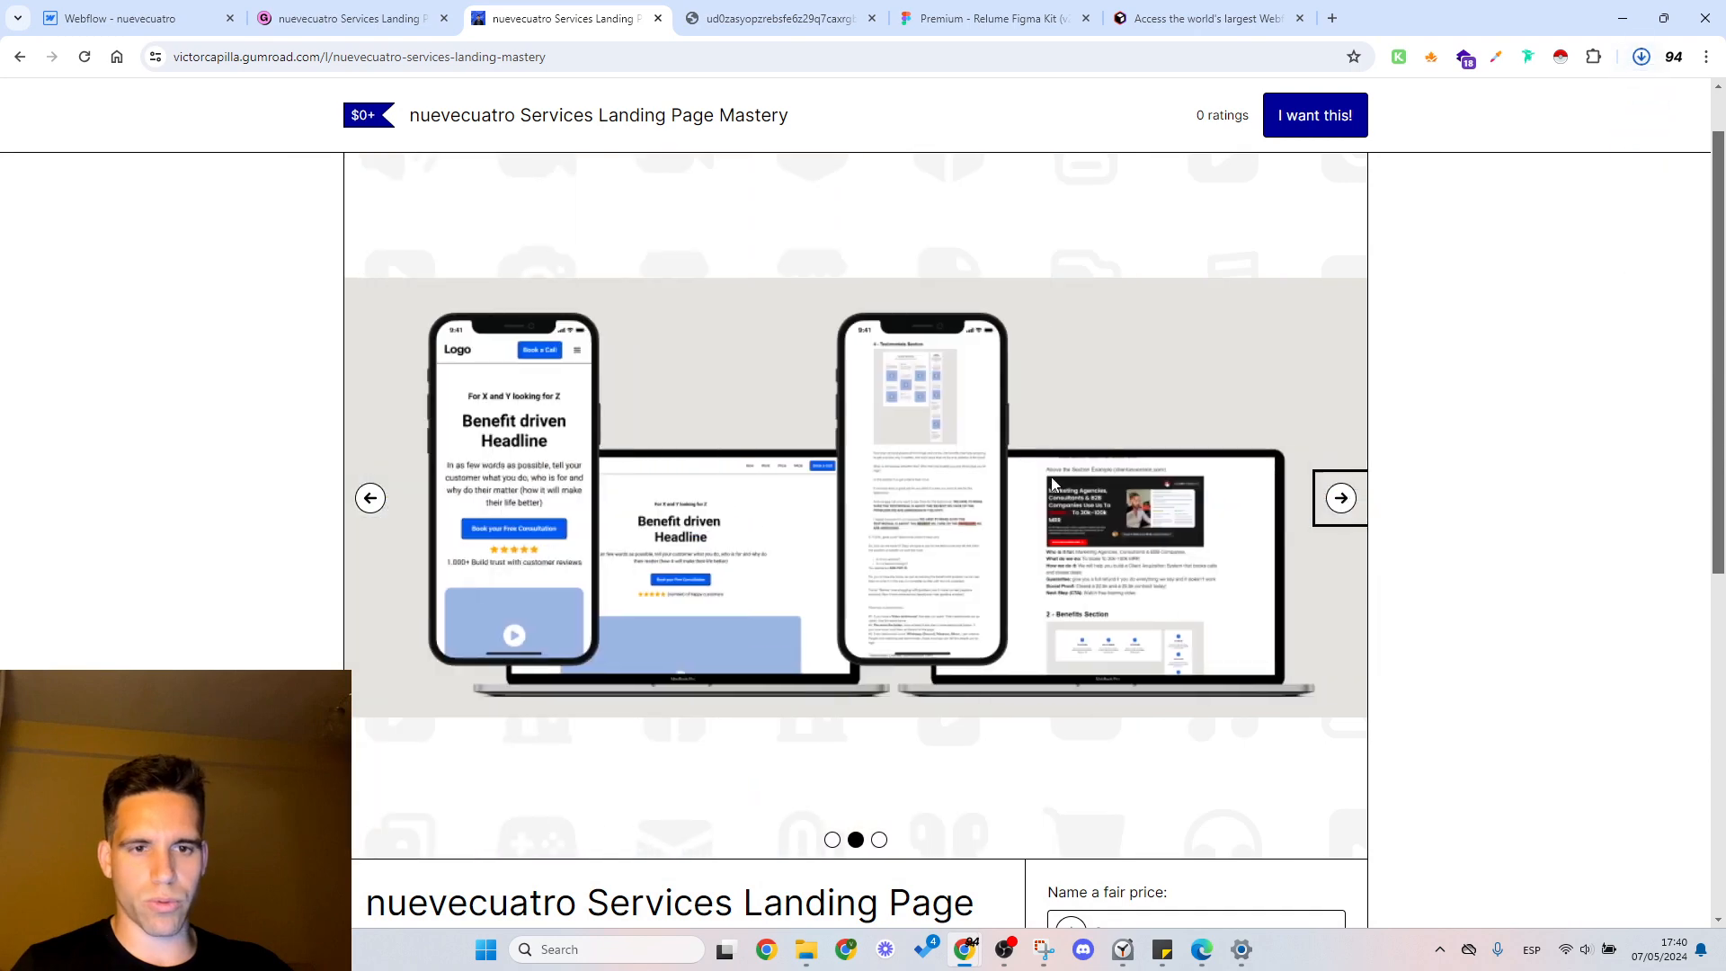
right_click(1007, 483)
left_click(1091, 500)
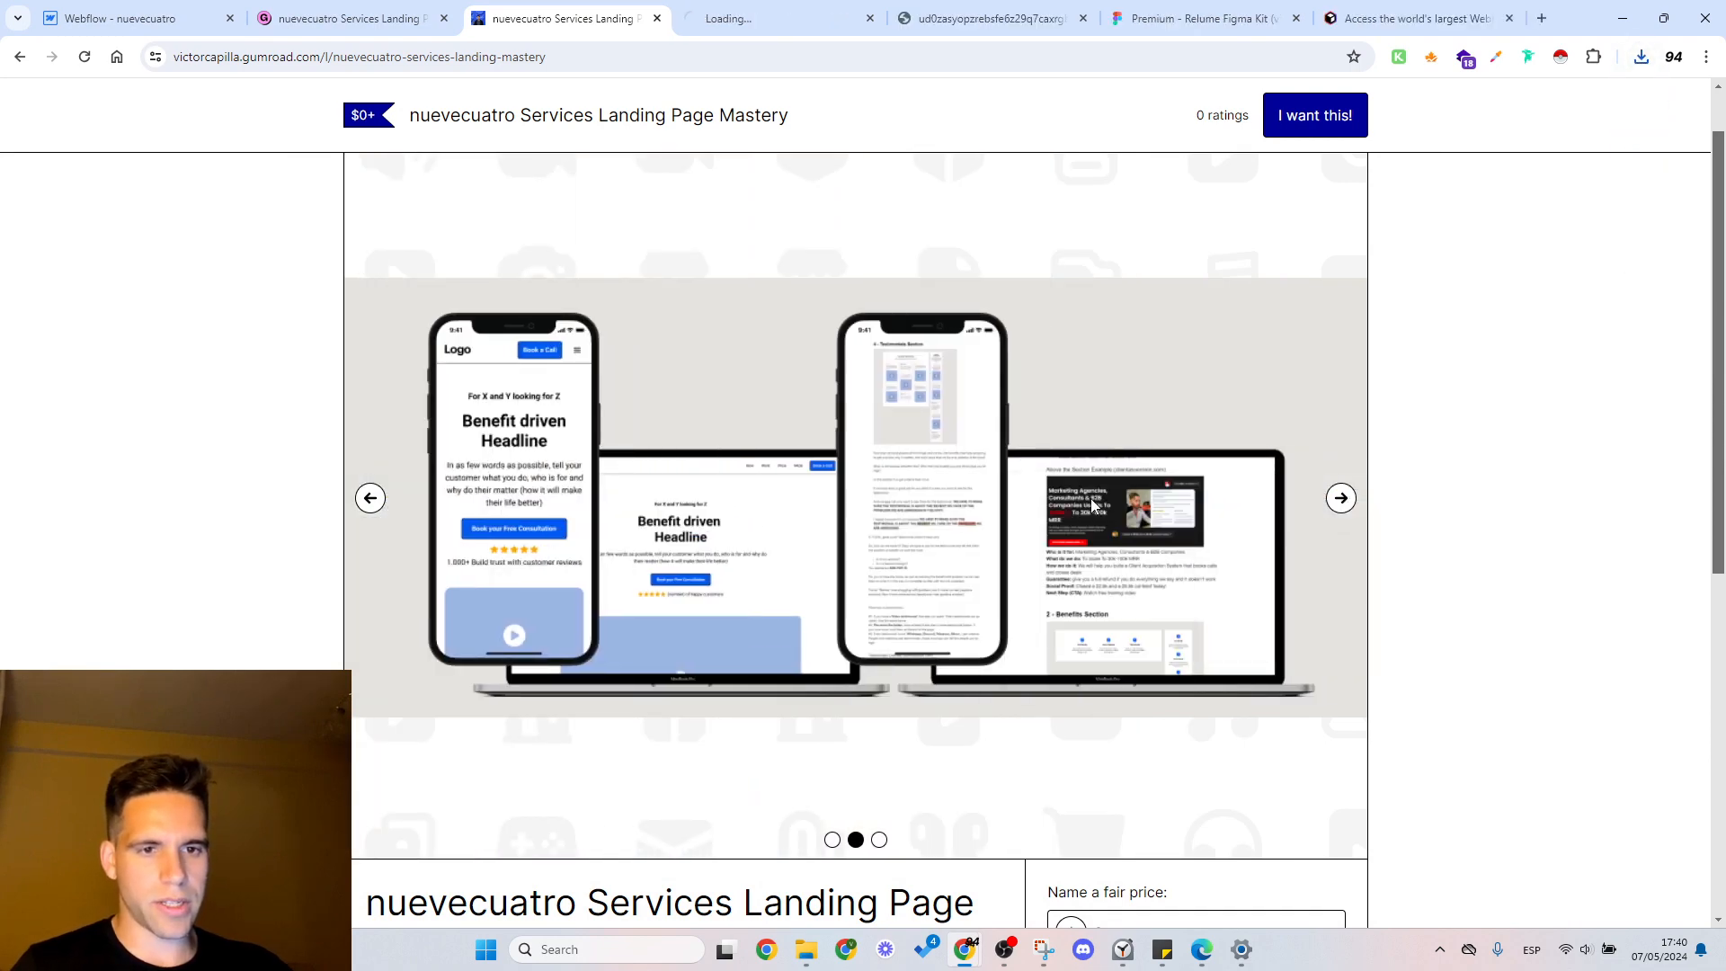
right_click(1085, 495)
left_click(1294, 550)
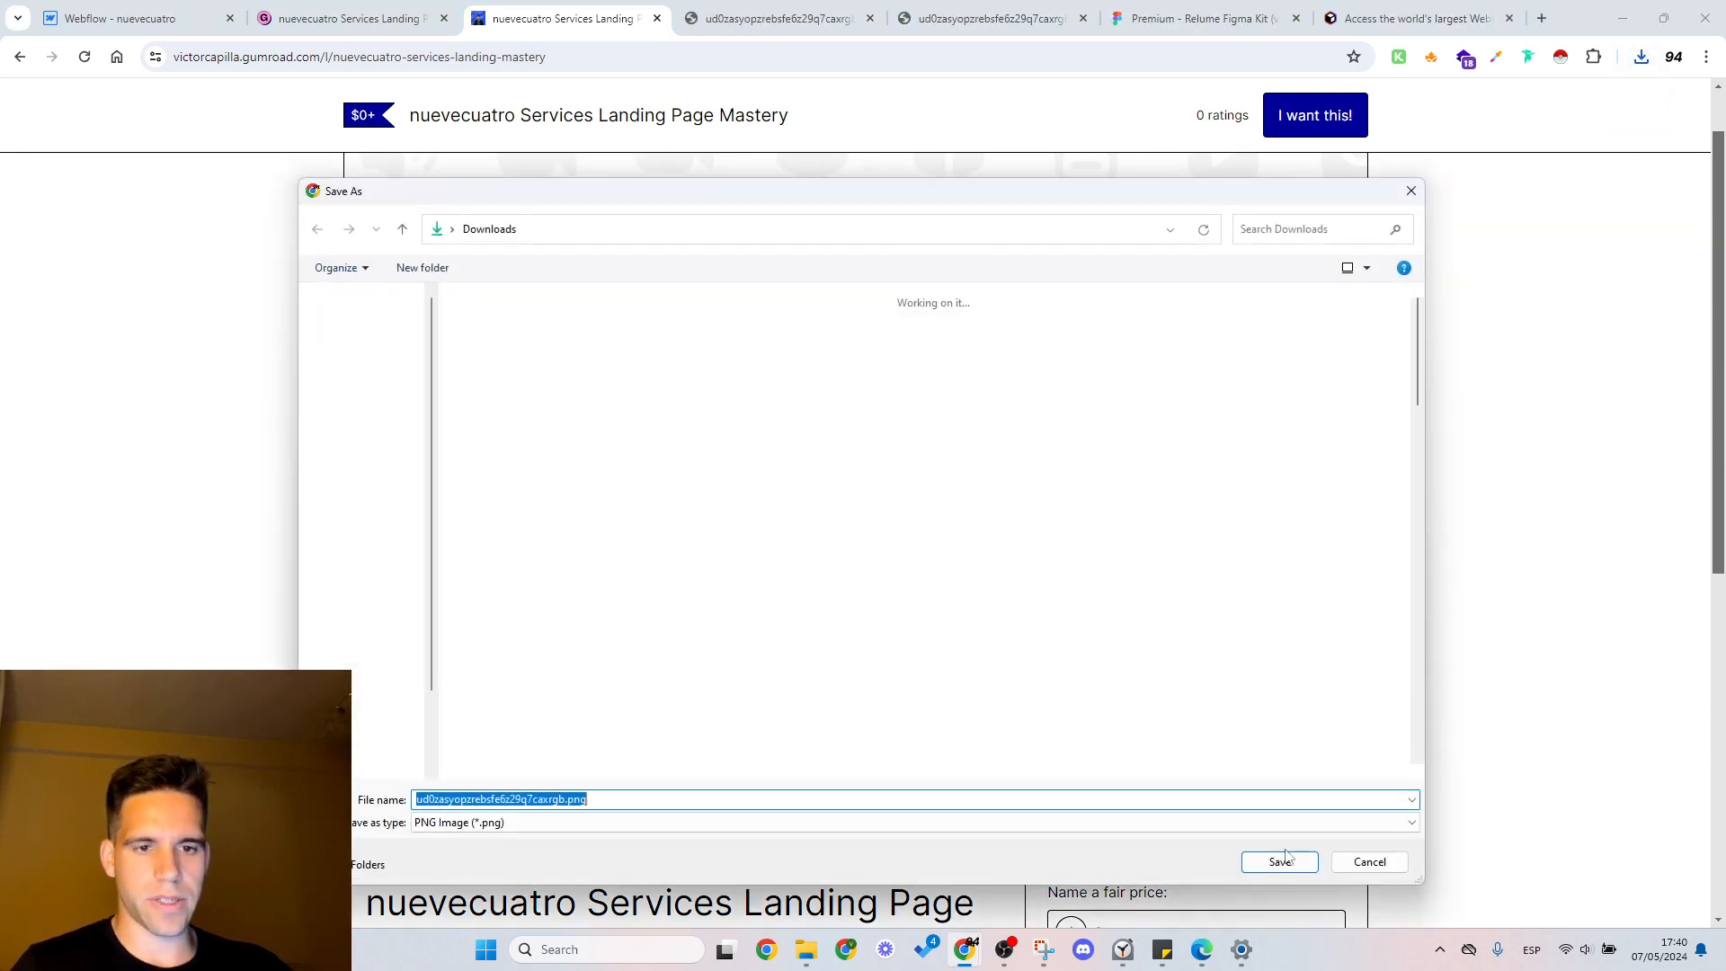
key("Return")
Step: Save the third Gumroad gallery image, the full landing page layout, to Downloads as a WEBP file
left_click(1341, 498)
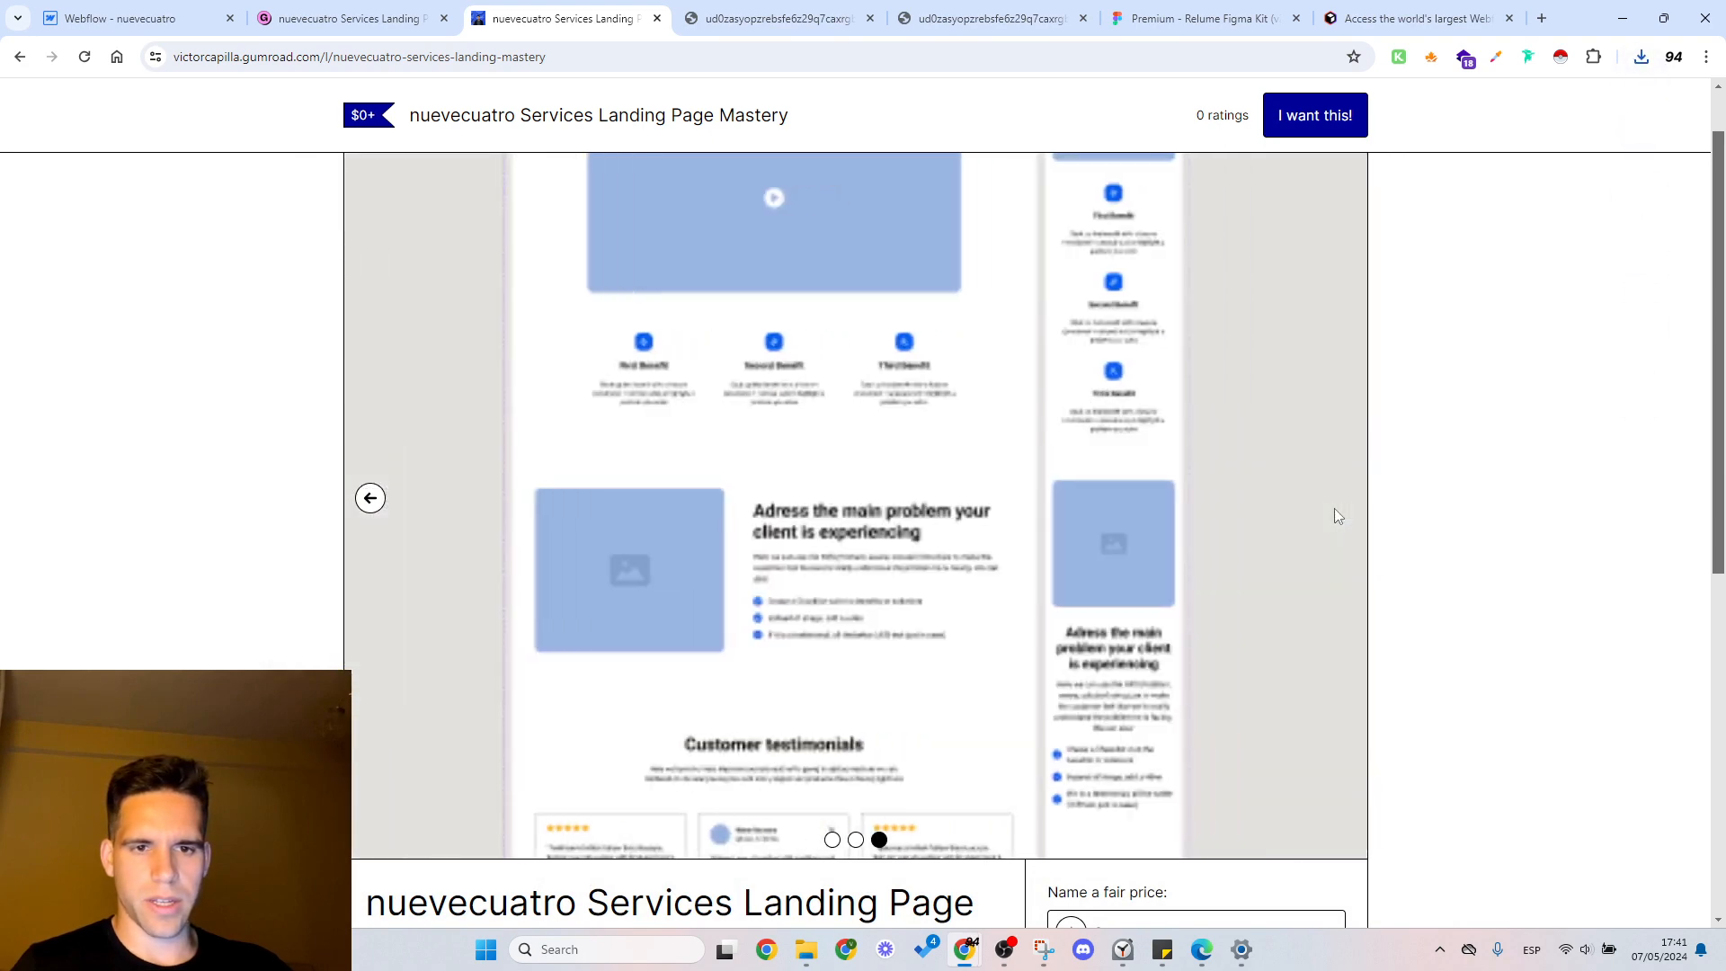
right_click(912, 432)
left_click(1382, 352)
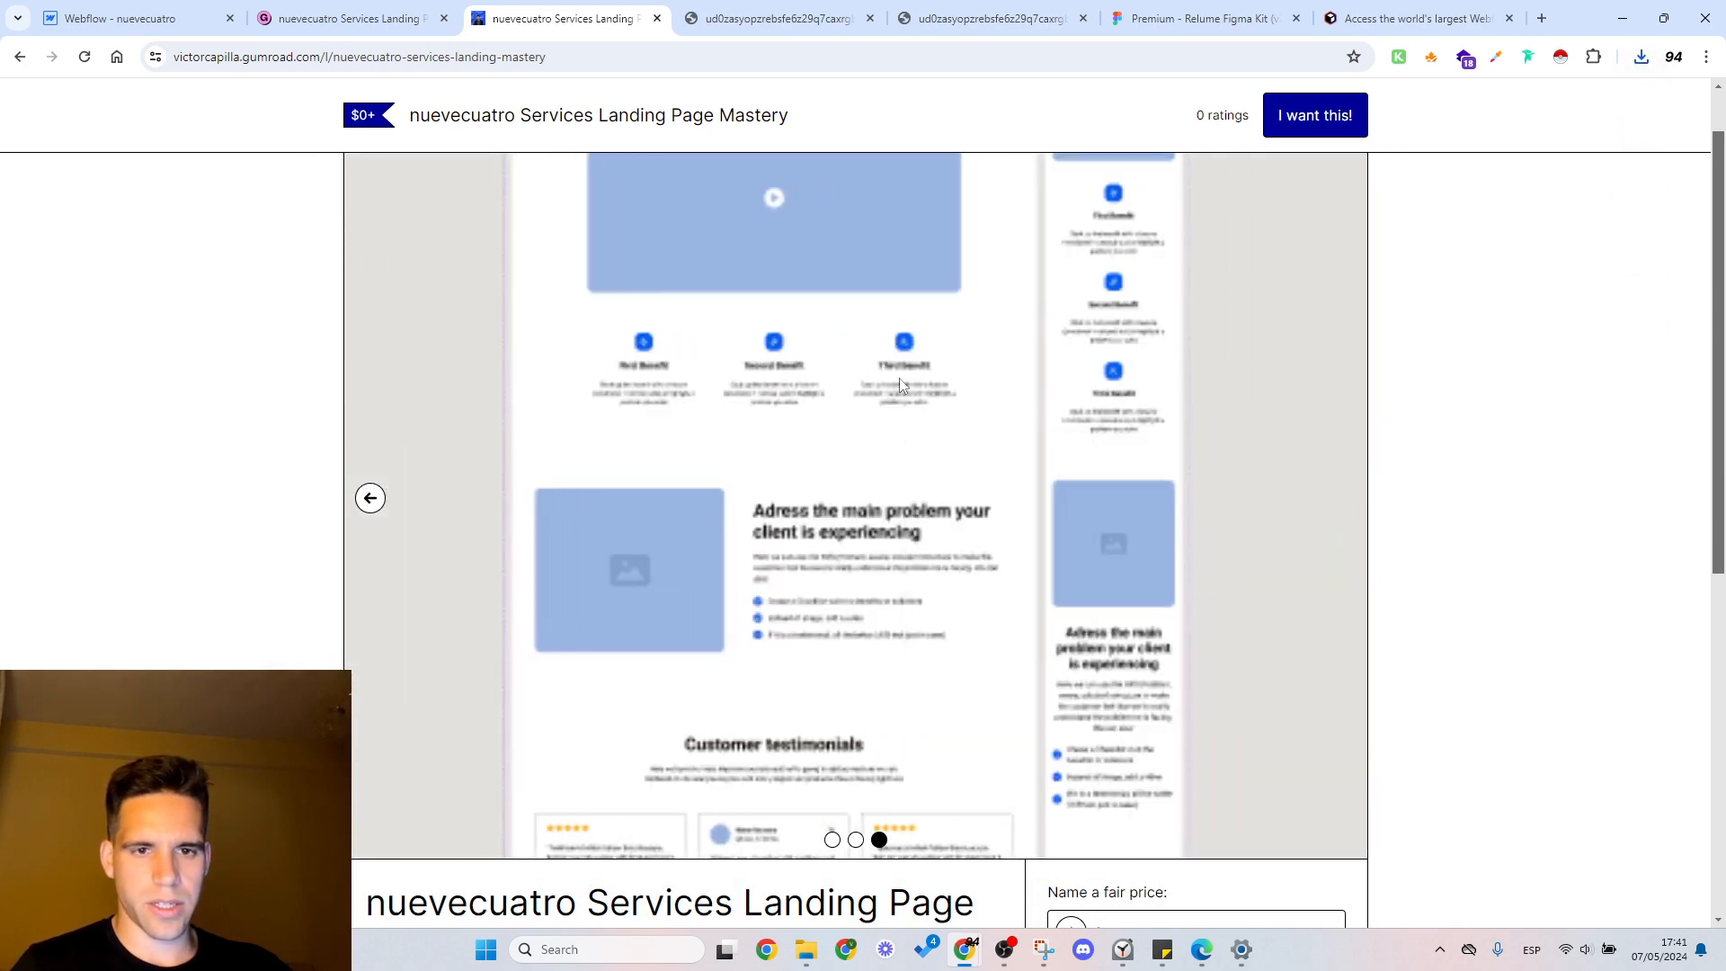
right_click(1115, 457)
left_click(1155, 489)
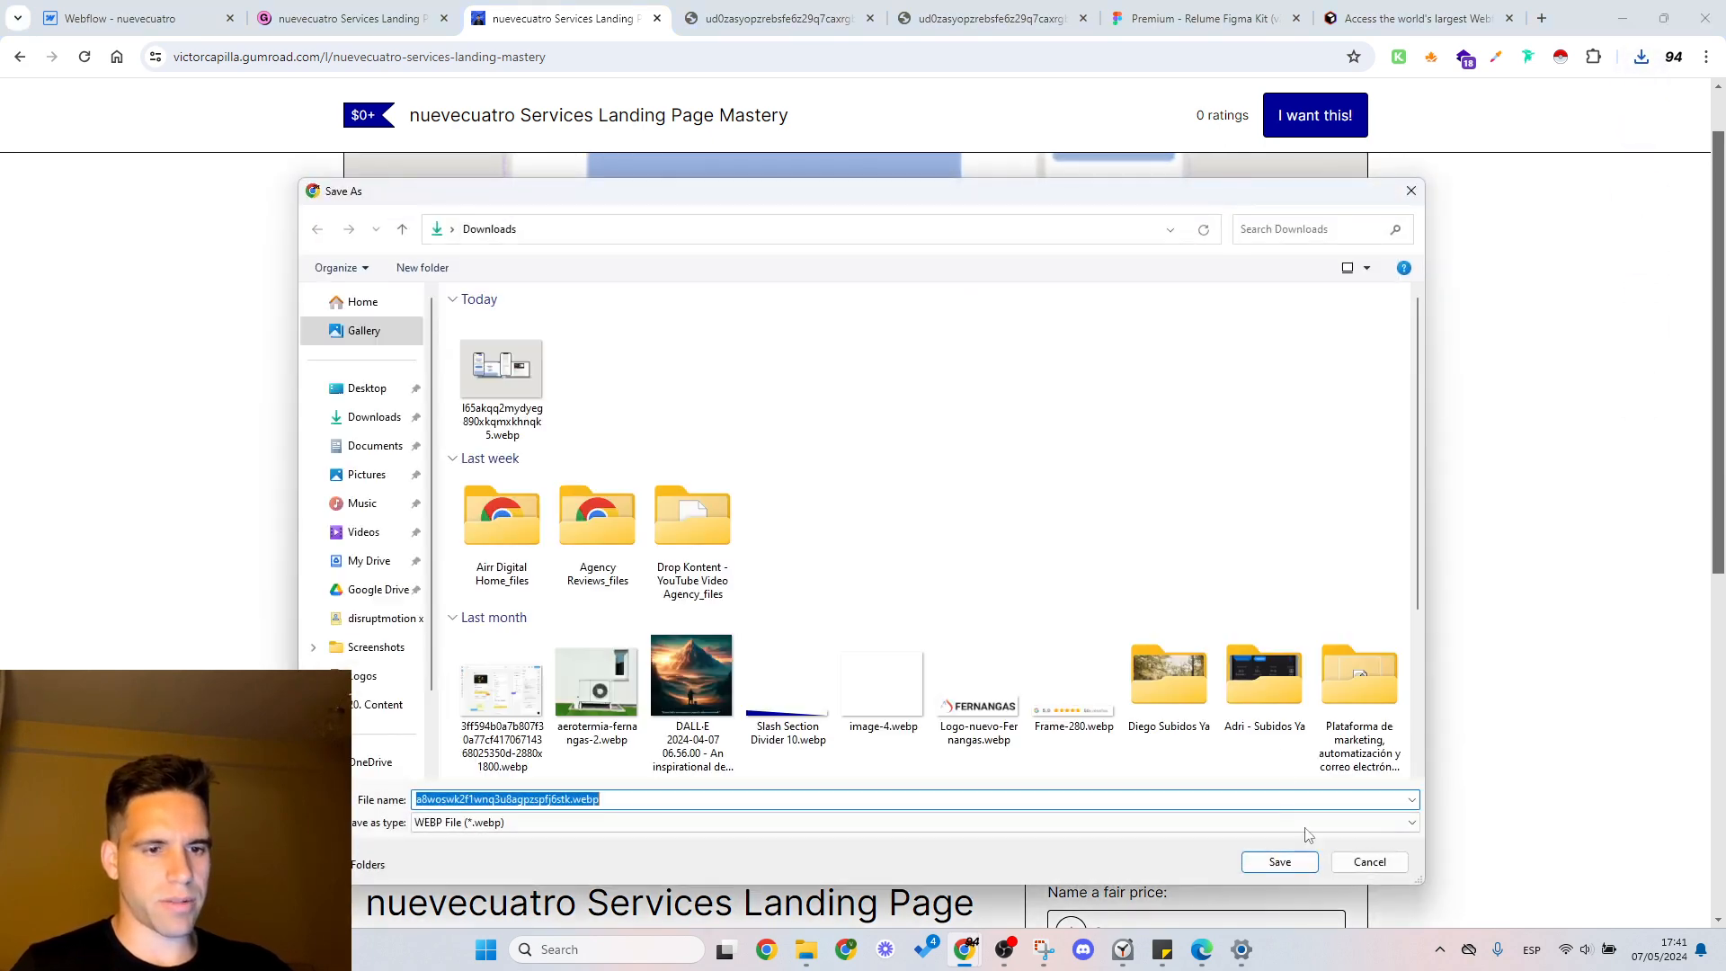
left_click(1294, 863)
Step: Return to the Webflow page and open the Downloads folder in File Explorer
left_click(257, 18)
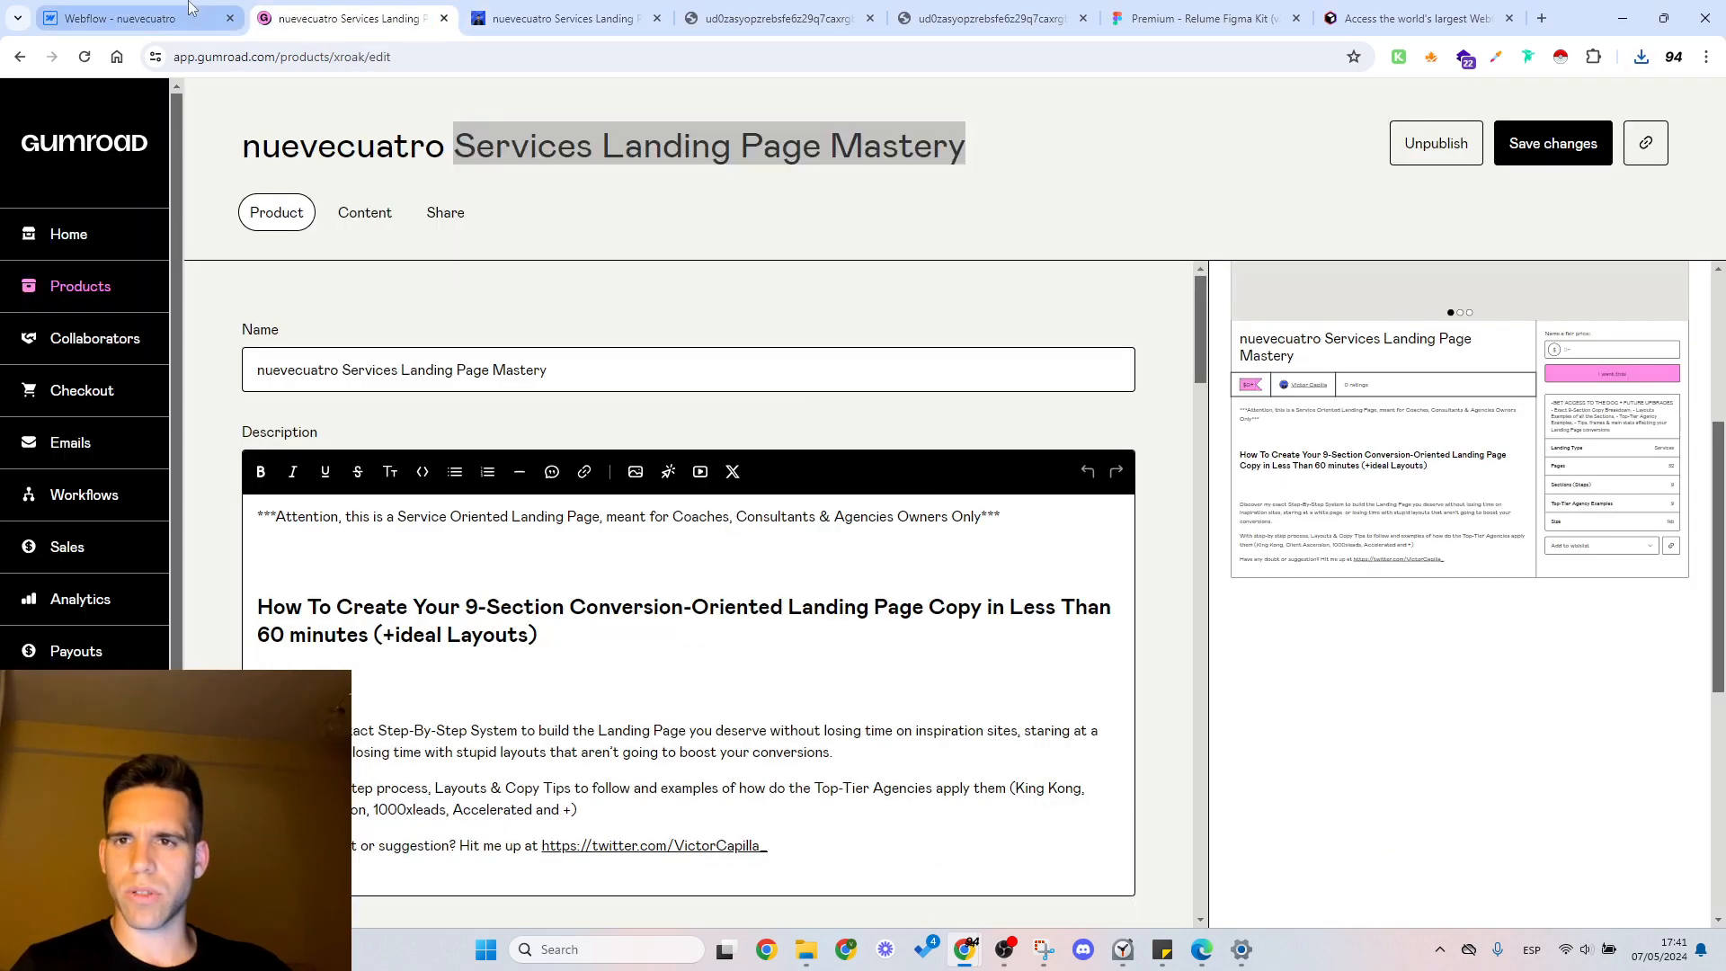
left_click(152, 18)
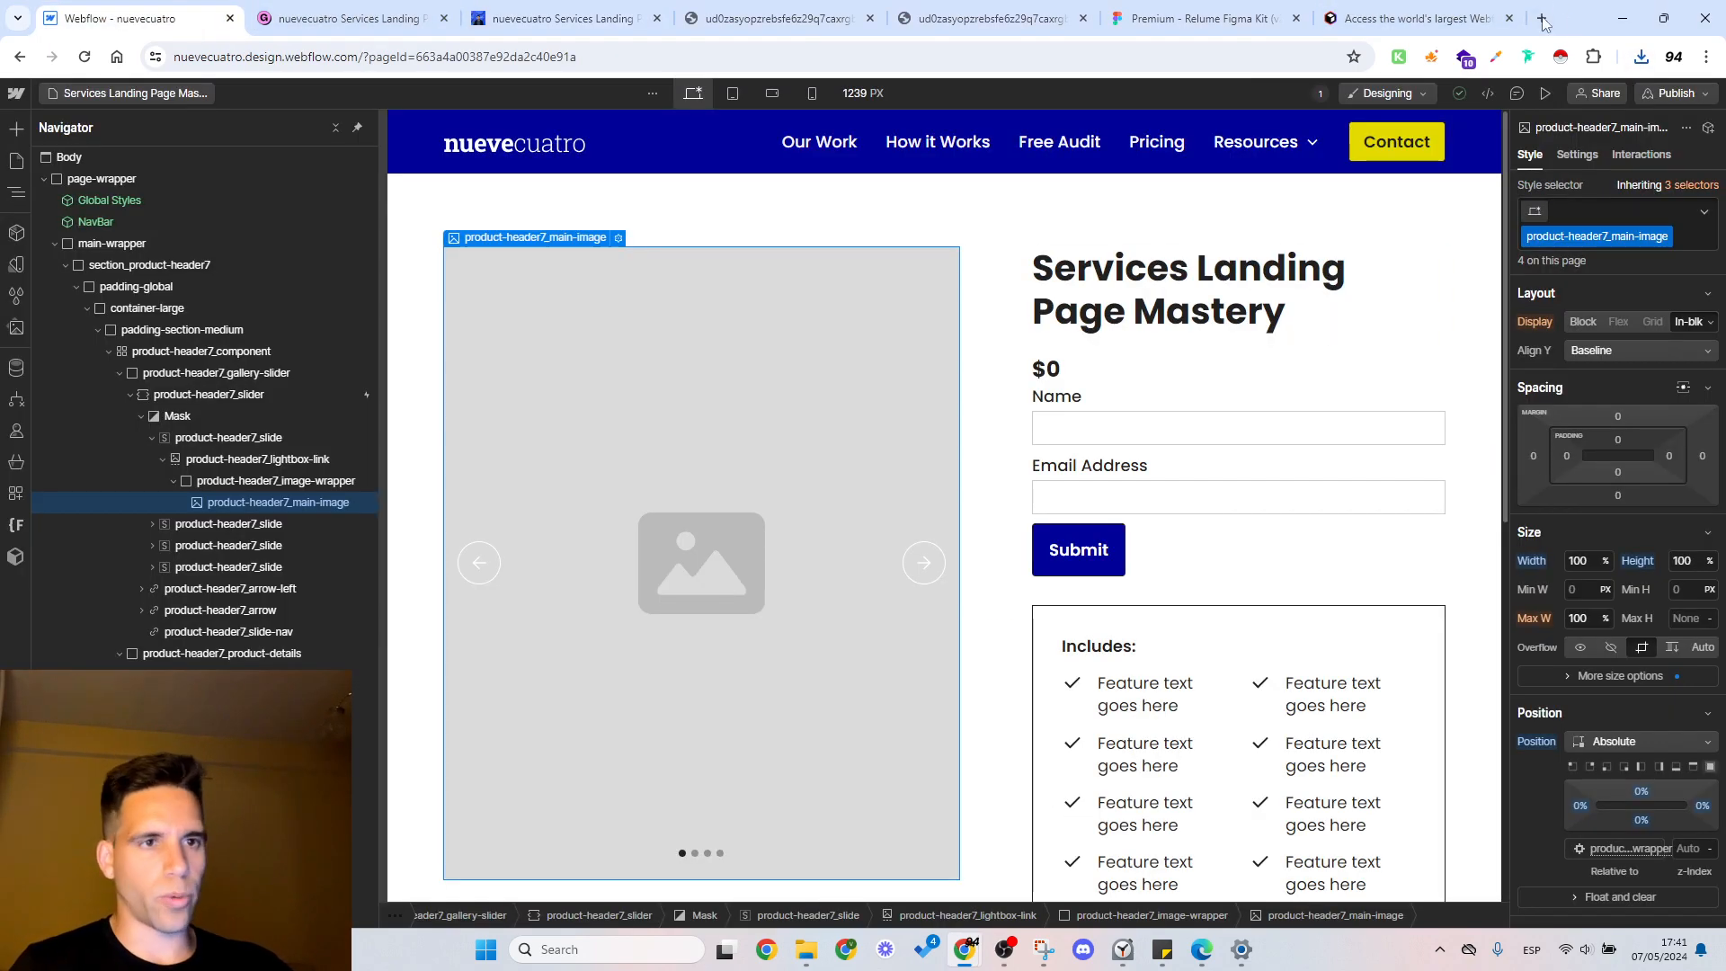
left_click(807, 951)
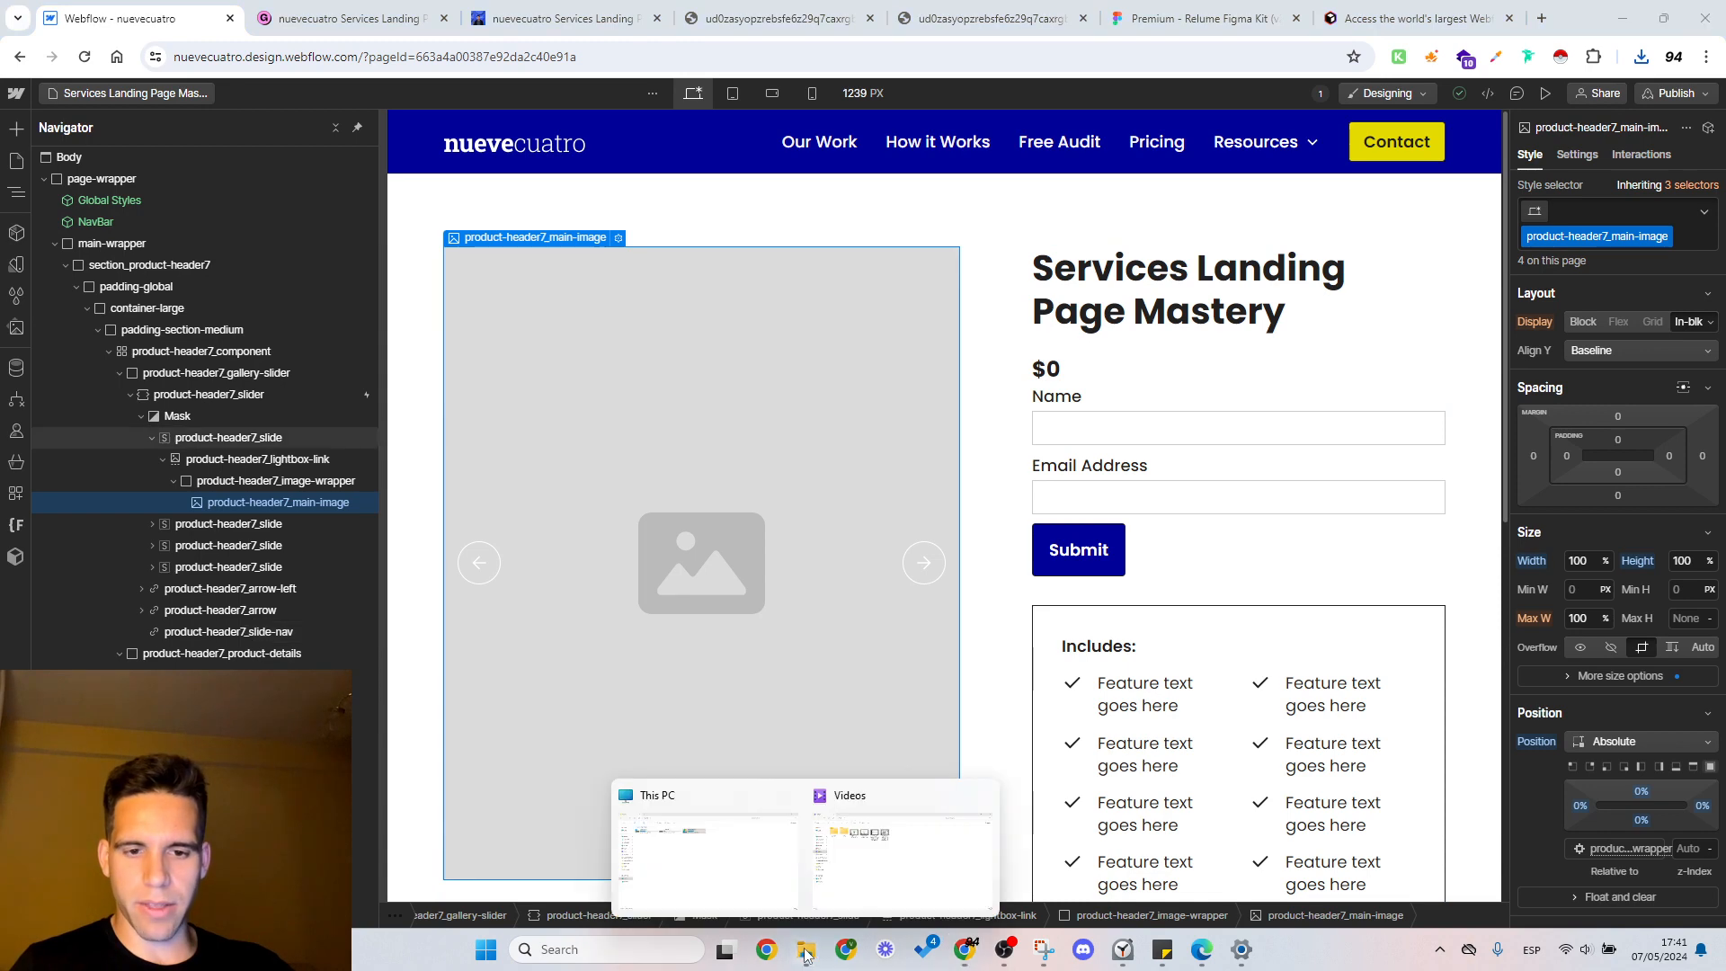
left_click(790, 838)
left_click(79, 284)
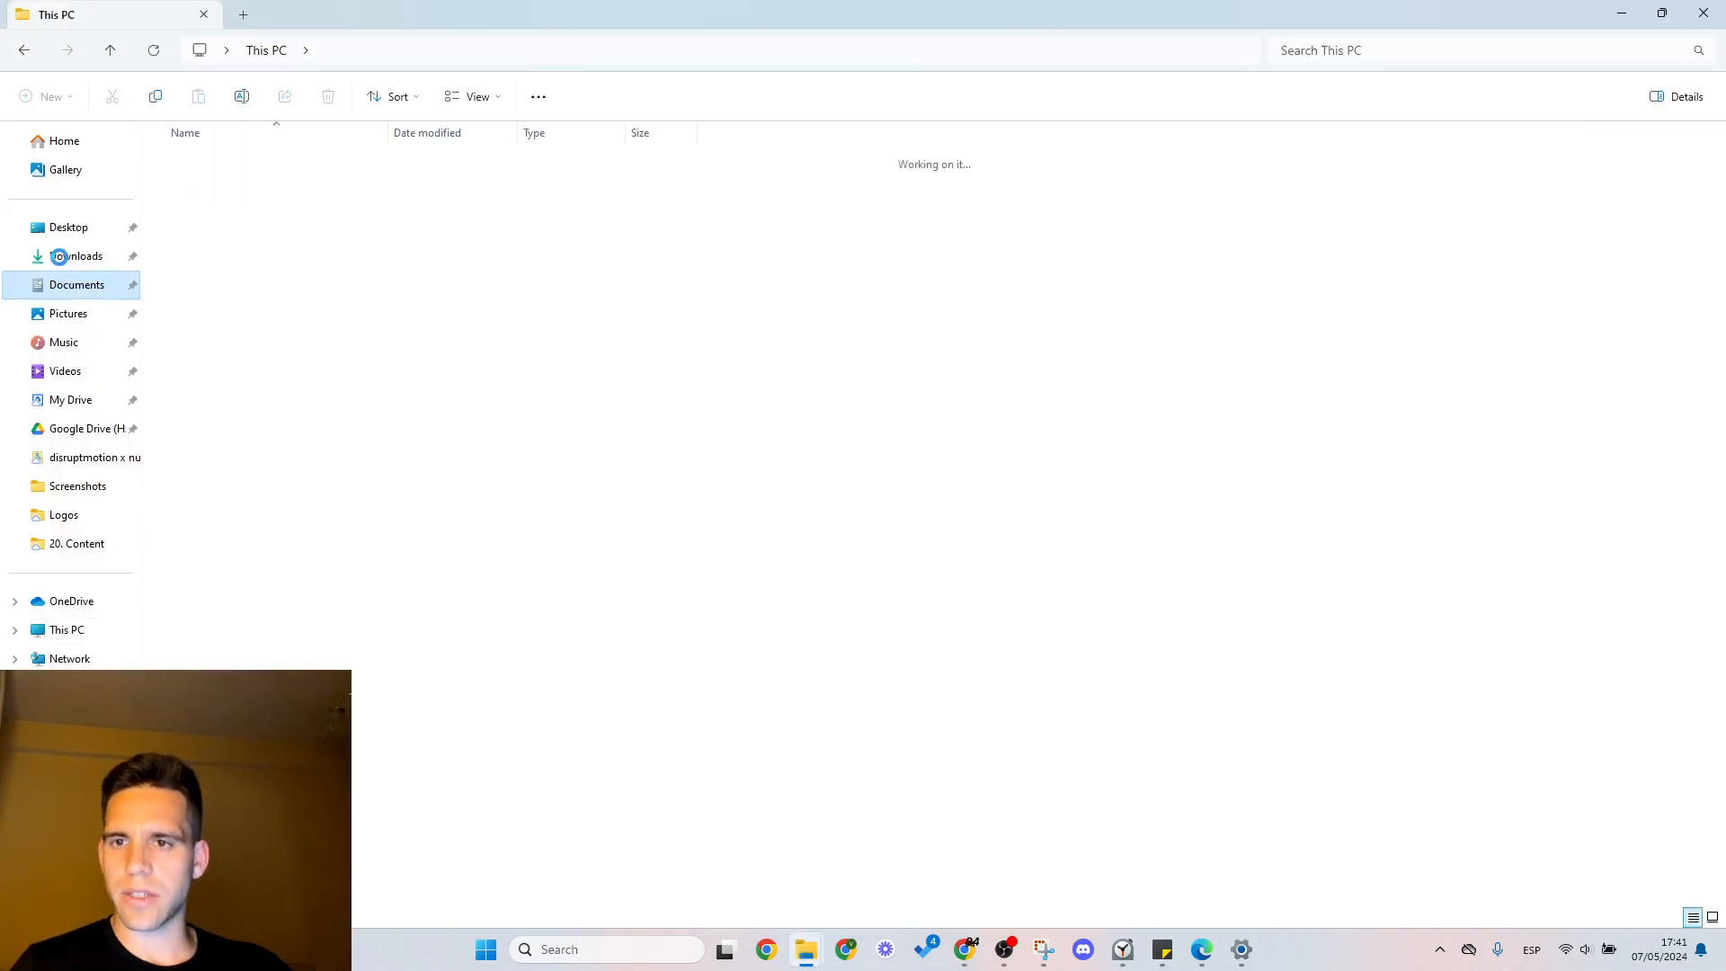
left_click(77, 258)
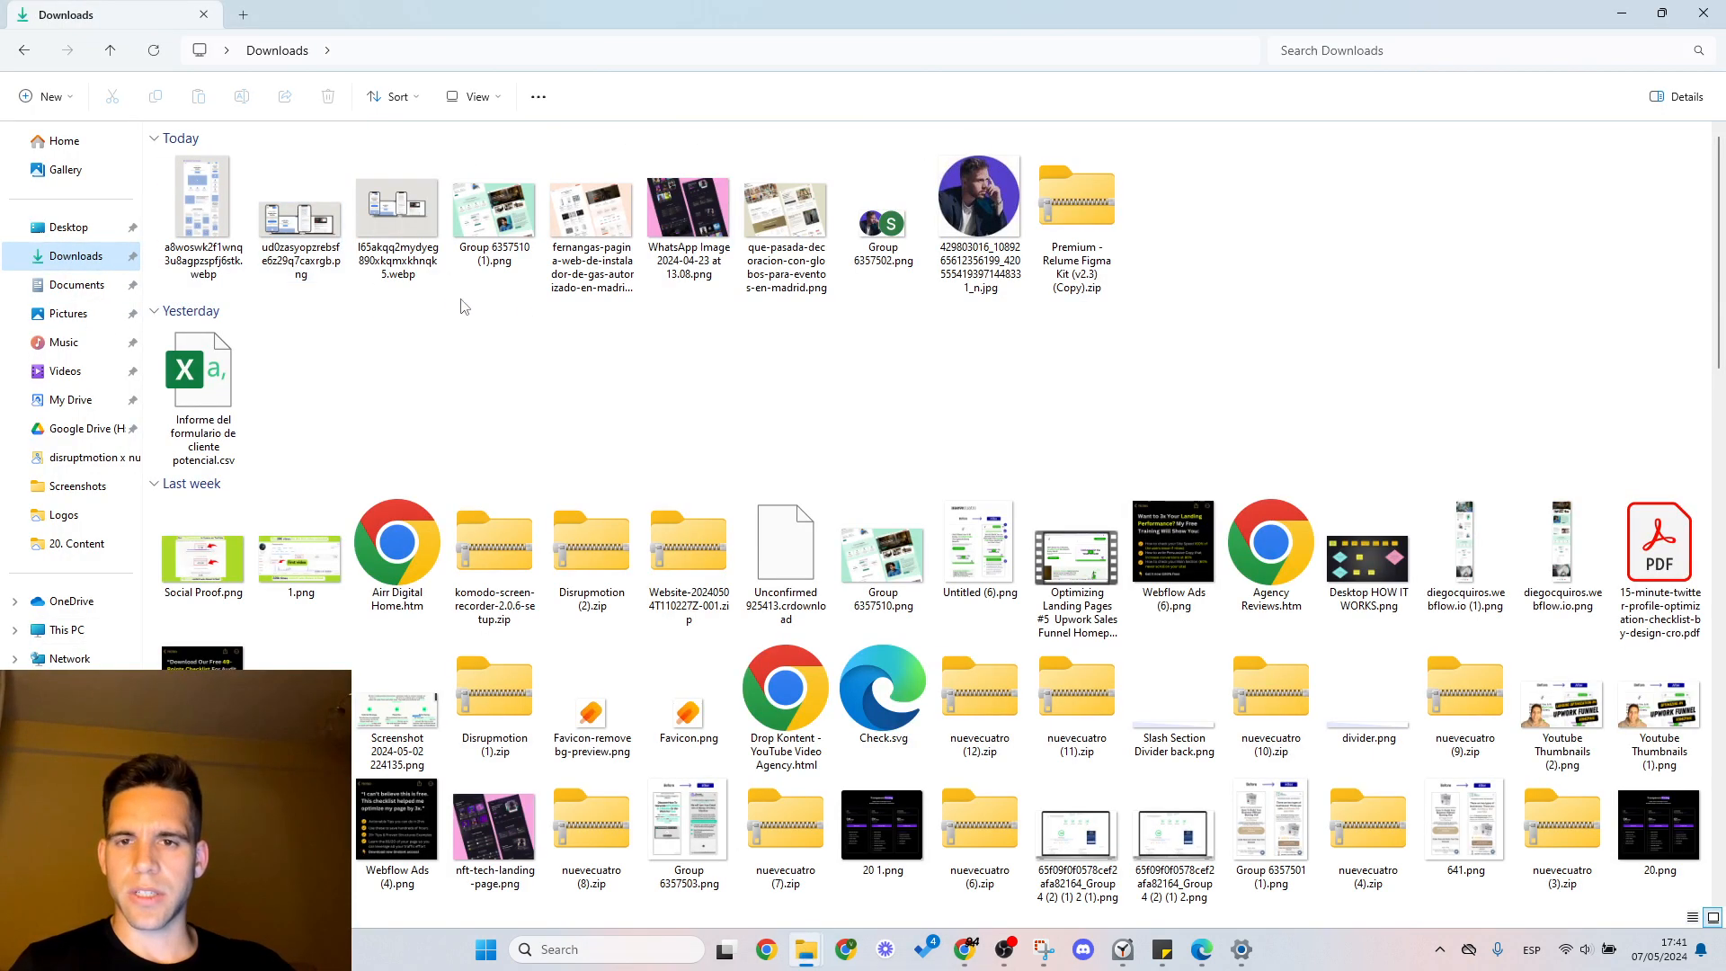
Step: Open the saved a8woswk2f1wnq3u8agpzspfj6stk.webp image, examine its layout up close and close the viewer
left_click(205, 240)
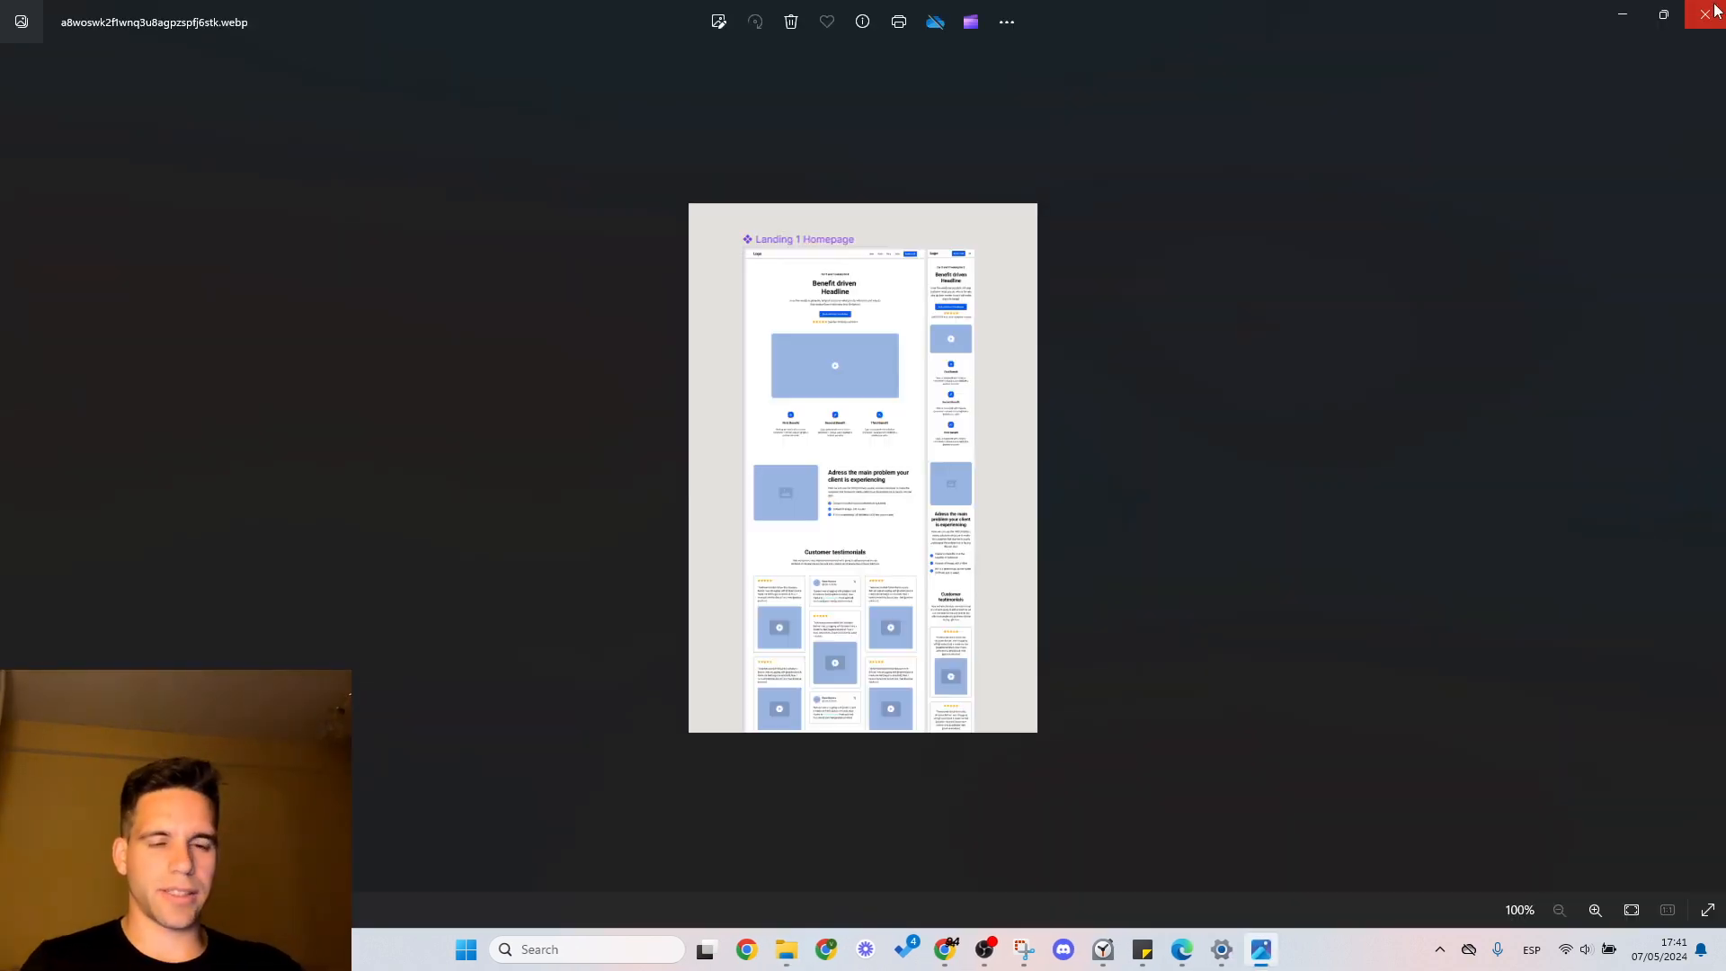
scroll(863, 359, "up", 5)
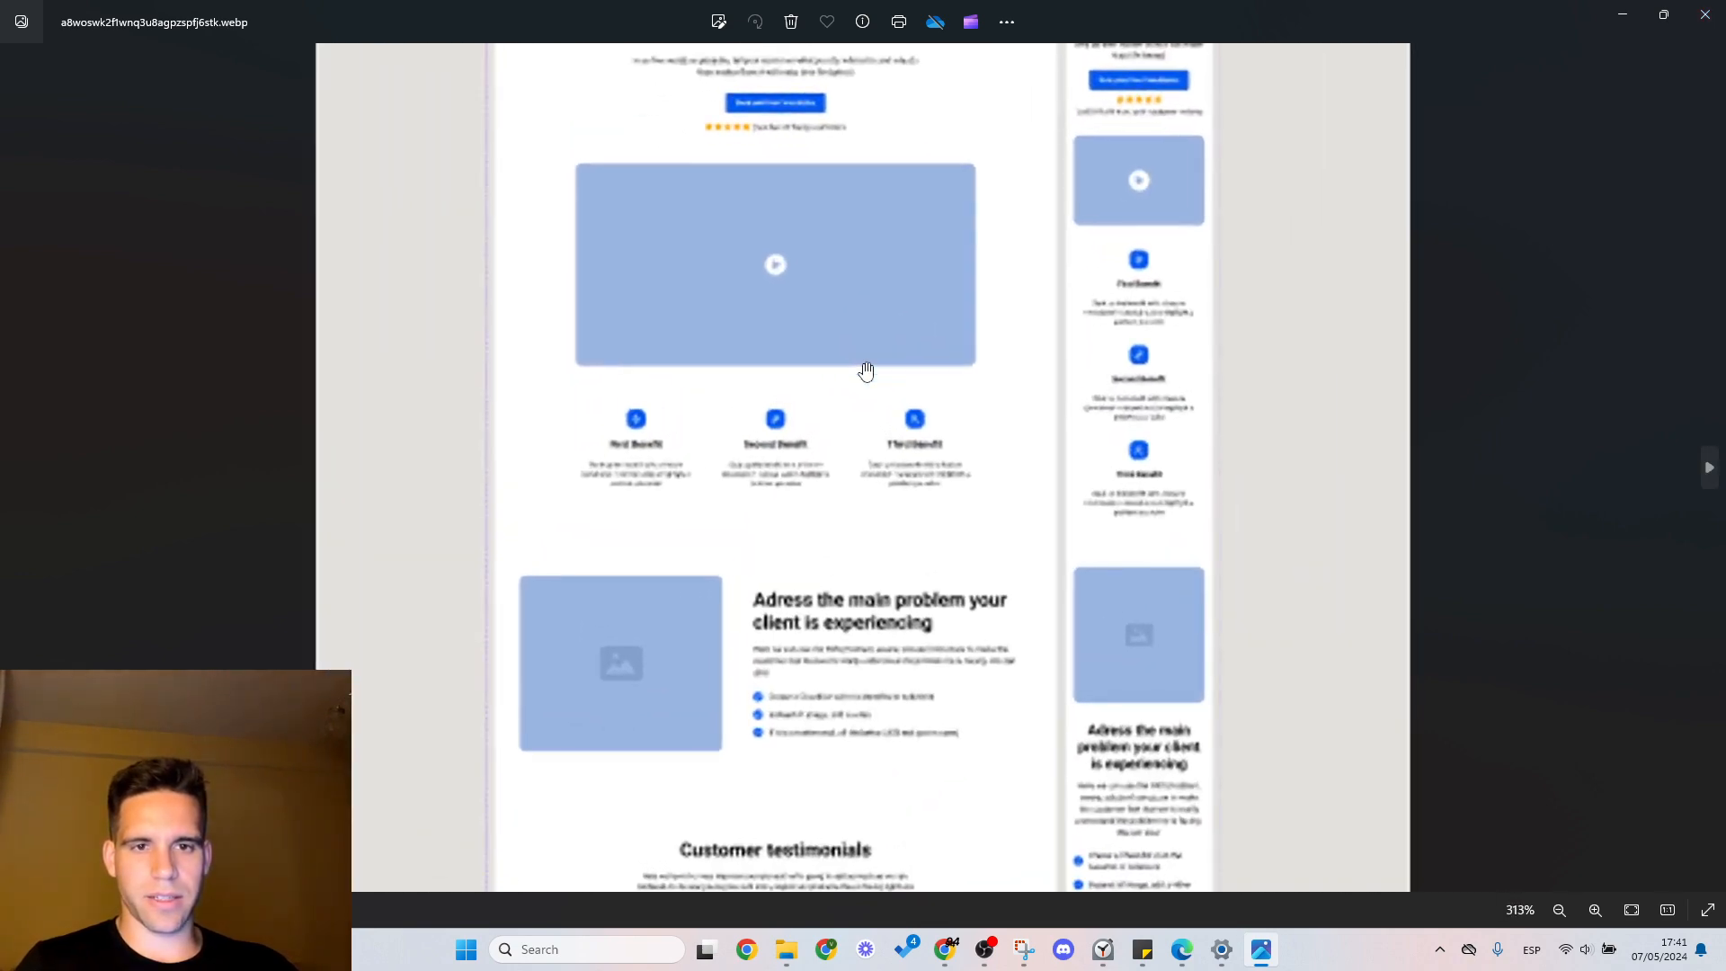
scroll(865, 370, "down", 5)
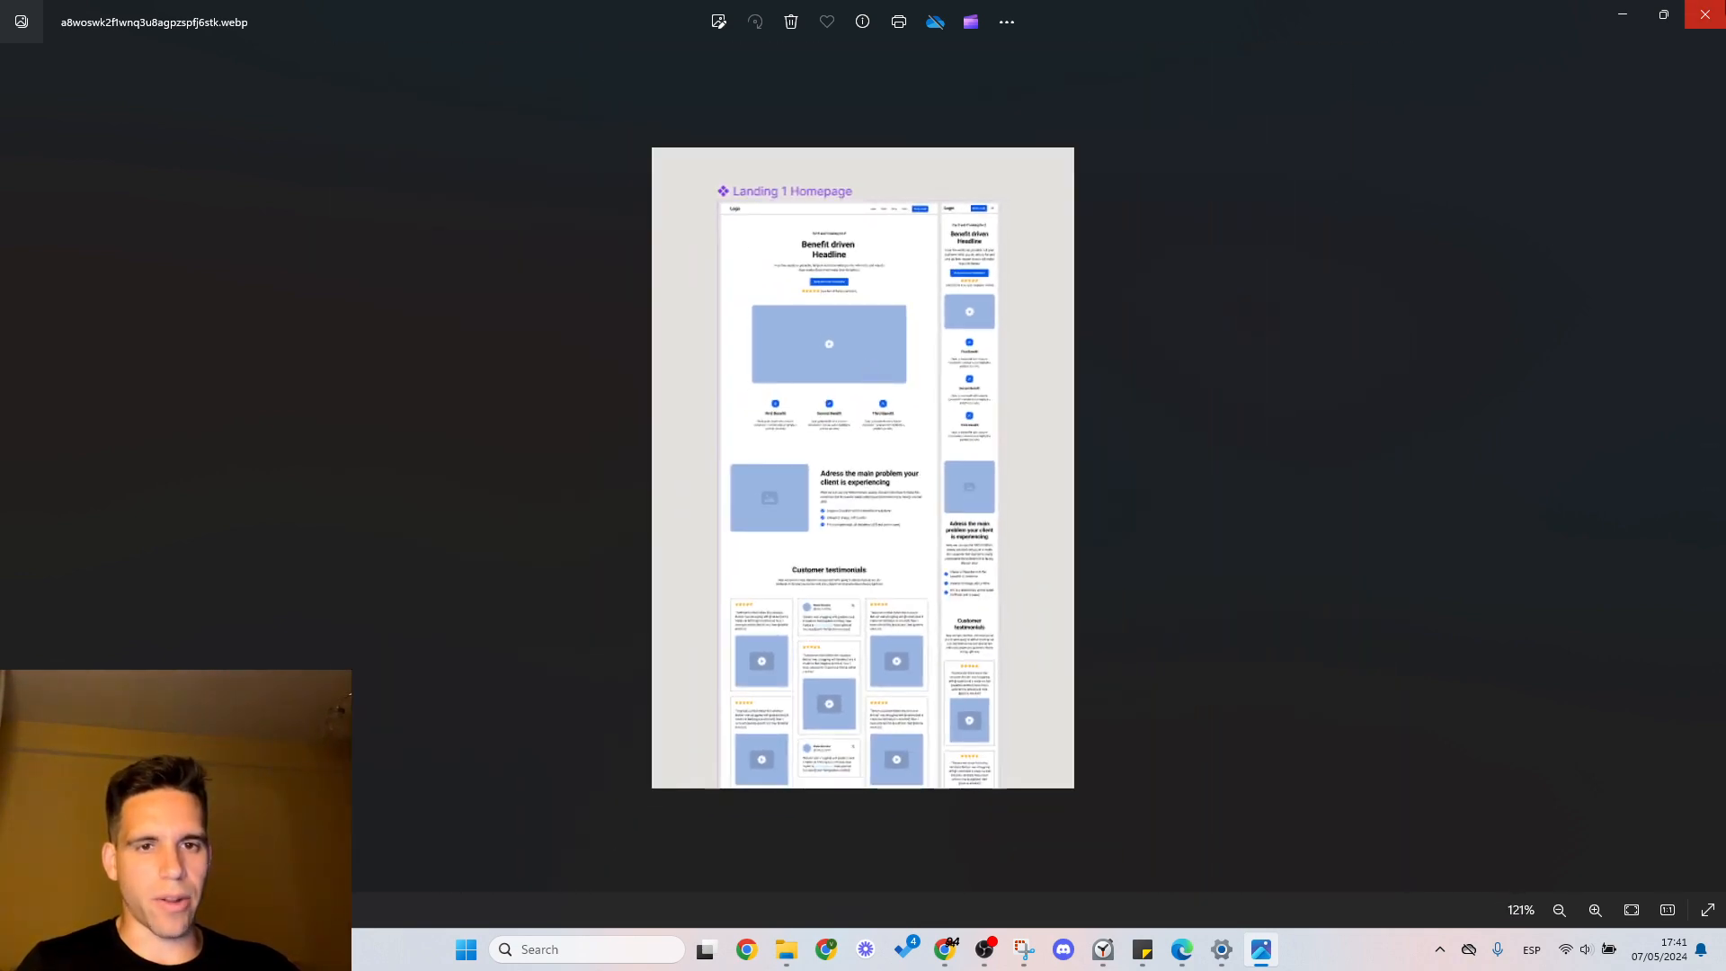
left_click(1704, 14)
left_click(305, 252)
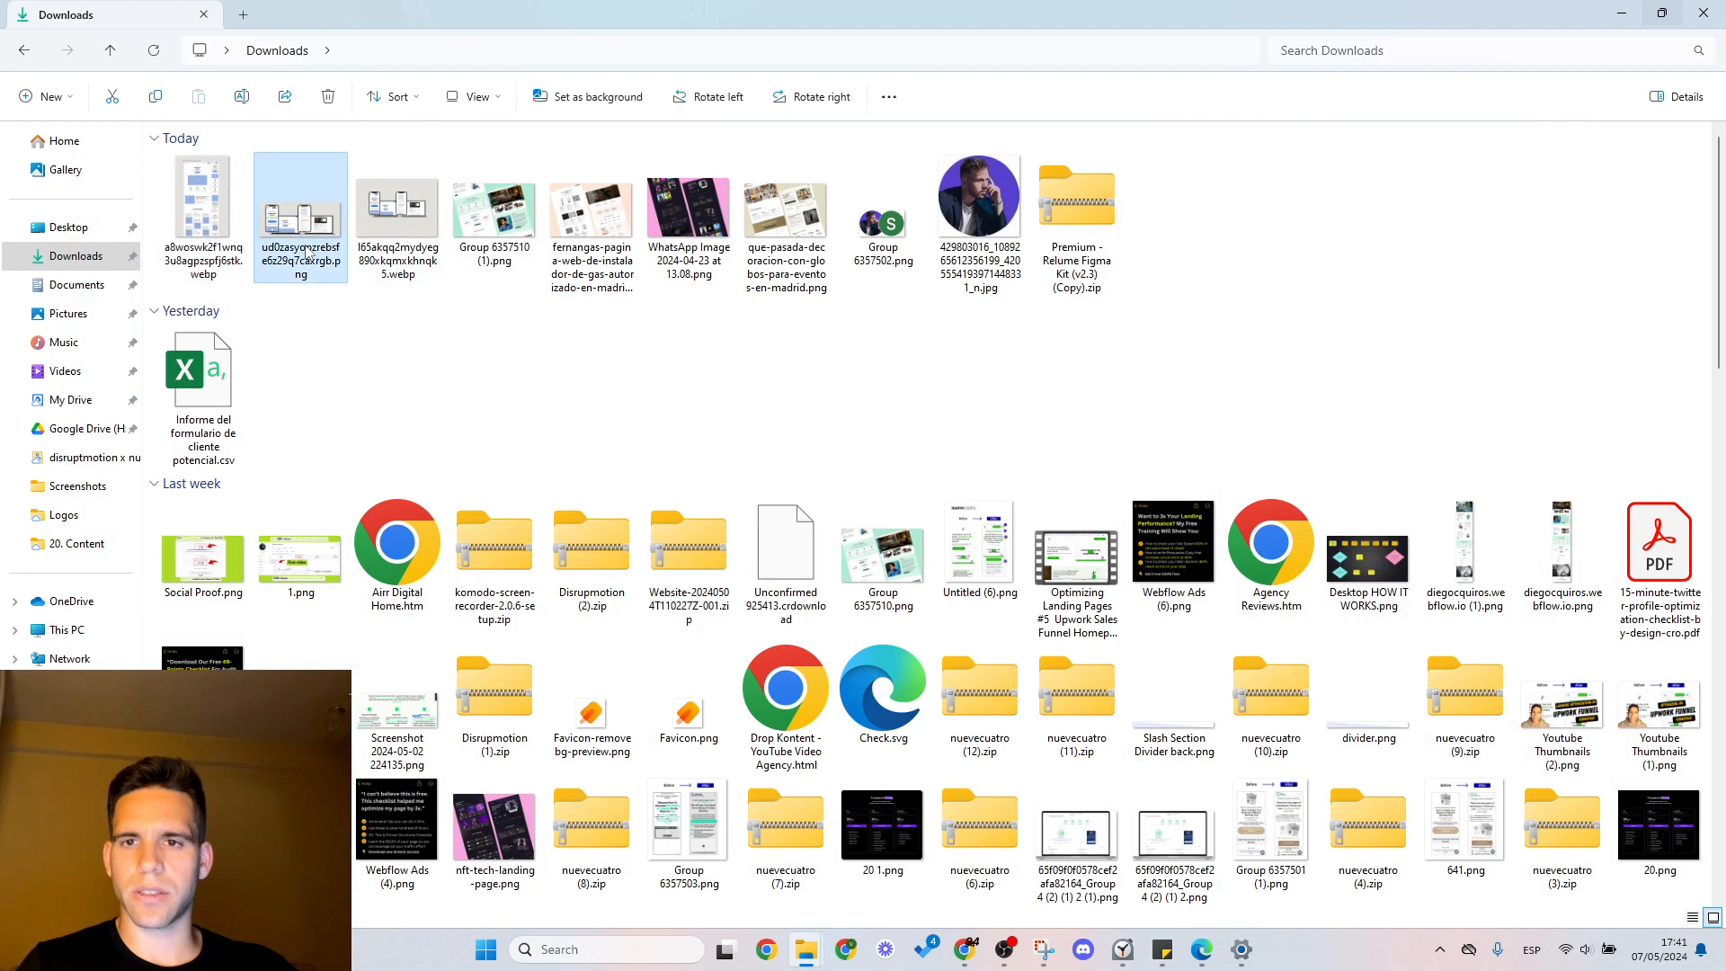
key("alt+Tab")
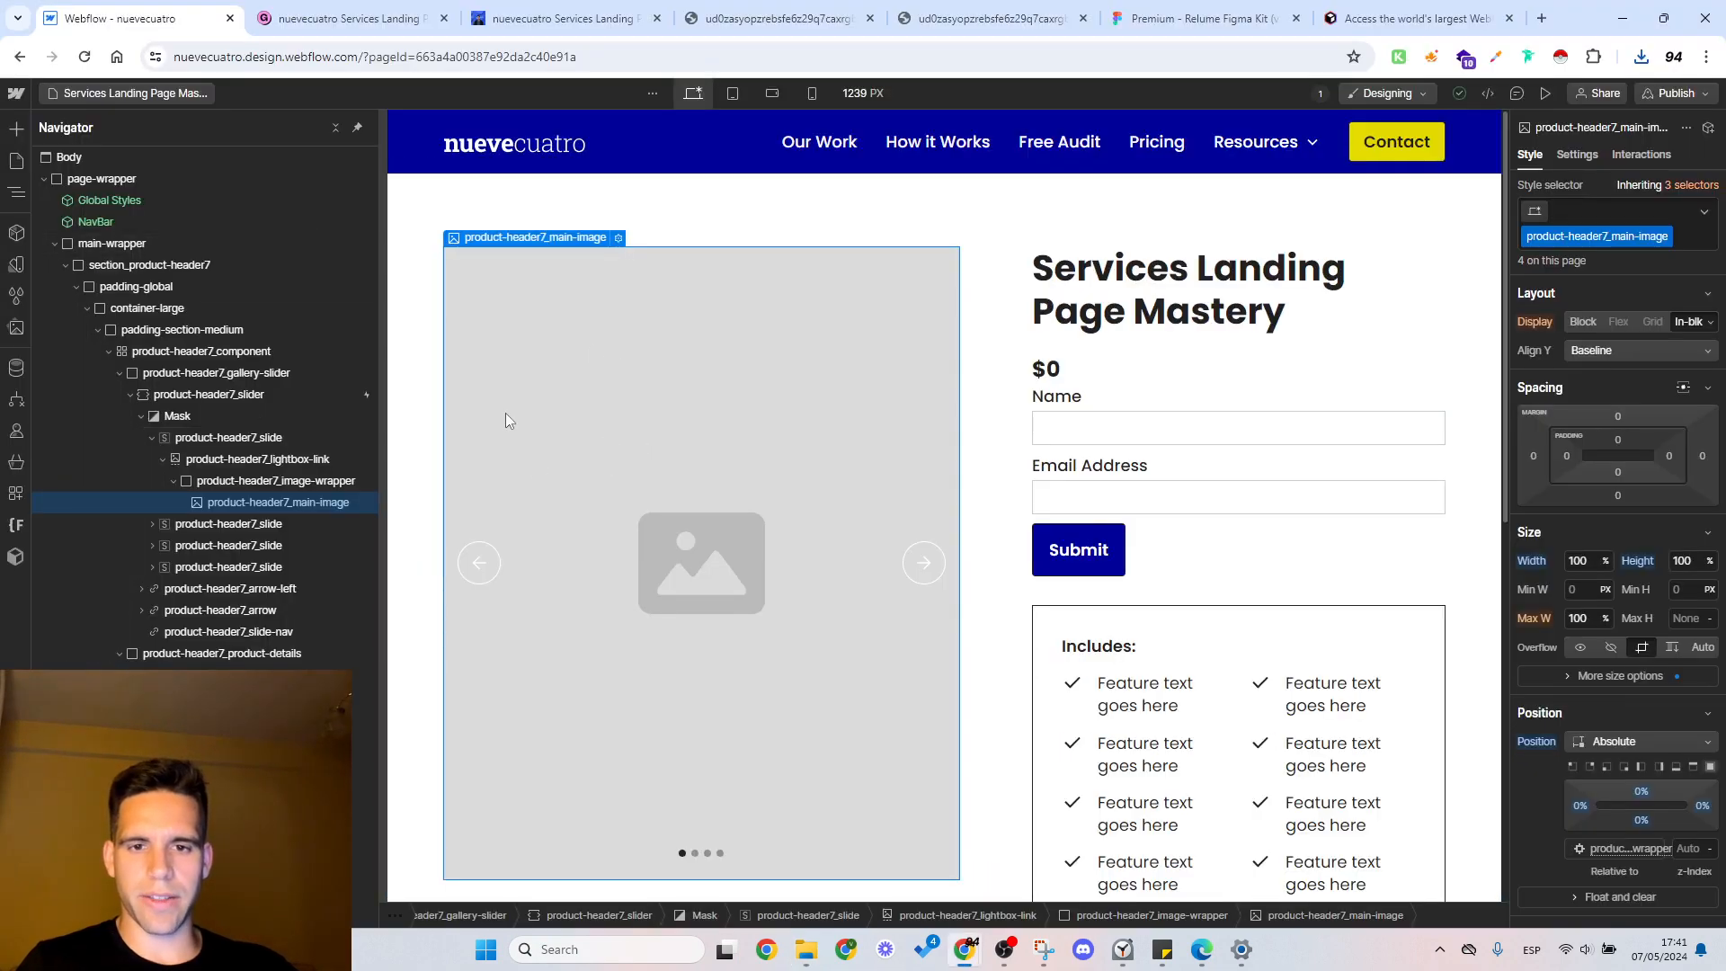
key("alt+Tab")
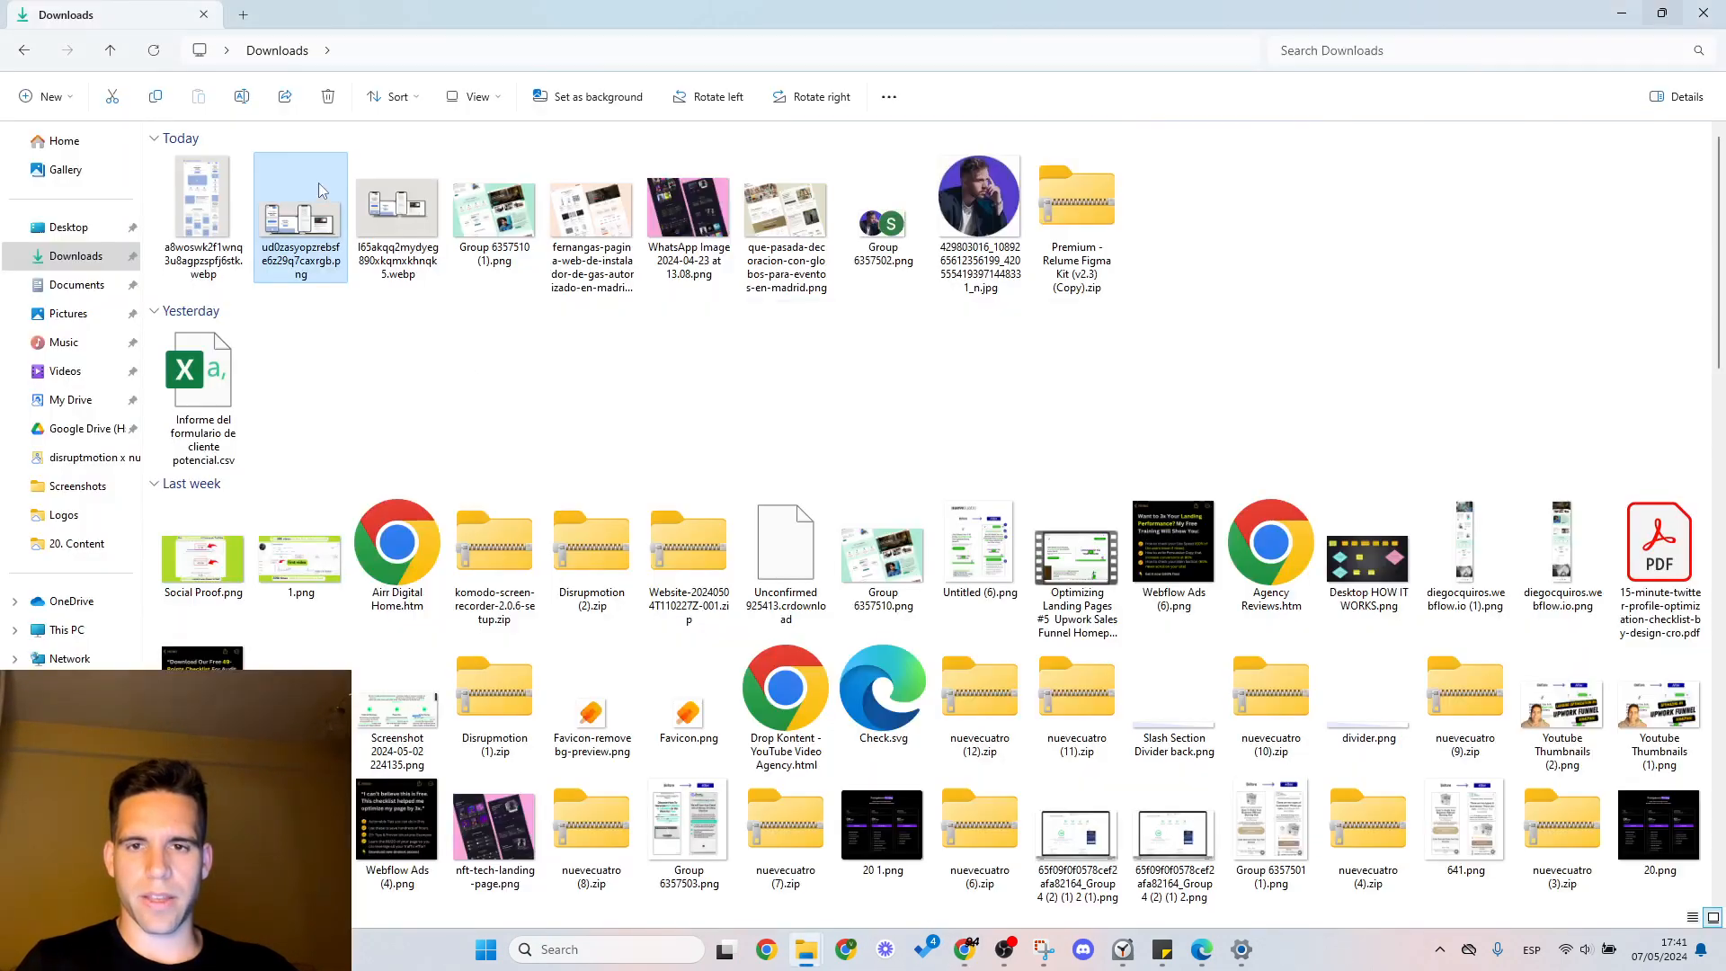
key("alt+Tab")
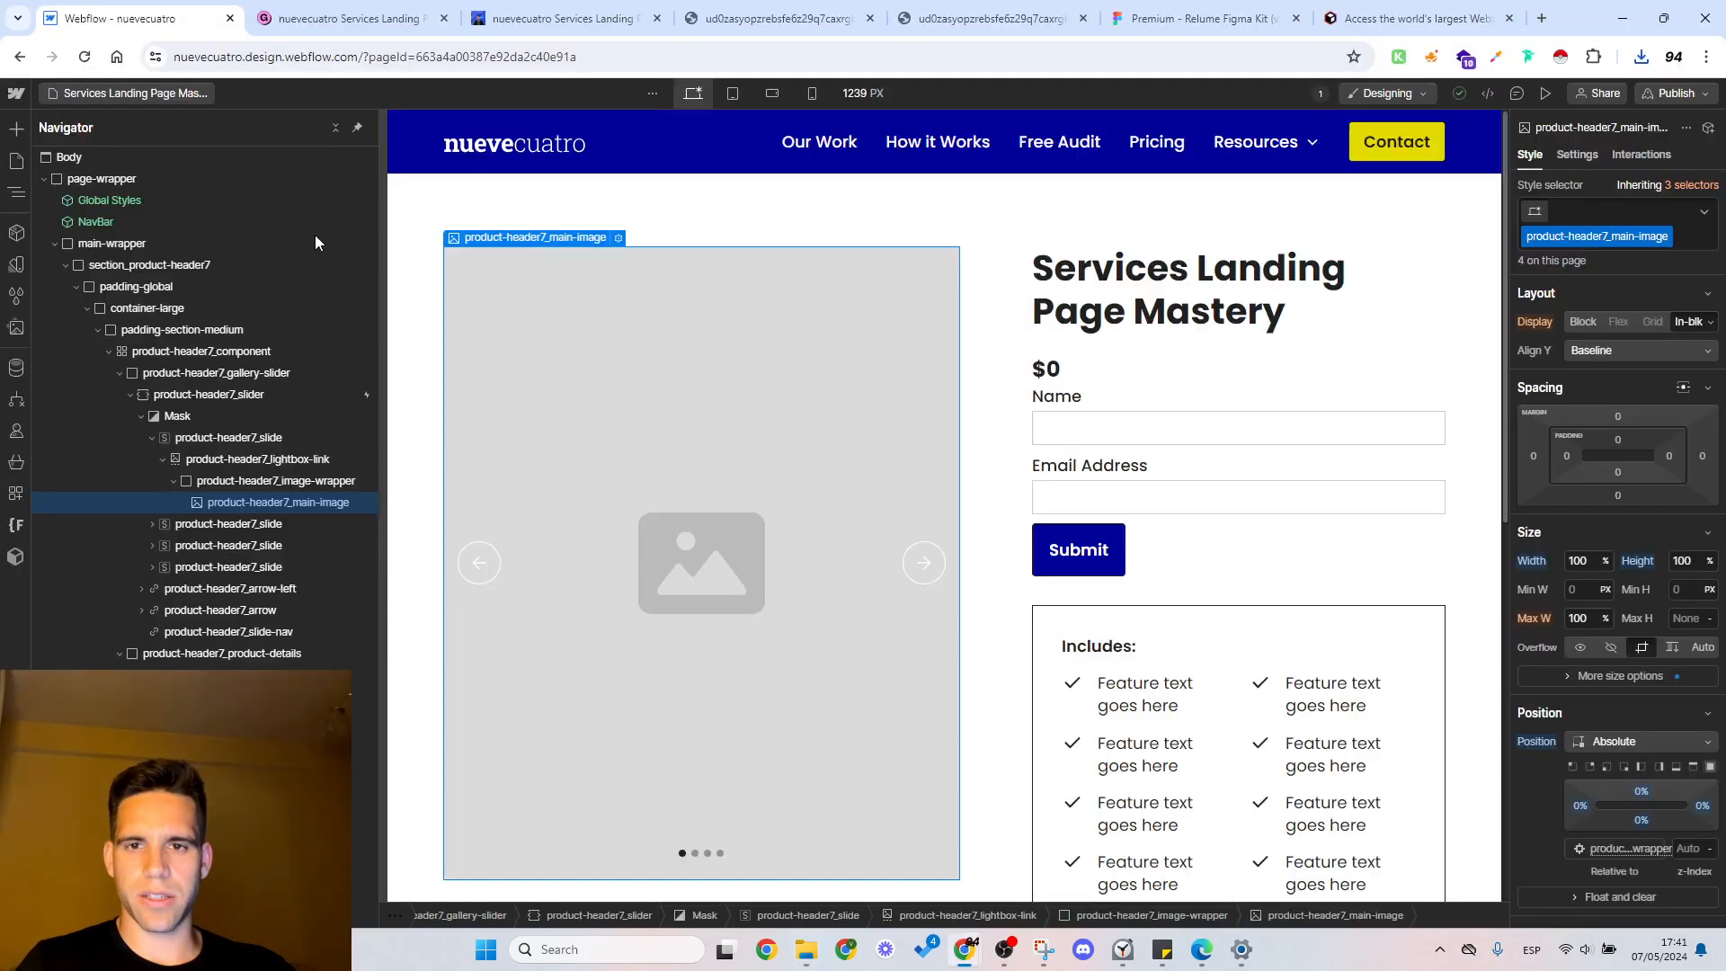
key("alt+Tab")
key("alt+Tab")
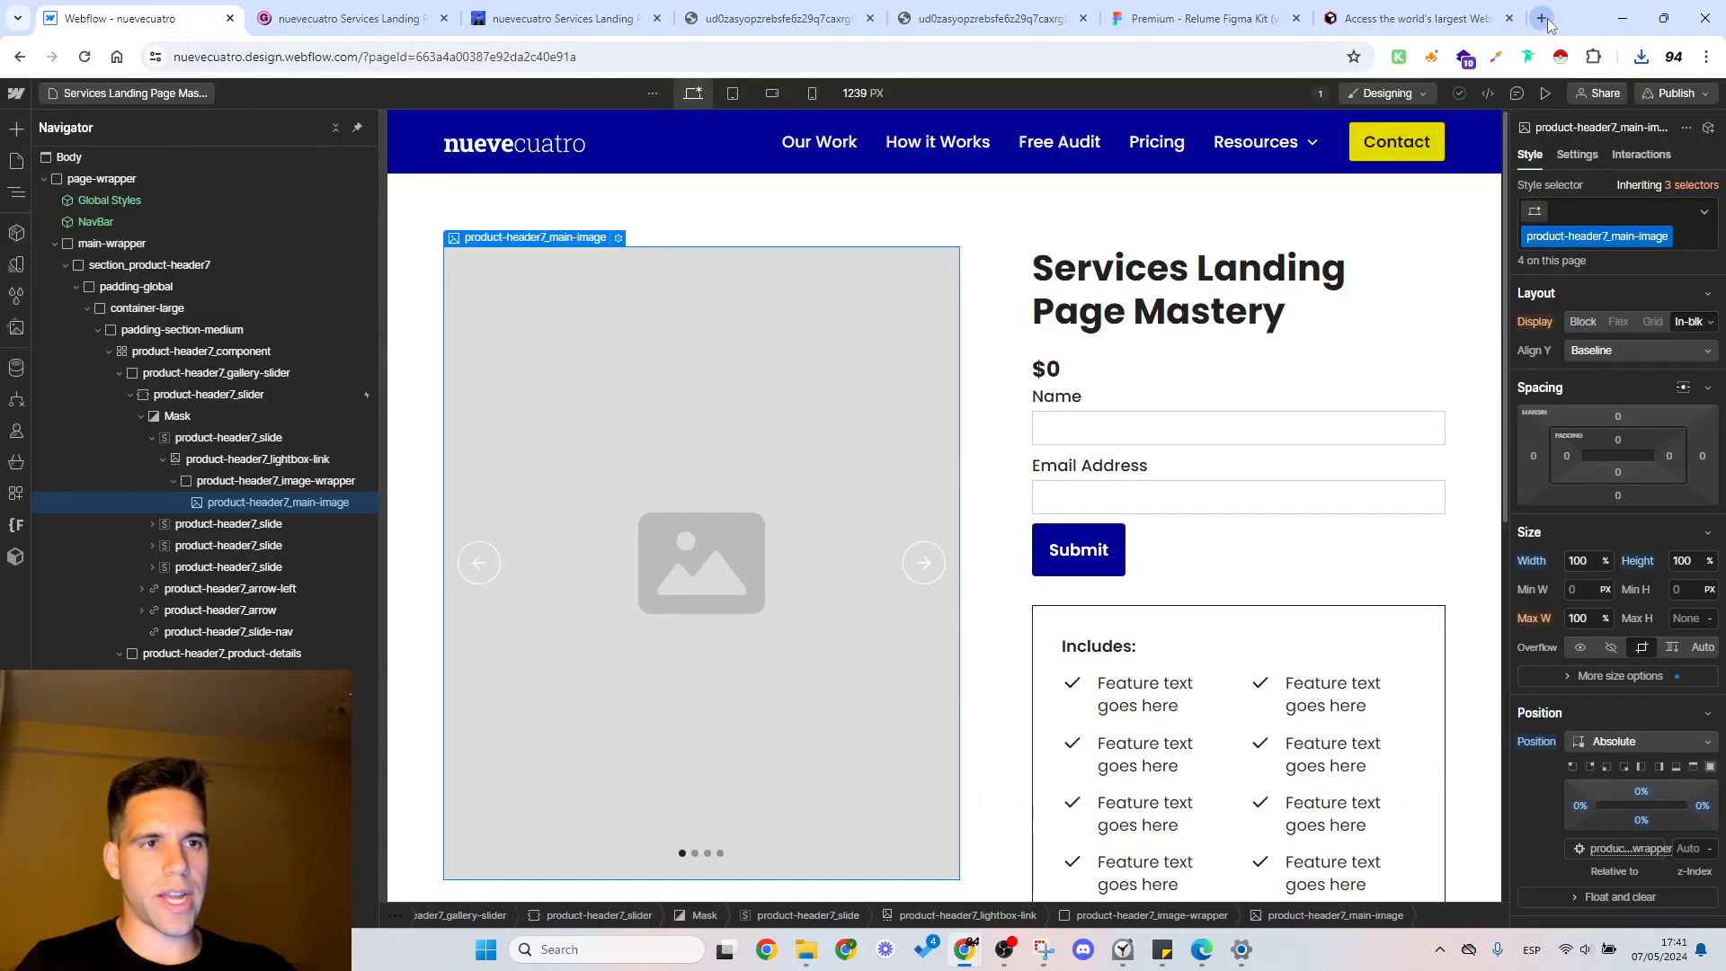
Step: Search the web for "png to webp" in a new browser tab and open CloudConvert's PNG to WEBP converter
left_click(1542, 19)
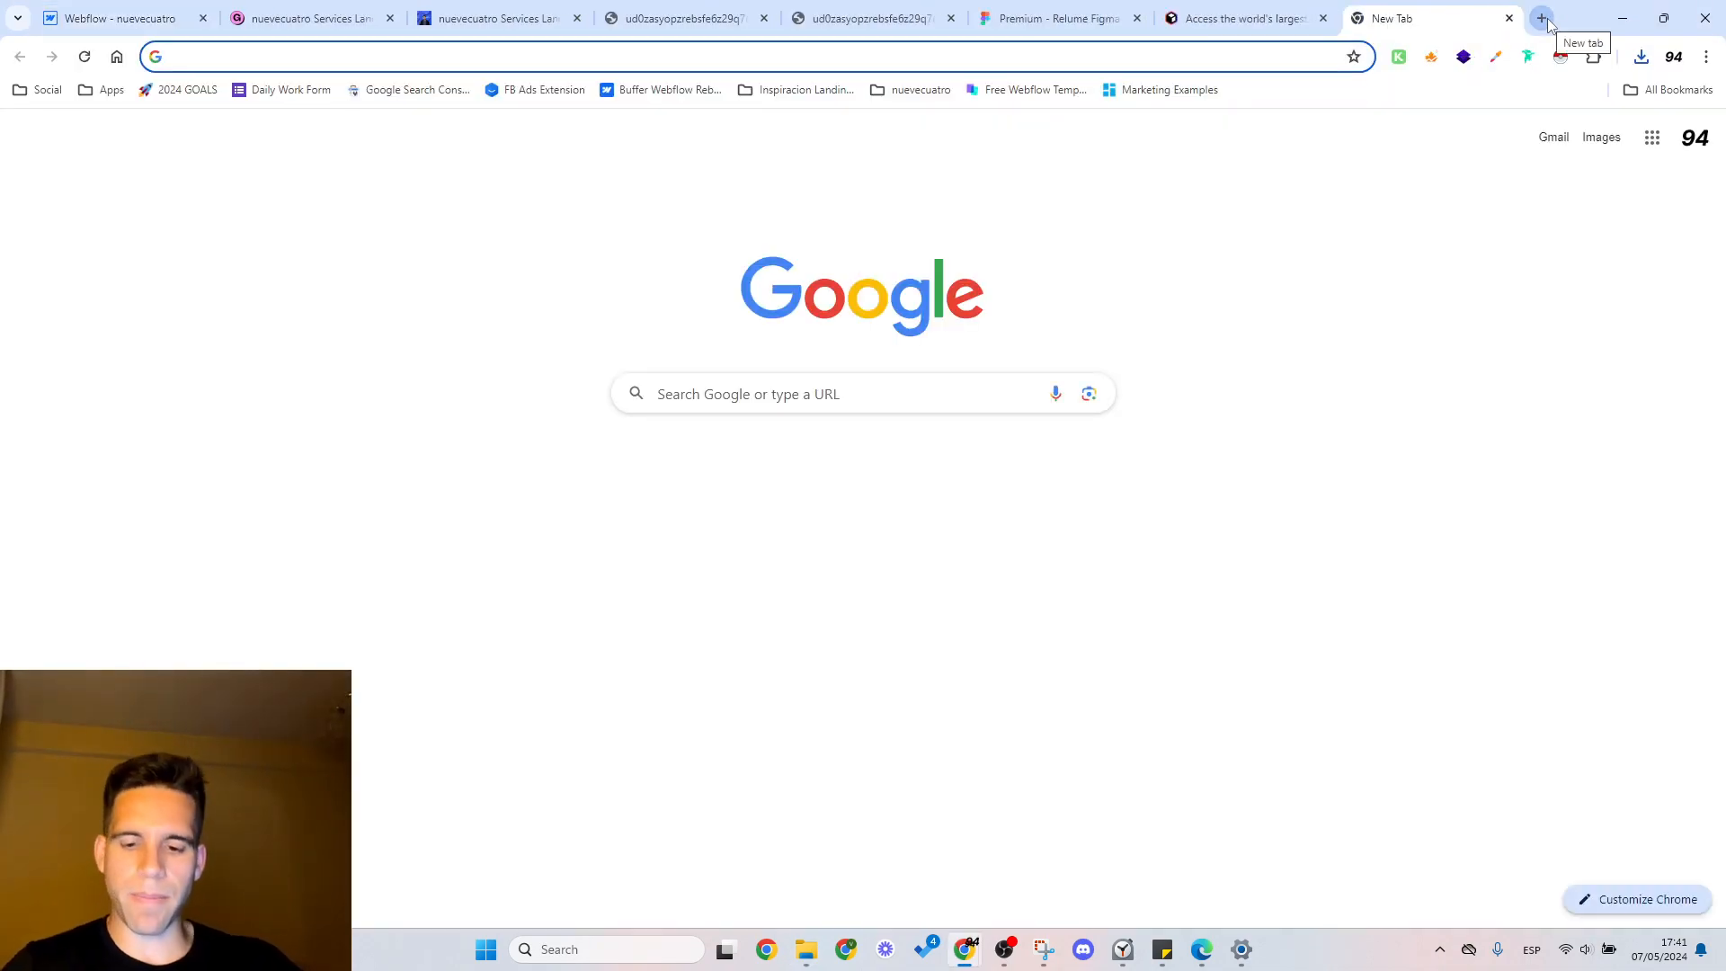
type("png to ")
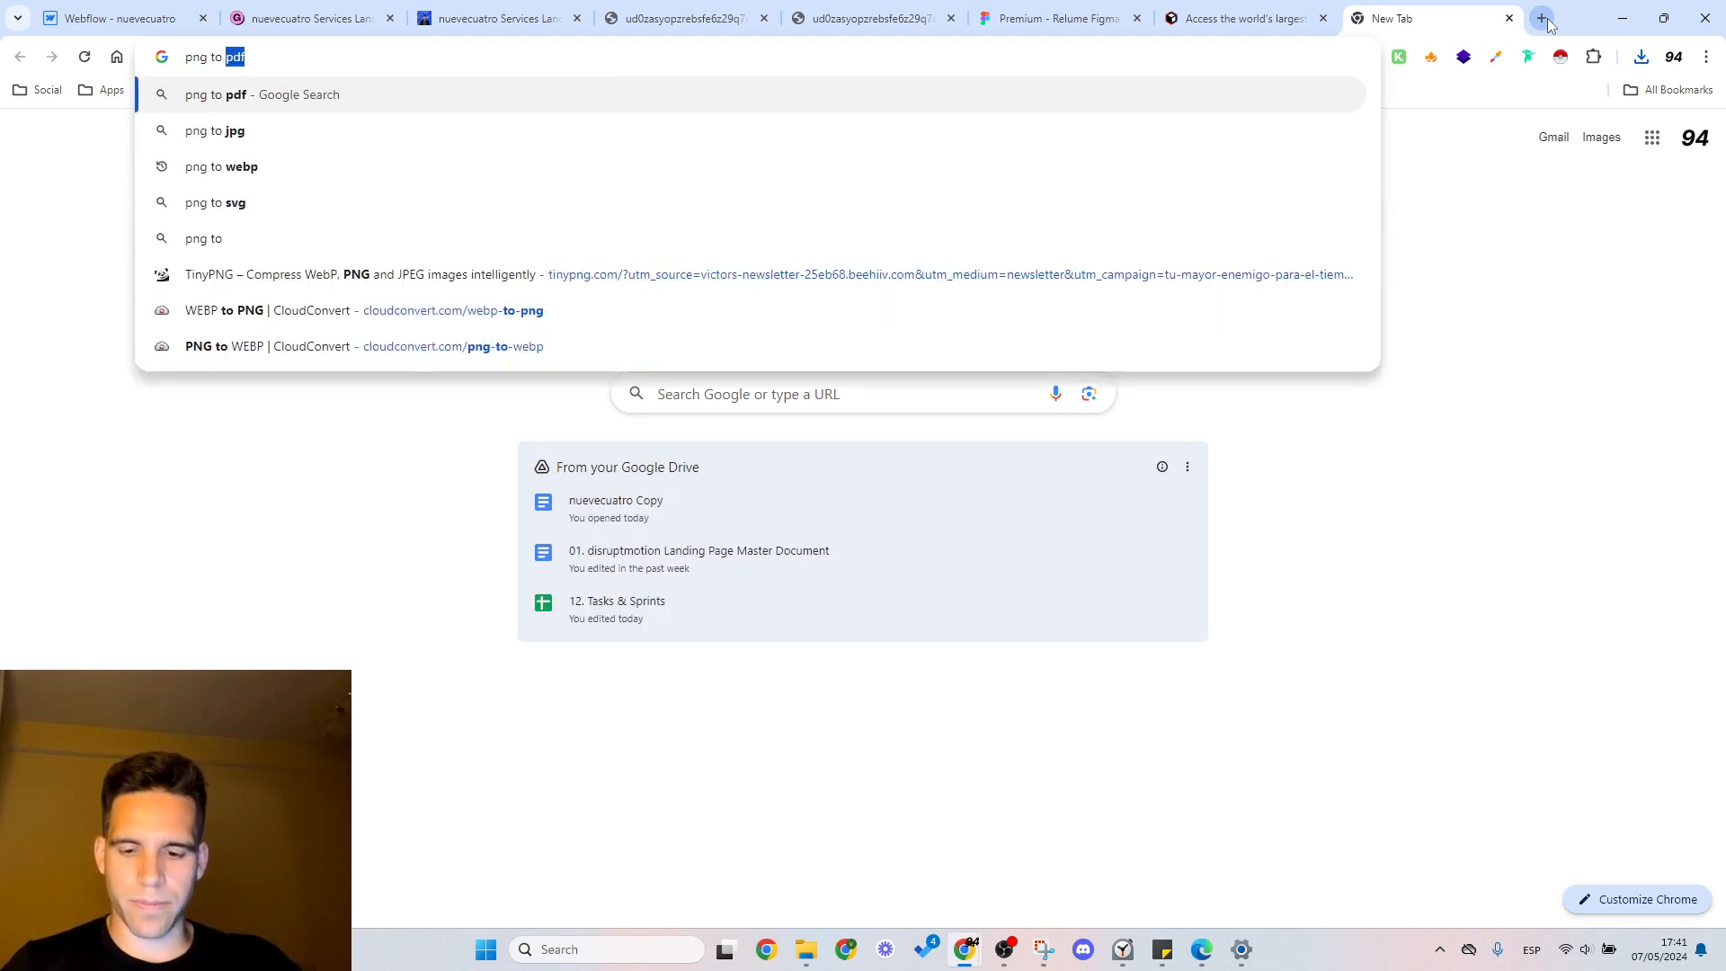
type("web")
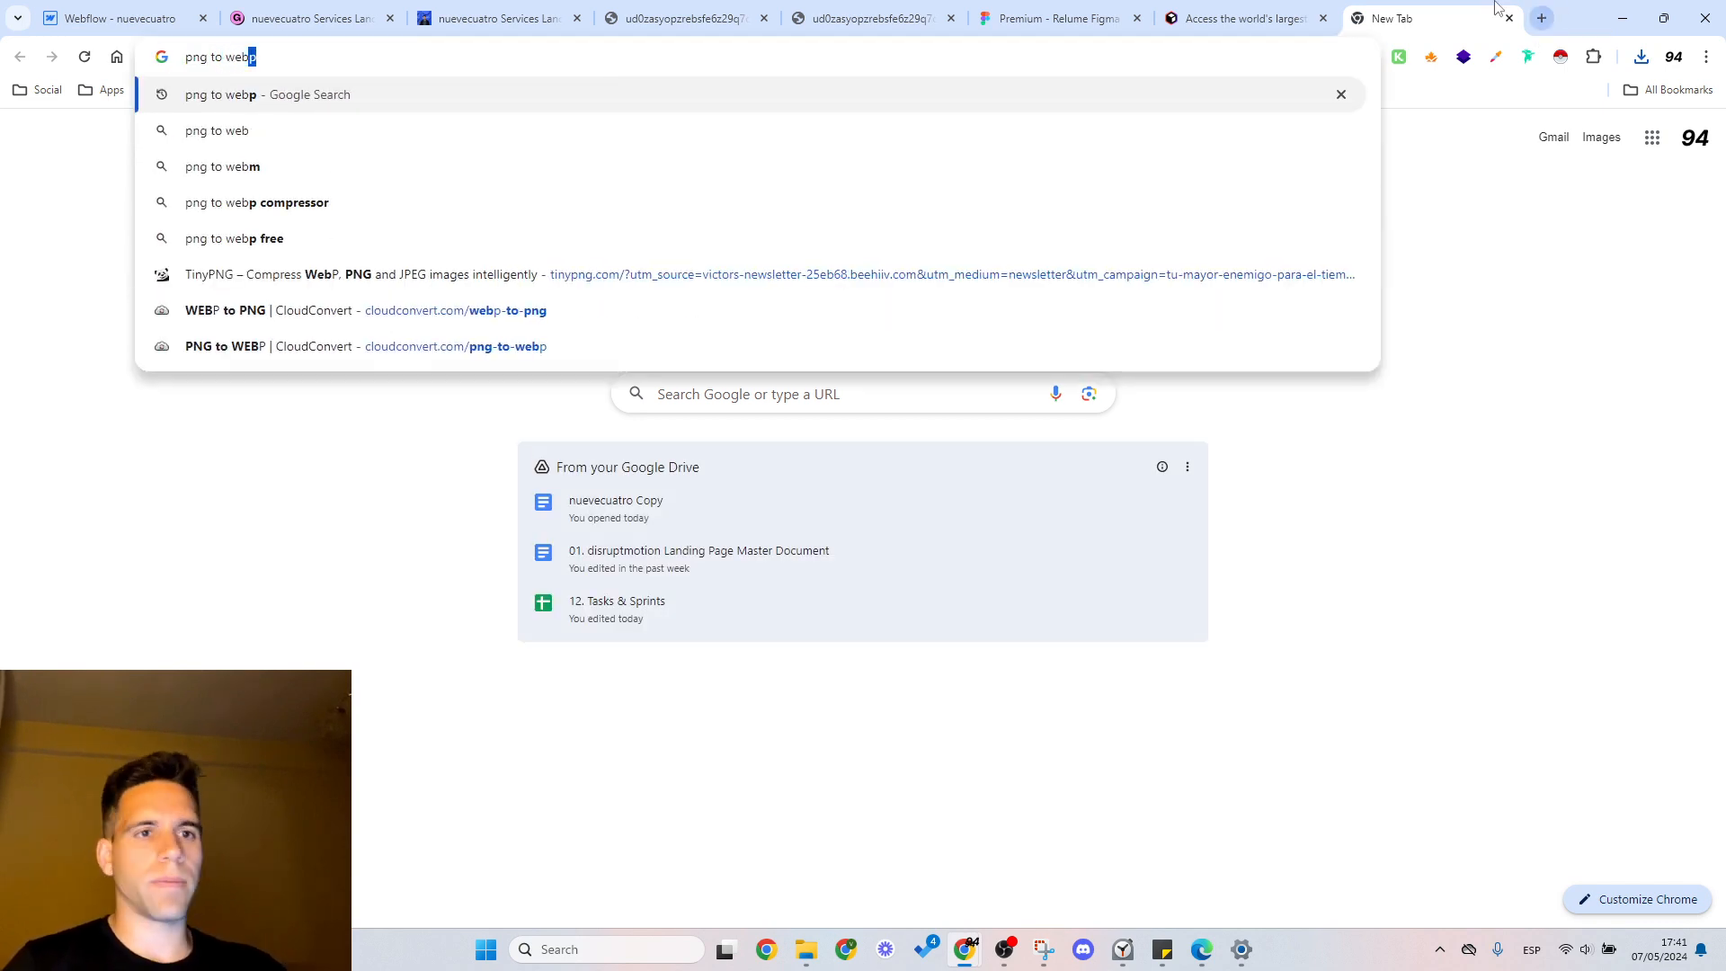
type("p")
key("Return")
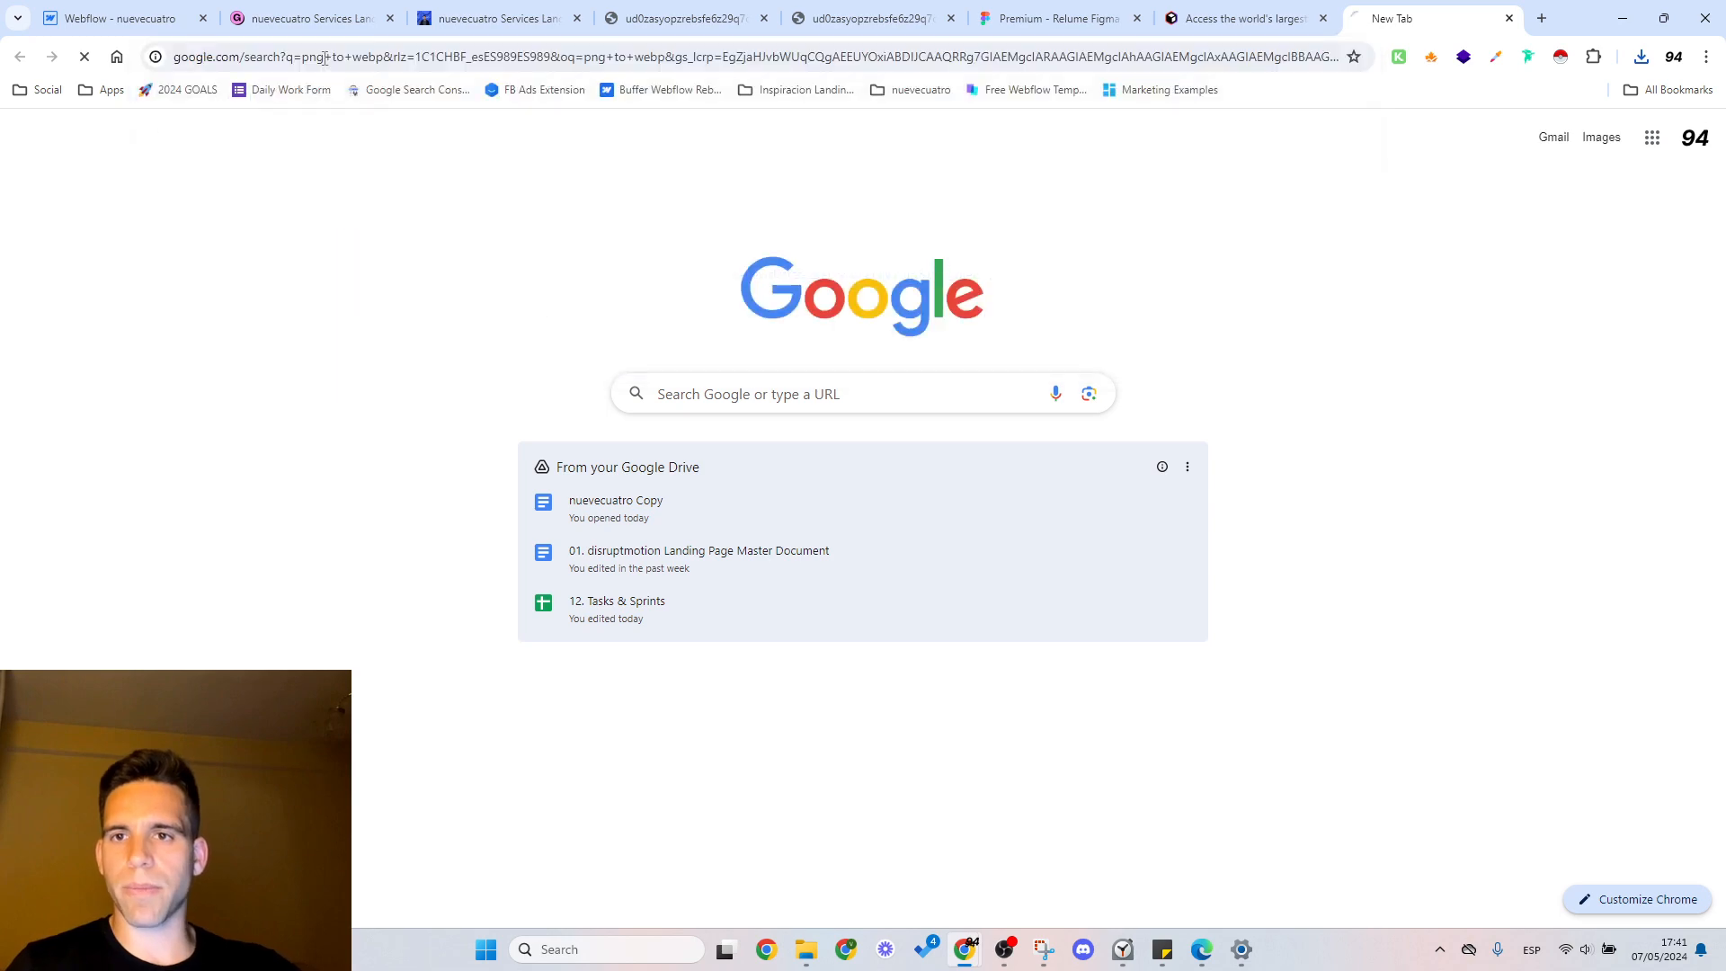
left_click(331, 333)
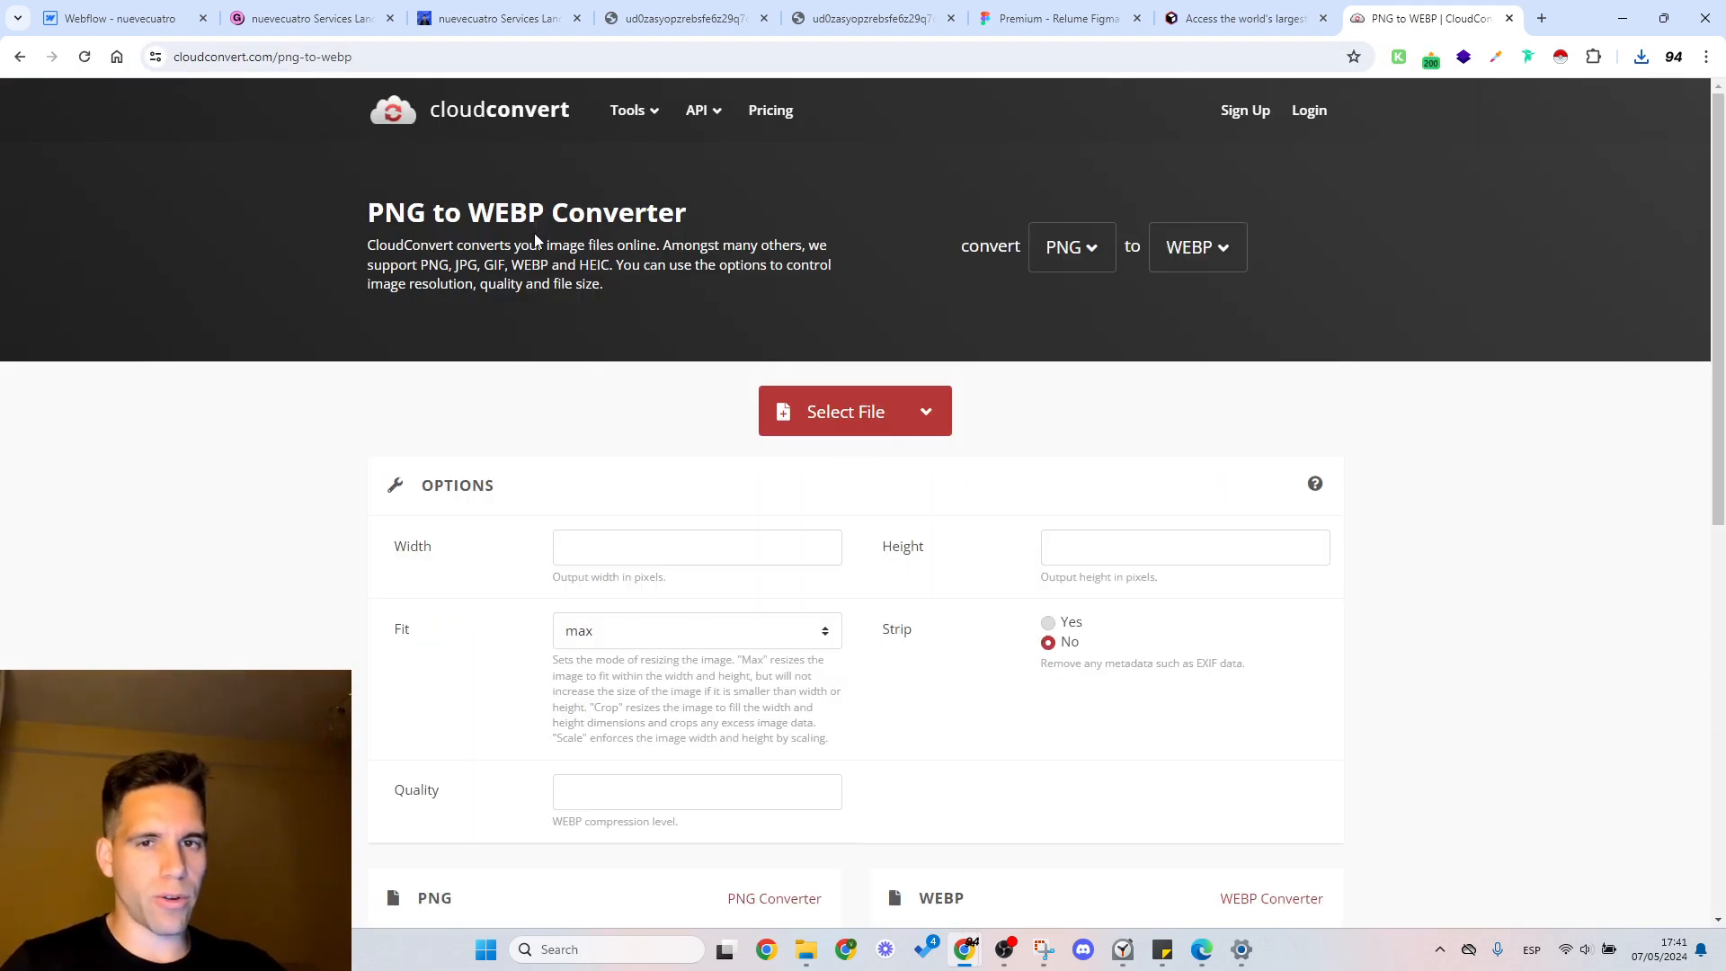
Step: Load the three saved Gumroad gallery images from Downloads into CloudConvert for conversion to WEBP
left_click(845, 409)
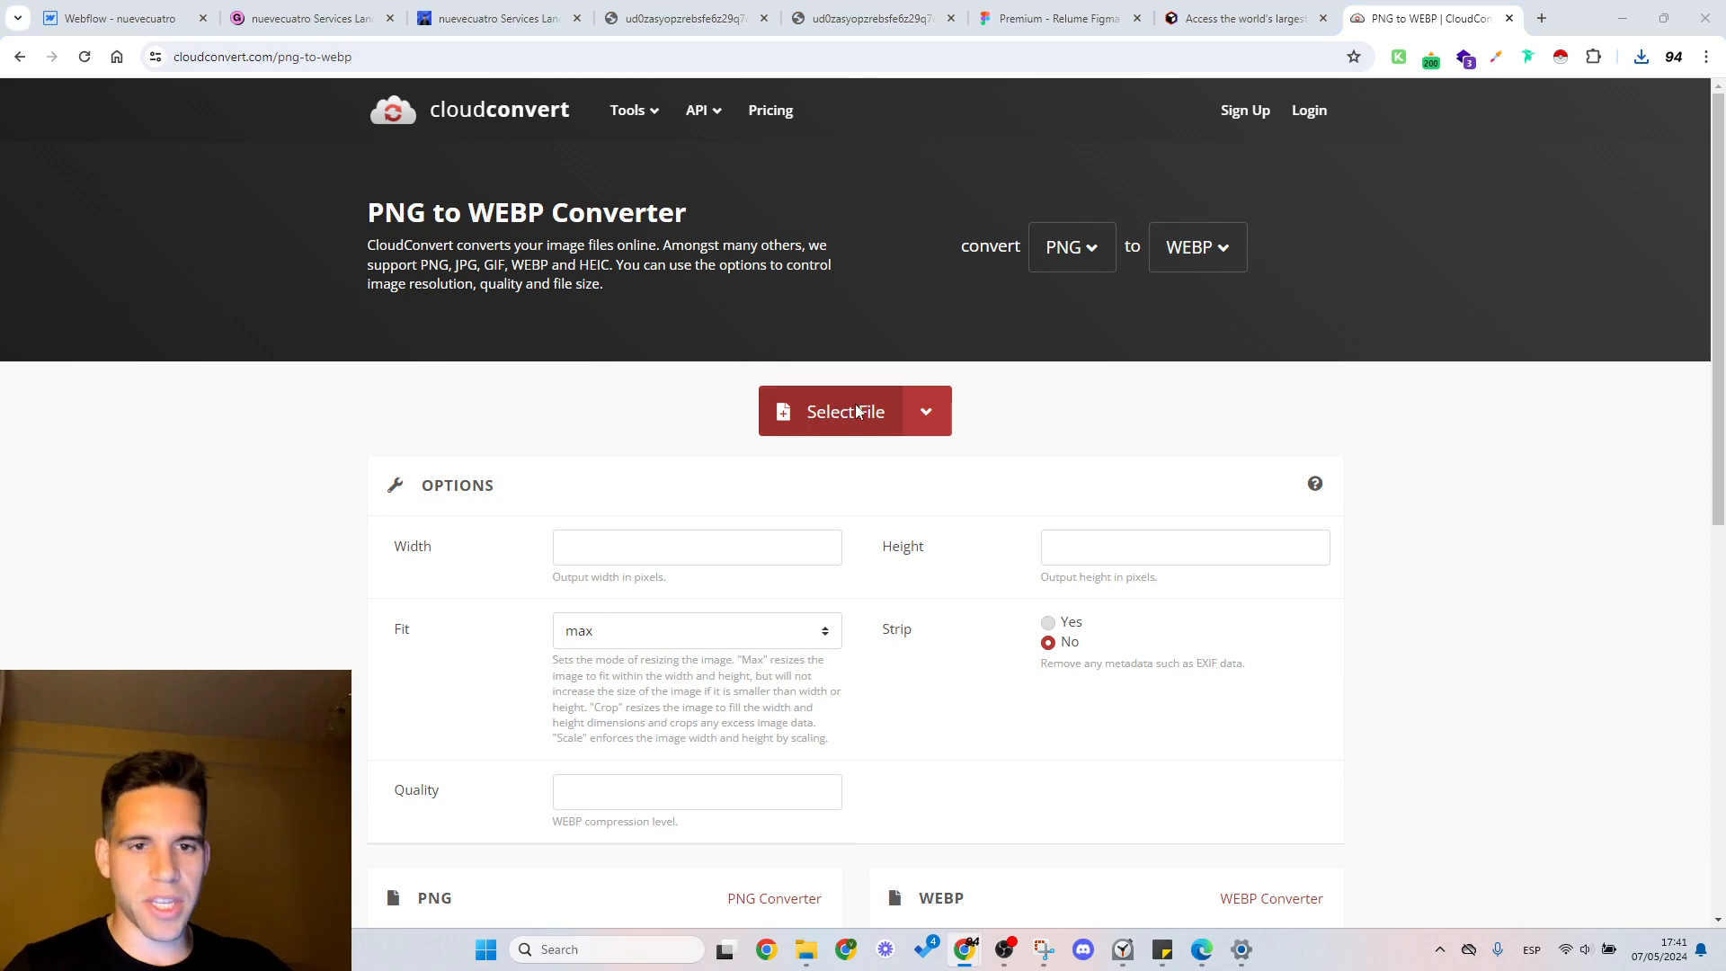
left_click_drag(654, 202, 721, 240)
left_click(808, 413)
left_click(706, 414, "ctrl")
left_click(621, 421, "ctrl")
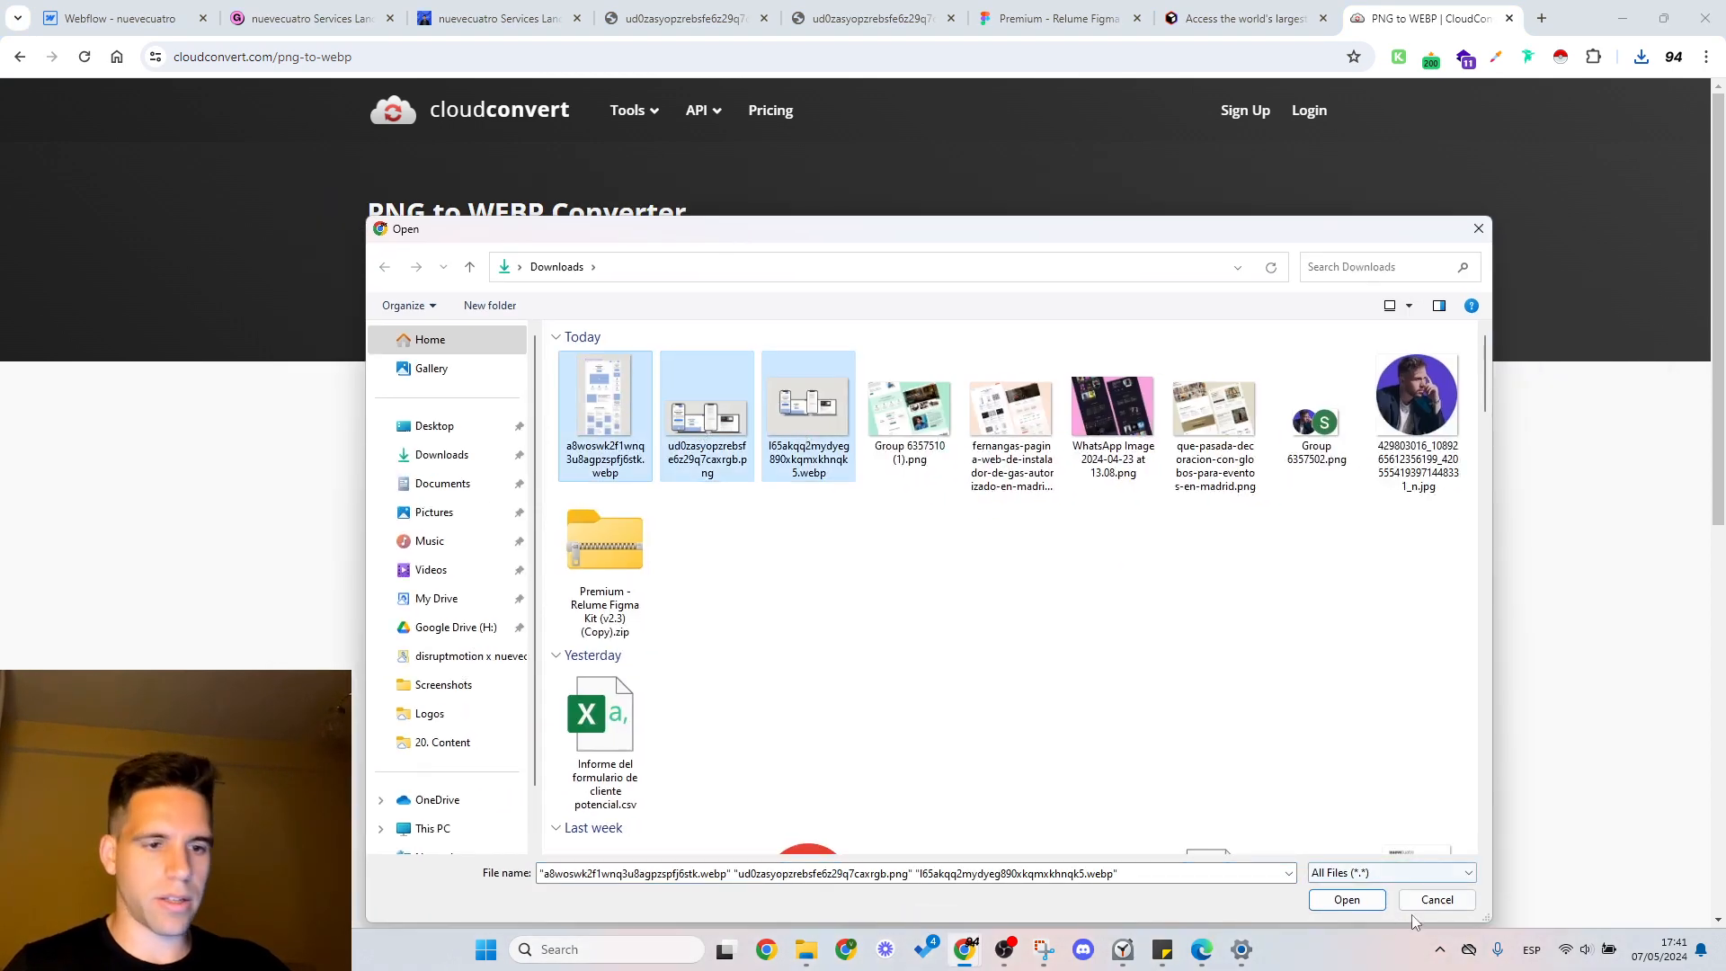
left_click(1359, 908)
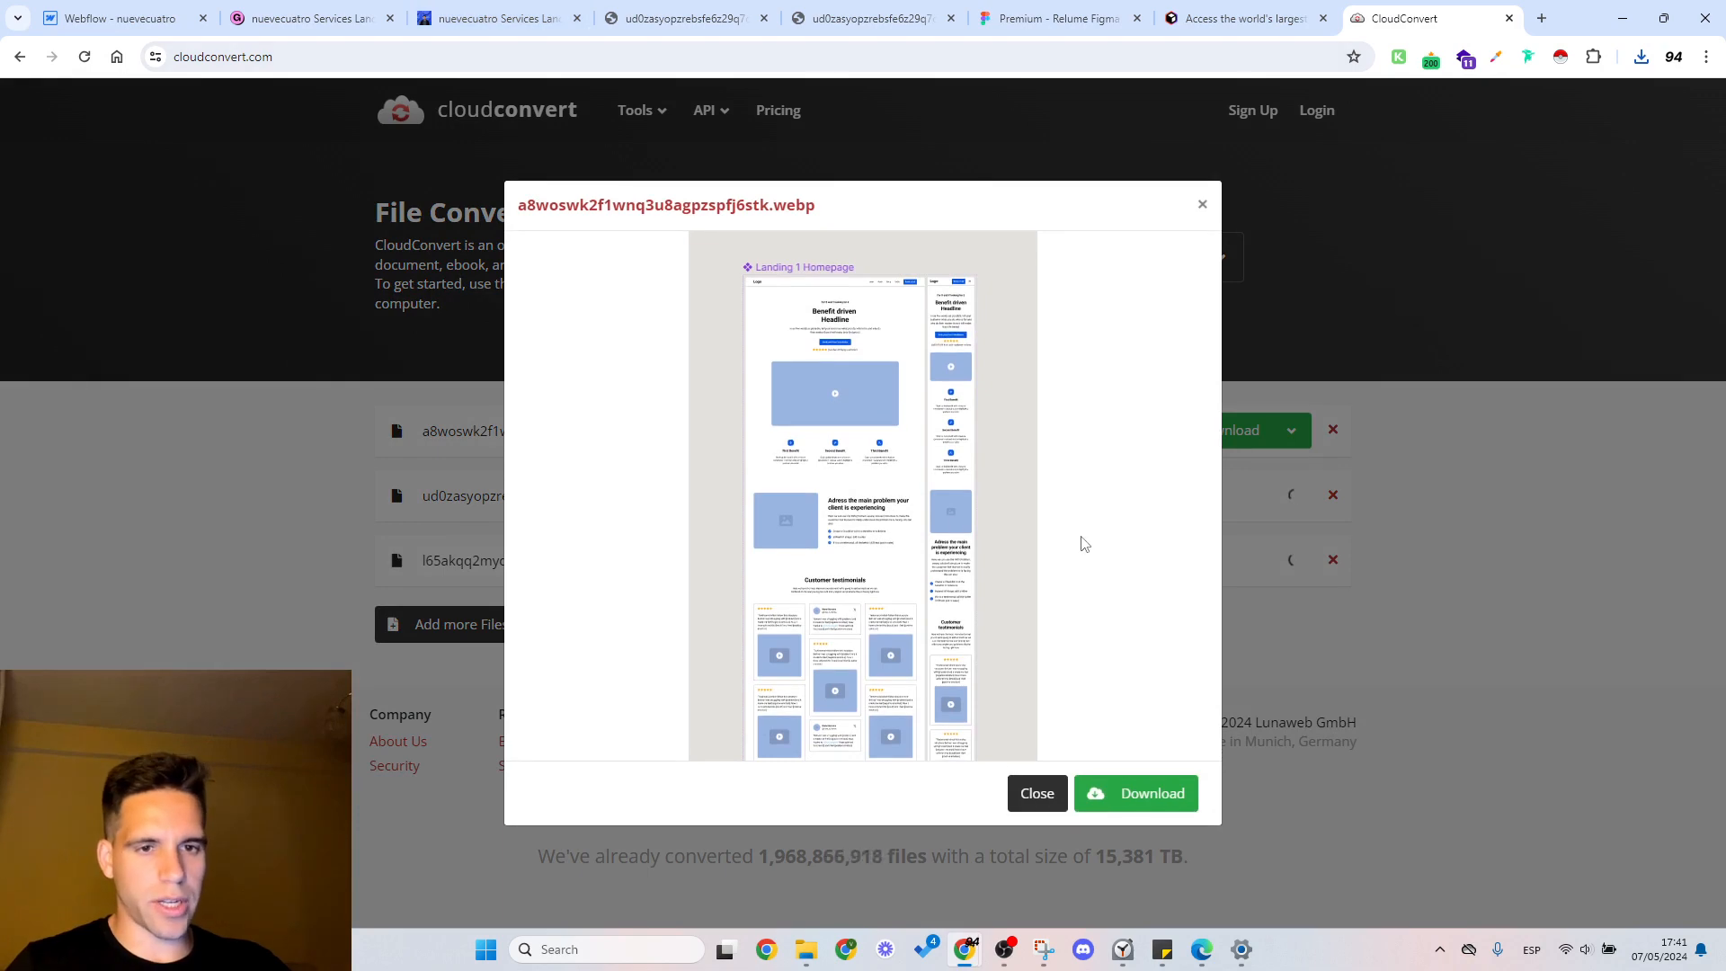
Step: Download the converted WEBP versions of all three gallery images from CloudConvert
left_click(1142, 792)
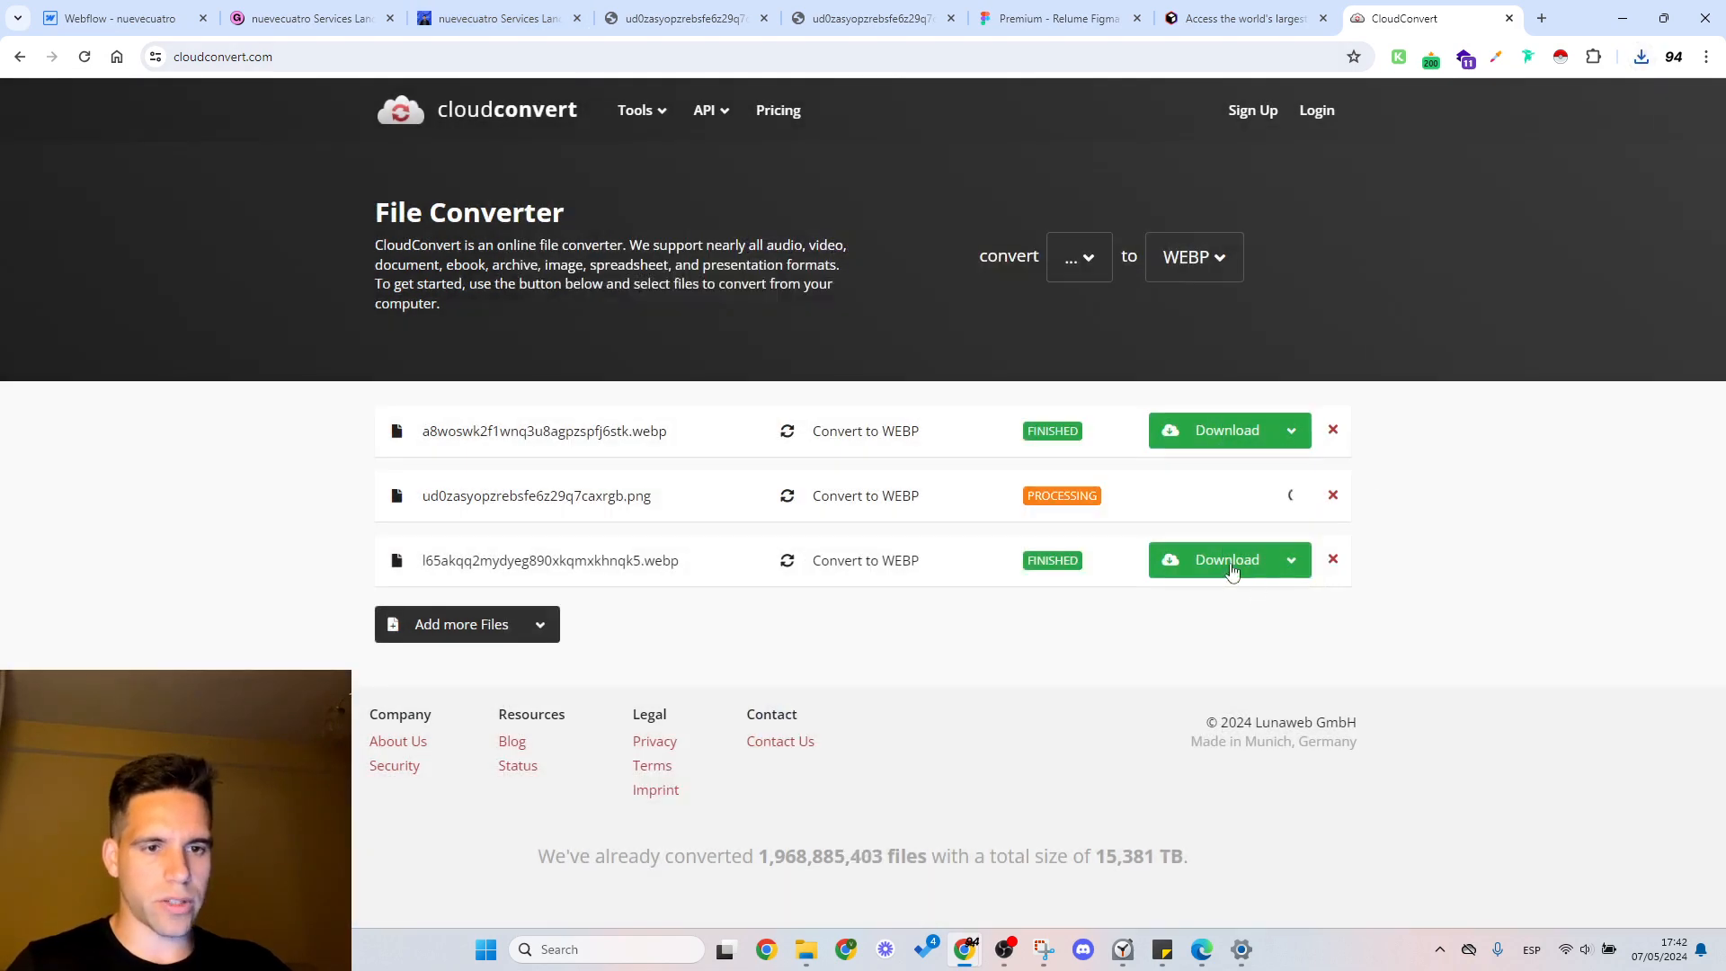
left_click(1240, 444)
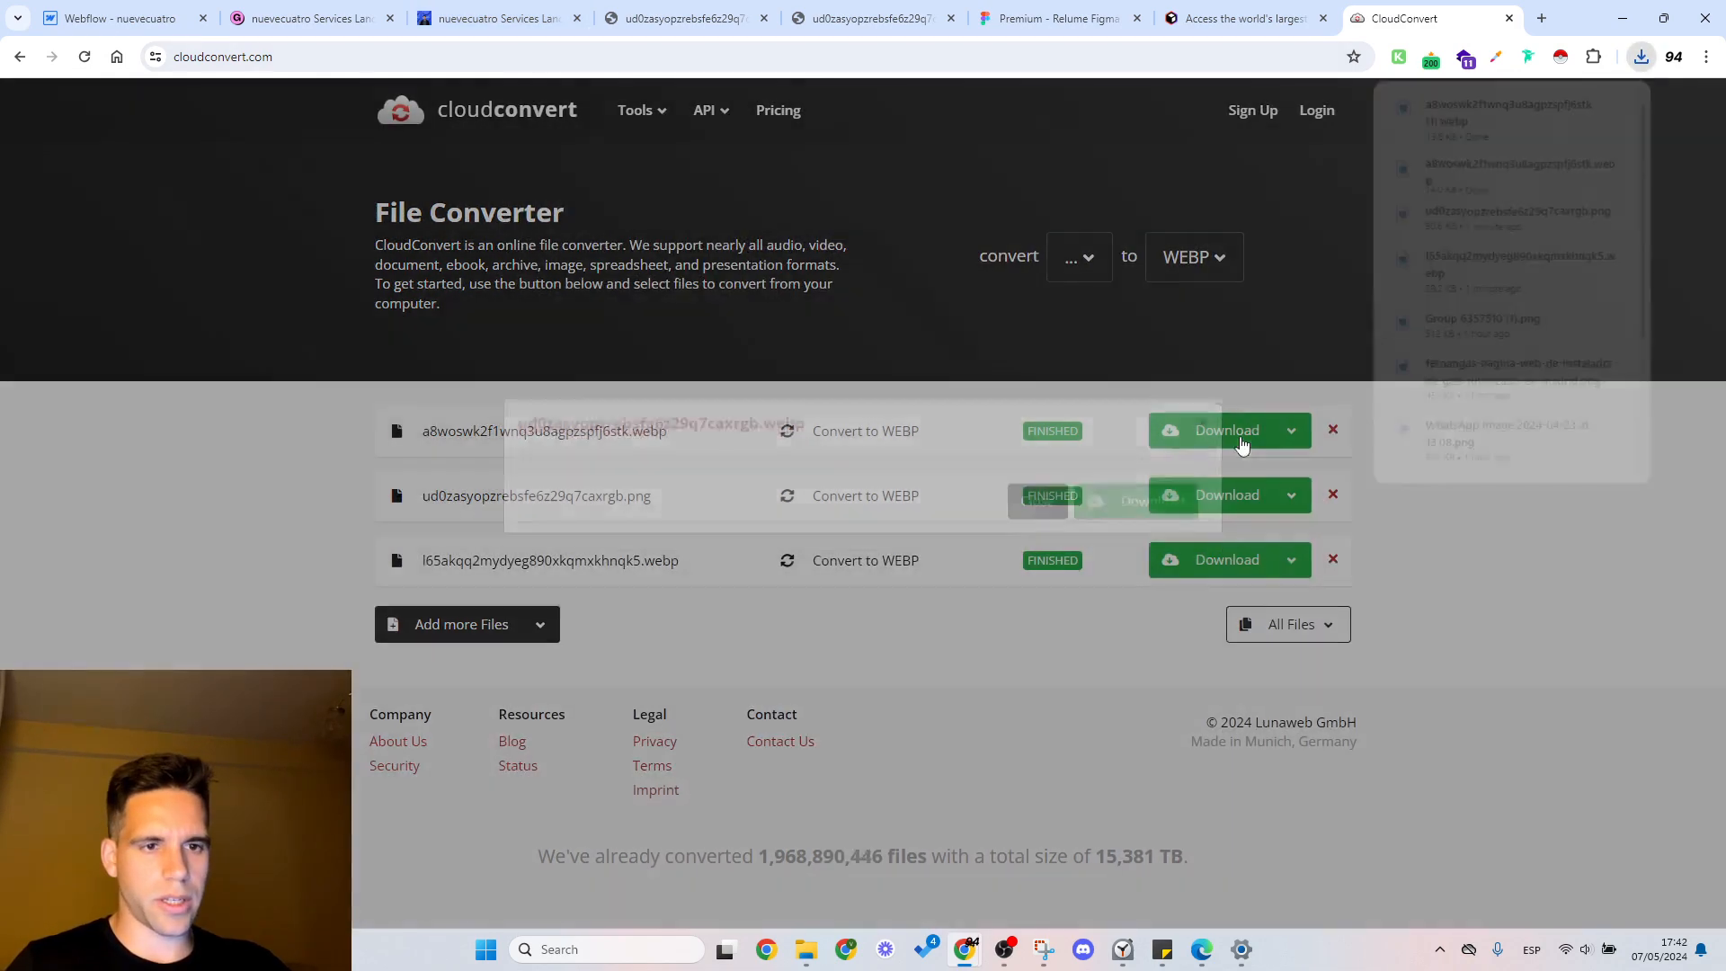
left_click(1228, 503)
left_click(1223, 562)
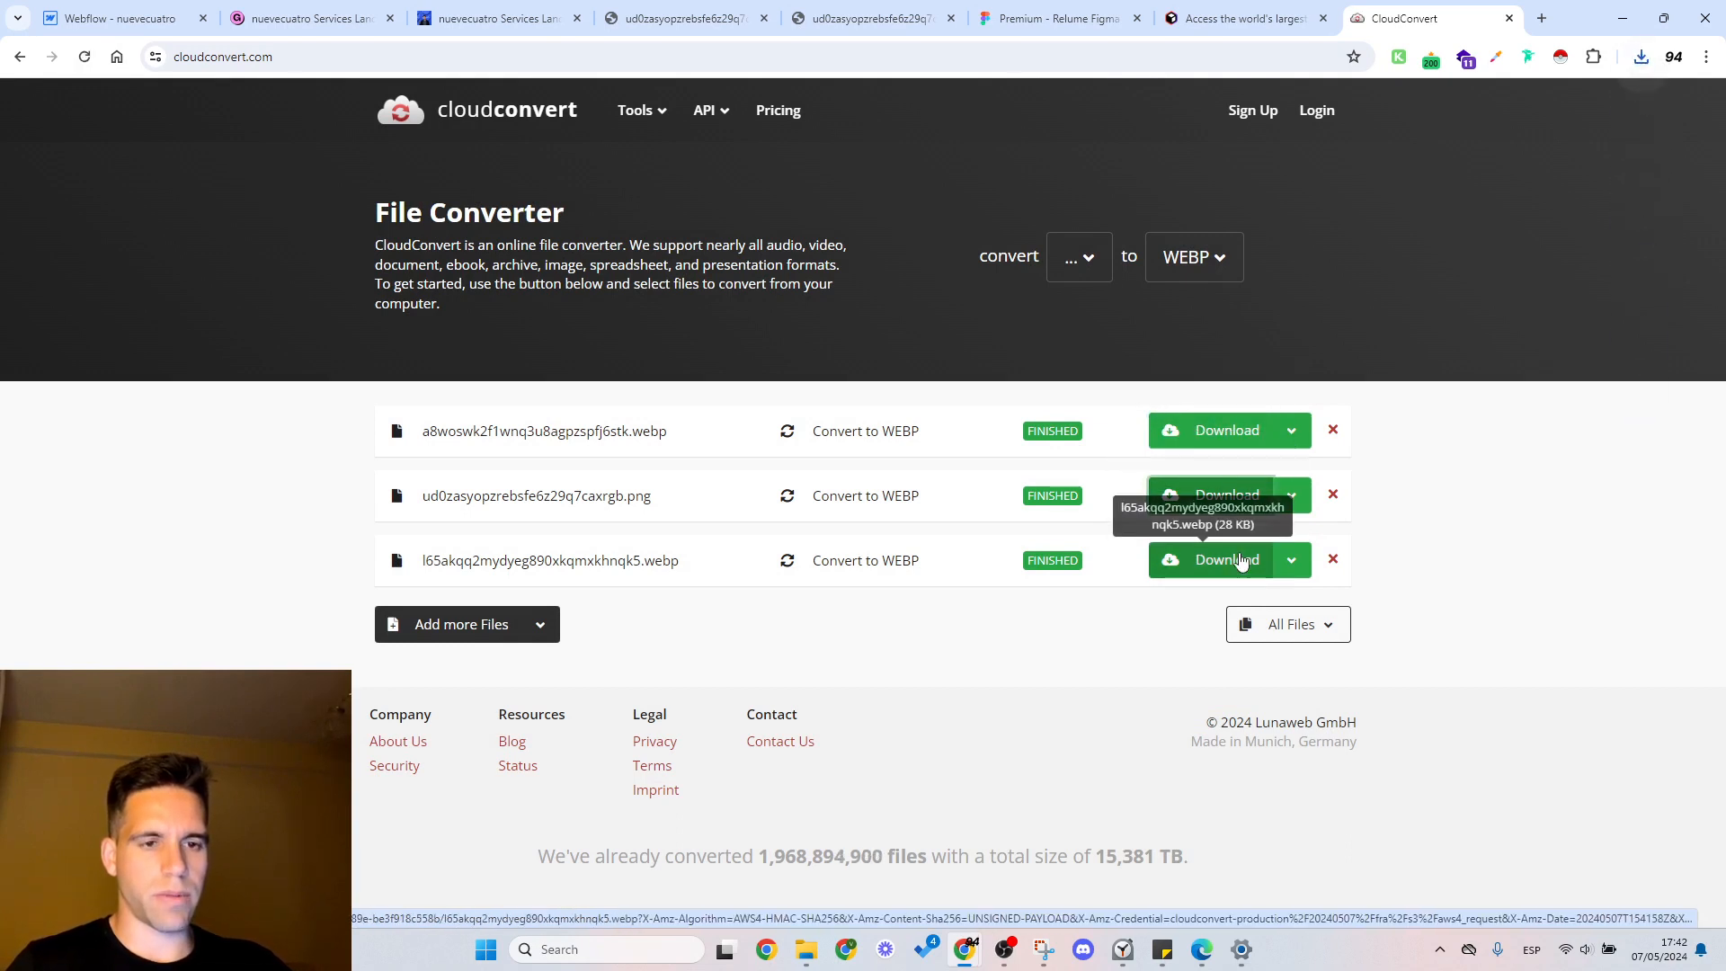
Step: Switch to the Downloads folder in File Explorer and select the newly converted WEBP images
mouse_move(806, 949)
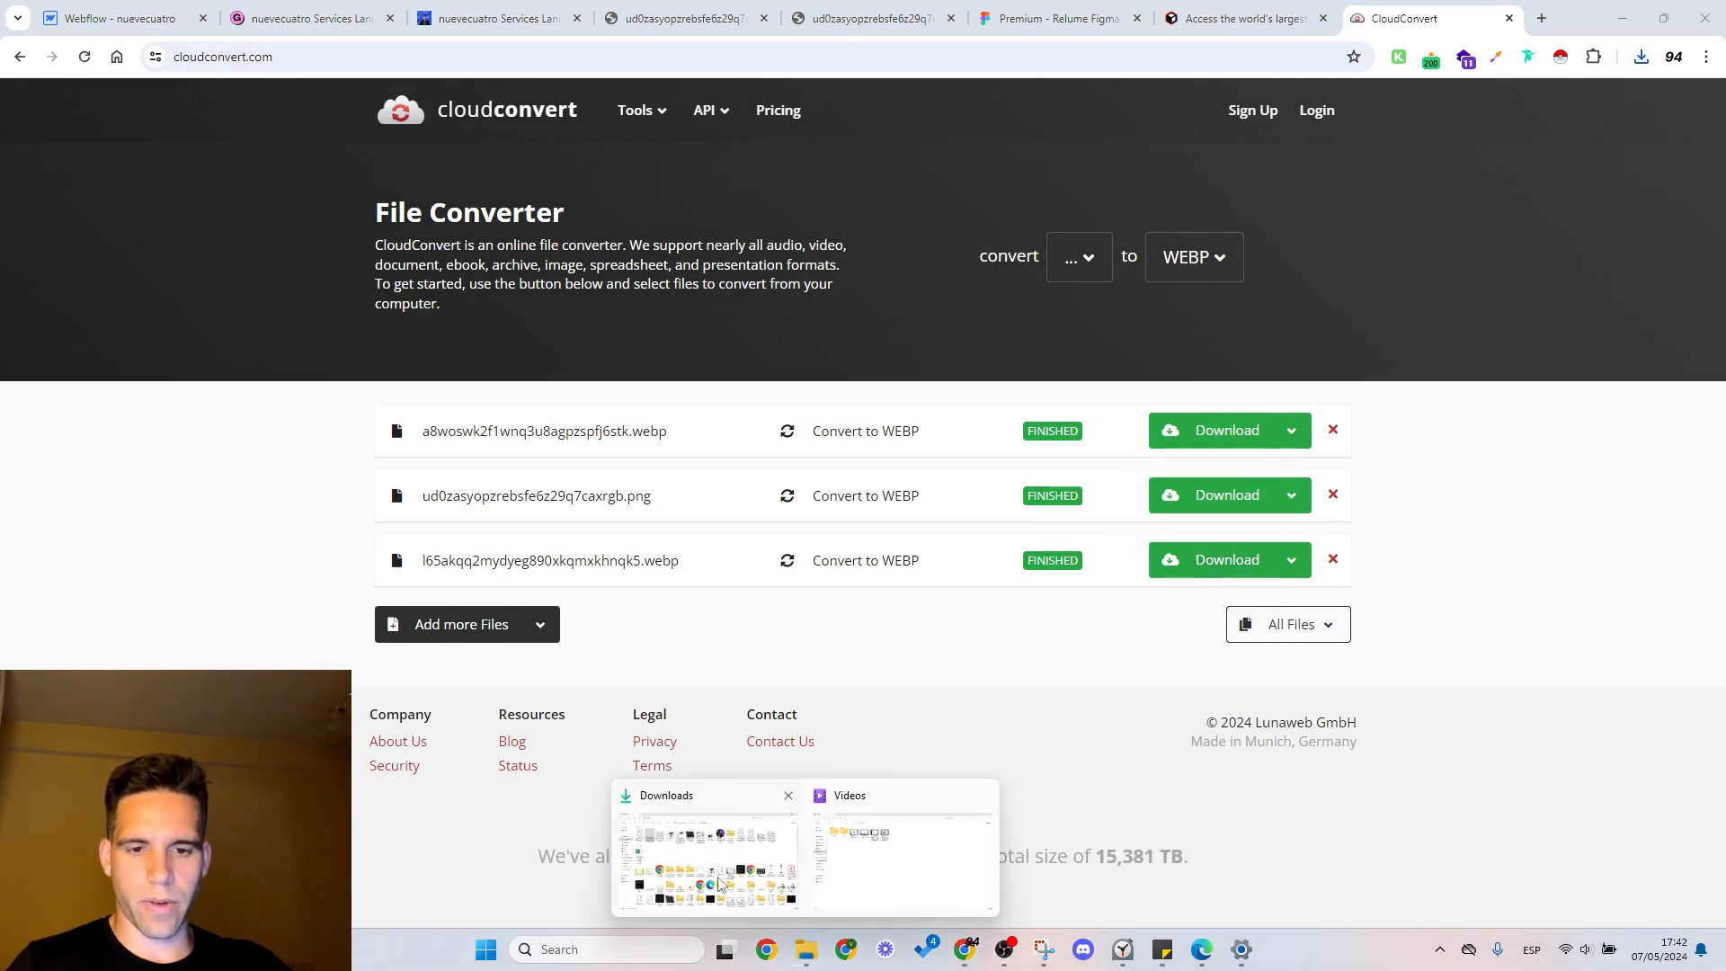
left_click(706, 863)
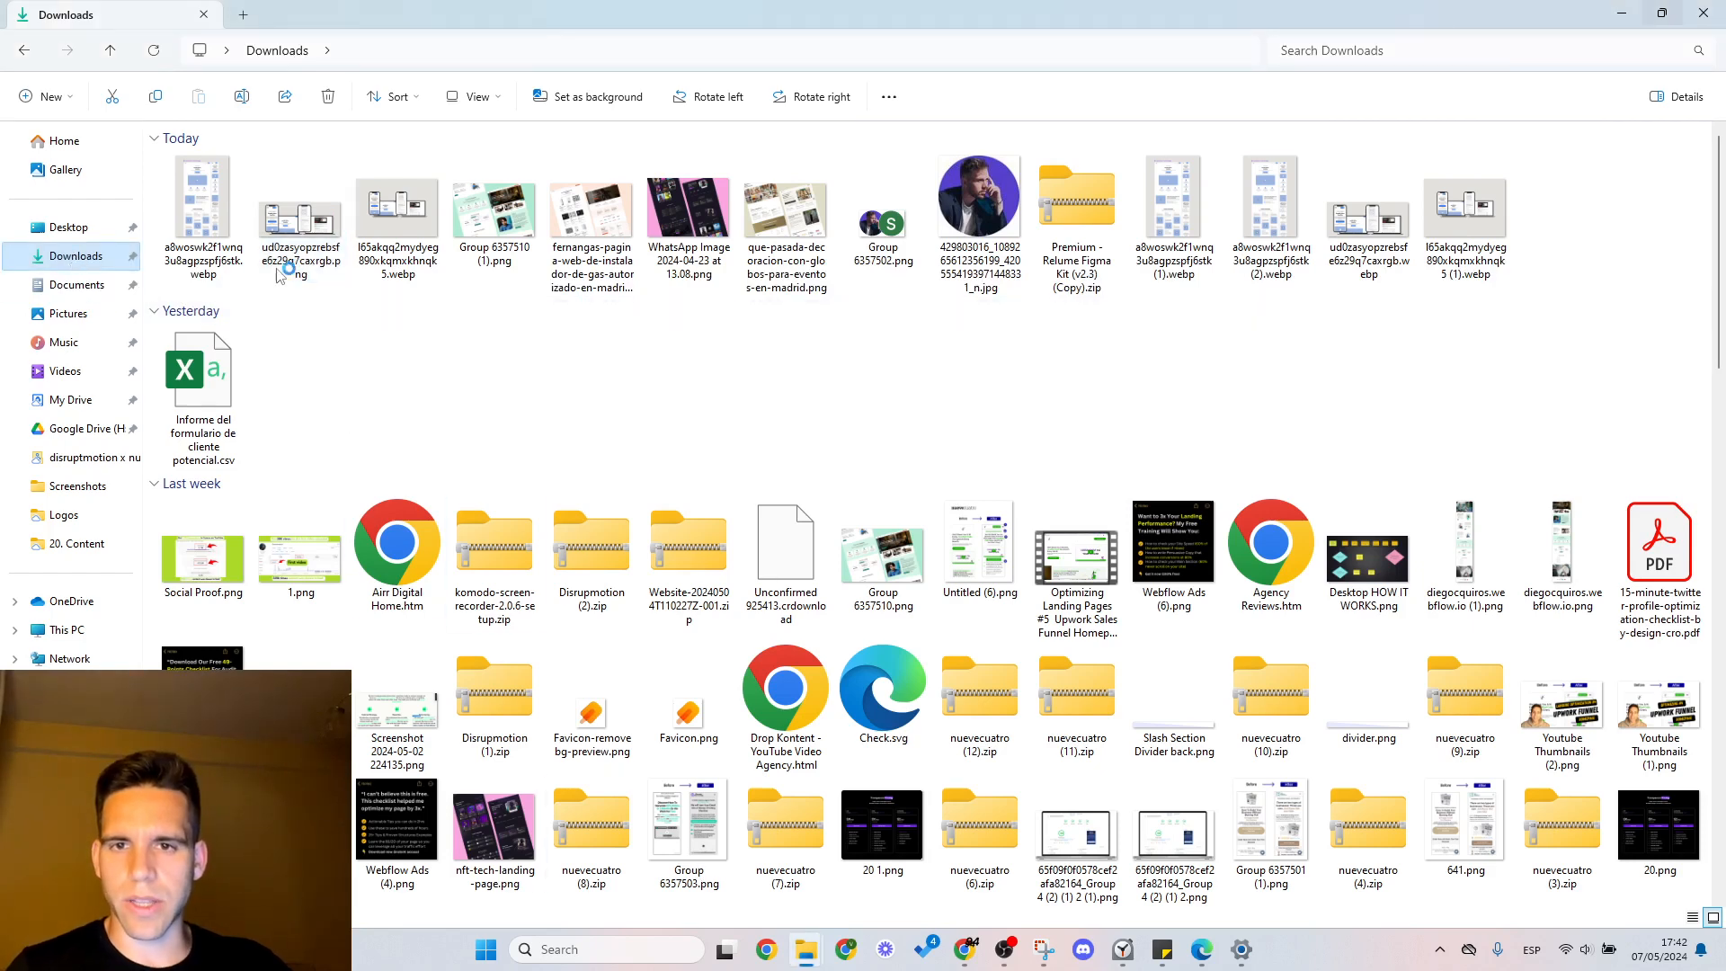
left_click(412, 235)
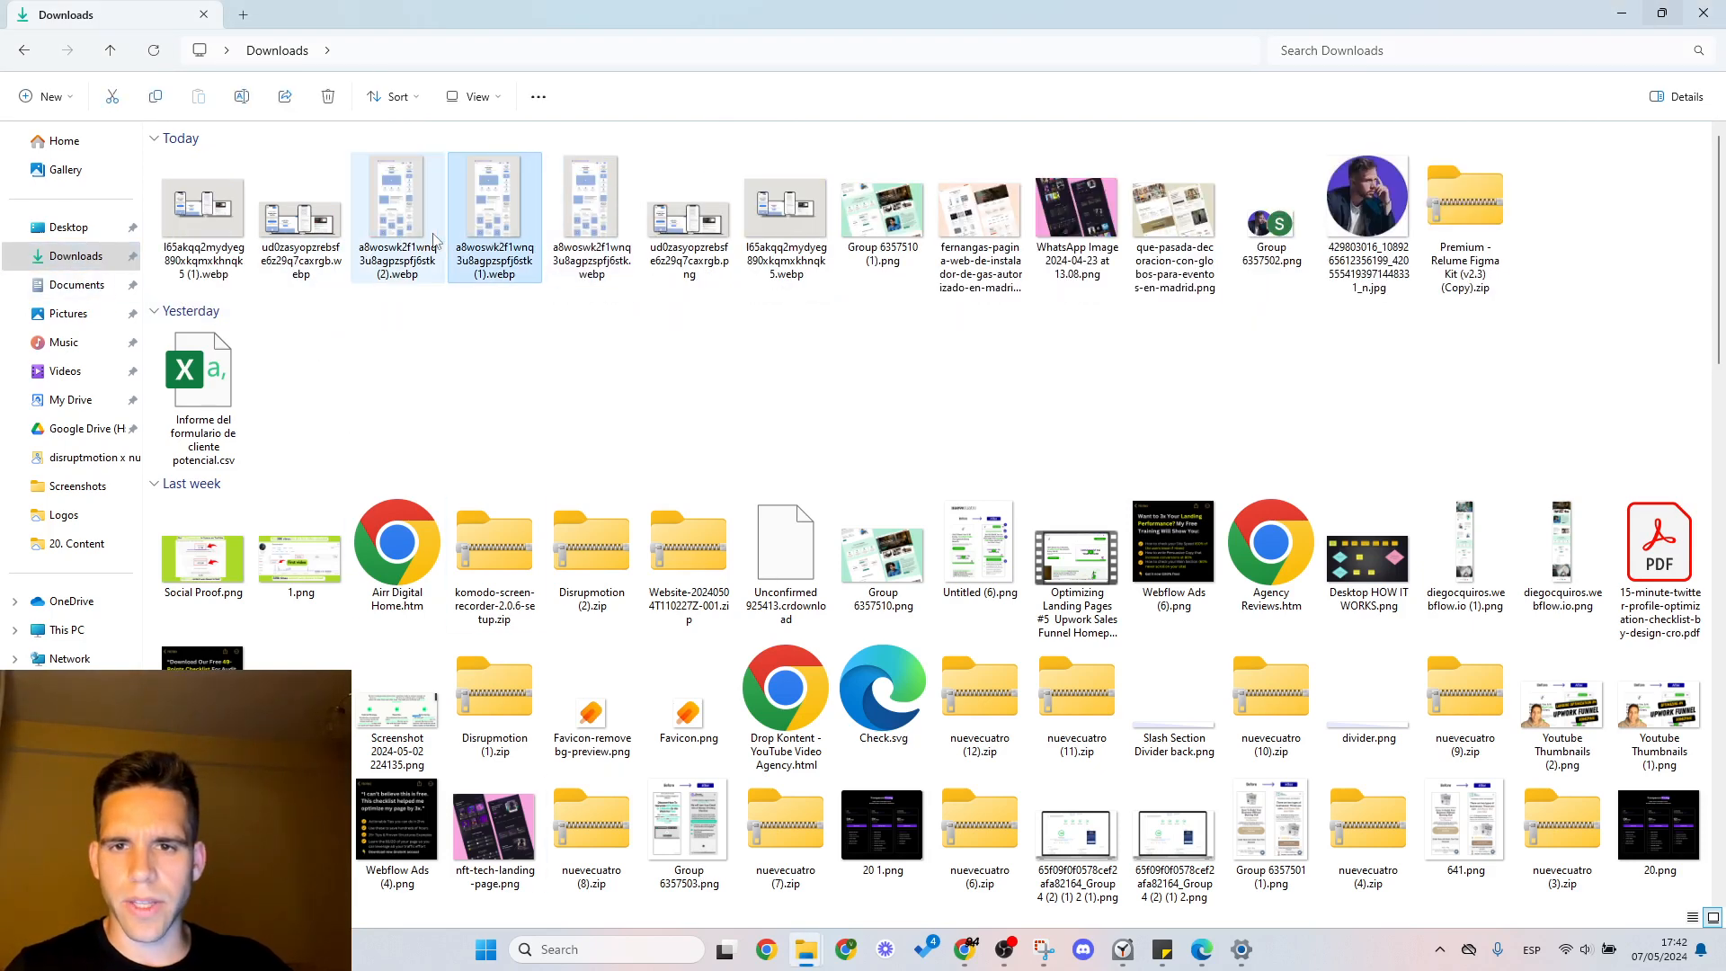
key("shift+Left")
key("shift+Left")
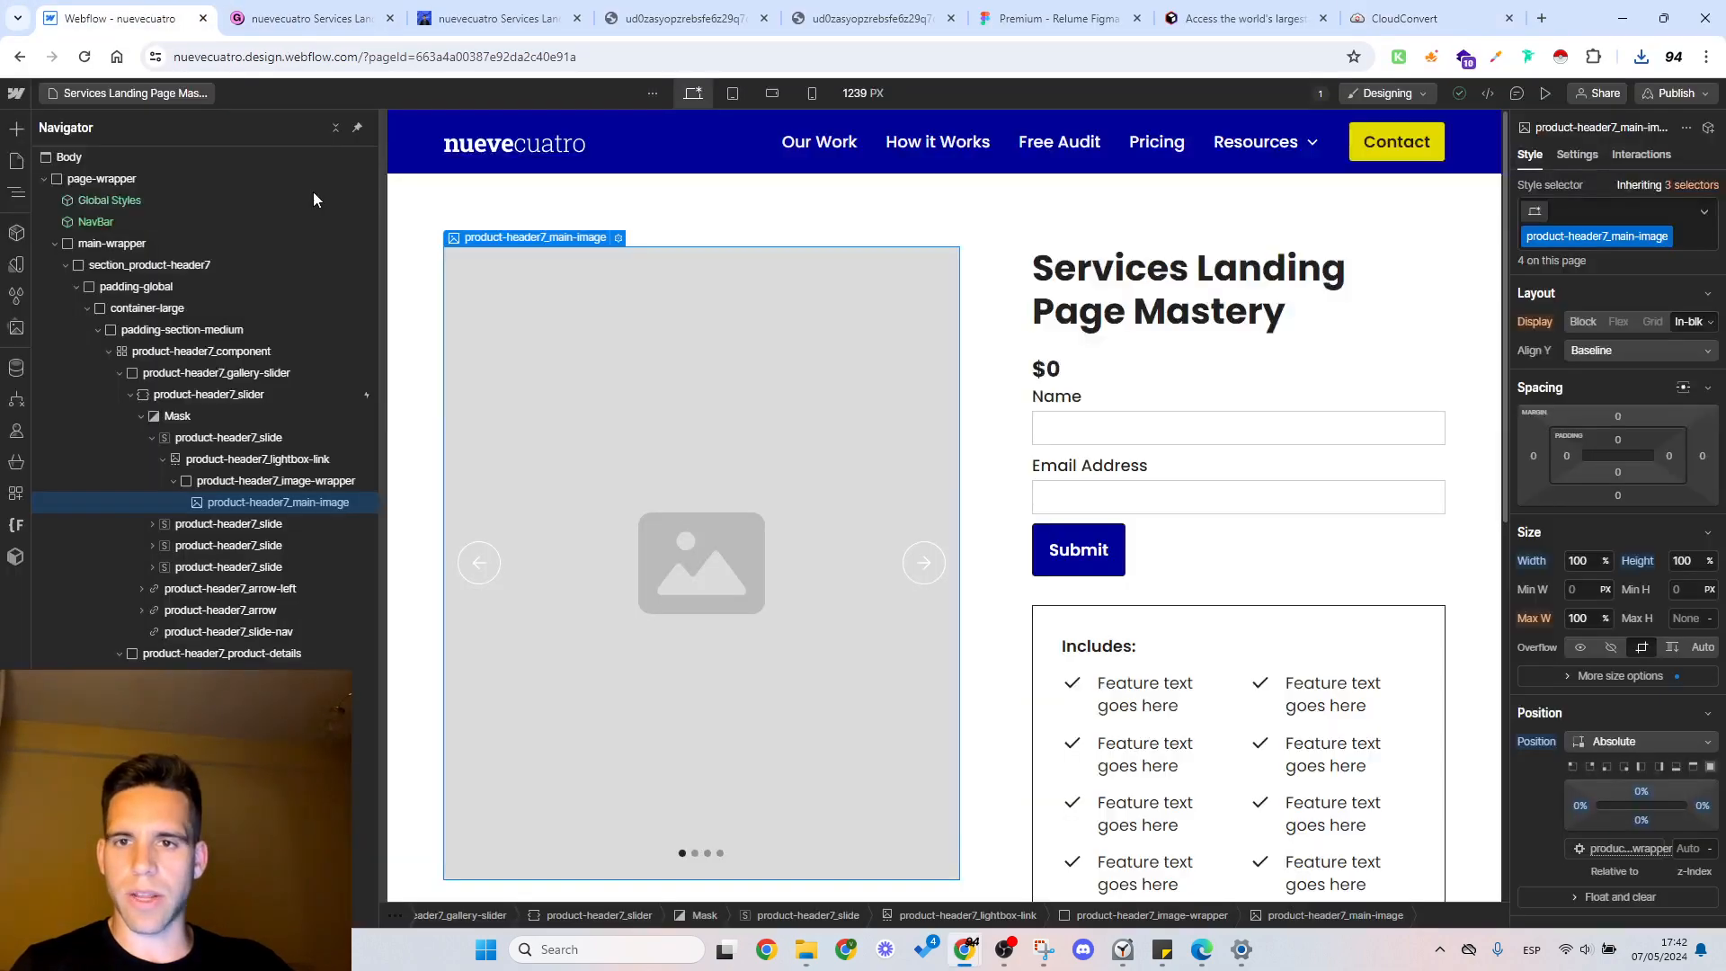
Step: Return to Webflow, expand the site's asset library and create a top-level asset folder named Lead Magnets
left_click(147, 96)
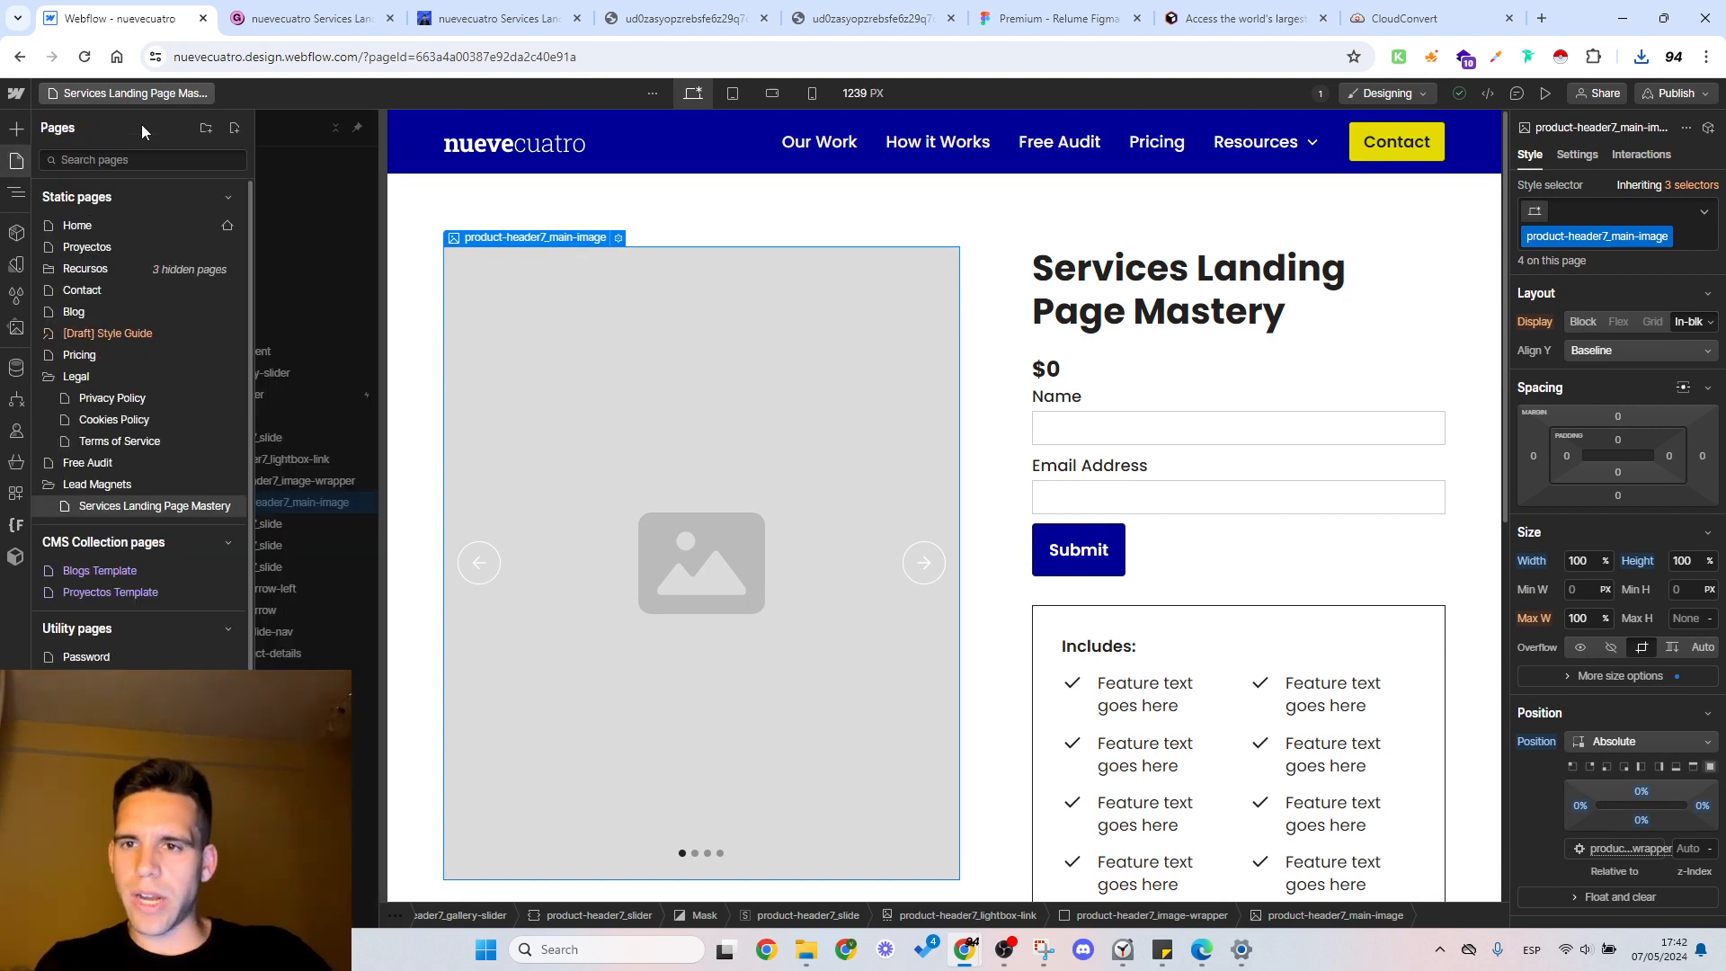
left_click(17, 328)
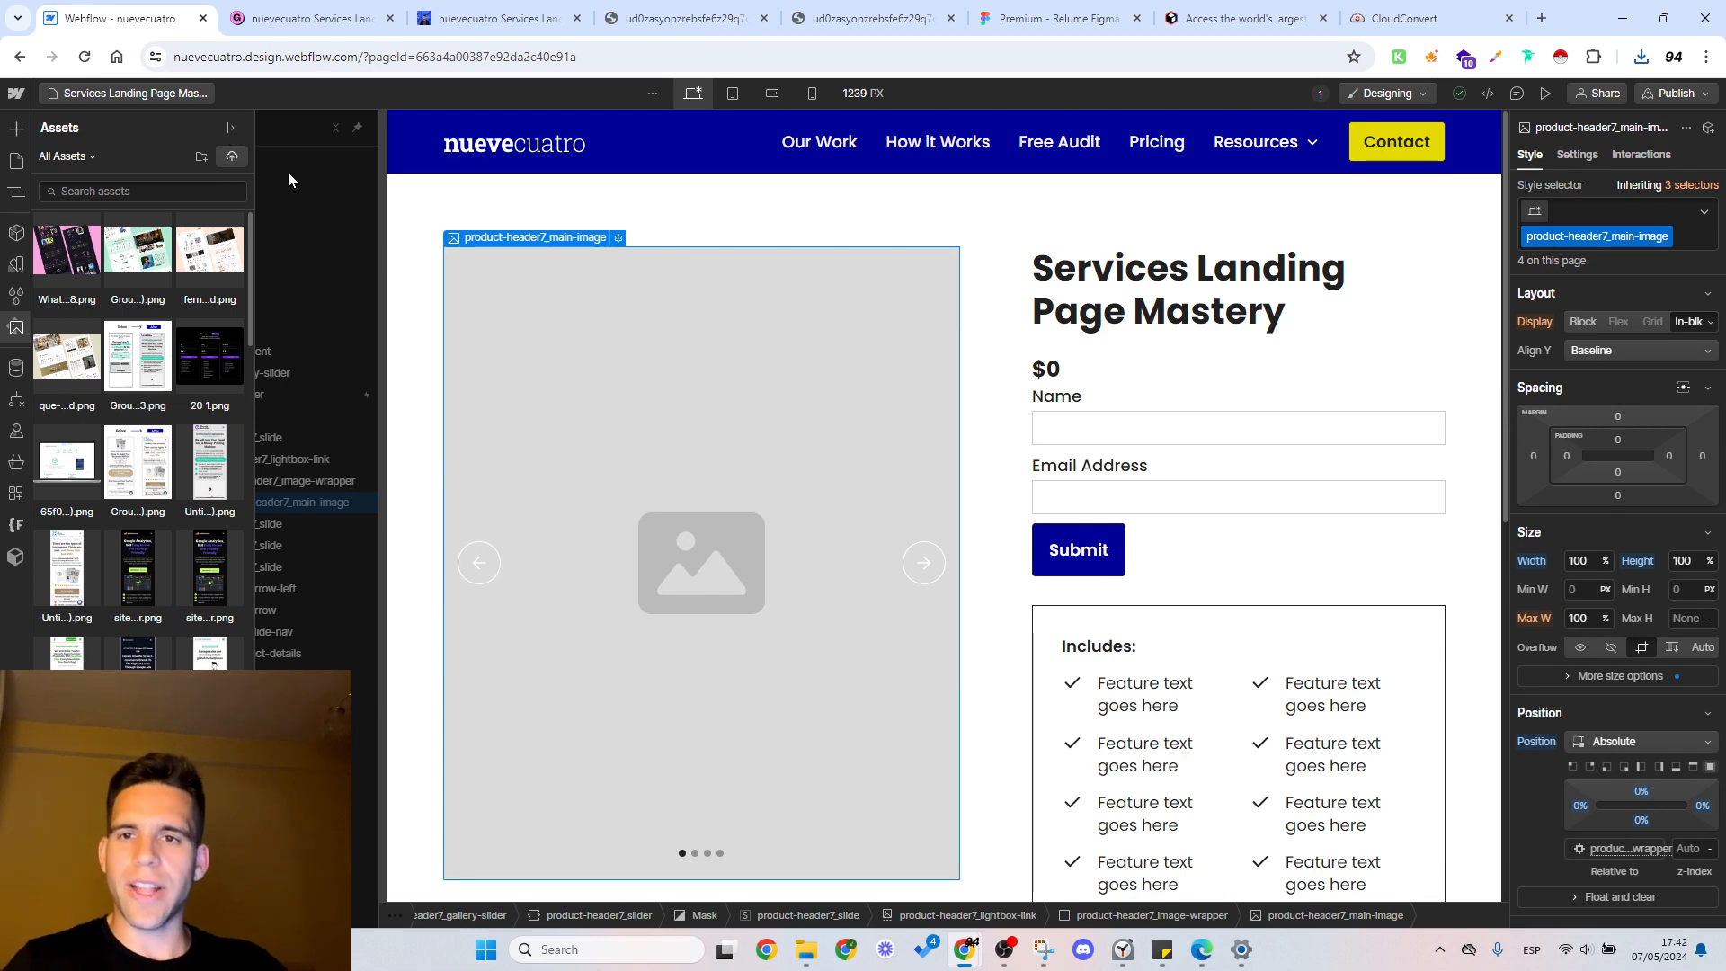
left_click(227, 128)
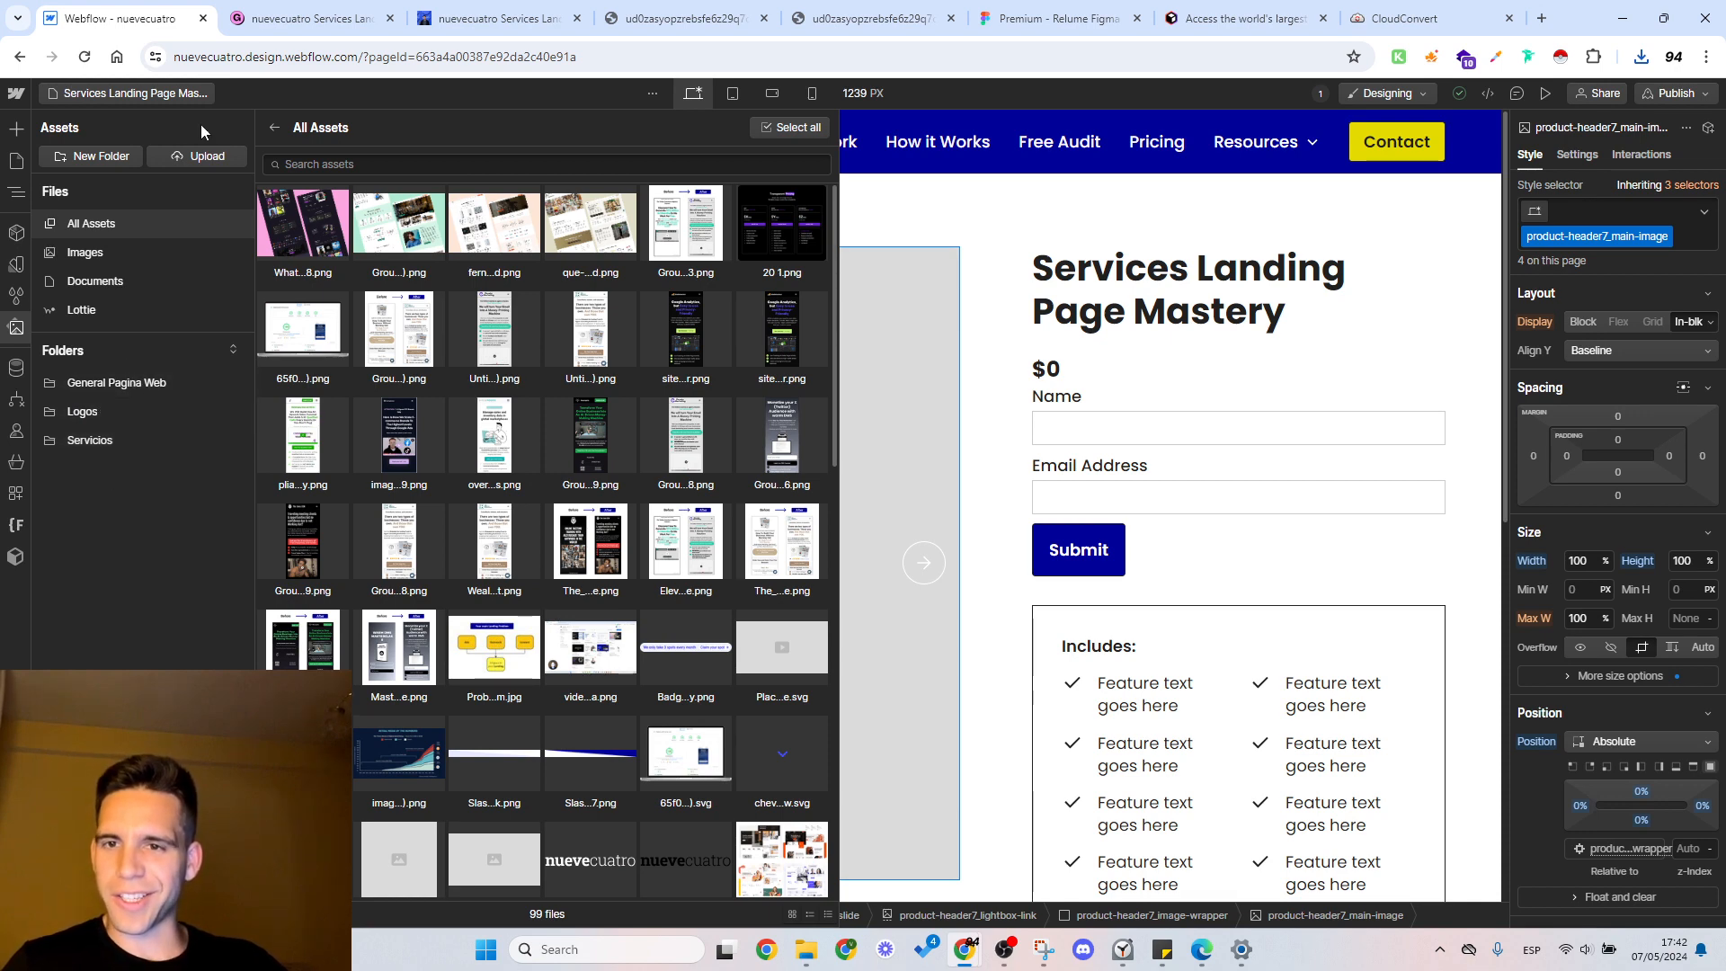
left_click(102, 158)
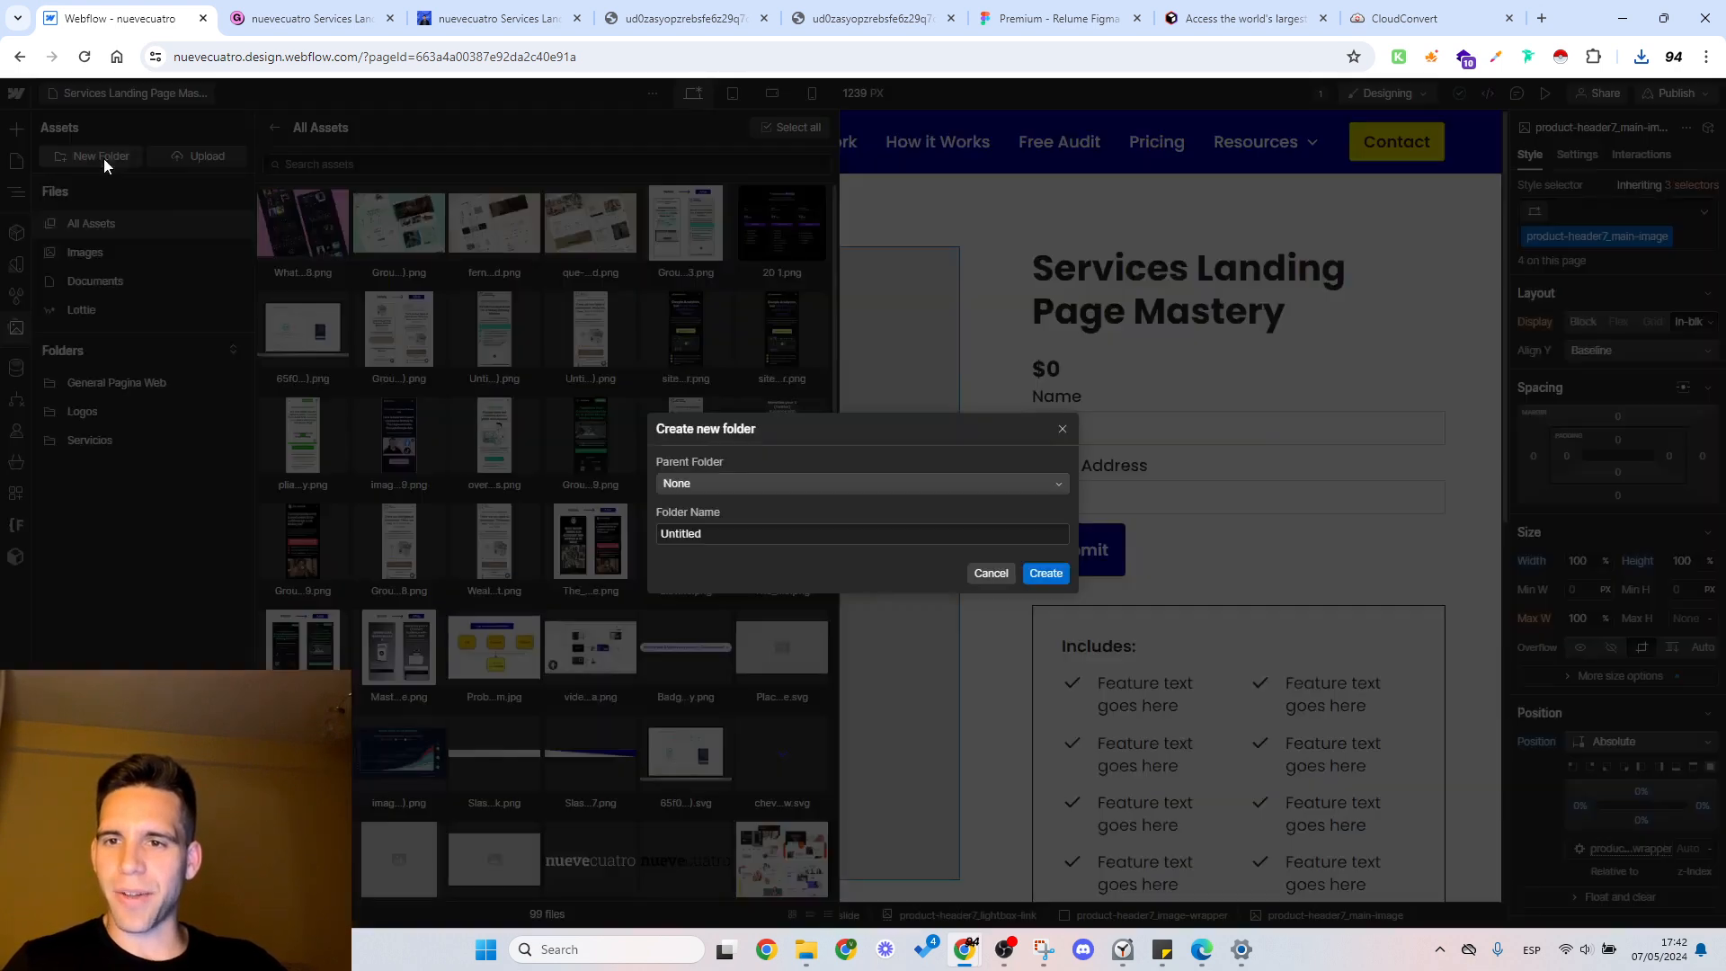
double_click(709, 533)
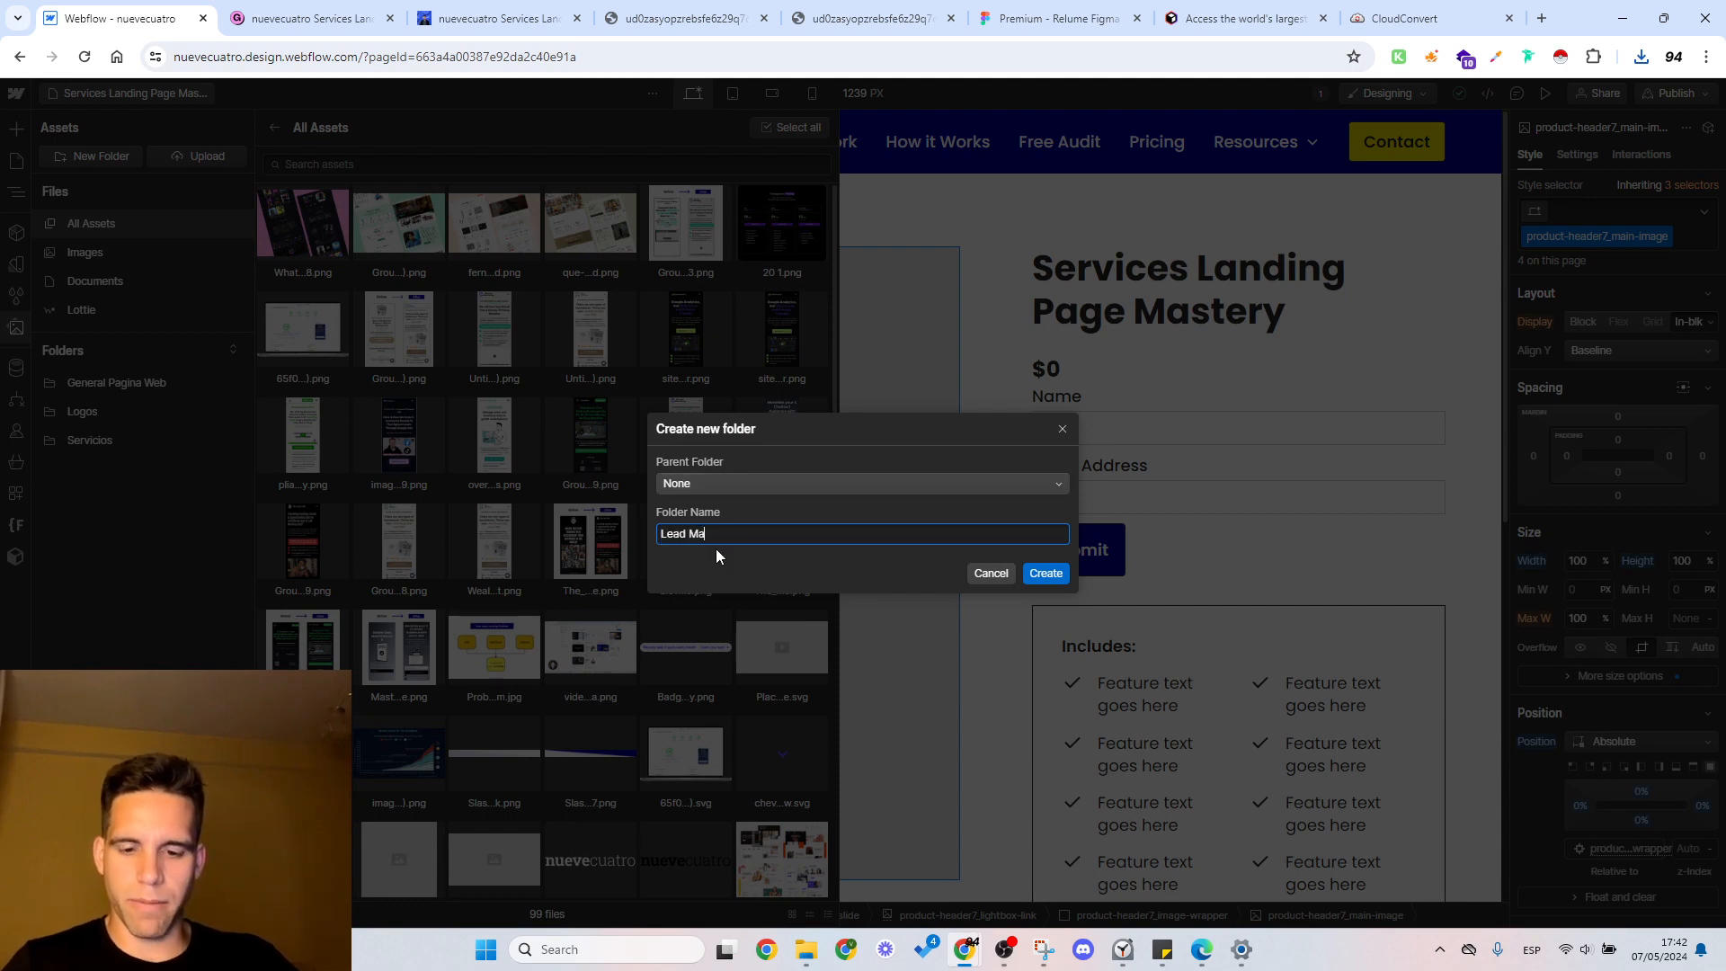
type("Lead Magnets")
left_click(1046, 572)
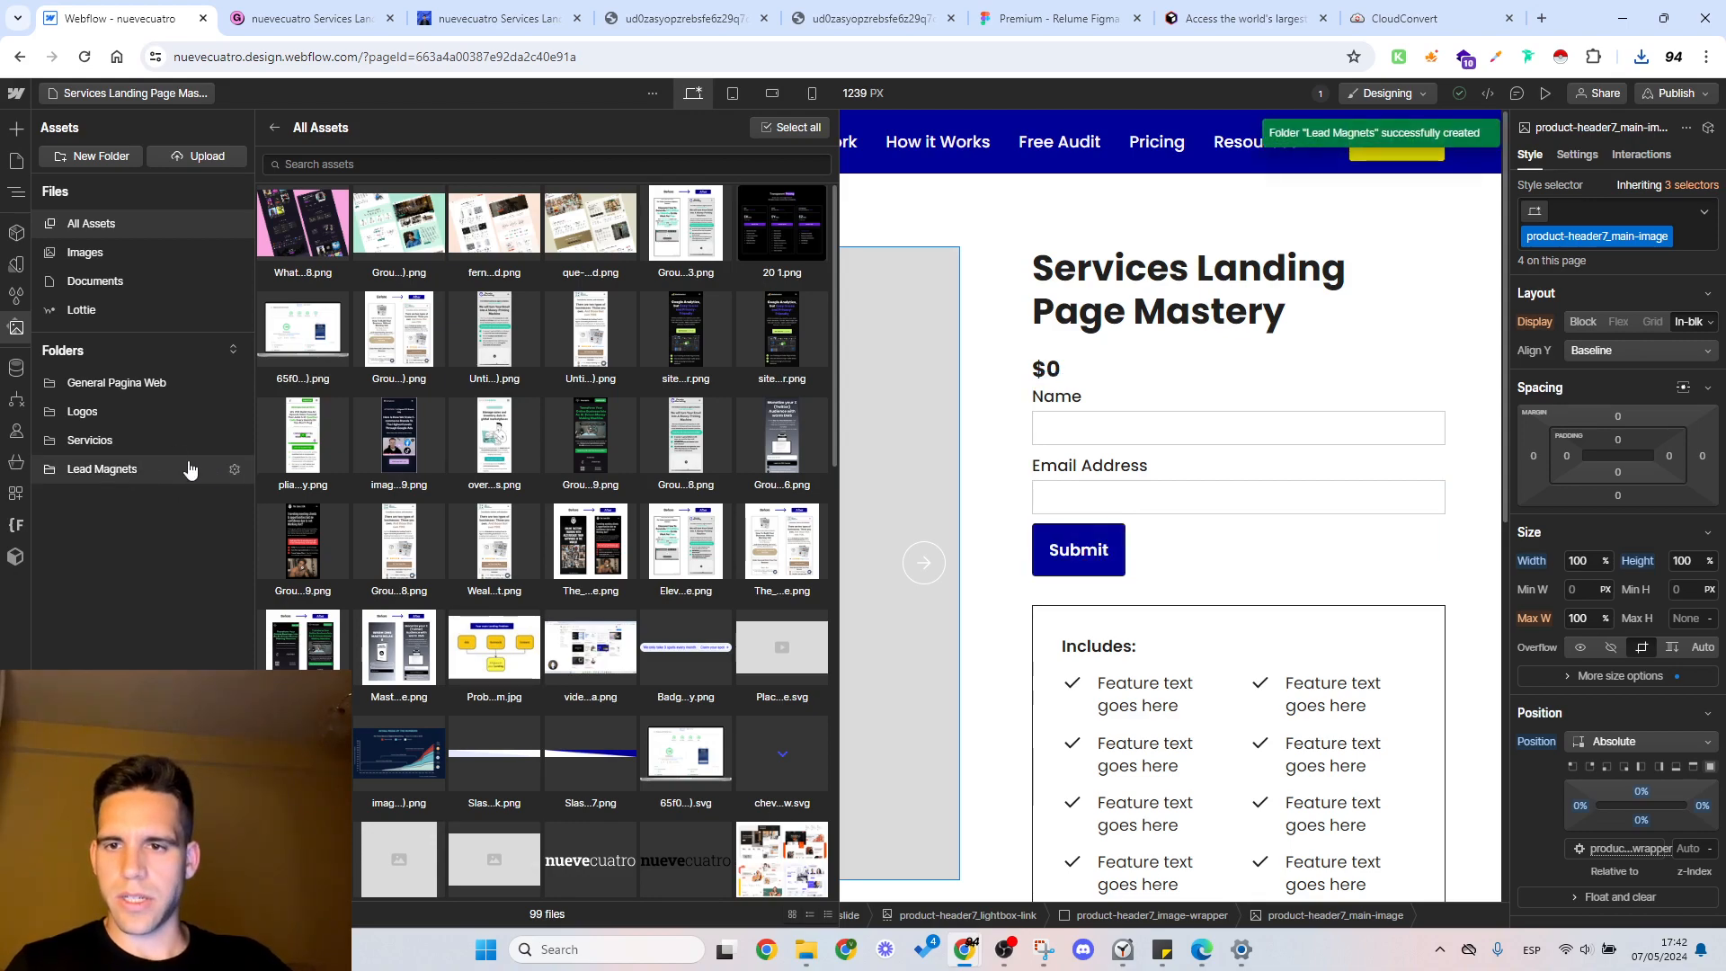
Step: Start another asset folder and name it Services Landing Page Mastery, copied from the Gumroad product title
left_click(107, 157)
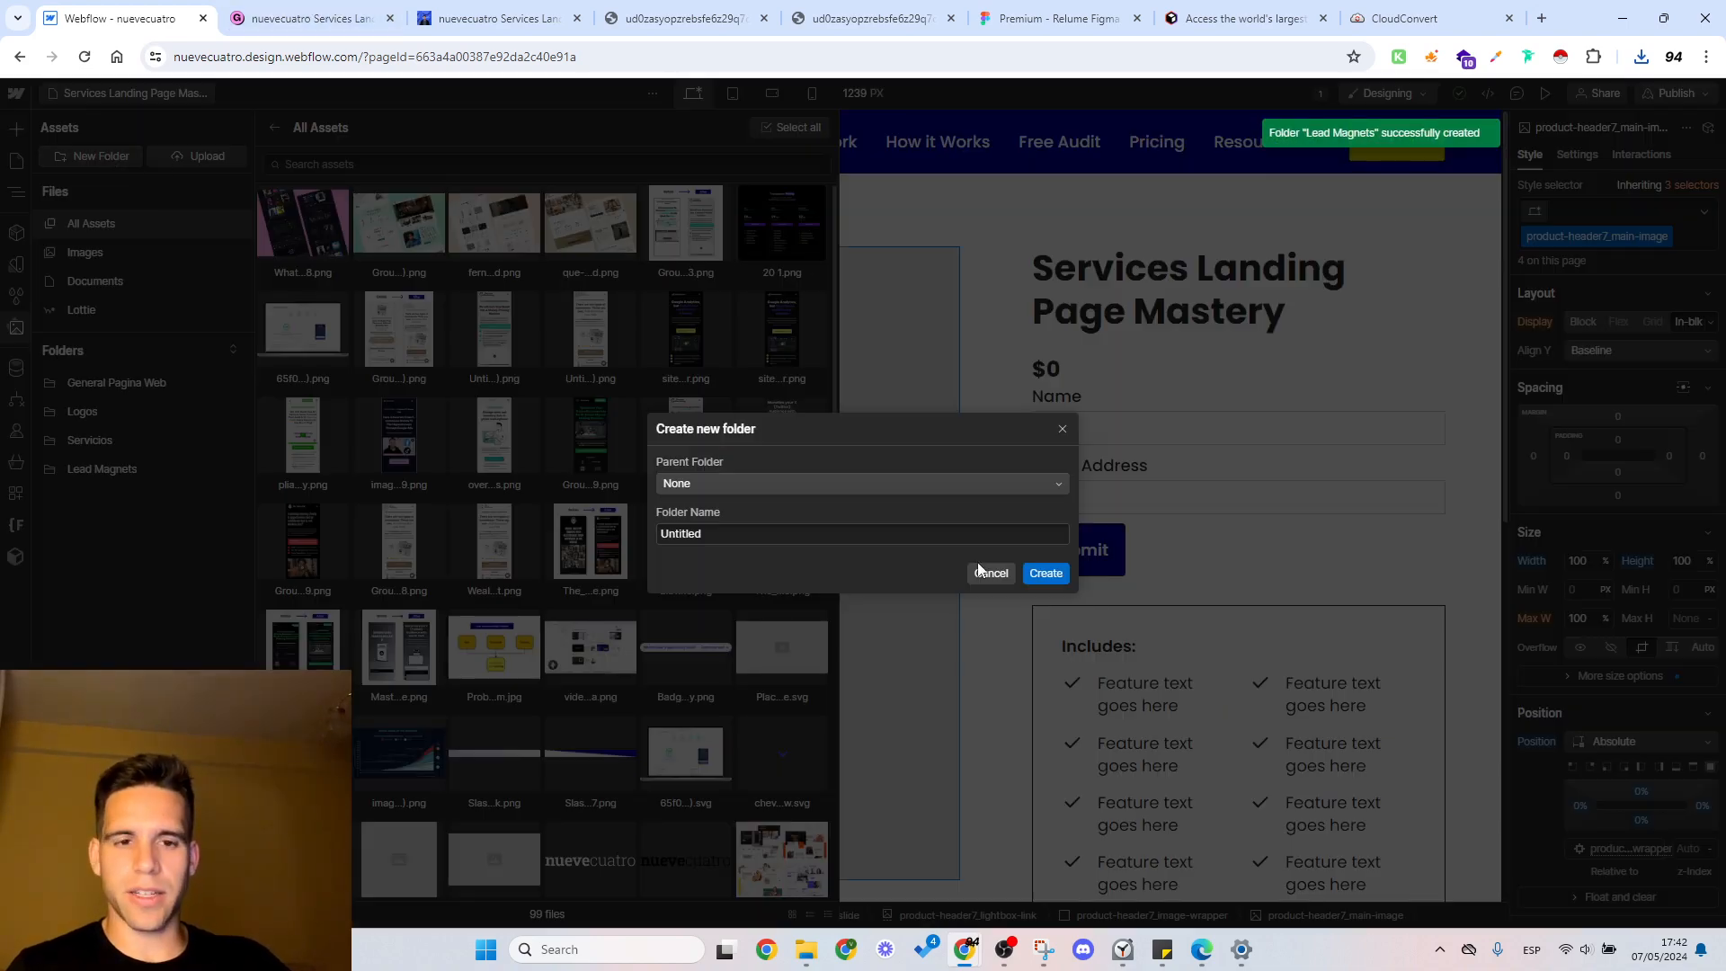
left_click(346, 13)
left_click(477, 12)
left_click(307, 11)
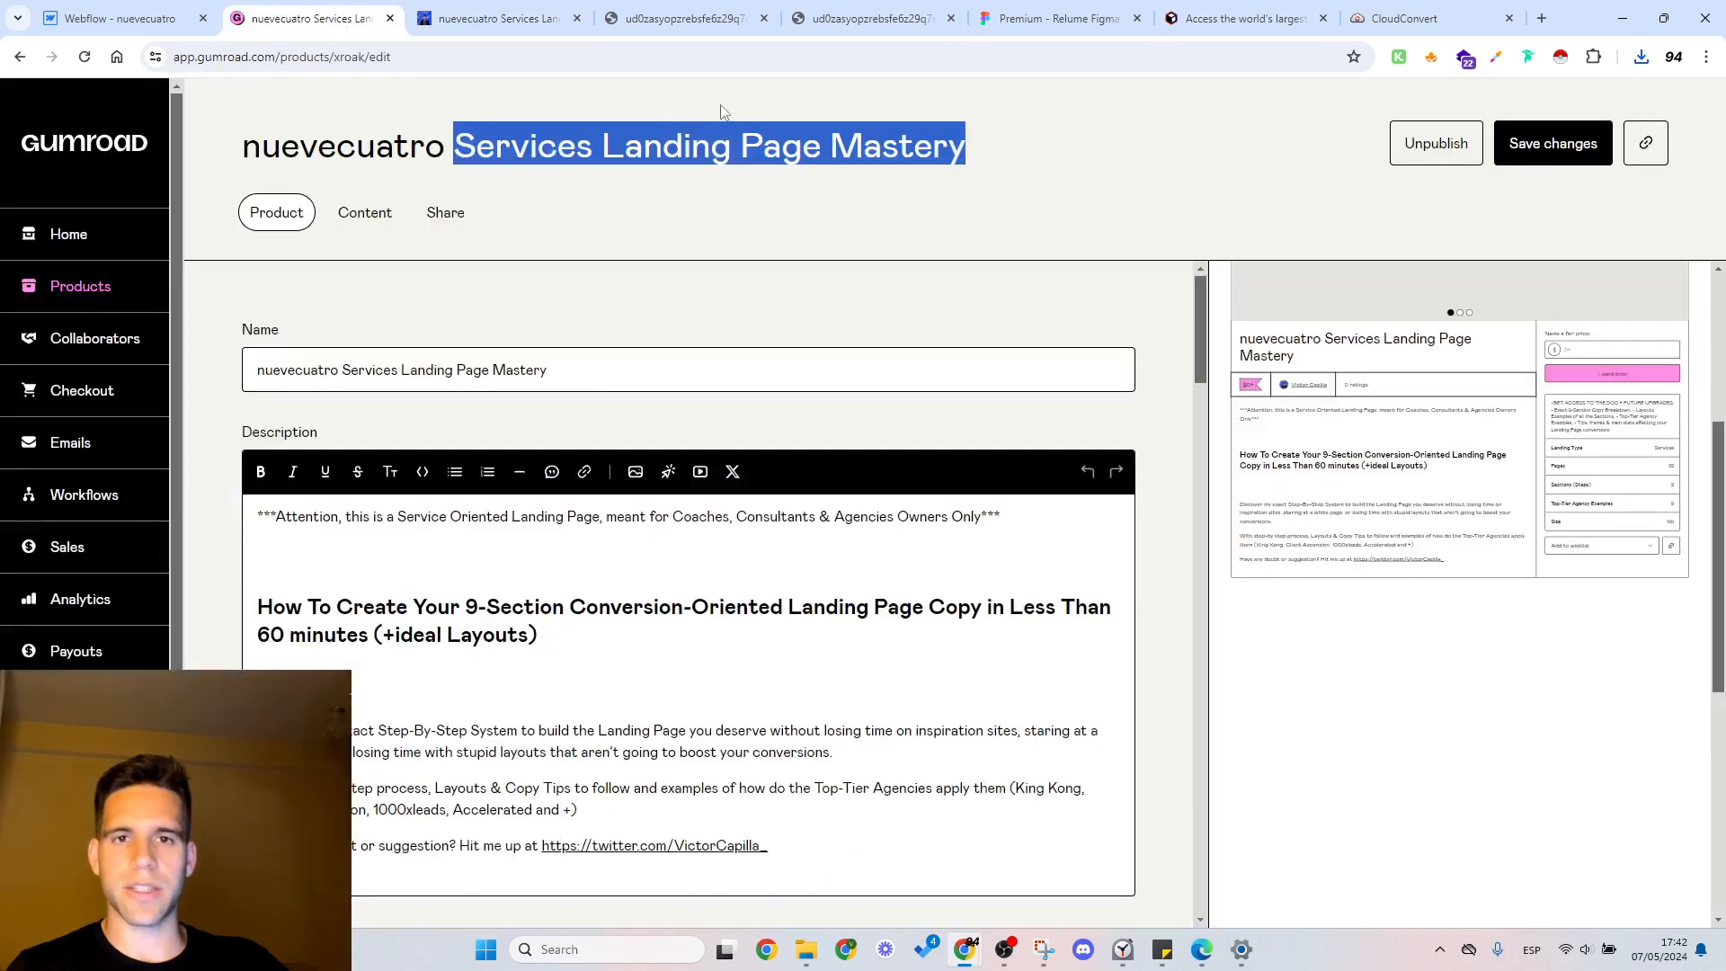
left_click_drag(970, 145, 478, 158)
key("ctrl+c")
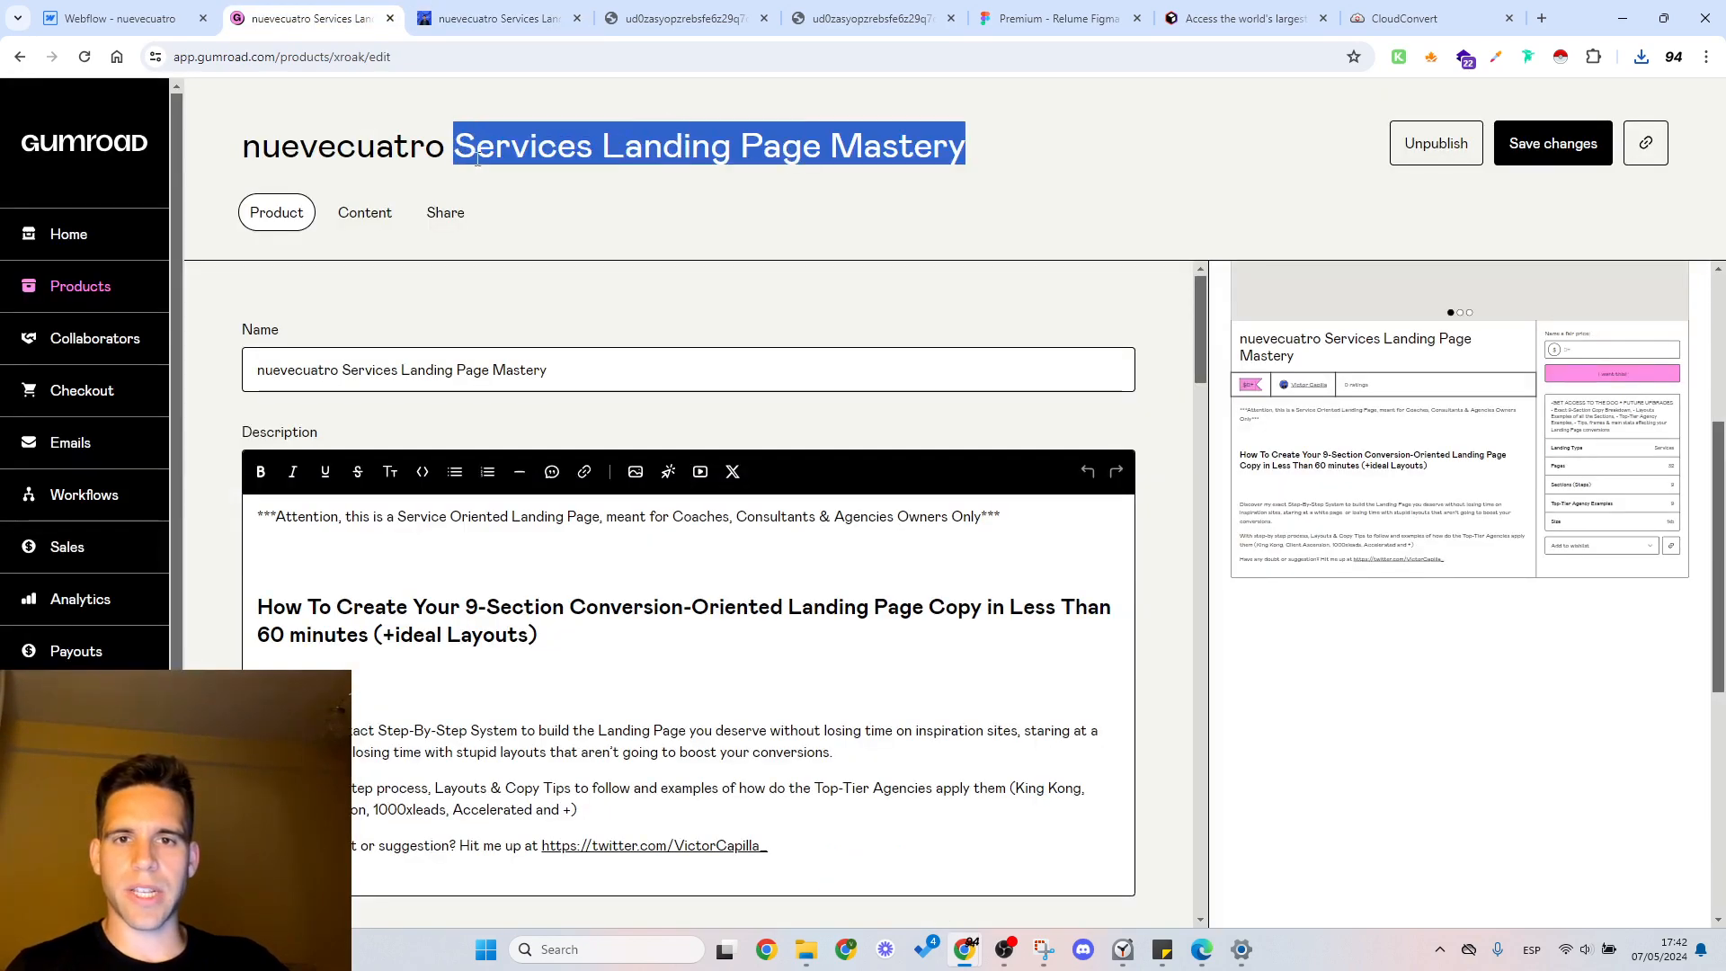
left_click(120, 18)
double_click(708, 537)
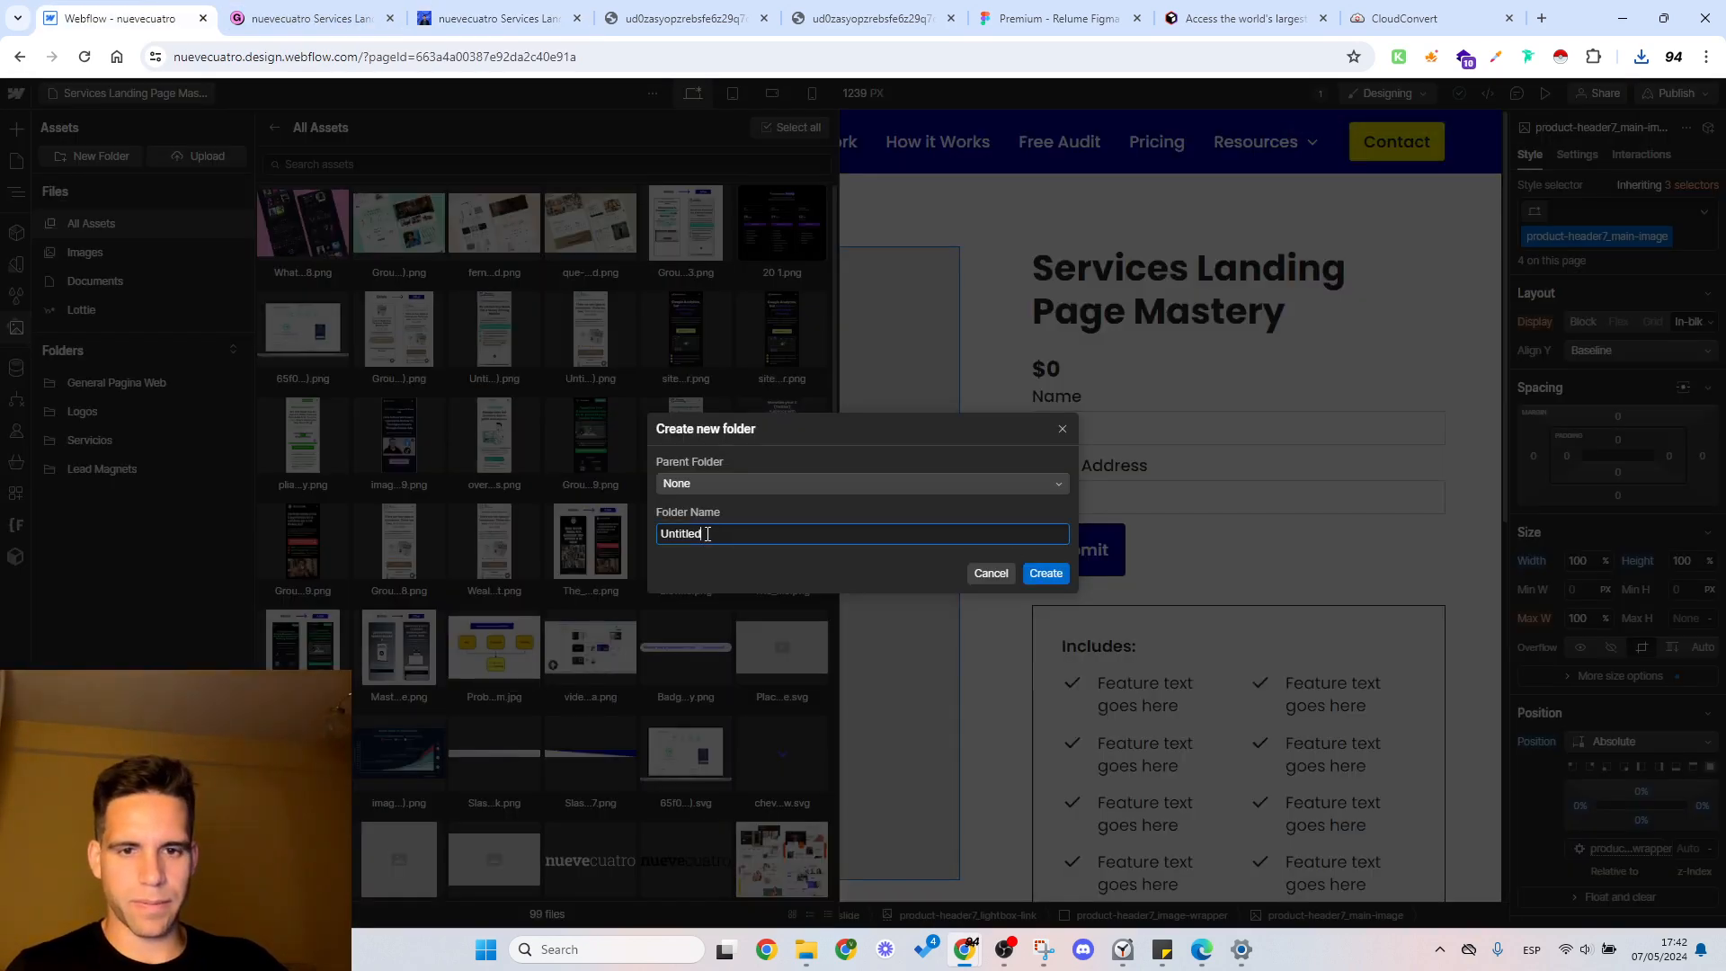
key("ctrl+v")
Step: Replace the word Services with Homepage so the new folder's name reads Homepage Landing Page Mastery
double_click(691, 537)
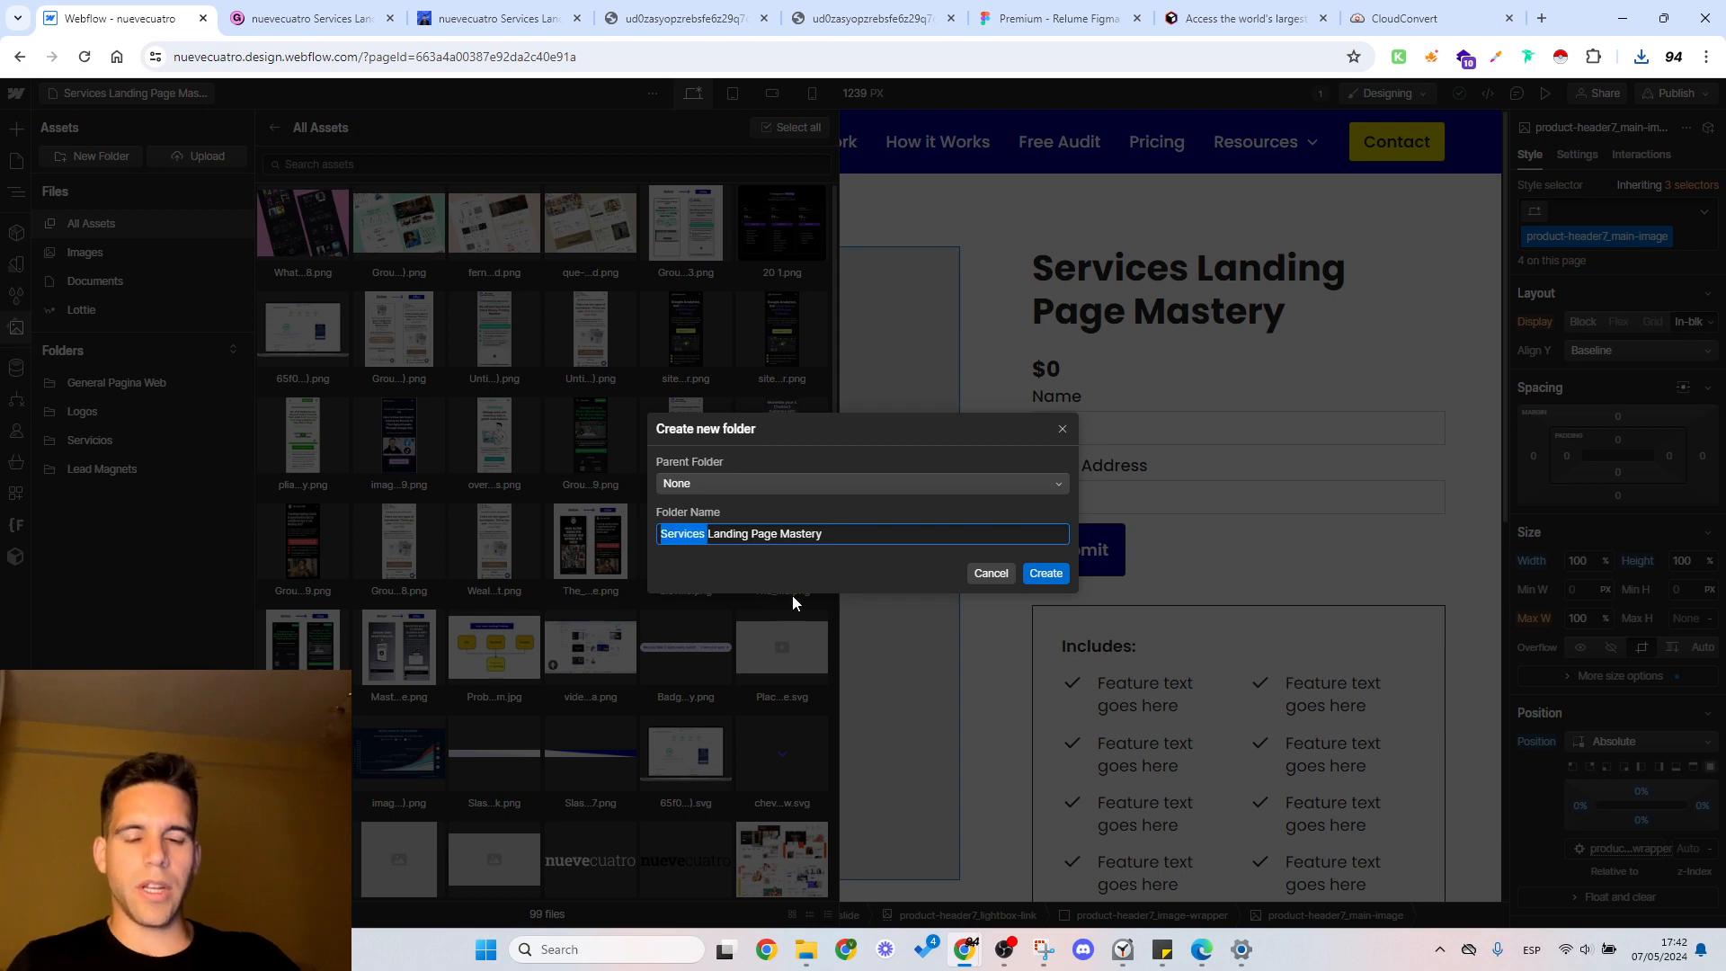
type("Home")
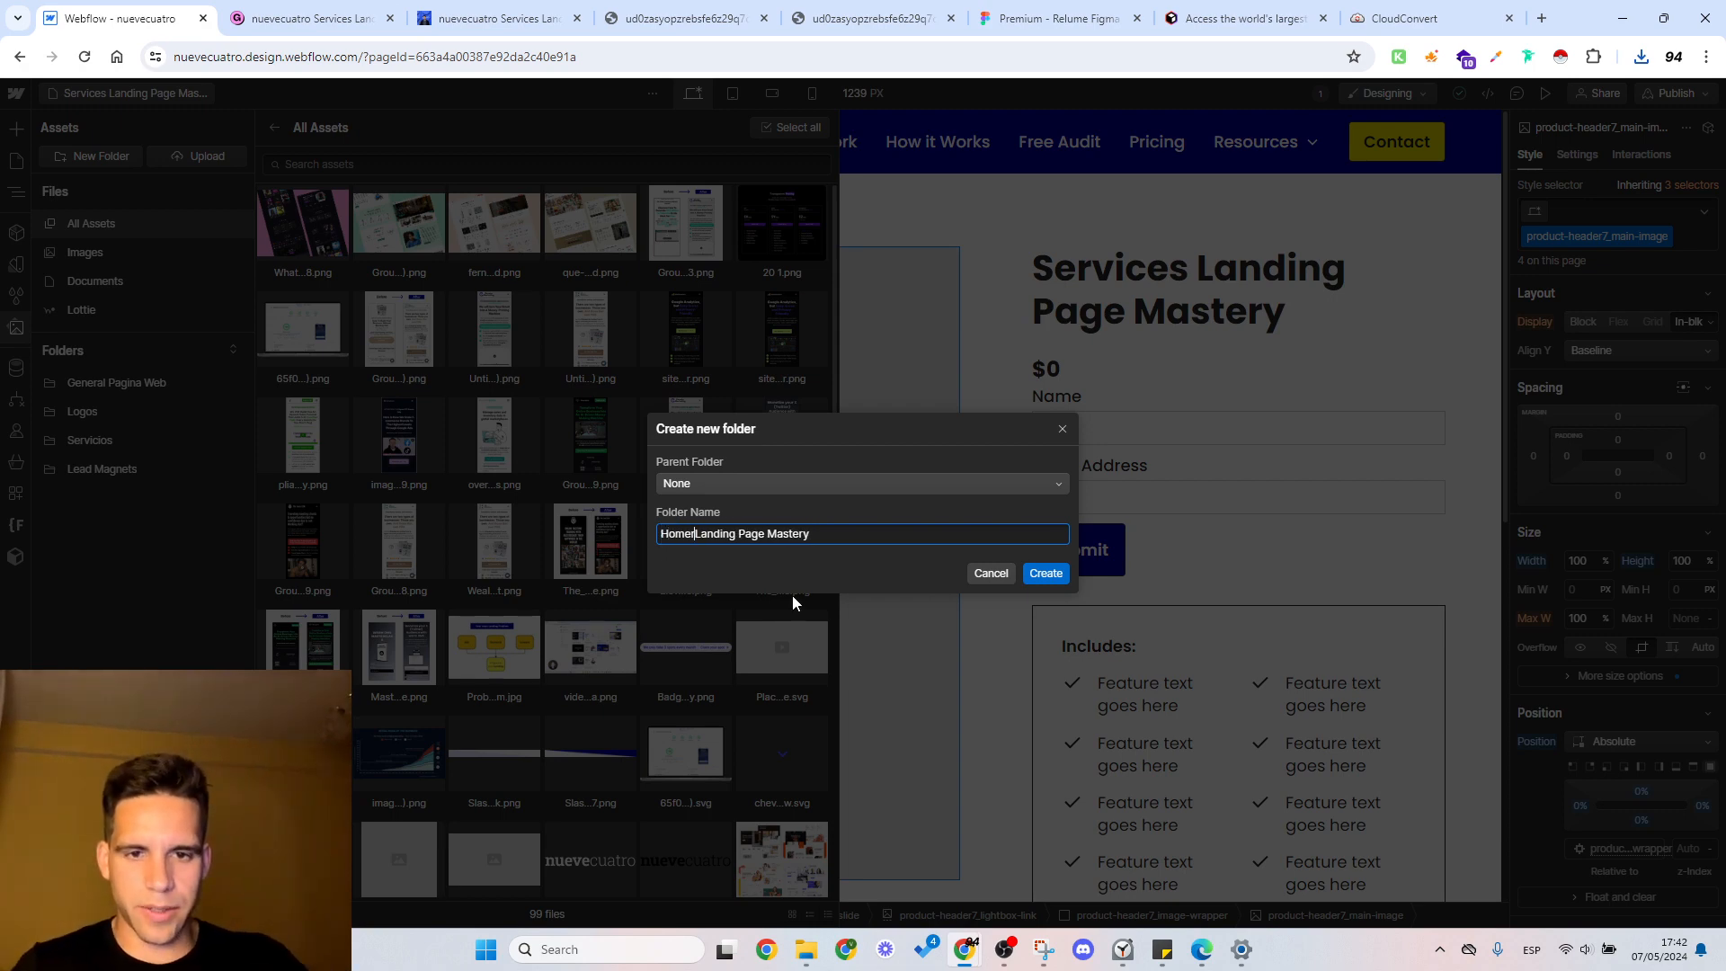
type("page")
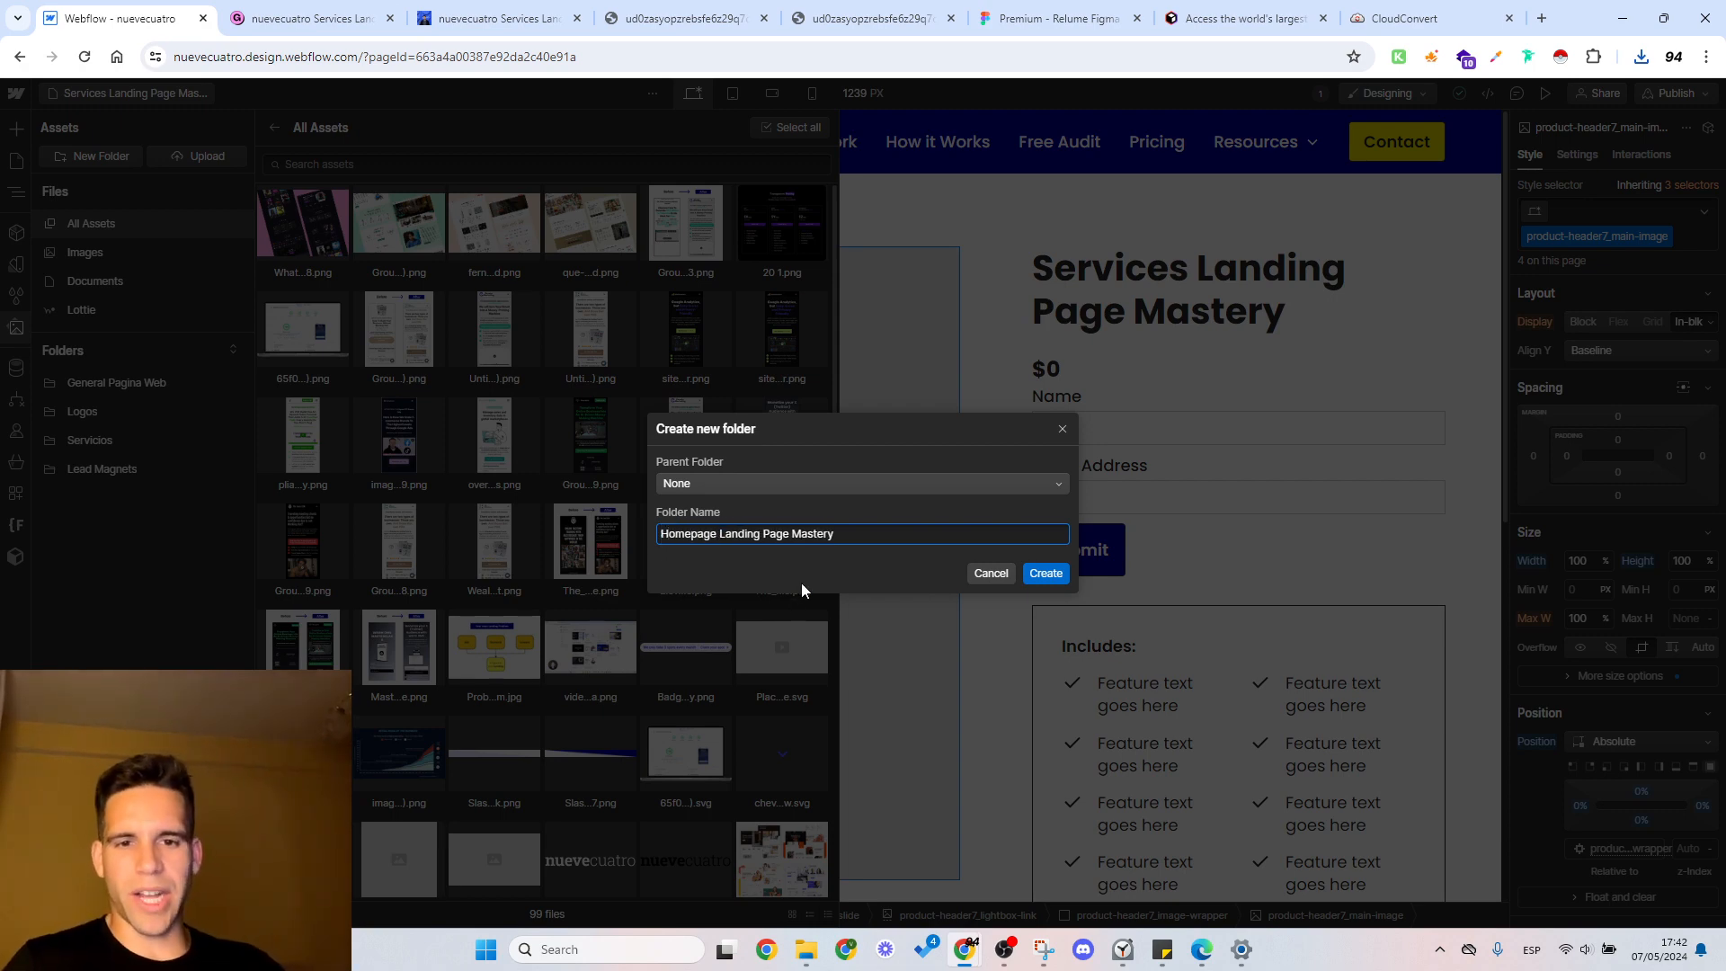
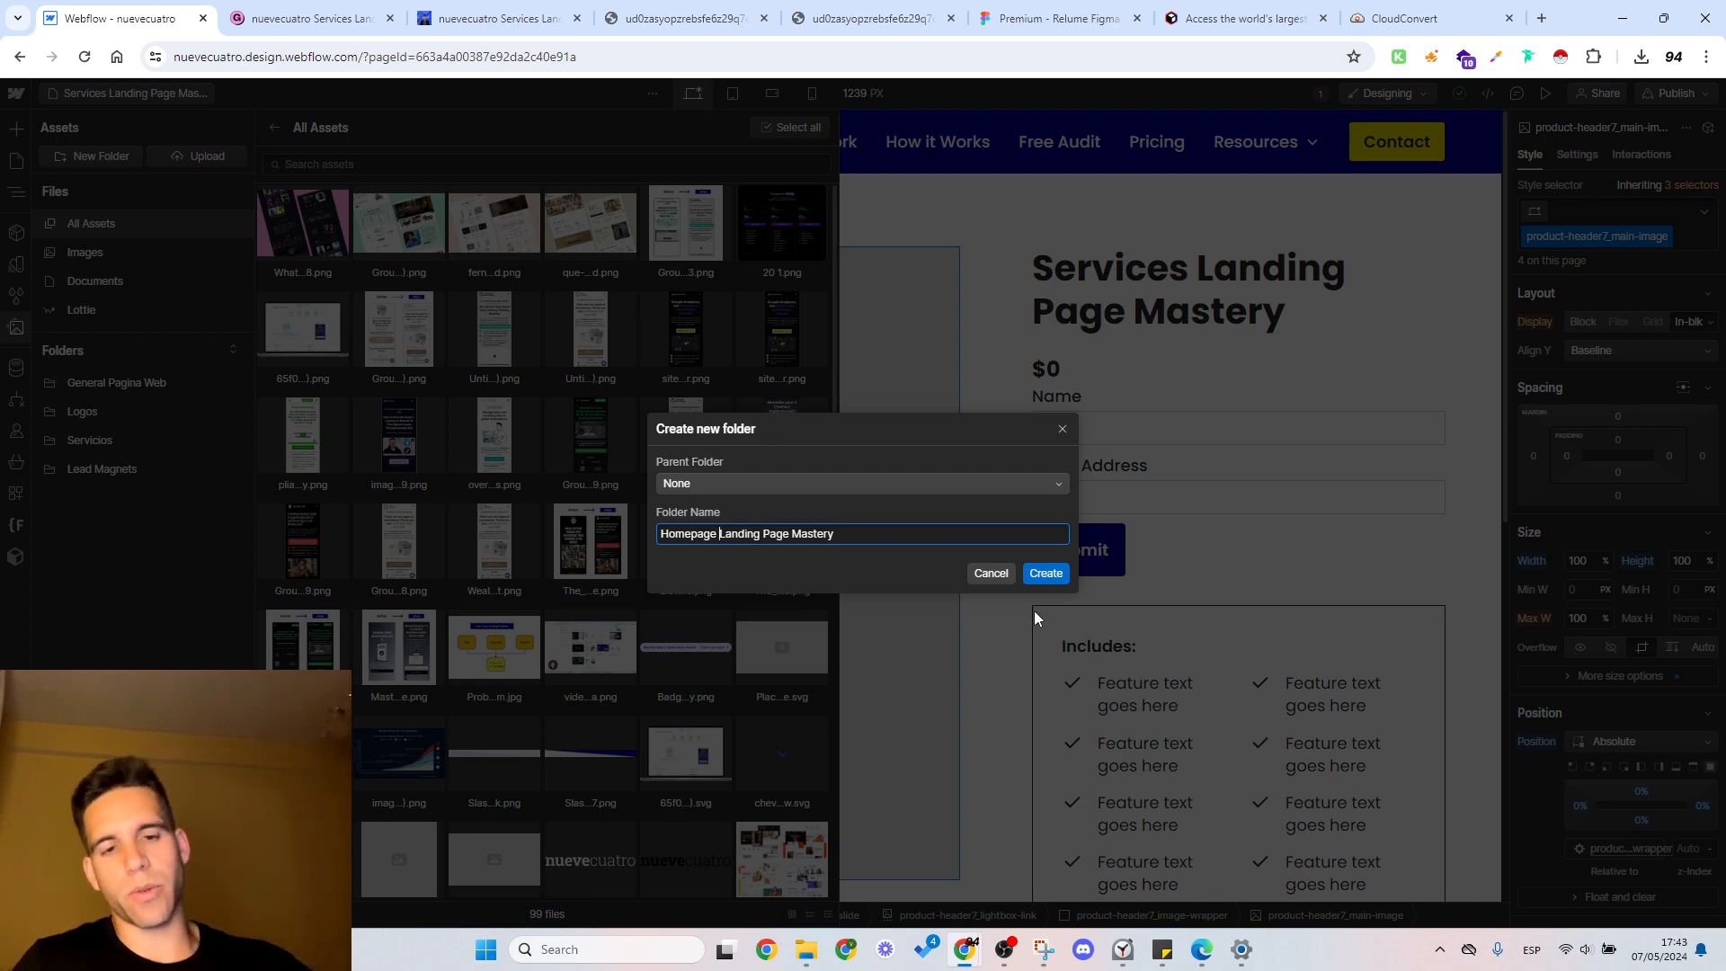
Step: Create the Homepage Landing Page Mastery asset folder and set Lead Magnets as its parent folder
left_click(1046, 573)
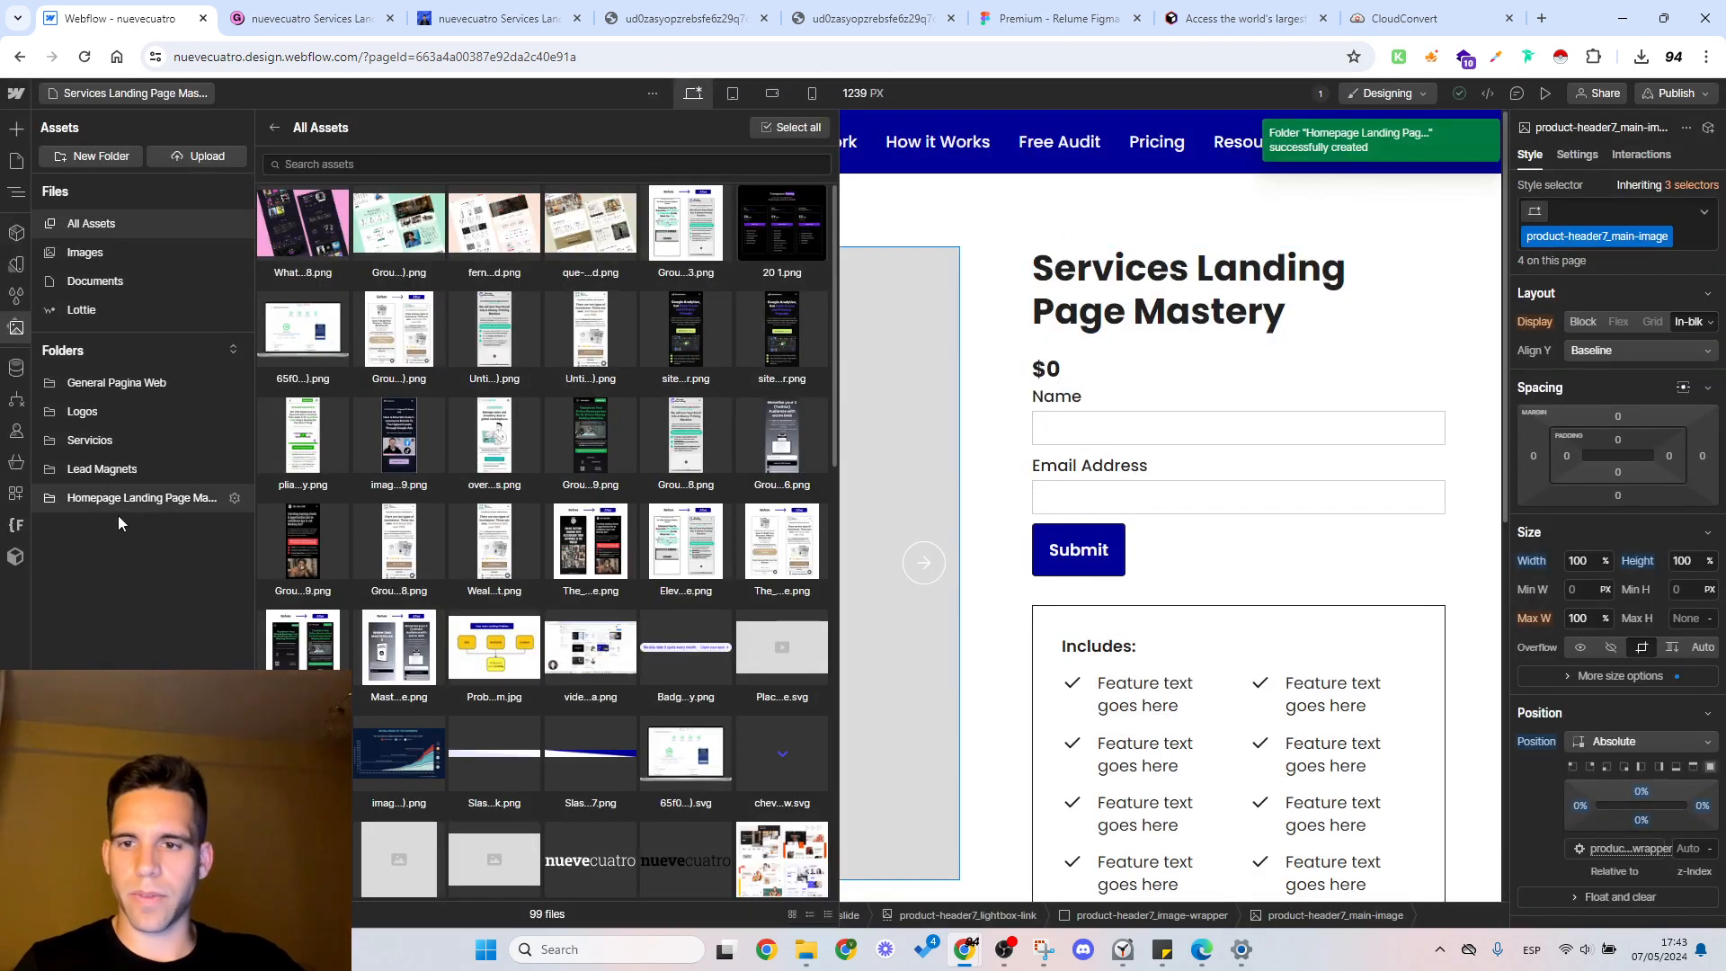
left_click(162, 500)
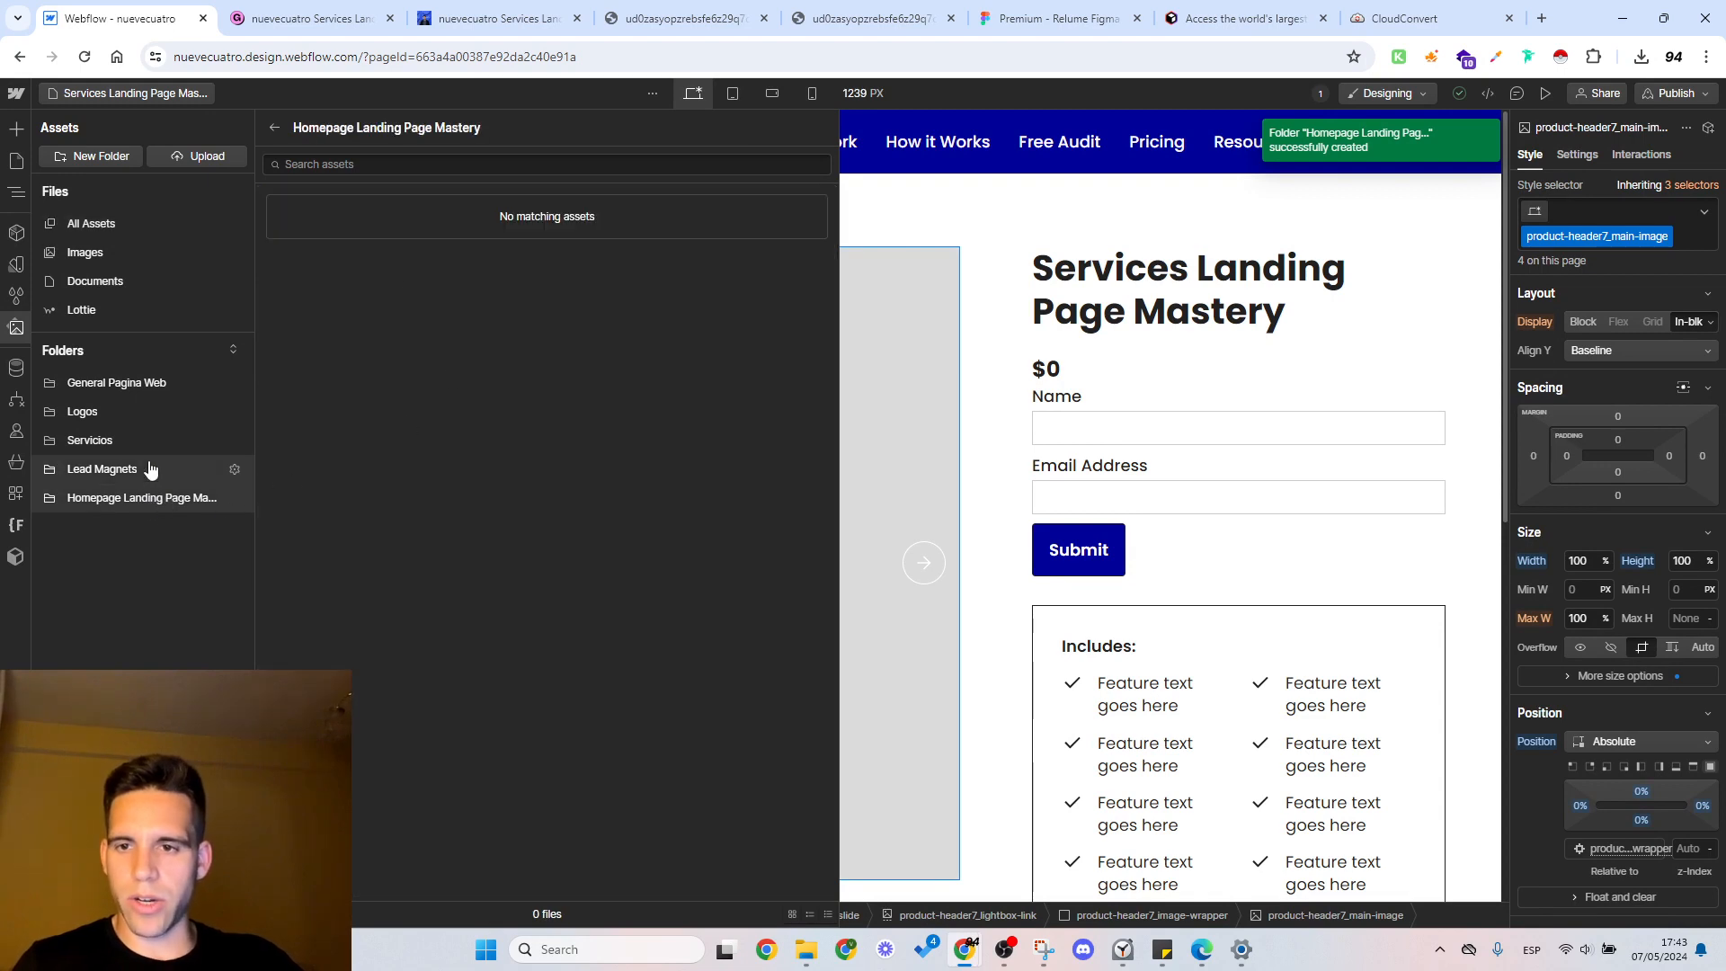
left_click(237, 501)
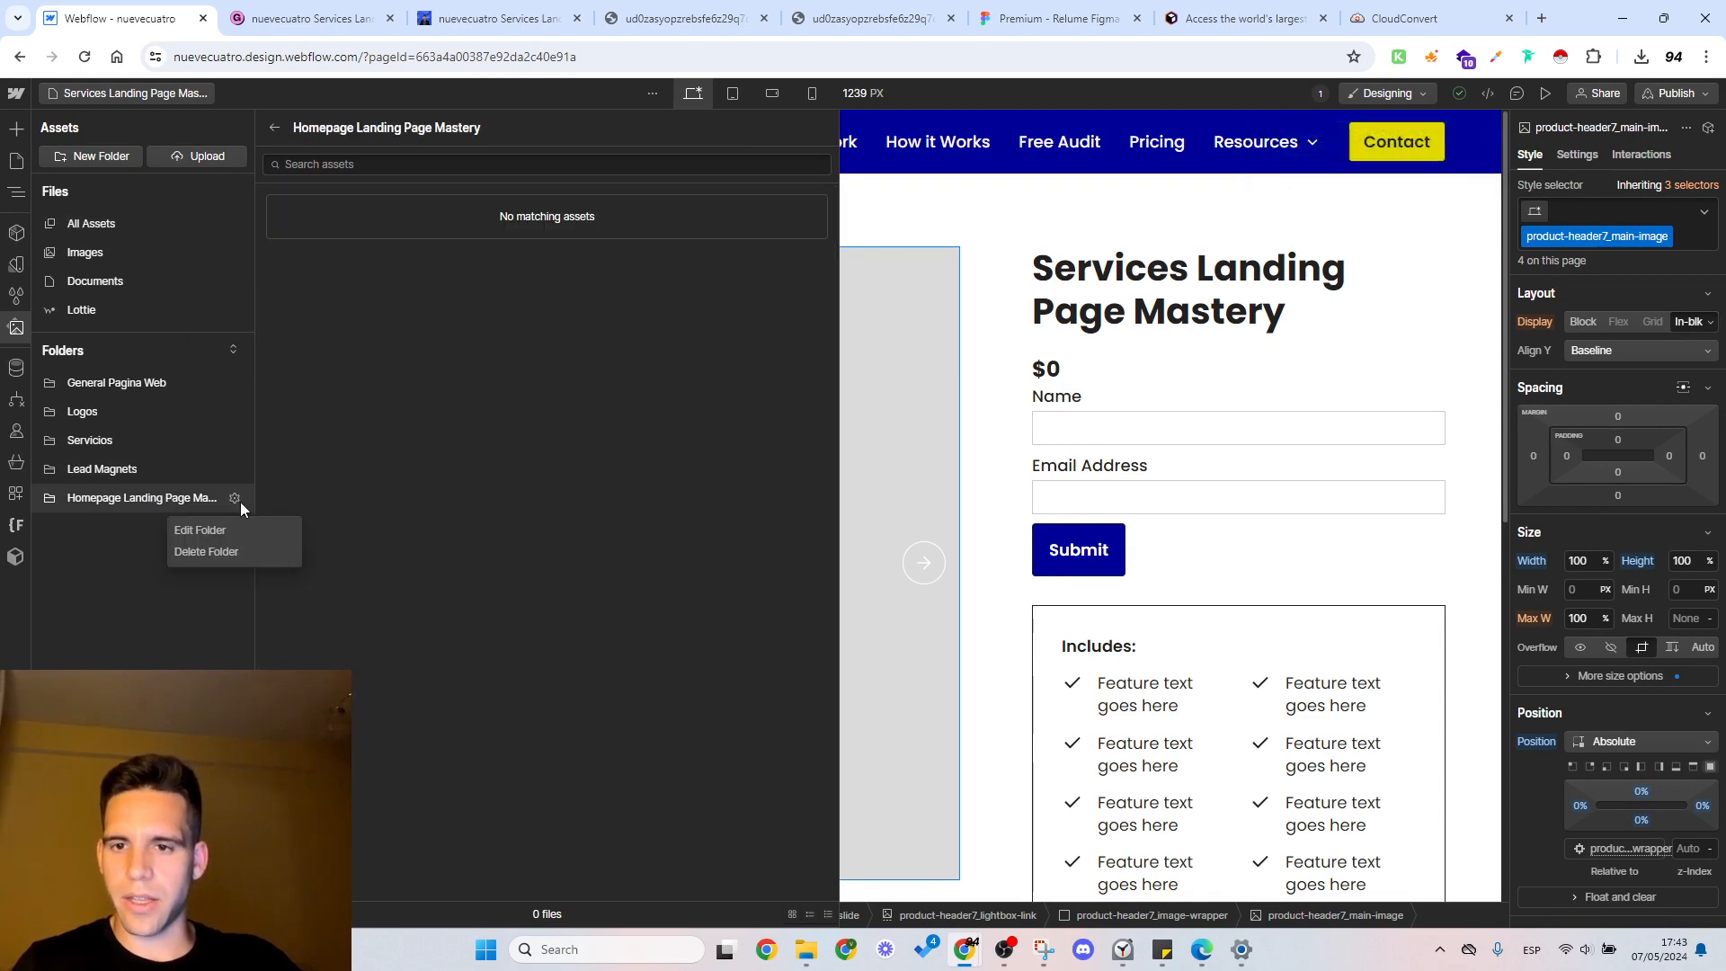
left_click(214, 531)
left_click(702, 484)
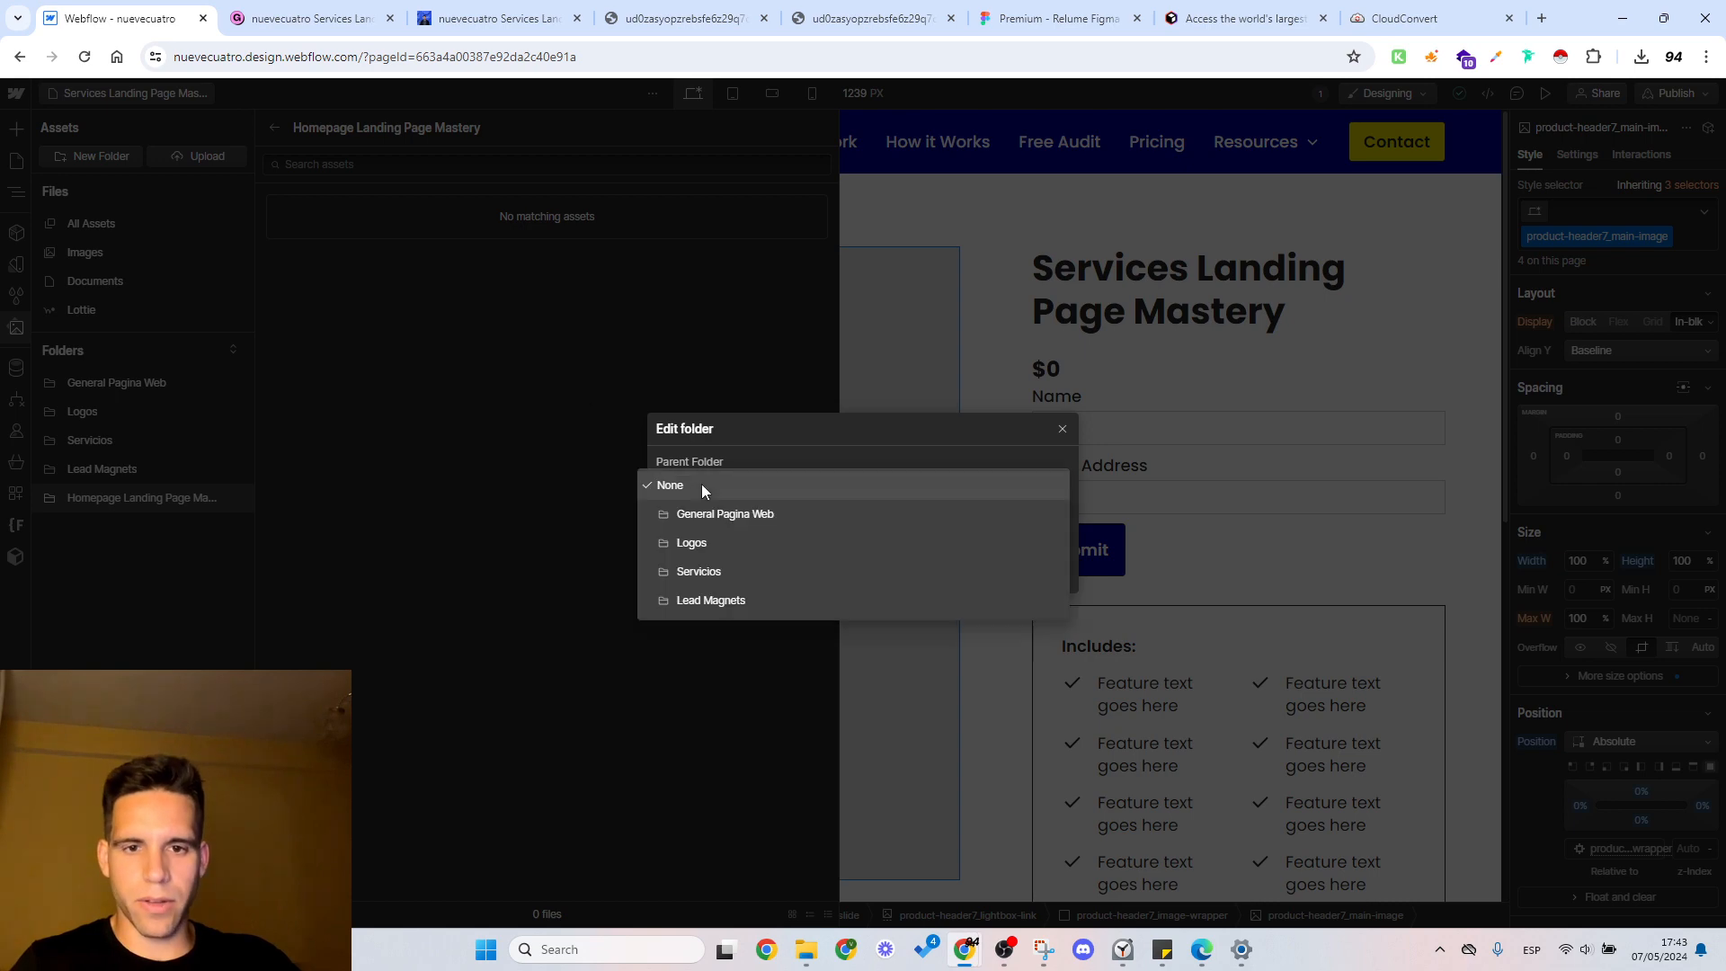
left_click(747, 601)
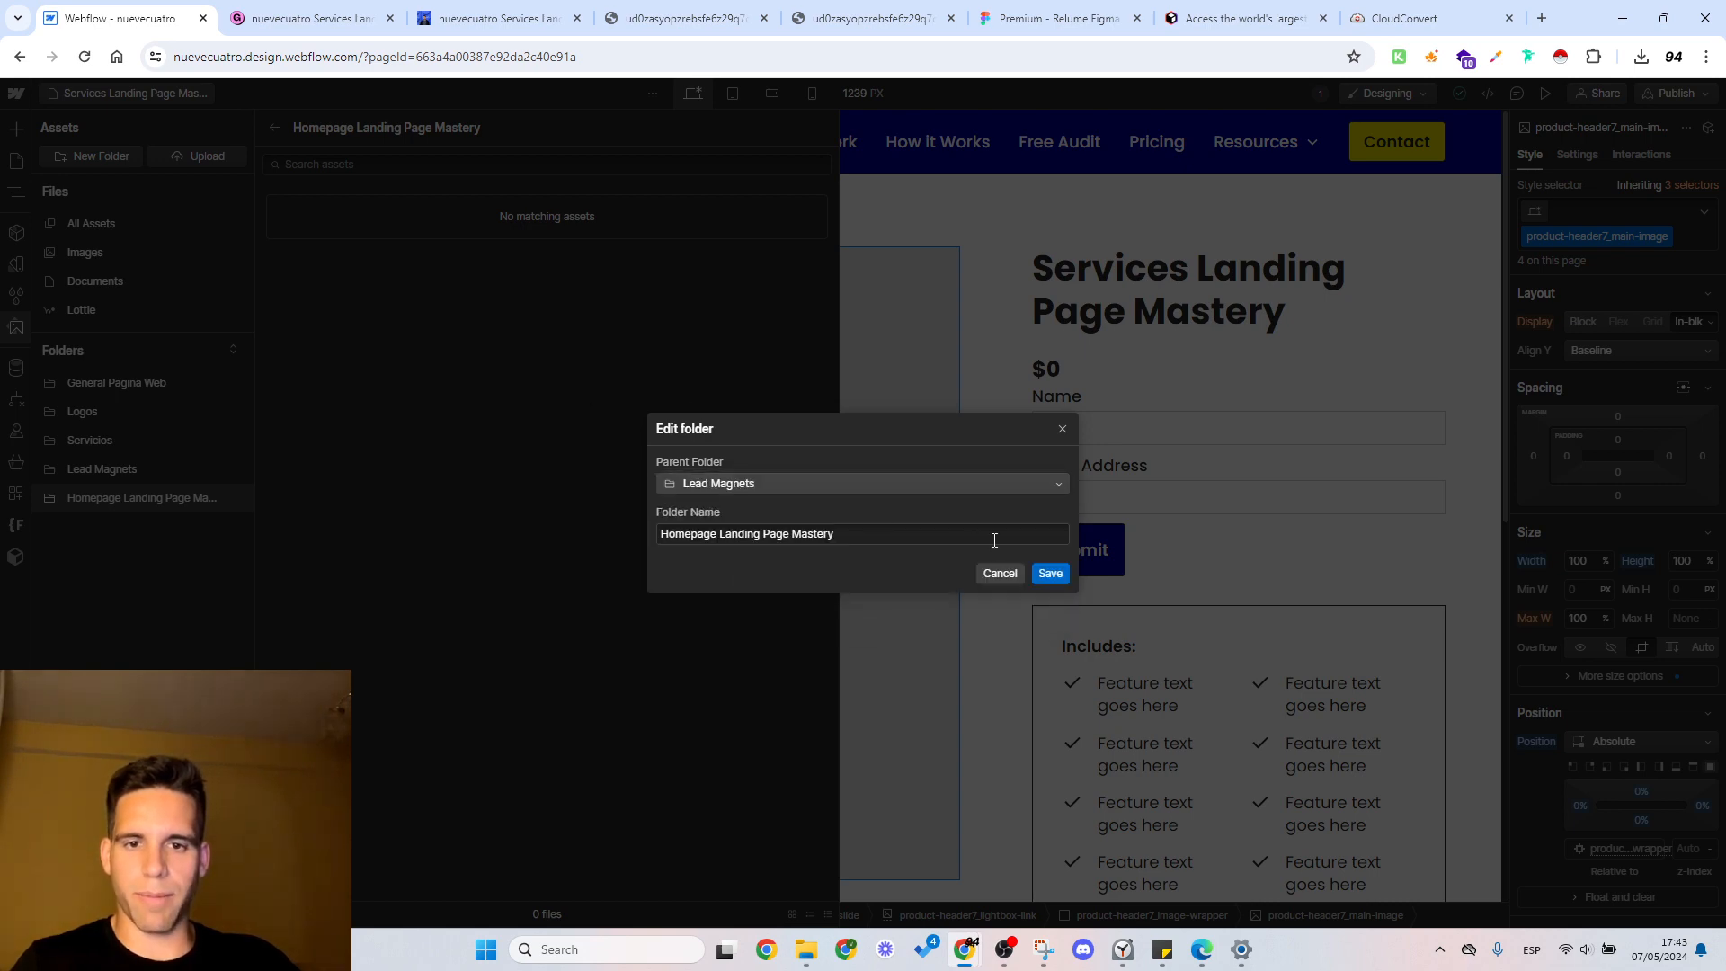
left_click(1050, 573)
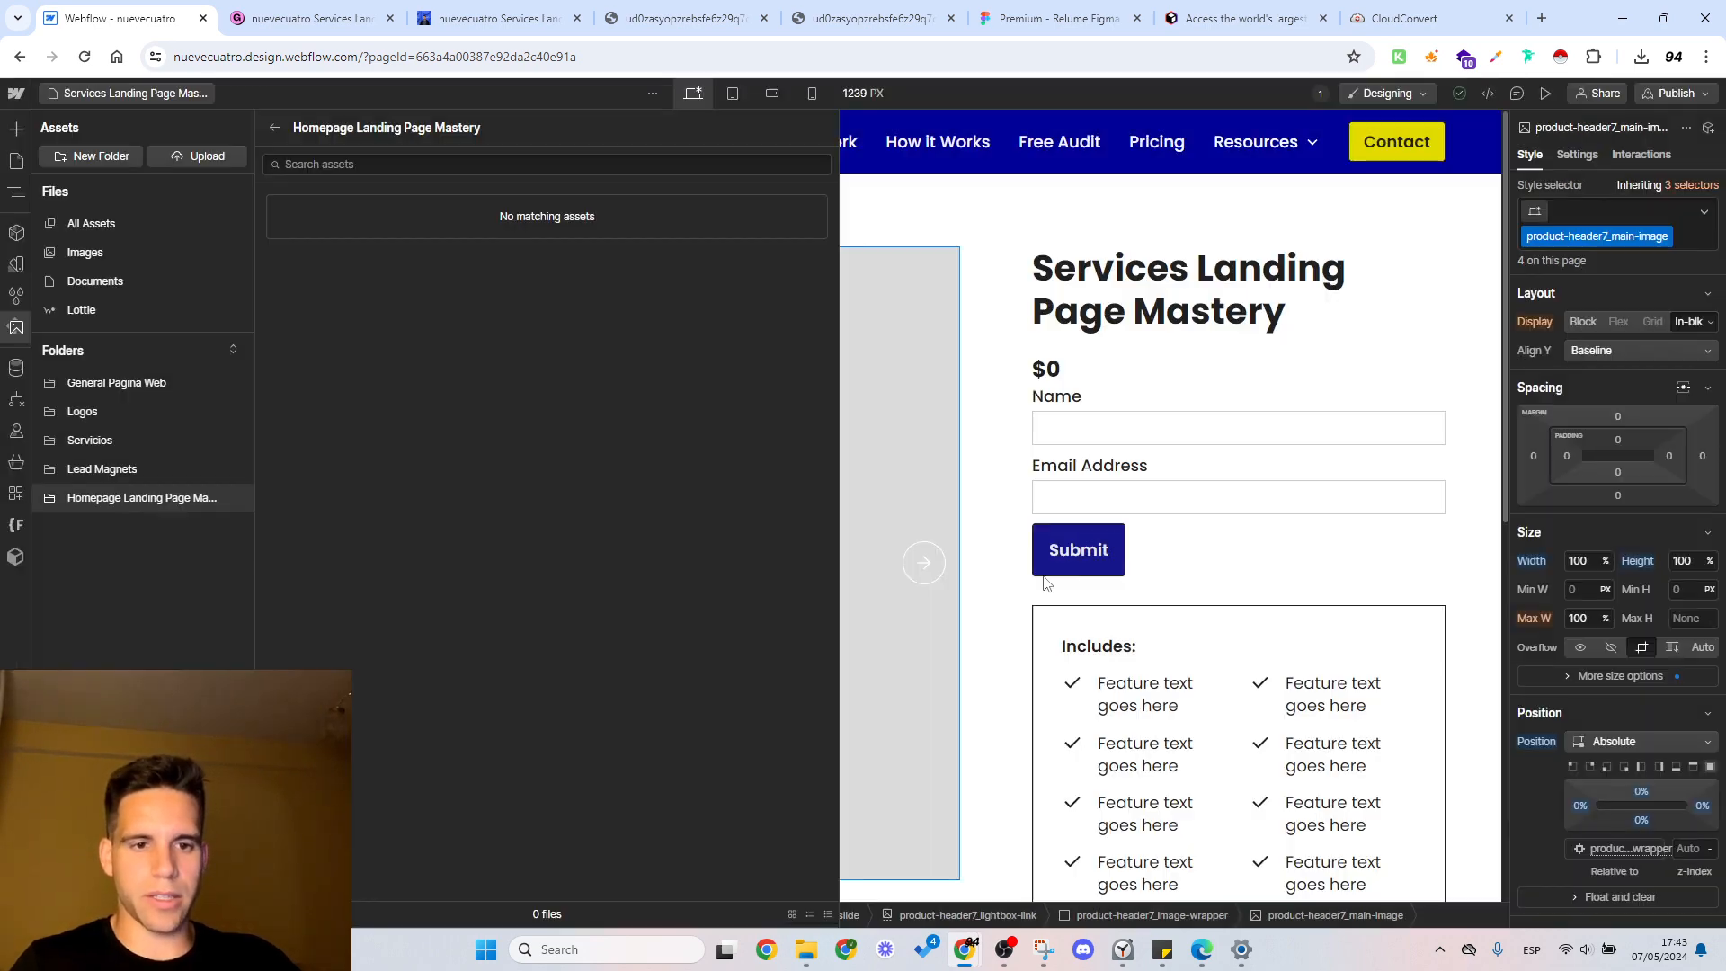
Step: Expand the Lead Magnets folder and open its Homepage Landing Page Mastery subfolder
left_click(178, 473)
left_click(235, 470)
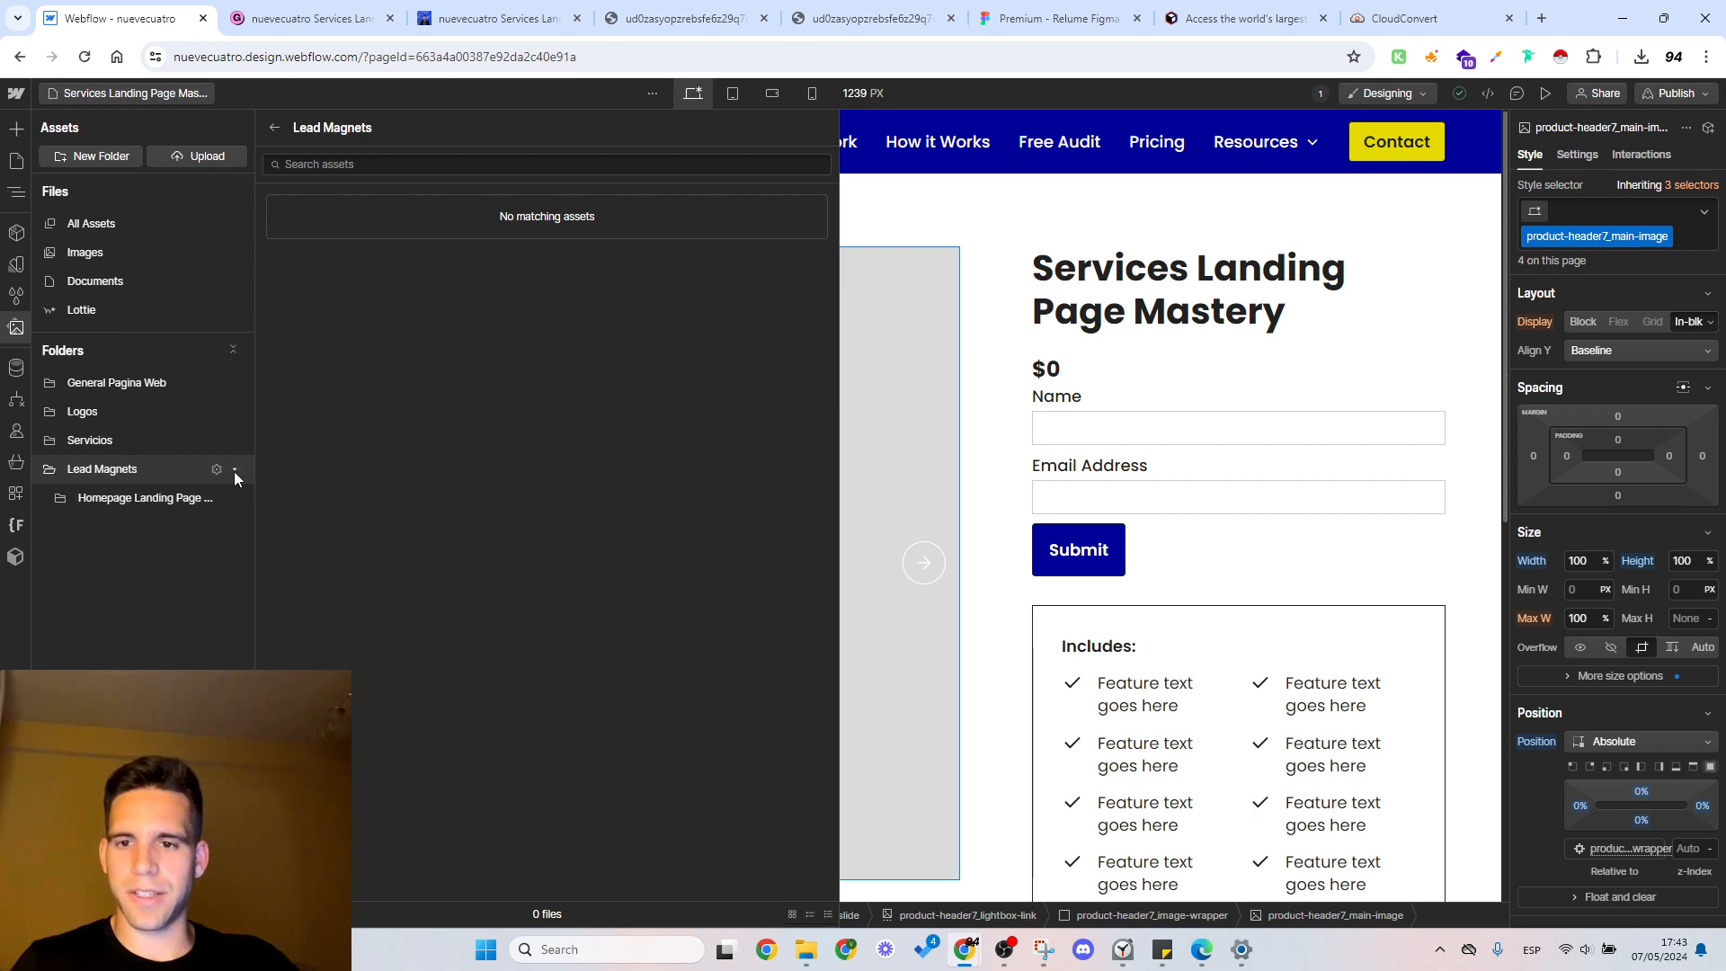
left_click(234, 471)
left_click(236, 473)
left_click(135, 499)
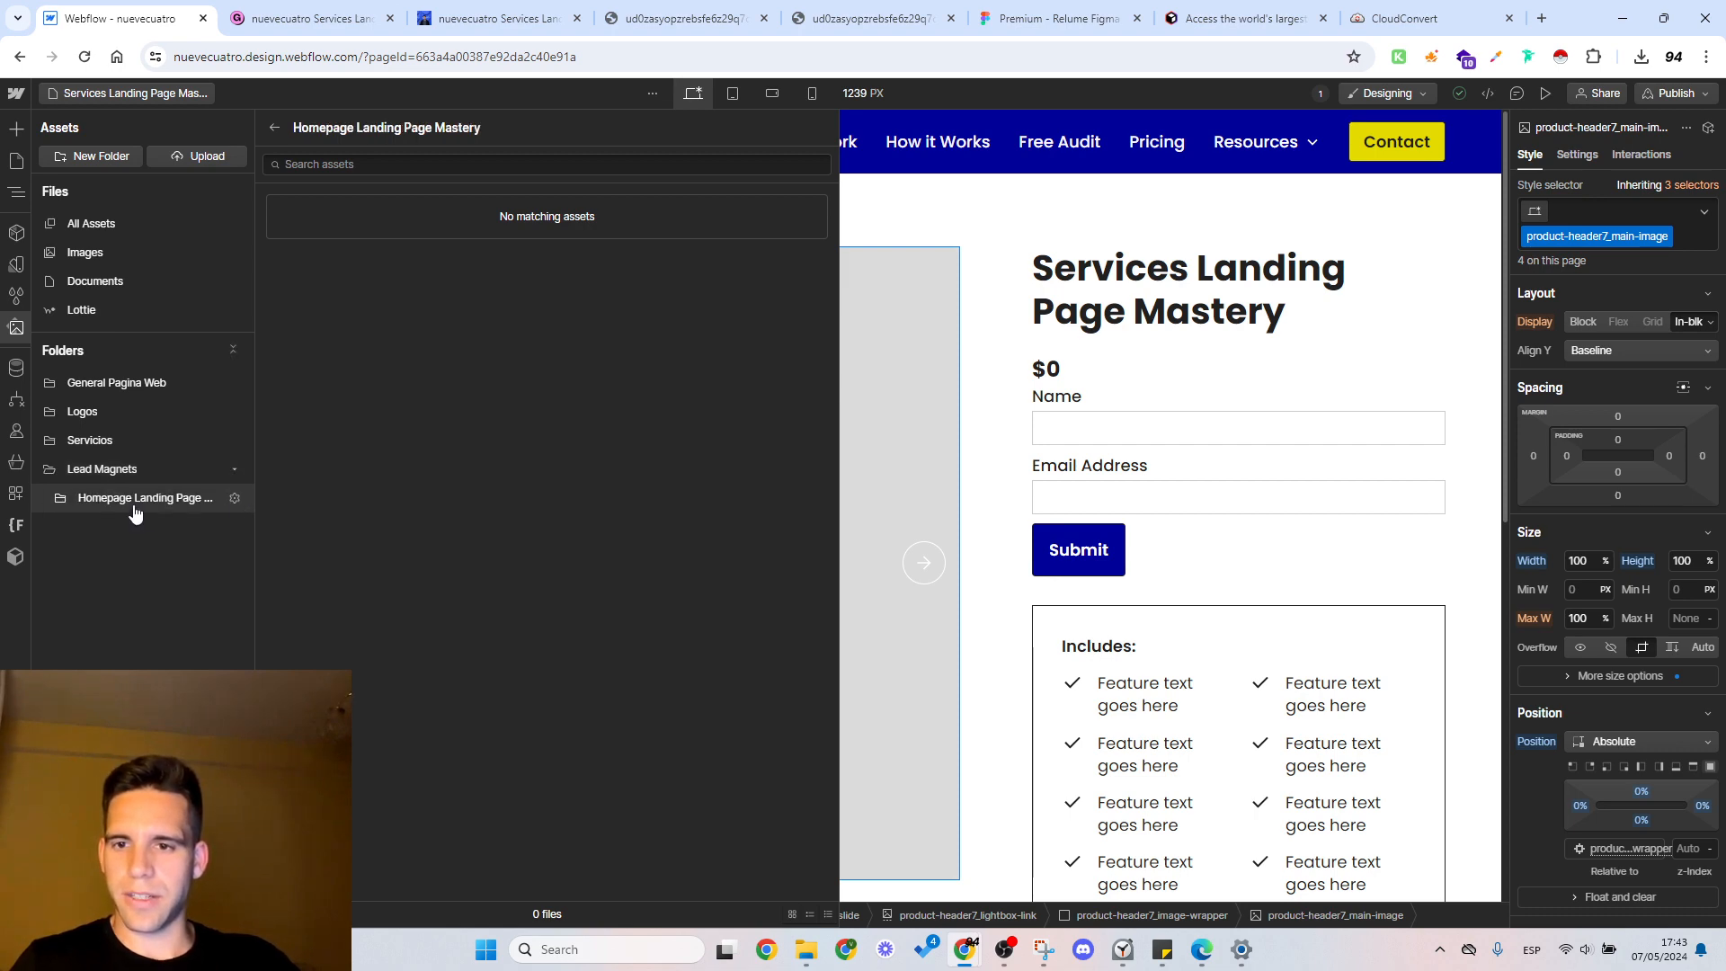
Step: Upload l65akqq2mydyeg890xkqmxkhnqk5.webp, a8woswk2f1wnq3u8agpzspfj6stk (1).webp and ud0zasyopzrebsfe6z29q7caxrgb.webp from Downloads into the Homepage Landing Page Mastery folder
left_click(184, 157)
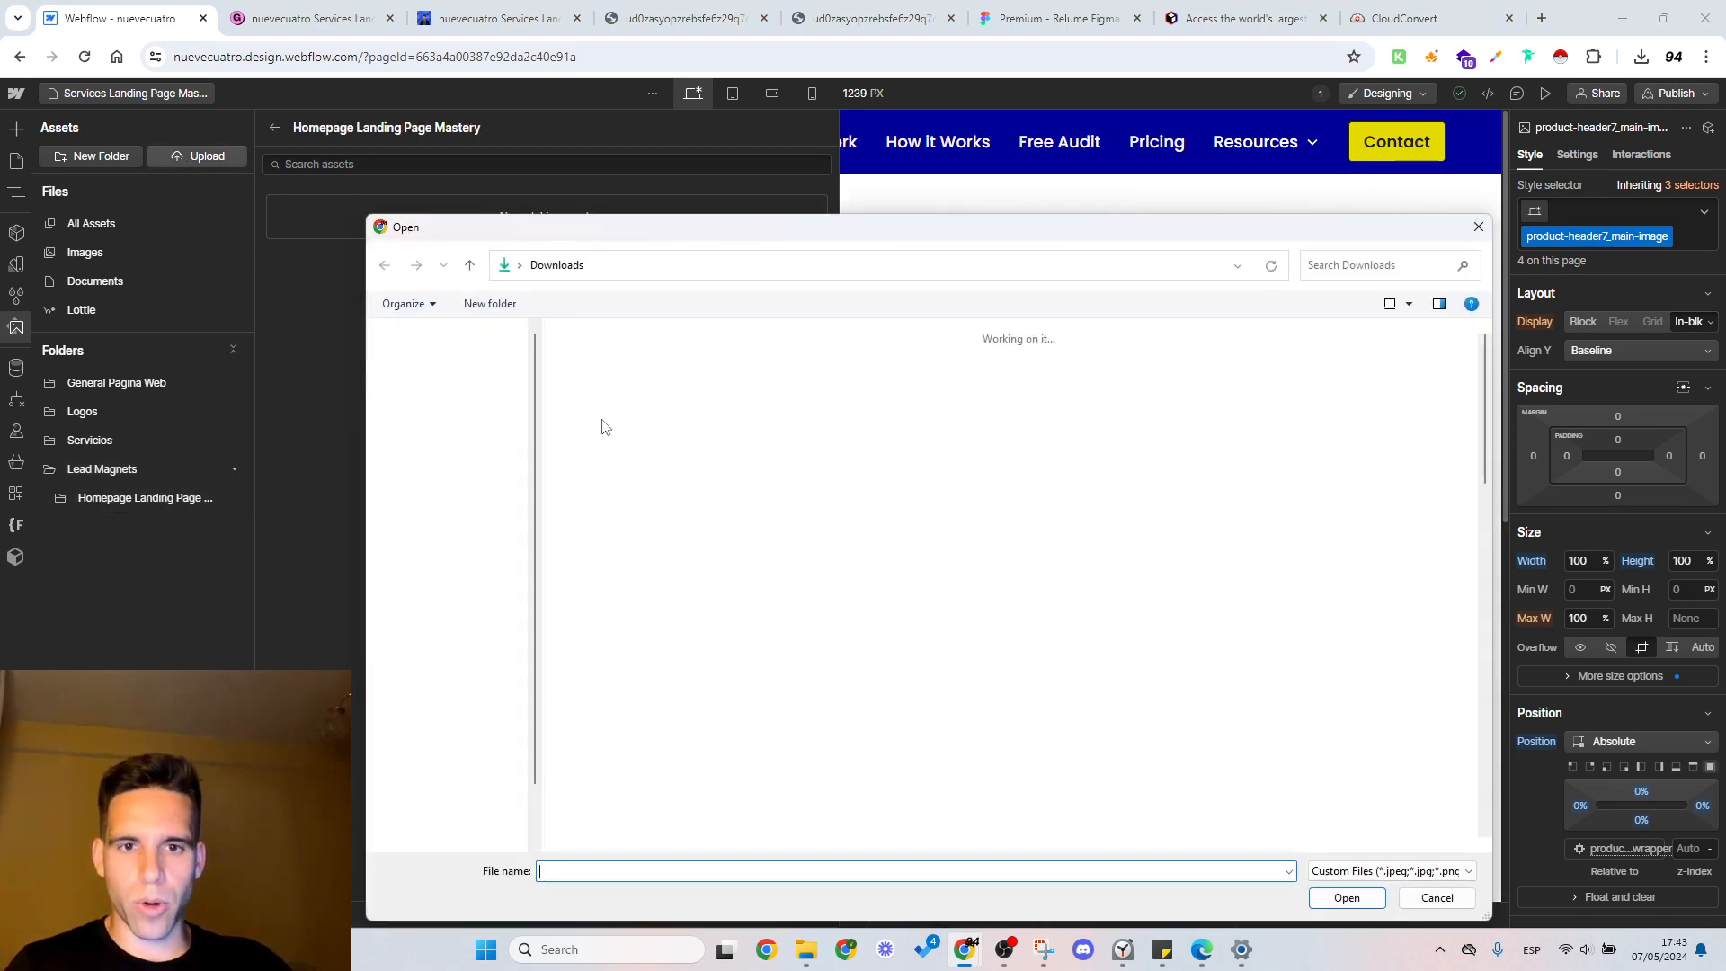
left_click(611, 414)
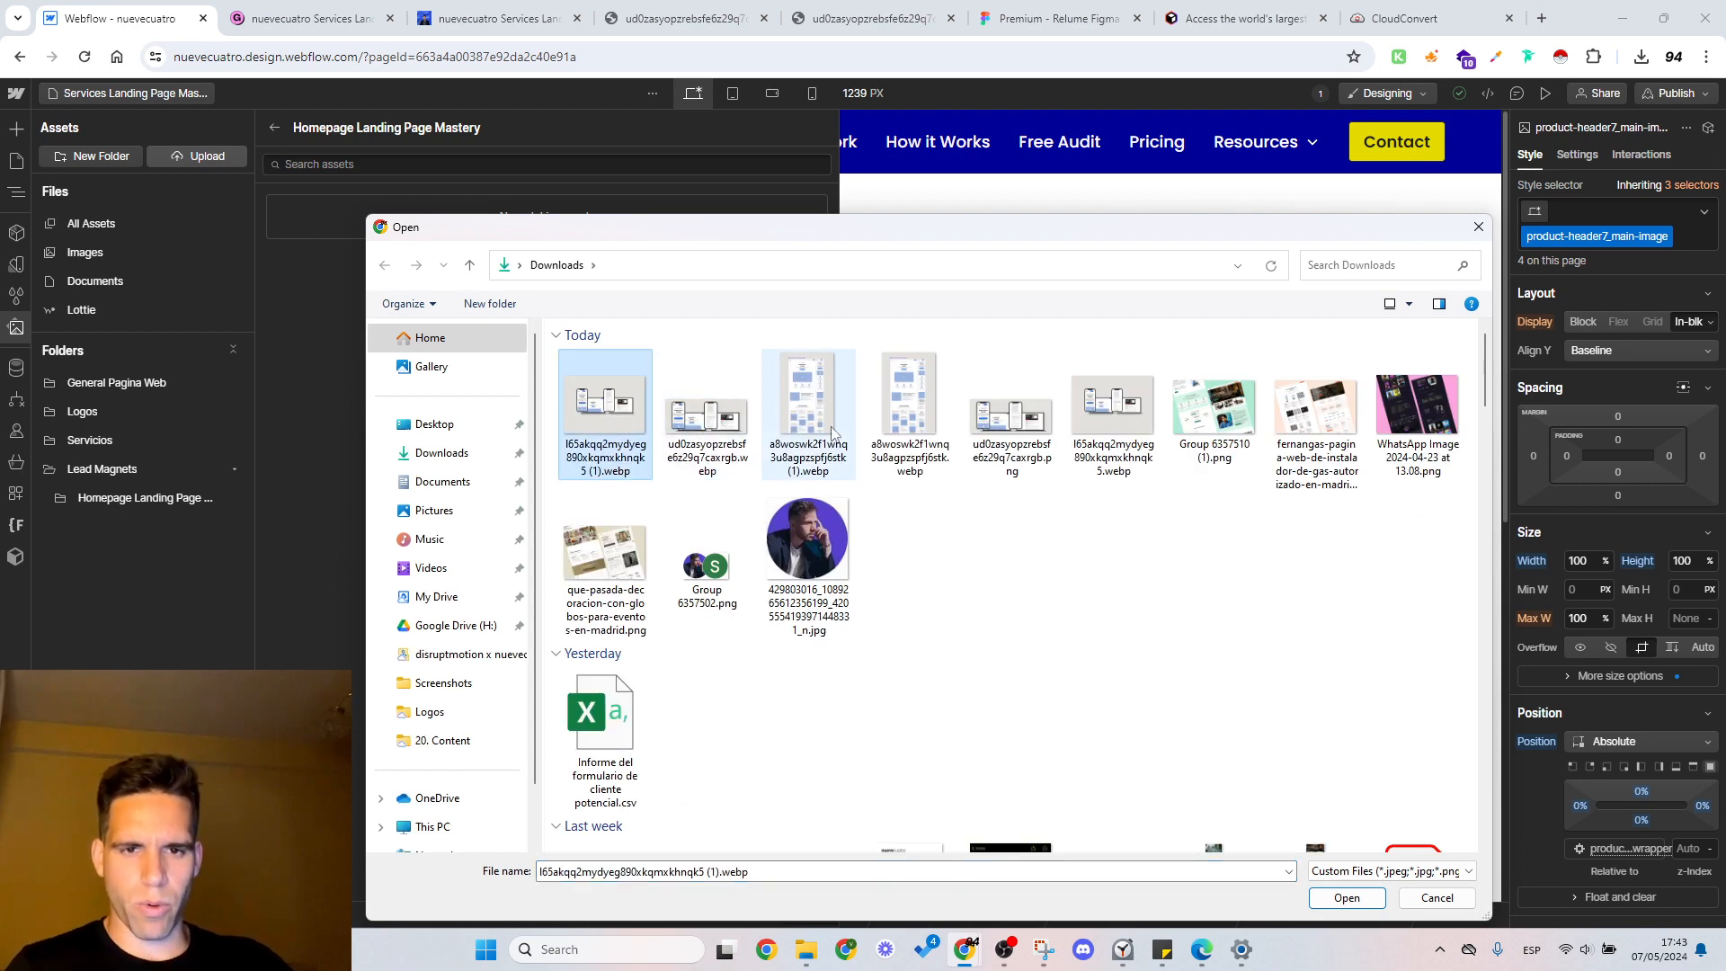
left_click(815, 421, "ctrl")
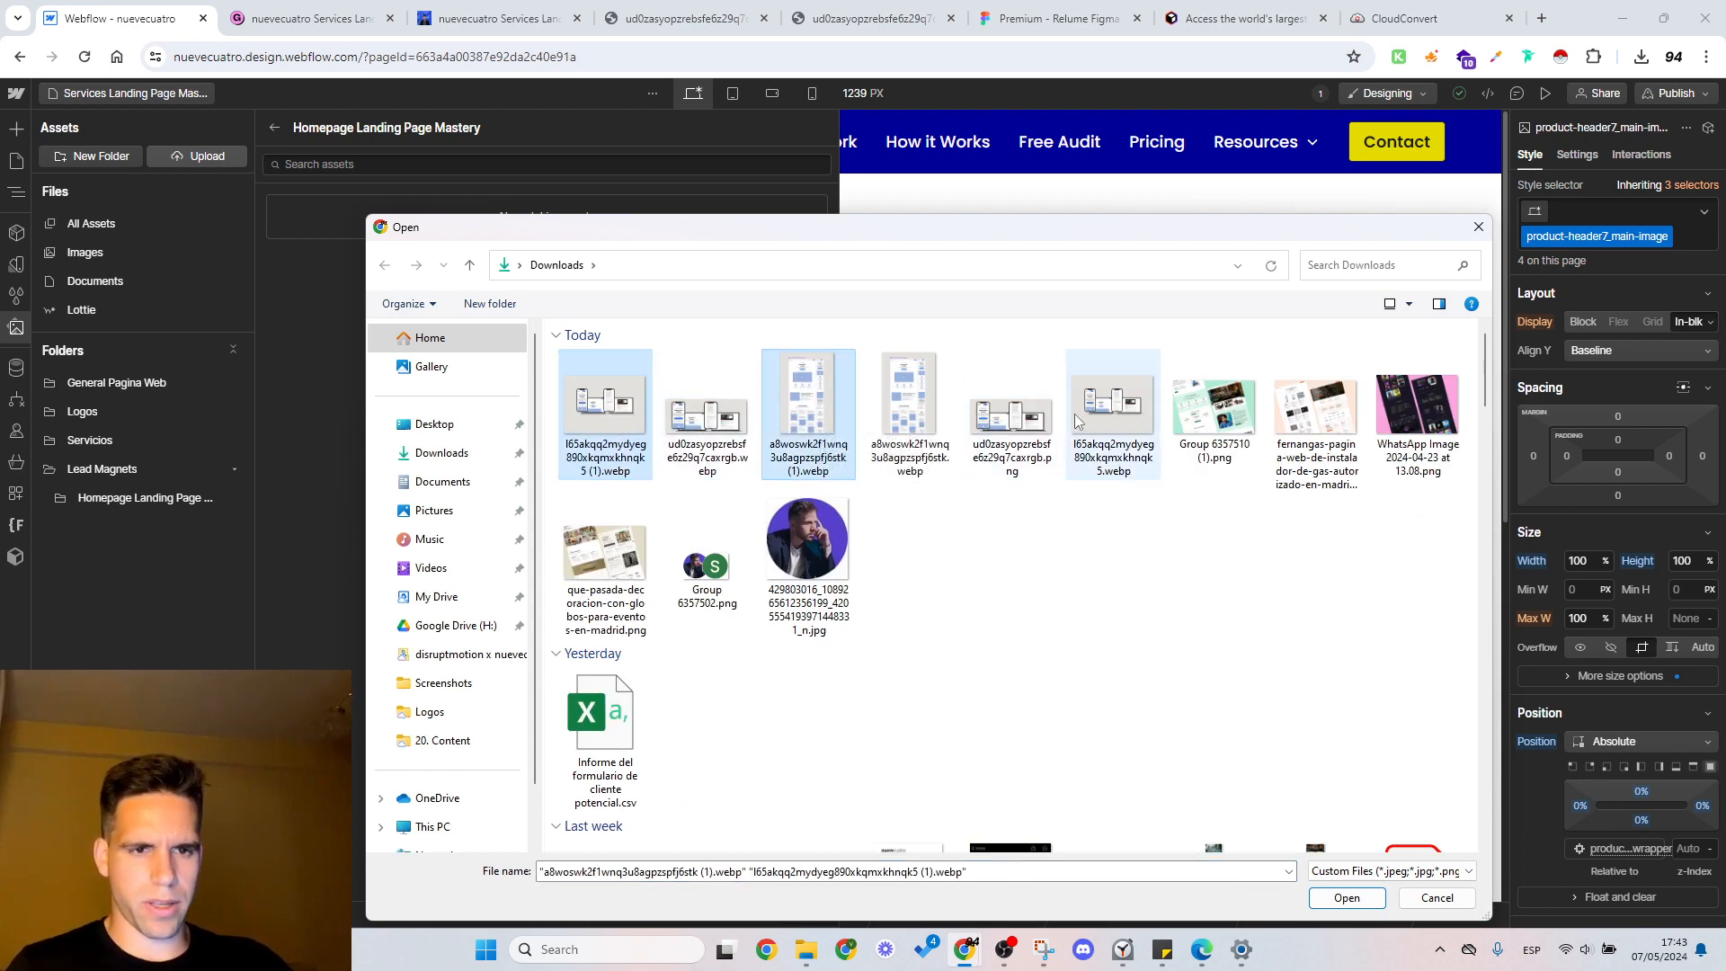
left_click(1142, 422, "ctrl")
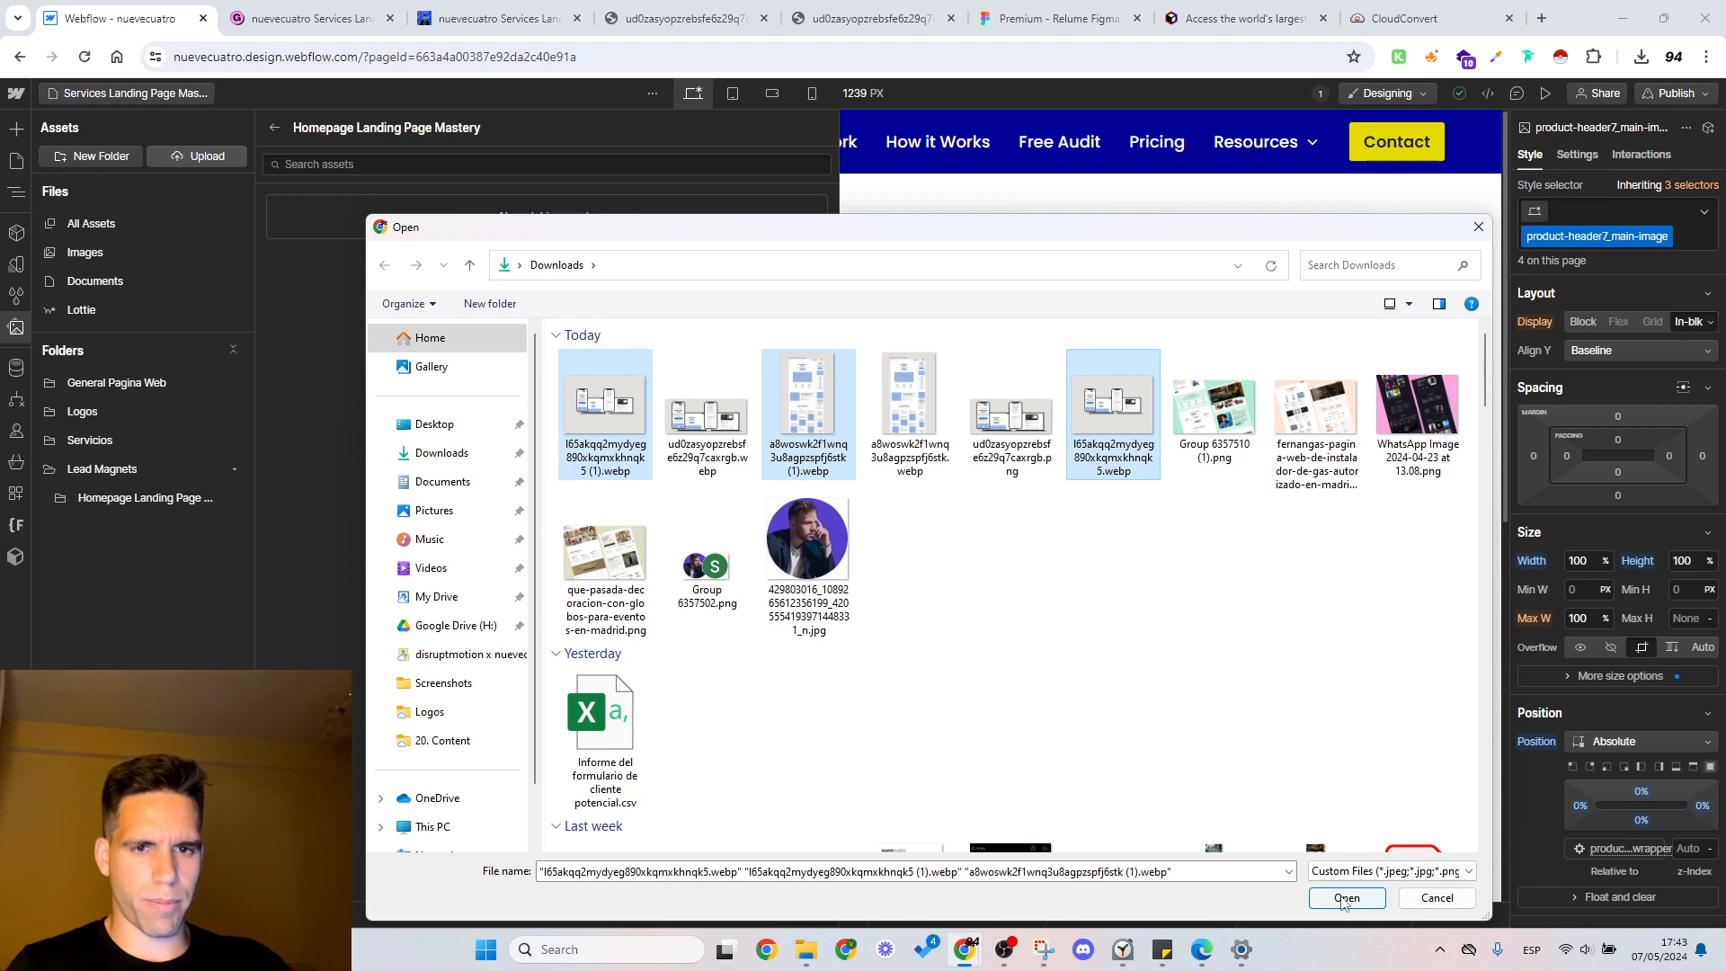
left_click(626, 433, "ctrl")
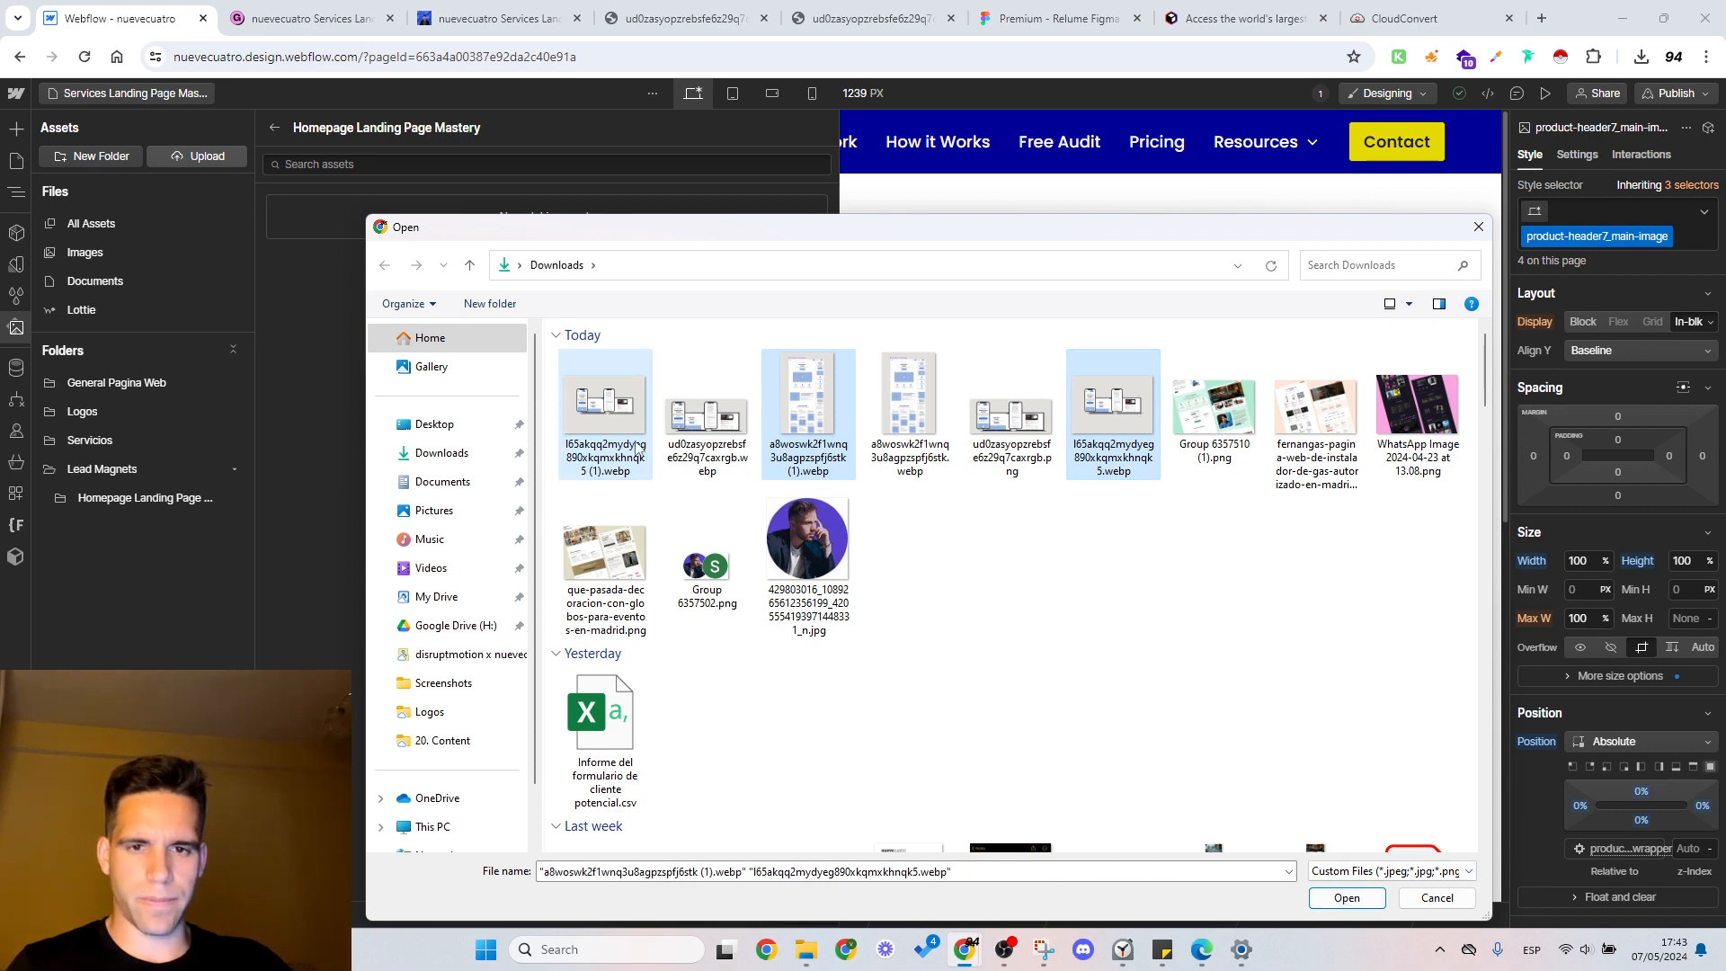
left_click(703, 426, "ctrl")
left_click(1353, 897)
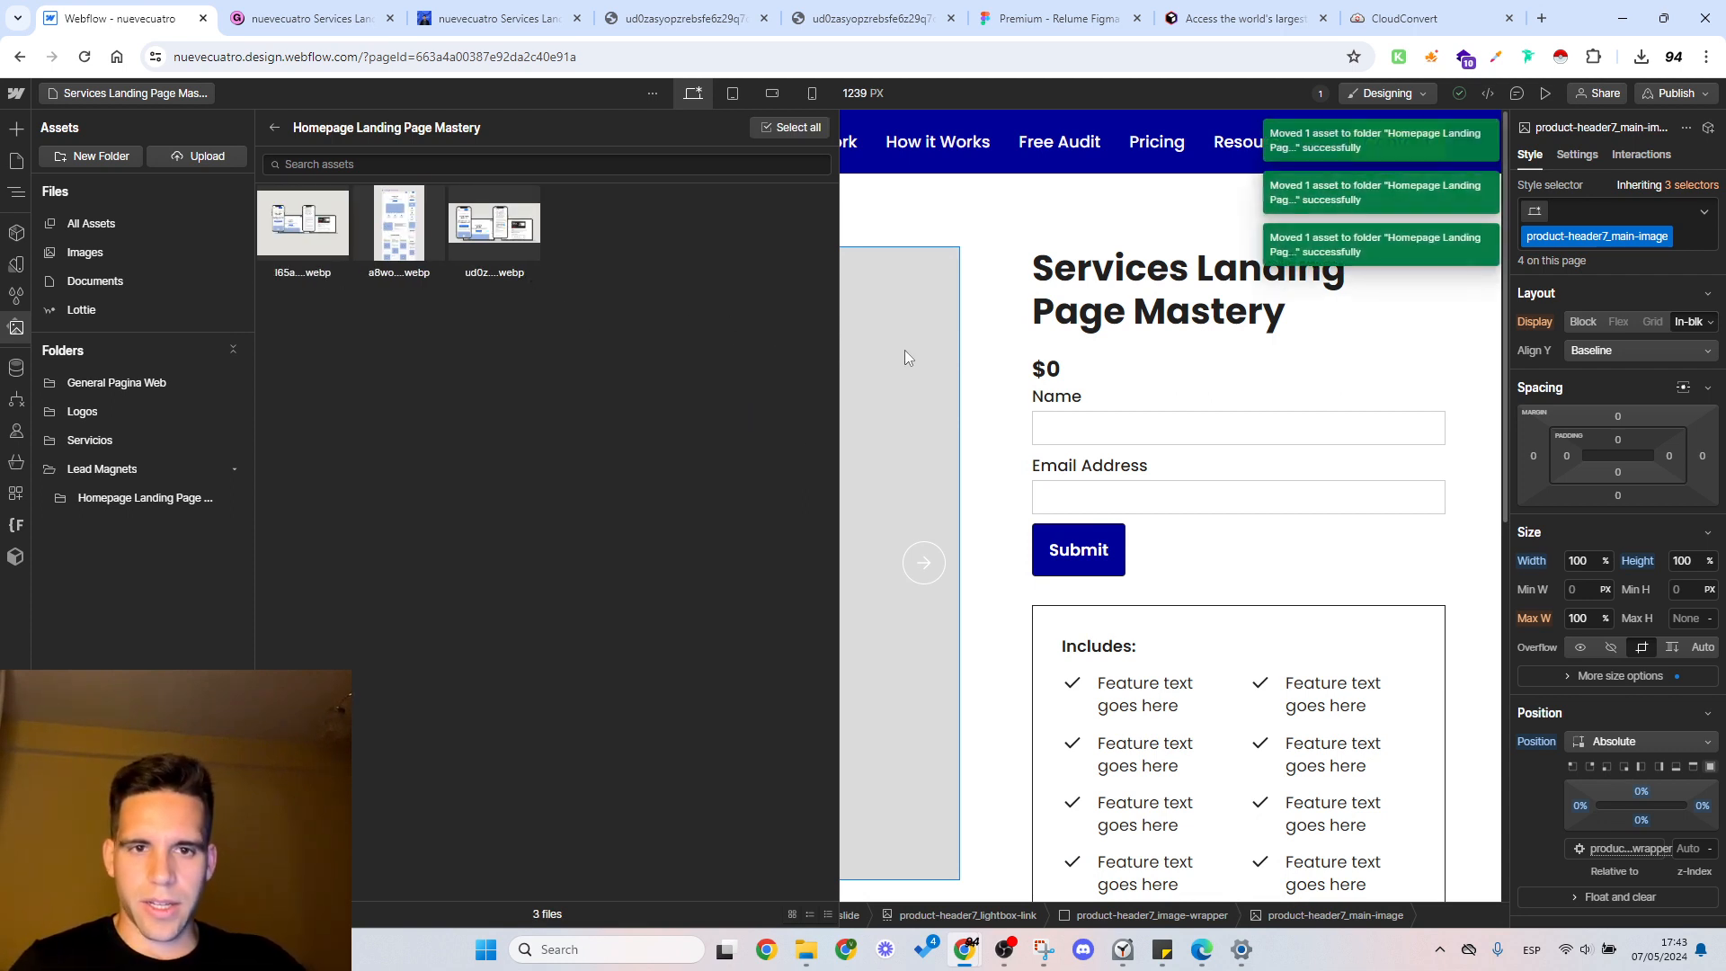
Step: Replace the first slide's placeholder main image with the uploaded ud0z WEBP device mockup and check it on the page
left_click(942, 234)
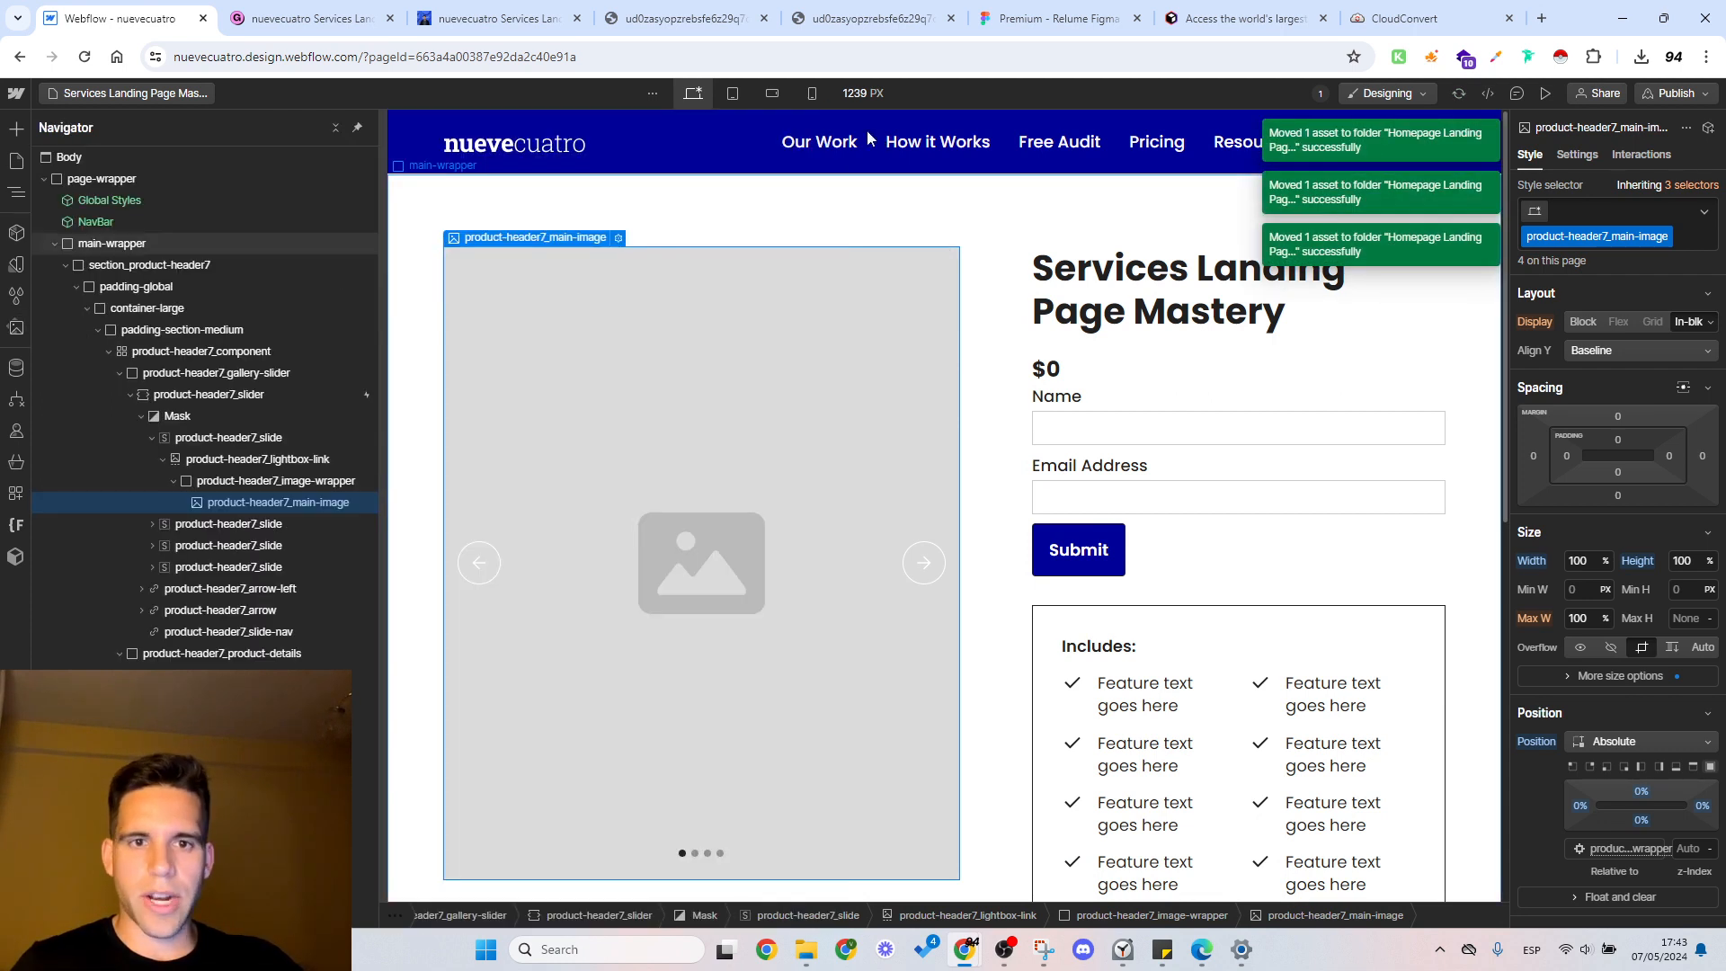
left_click(618, 239)
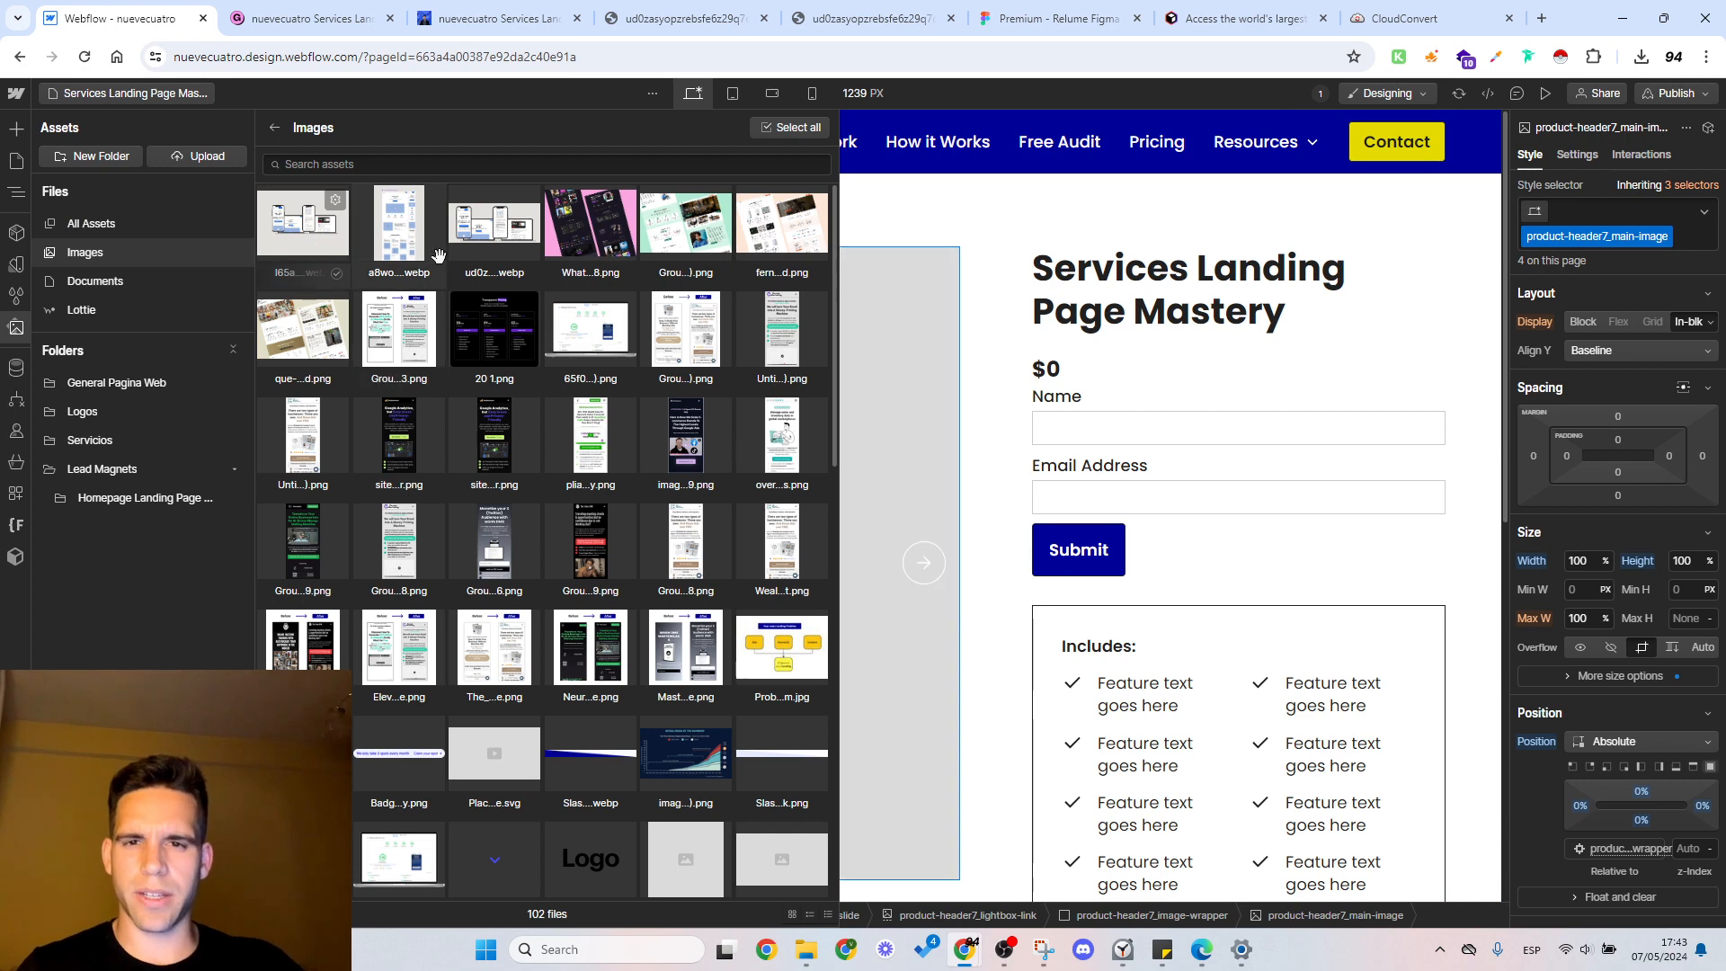
left_click(485, 244)
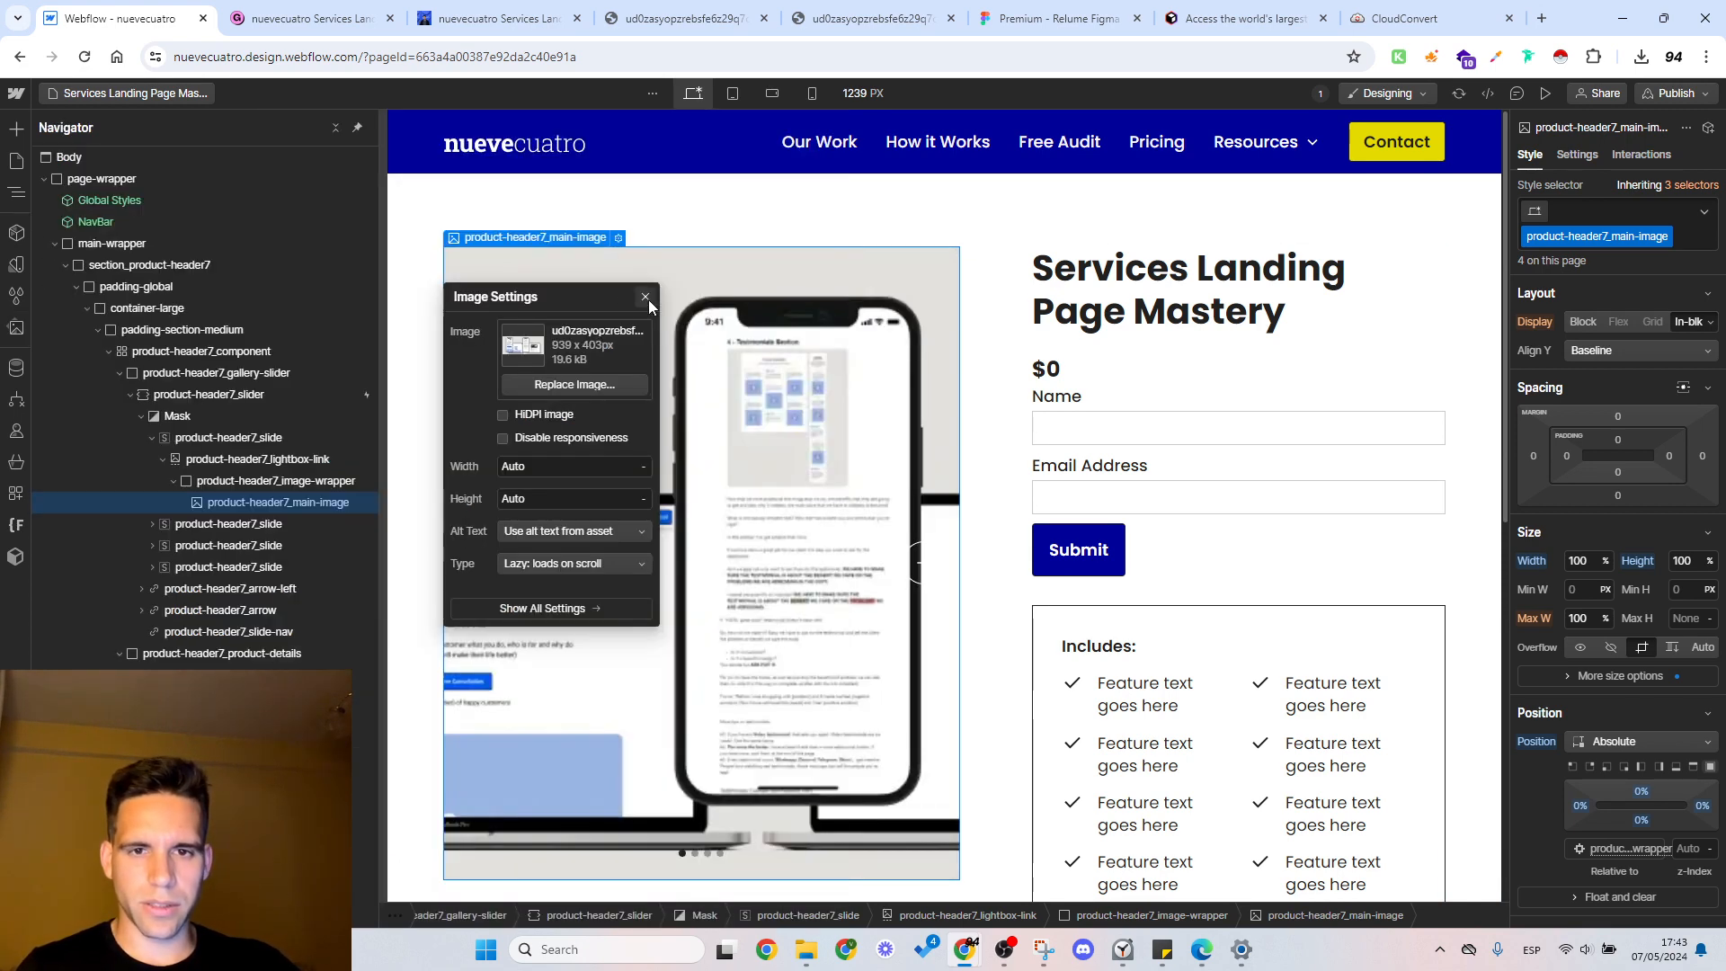
left_click(892, 601)
scroll(908, 548, "down", 3)
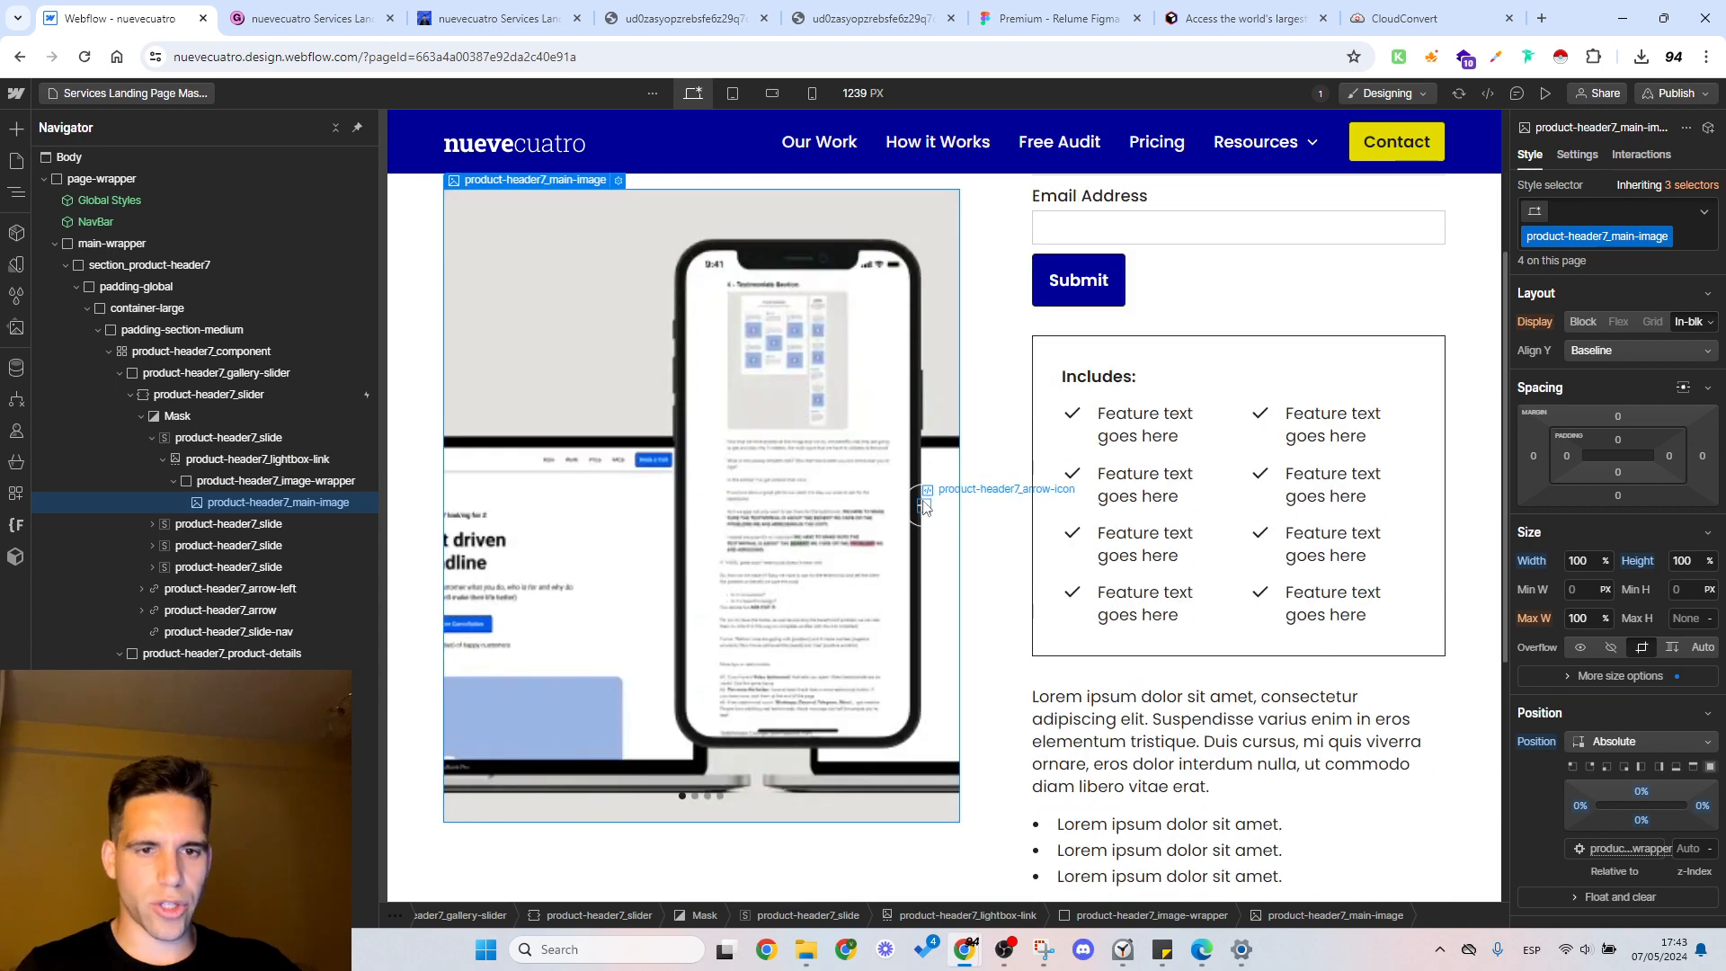
scroll(923, 511, "up", 3)
scroll(923, 510, "down", 5)
scroll(989, 450, "up", 5)
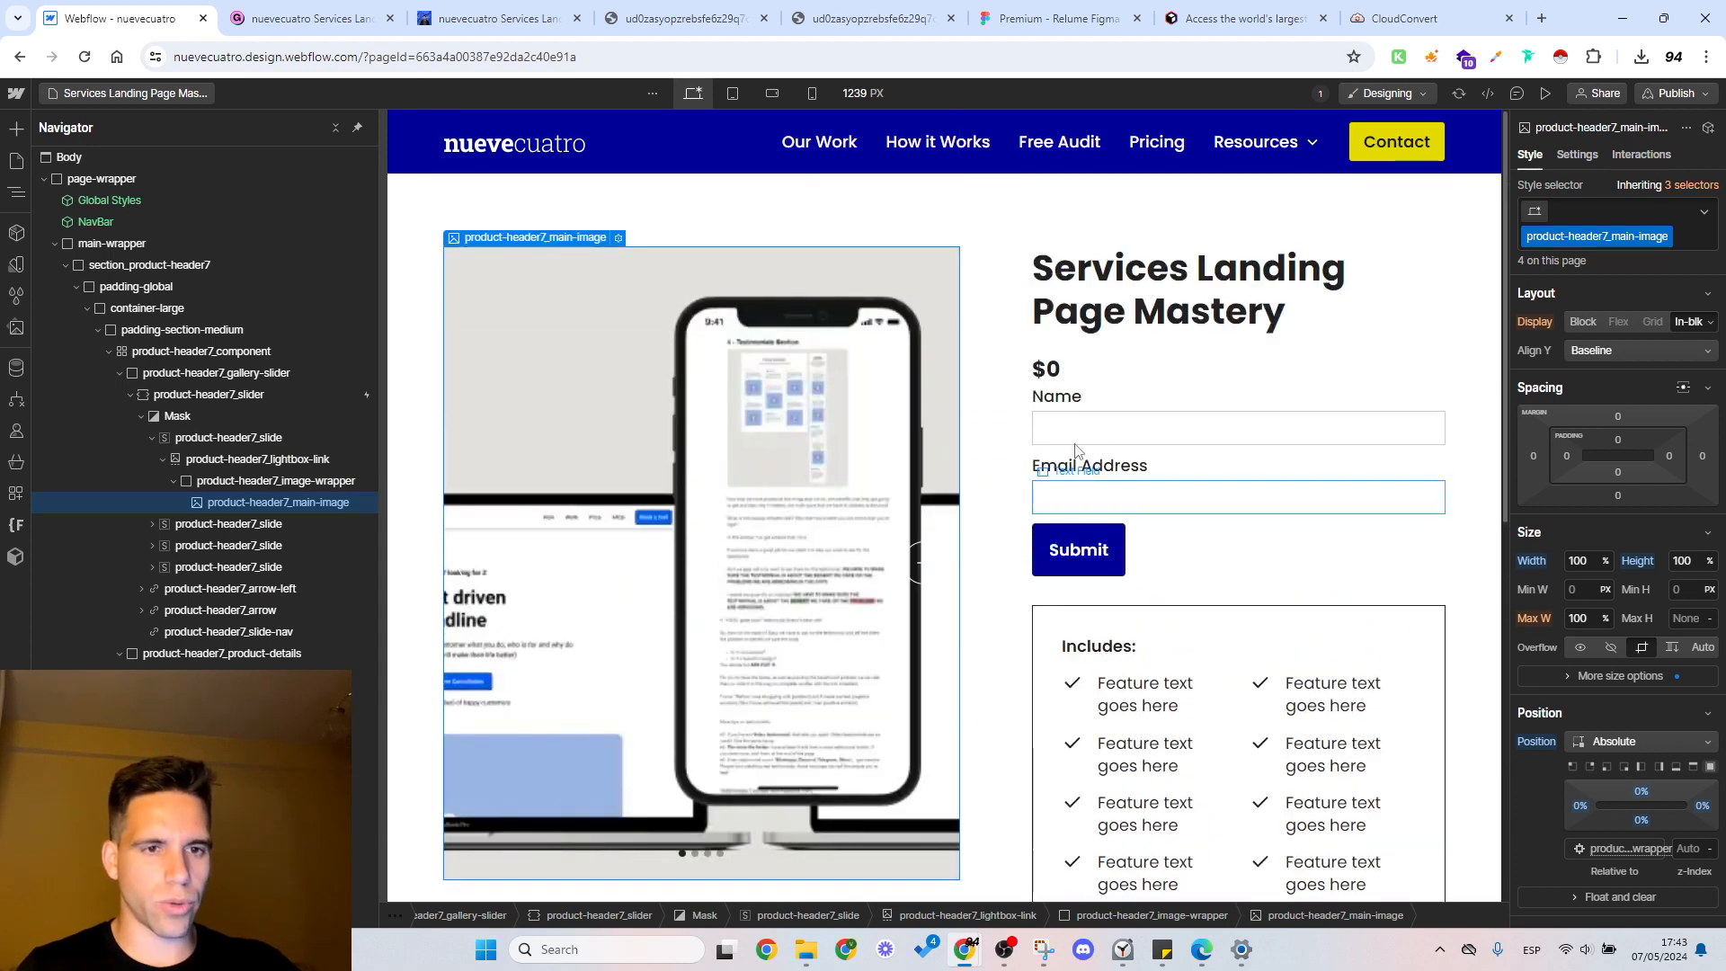
Step: Replace Services with Homepage in the product heading so it reads Homepage Landing Page Mastery
left_click(1151, 302)
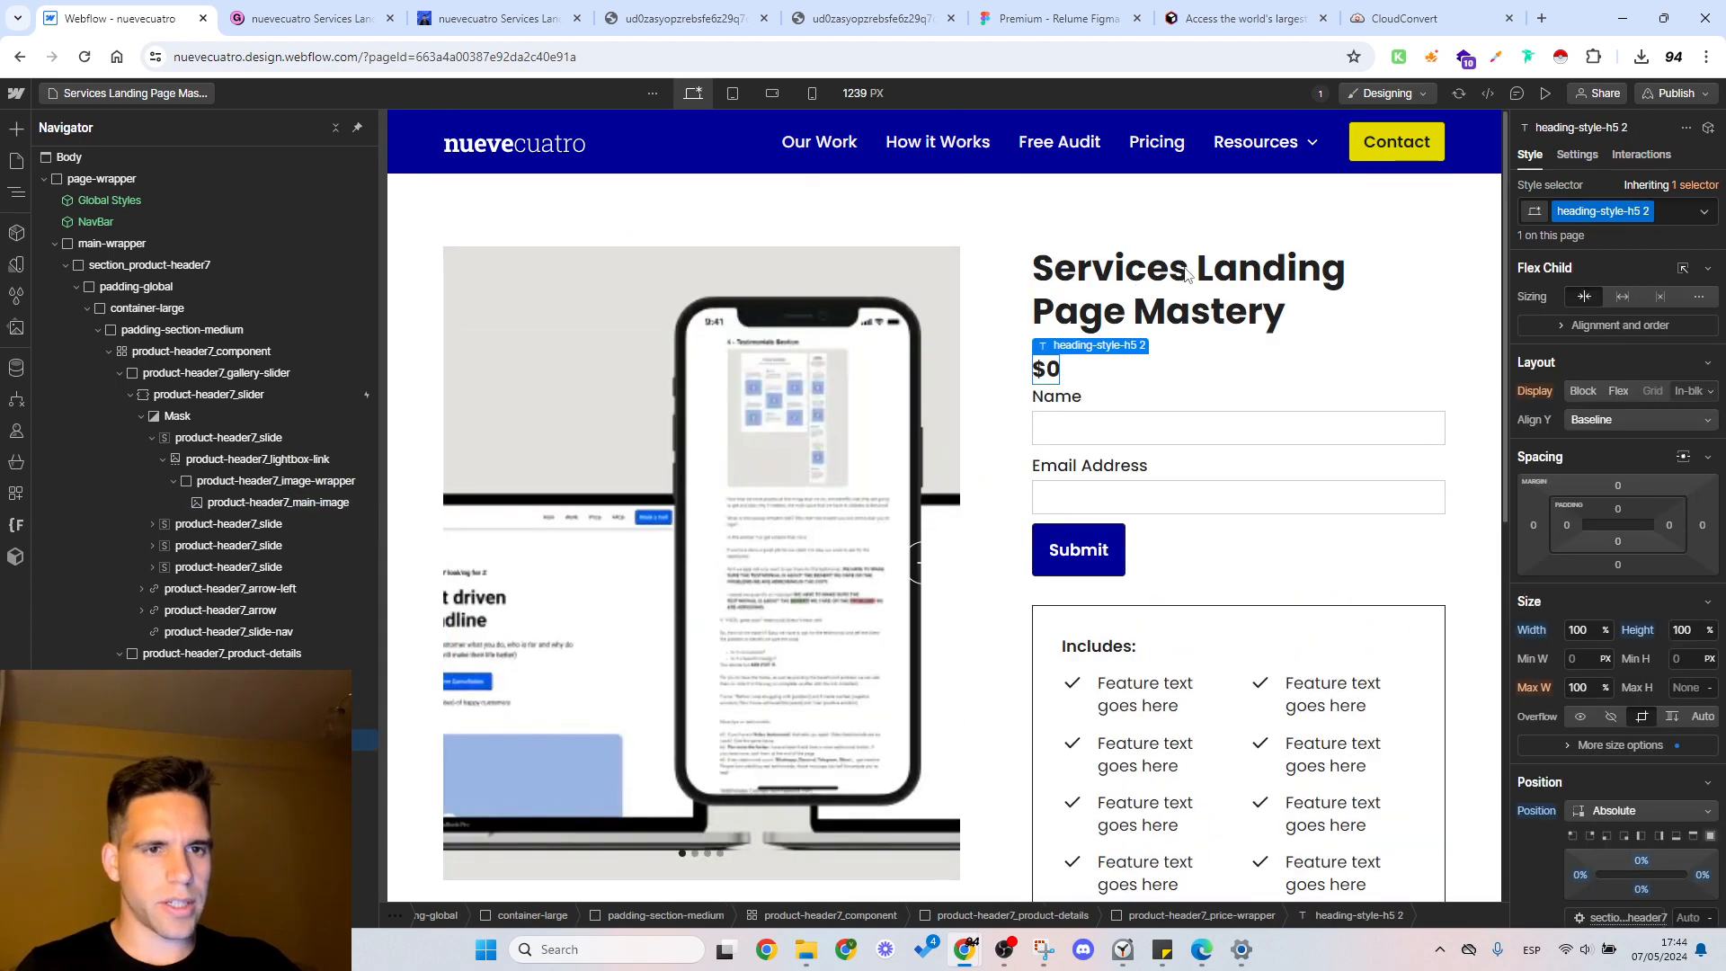
double_click(1186, 274)
double_click(1072, 267)
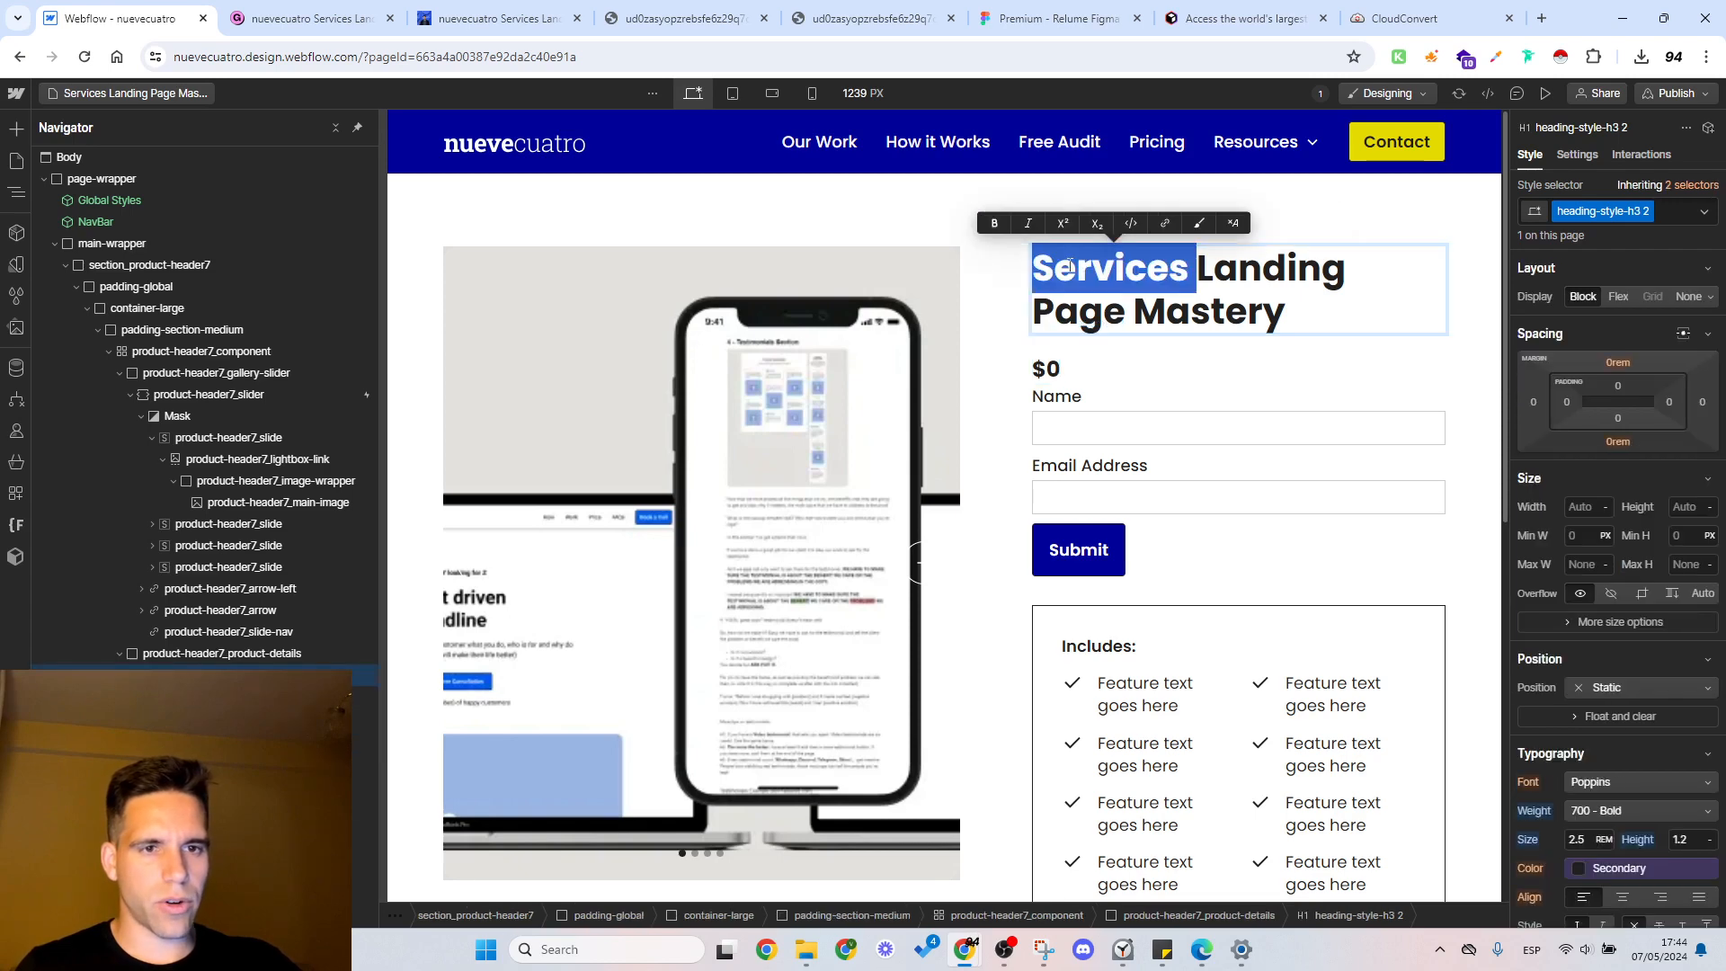
type("Homepage")
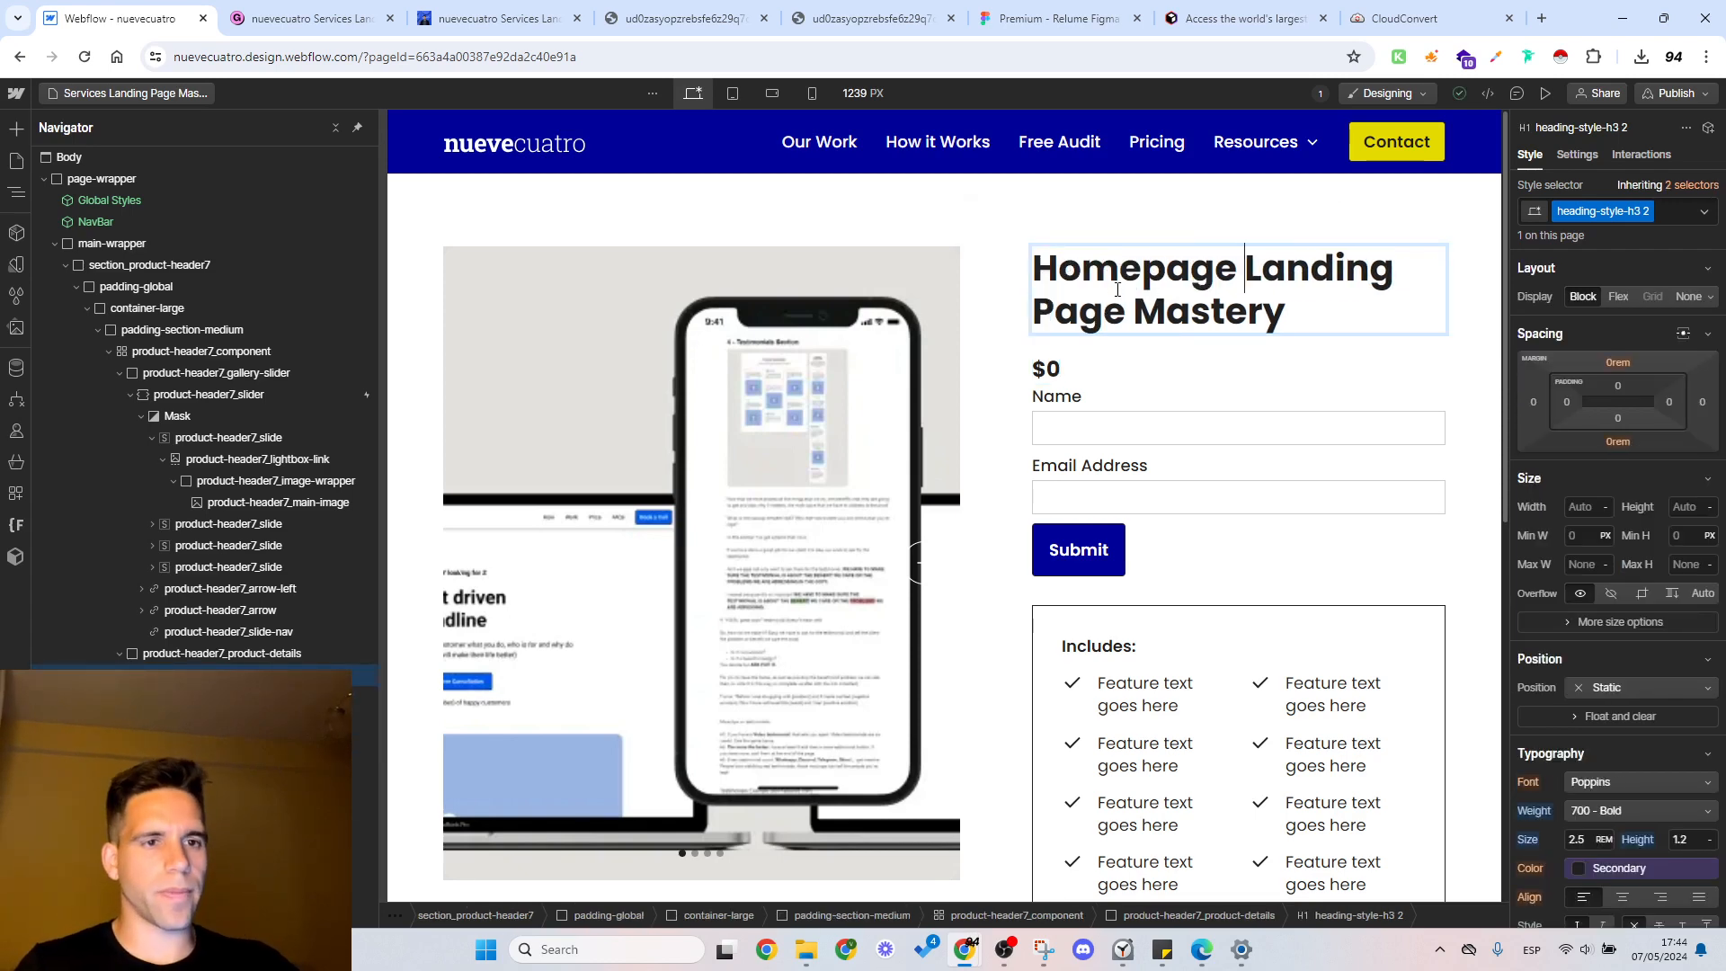
left_click(910, 341)
Step: Set the Fit of the slider's product-header7_main-image class to Contain
left_click(910, 341)
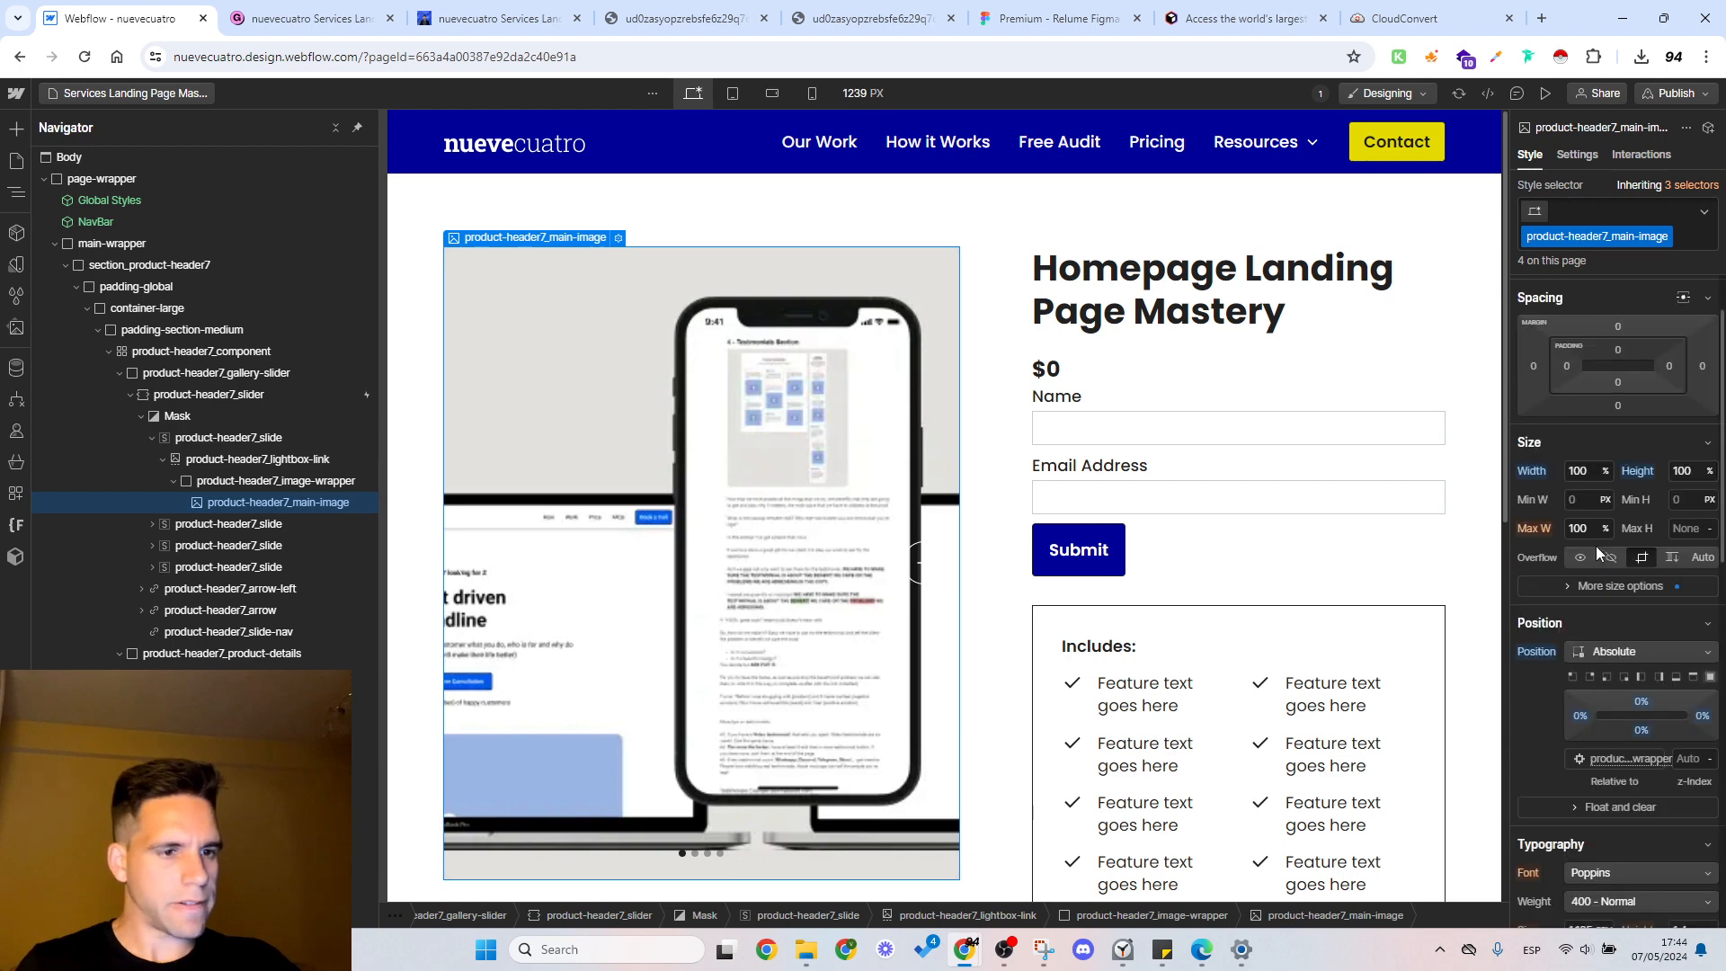
scroll(1597, 547, "down", 2)
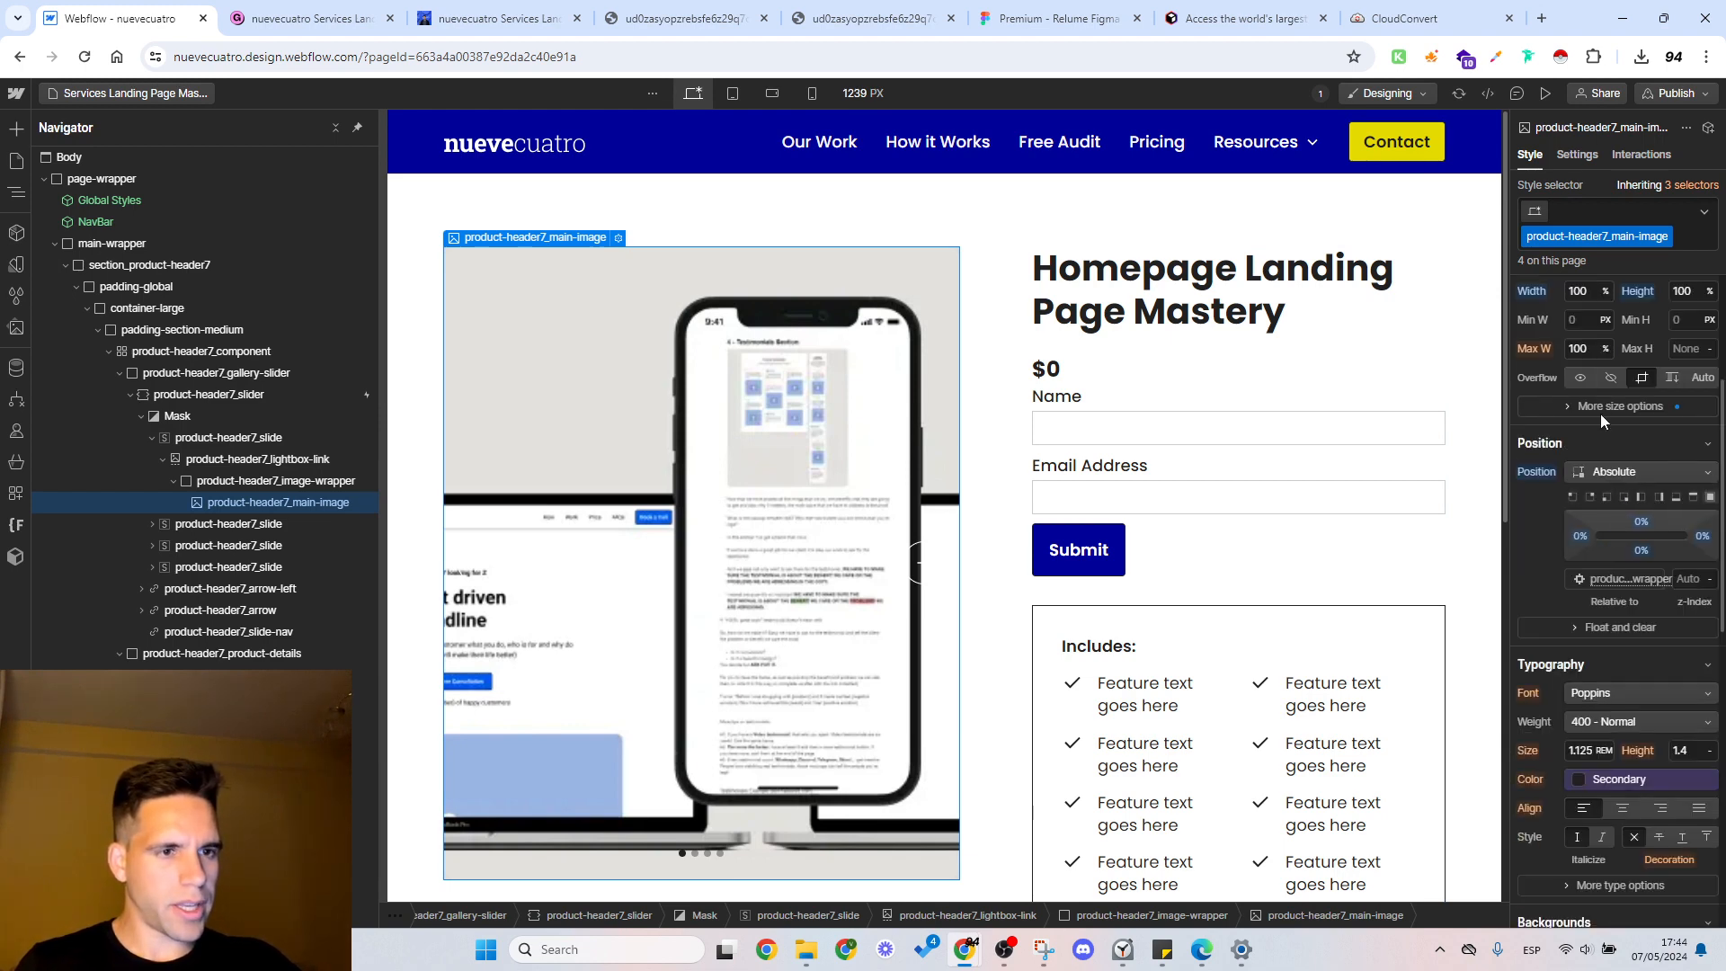
left_click(1600, 409)
left_click(1610, 493)
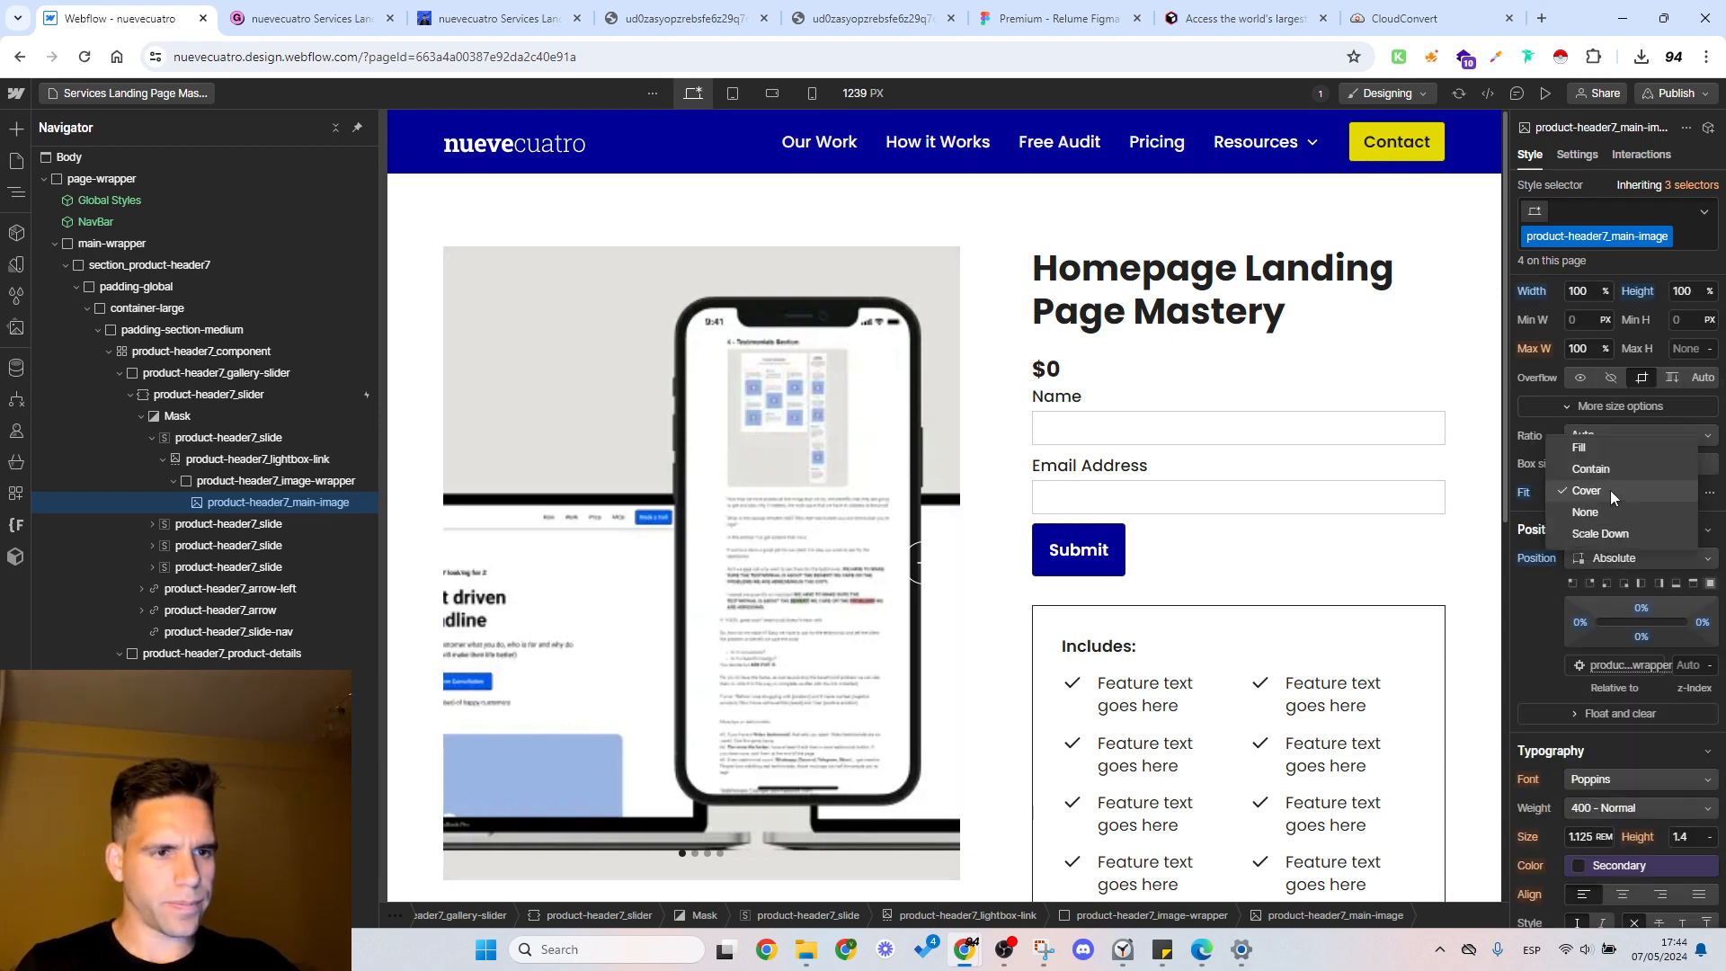
left_click(1605, 467)
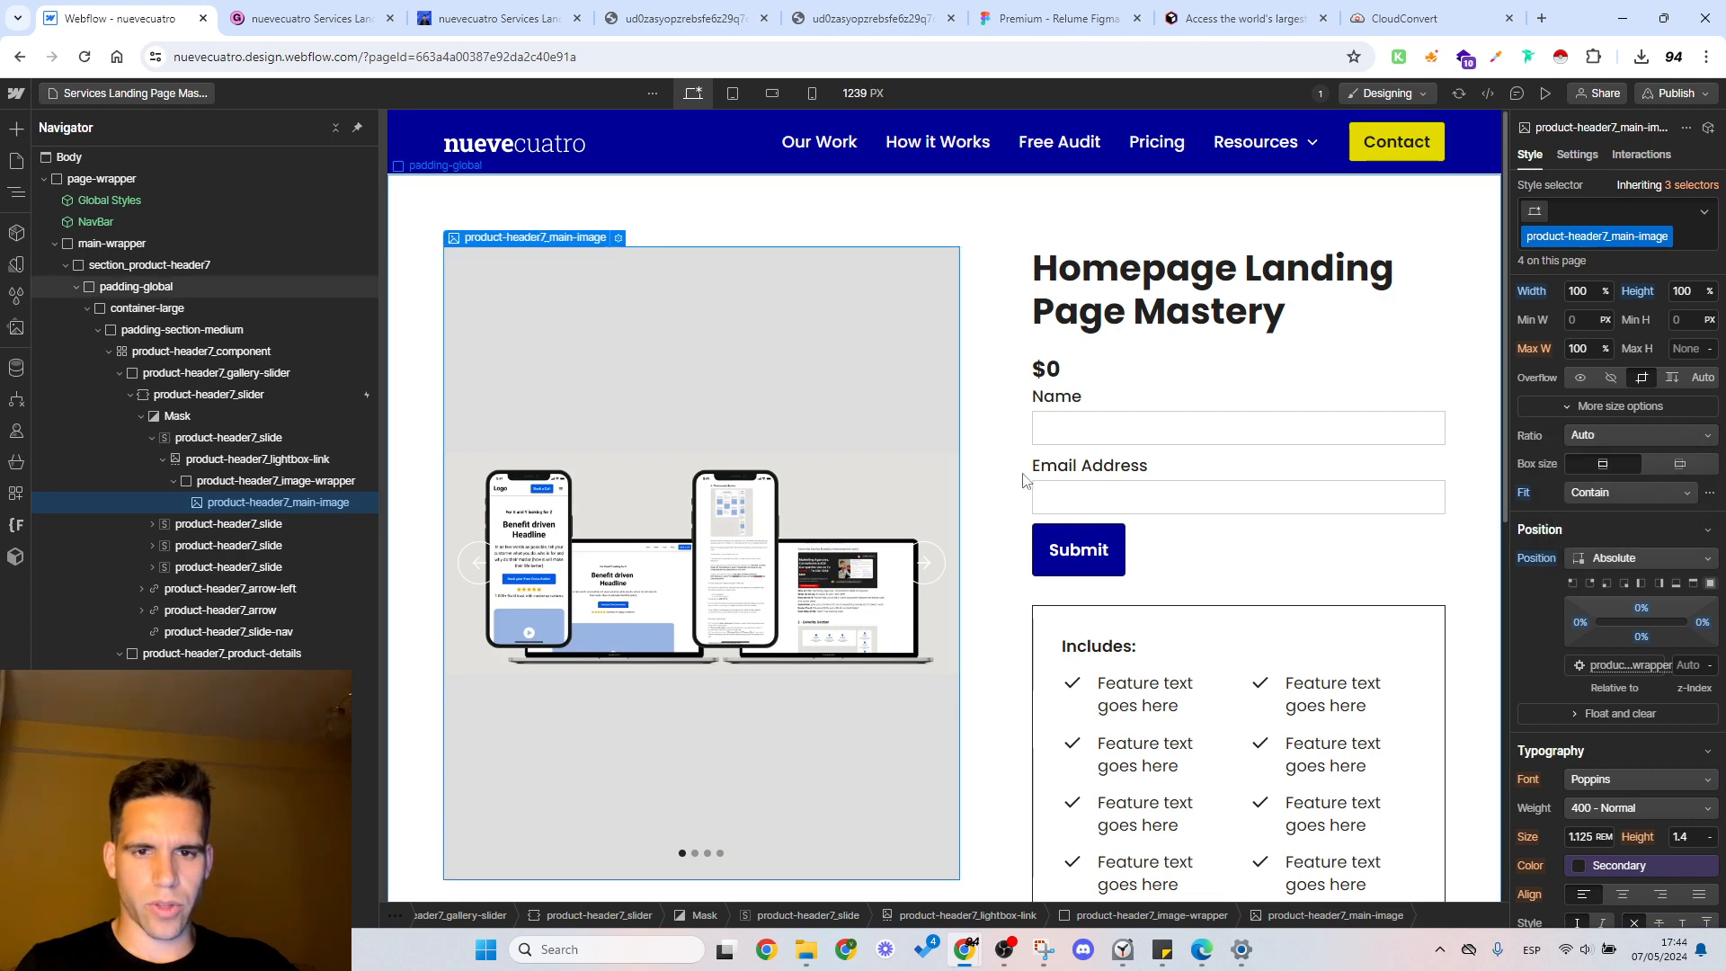
scroll(960, 506, "down", 1)
scroll(960, 506, "up", 1)
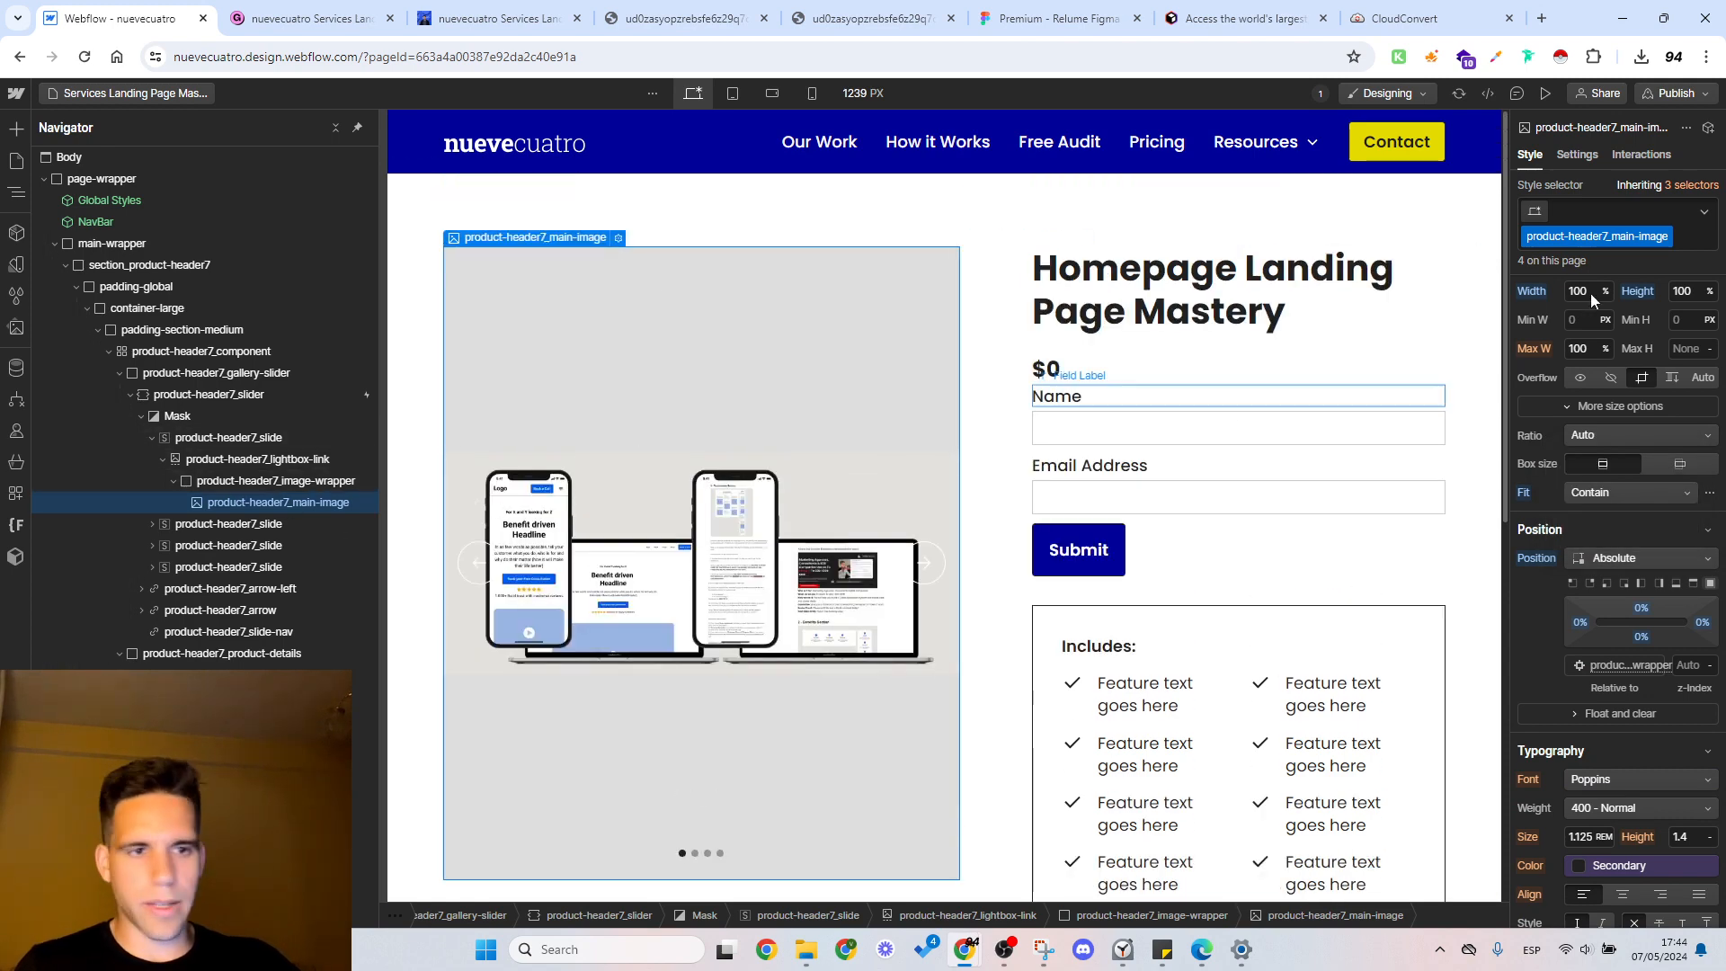
Step: Expand the second gallery slide in the element tree and delete the last slide of the slider
left_click(152, 524)
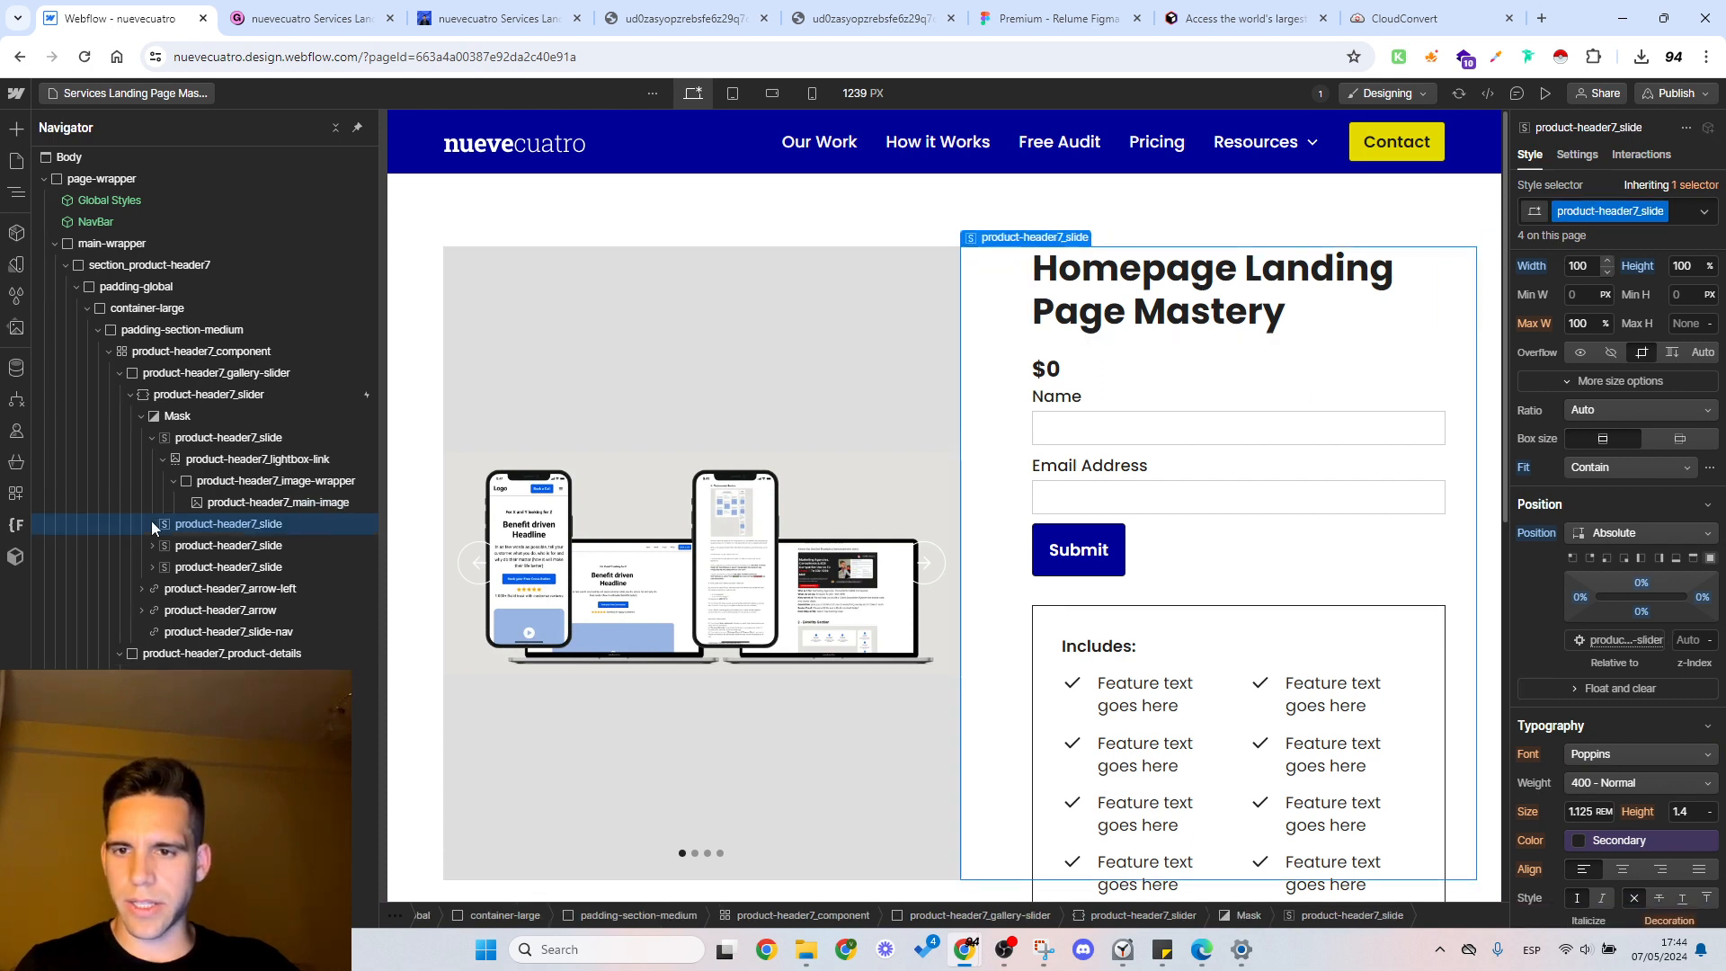
left_click(204, 568)
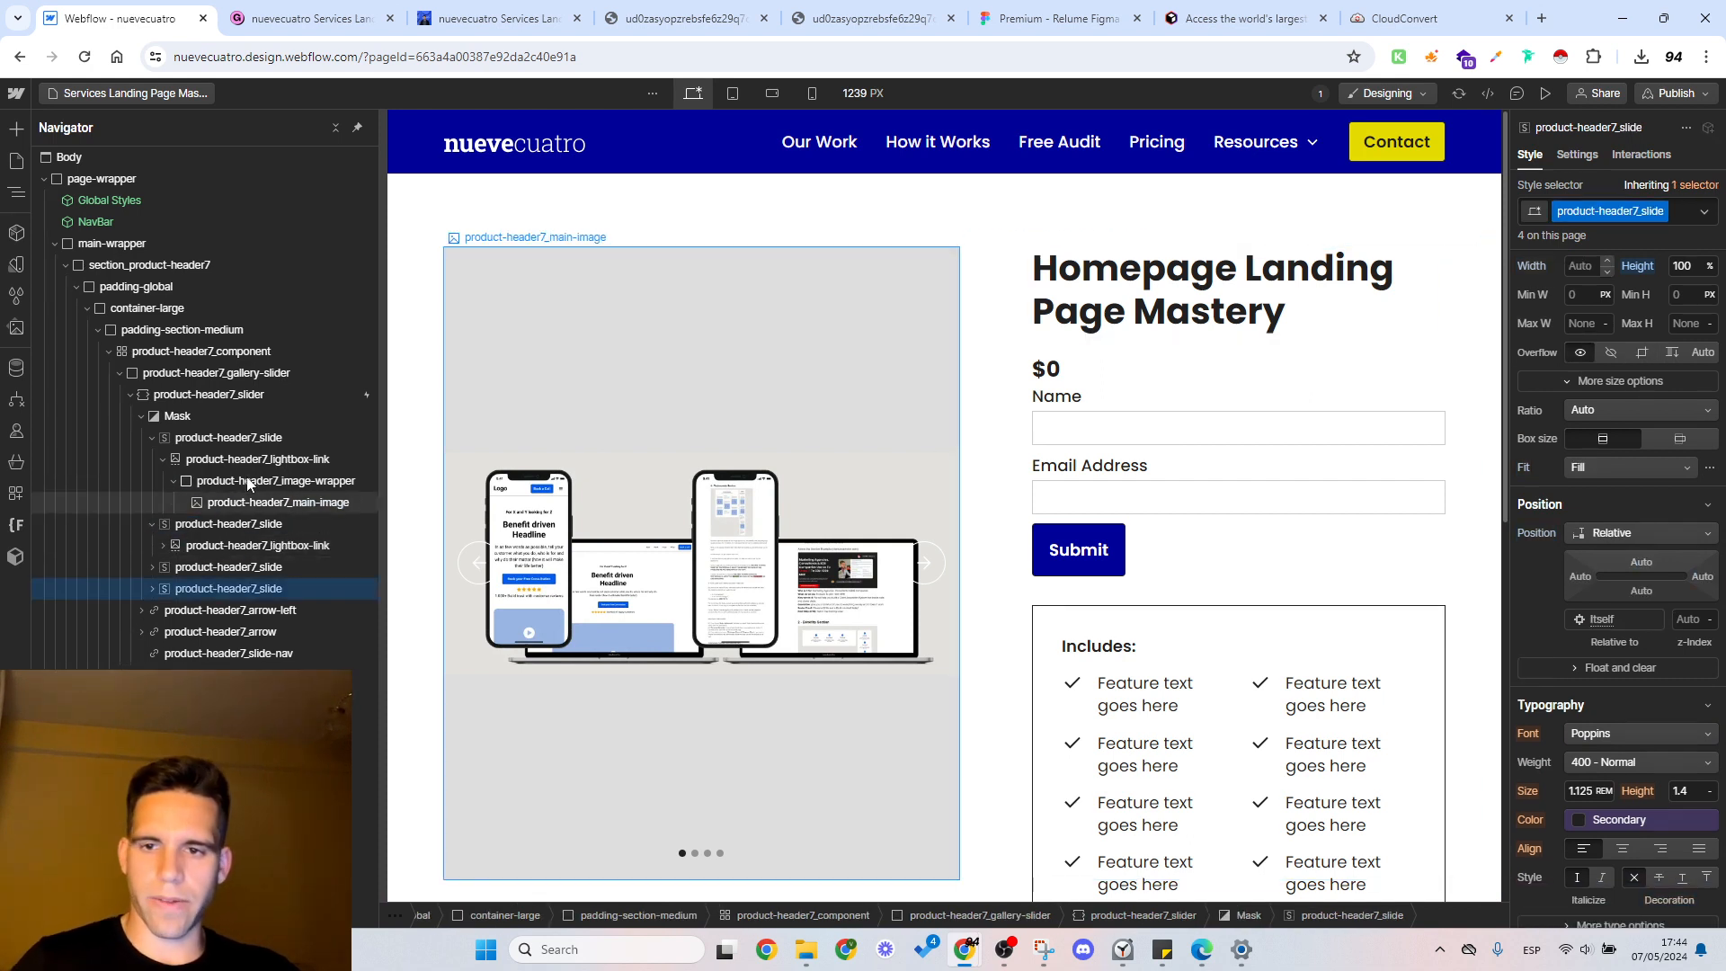
key("Delete")
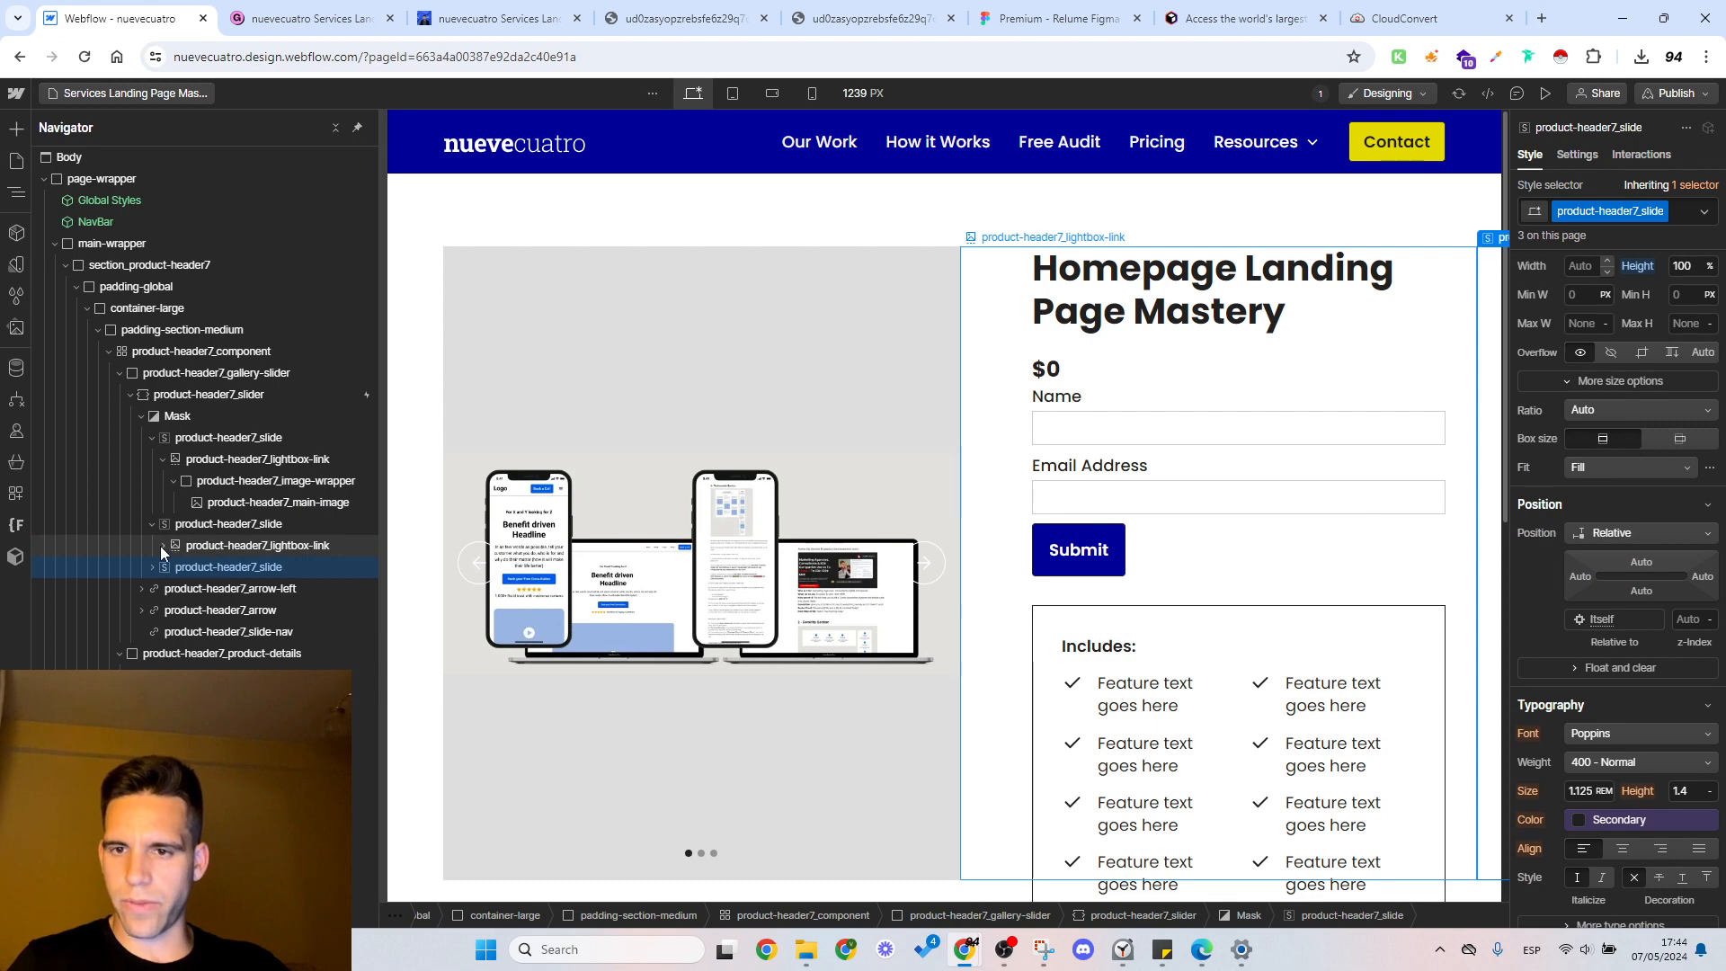
Step: Replace the second slide's placeholder main image with a8woswk2f1wnq3u8agpzspfj6stk (1).webp
left_click(161, 546)
left_click(187, 569)
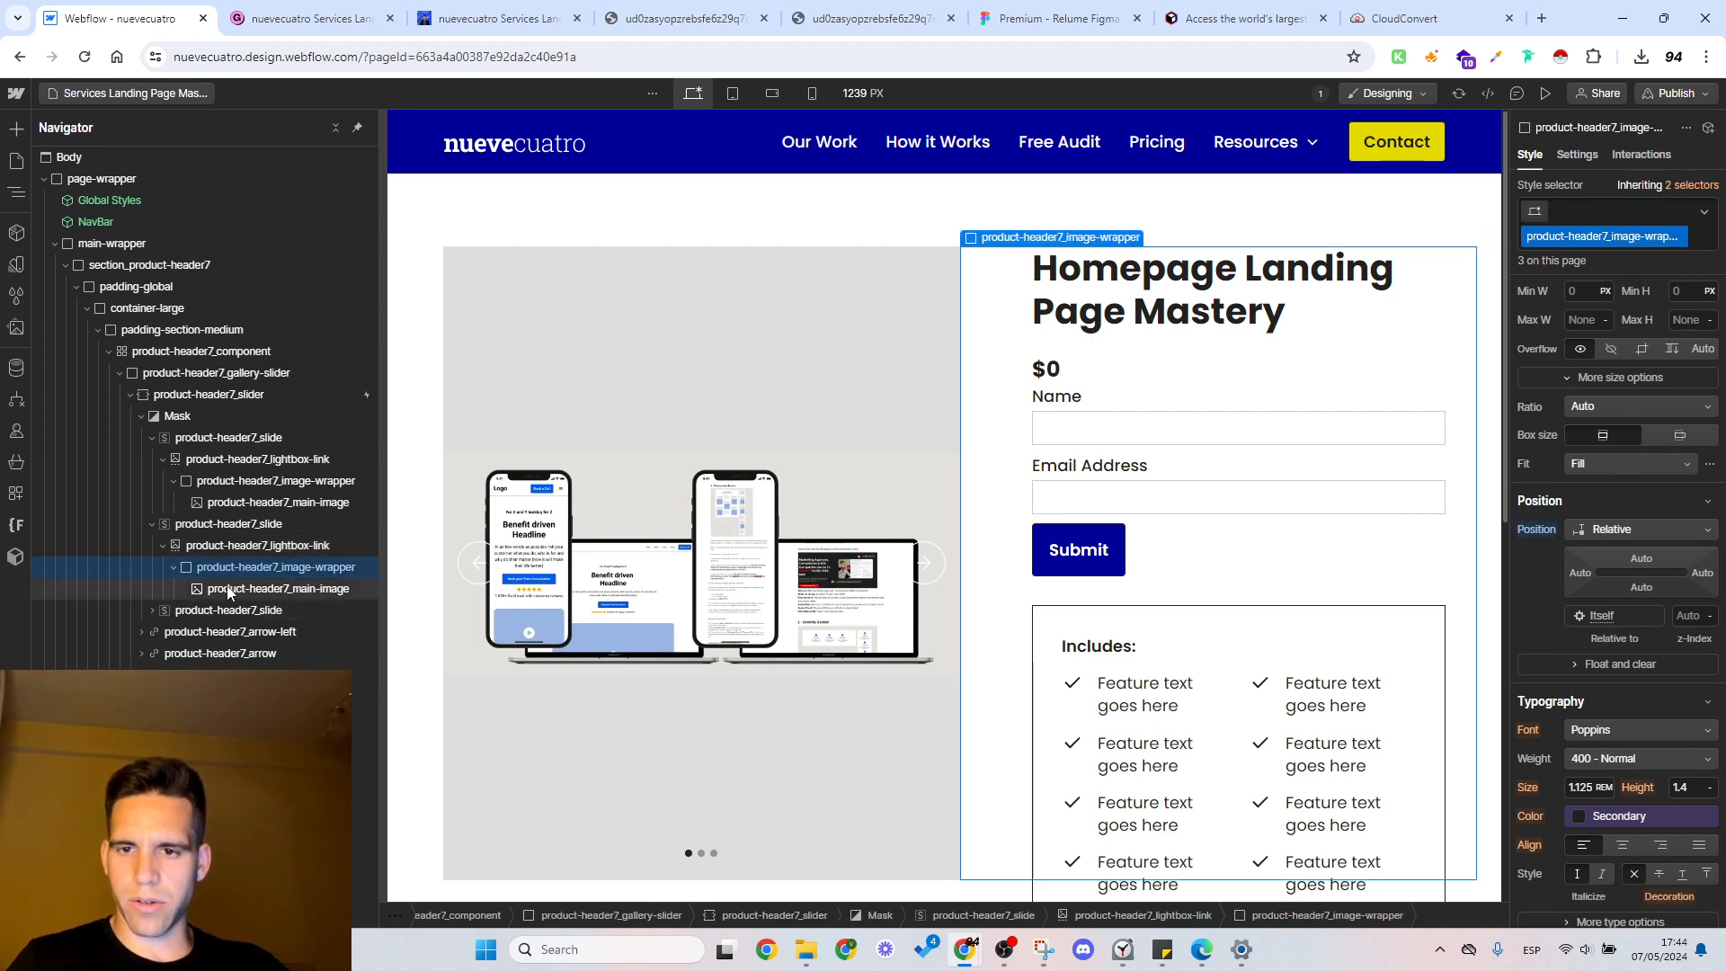
left_click(226, 588)
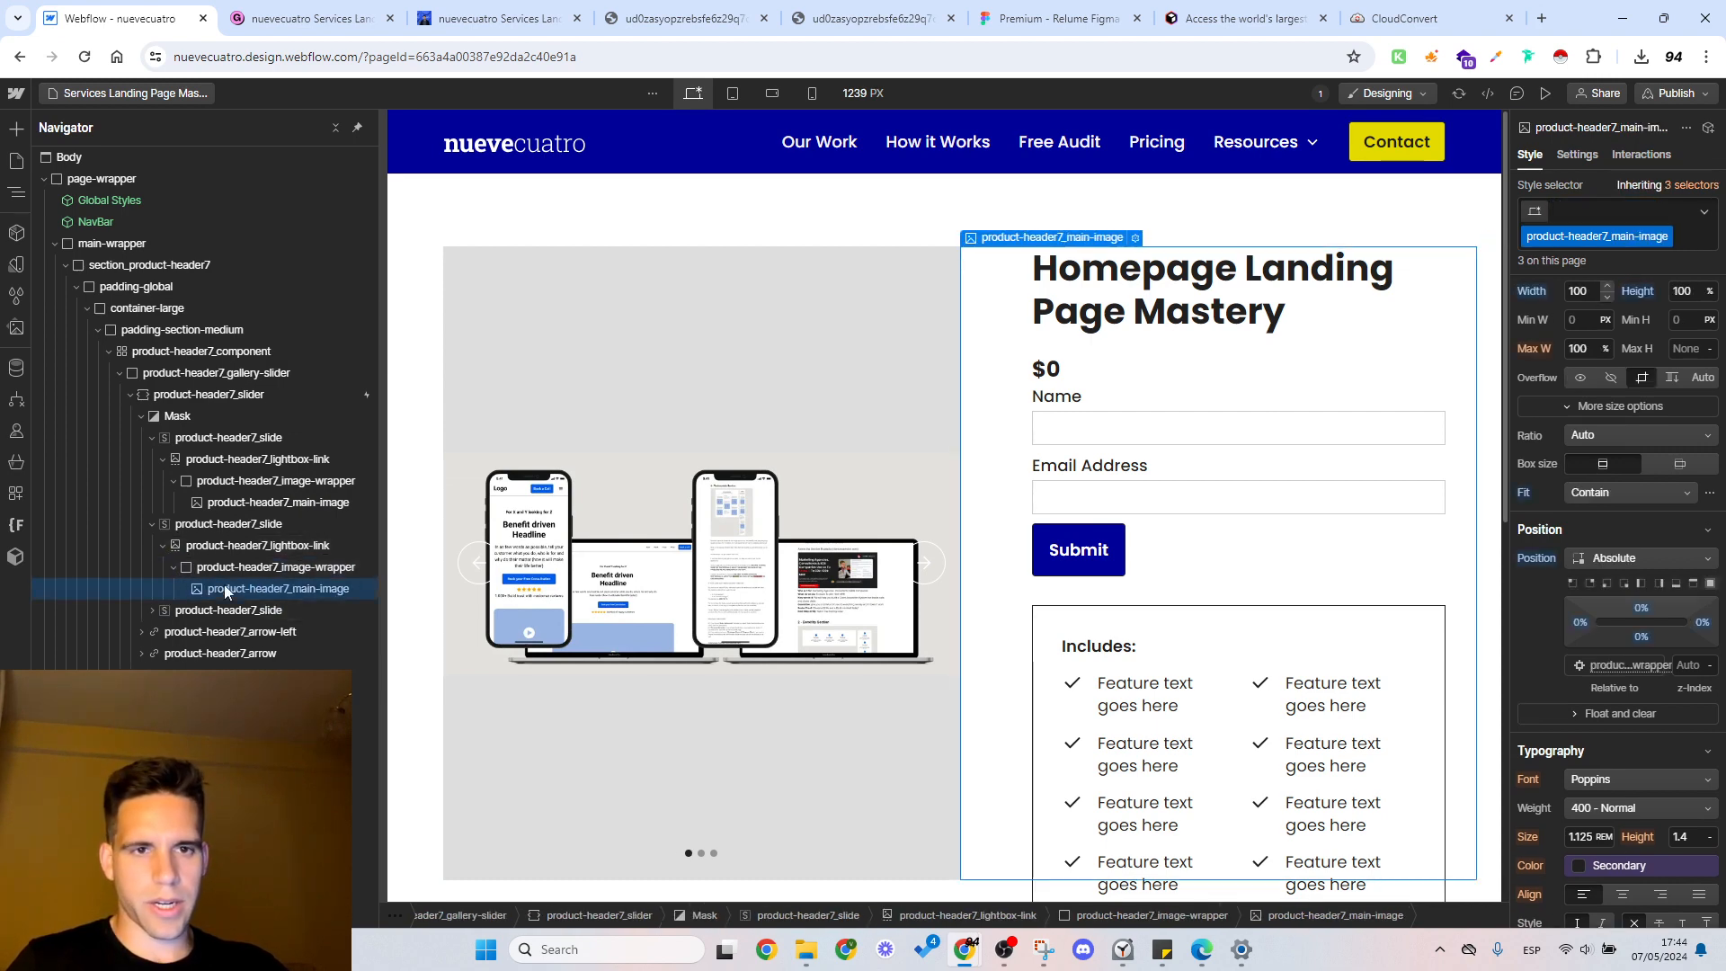
left_click(1135, 238)
left_click(1088, 383)
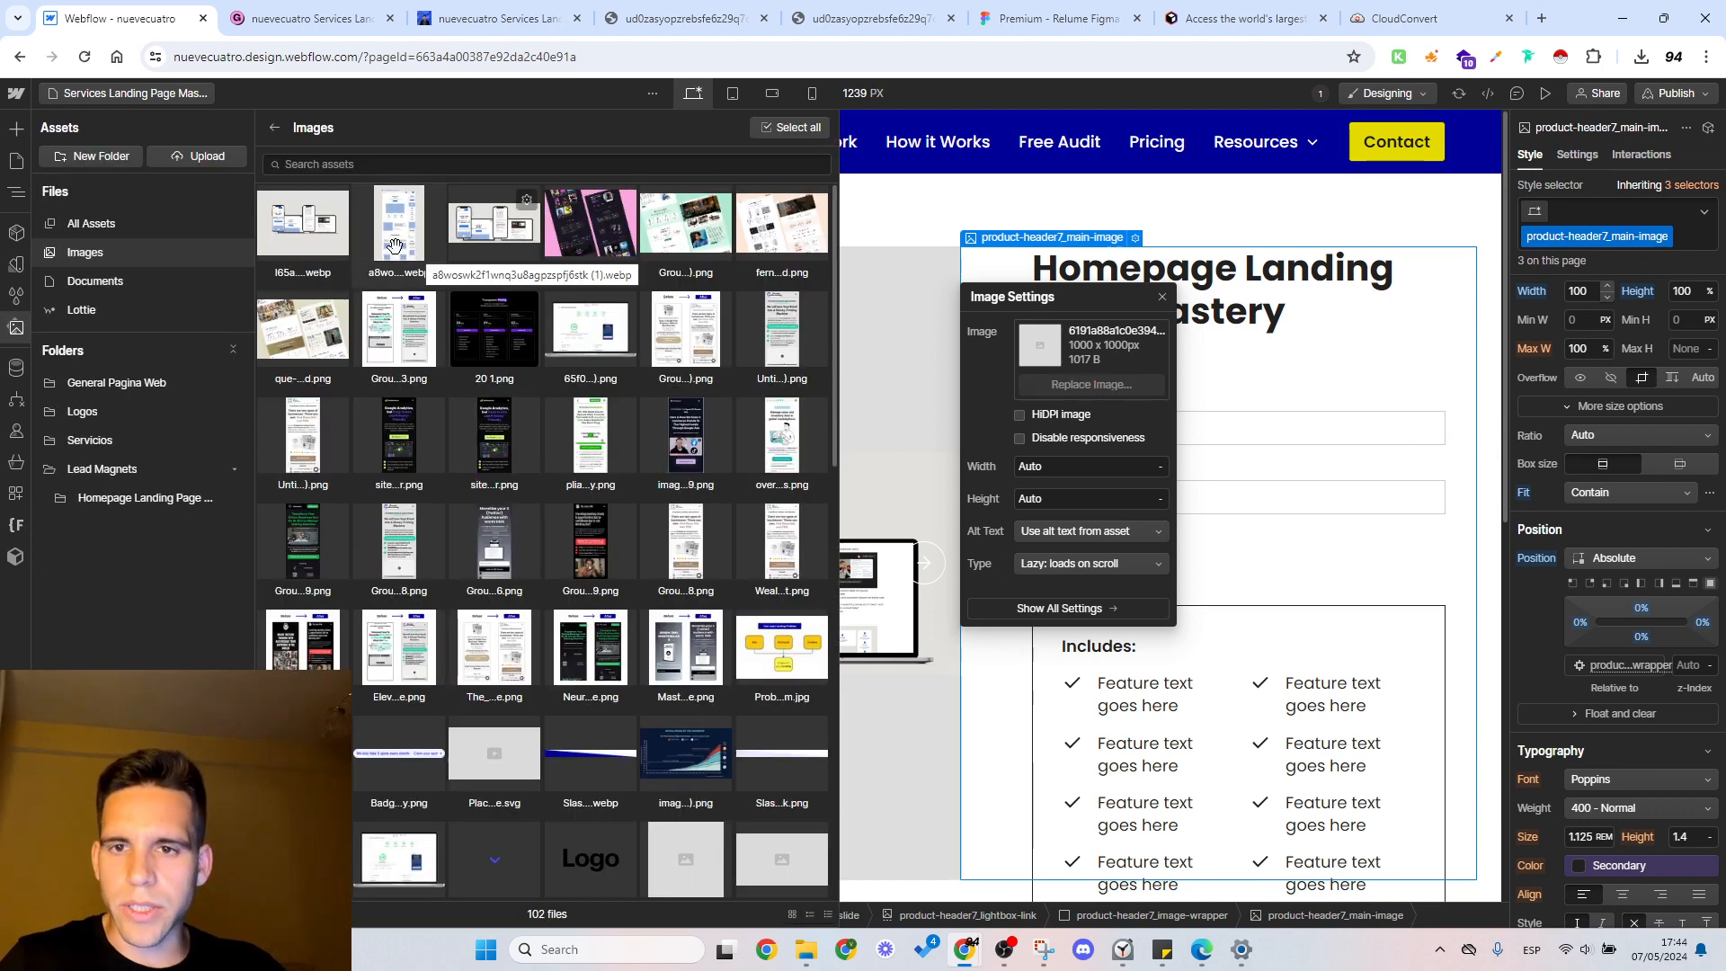
left_click(394, 245)
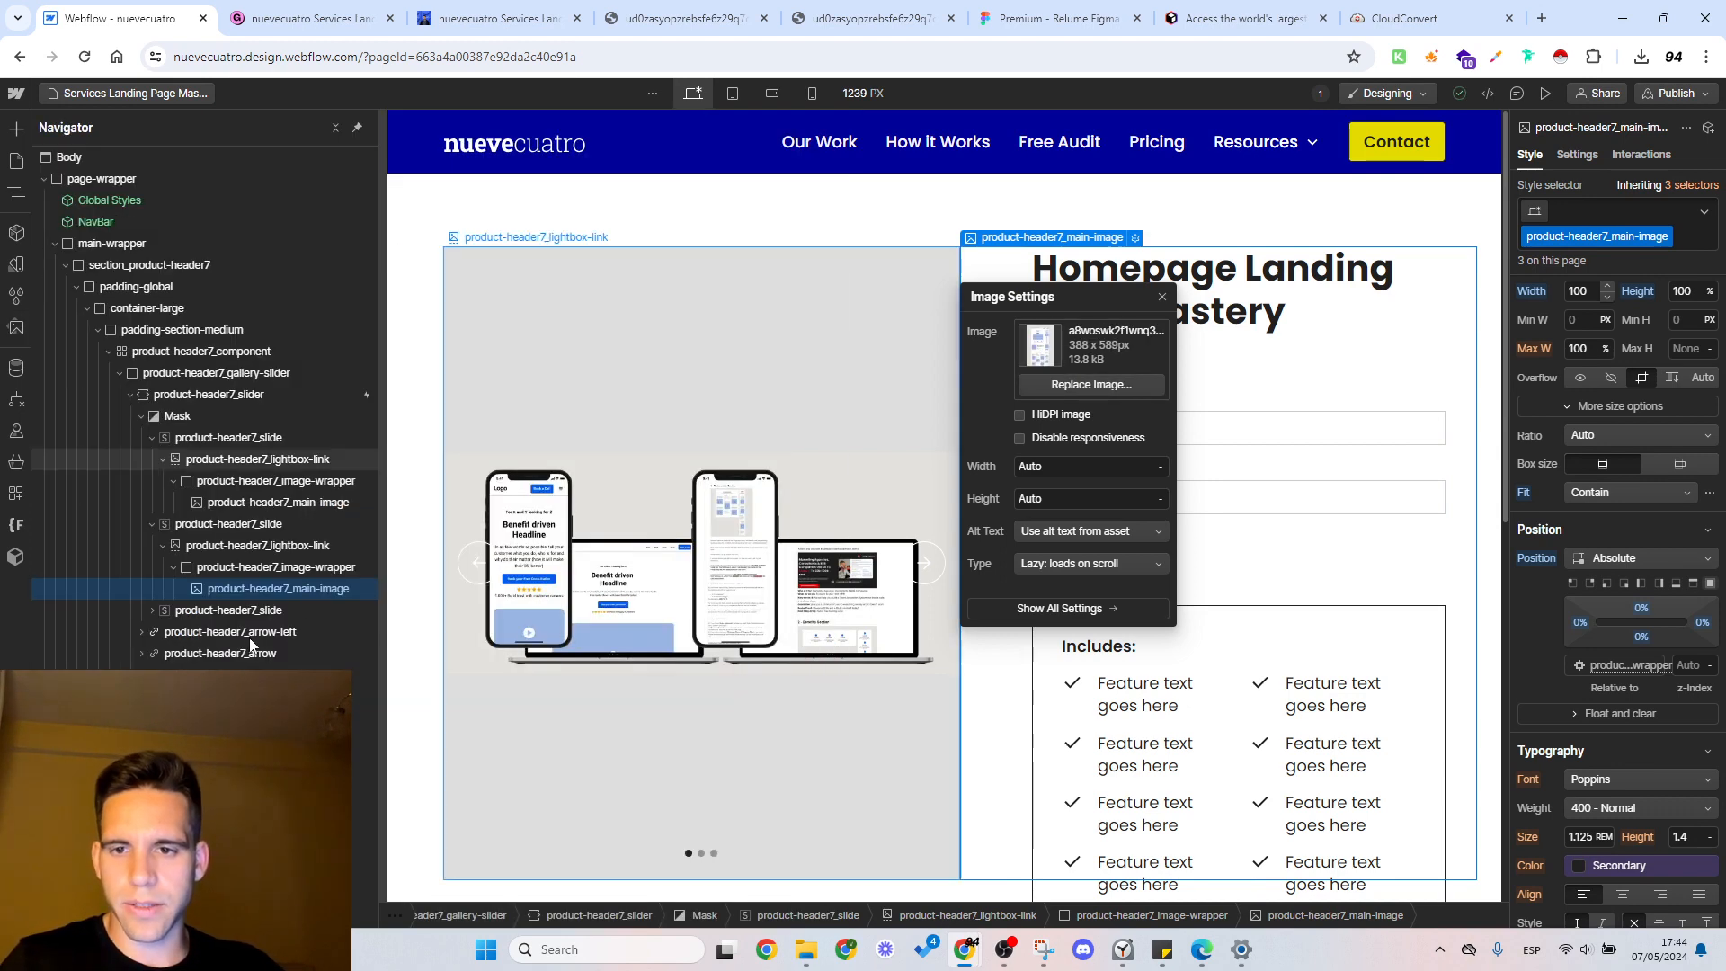
Step: Replace the third slide's placeholder main image with the 881 x 622 px WEBP whose file name starts with l65akqq2mydyeg
left_click(162, 631)
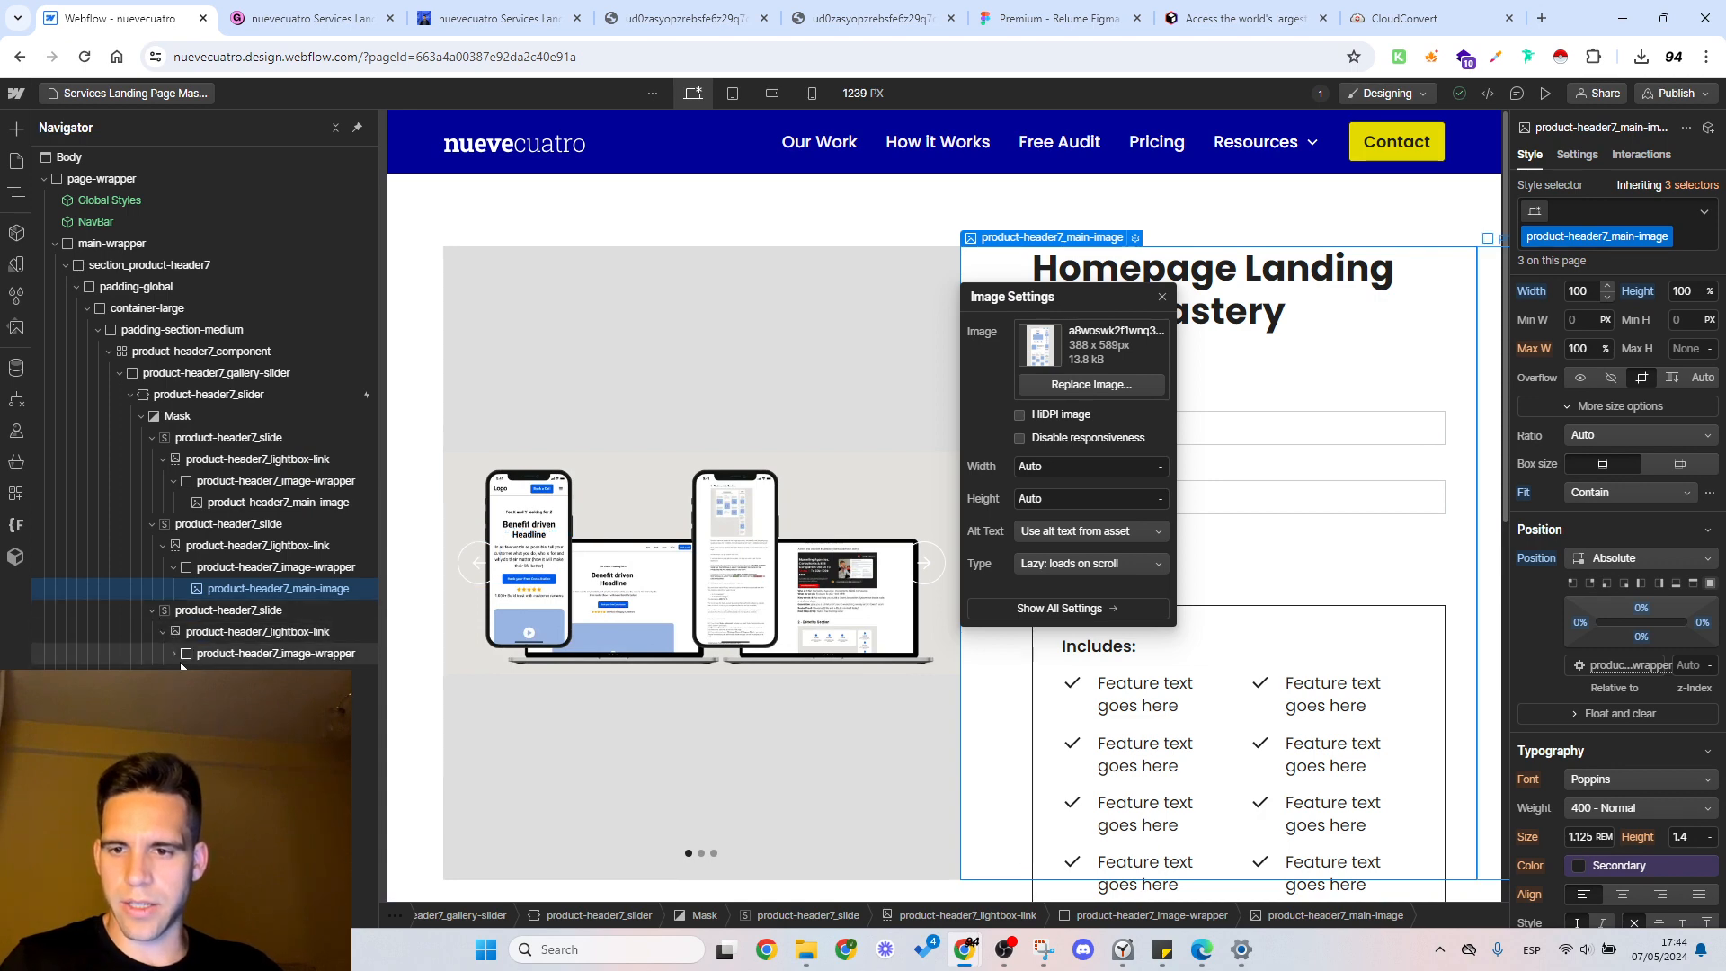
left_click(260, 675)
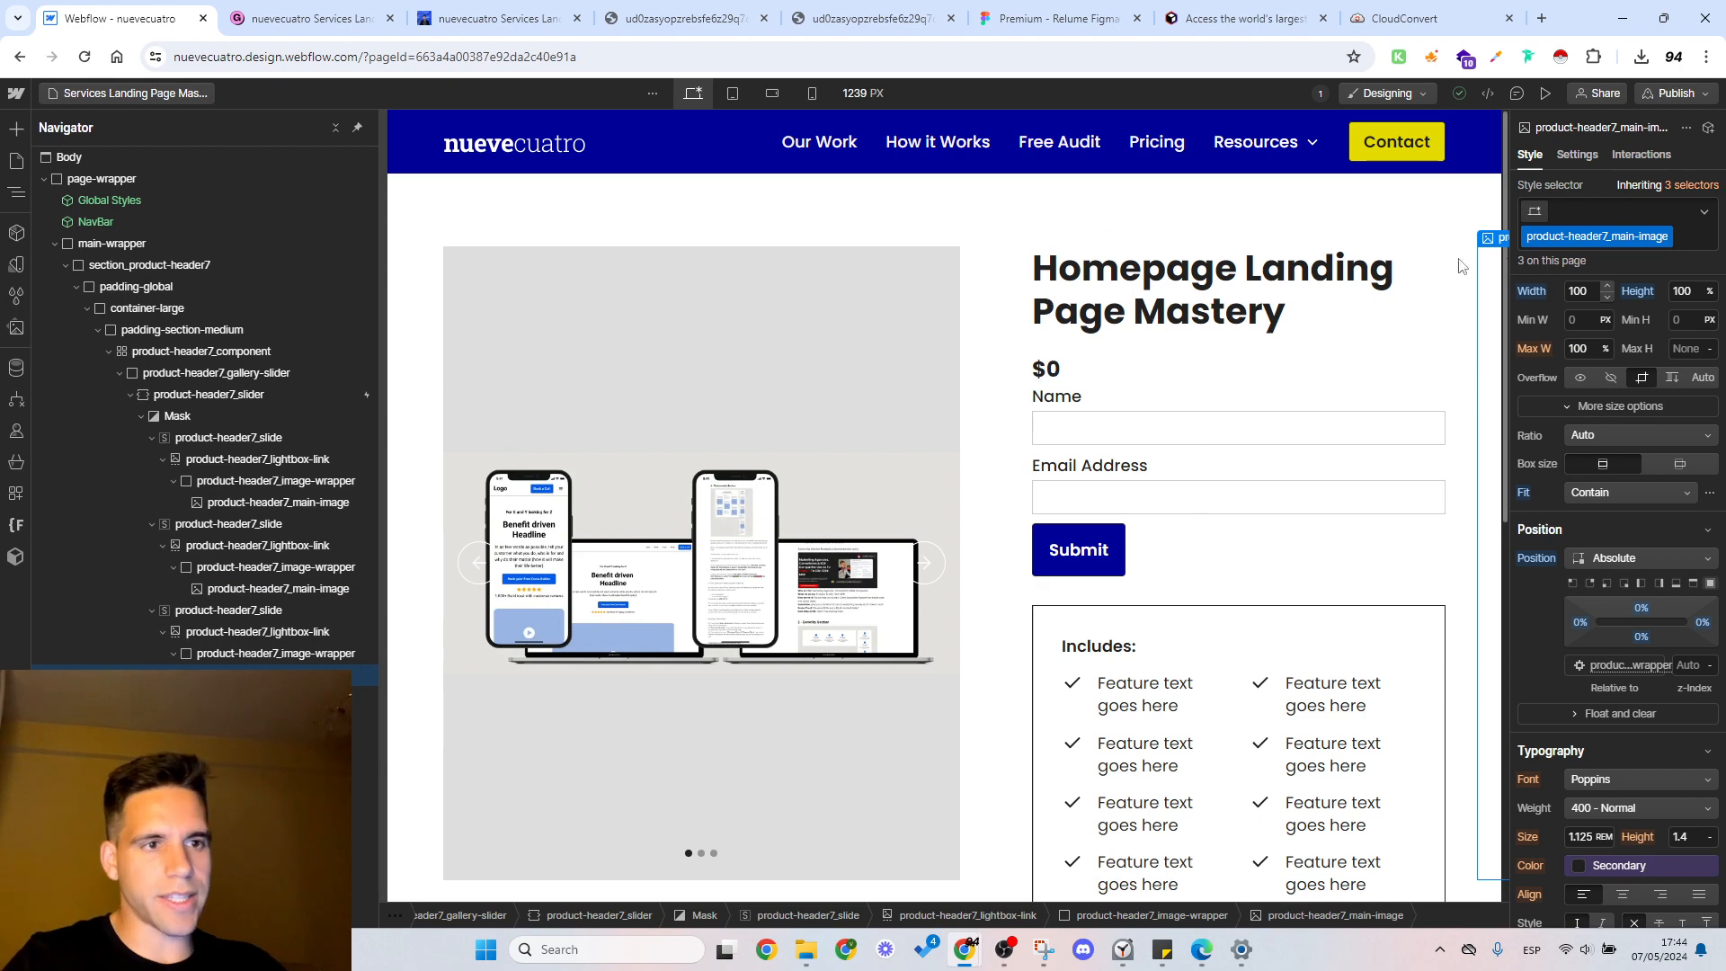
left_click(1577, 155)
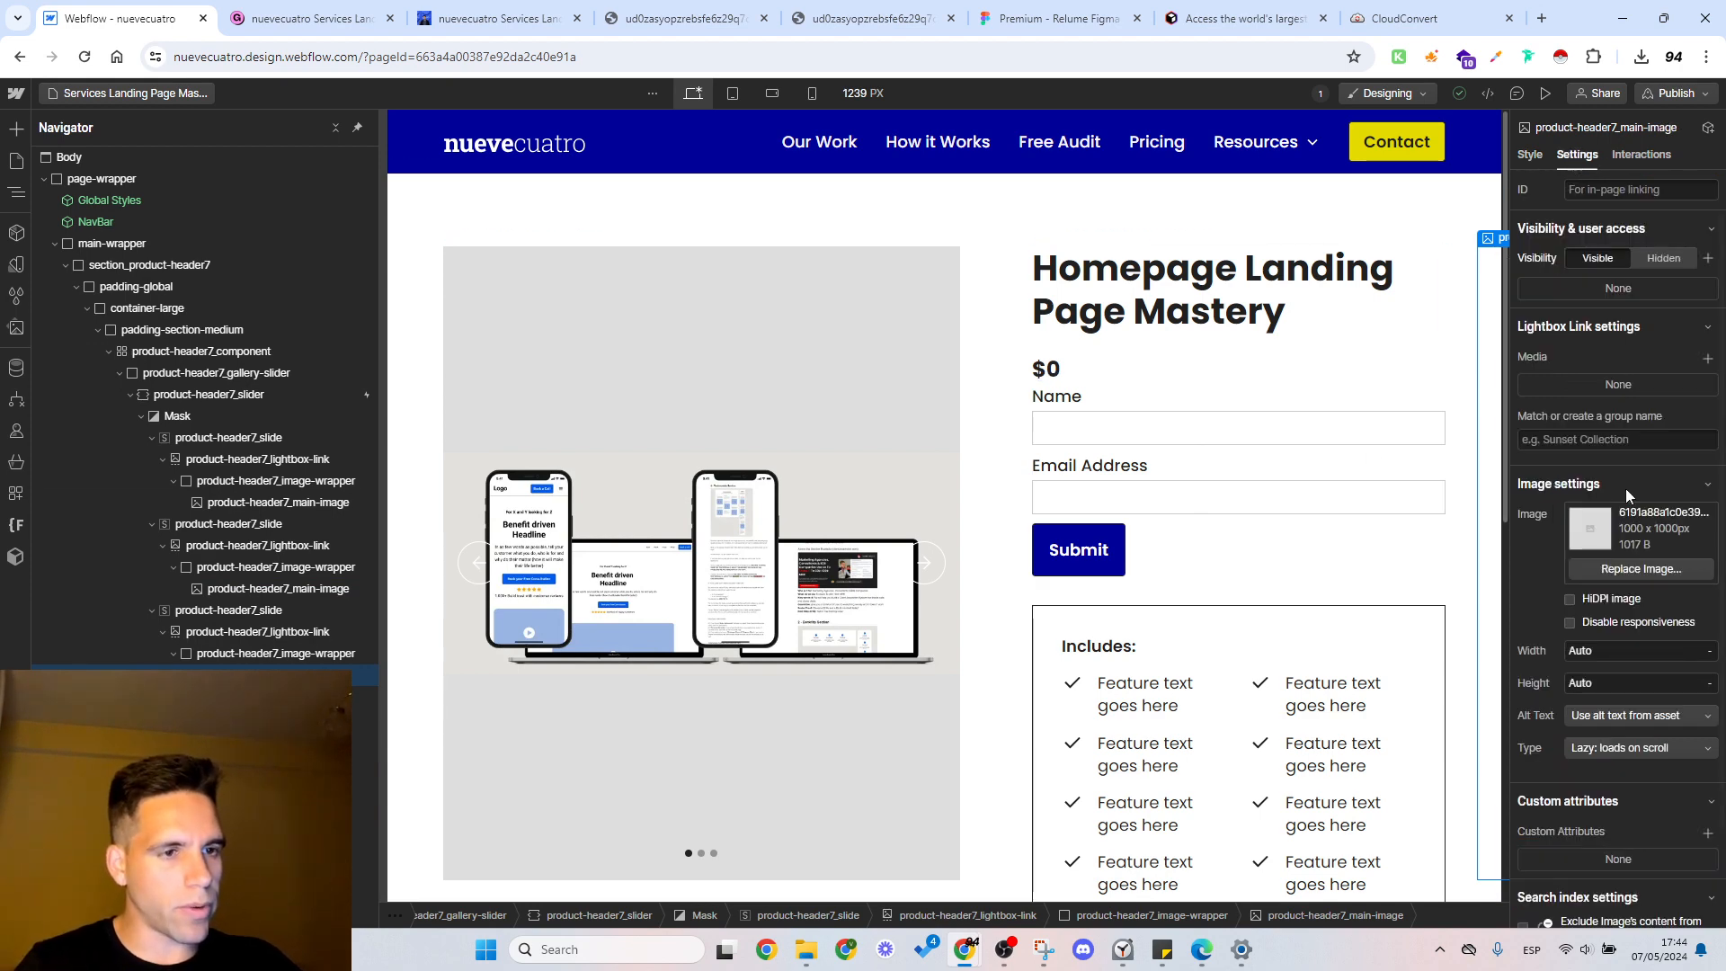
left_click(1641, 568)
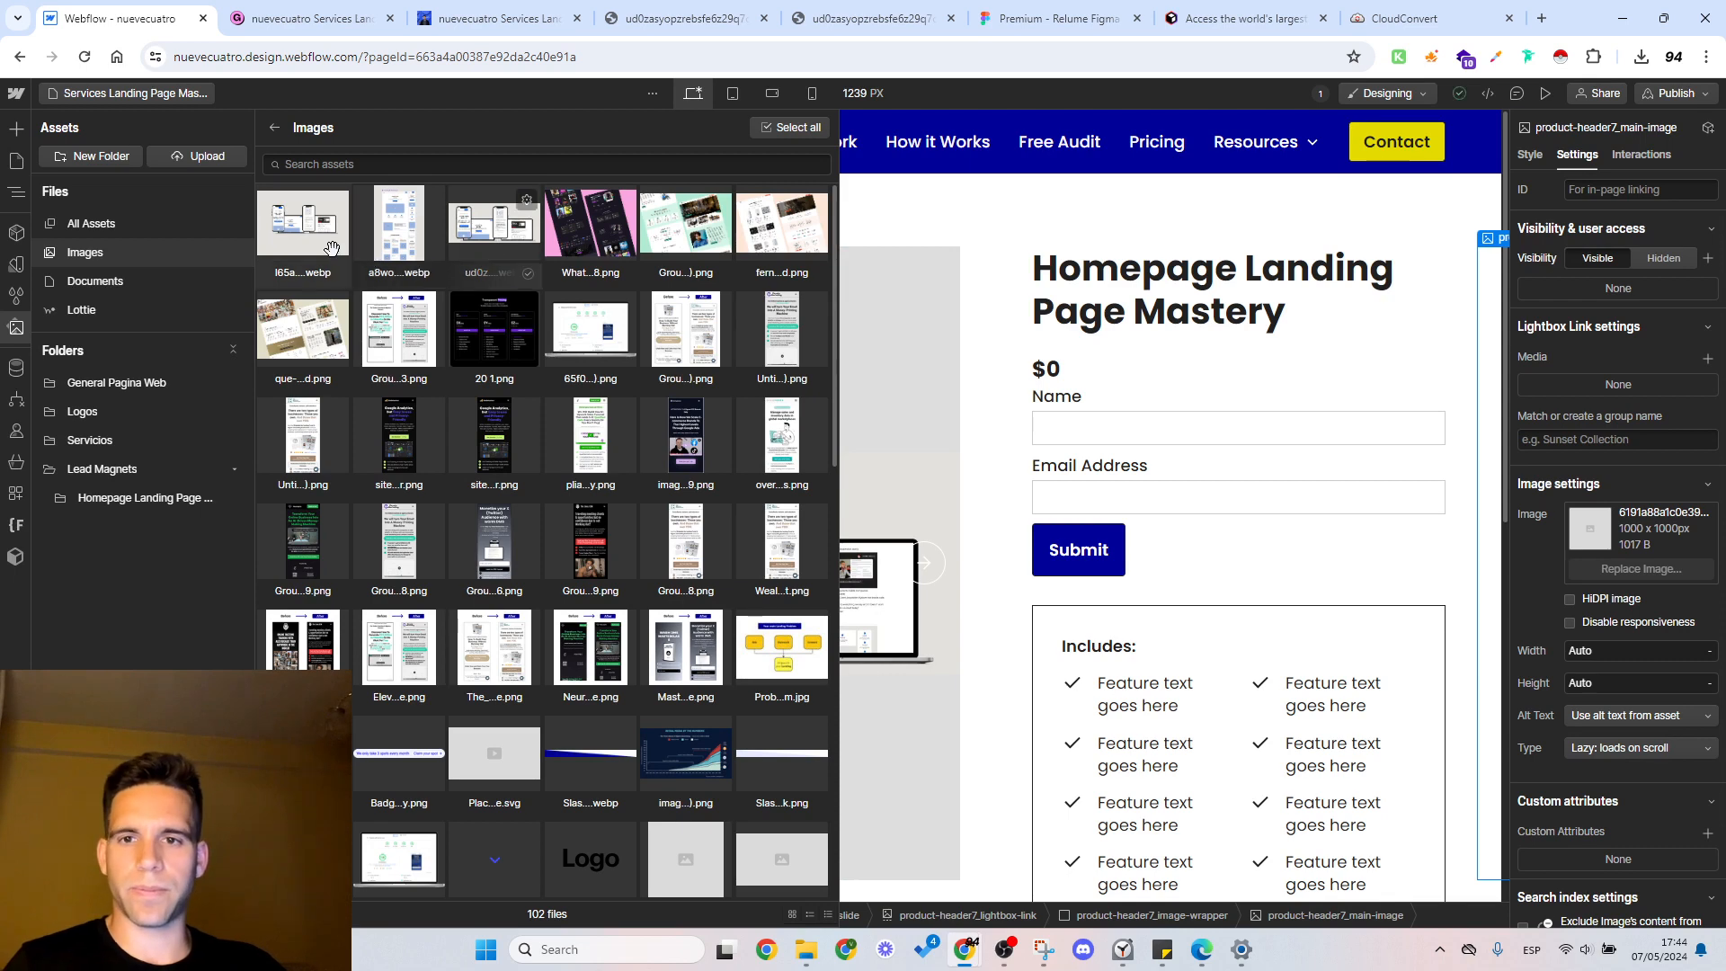
left_click(331, 248)
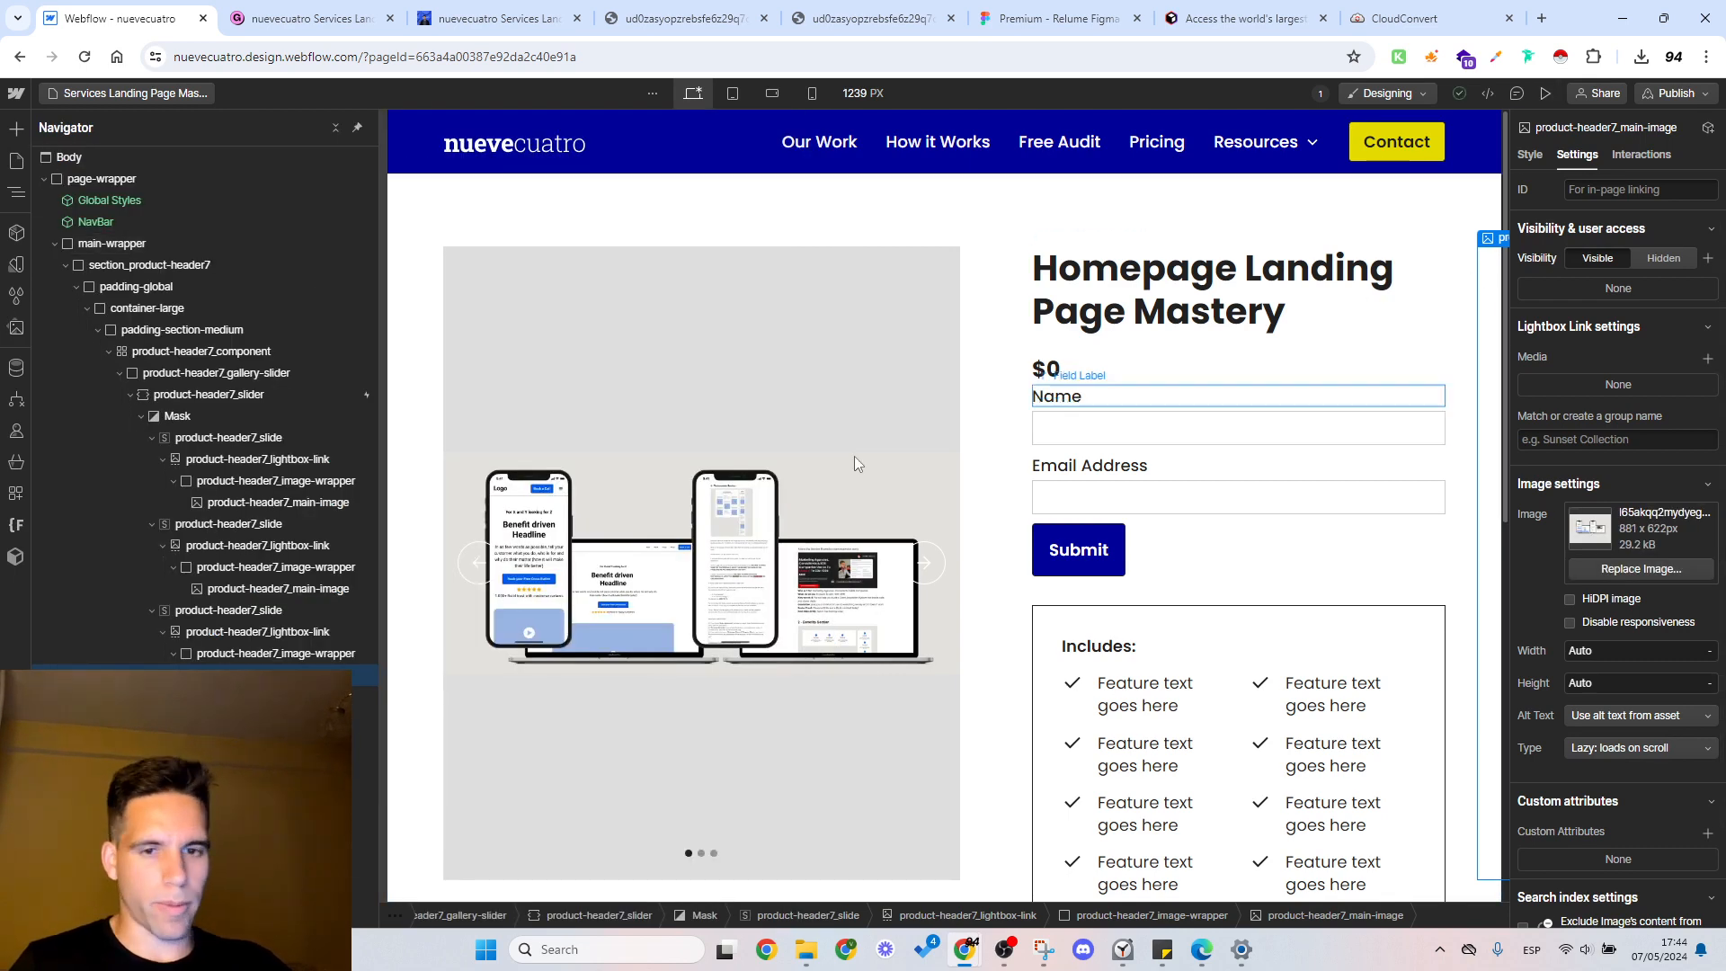
Step: Preview the product page, move the gallery slider forward and back, and return to designing
scroll(854, 463, "down", 3)
left_click(1545, 92)
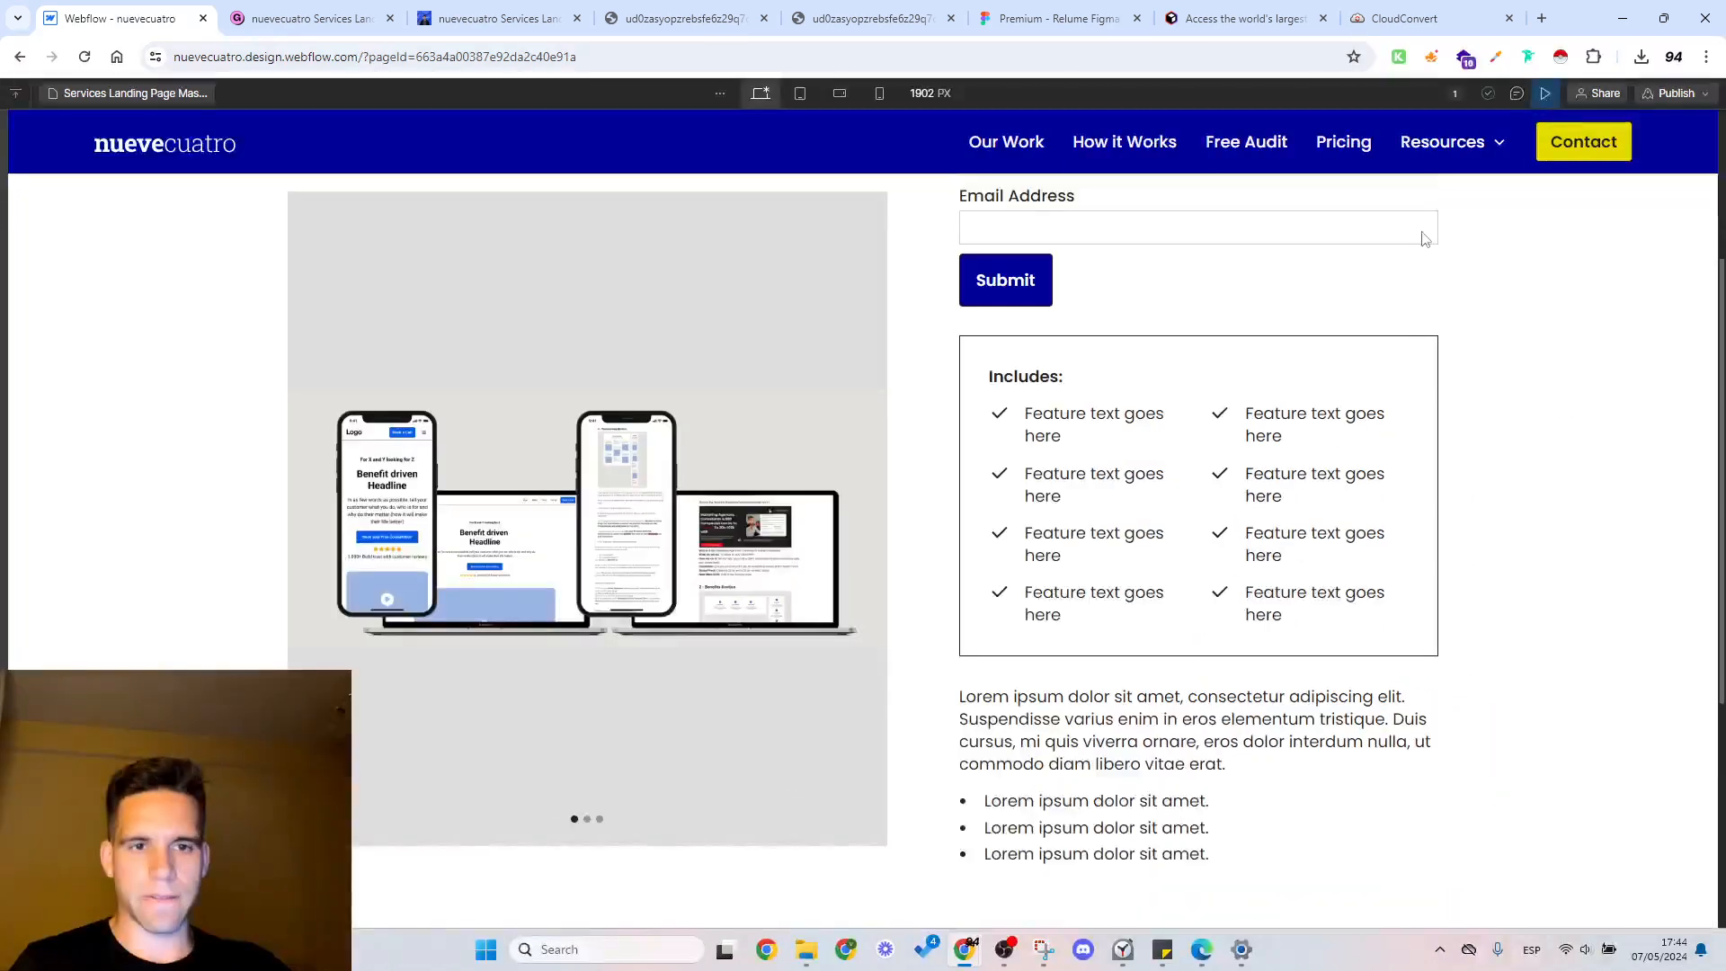
scroll(1122, 476, "up", 3)
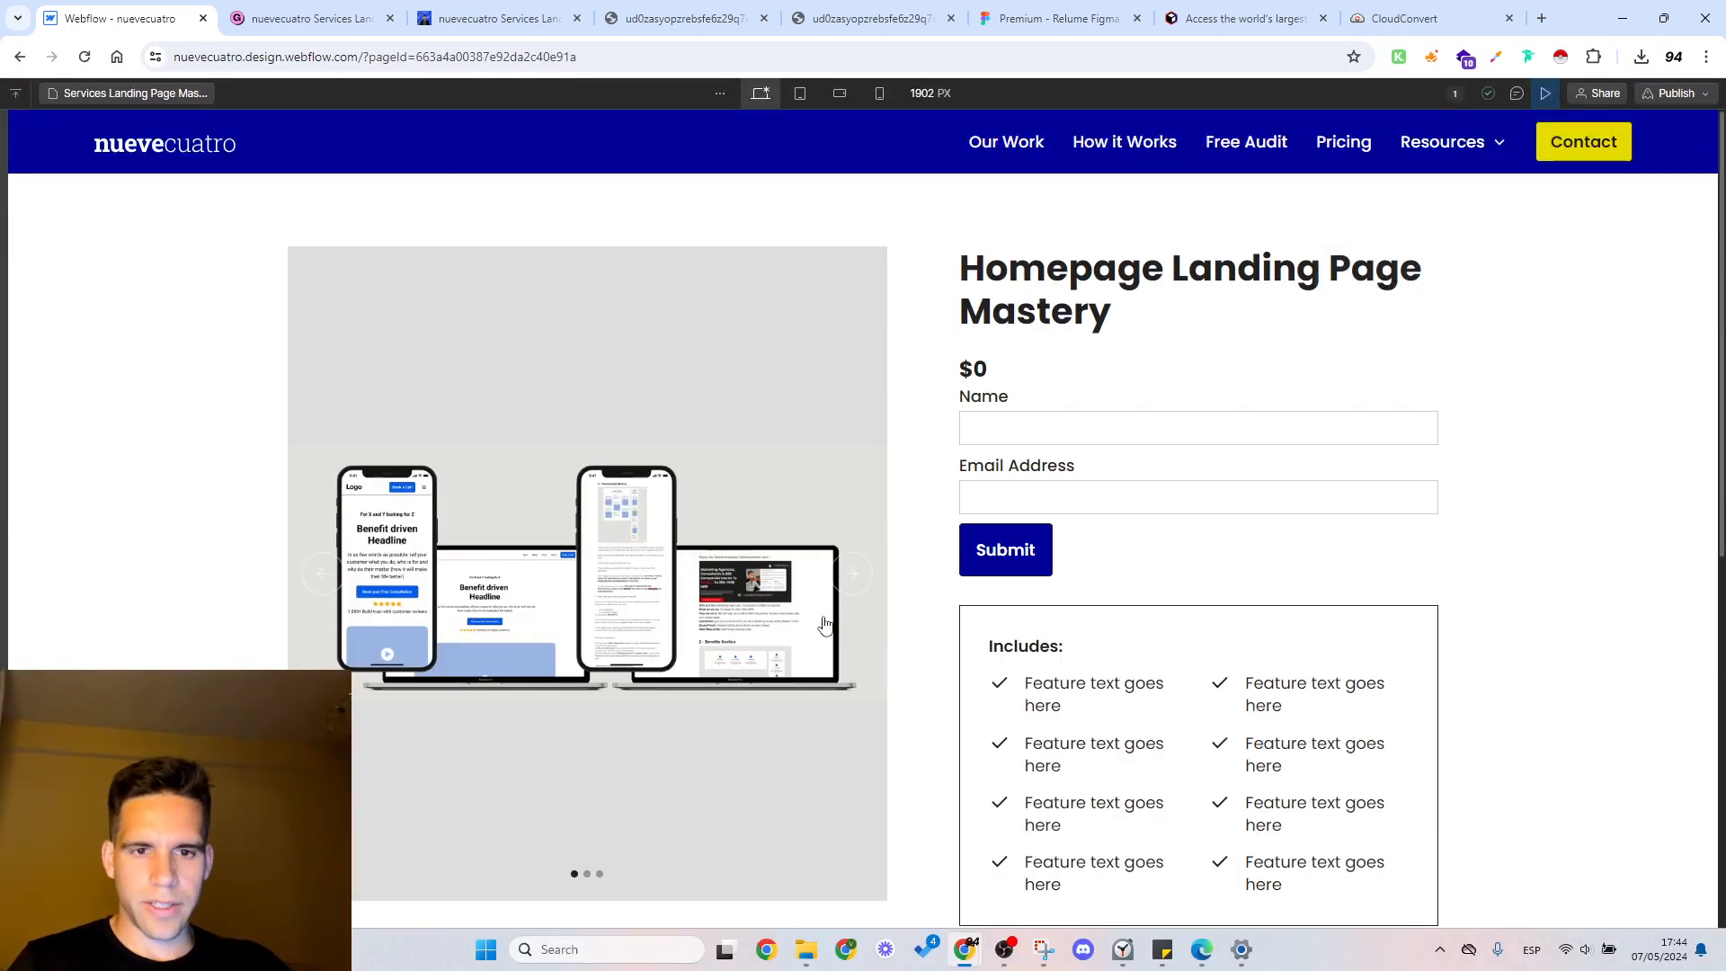
left_click(848, 584)
left_click(339, 580)
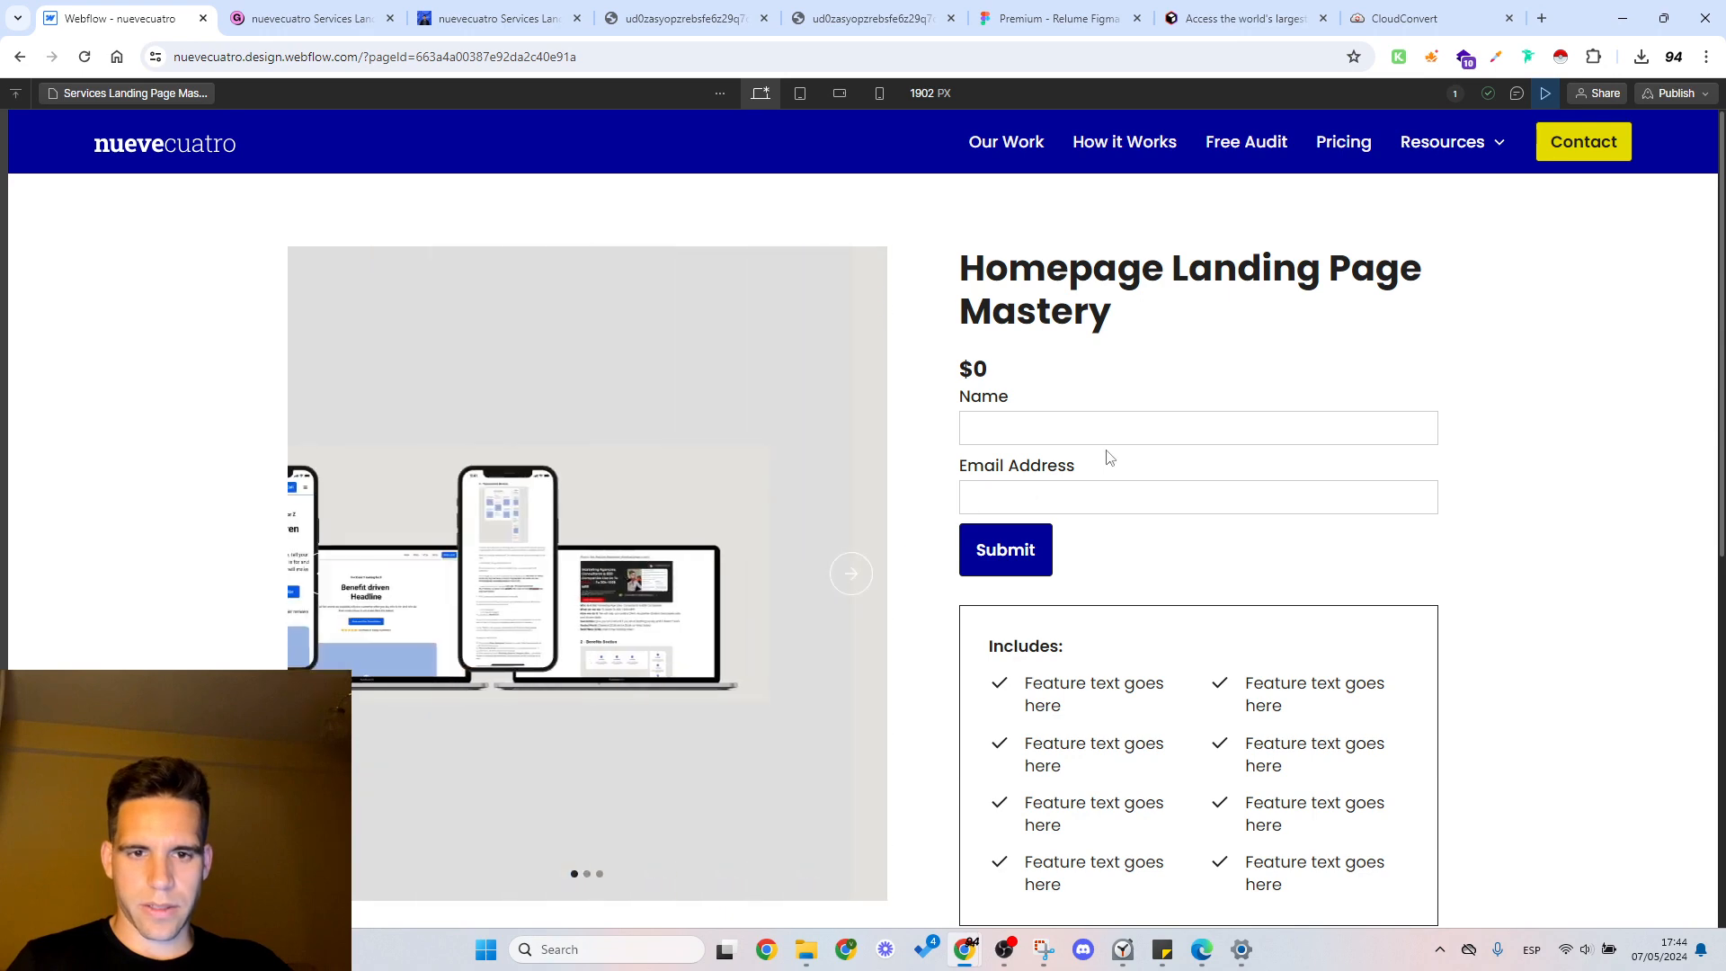
left_click(1546, 92)
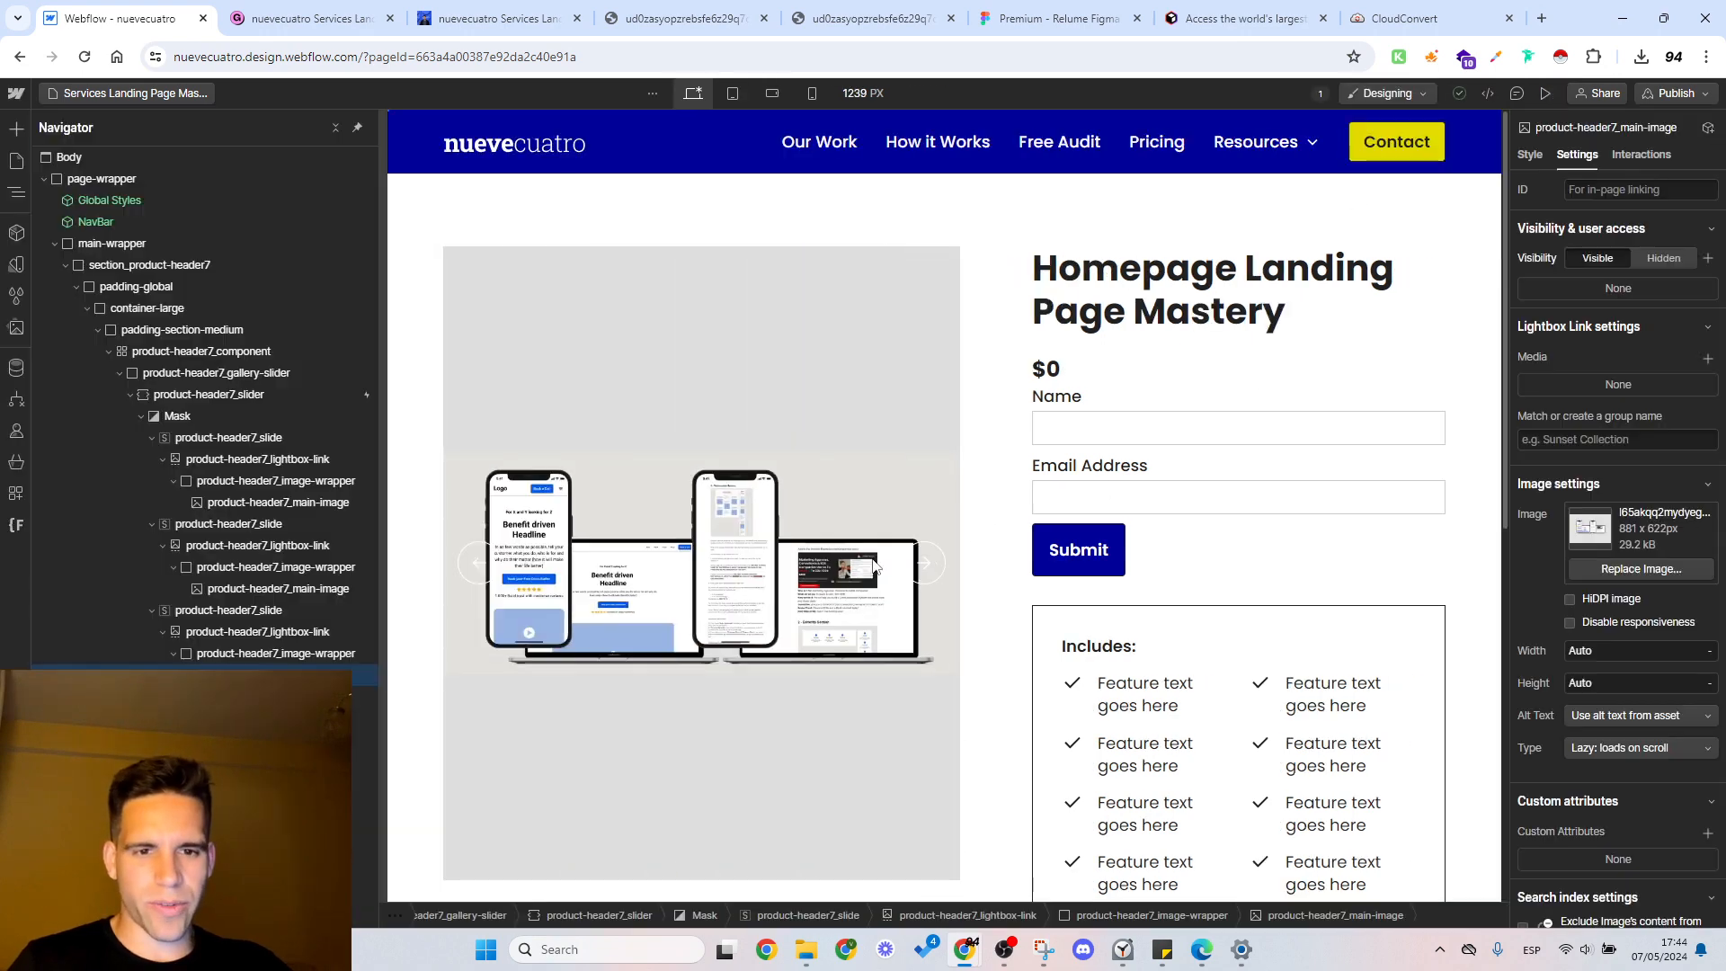
Step: Add the hide combo class to the slider's product-header7_arrow element
scroll(941, 561, "down", 3)
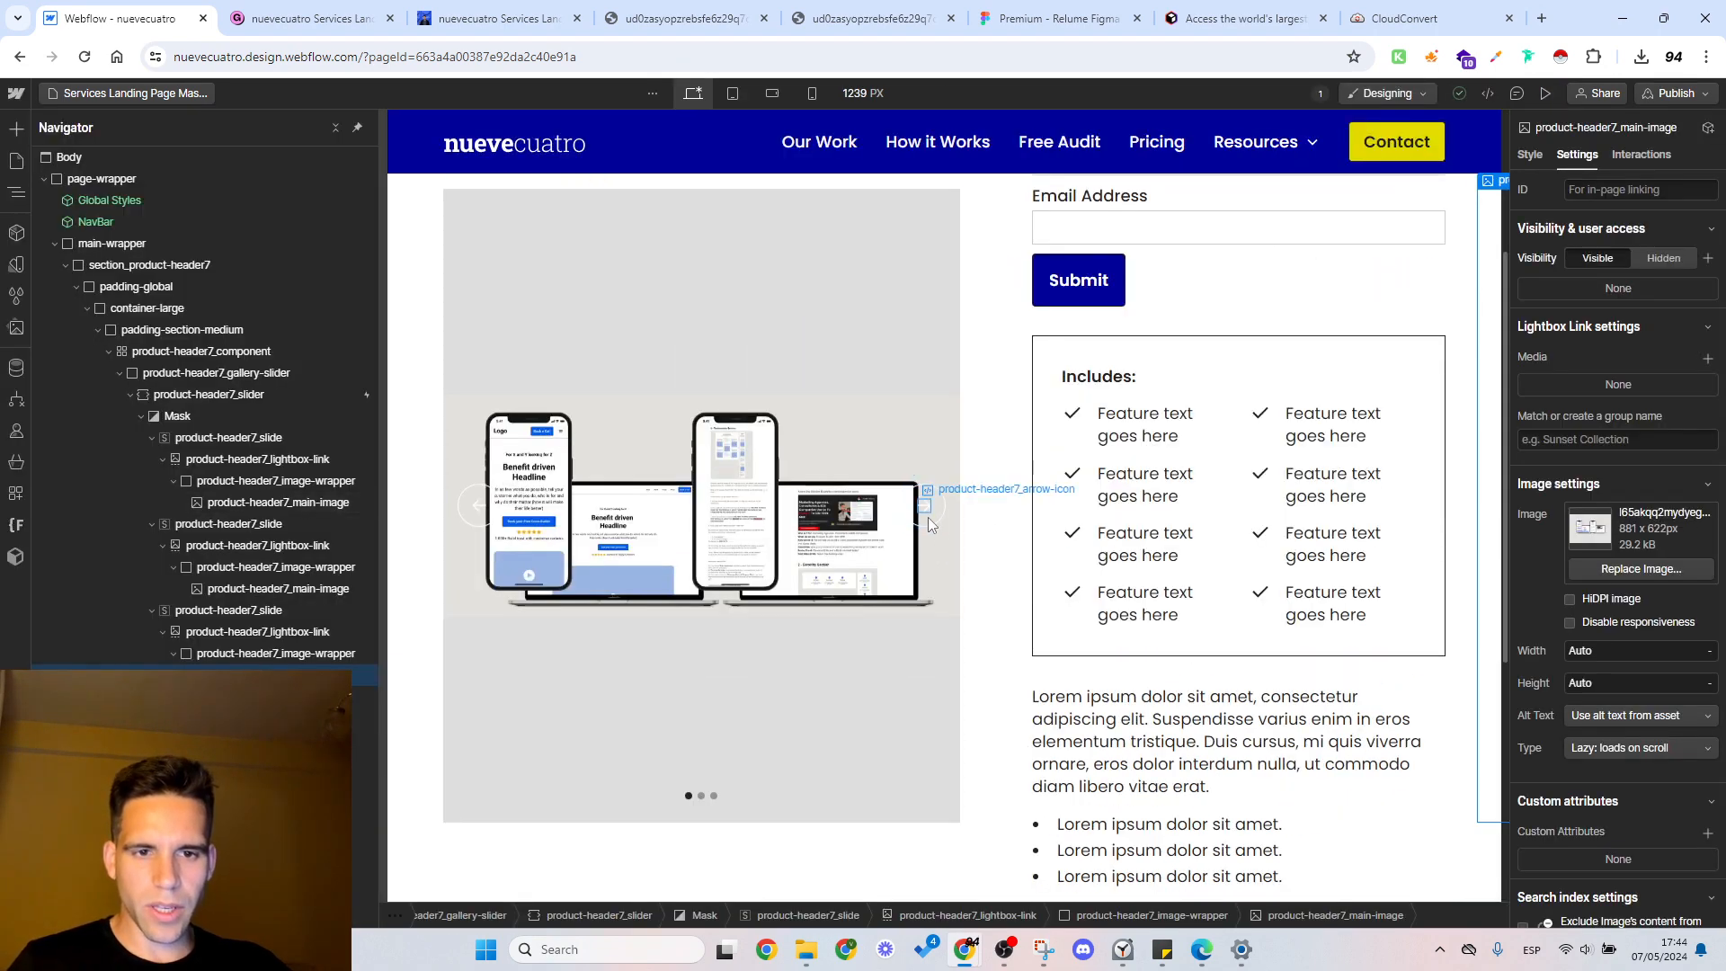
left_click(939, 529)
left_click(938, 521)
left_click(937, 518)
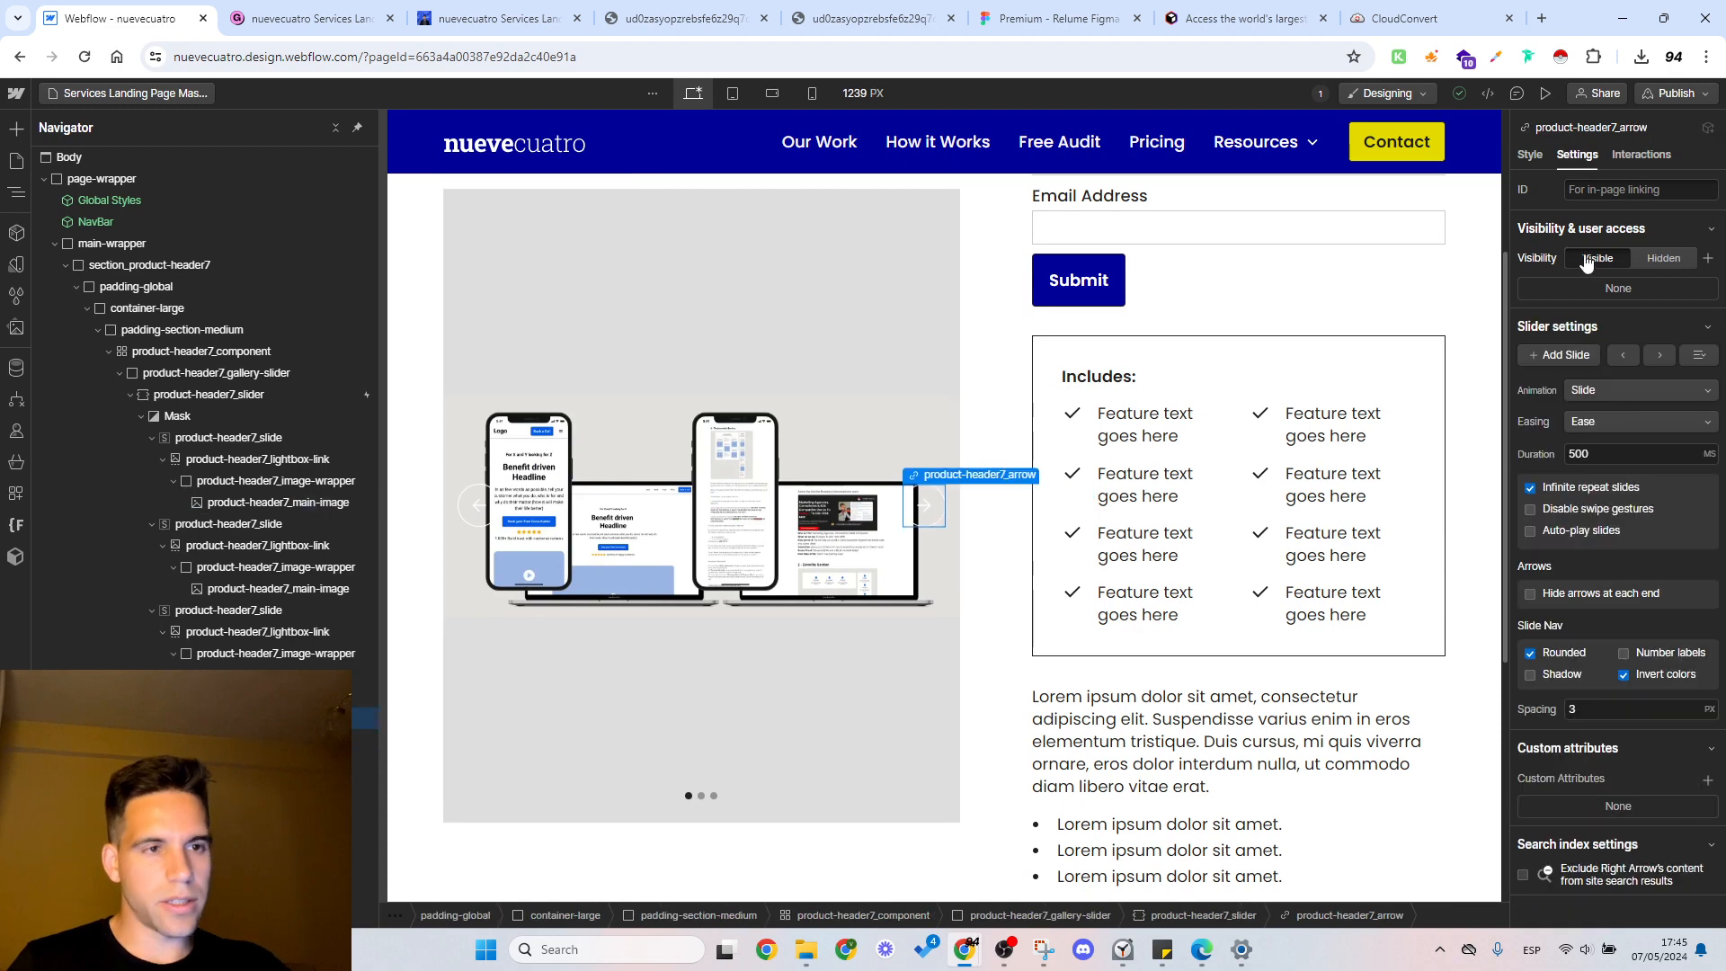
left_click(1530, 156)
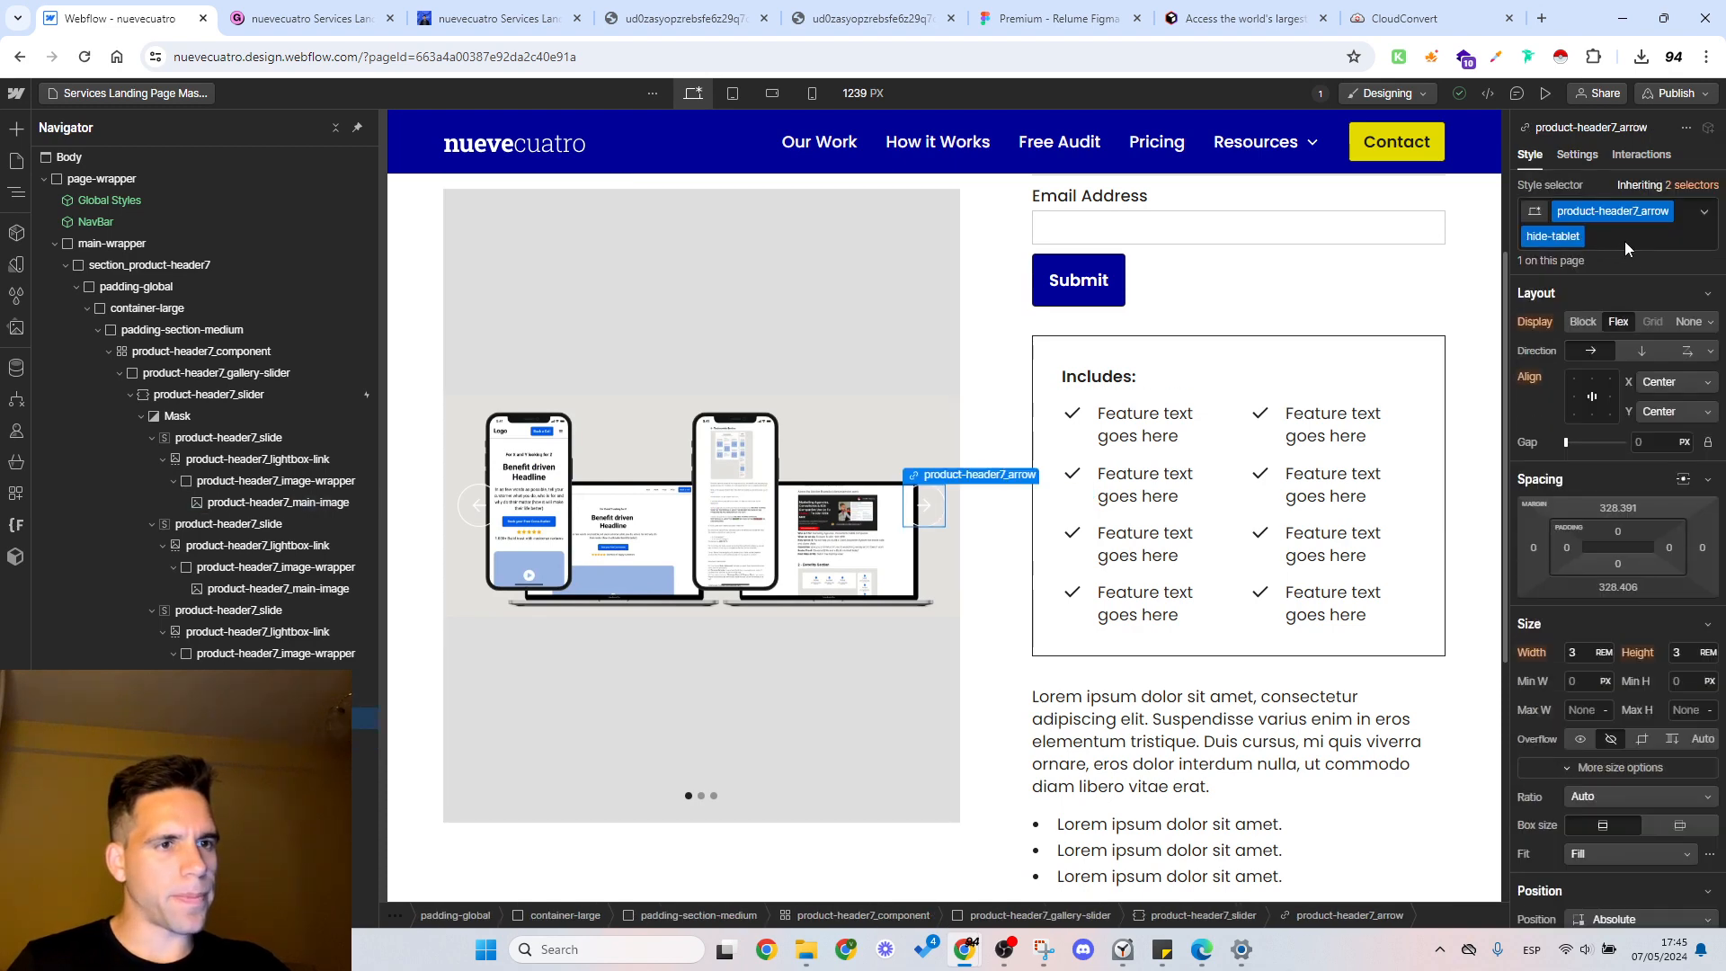
left_click(1626, 241)
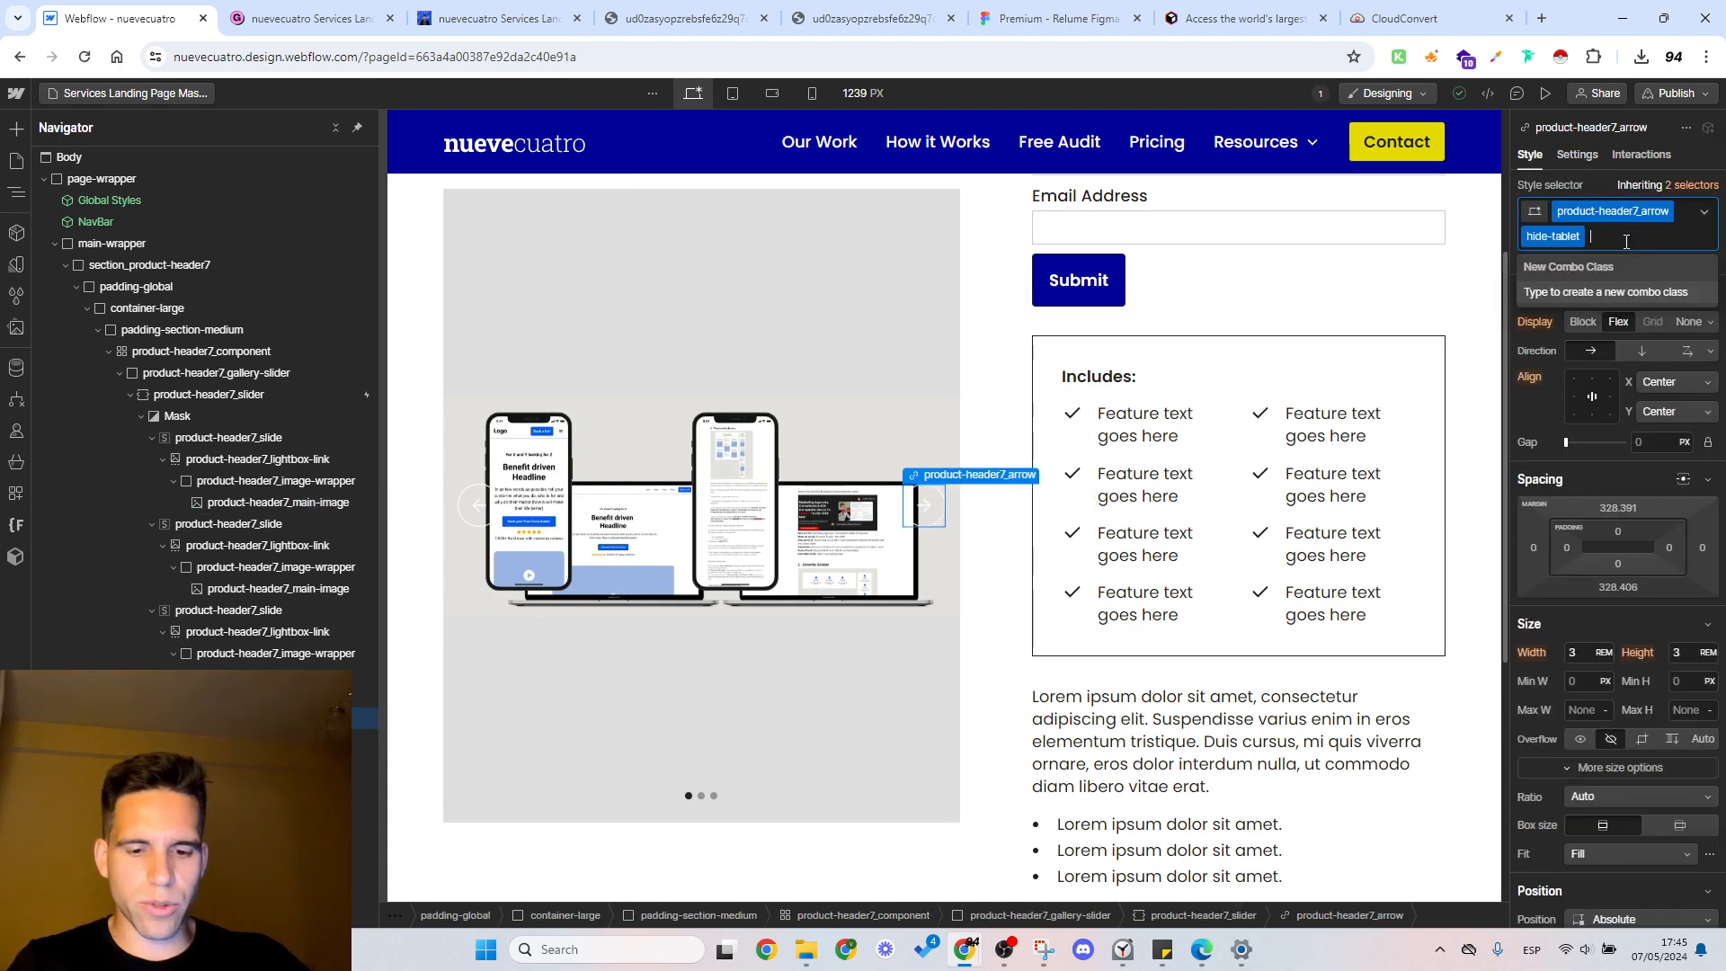
type("hide")
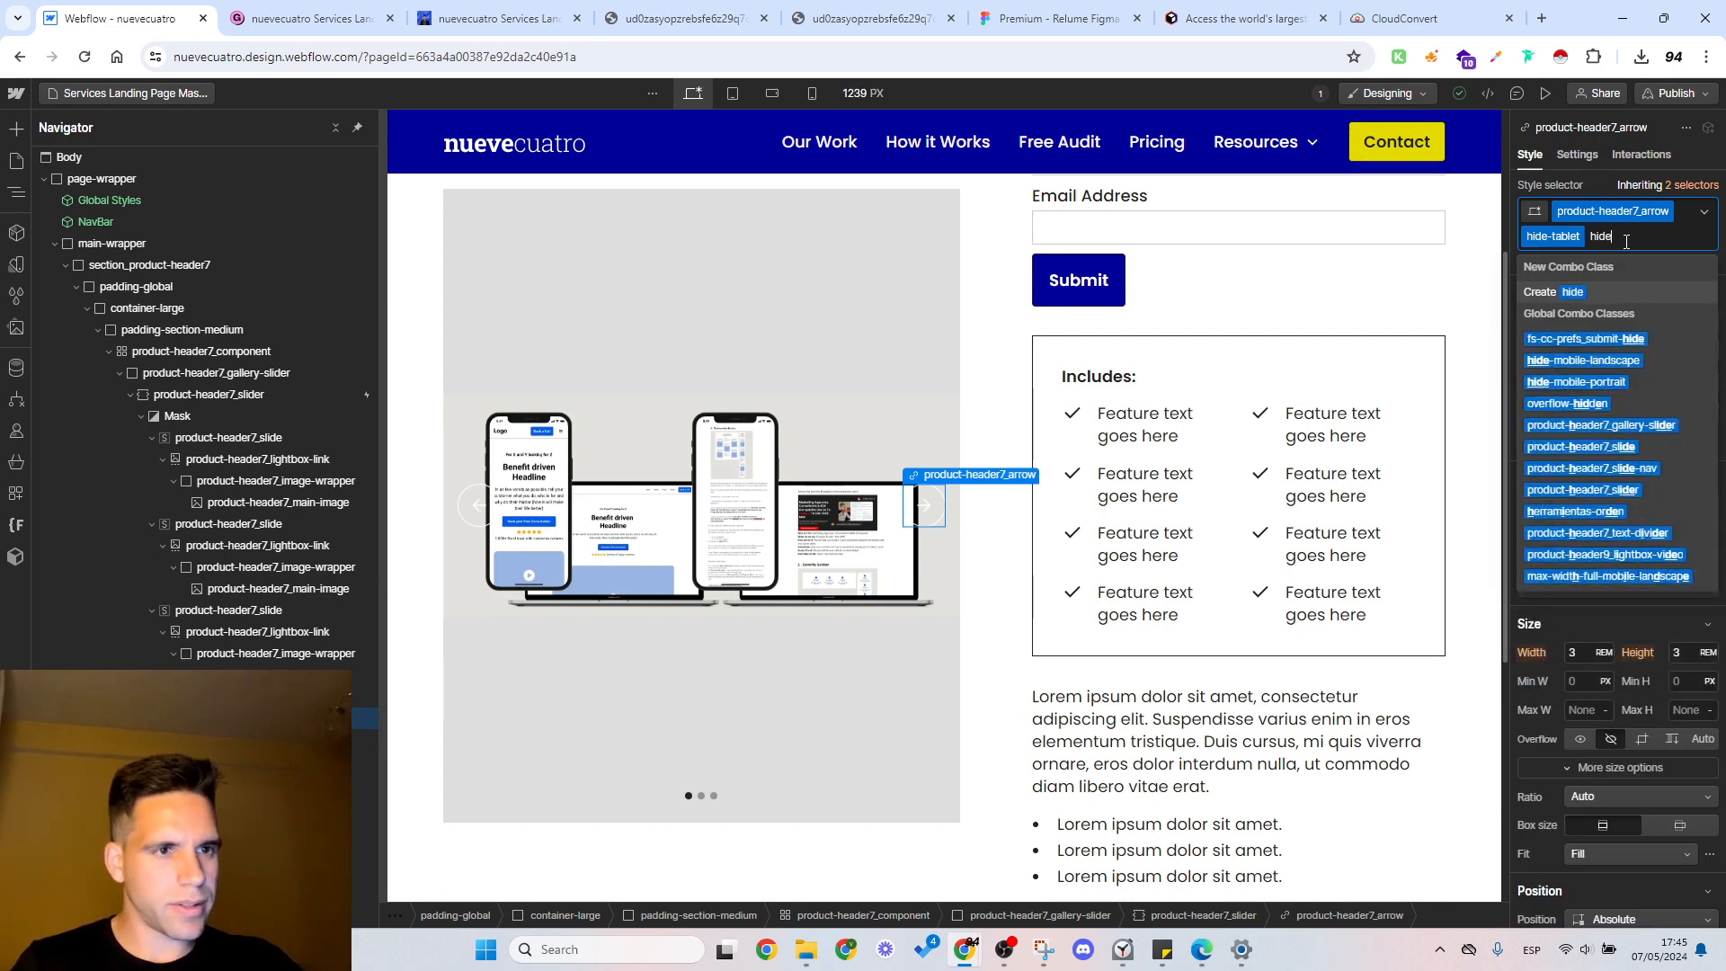
key("BackSpace")
key("BackSpace")
key("BackSpace")
key("BackSpace")
type("hide")
key("Return")
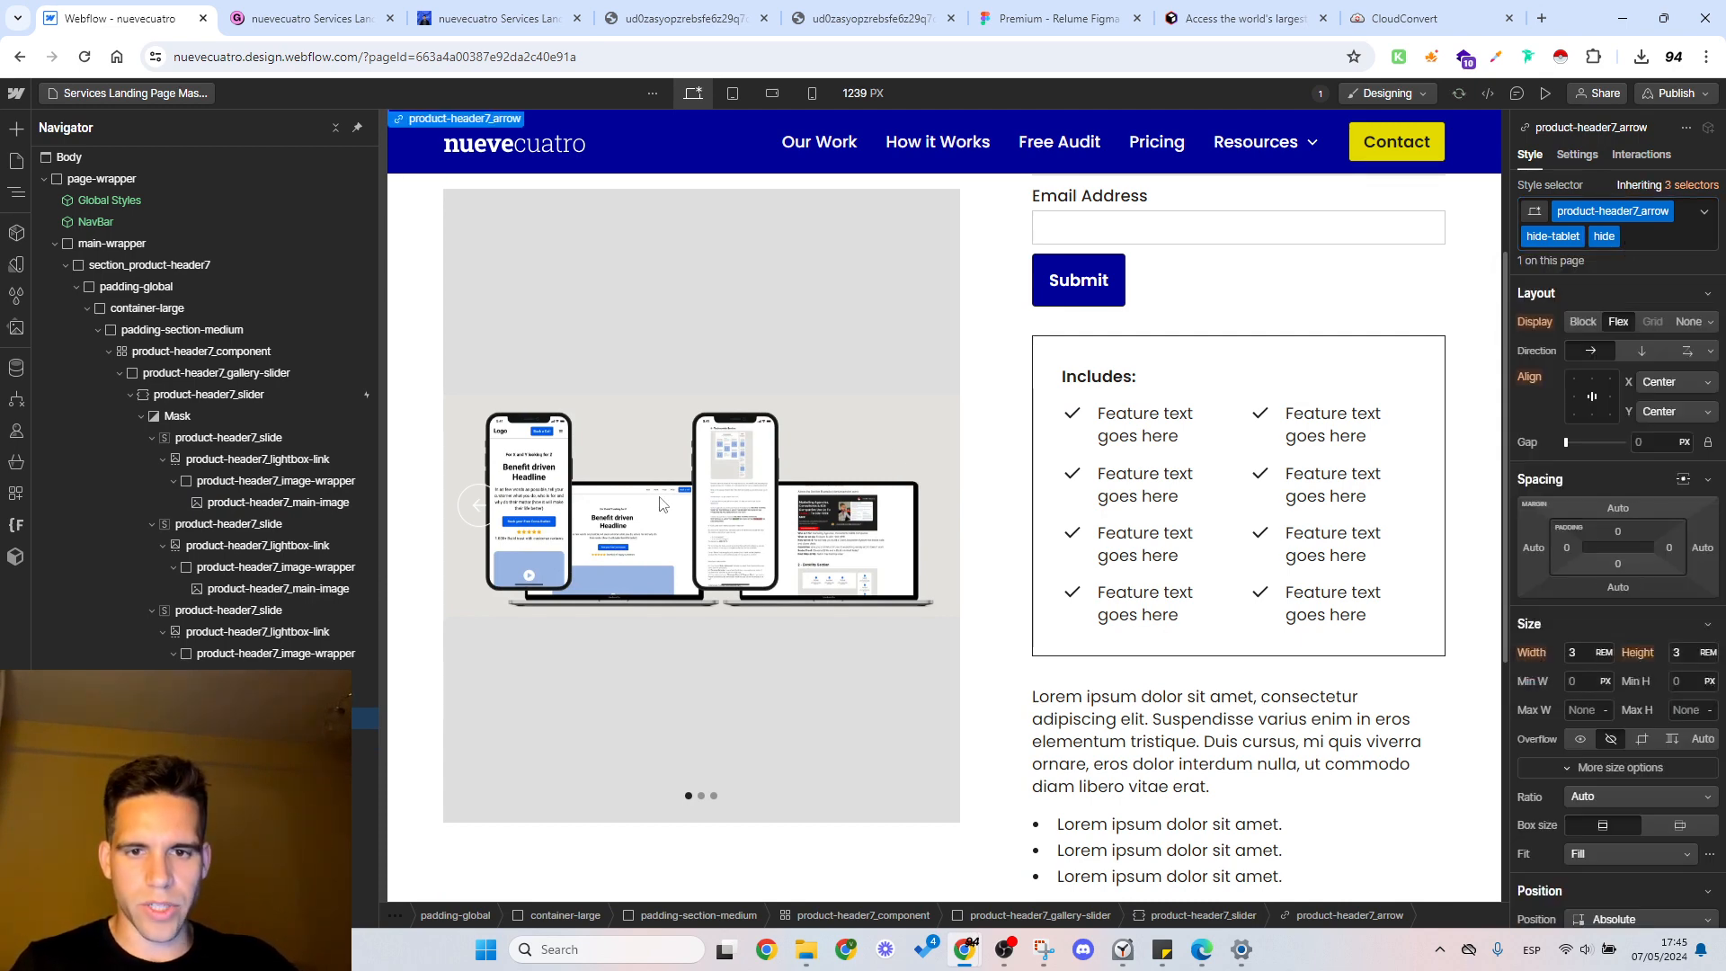
Step: Add the hide combo class to the slider's product-header7_arrow-left element
left_click(467, 515)
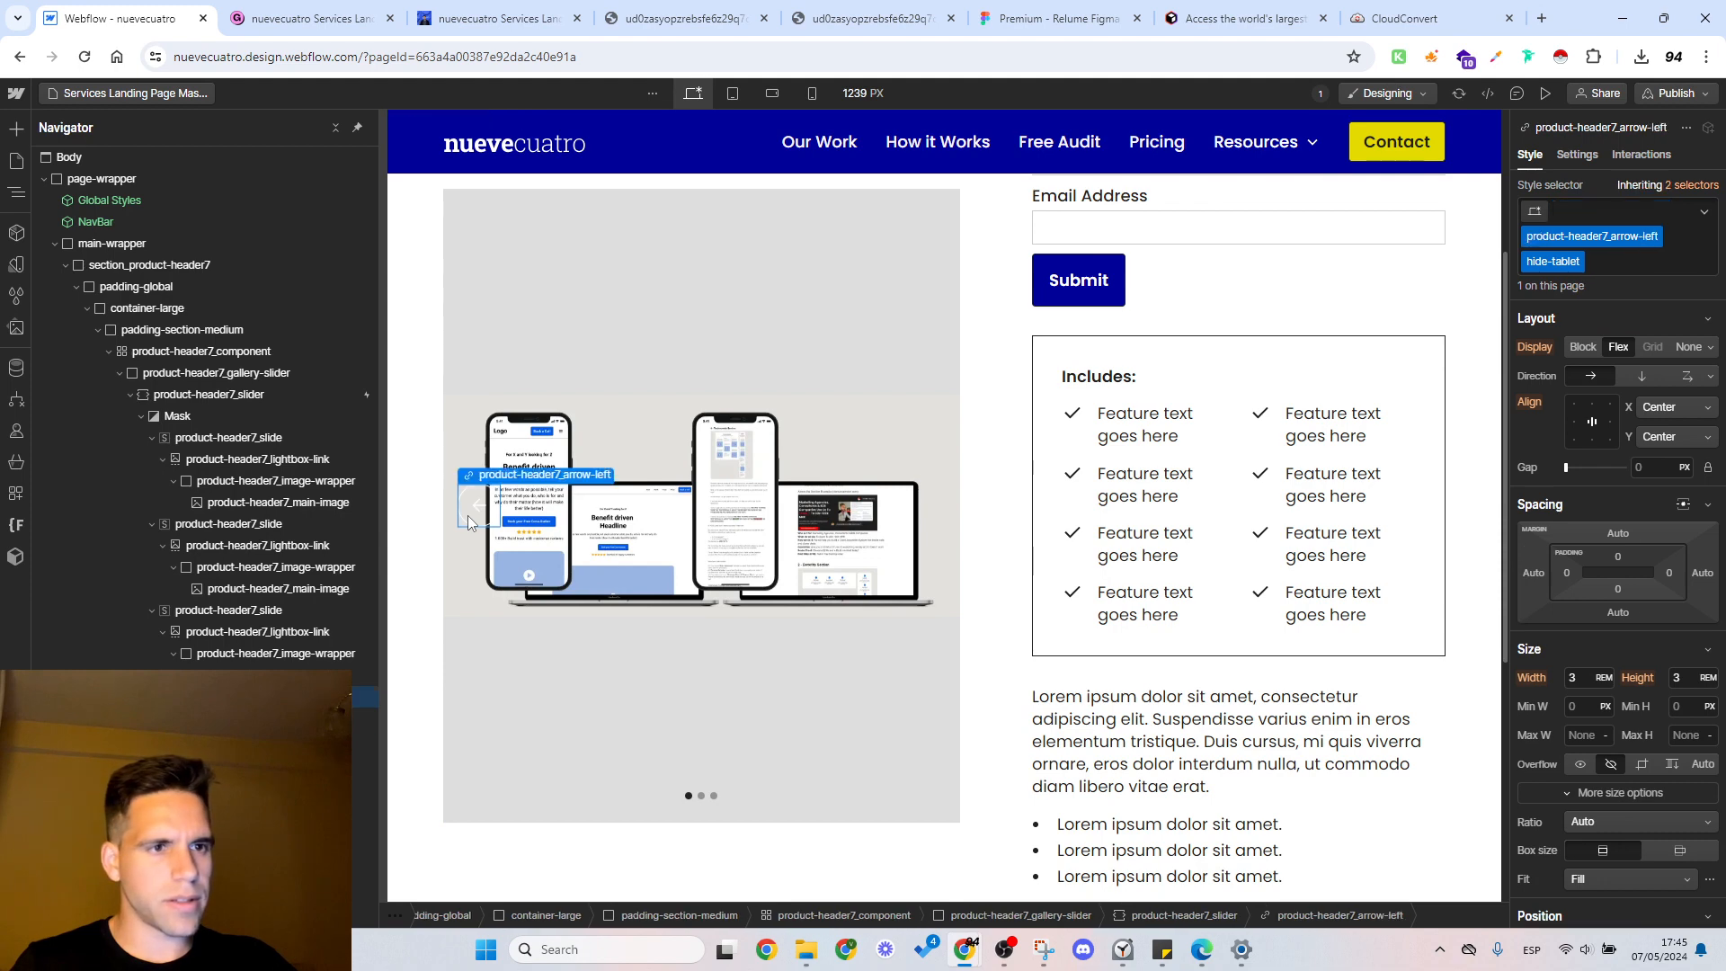
left_click(1616, 267)
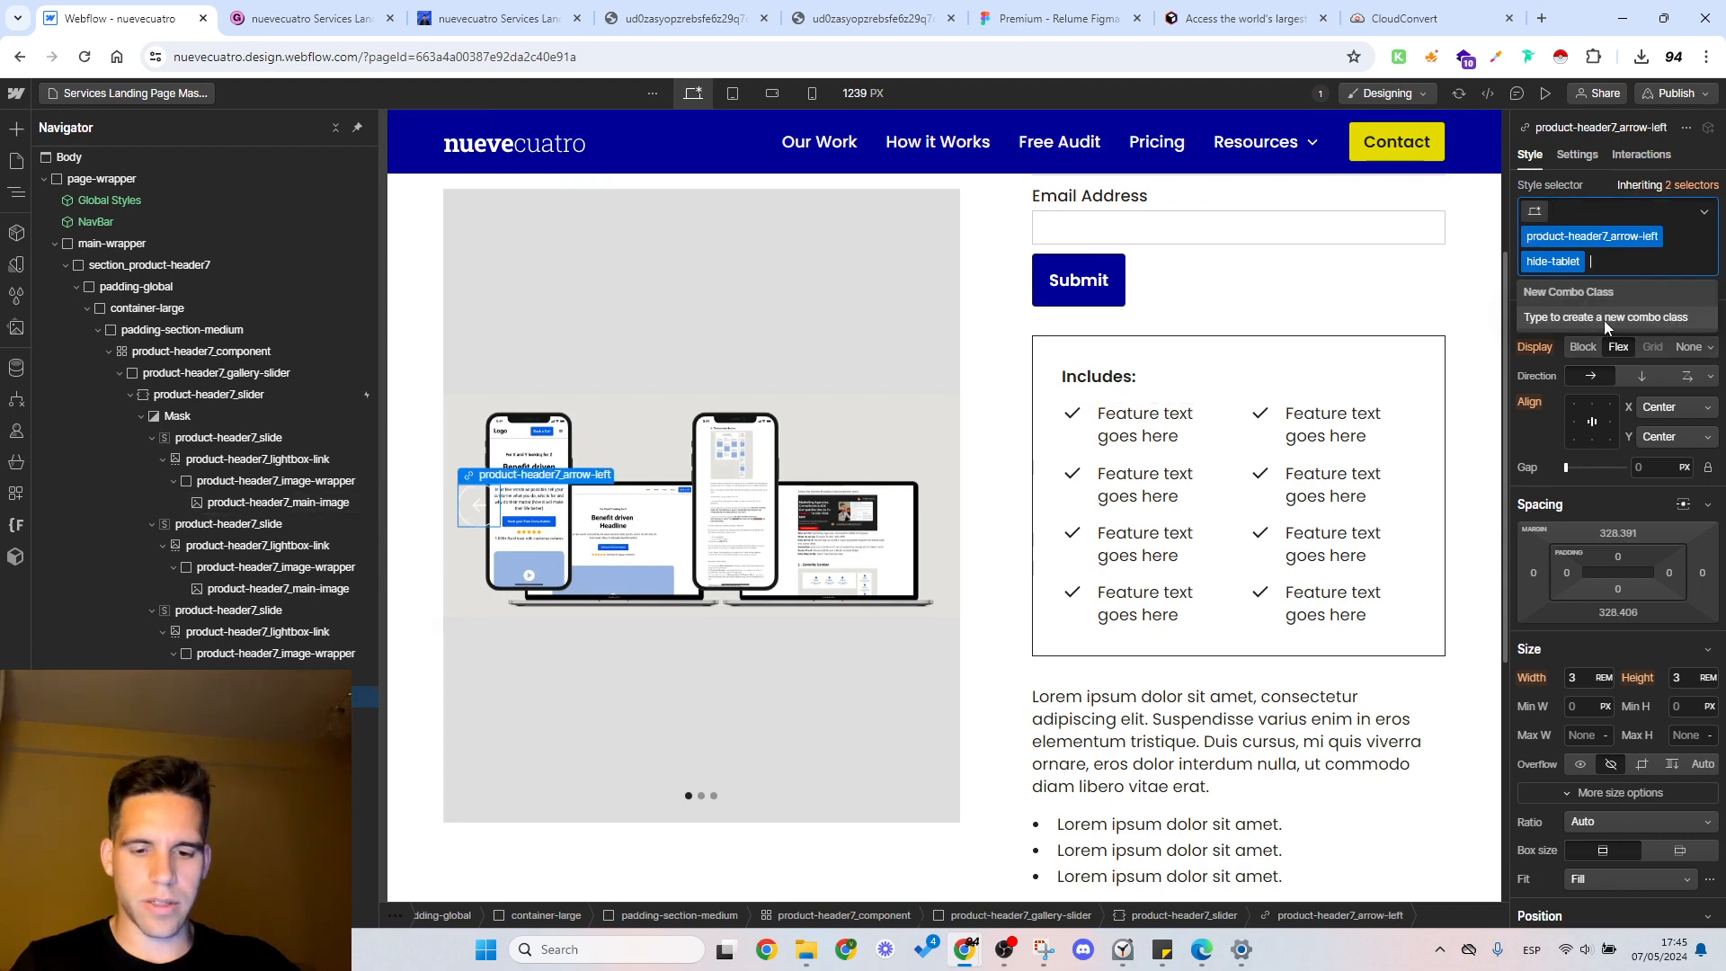
type("hide")
key("Return")
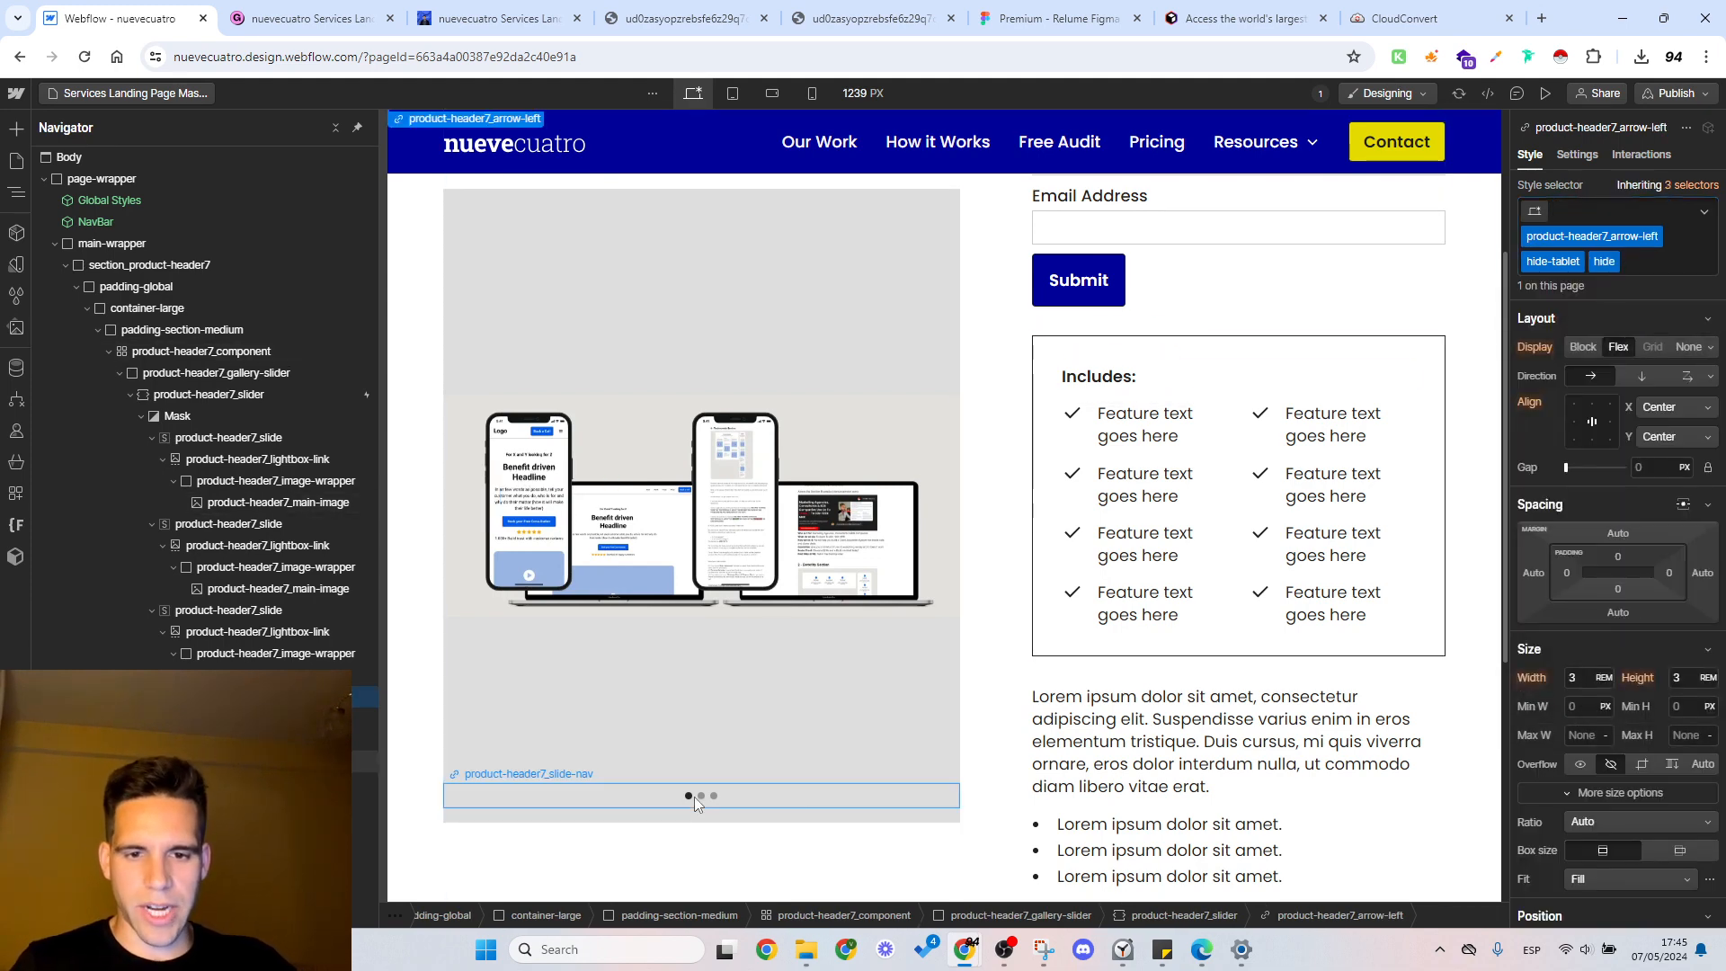
left_click(680, 814)
scroll(908, 497, "up", 1)
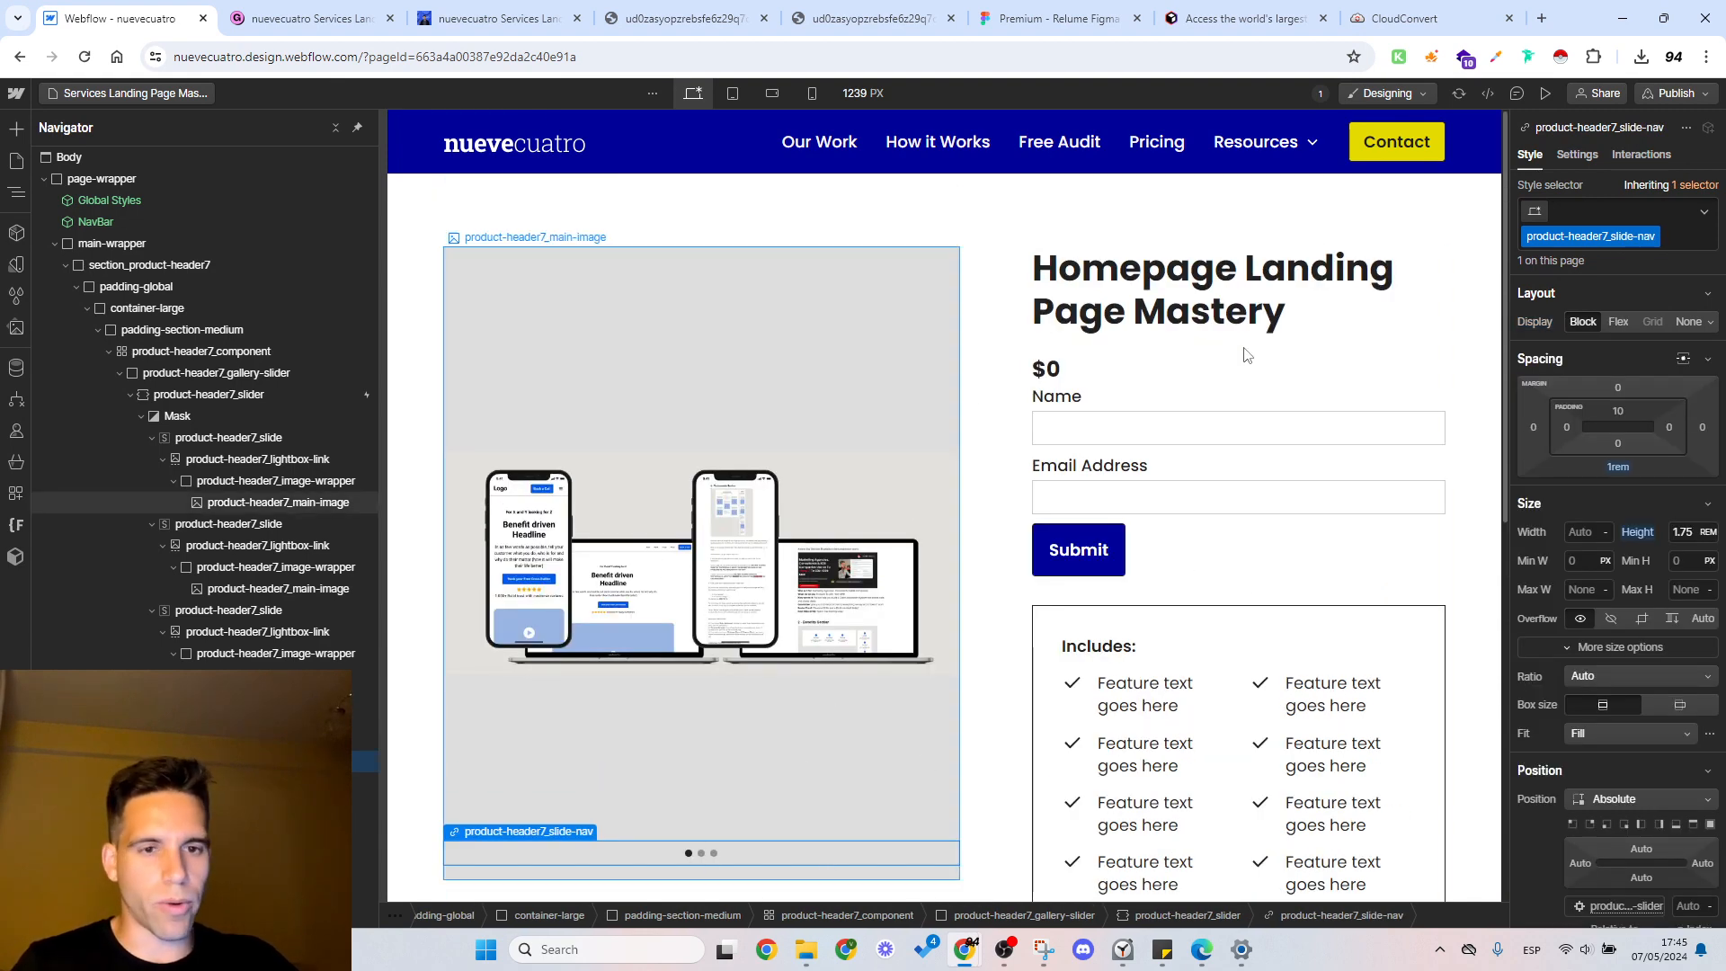
Step: Create the class form-field on the form's Name text field
left_click(1092, 382)
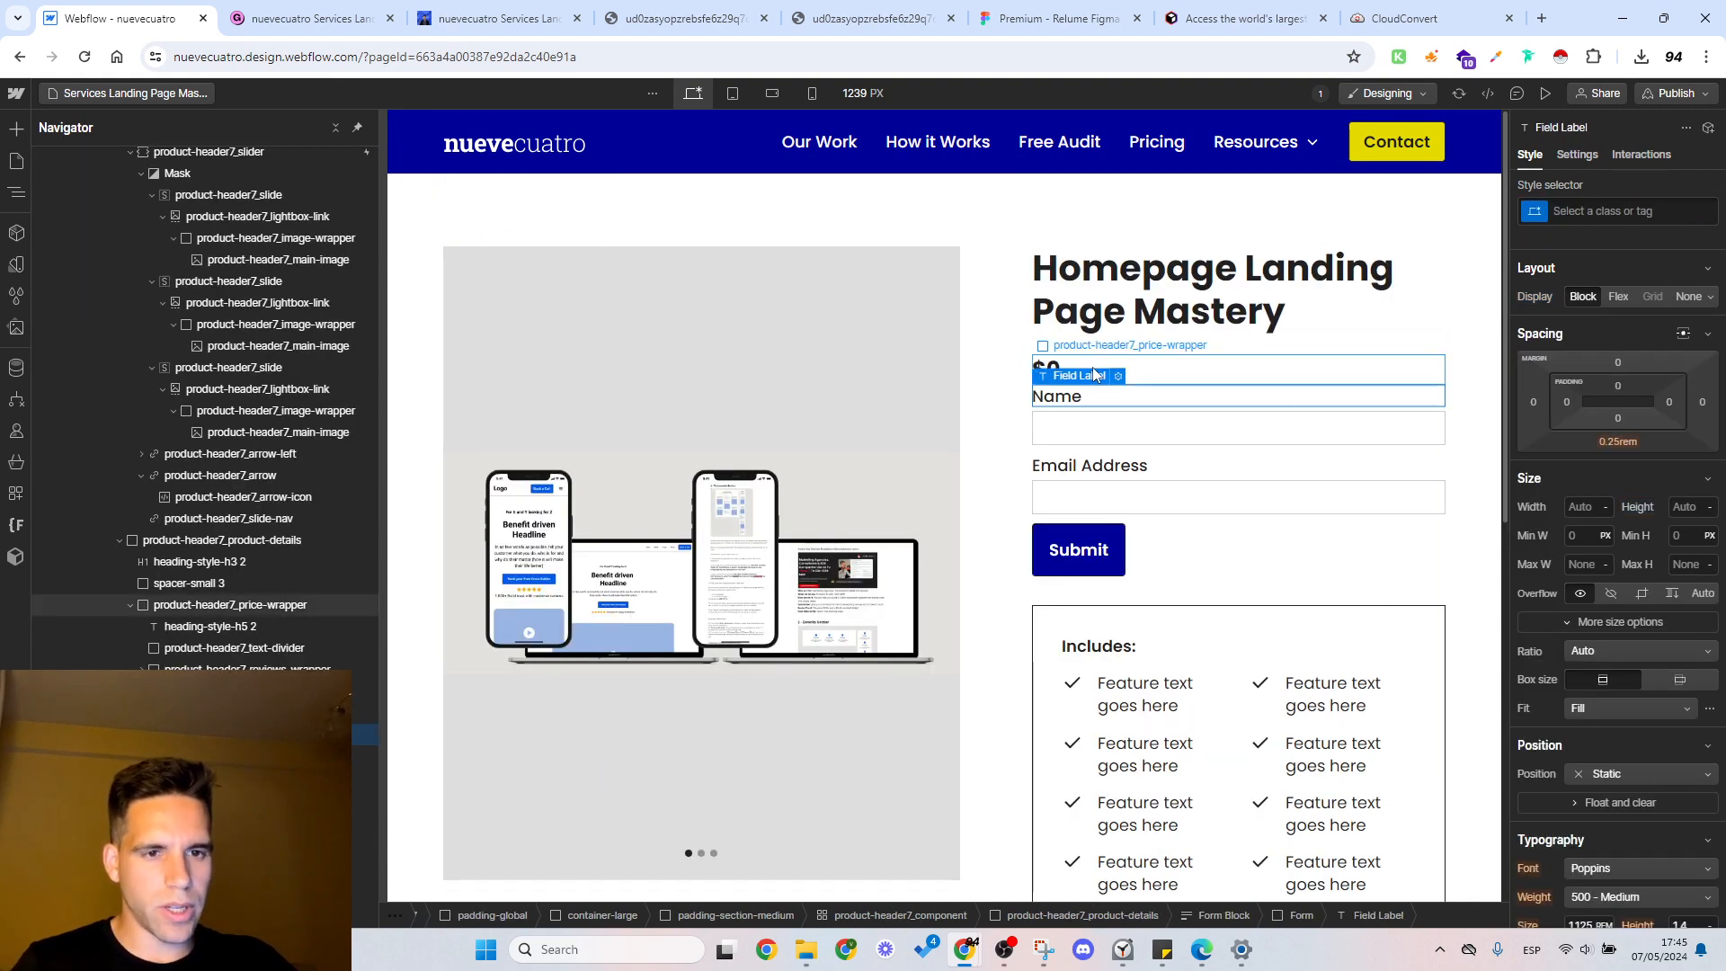
left_click(1107, 429)
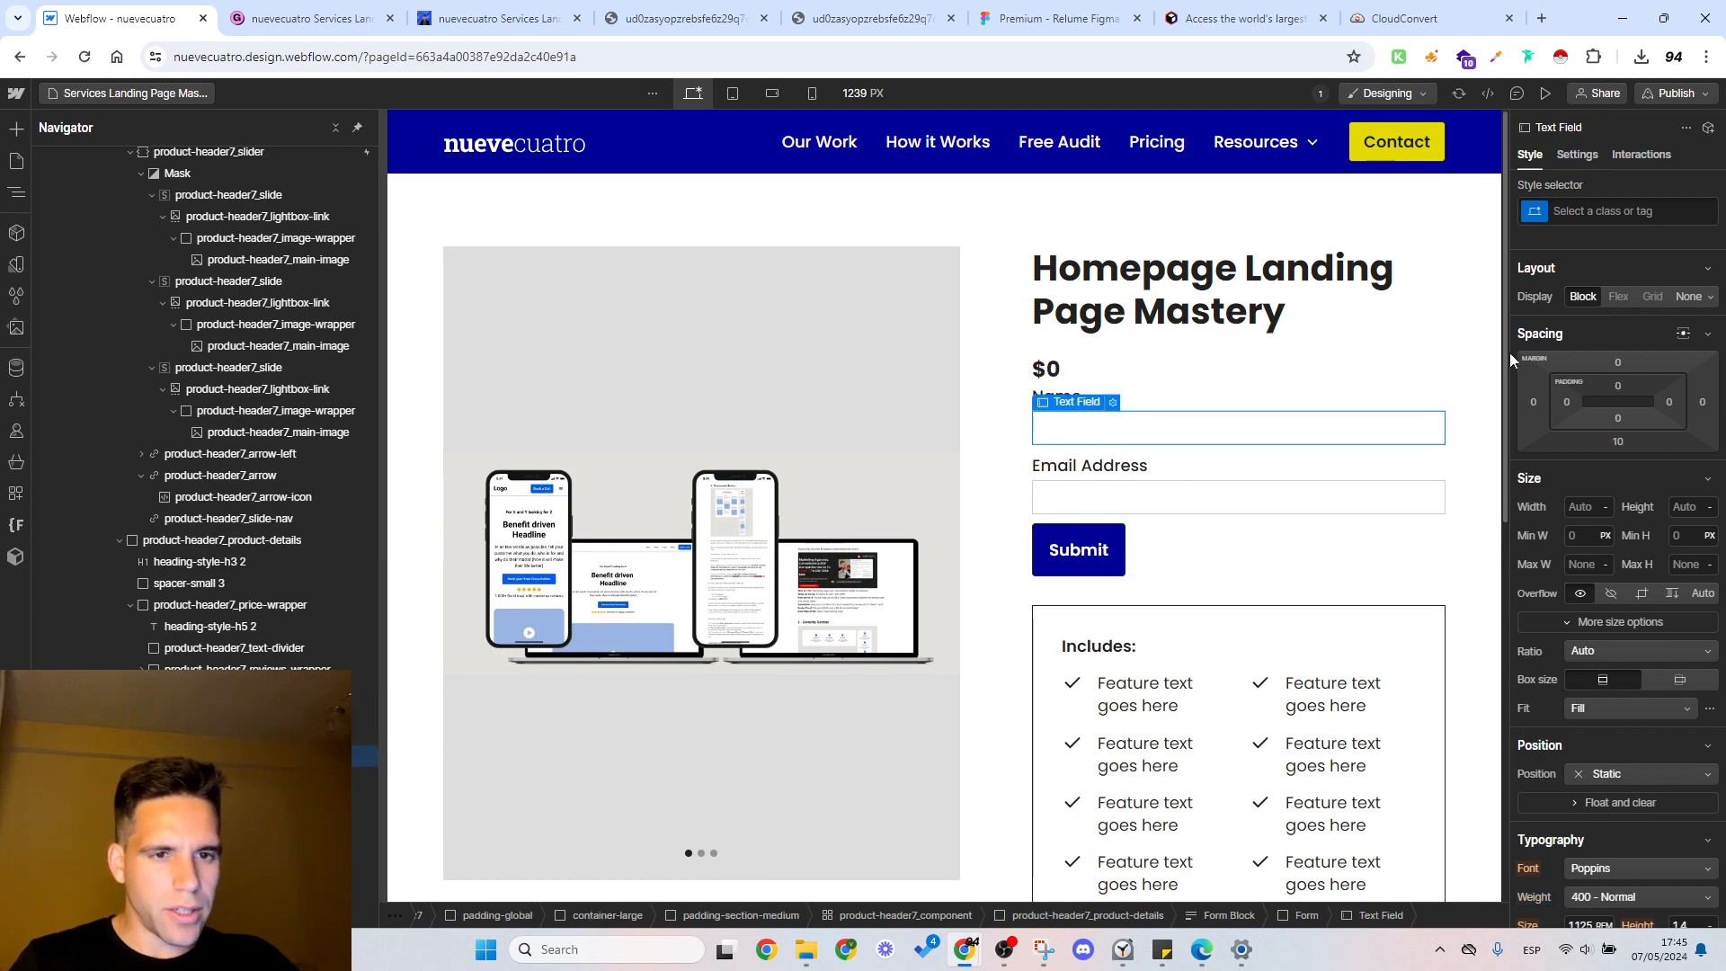
left_click(1607, 212)
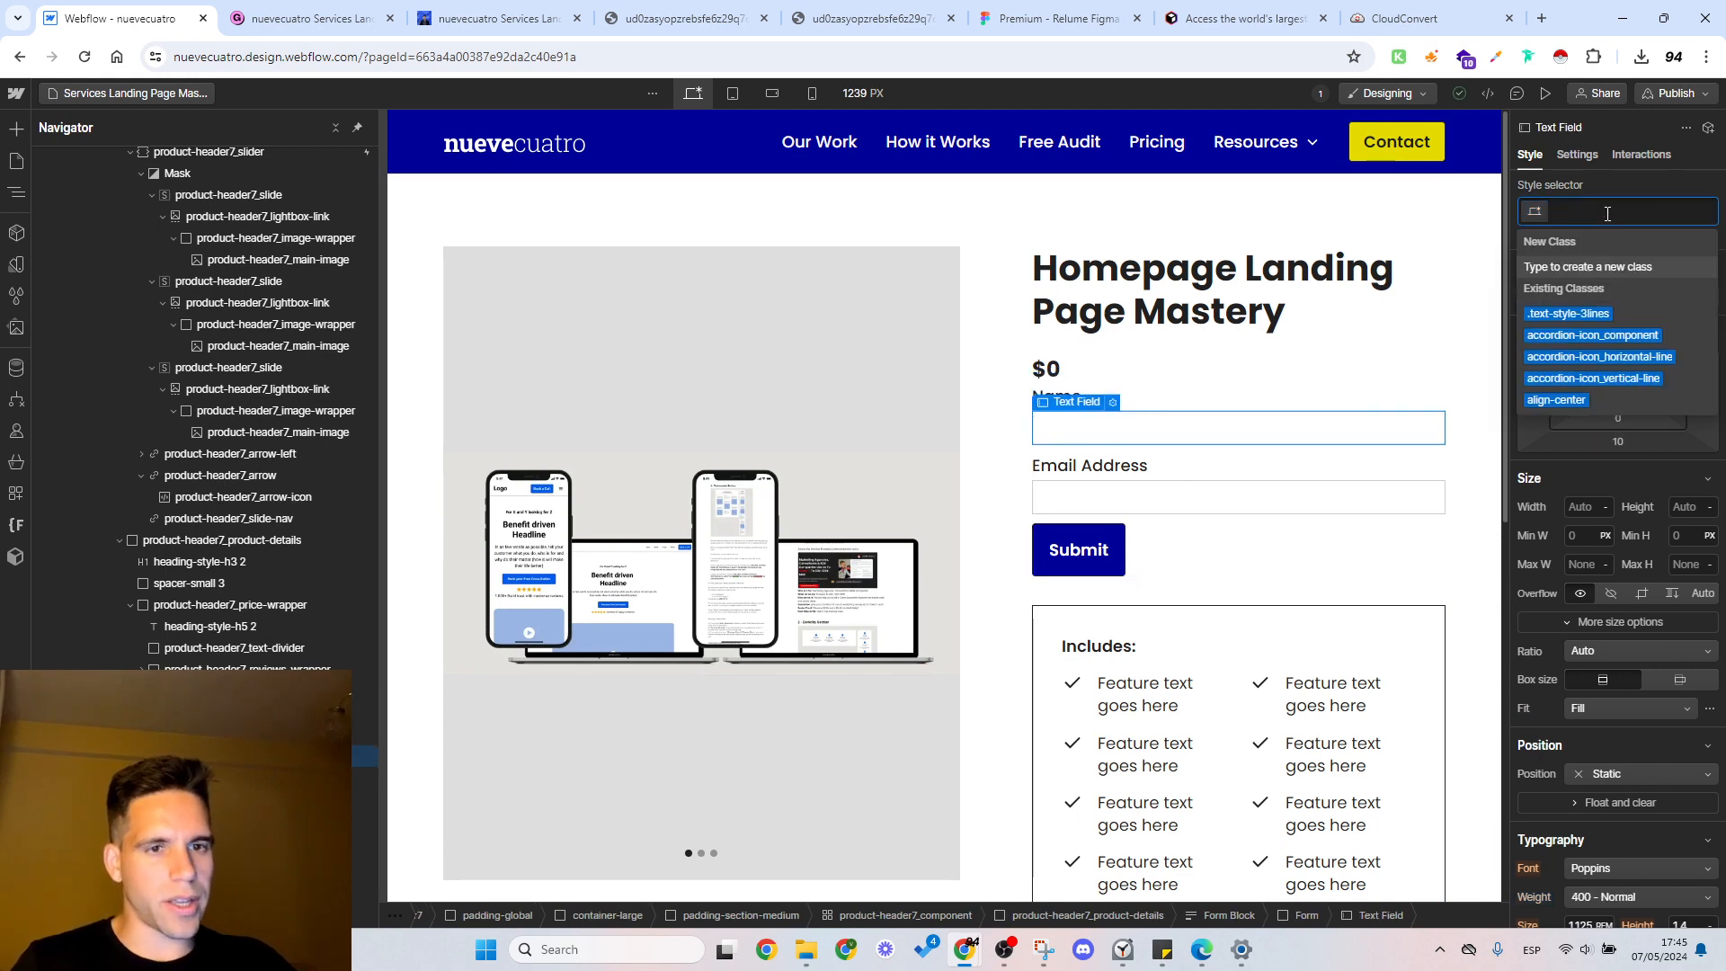
type("form-f")
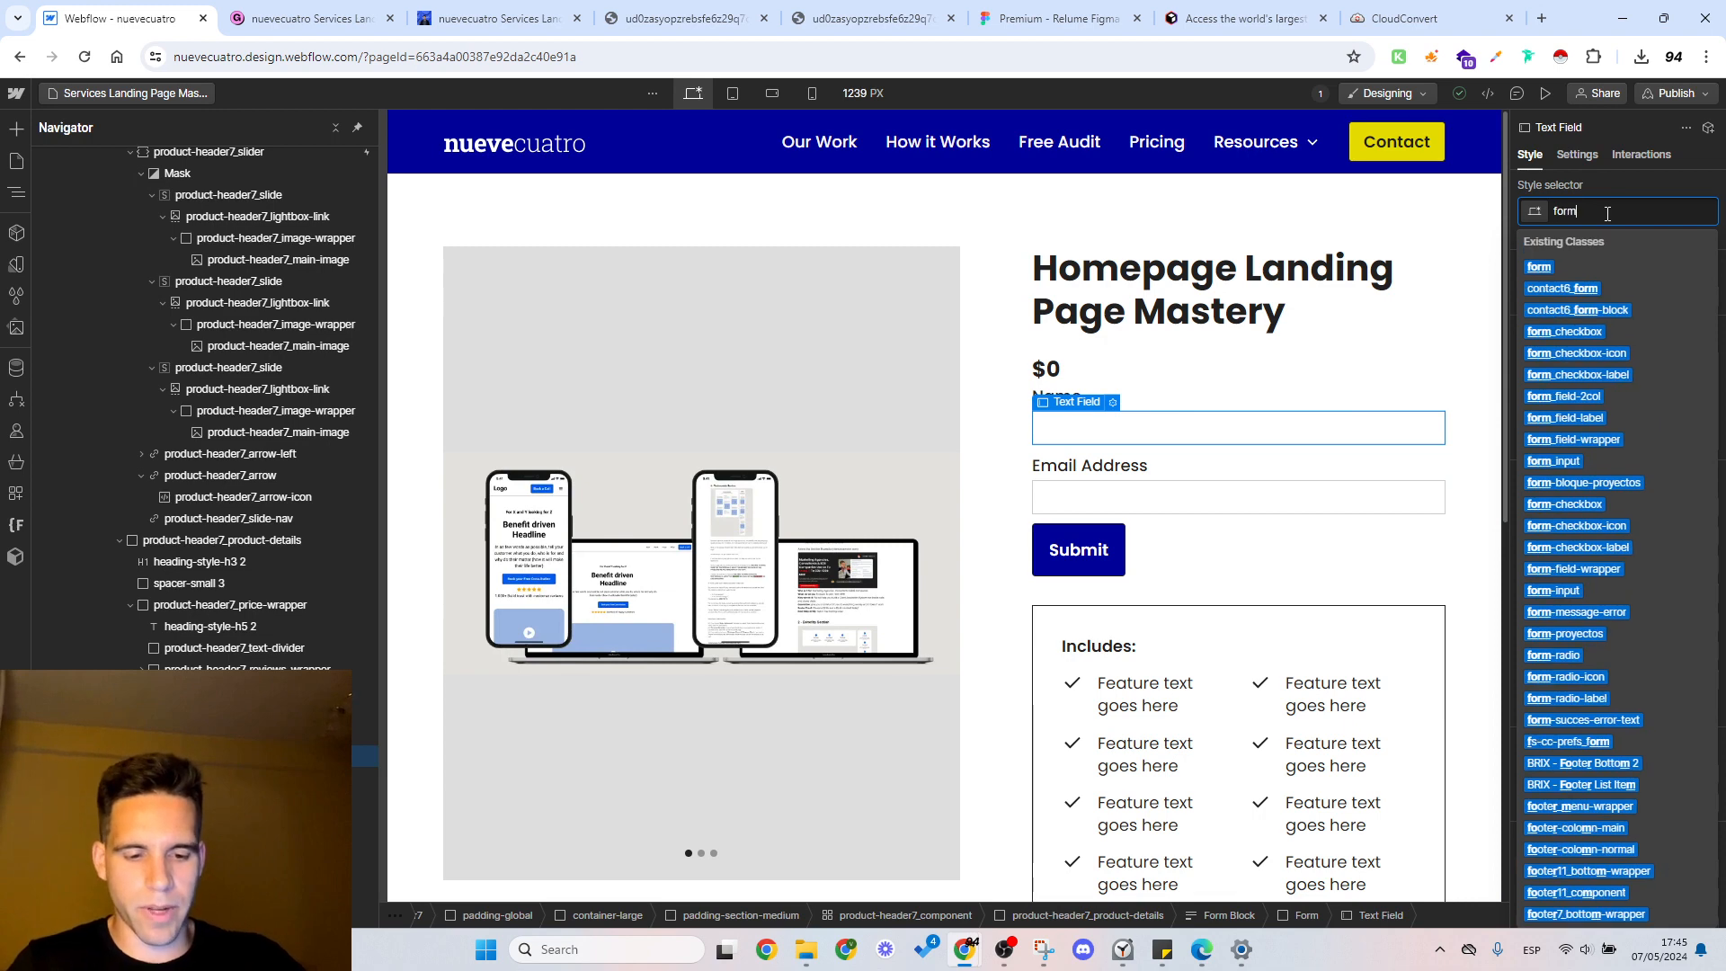
key("Return")
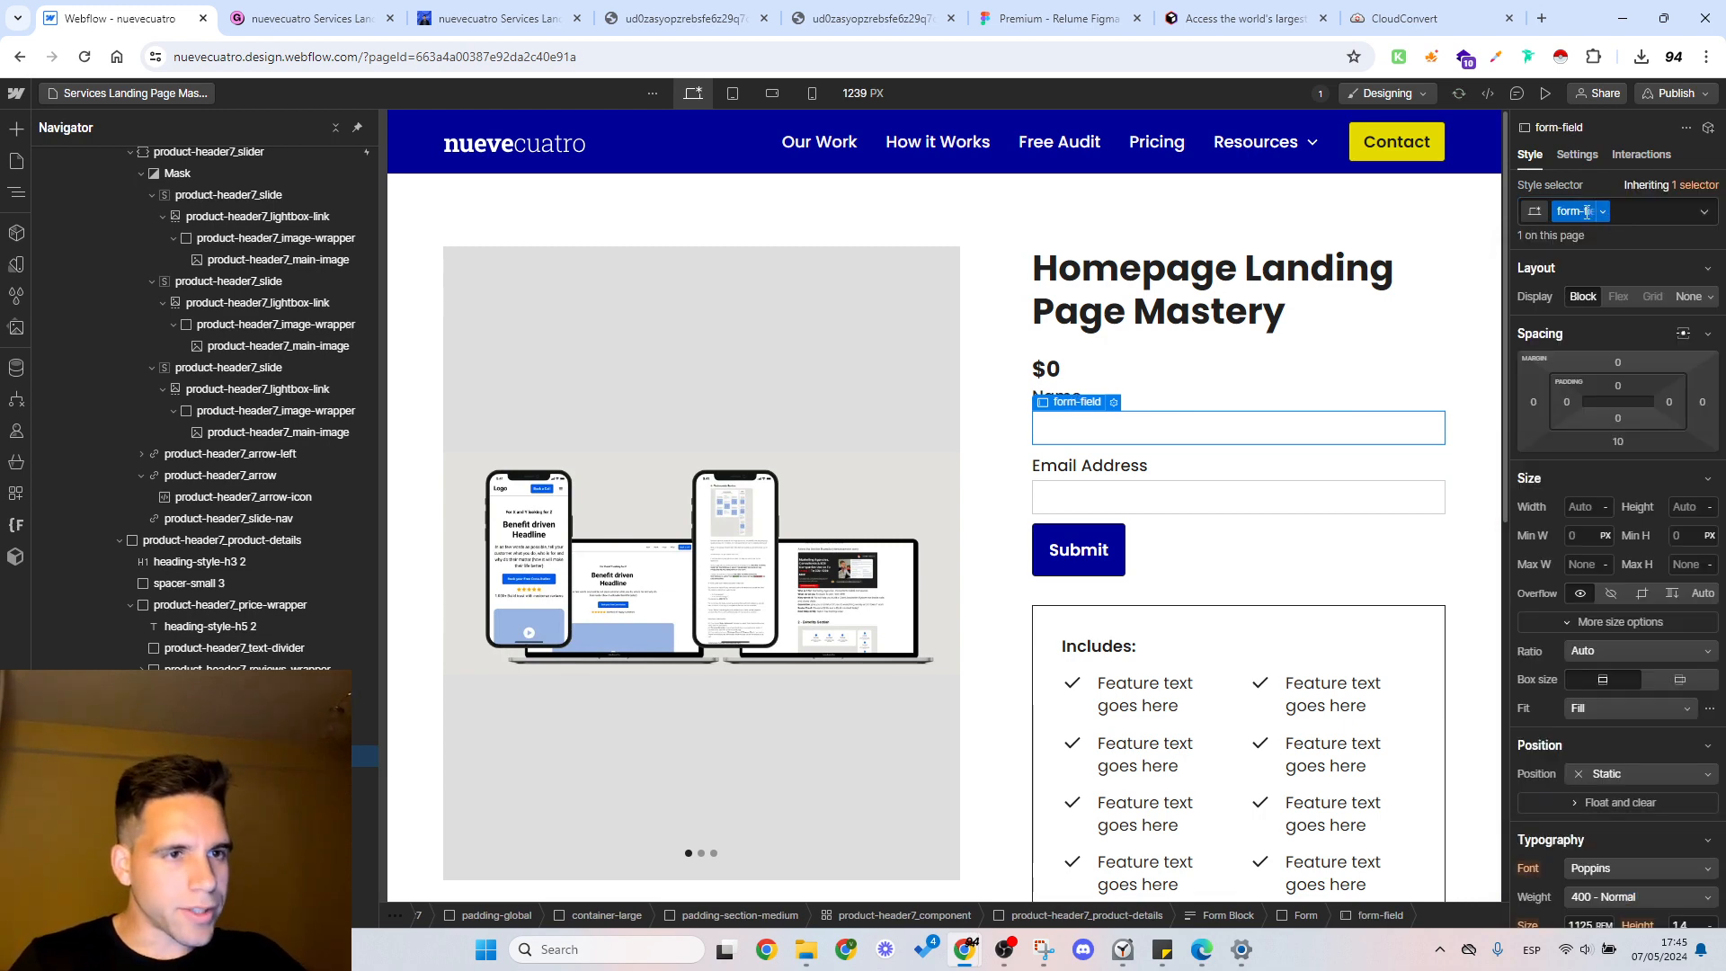
Step: Set the border radius of the form-field class to 0.2 rem
scroll(1593, 475, "down", 6)
scroll(1626, 488, "down", 2)
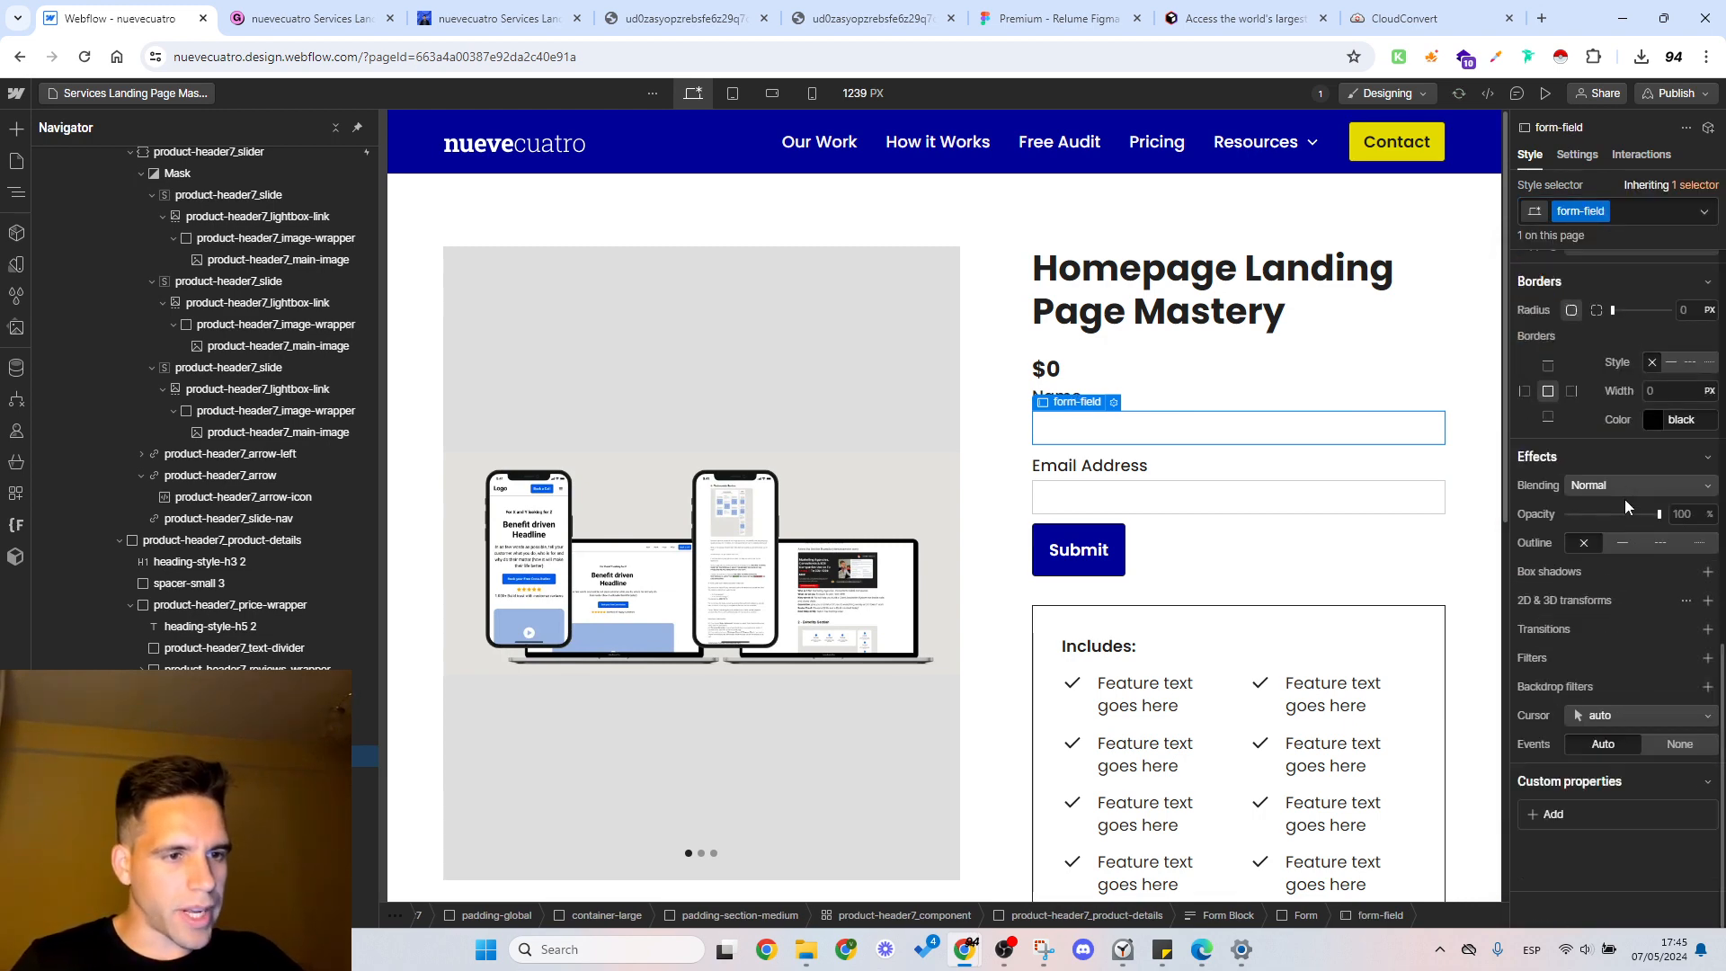
left_click(1687, 311)
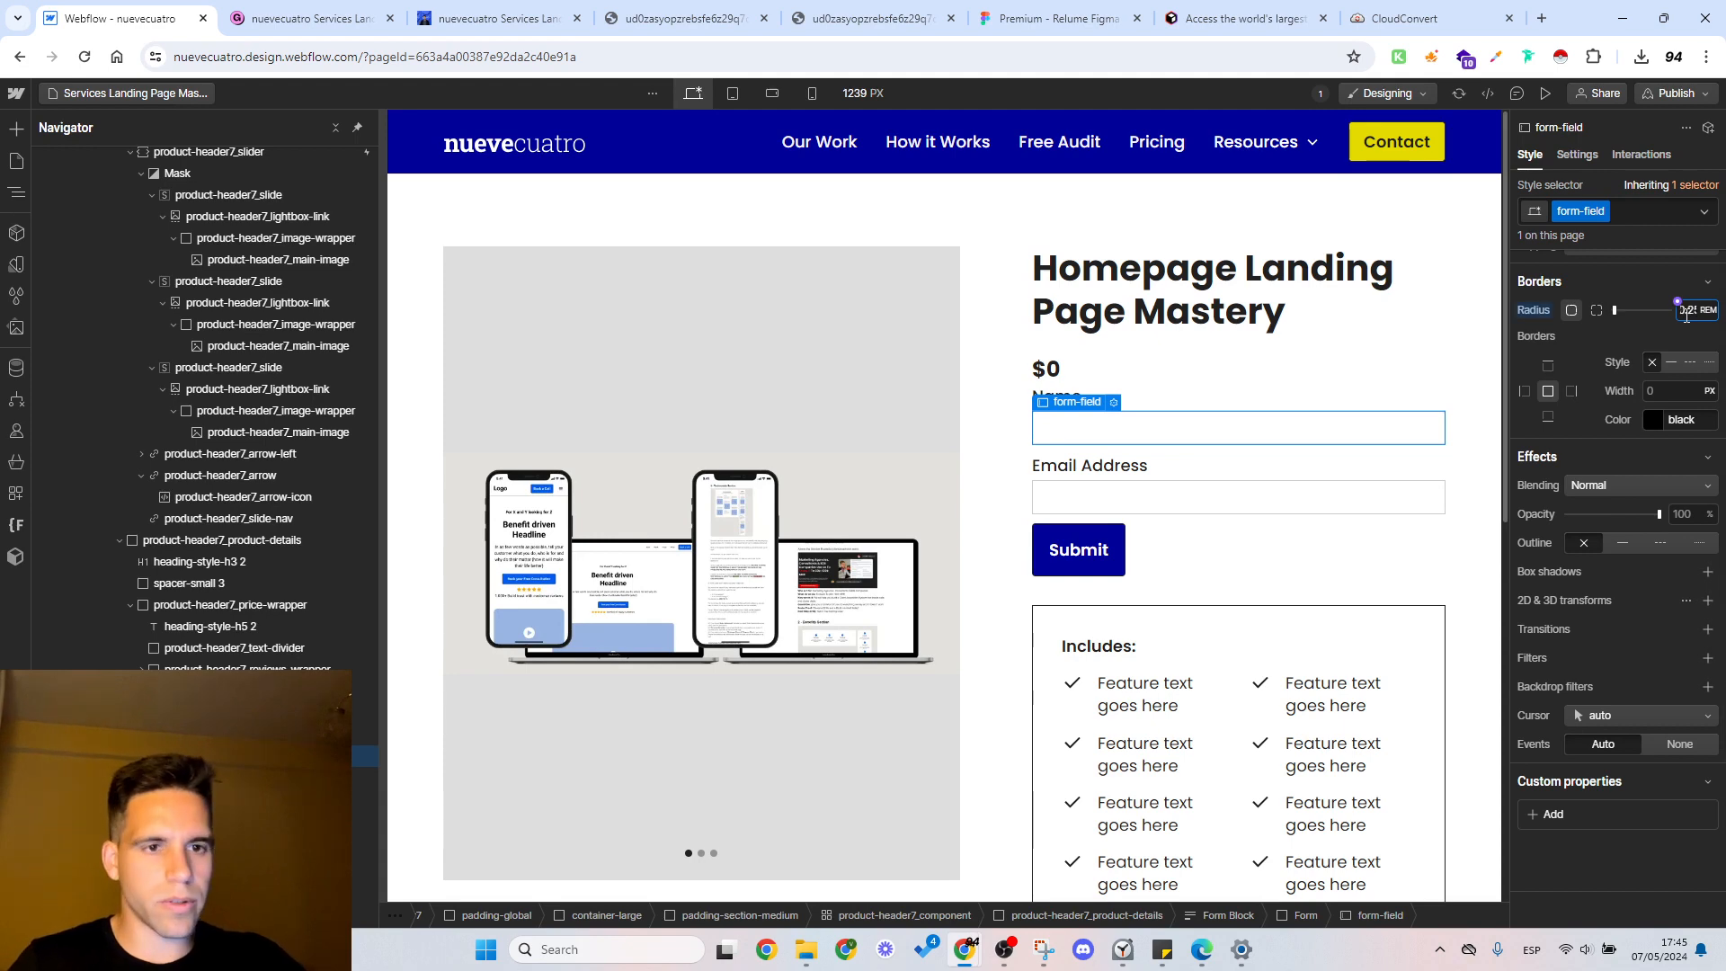
Step: Copy the form-field class name and apply that class to the Email Address text field
double_click(1584, 211)
key("ctrl+c")
left_click(1190, 484)
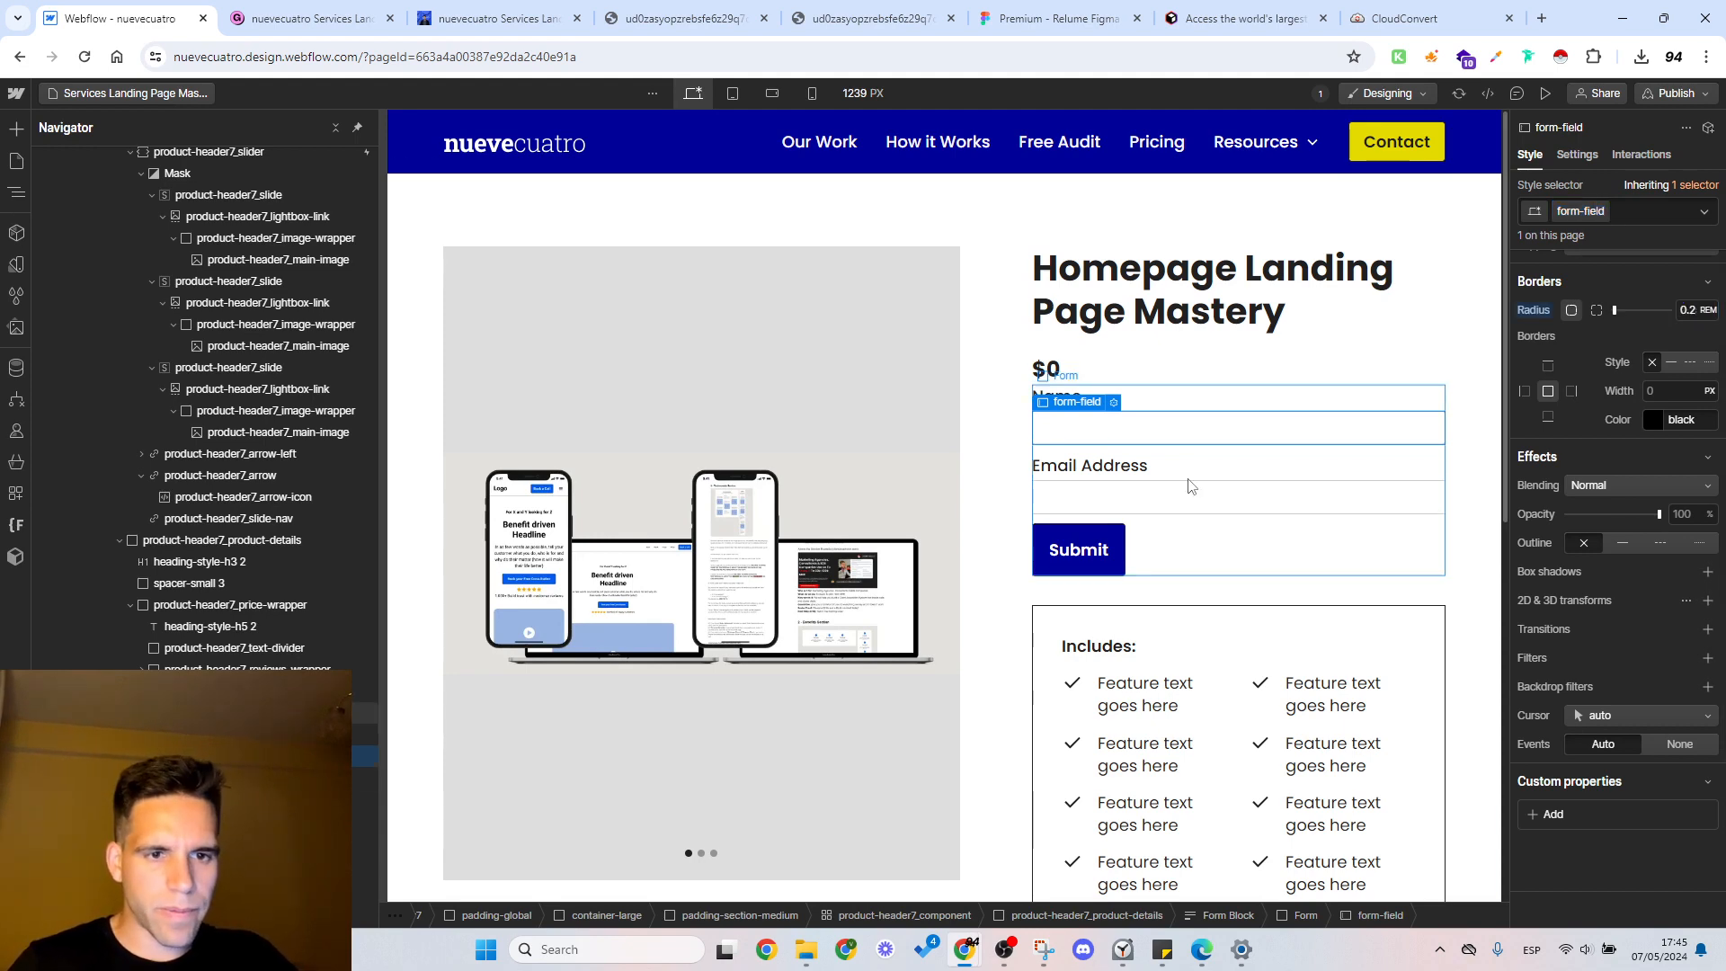
left_click(1095, 500)
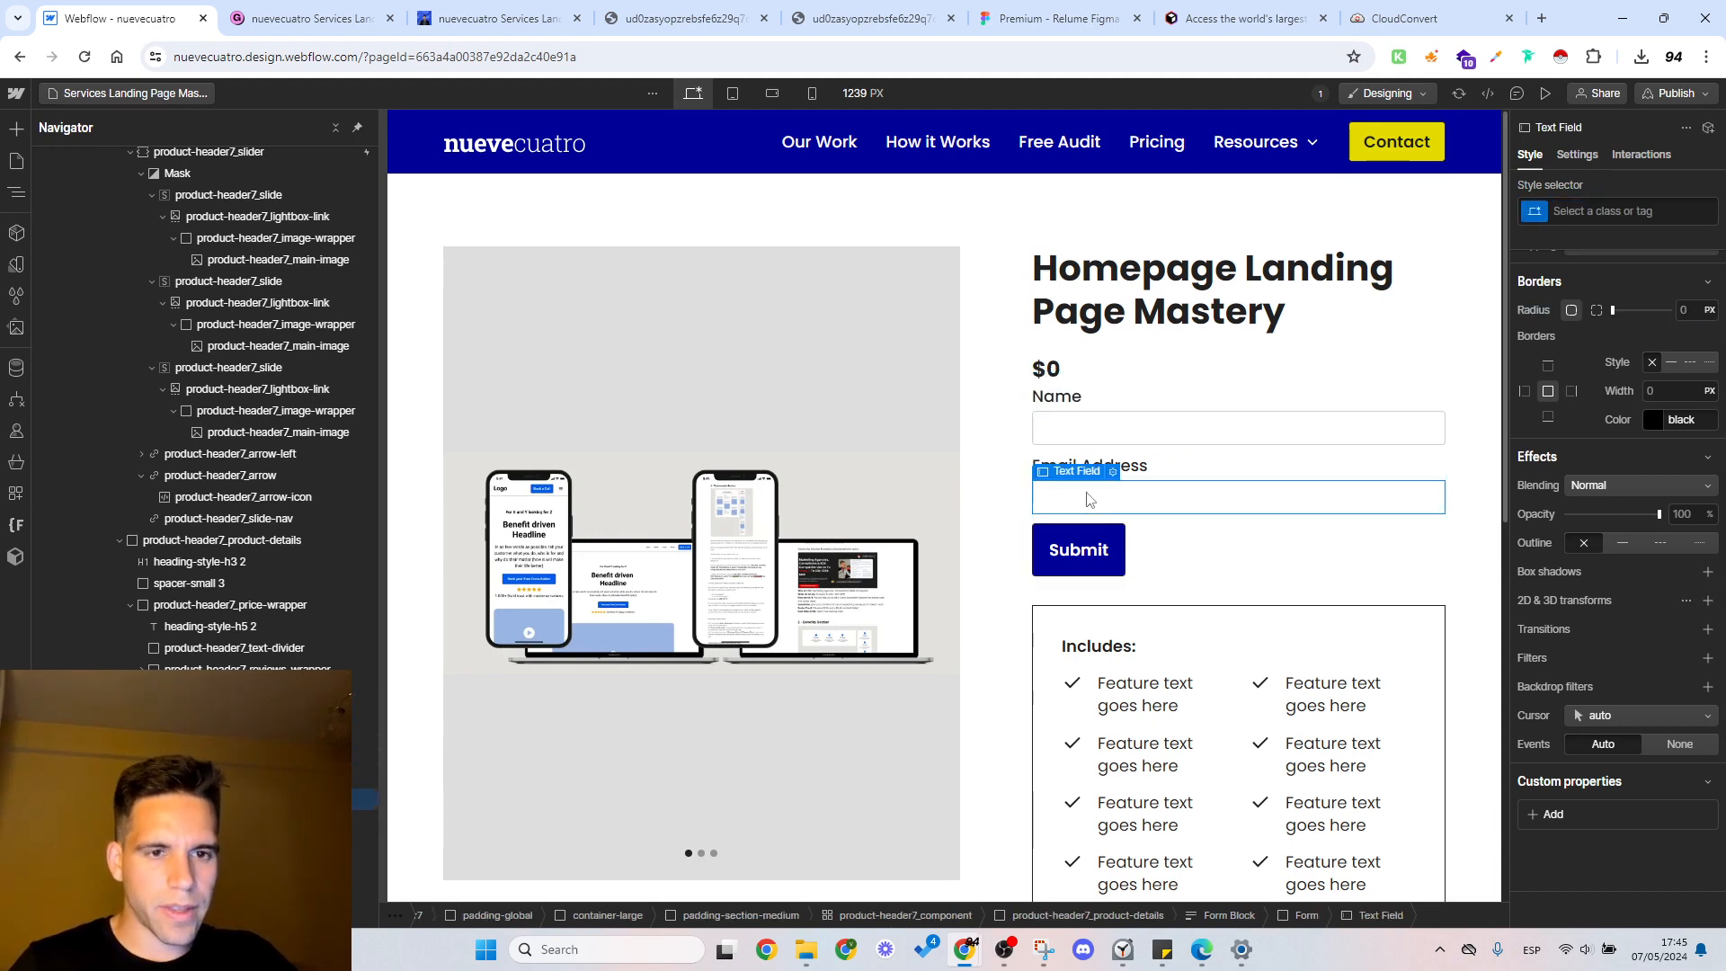
left_click(1576, 211)
key("ctrl+v")
key("Return")
left_click(1078, 379)
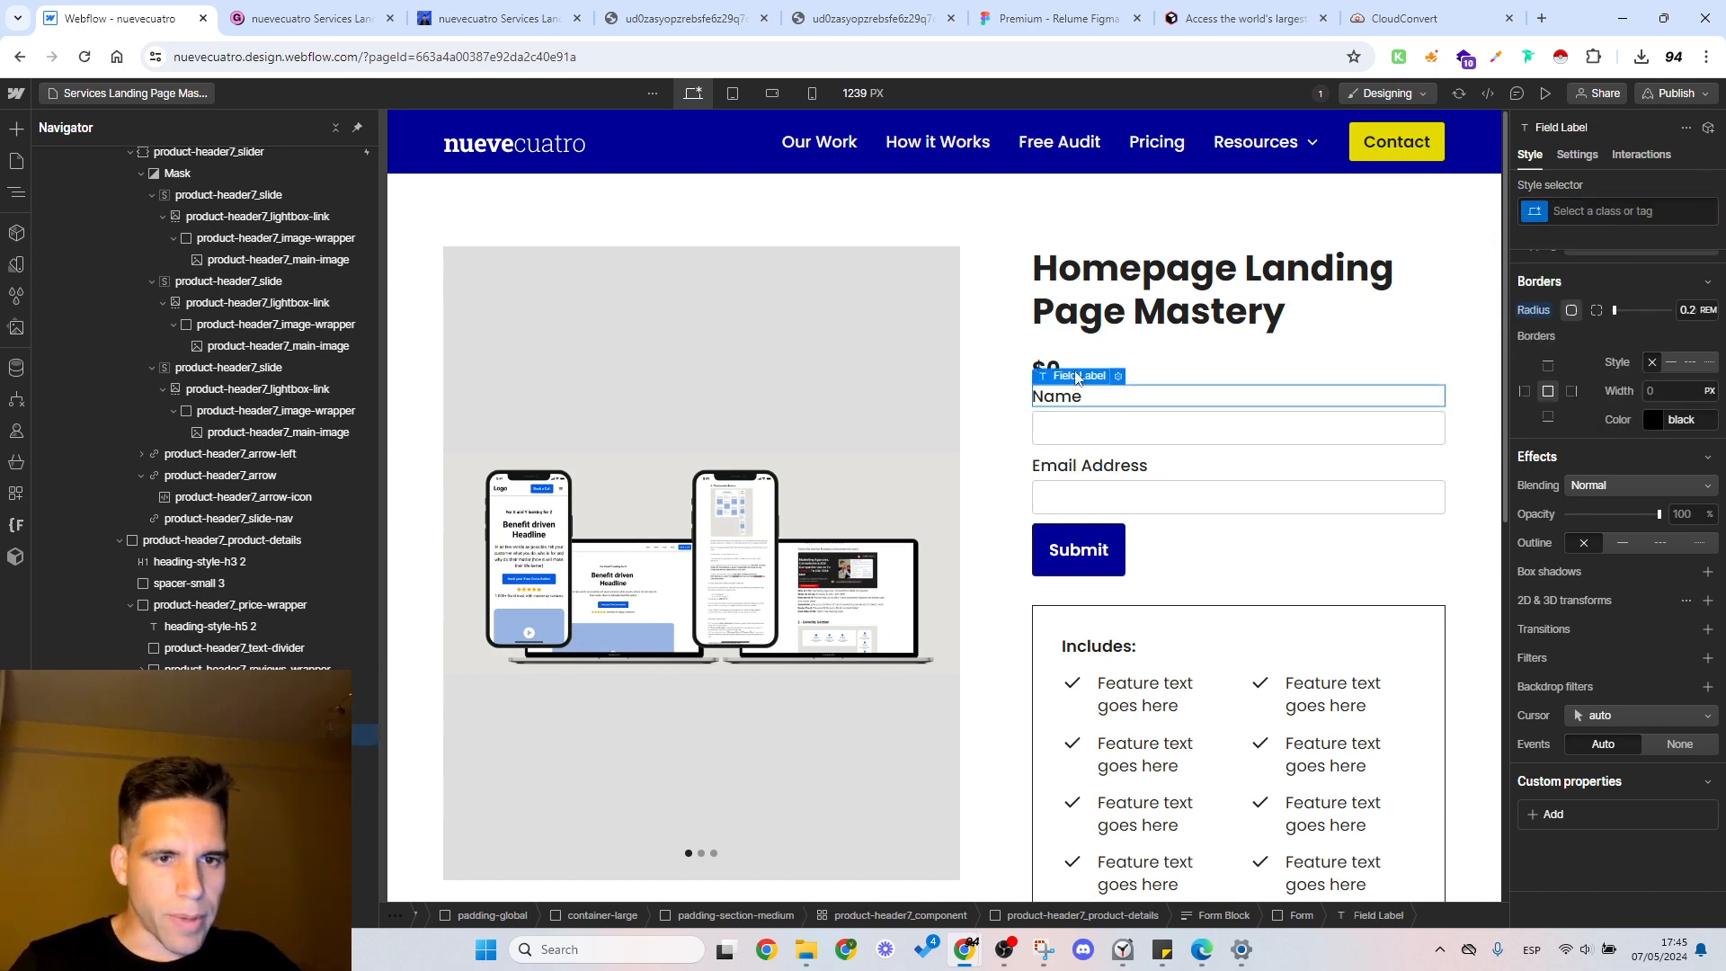
left_click(1108, 432)
left_click(1179, 543)
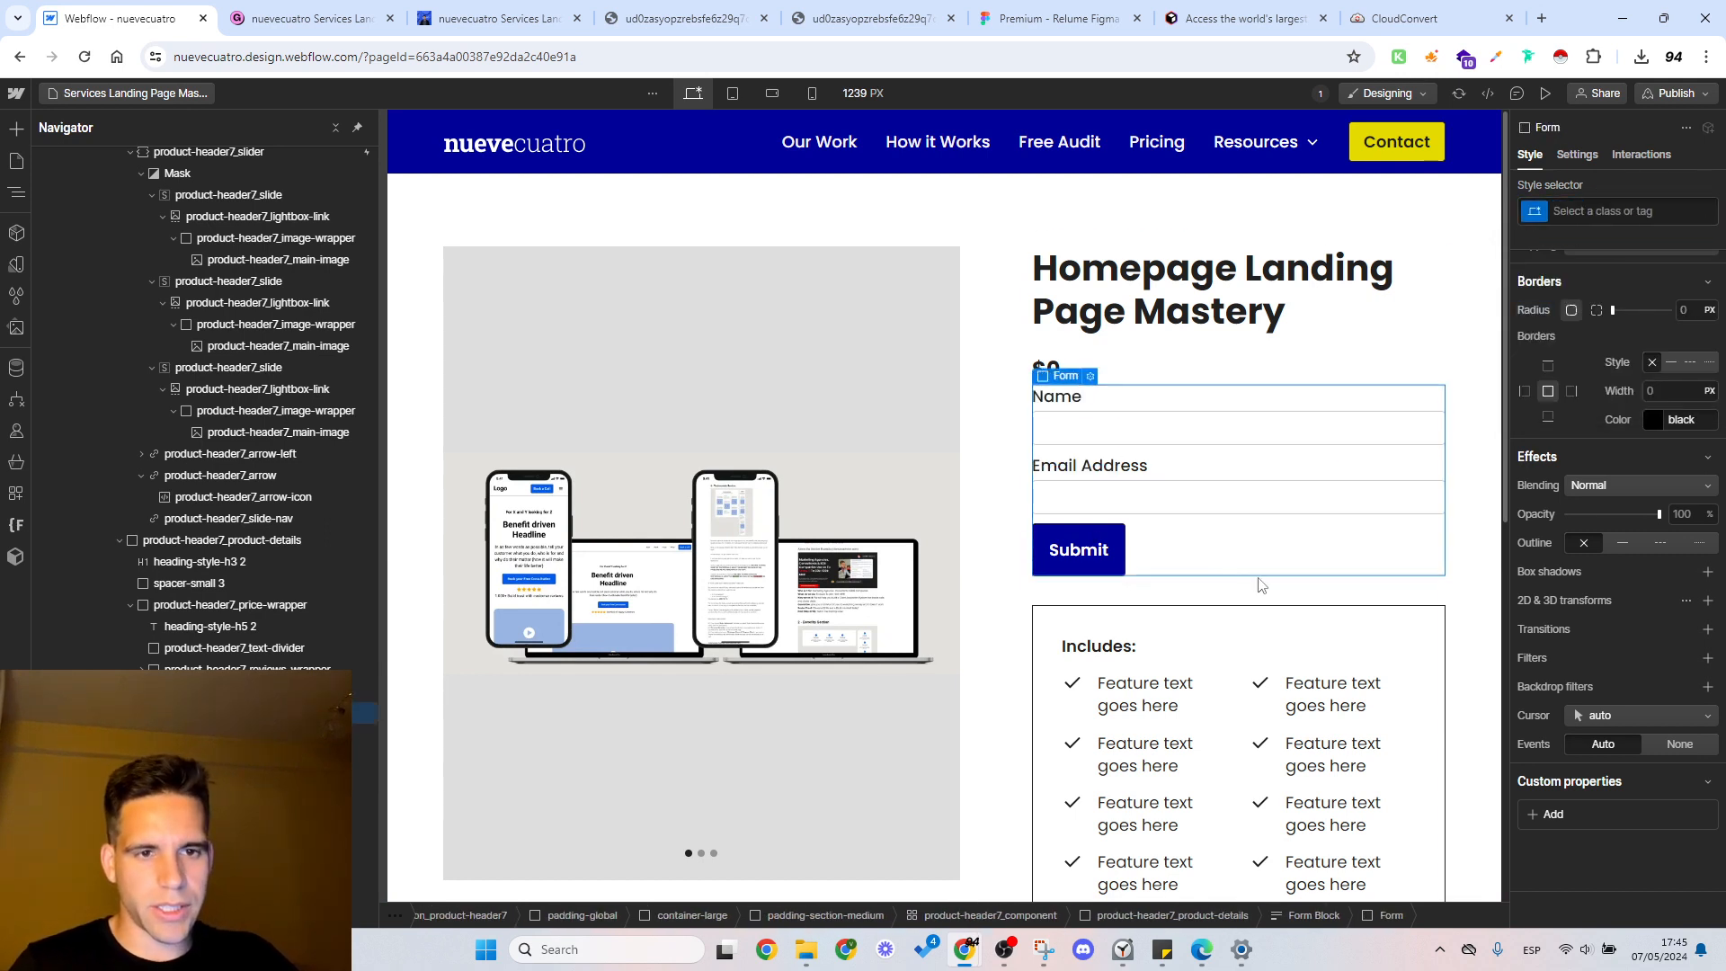
left_click(1132, 381)
left_click(1050, 370)
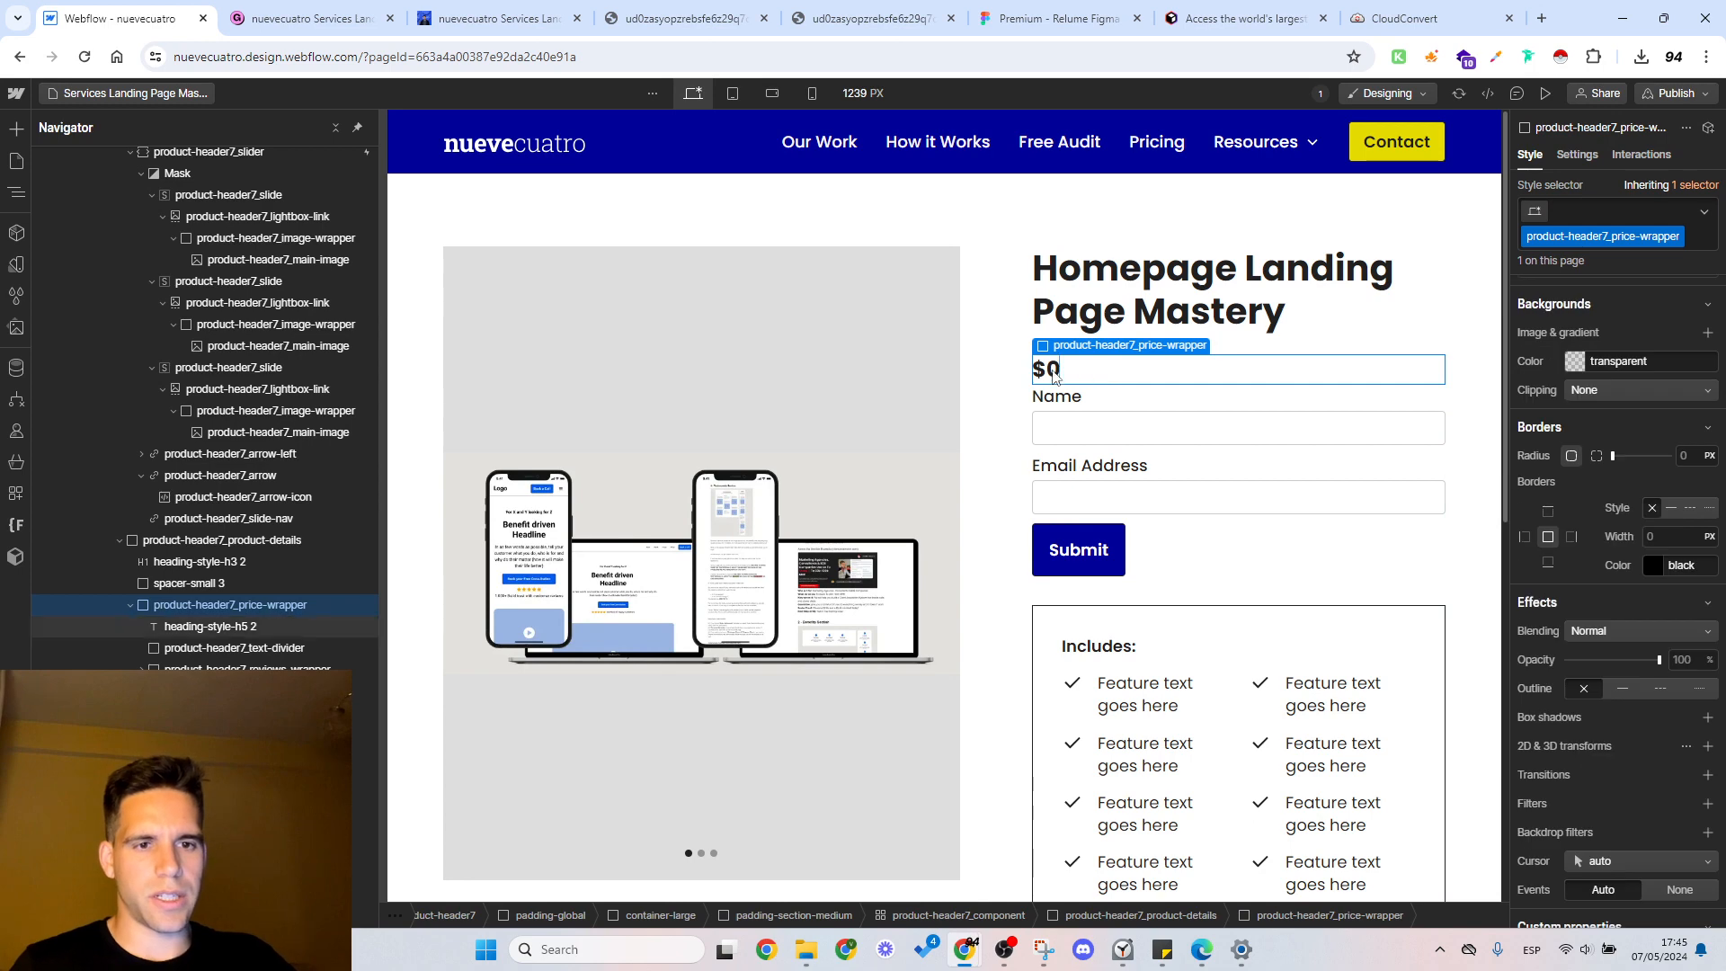
double_click(1054, 376)
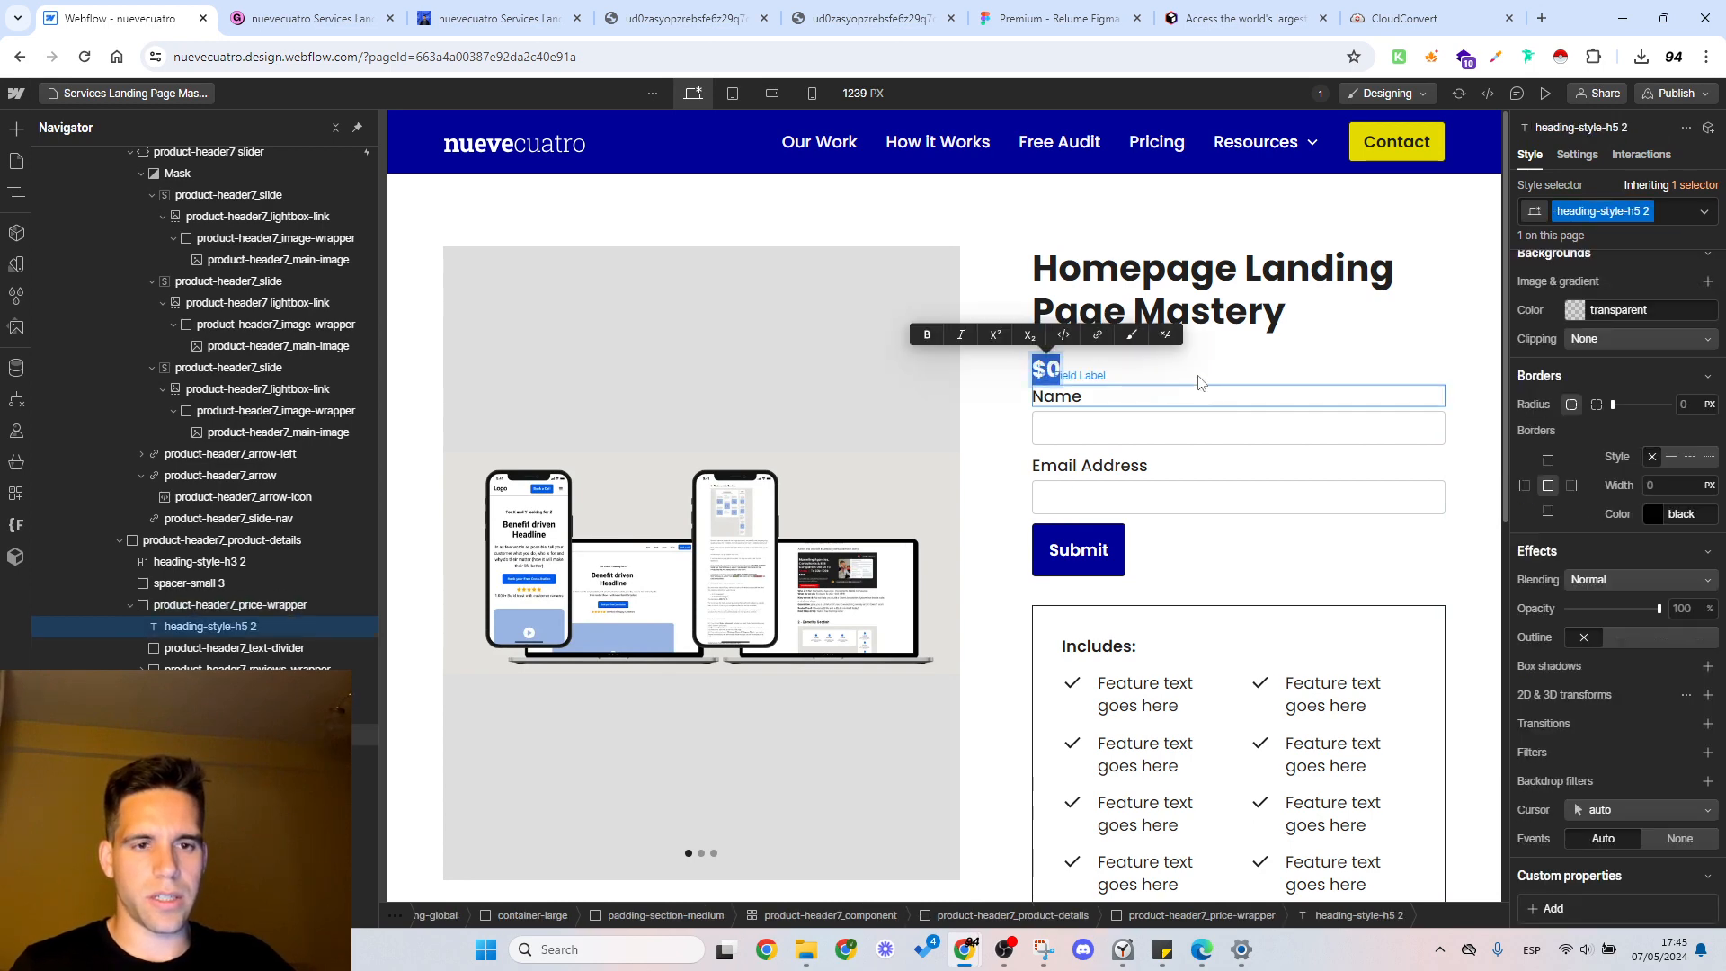
left_click(1221, 486)
Step: Review the Services Landing Page Mastery product in Gumroad's editor and on its public page, and return to the Webflow page
left_click(344, 11)
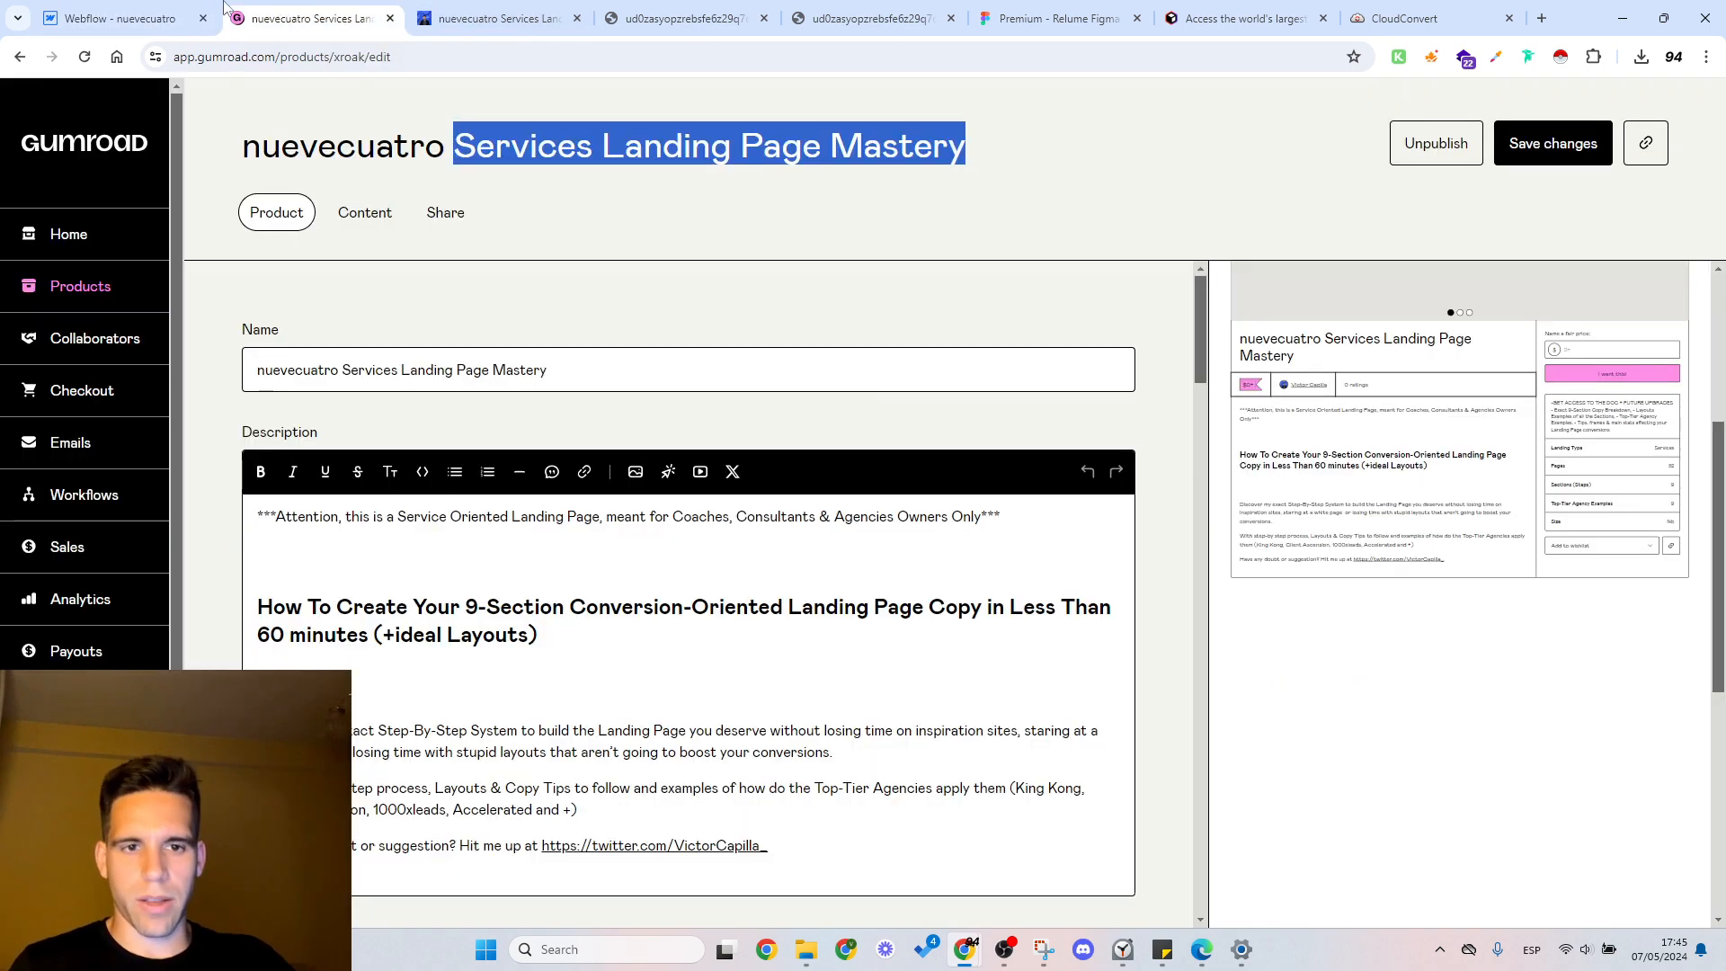
left_click(499, 18)
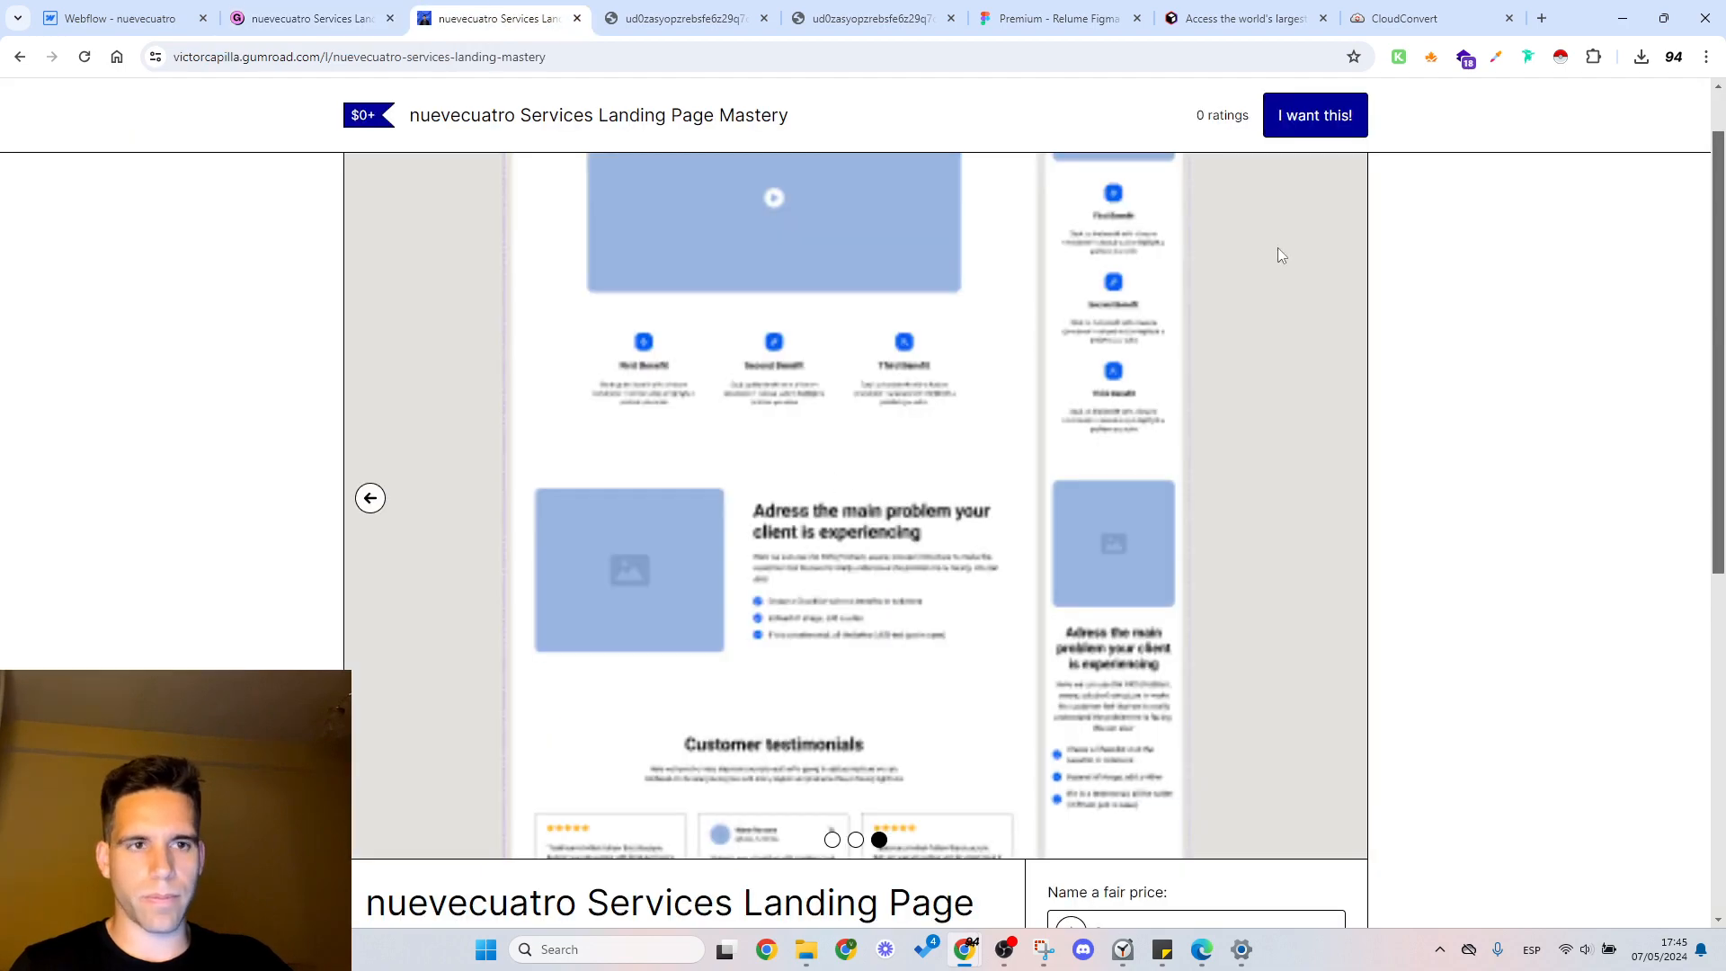
scroll(1135, 312, "down", 5)
scroll(1134, 311, "down", 2)
left_click(117, 18)
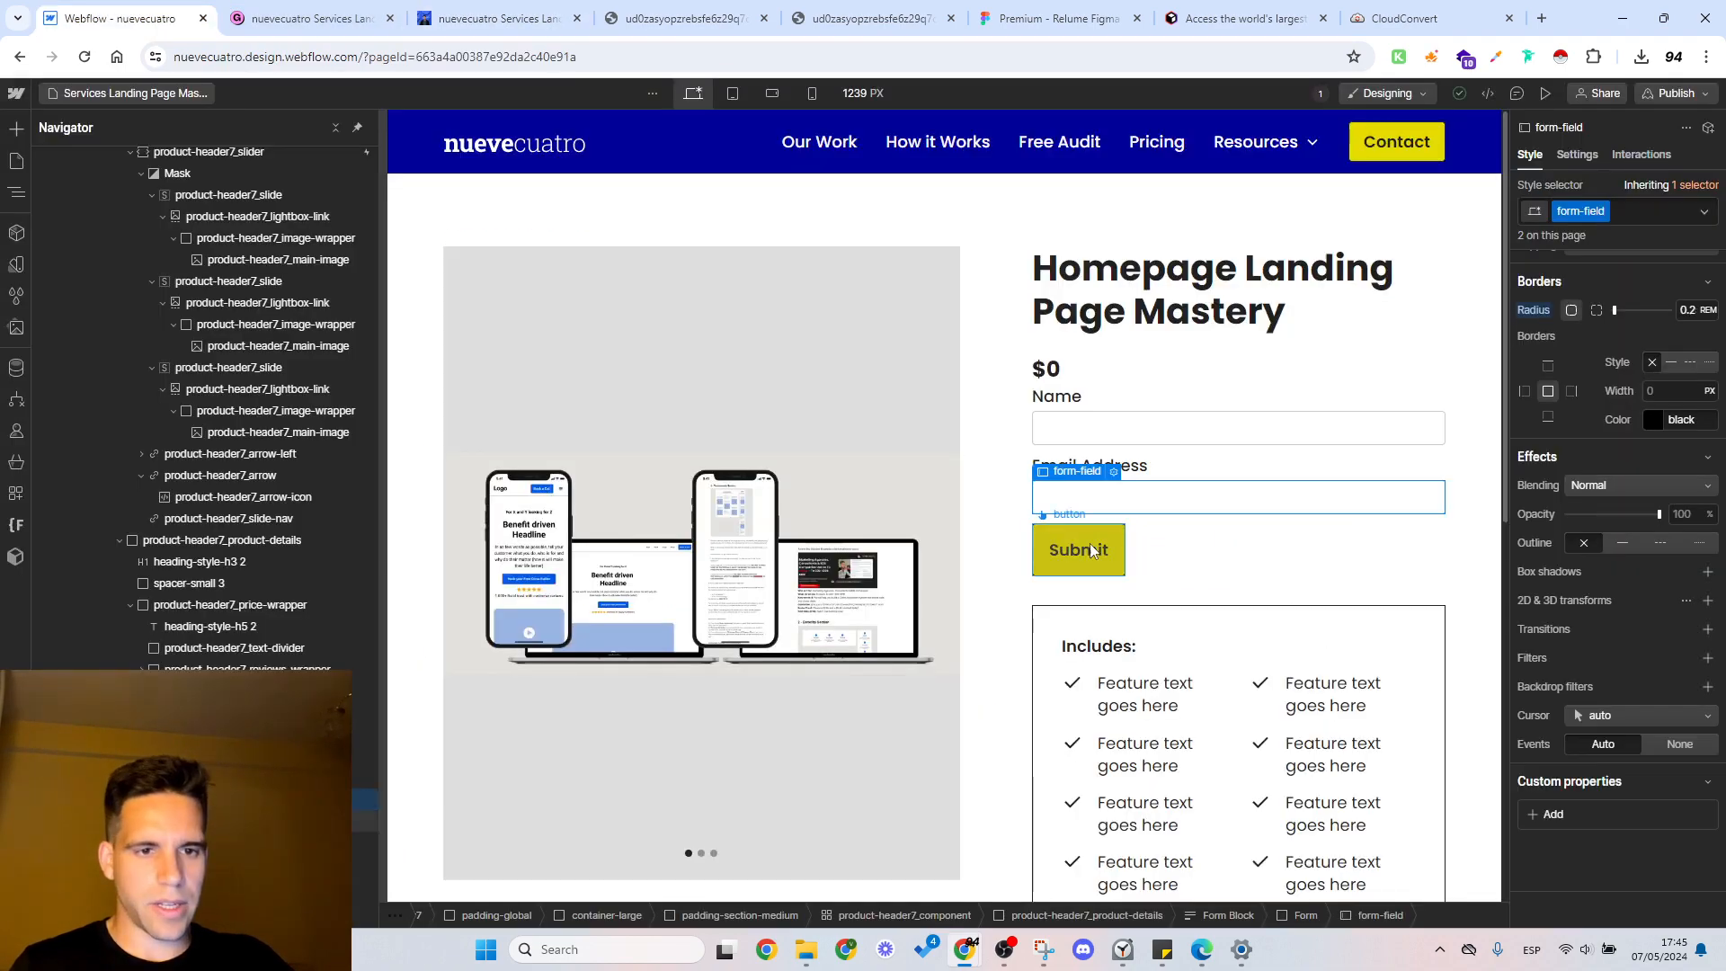
Step: Set the form's submit button text to "I want this!"
left_click(1092, 554)
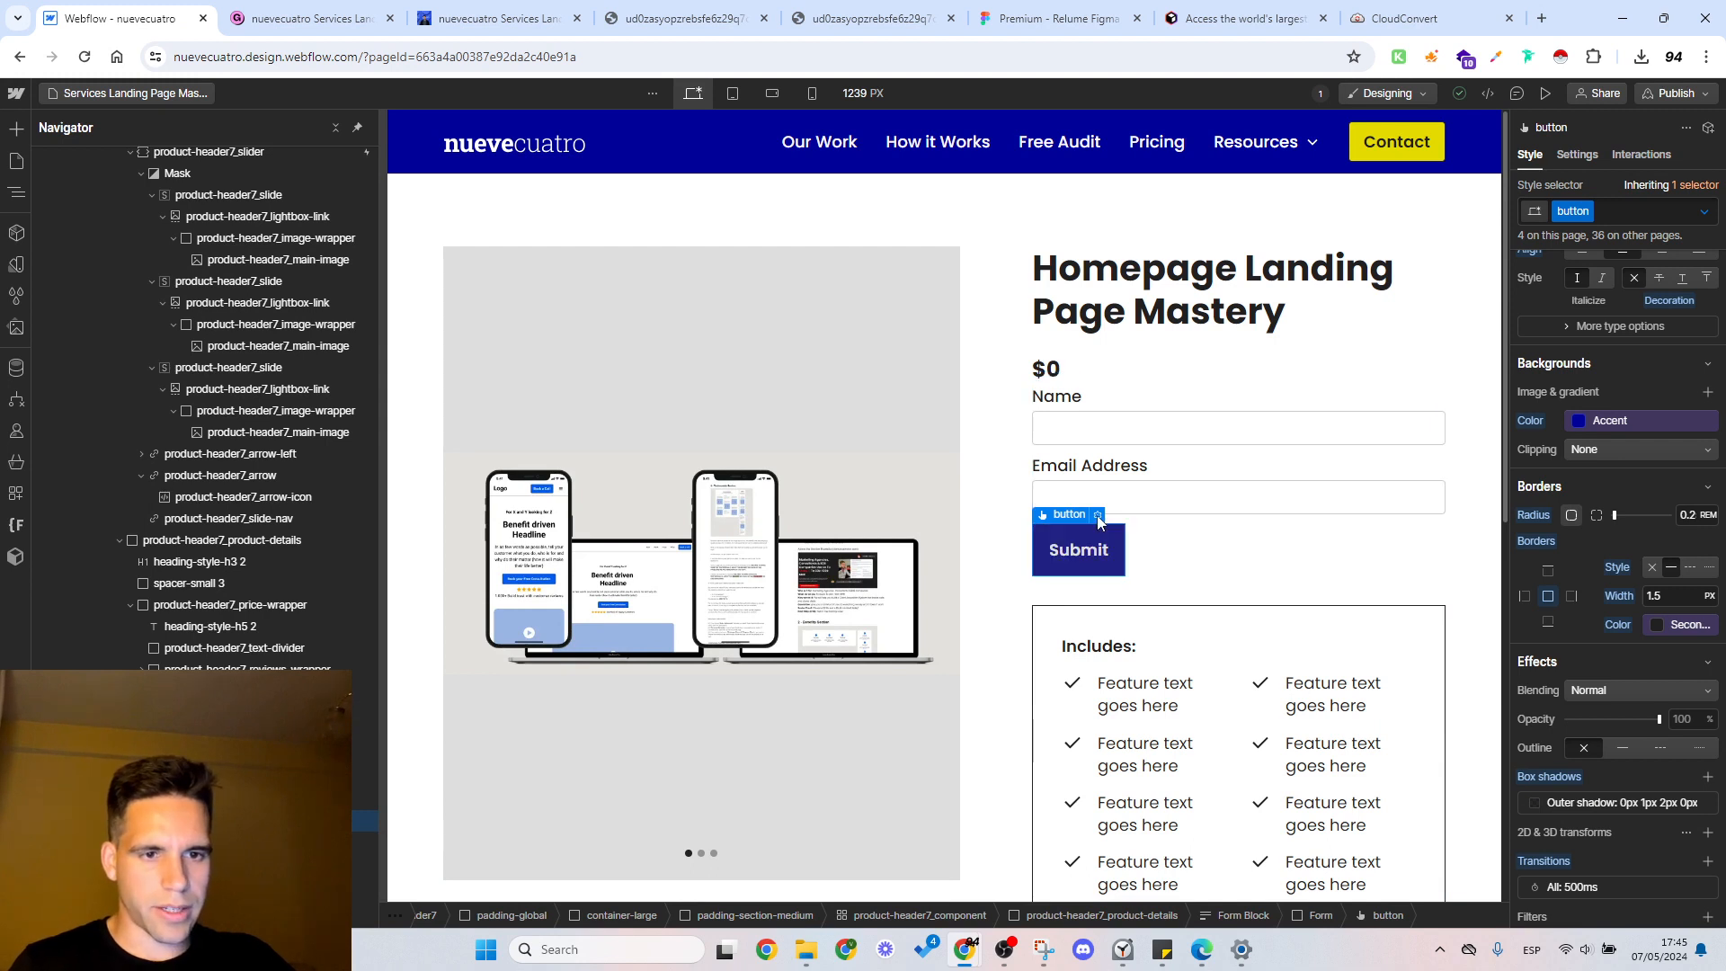
left_click(1098, 516)
left_click(1137, 632)
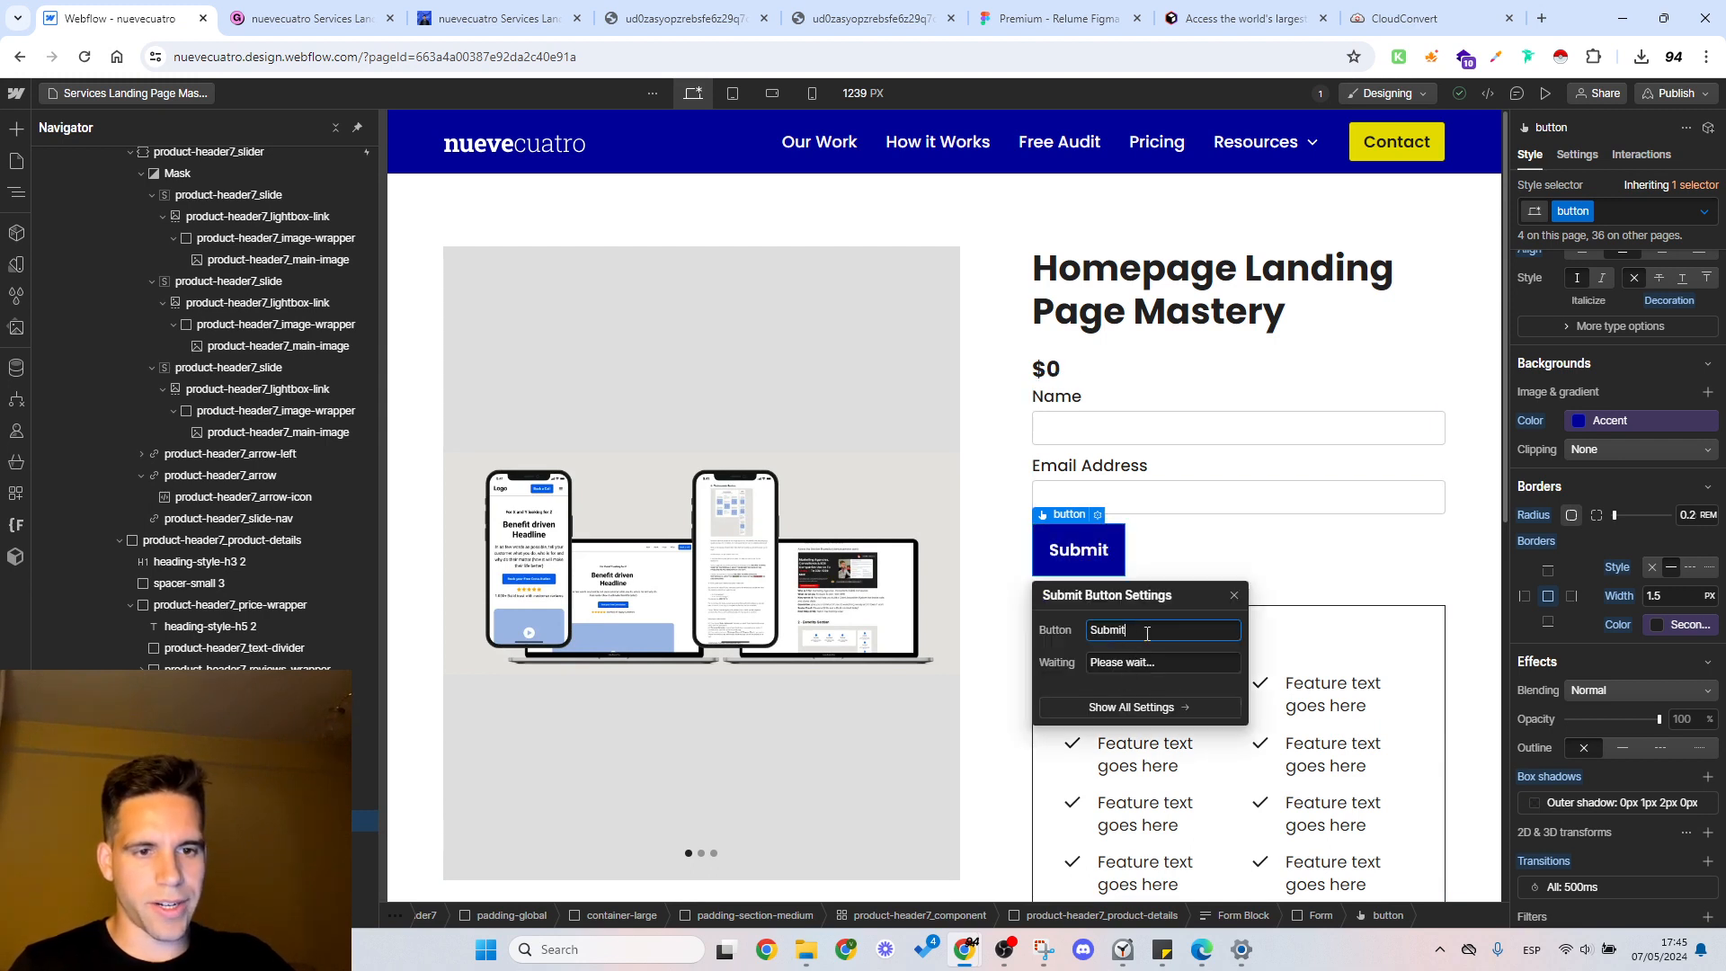
type("I want ")
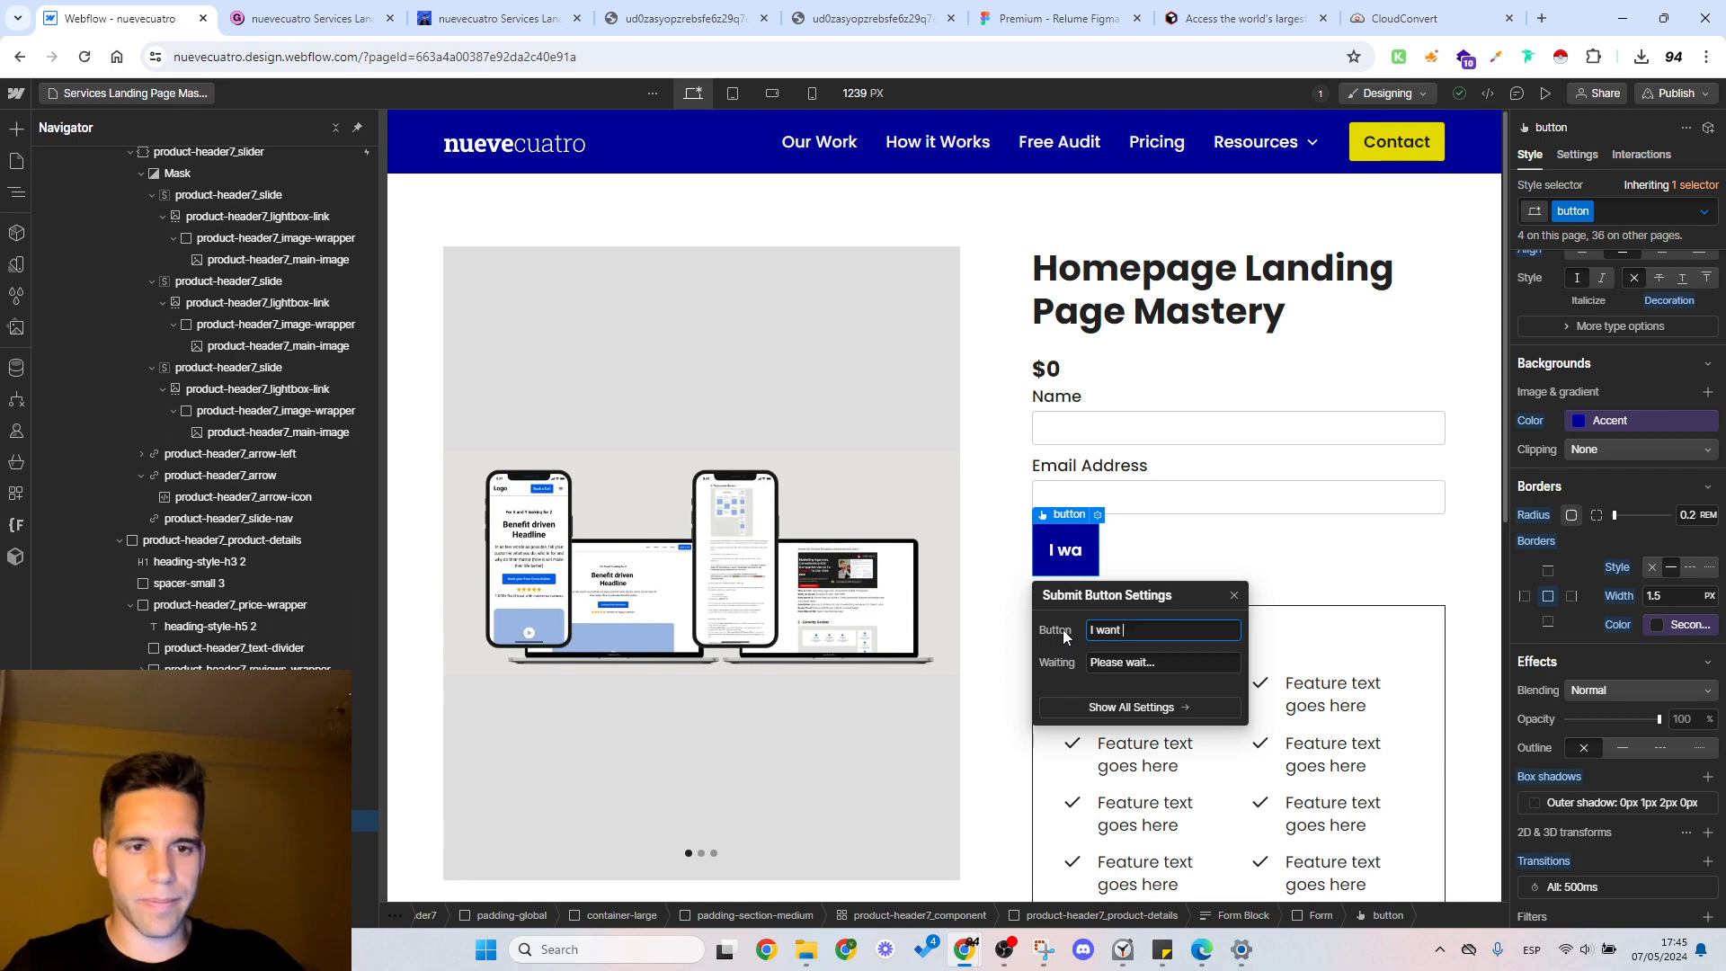
type("this!")
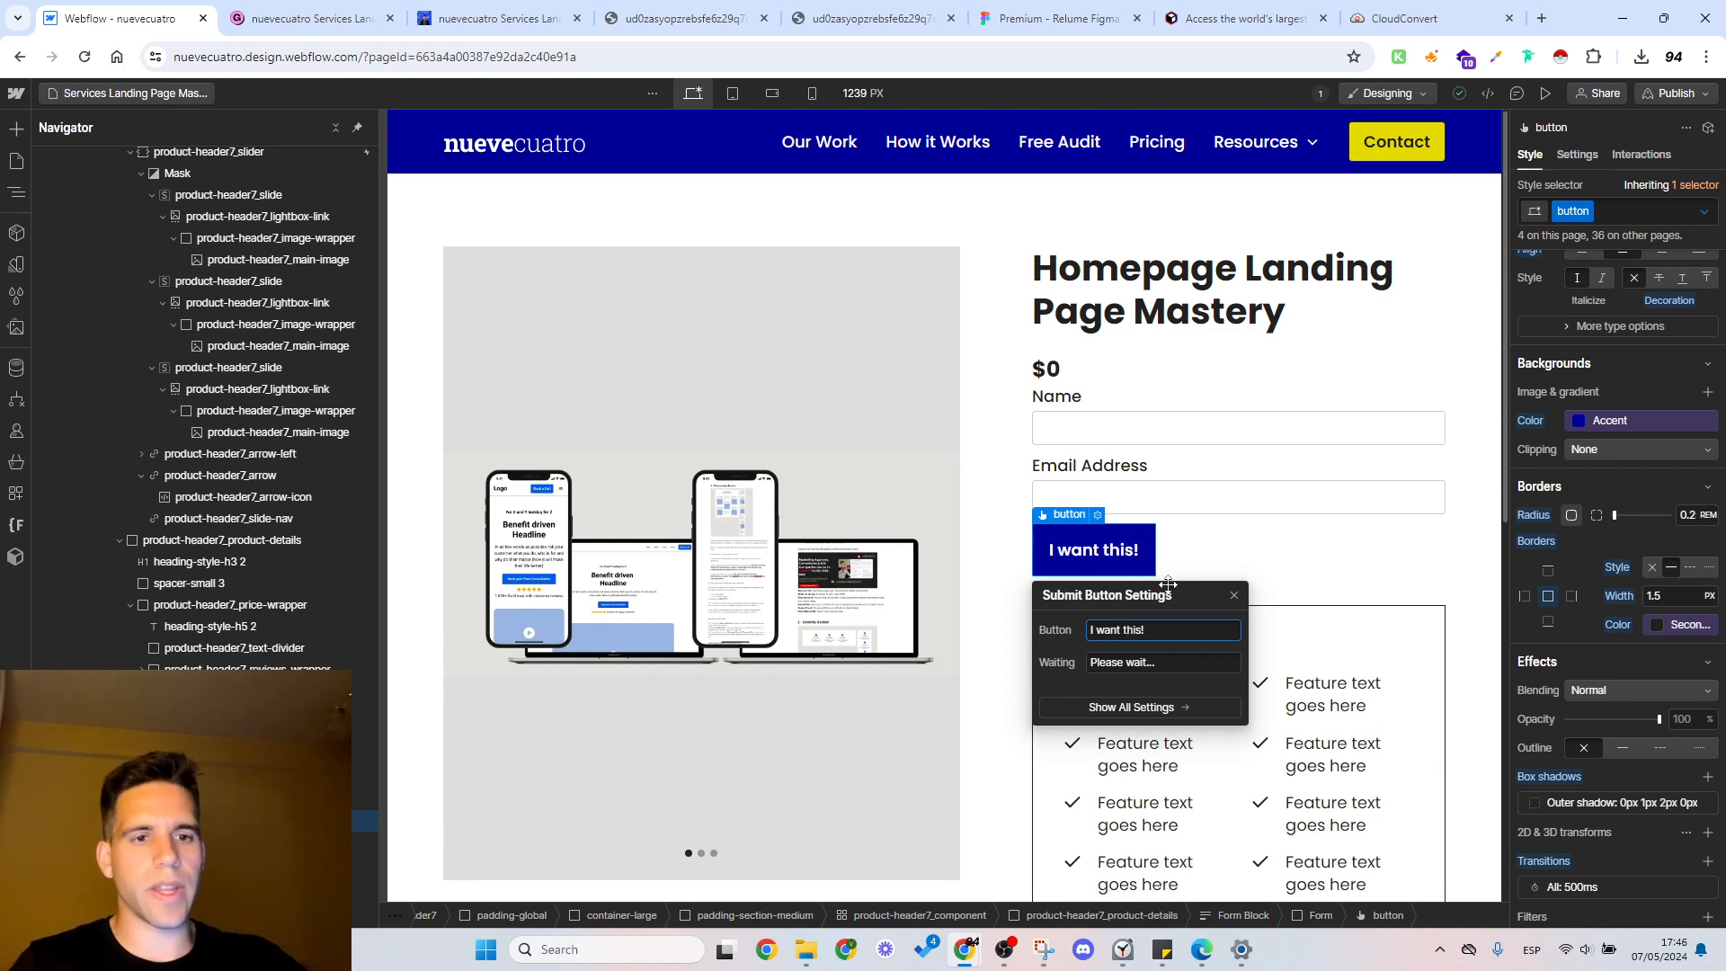
left_click(1266, 541)
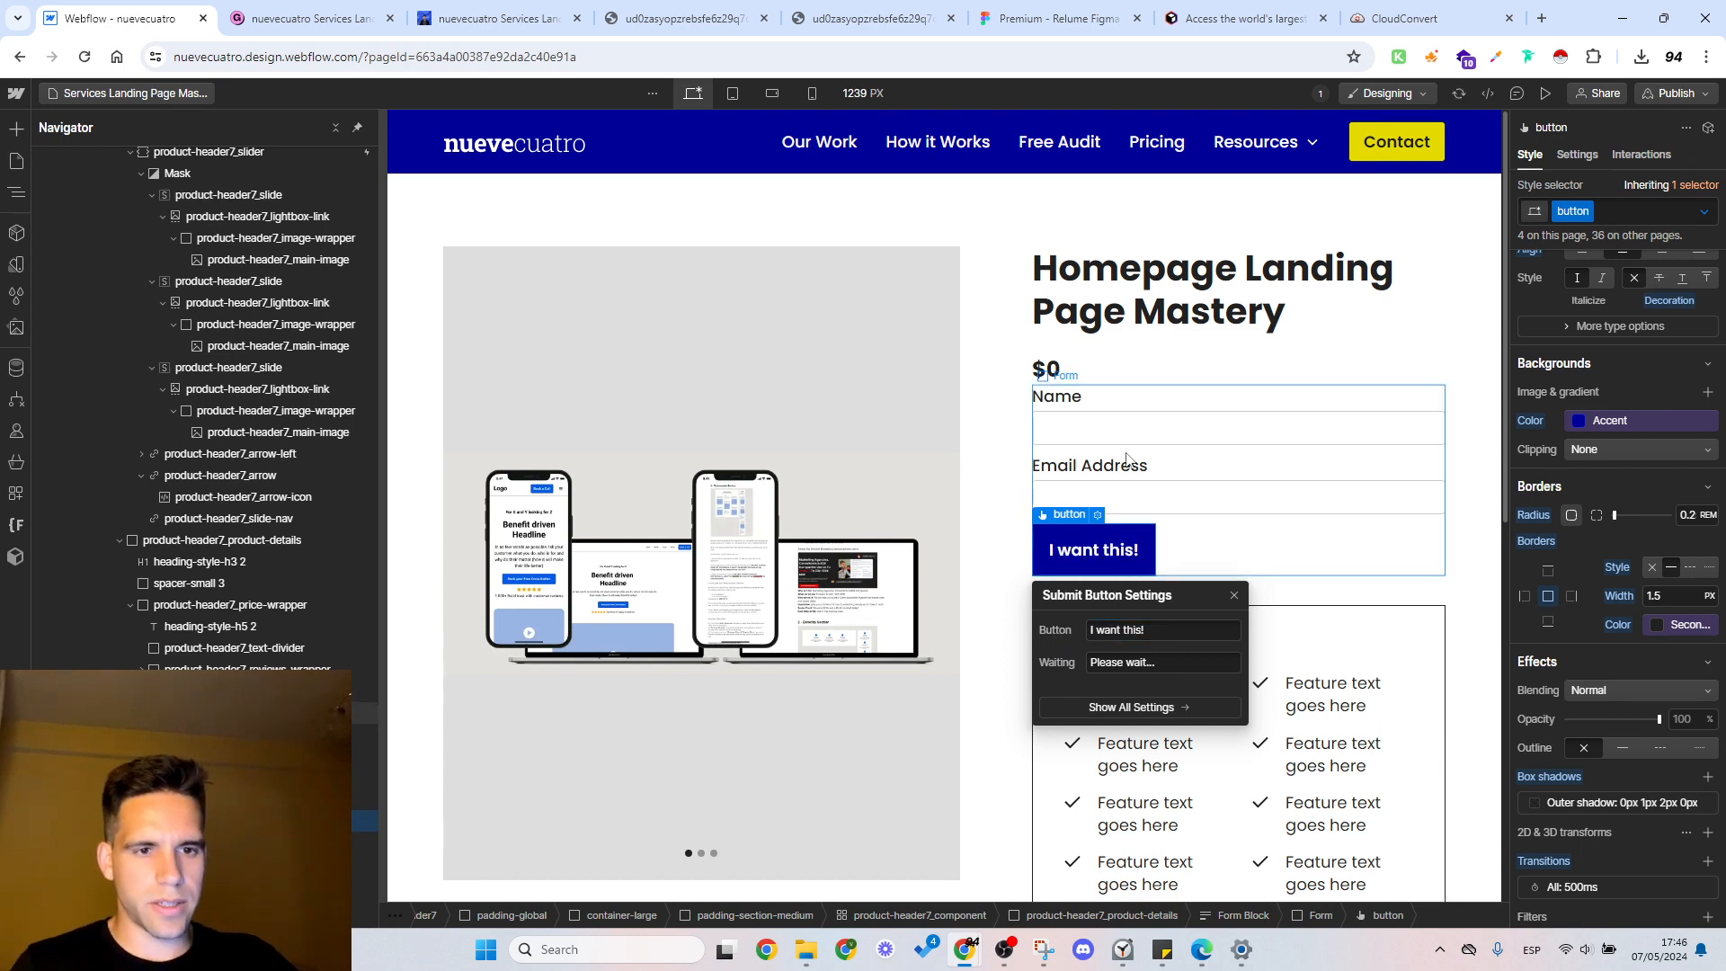
Step: Duplicate the spacer-small 3 element and place the copy between the price wrapper and the Form Block
left_click(1158, 372)
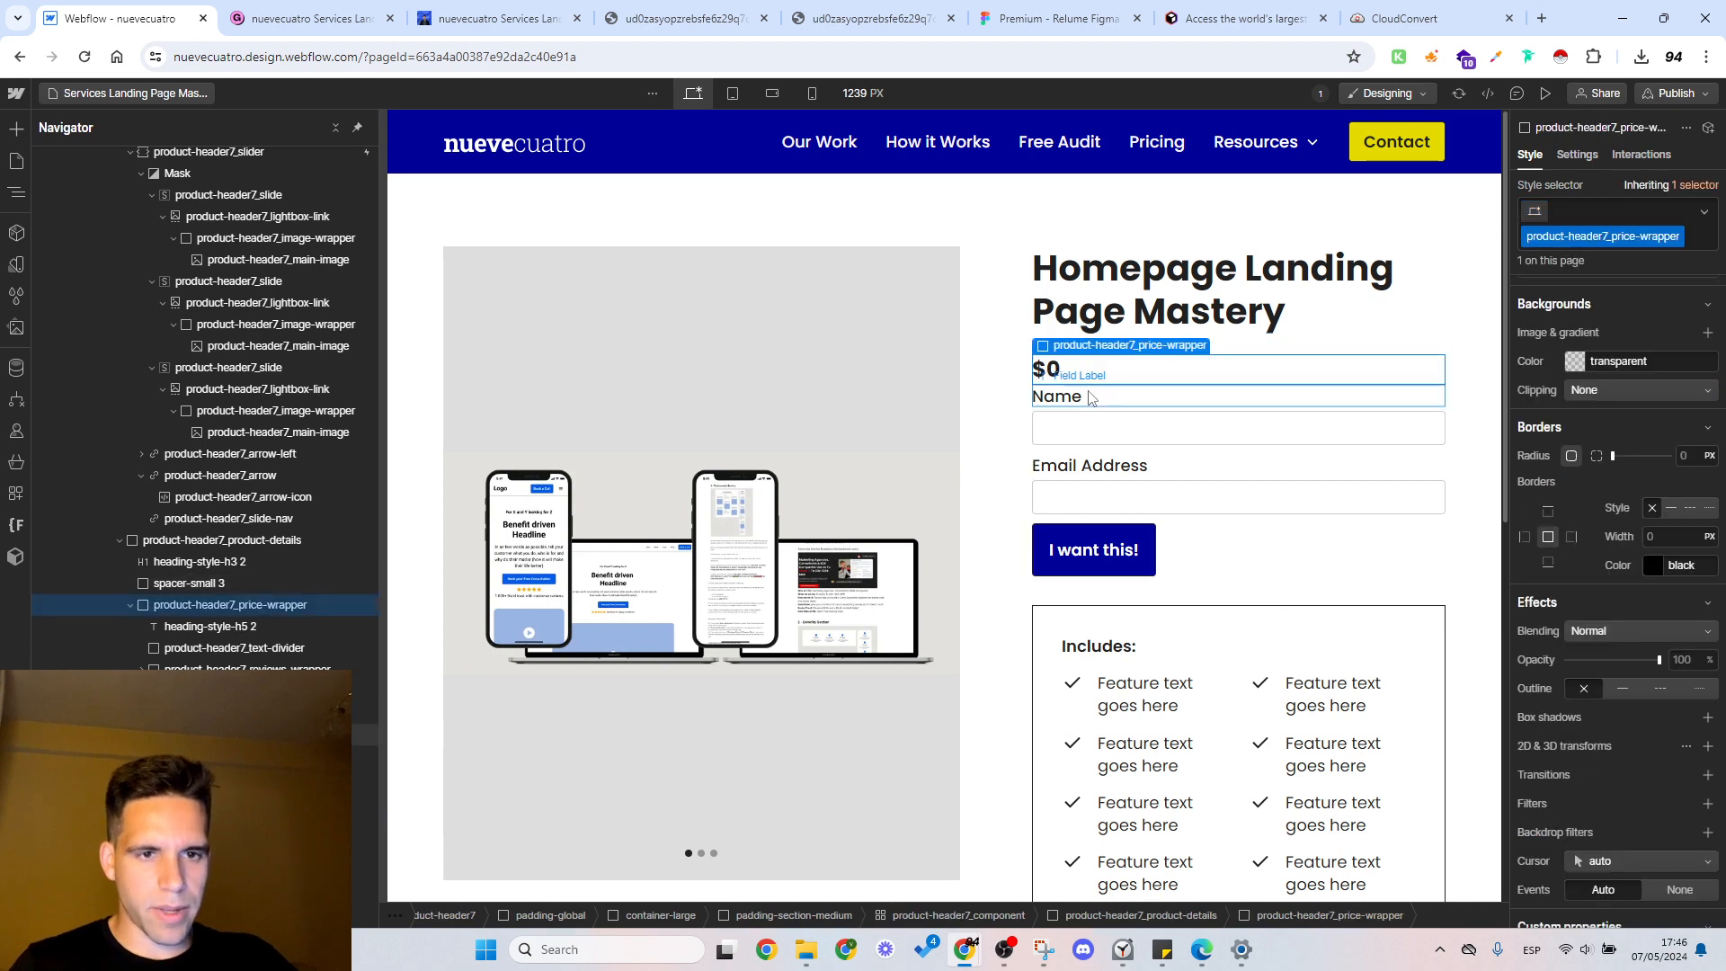
left_click(130, 605)
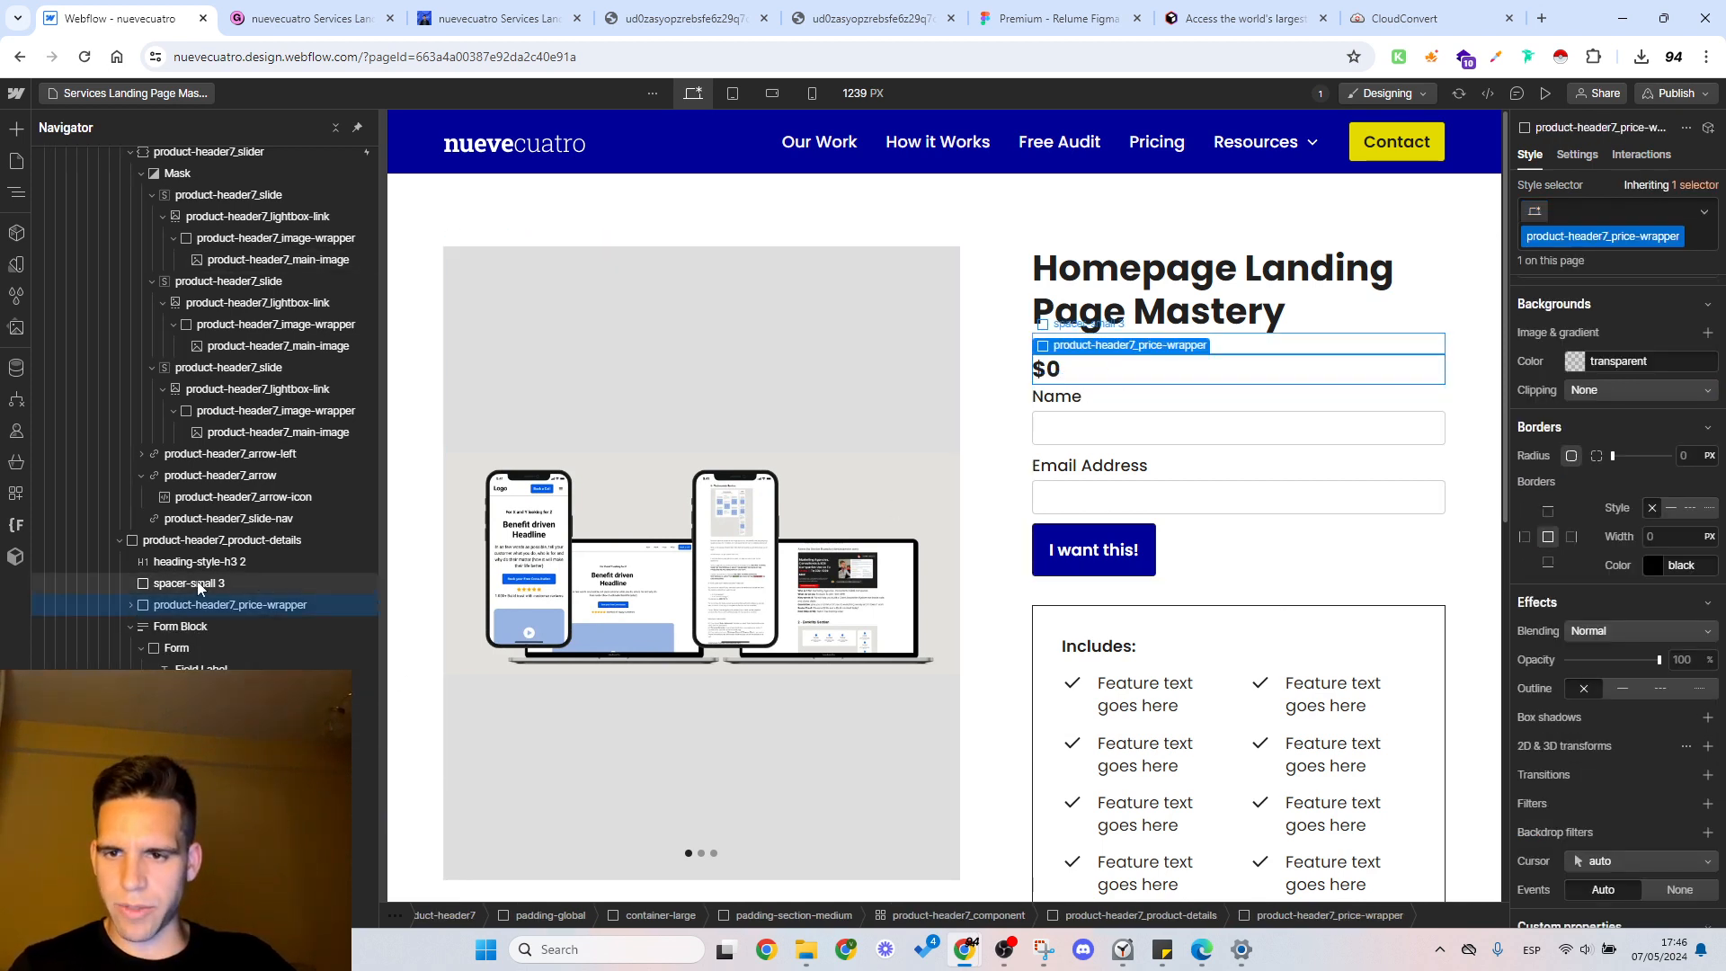
left_click(187, 583)
key("ctrl+d")
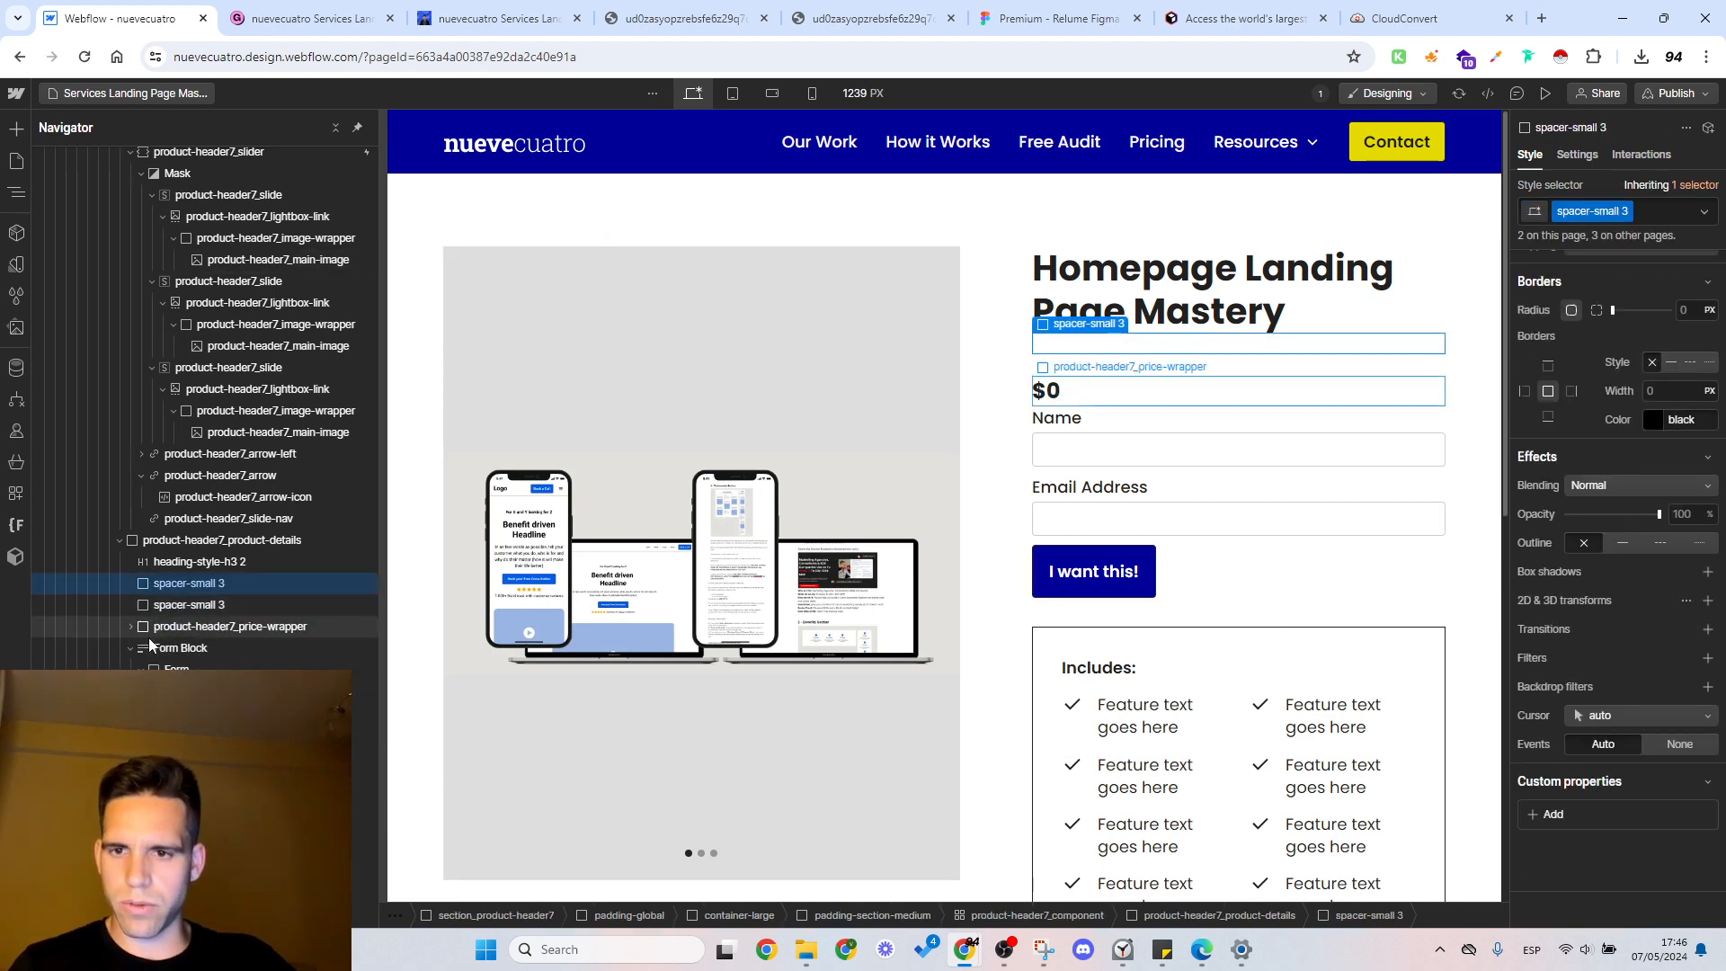
left_click(186, 607)
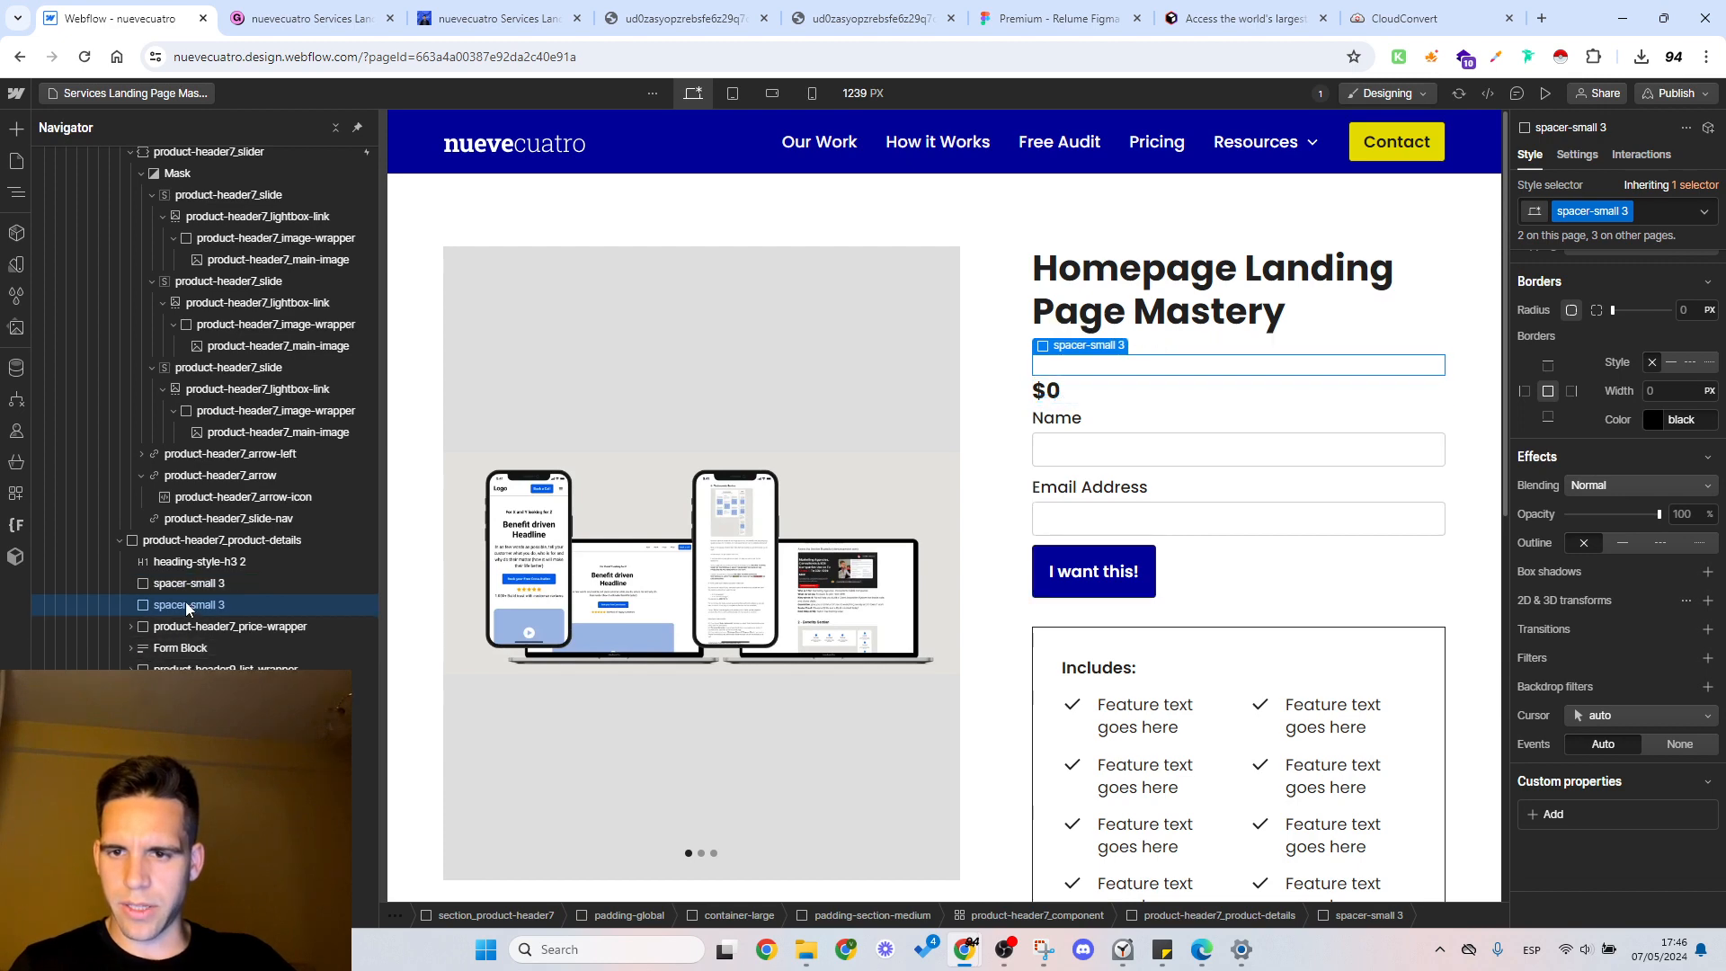
left_click_drag(169, 636, 167, 635)
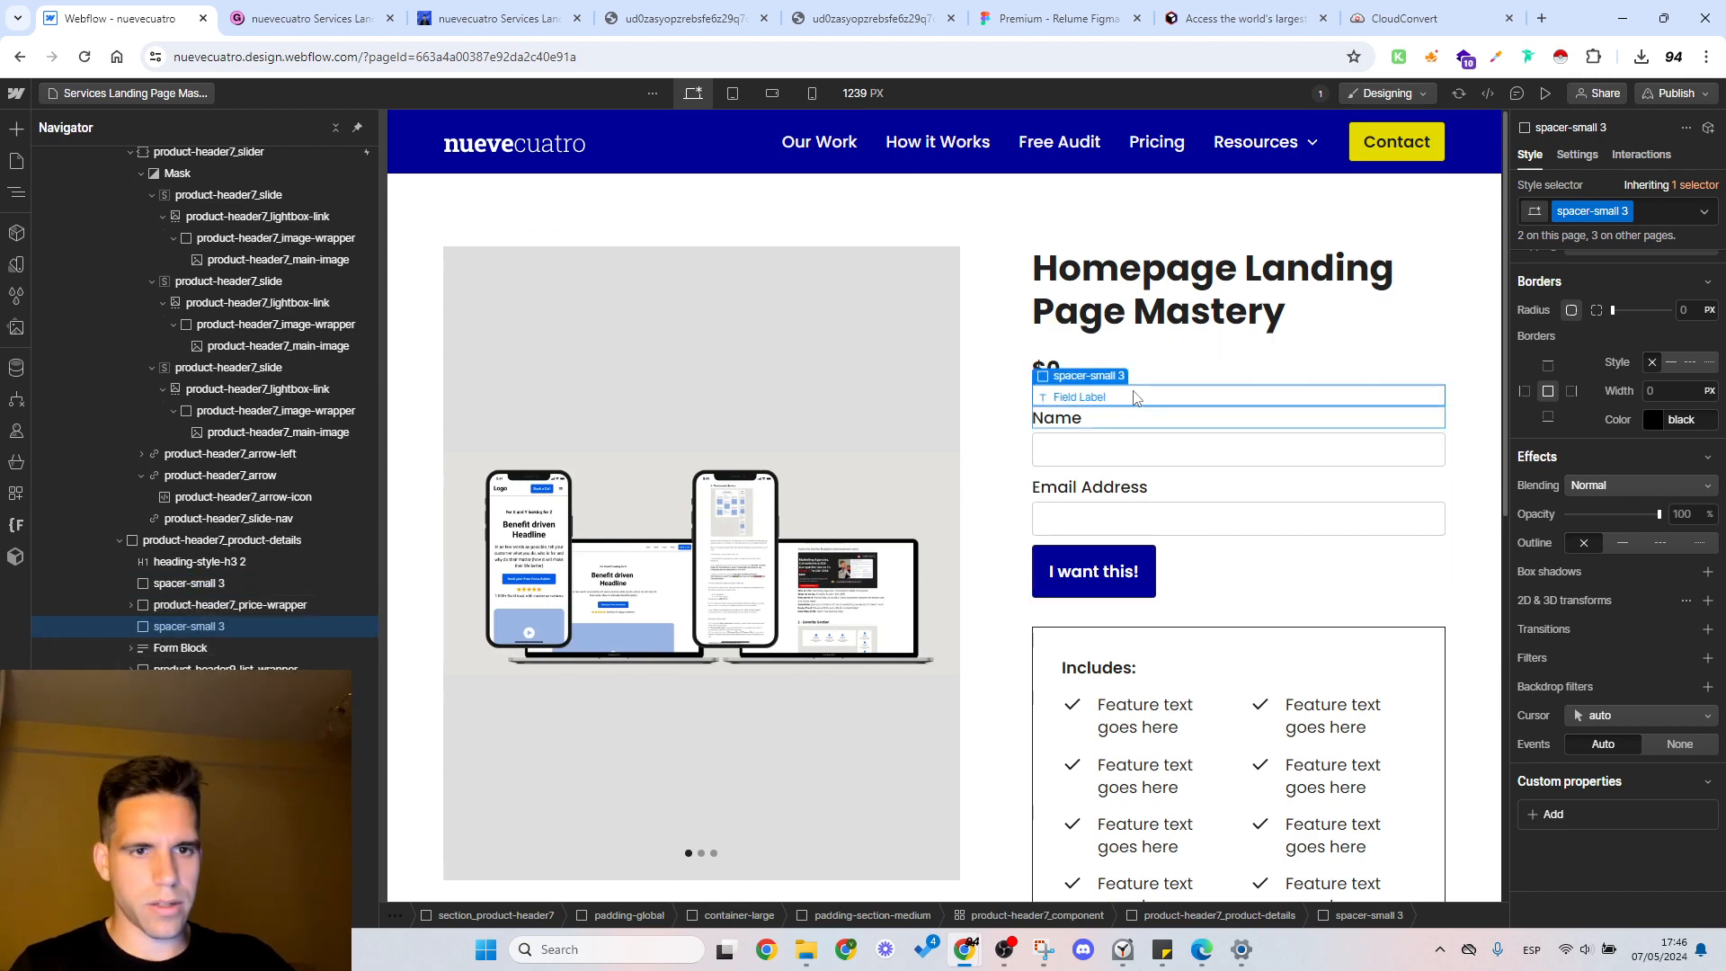
Step: Replace the class of the spacer below the price with the existing spacer-small class
left_click(1672, 212)
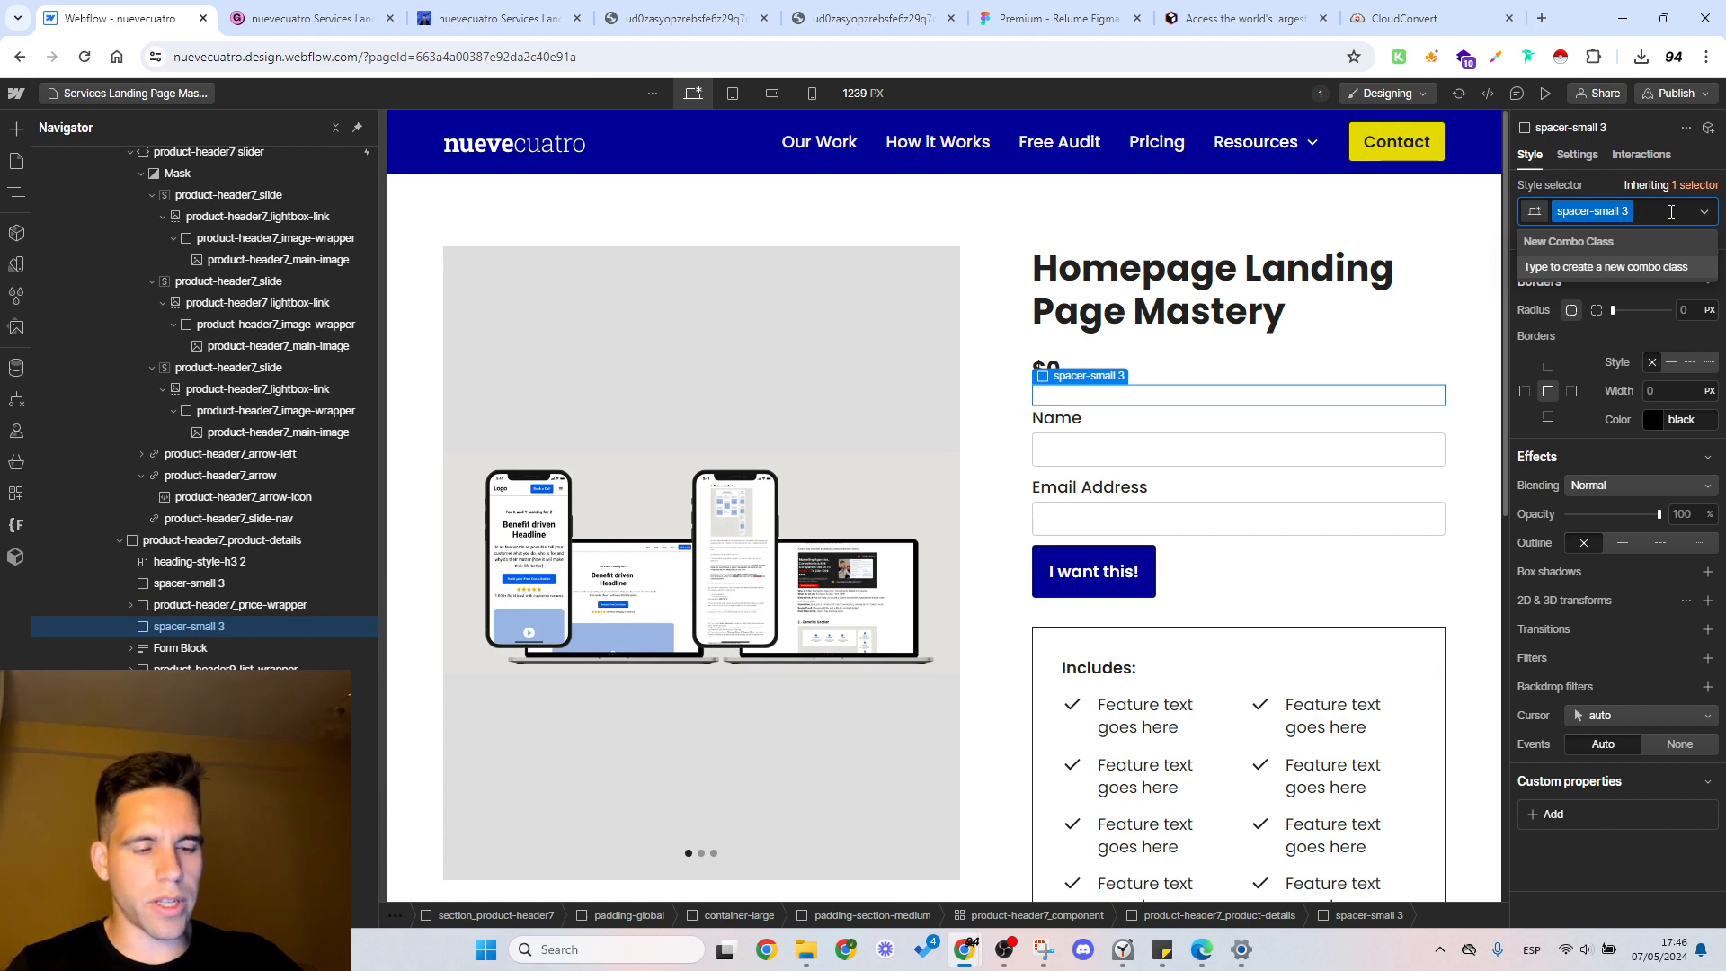
key("BackSpace")
type("spacer-small")
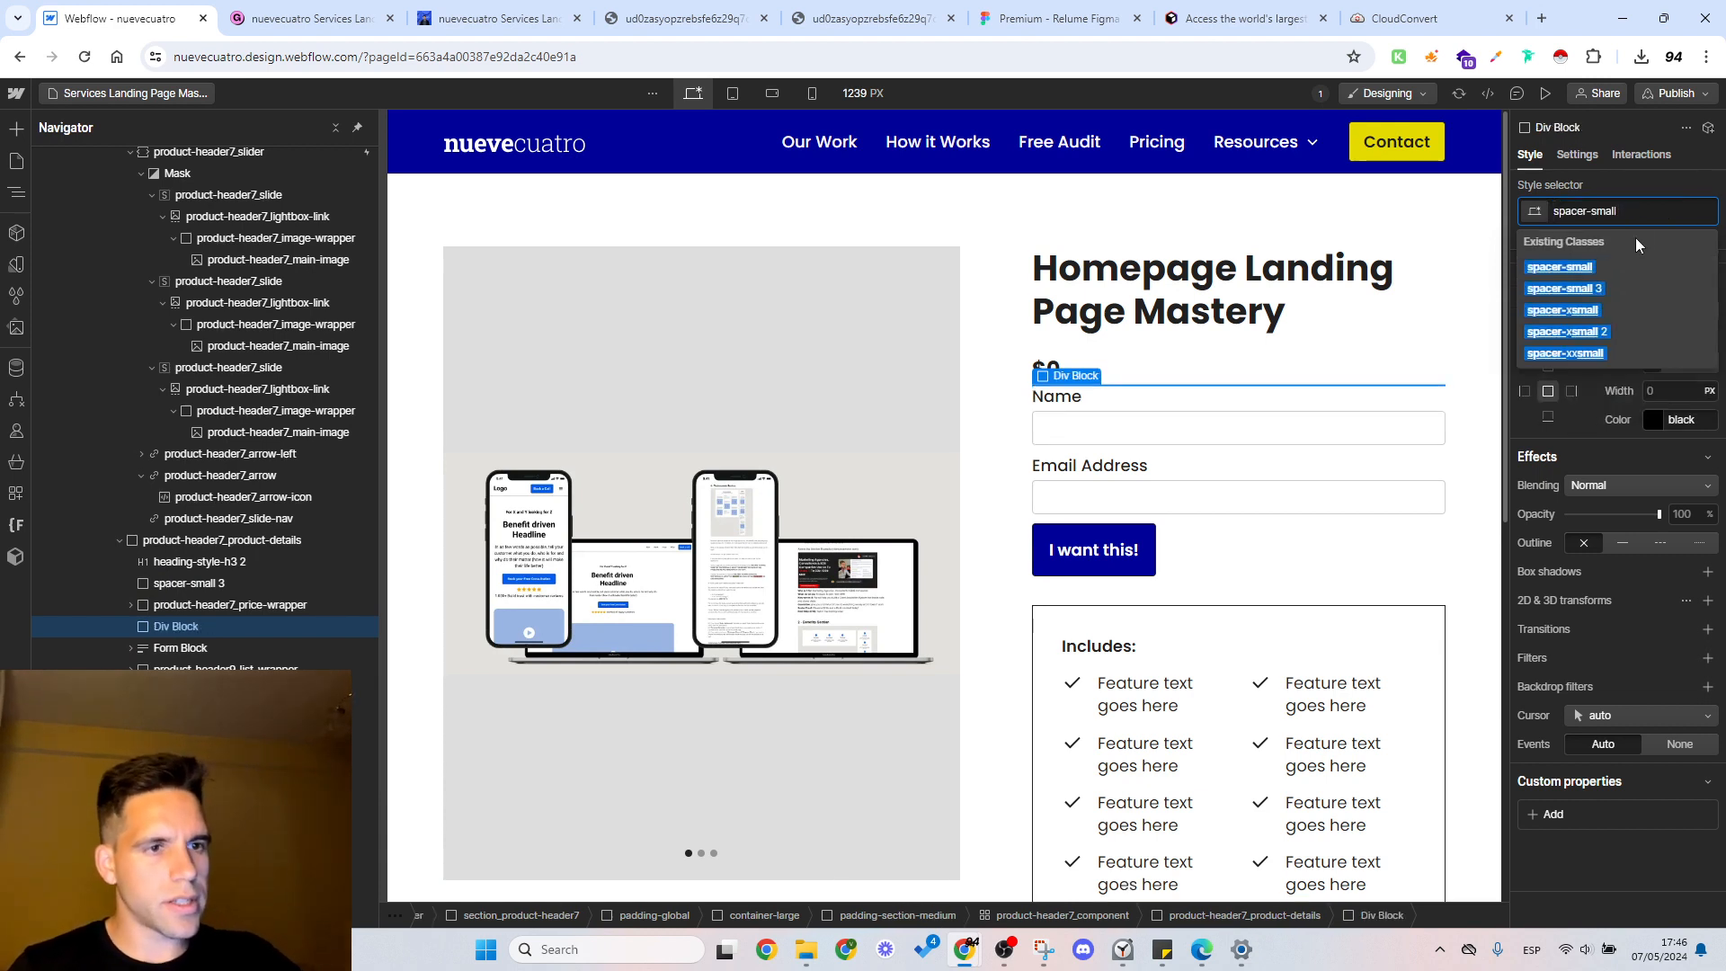
left_click(1623, 261)
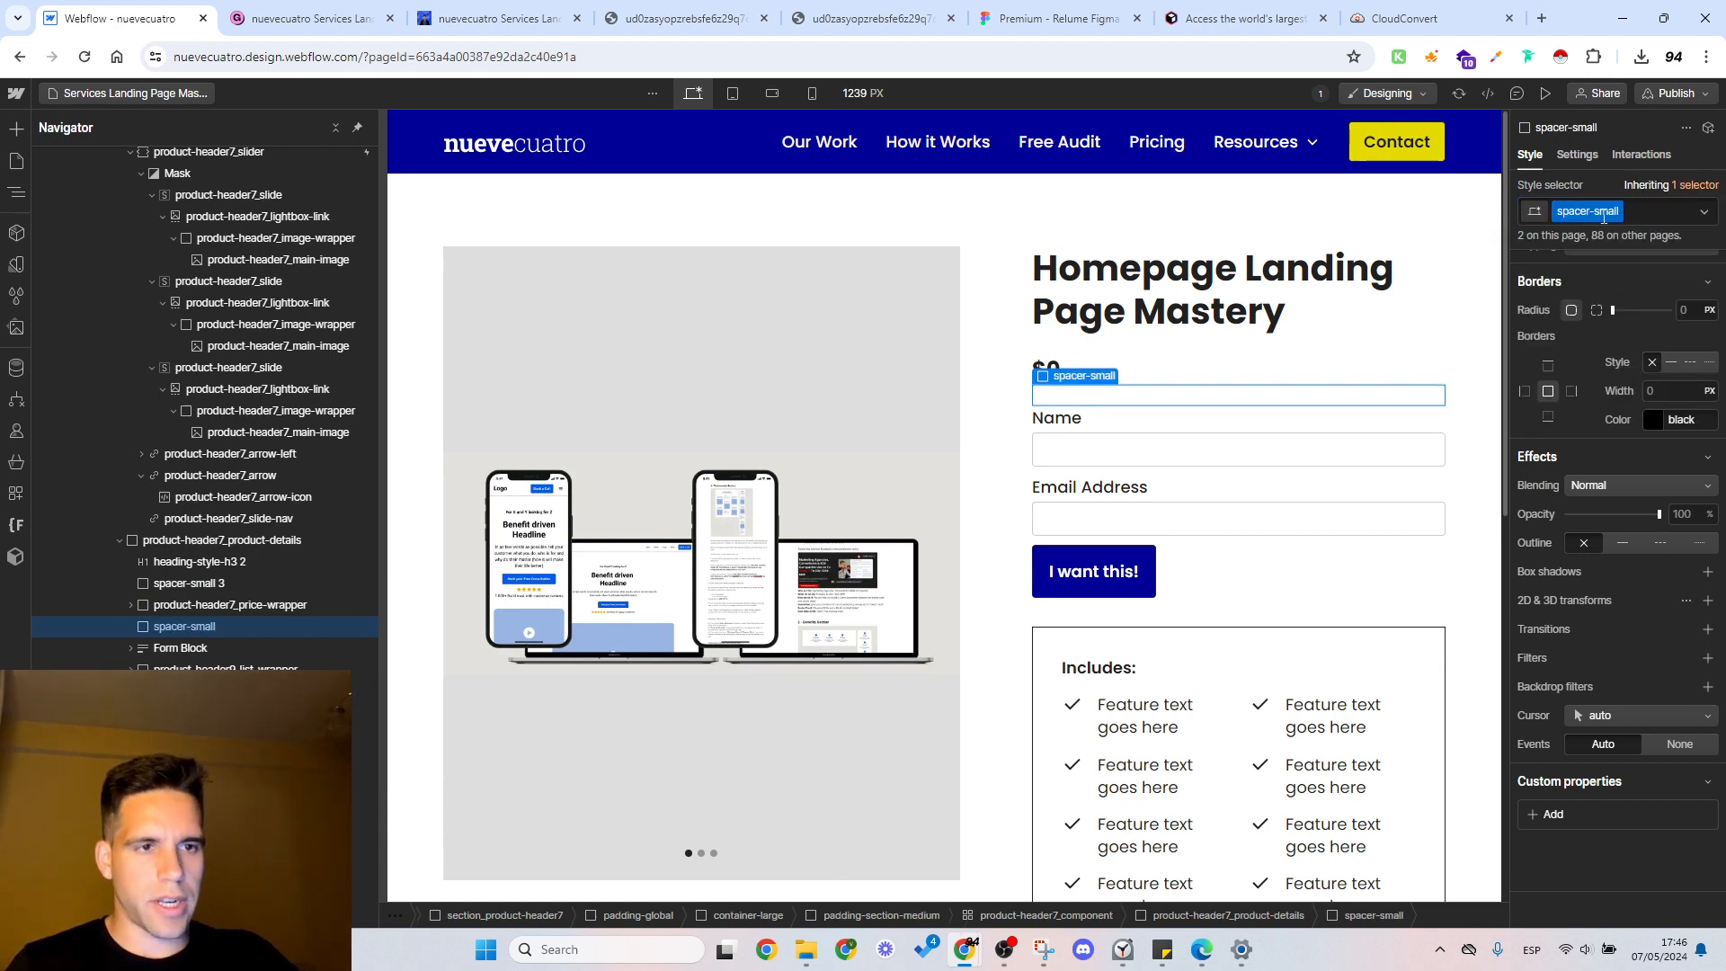
Step: Replace the class of the spacer between the heading and the price with the existing spacer-small class
left_click(1137, 349)
left_click(1261, 347)
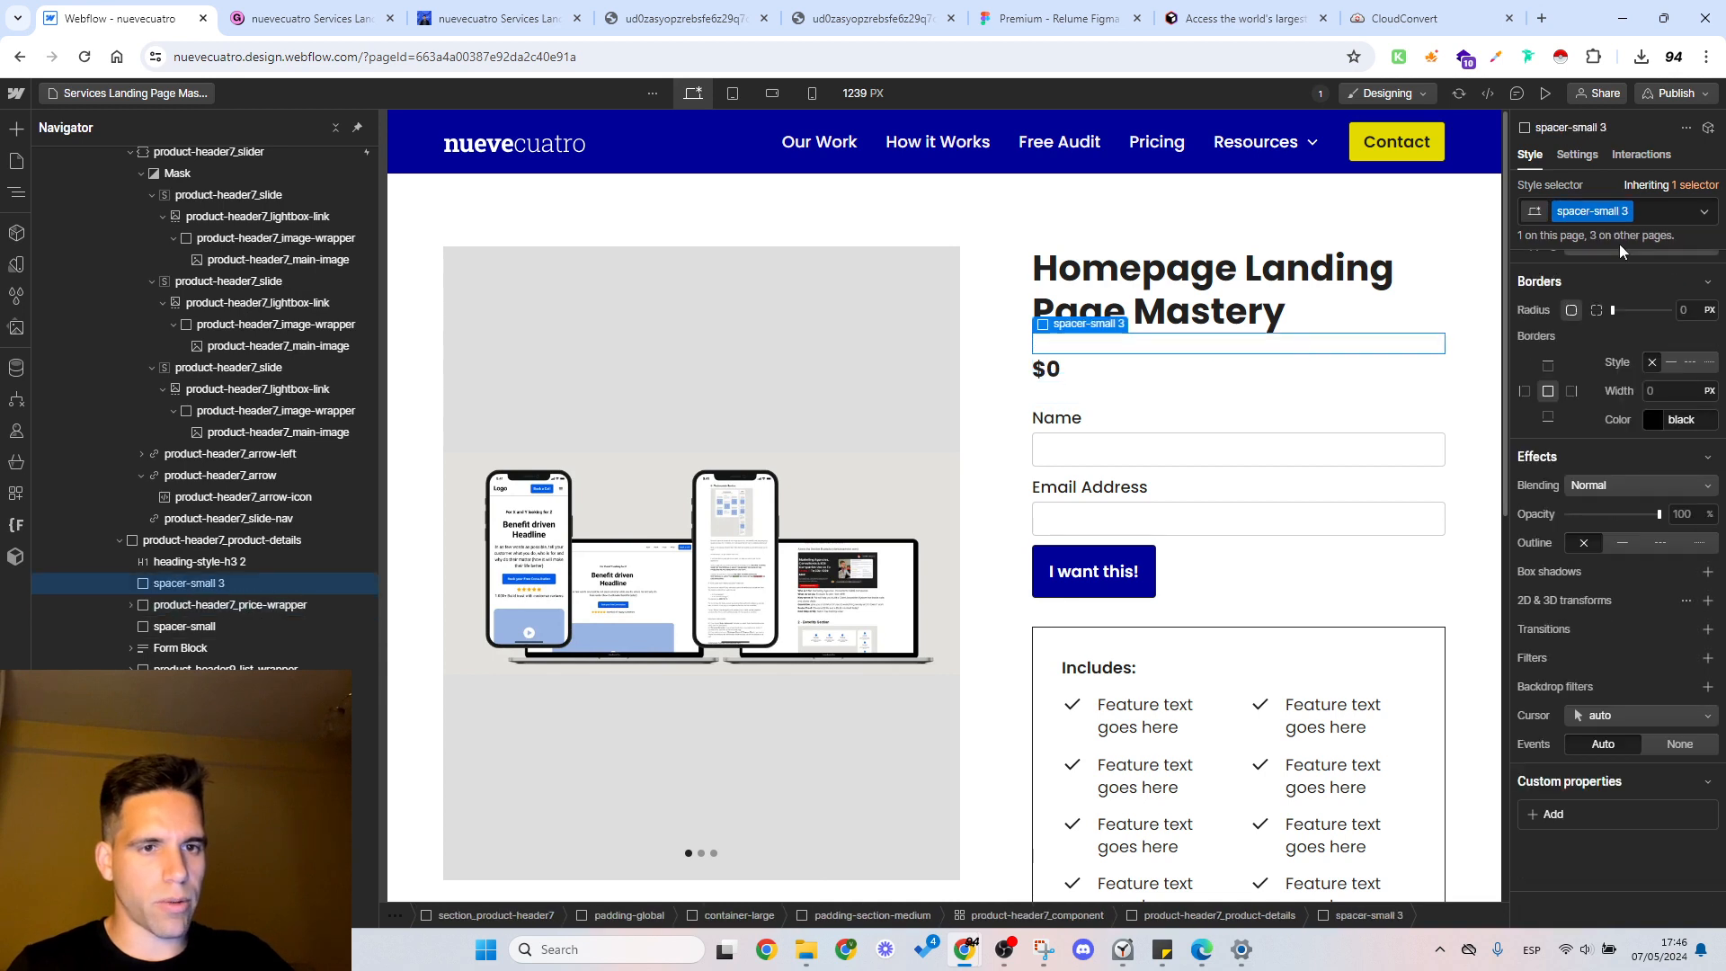
left_click(1661, 212)
key("BackSpace")
type("spacer-small")
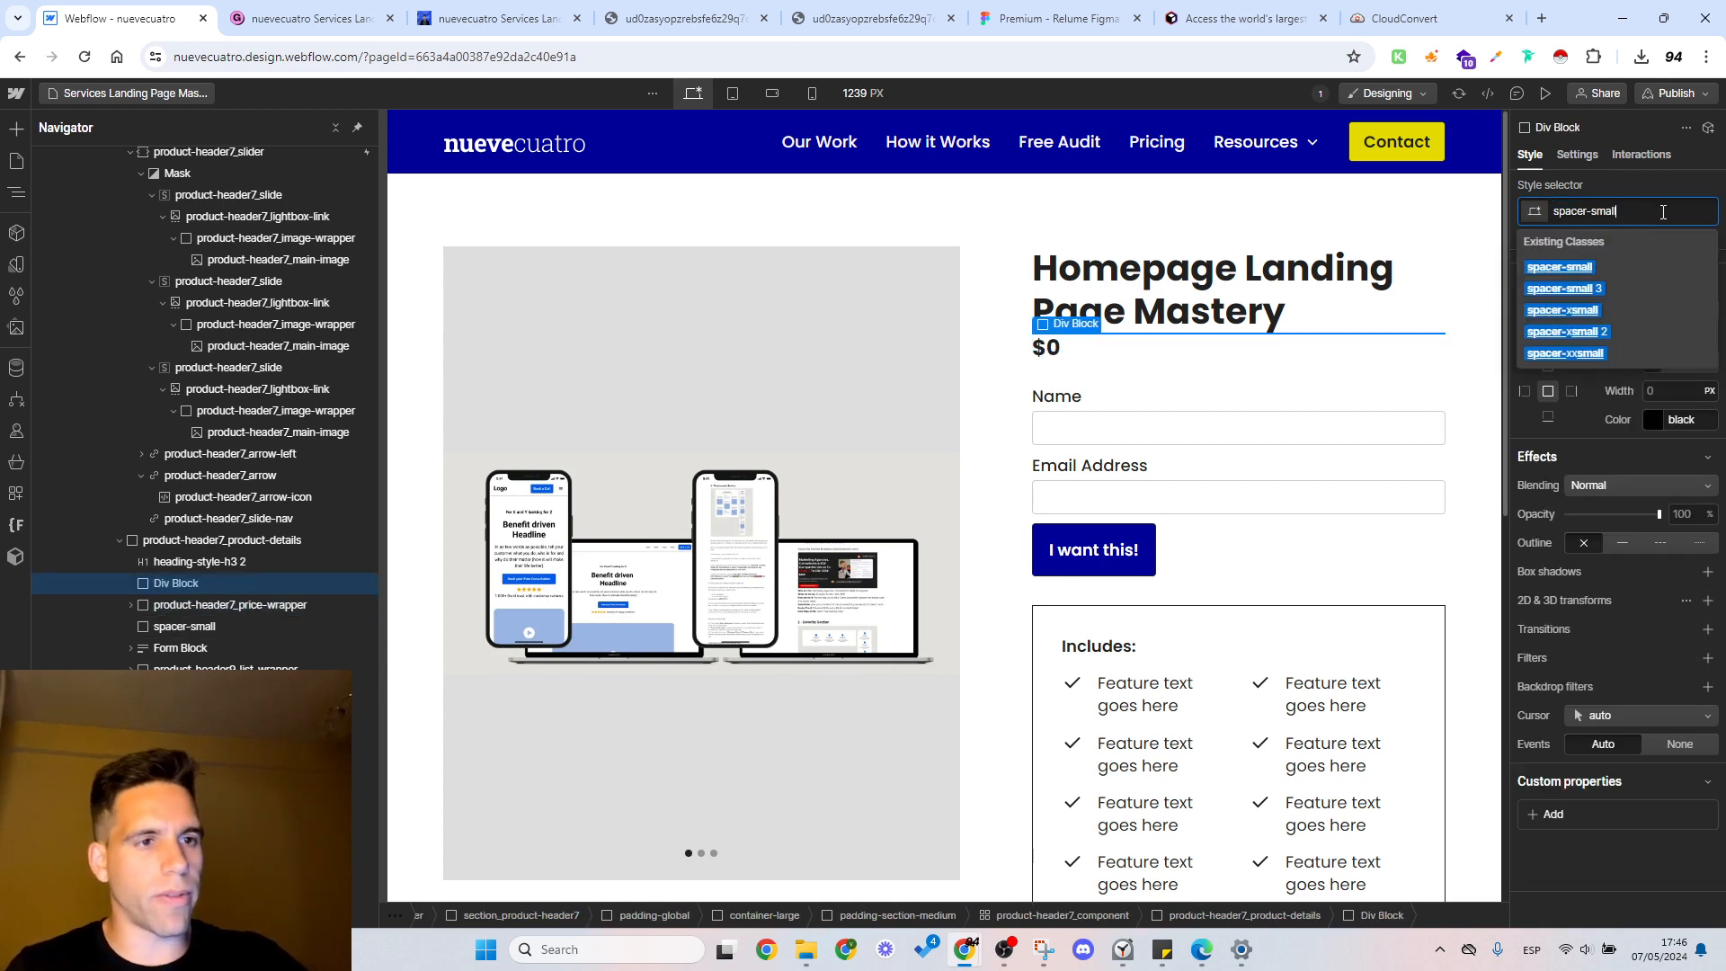
left_click(1619, 266)
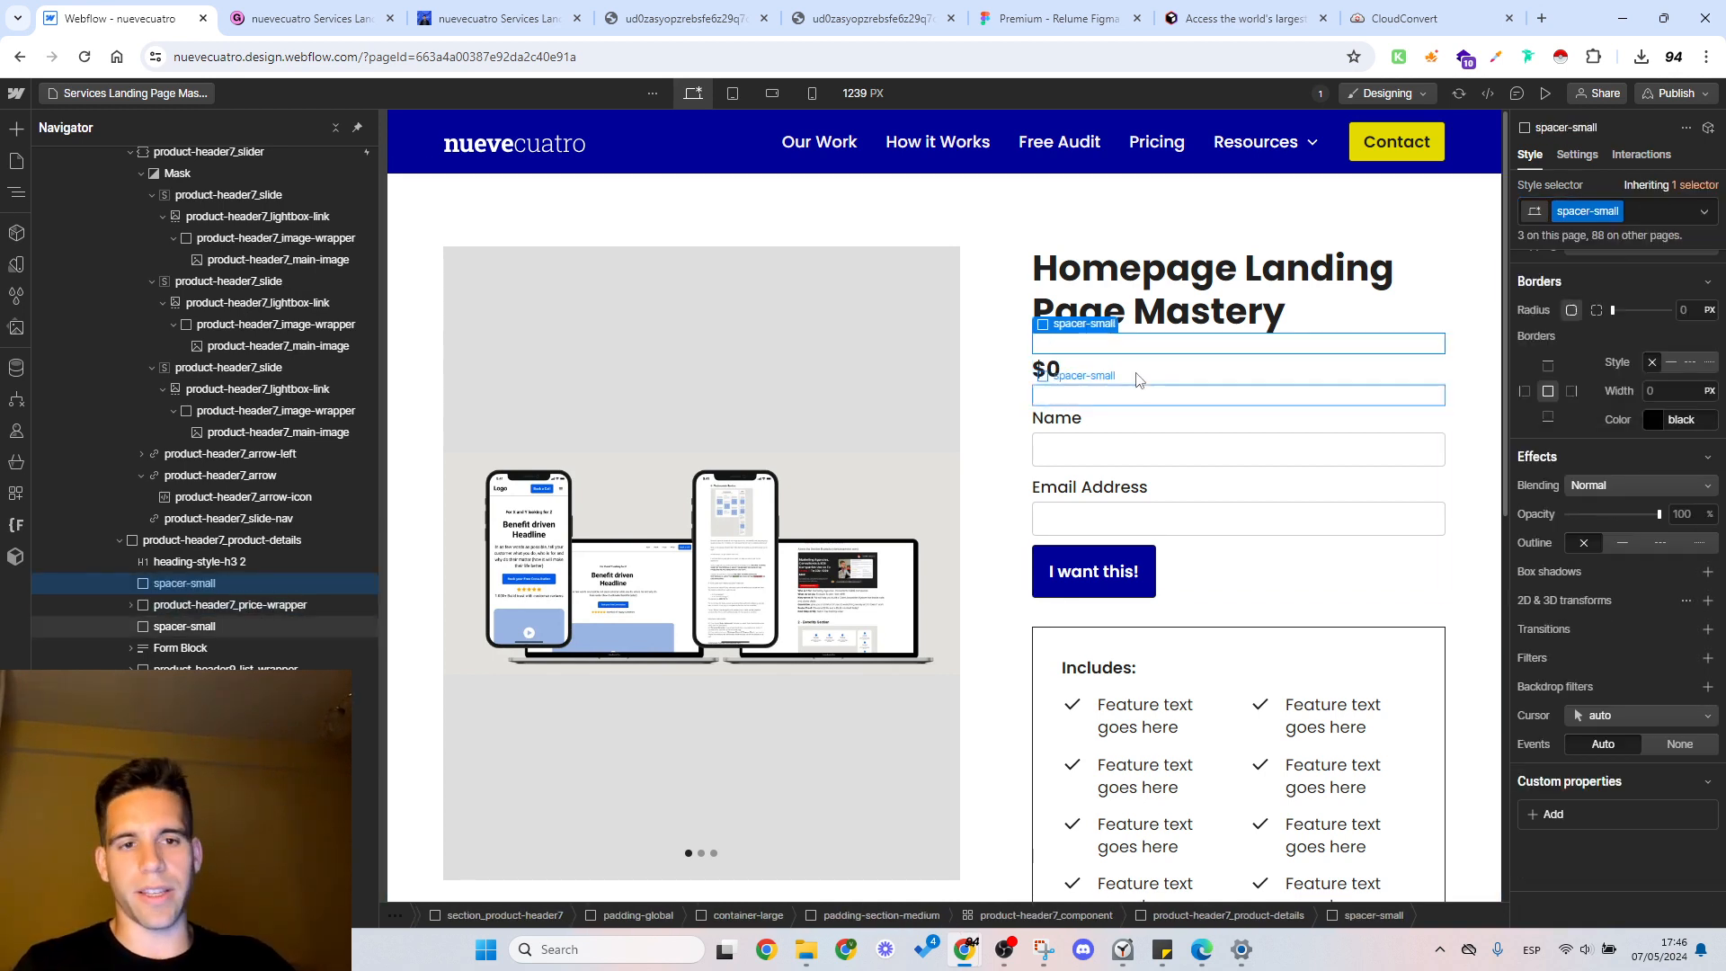
left_click(1095, 377)
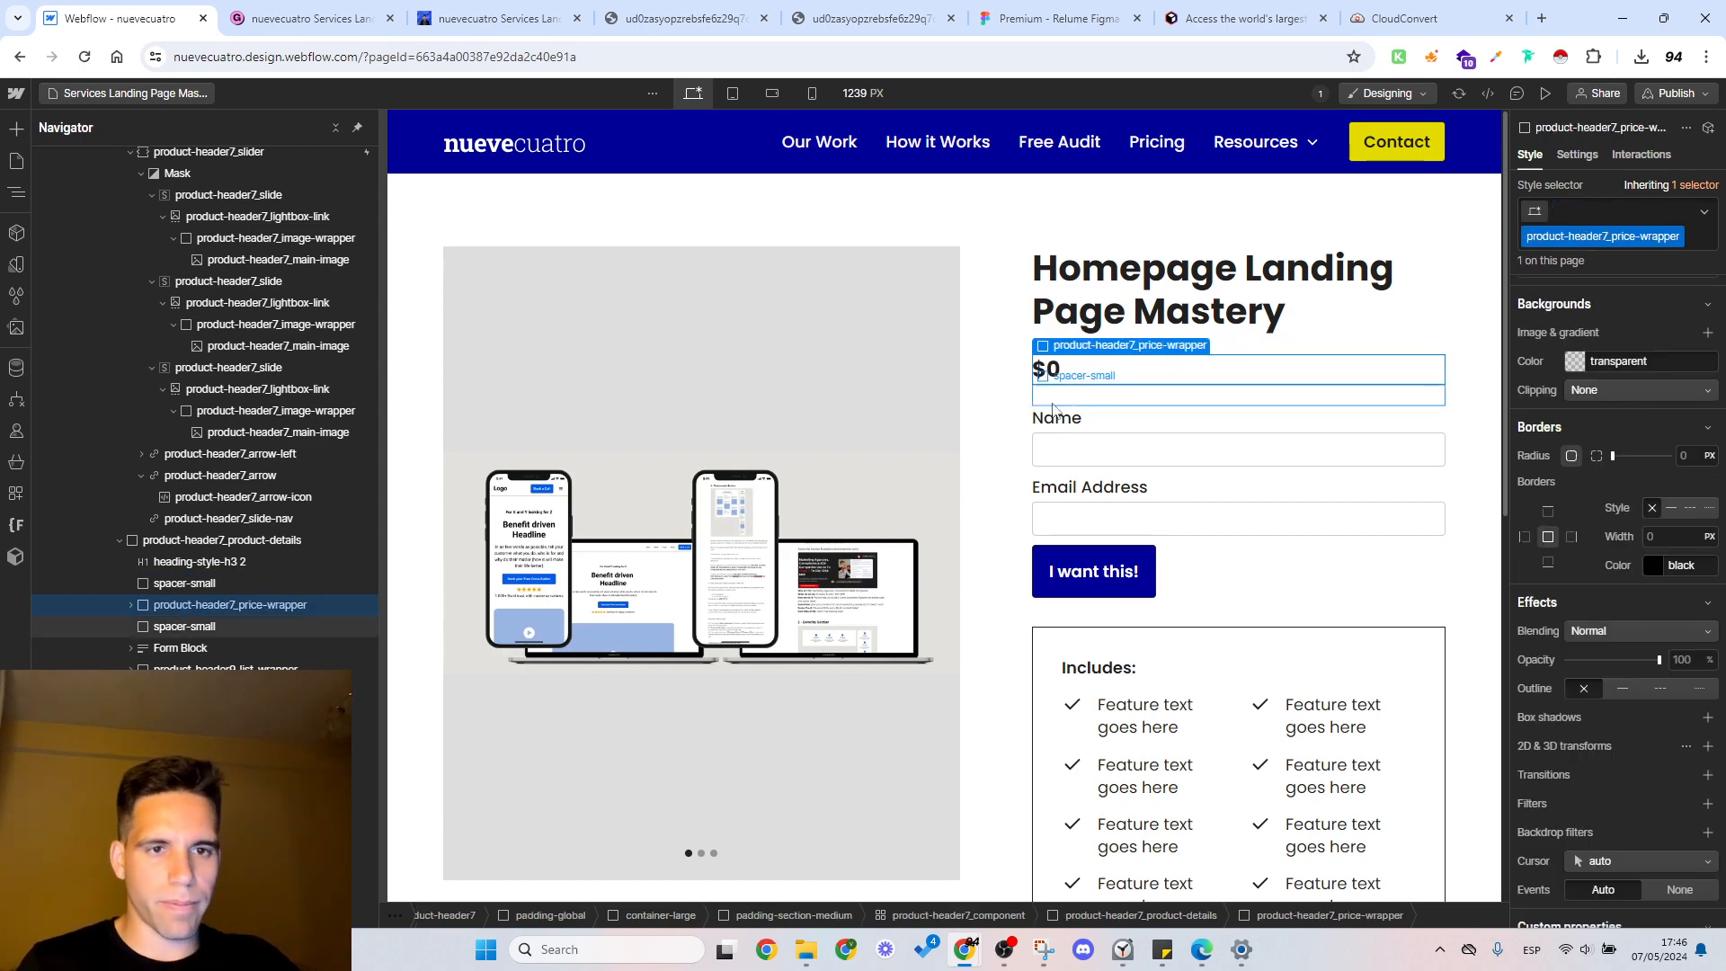
left_click(1135, 395)
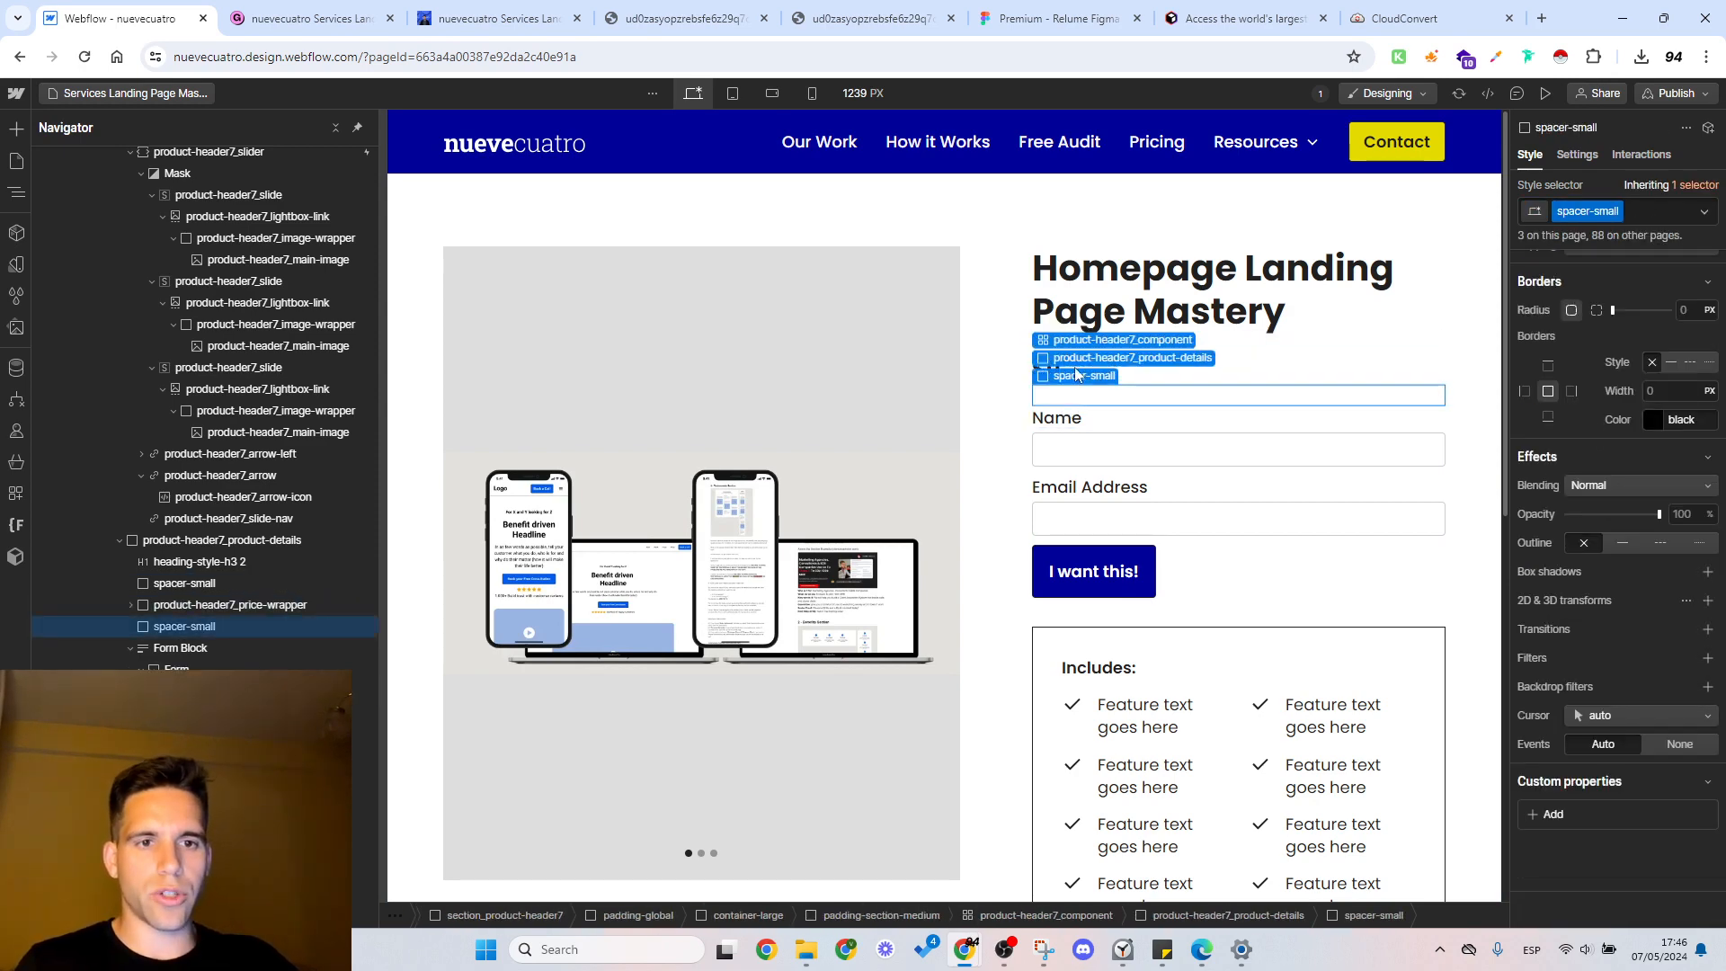
left_click(1222, 376)
left_click(1151, 422)
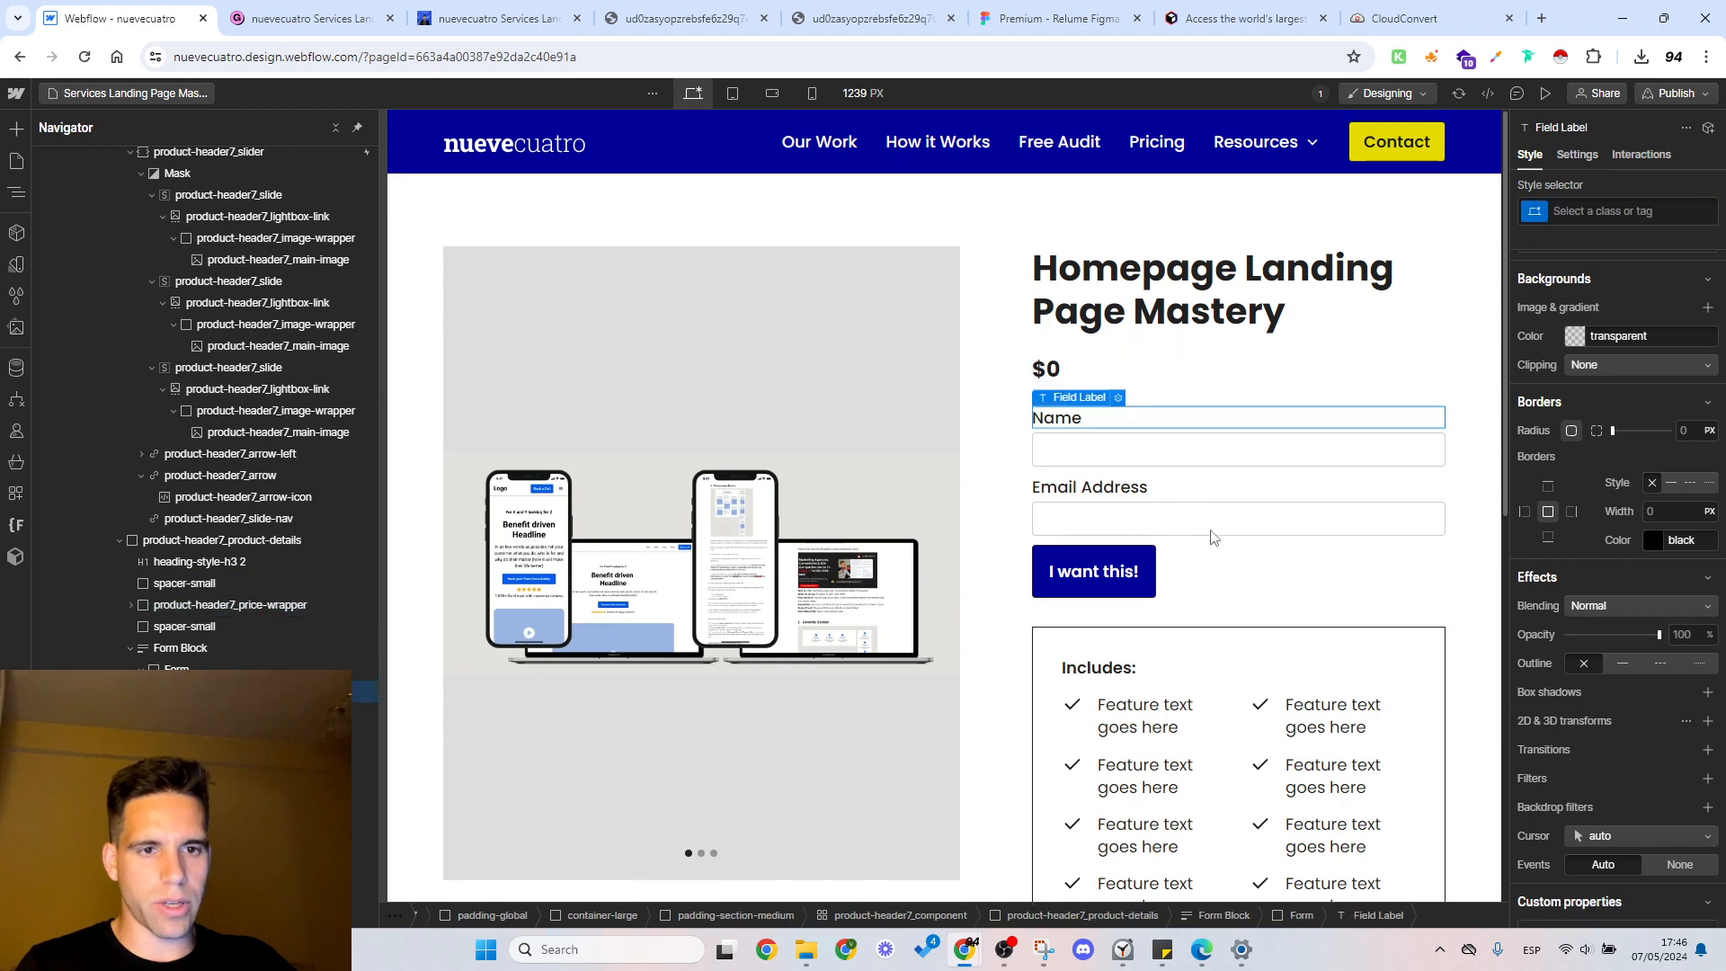
left_click(1211, 531)
left_click(1191, 574)
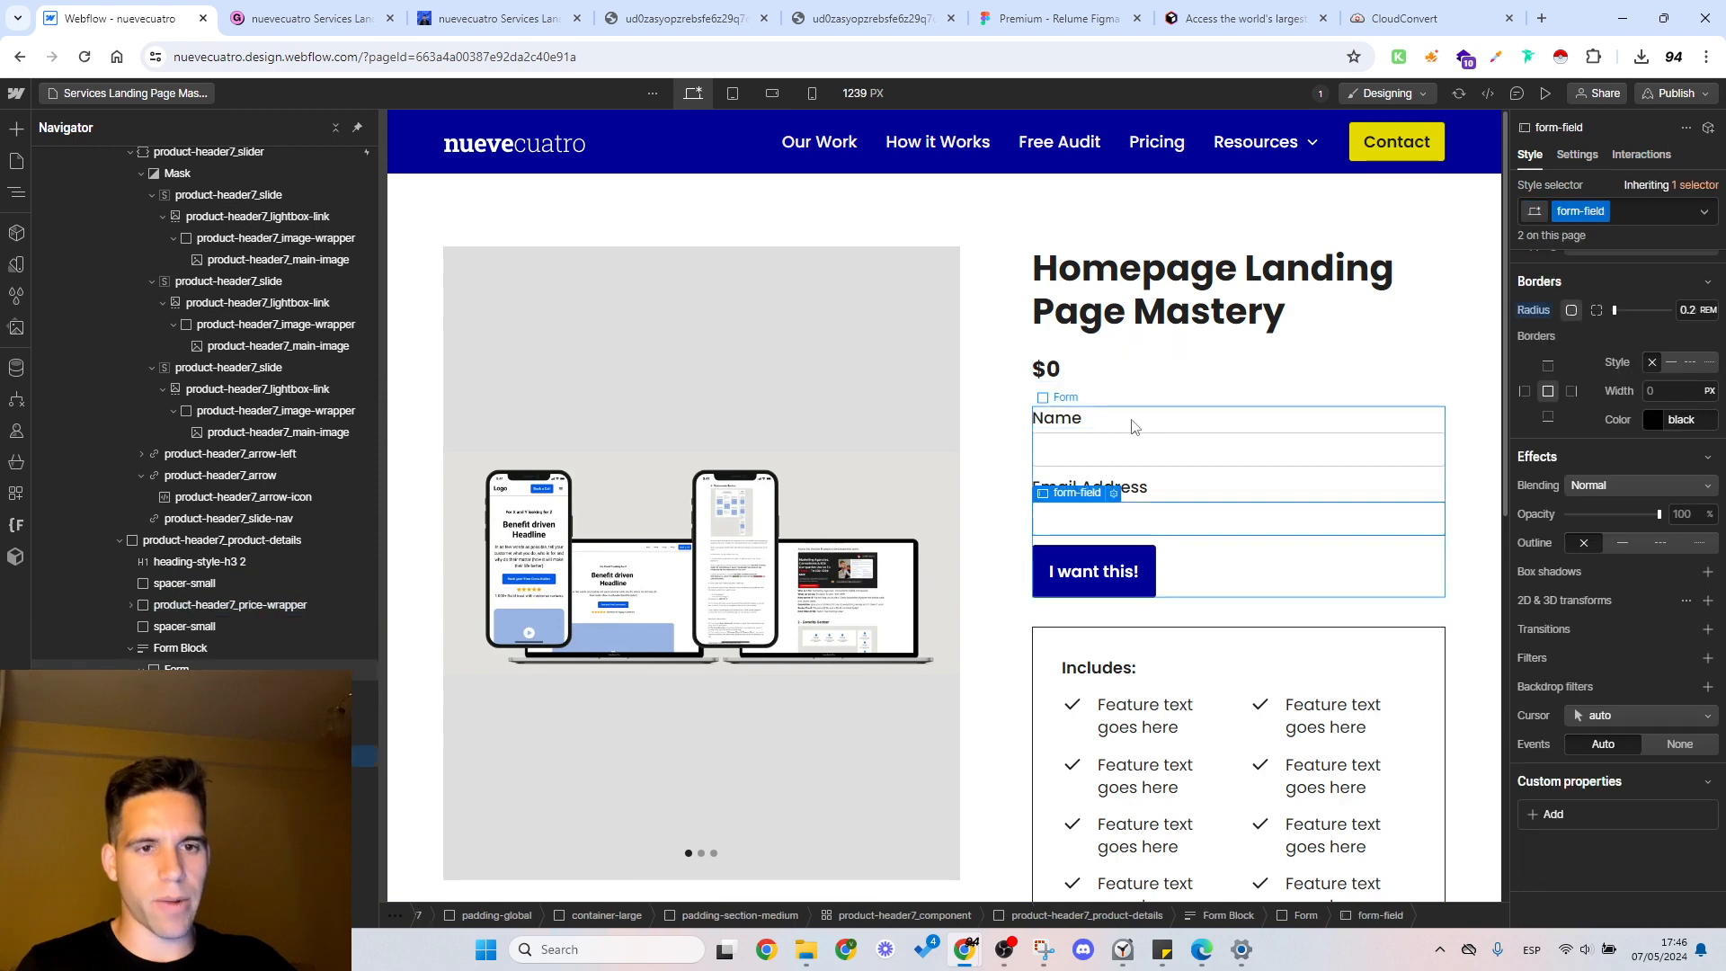
left_click(1061, 378)
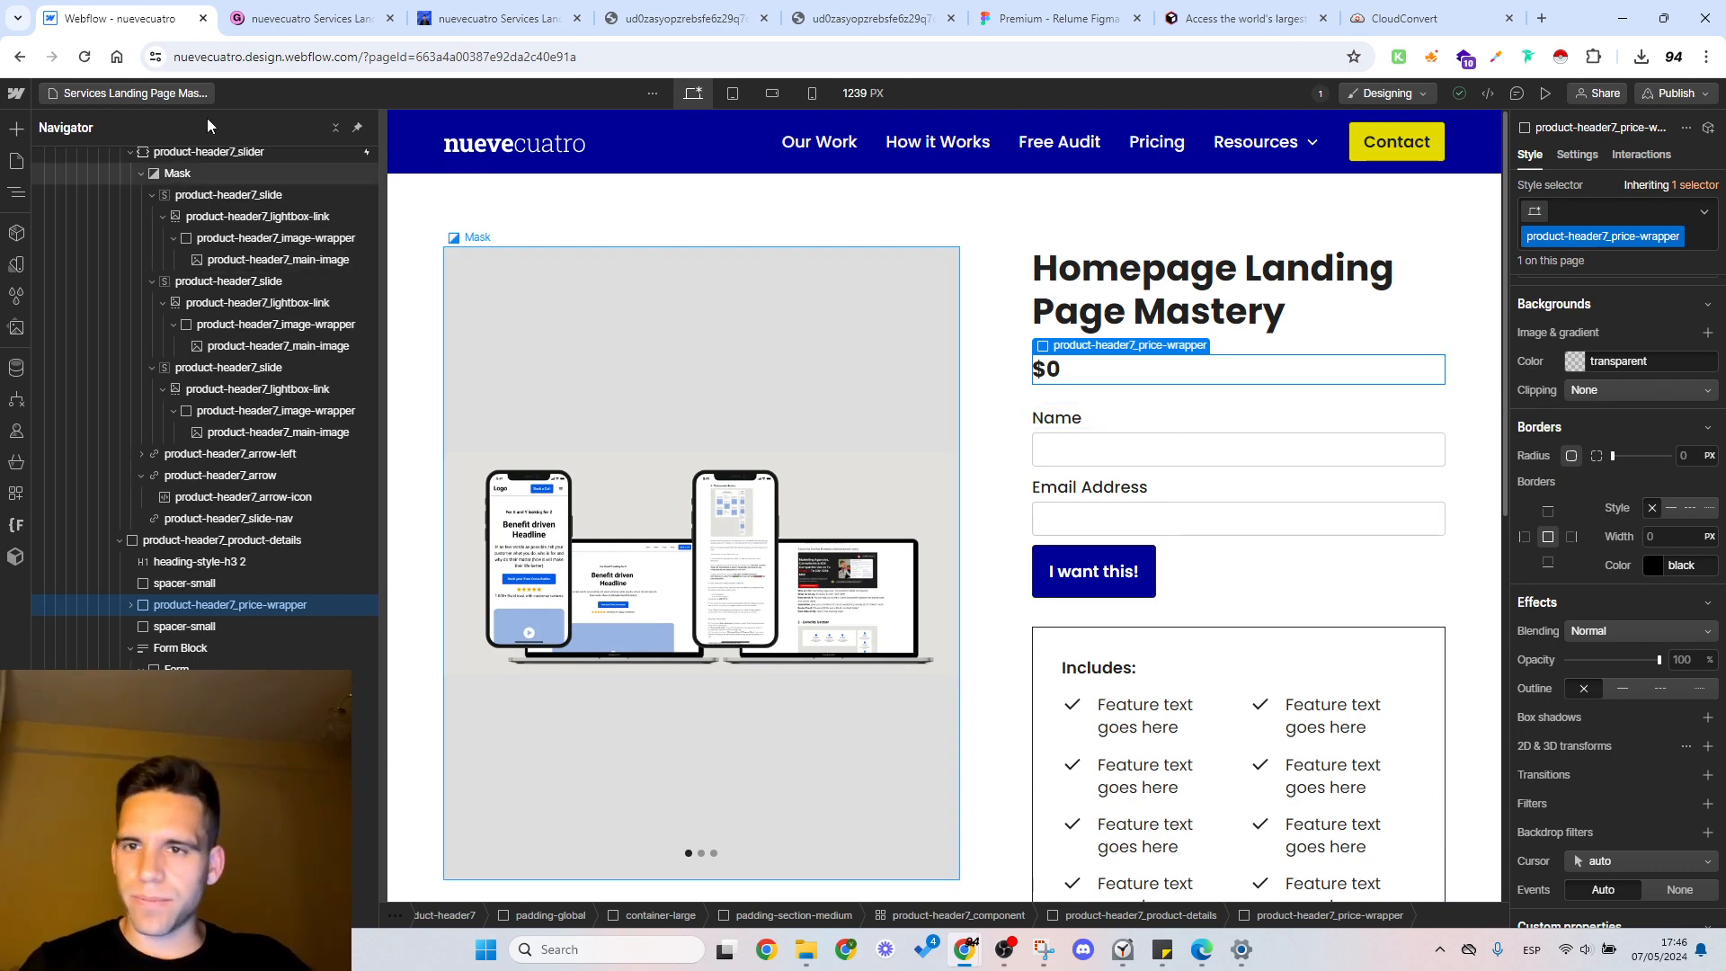
Step: Open the Home page and copy the check icon of the first item in the hero list
left_click(141, 99)
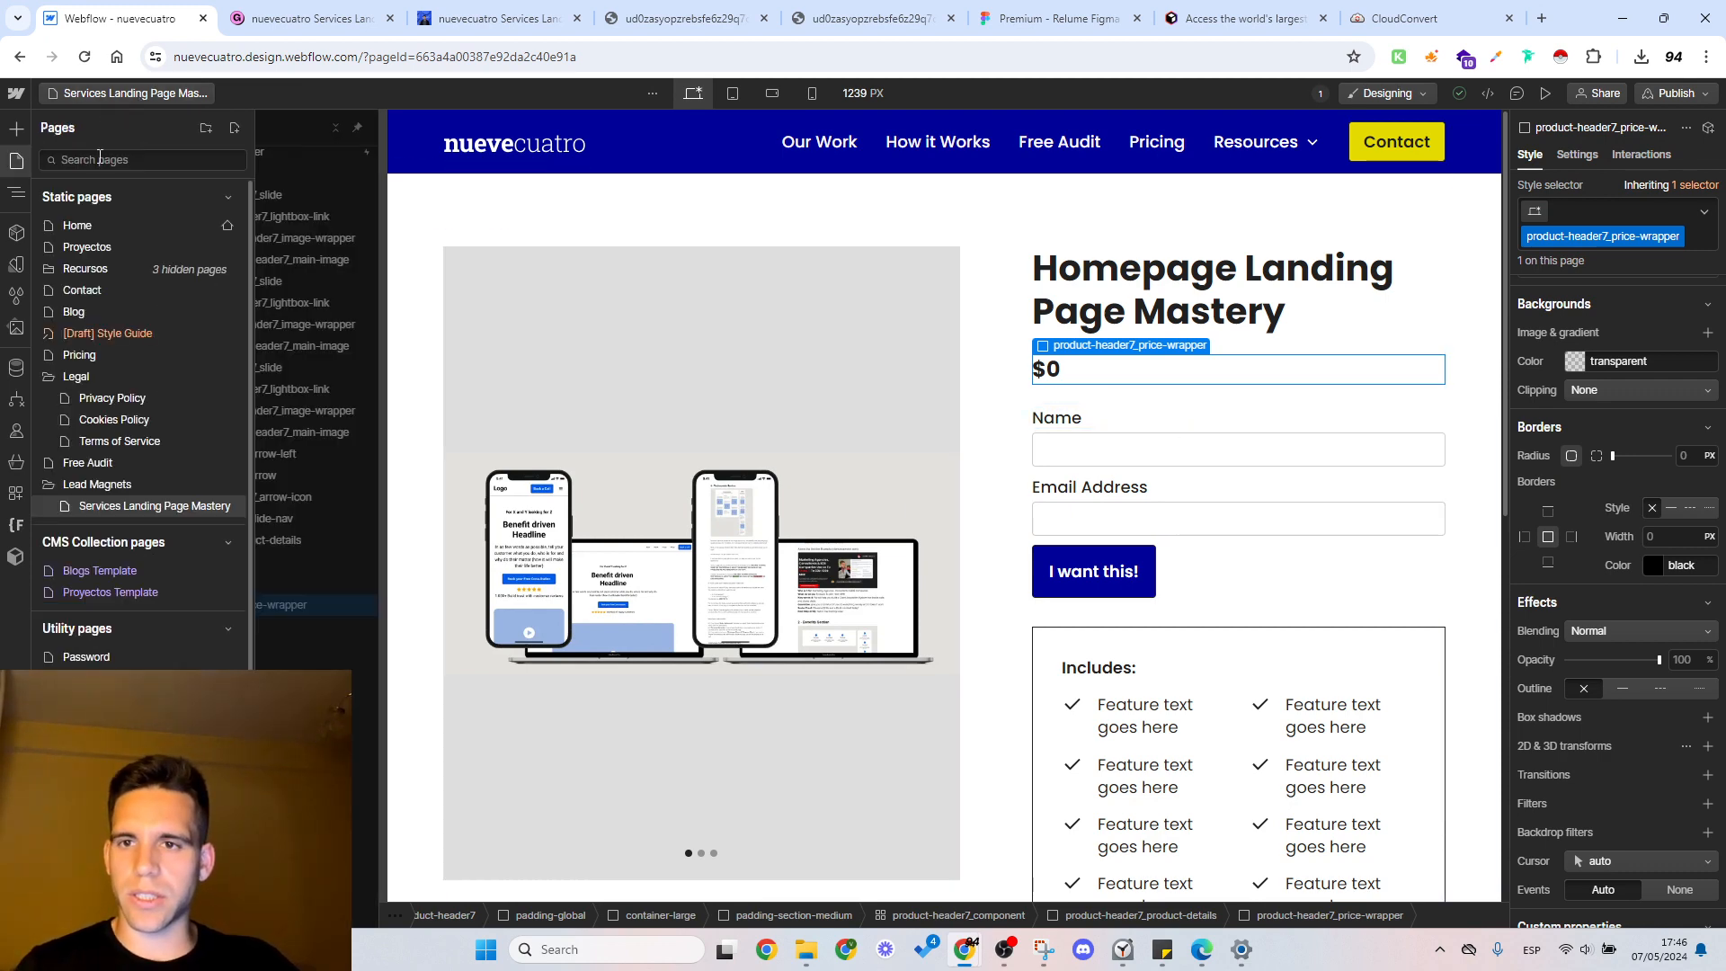
left_click(137, 224)
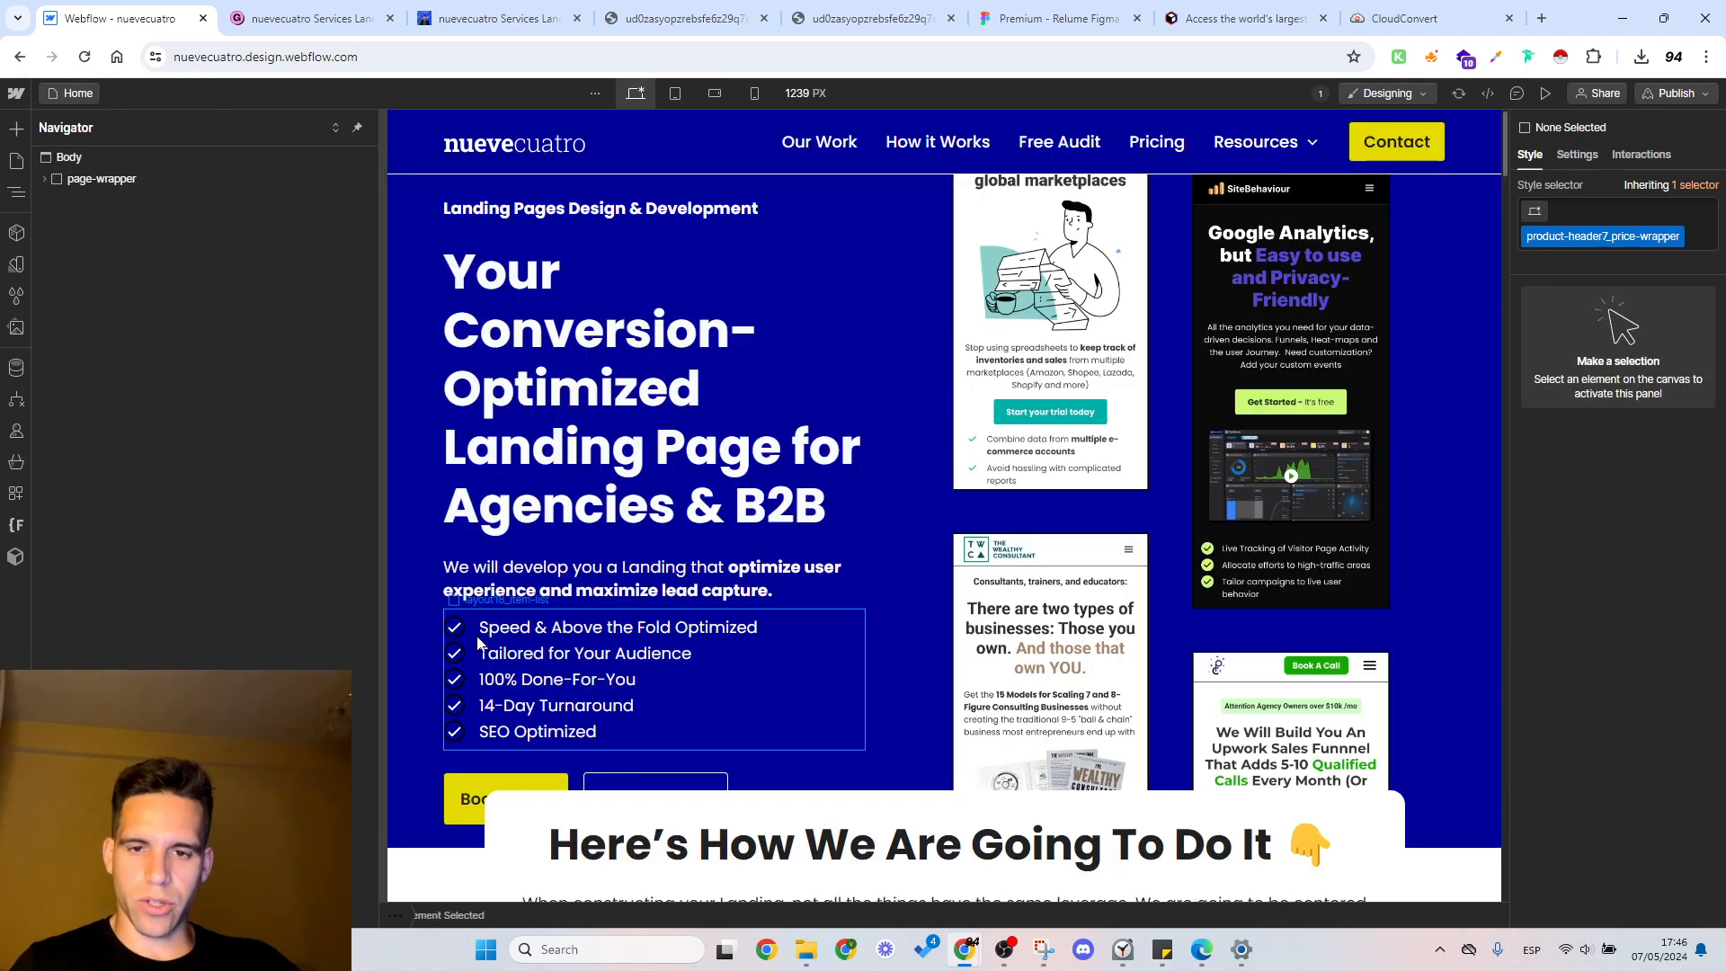
left_click(463, 635)
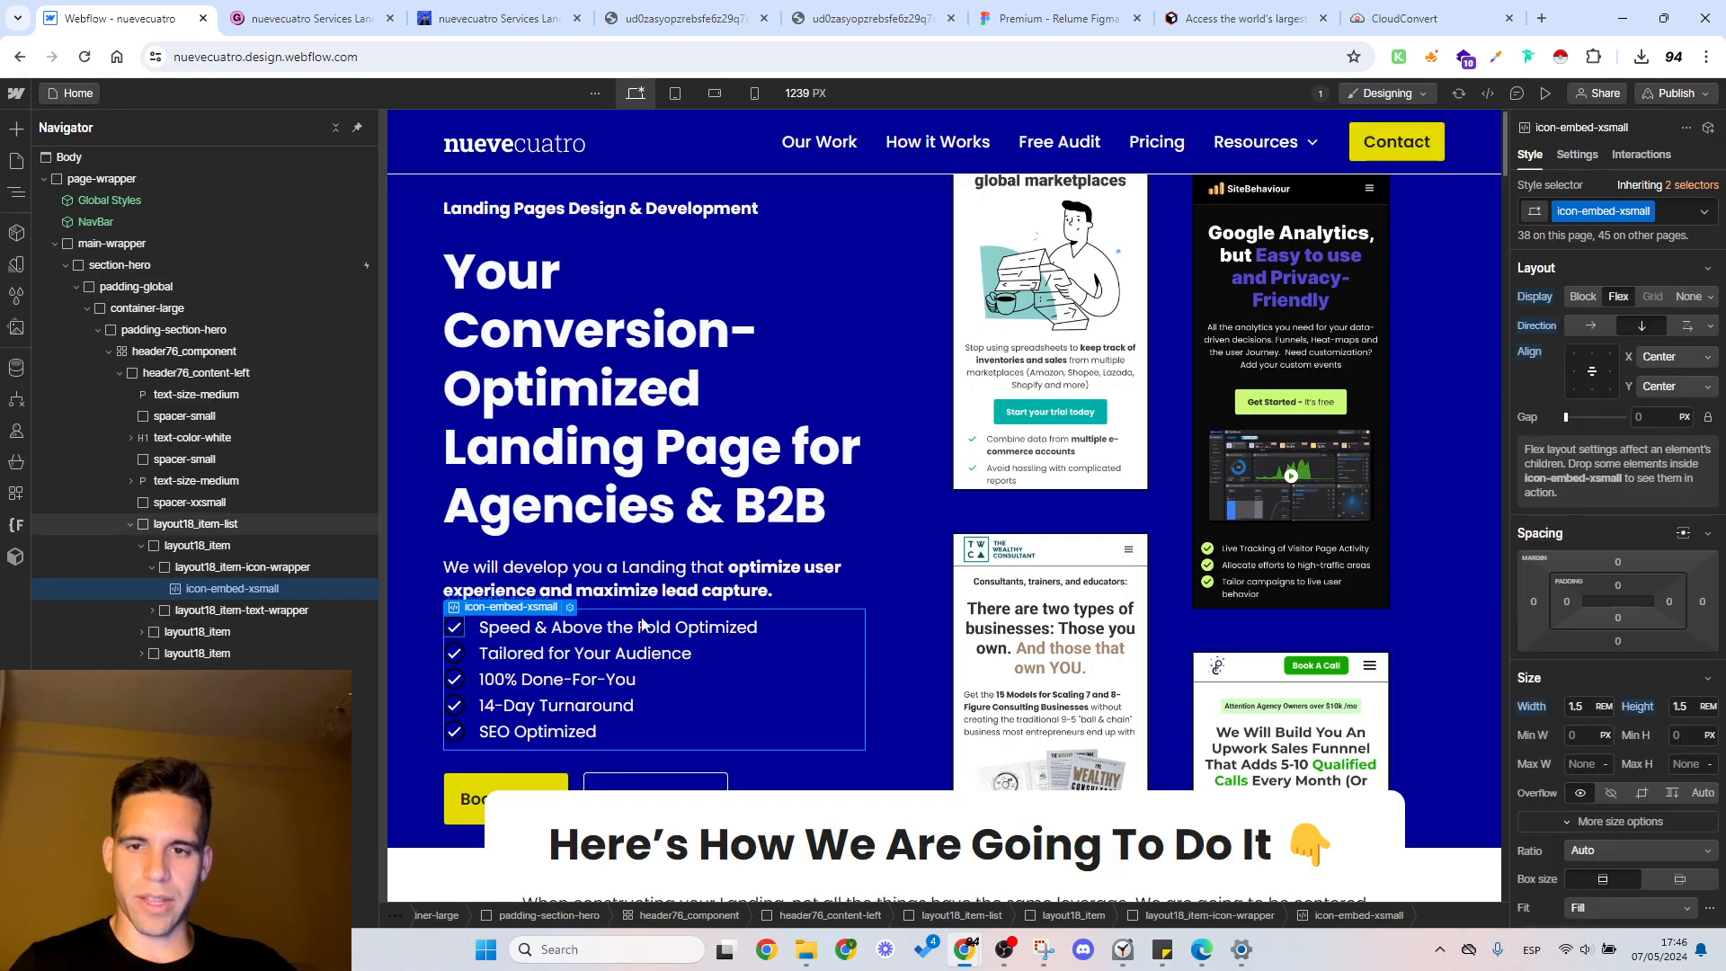
Step: Return to the Services Landing Page Mastery page and replace the first feature's check icon under Includes with the copied icon
left_click(93, 95)
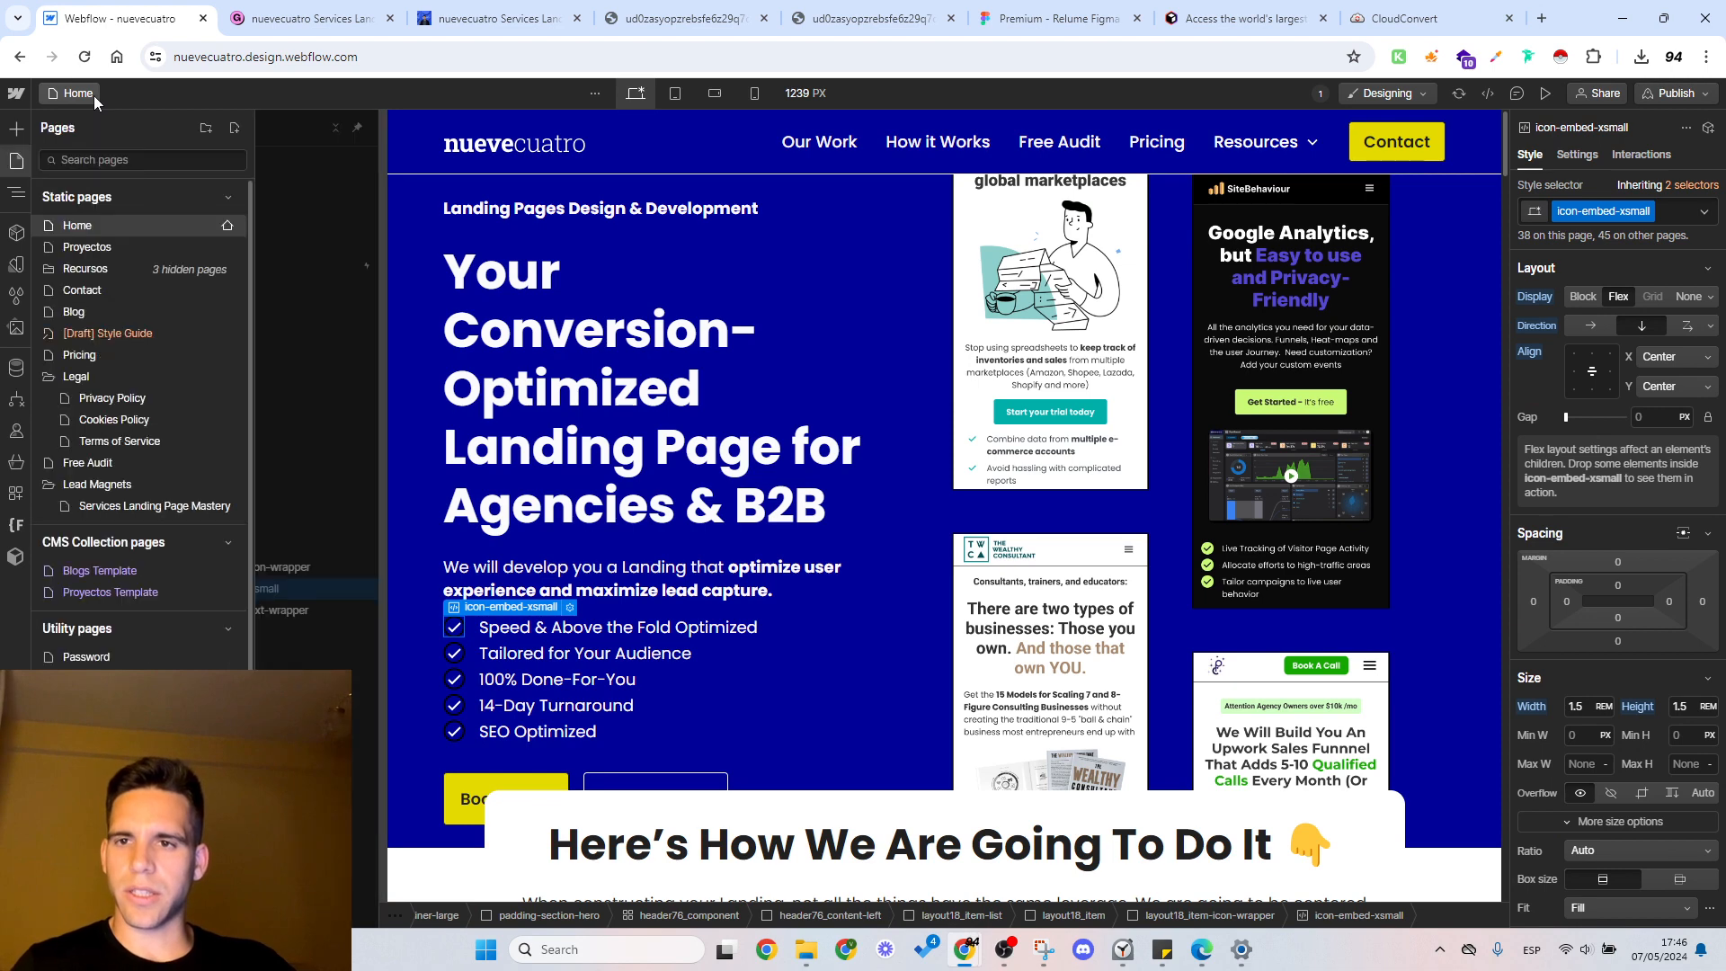
left_click(151, 508)
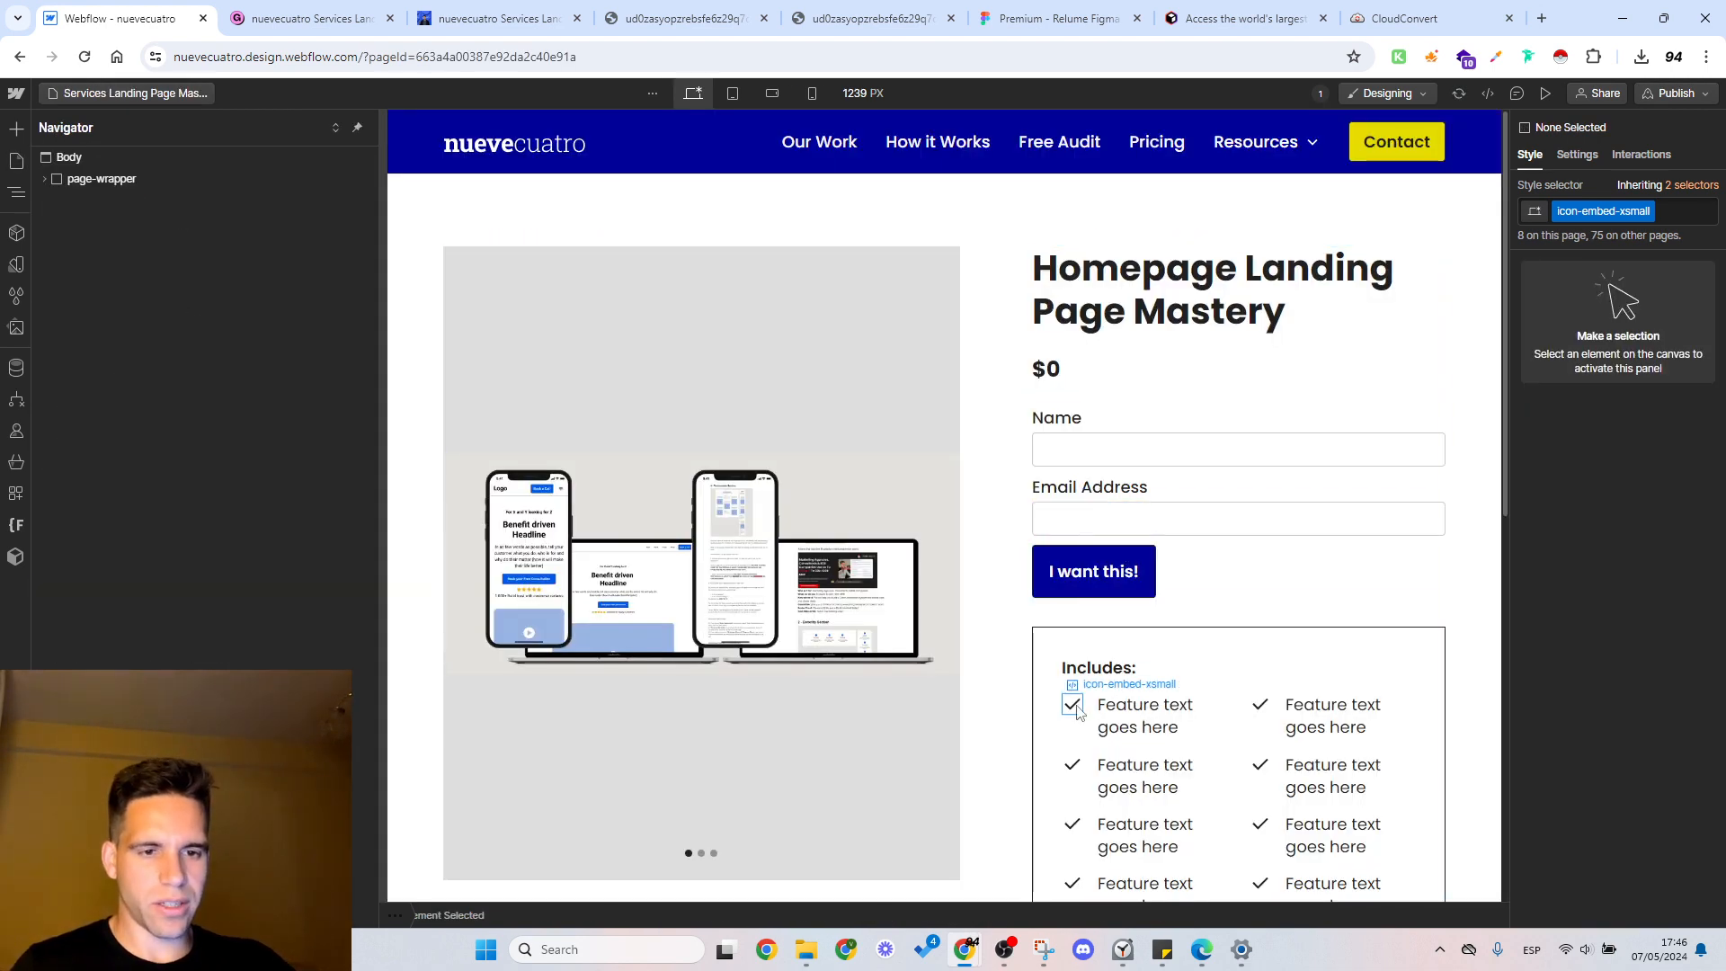
left_click(1076, 707)
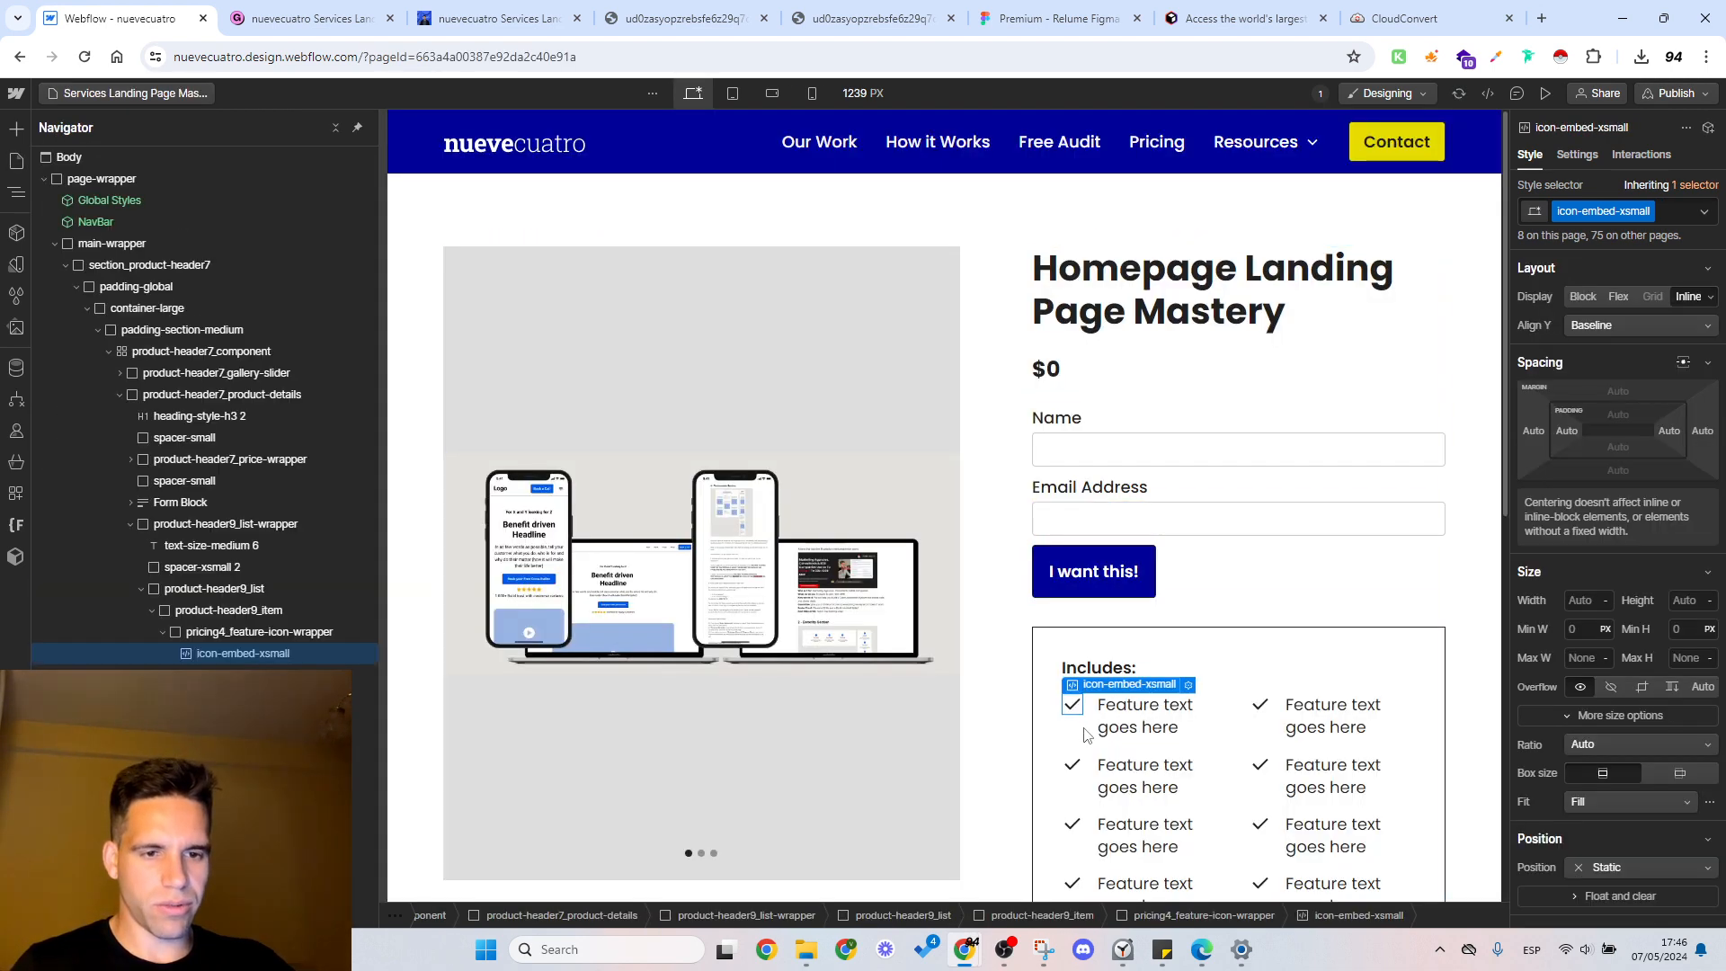
left_click(234, 637)
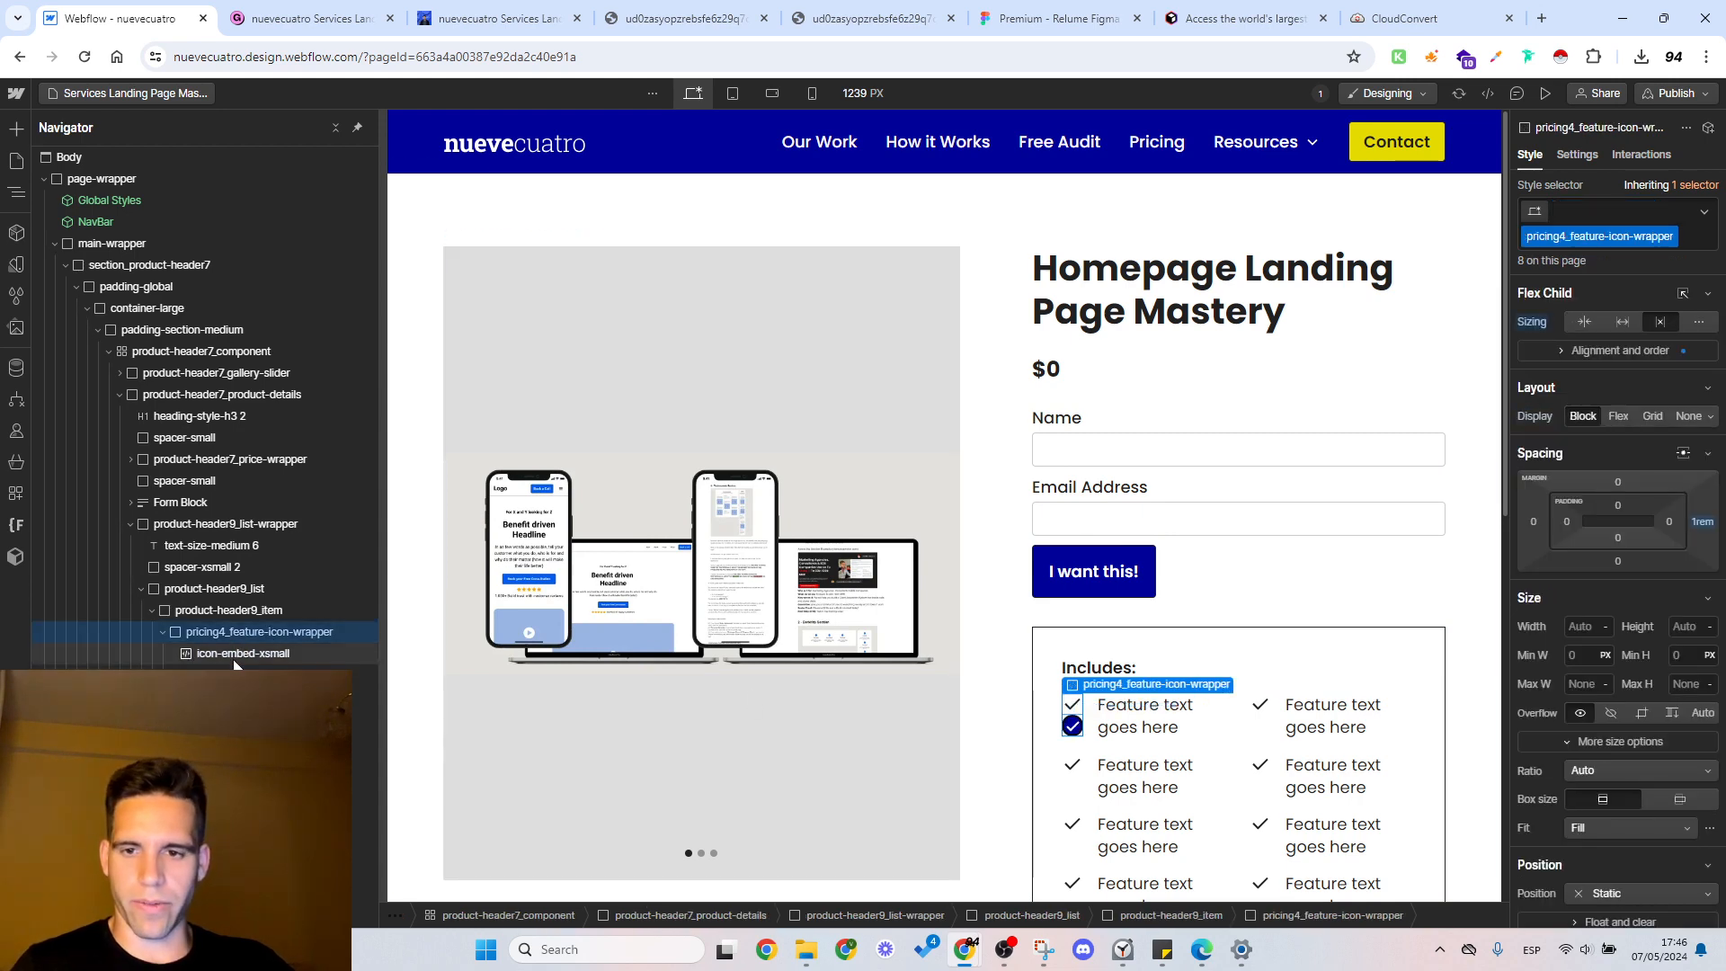
left_click(236, 656)
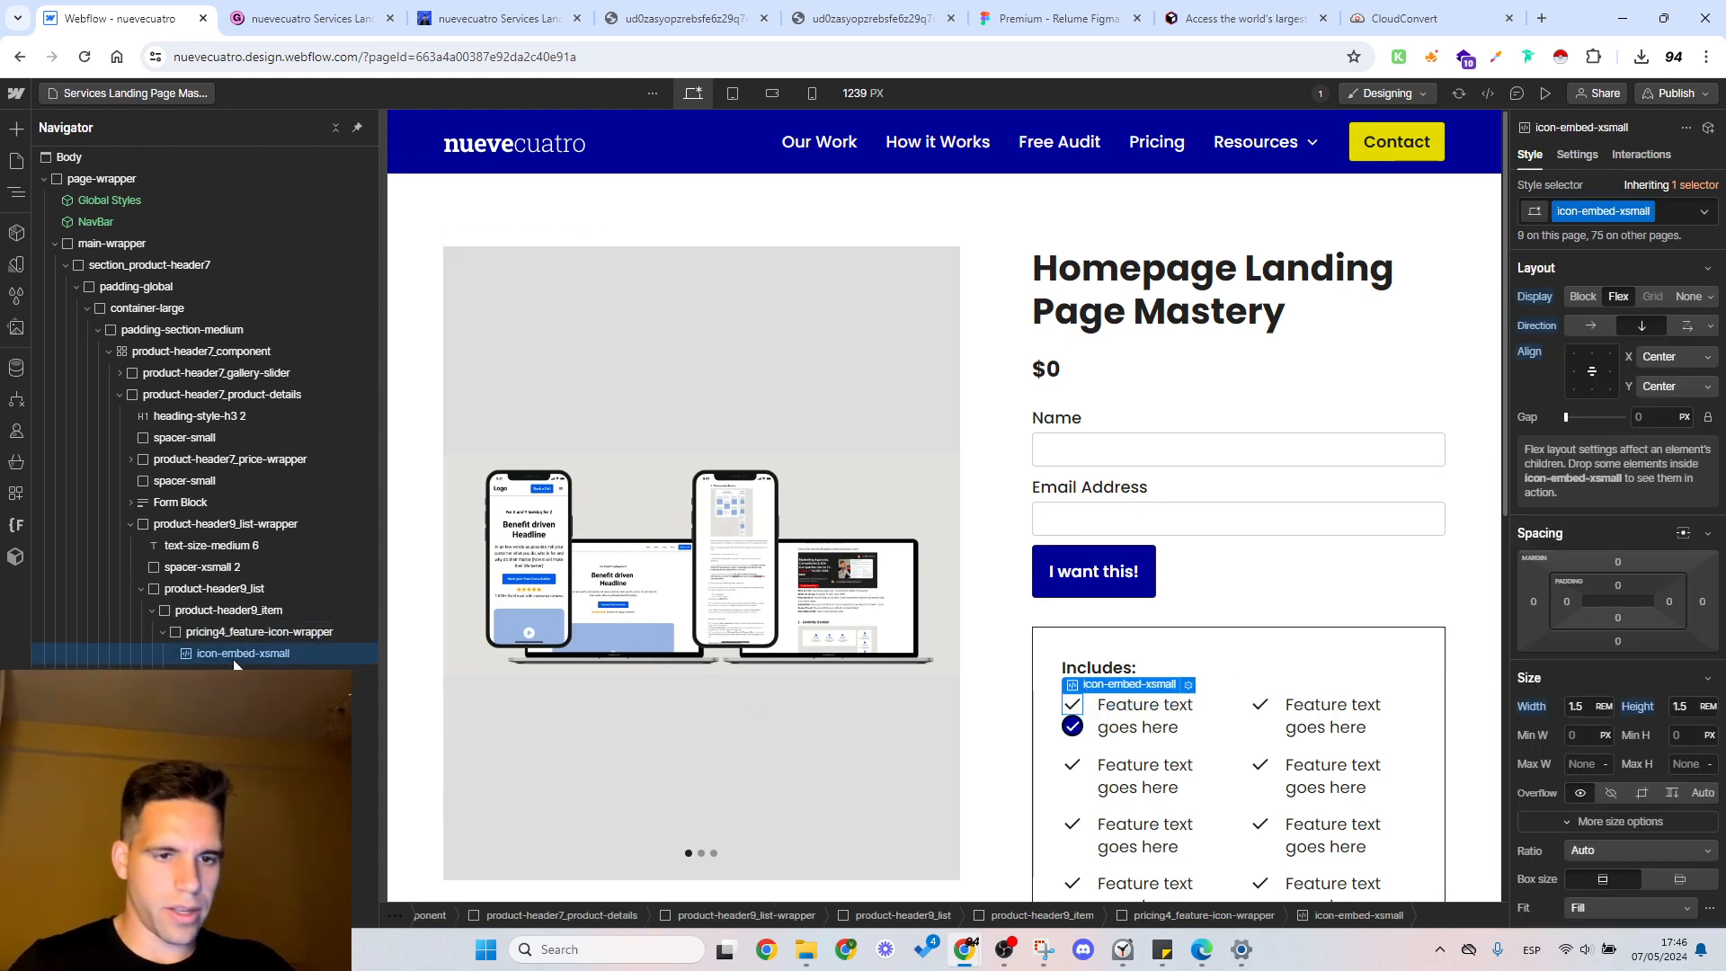
Step: Delete the $0 price wrapper and the spacer directly above the form
left_click(1075, 378)
key("Delete")
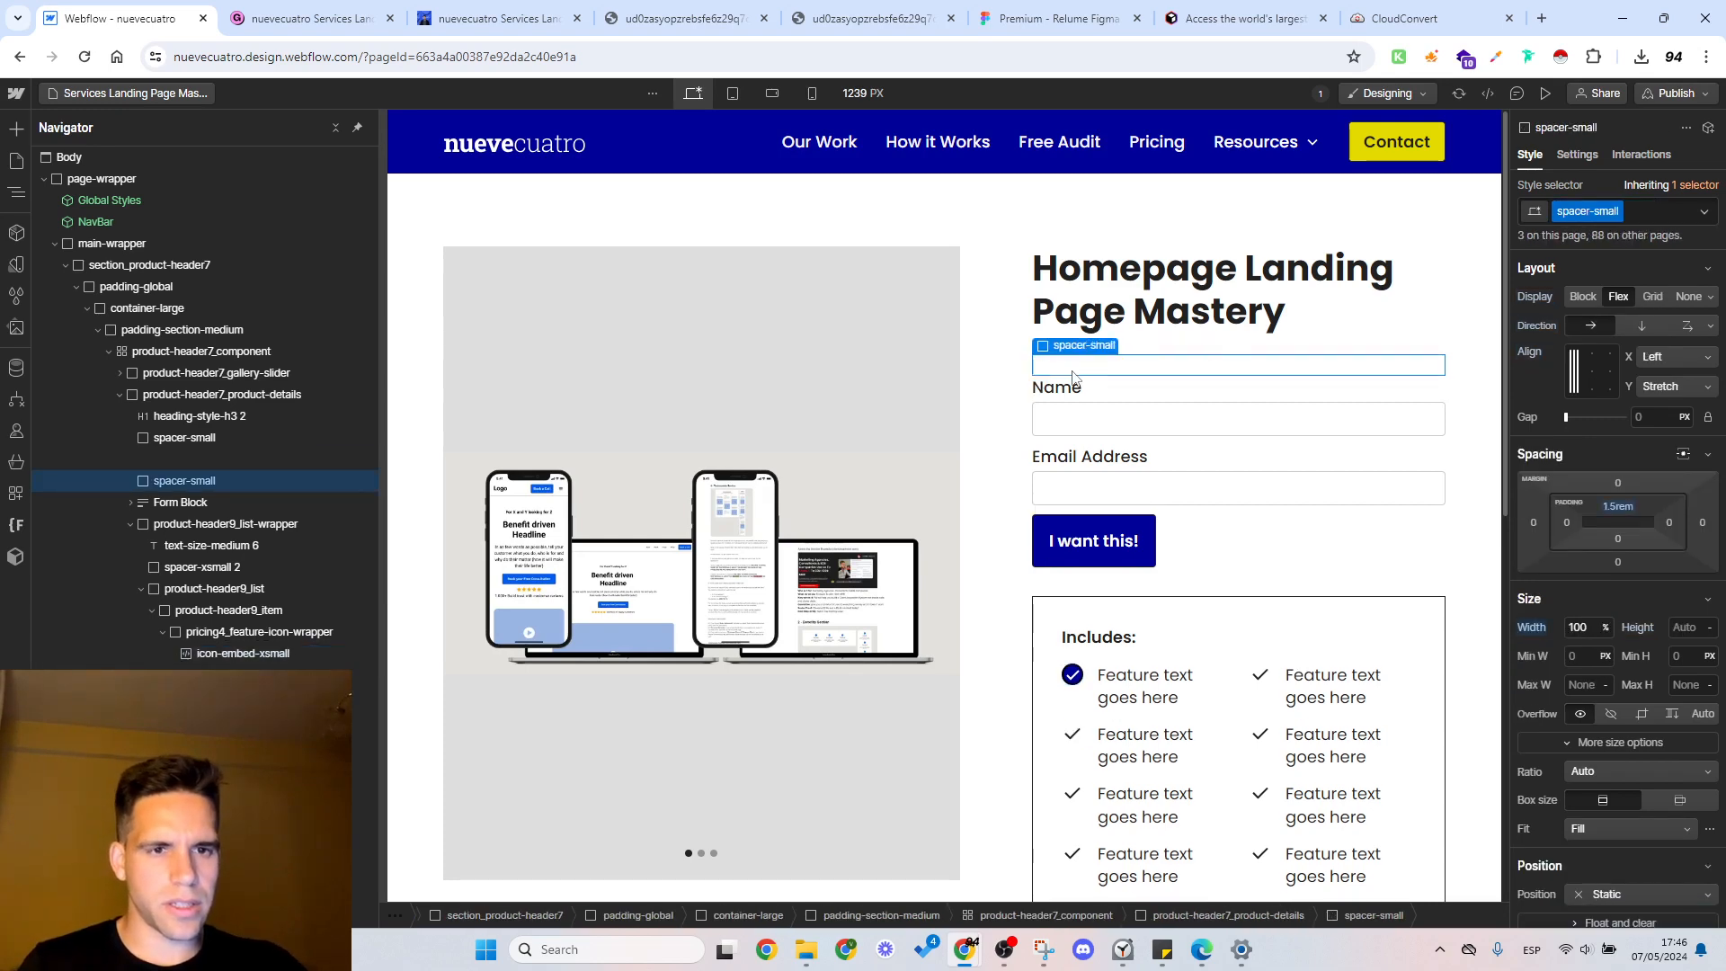
key("Delete")
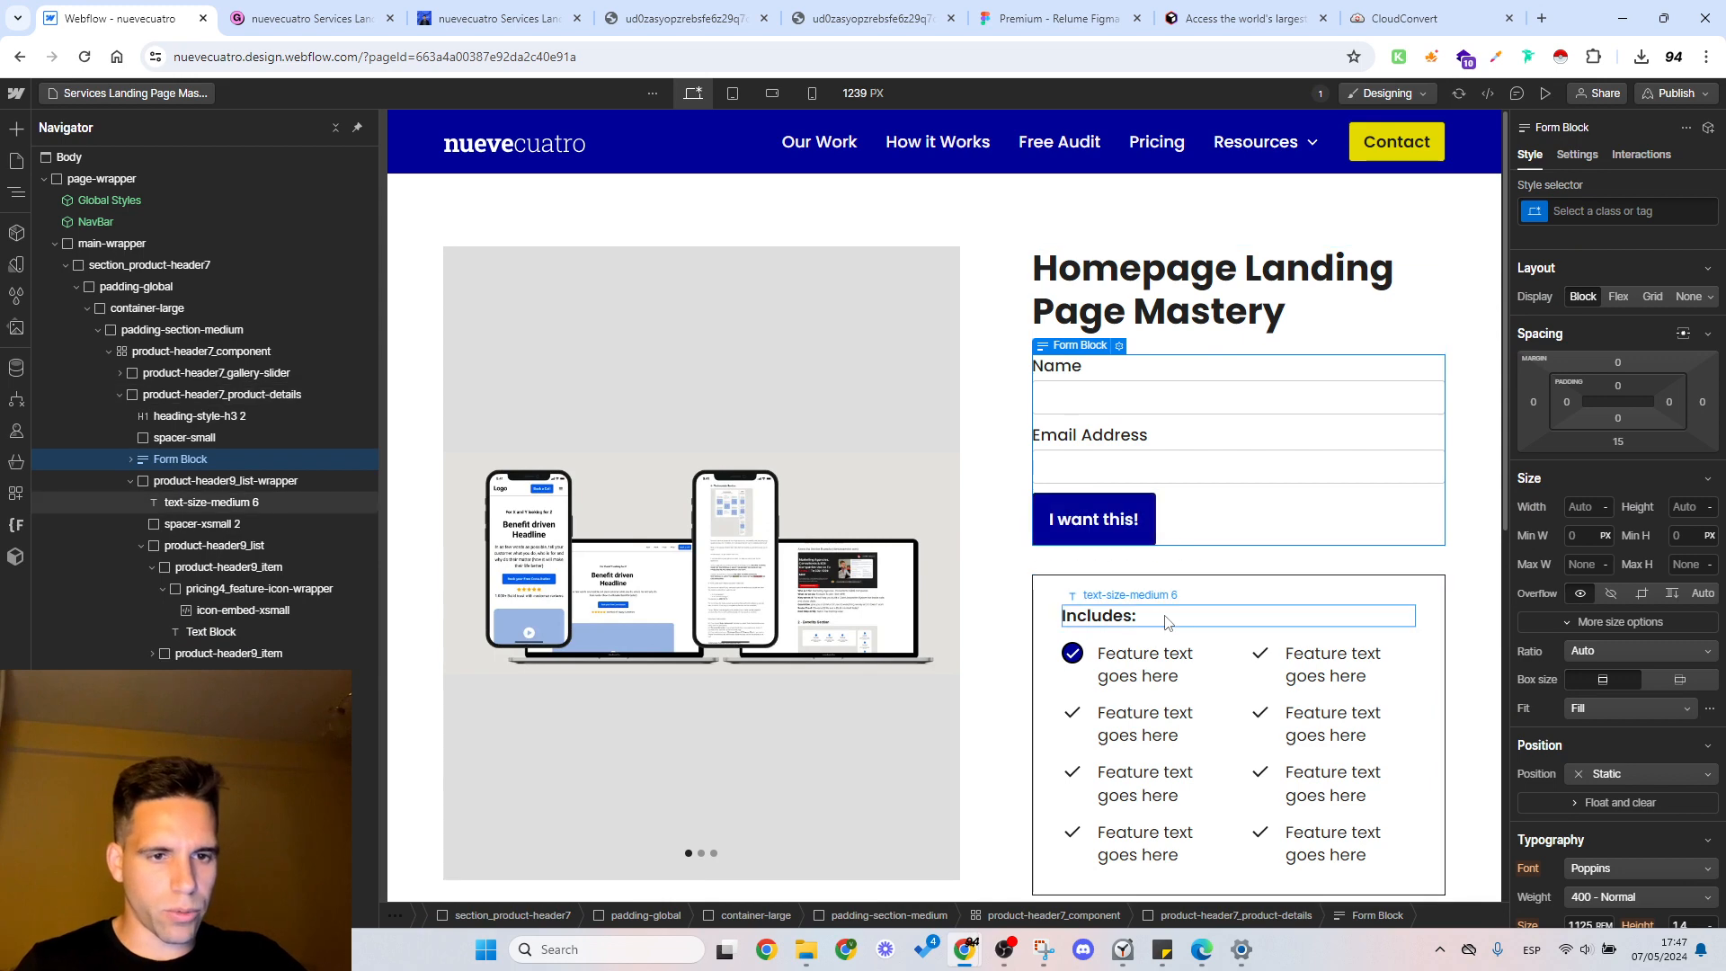
Step: Examine the product description in Gumroad's editor and the placeholder text below the feature list on the Webflow page
key("ctrl+Tab")
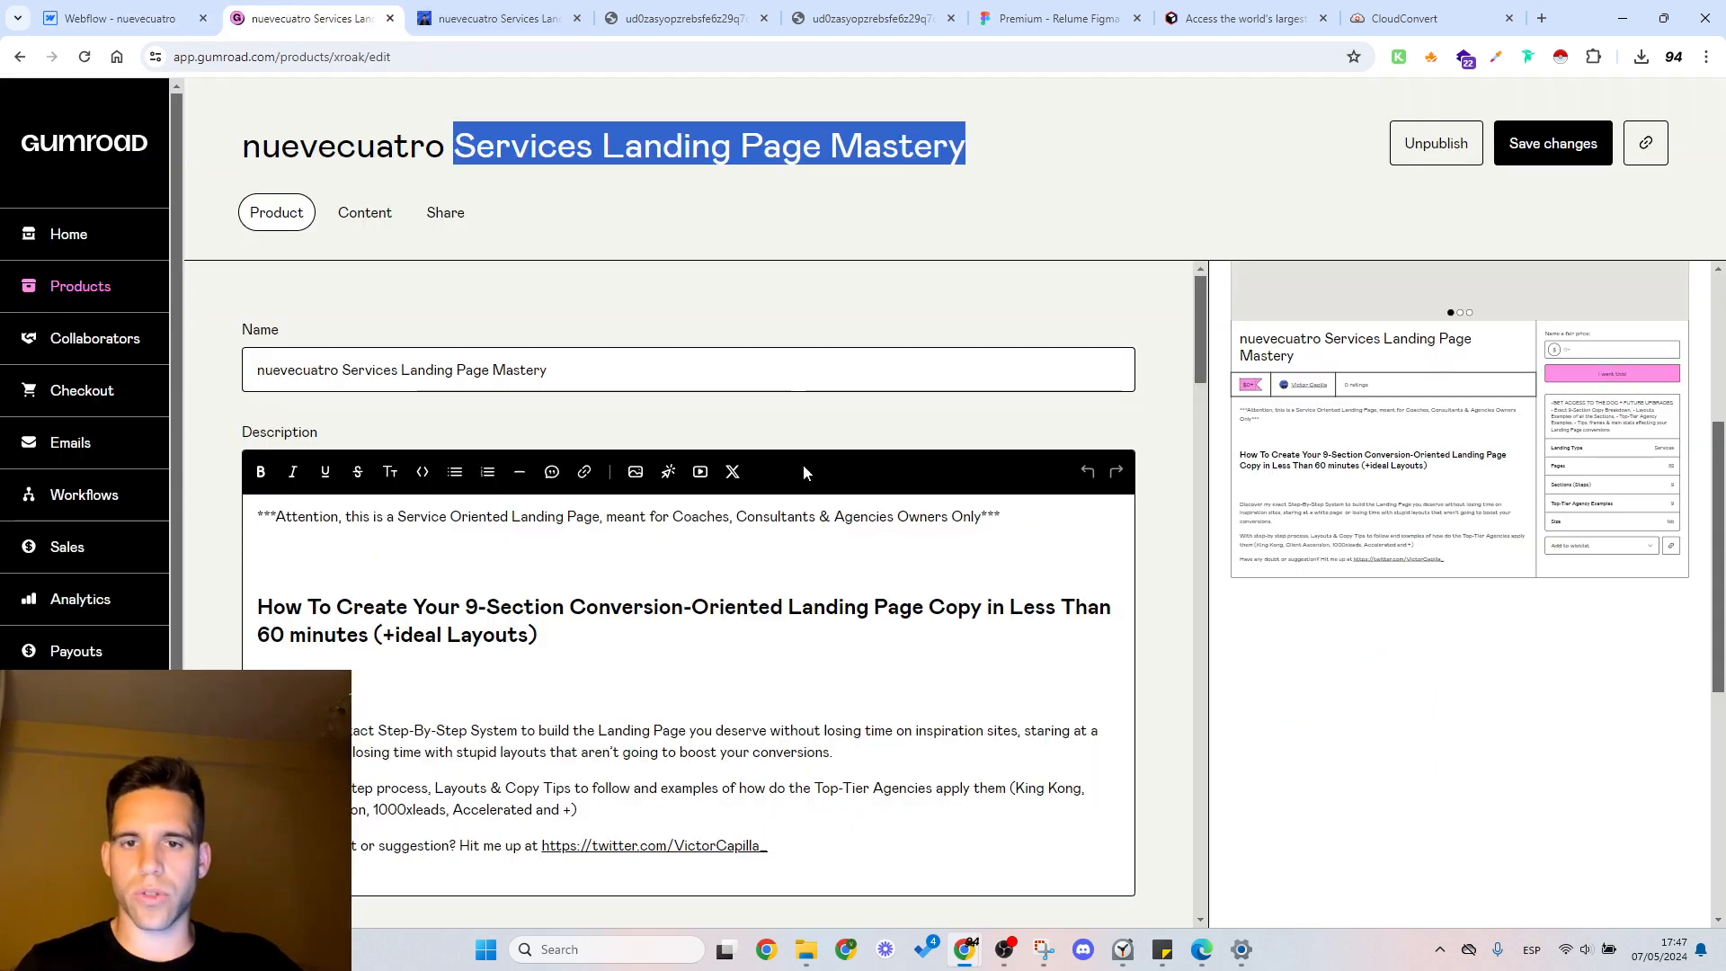
scroll(684, 508, "down", 3)
scroll(684, 508, "up", 3)
key("ctrl+shift+Tab")
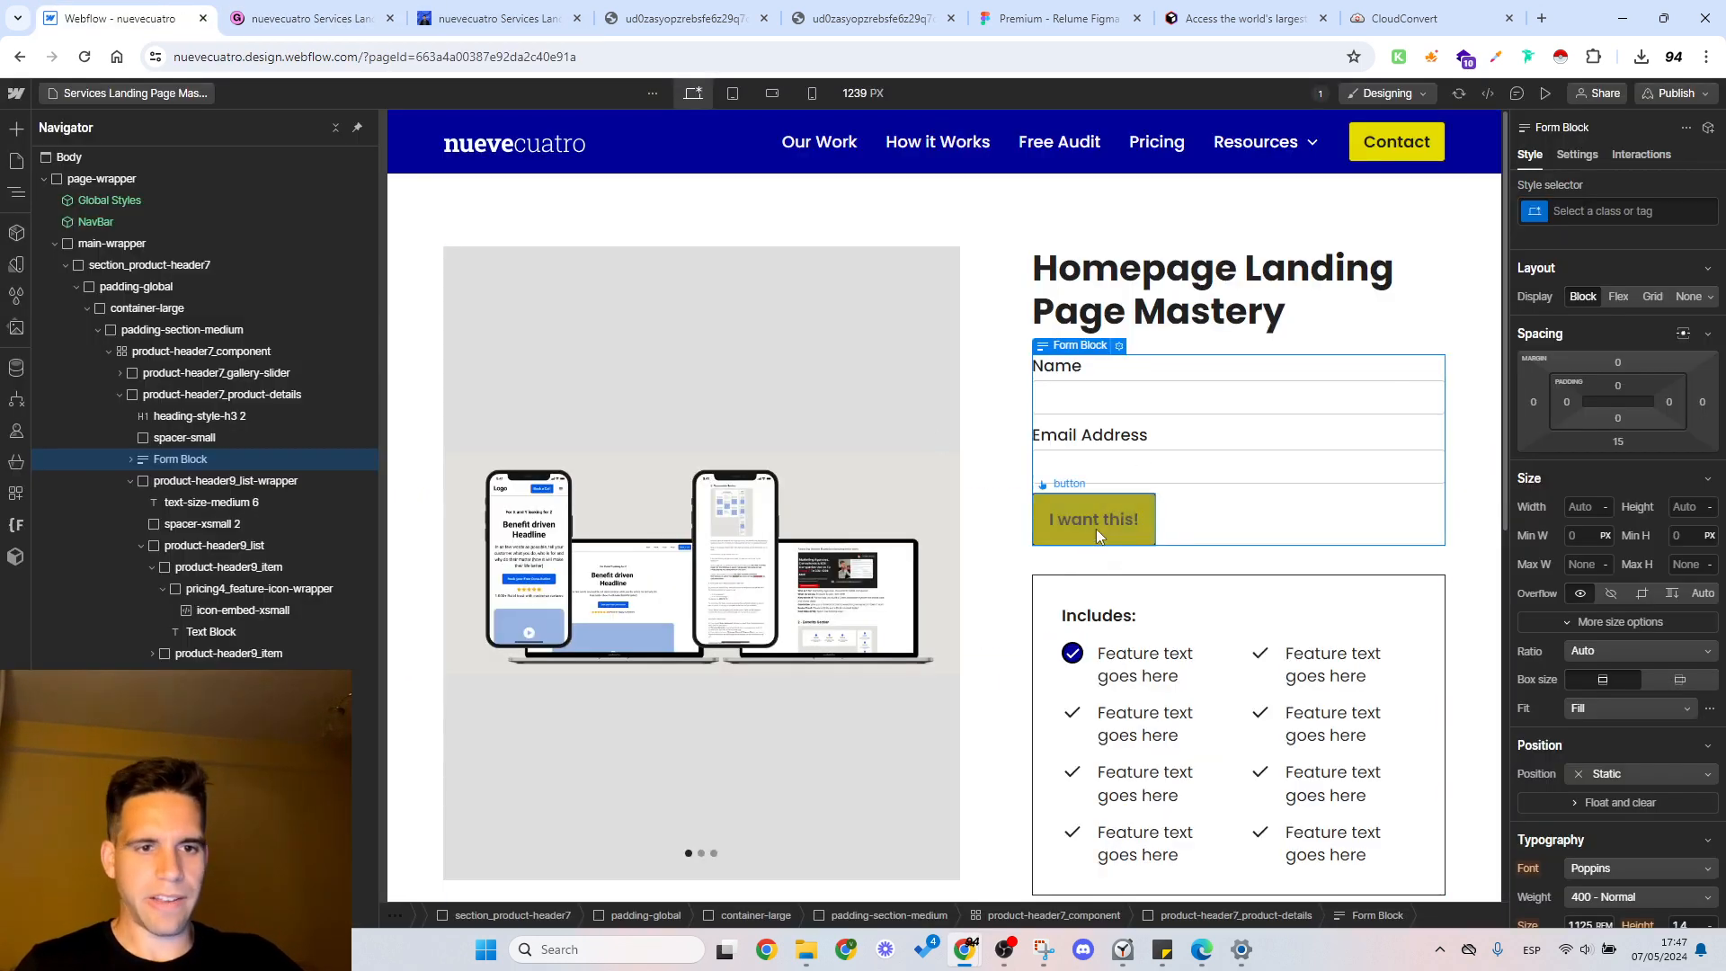
scroll(1168, 512, "down", 5)
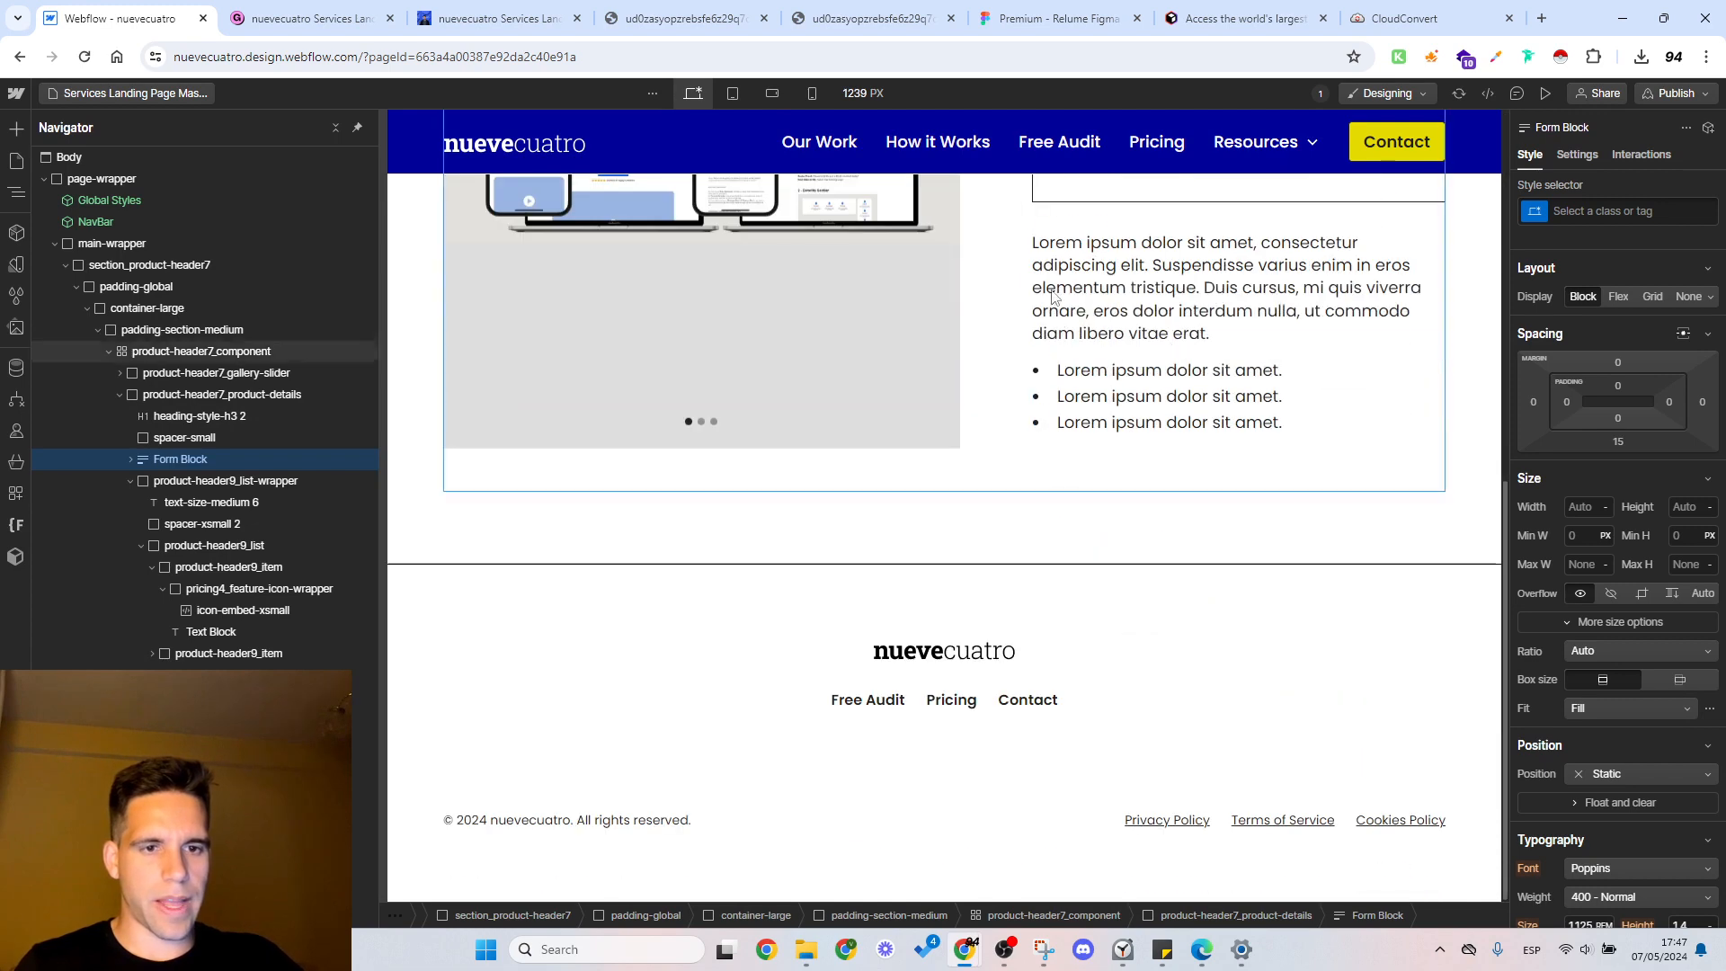
left_click(262, 7)
scroll(395, 497, "down", 2)
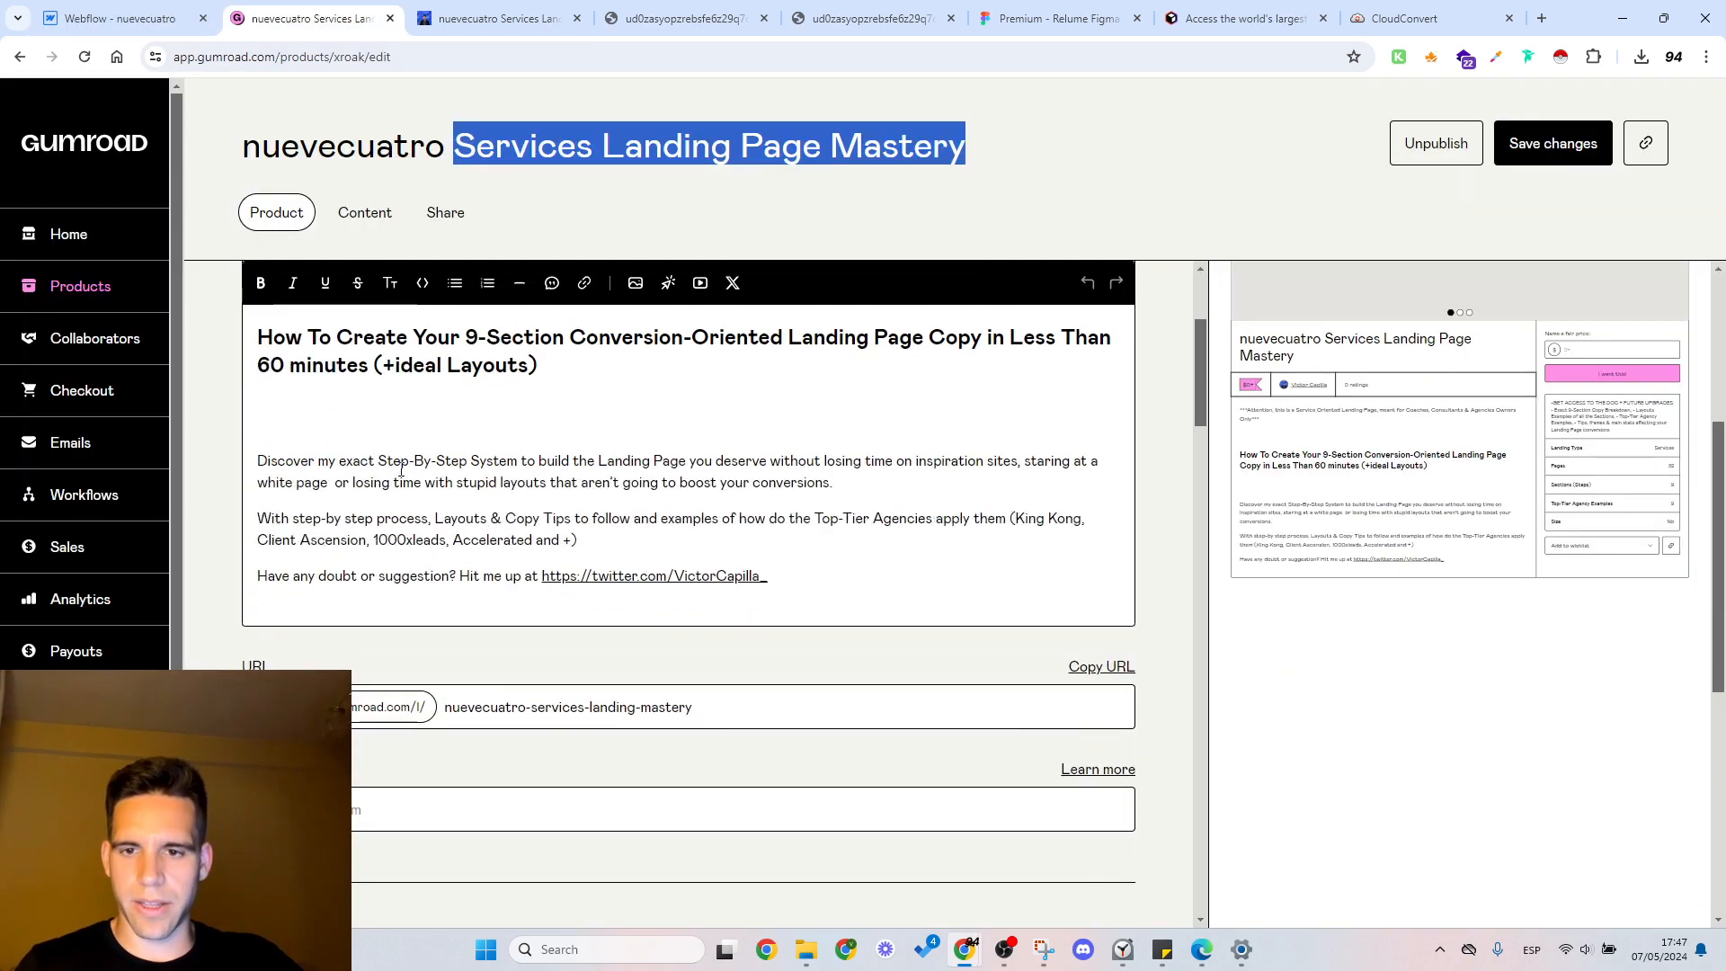
Step: Copy Gumroad's product description from the How To Create heading through the Twitter link, leaving out the Attention line
scroll(395, 498, "up", 3)
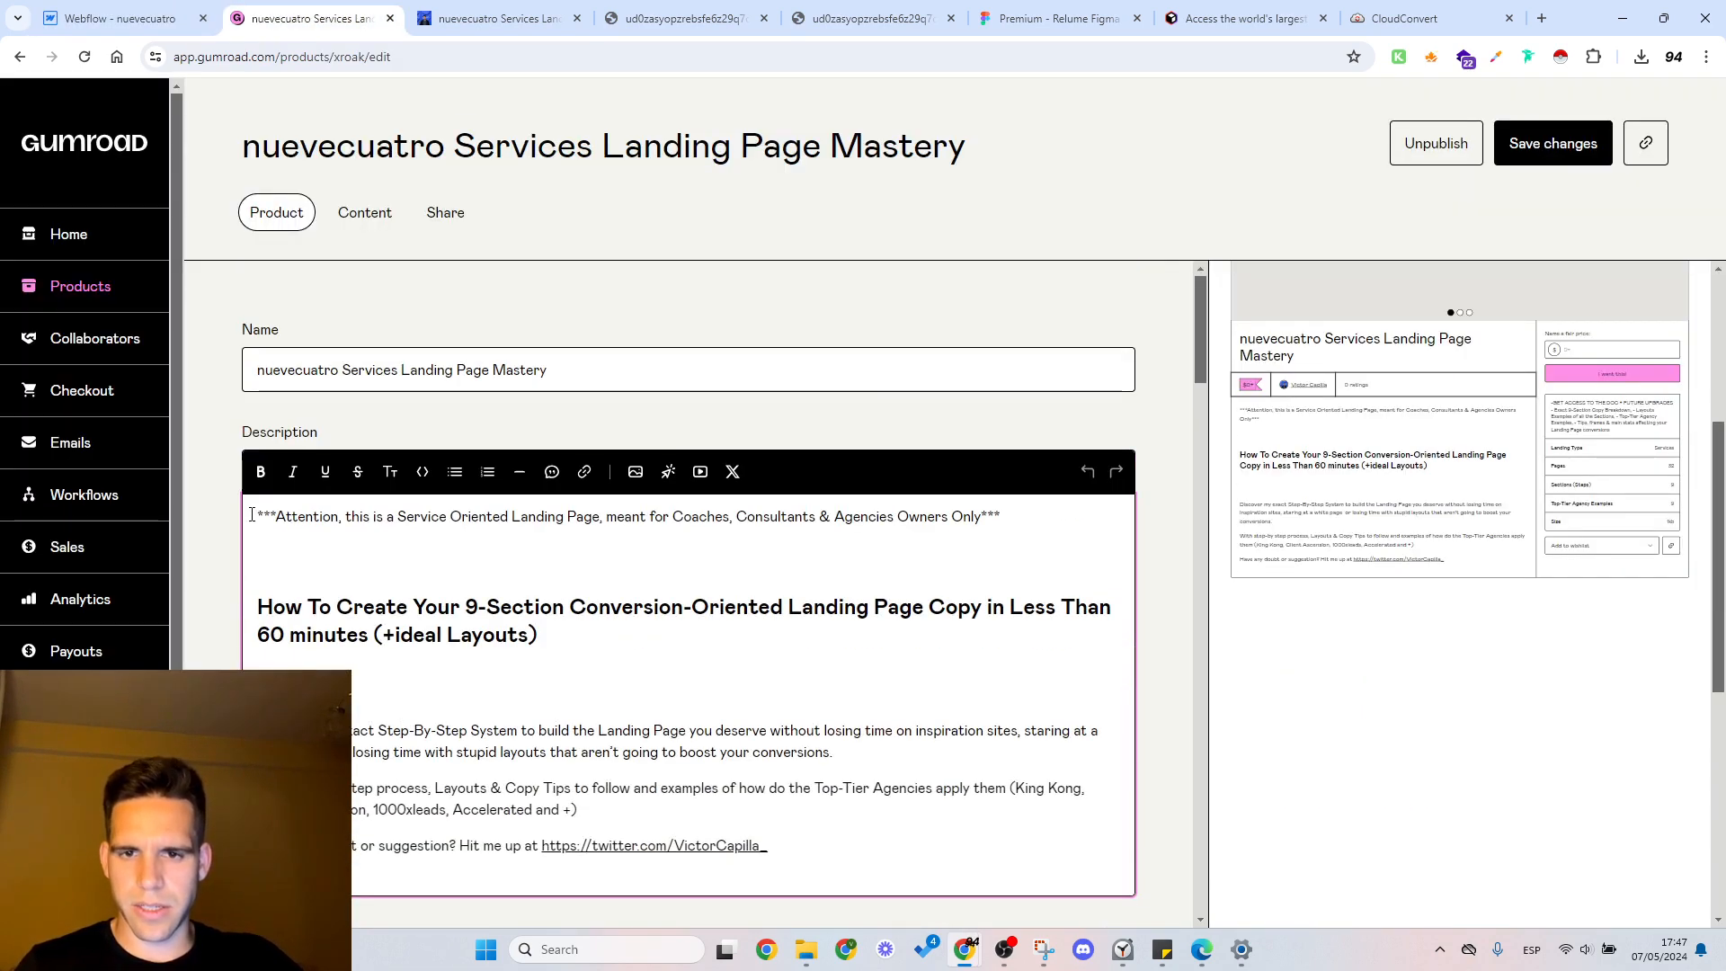
left_click_drag(252, 516, 366, 539)
left_click(366, 540)
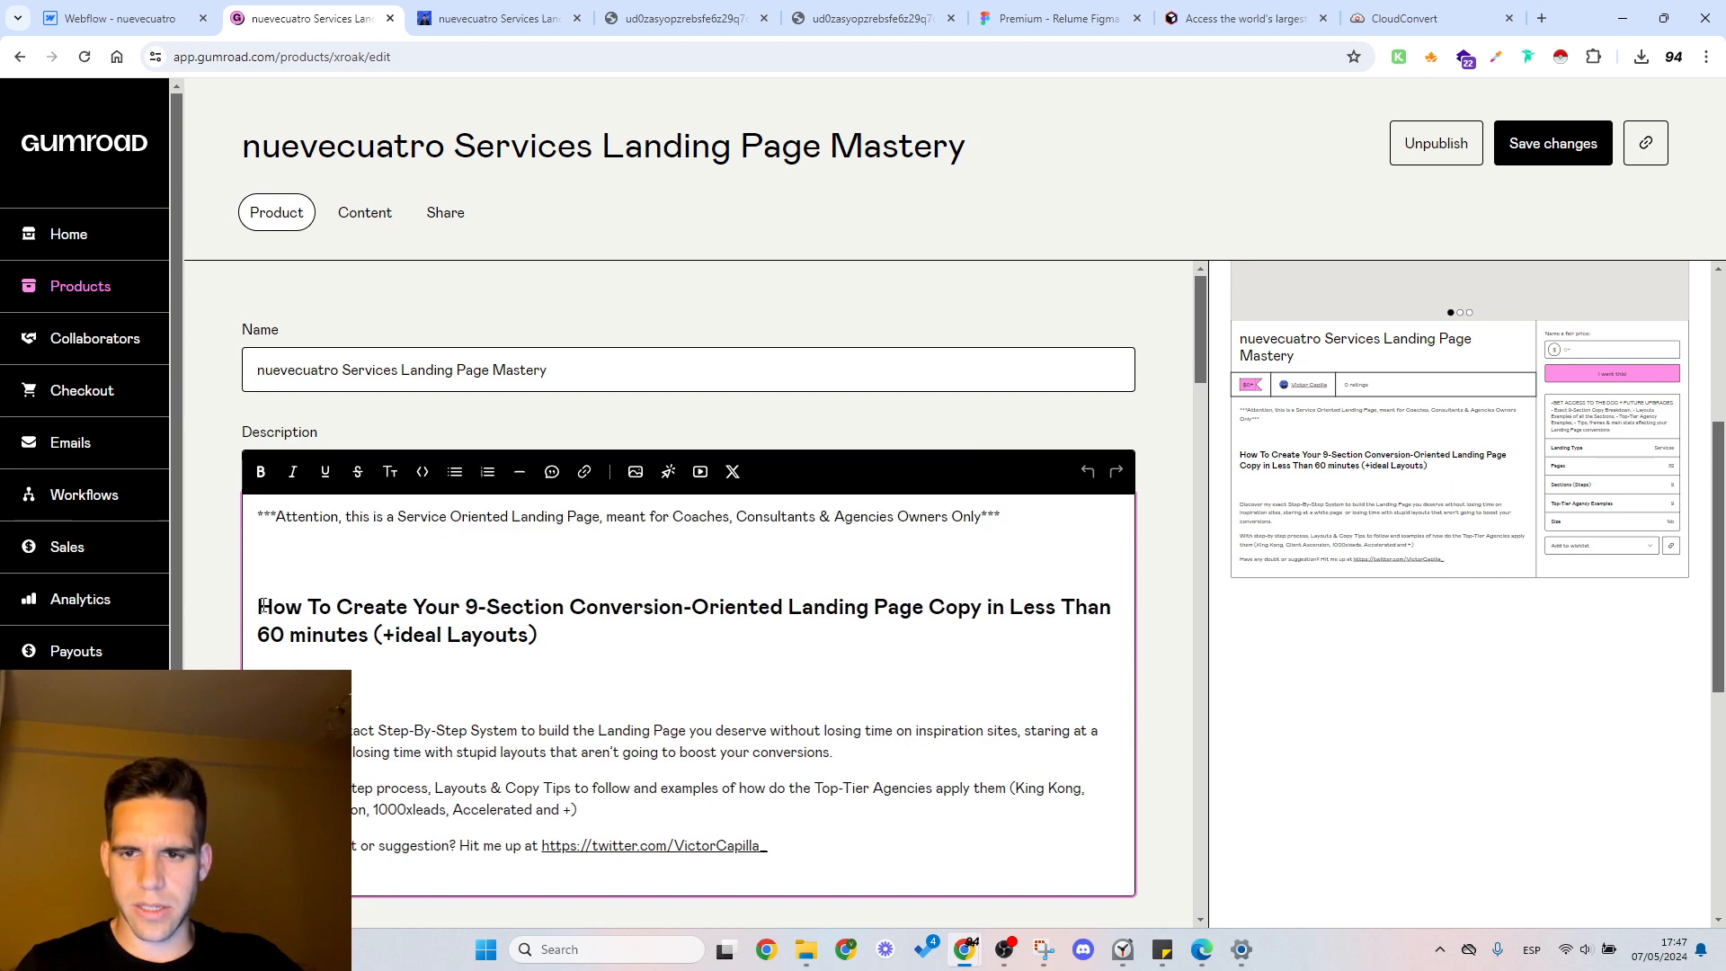
left_click_drag(259, 606, 791, 851)
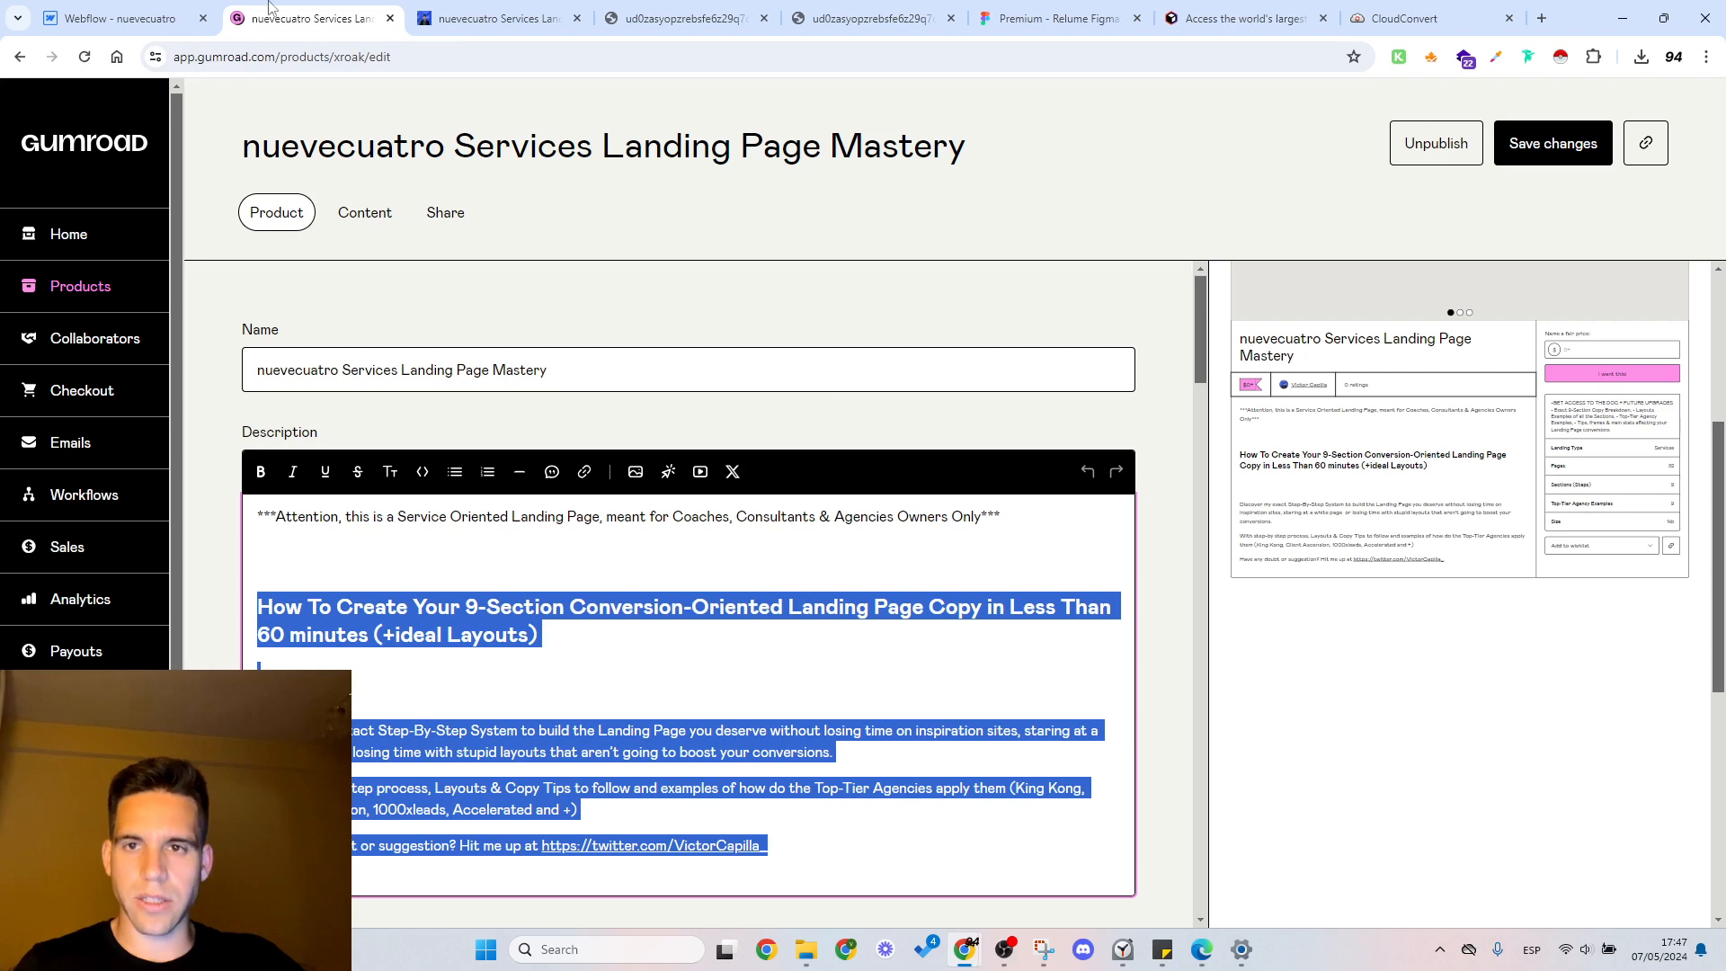
Step: Switch to Webflow and replace the placeholder paragraph below the feature list with the copied Gumroad description
left_click(126, 18)
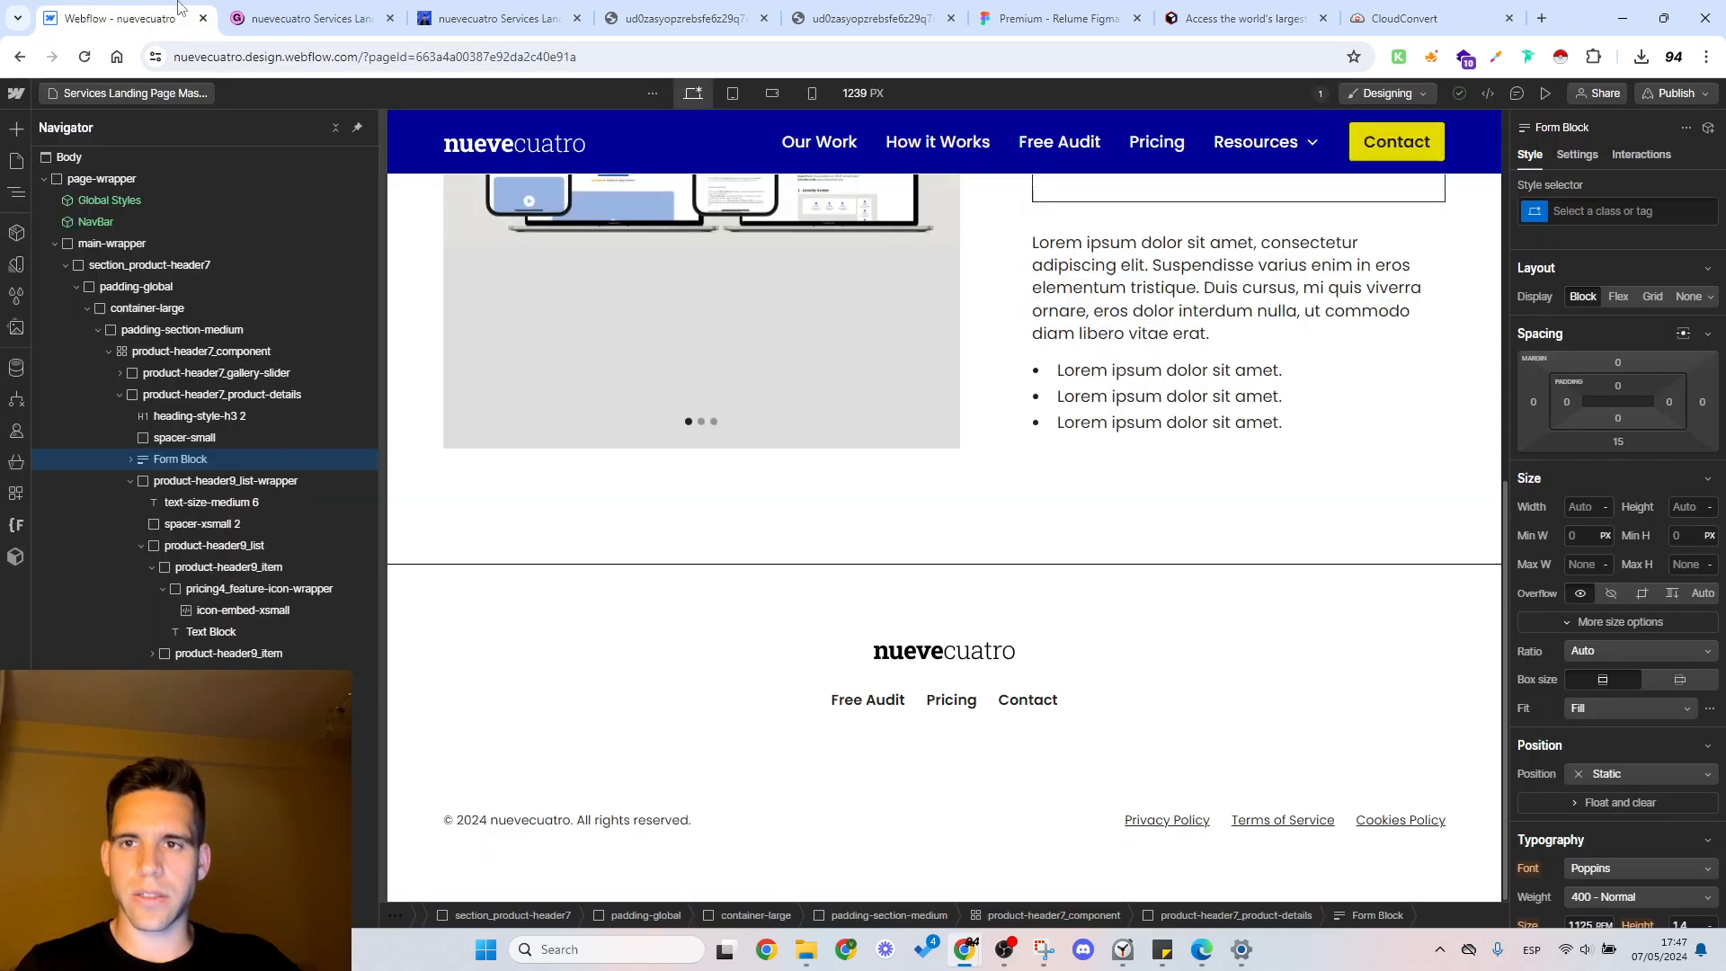
double_click(1043, 251)
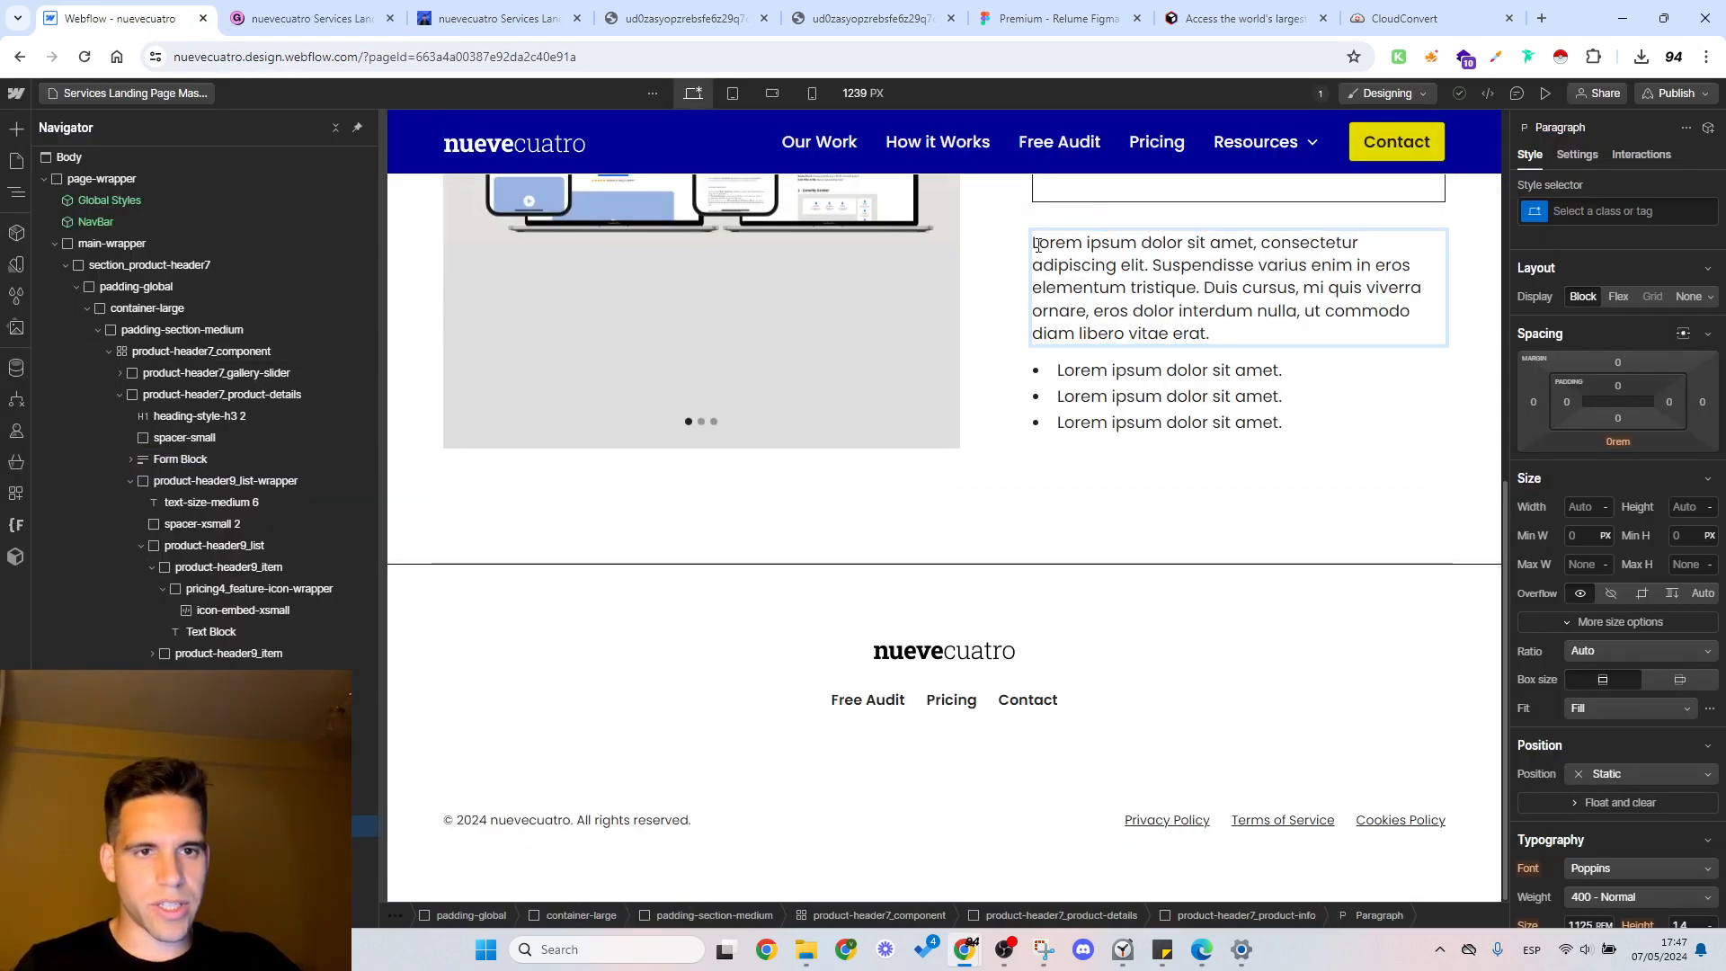
left_click(1030, 248)
left_click(1030, 248)
double_click(1034, 247)
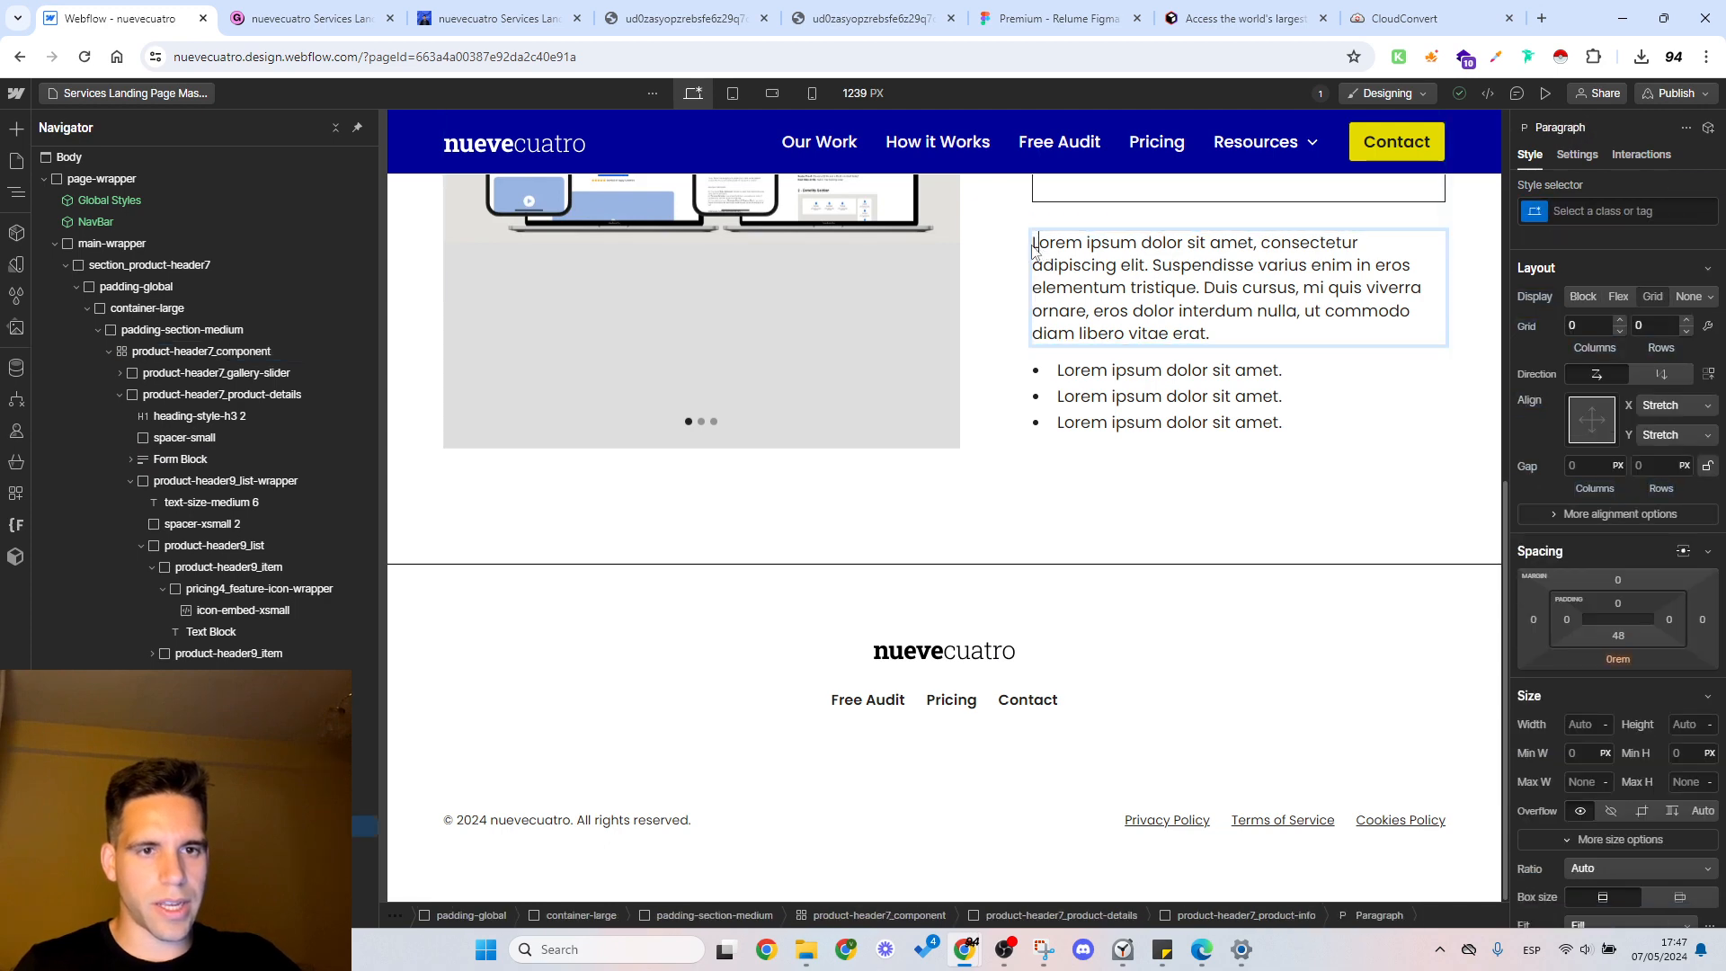
key("ctrl+a")
type("How To Create Your 9-Section Conversion-Oriented Landing Page Copy in Less Than 60 minutes (+ideal Layouts) Discover my exact Step-By-Step System to build the Landing Page you deserve without losing time on inspiration sites, staring at a white page  or losing time with stupid layouts that aren’t going to boost your conversions.With step-by step process, Layouts & Copy Tips to follow and examples of how do the Top-Tier Agencies apply them (King Kong, Client Ascension, 1000xleads, Accelerated and +)Have any doubt or suggestion? Hit me up at https://twitter.com/VictorCapilla_")
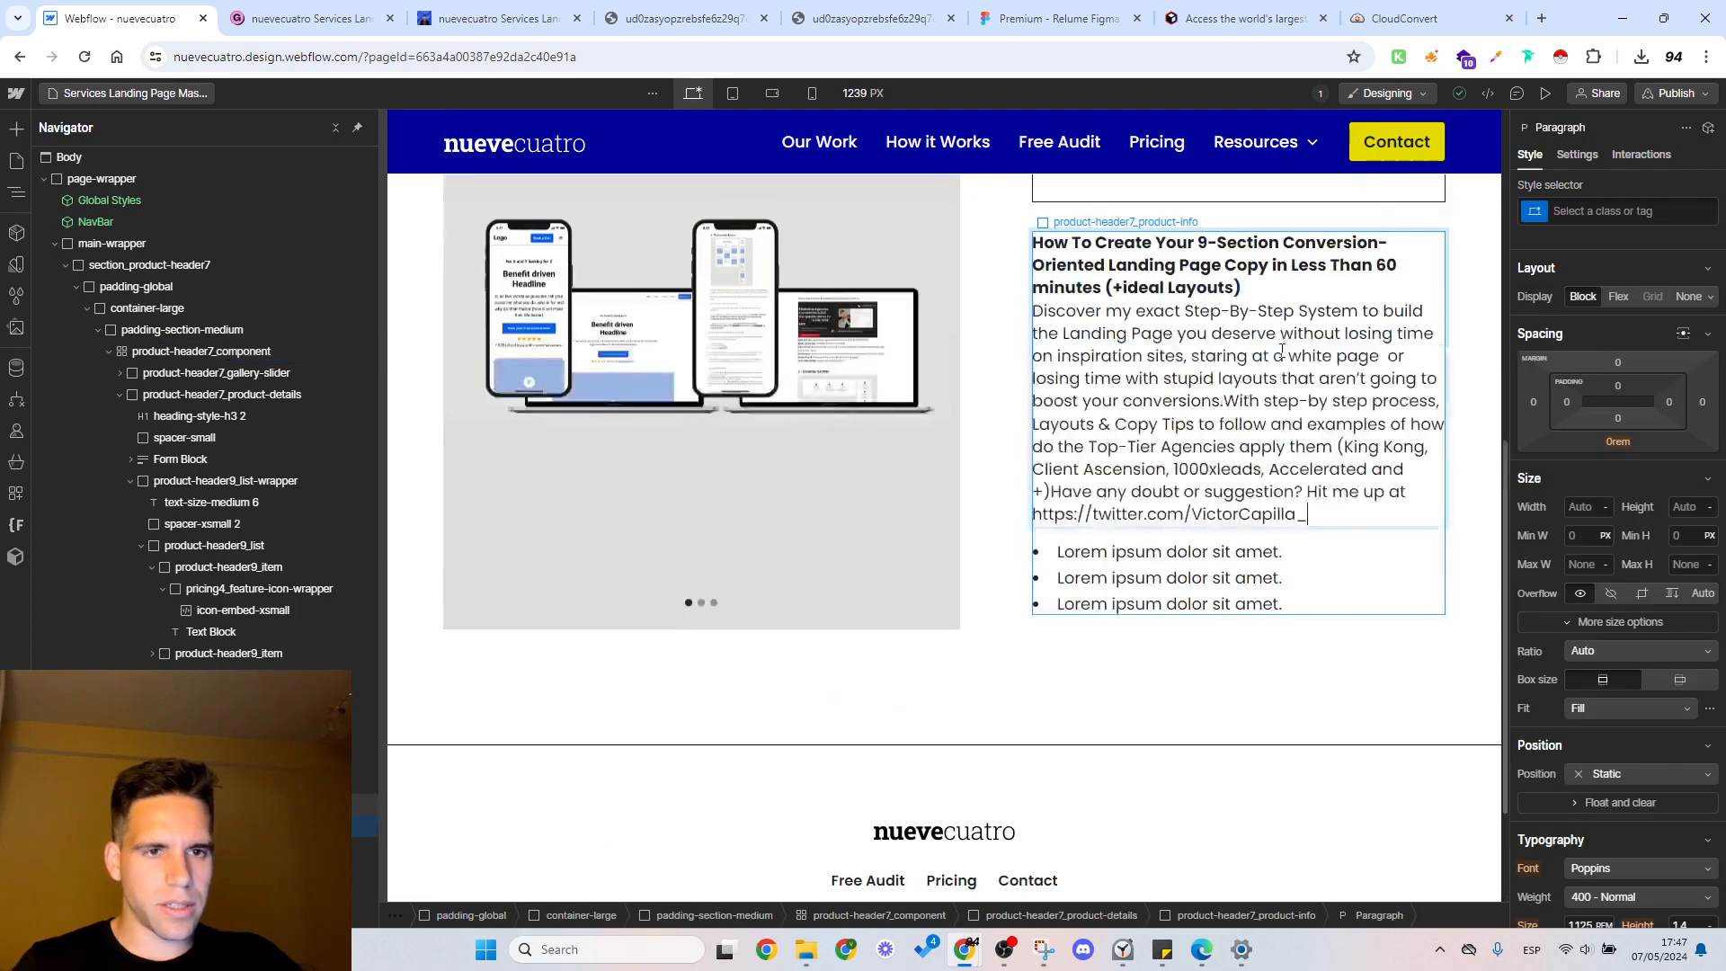
Step: Separate the description's heading, two body paragraphs and contact line with blank lines, and remove the extra space after "white page"
left_click(1251, 284)
key("shift+Return")
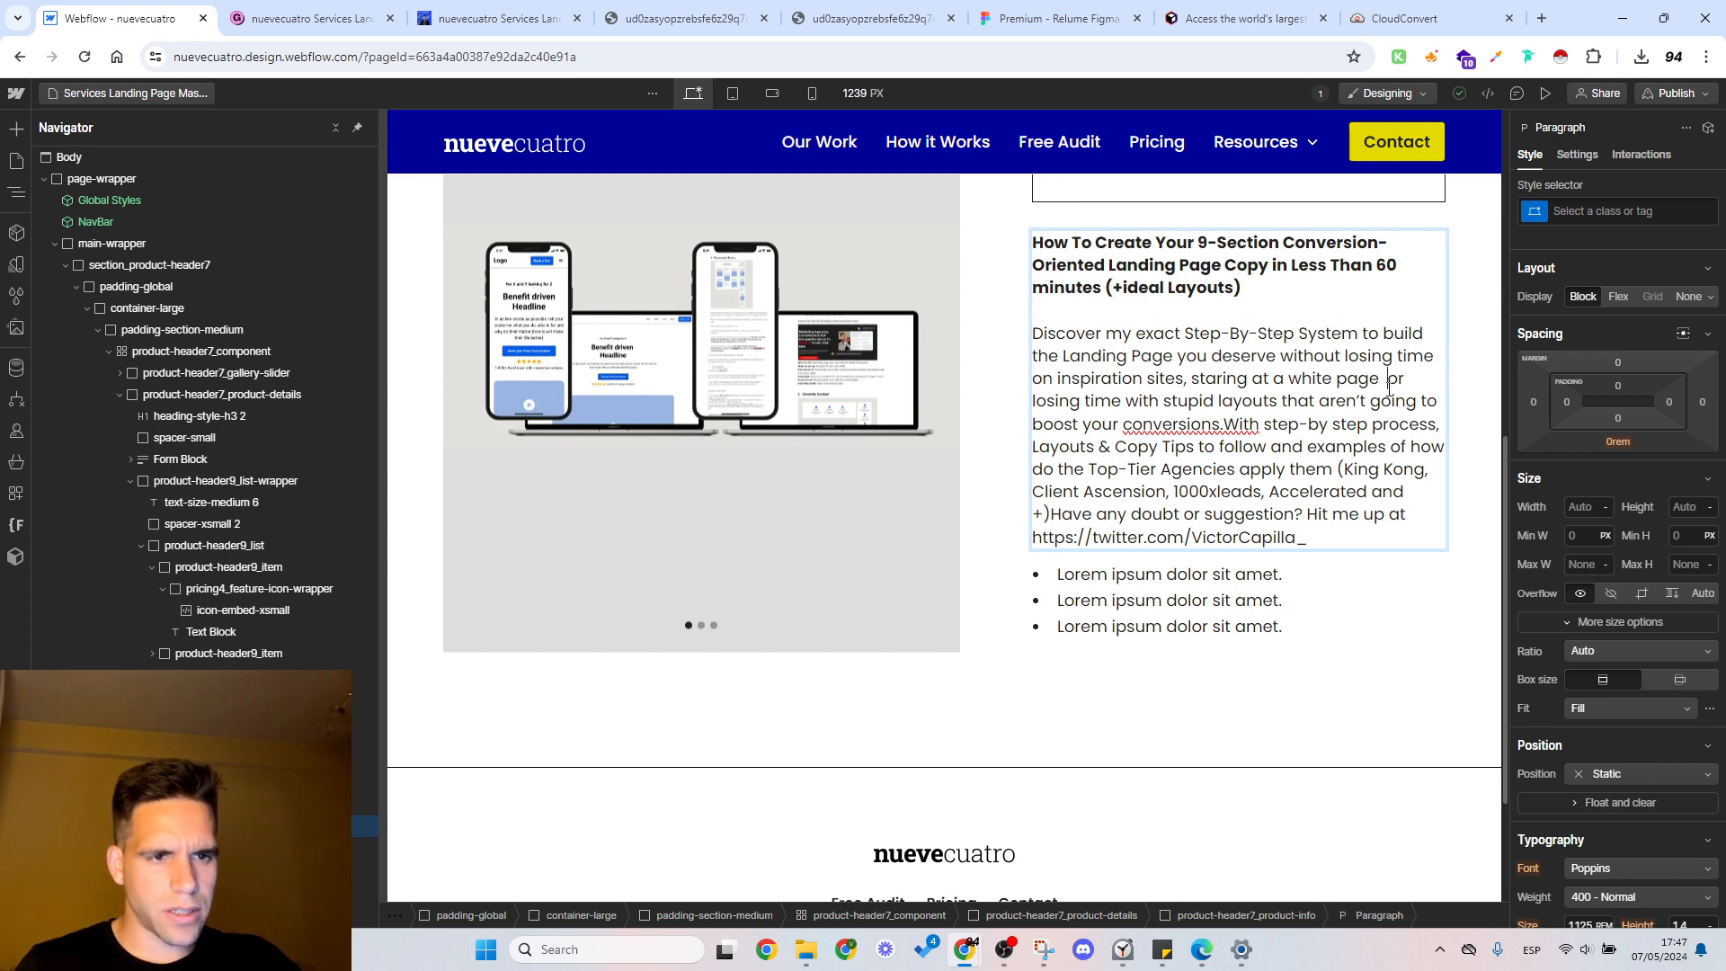
key("BackSpace")
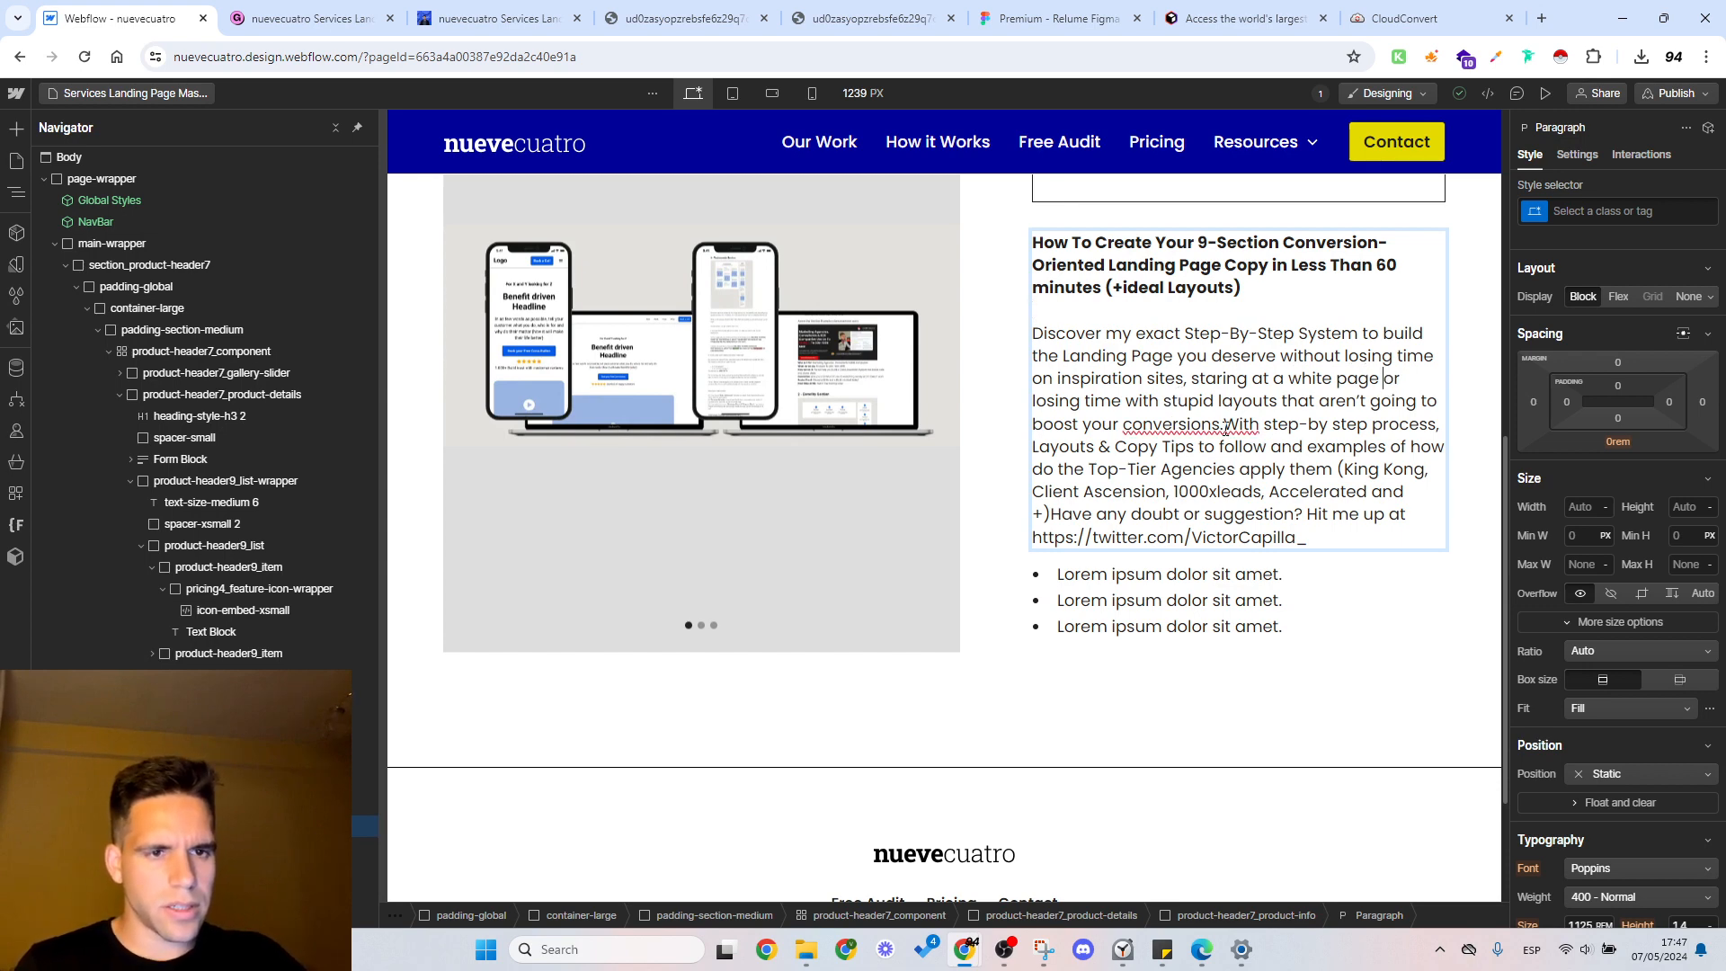
key("shift+Return")
key("shift+Return")
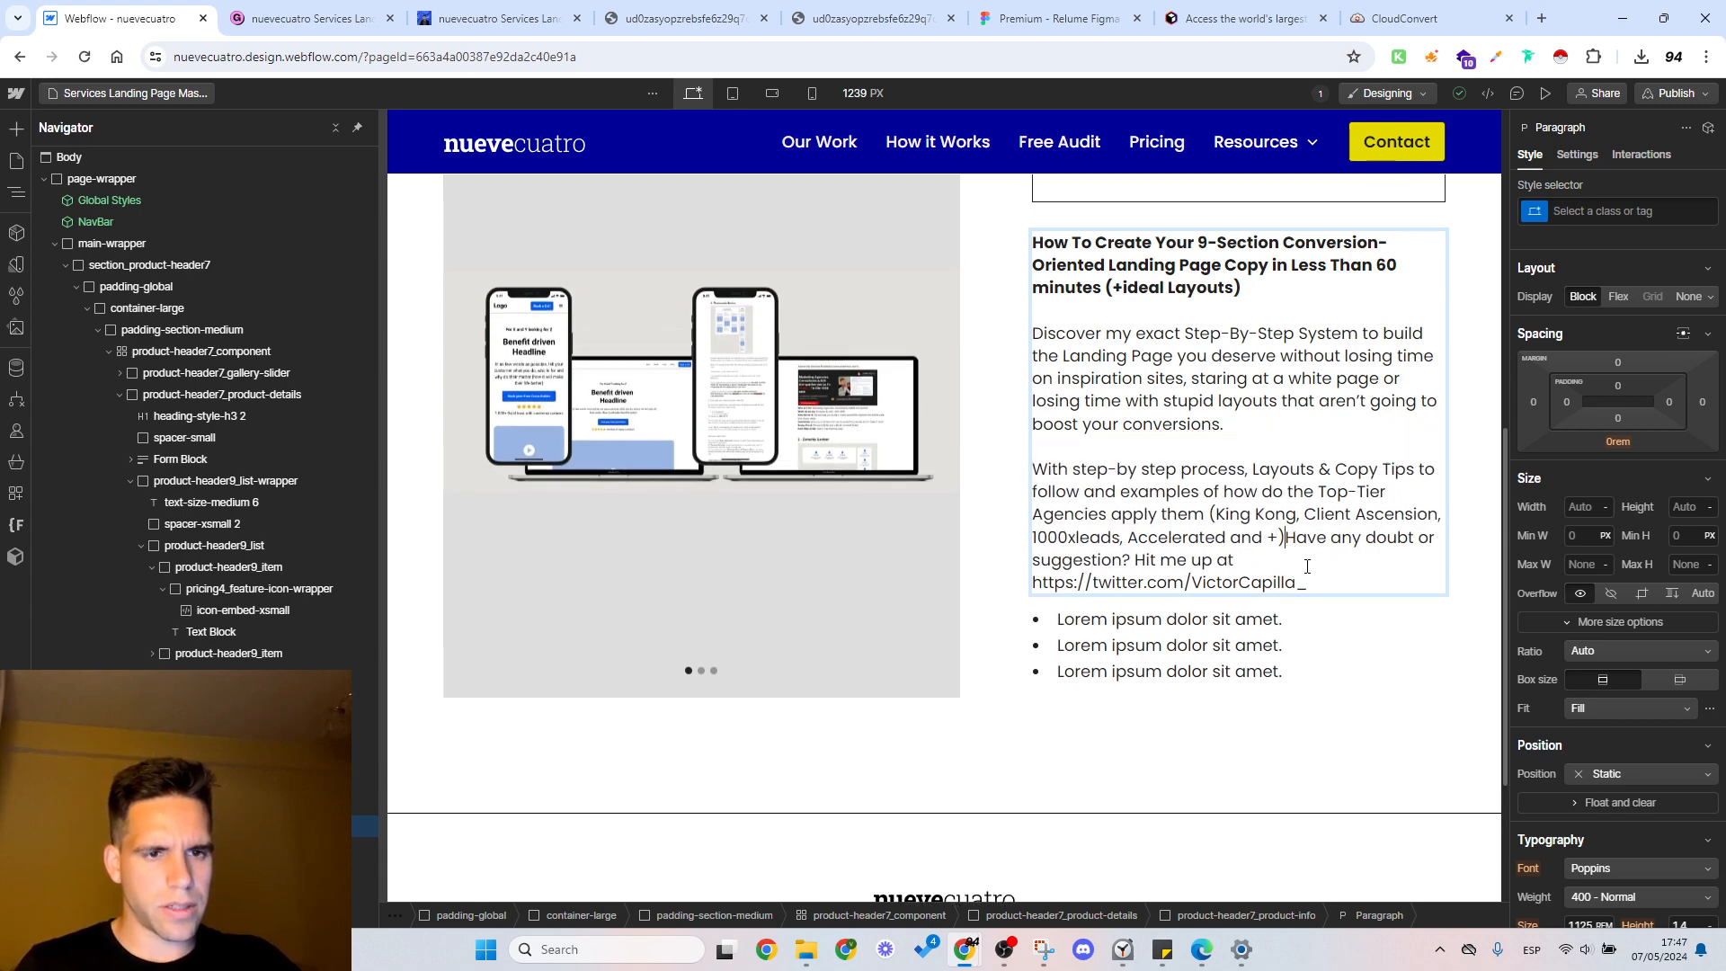
key("shift+Return")
key("shift+Return")
Step: Turn the Twitter address at the end of the description into a link that points to that same address
left_click_drag(1324, 608, 1032, 605)
key("ctrl+c")
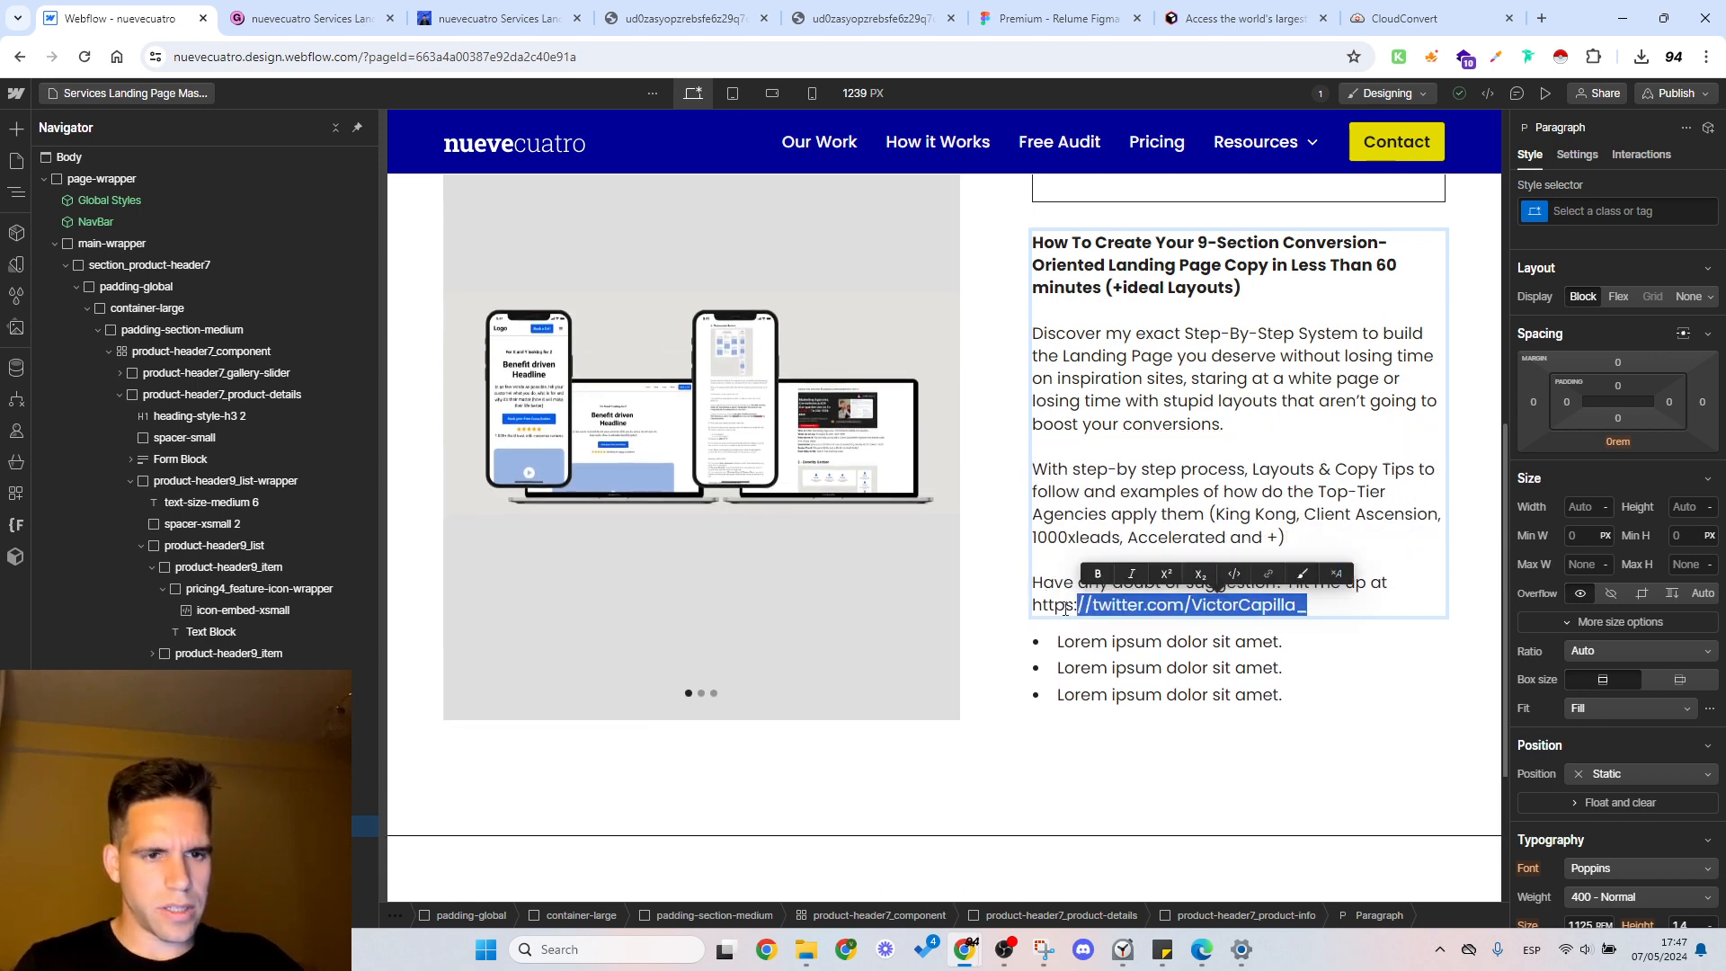
left_click(1225, 575)
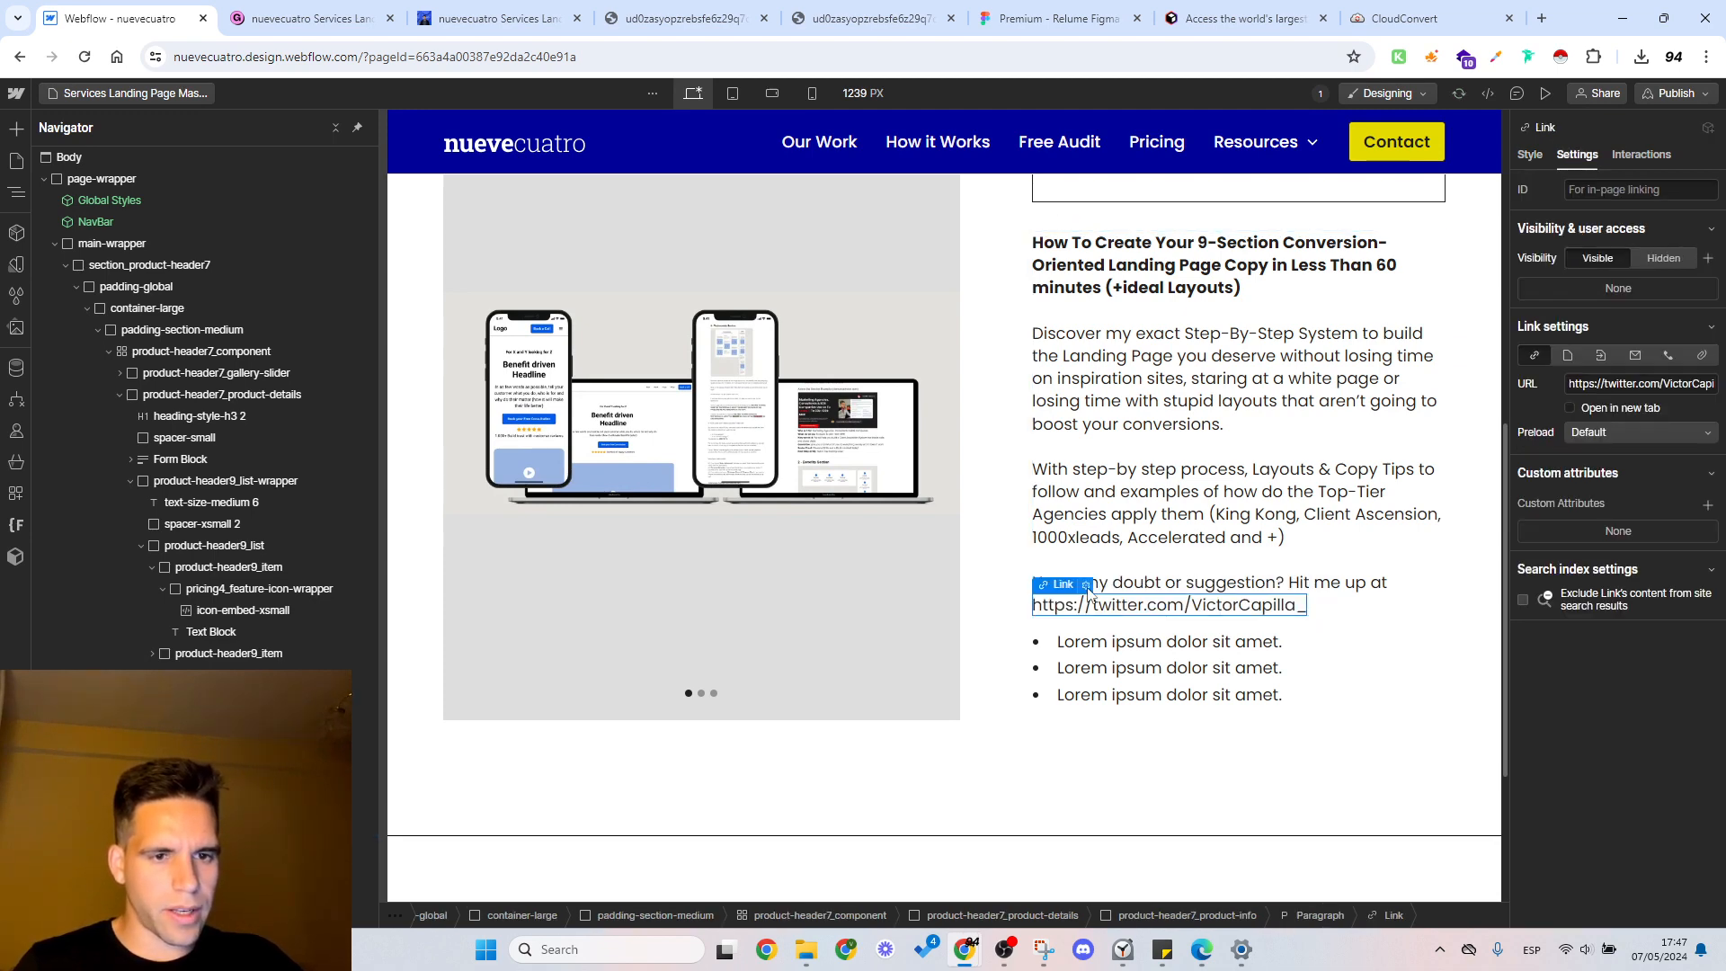
left_click(1086, 585)
left_click(1131, 700)
key("ctrl+v")
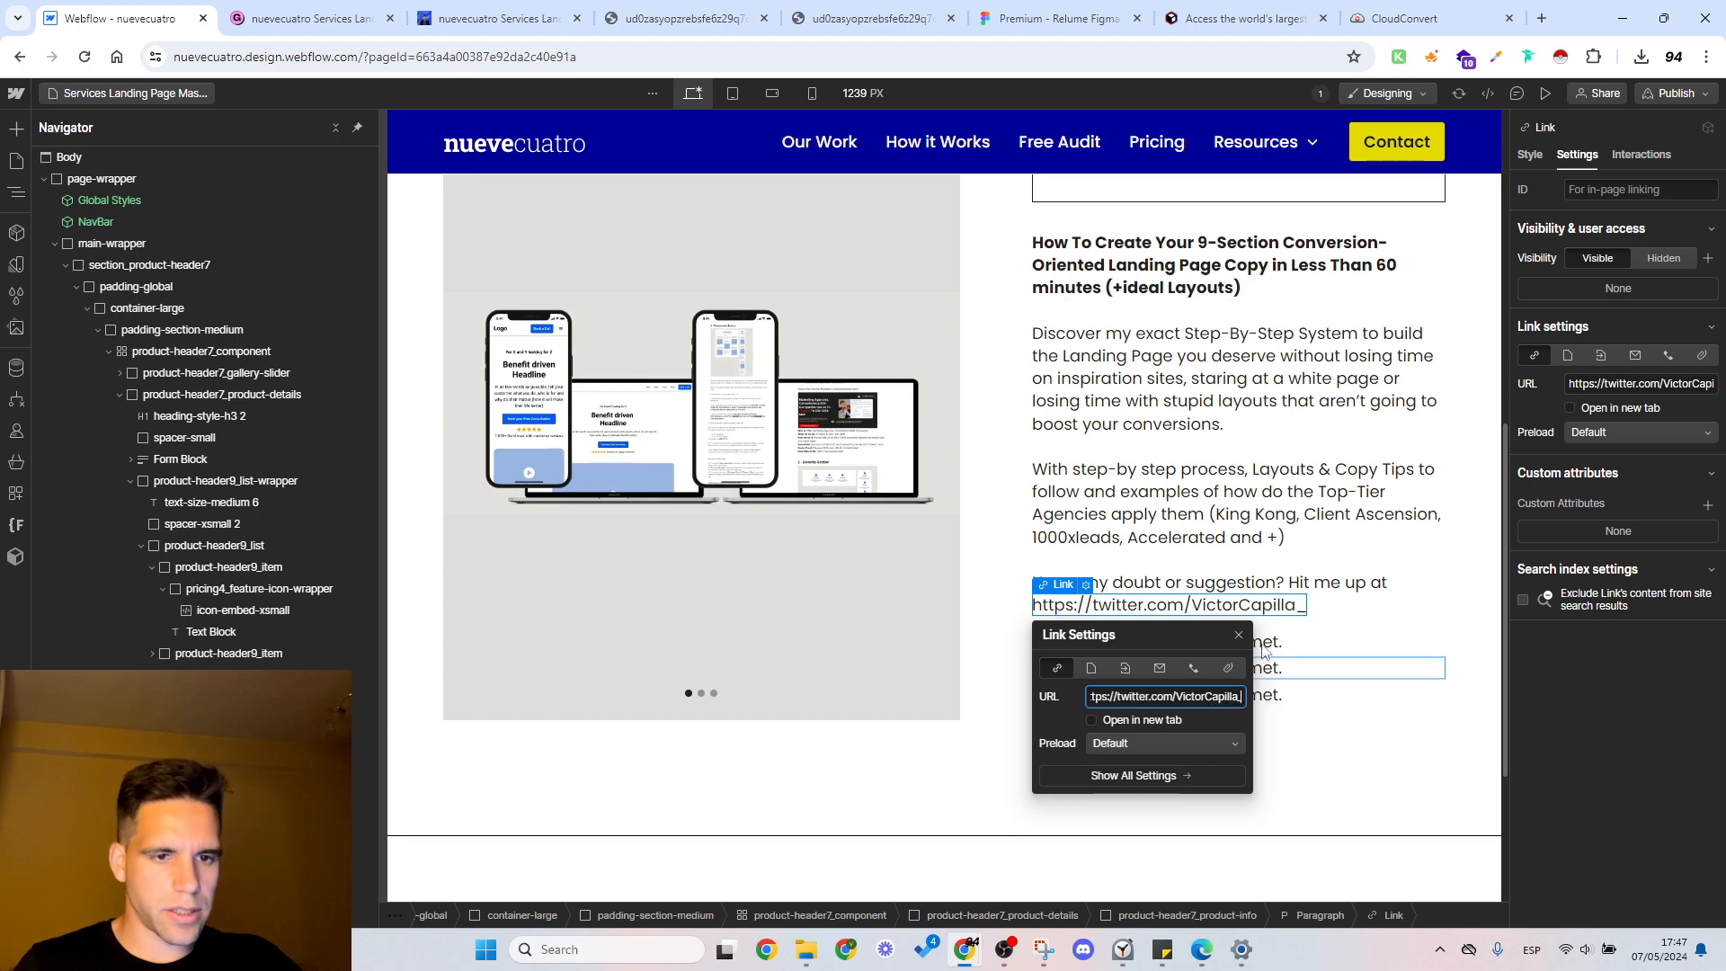
left_click(1119, 615)
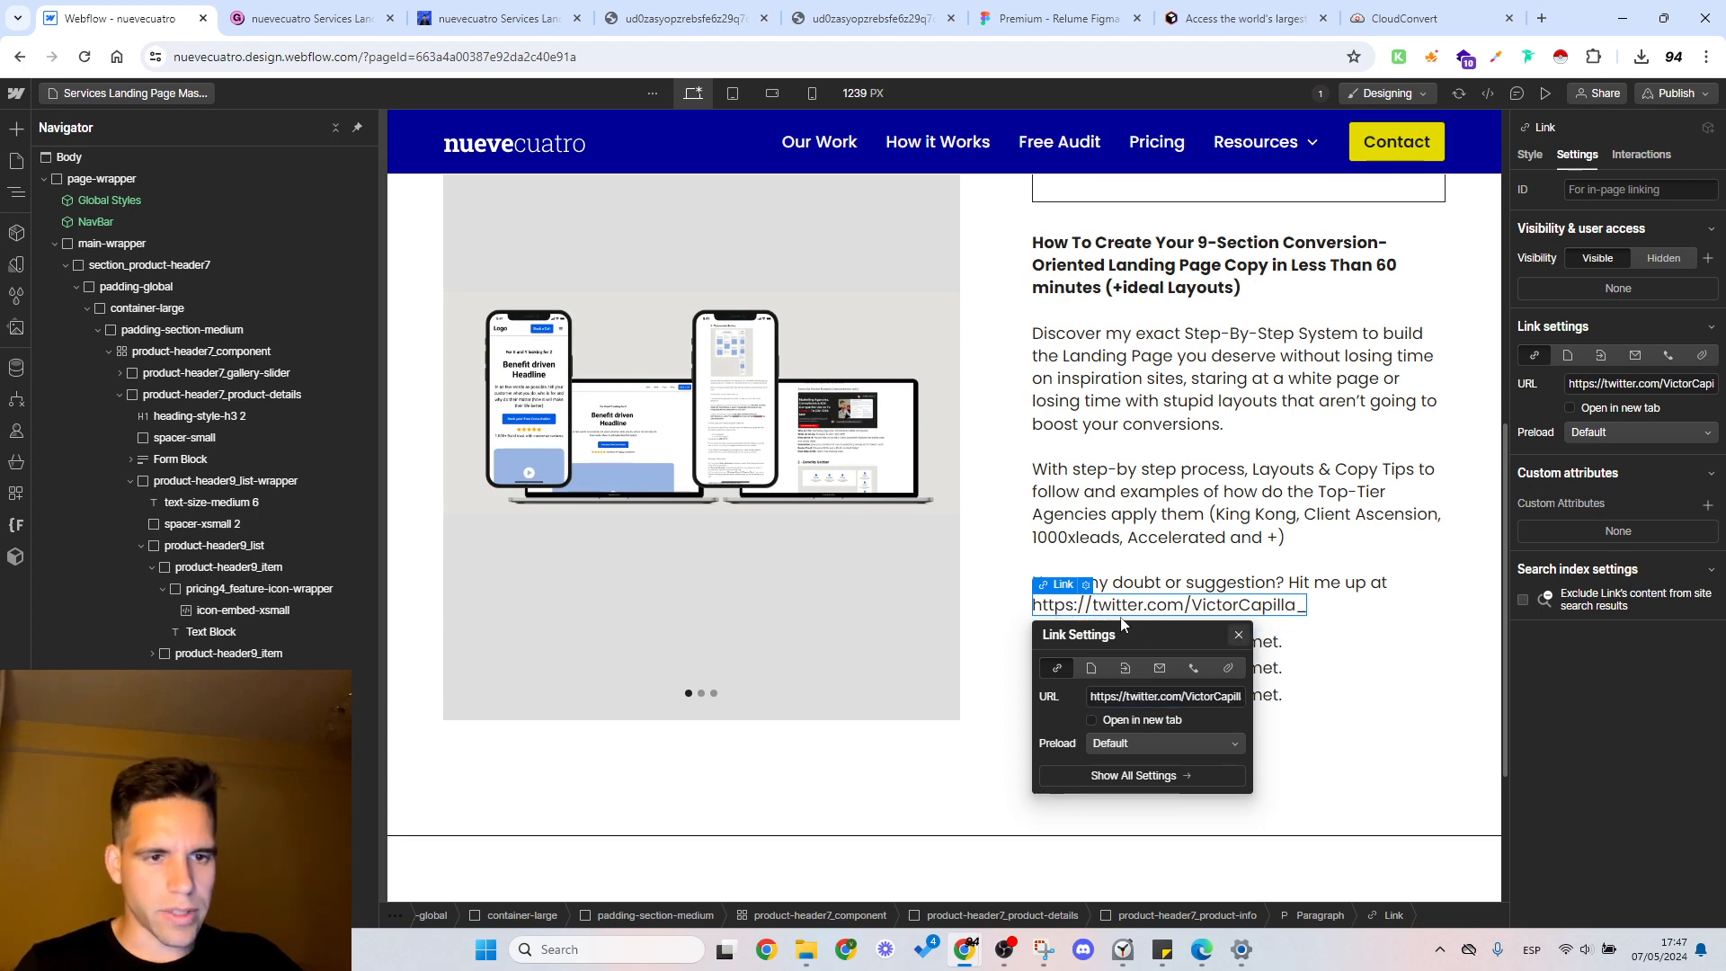
Step: Apply the existing text-color-blue class to the Twitter link
left_click(1536, 158)
left_click(1580, 210)
type("te")
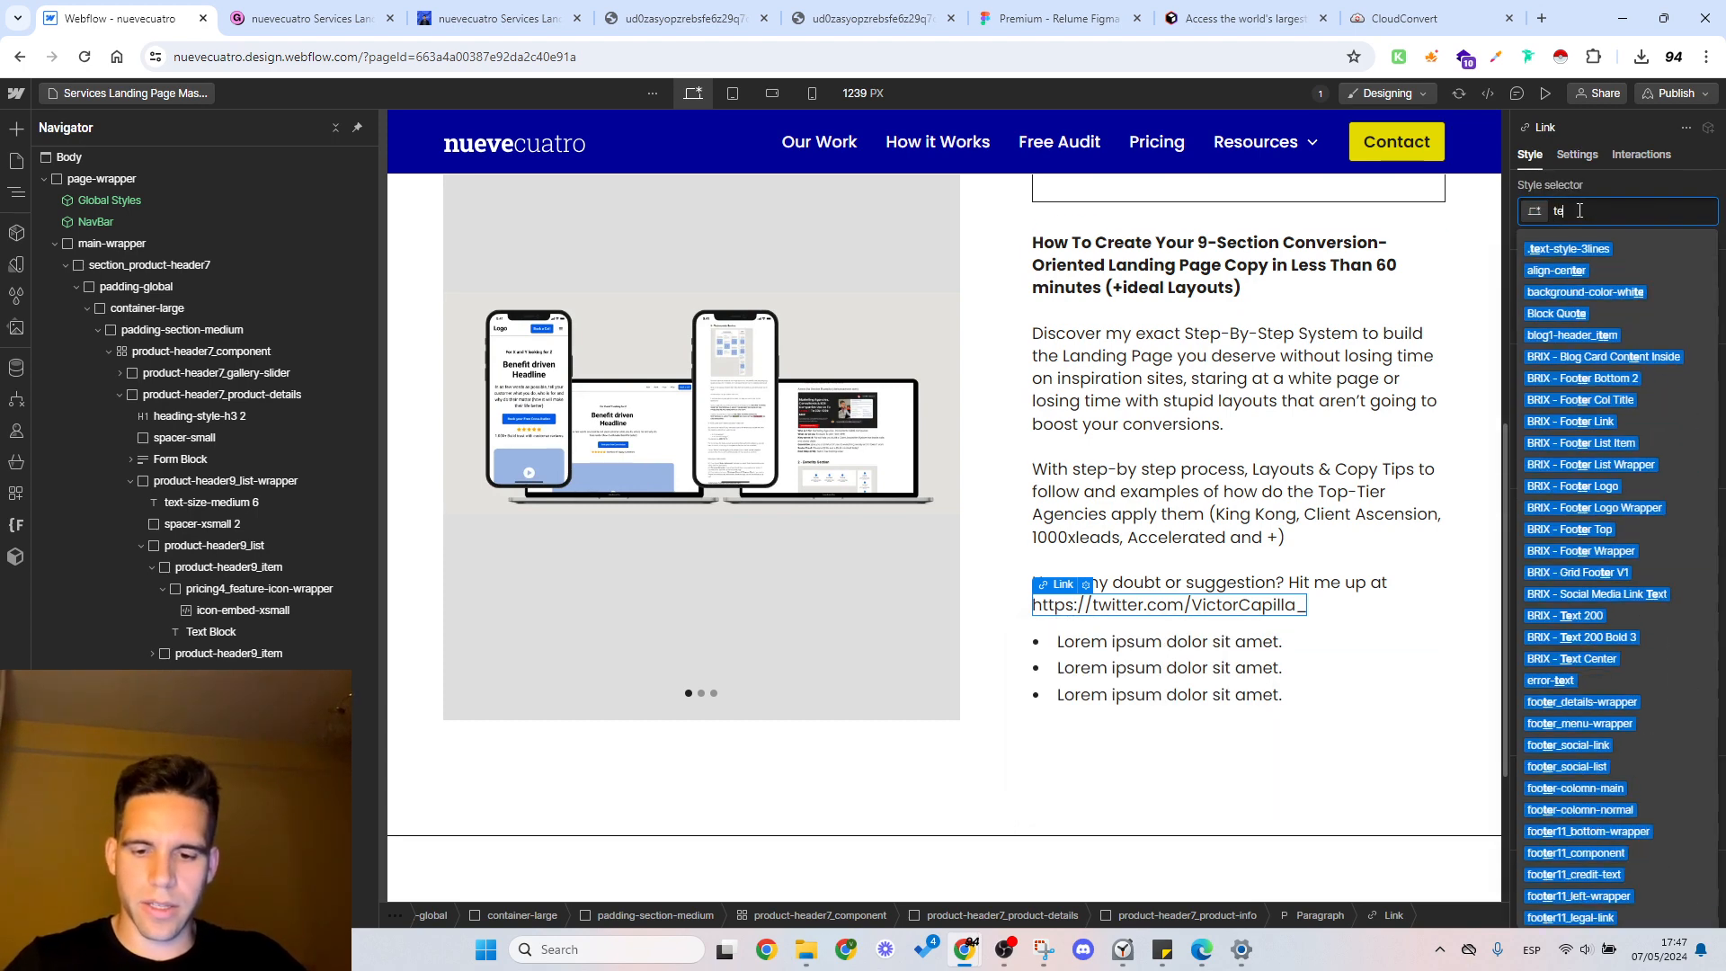
type("xt-color")
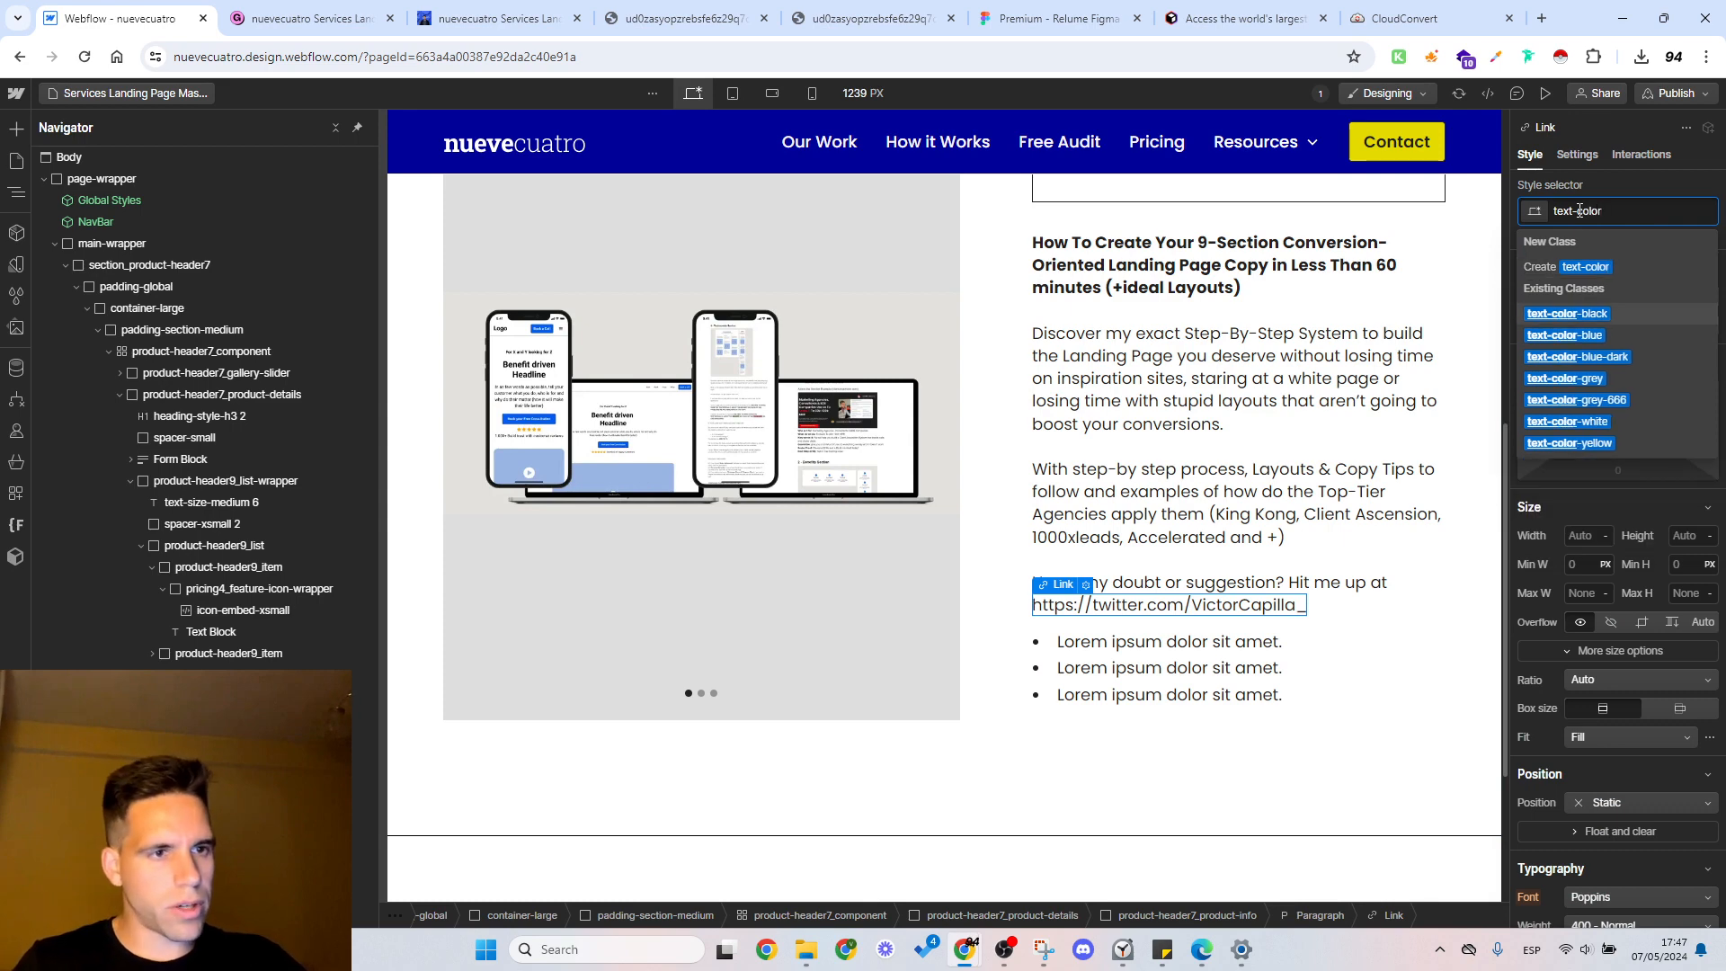
key("Down")
key("Down")
key("Down")
key("Down")
key("Down")
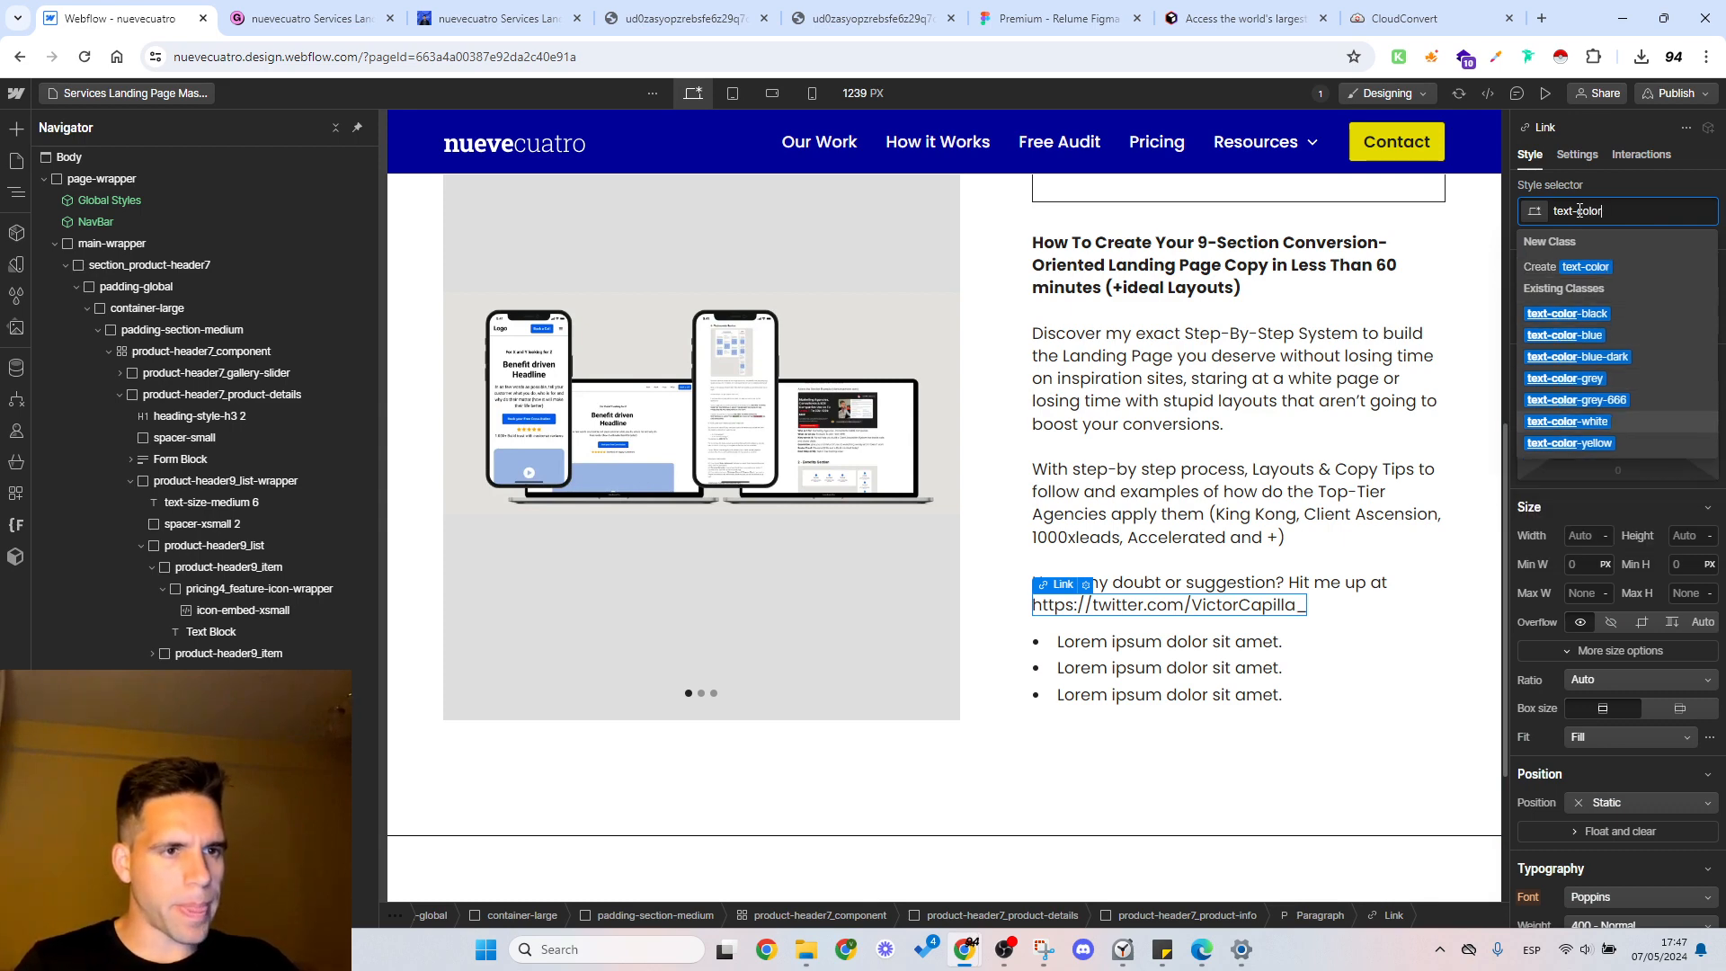
type("-blue")
key("Return")
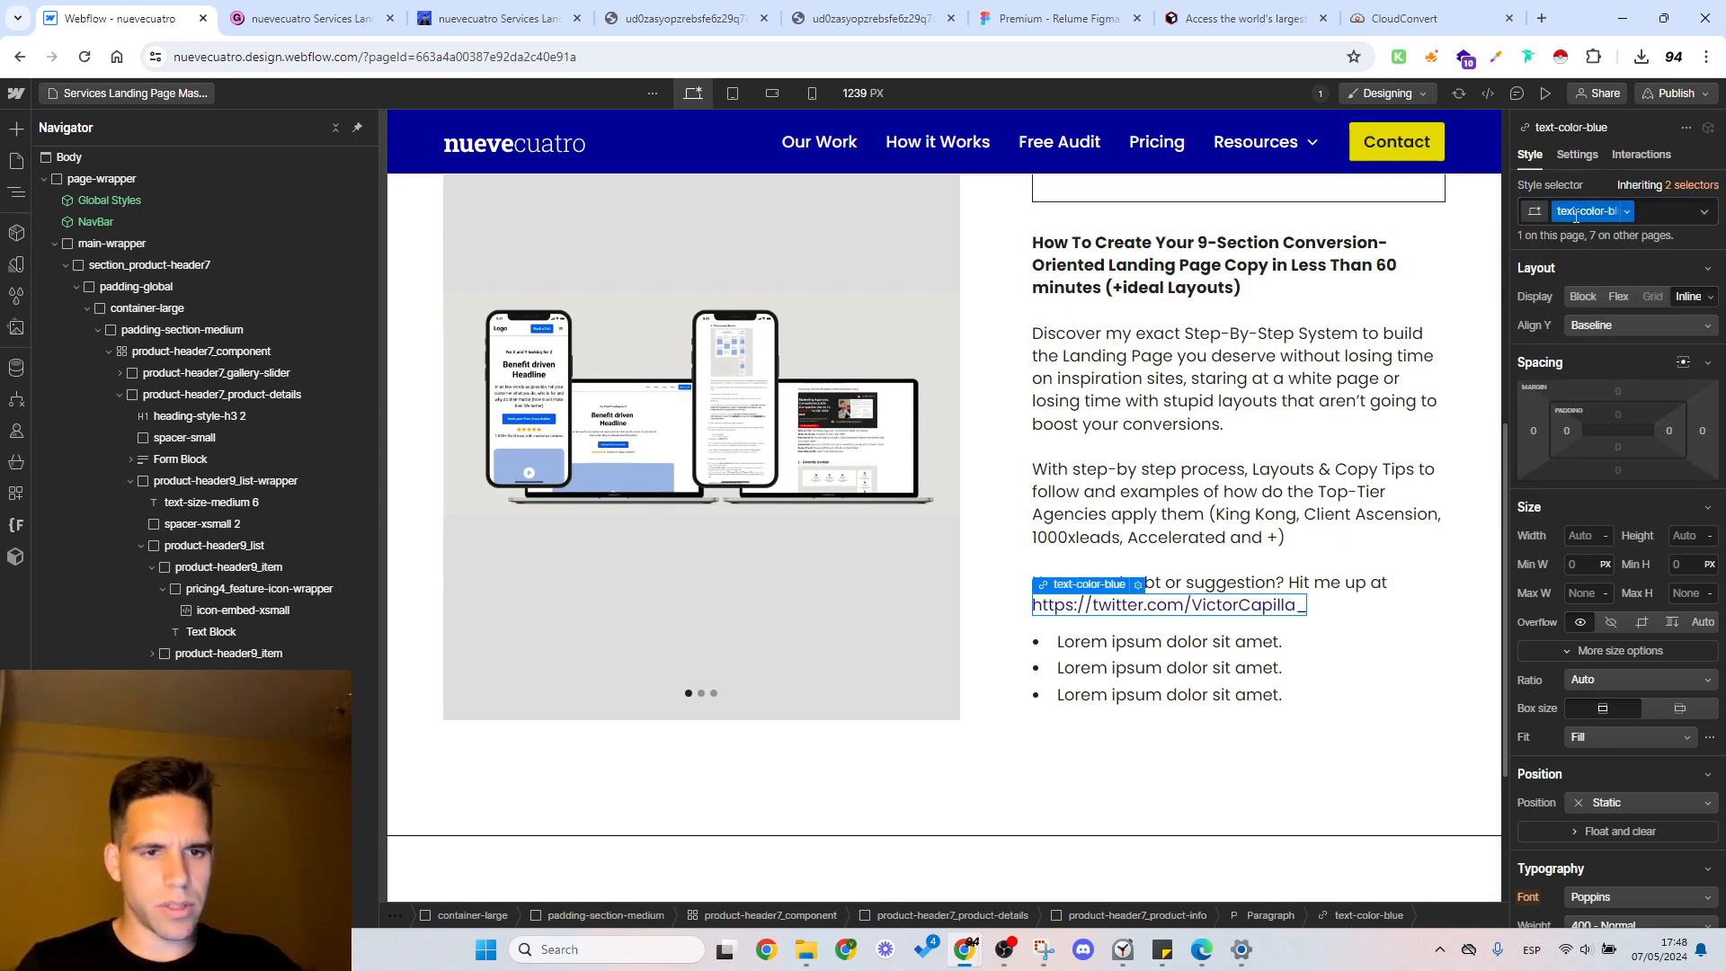
Step: Add the text-weight-bold class to the Twitter link and delete the placeholder bulleted list below the description
left_click(1658, 211)
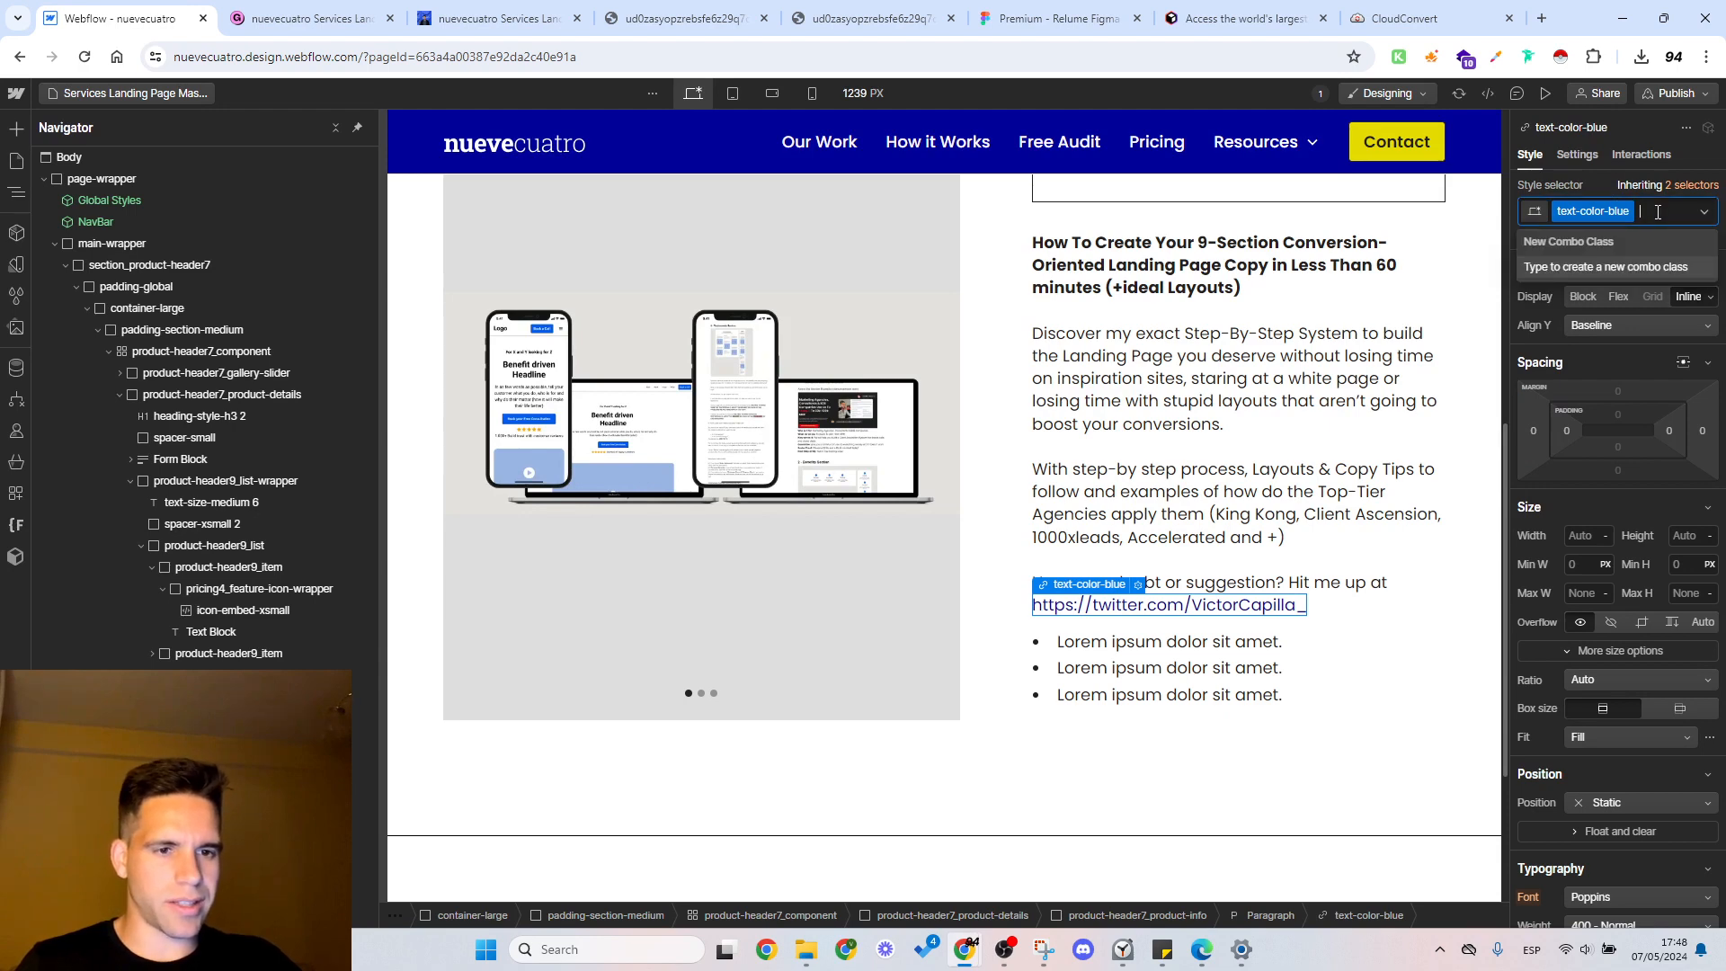
type("bold")
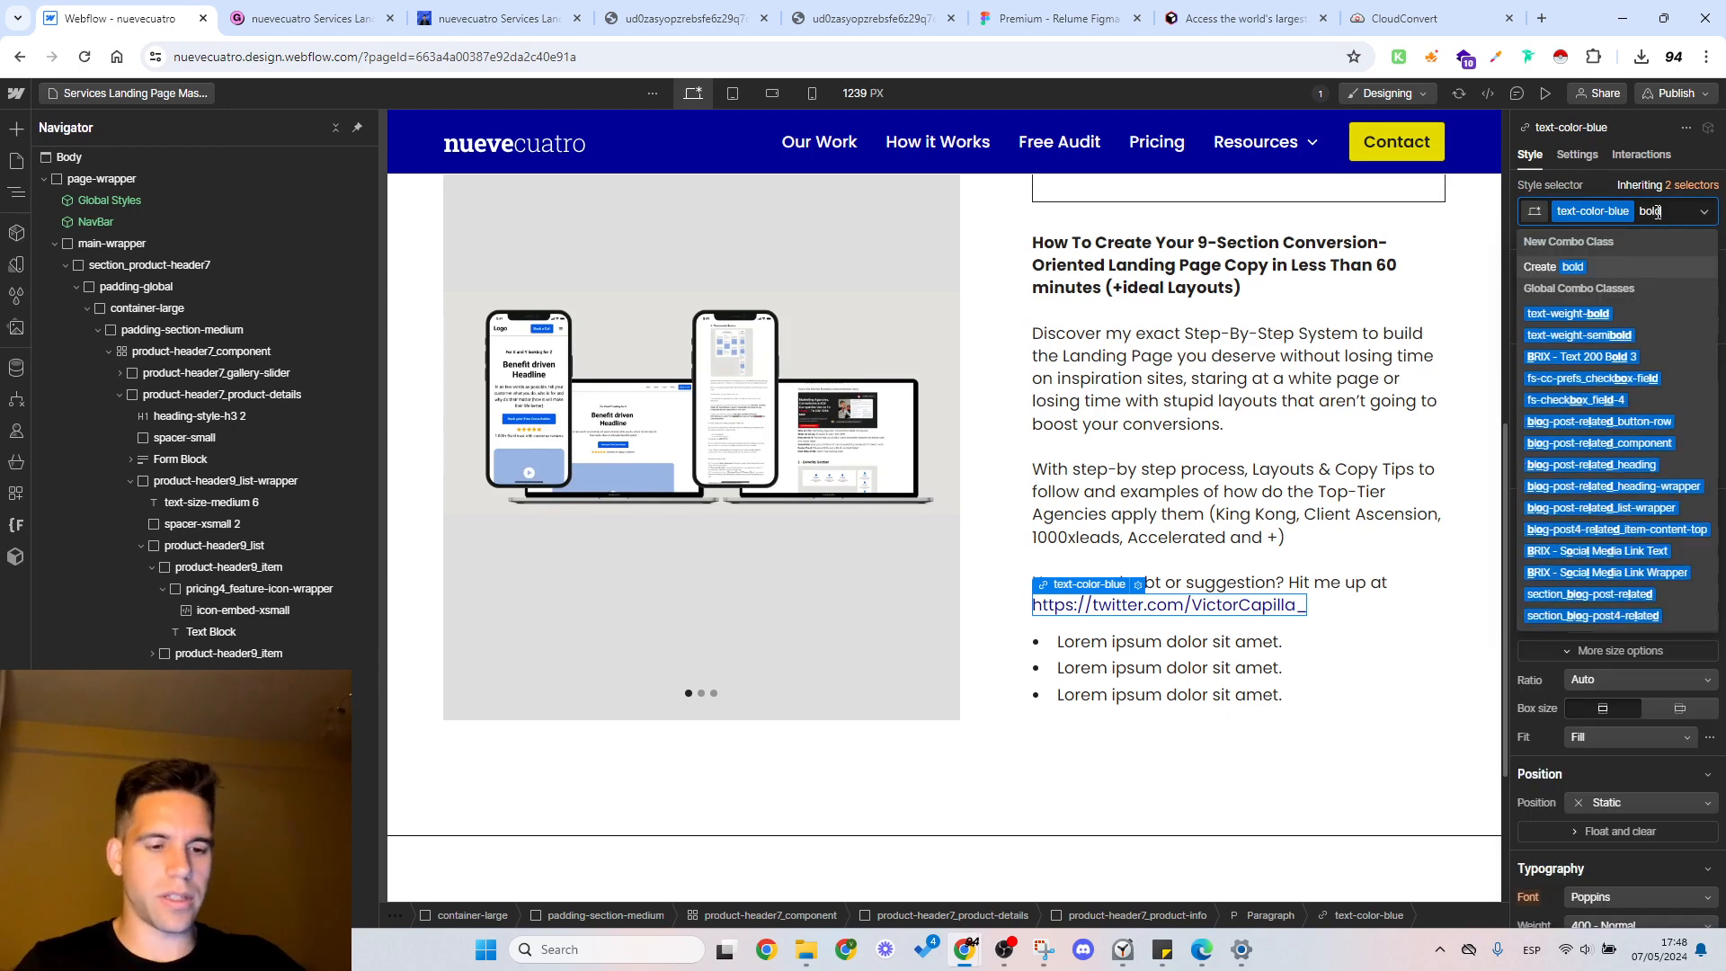
left_click(1642, 312)
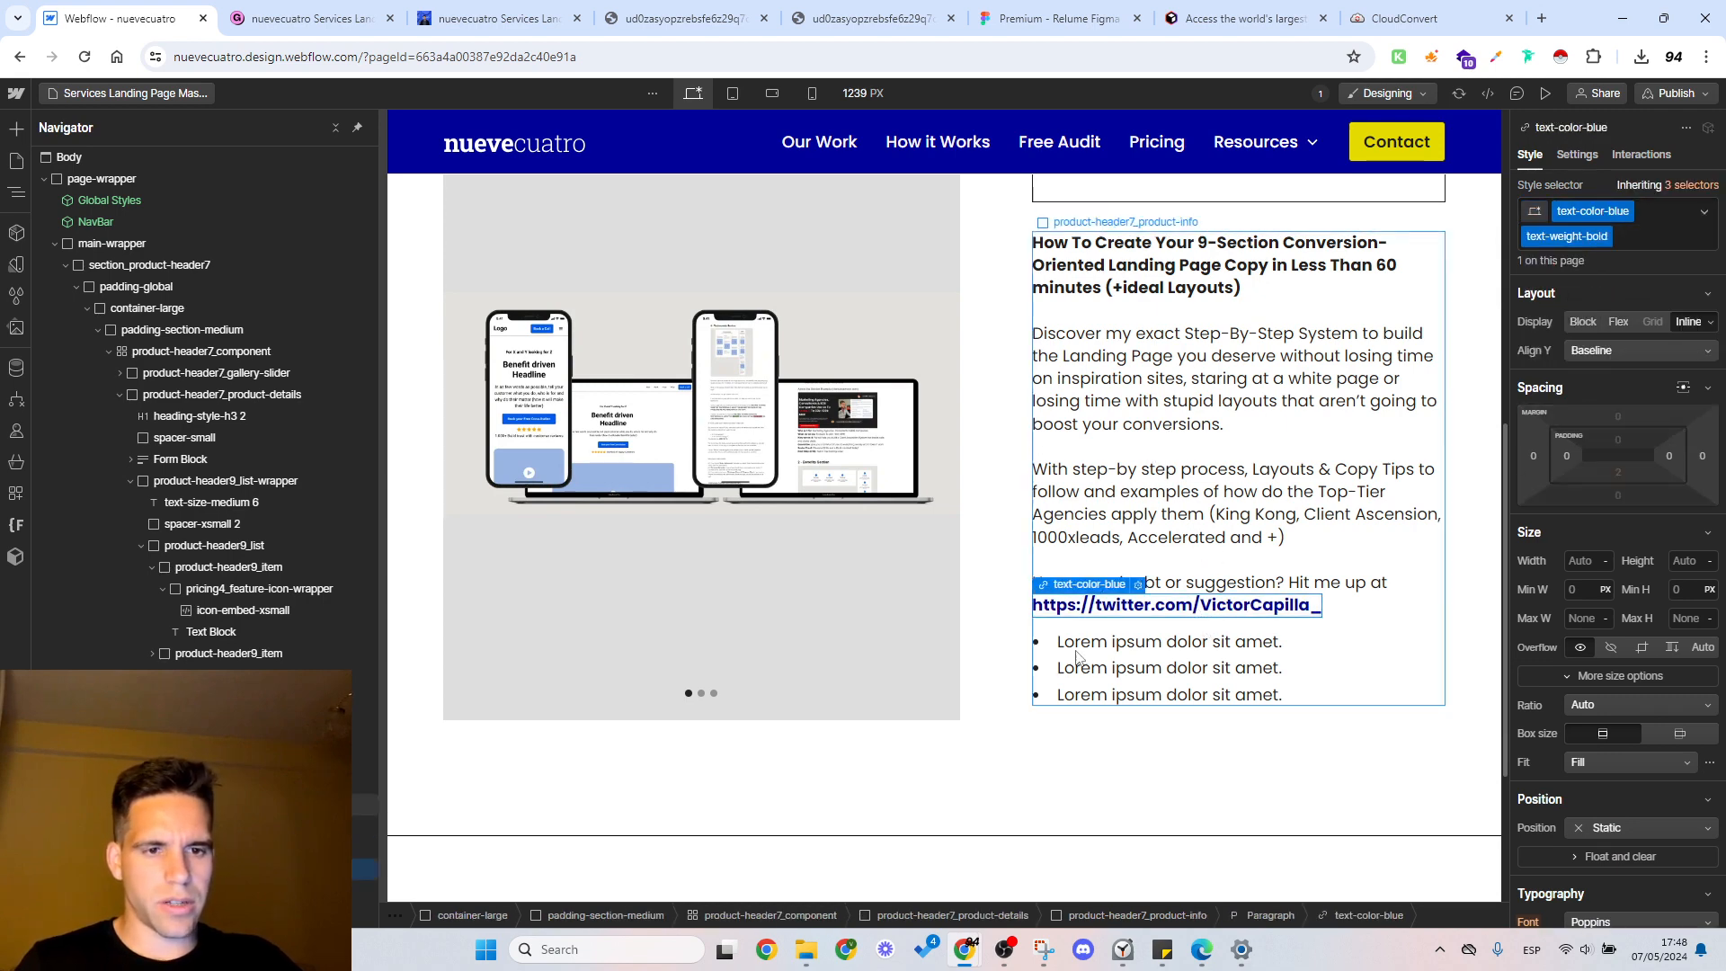
left_click(1332, 663)
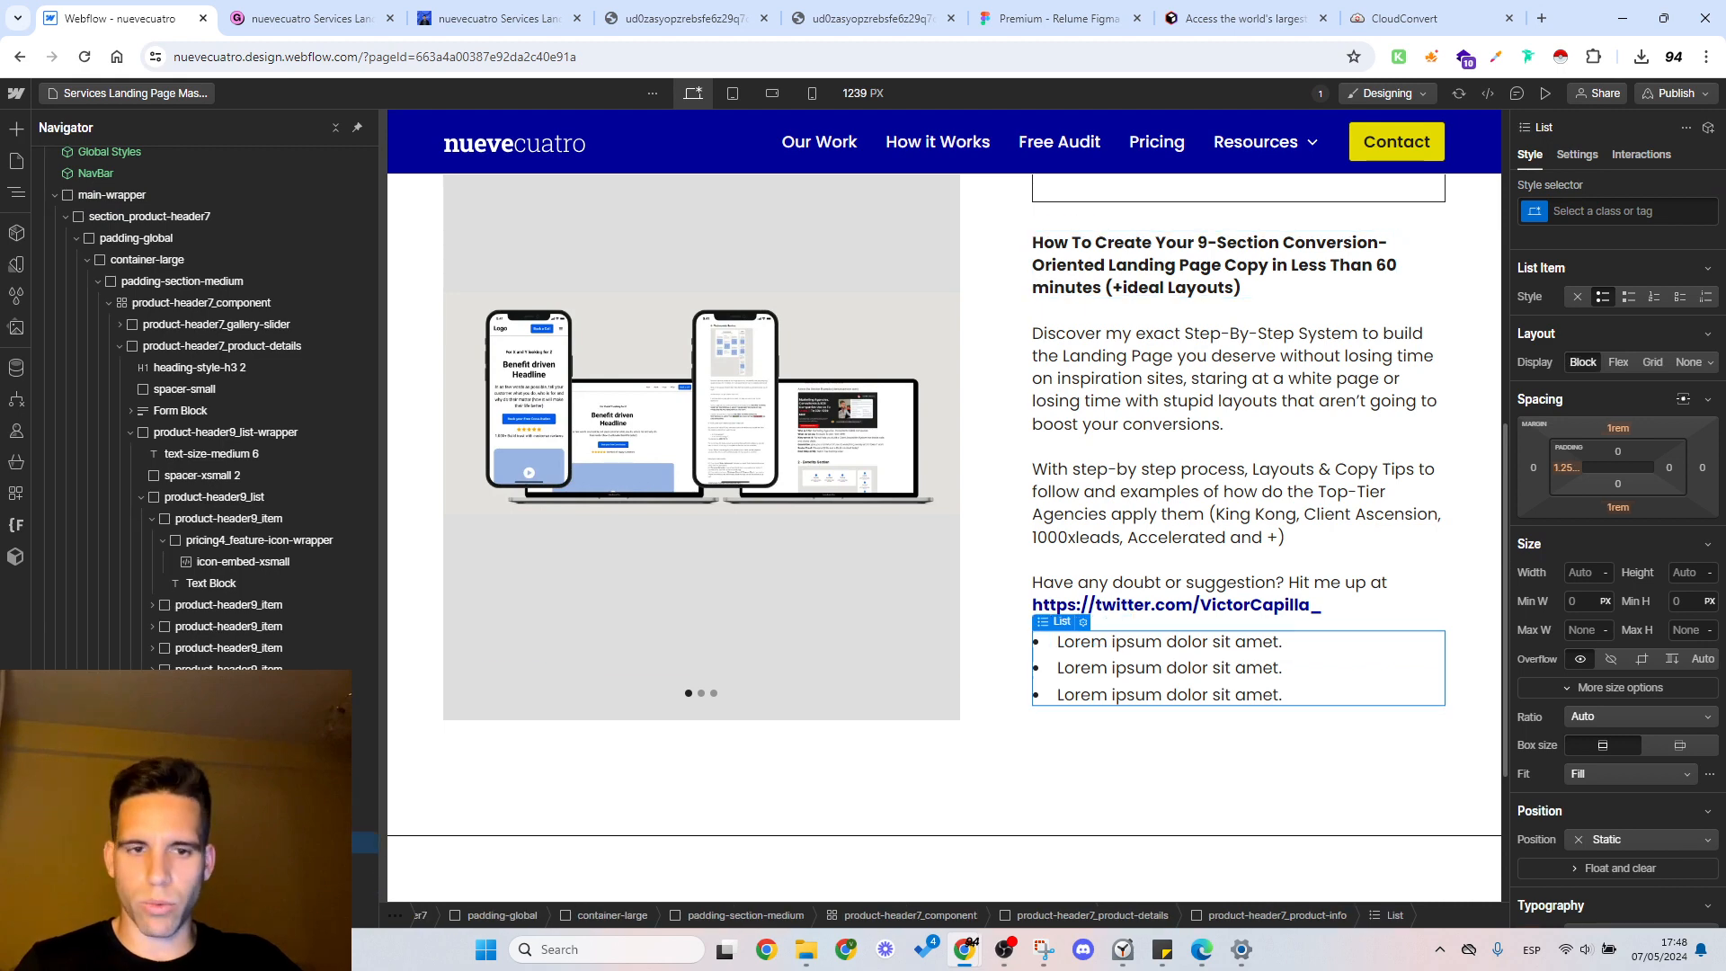
key("Delete")
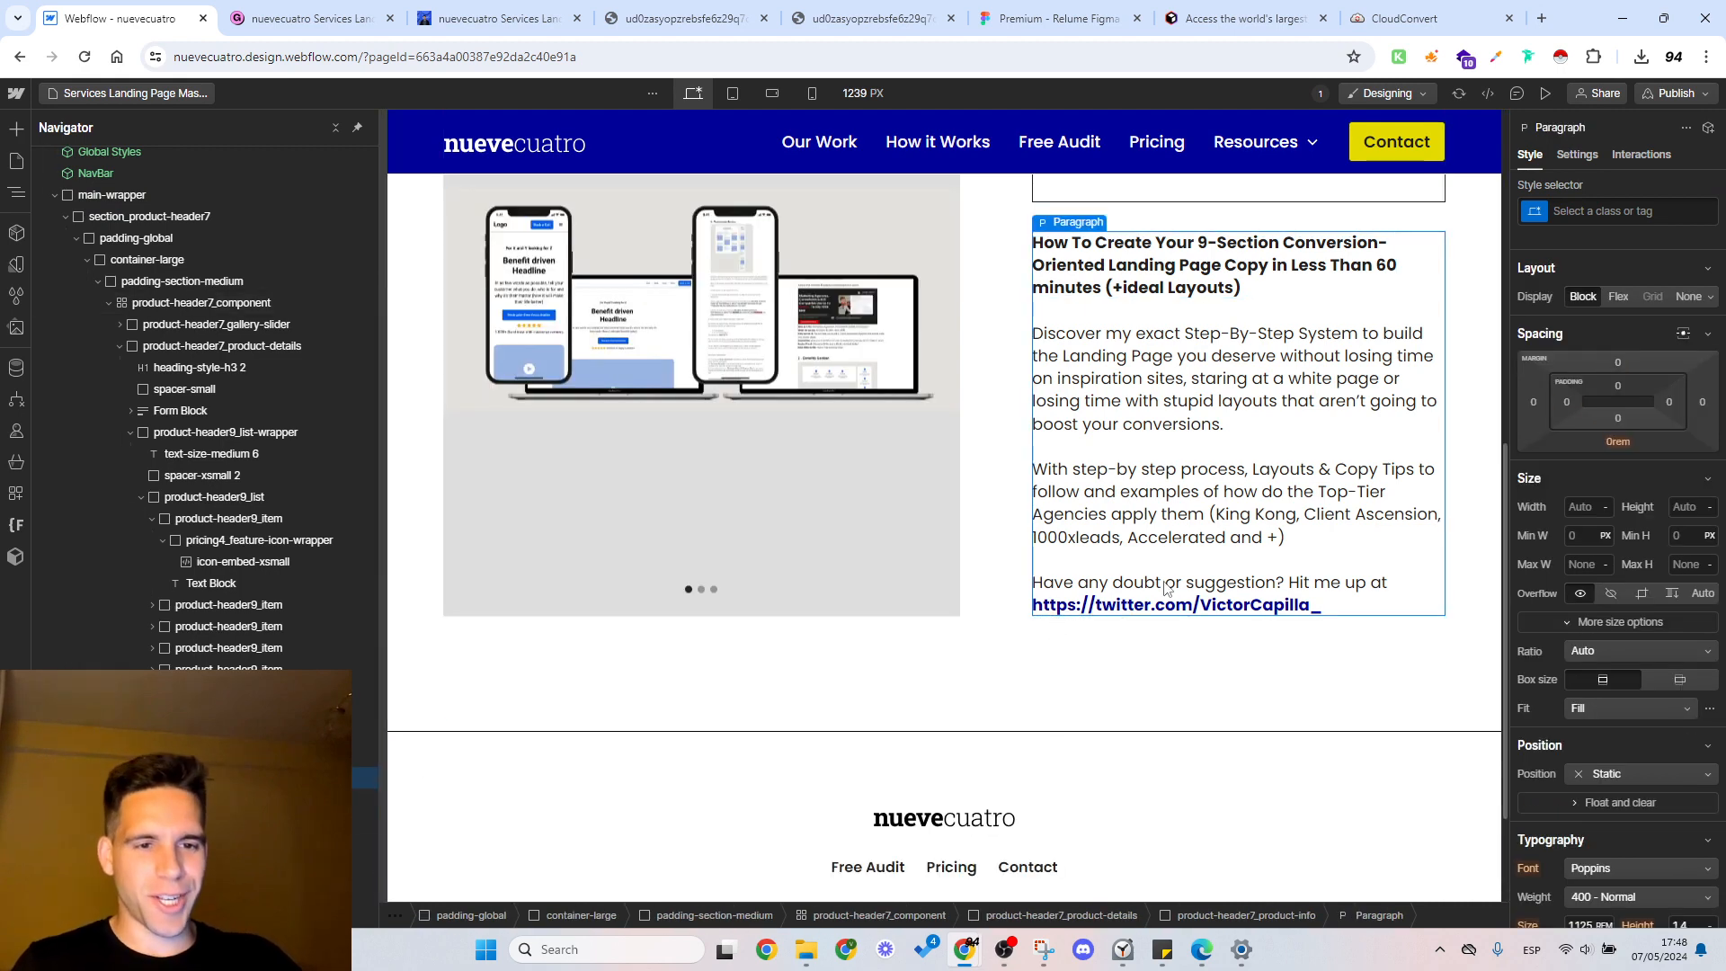
Step: Select the first feature's text under Includes for replacement and copy the Pages value from Gumroad's additional details
scroll(899, 558, "up", 8)
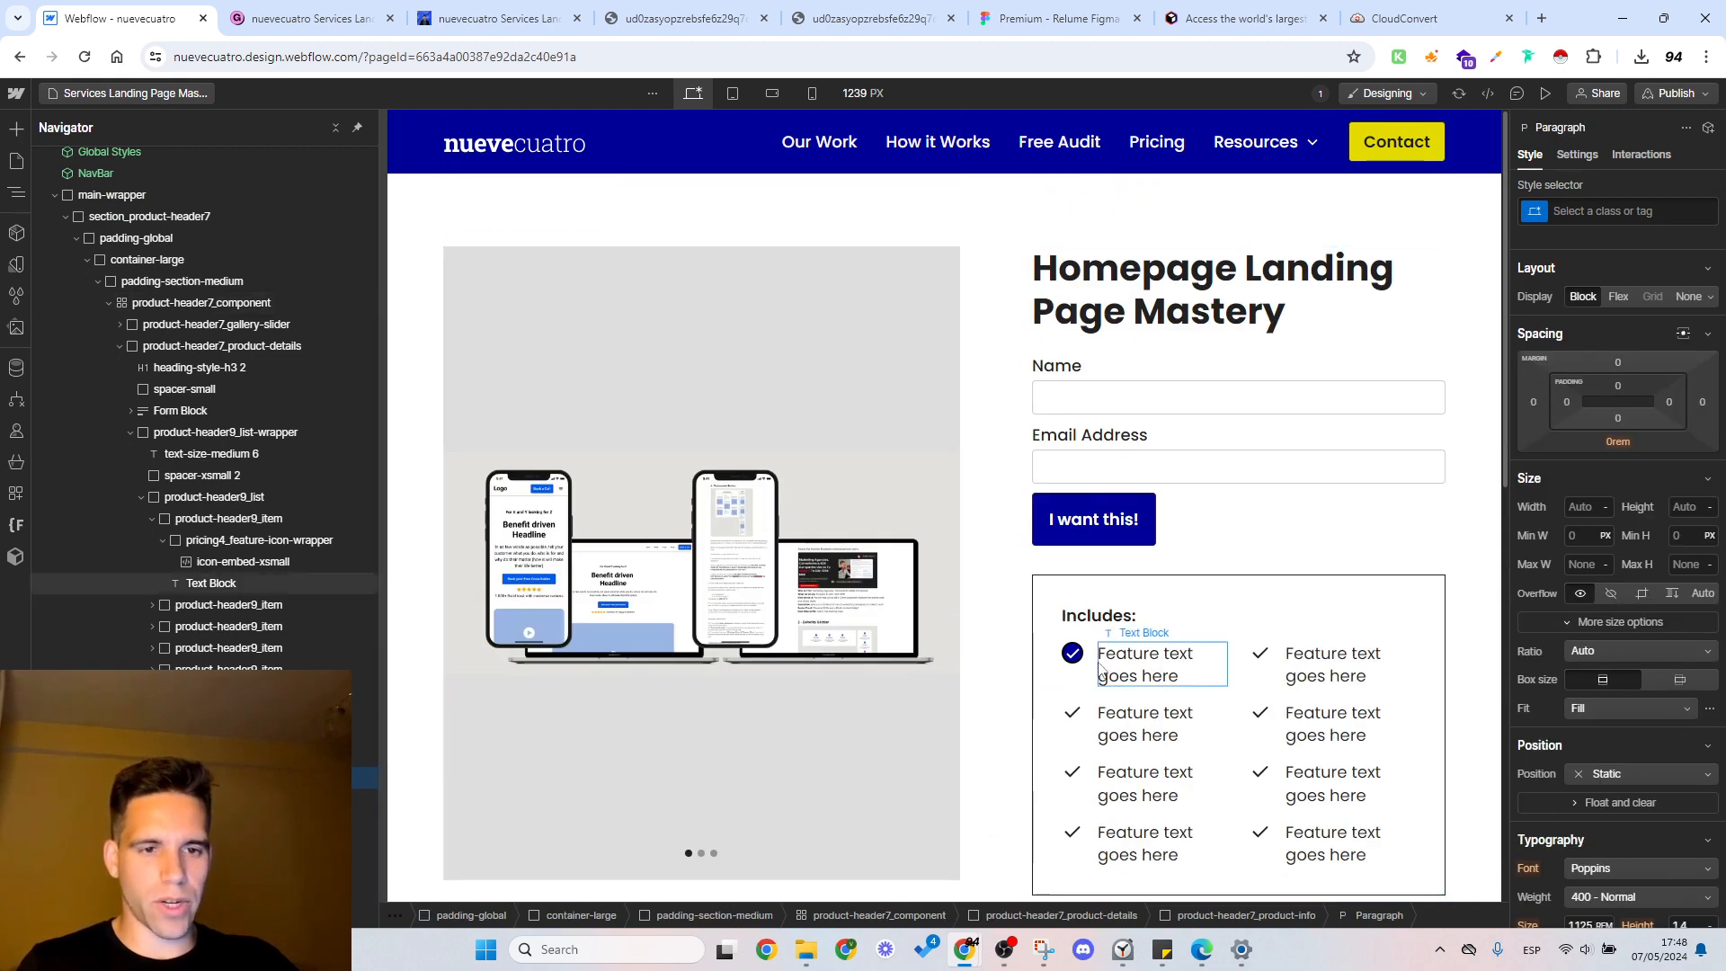
left_click(1143, 678)
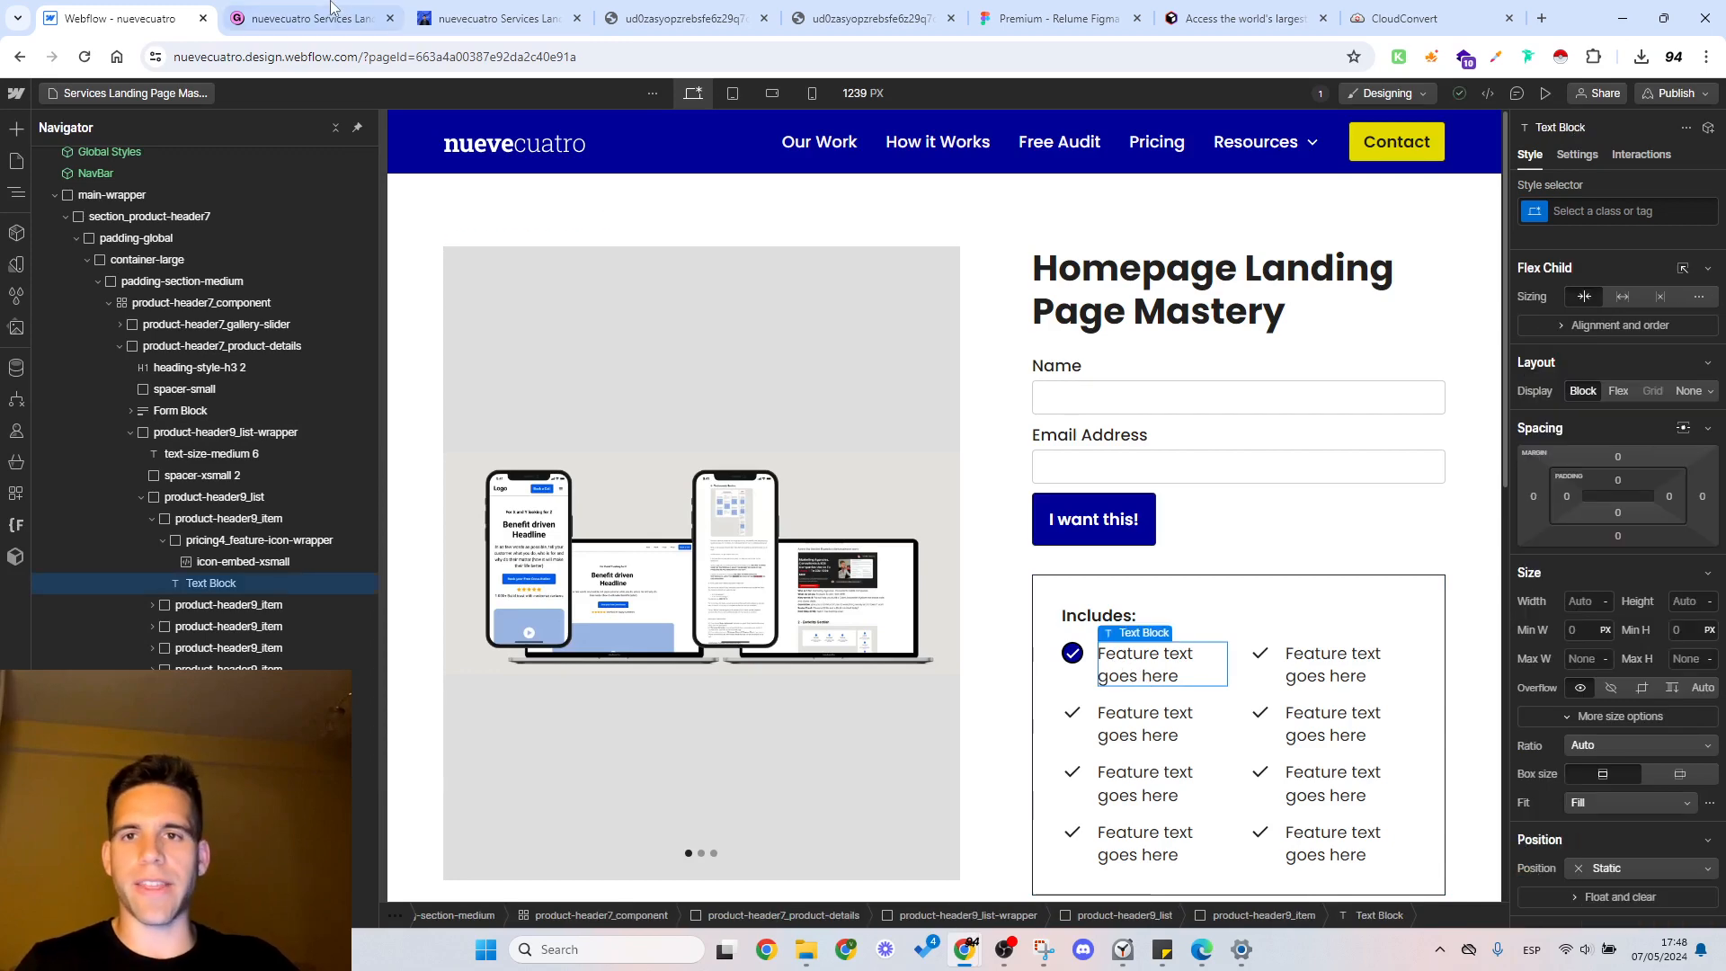
key("ctrl+Tab")
scroll(1233, 498, "up", 4)
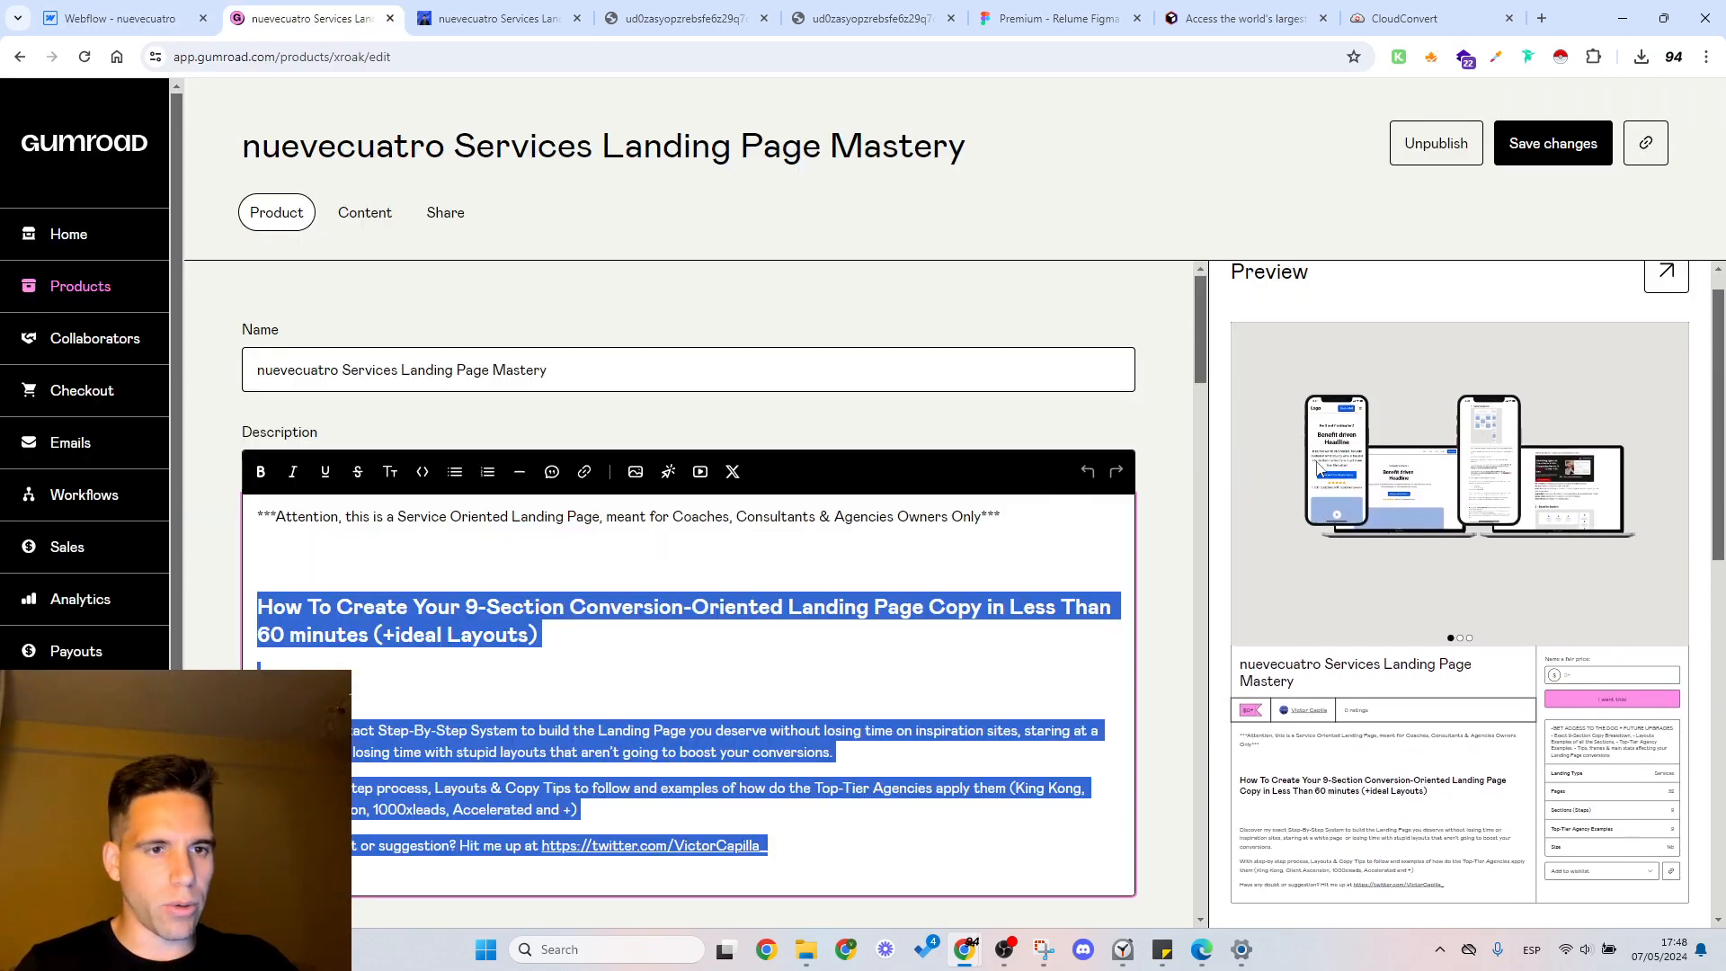
scroll(848, 447, "down", 10)
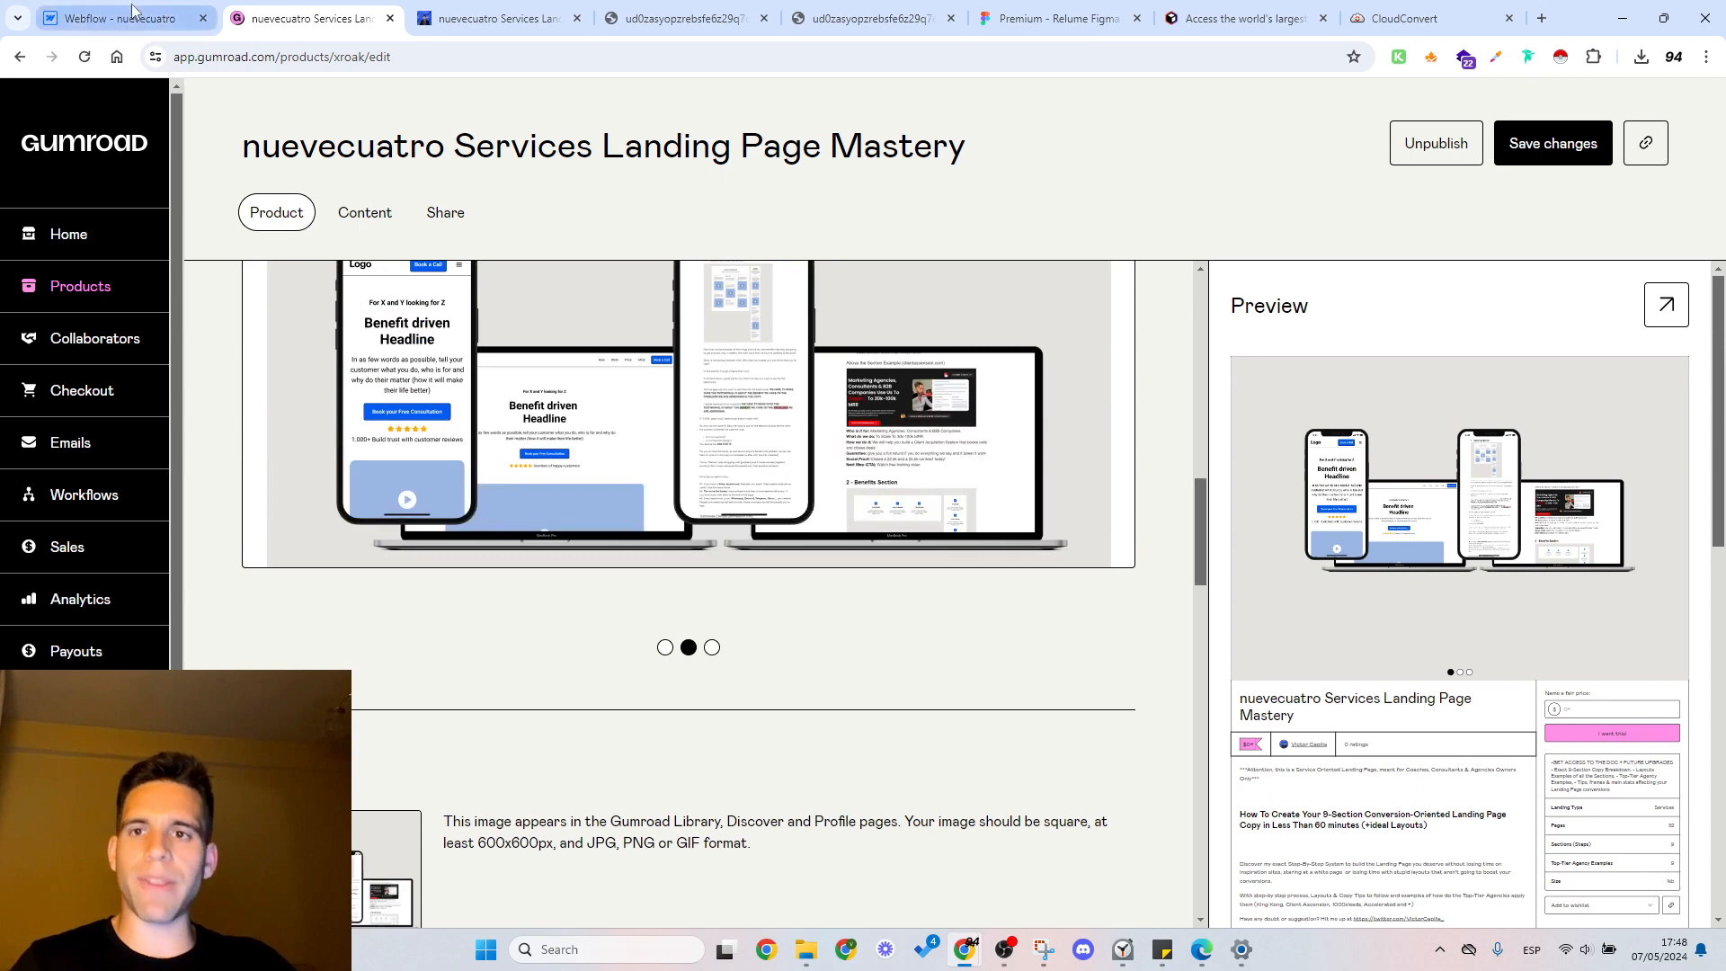
key("ctrl+shift+Tab")
double_click(1157, 658)
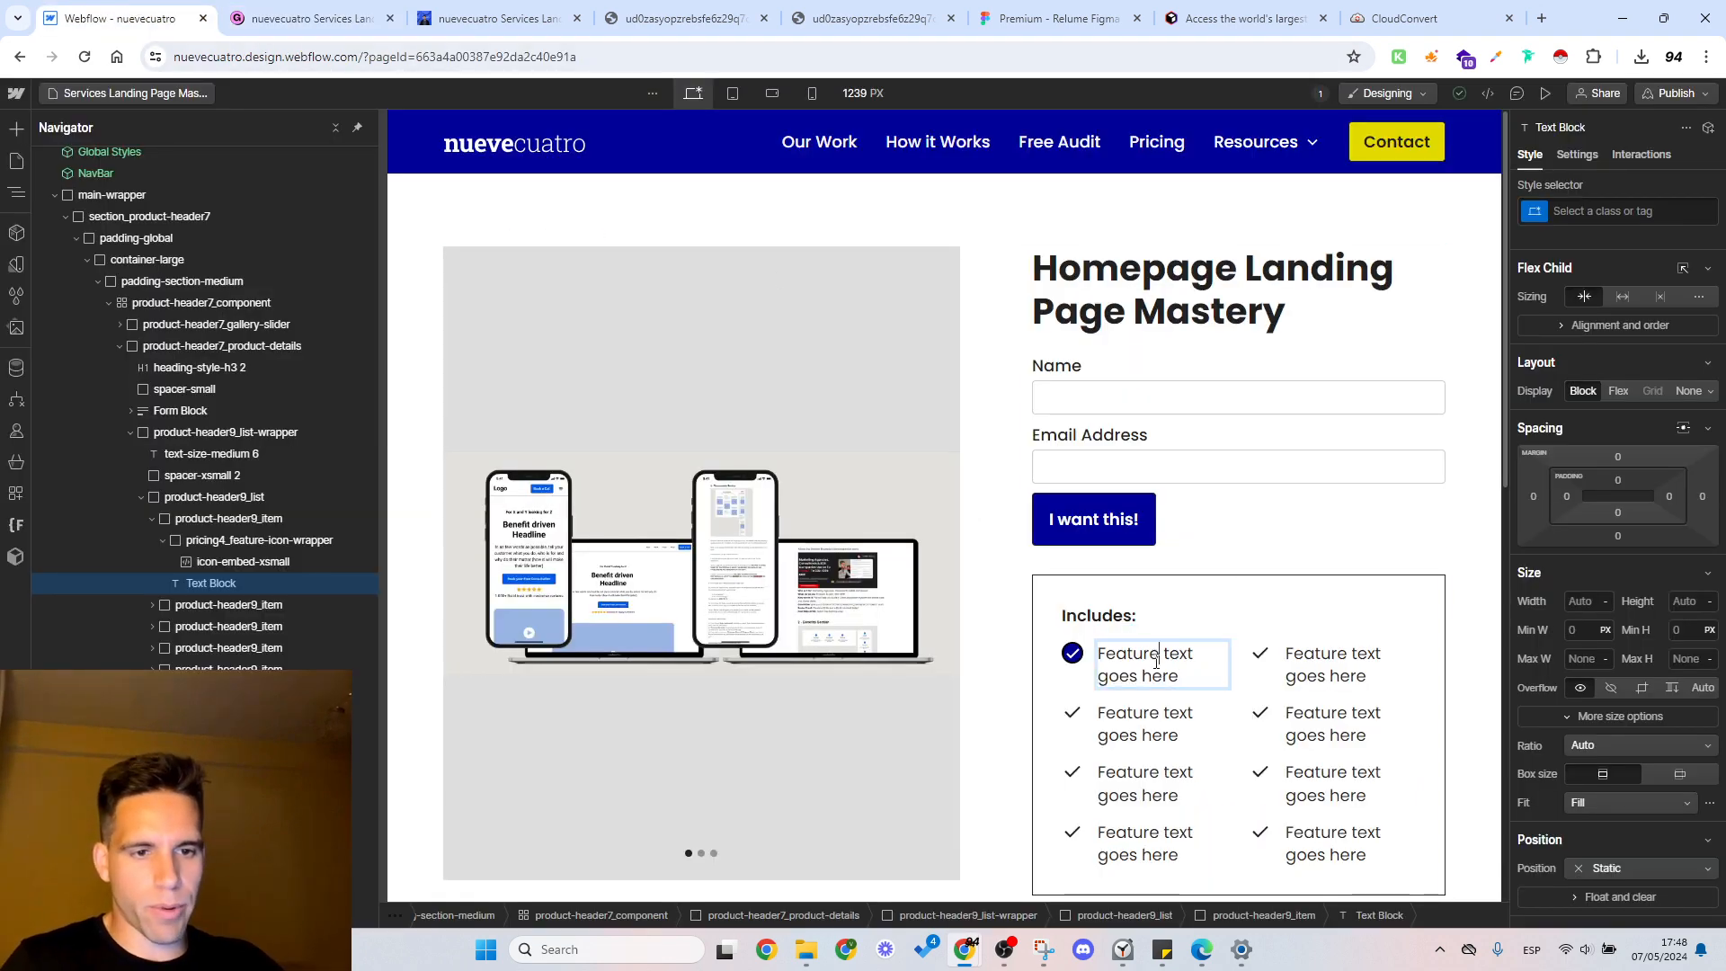
key("ctrl+a")
key("ctrl+Tab")
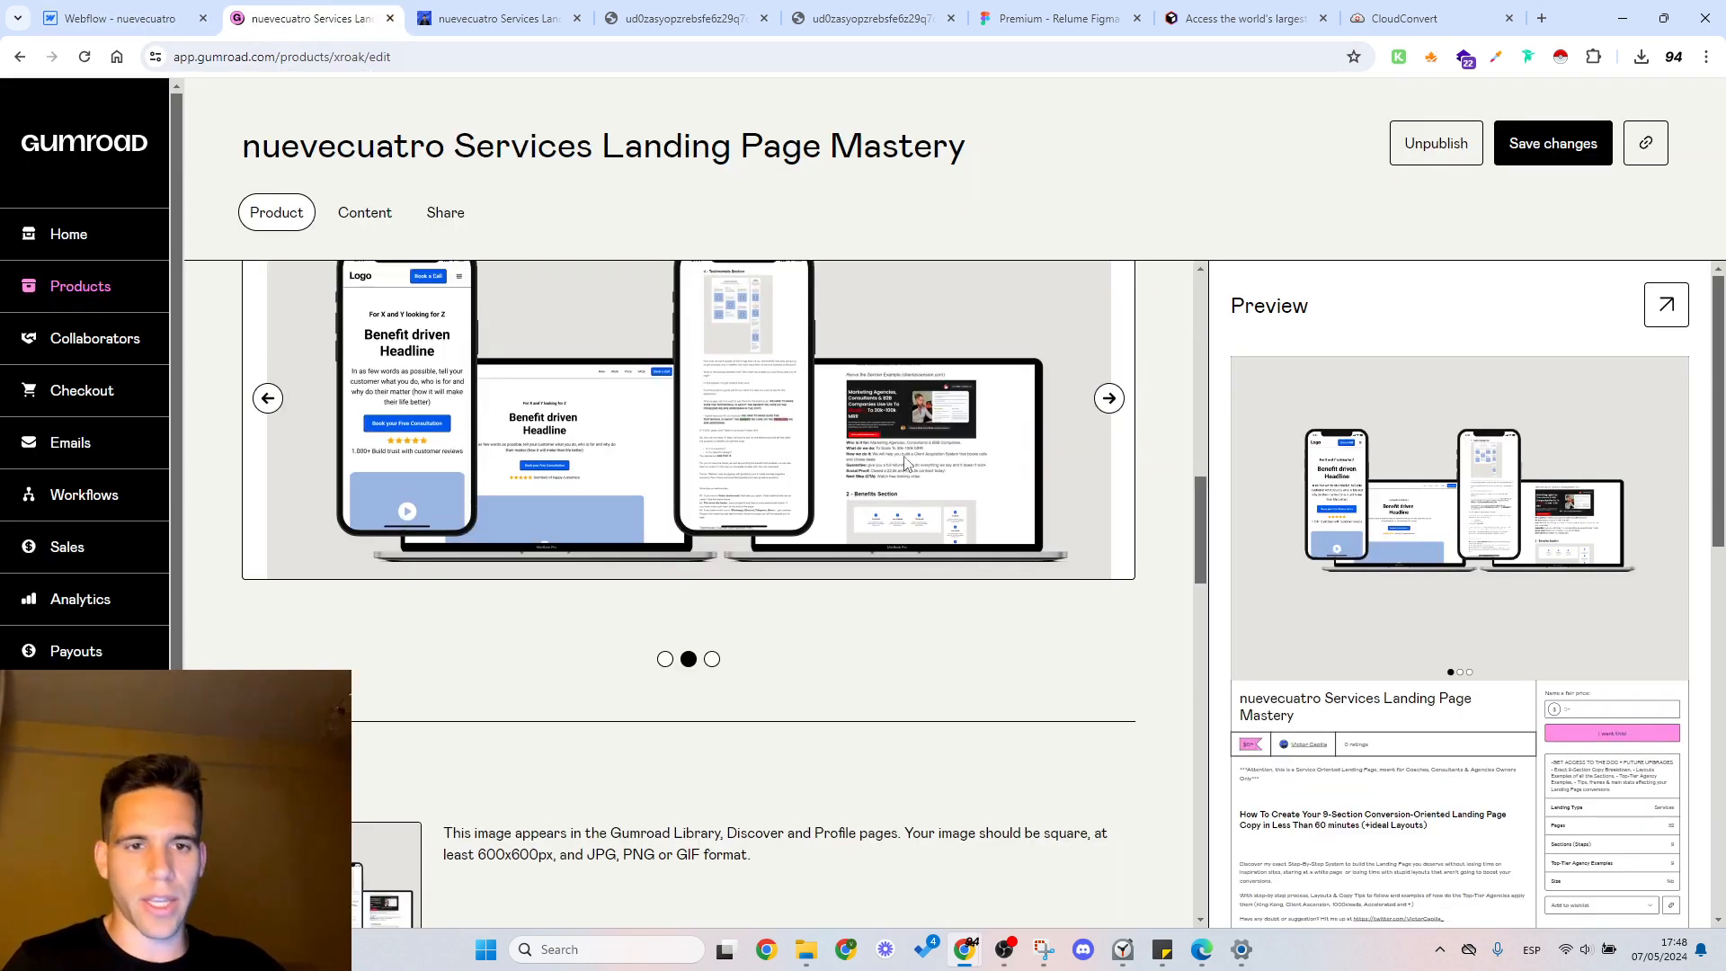
scroll(903, 463, "down", 5)
scroll(903, 463, "down", 1)
left_click_drag(752, 629, 629, 635)
key("ctrl+c")
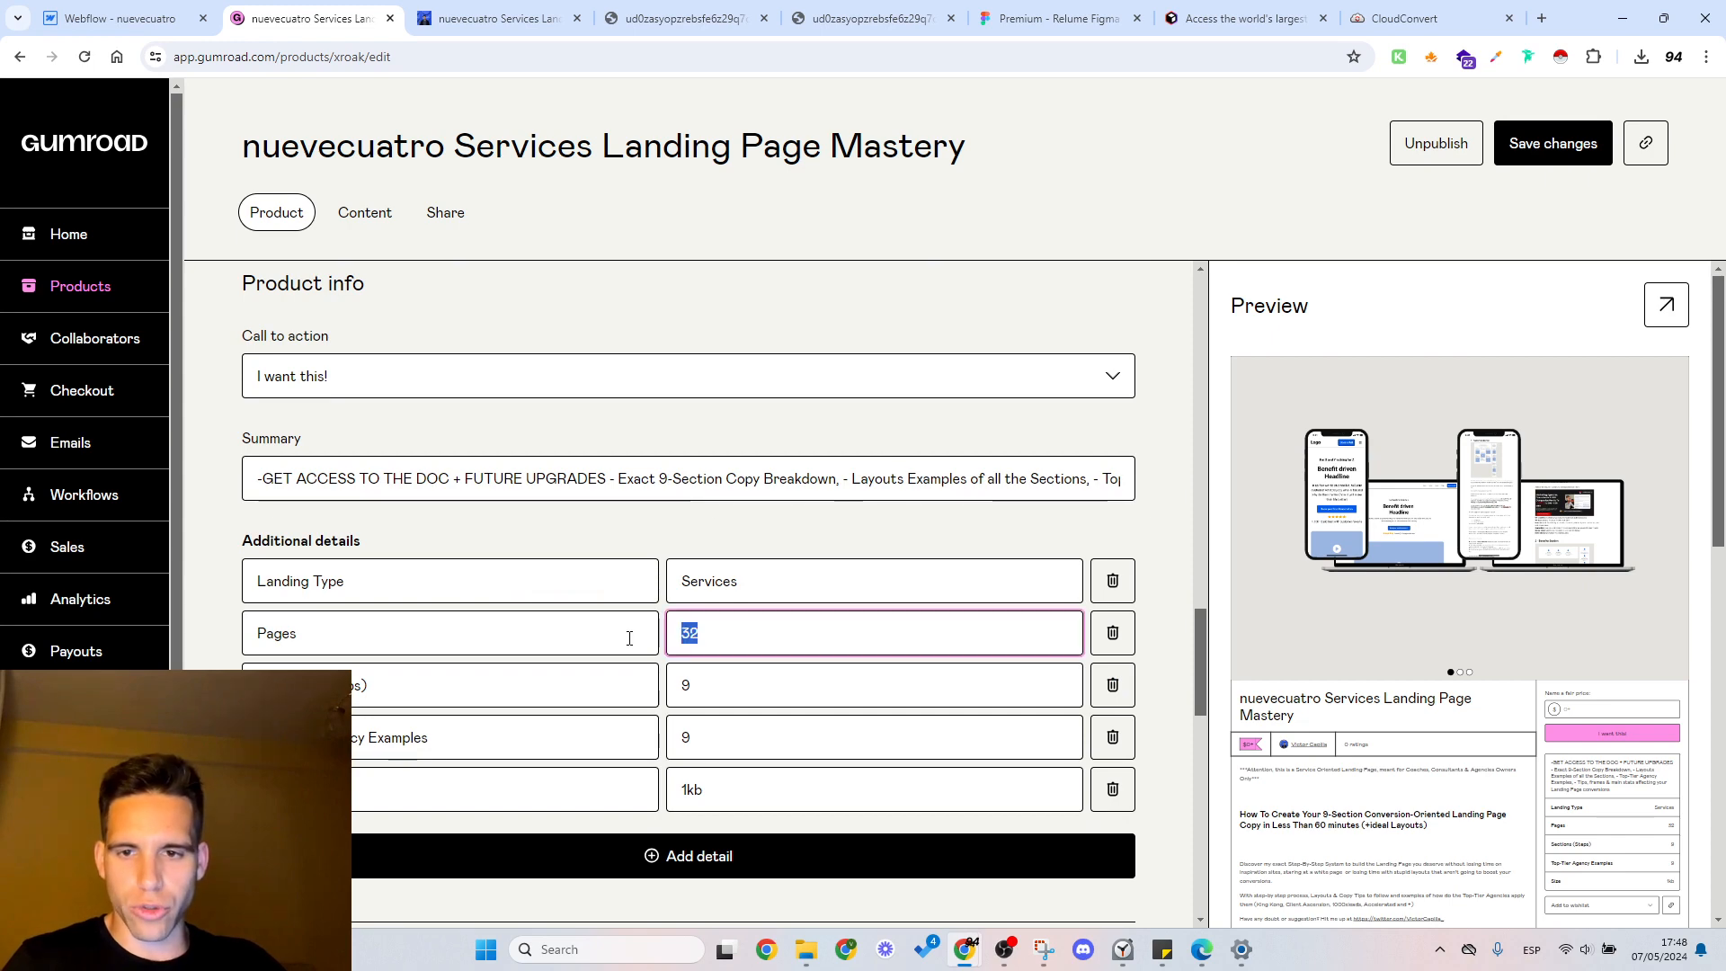
Step: Return to Webflow and replace the first feature's text under Includes with "32 pages"
left_click(90, 9)
key("ctrl+v")
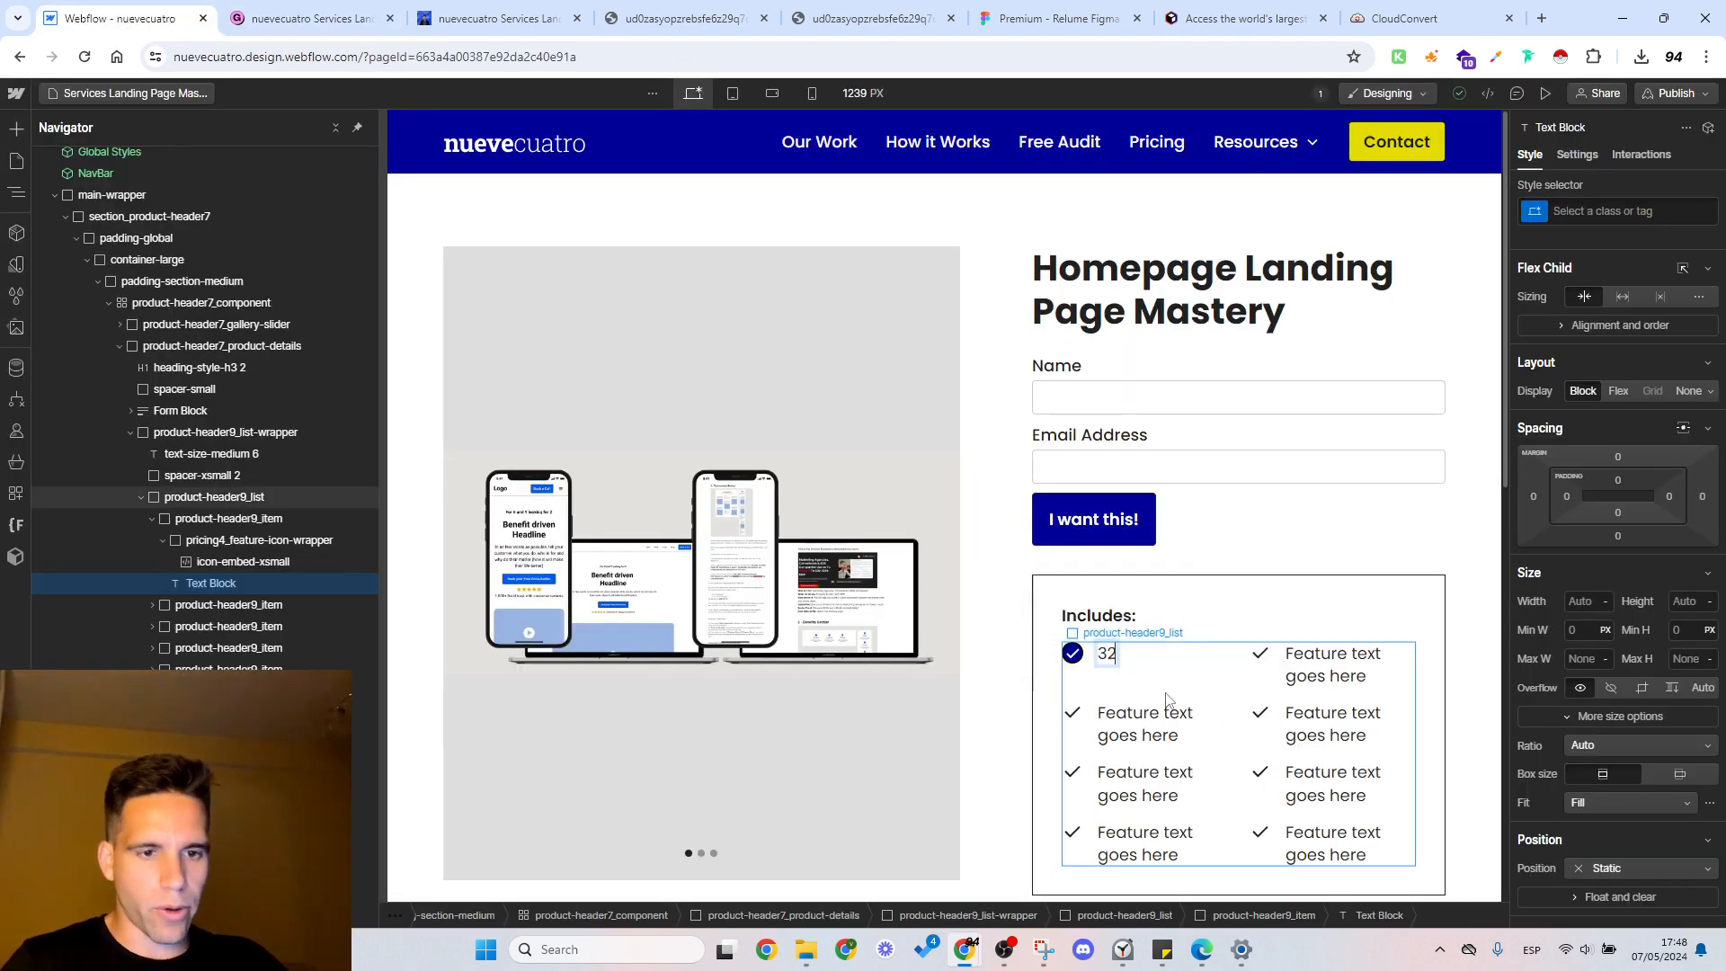
type("pages")
key("Escape")
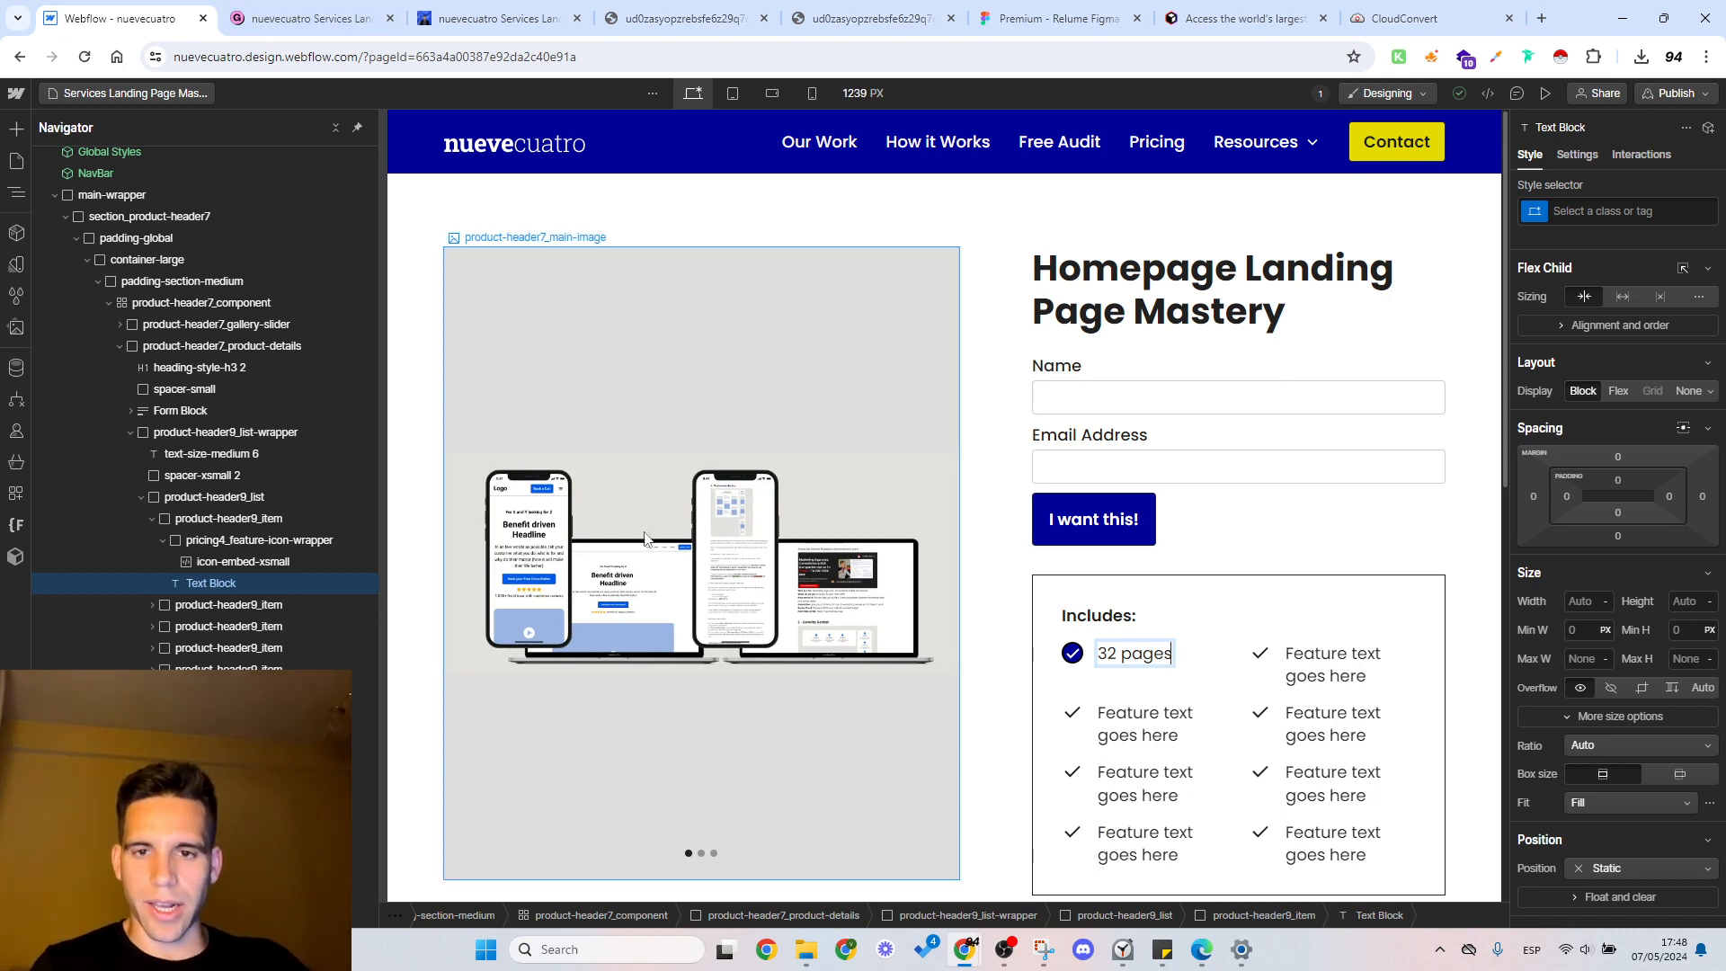
Step: Look up the number of sections in Gumroad's additional details and return to Webflow
left_click(296, 18)
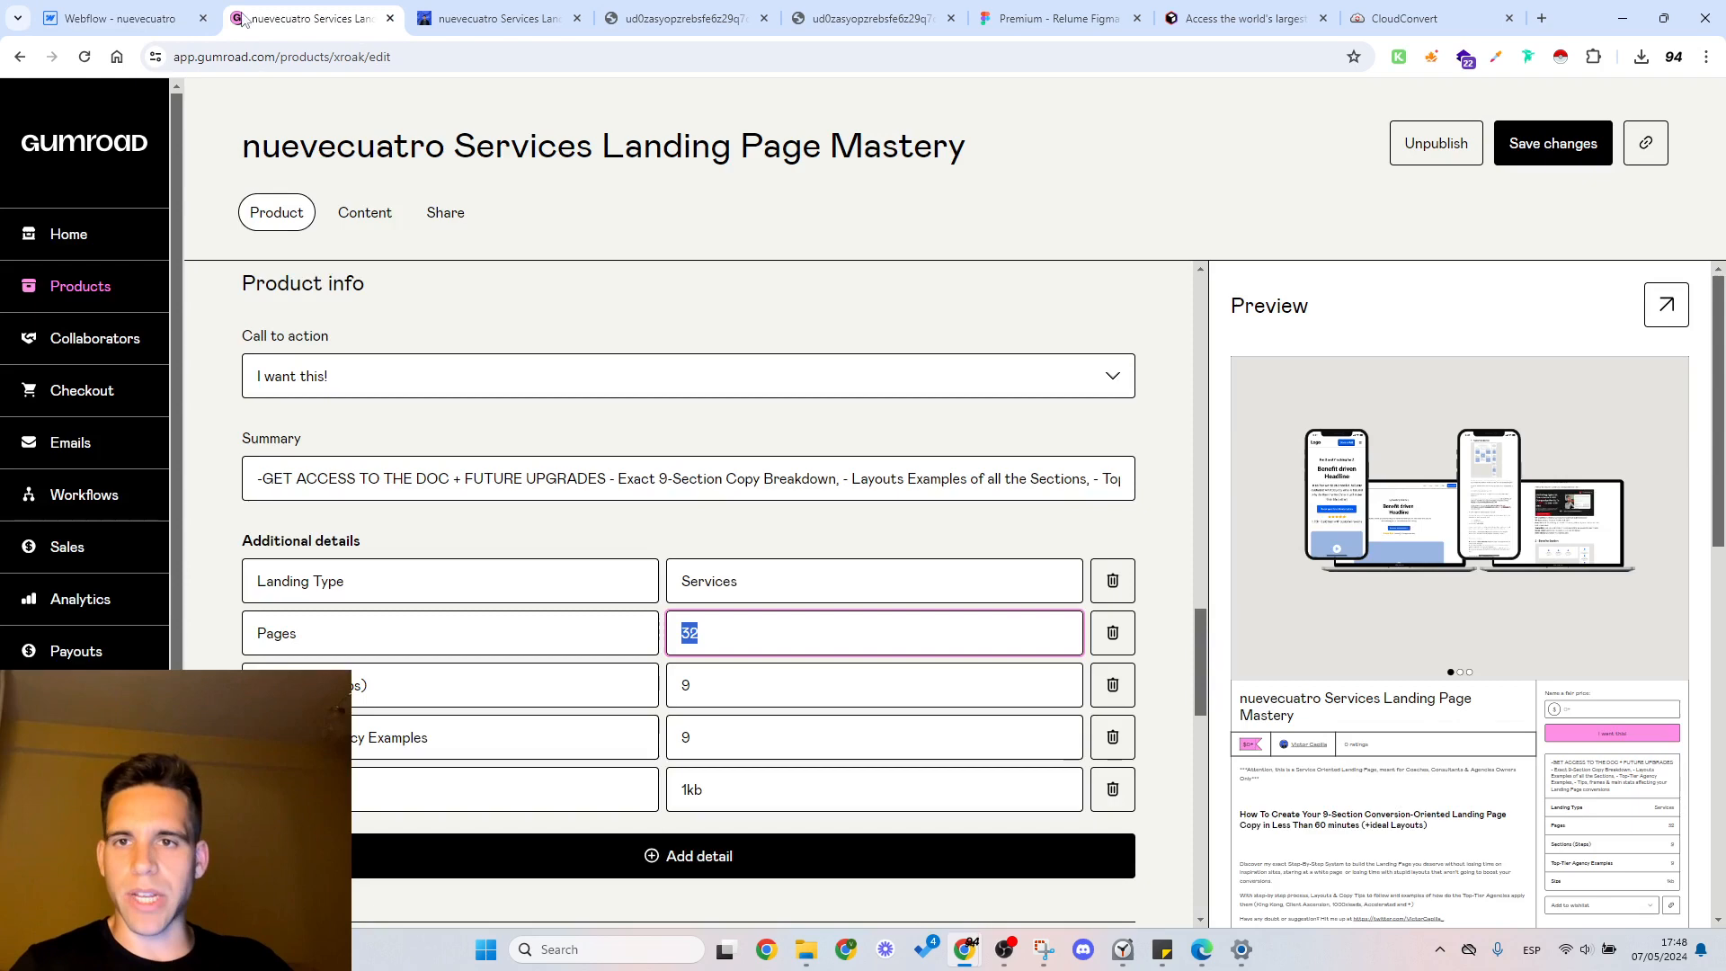
left_click(130, 18)
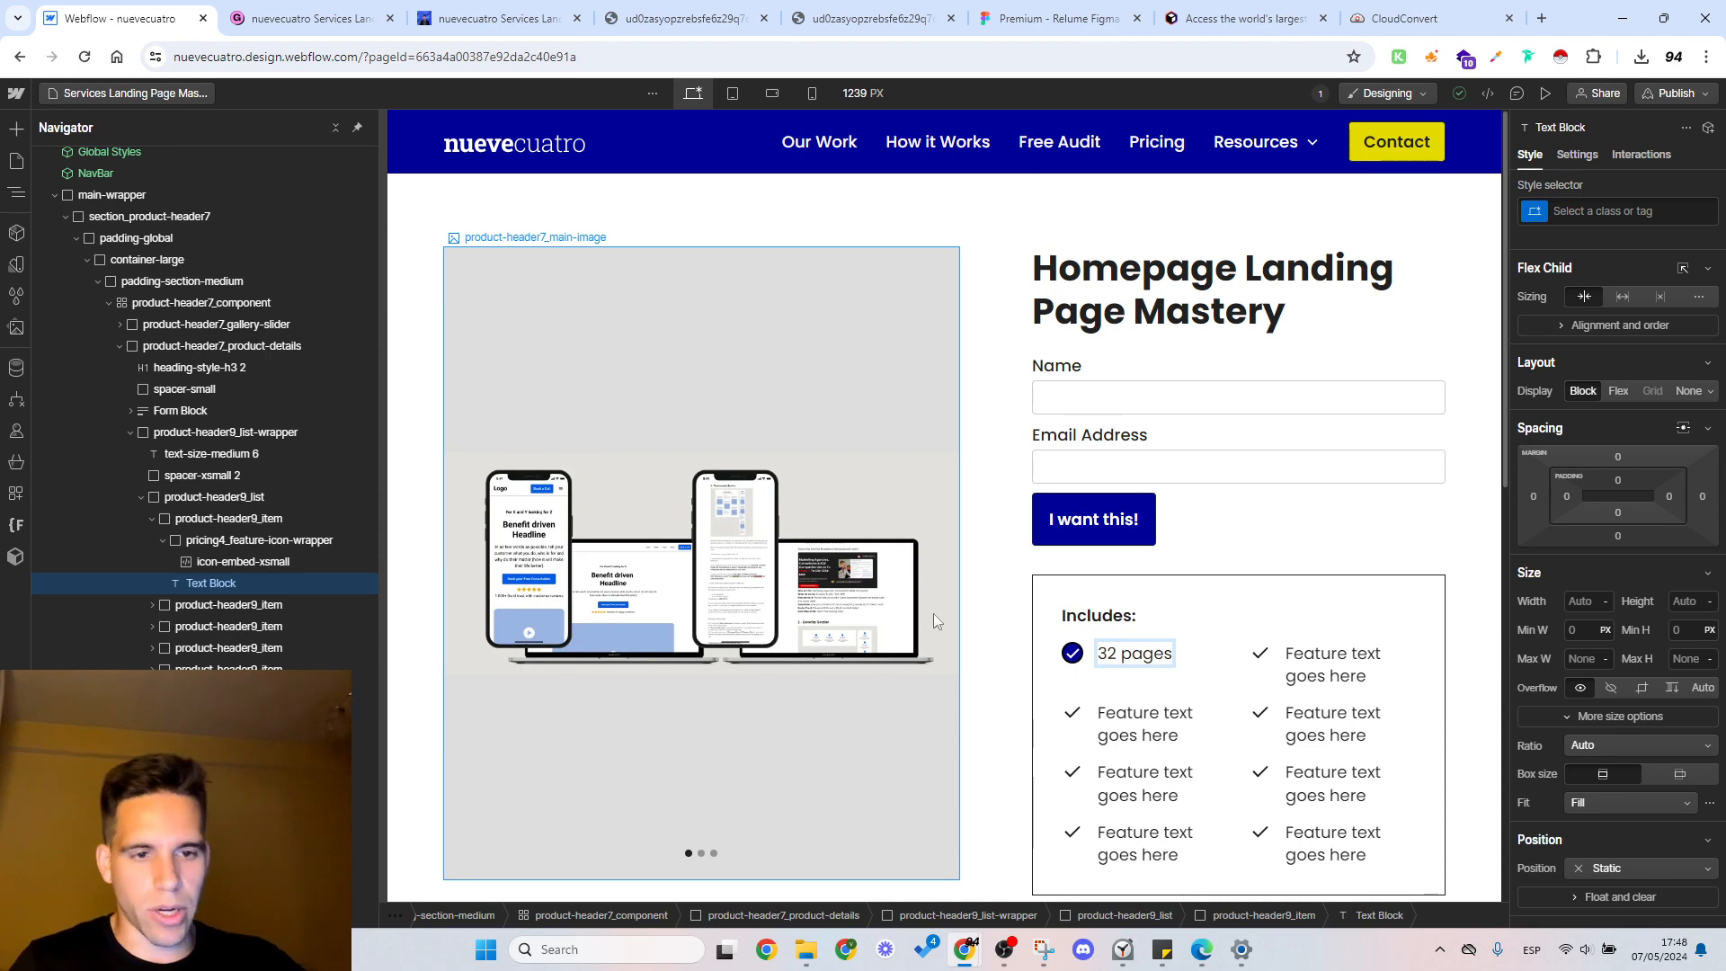
left_click(342, 7)
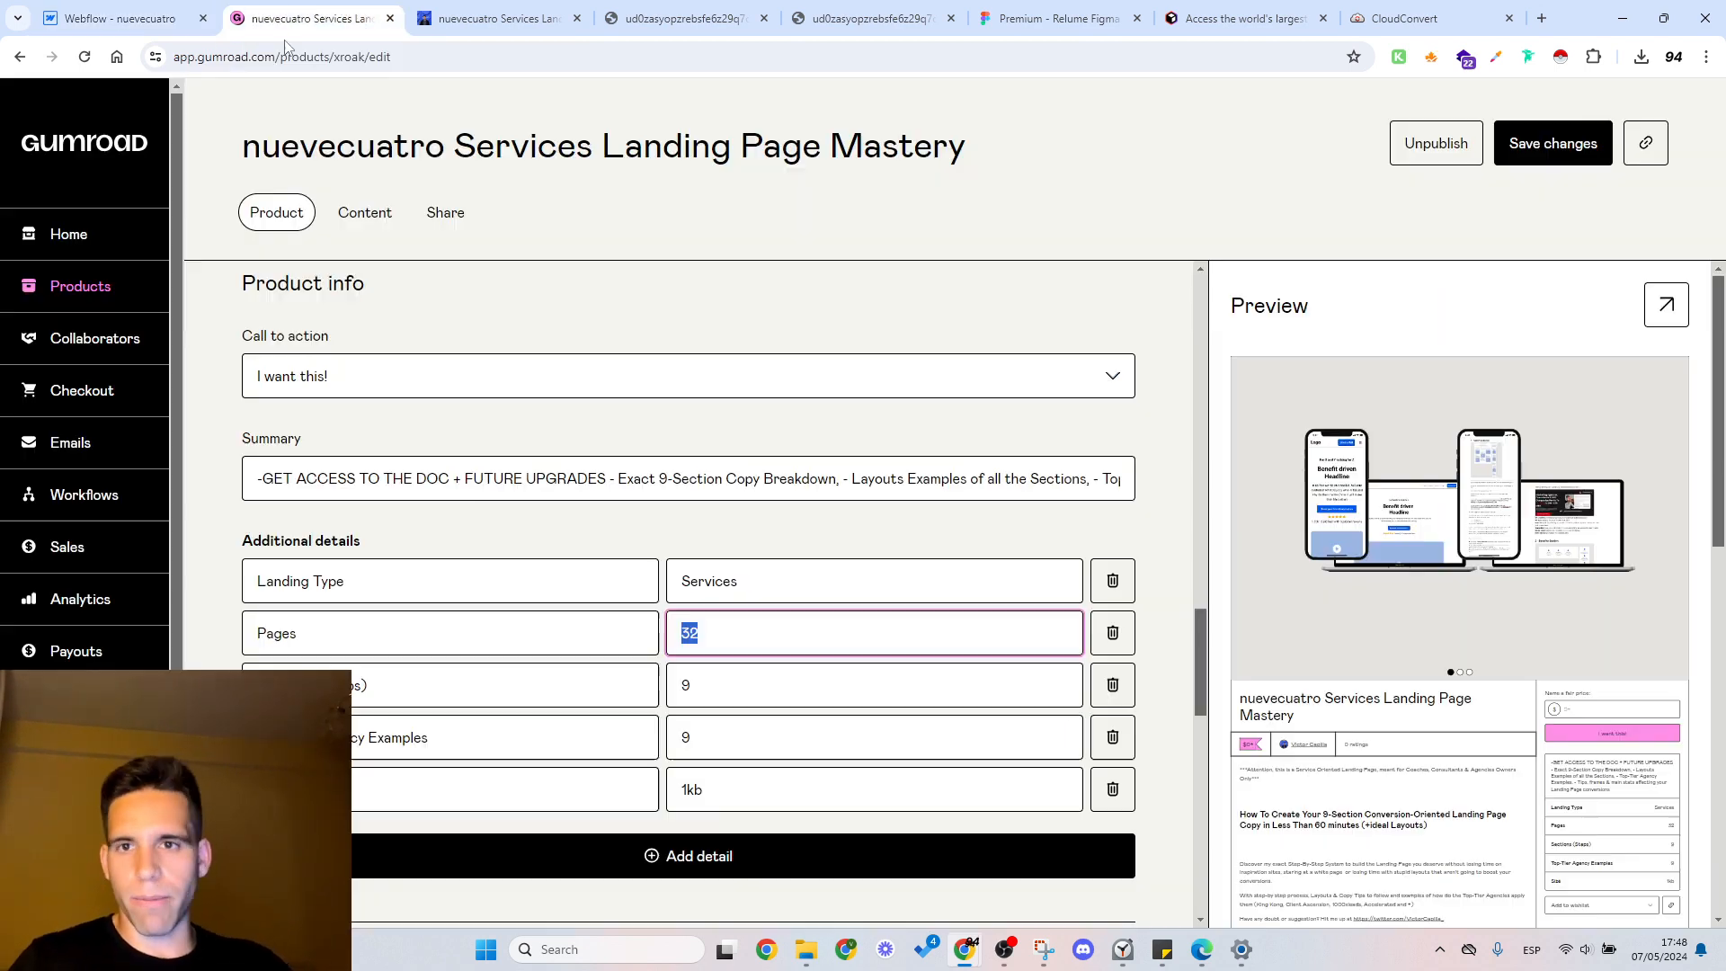
left_click(695, 706)
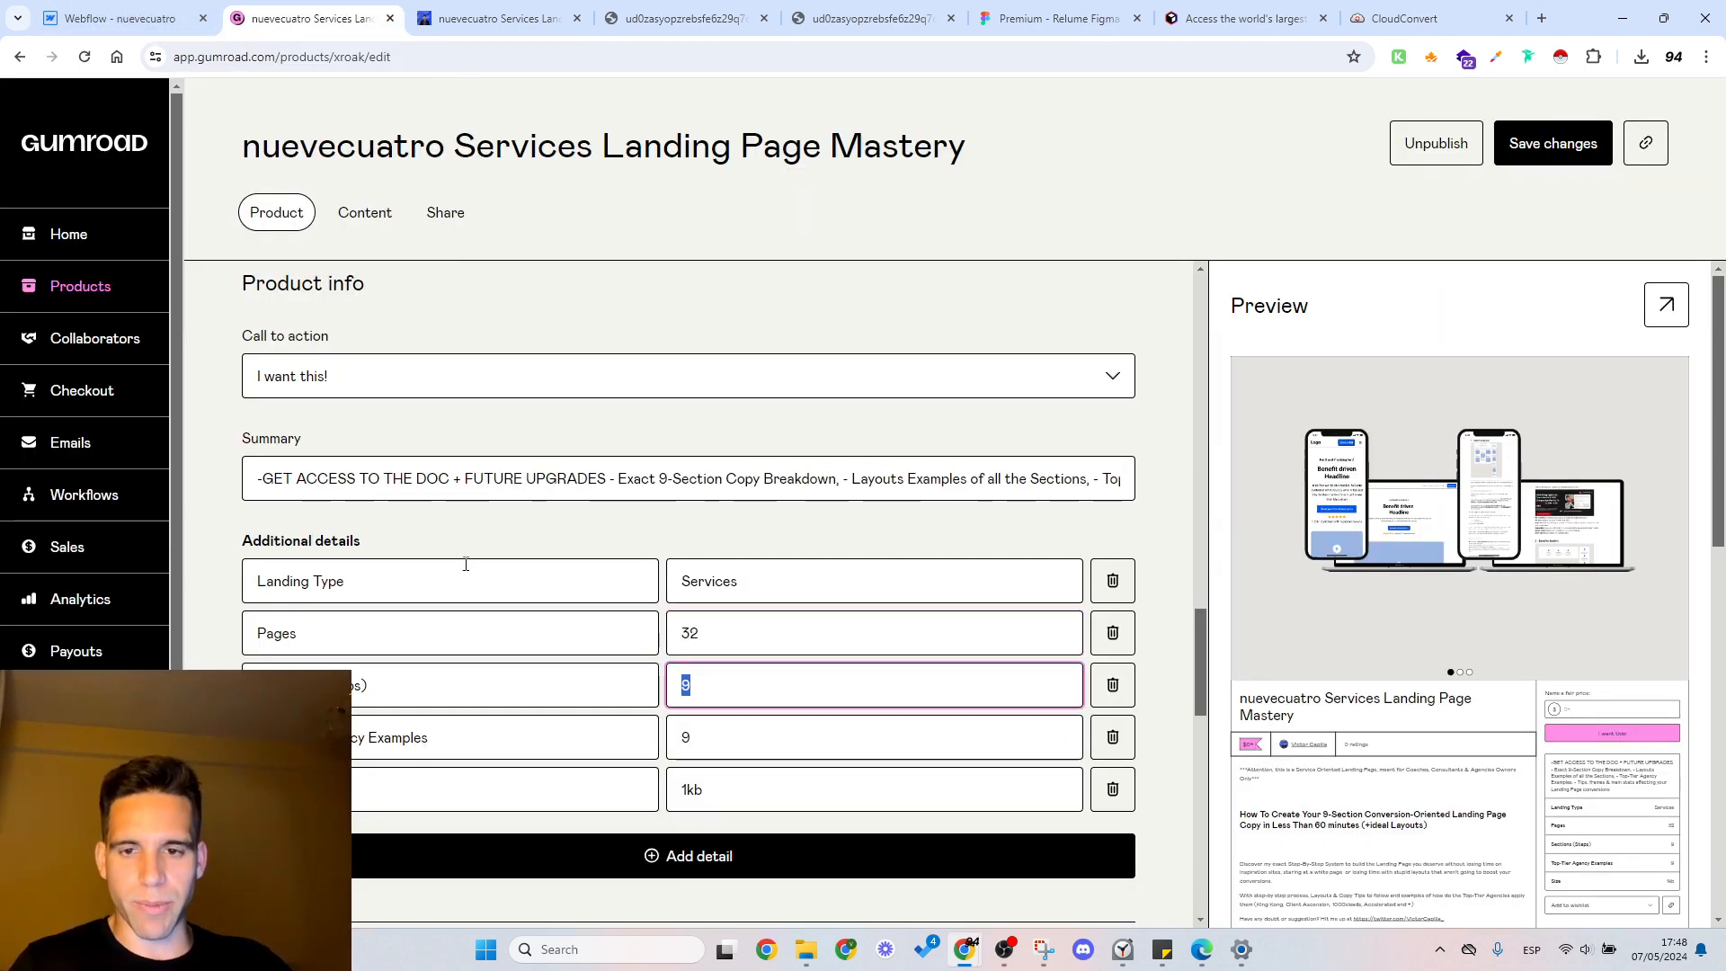
left_click(117, 18)
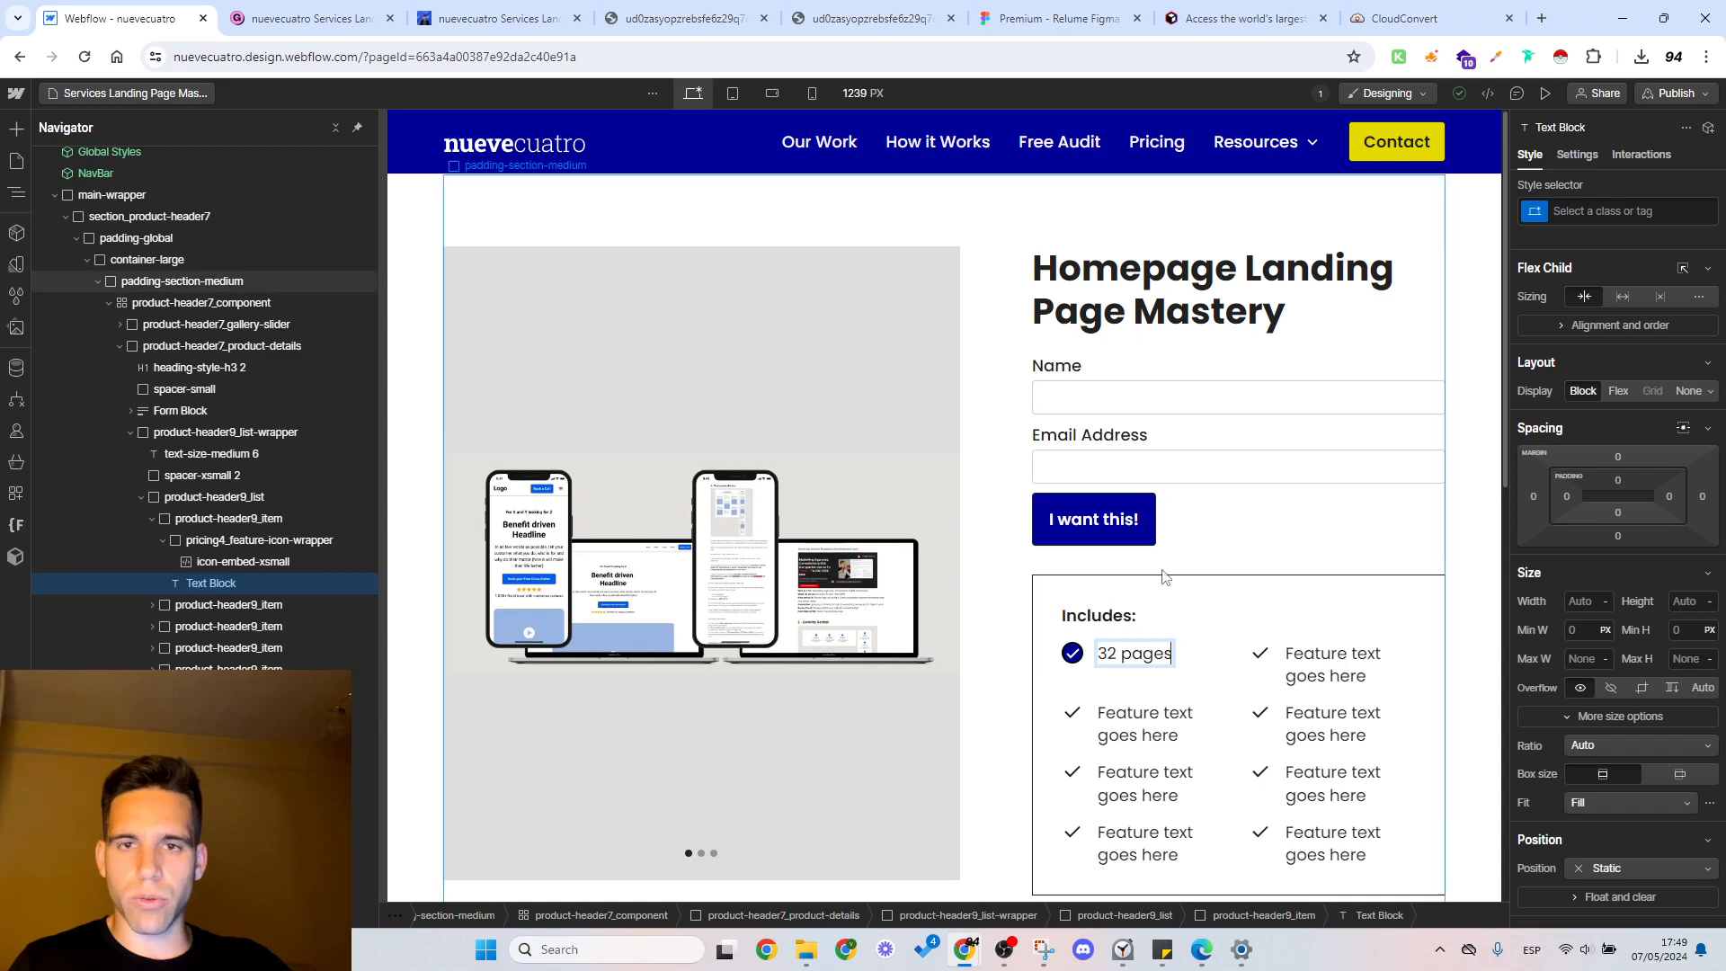
Step: Duplicate the first feature item, "32 pages", three times in the Includes list
double_click(1331, 662)
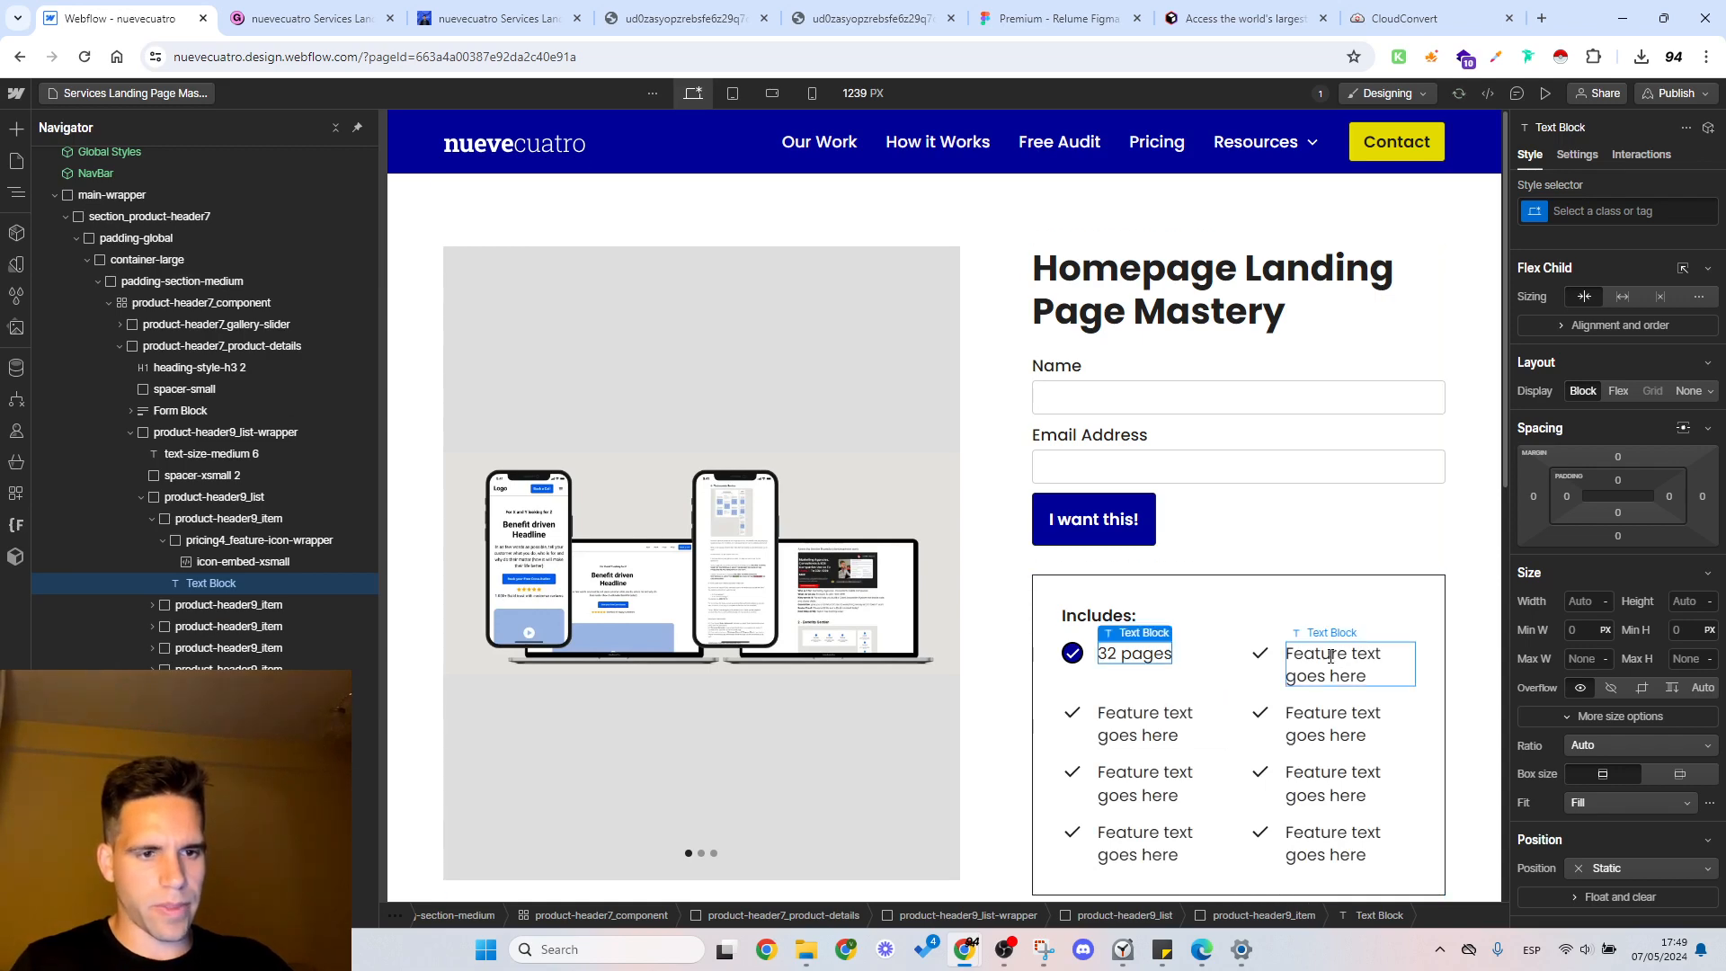
left_click(1091, 659)
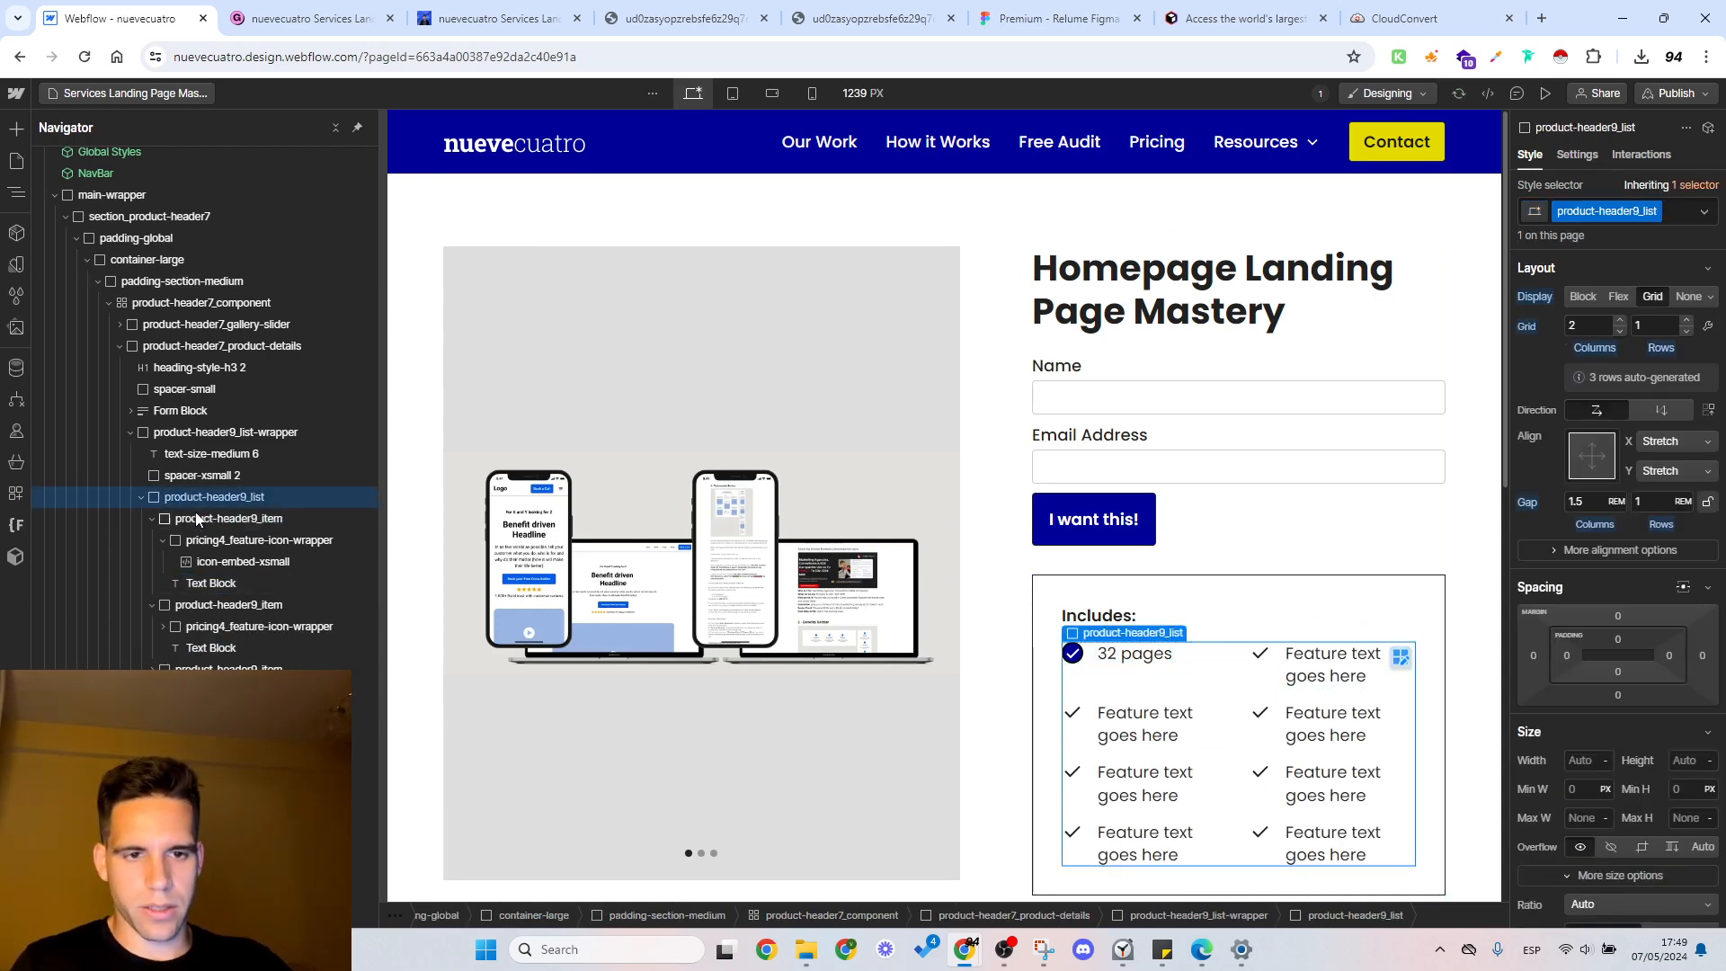
left_click(152, 519)
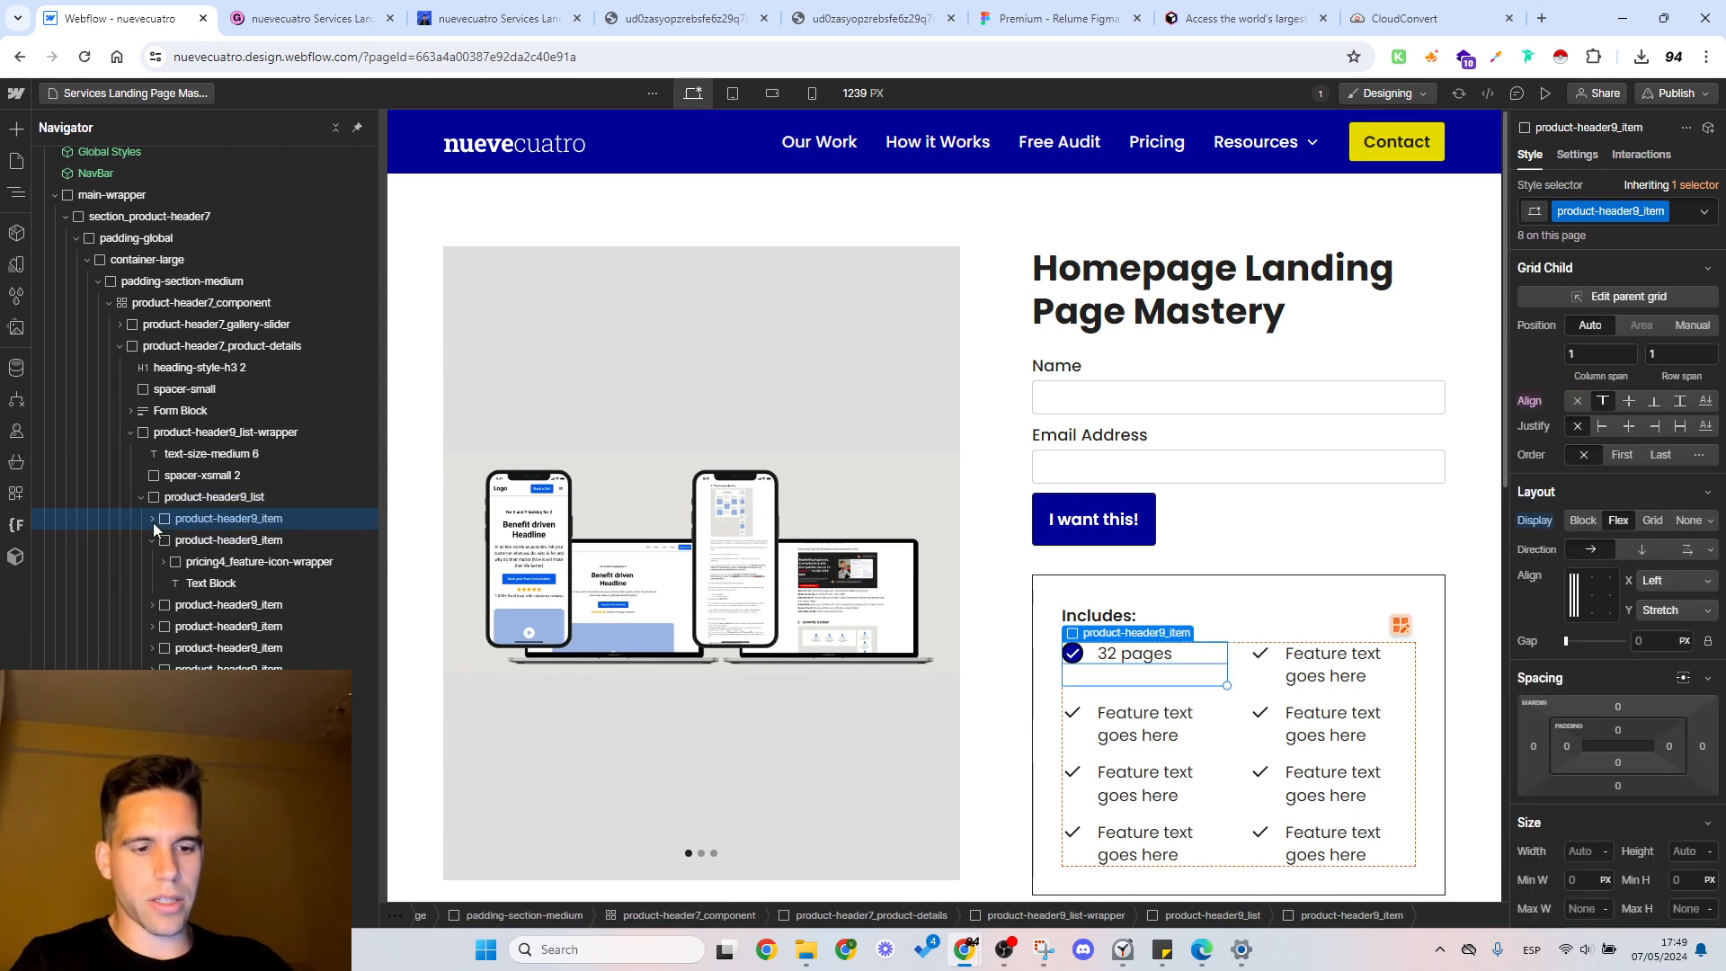
key("ctrl+d")
key("ctrl+d")
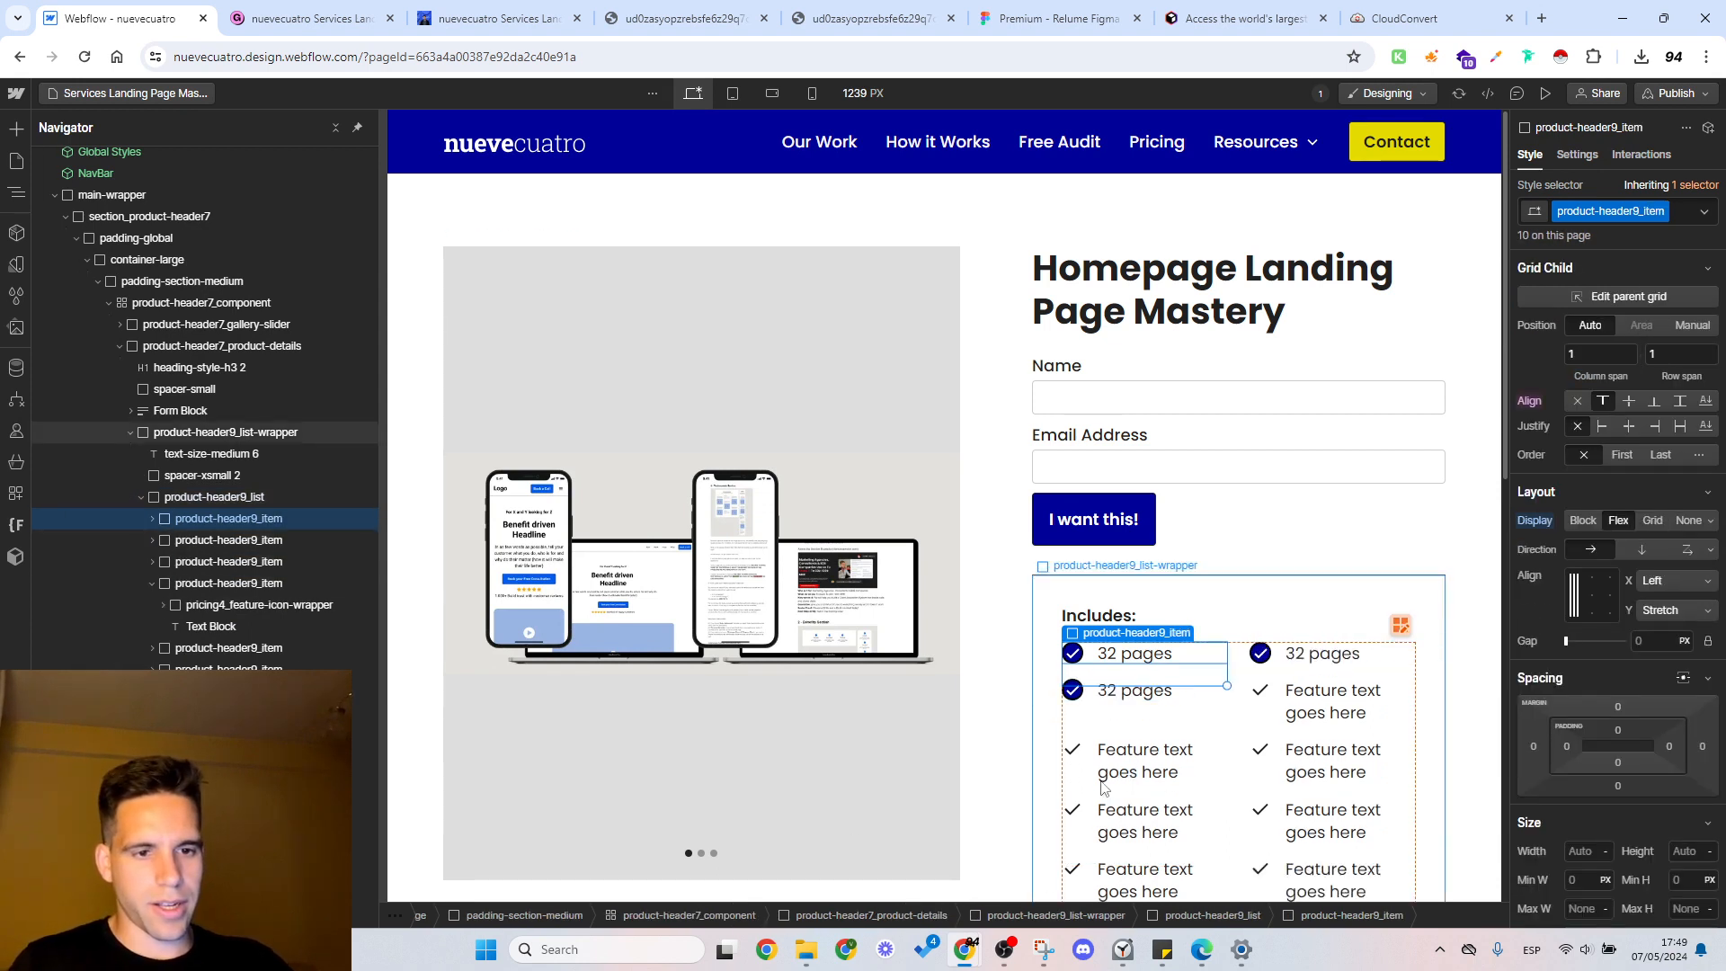
key("ctrl+d")
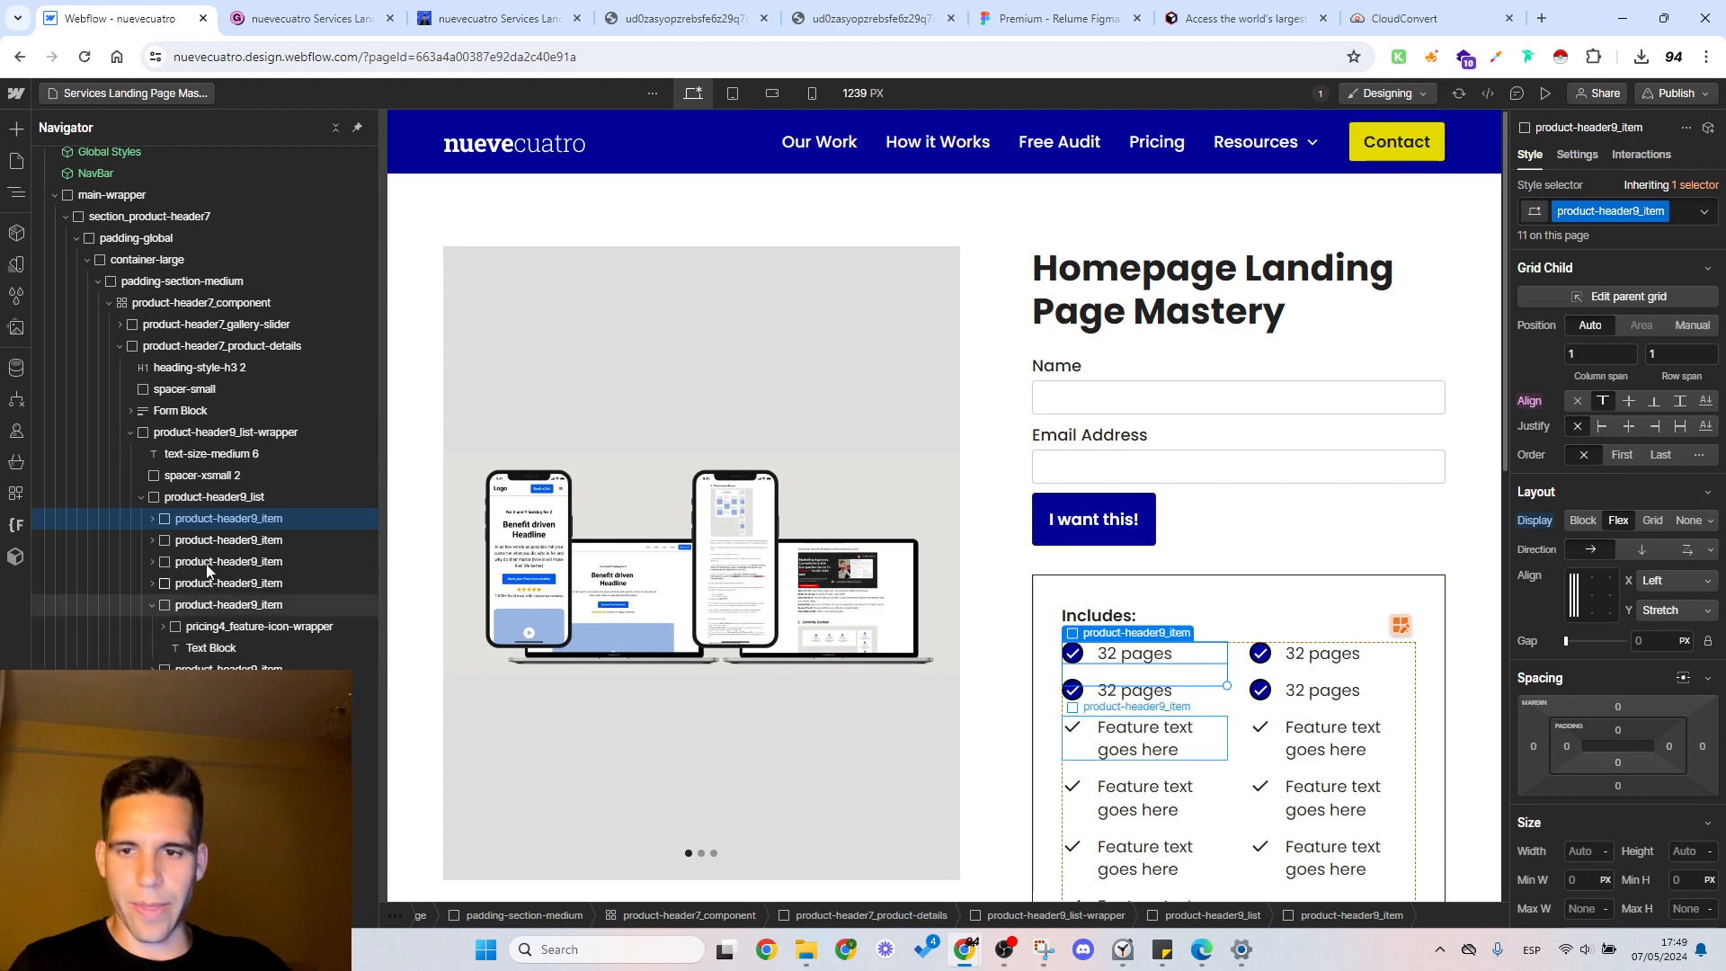
Step: Delete all remaining "Feature text goes here" placeholder items from the Includes list
left_click(228, 605)
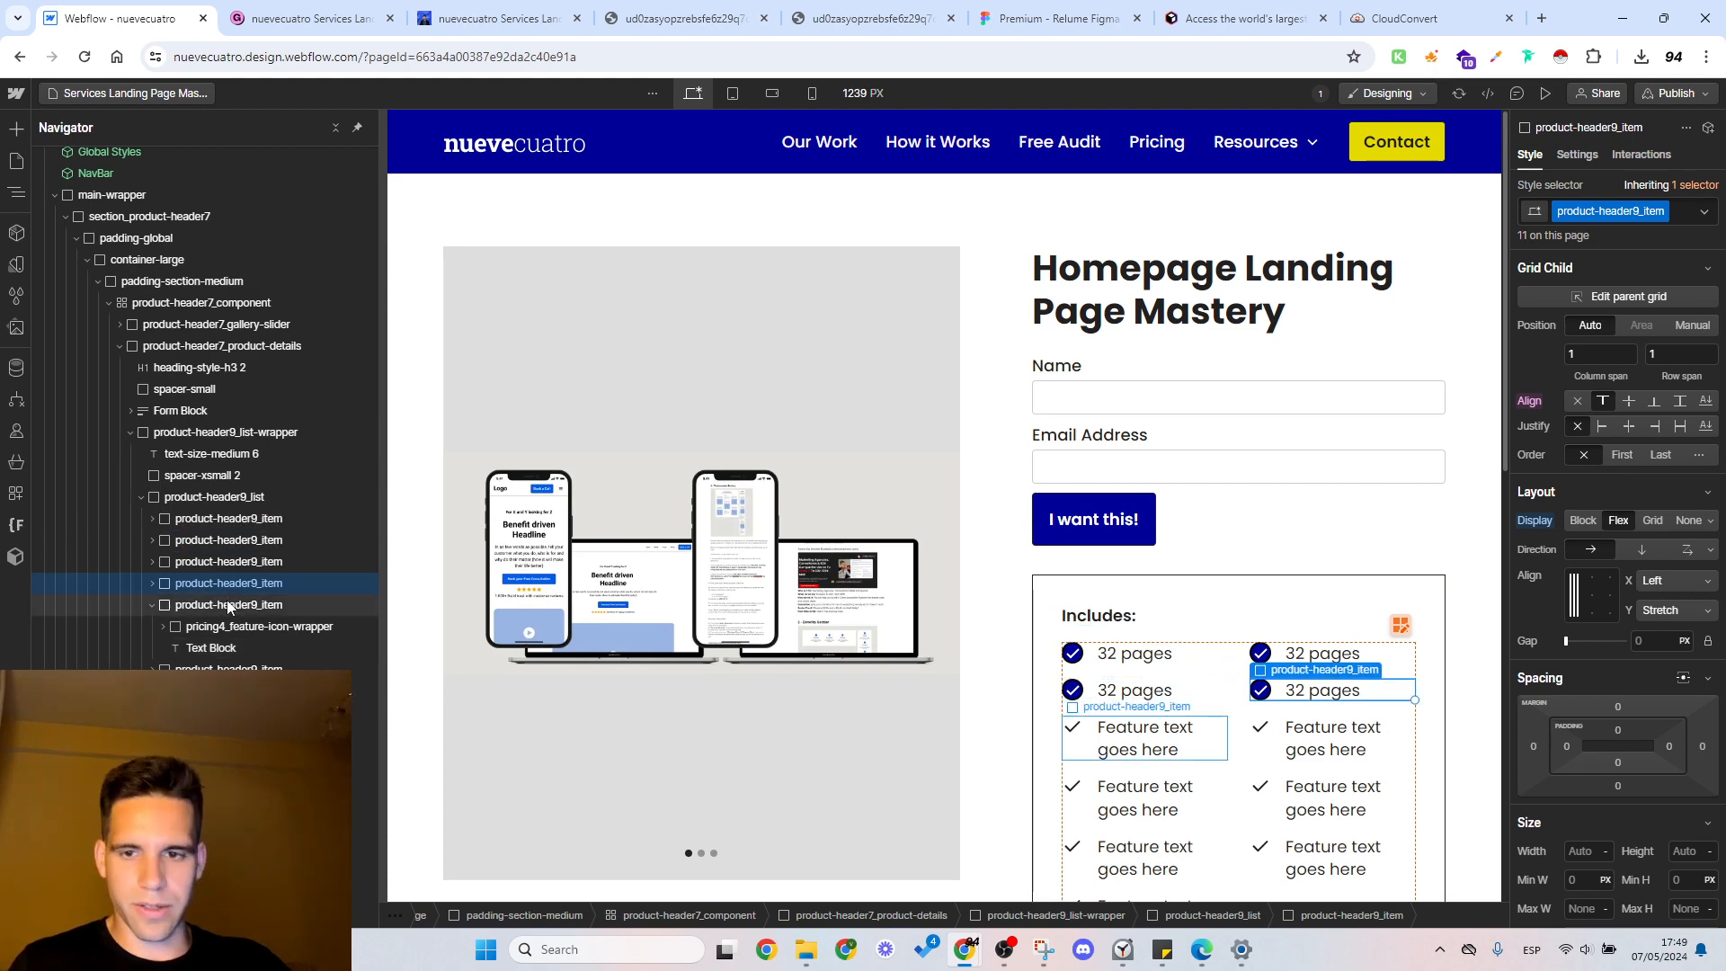
key("Delete")
key("Delete")
key("Delete")
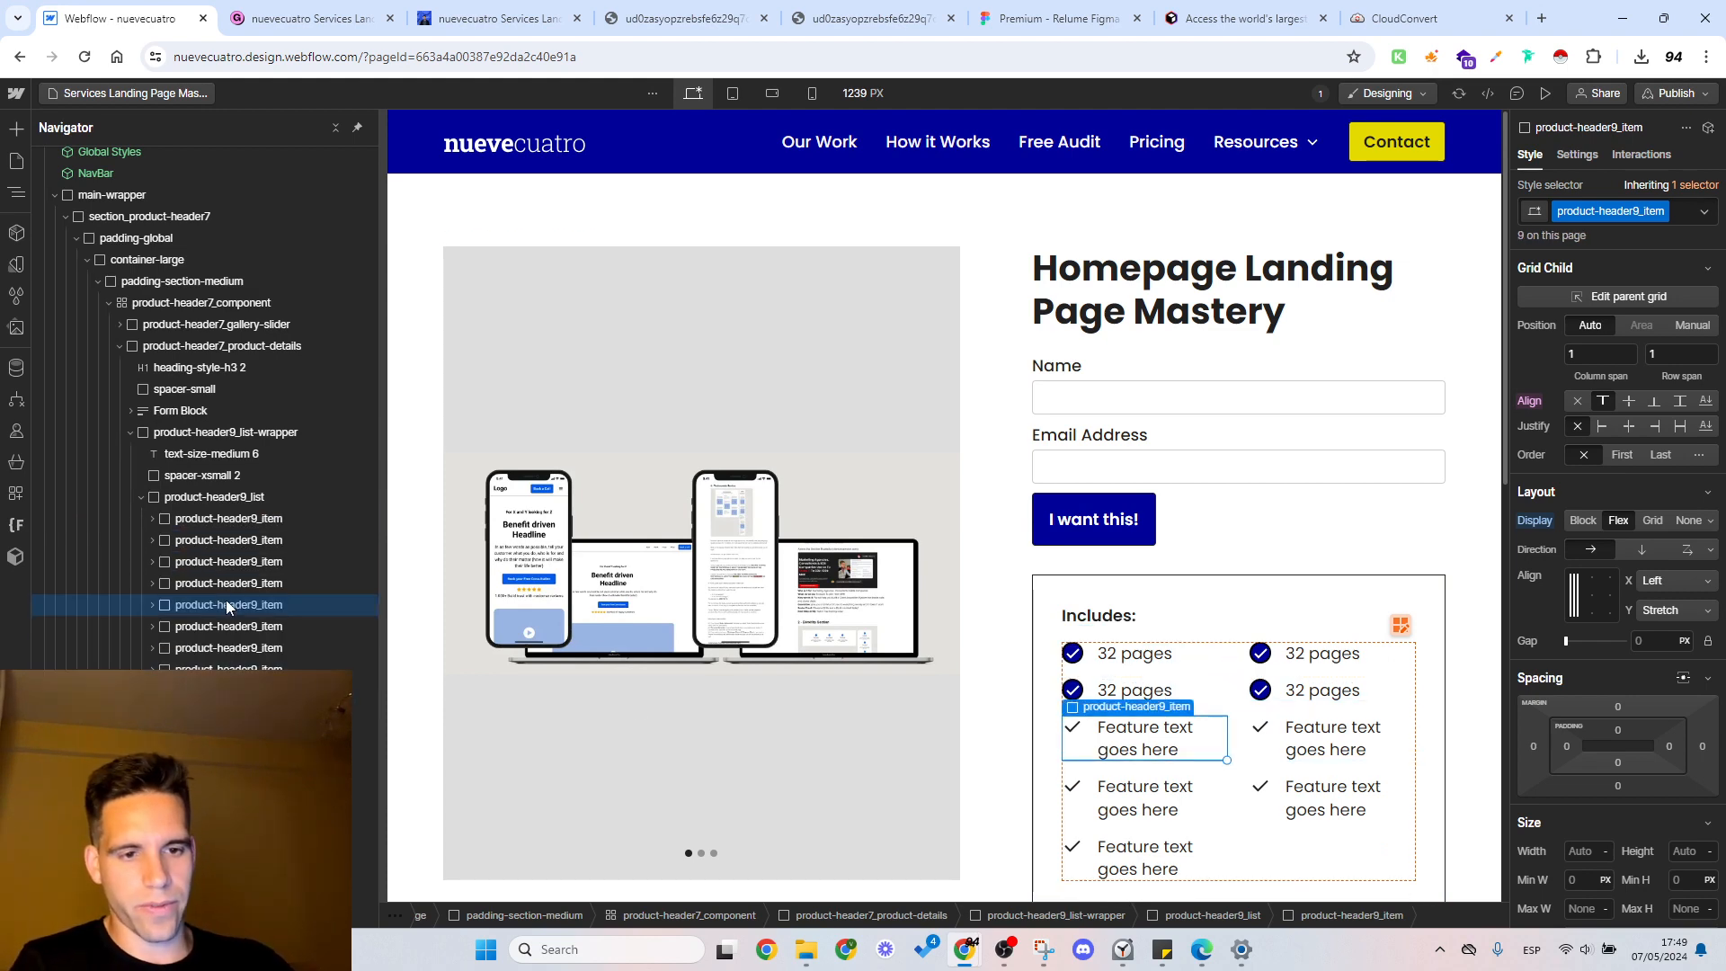
key("Delete")
key("Delete")
key("Delete")
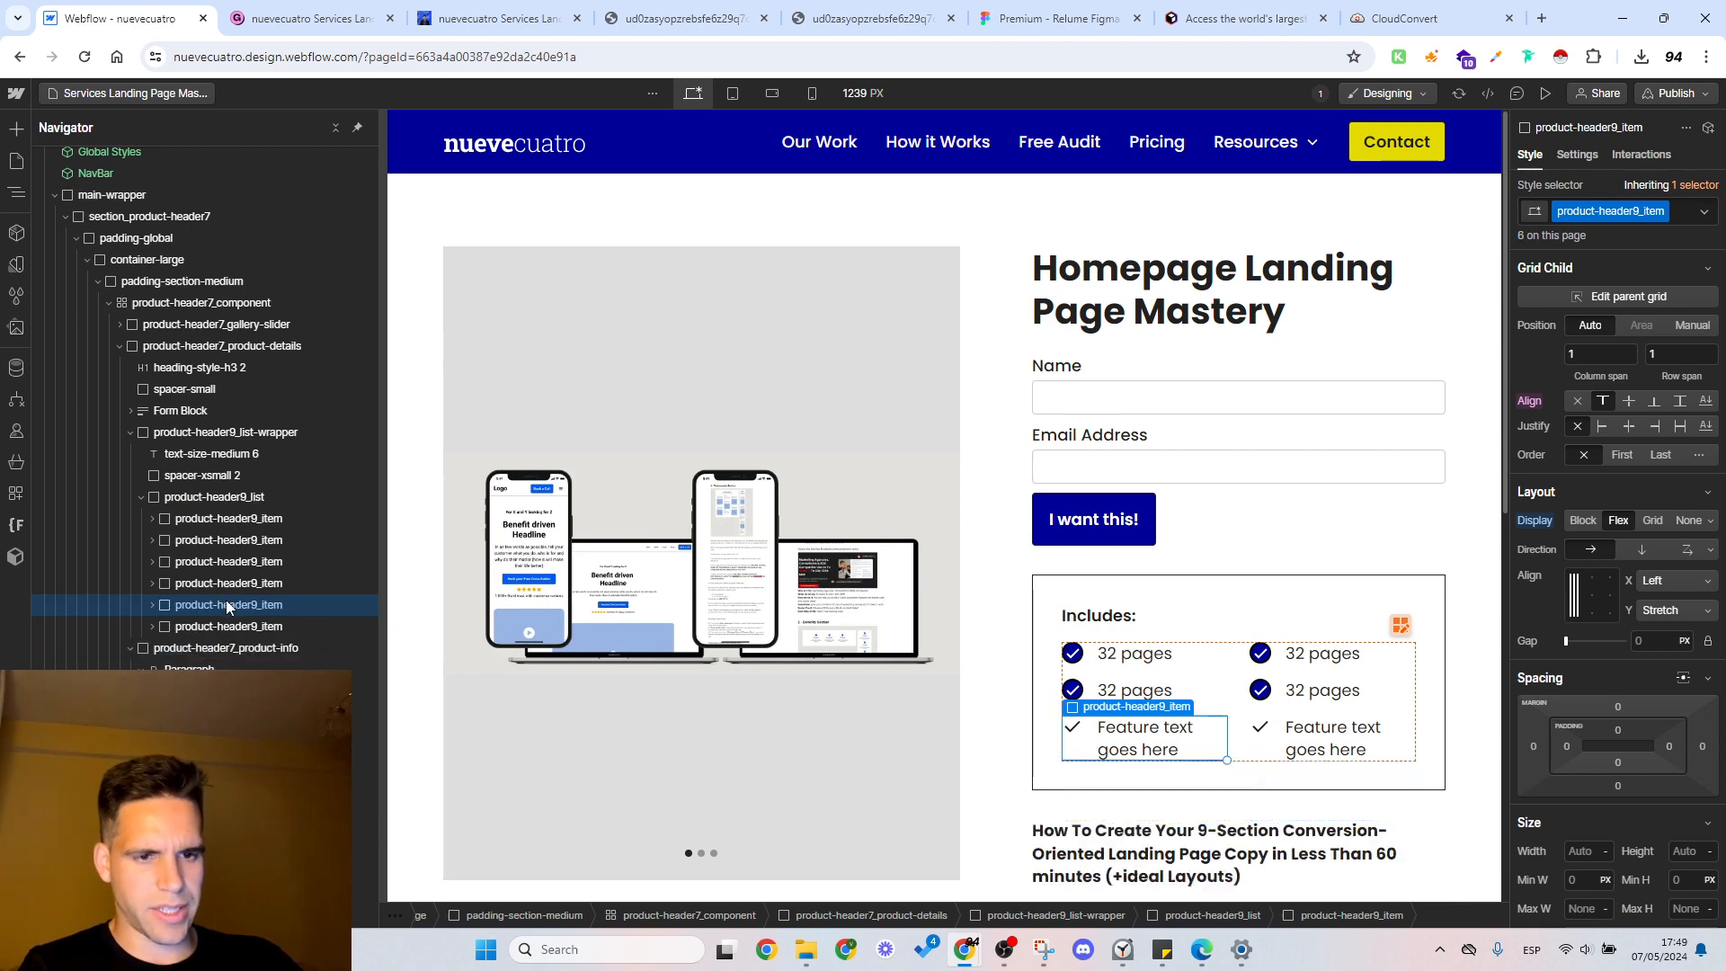
key("Delete")
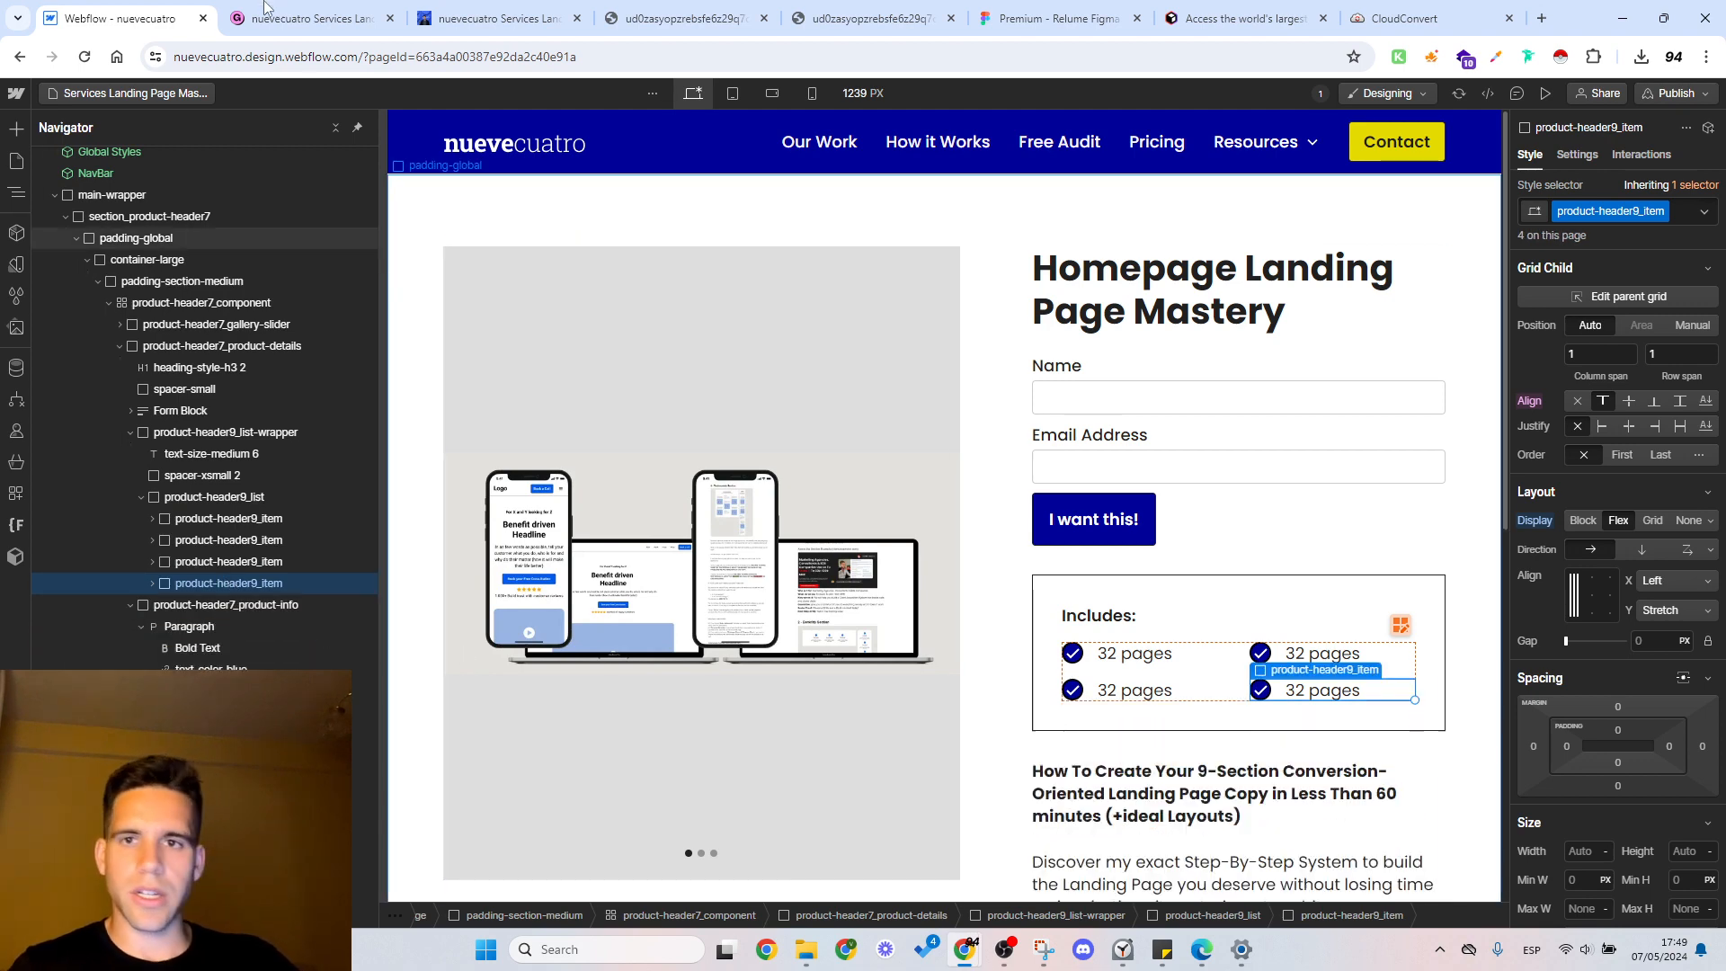
Step: Replace the second feature's text under Includes with "9 Steps"
key("ctrl+Tab")
left_click(162, 9)
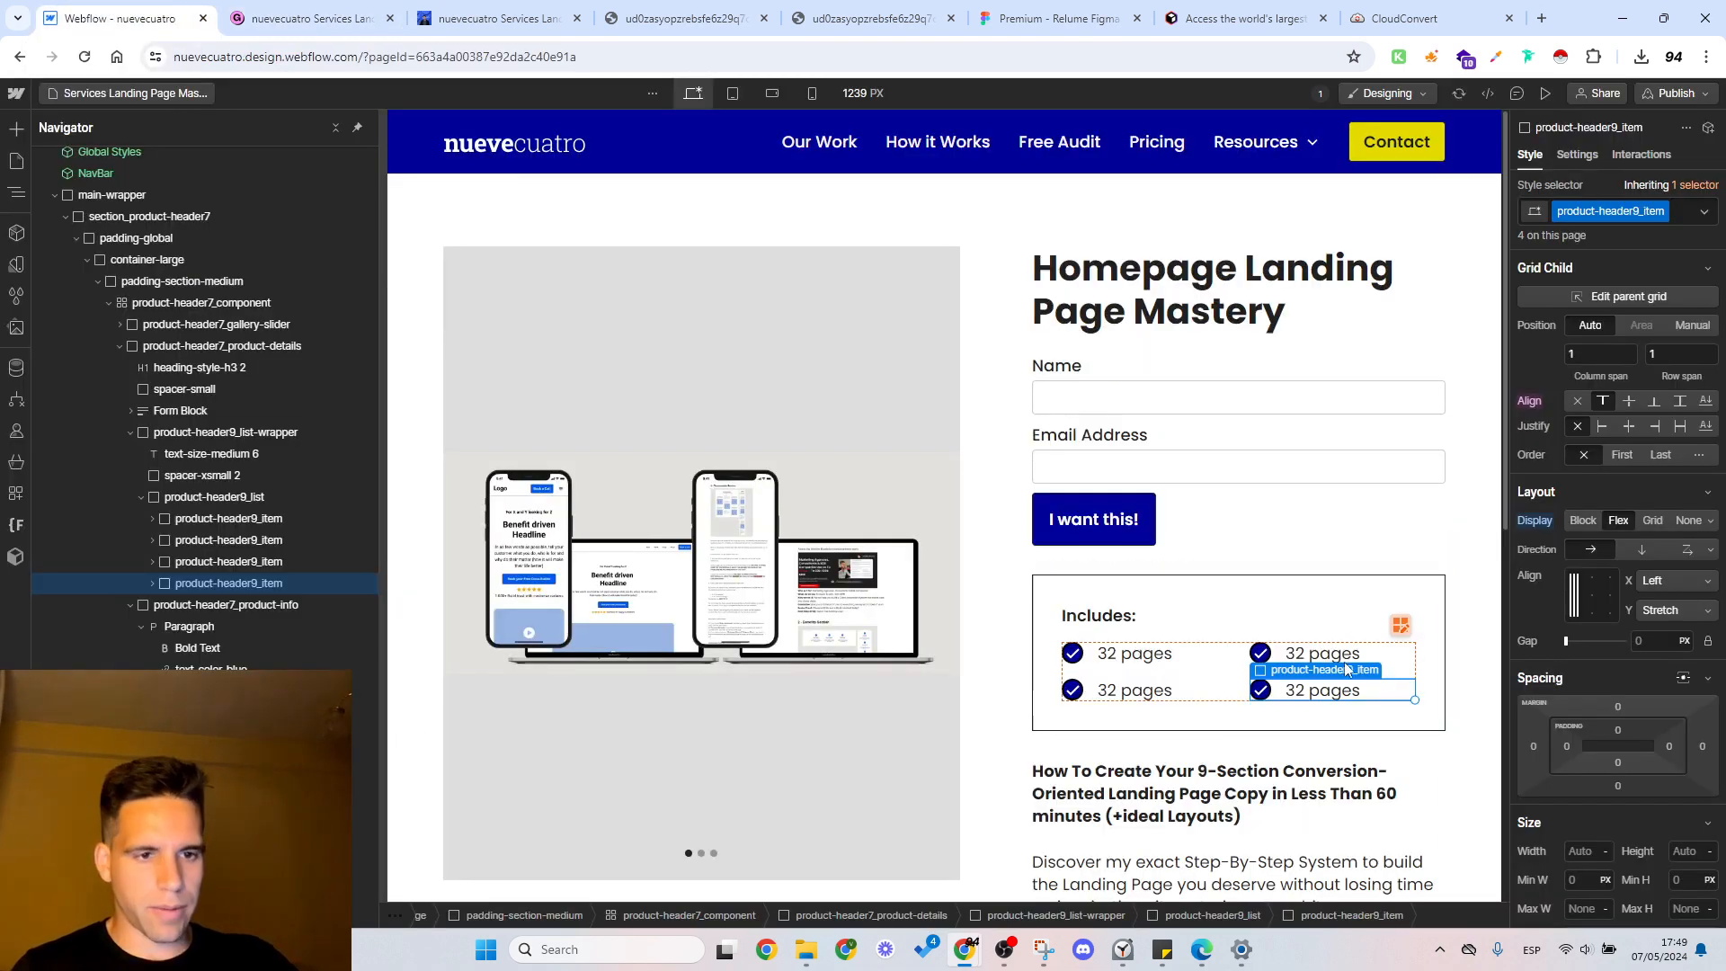
left_click(1319, 655)
double_click(1319, 654)
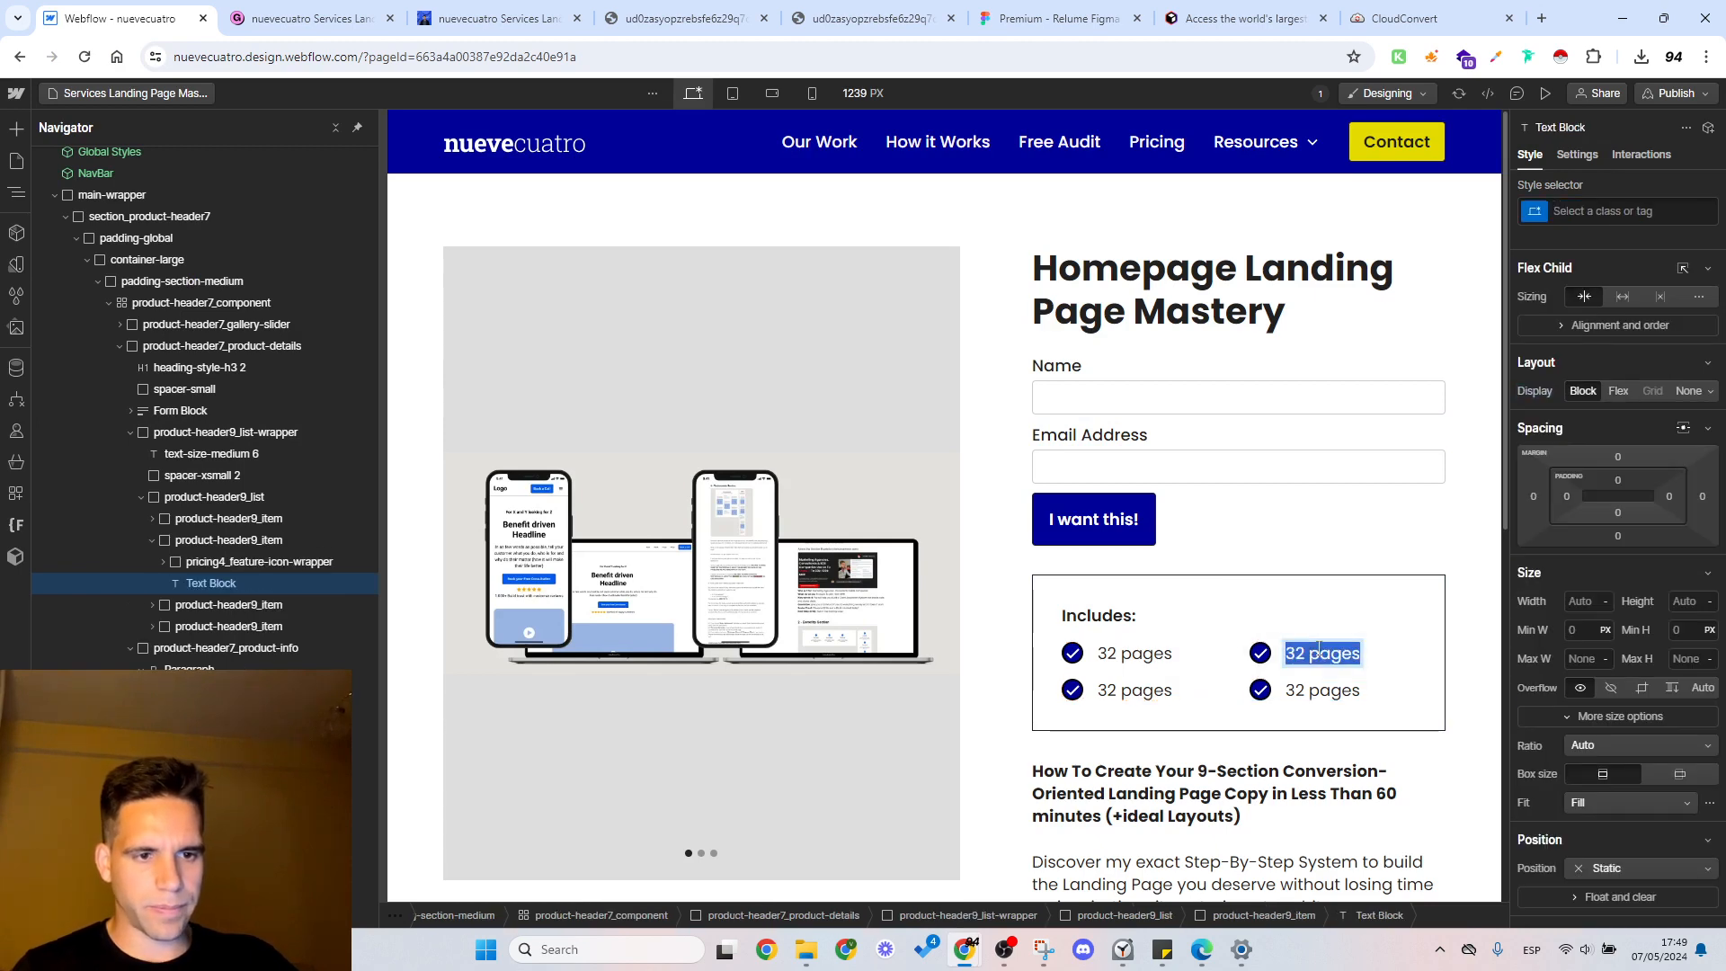
type("9 Steps")
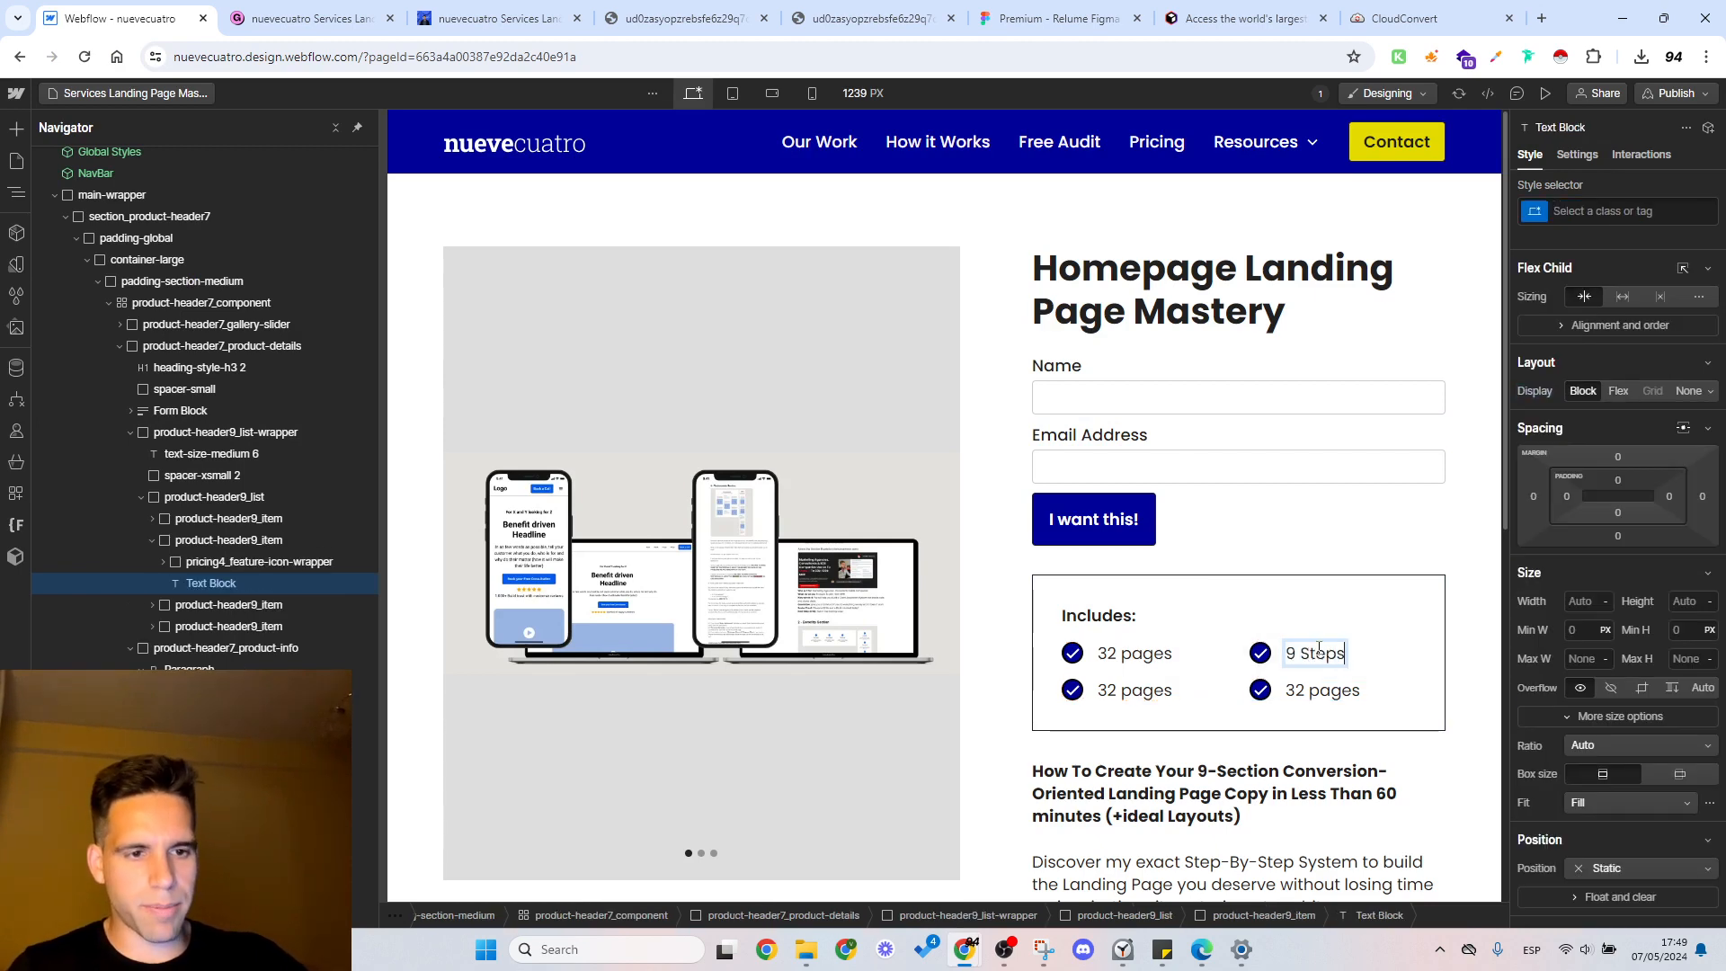
double_click(1319, 649)
Step: Apply the existing text-weight-bold class to the first feature's text under Includes
left_click(1167, 661)
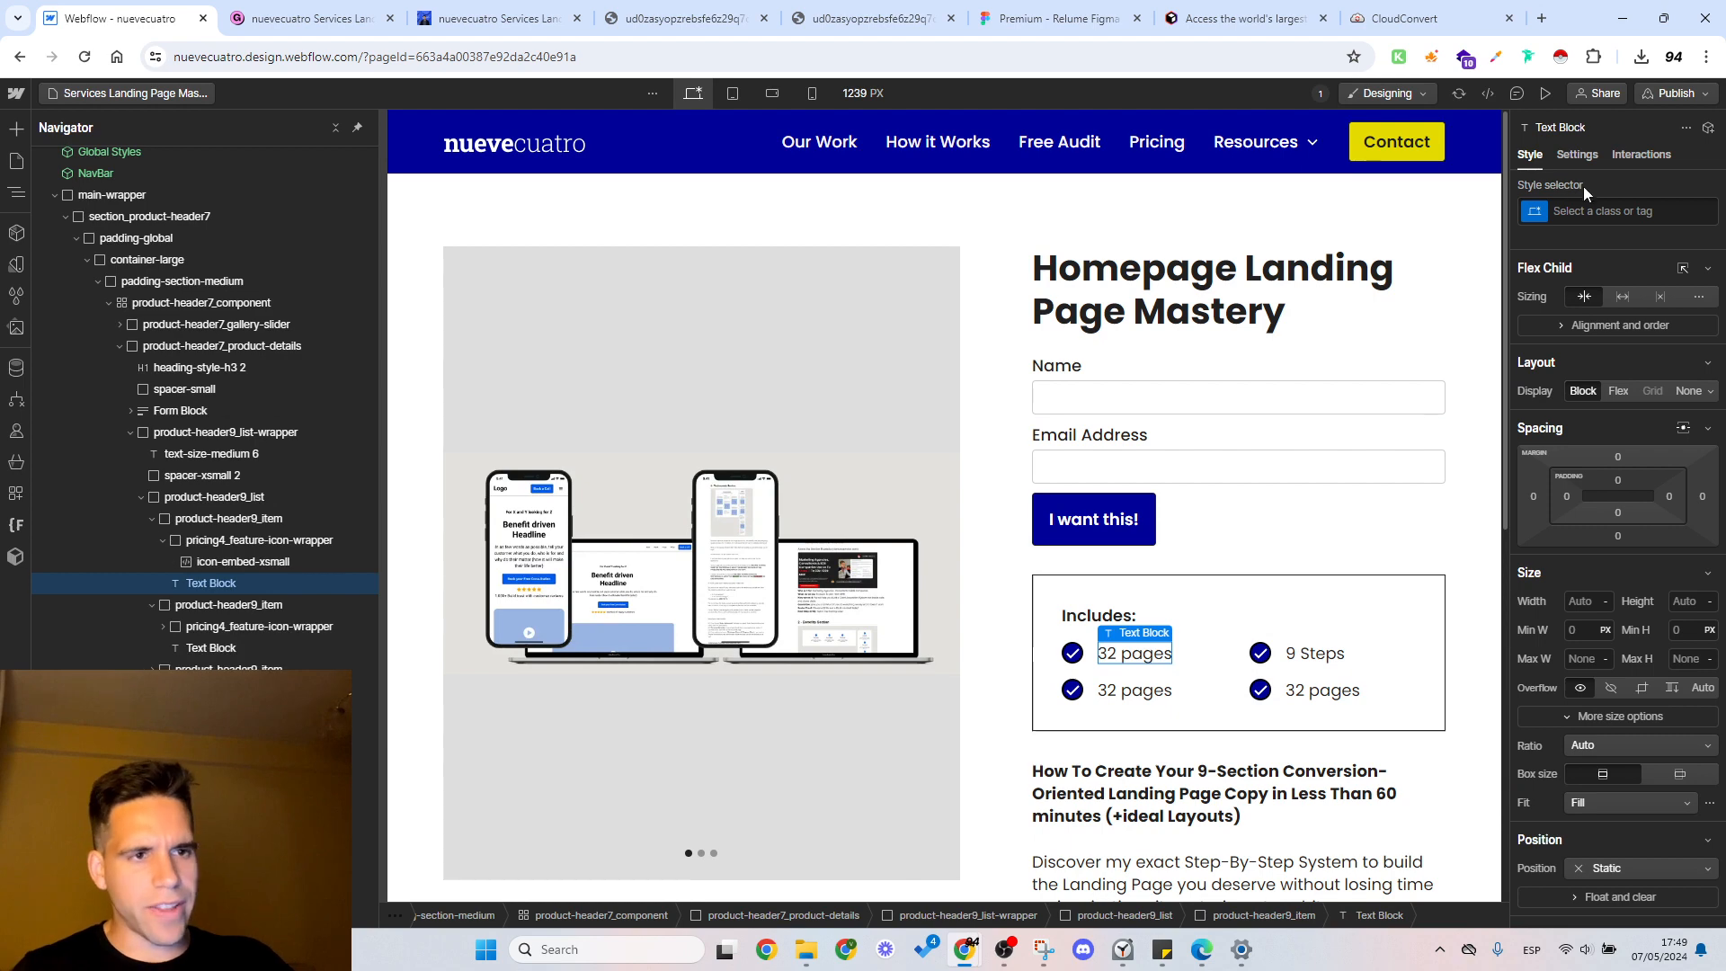
left_click(1590, 209)
type("bold")
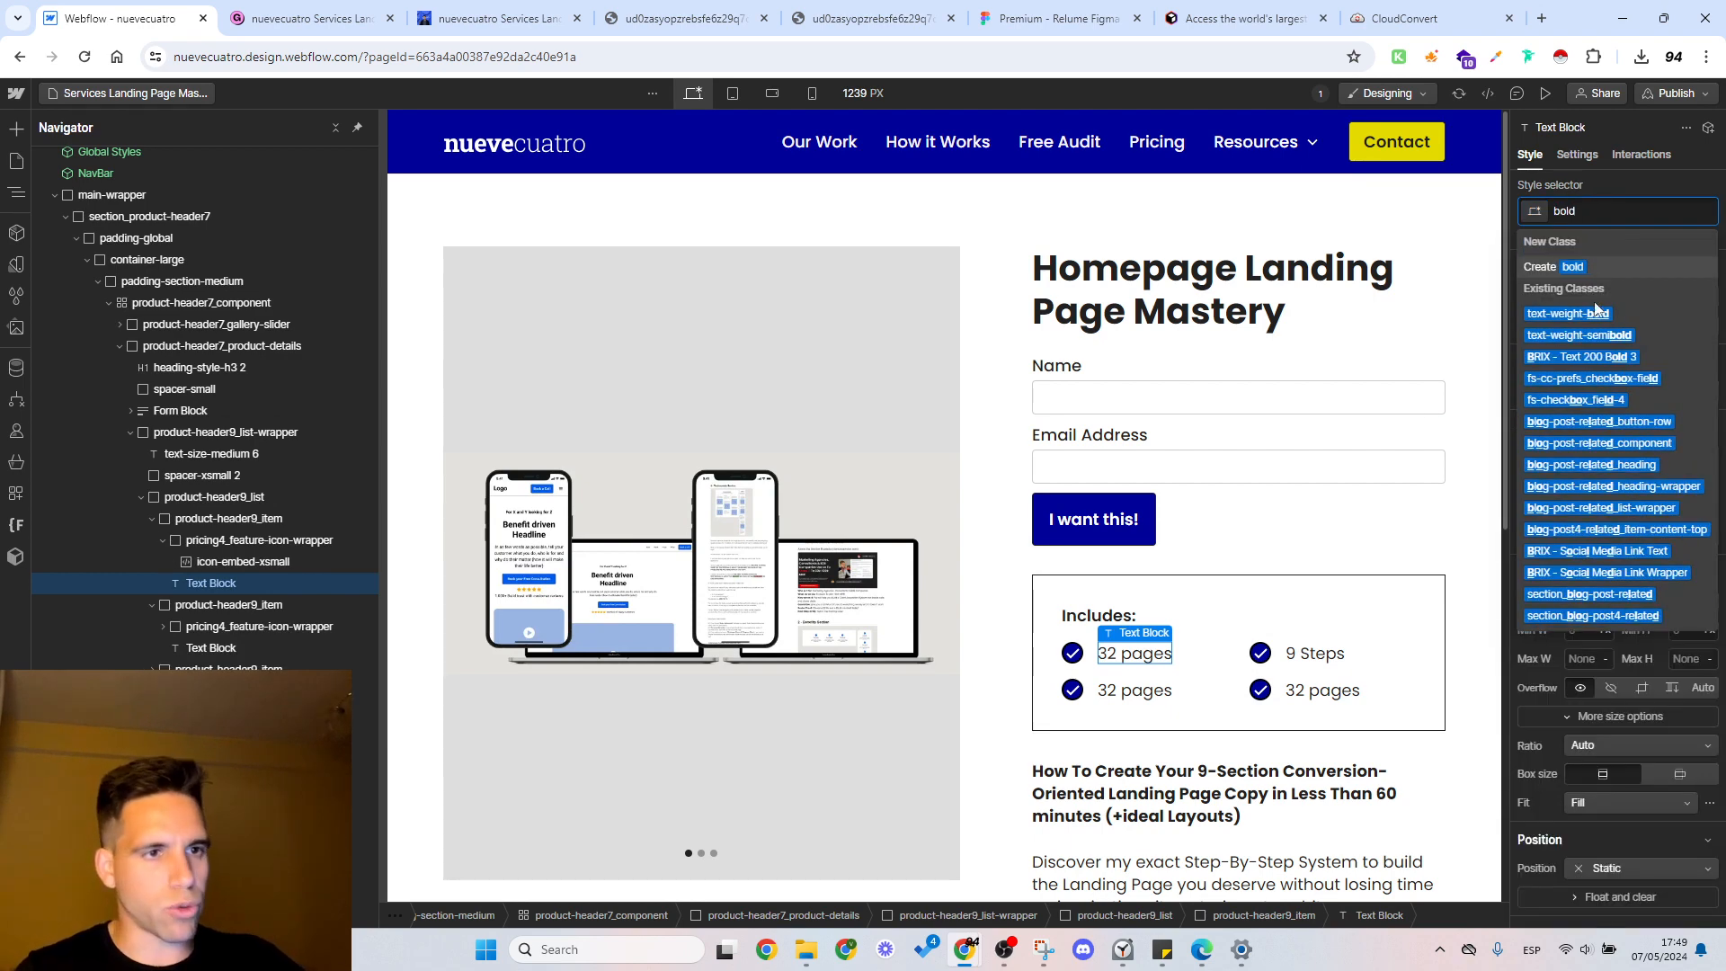
left_click(1614, 312)
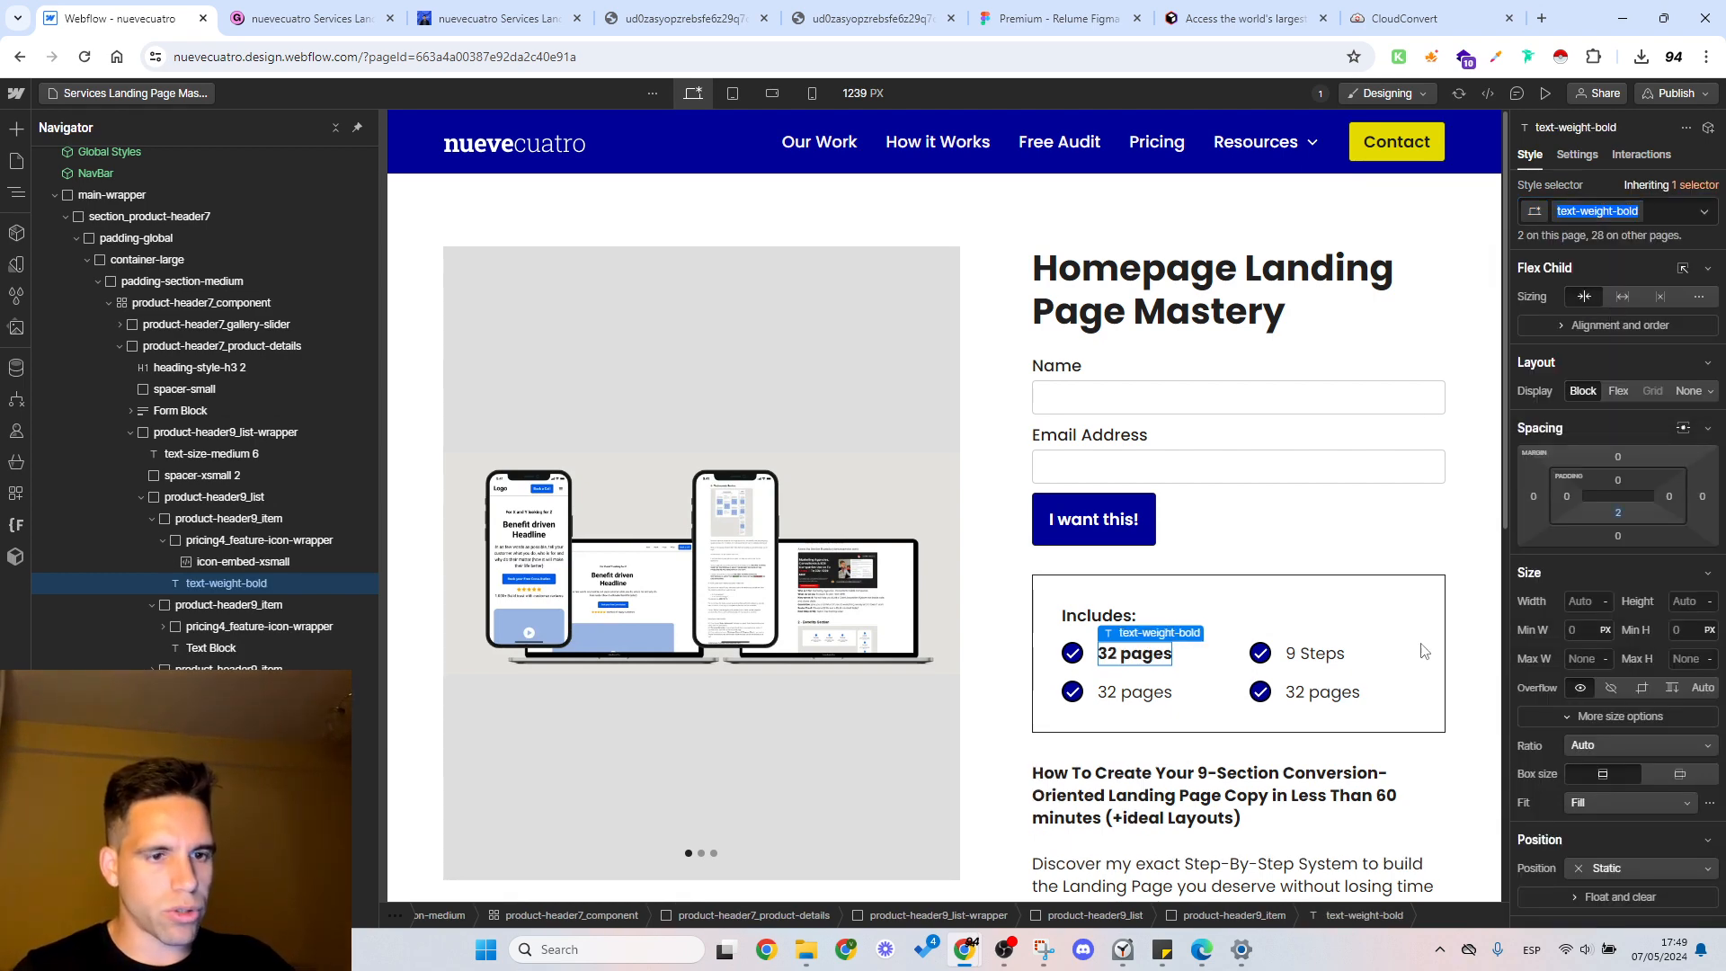
Step: Apply the text-weight-bold class to the third feature's text under Includes
left_click(1319, 652)
left_click(1593, 213)
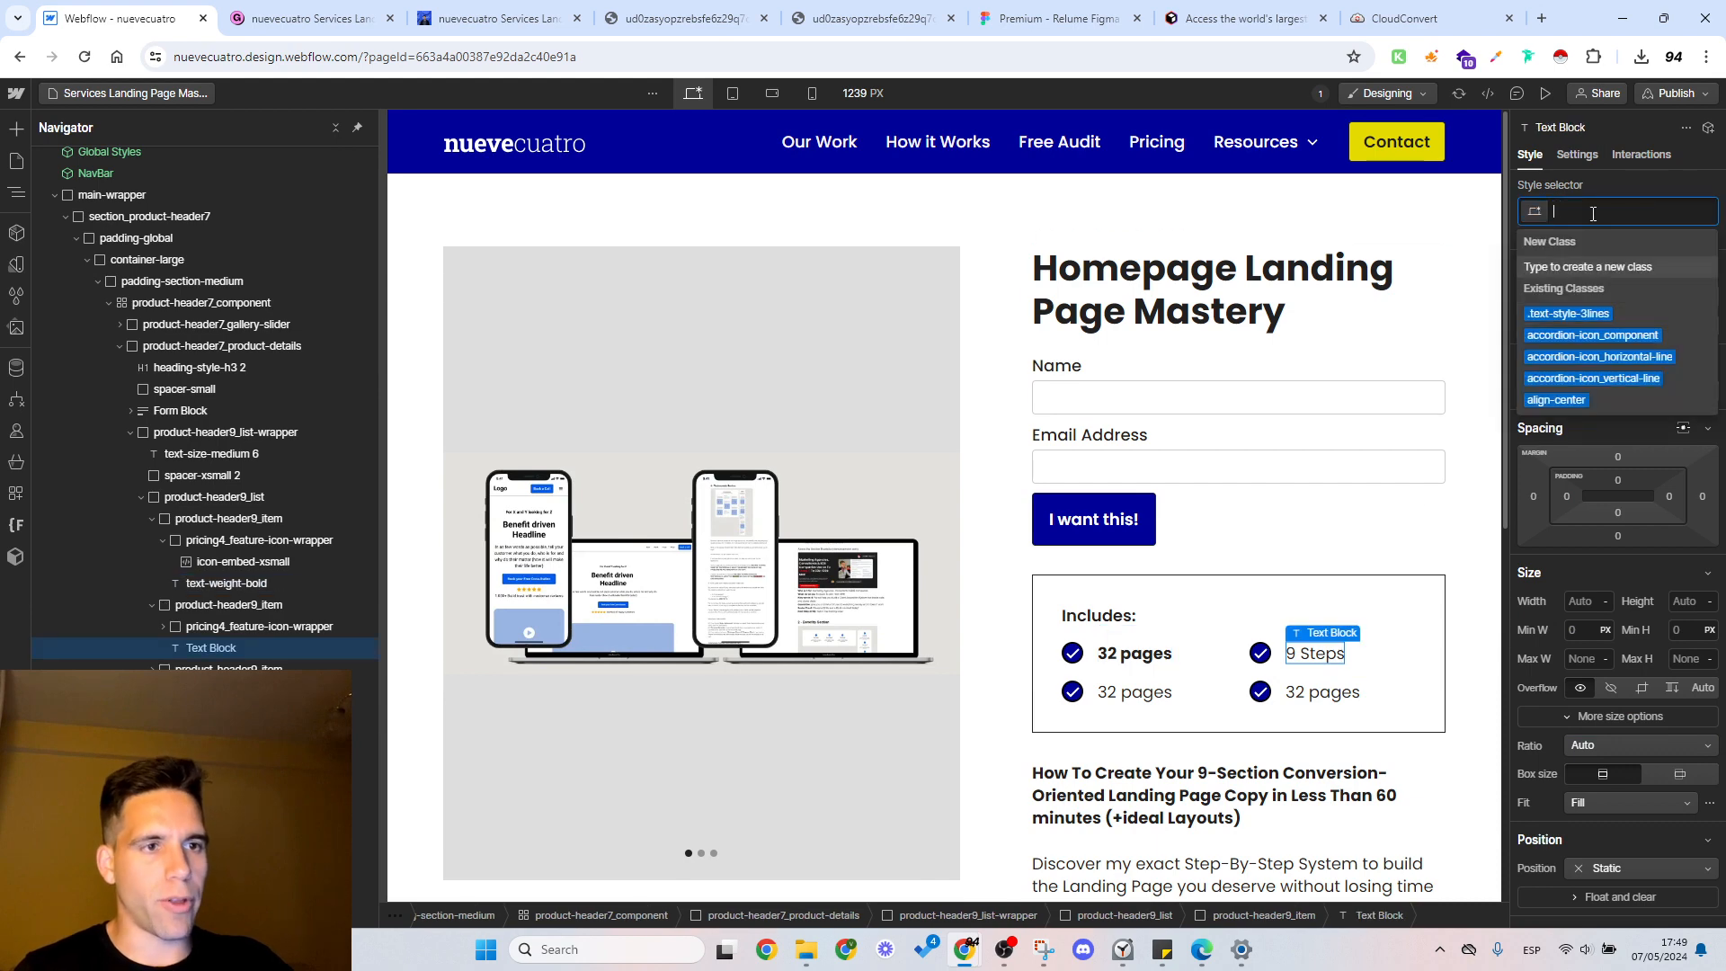
left_click(1134, 691)
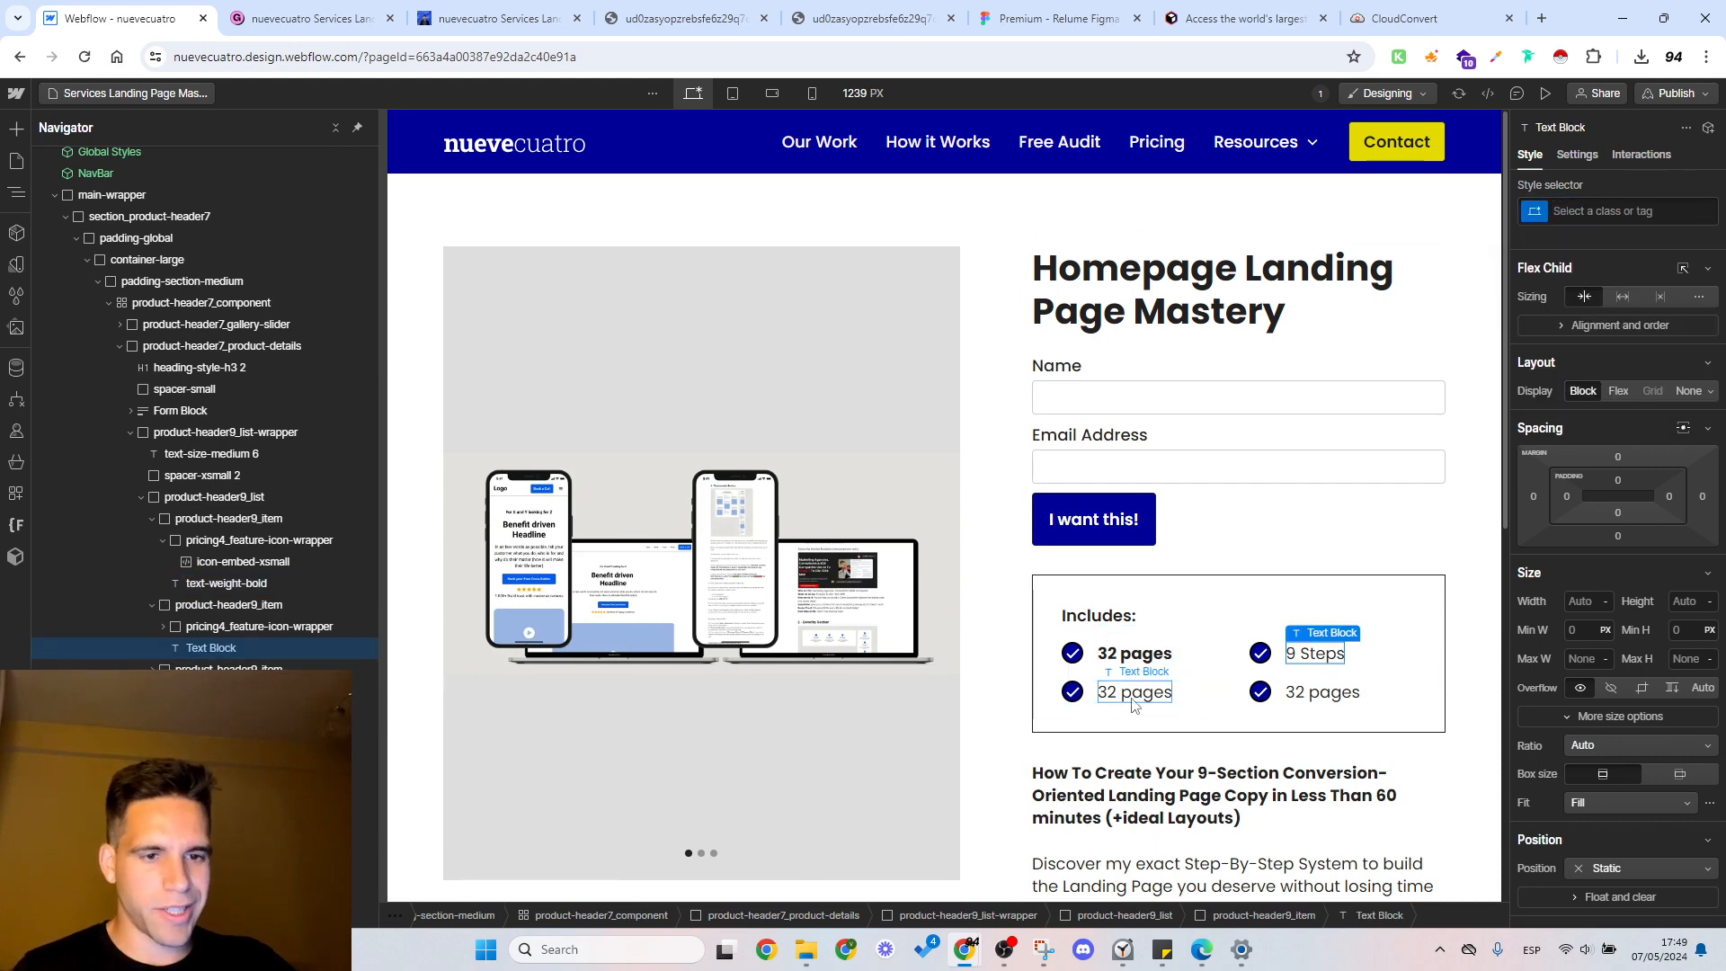
left_click(1606, 212)
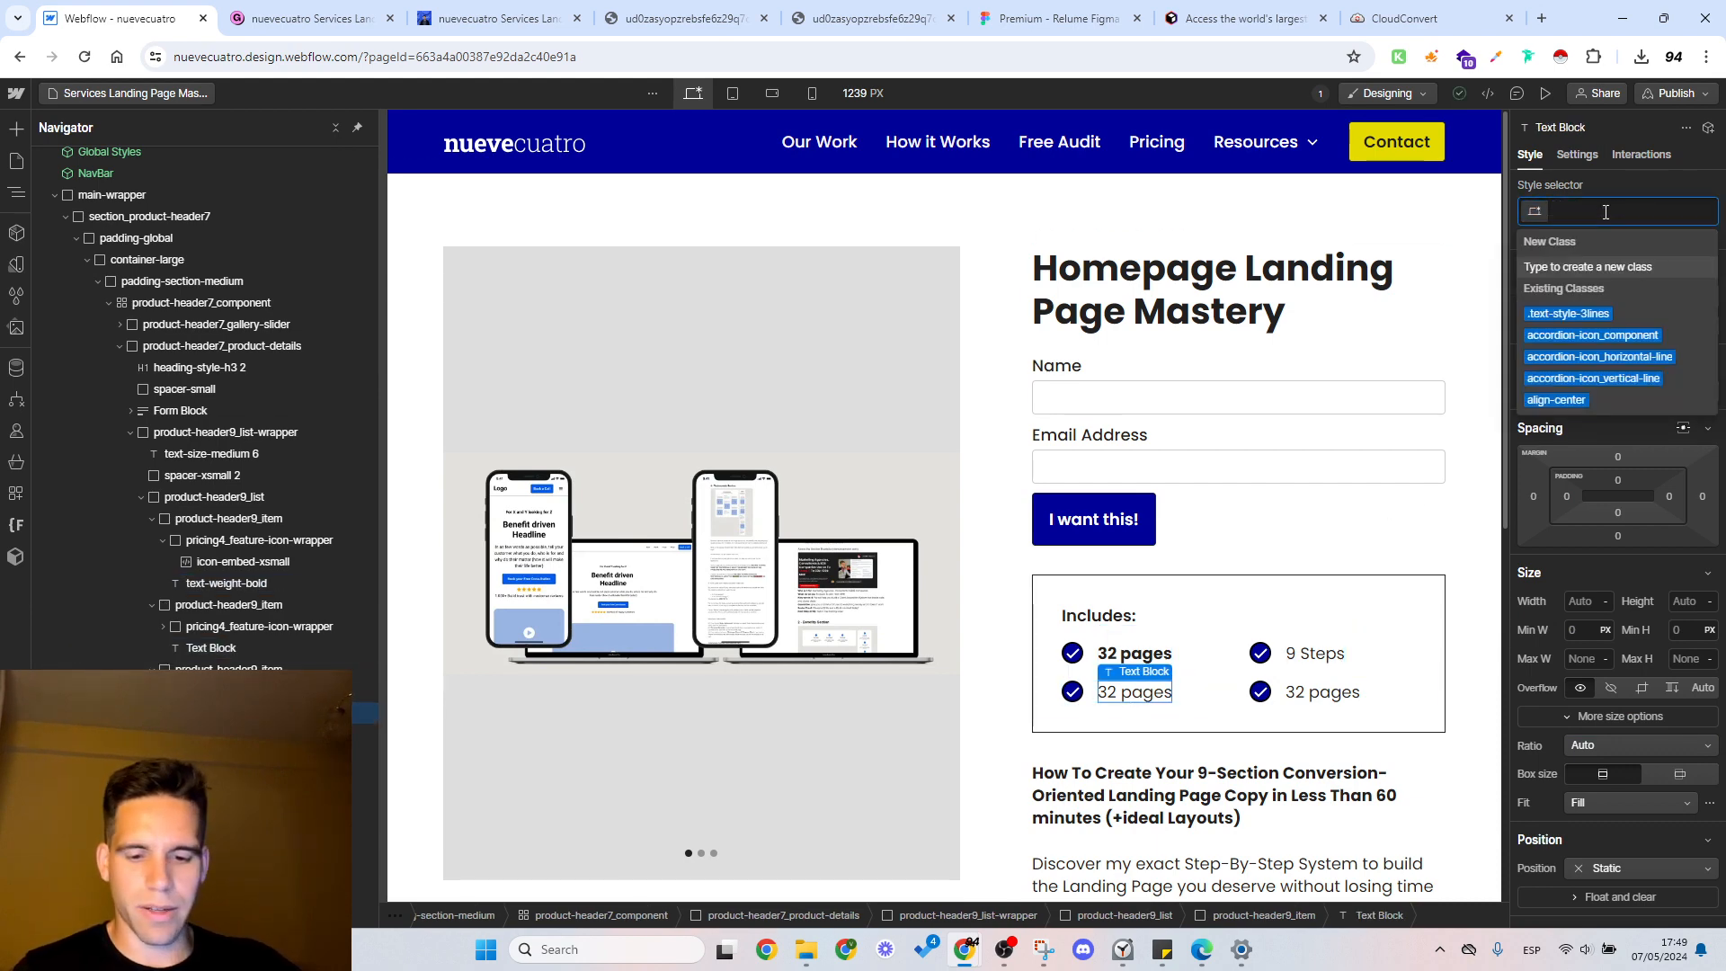
left_click(1609, 315)
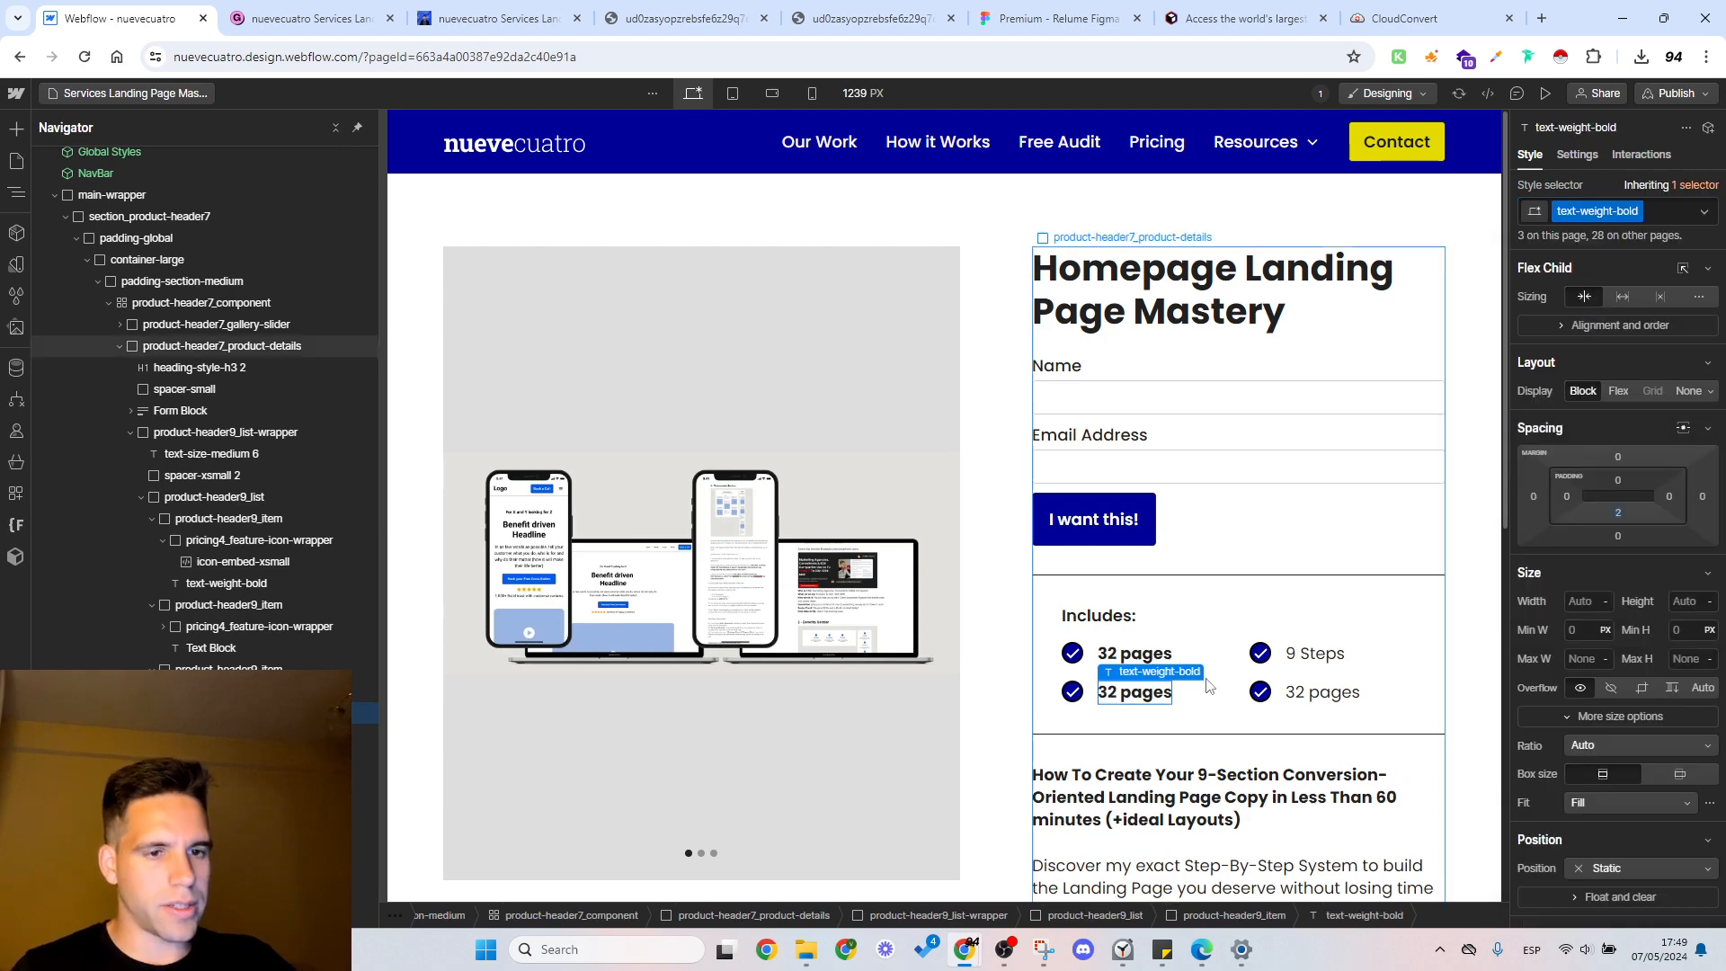
Step: Apply the text-weight-bold class to the second and fourth features' text under Includes
left_click(1326, 658)
left_click(1623, 211)
key("Return")
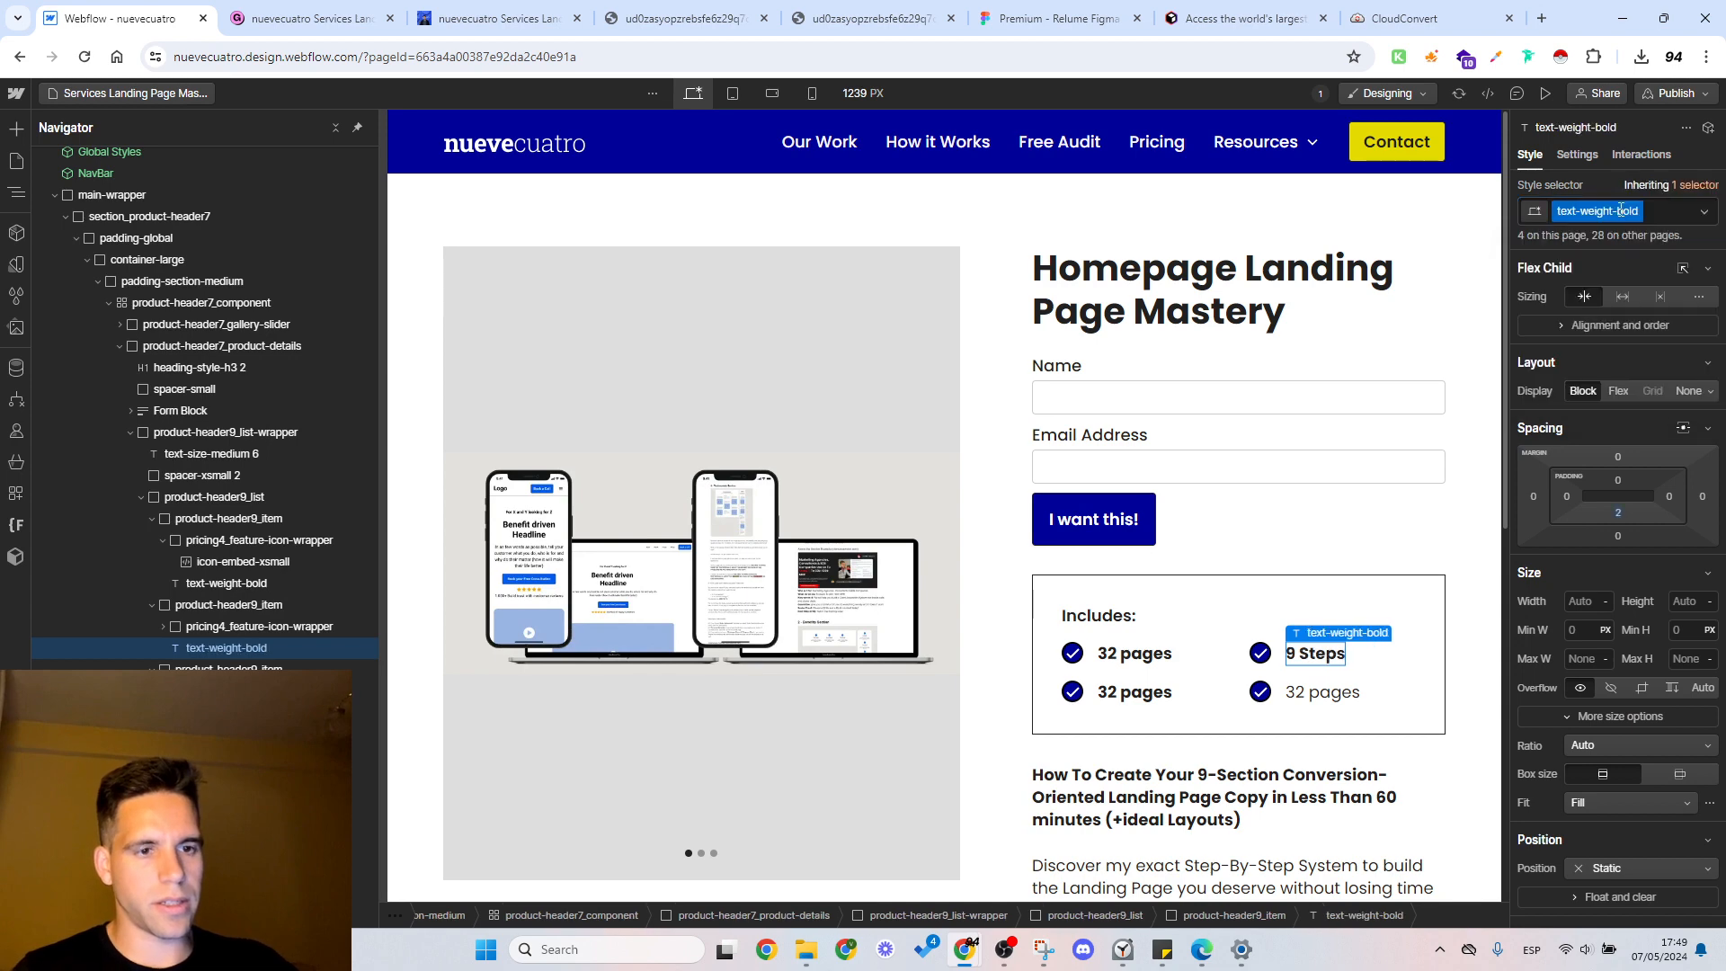
left_click(1319, 697)
left_click(1591, 212)
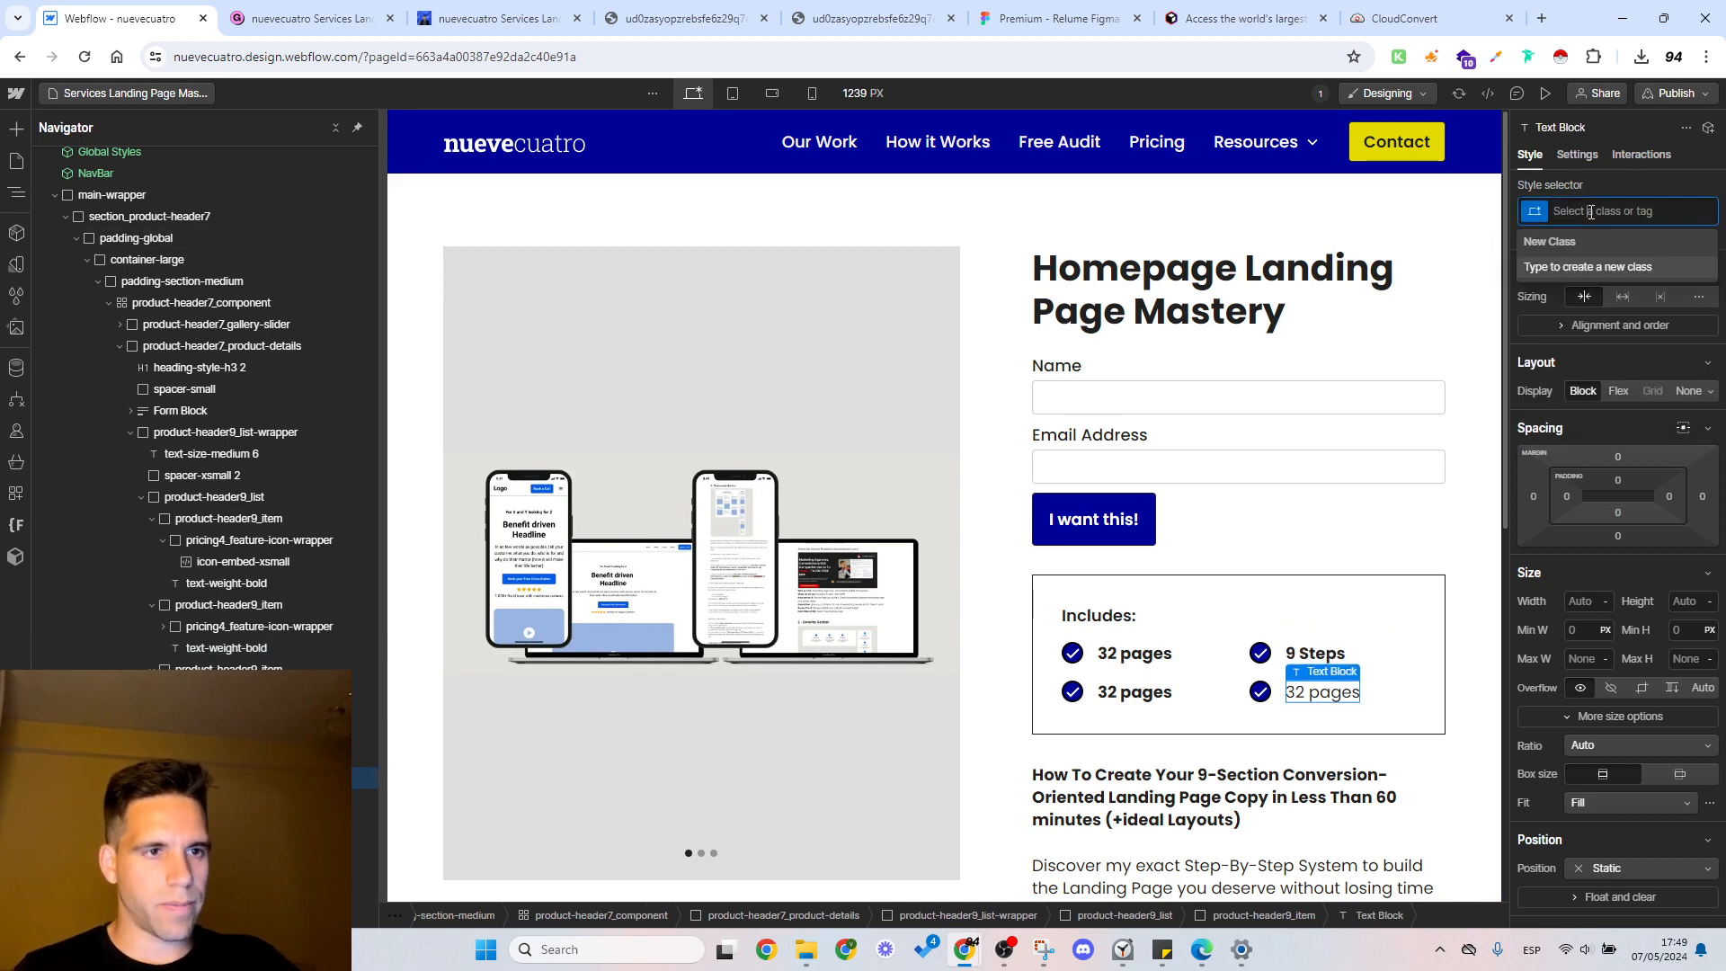
type("text-weight-bold")
key("Return")
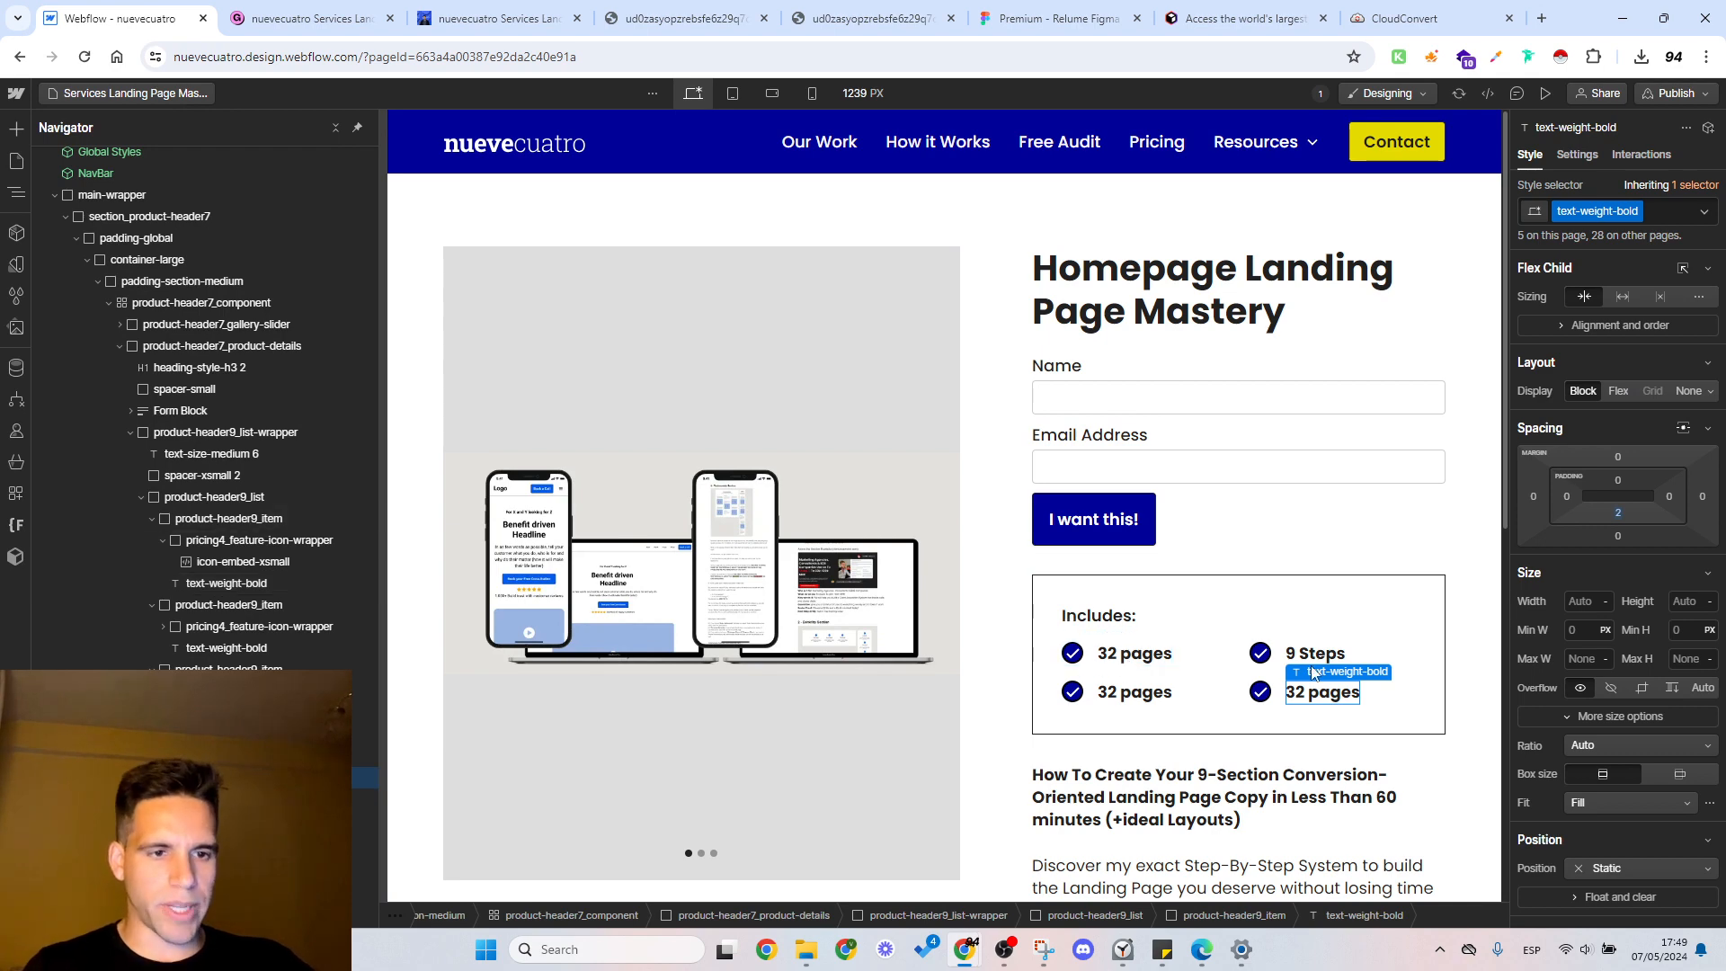
Step: Check the details in Gumroad, return to Webflow and change the second feature's text under Includes to "9 Sections"
left_click(306, 18)
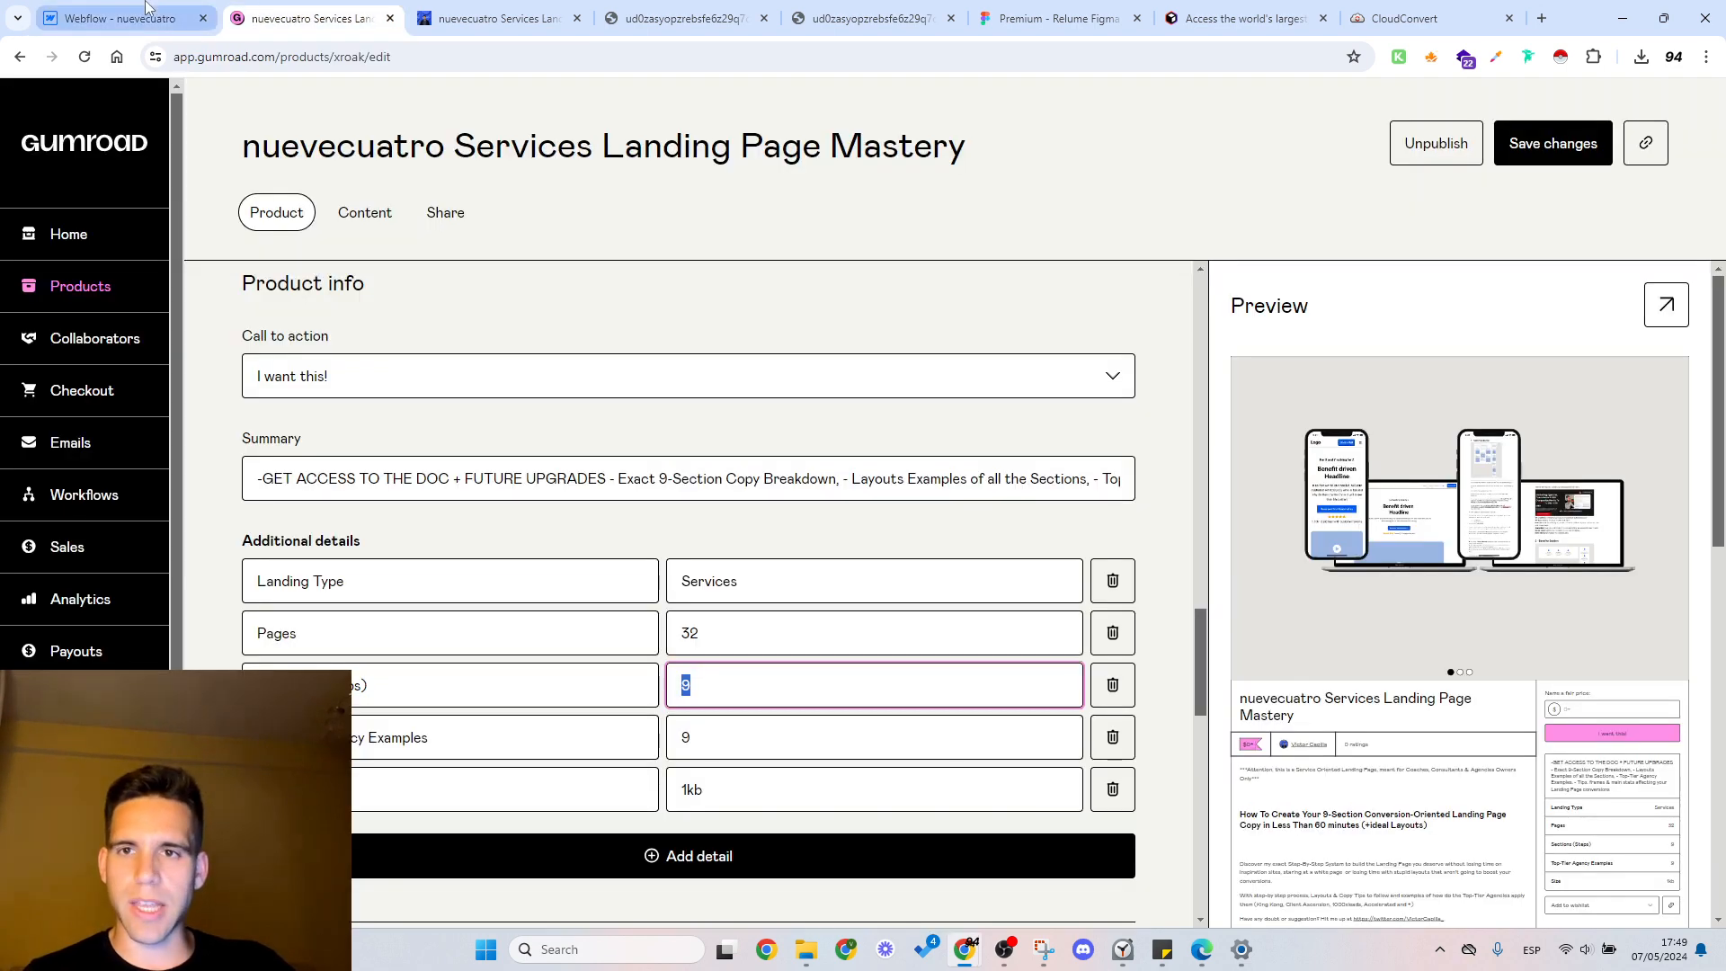
left_click(135, 18)
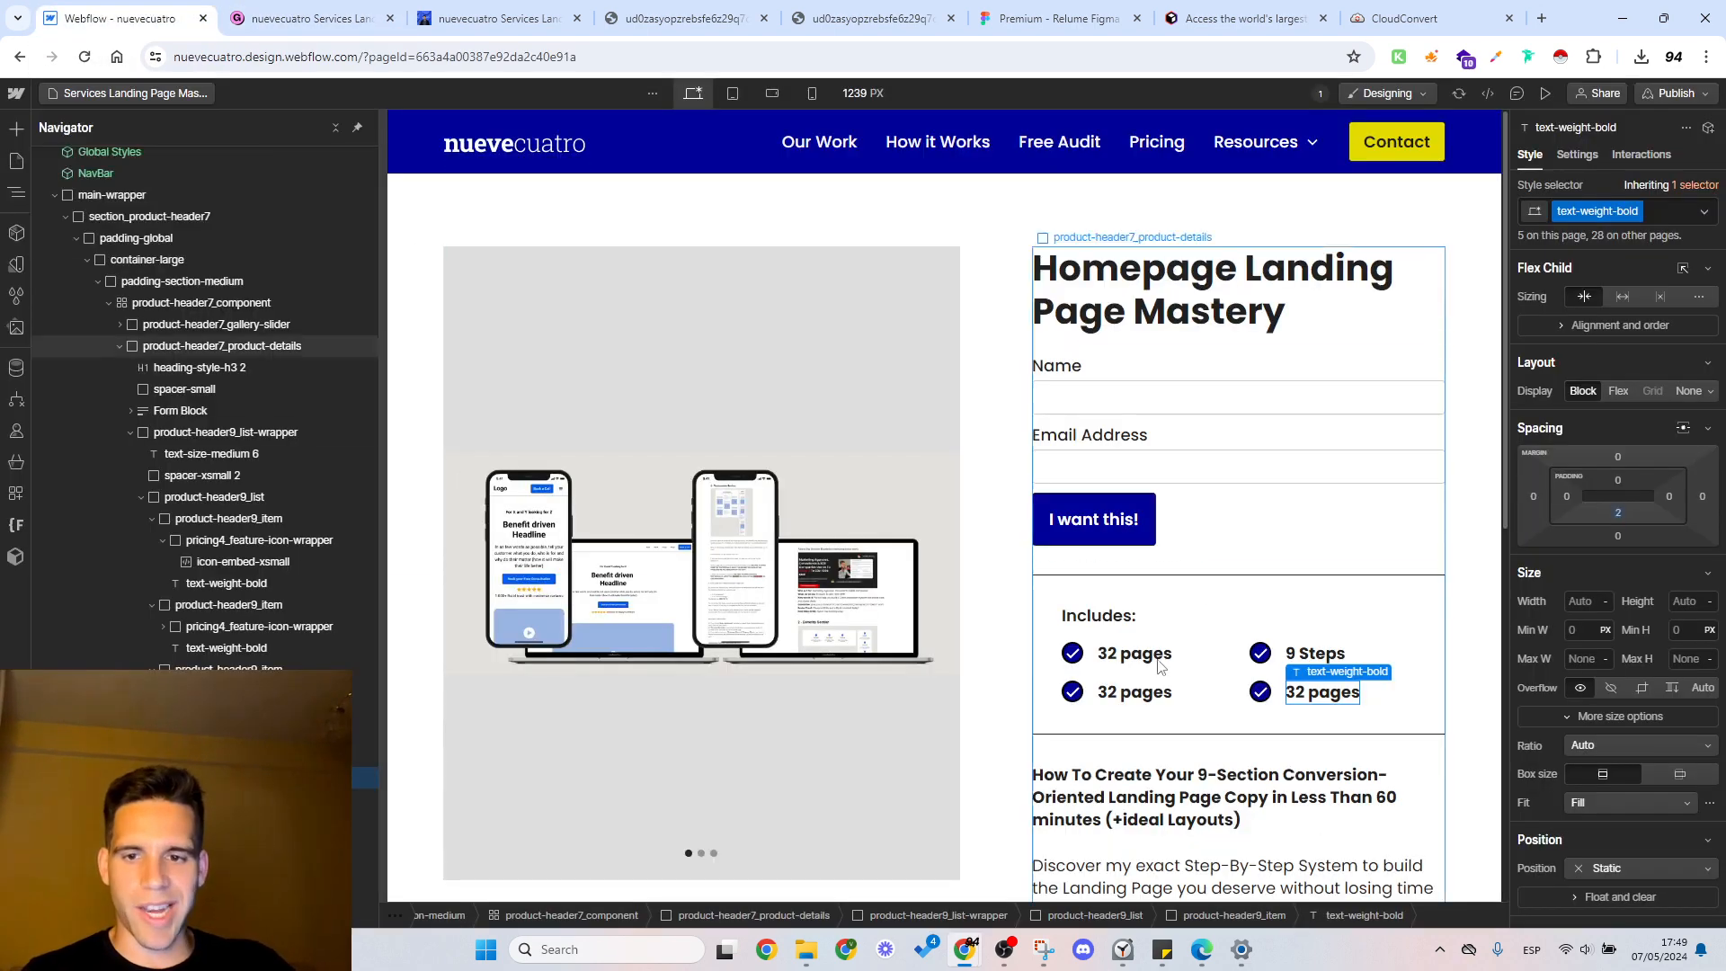
double_click(1123, 702)
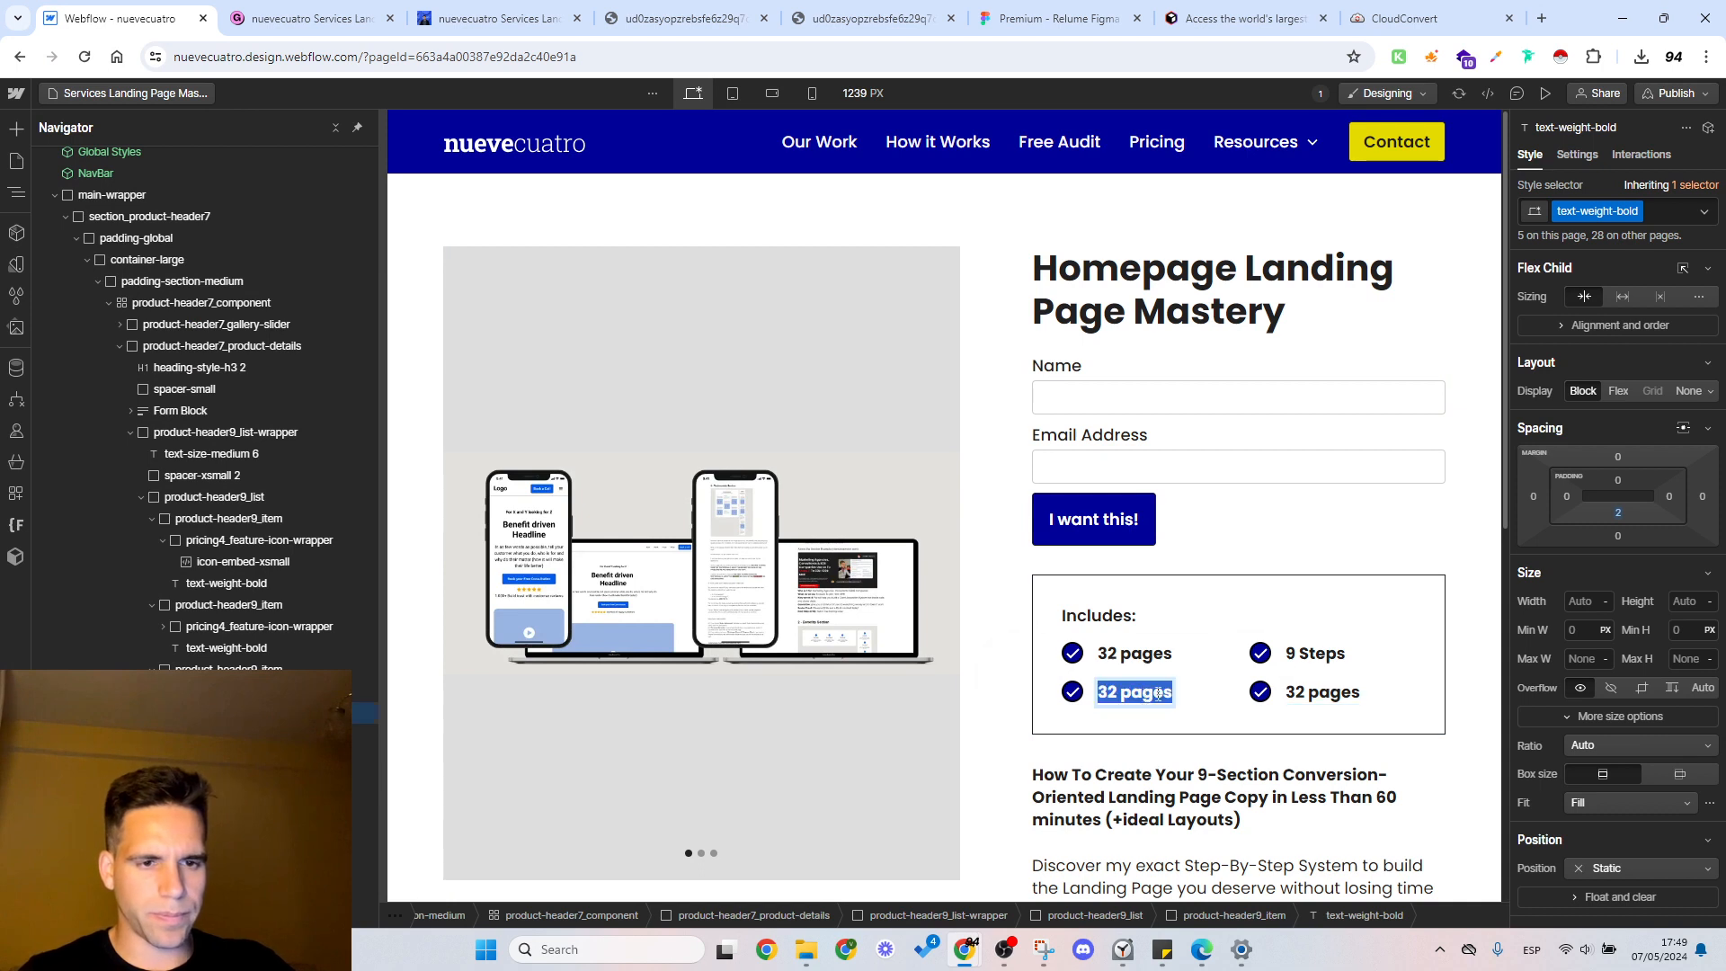
double_click(1310, 657)
left_click(1313, 659)
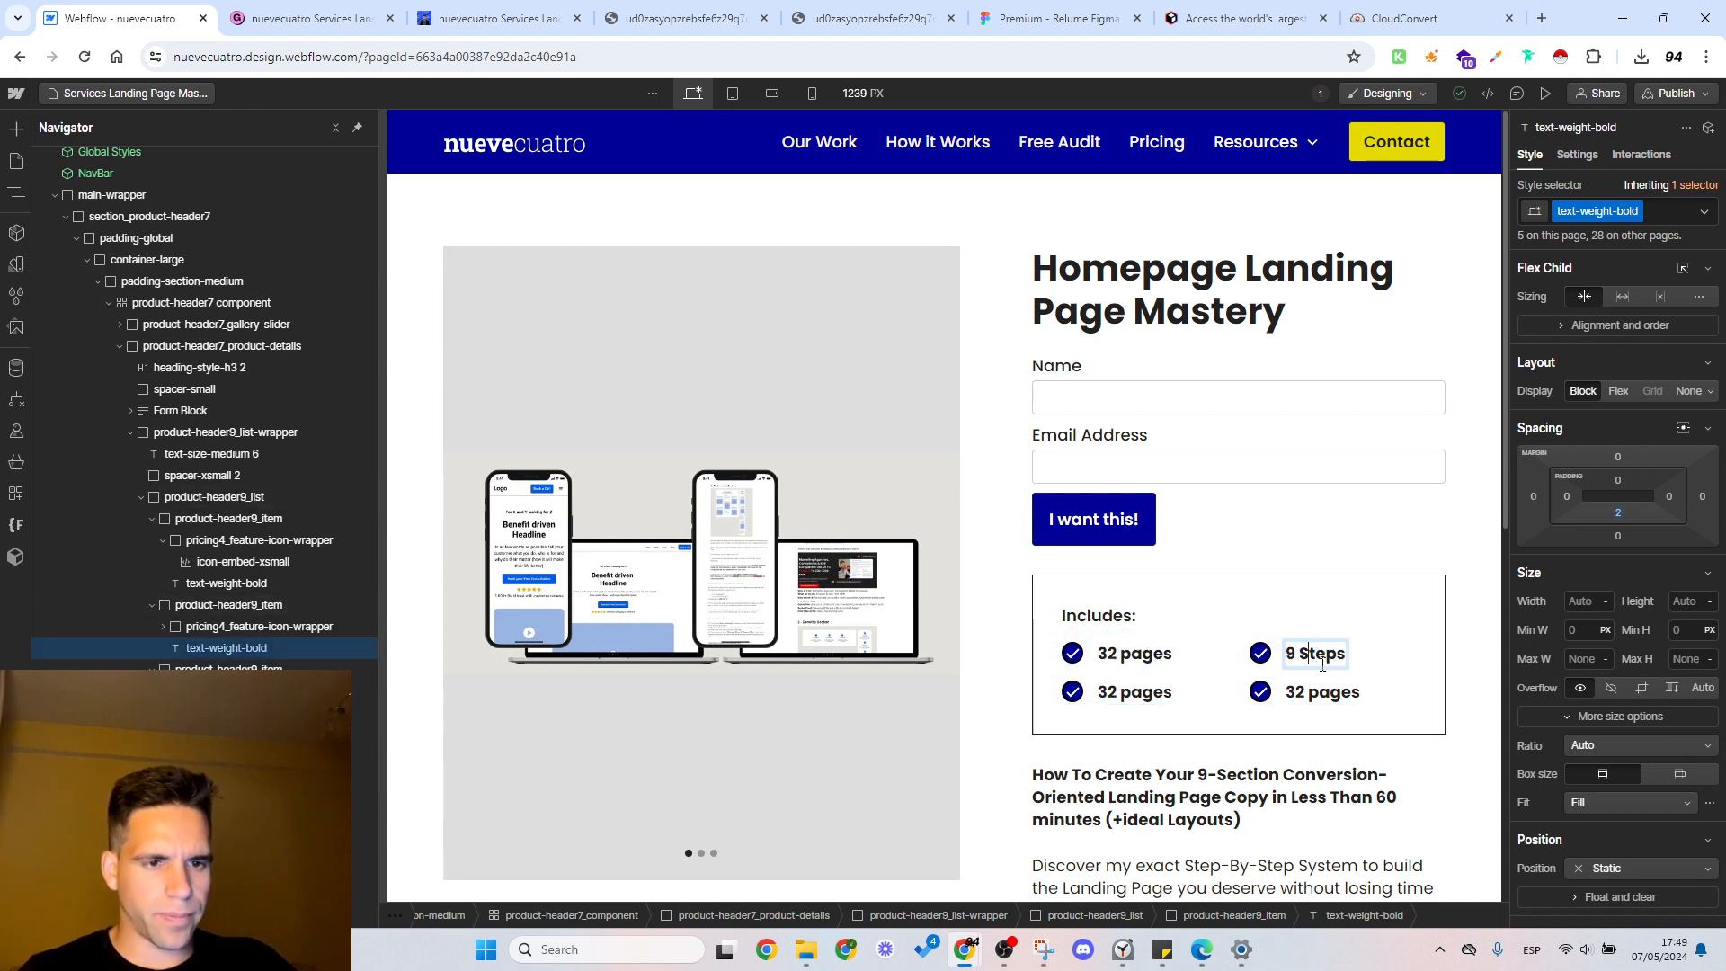
type("Sections")
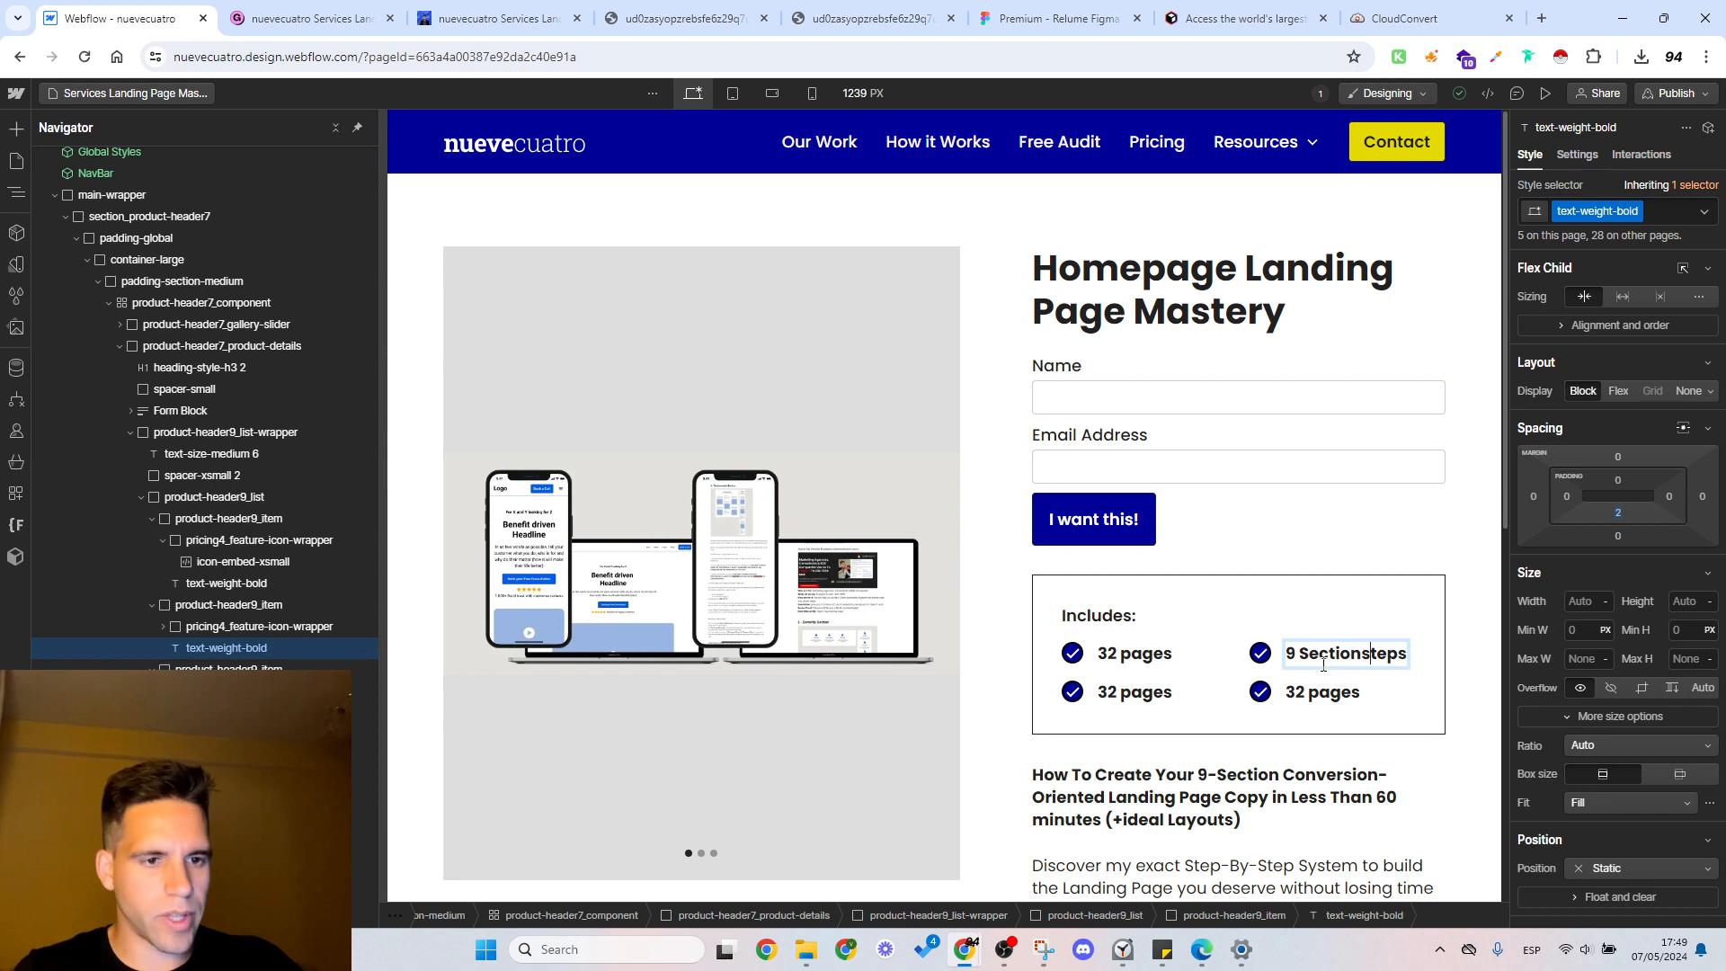
key("Delete")
key("Delete")
key("Delete")
key("Delete")
key("Delete")
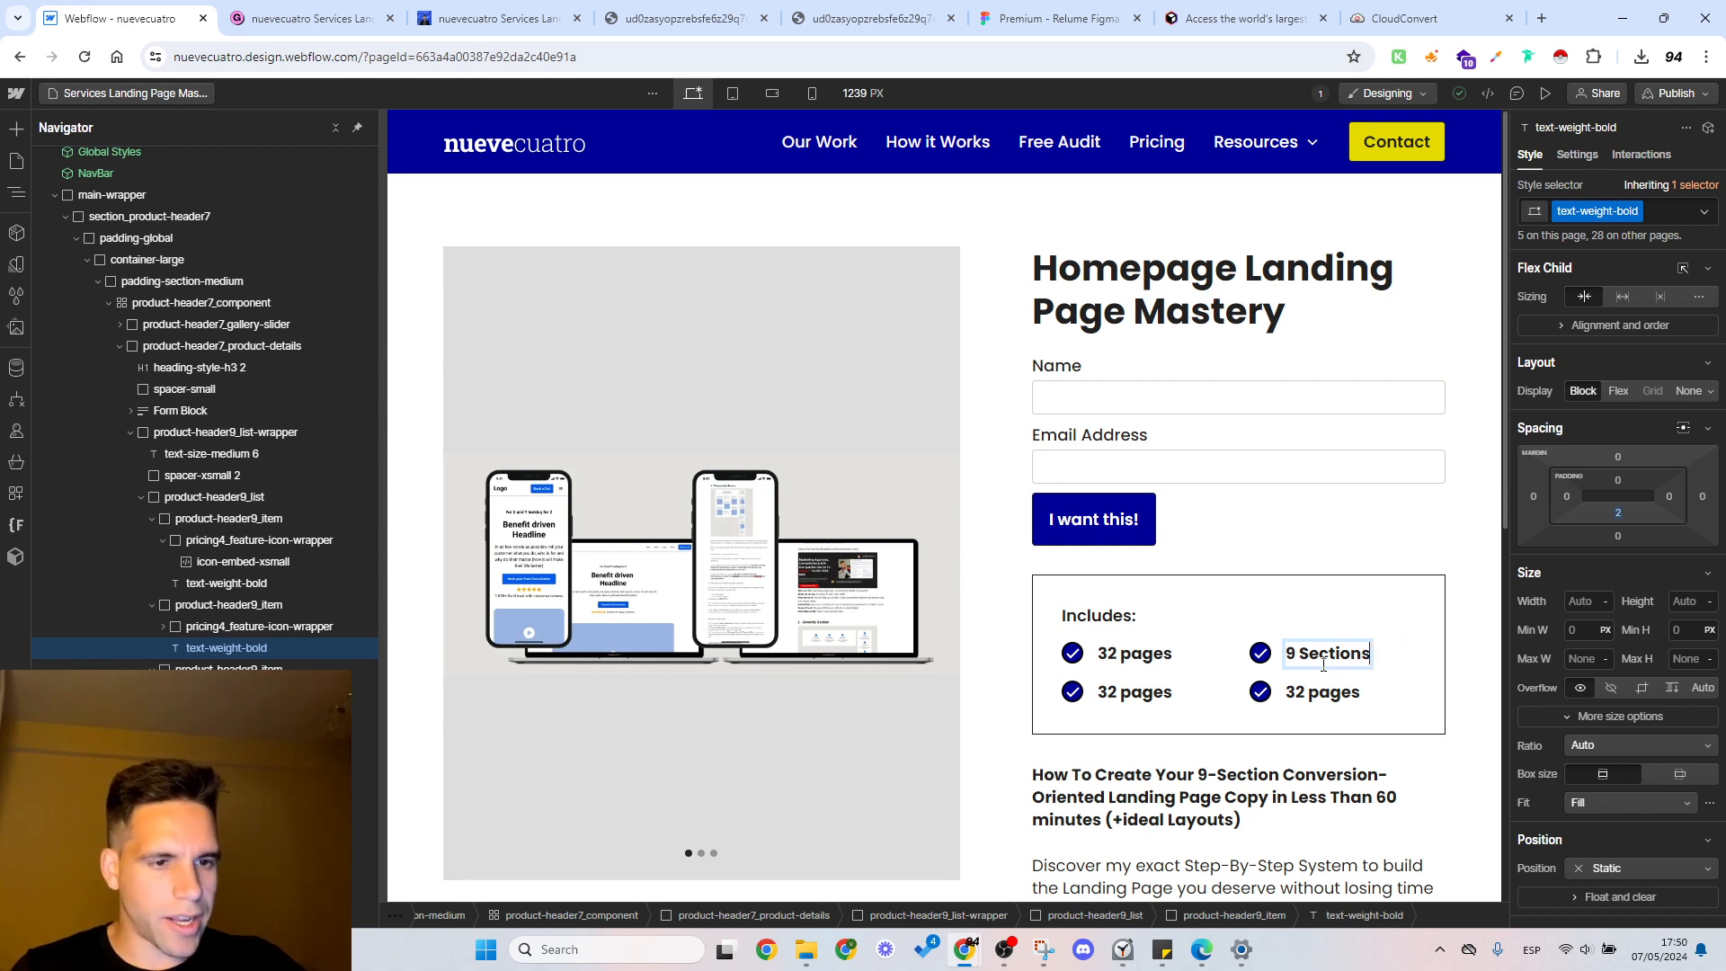
Step: Change the third feature's text under Includes to "9 Sections"
double_click(1126, 694)
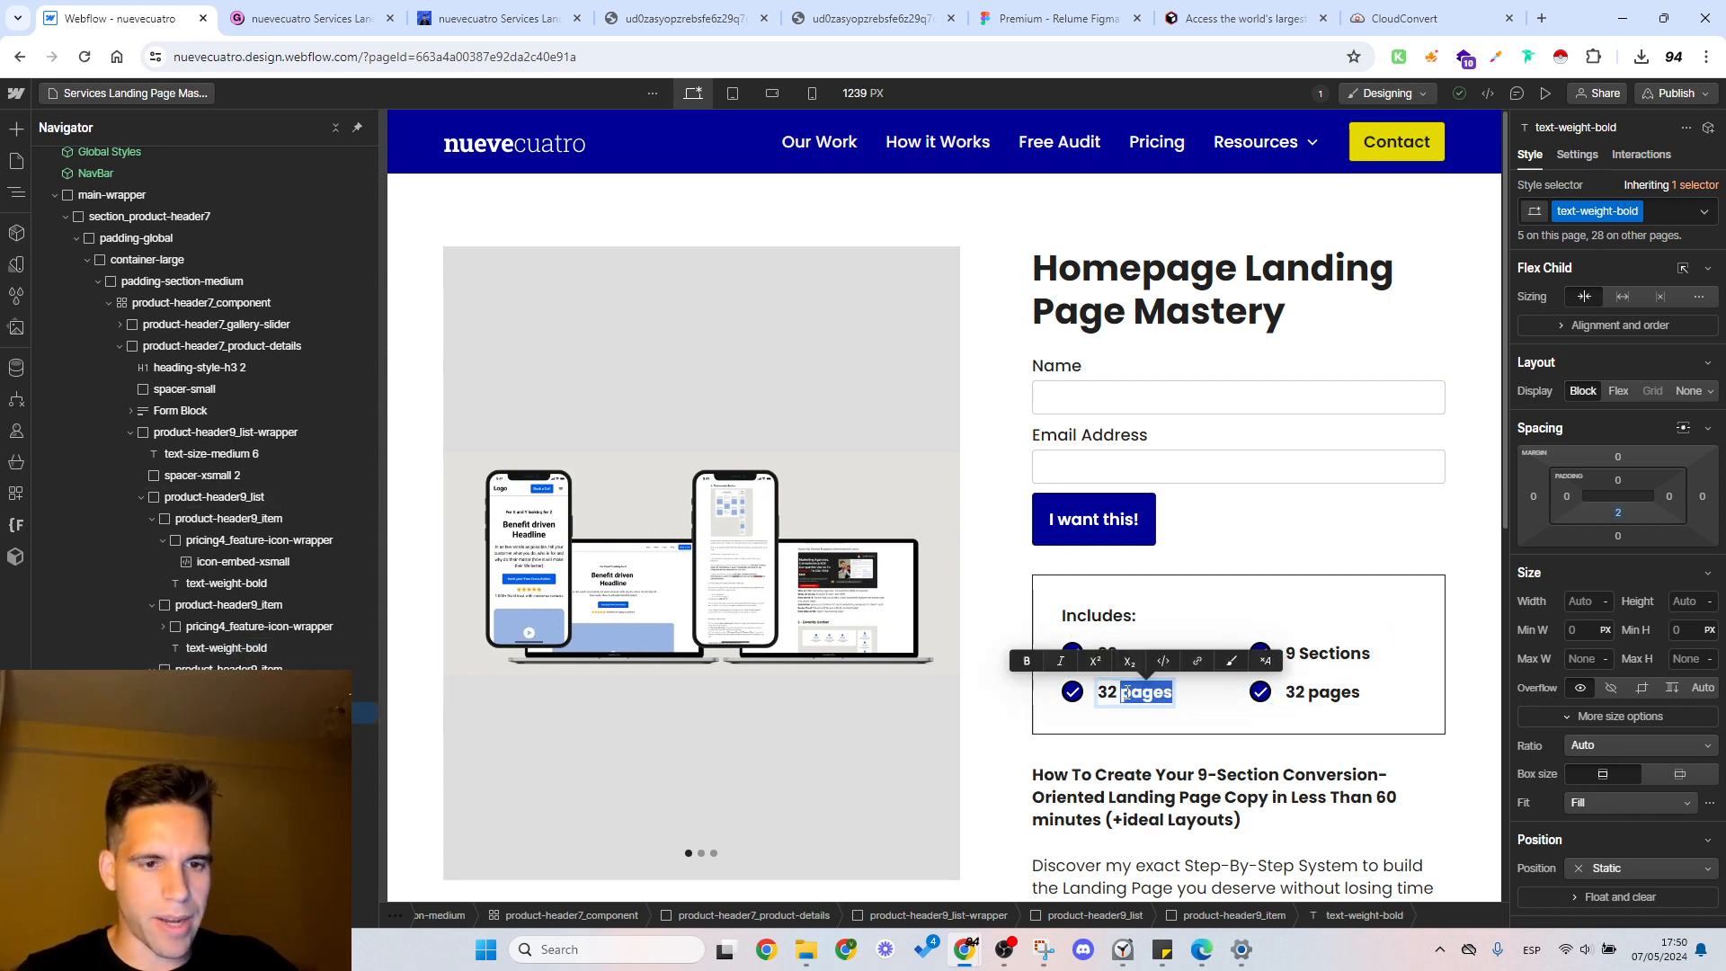
type("9+ S")
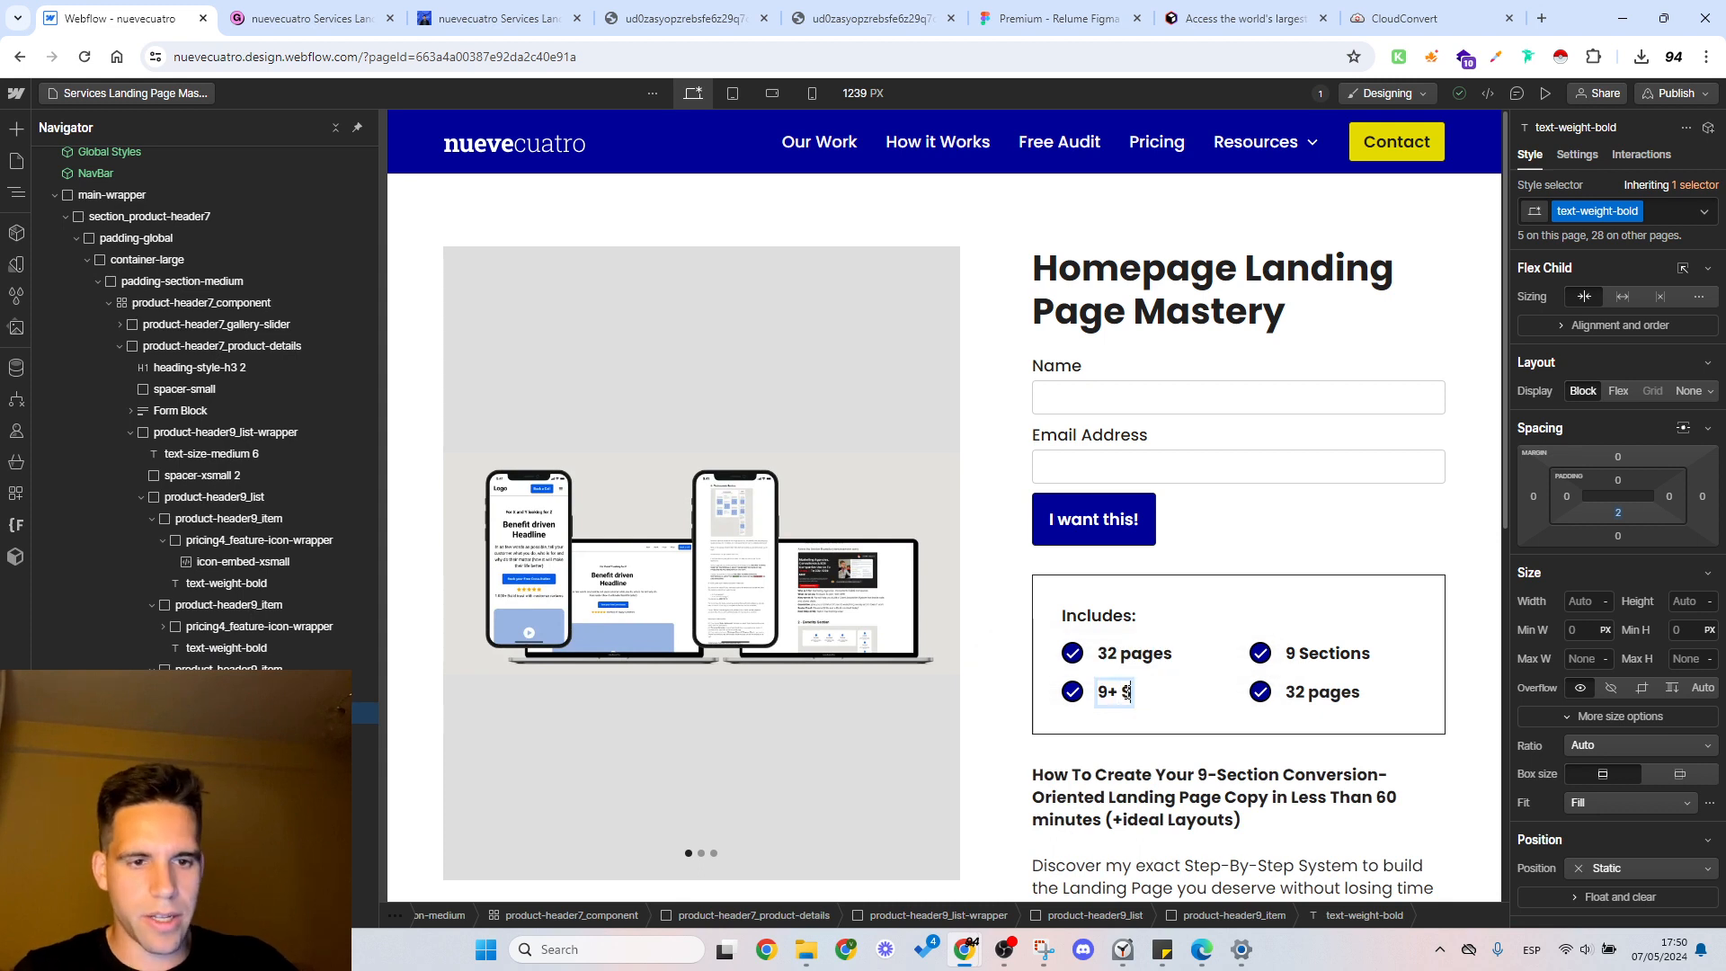
key("BackSpace")
key("BackSpace")
type("Sec")
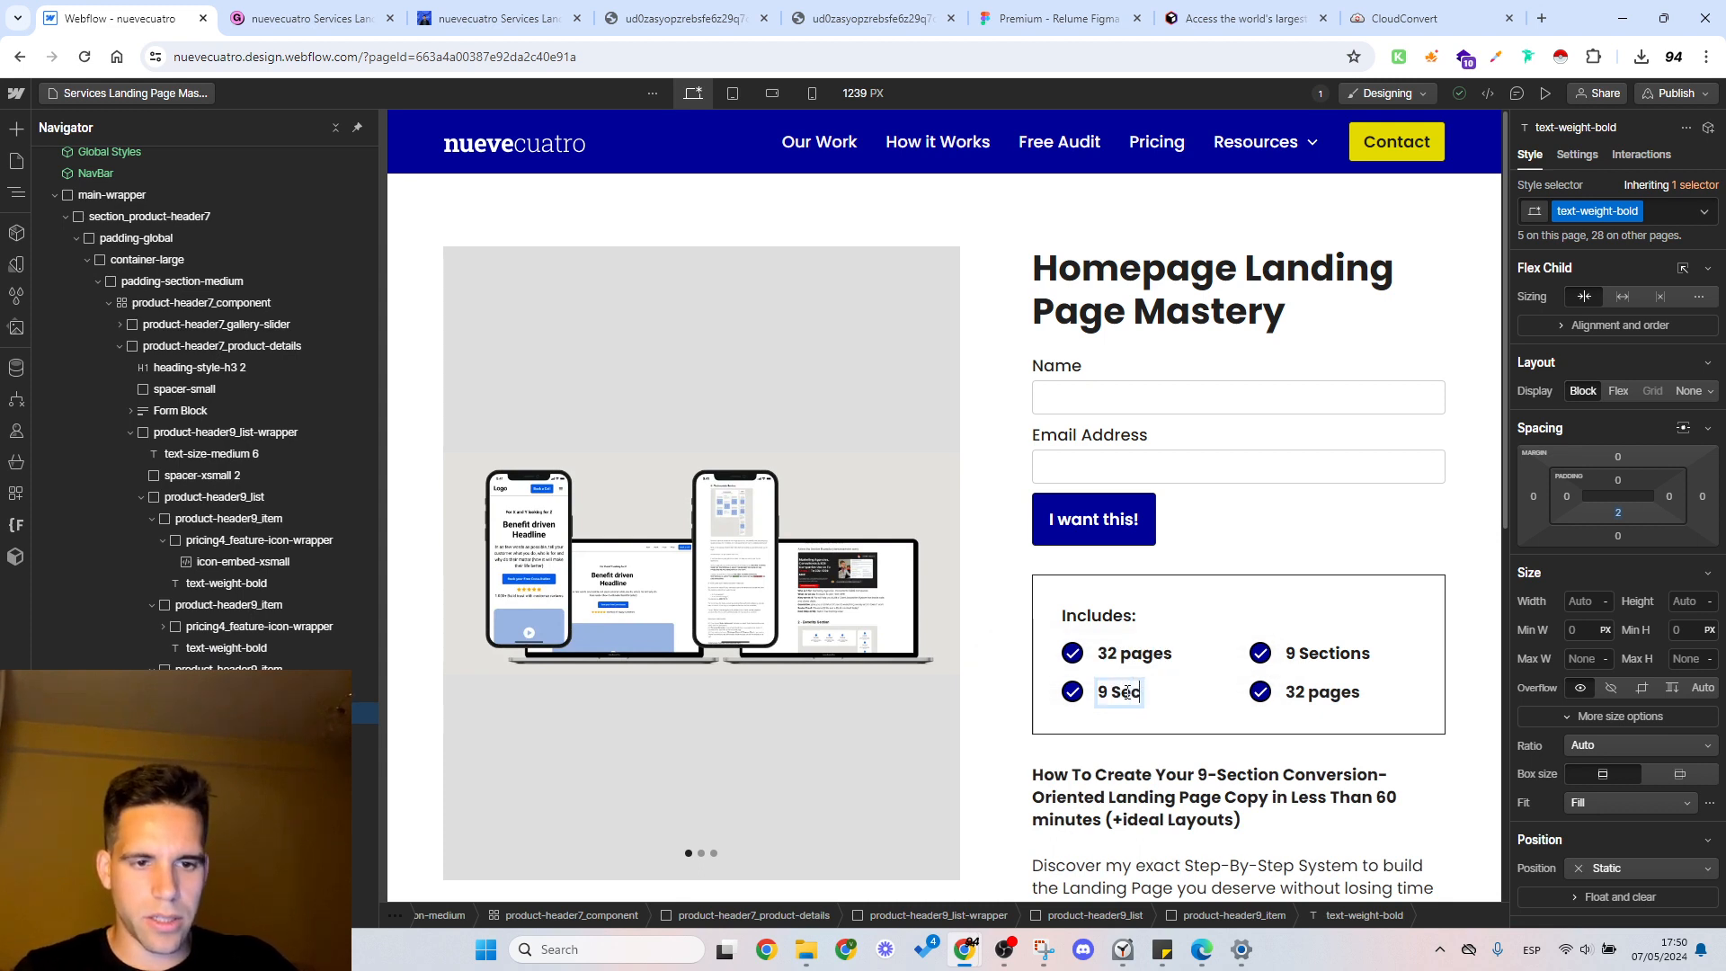
type("tions")
key("BackSpace")
key("BackSpace")
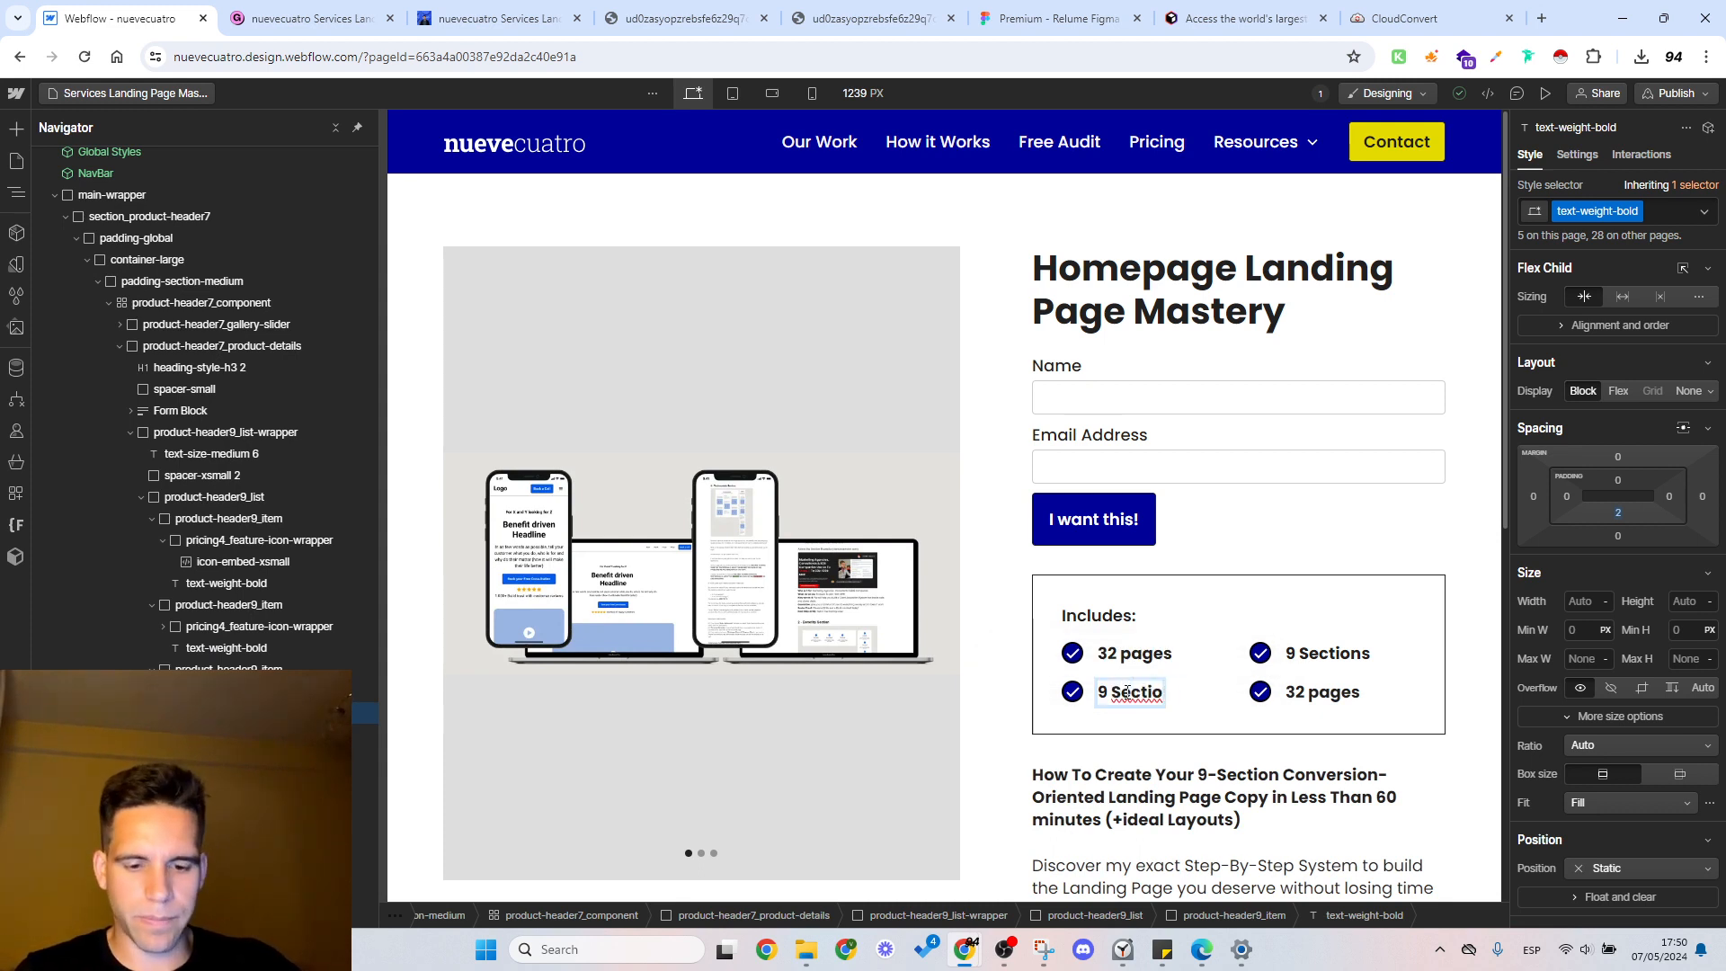
type("ns")
Step: Check the agency examples detail in Gumroad, return to Webflow and change the fourth feature's text under Includes to "9 Top-Tier Agency Examples"
left_click(306, 18)
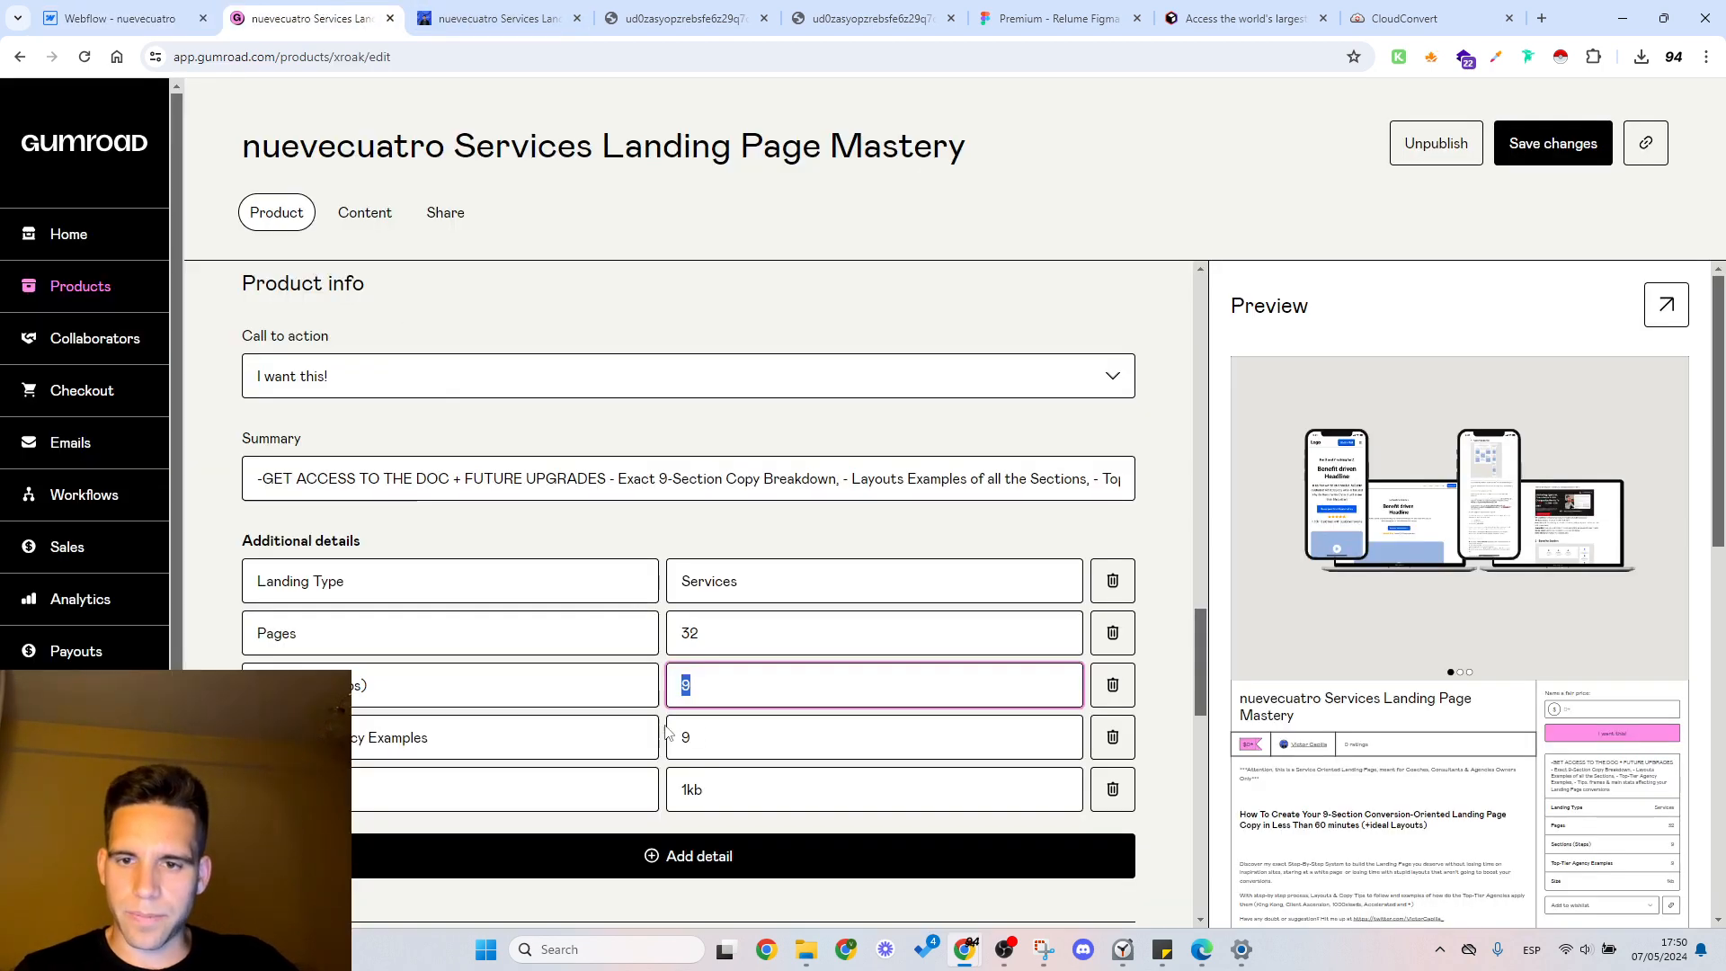
double_click(714, 741)
triple_click(451, 748)
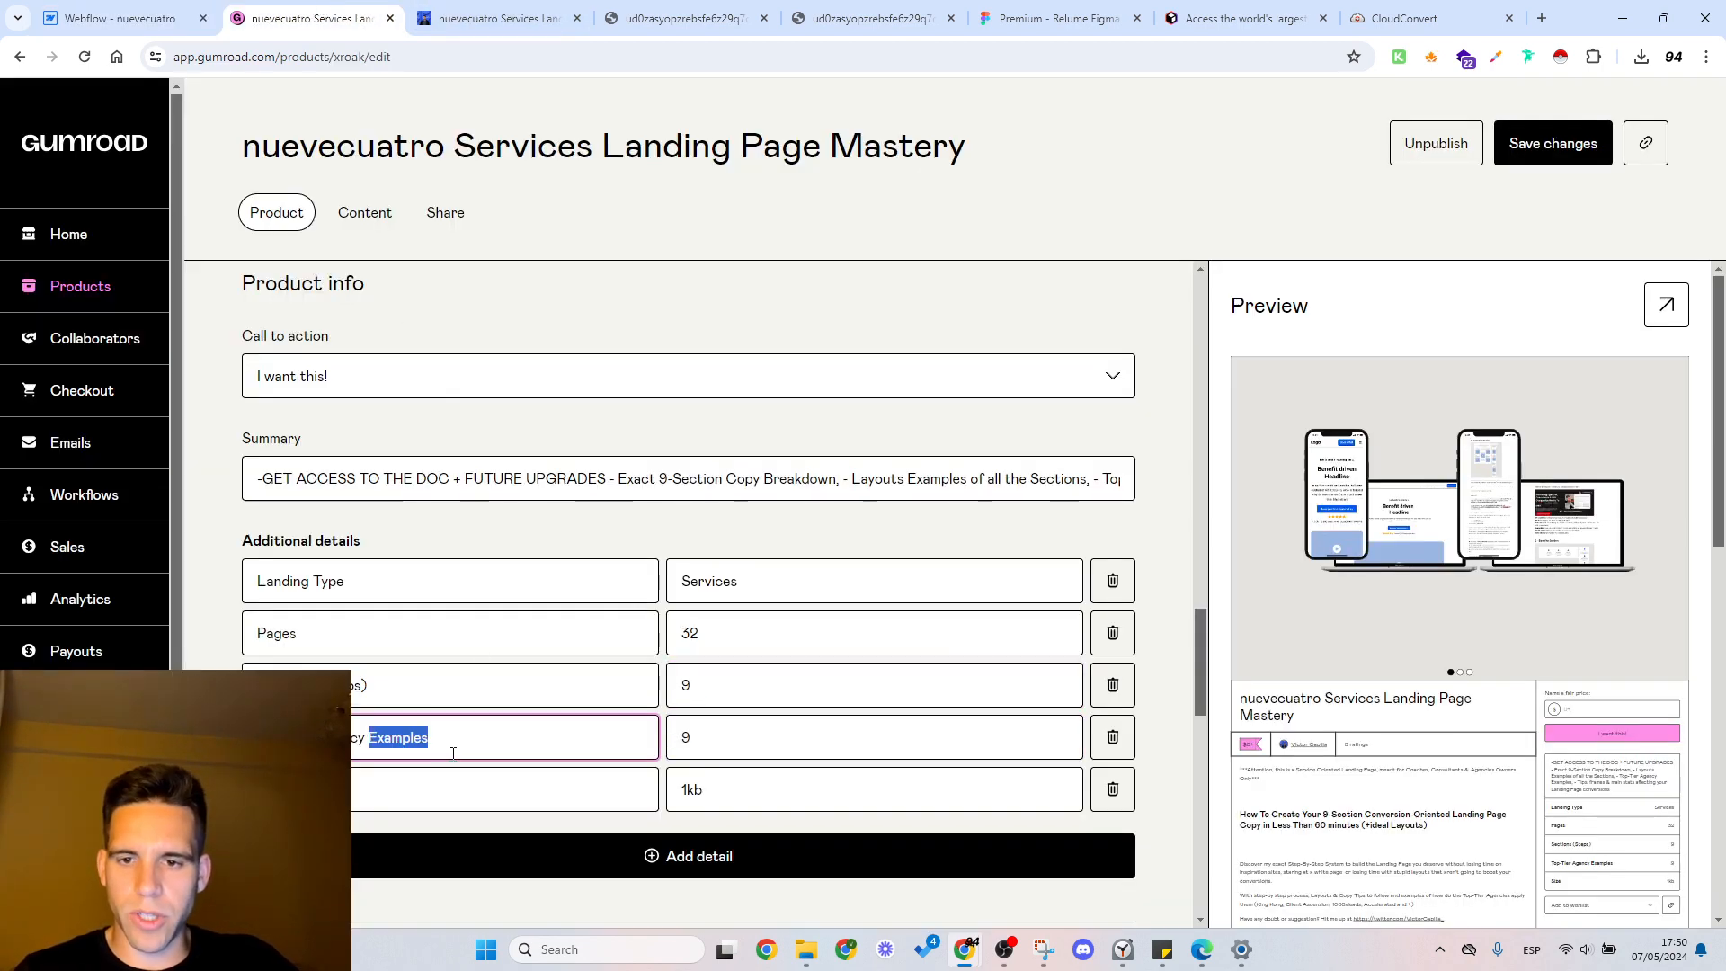
left_click(179, 12)
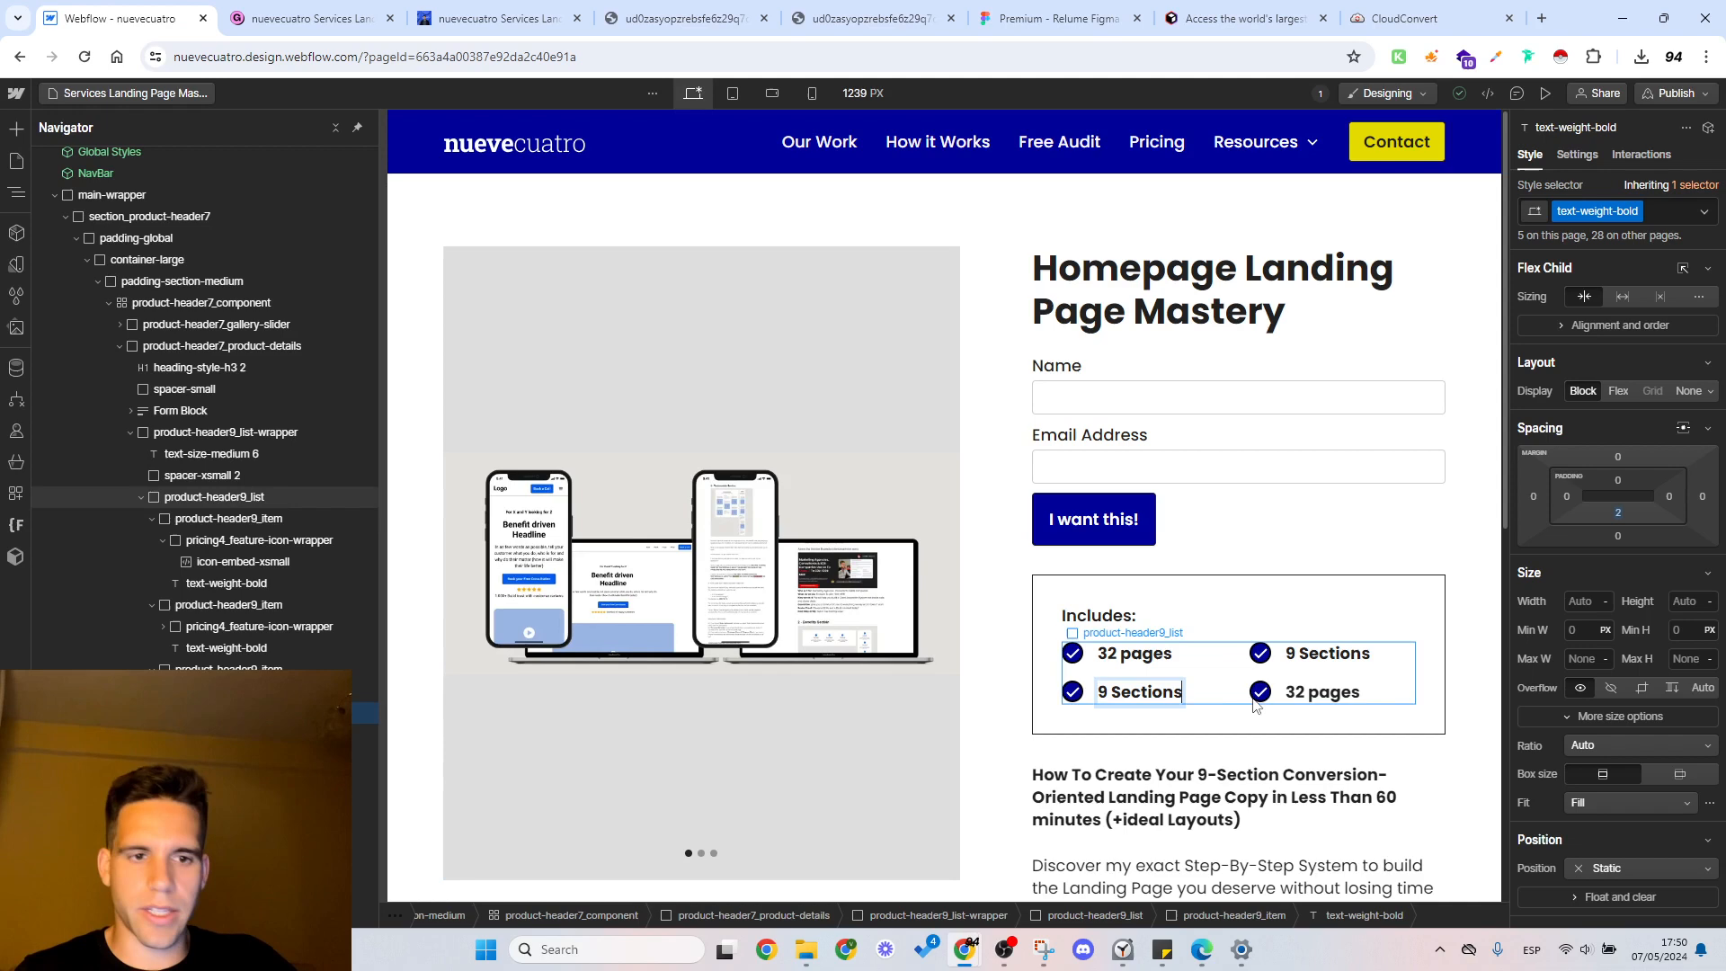
key("Escape")
double_click(1315, 701)
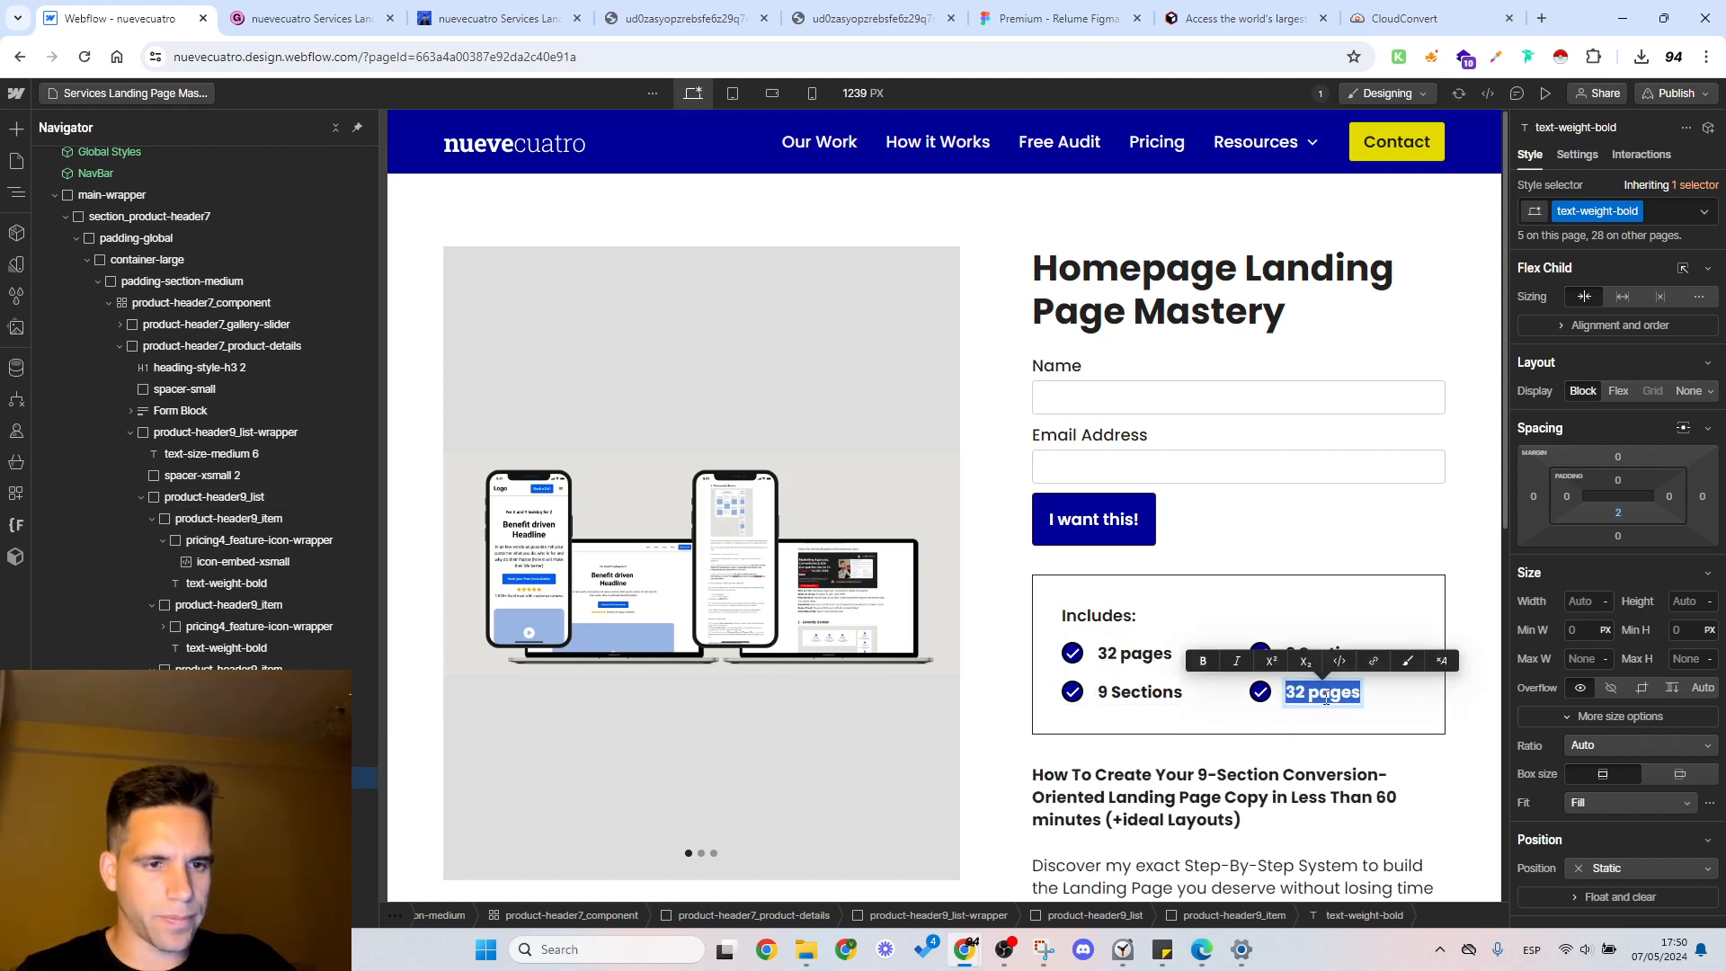
left_click(1327, 699)
triple_click(1327, 699)
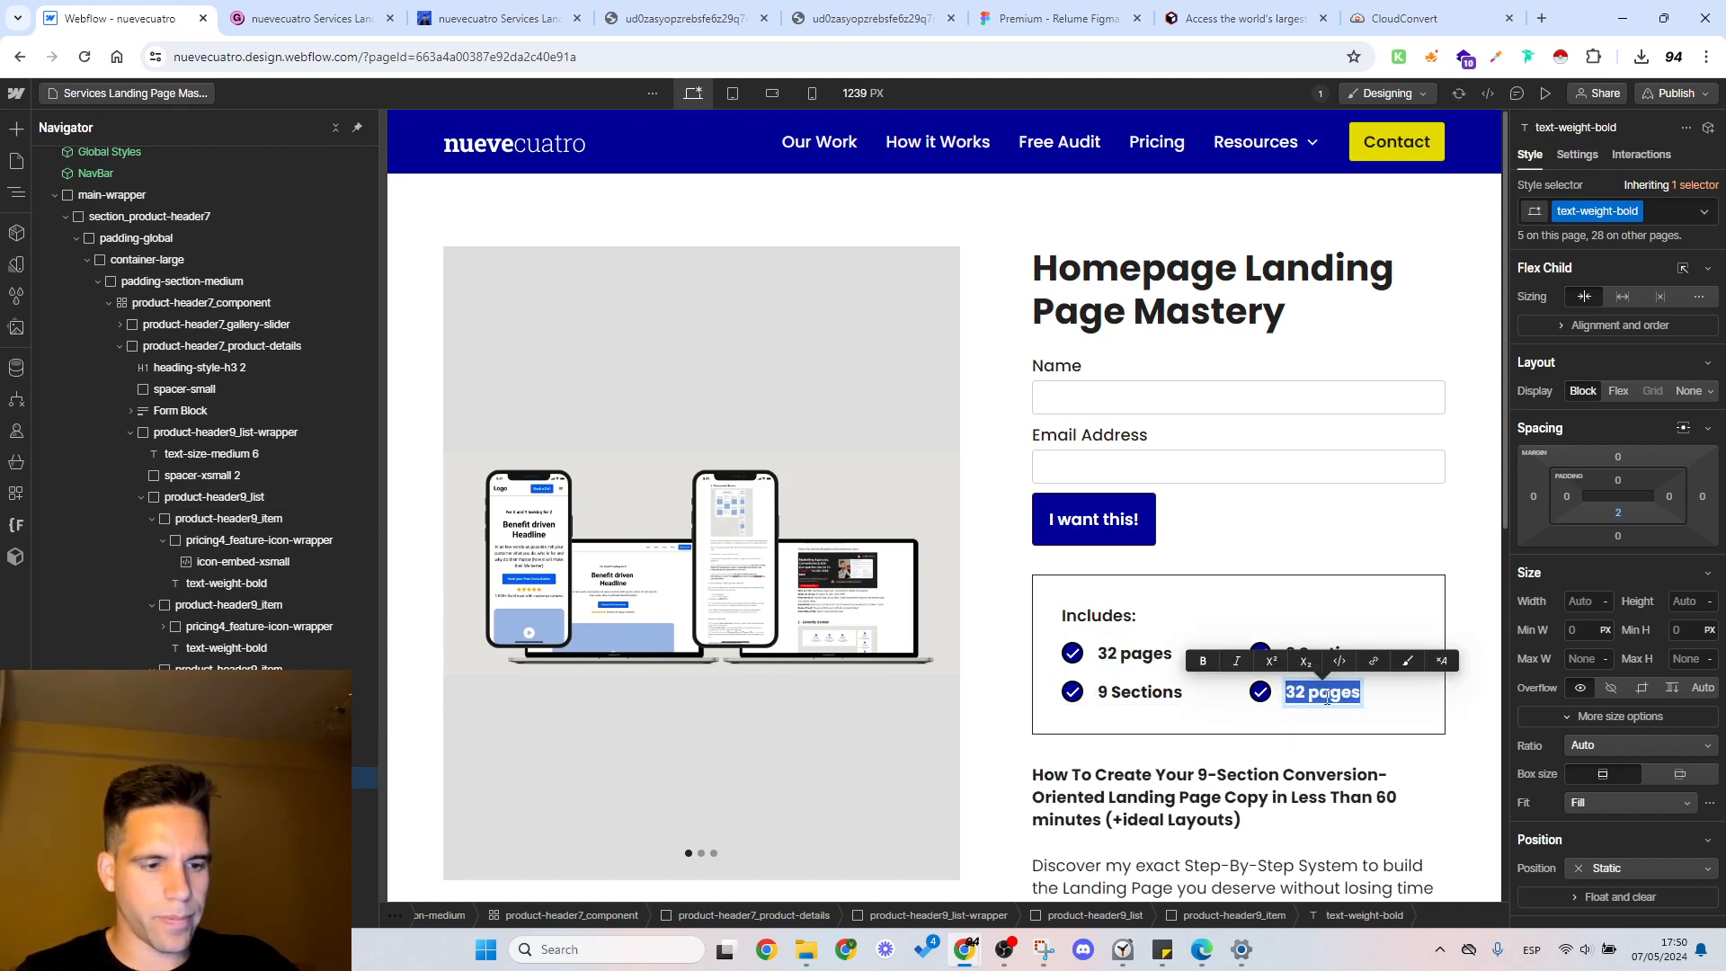
type("9 Top-Tier Agency Examples")
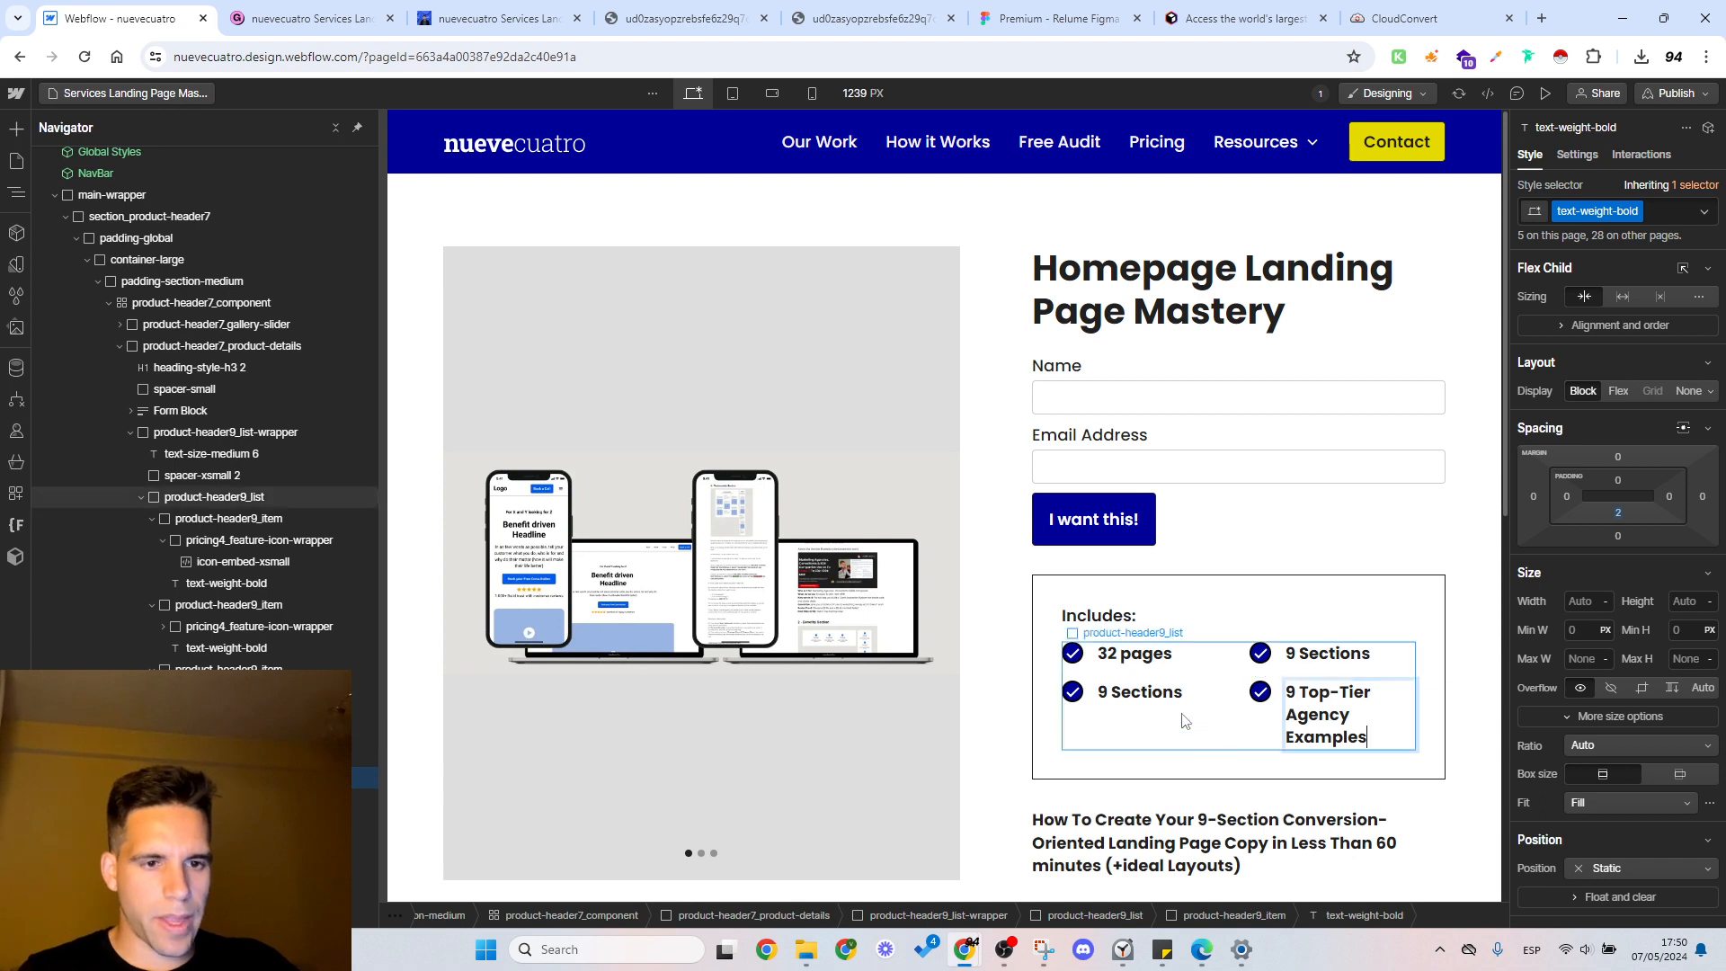
Step: Publish the site and check the product page at the tablet, mobile landscape and mobile portrait breakpoints
left_click(1711, 94)
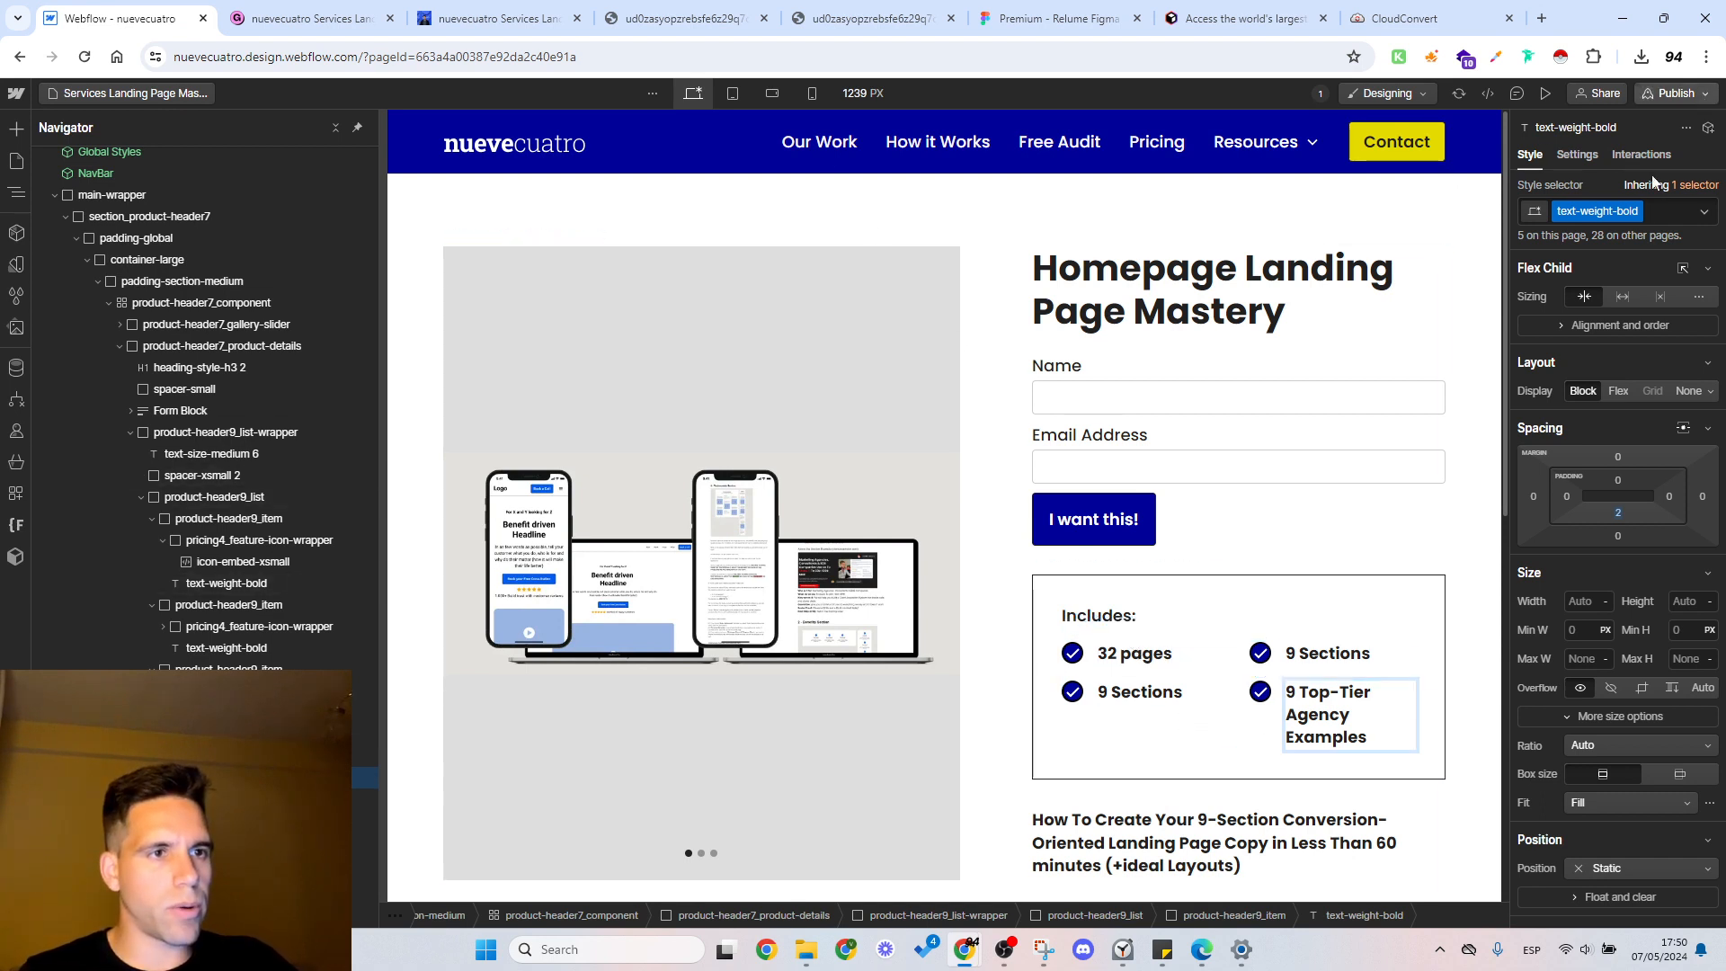
left_click(1620, 381)
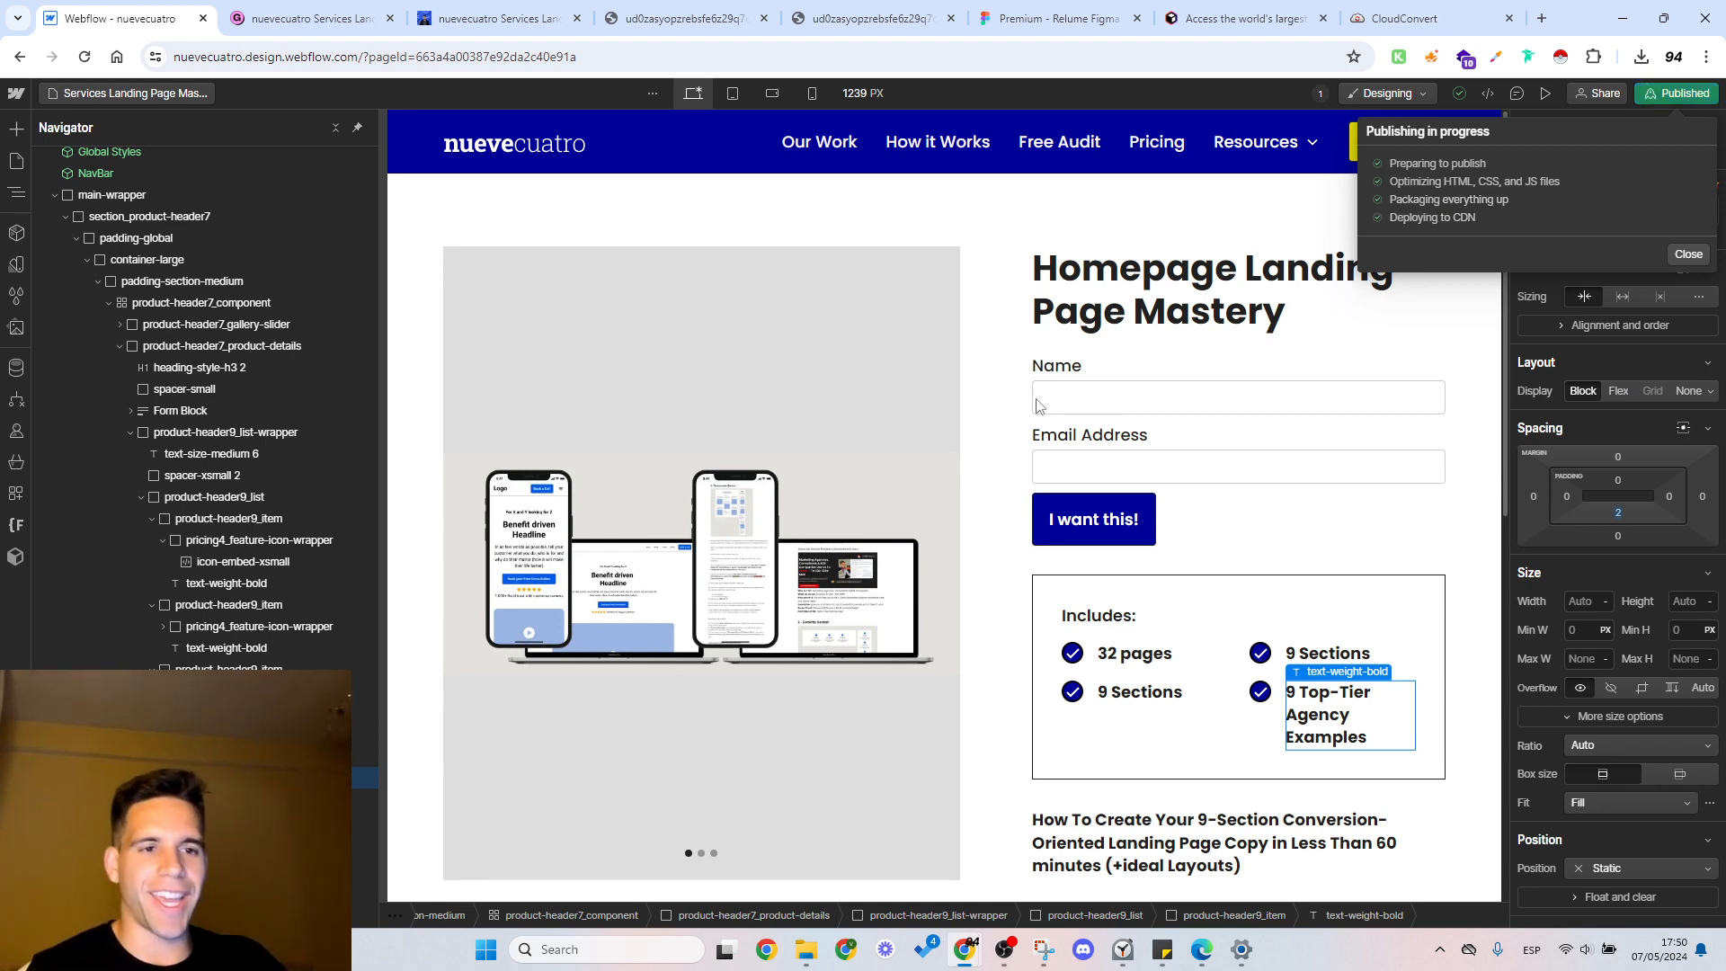
left_click(735, 100)
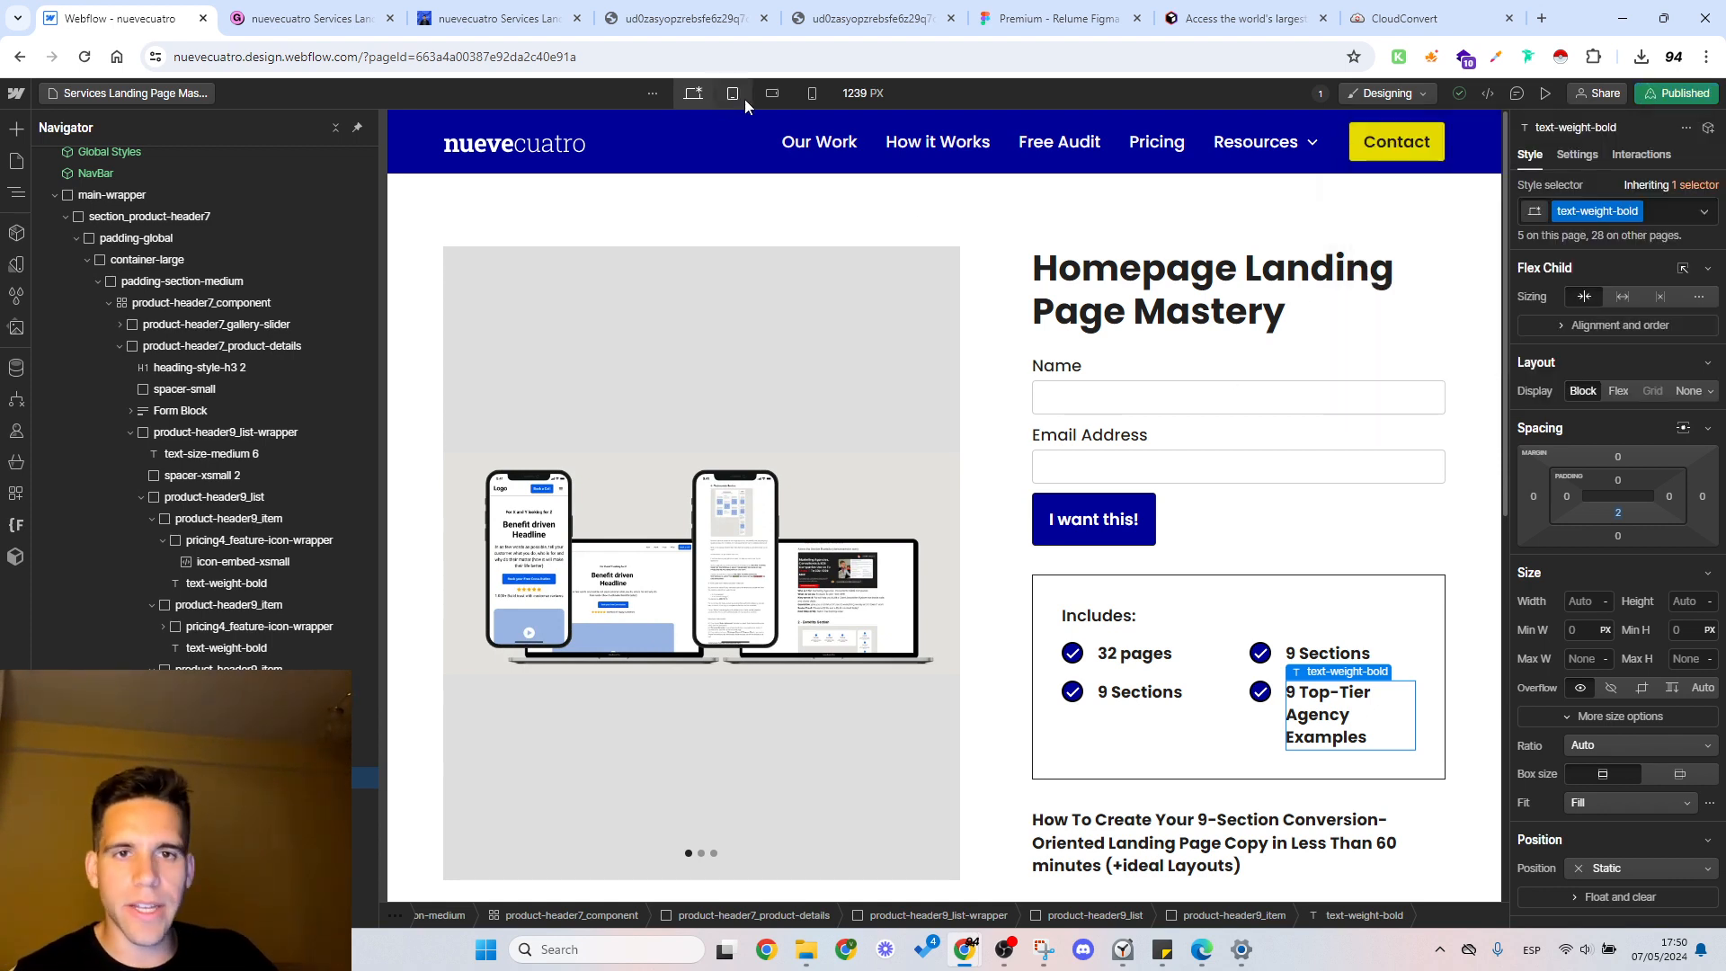
left_click(771, 92)
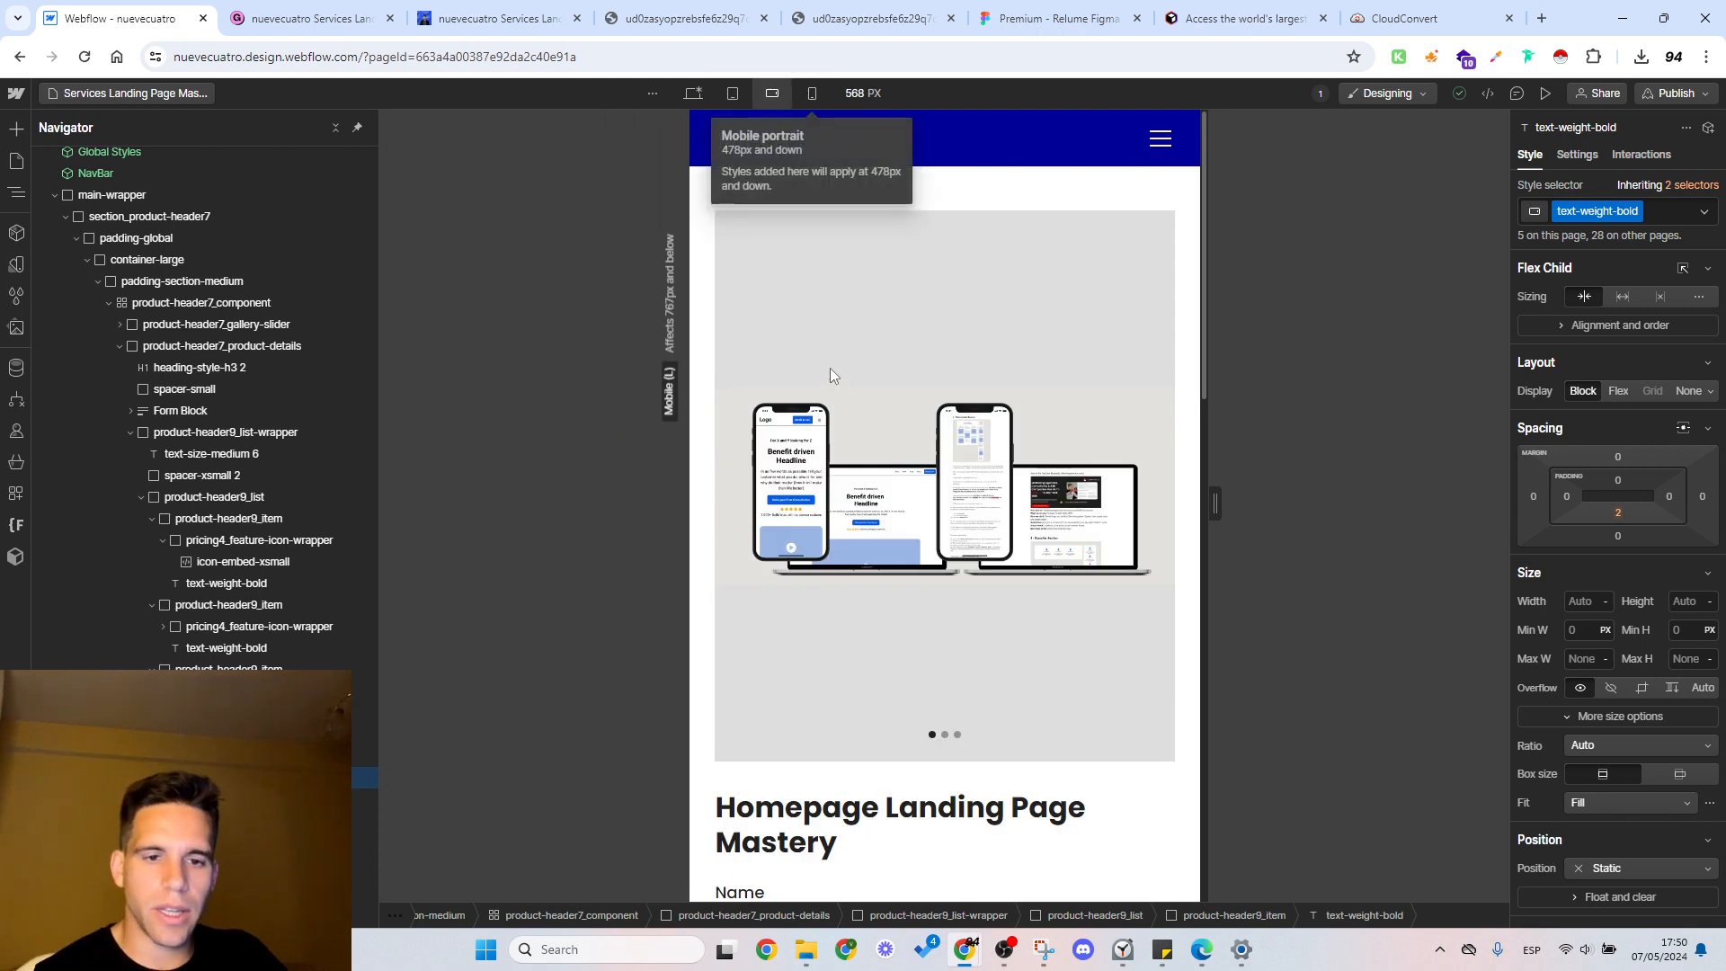
left_click(815, 95)
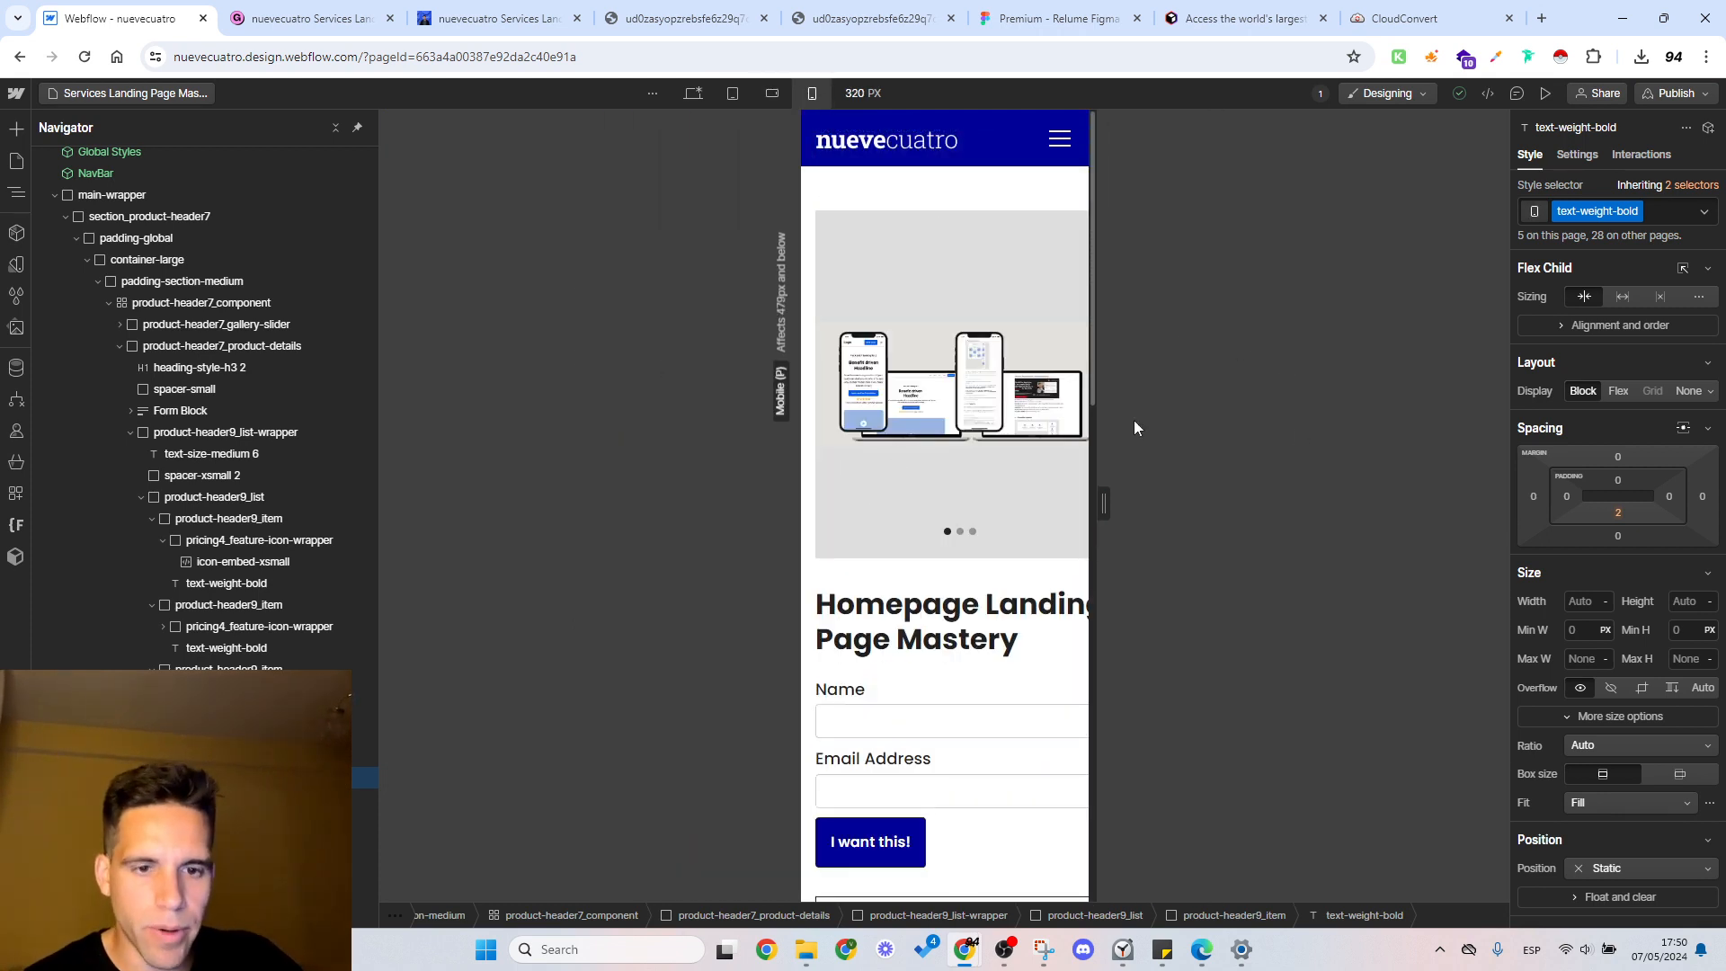
Step: At the mobile landscape breakpoint, set the row gap of the product-header9_list grid under Includes to 0.25 rem
left_click(773, 93)
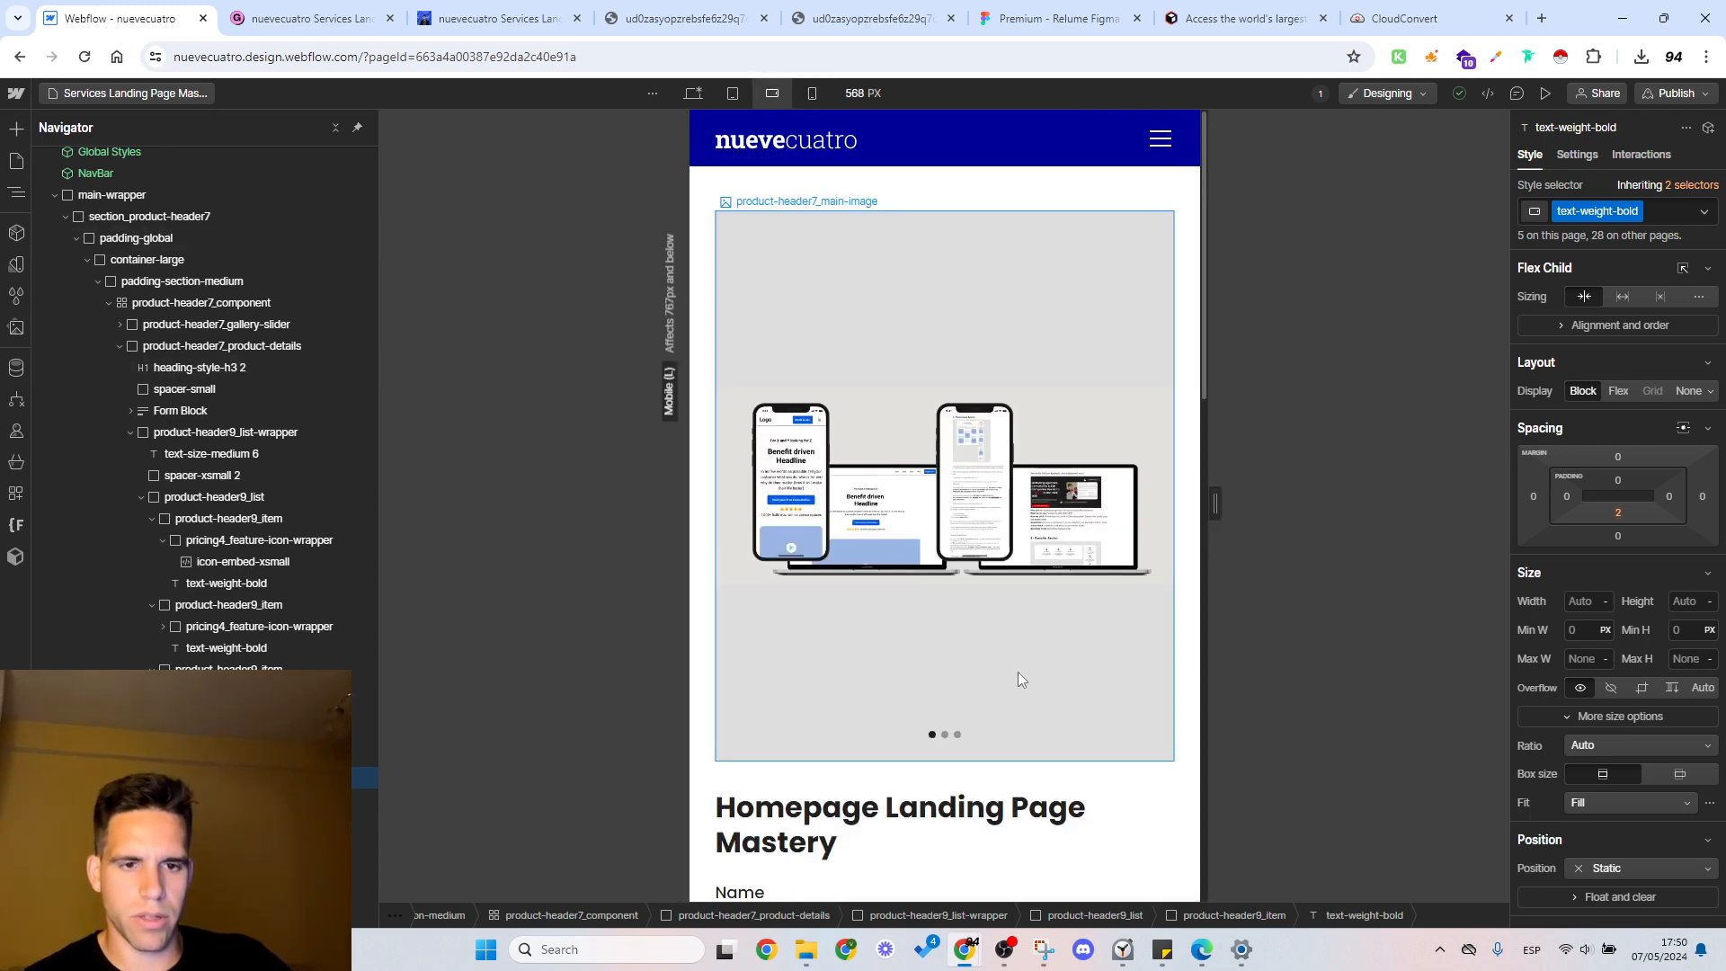
scroll(1017, 672, "down", 4)
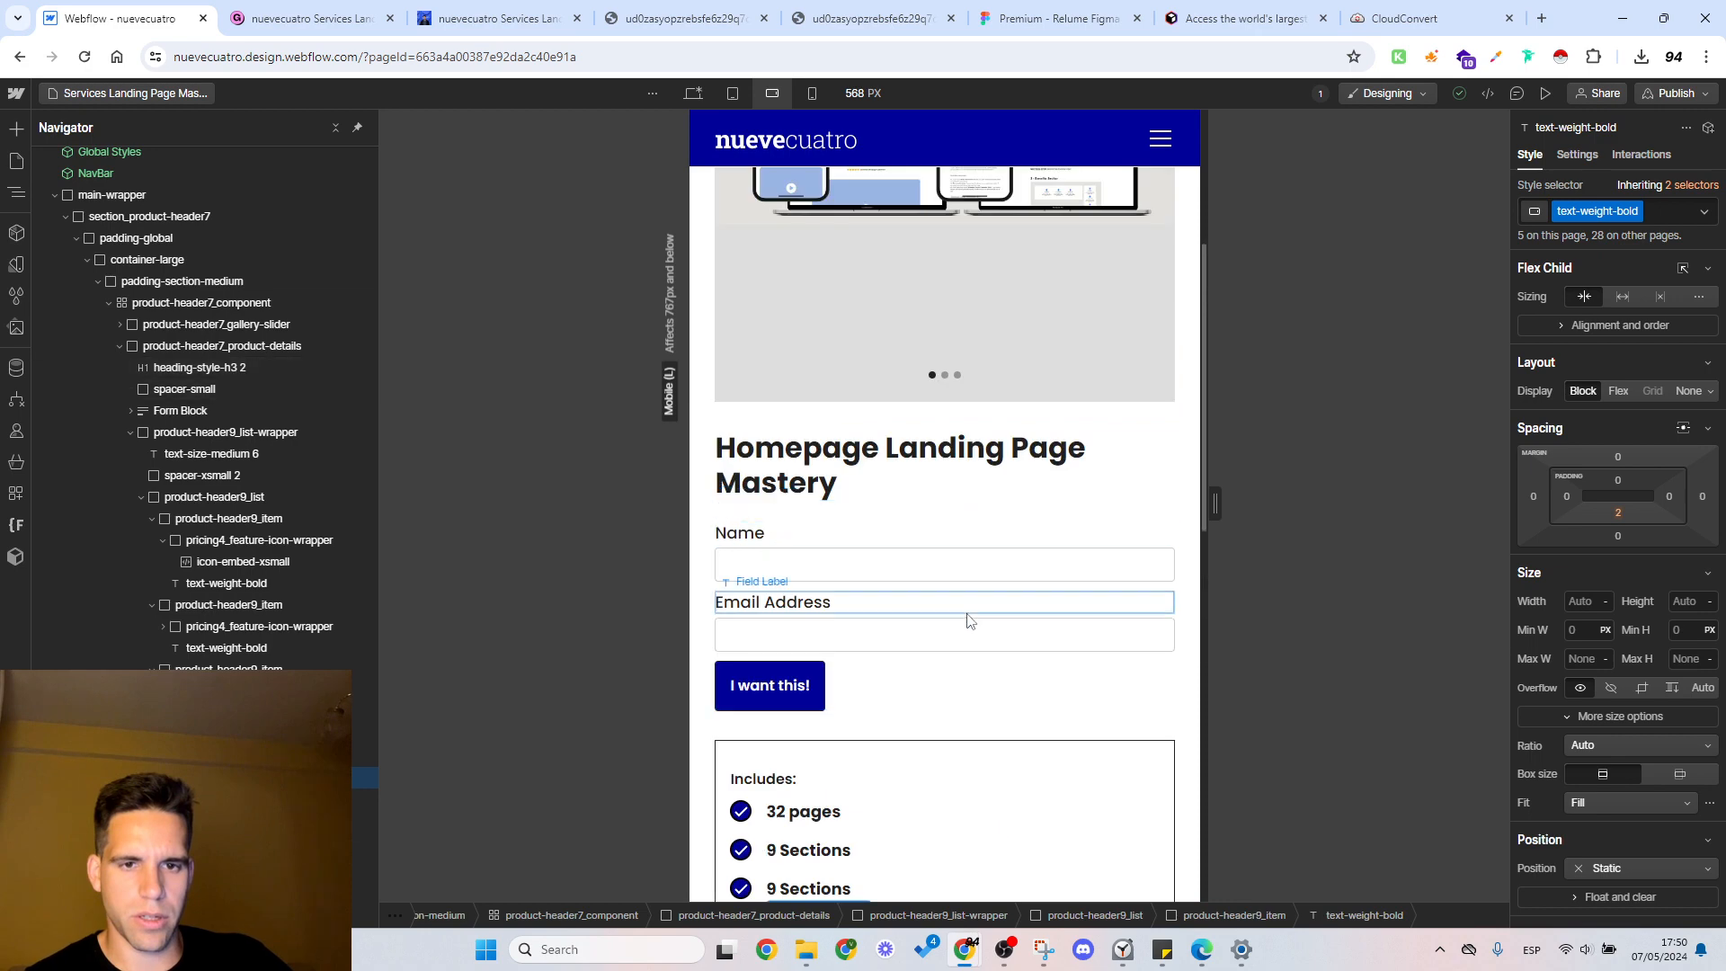
scroll(981, 701, "down", 2)
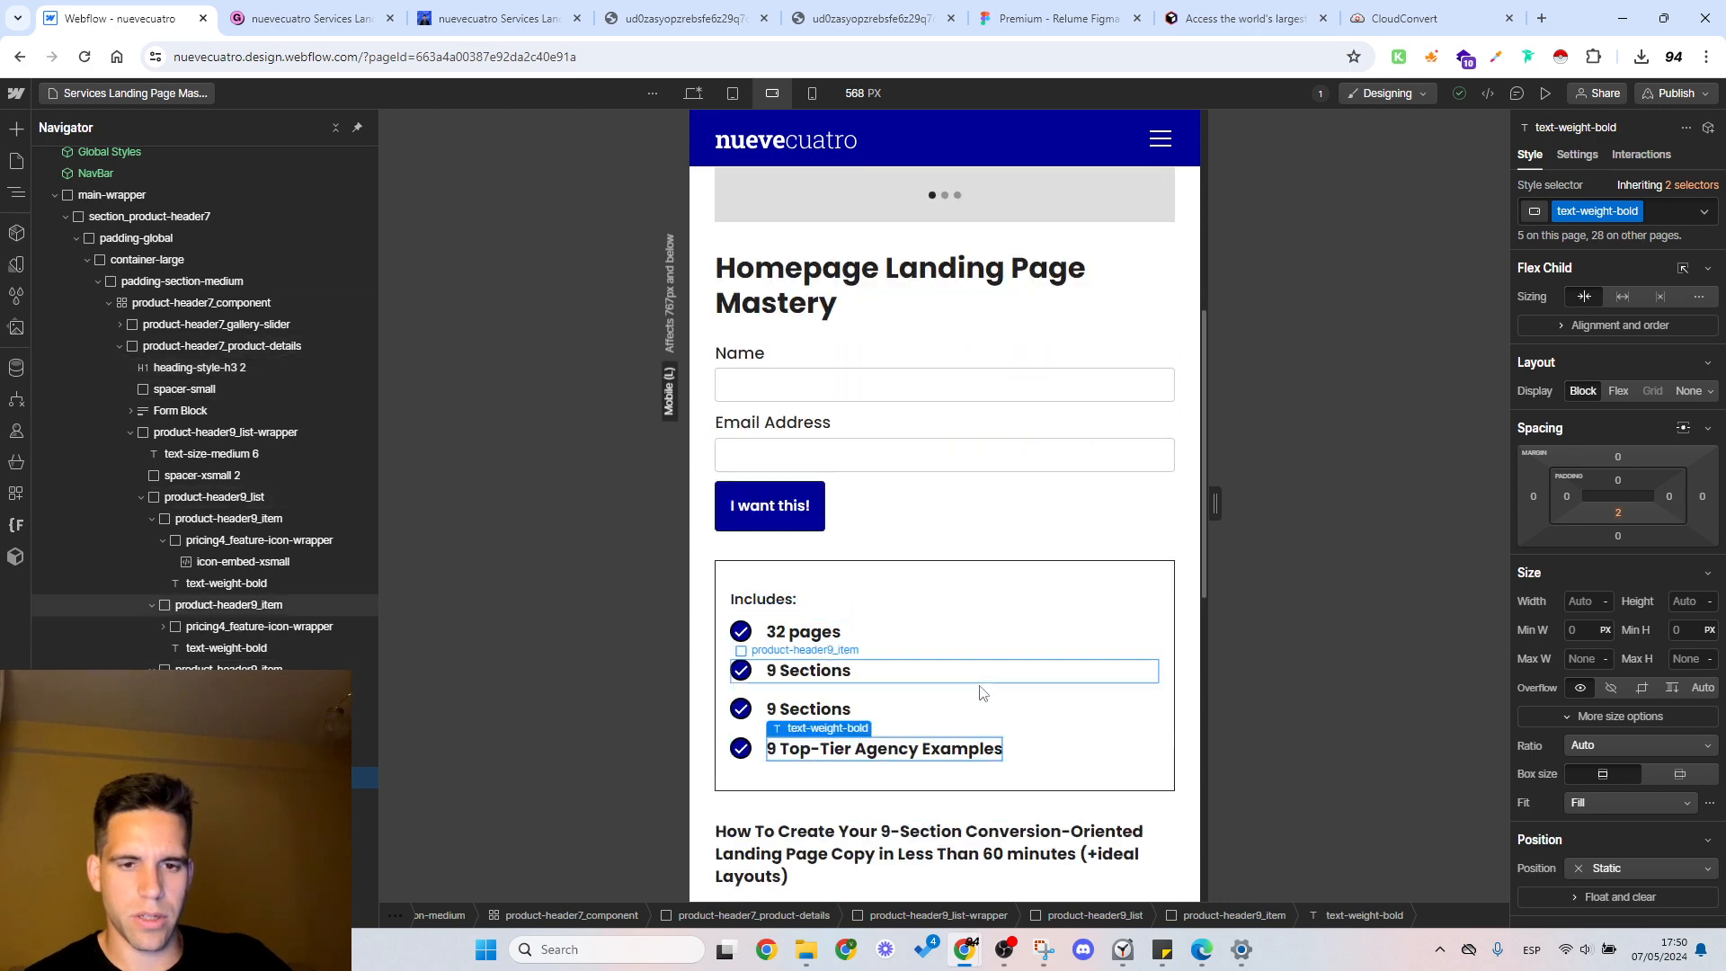
left_click(836, 640)
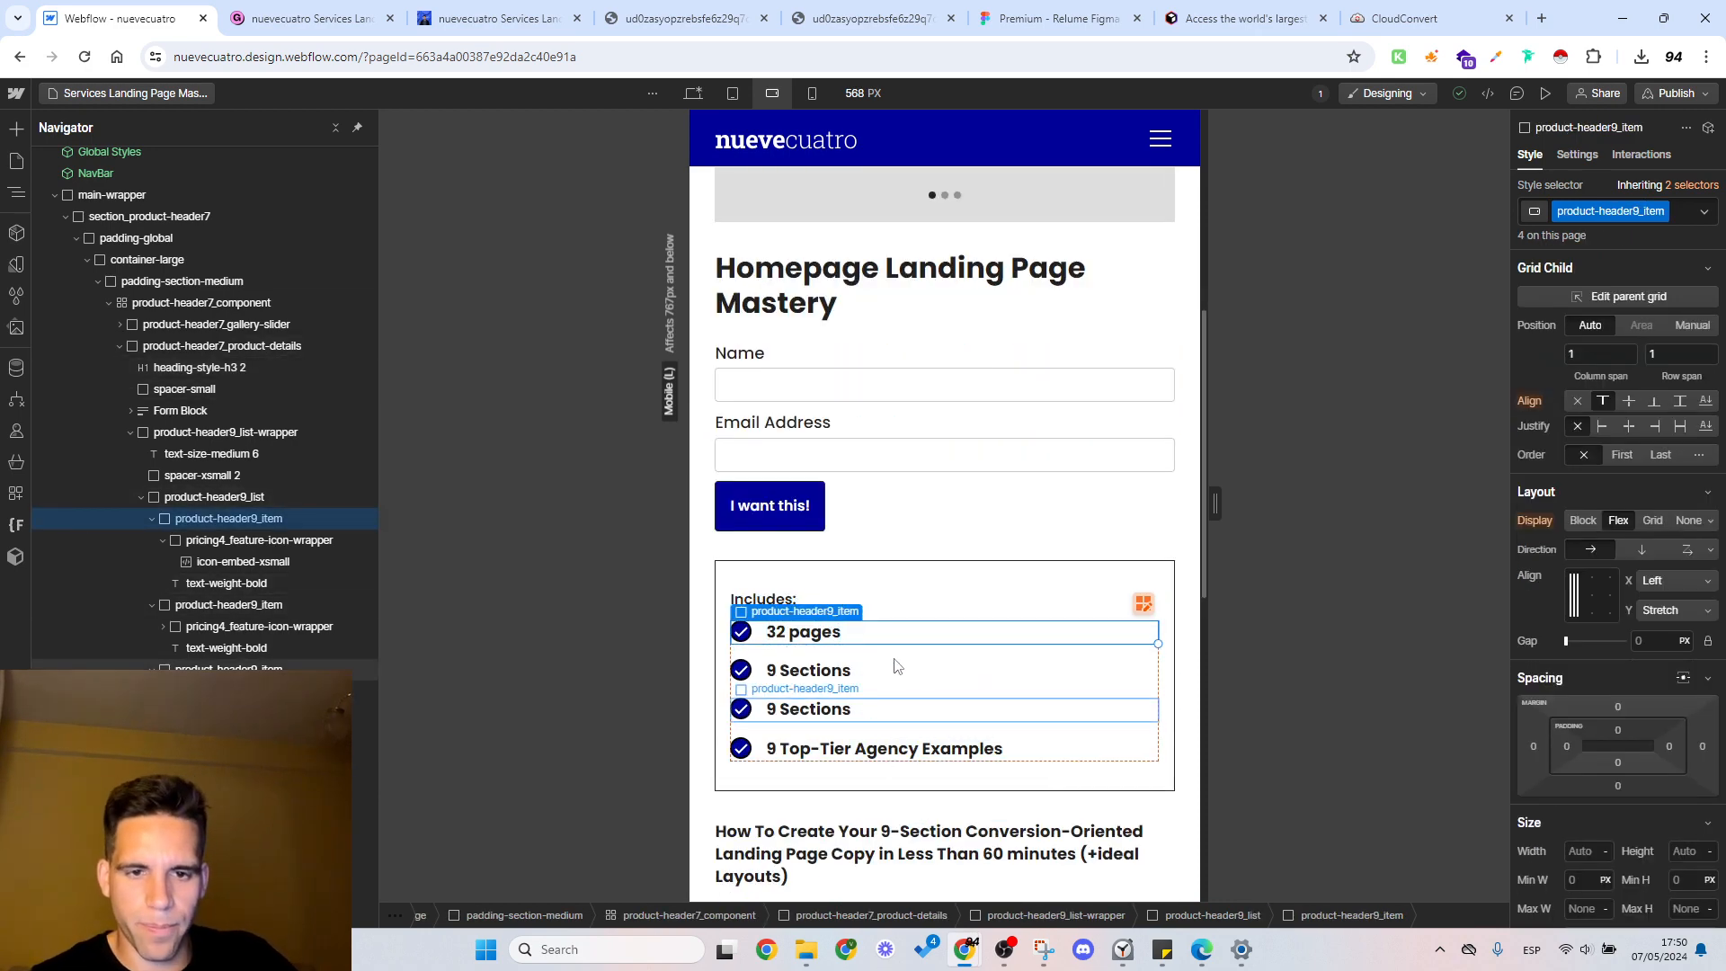
left_click(239, 500)
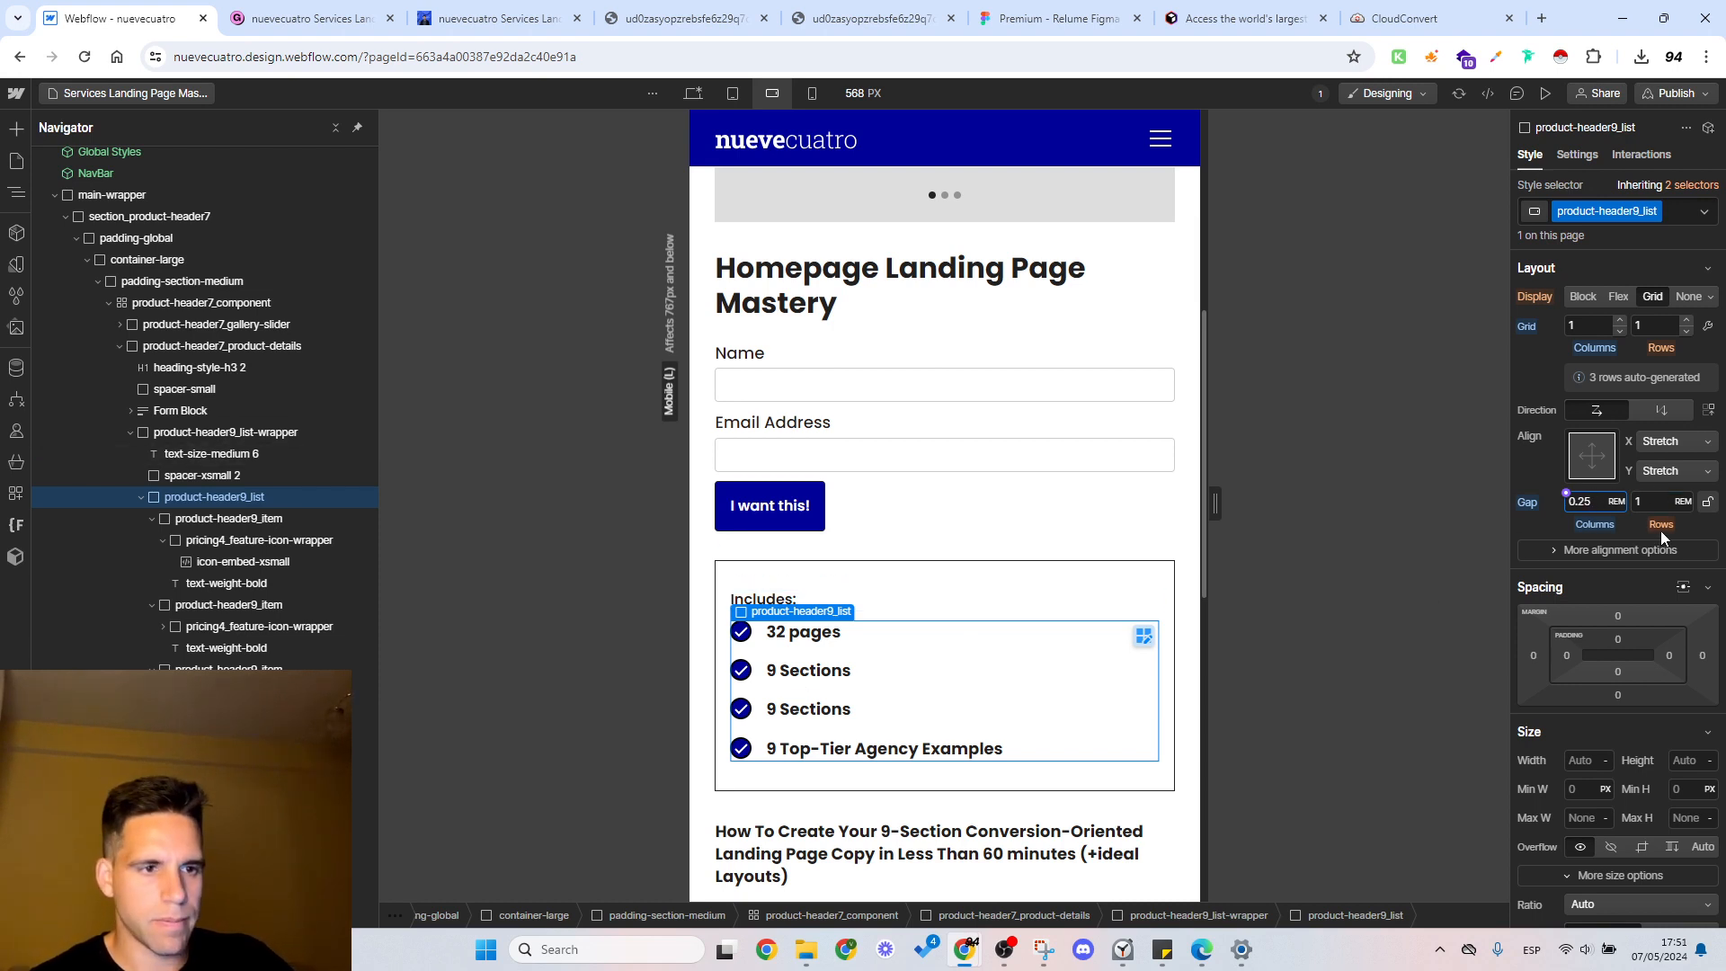
left_click(1651, 504)
key("Return")
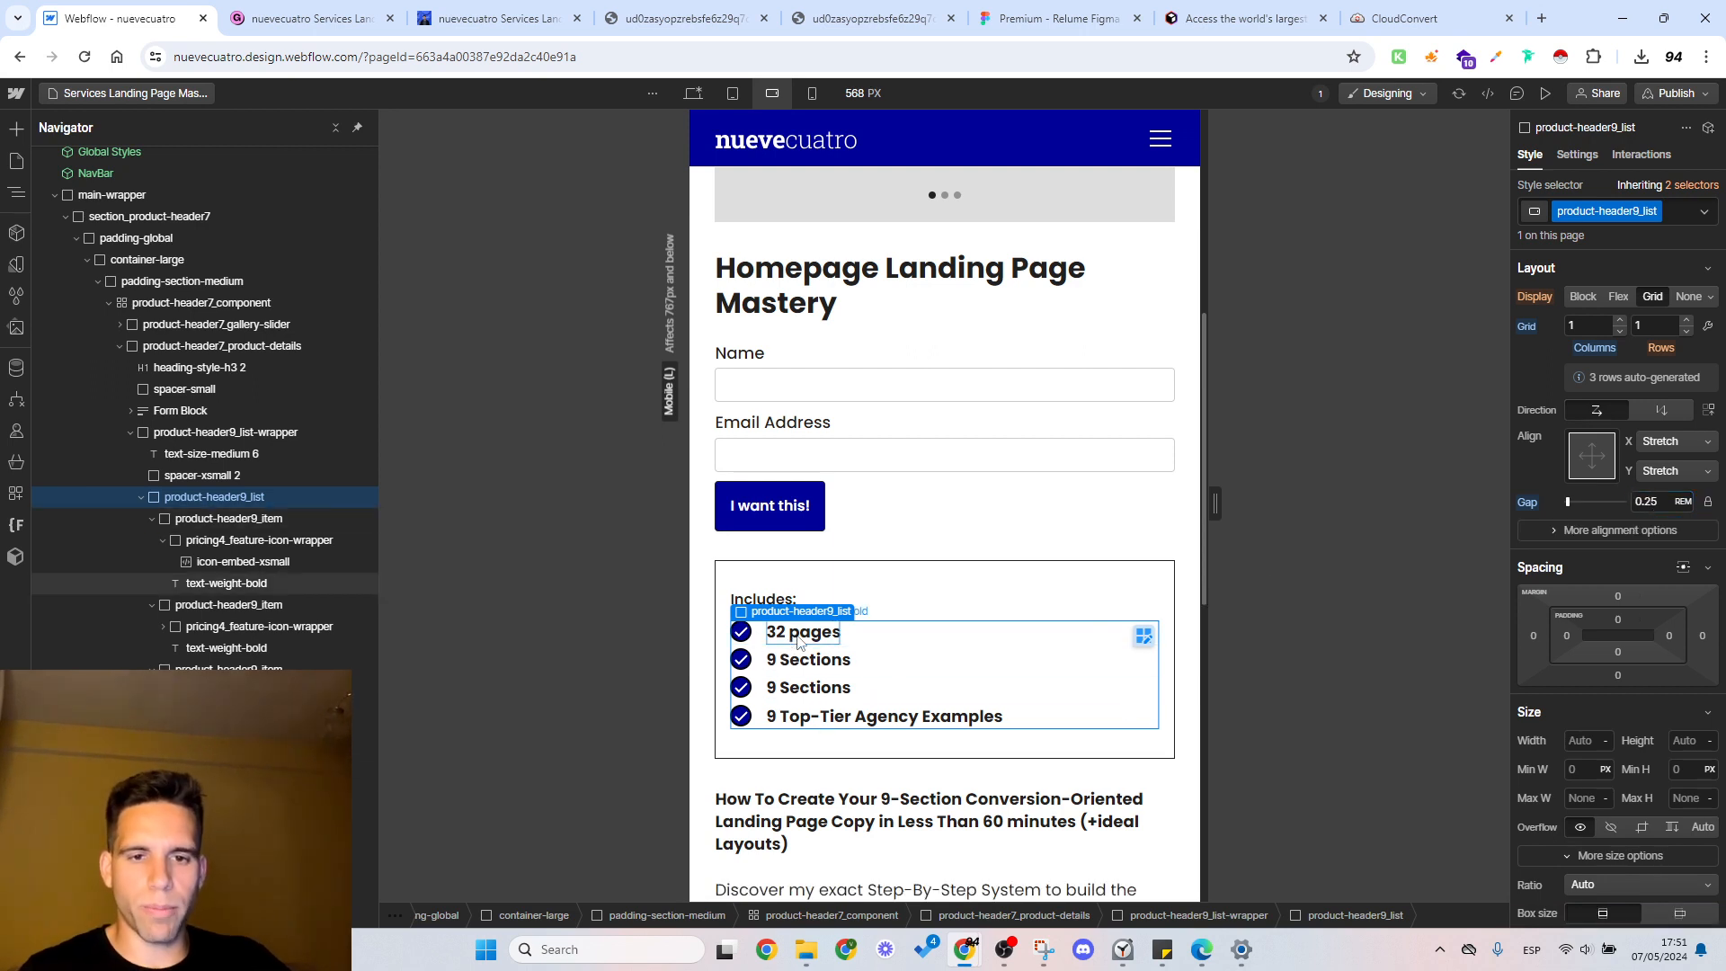
Step: Shorten the third feature's text under Includes to "9 S"
left_click(810, 688)
left_click_drag(797, 689, 852, 689)
key("BackSpace")
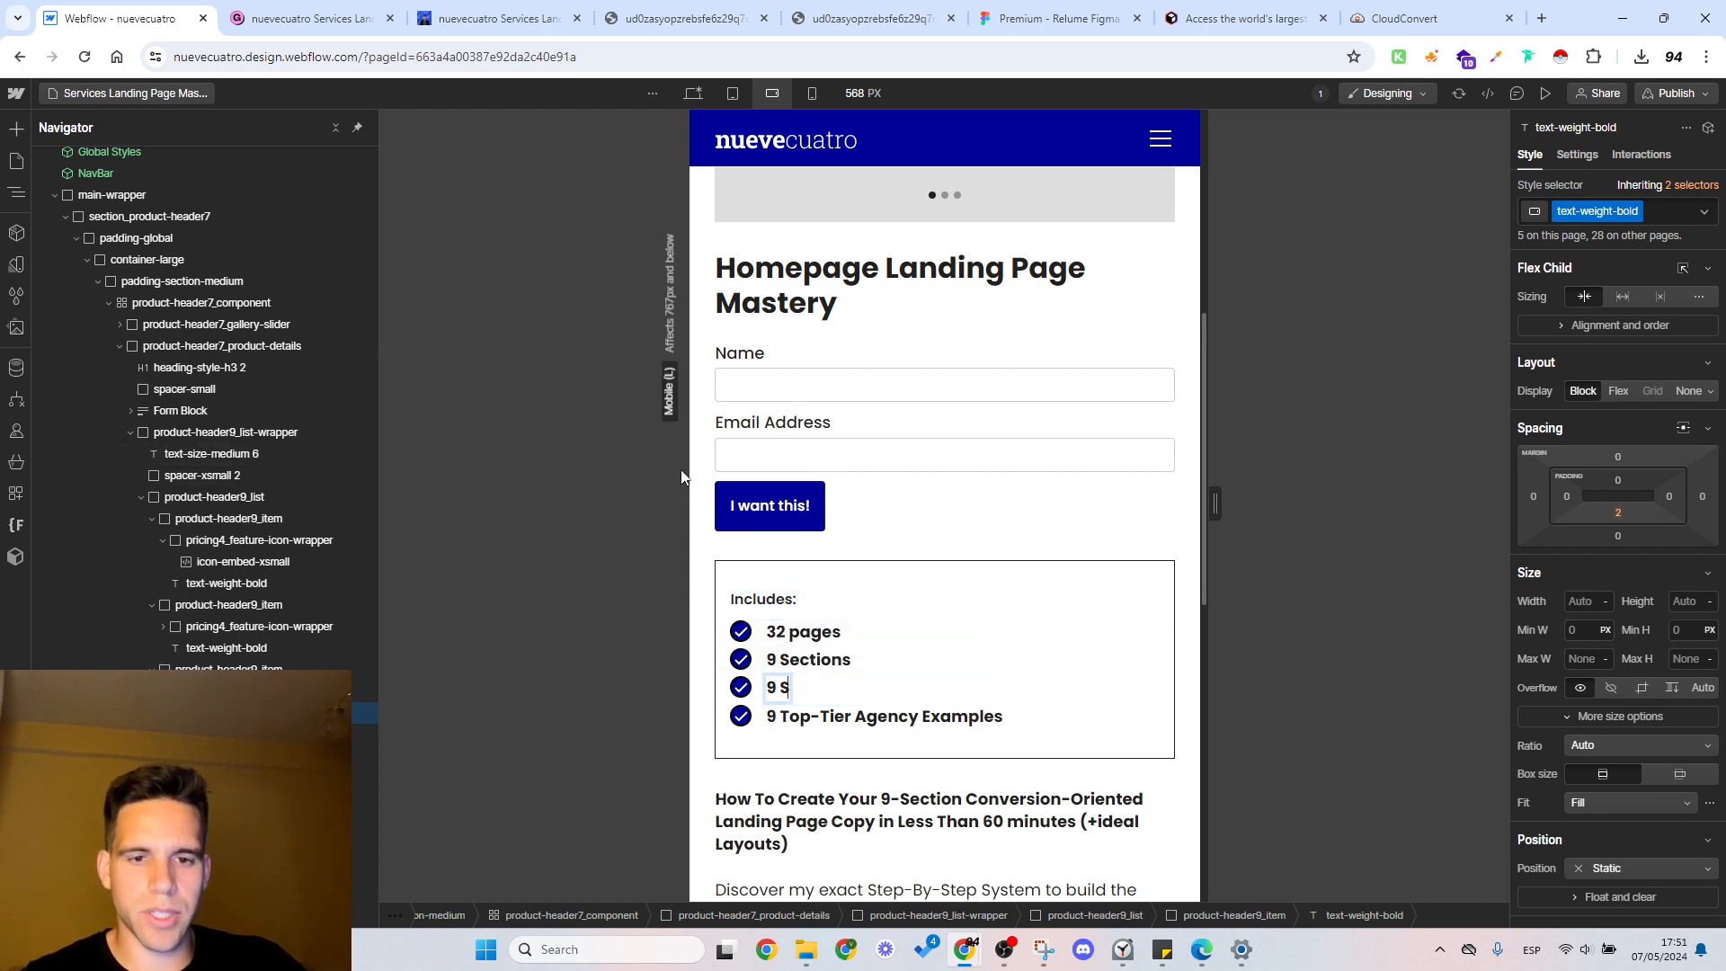
Step: Change the first two features' texts under Includes to "Doc File of 30+ pages" and "9 Sections & Steps per each section"
left_click(834, 666)
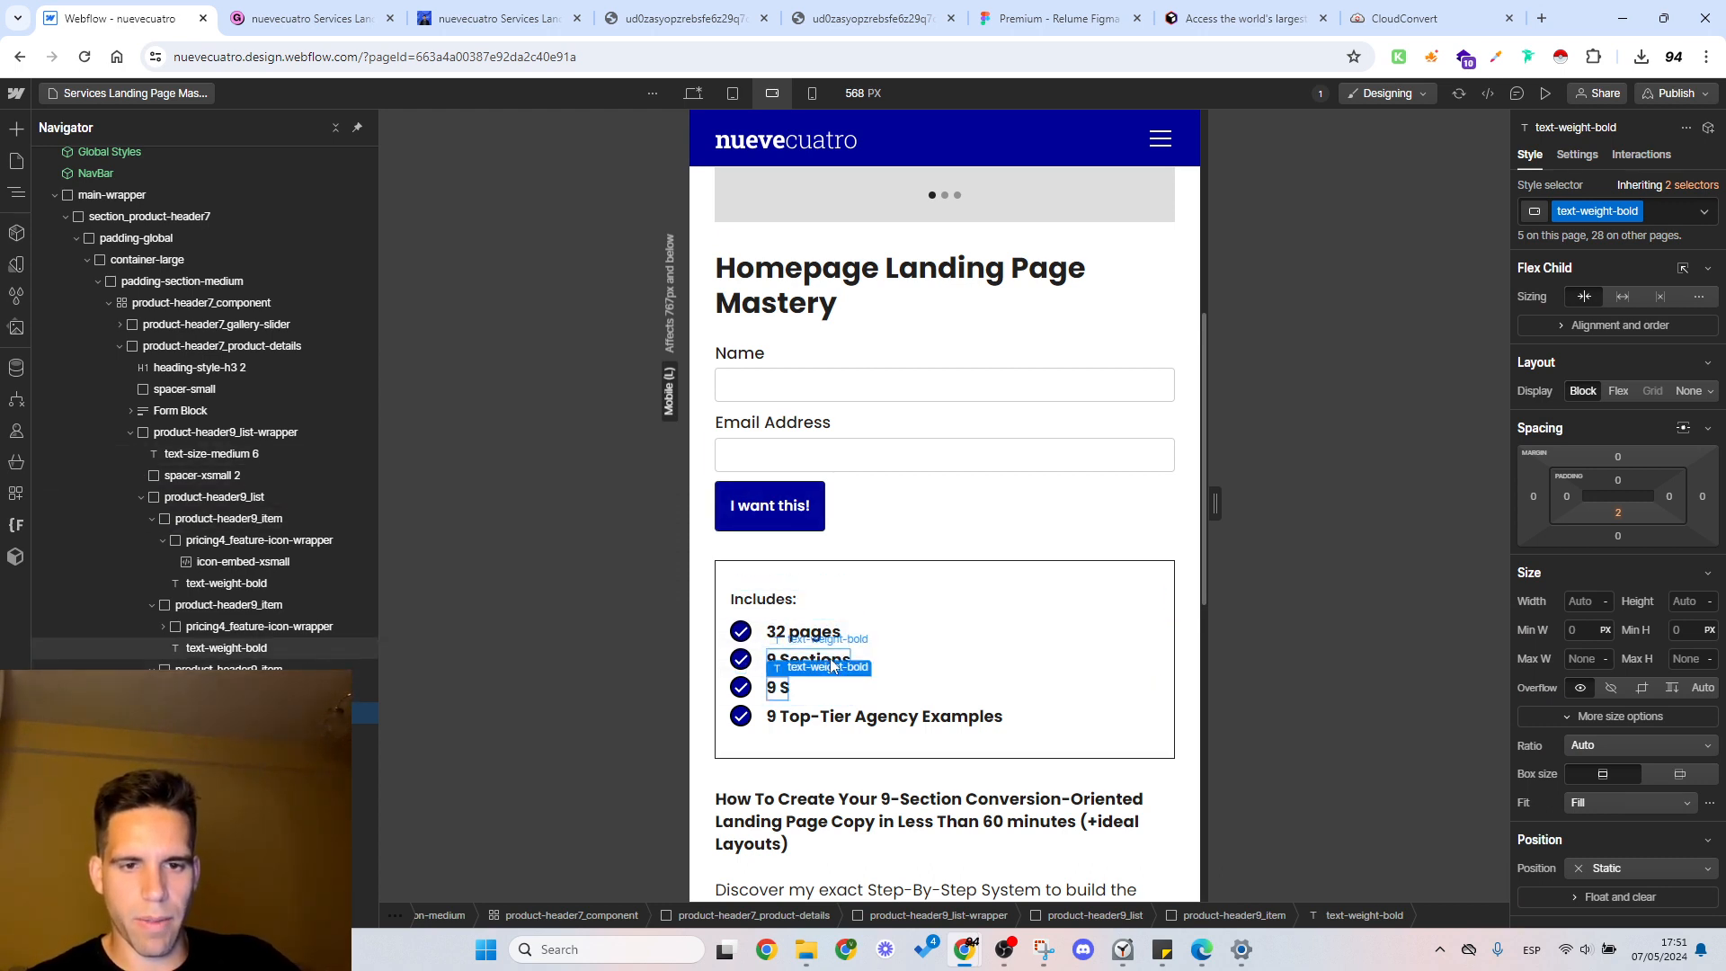
double_click(833, 666)
left_click(812, 637)
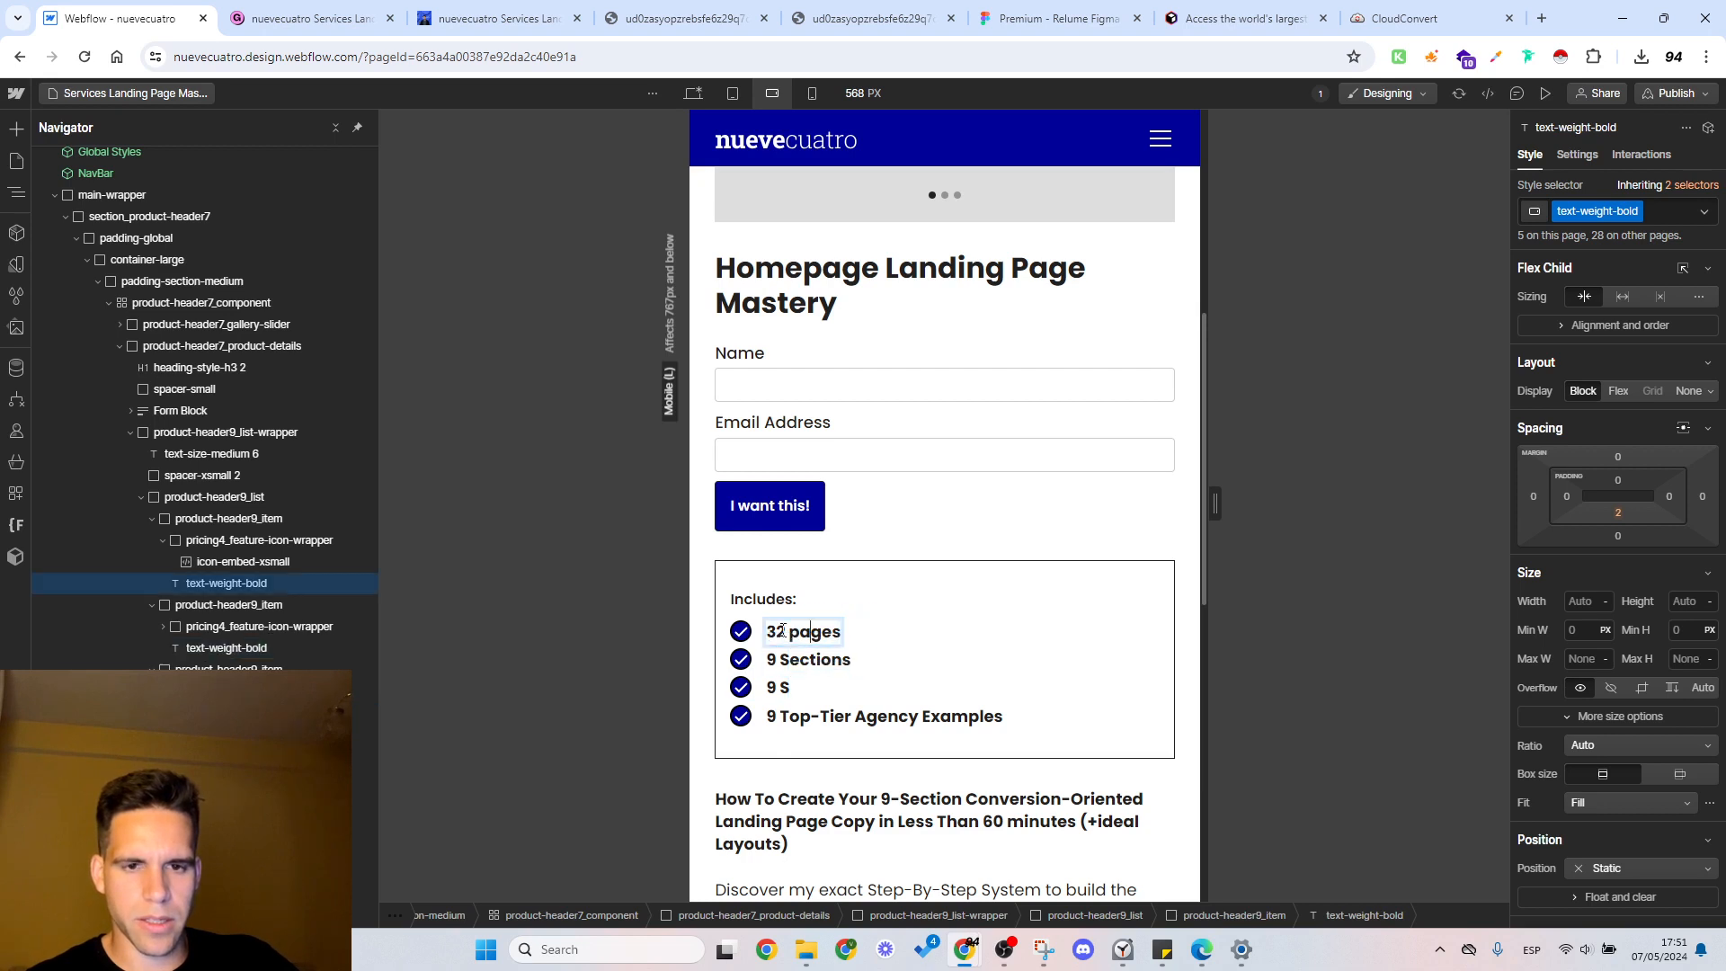
double_click(774, 636)
left_click(774, 637)
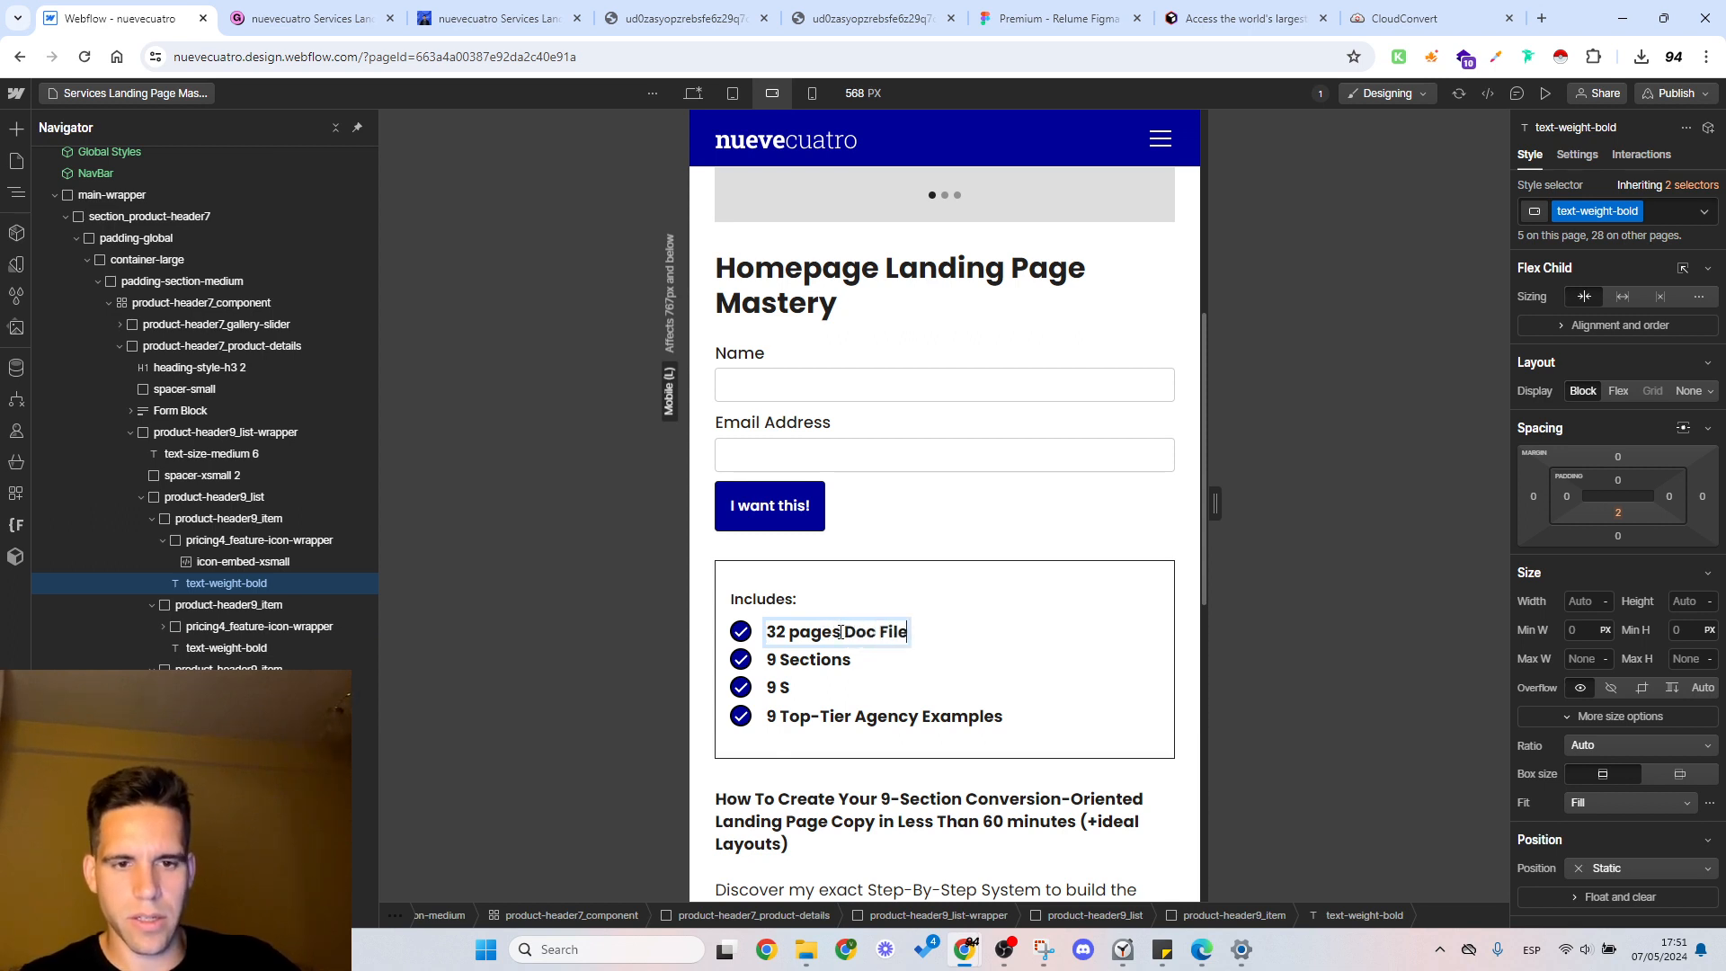
type("Doc File")
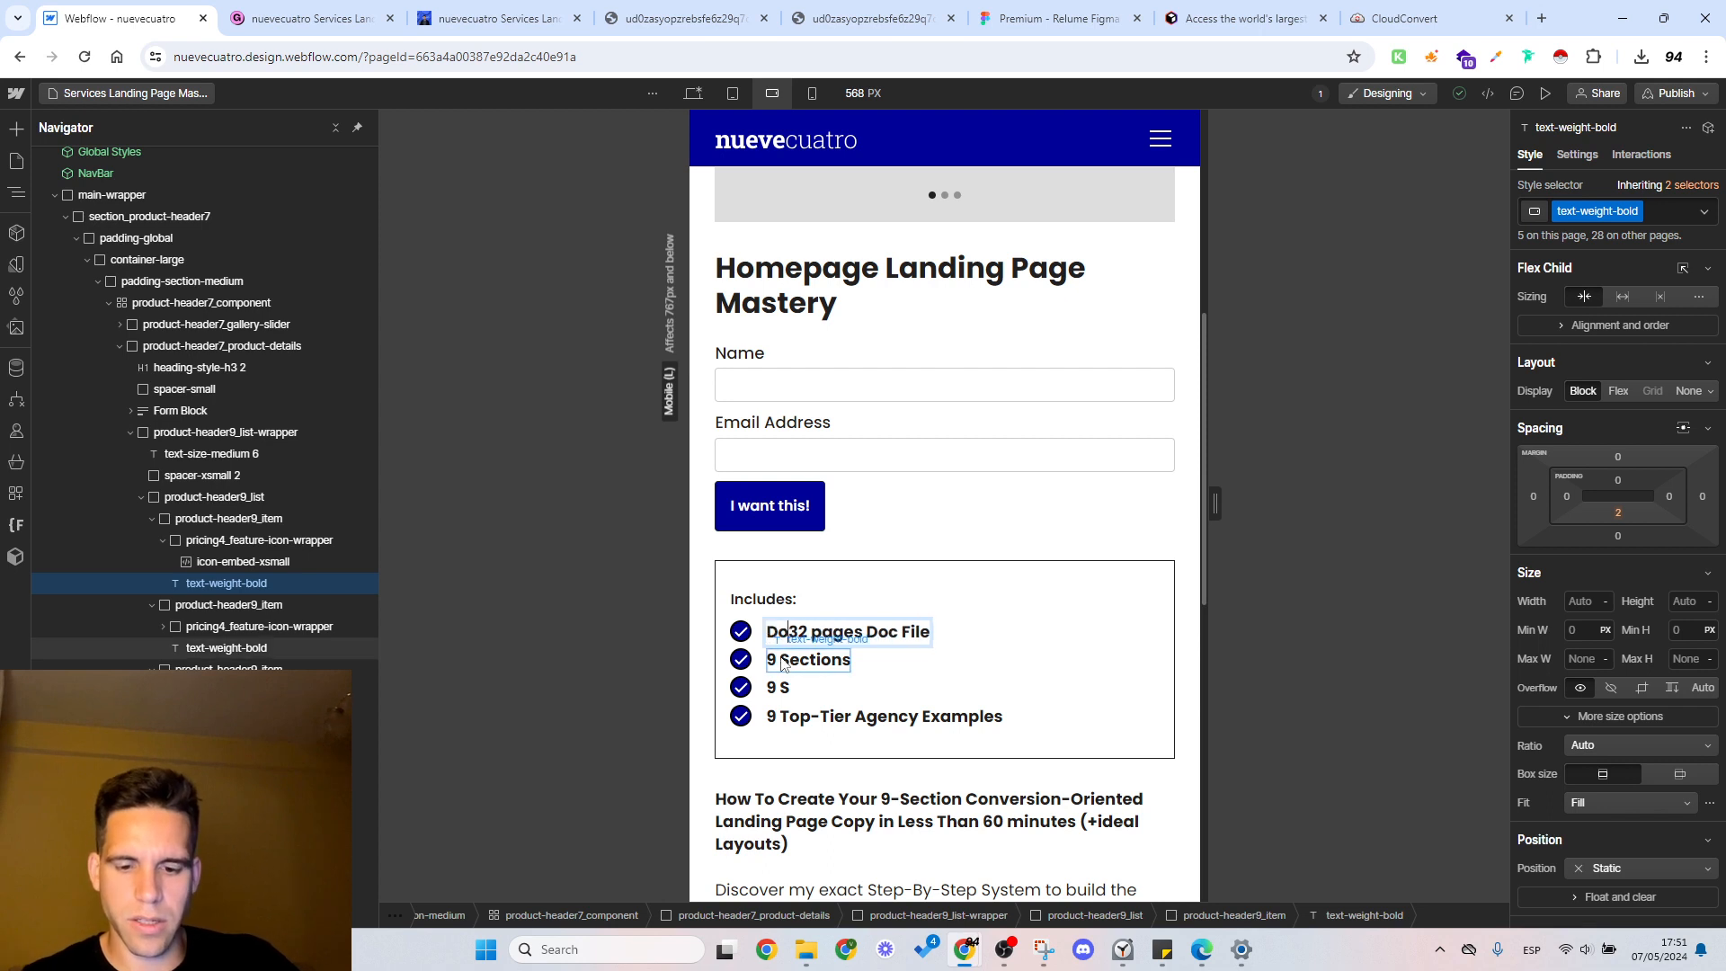
type(" of 3")
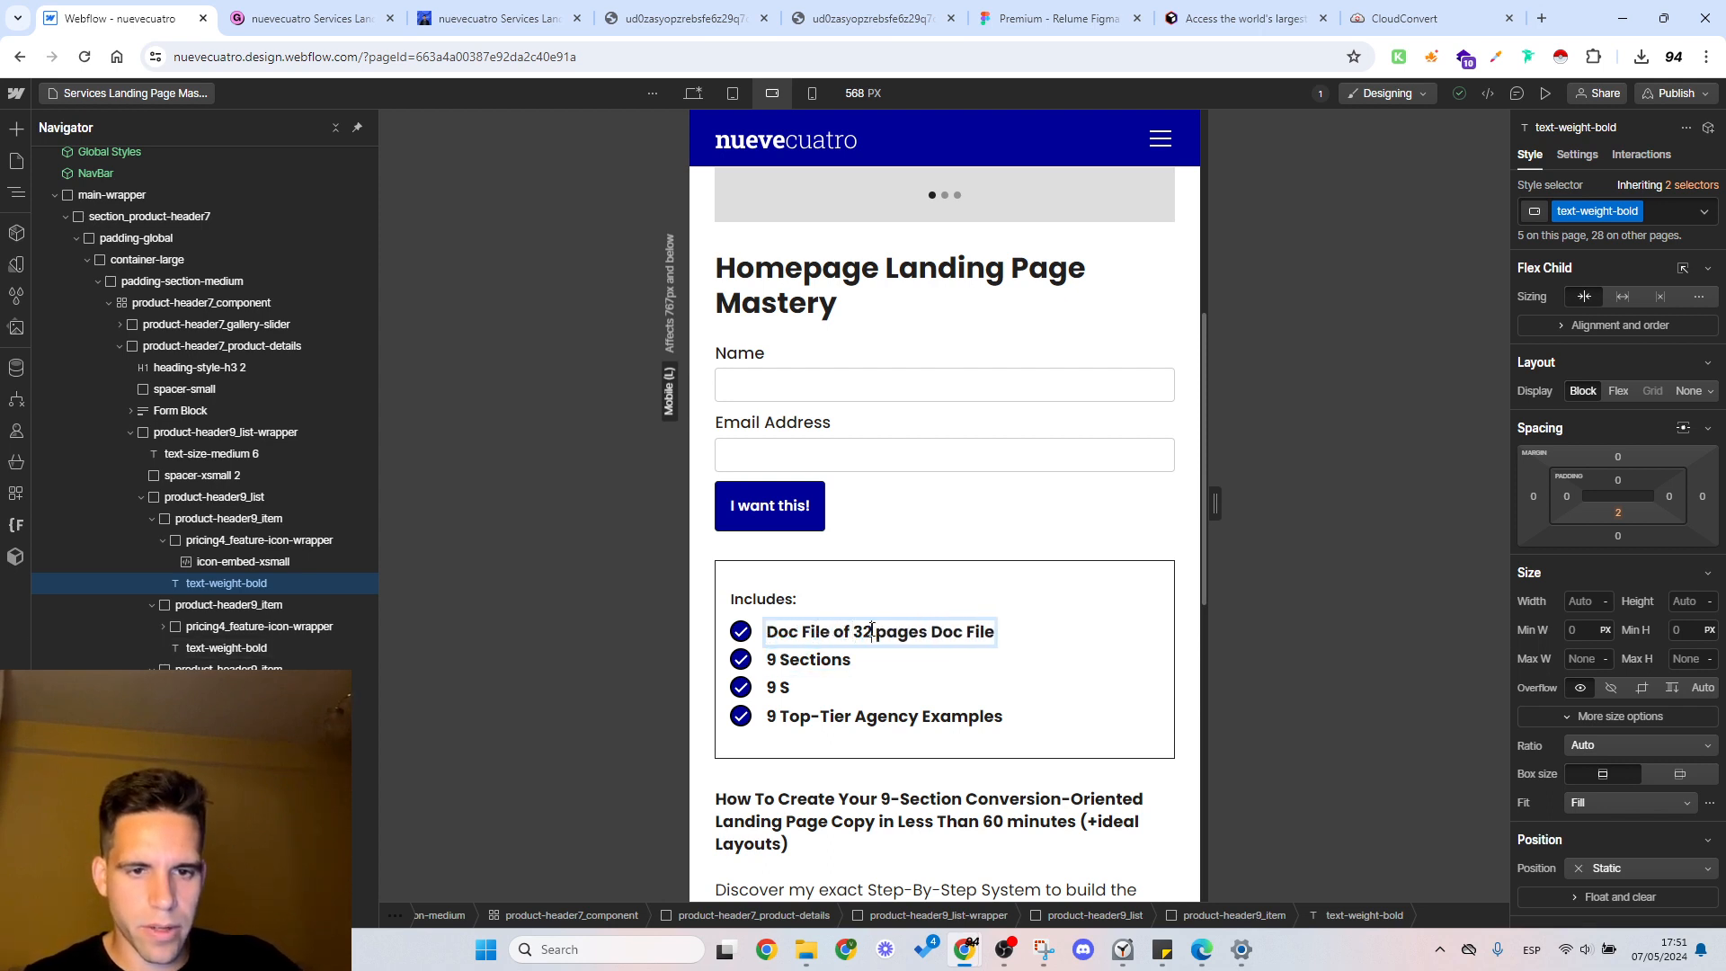
type("0+")
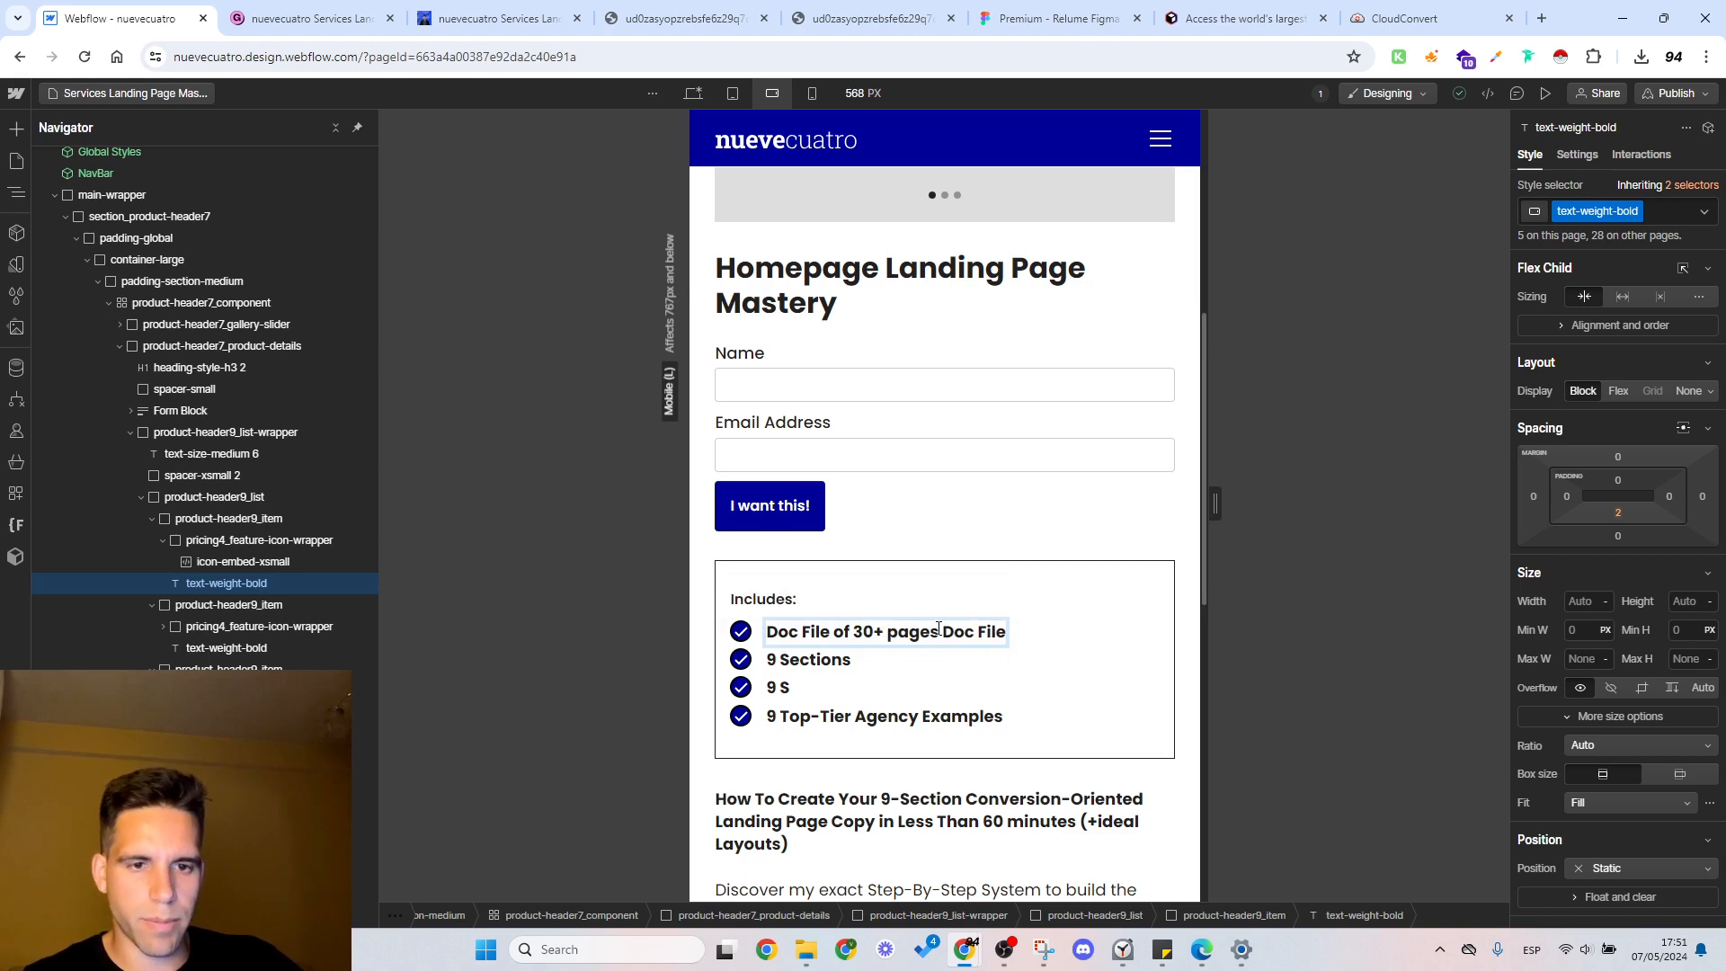
left_click_drag(938, 629, 1021, 639)
key("BackSpace")
left_click(849, 661)
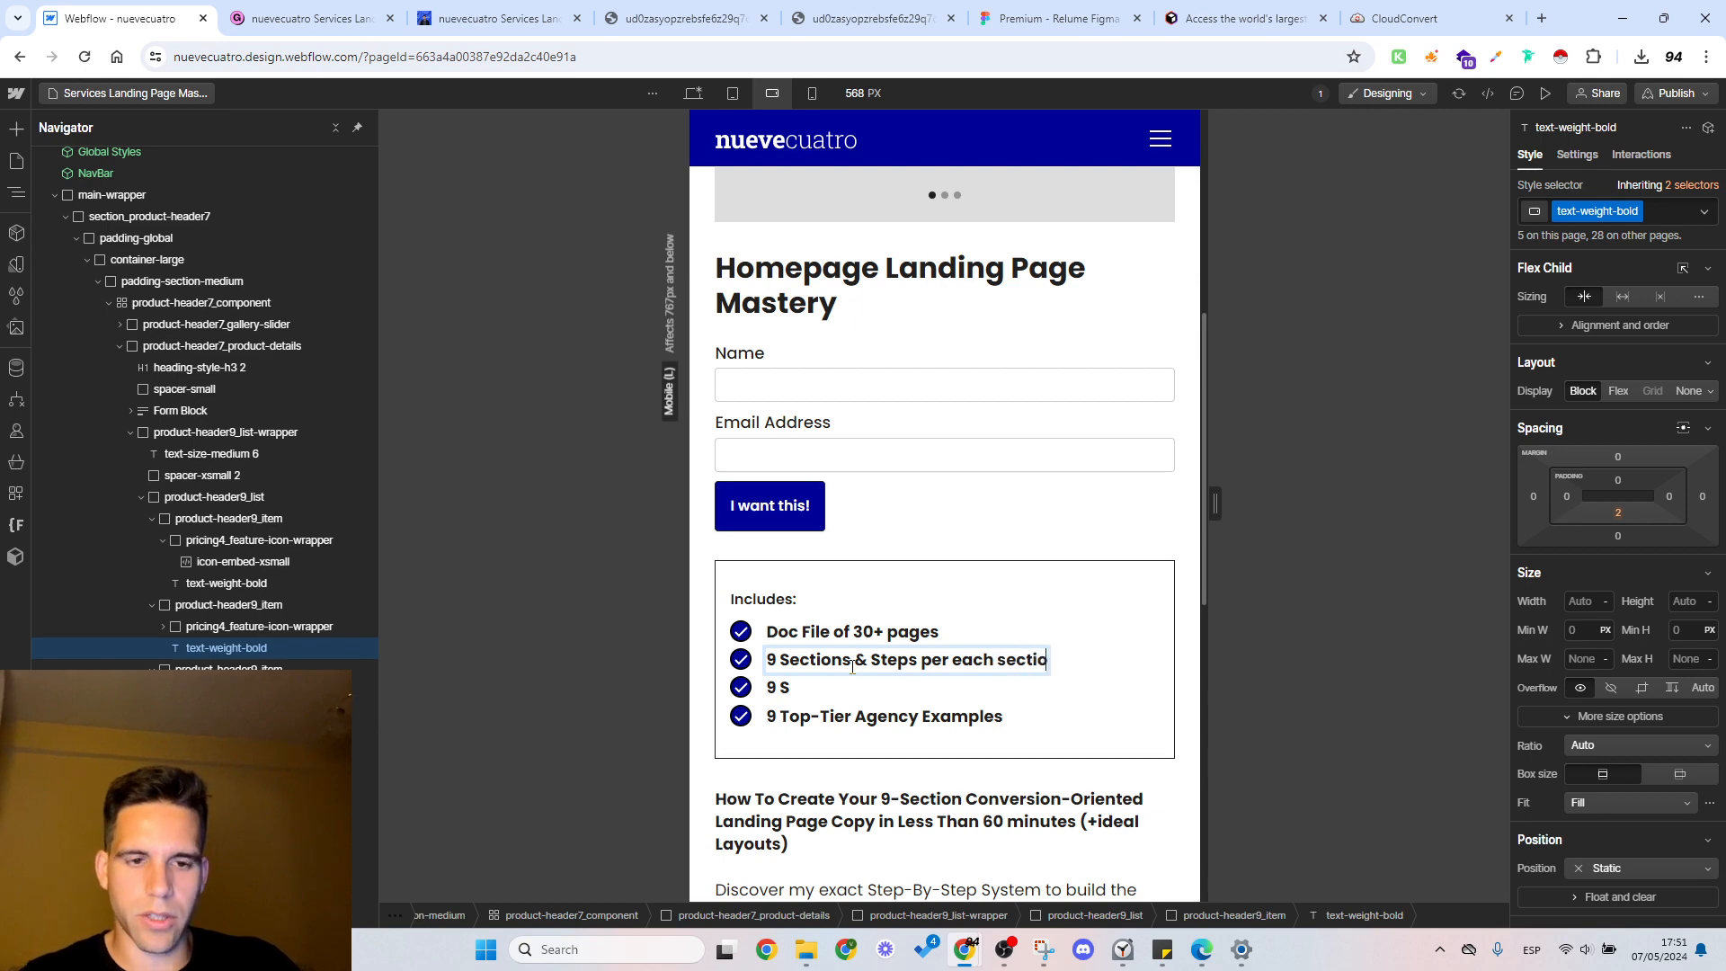
Step: Copy the fourth feature's text under Includes and paste it over the third feature's text
left_click(795, 692)
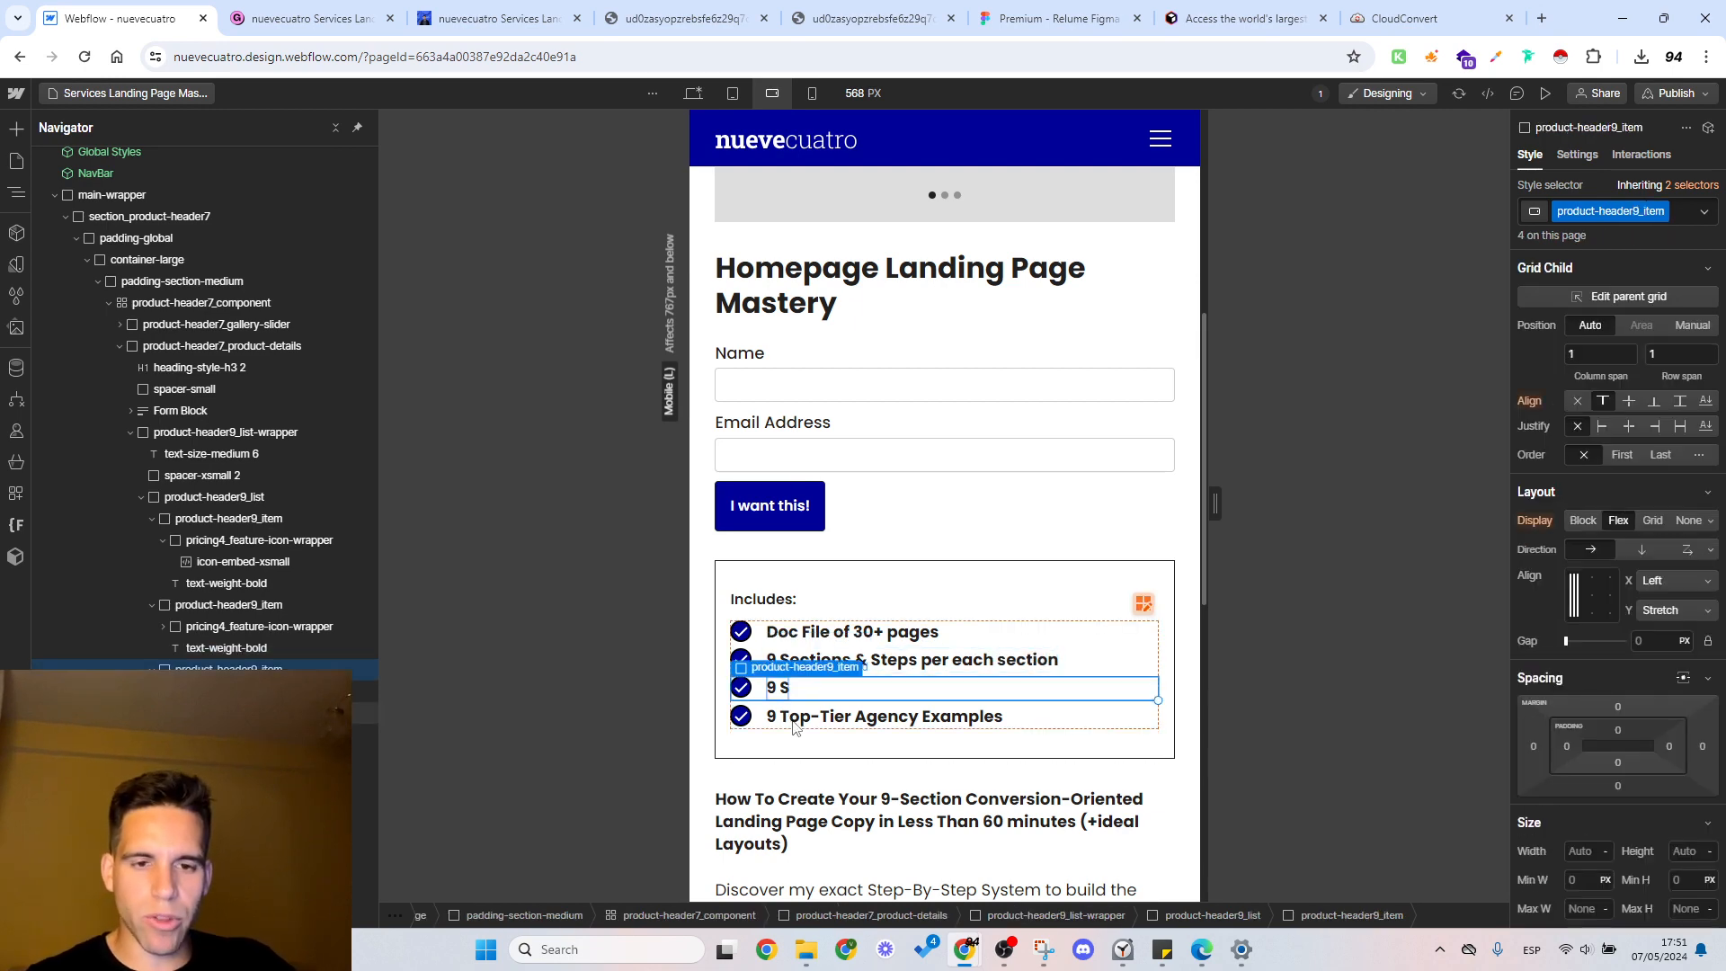
left_click(810, 724)
double_click(813, 731)
key("ctrl+c")
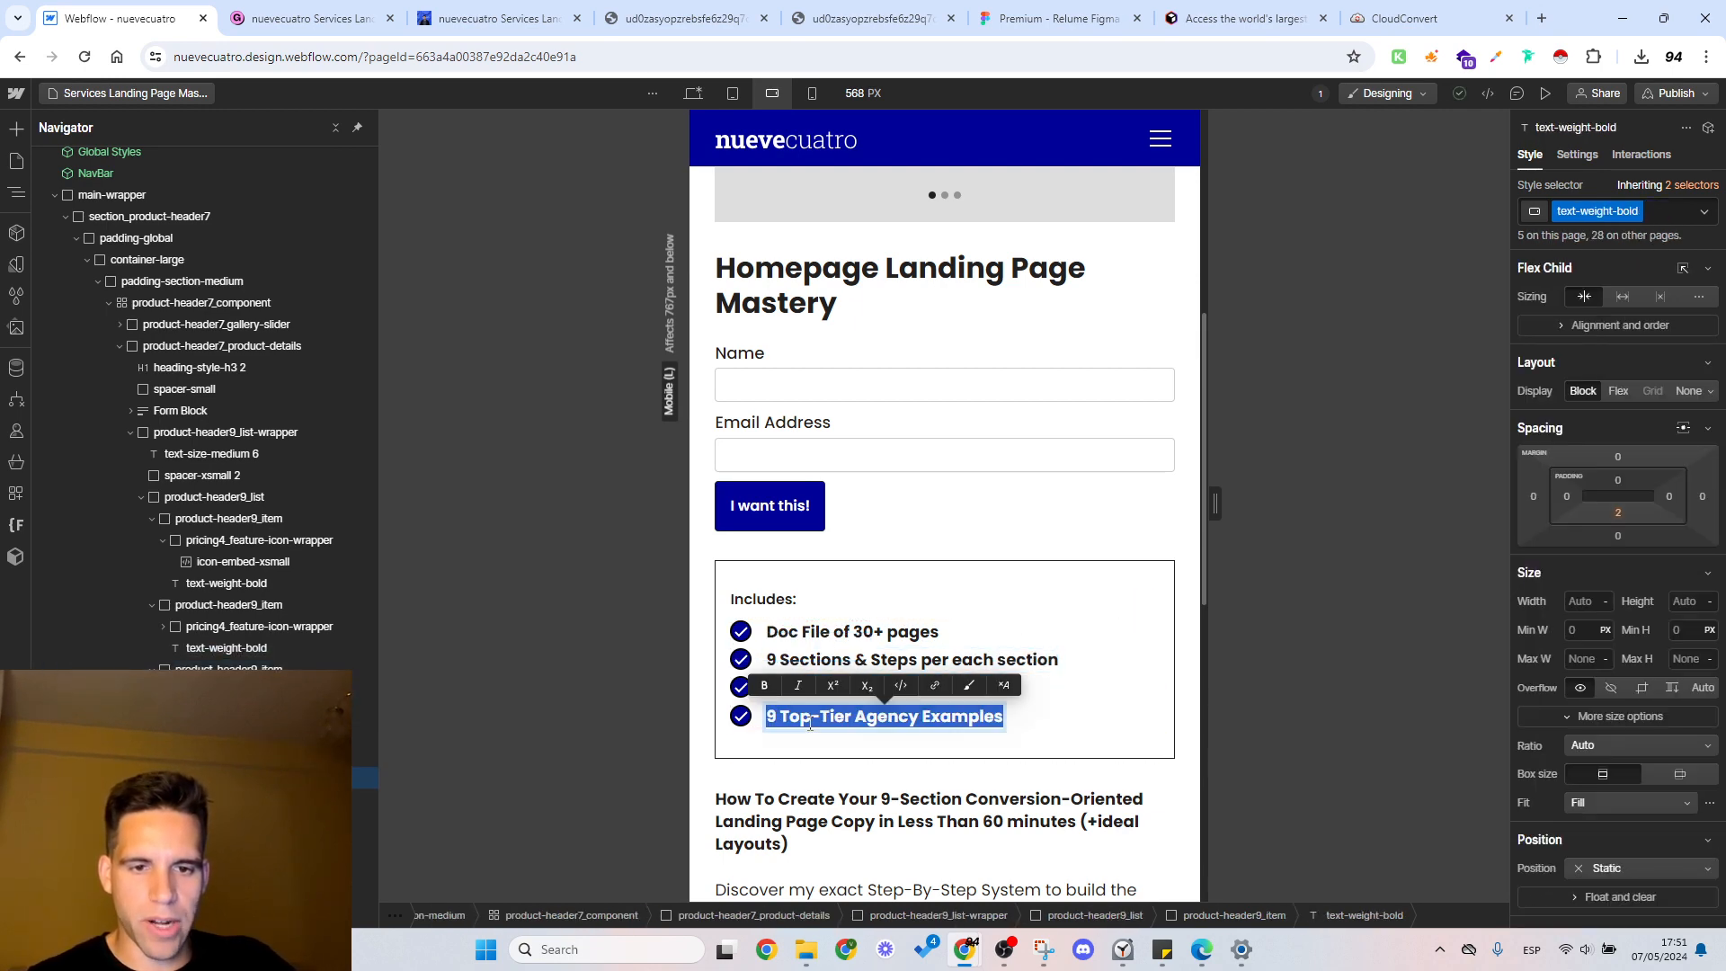
left_click(834, 673)
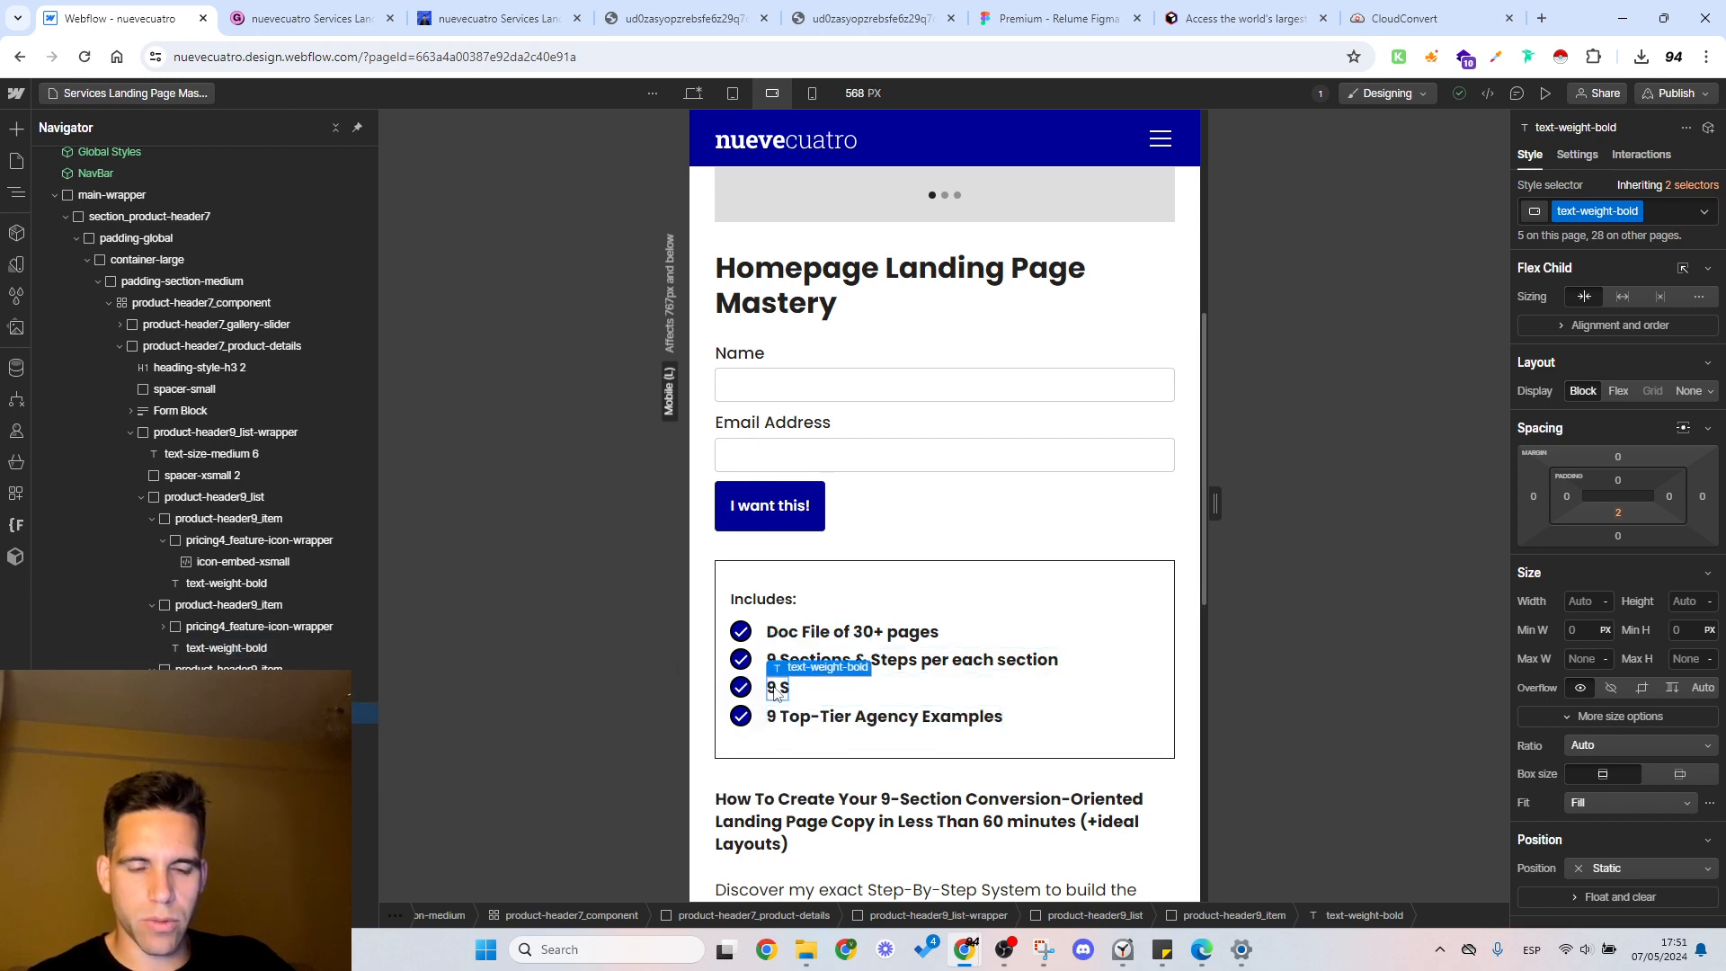
double_click(779, 686)
key("ctrl+v")
Step: Copy the Google Docs link from the Gumroad product's content page, open it in the spare image tab, and place that tab beside the product editor
left_click(431, 18)
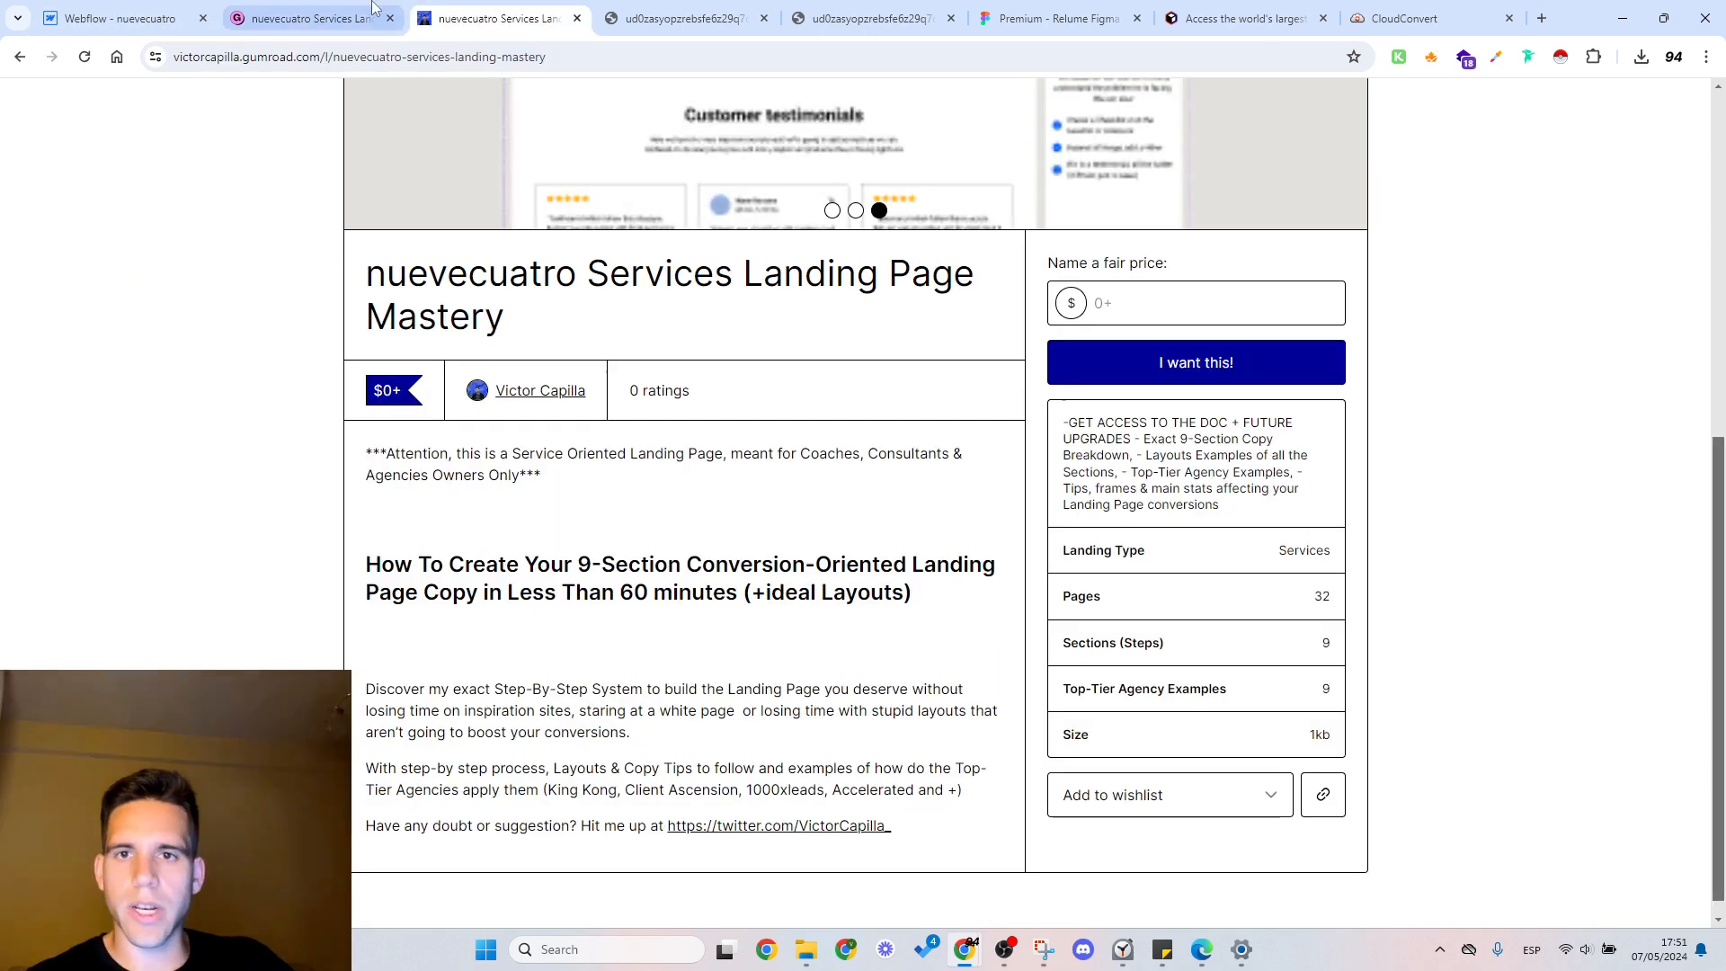
left_click(364, 18)
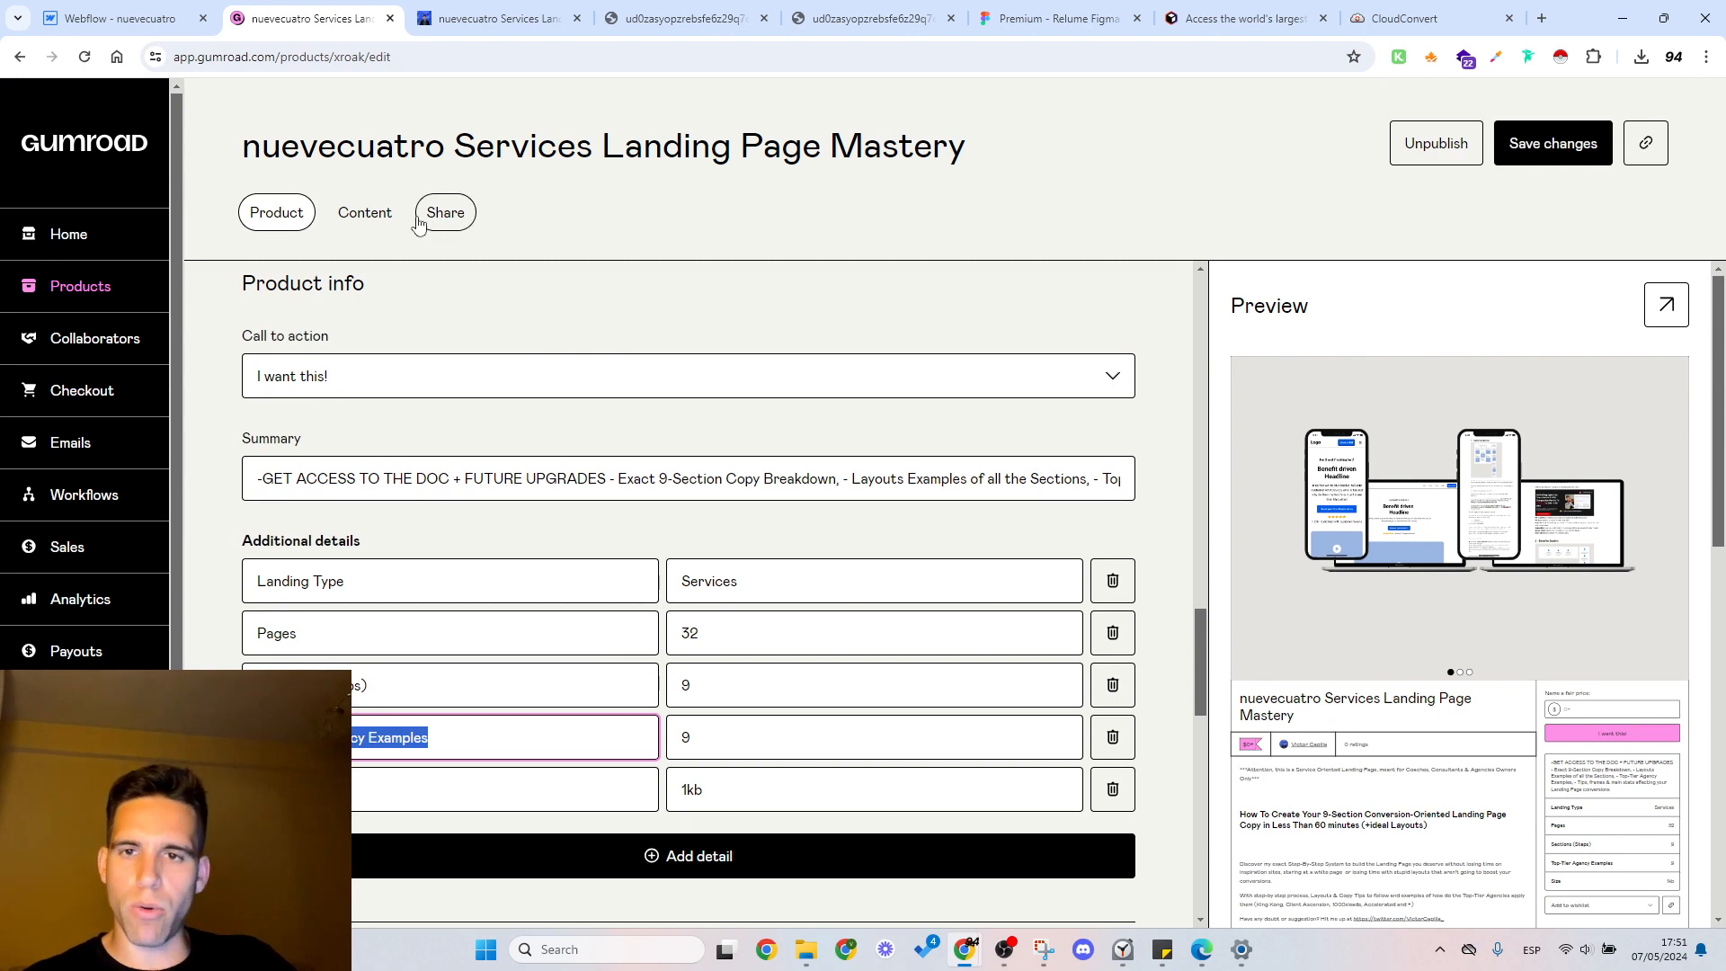
left_click(367, 215)
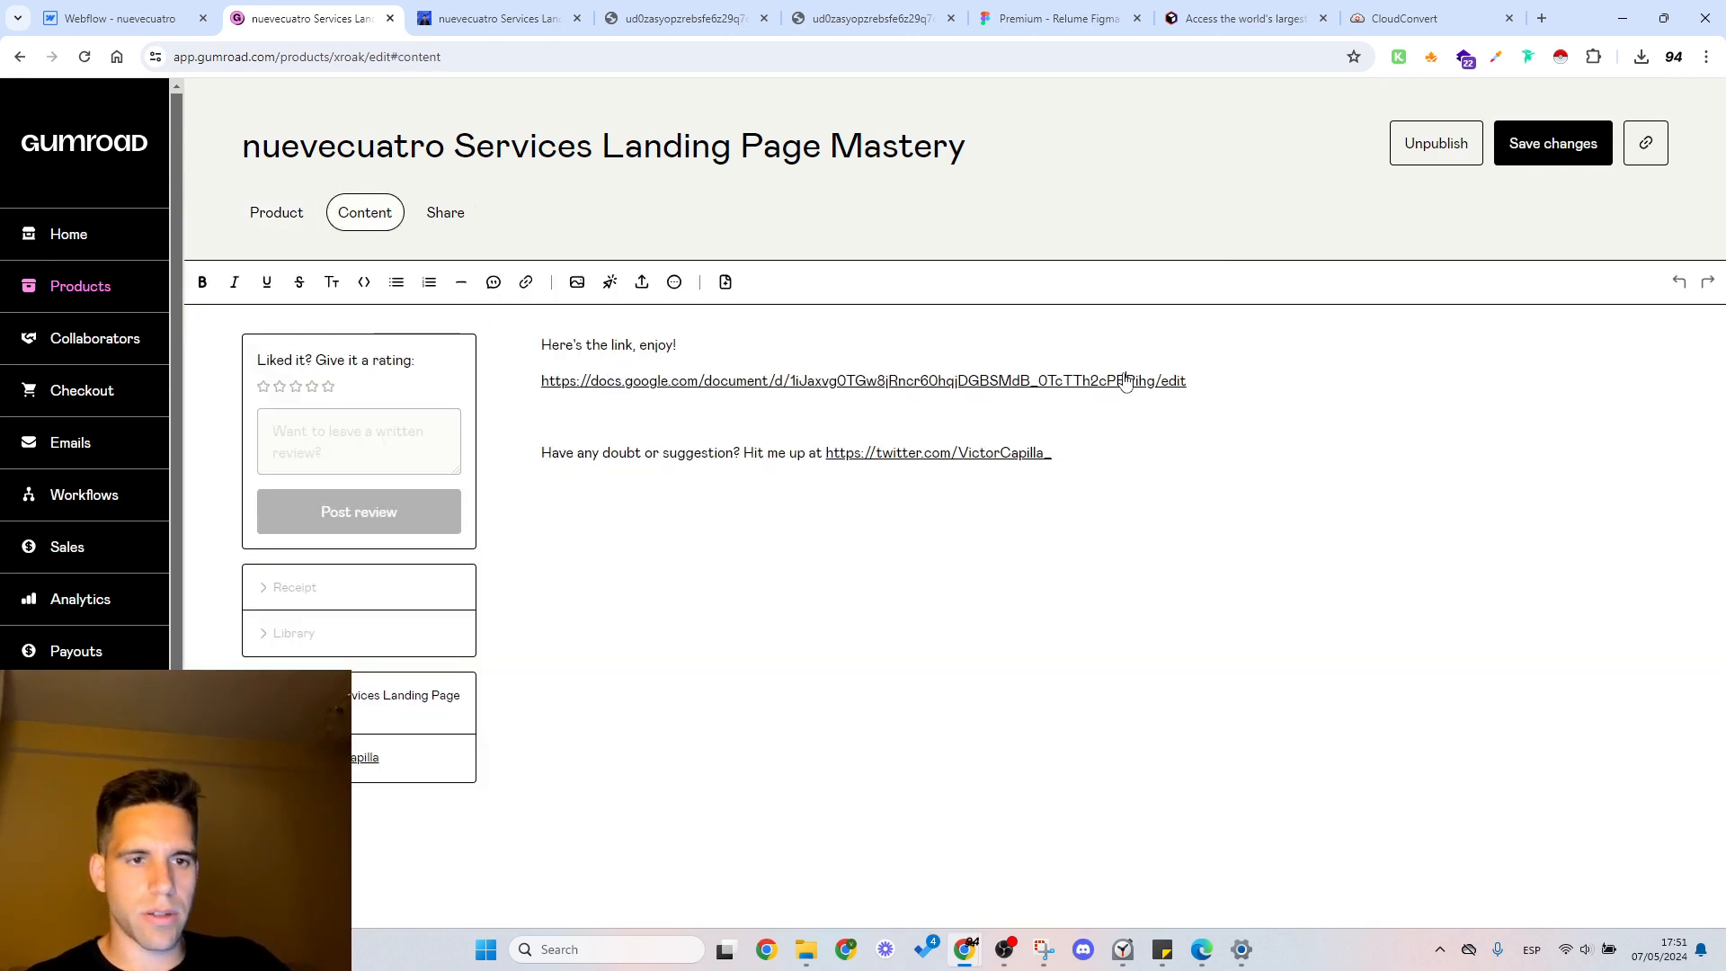
left_click_drag(1207, 381, 540, 381)
key("ctrl+c")
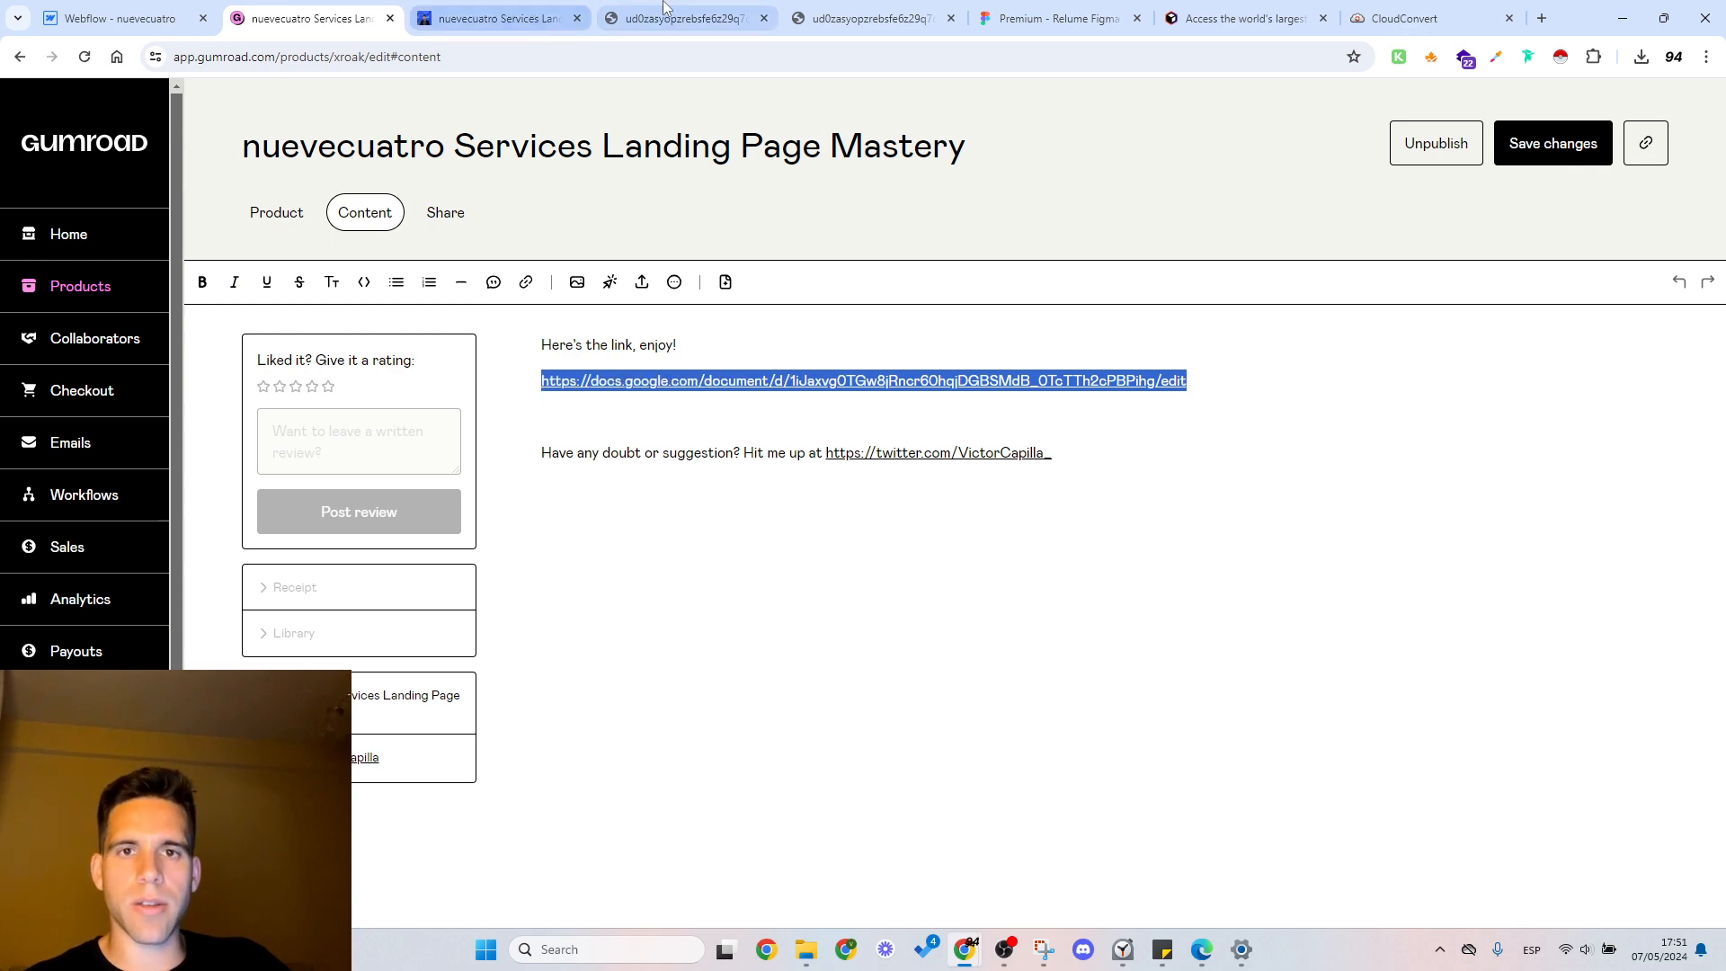
left_click(566, 13)
left_click(630, 16)
left_click(593, 54)
key("ctrl+v")
key("Return")
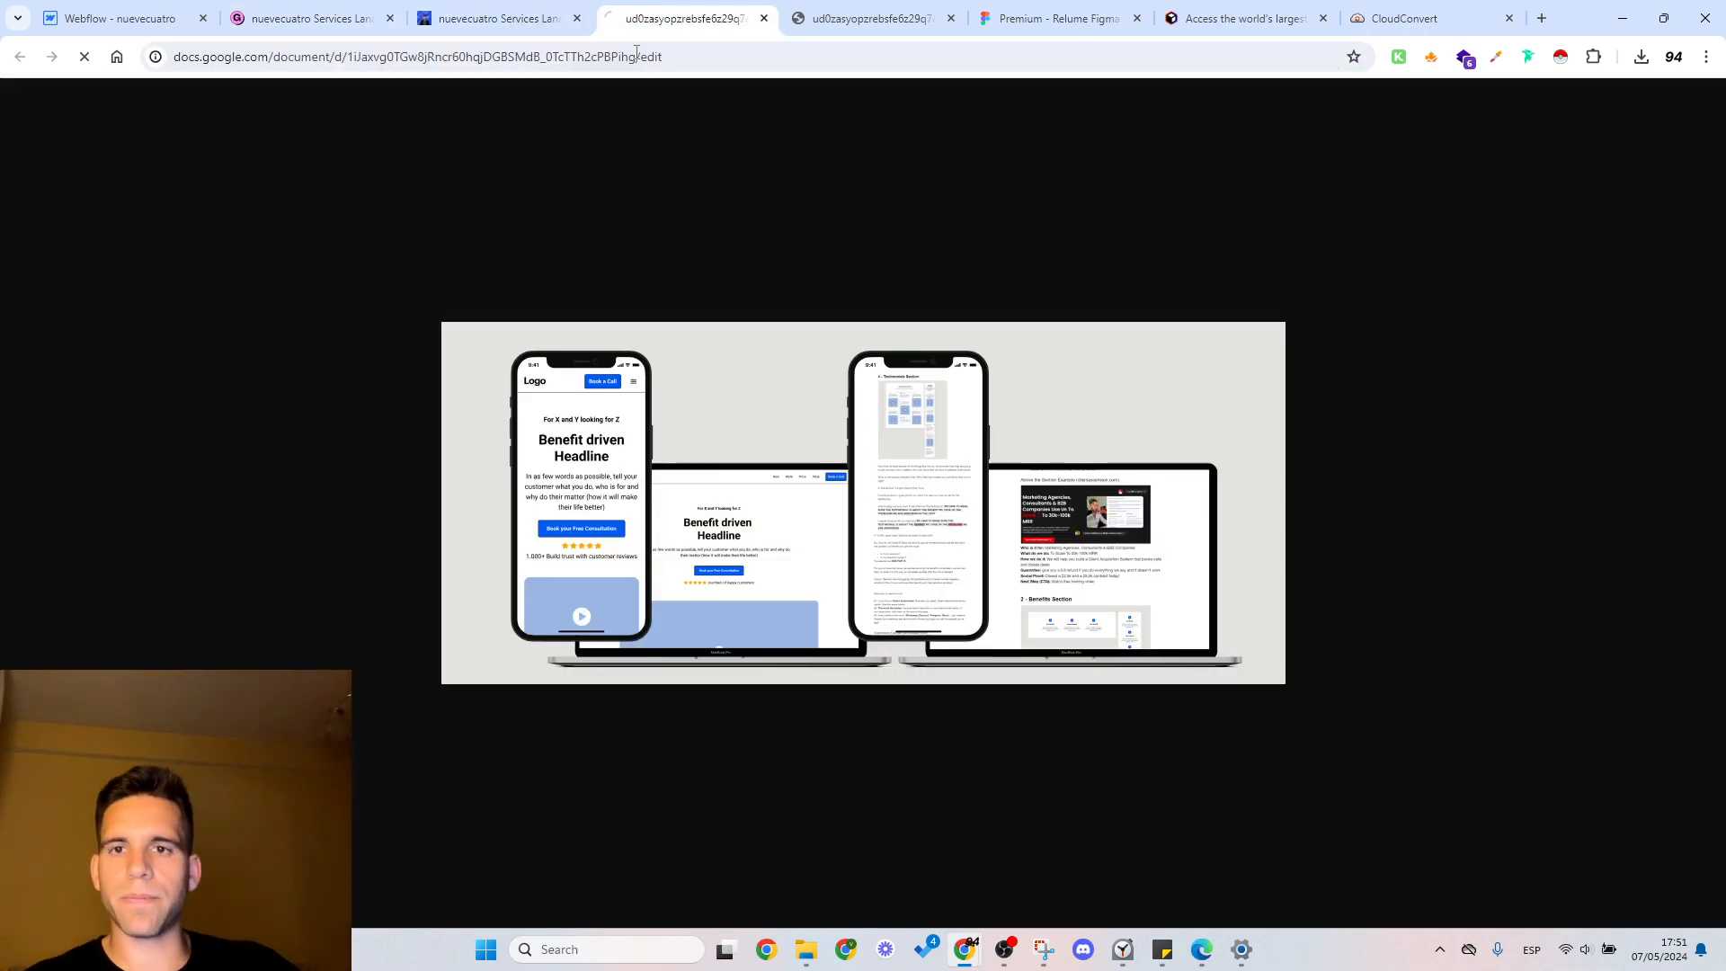
left_click_drag(702, 7, 504, 8)
left_click(337, 7)
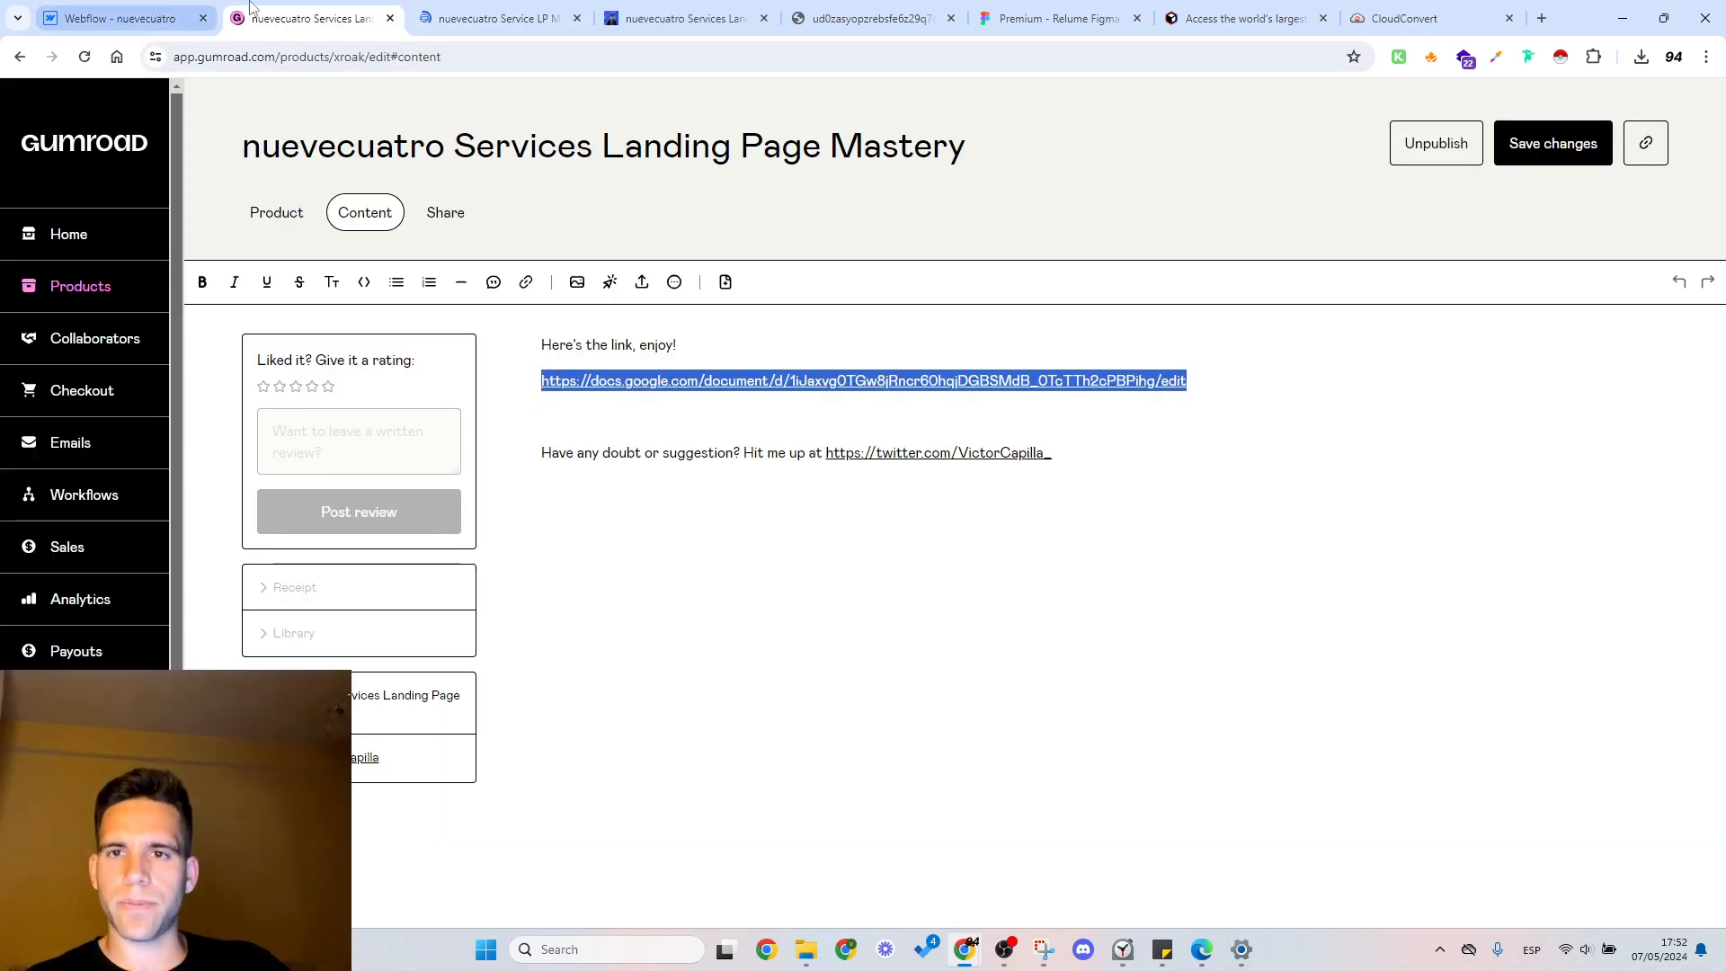
left_click(198, 7)
left_click(422, 13)
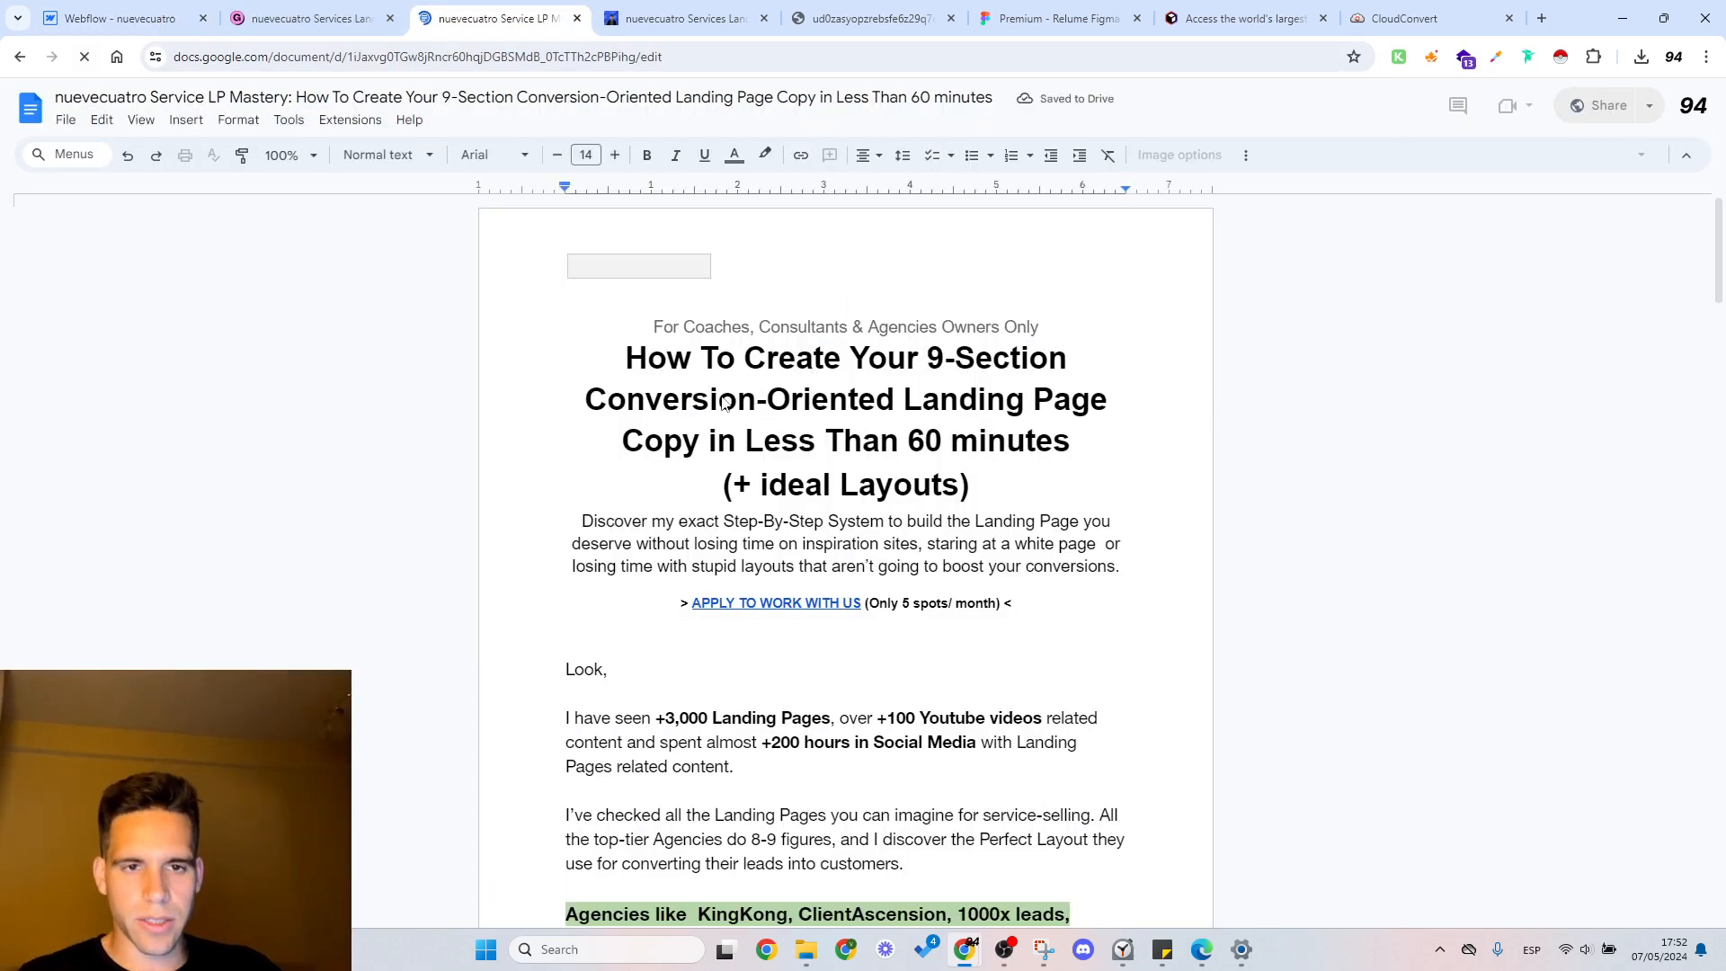
left_click(123, 19)
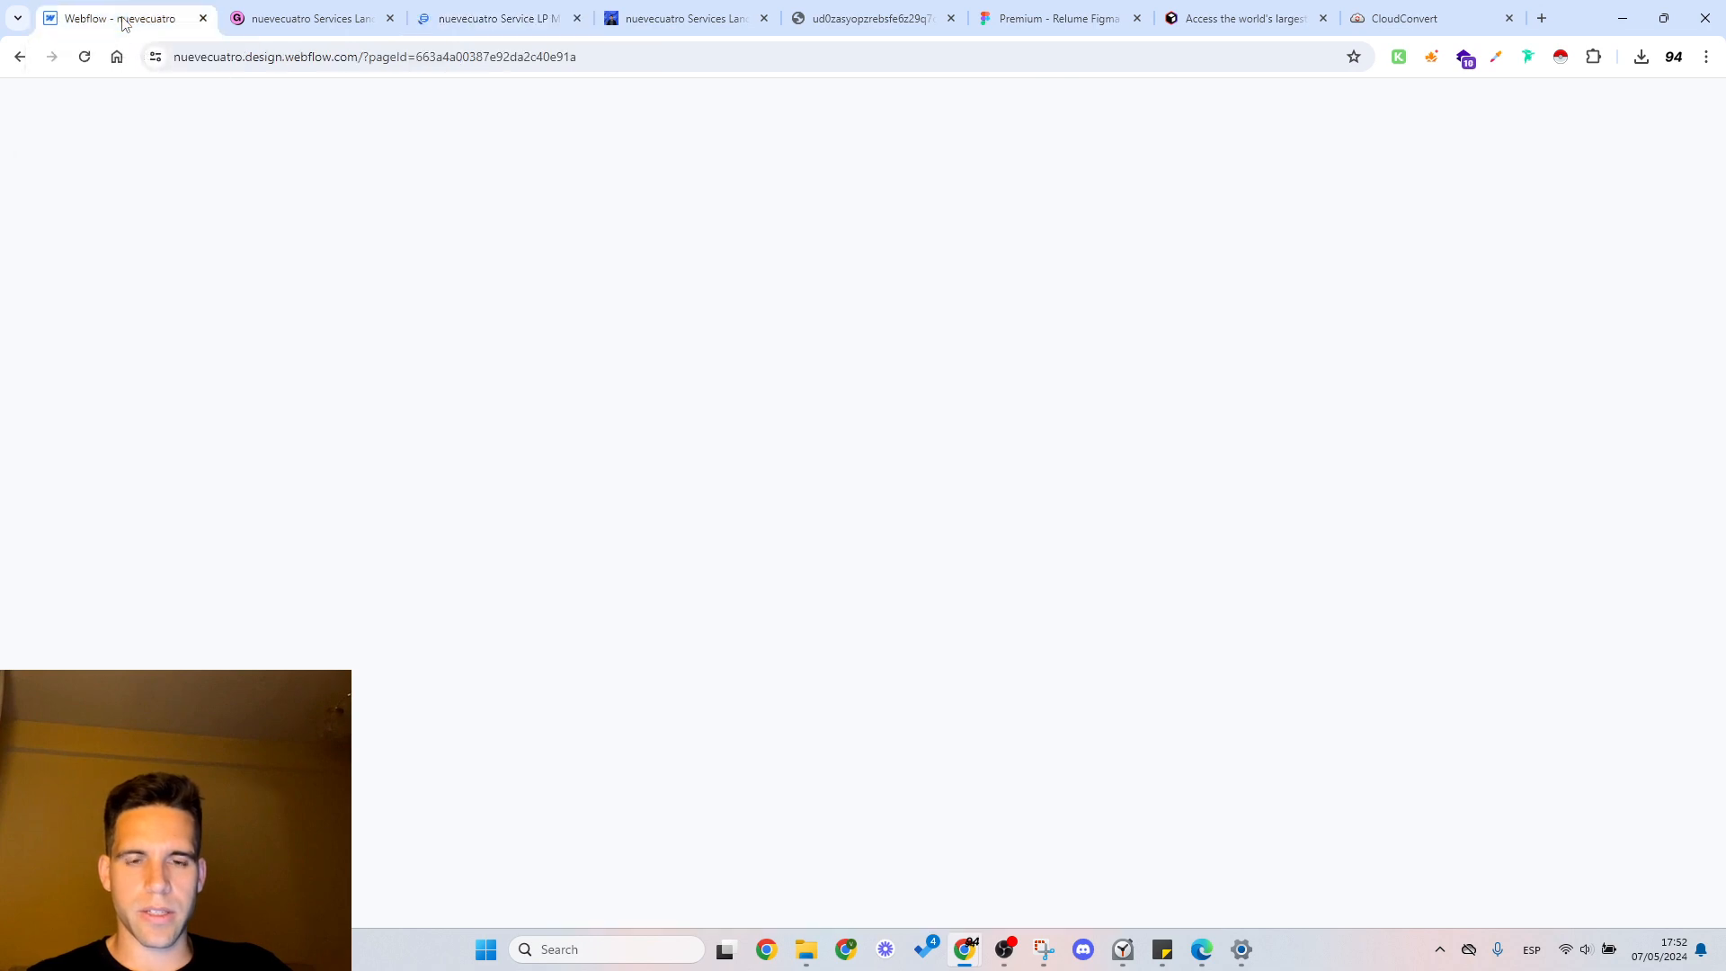
left_click(458, 19)
left_click(151, 14)
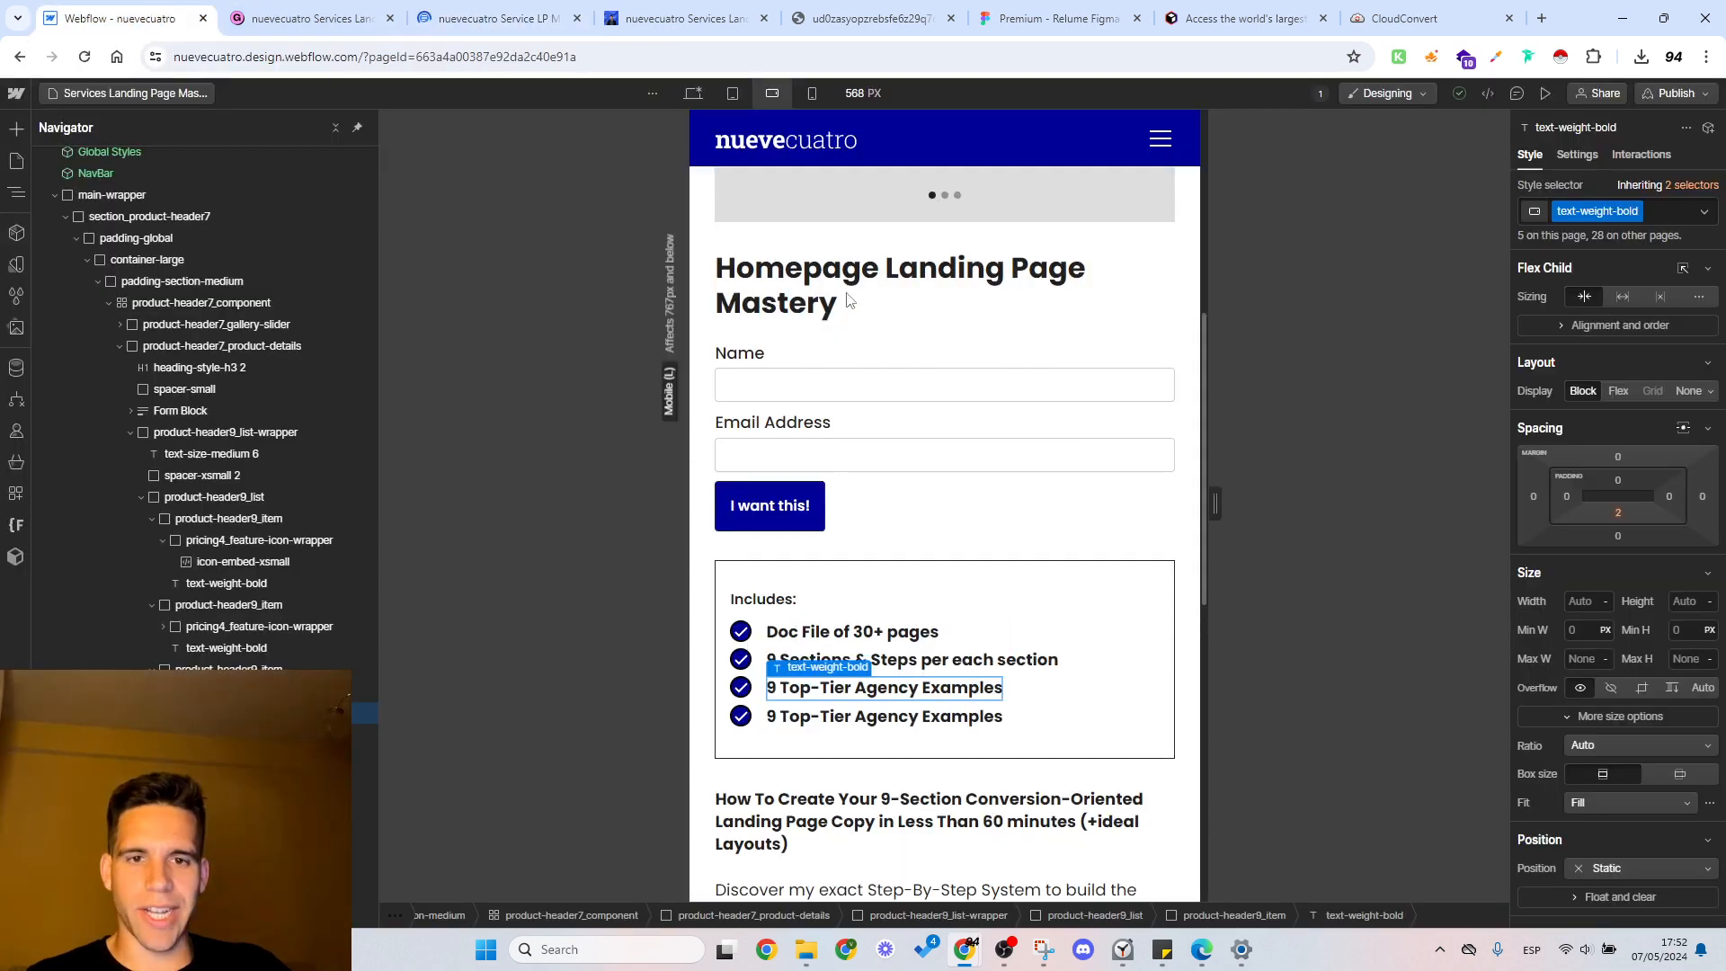
scroll(897, 416, "up", 5)
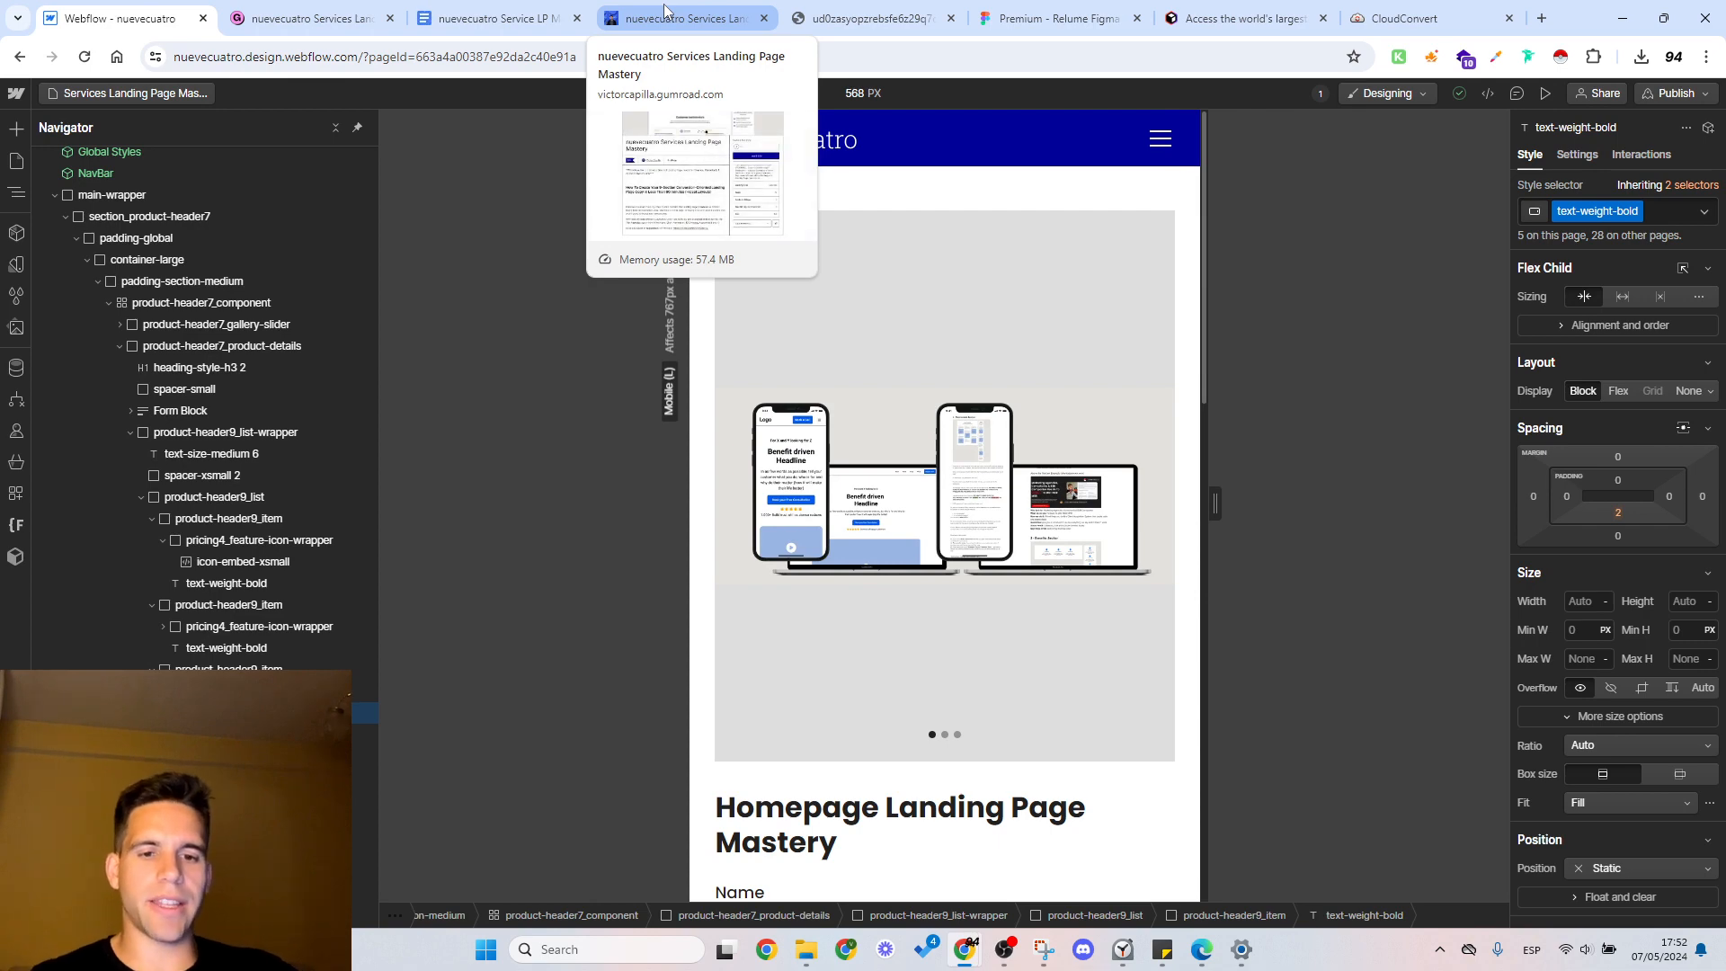
Step: Examine the opening text of the landing page guide in Google Docs, including the paragraph on the landing pages and videos reviewed
left_click(665, 13)
left_click(550, 13)
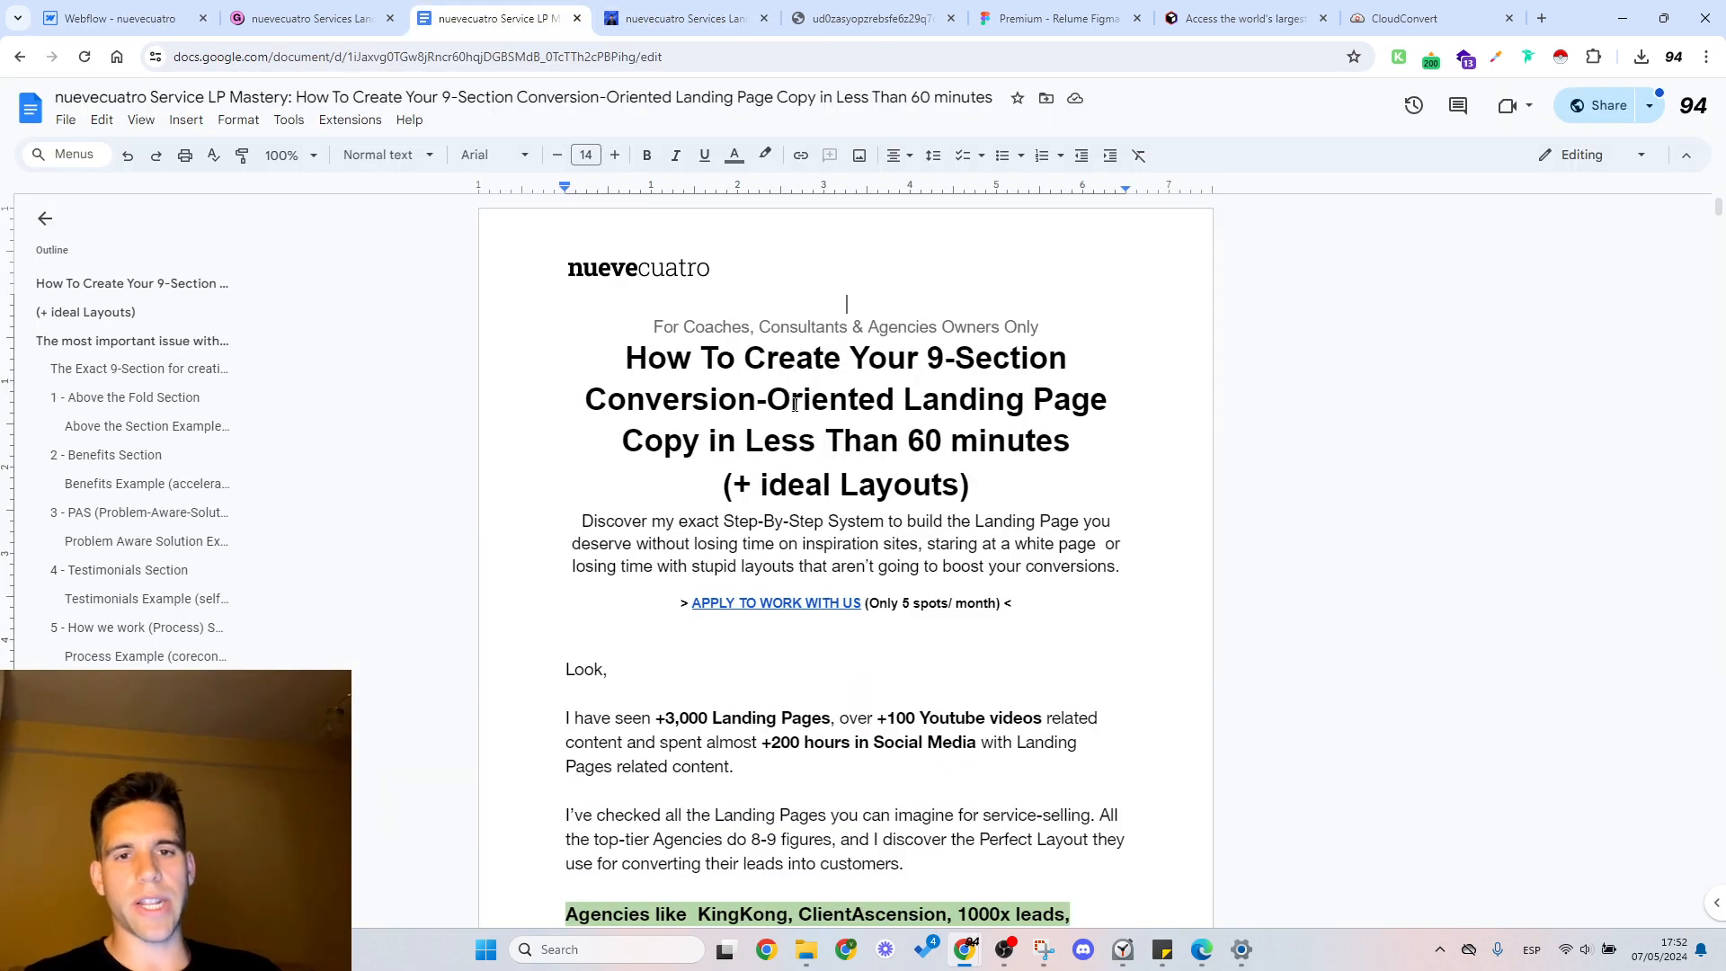
scroll(797, 433, "down", 9)
scroll(797, 432, "up", 4)
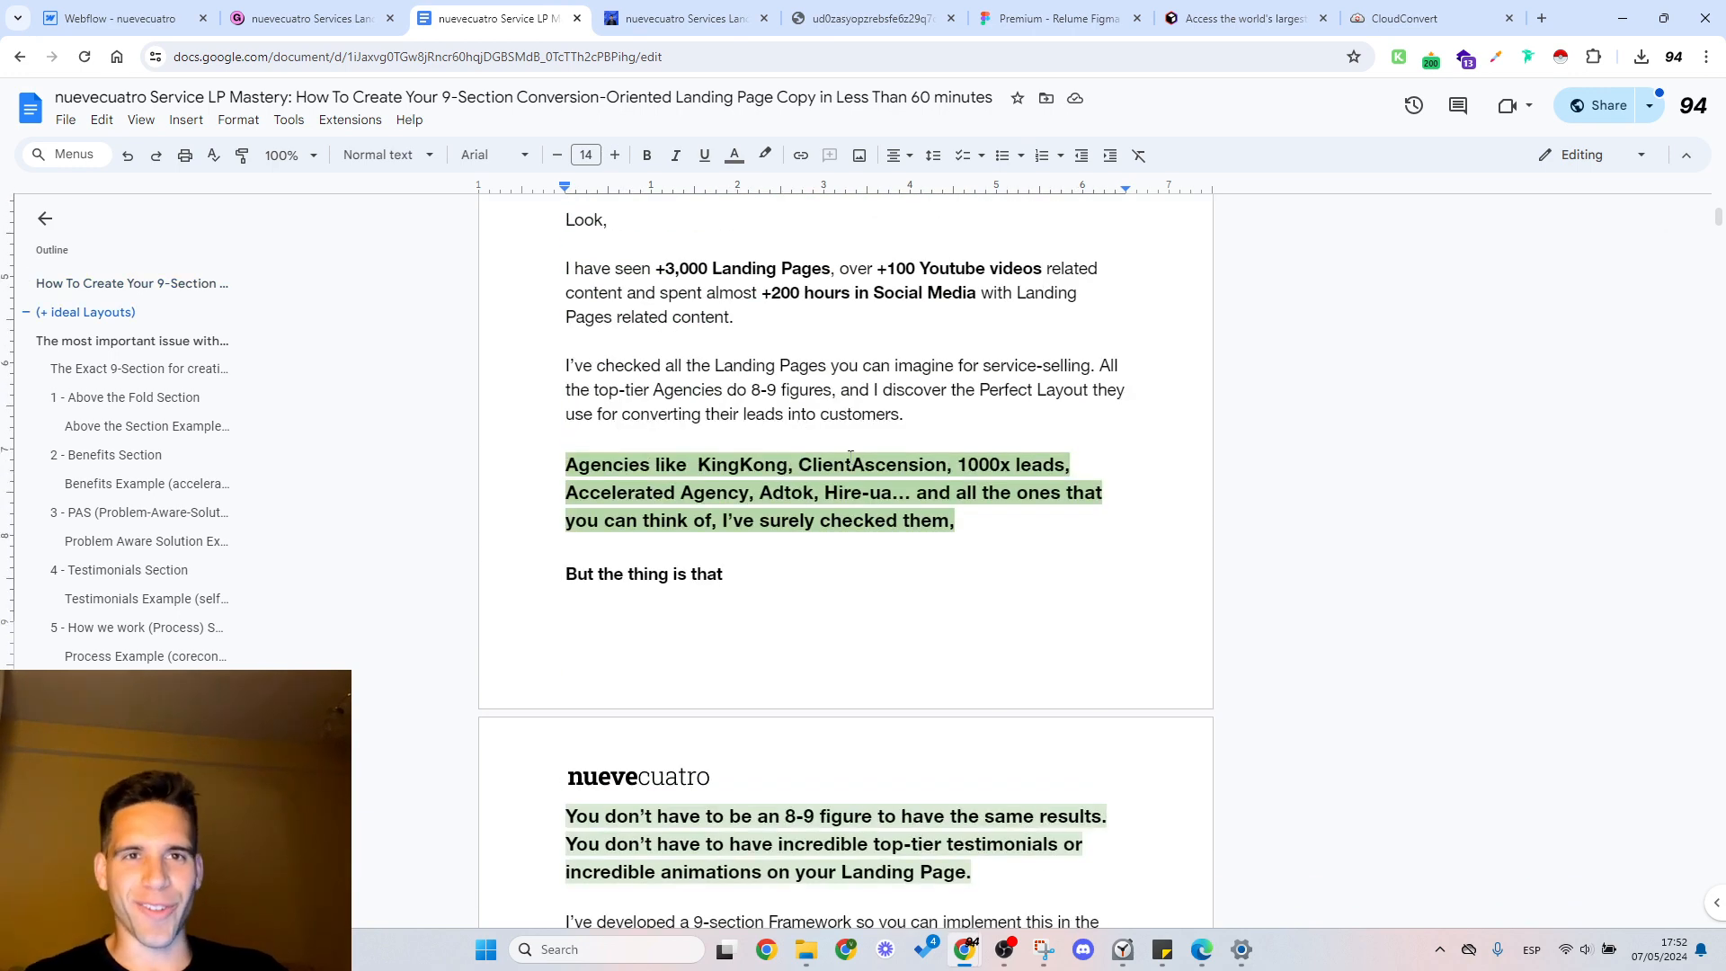
left_click(804, 317)
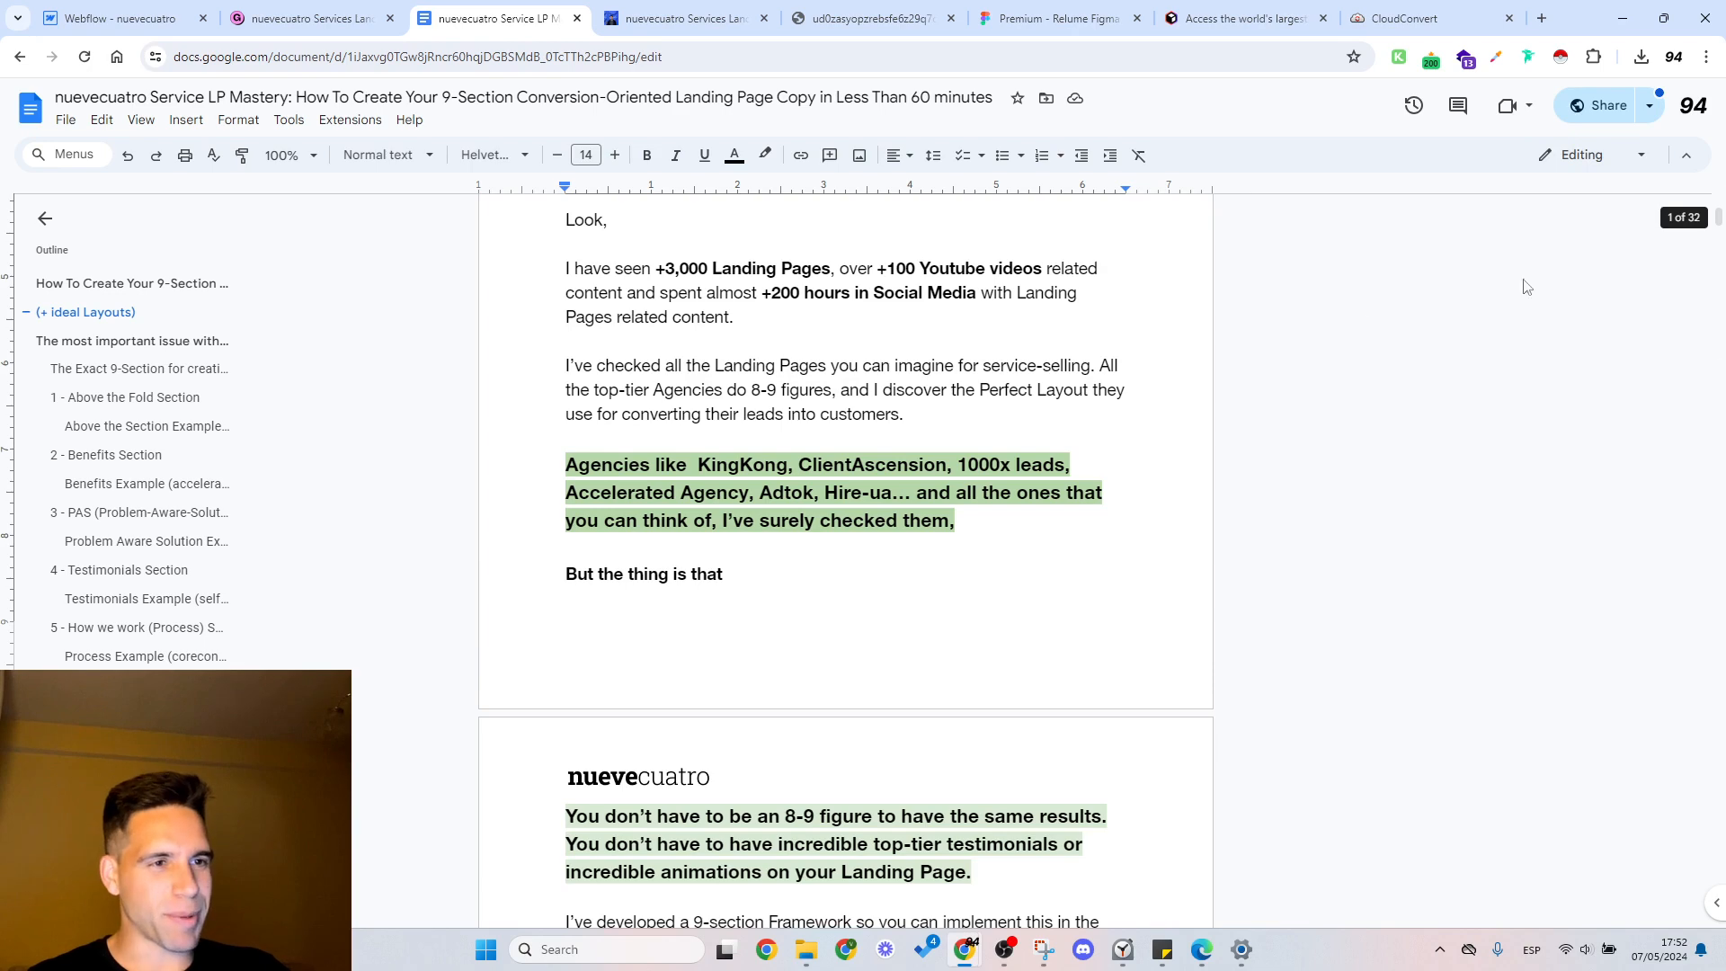
scroll(769, 461, "up", 4)
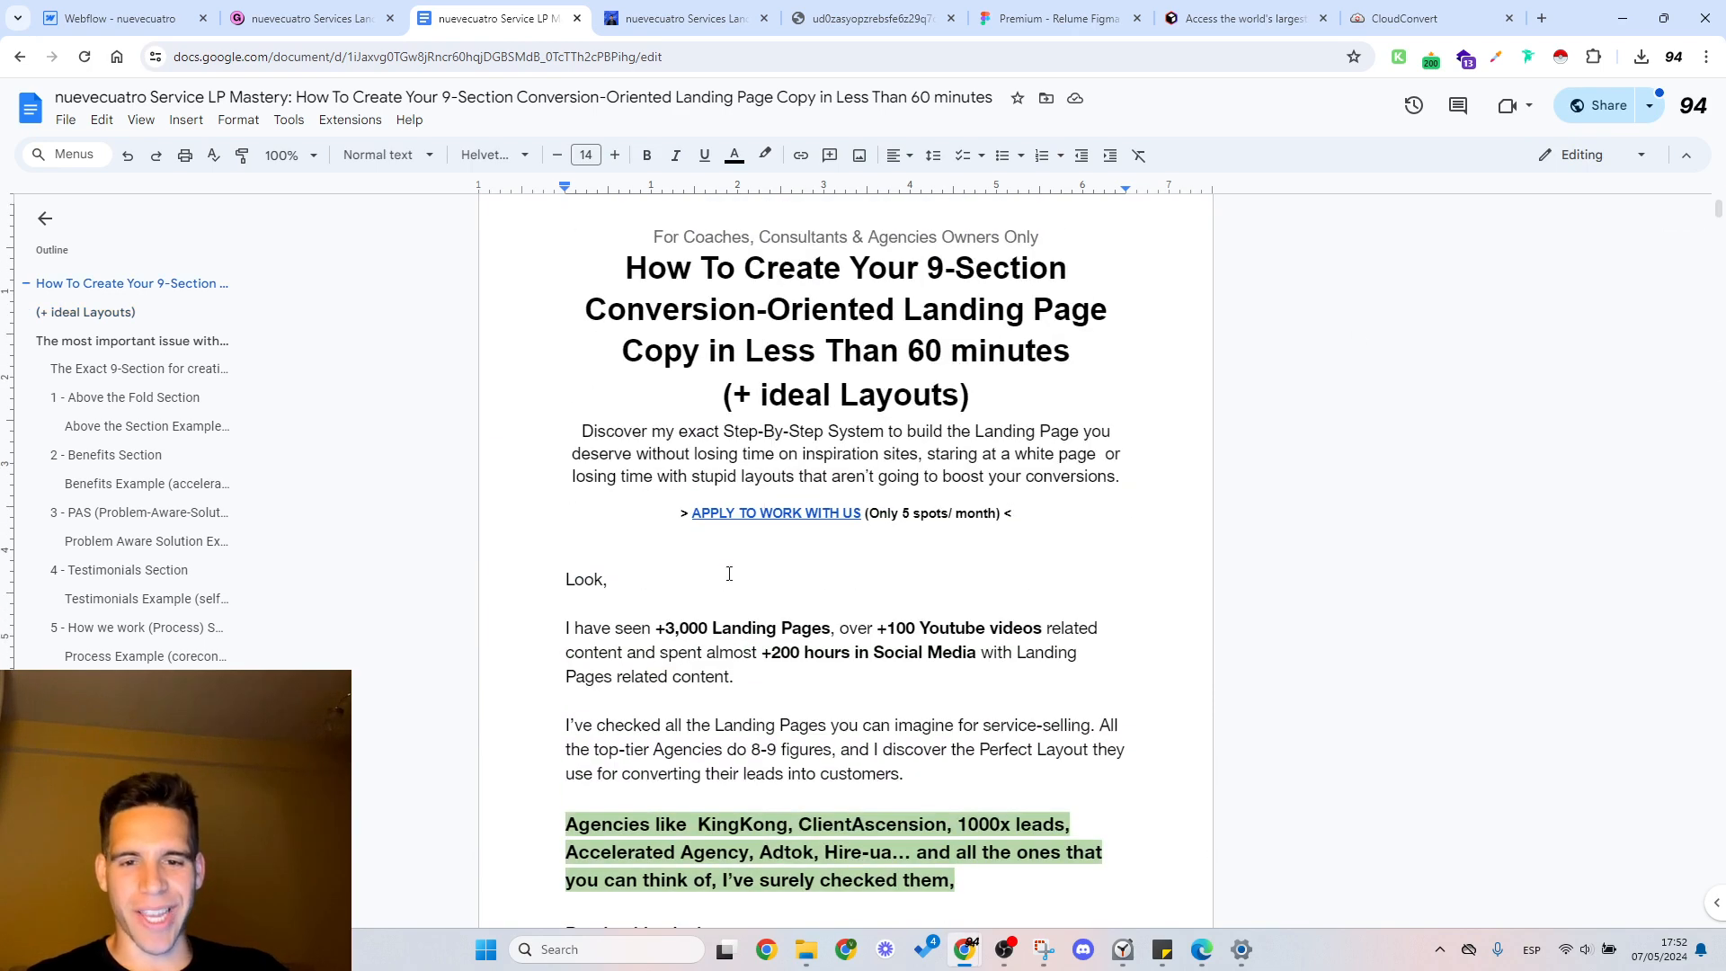
scroll(720, 571, "down", 5)
scroll(729, 539, "up", 3)
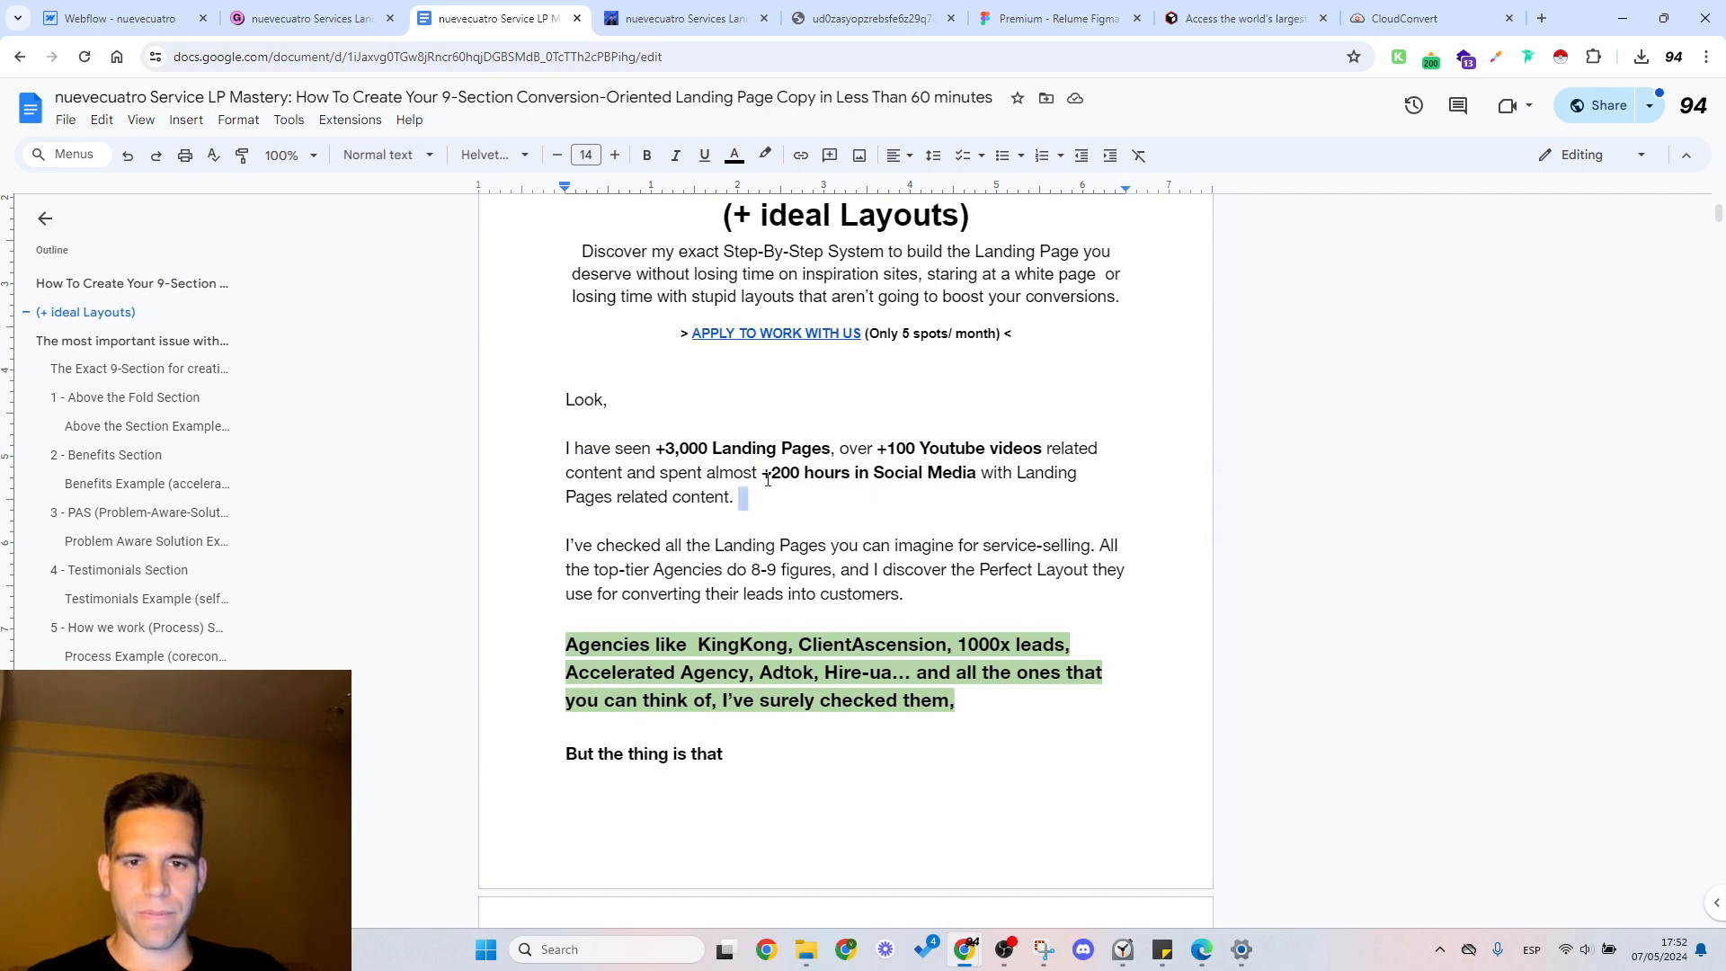
left_click_drag(767, 479, 582, 447)
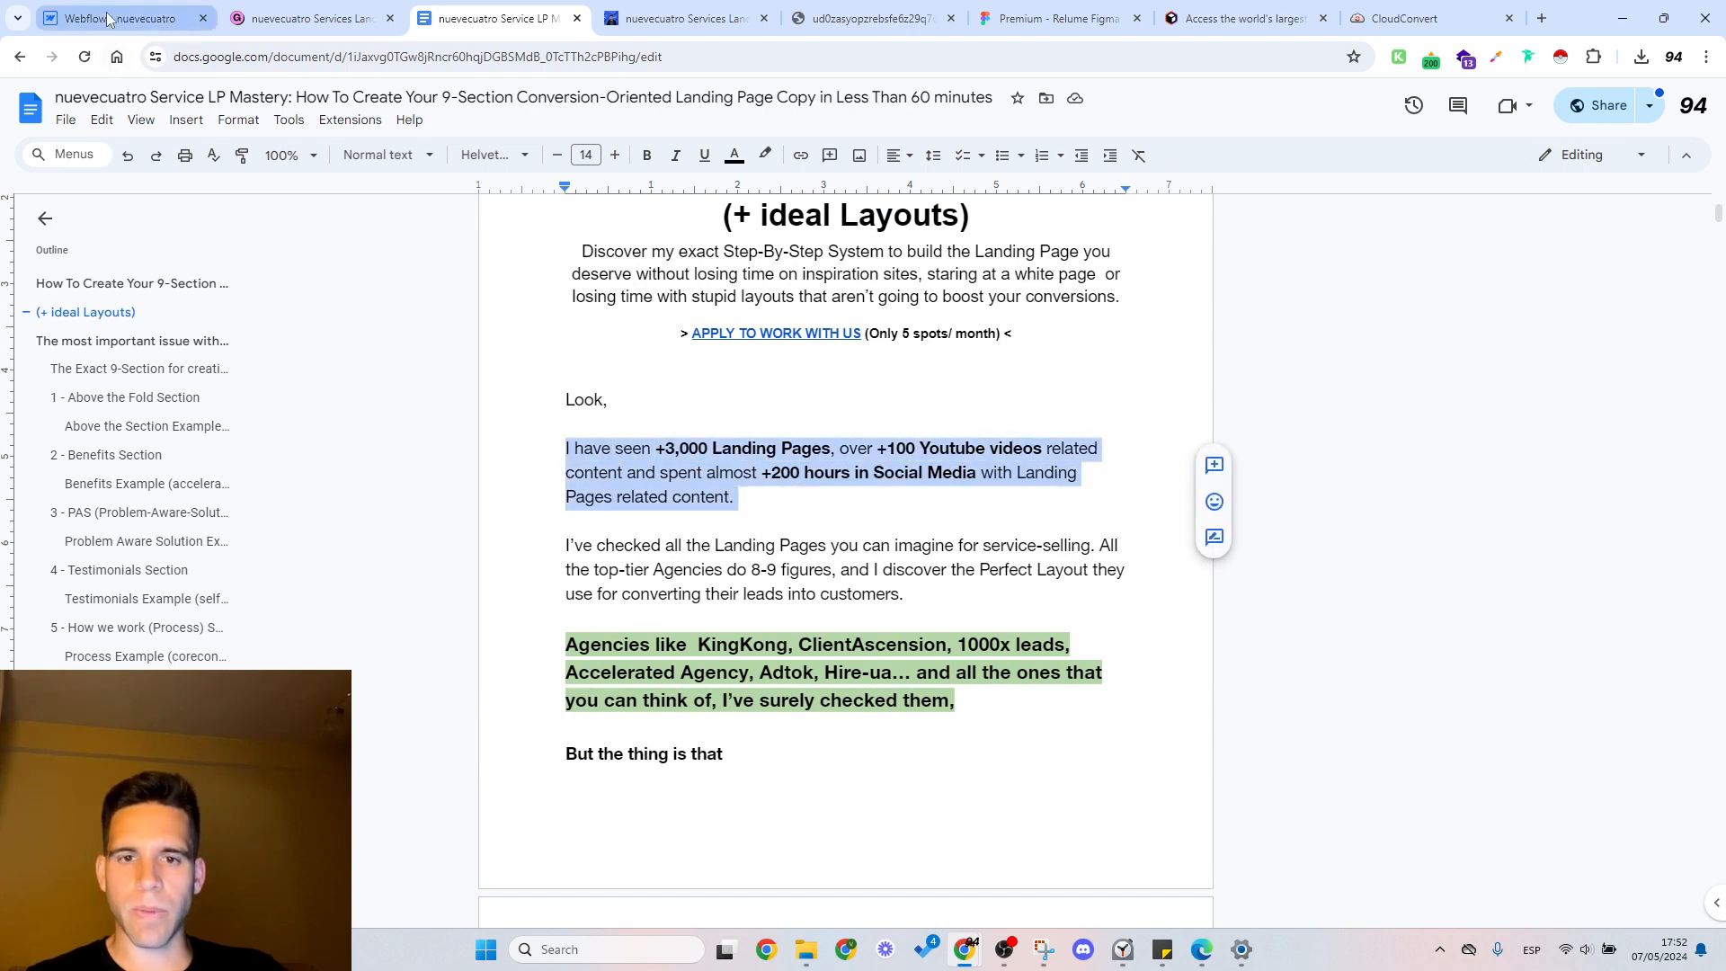
Step: Compare the Includes list in Webflow with the guide's structure breakdown from Above the Fold to Final CTA in Google Docs
left_click(117, 18)
scroll(892, 565, "down", 7)
scroll(892, 567, "down", 2)
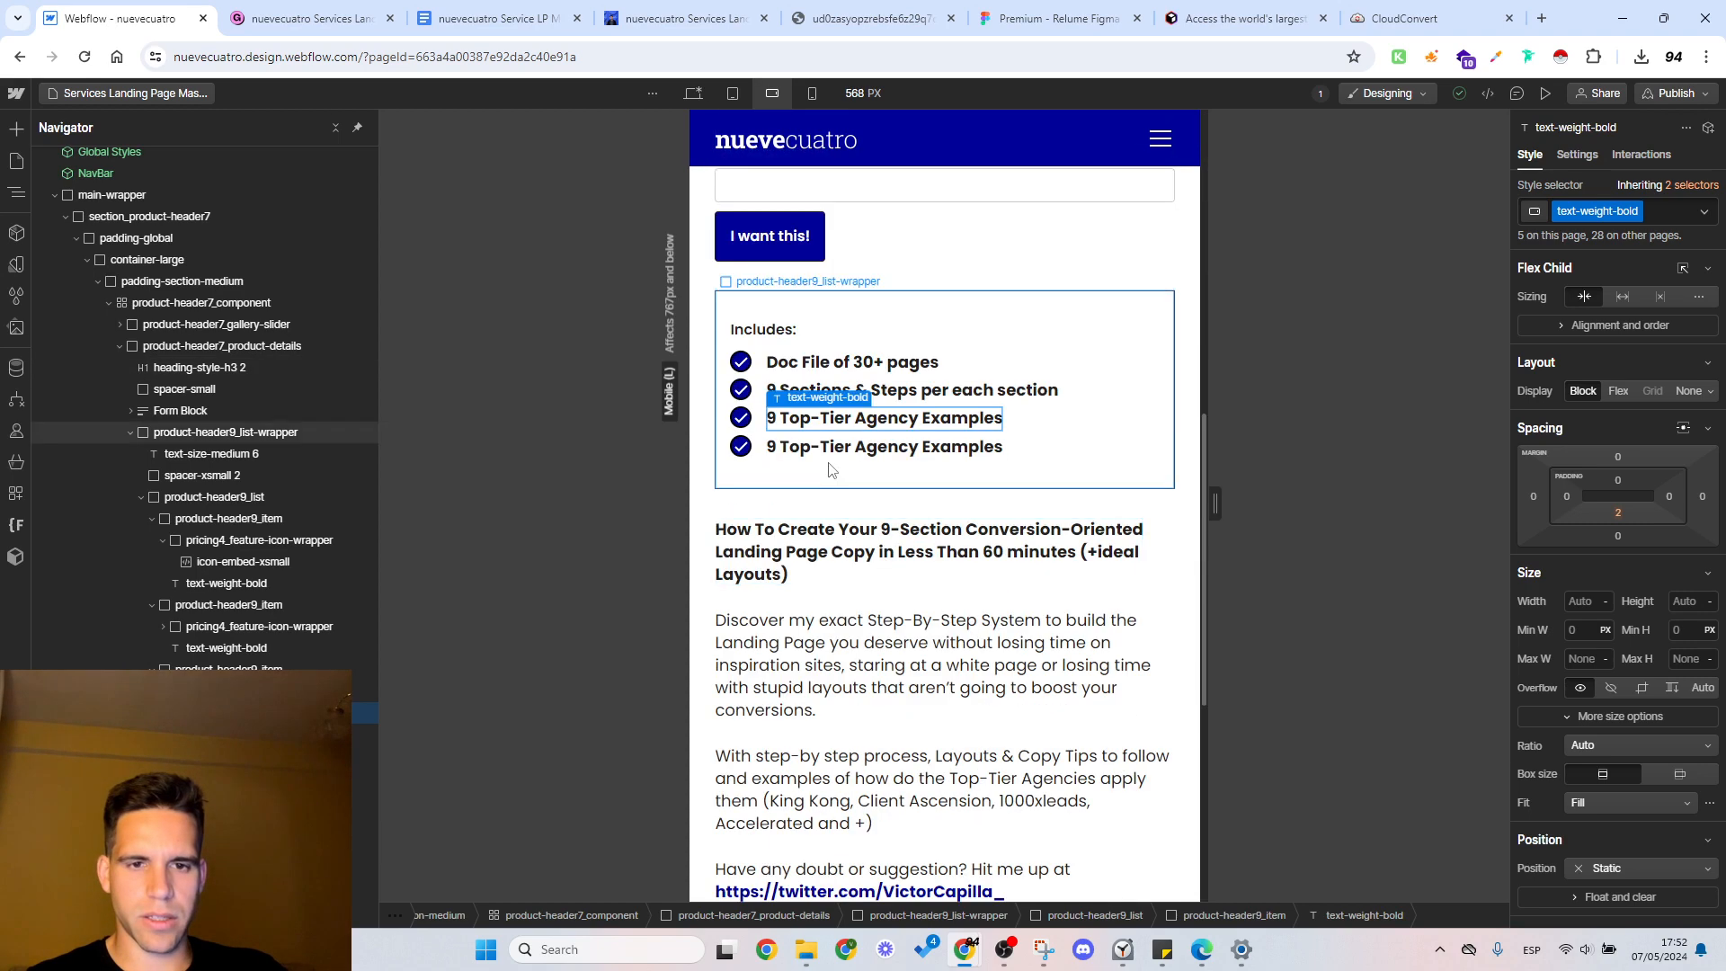
left_click(673, 17)
left_click(460, 10)
left_click(135, 18)
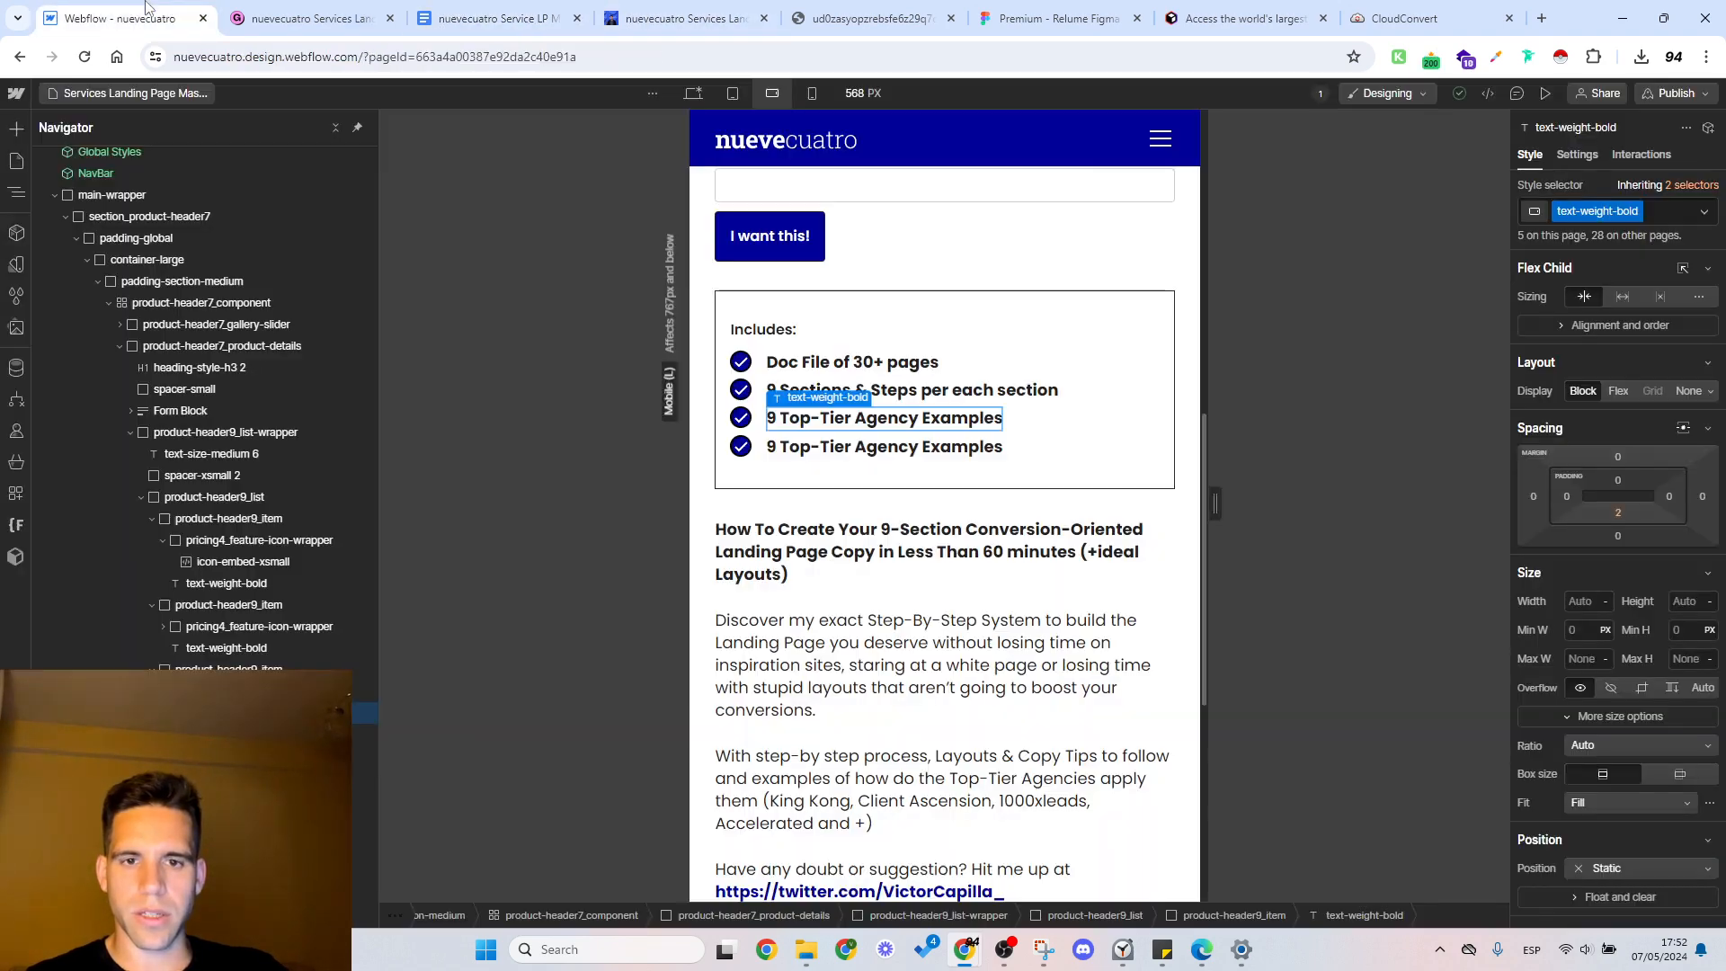
left_click(495, 18)
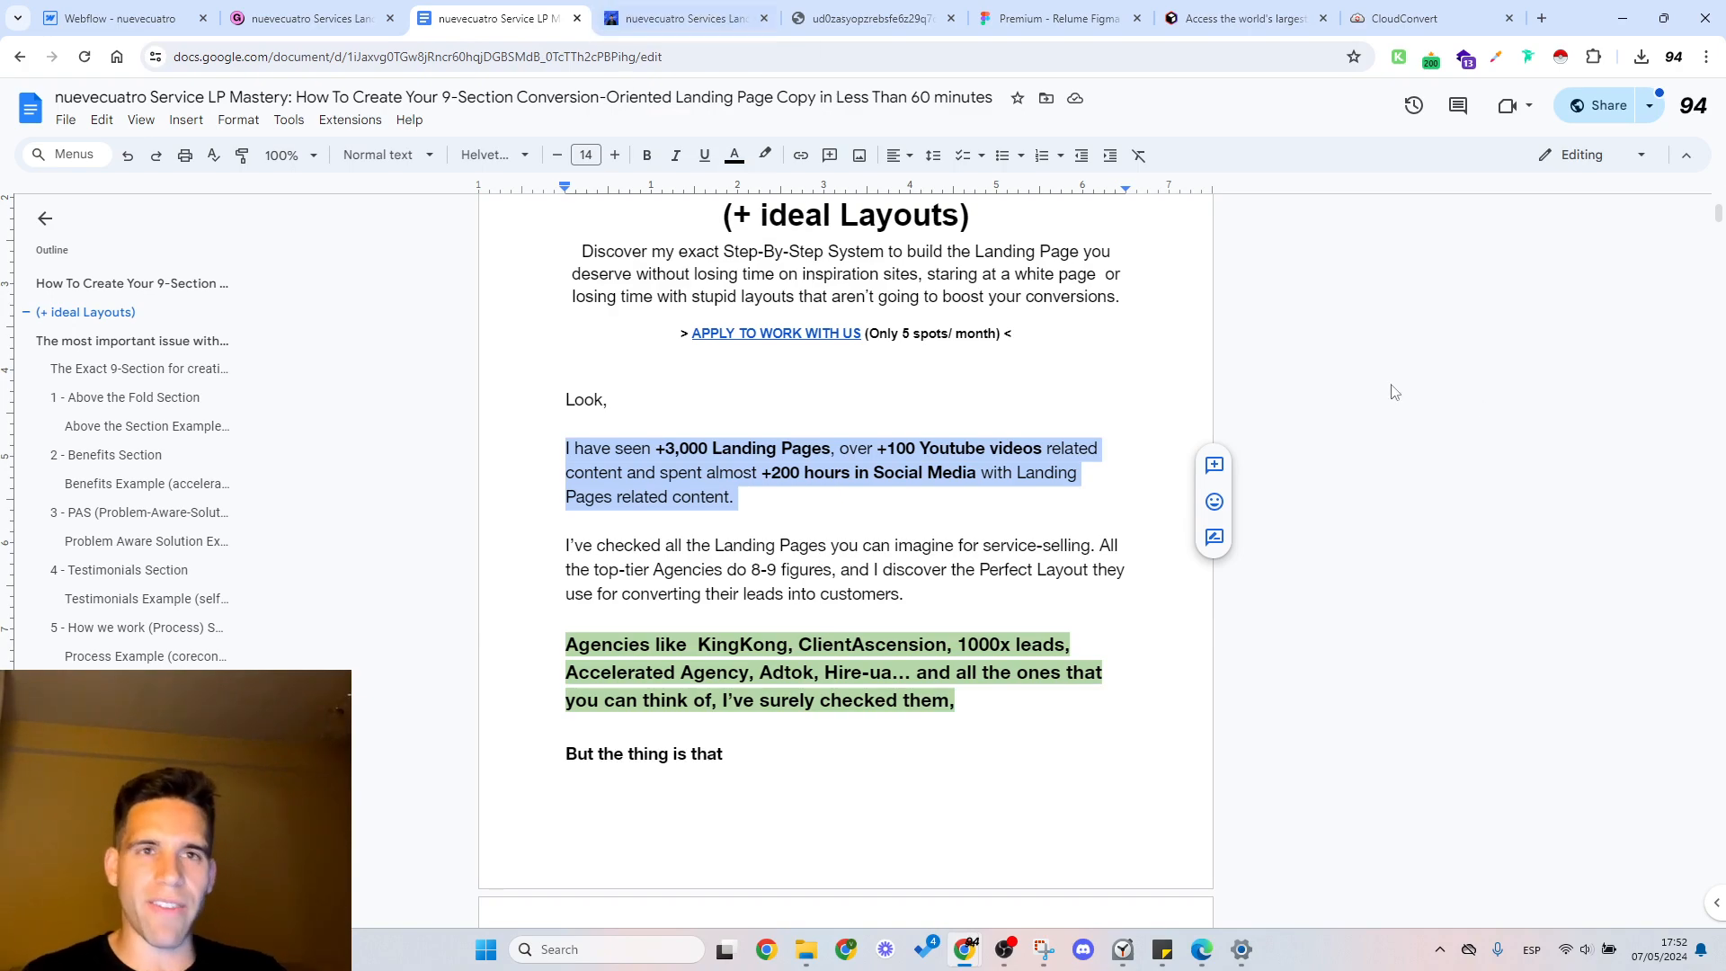
left_click_drag(1718, 215, 1721, 310)
left_click(626, 552)
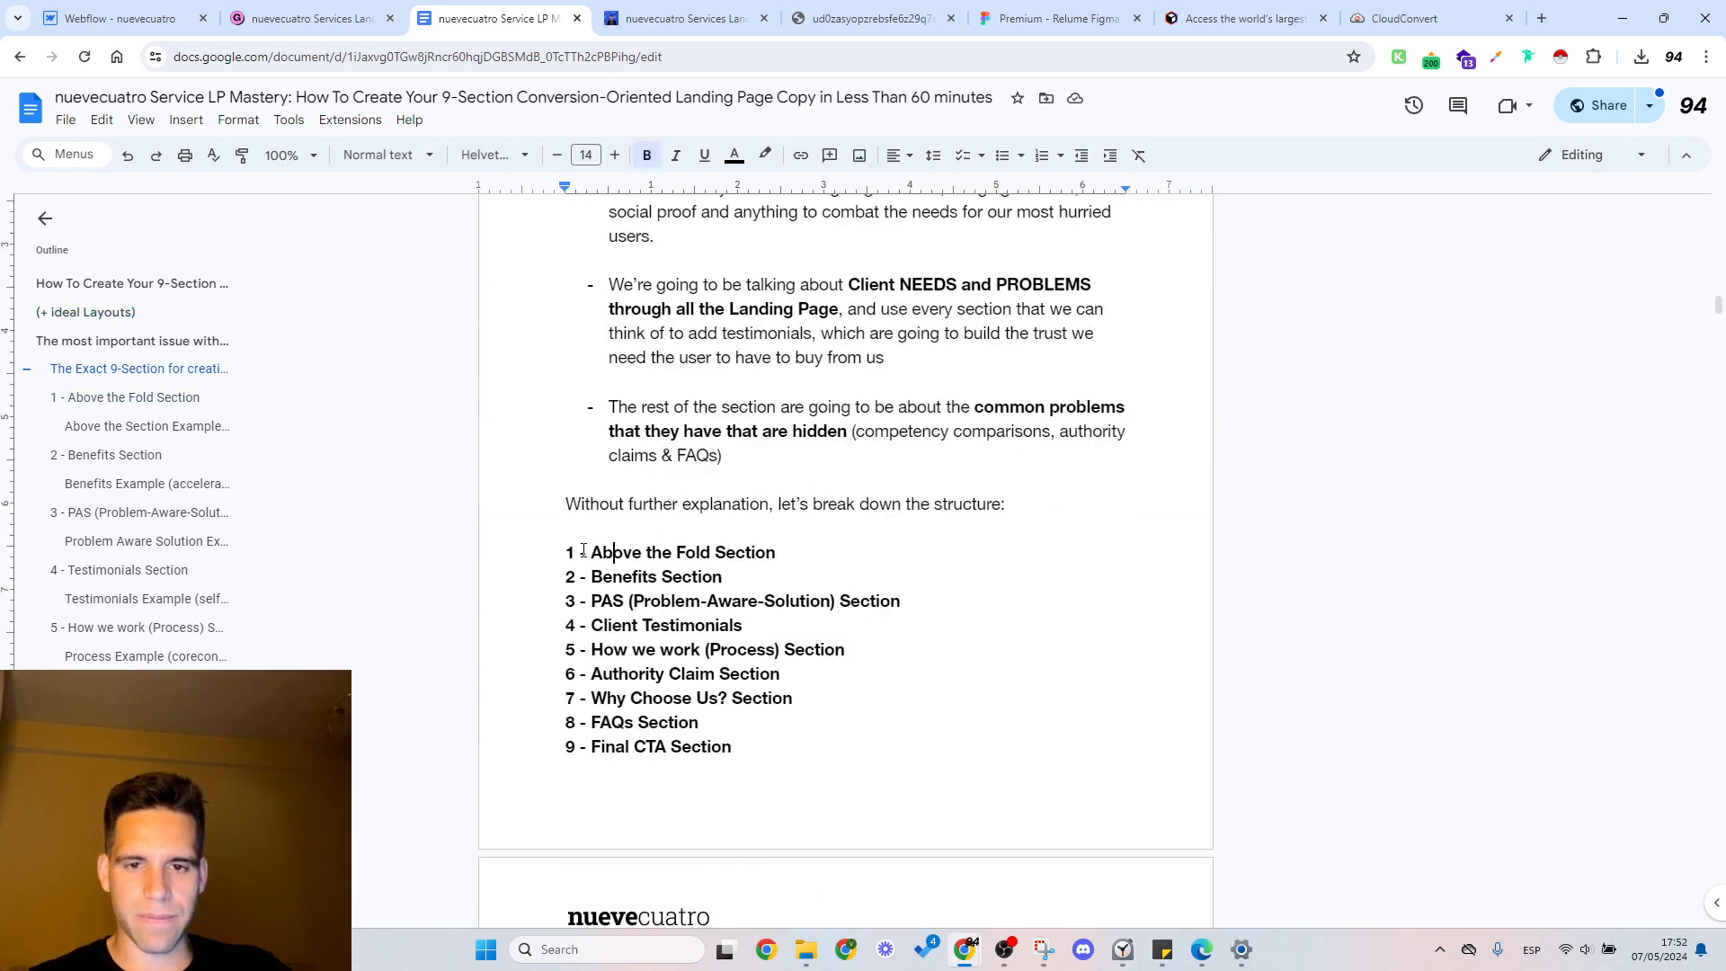
left_click_drag(733, 750, 553, 552)
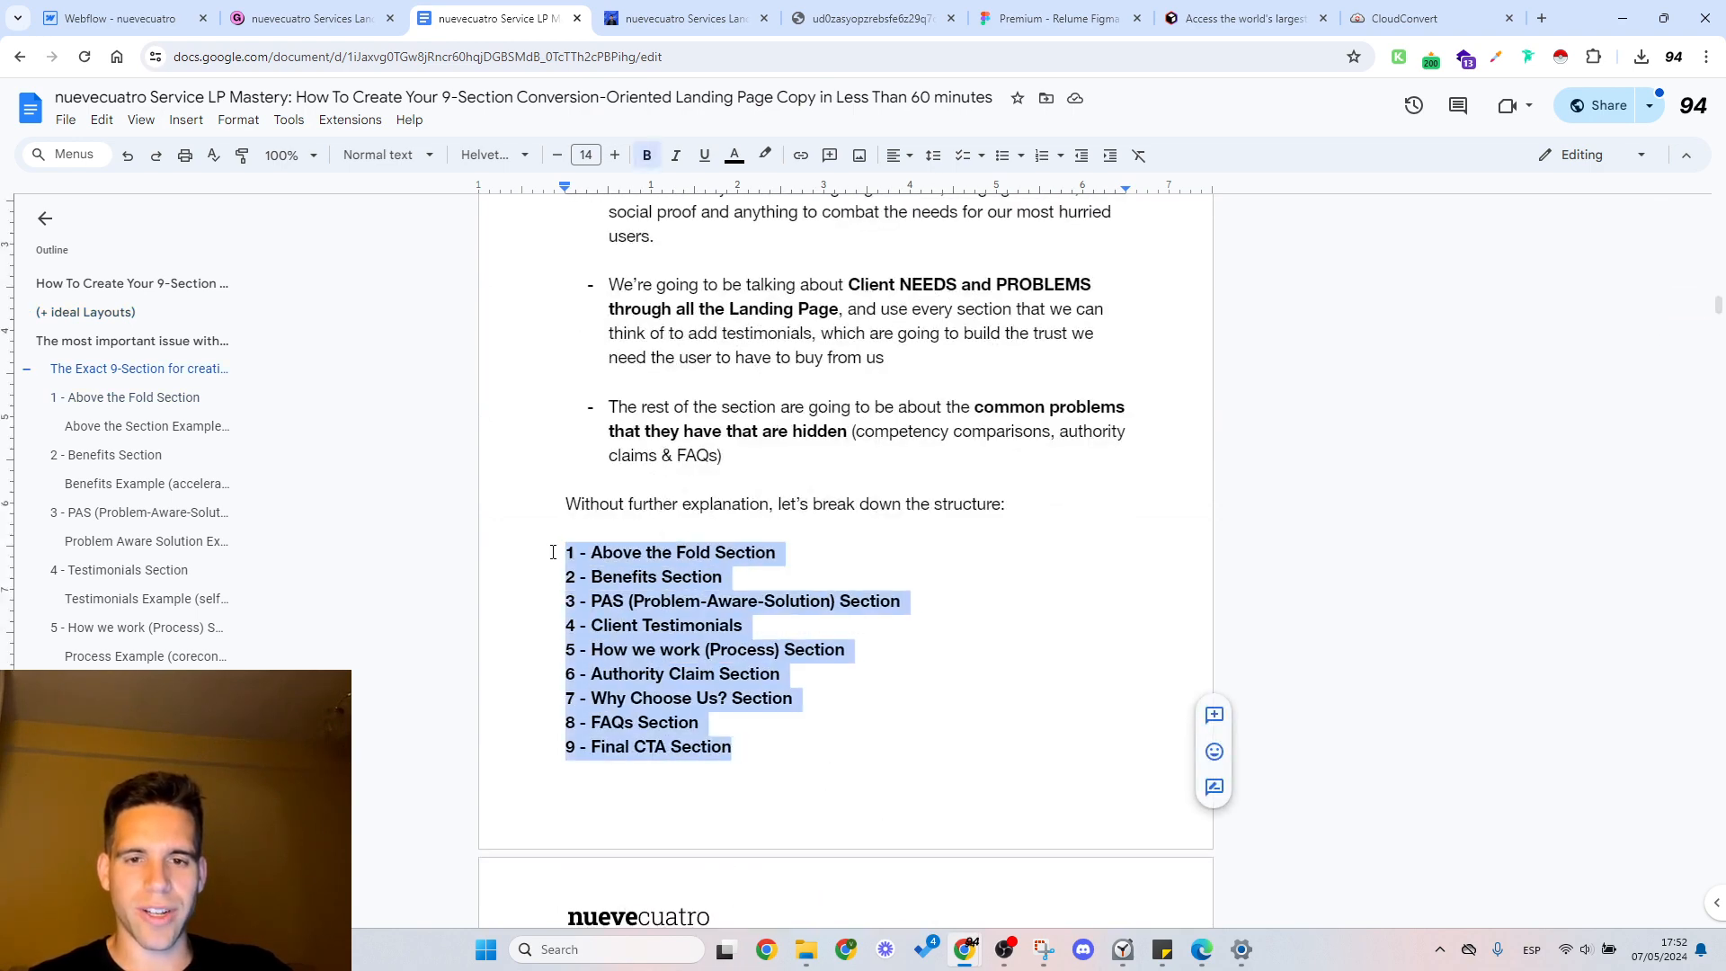
Step: Return to Webflow and, at the desktop breakpoint, set the top and bottom padding of product-header9_list-wrapper around Includes to 1 rem
left_click(121, 18)
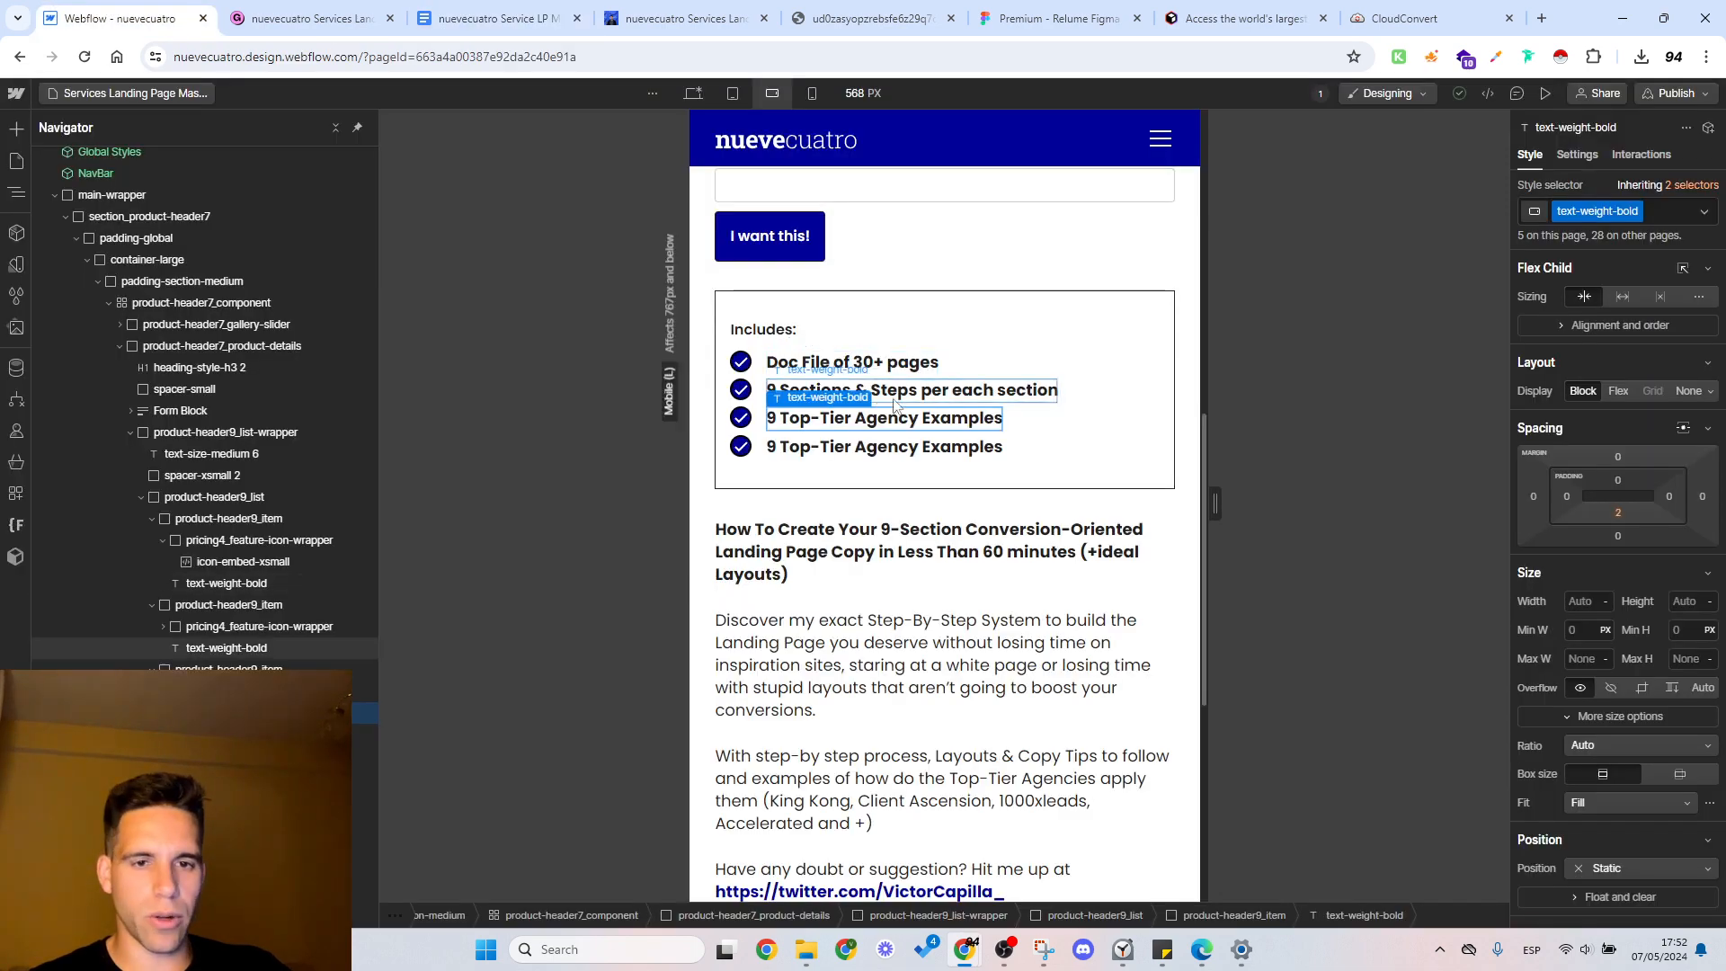
left_click(693, 96)
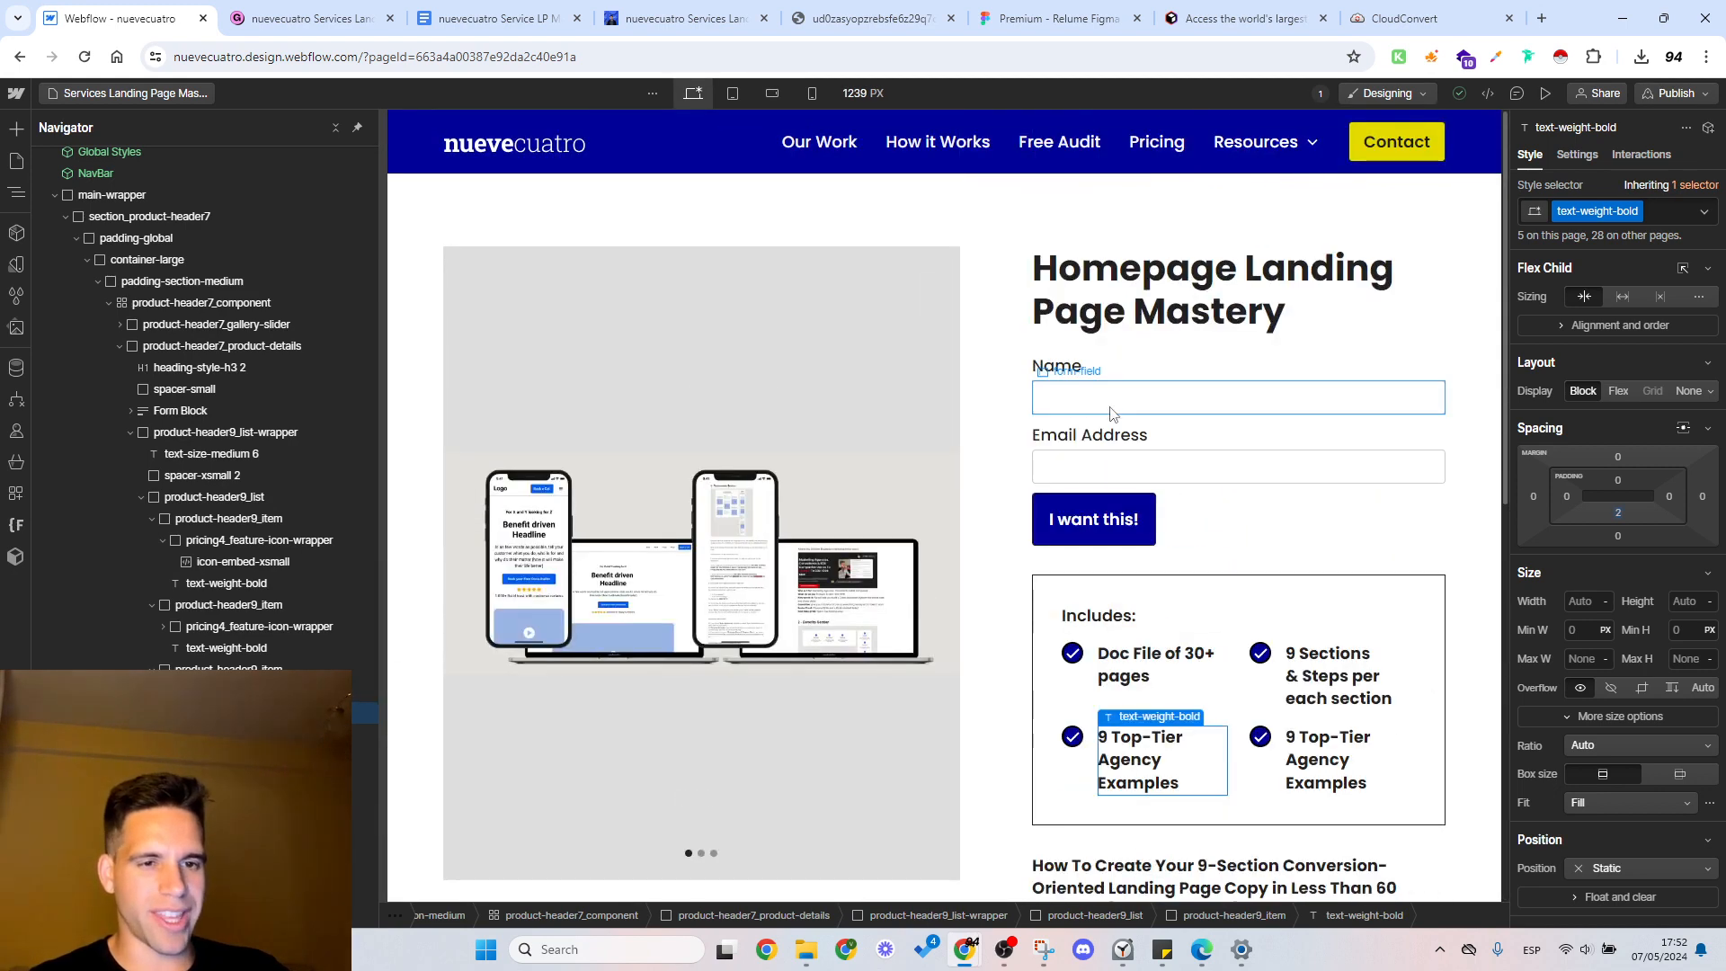
left_click(1048, 586)
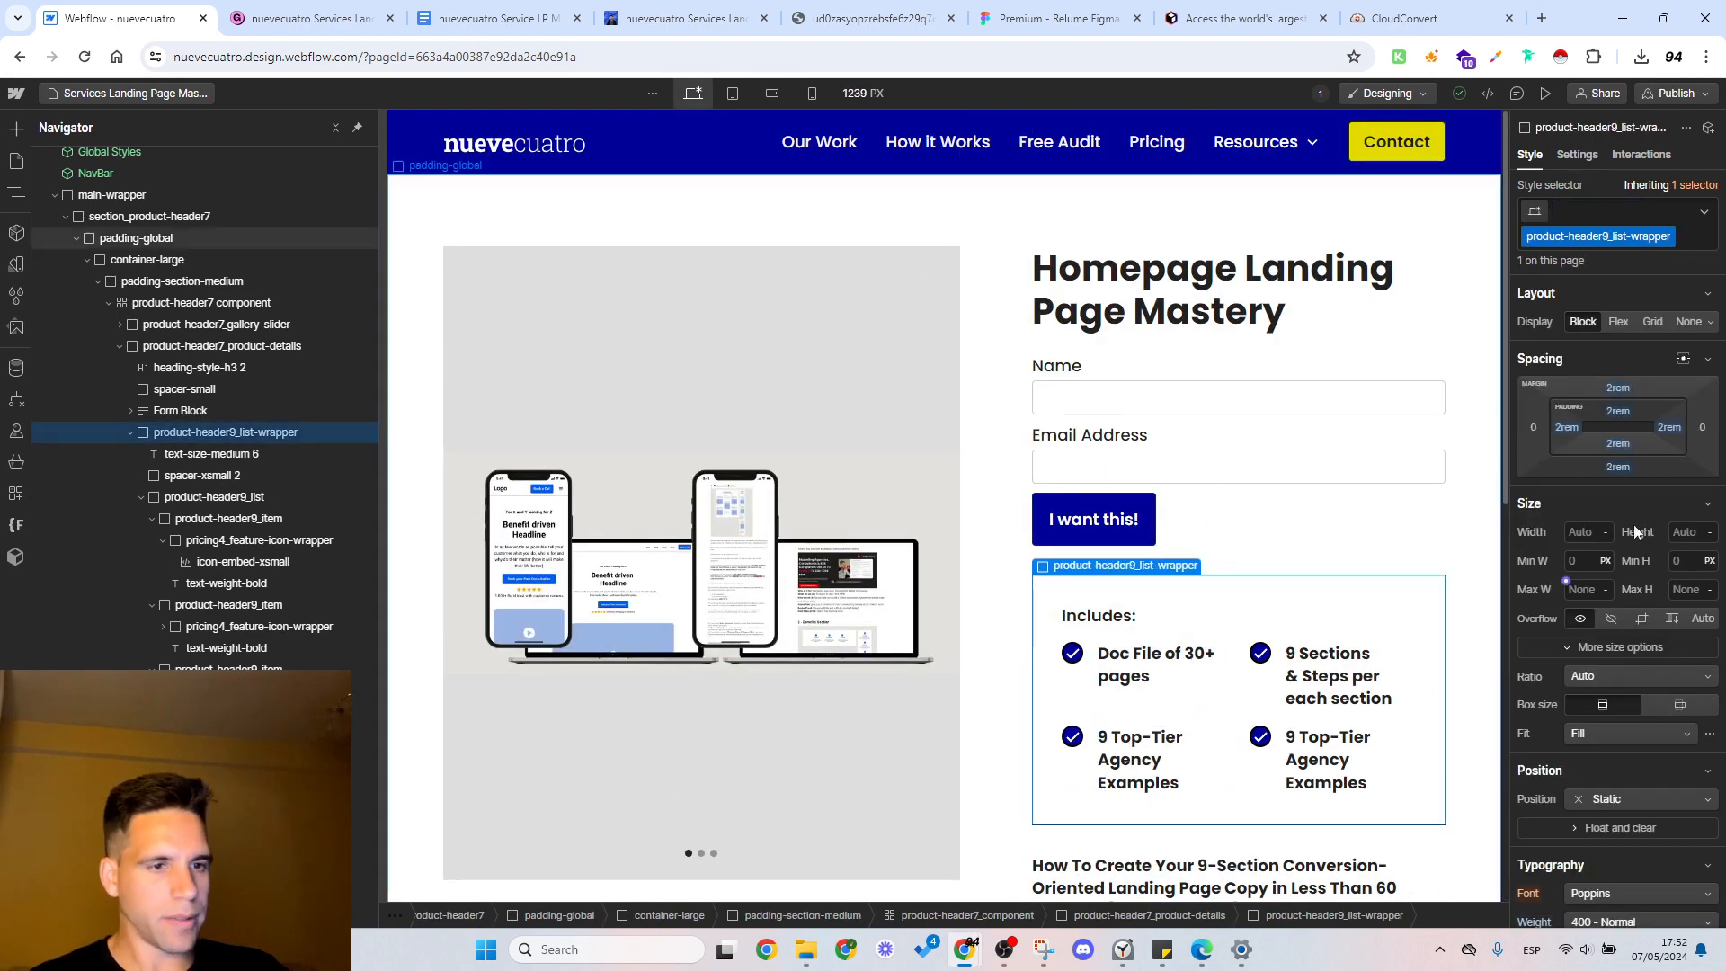
left_click(1619, 413)
type("1")
key("Return")
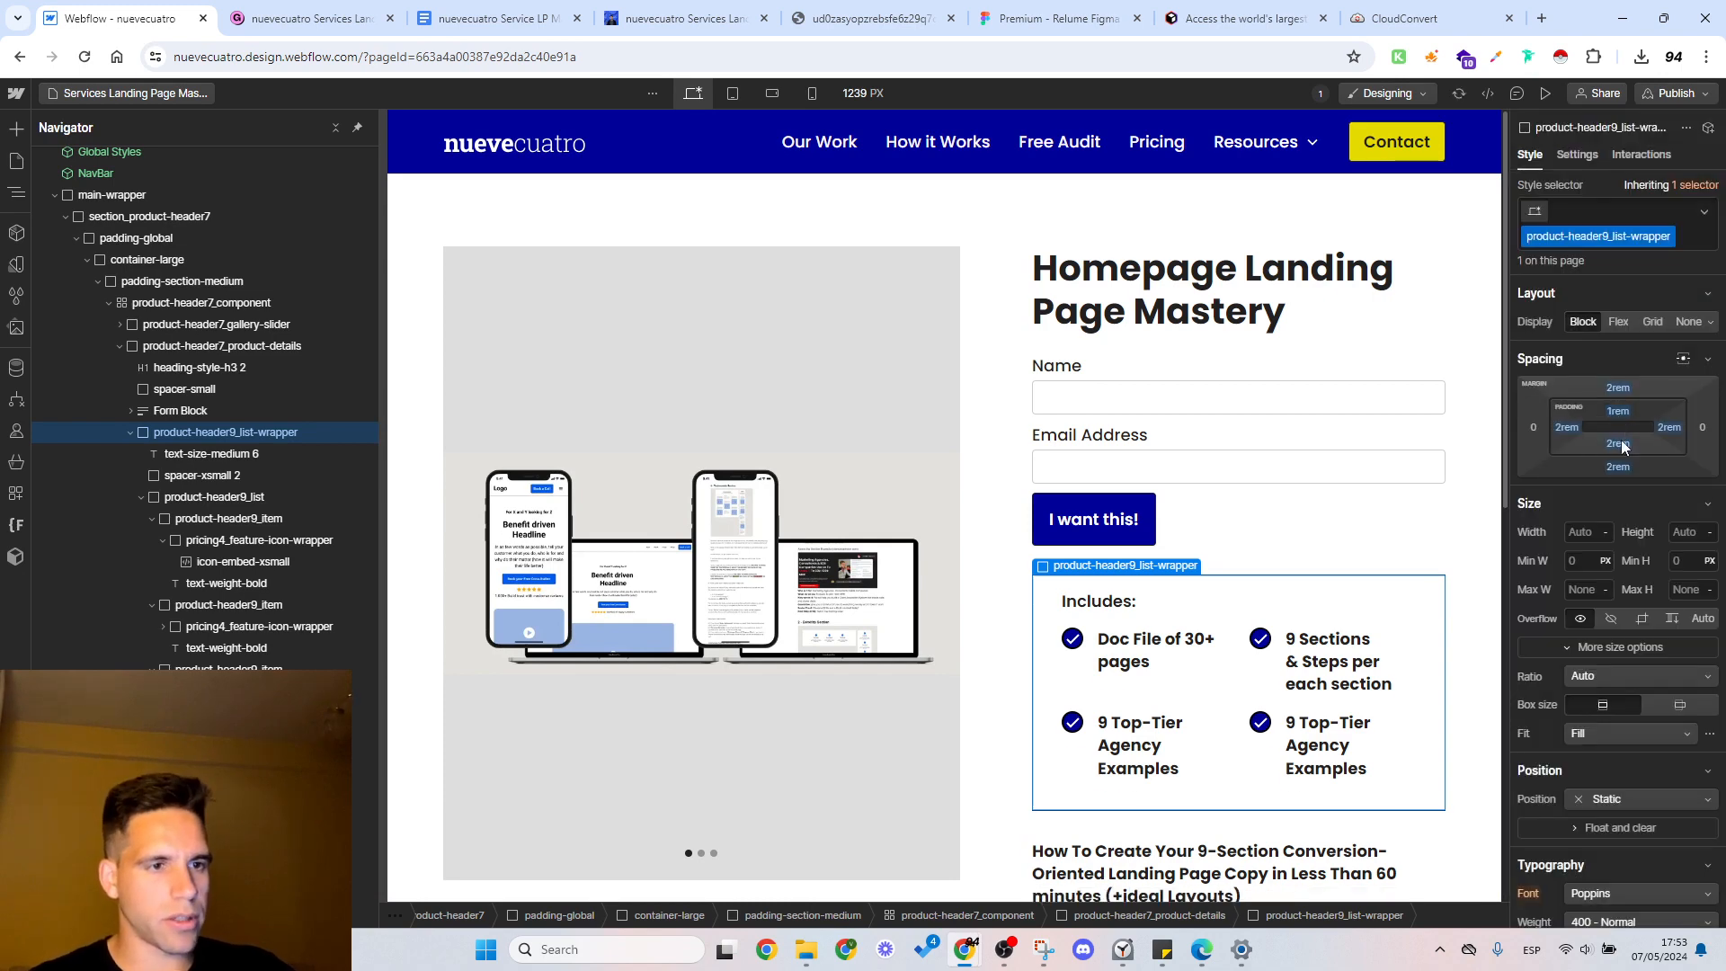
left_click(1618, 443)
type("1")
key("Return")
Step: Set the Includes wrapper's top and bottom margins and its left and right padding to 1 rem
left_click(1616, 388)
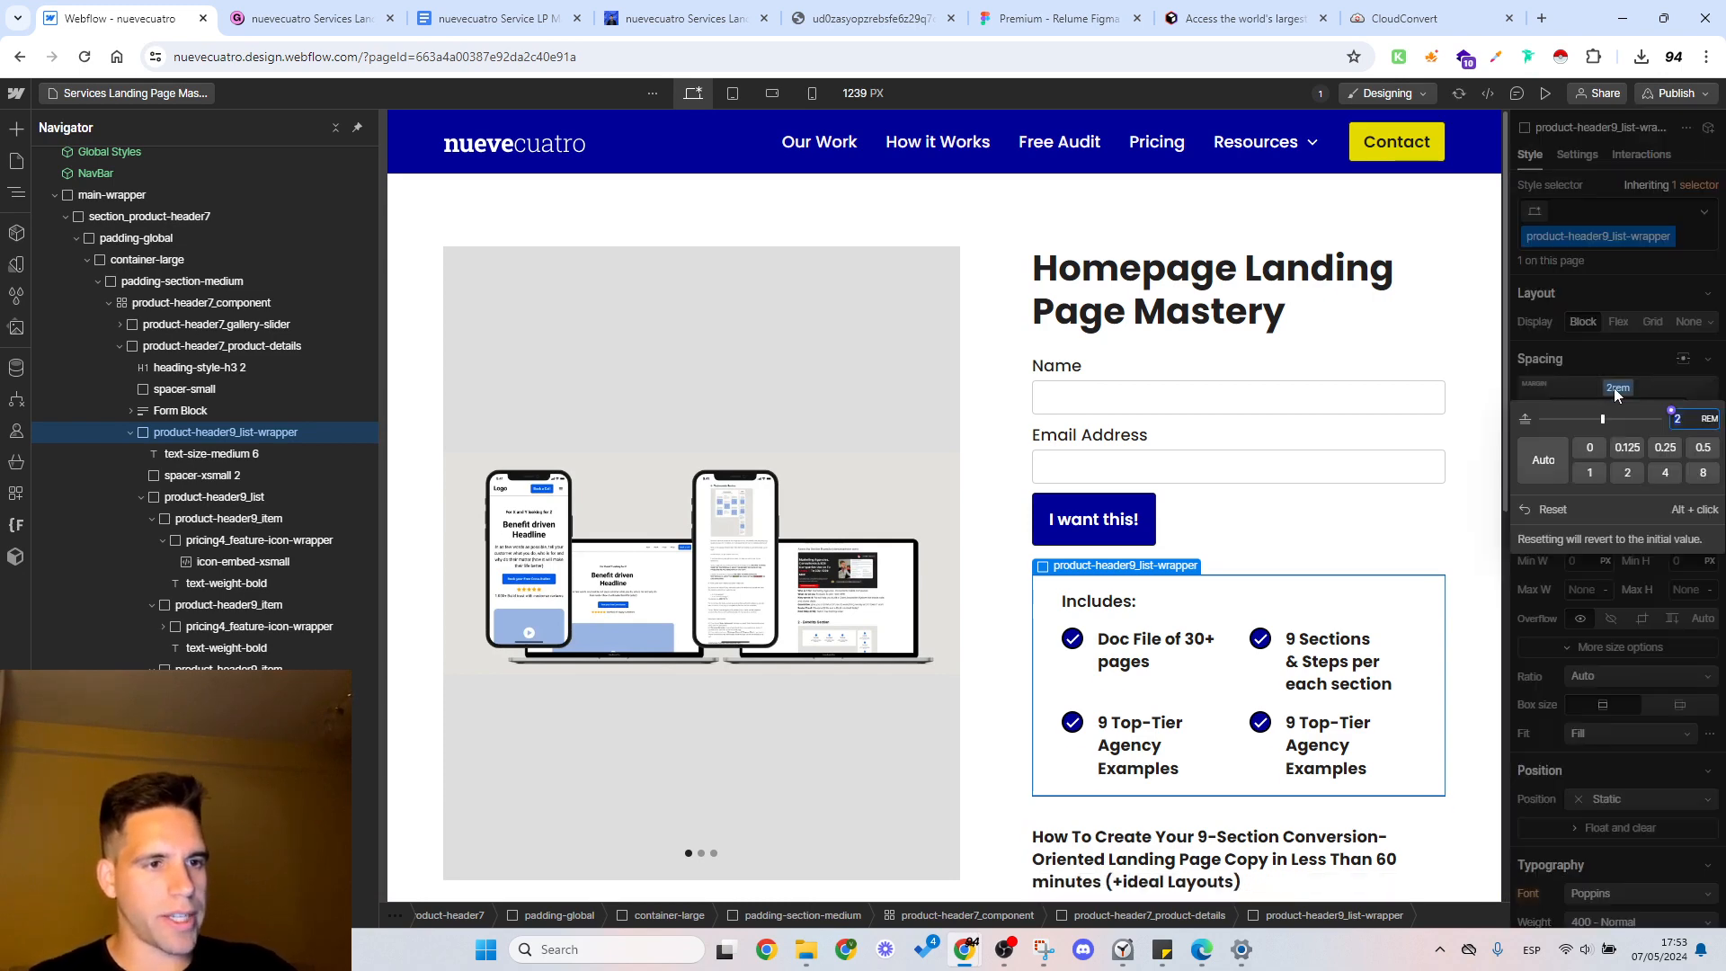
type("1")
key("Return")
left_click(1670, 433)
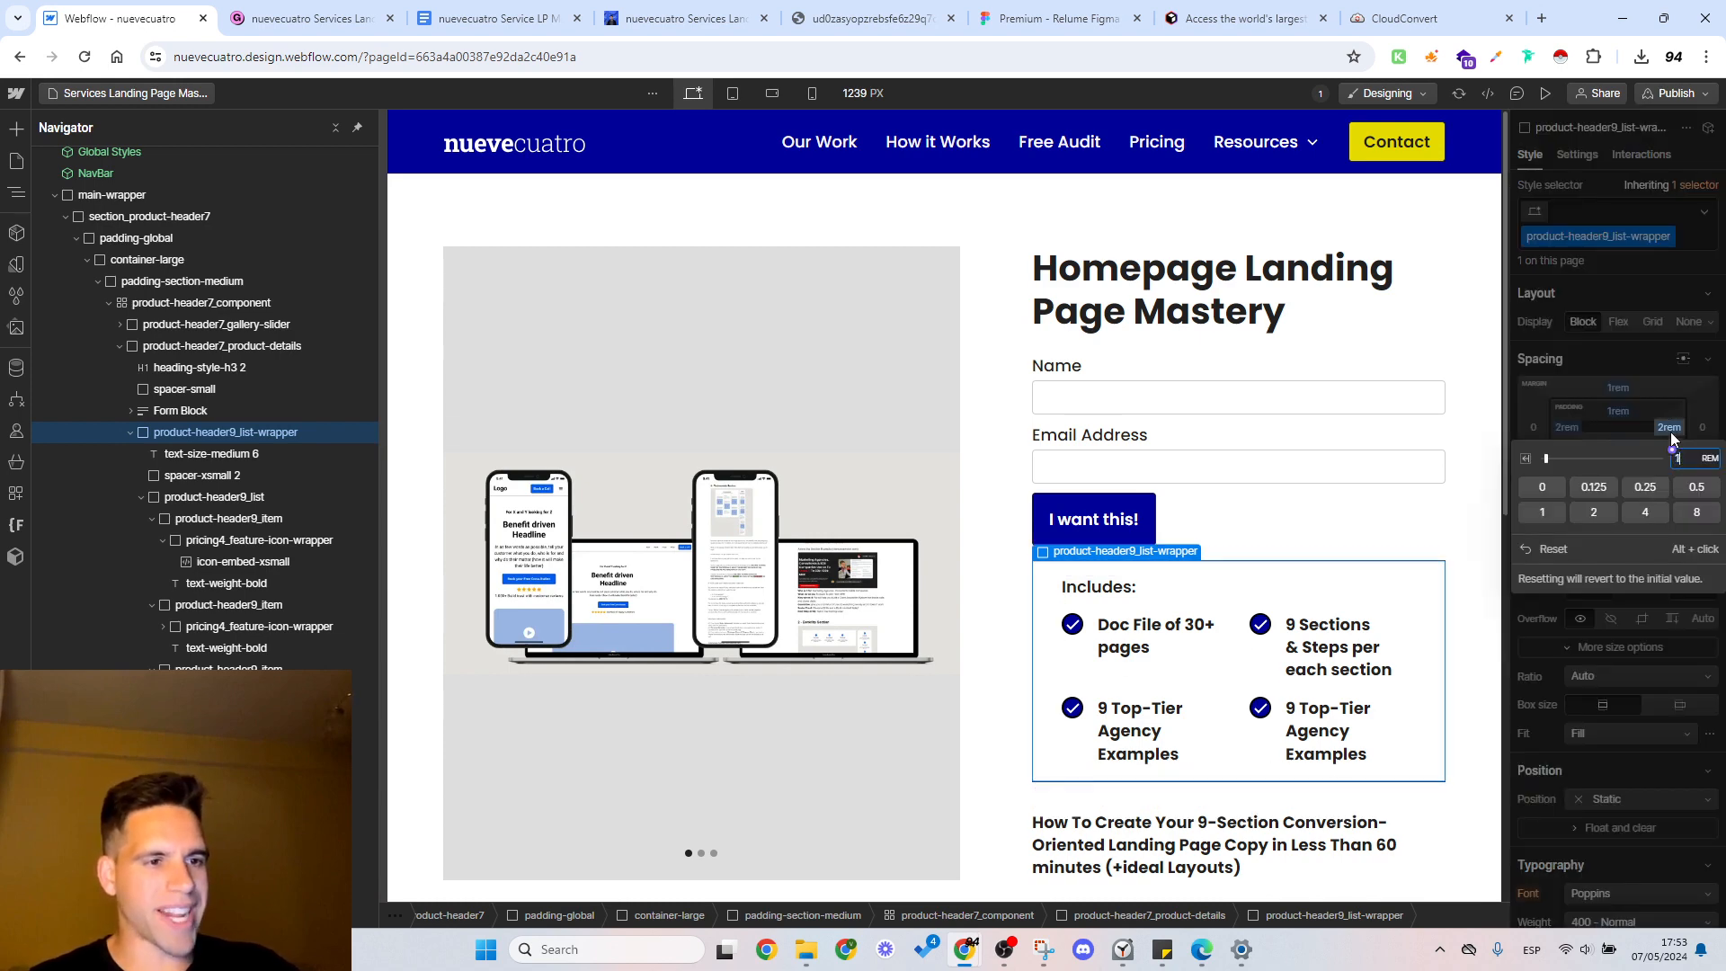
type("1")
key("Return")
left_click(1618, 467)
type("1")
key("Return")
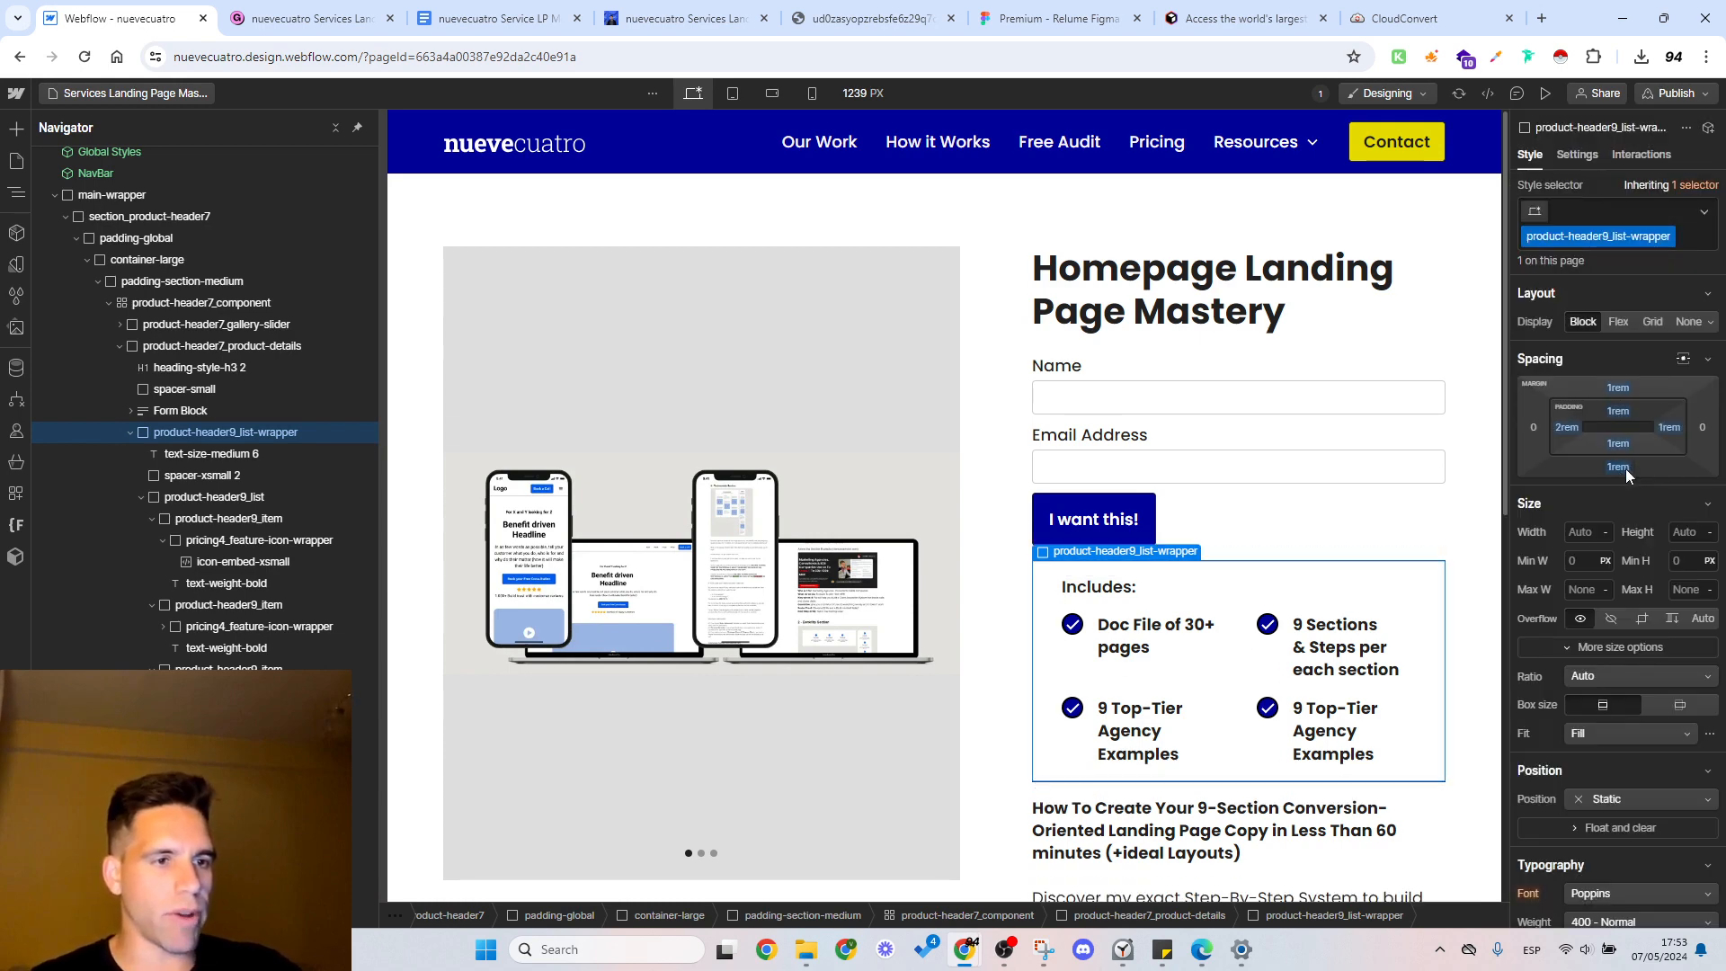
left_click(1567, 427)
type("1")
key("Return")
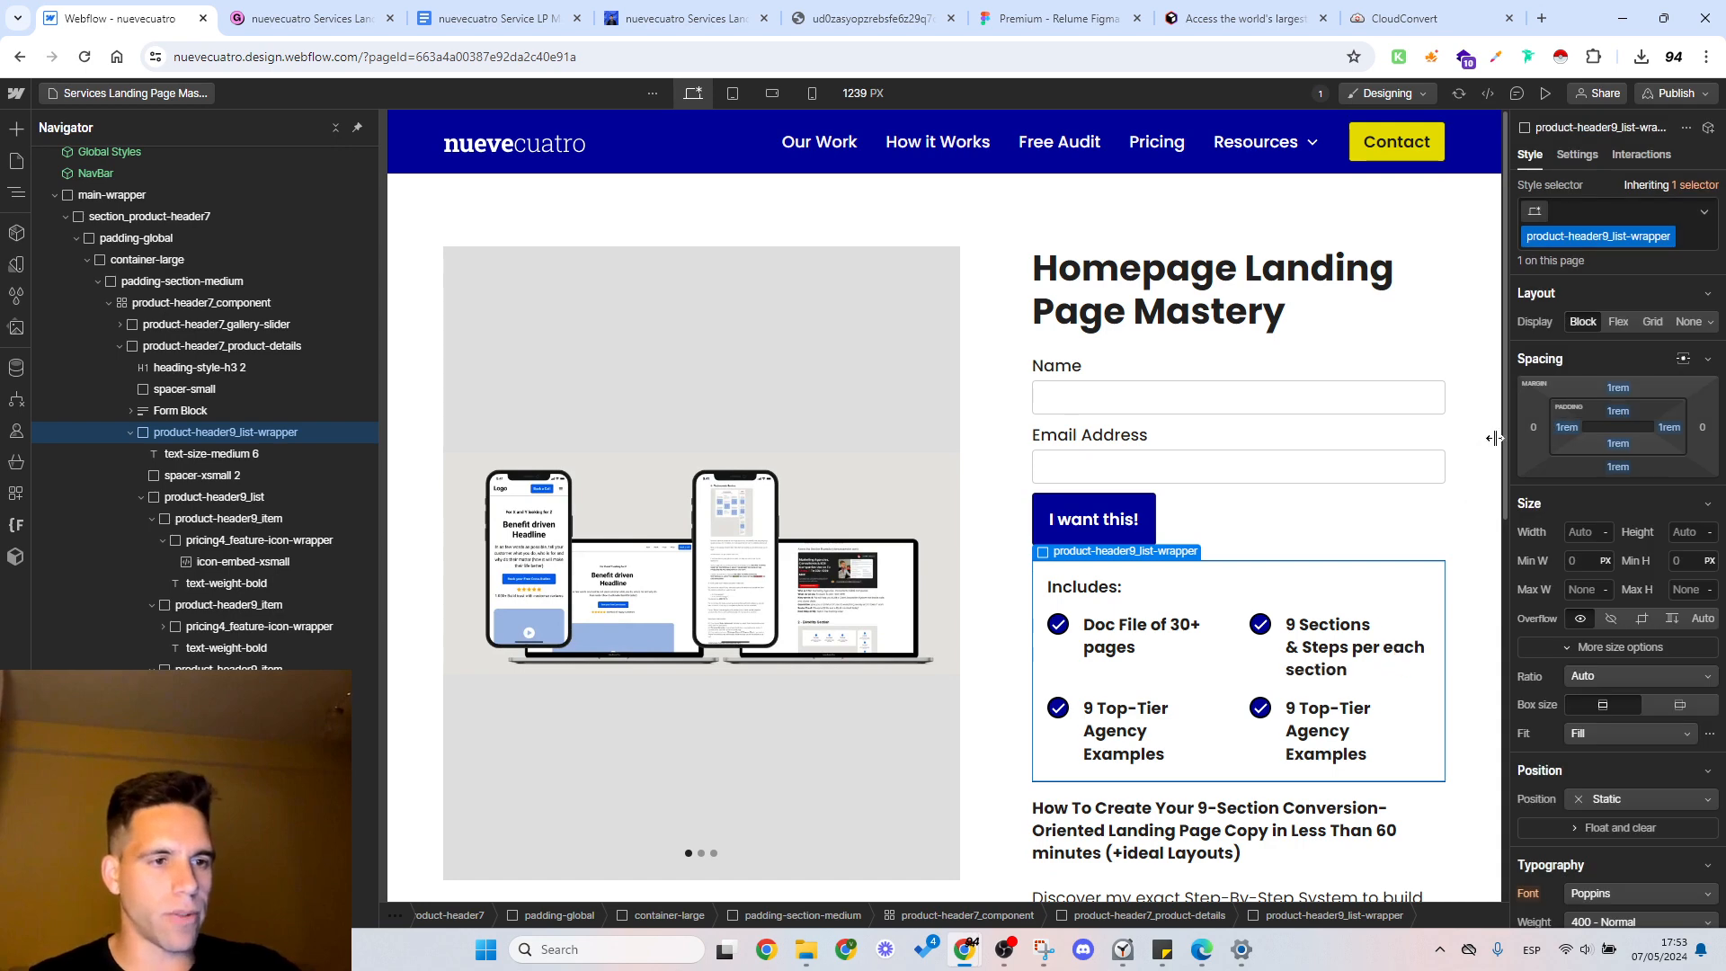
Step: Preview the page at desktop width, checking the gallery slider, the Includes box and the description, and return to the design view
left_click(1148, 605)
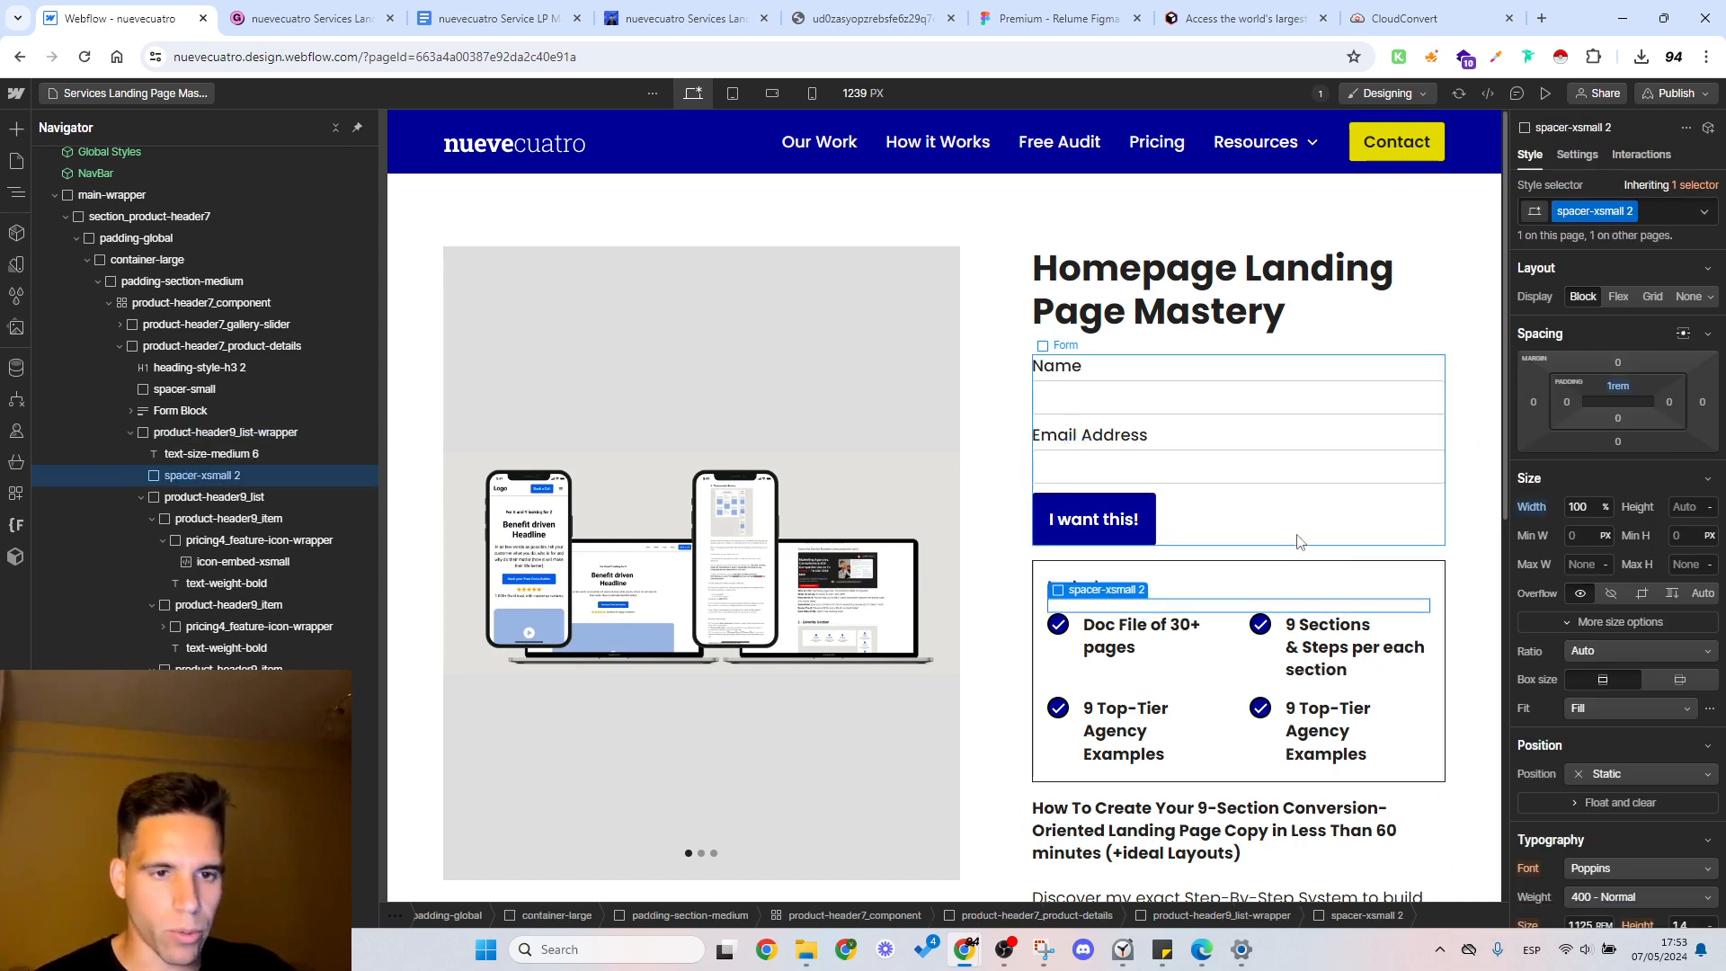
left_click(1544, 93)
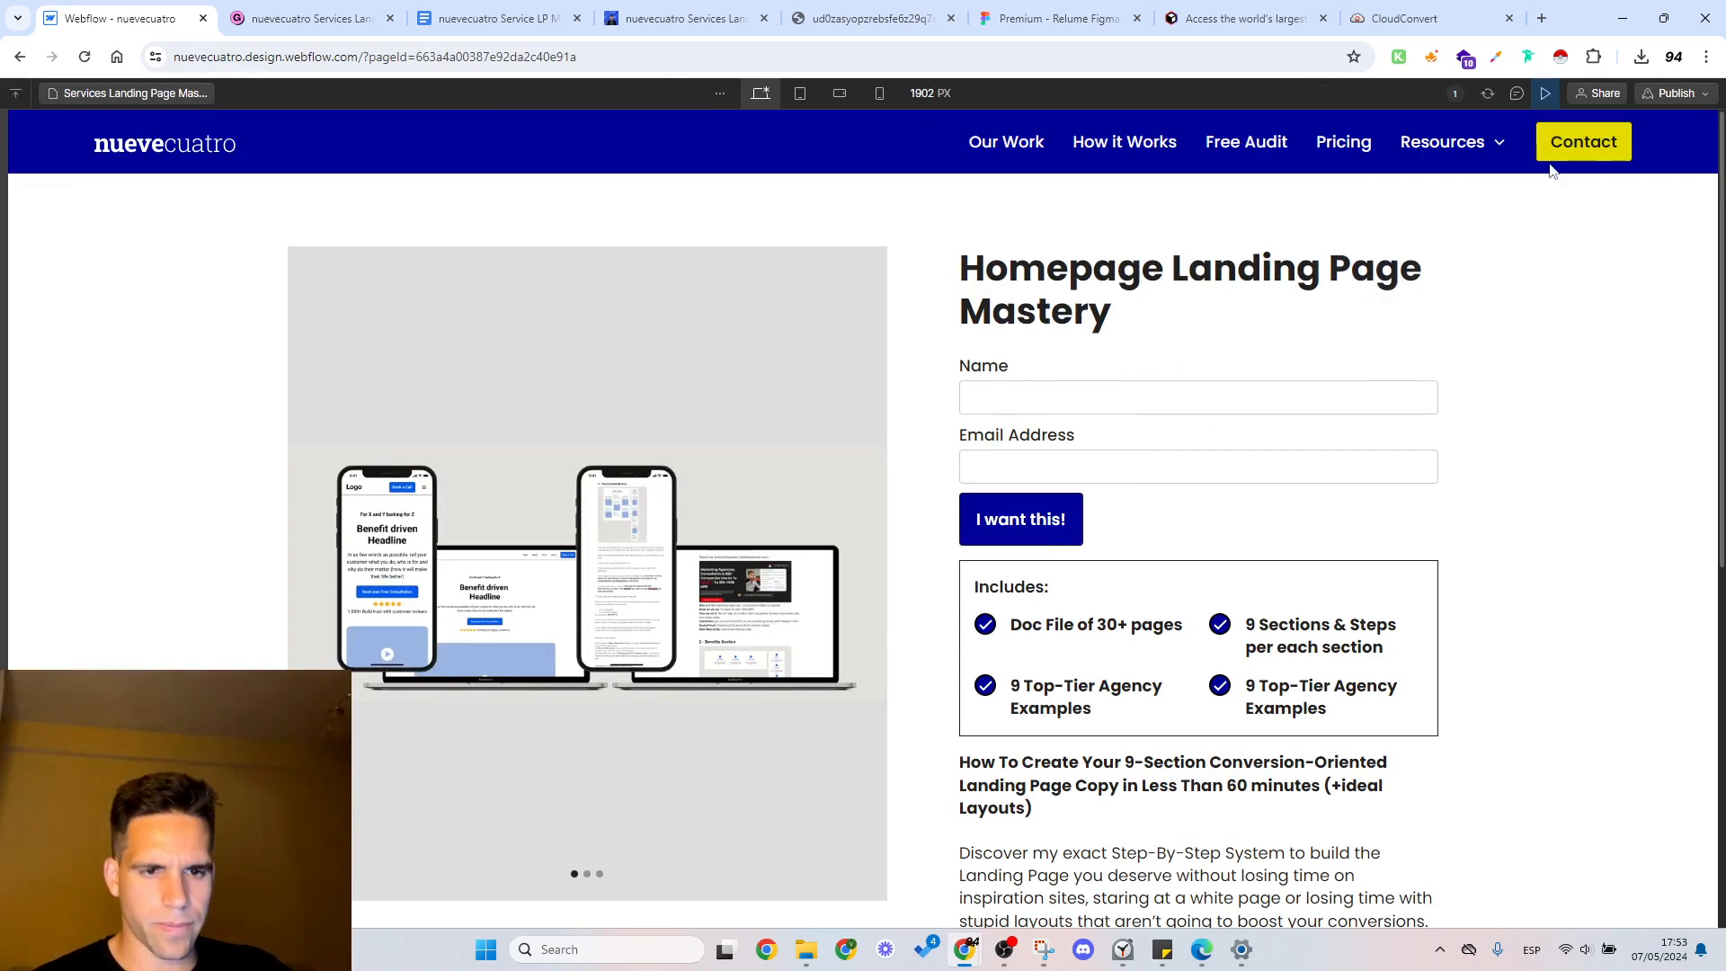
scroll(828, 540, "down", 4)
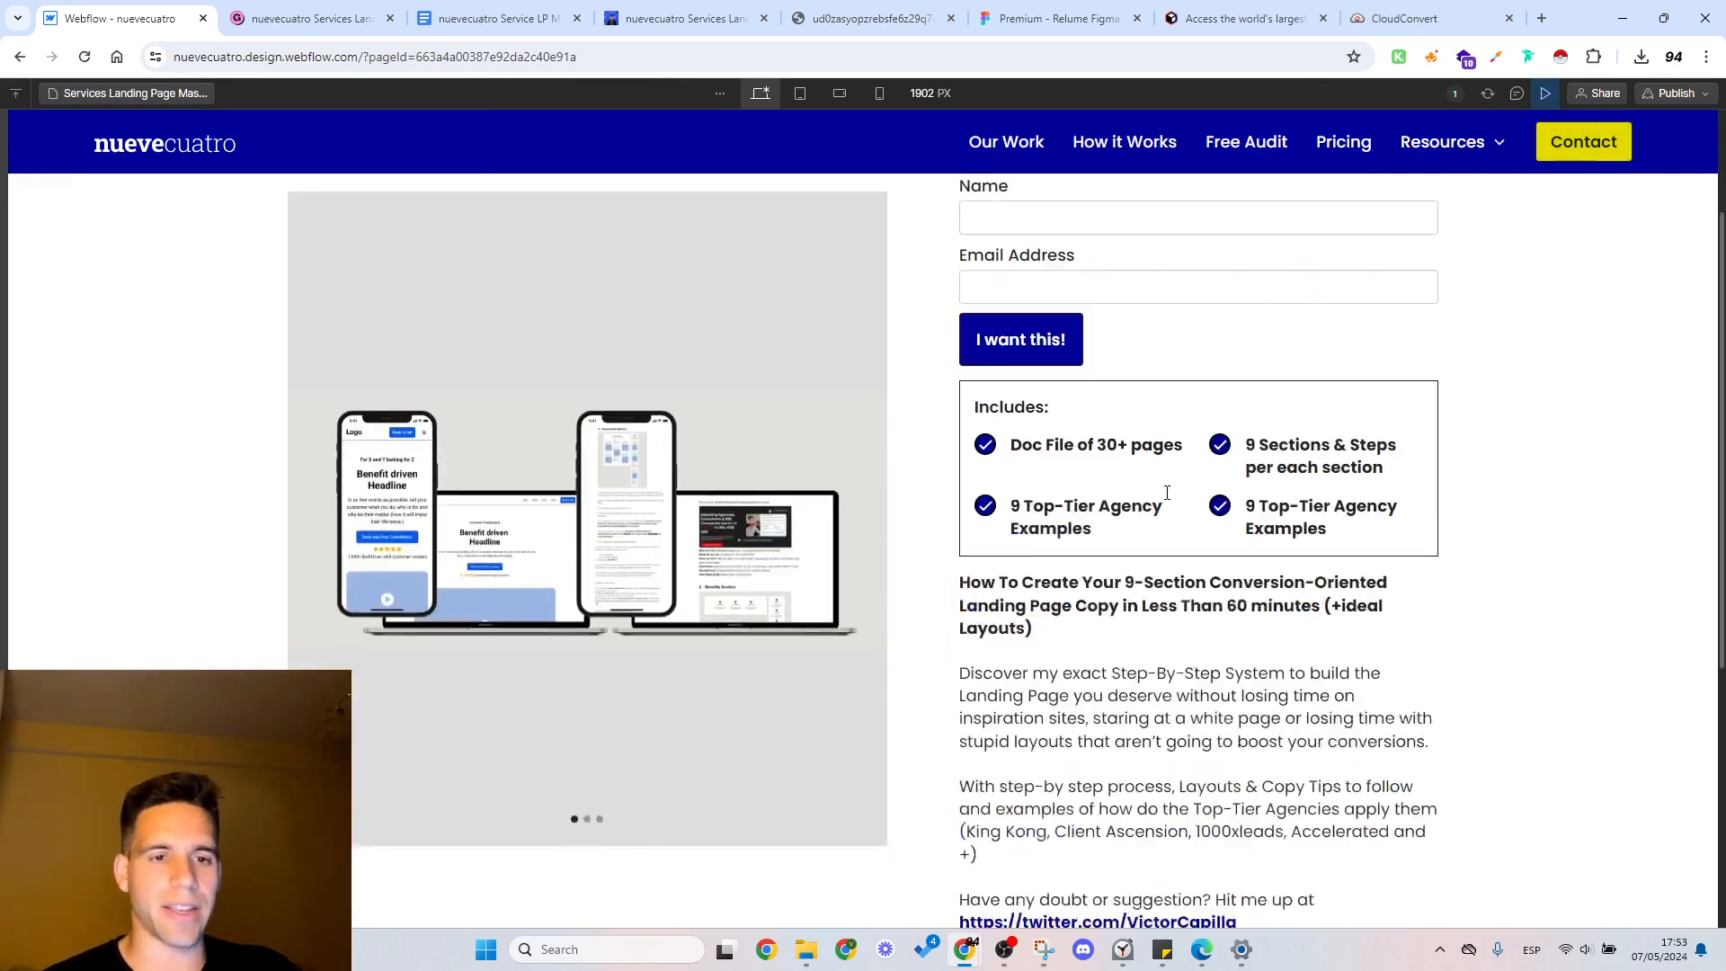
scroll(827, 579, "up", 4)
left_click_drag(852, 602, 400, 600)
left_click_drag(817, 613, 513, 598)
left_click_drag(776, 594, 513, 589)
left_click_drag(828, 586, 539, 584)
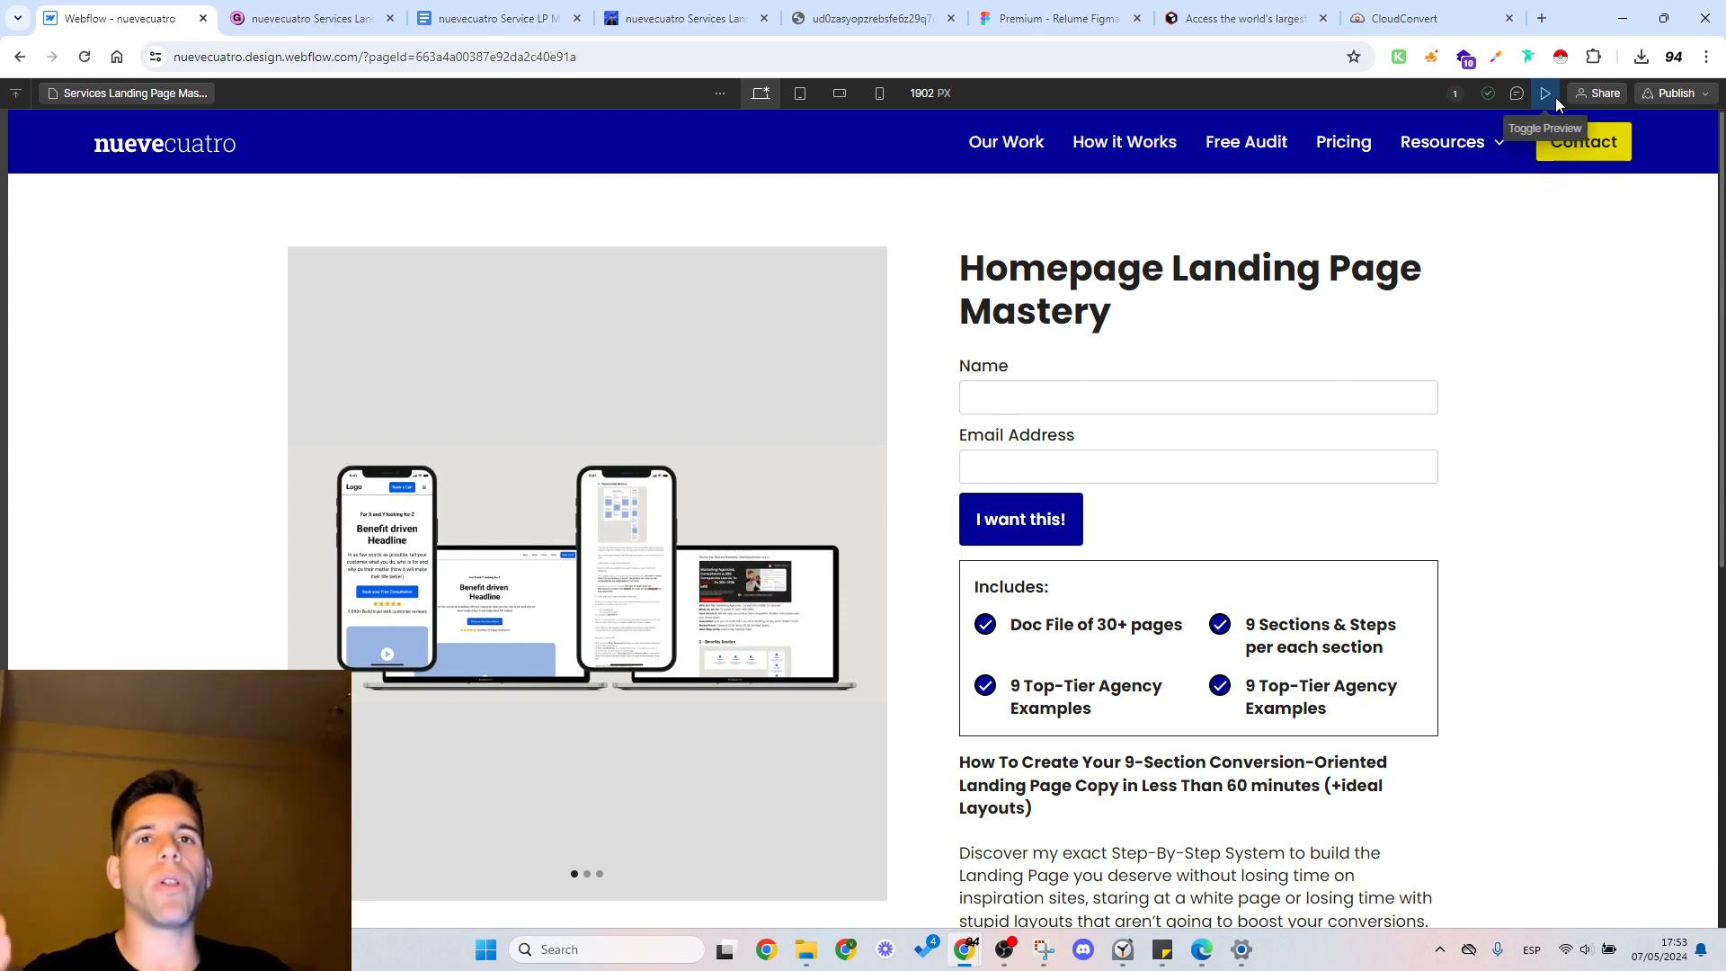
scroll(1010, 395, "down", 5)
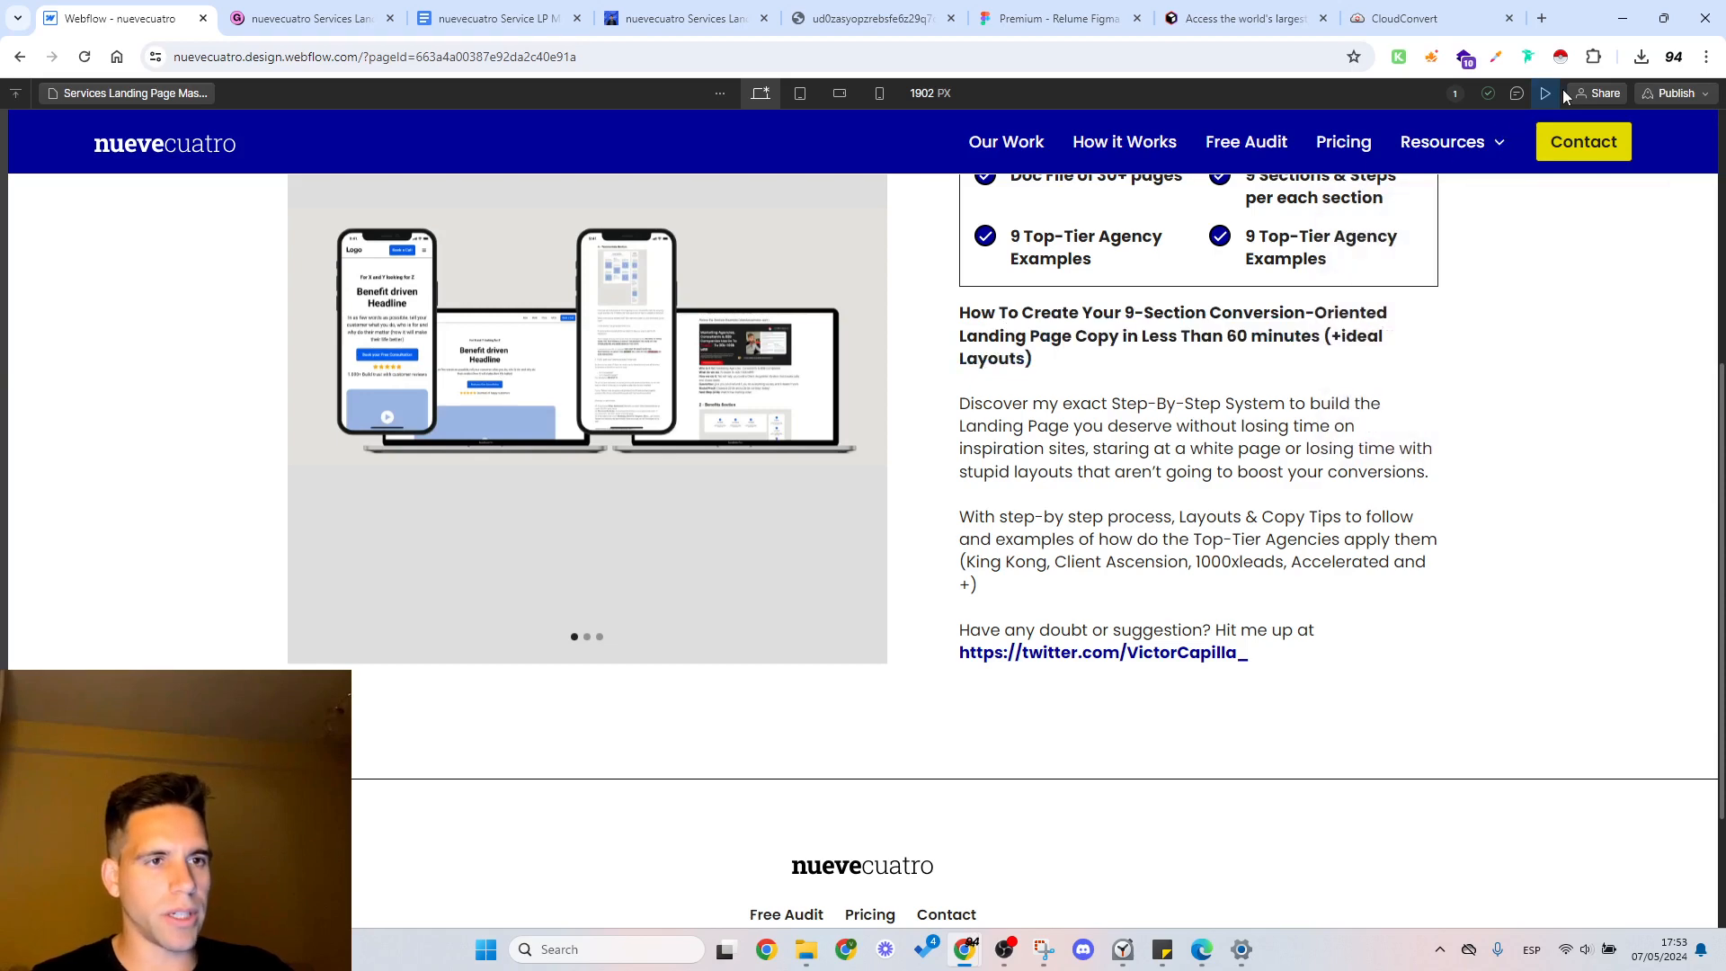
key("ctrl+shift+p")
scroll(1225, 347, "up", 3)
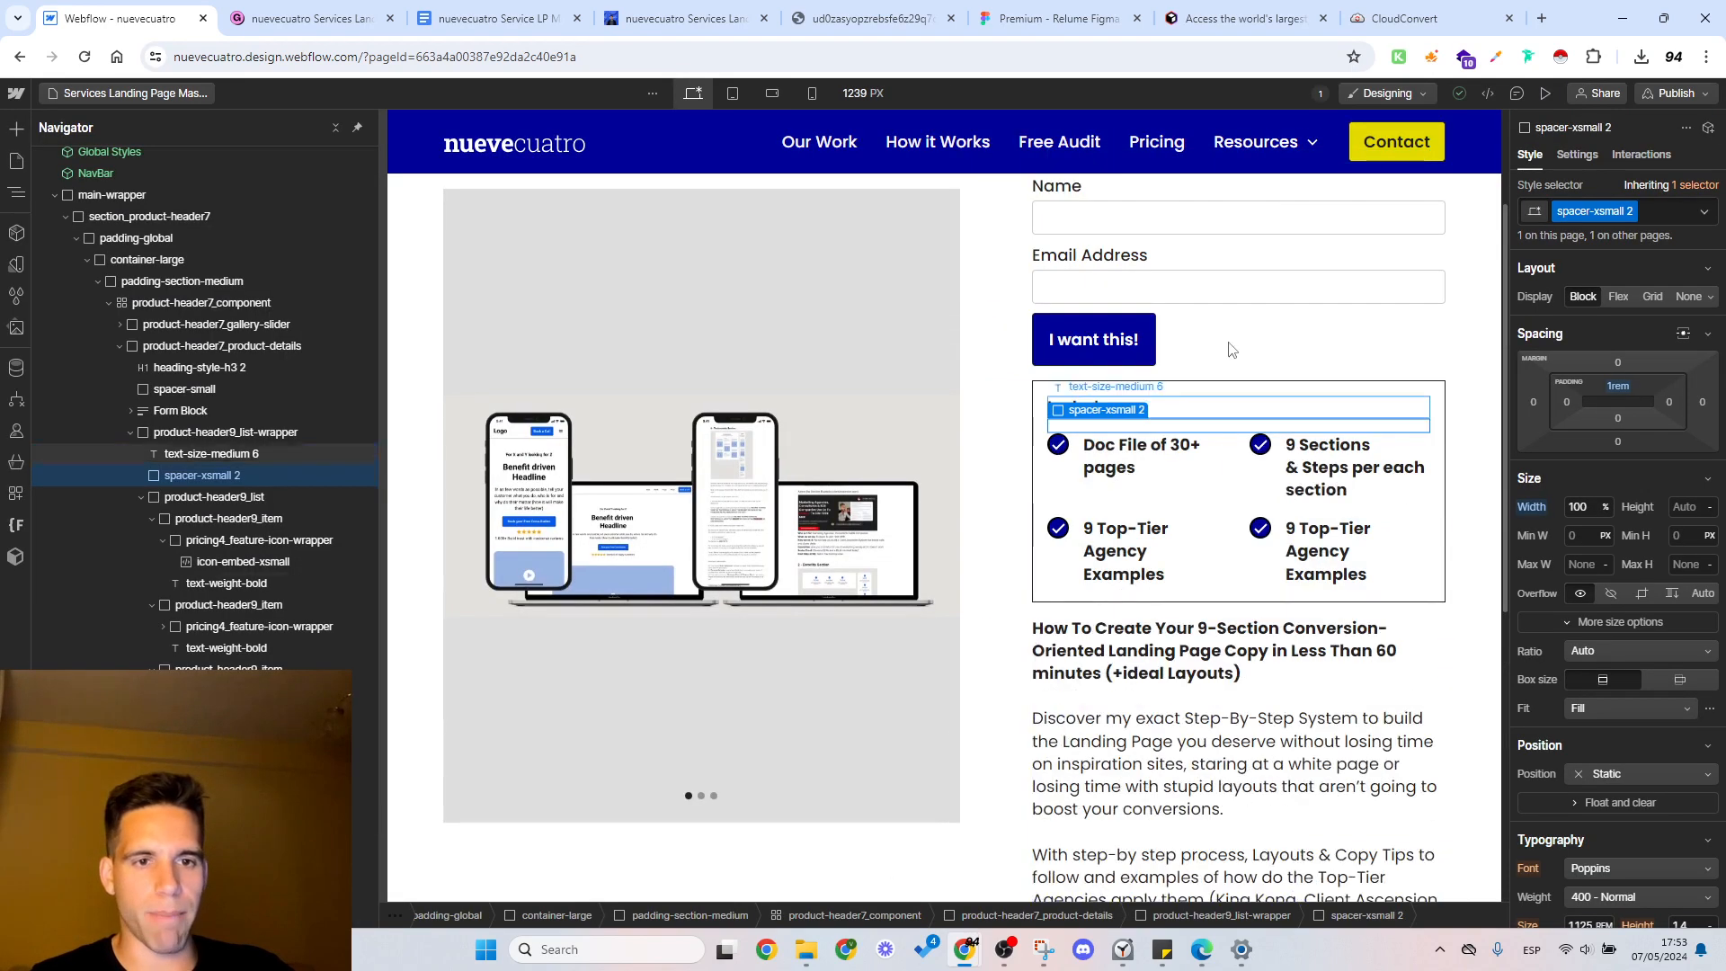
Step: Replace the class on the spacer beneath the Includes heading with the existing spacer-xsmall class, and select product-header9_list-wrapper
left_click(1651, 216)
key("BackSpace")
key("BackSpace")
key("BackSpace")
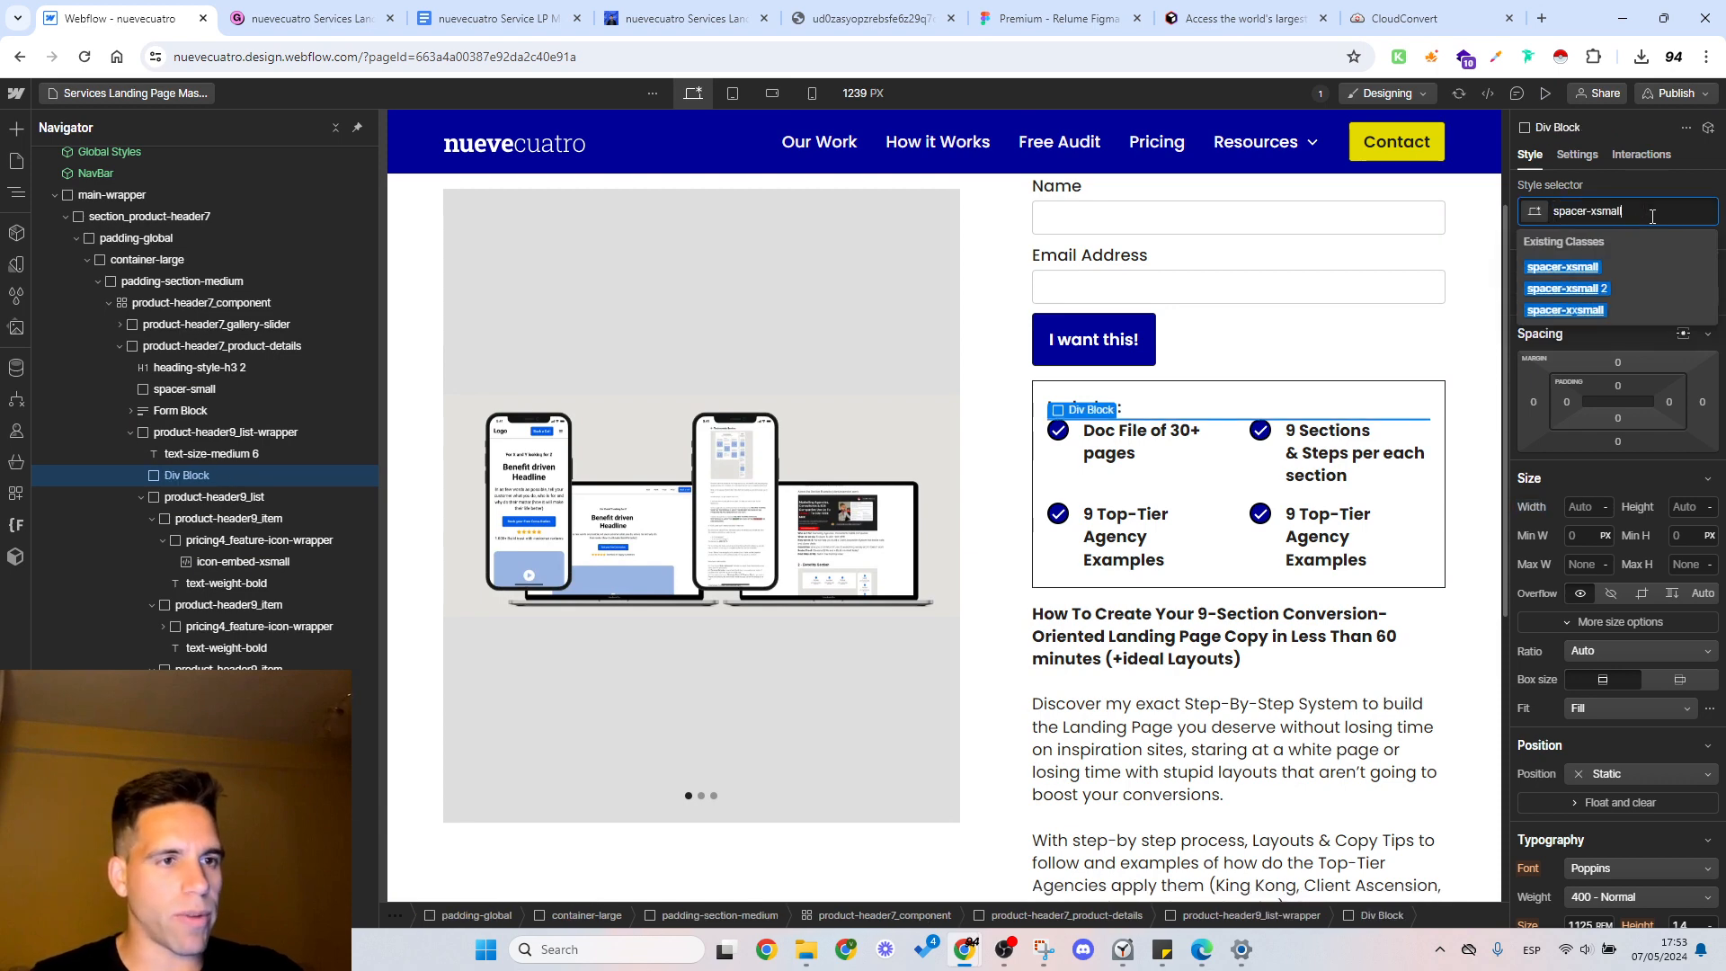
left_click(1629, 262)
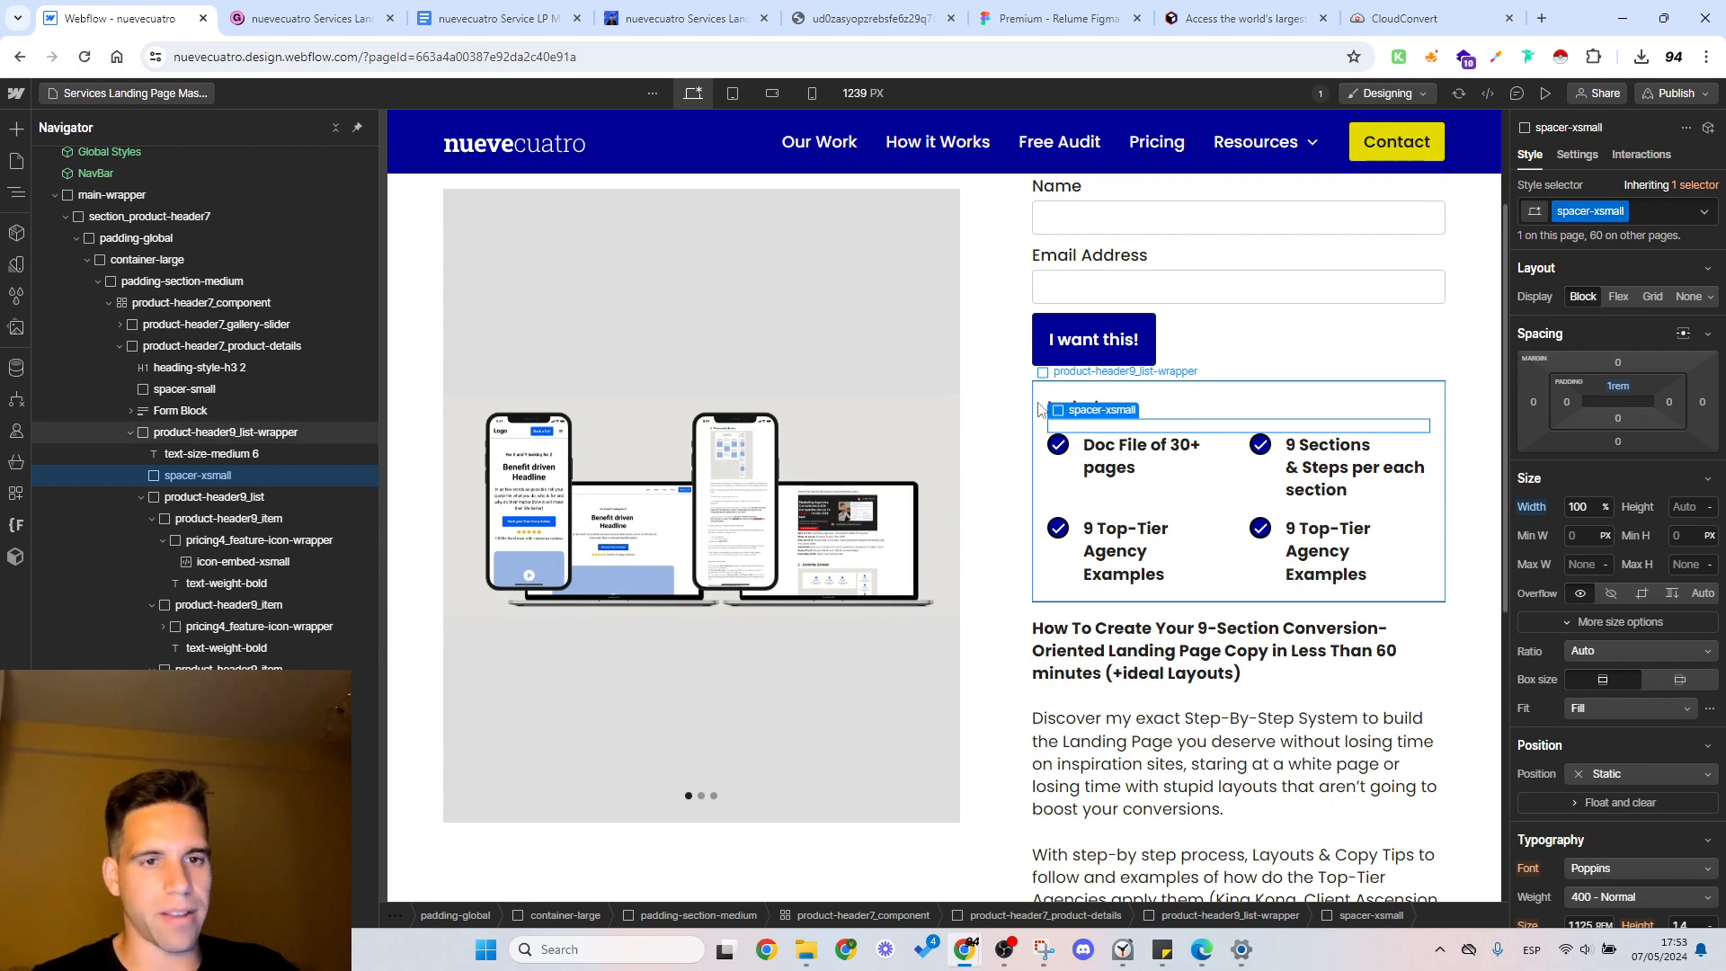
left_click(1042, 429)
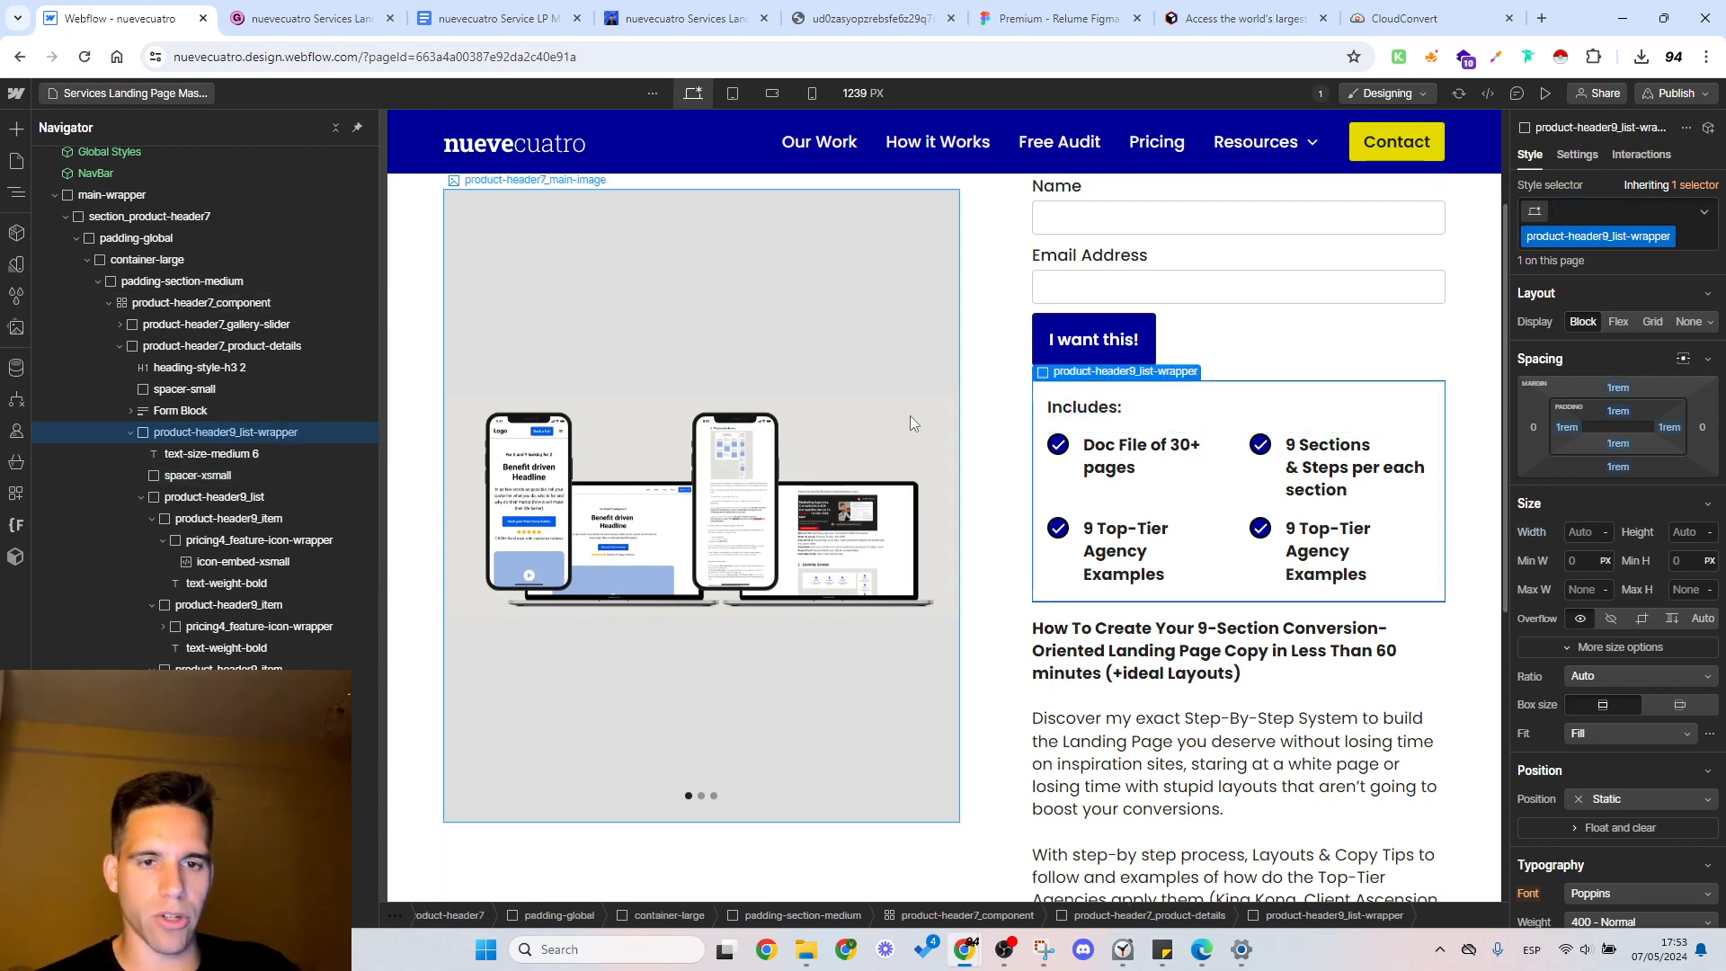
Step: Review the guide's nine-section list, from Above the Fold to Final CTA, in Google Docs and return to Webflow
left_click(311, 18)
left_click(442, 11)
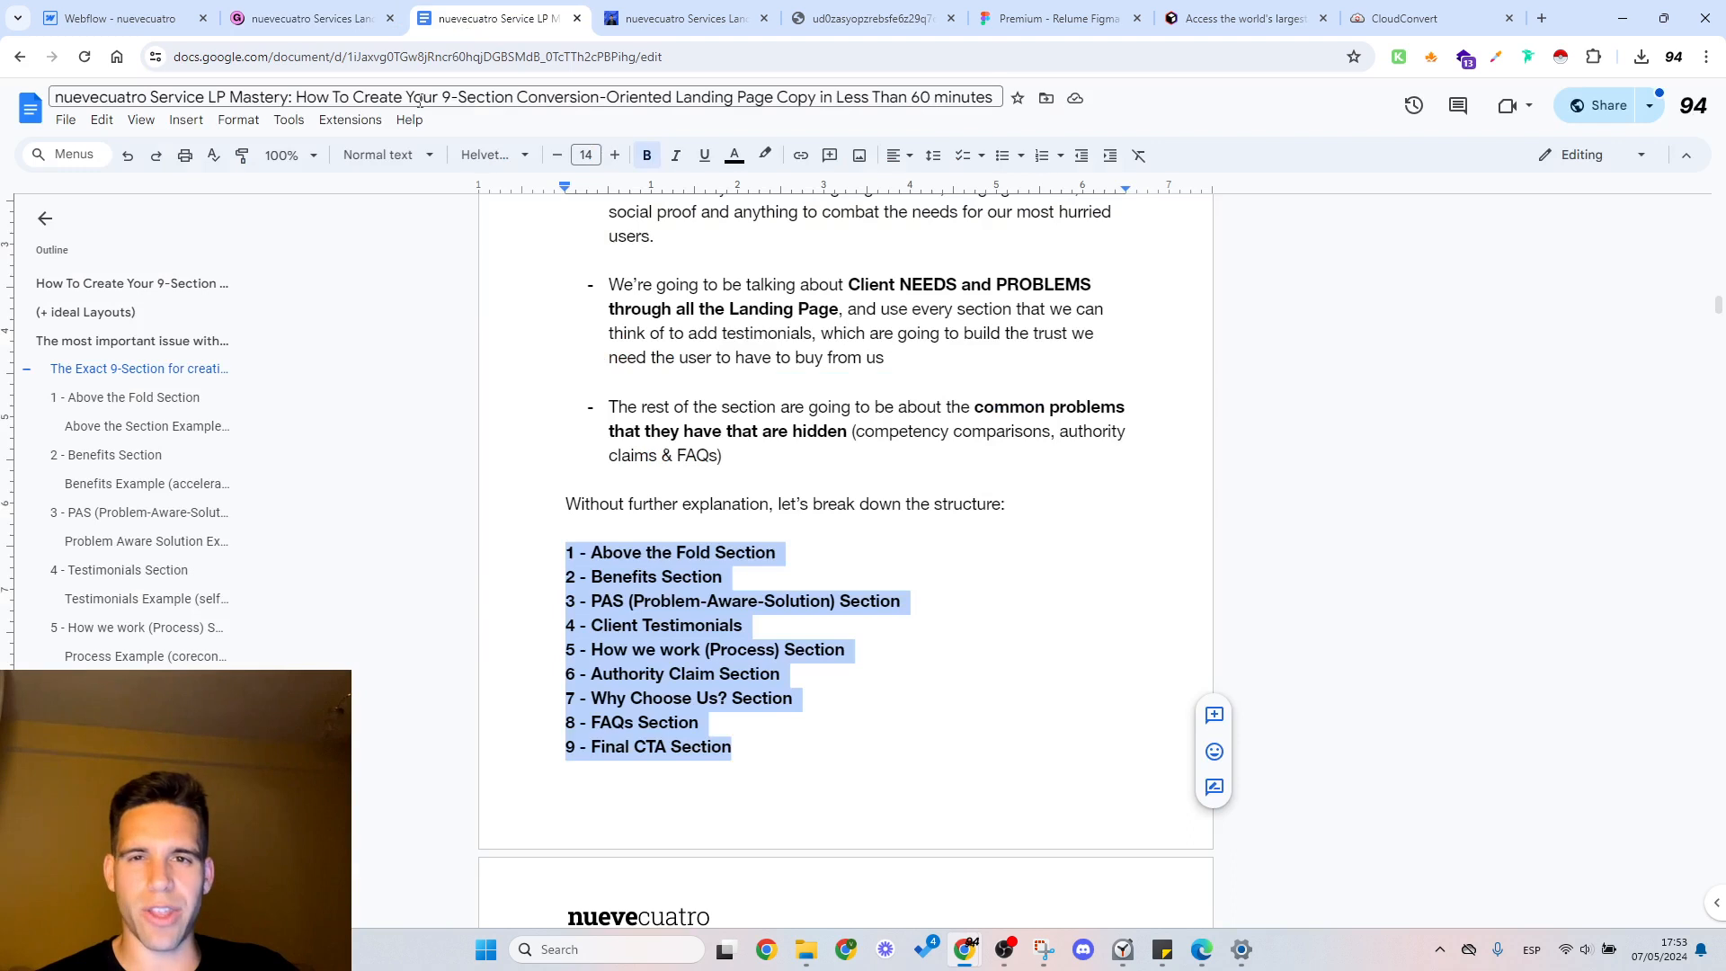
left_click(726, 577)
left_click_drag(580, 552, 694, 650)
left_click(754, 745)
key("ctrl+z")
left_click(748, 734)
left_click(691, 649)
left_click(123, 16)
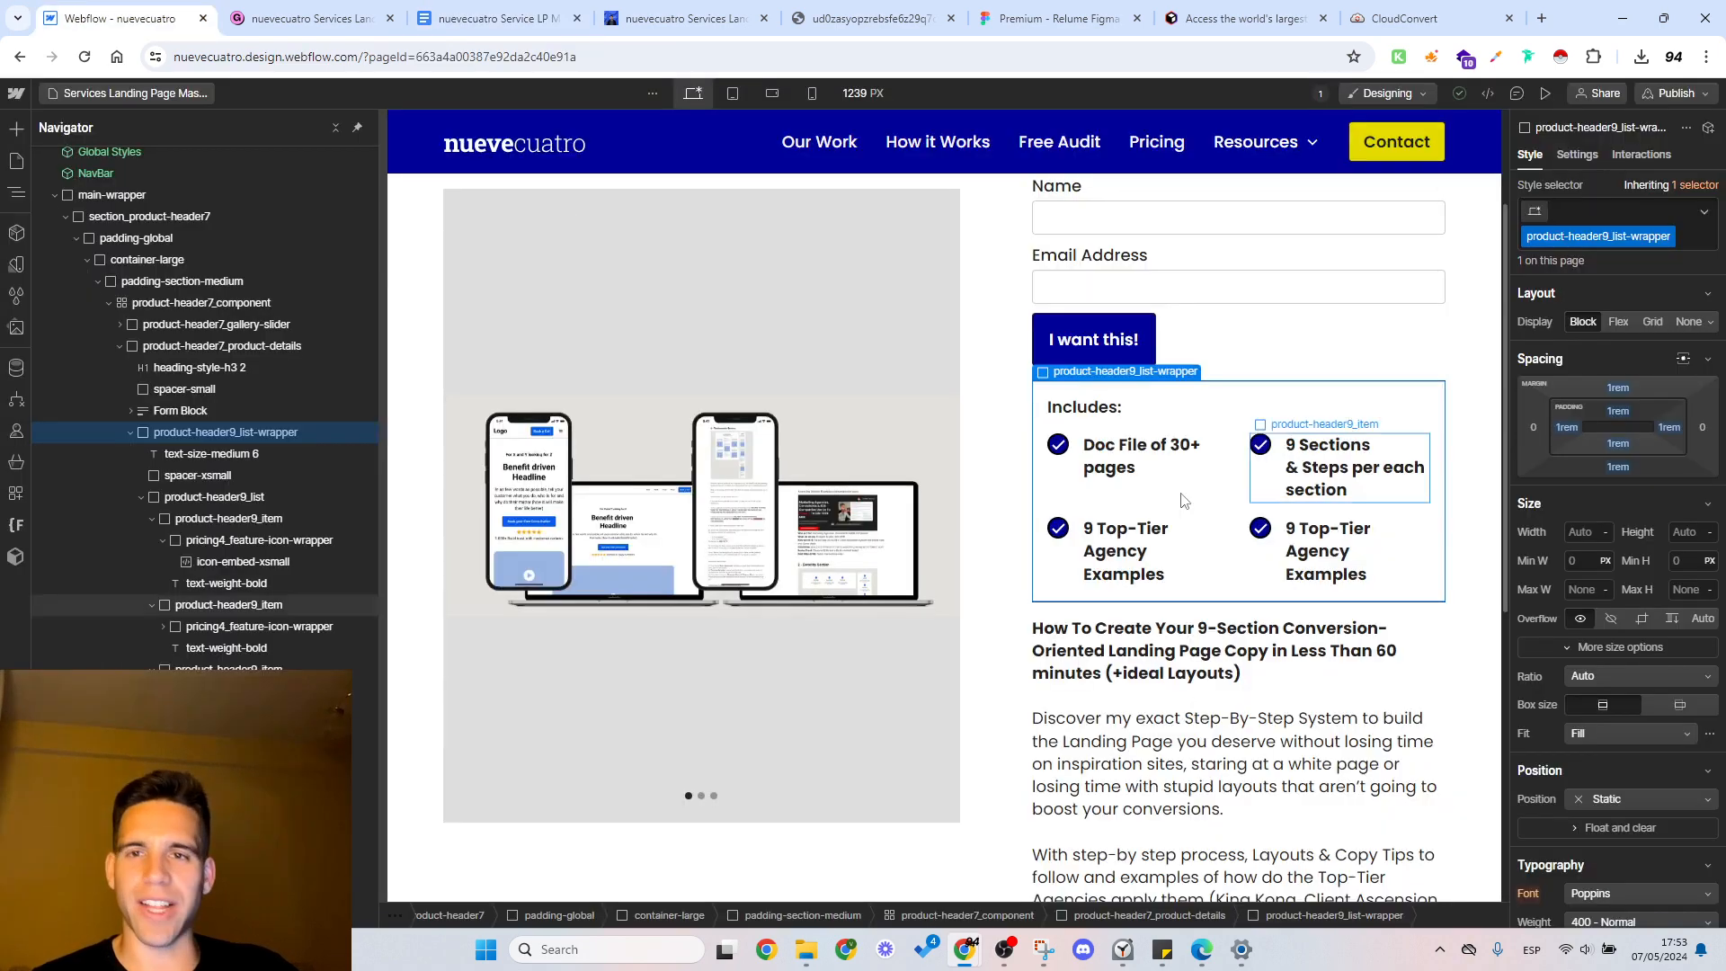
Step: Set the form's submit button text to "I want this !" and select the Form element
scroll(1107, 548, "down", 5)
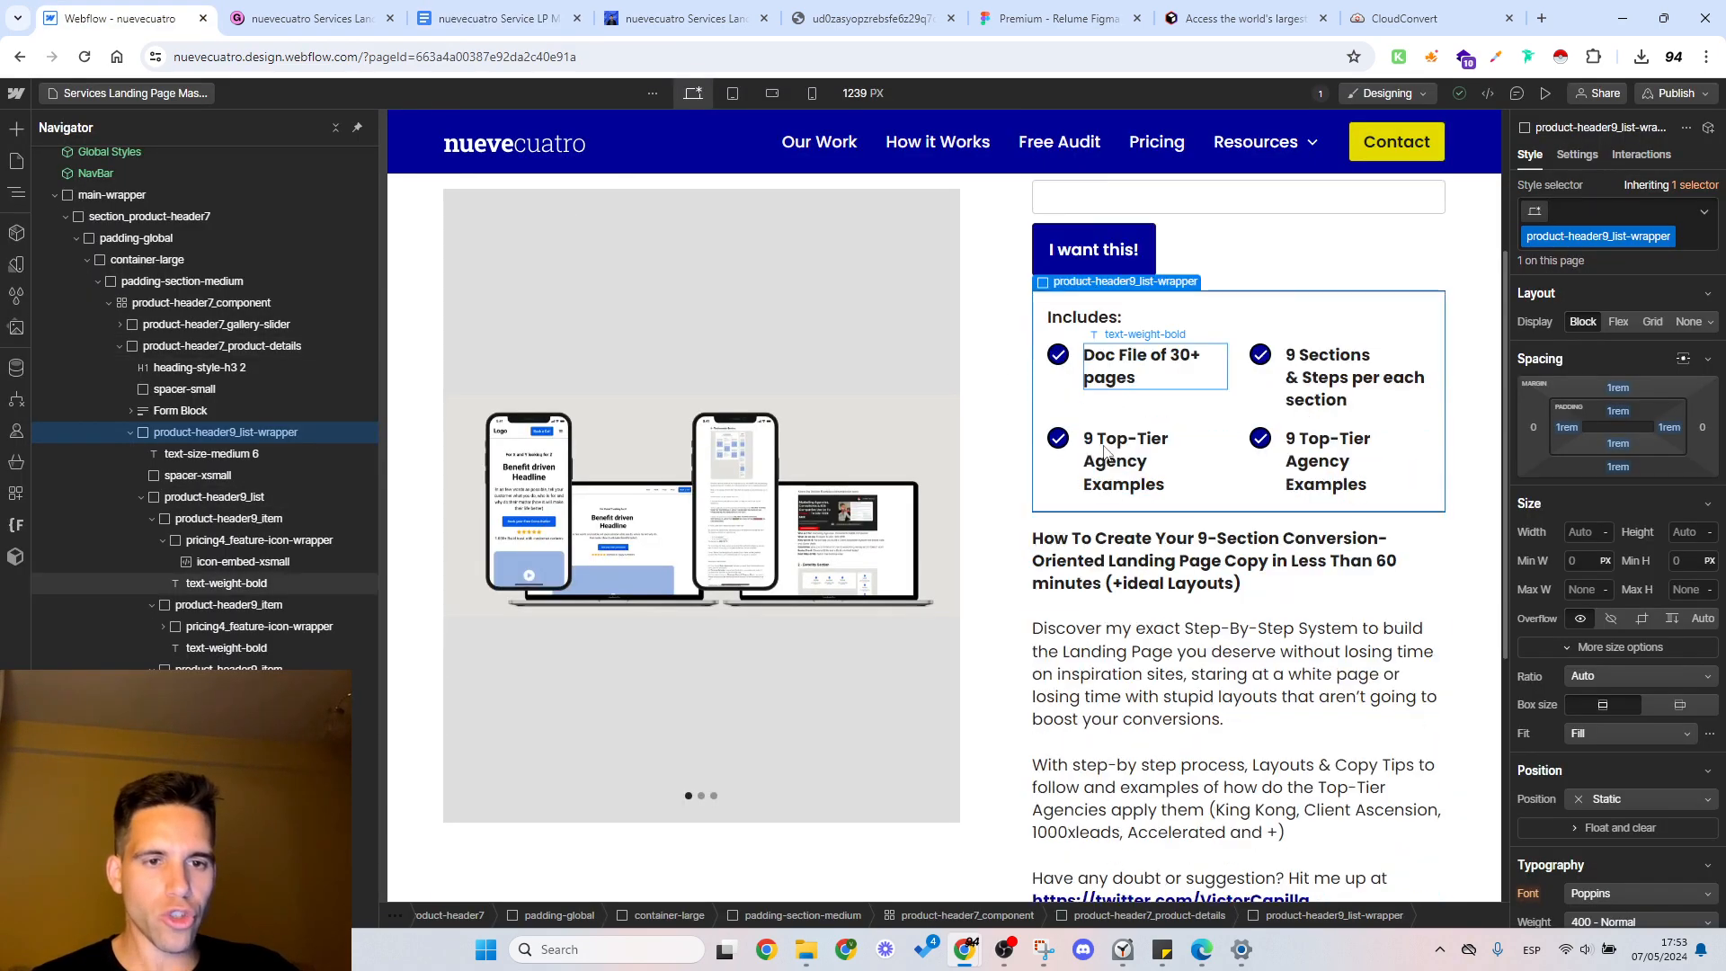
scroll(1108, 432, "up", 6)
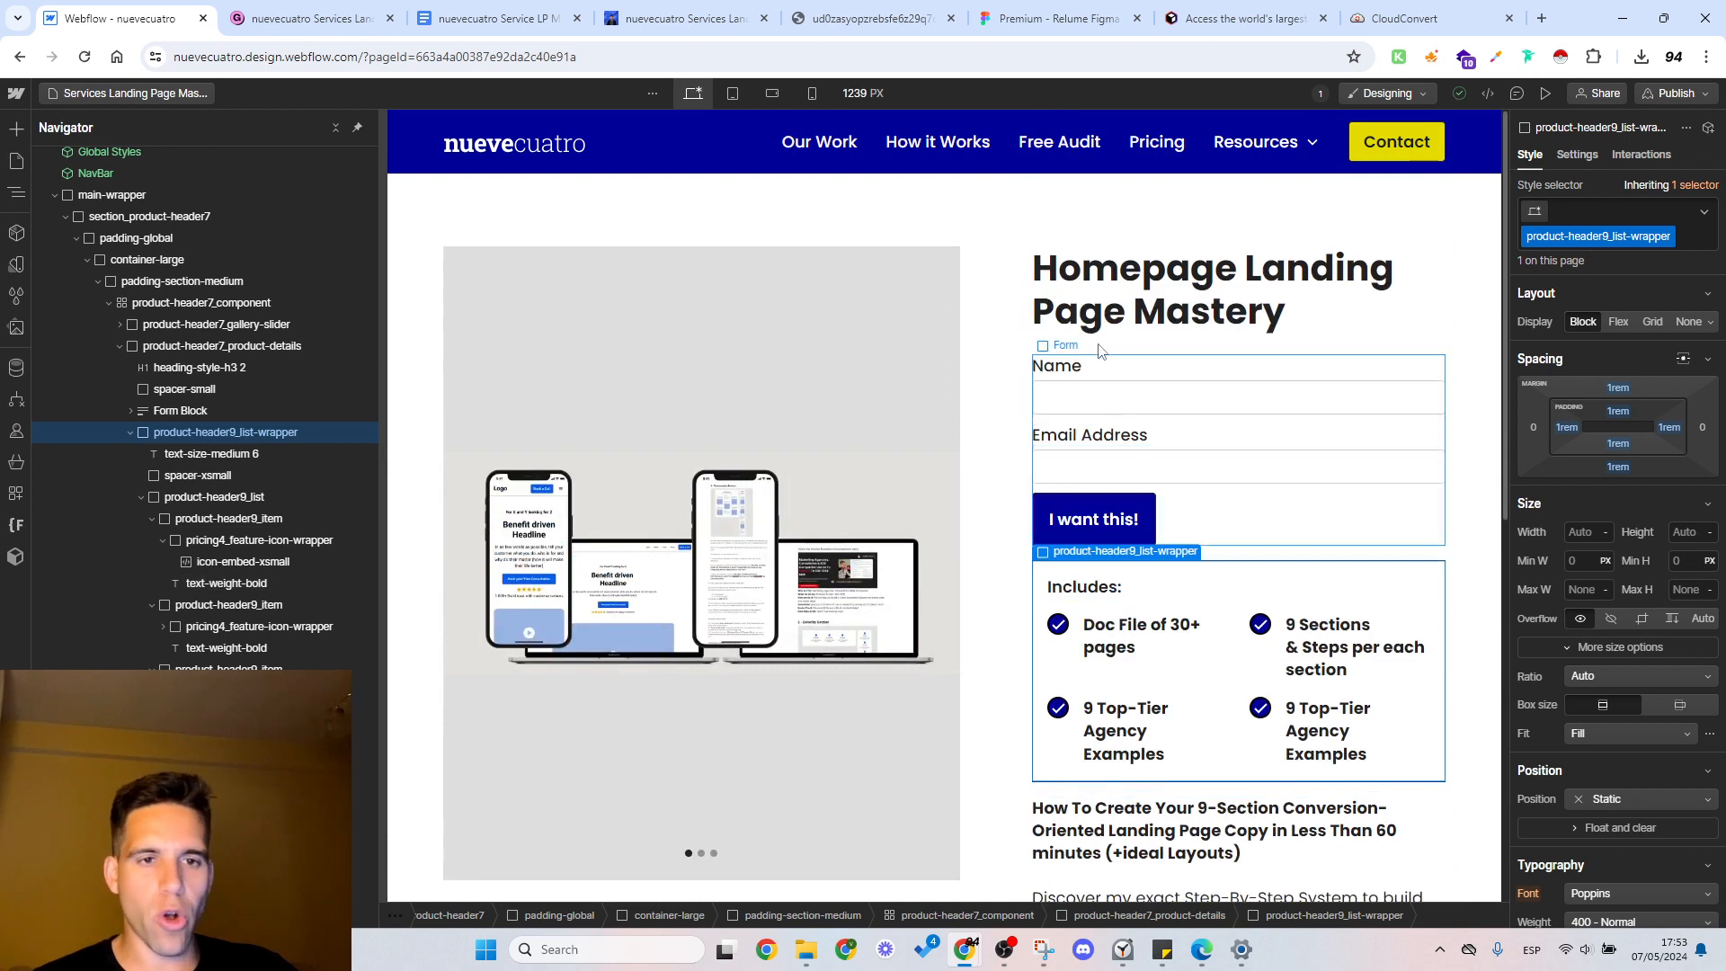
left_click(1112, 396)
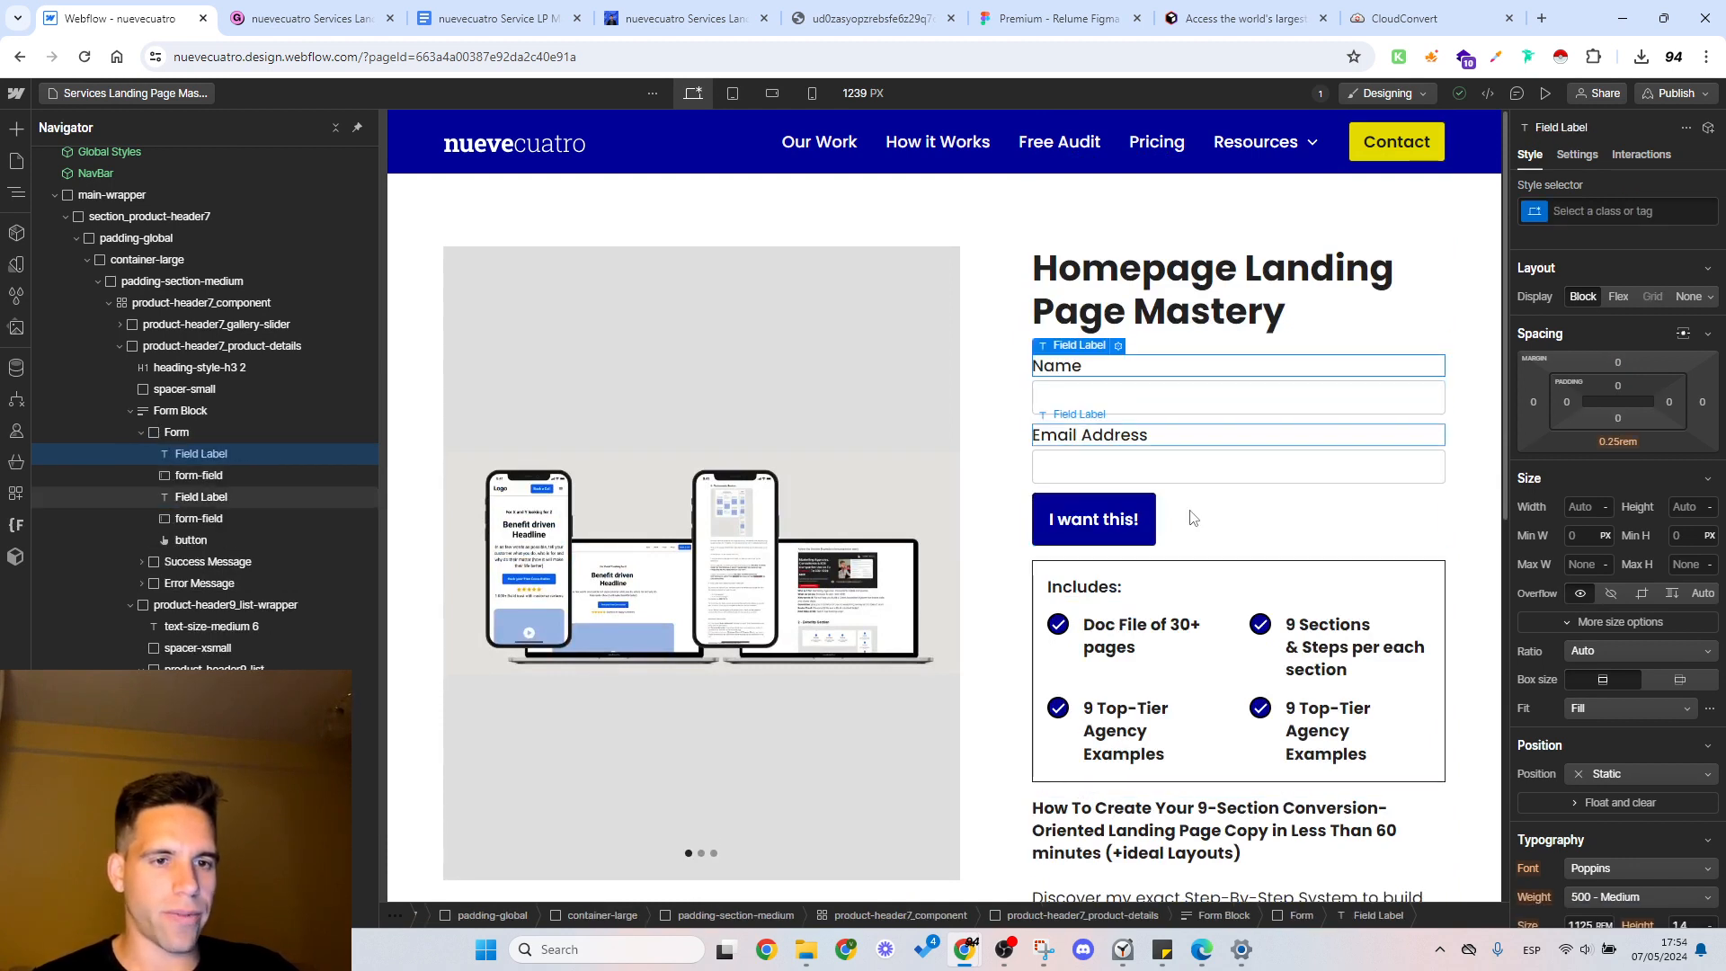
left_click(1133, 521)
left_click(1134, 520)
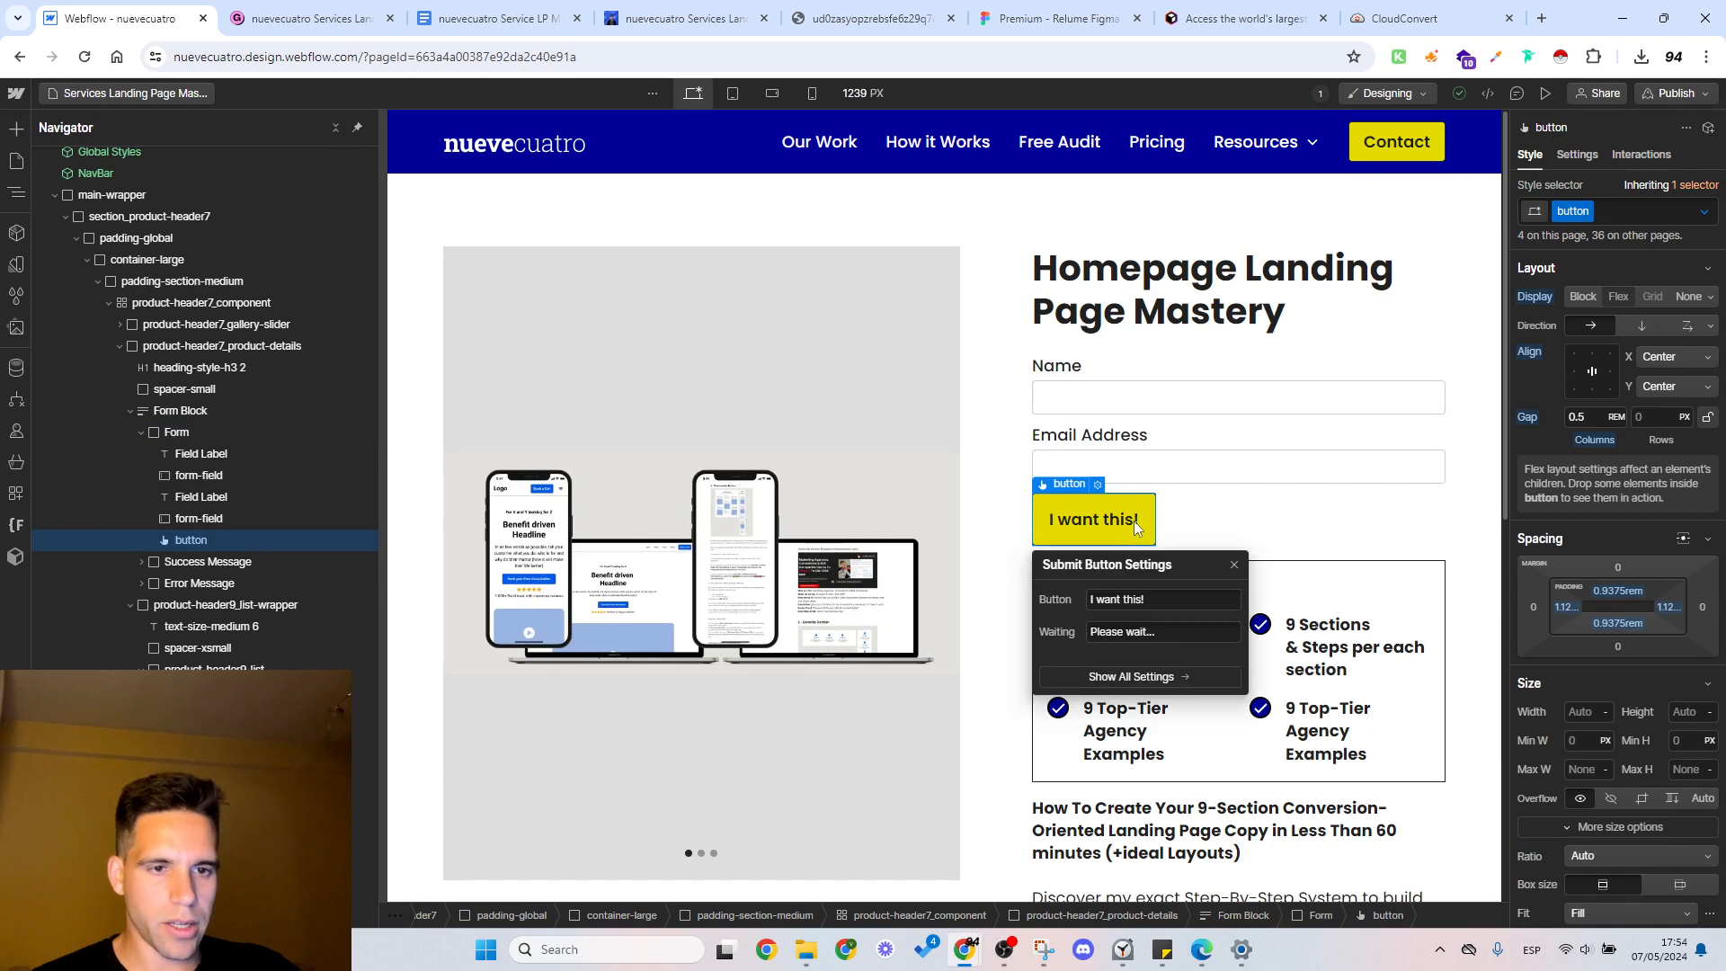
left_click(1147, 606)
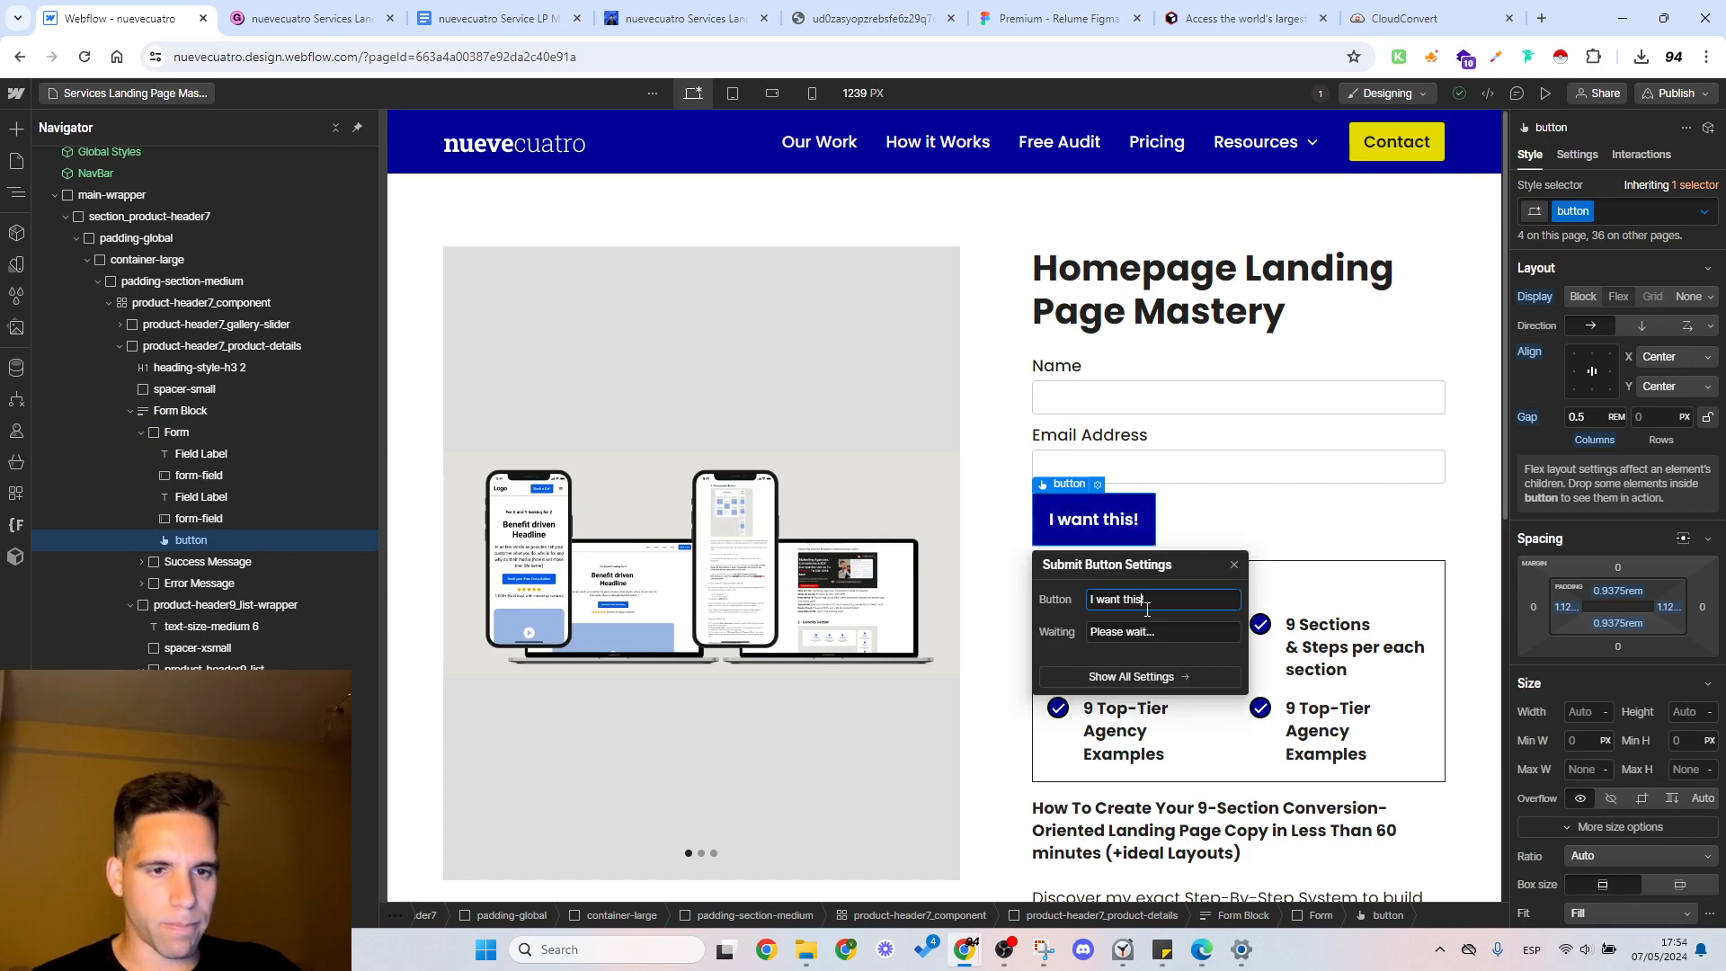
left_click(1233, 567)
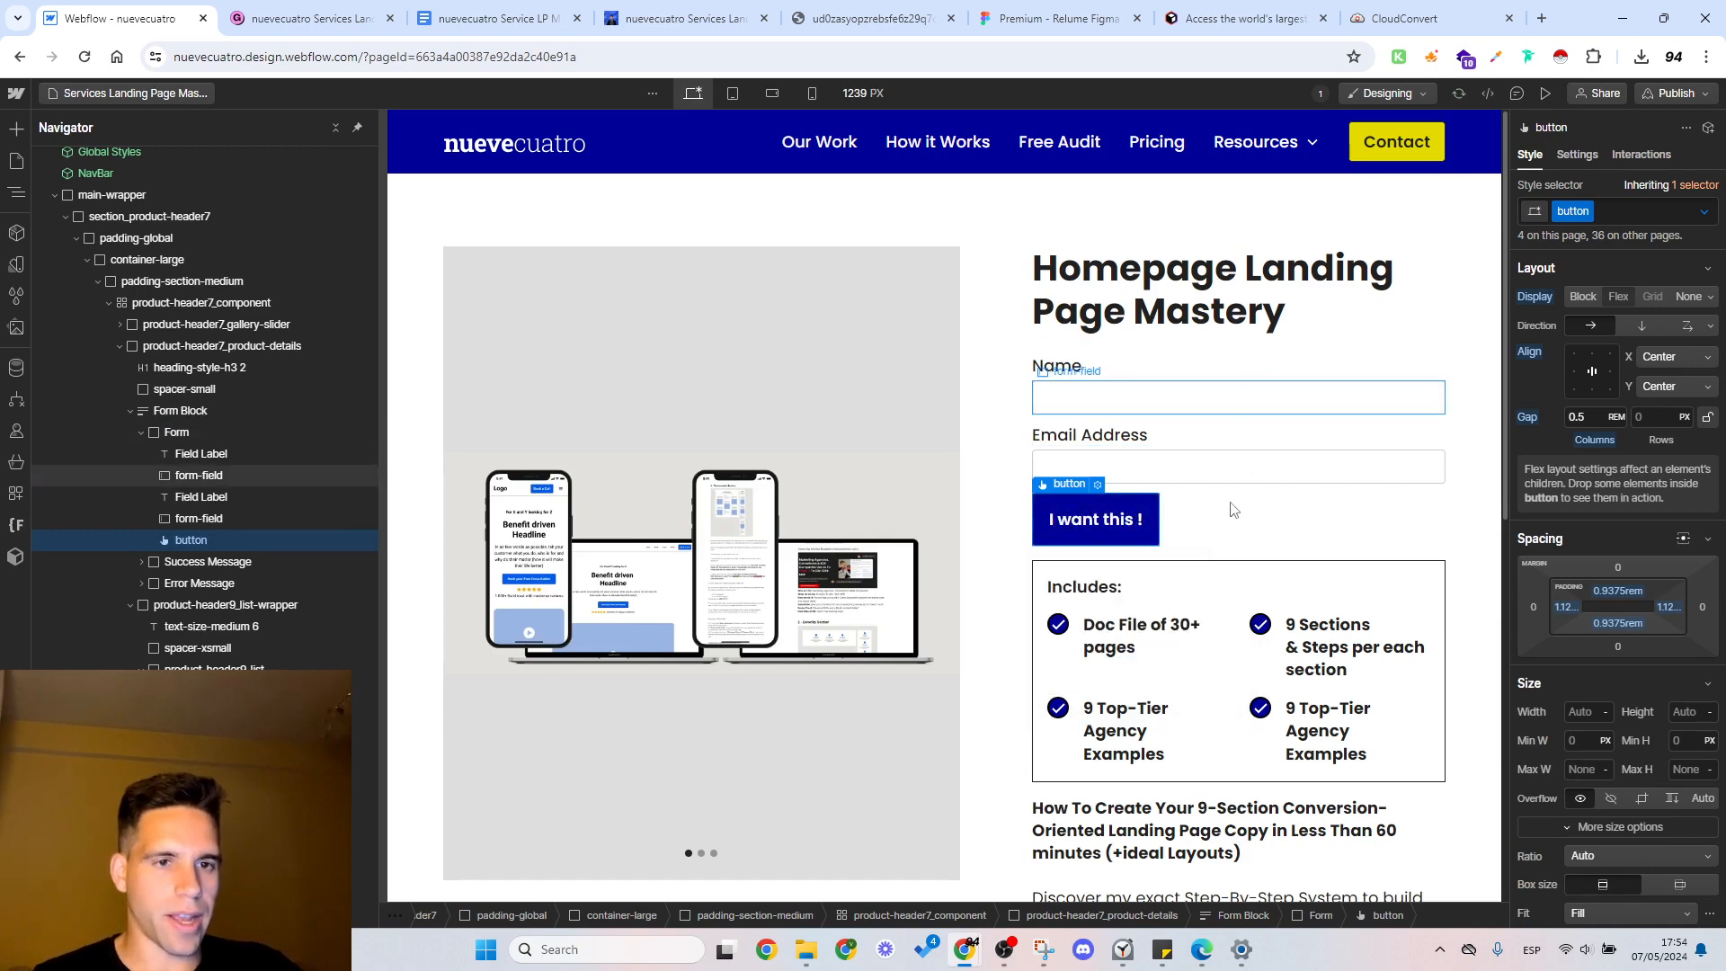
left_click(1235, 529)
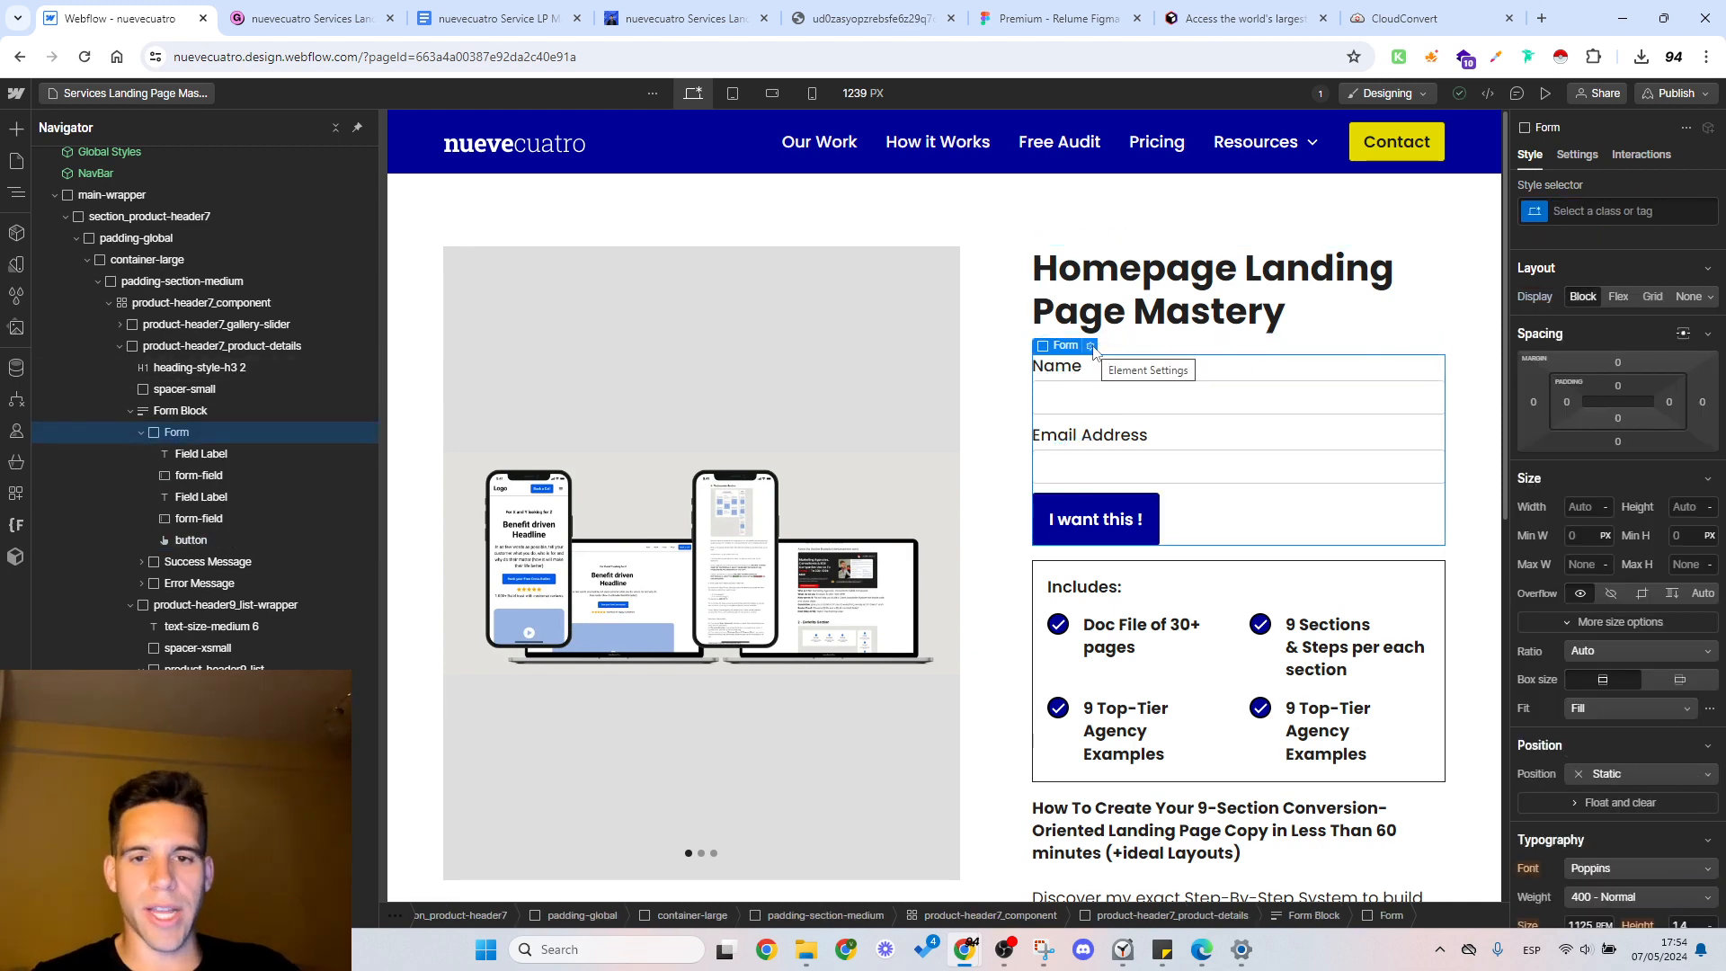
Step: Try rounding the gallery image by giving product-header7_image-wrapper a 1 rem border radius and hidden overflow
left_click(883, 266)
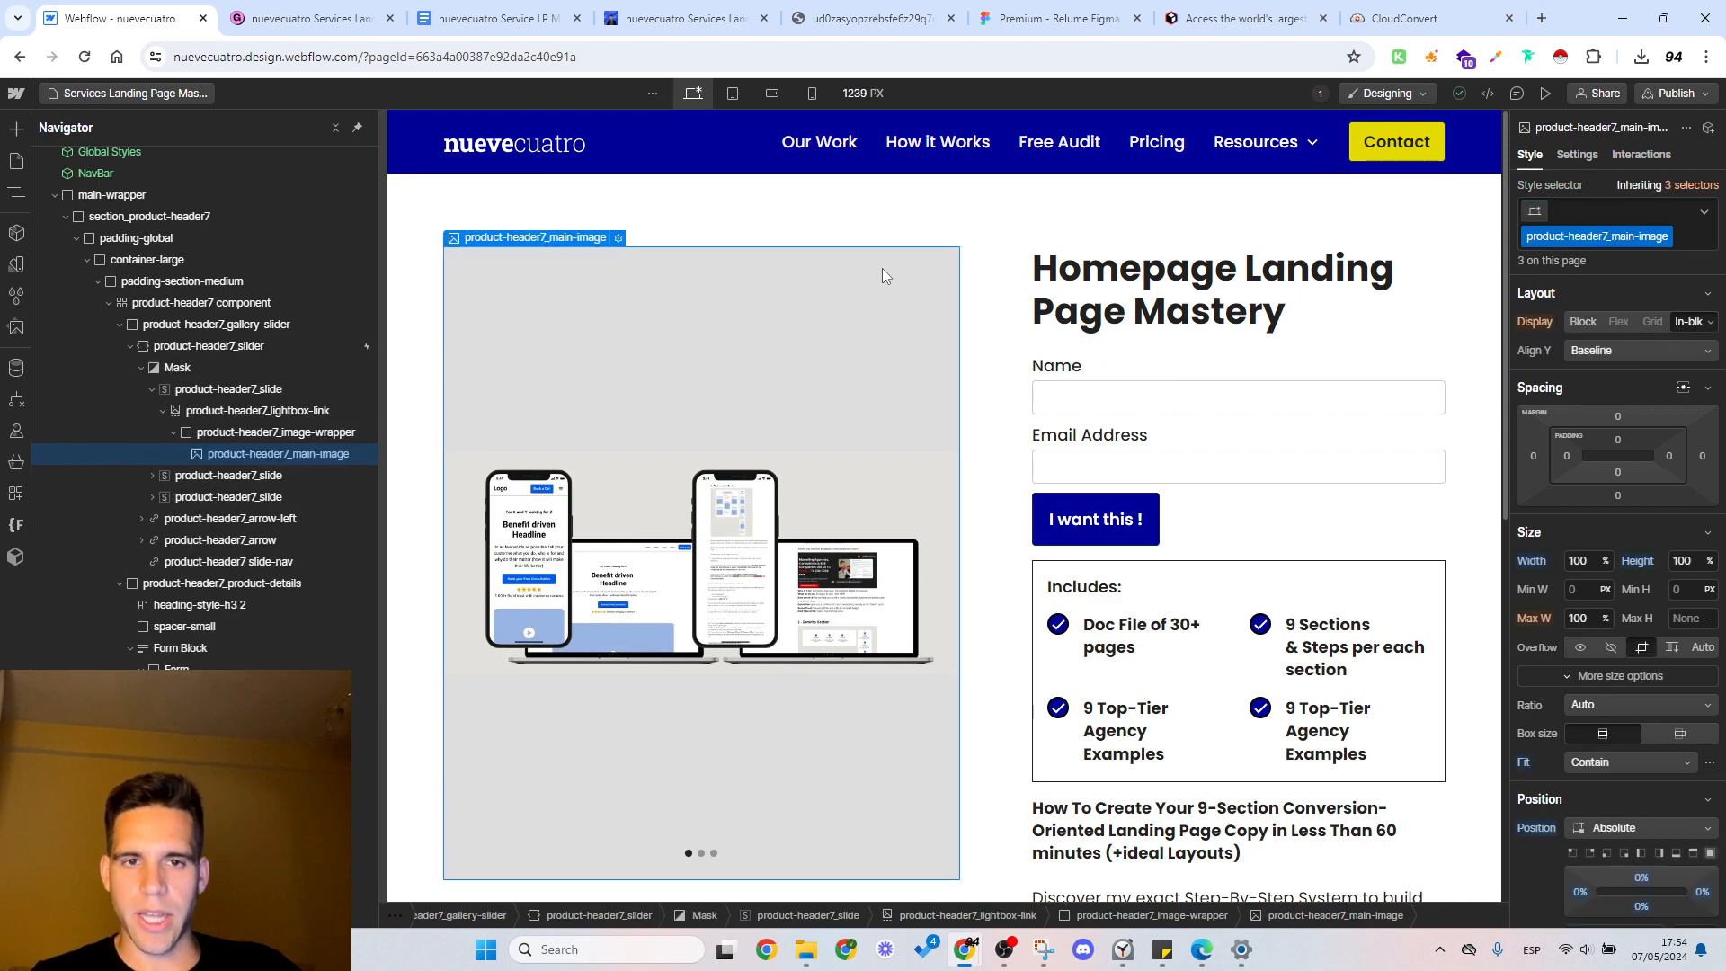
left_click(260, 434)
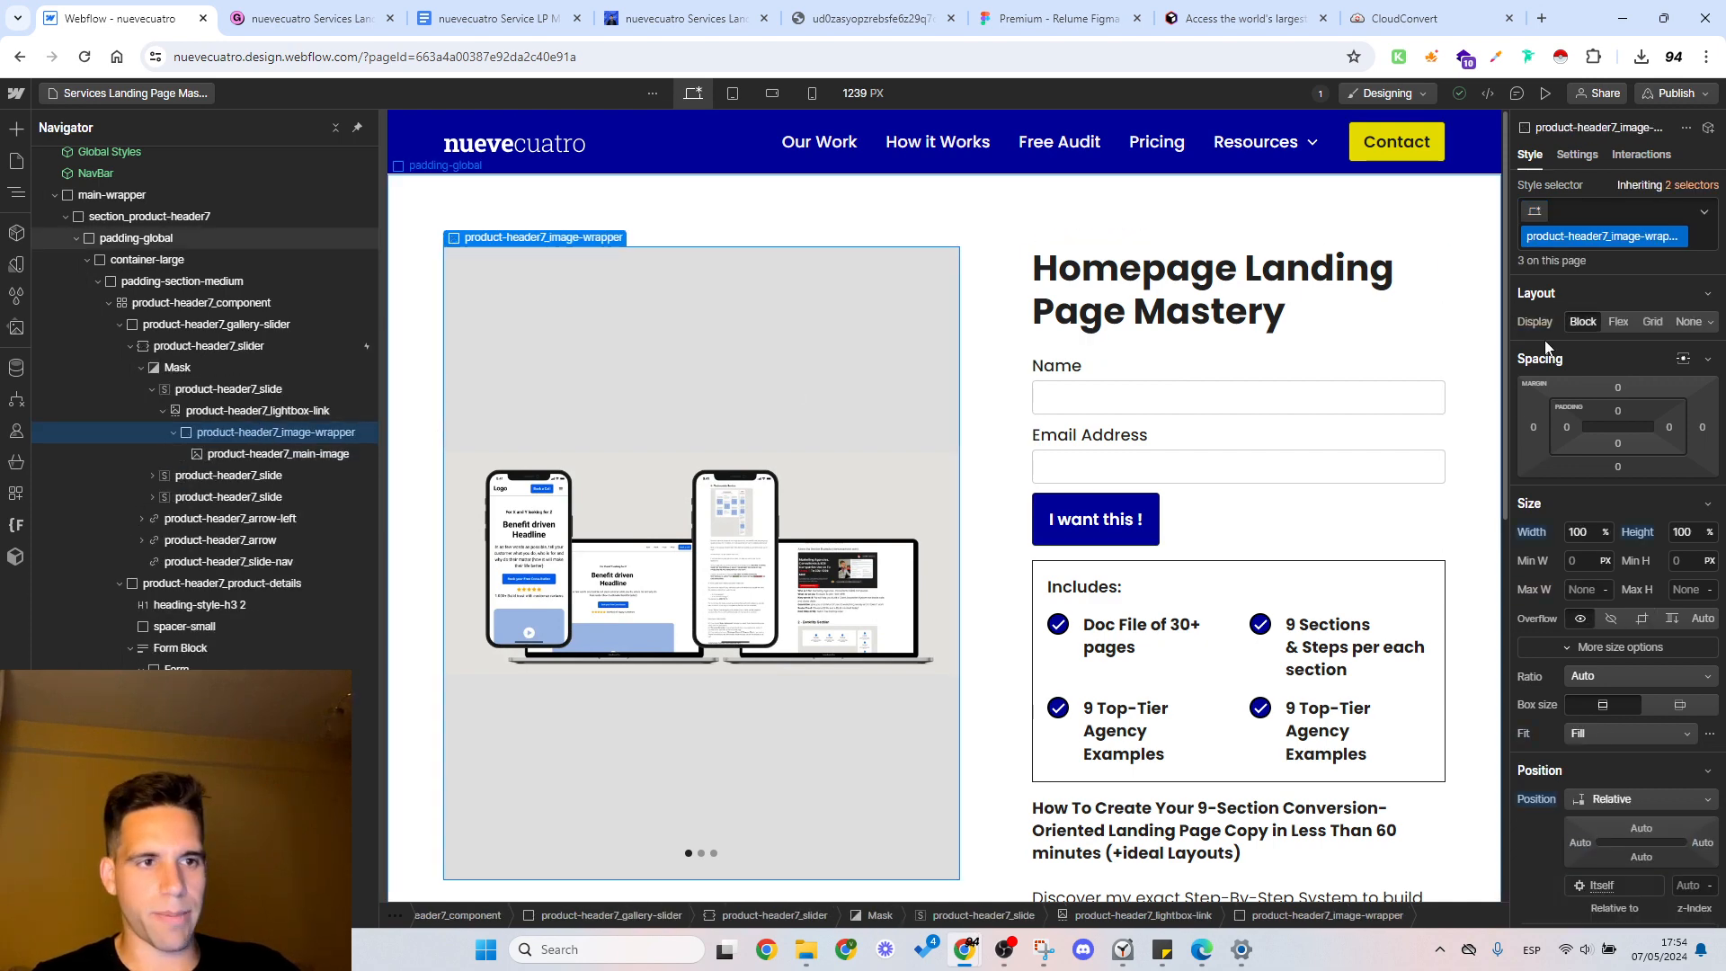
scroll(1679, 622, "down", 6)
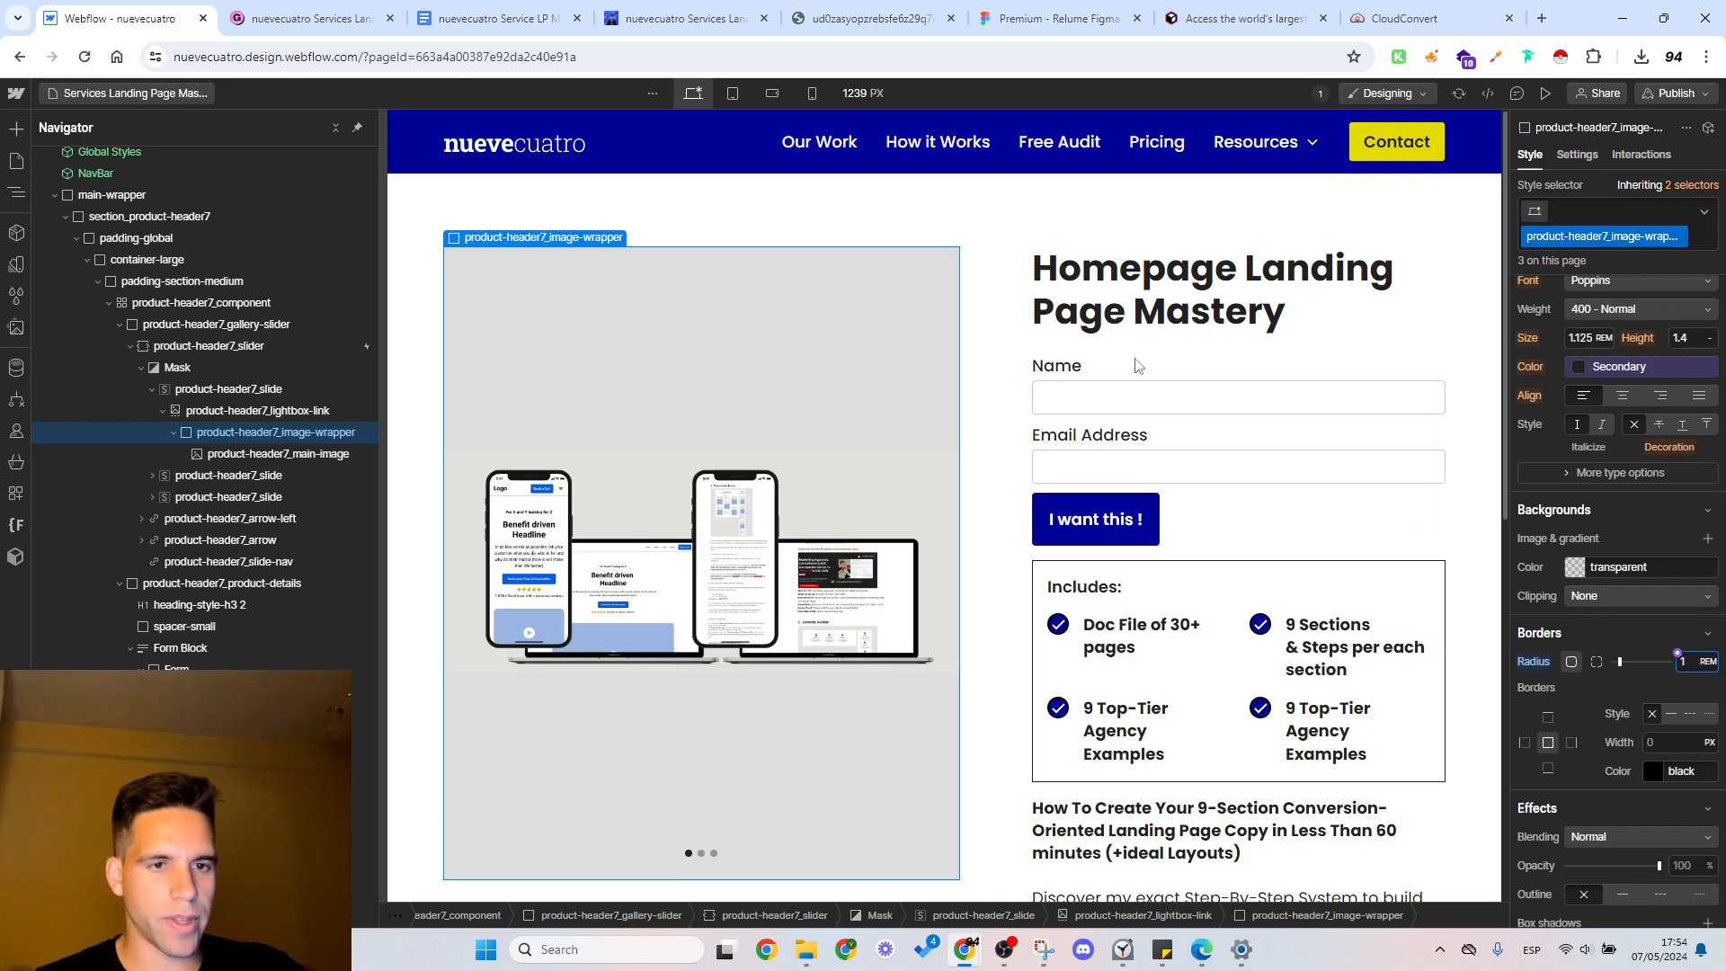
scroll(1622, 605, "up", 6)
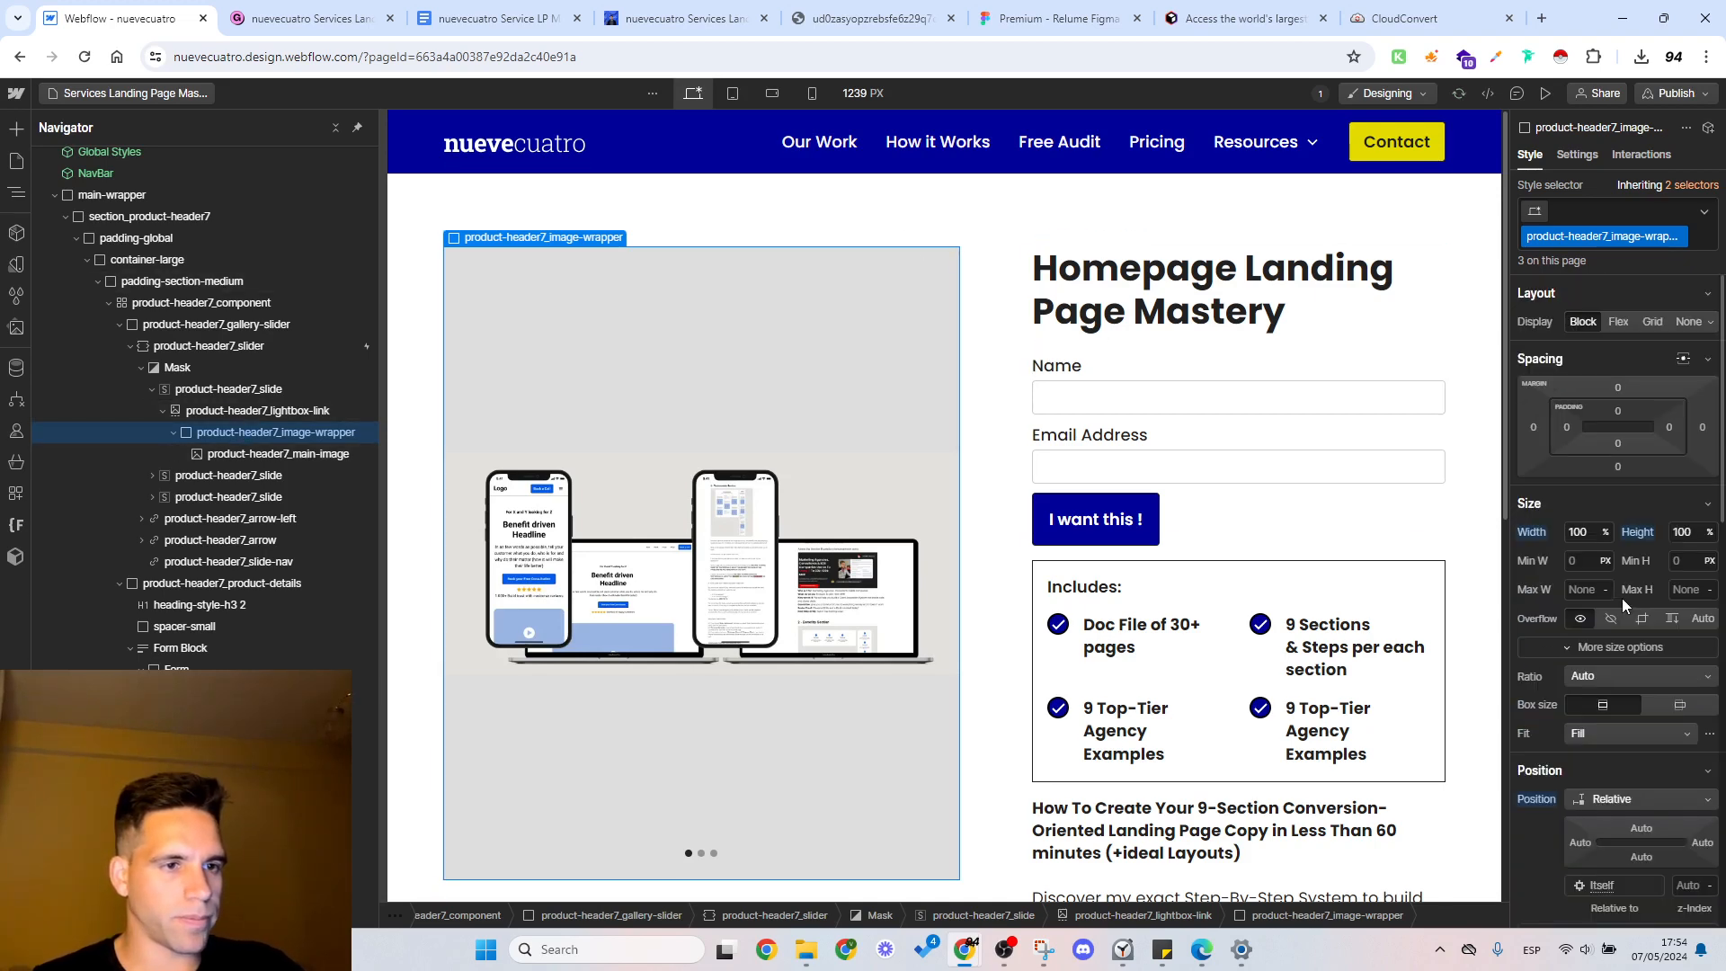
left_click(1608, 619)
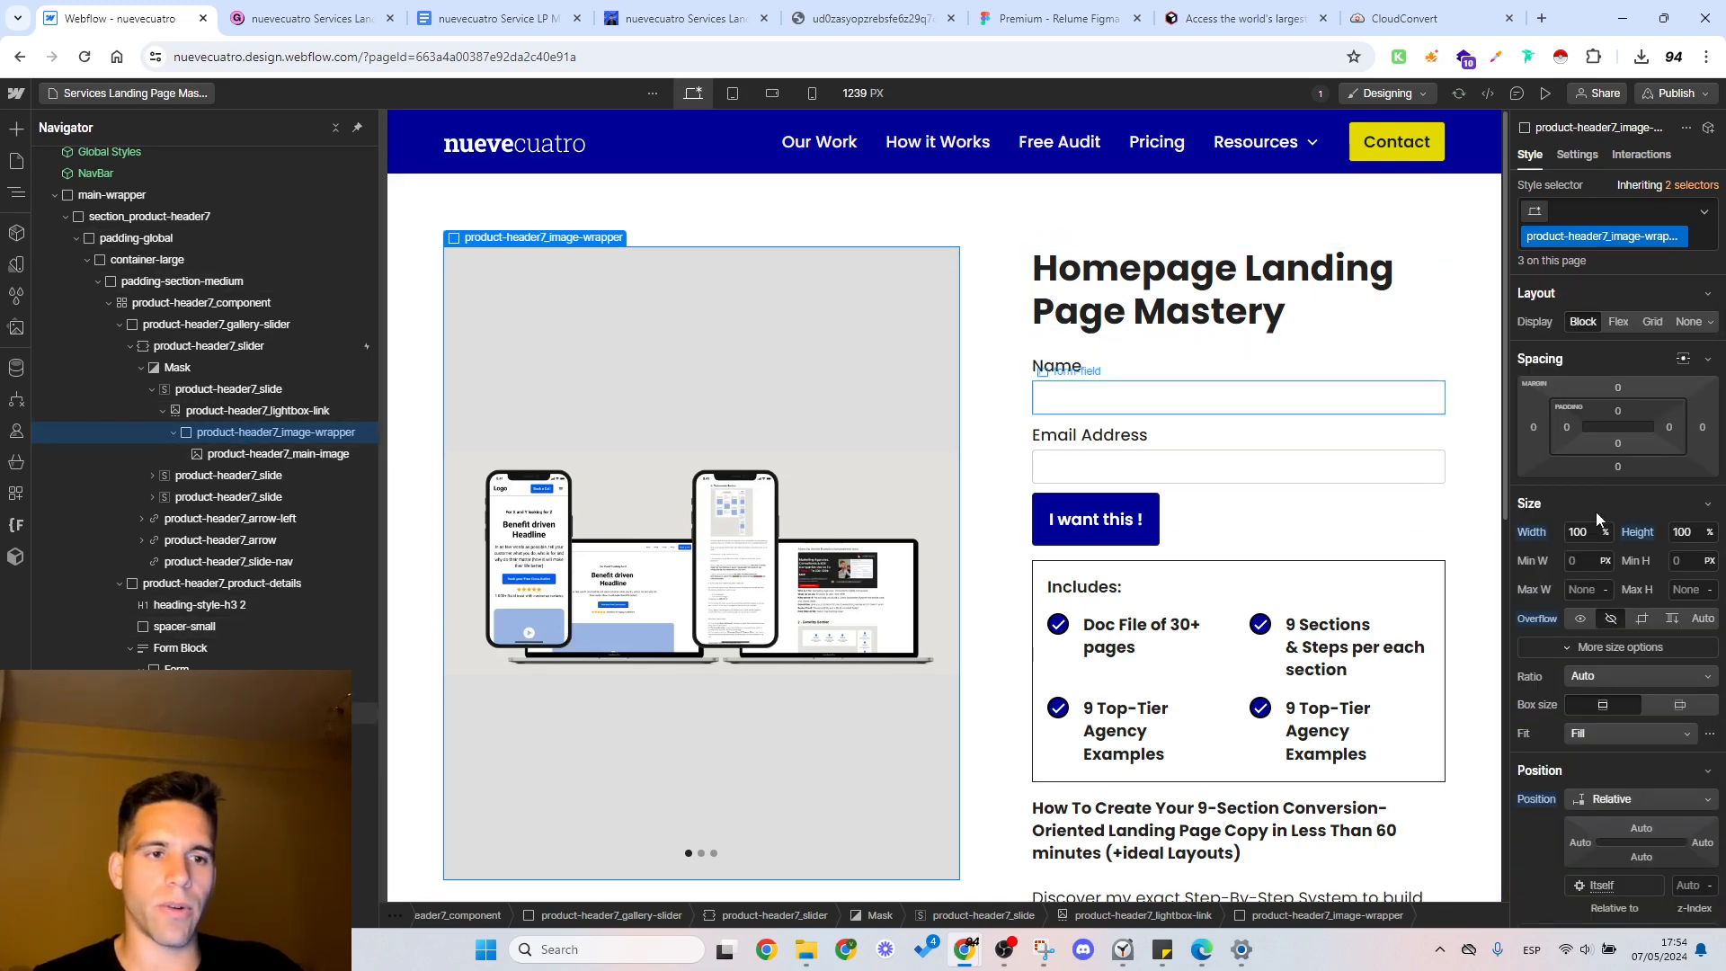
Step: Reset the overflow and border radius of product-header7_image-wrapper
left_click(900, 339)
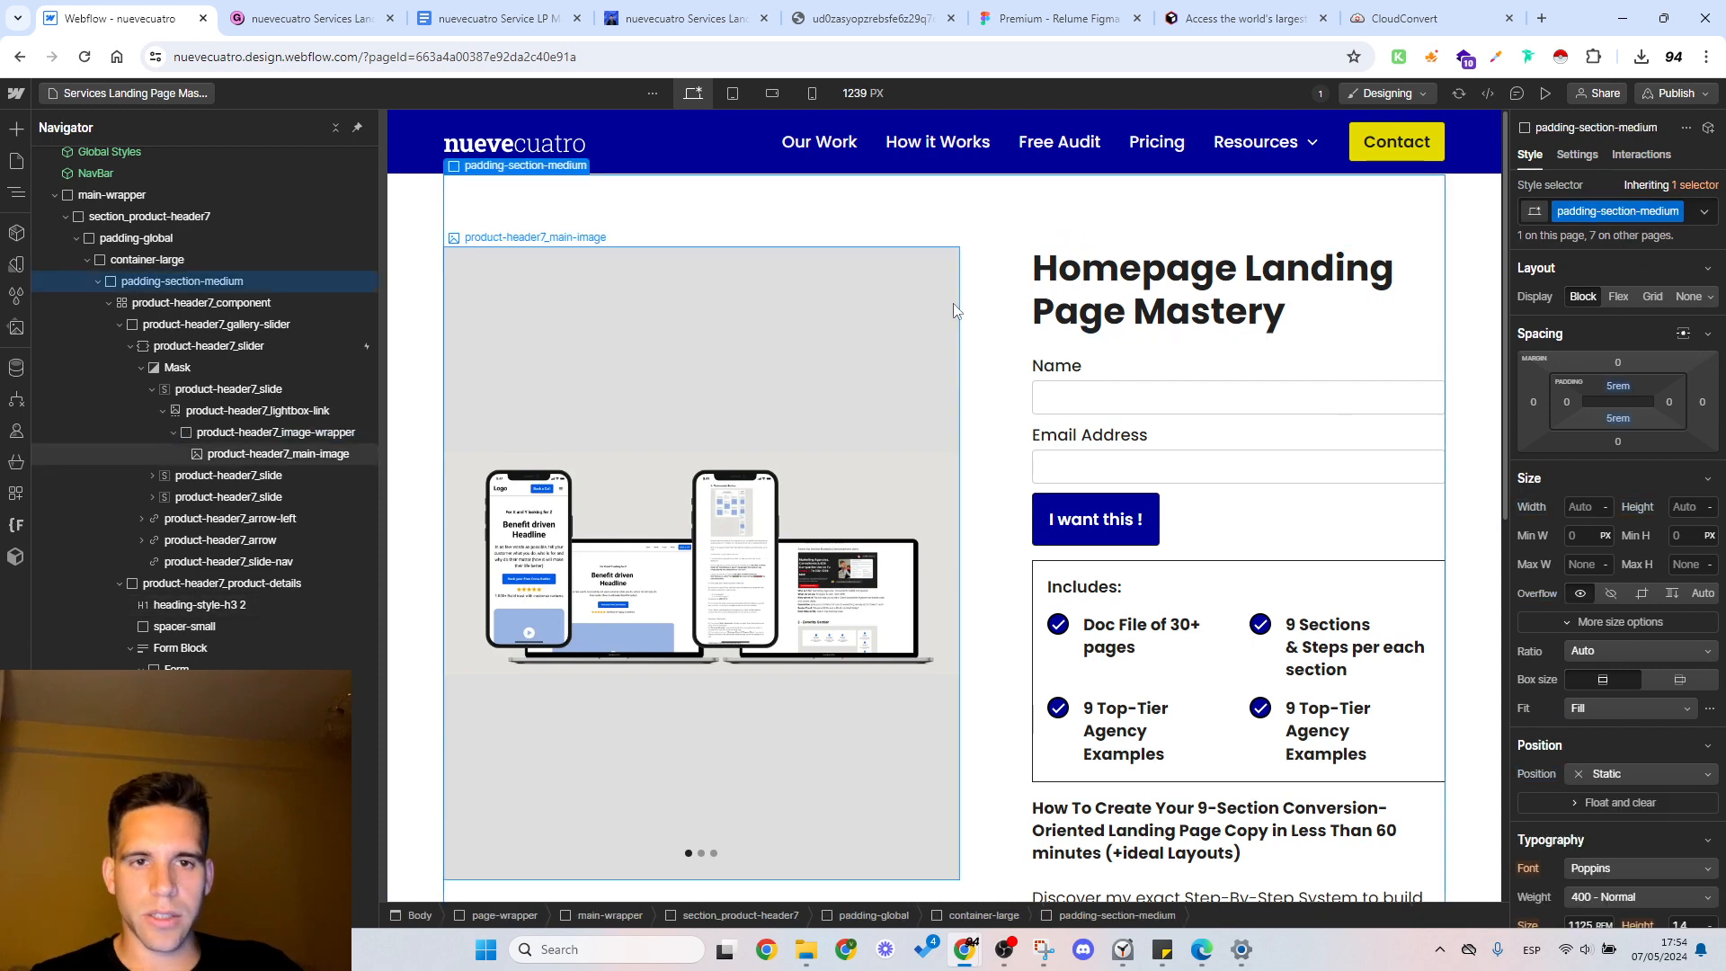
left_click(479, 422)
left_click(250, 435)
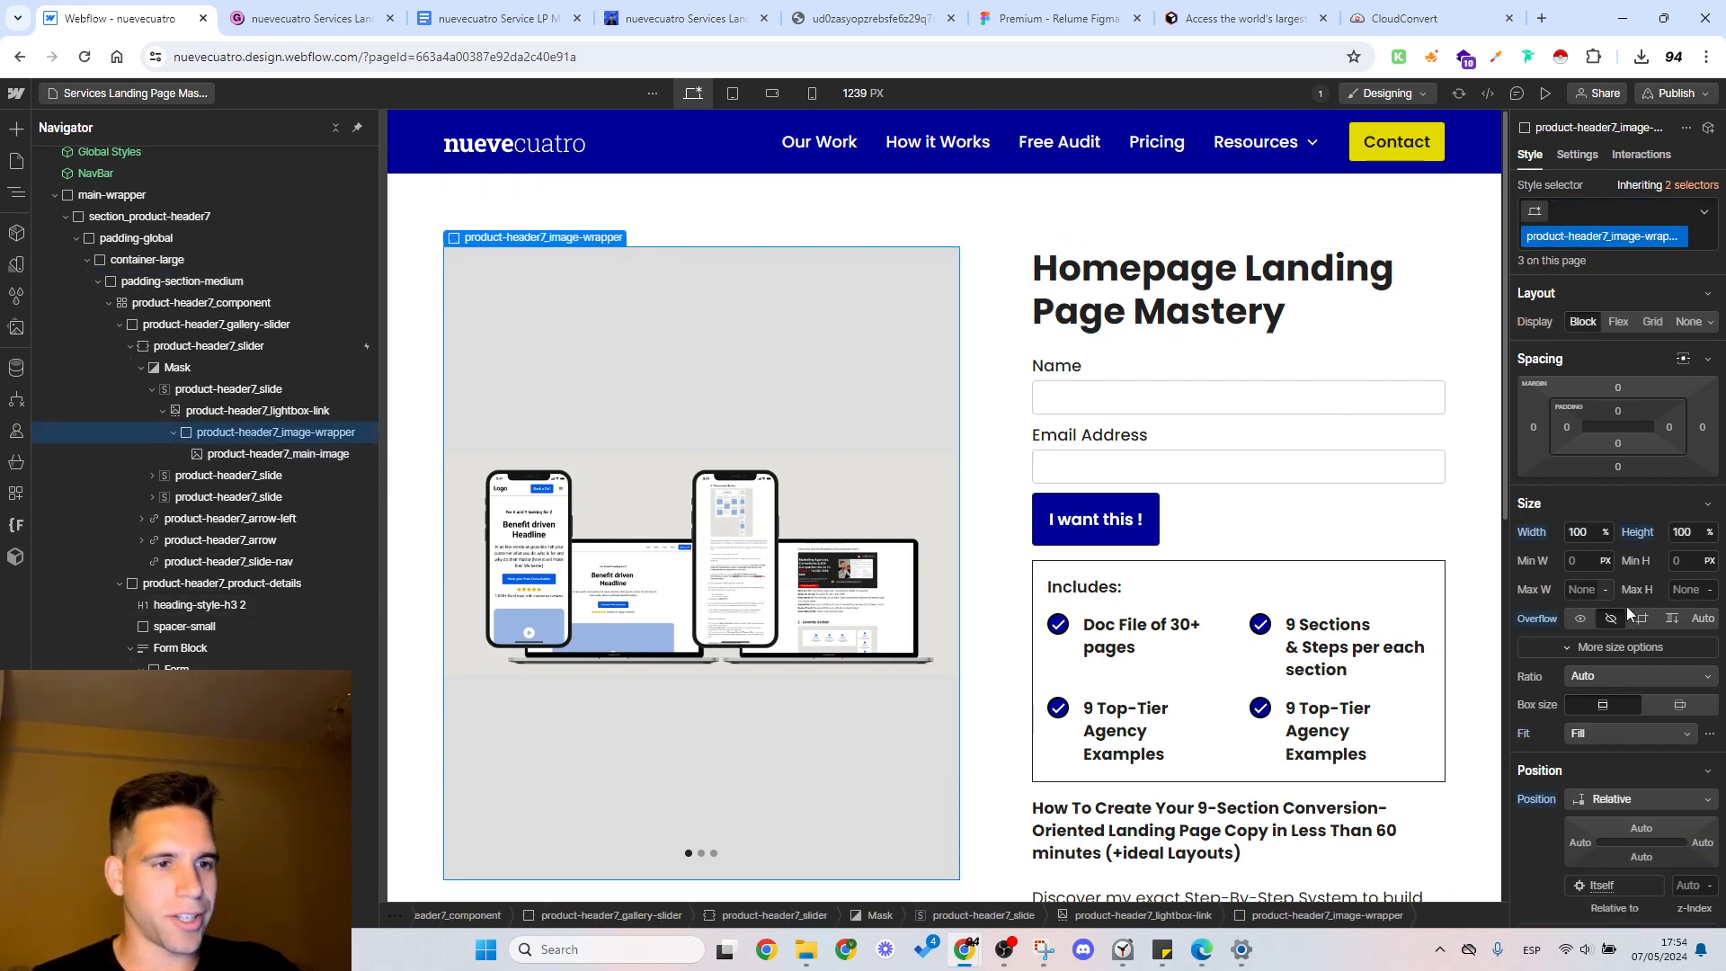
left_click(266, 412)
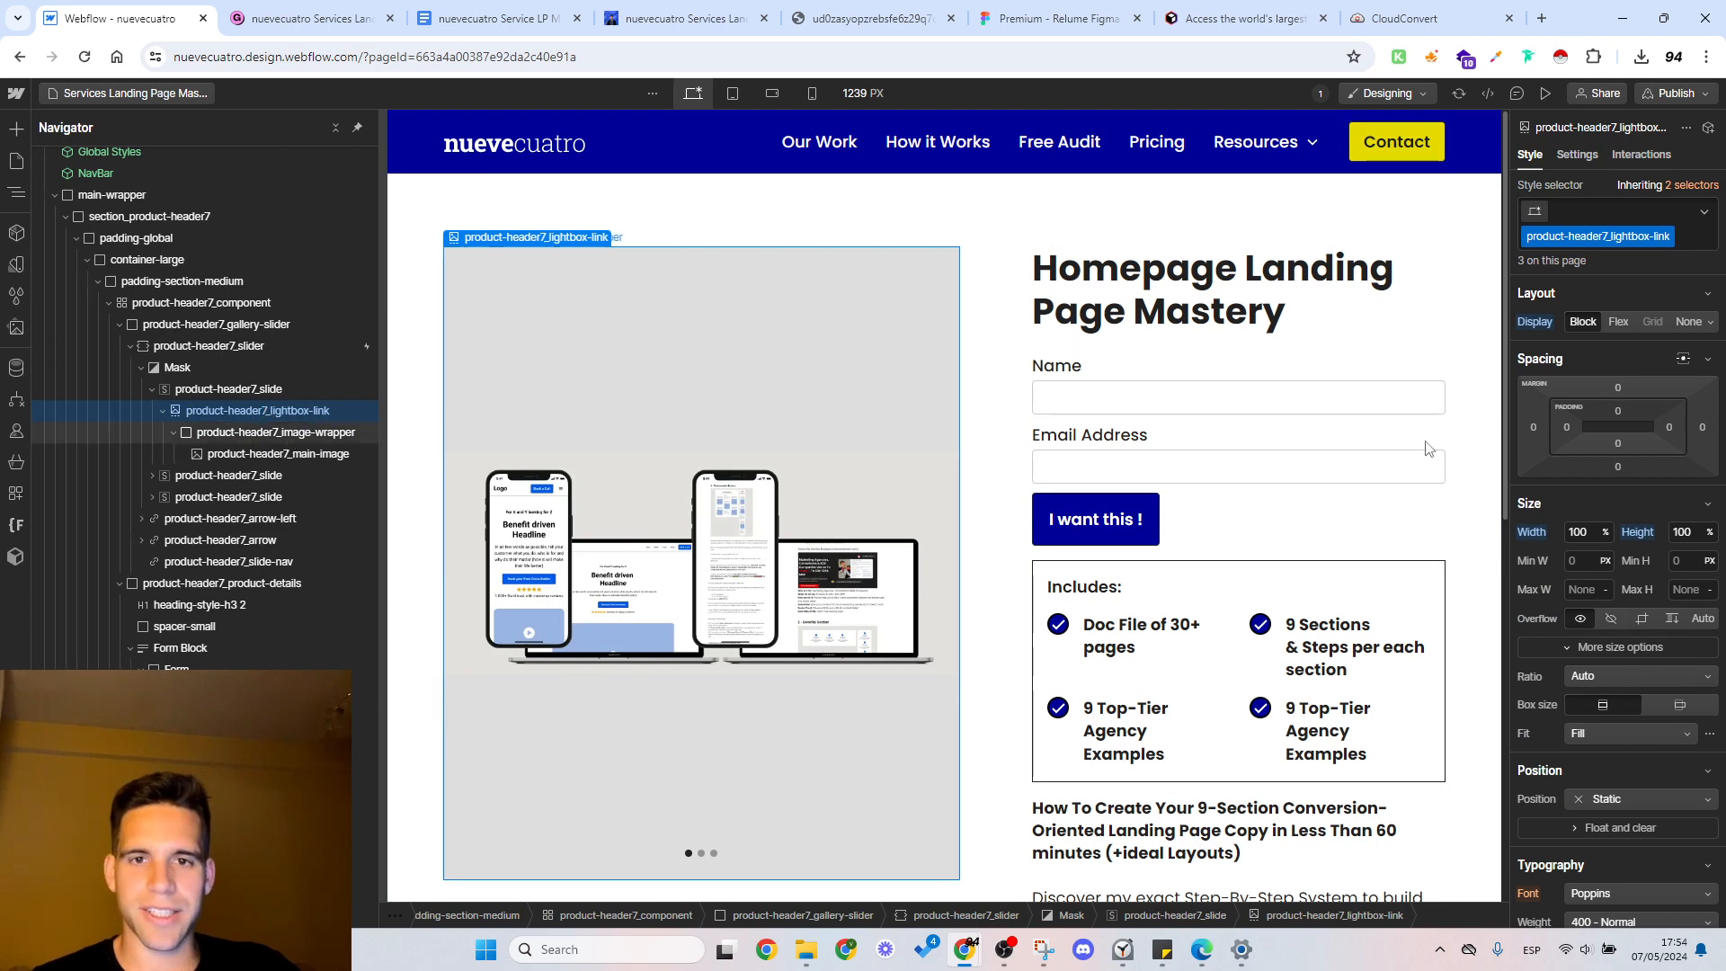
left_click(275, 432)
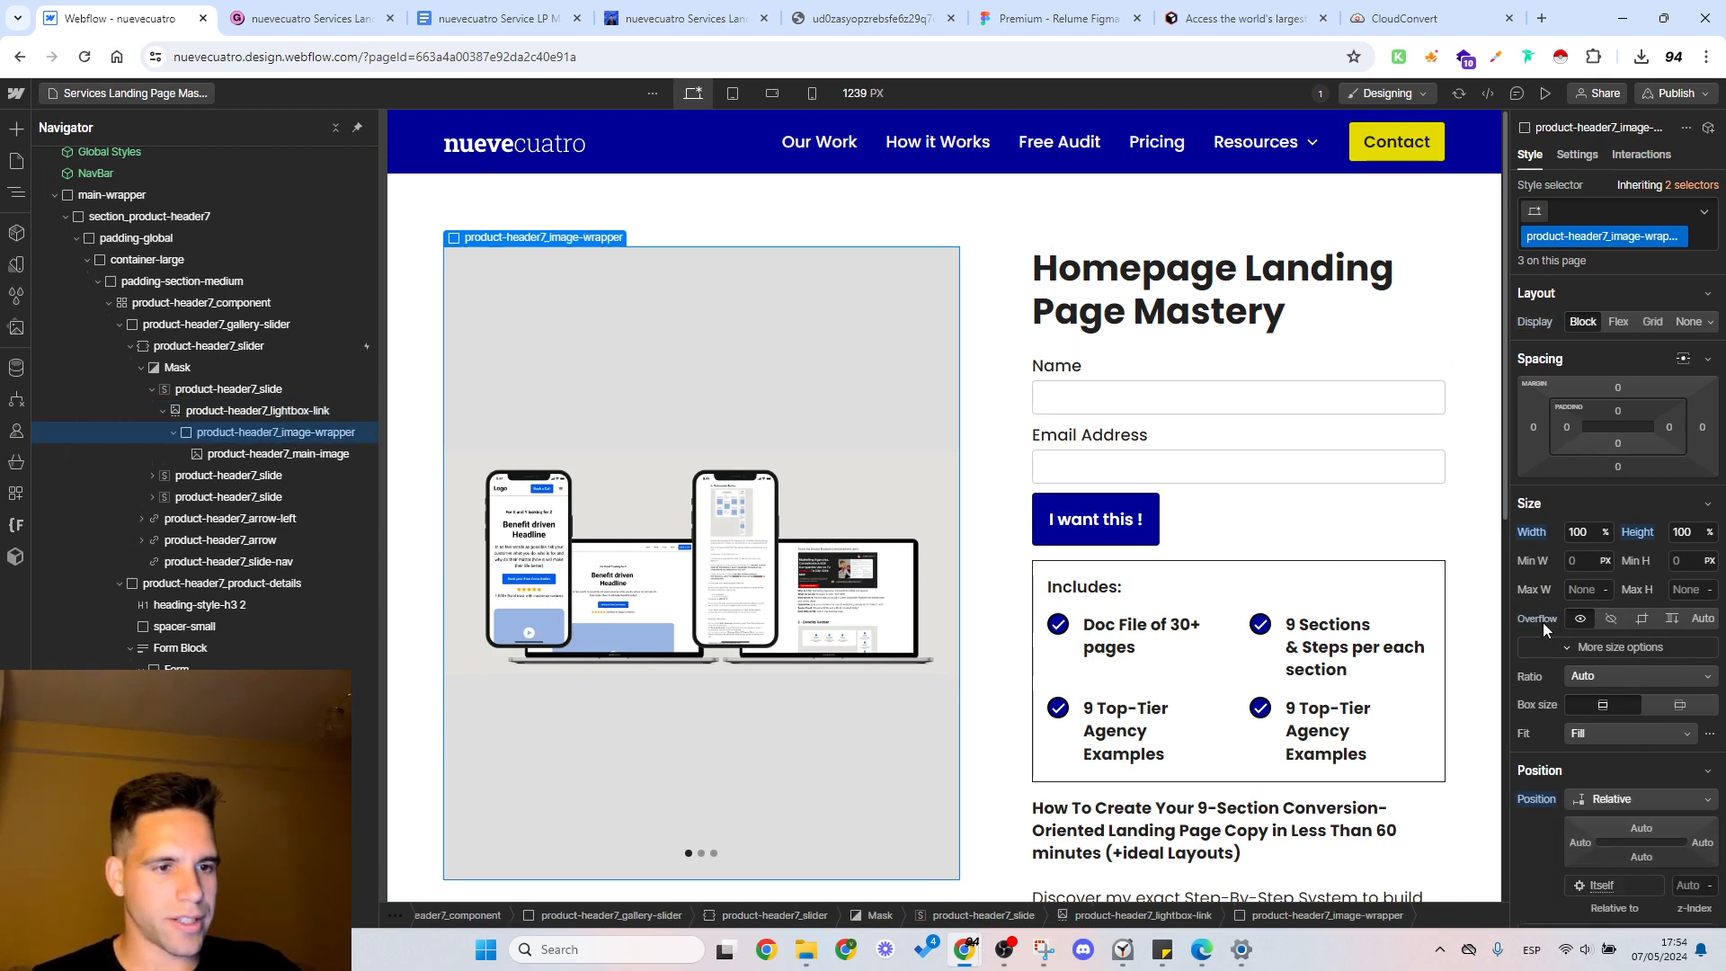
scroll(1543, 622, "down", 10)
scroll(1543, 622, "up", 4)
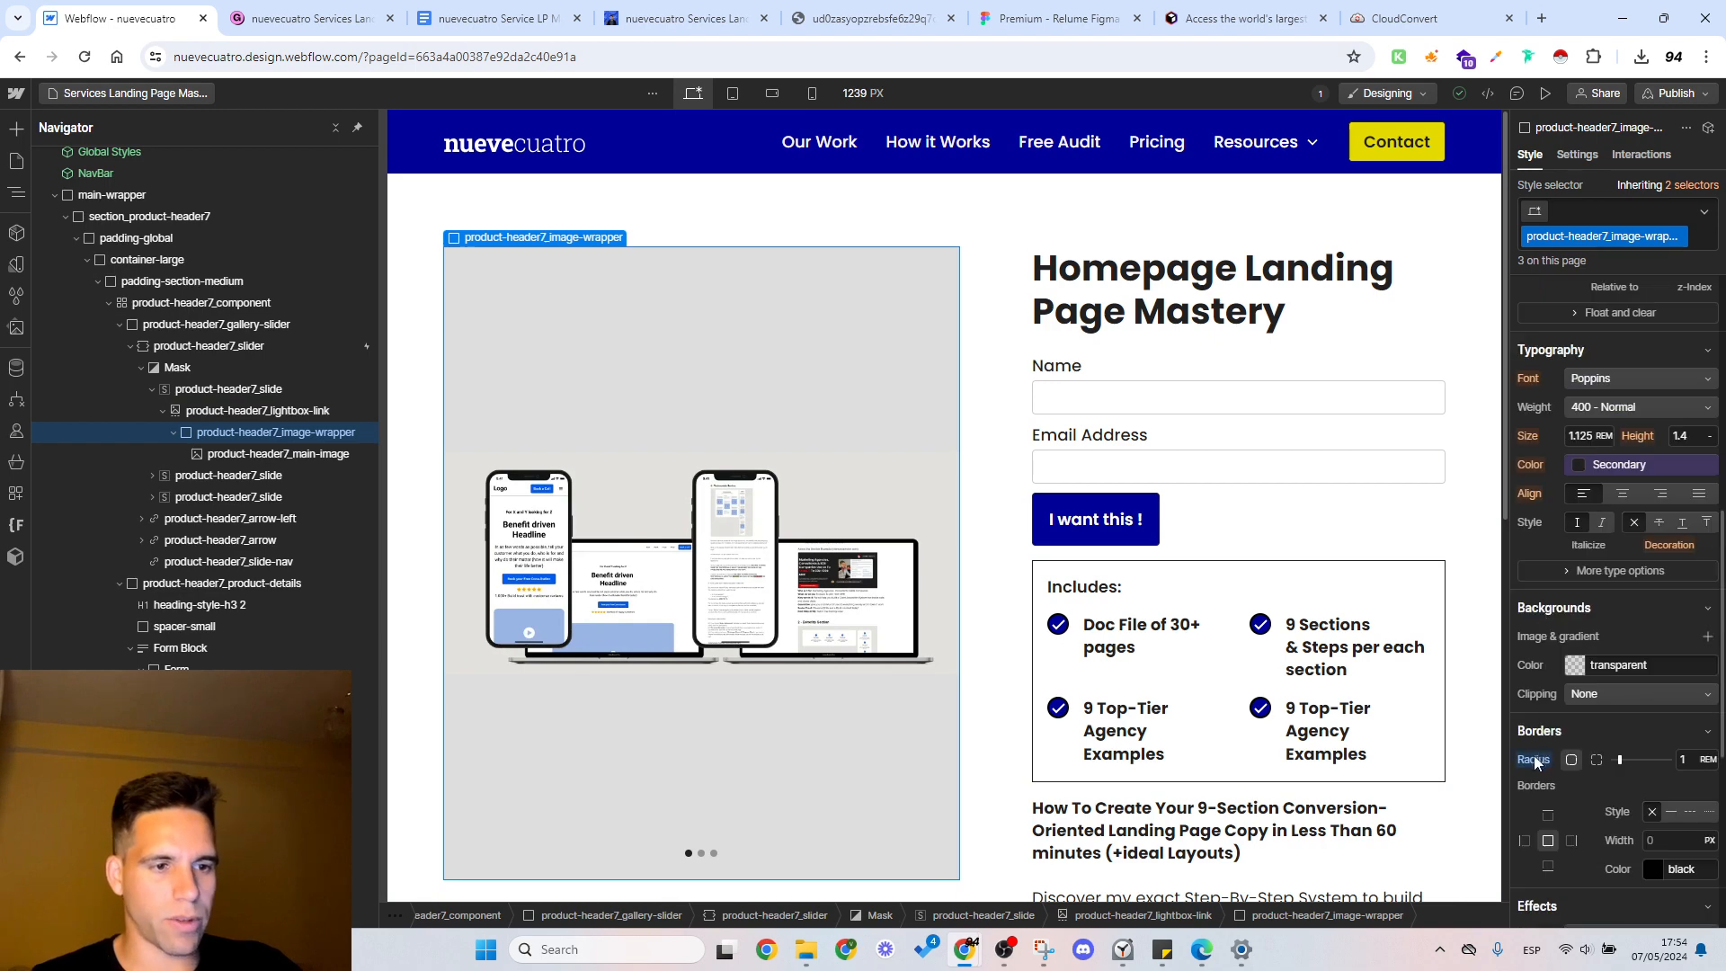
Step: Give the product-header7_gallery-slider container a 1 rem border radius and hidden overflow
left_click(261, 412)
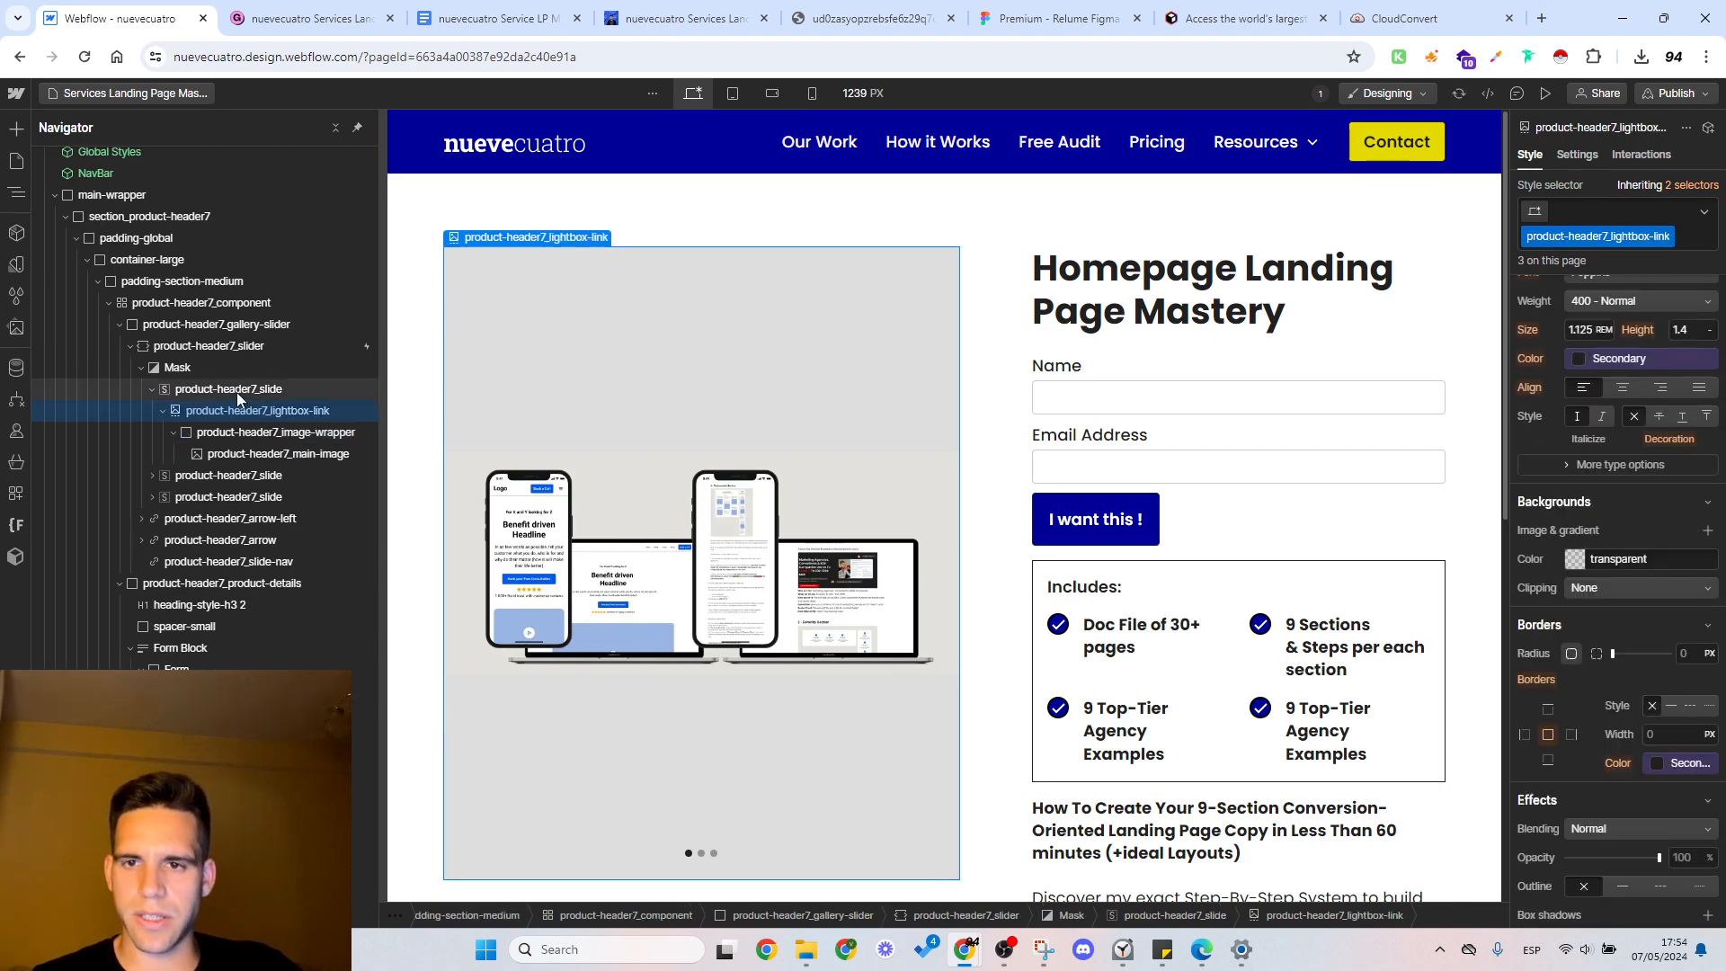
left_click(235, 391)
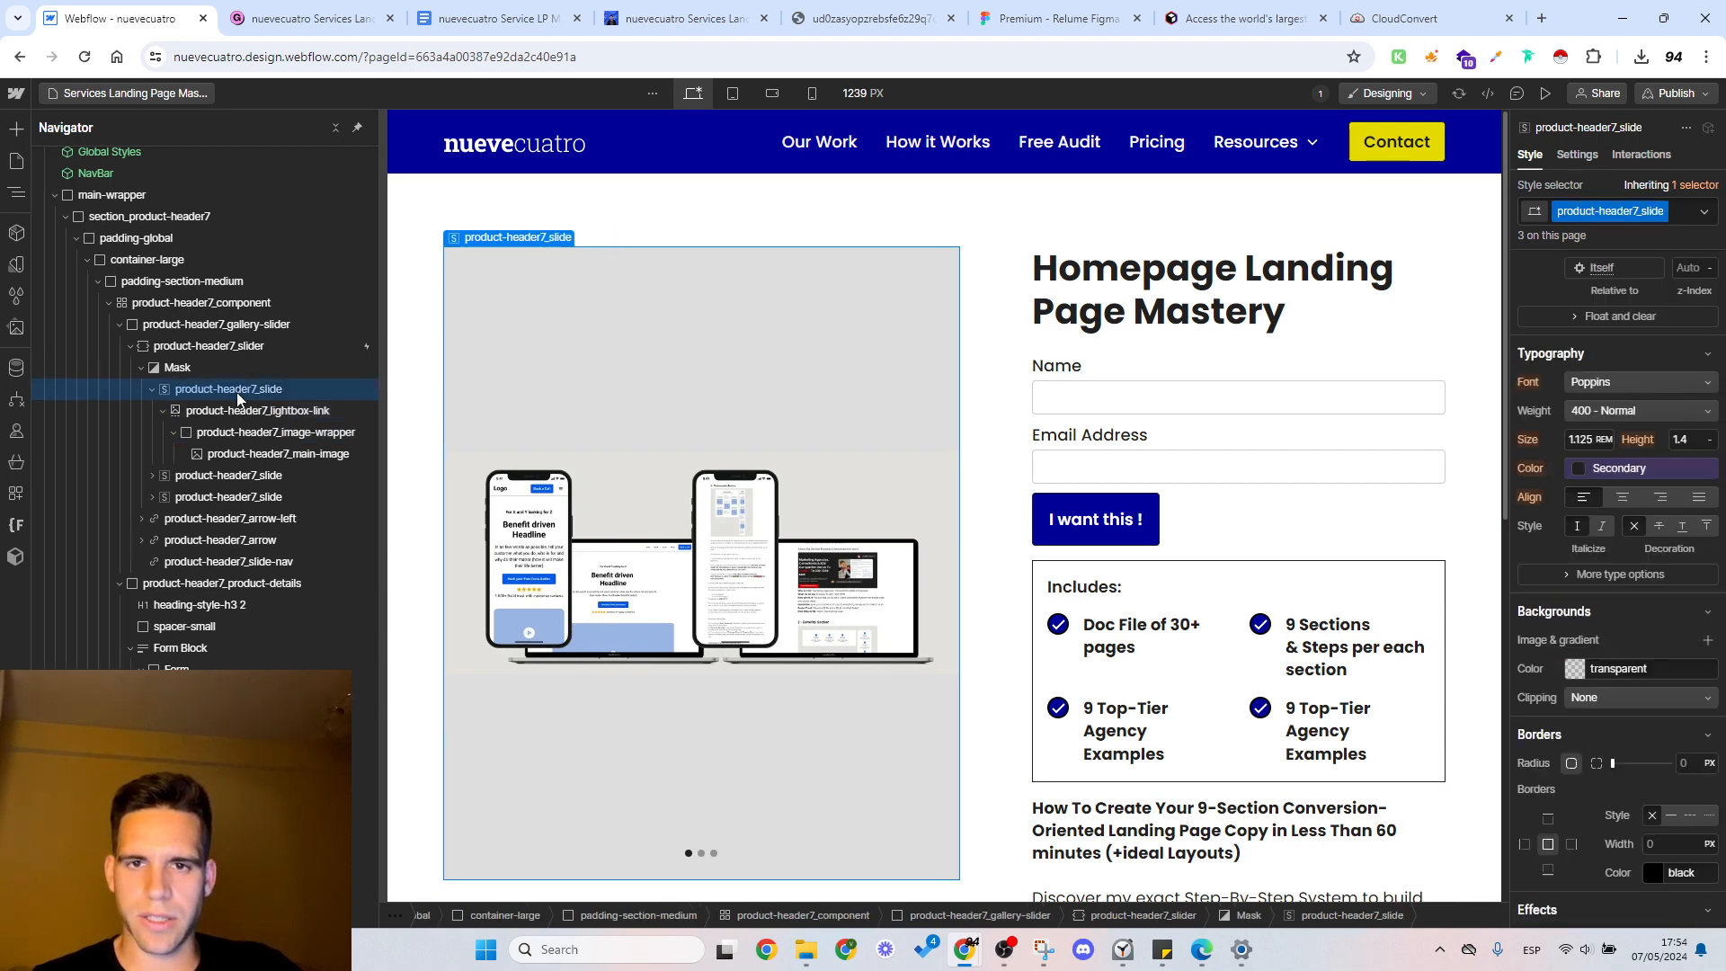
left_click(197, 350)
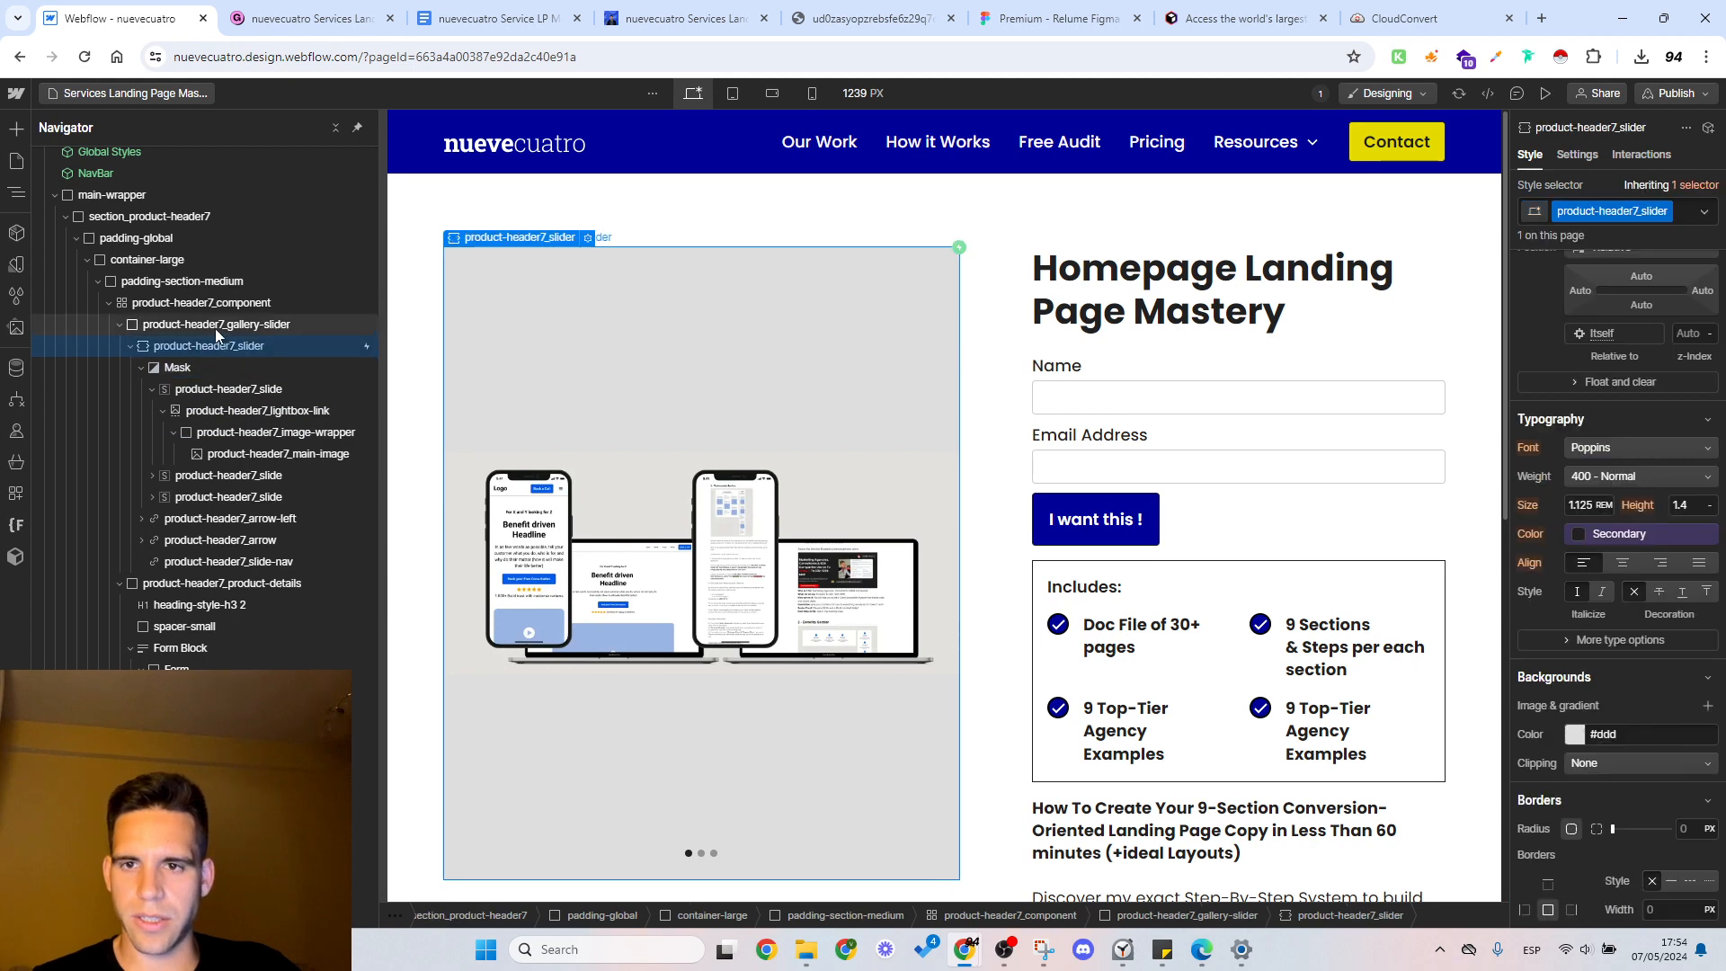
left_click(214, 325)
left_click(193, 304)
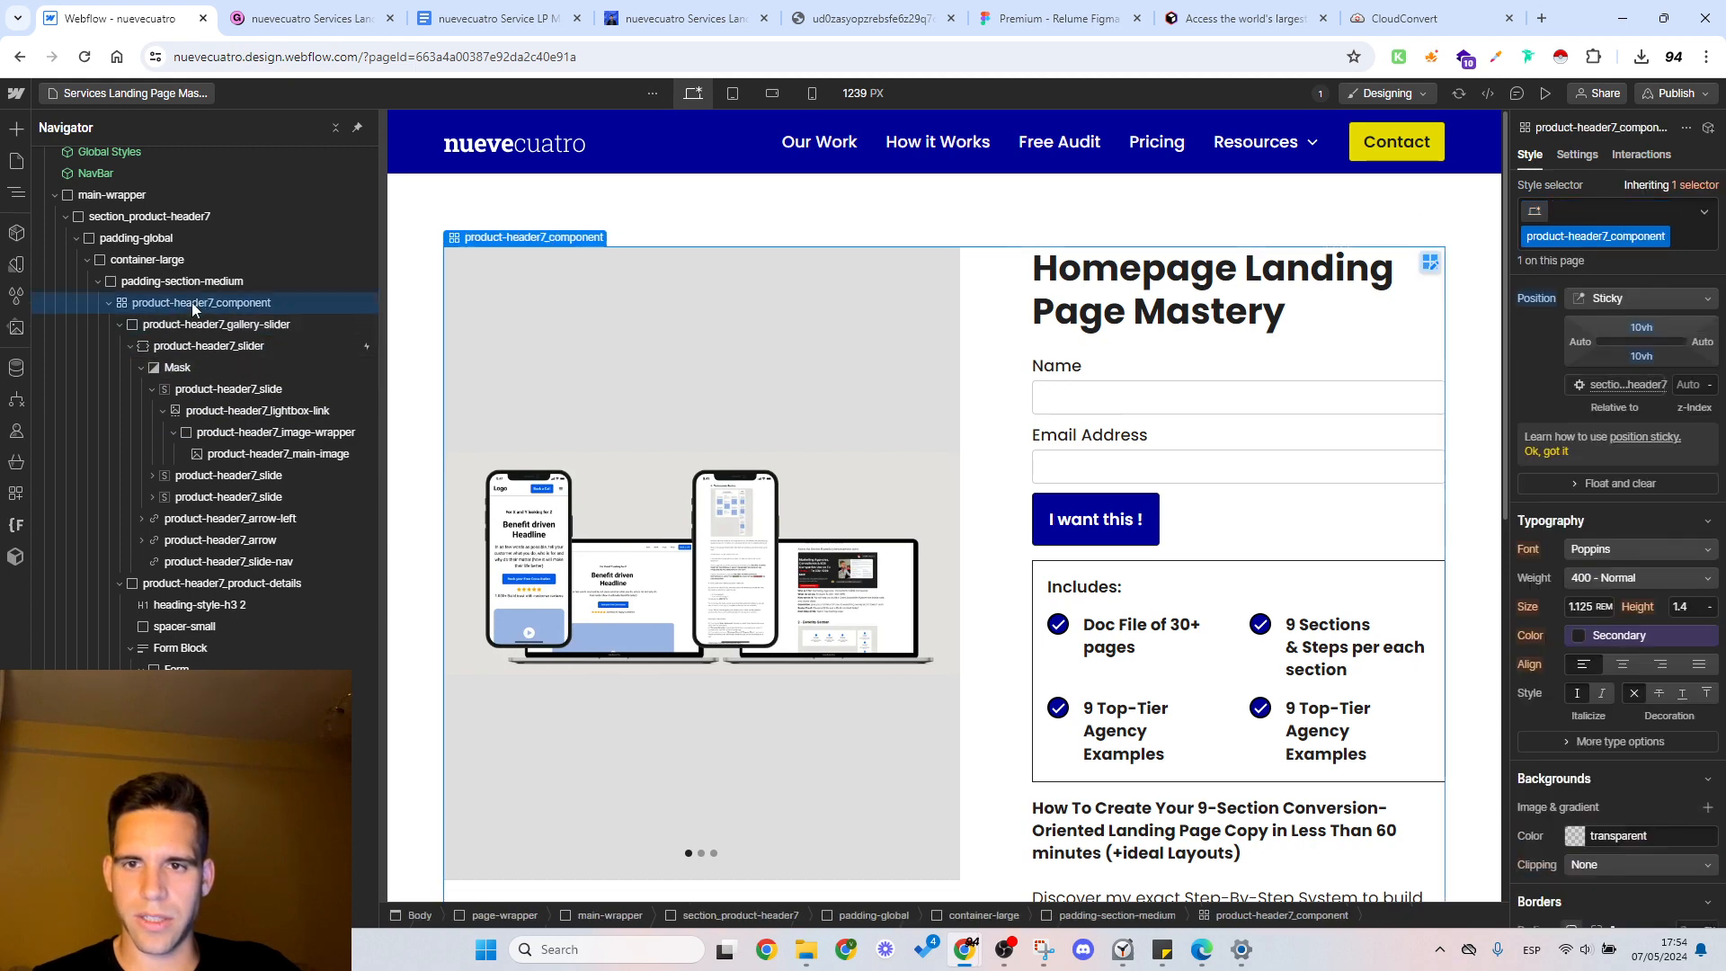
left_click(207, 325)
scroll(1648, 500, "up", 6)
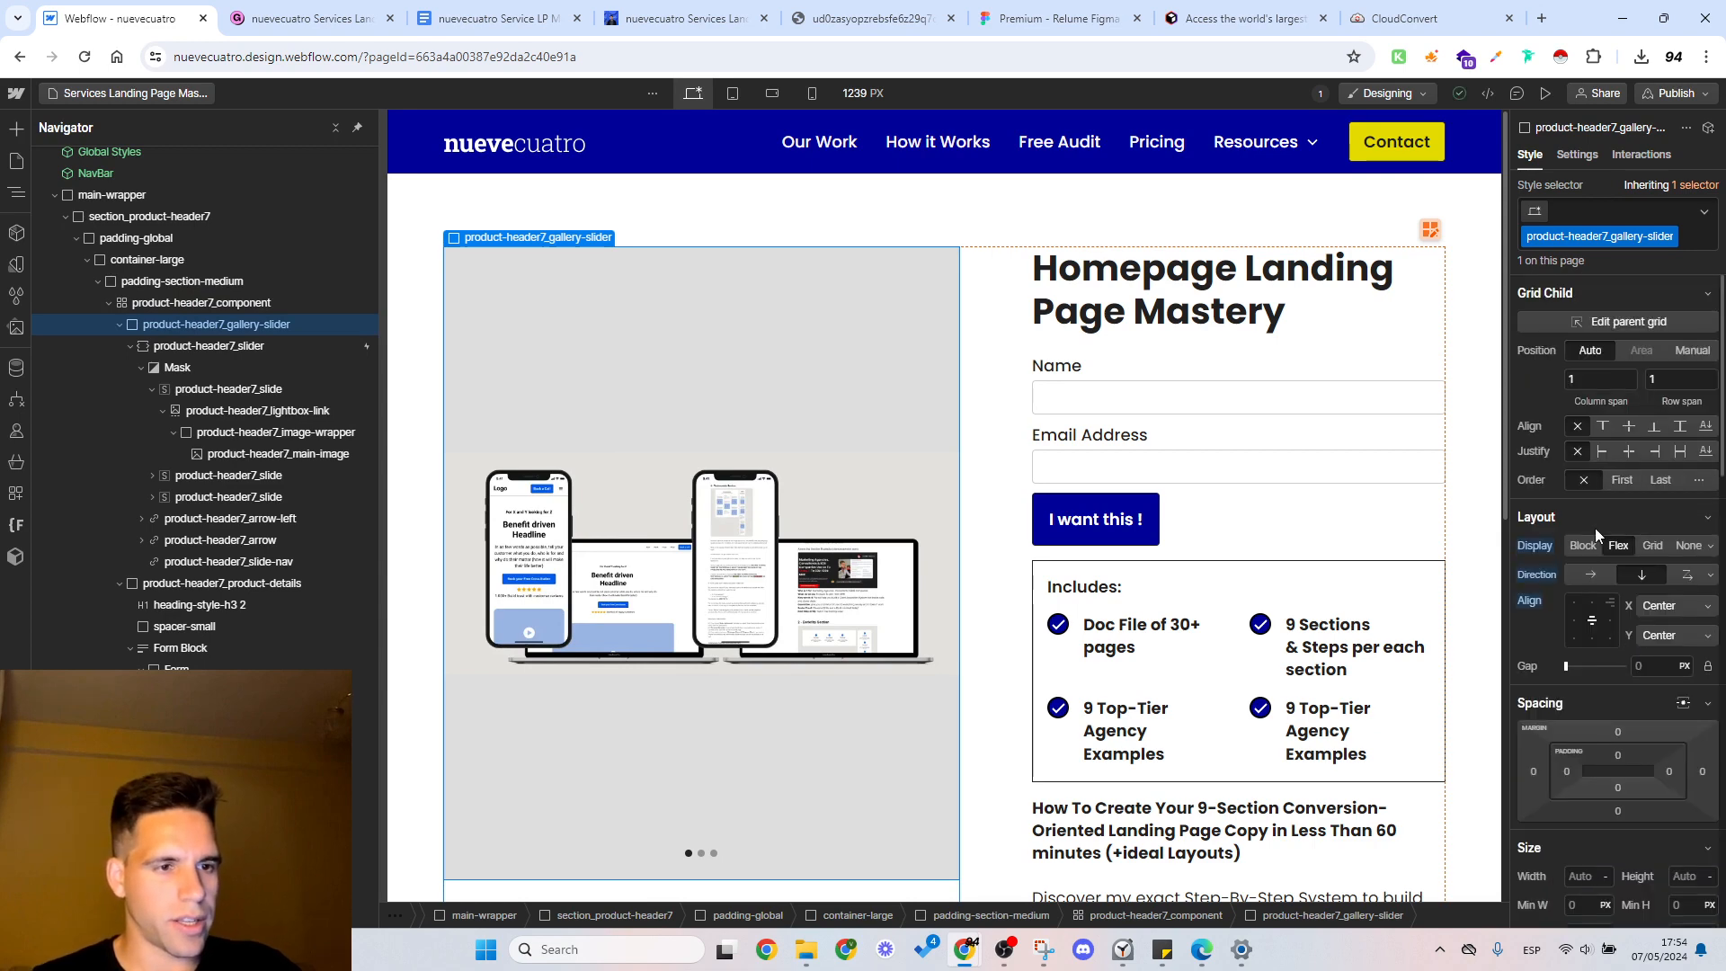
scroll(1600, 526, "down", 8)
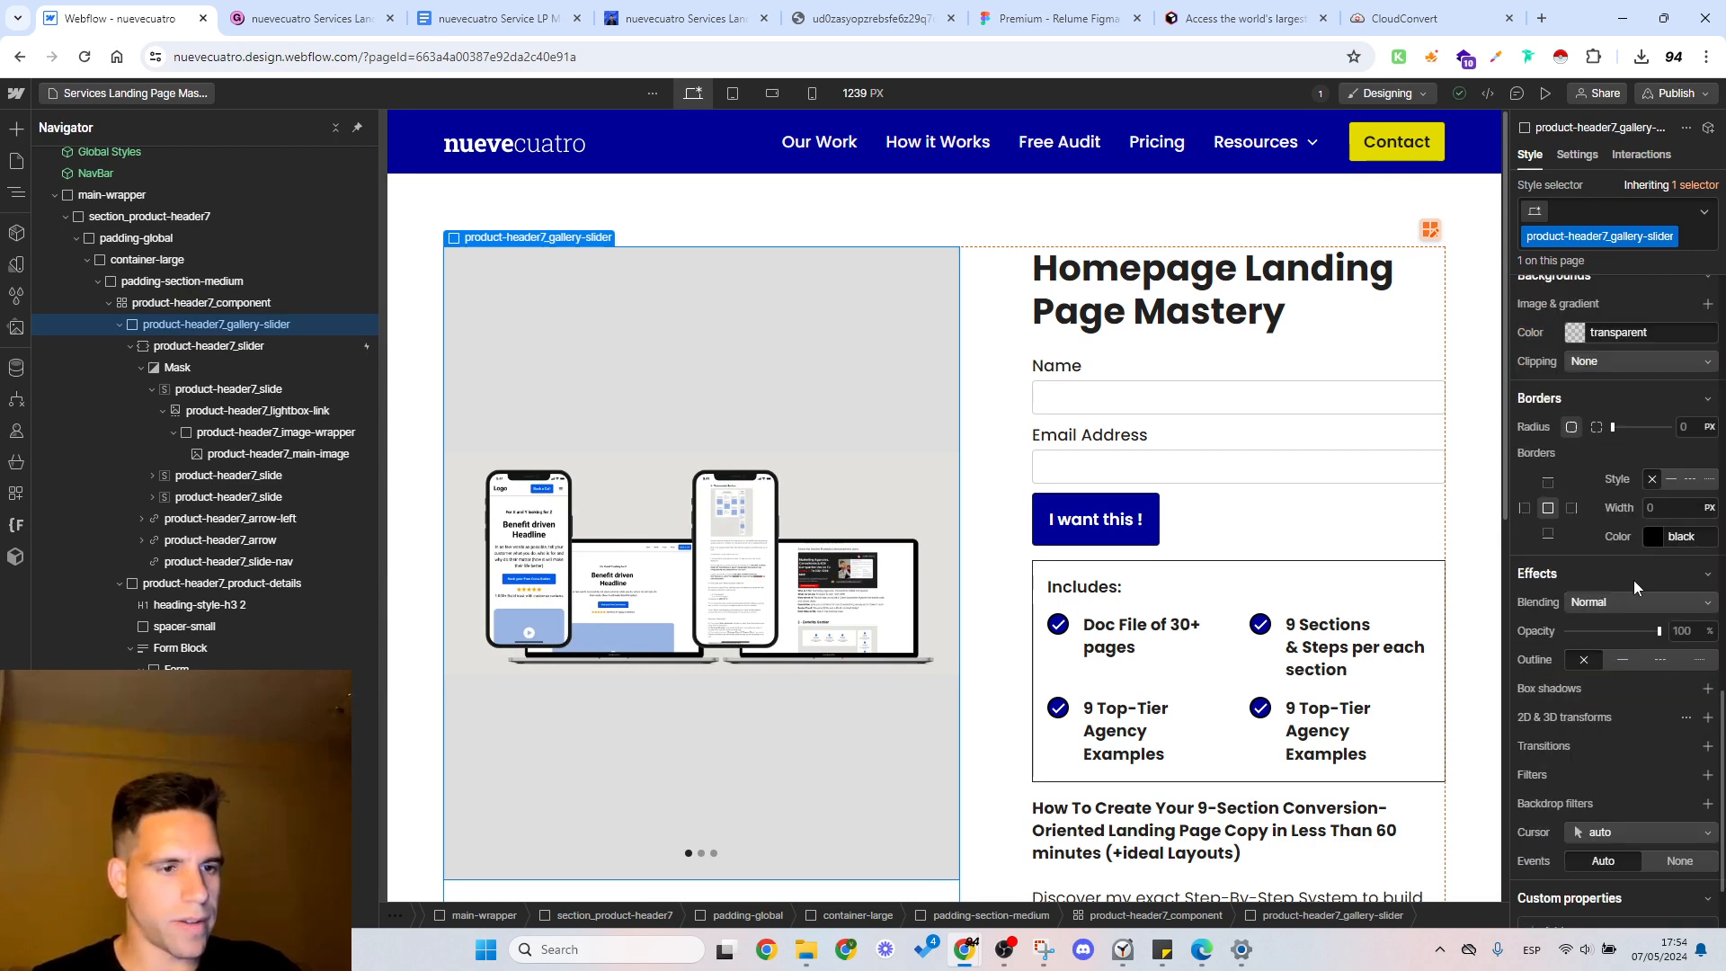
left_click(1686, 427)
type("1")
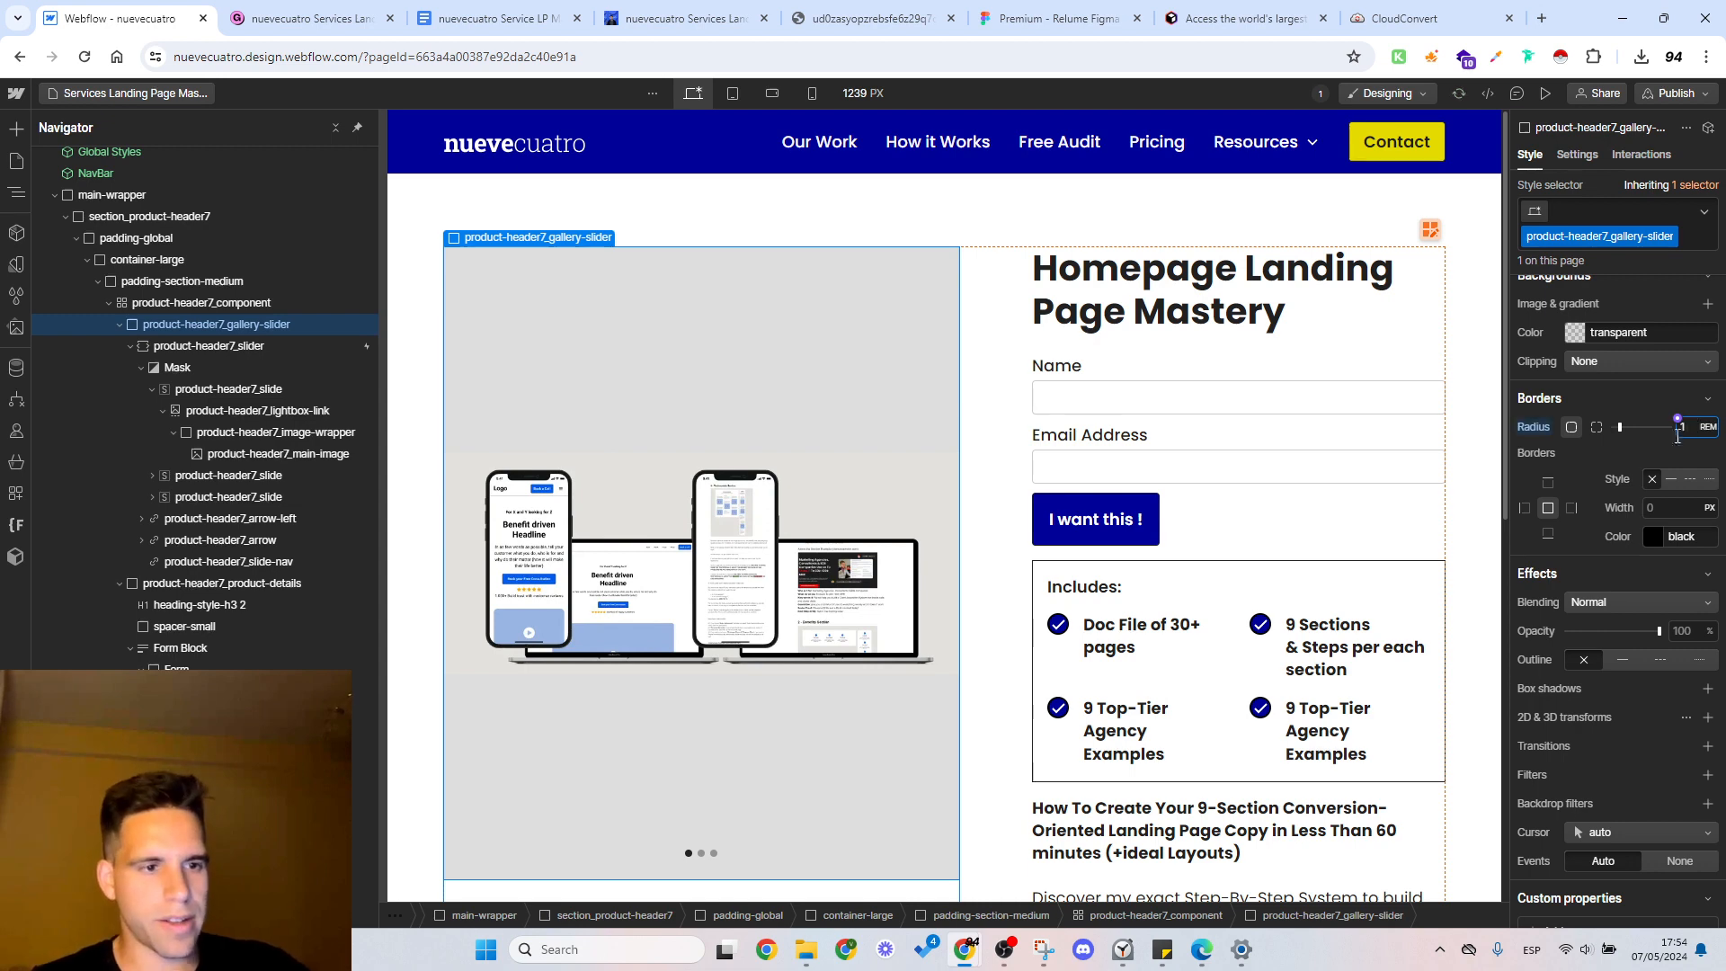
scroll(1550, 536, "up", 7)
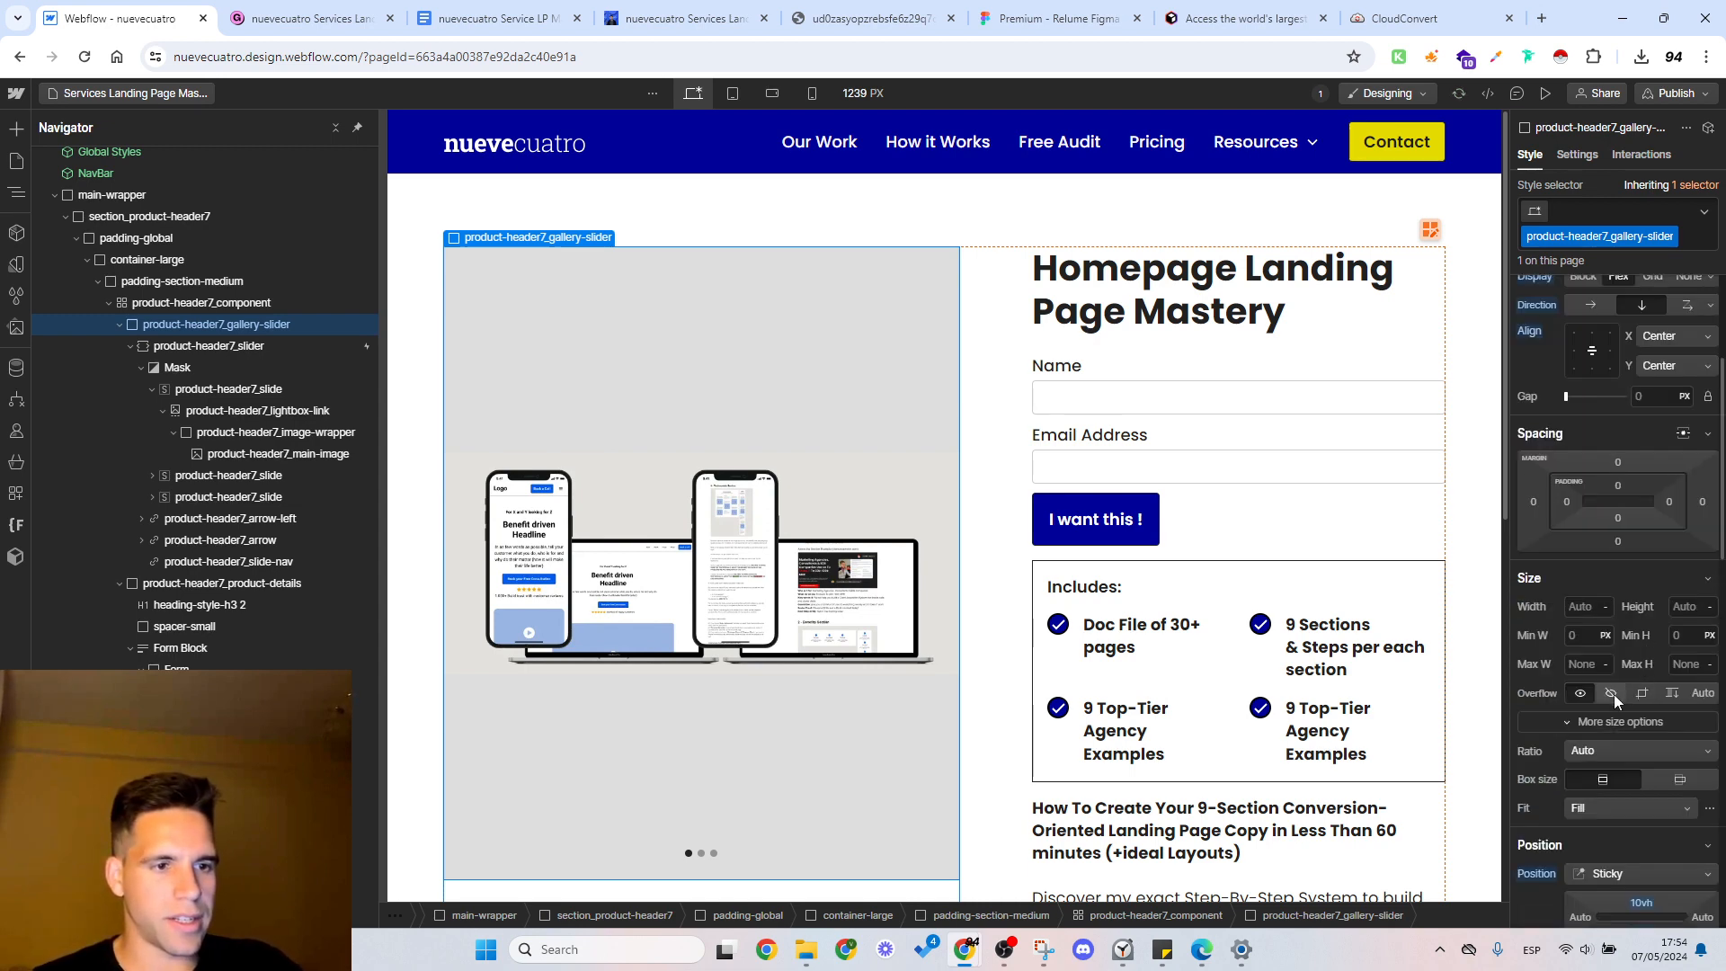
left_click(1613, 695)
Step: Preview the page, checking the gallery slider's corners and slides and the Includes box, and return to the design view with the Name label selected
left_click(1545, 94)
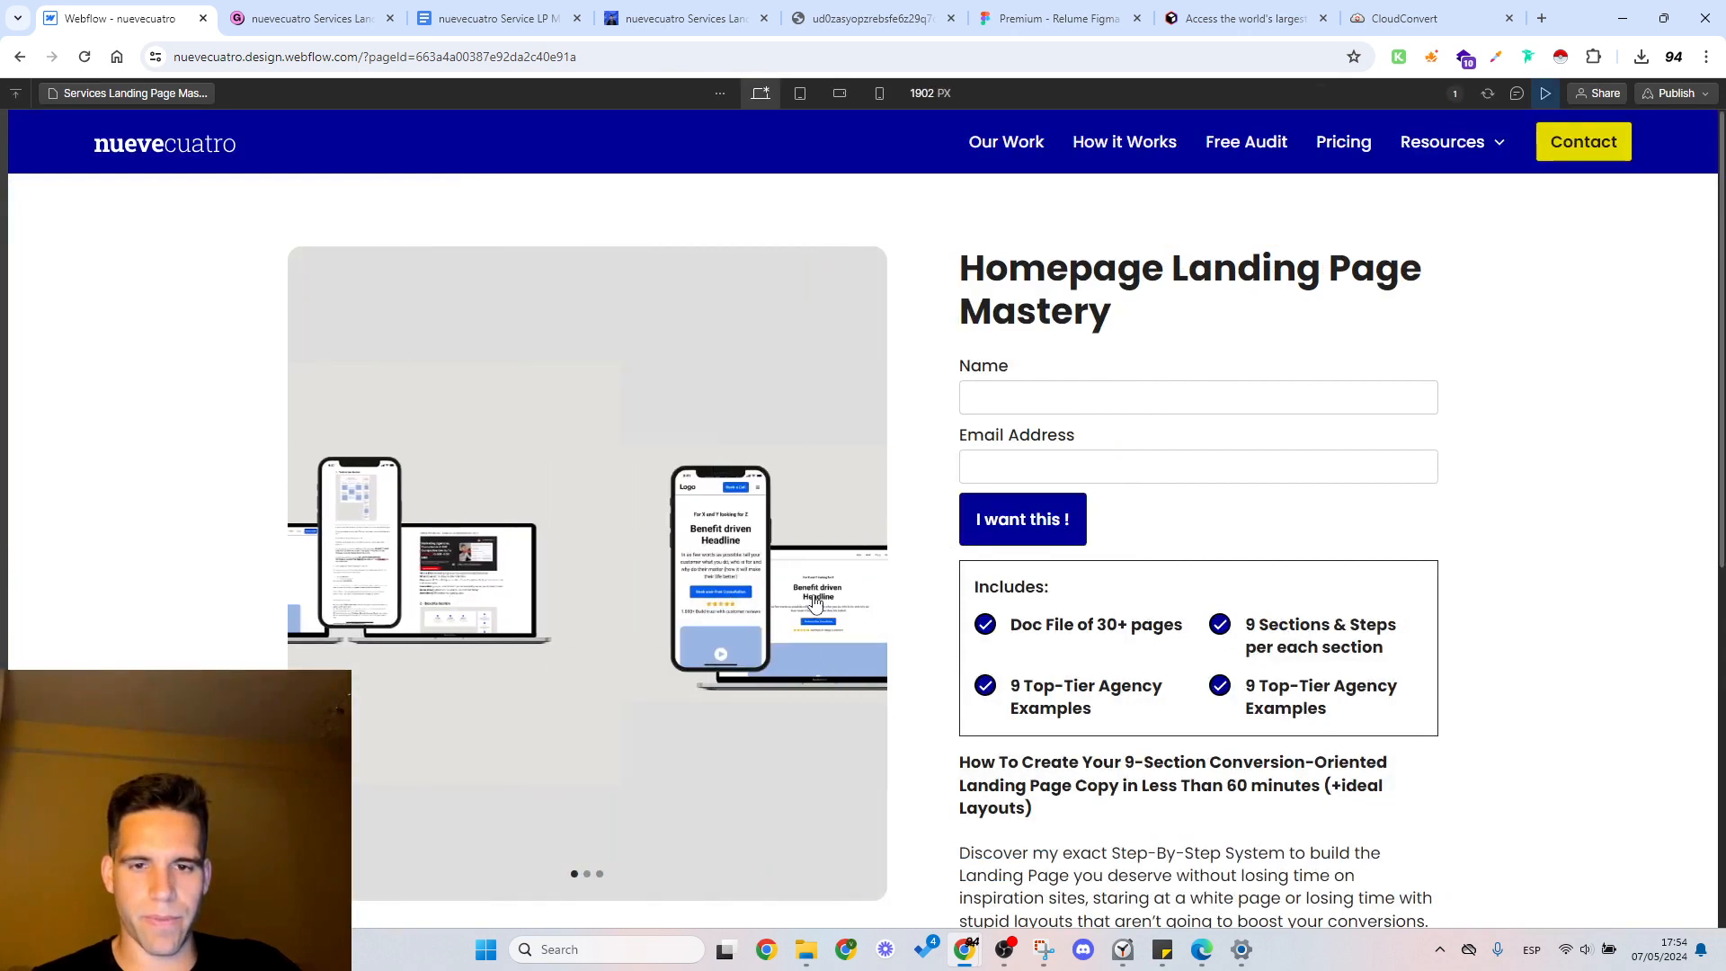
scroll(924, 522, "down", 7)
scroll(924, 528, "up", 4)
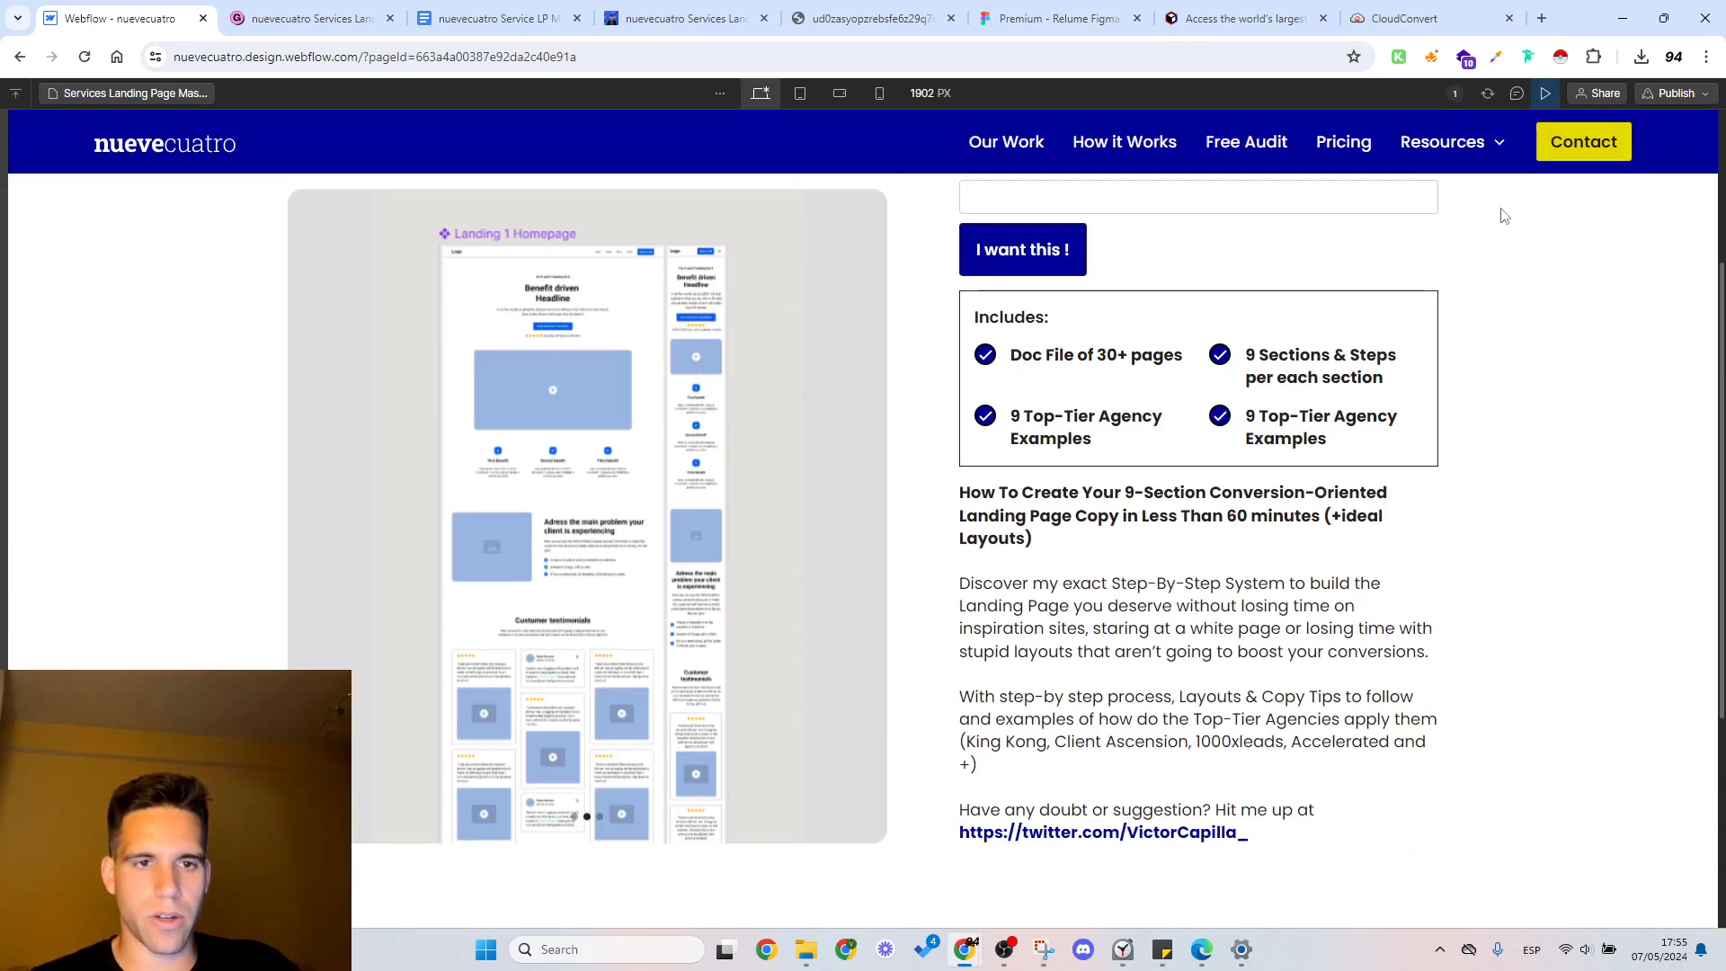
left_click(1546, 93)
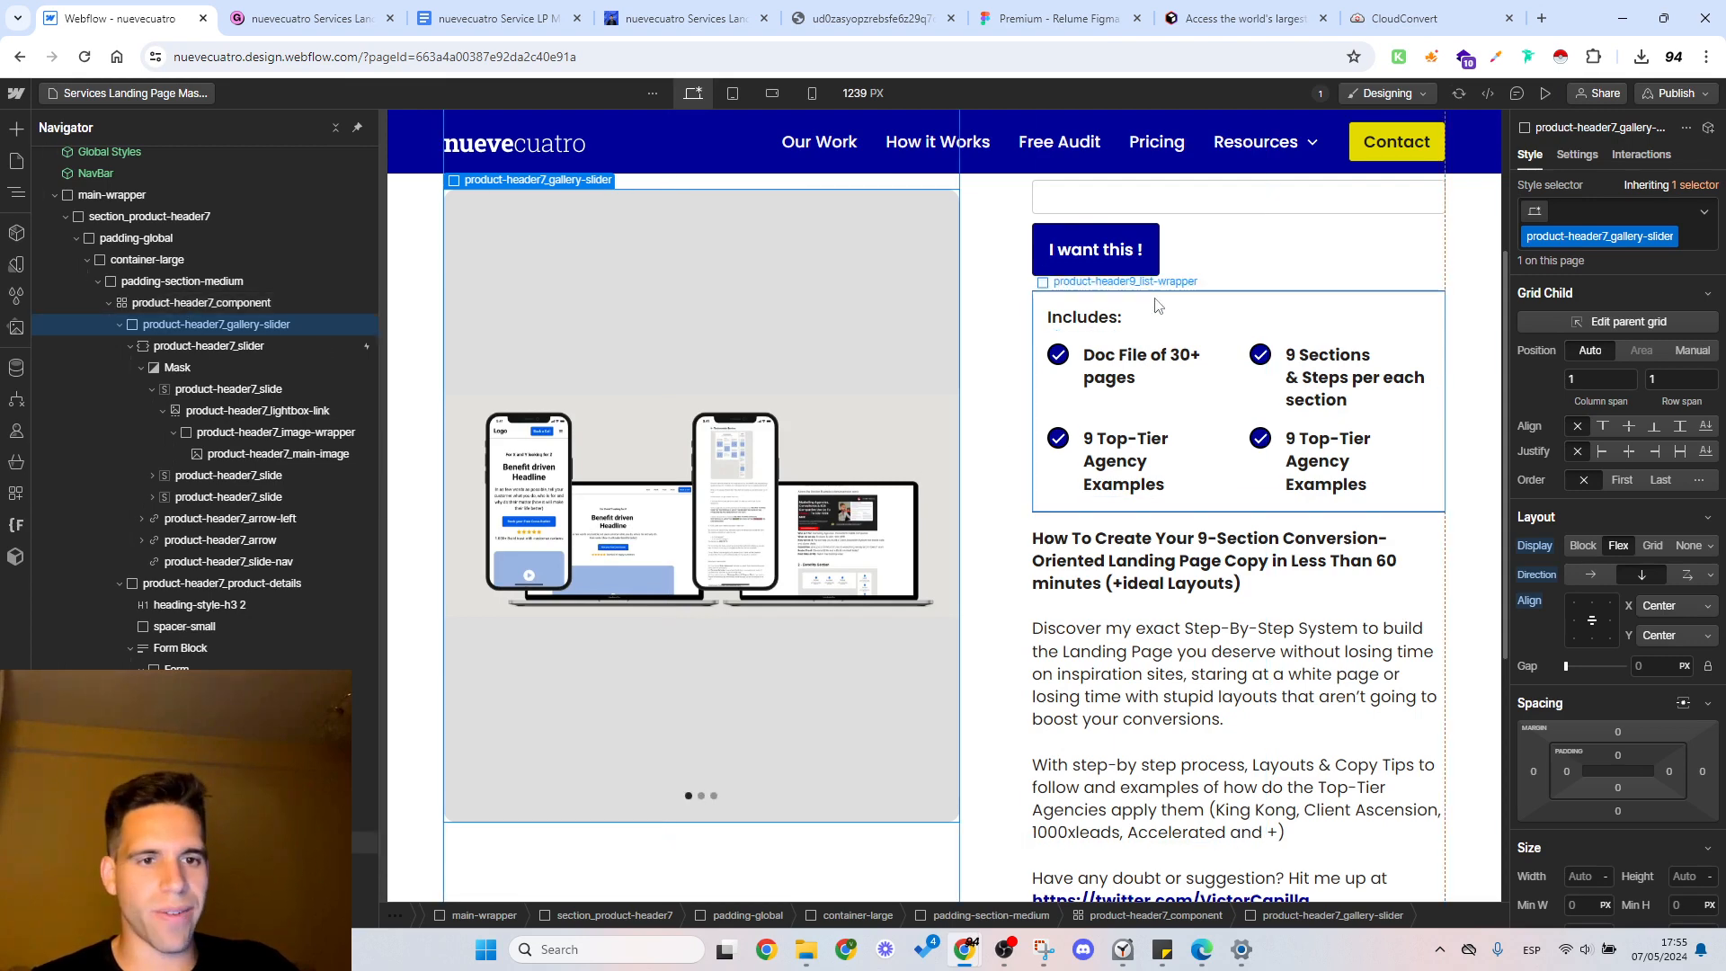
scroll(1157, 306, "up", 3)
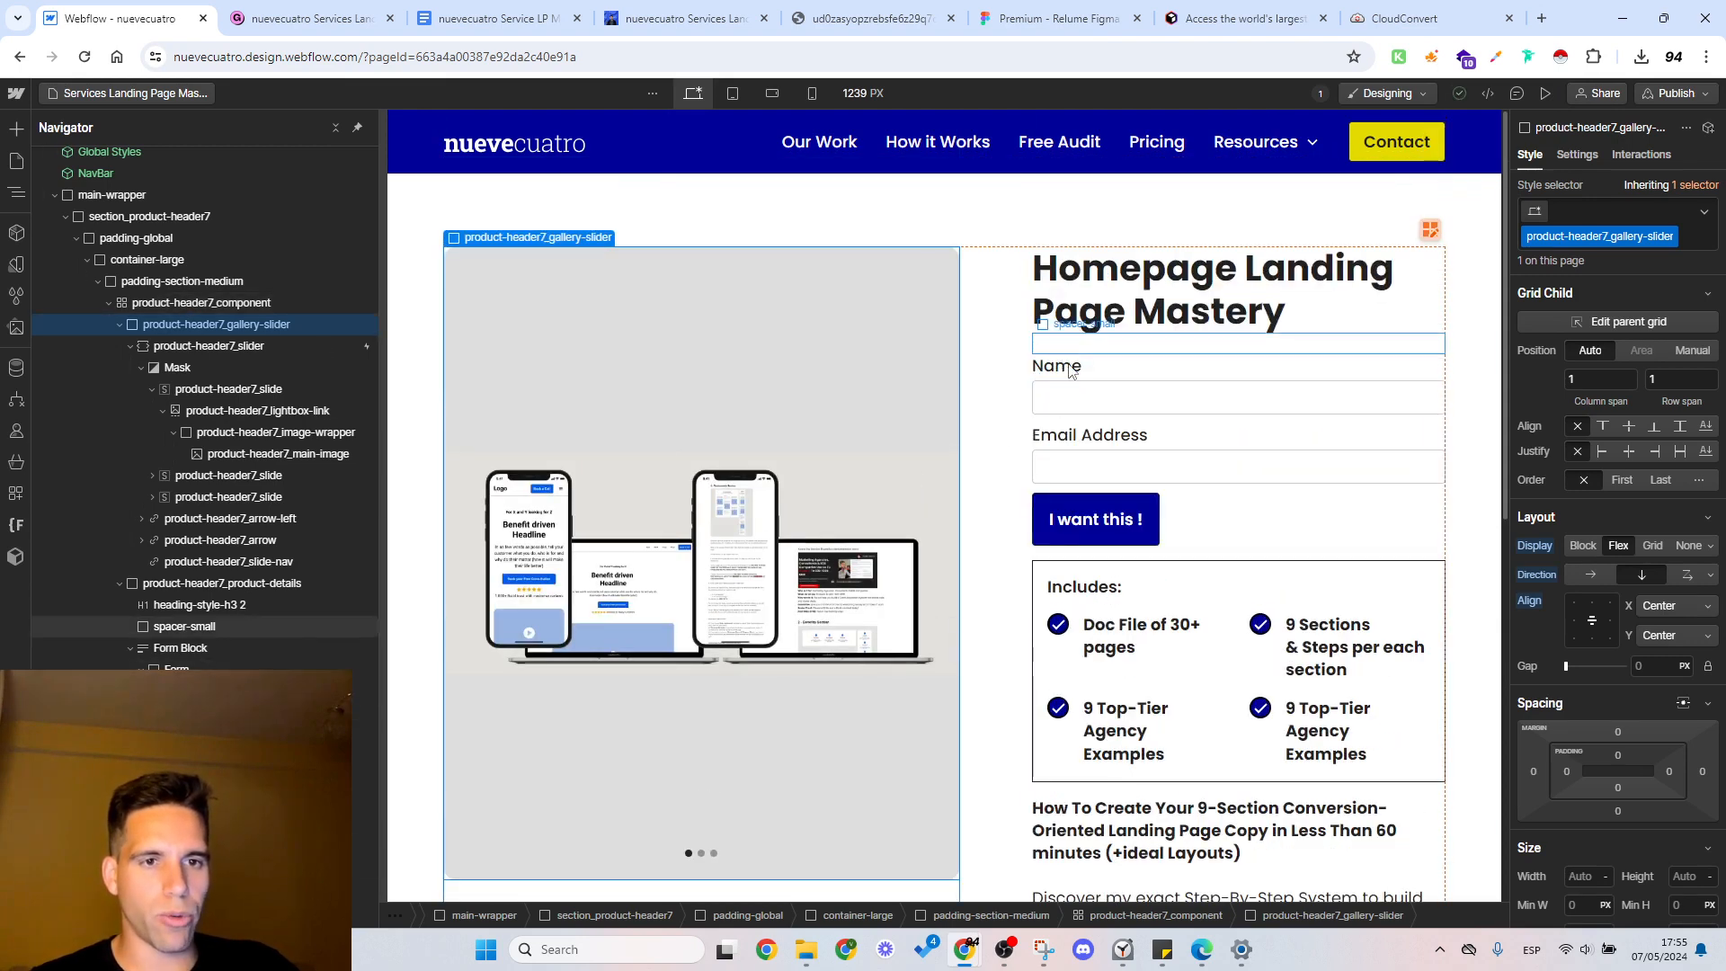
left_click(1147, 373)
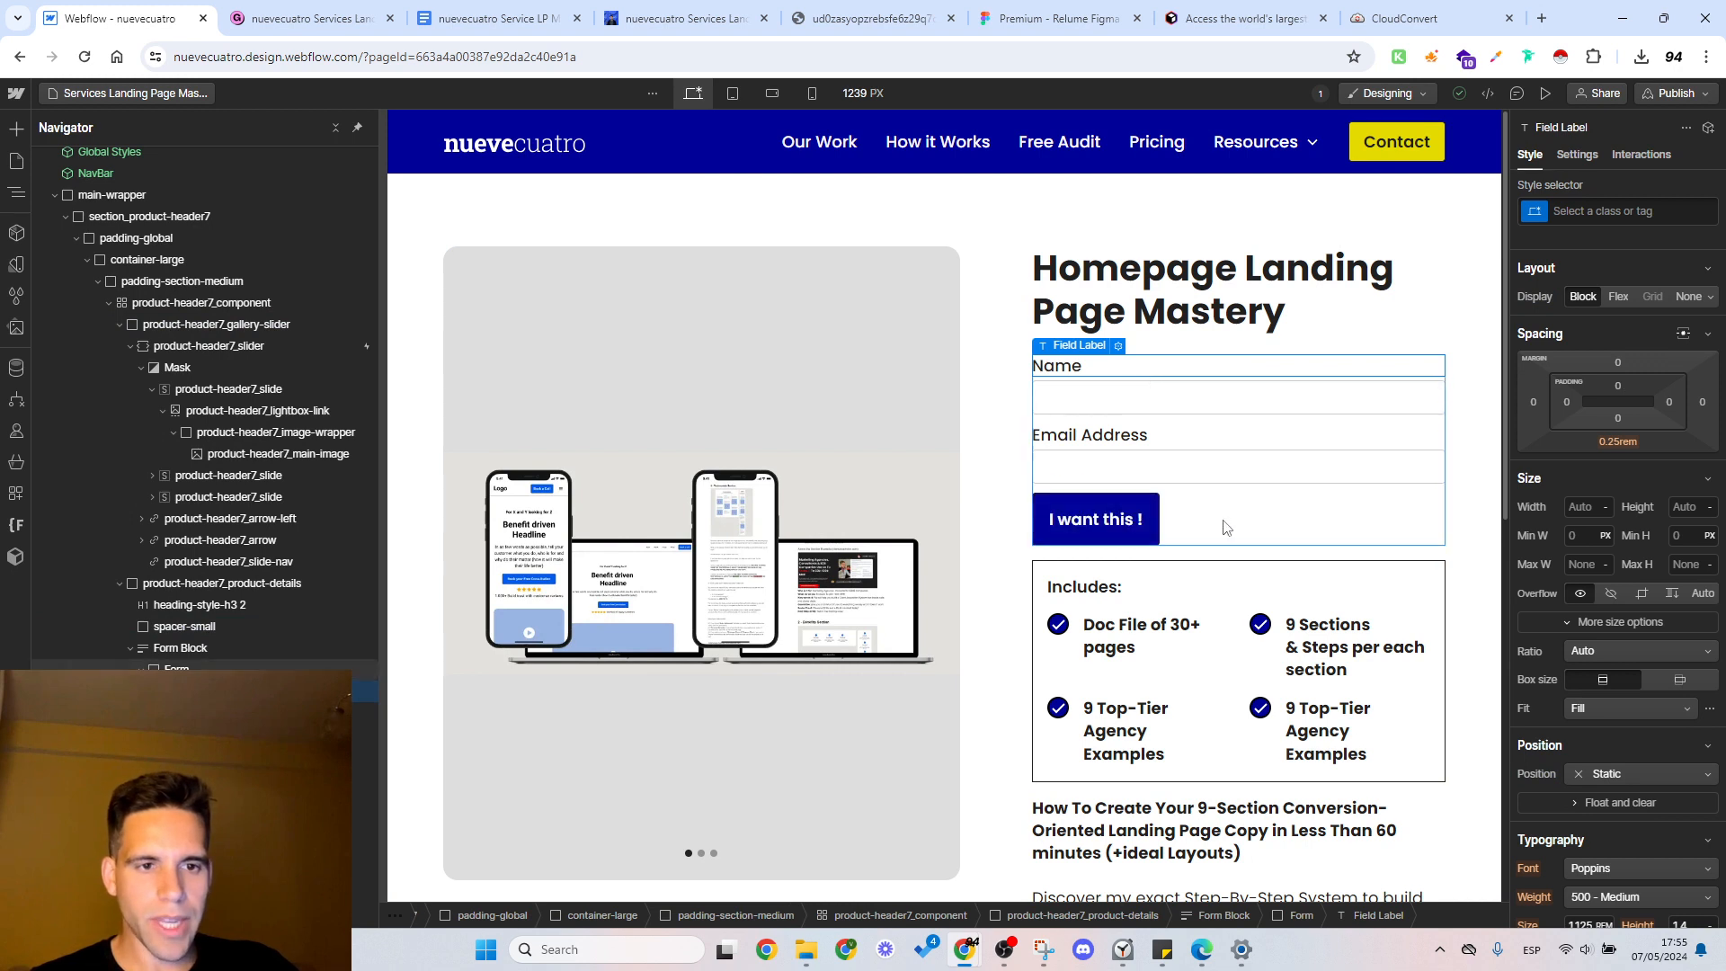
Step: Select the whole Form Block that holds the Name and Email Address fields
left_click(130, 649)
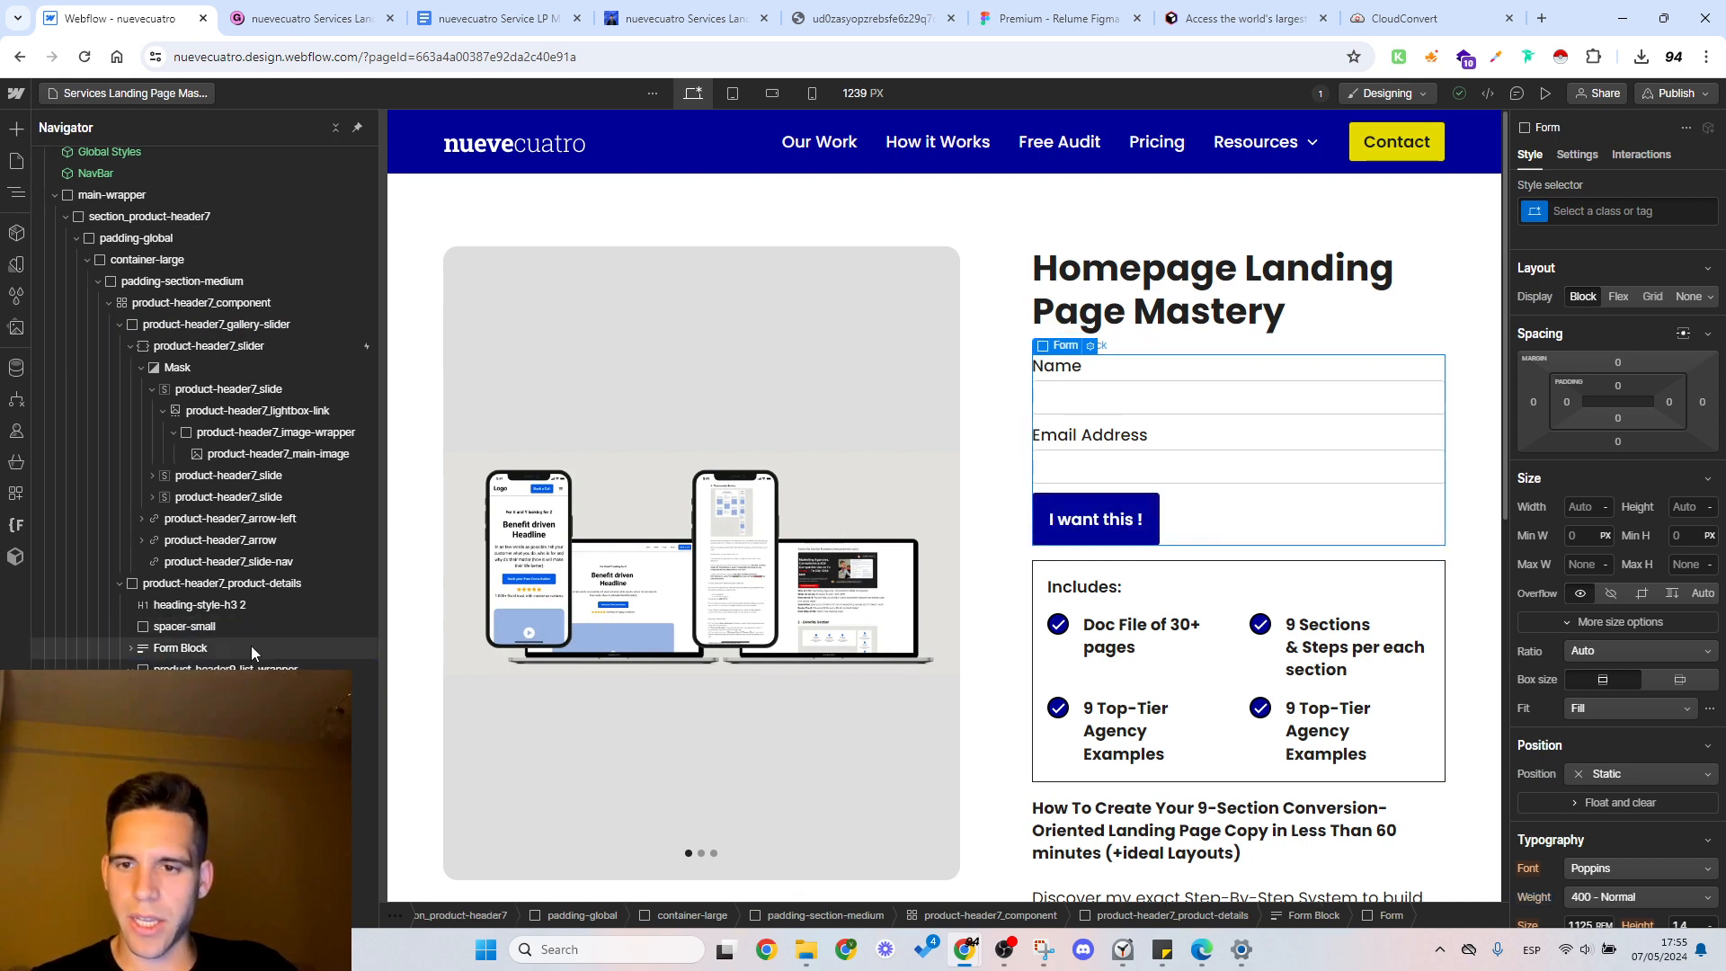
left_click(204, 656)
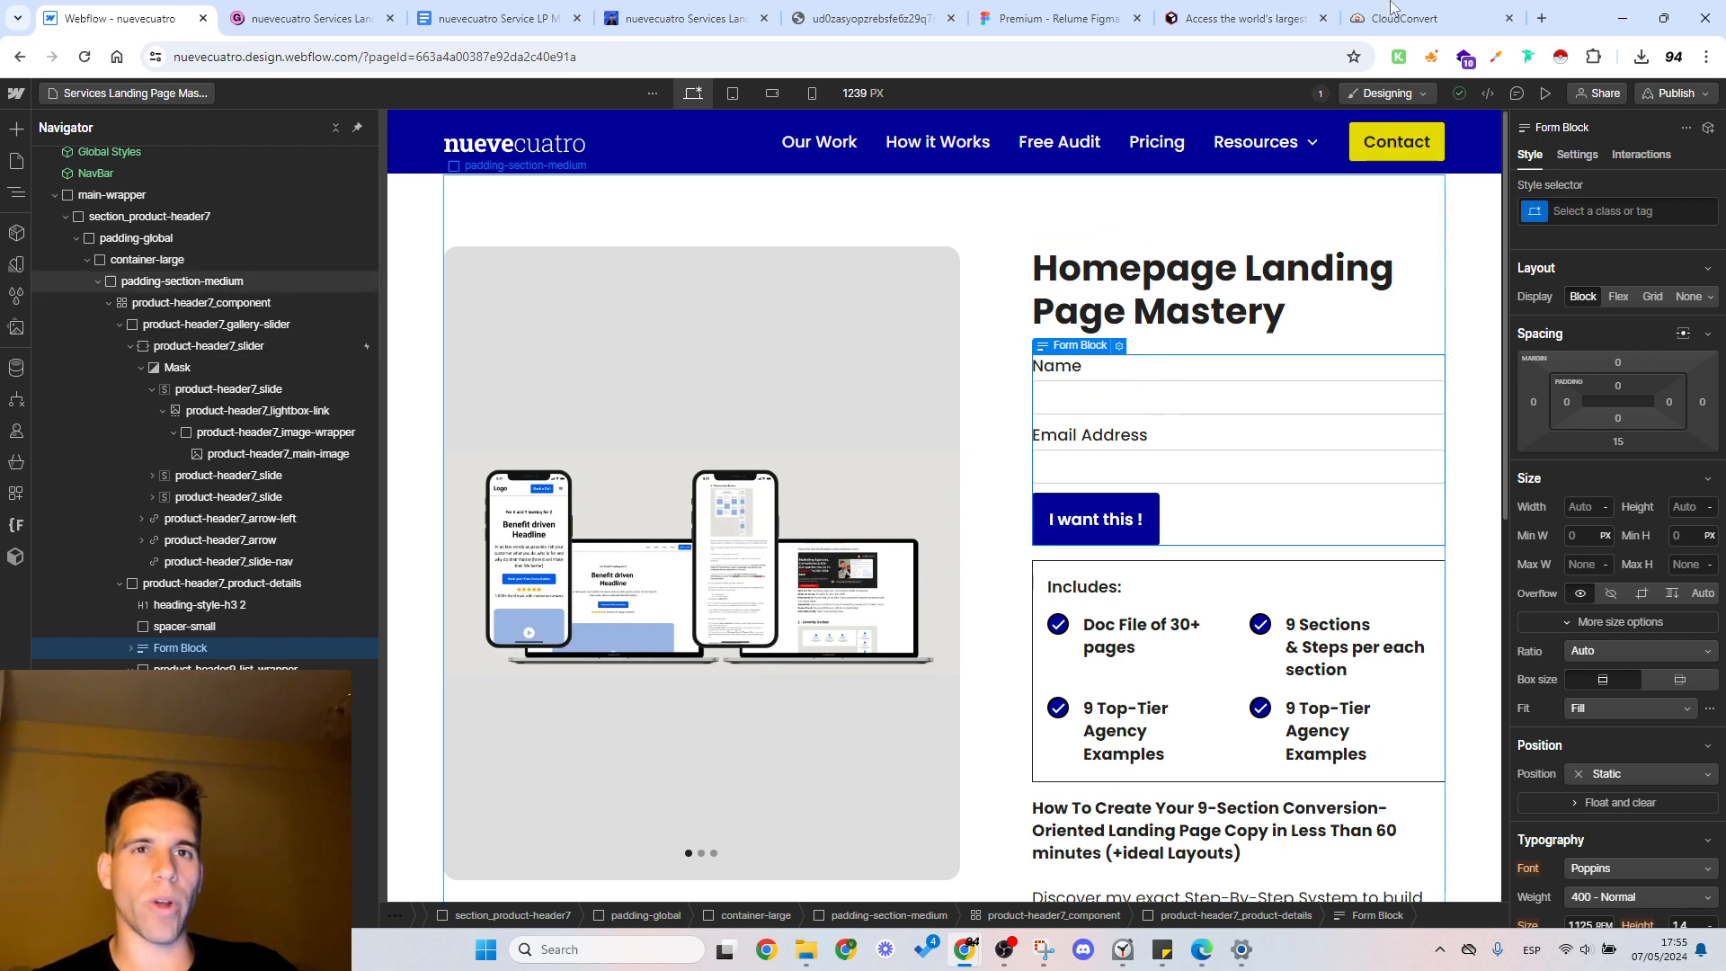
Step: Open the ConvertKit pricing page in a new browser tab, view it, and return to the Webflow page design
left_click(1542, 19)
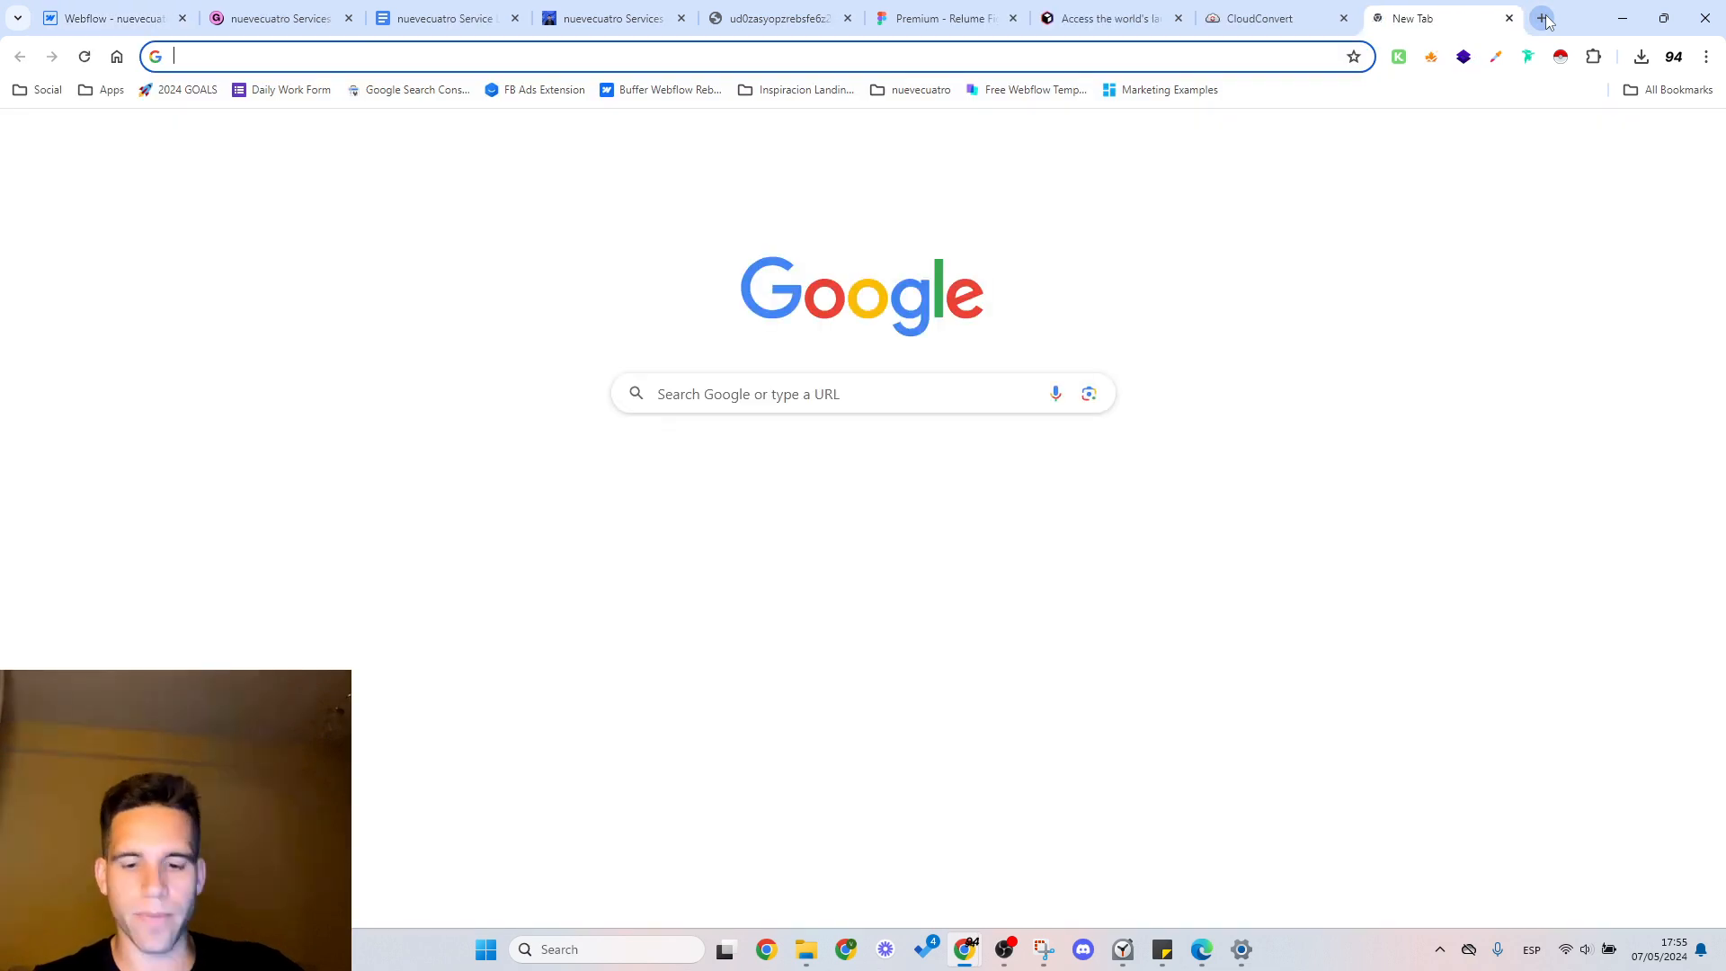
type("convert")
key("BackSpace")
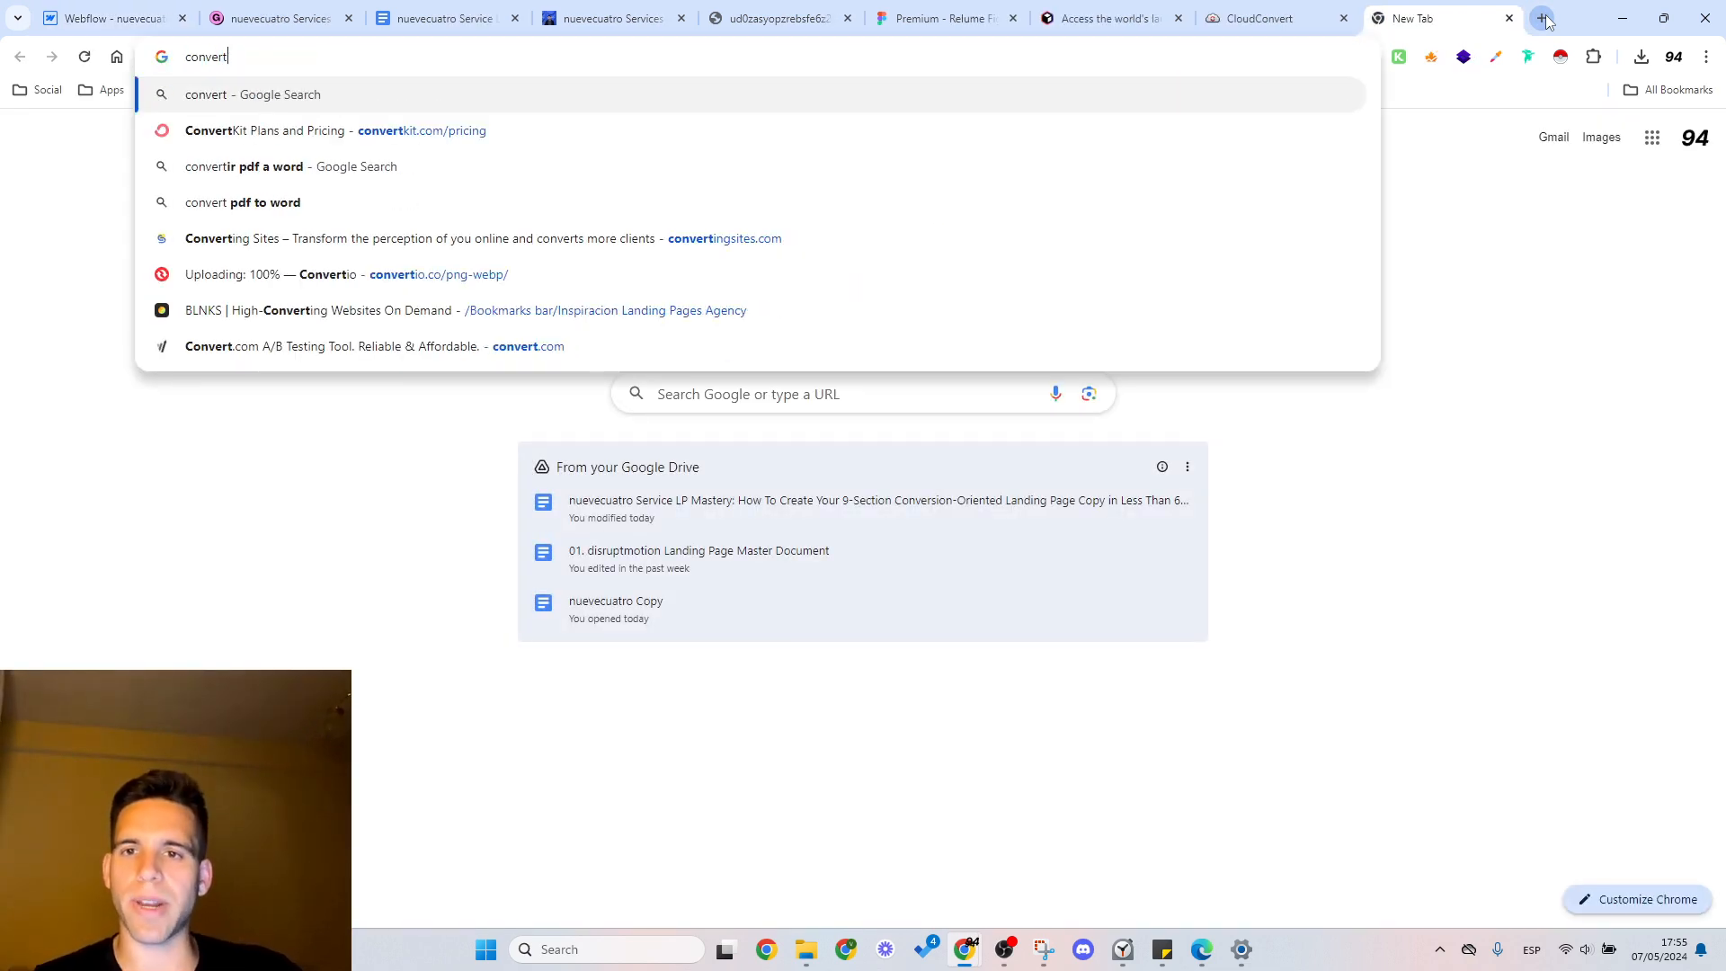
key("Down")
key("Return")
key("ctrl+1")
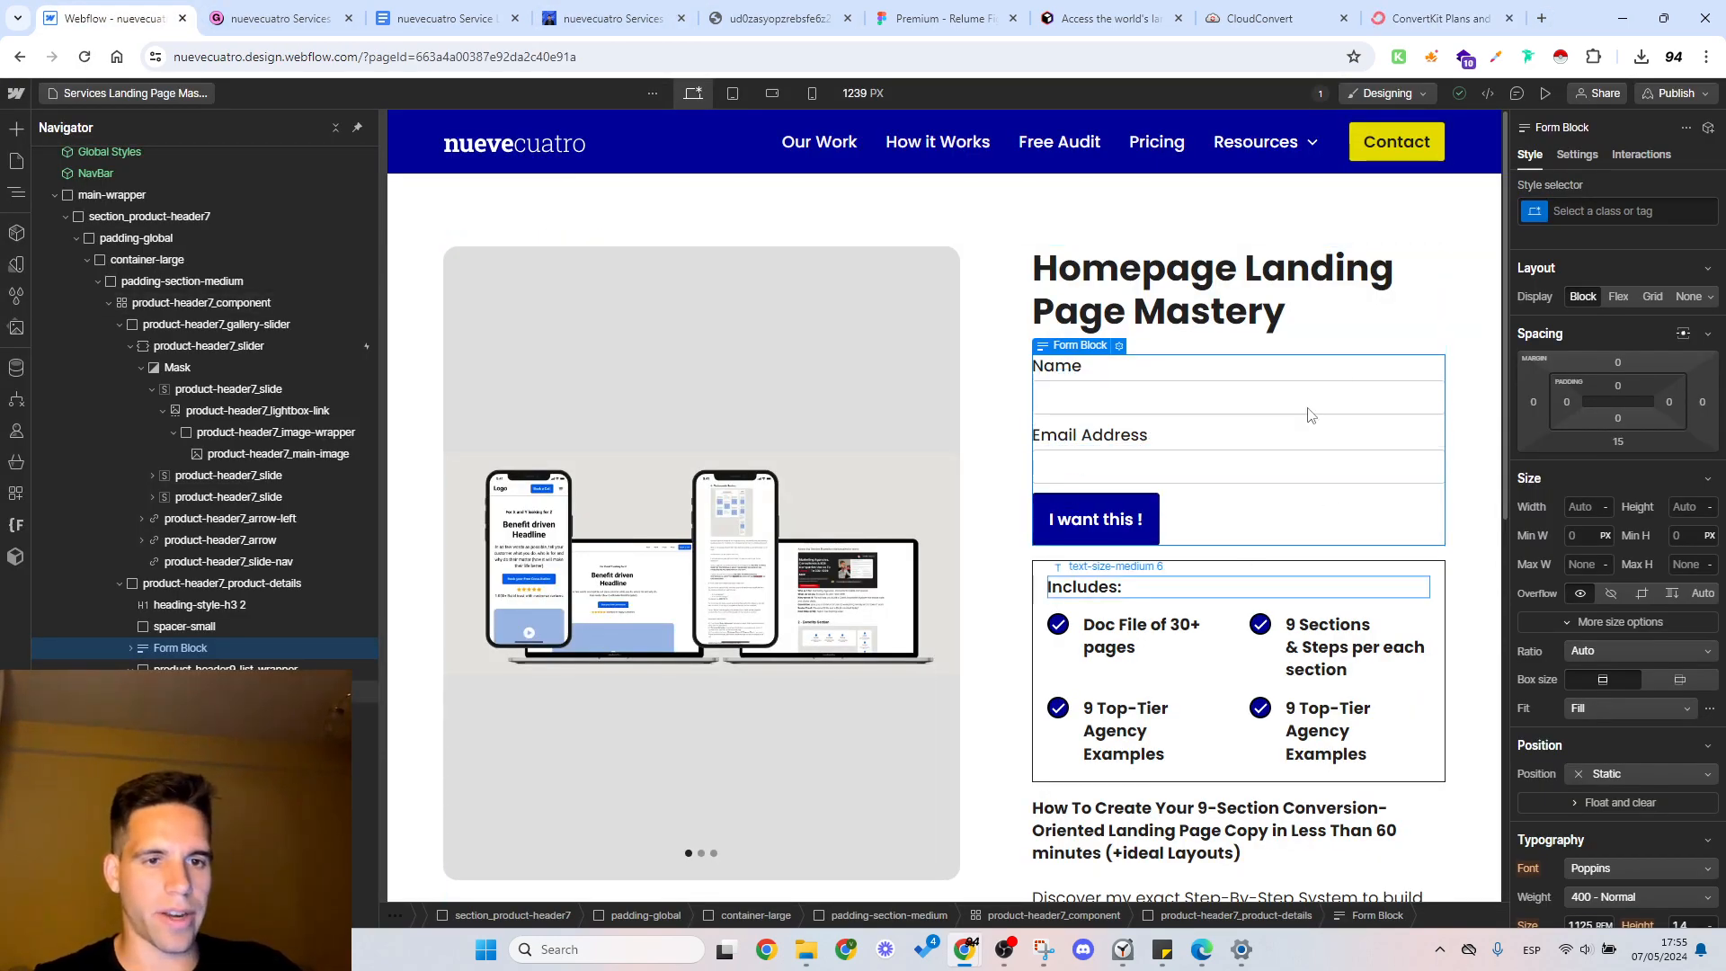
left_click(1438, 18)
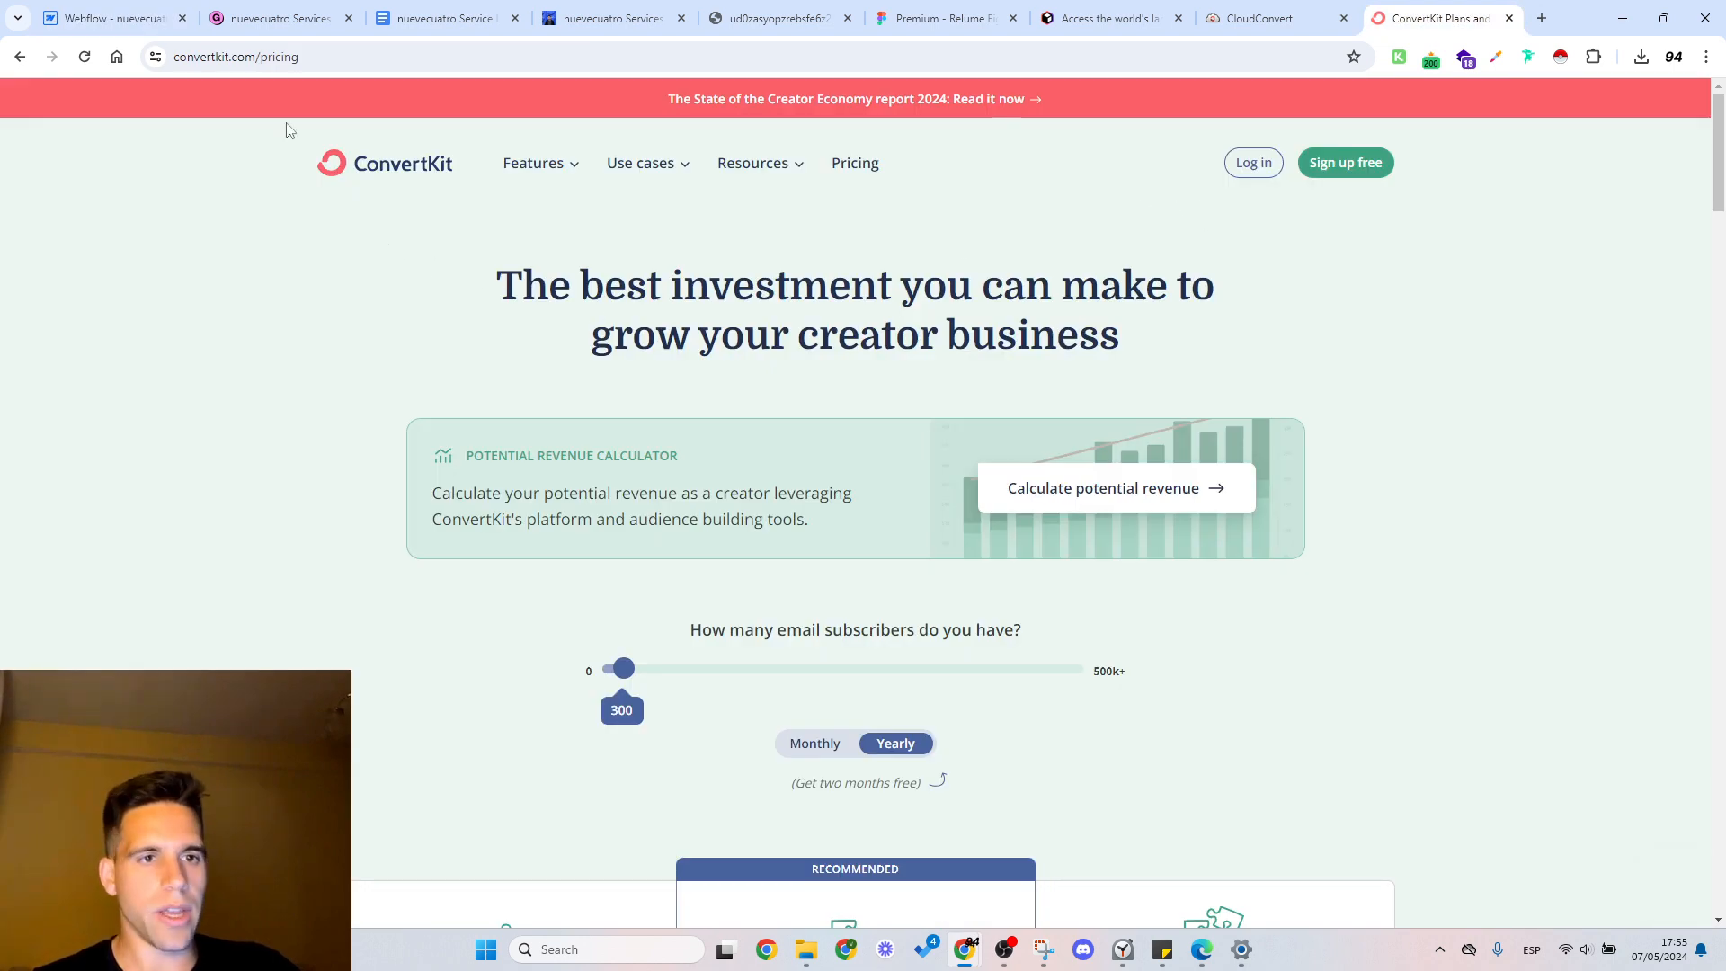
left_click(113, 18)
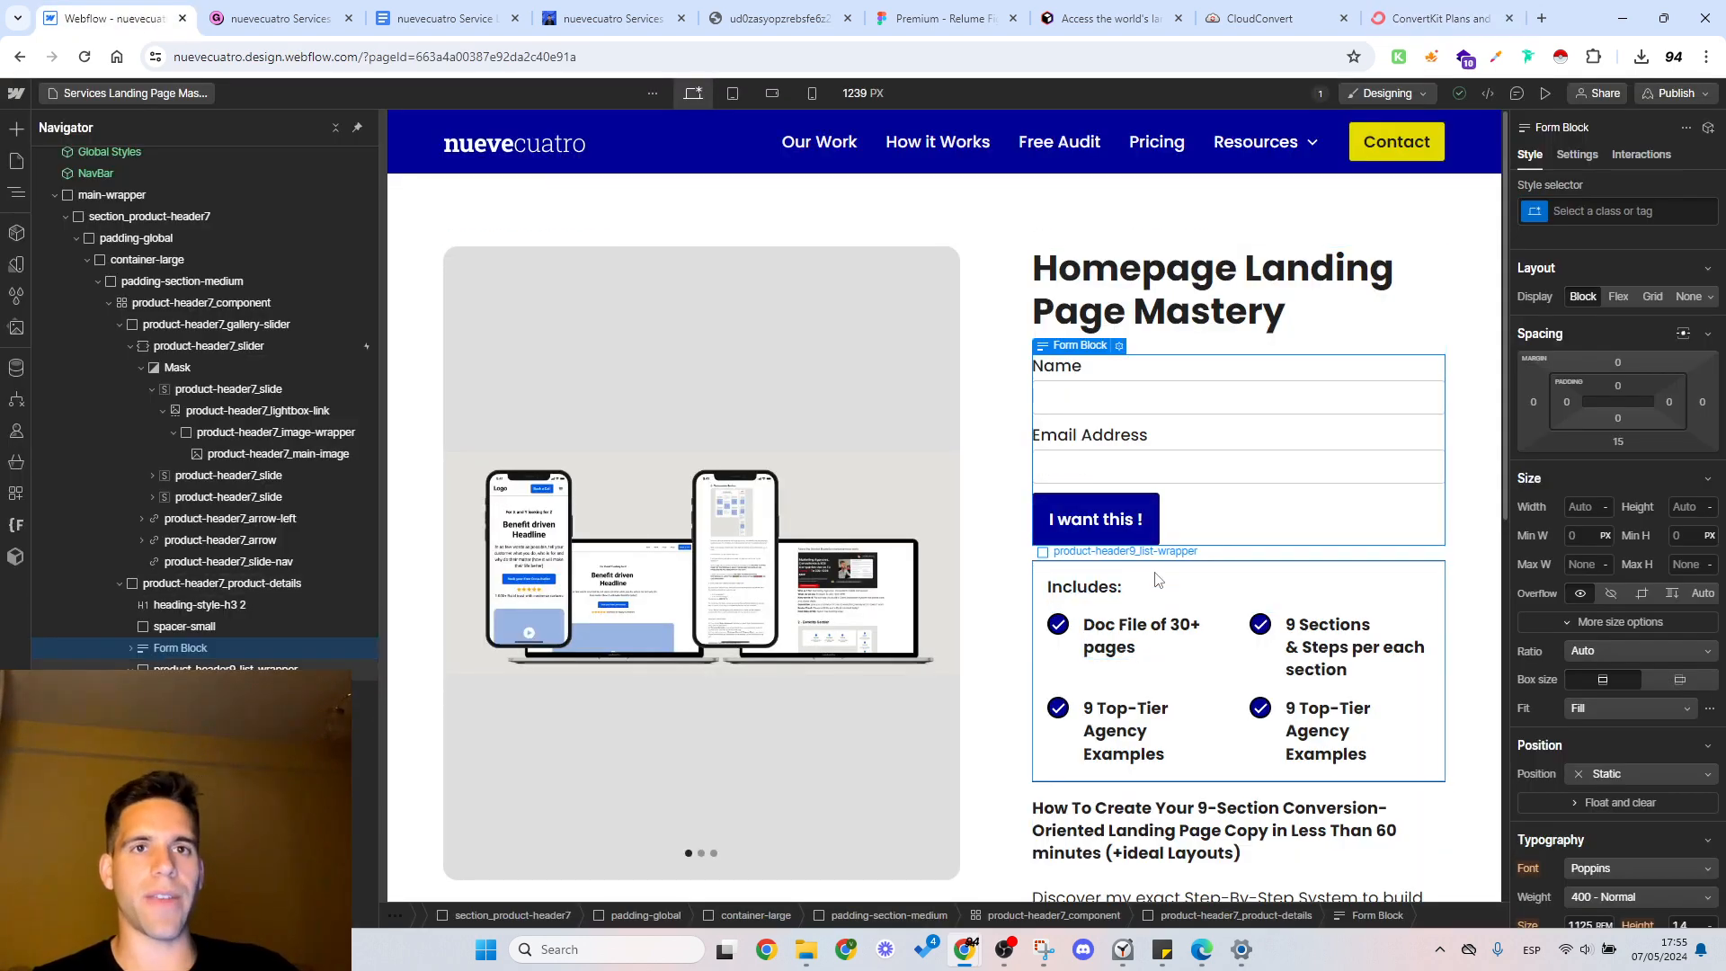
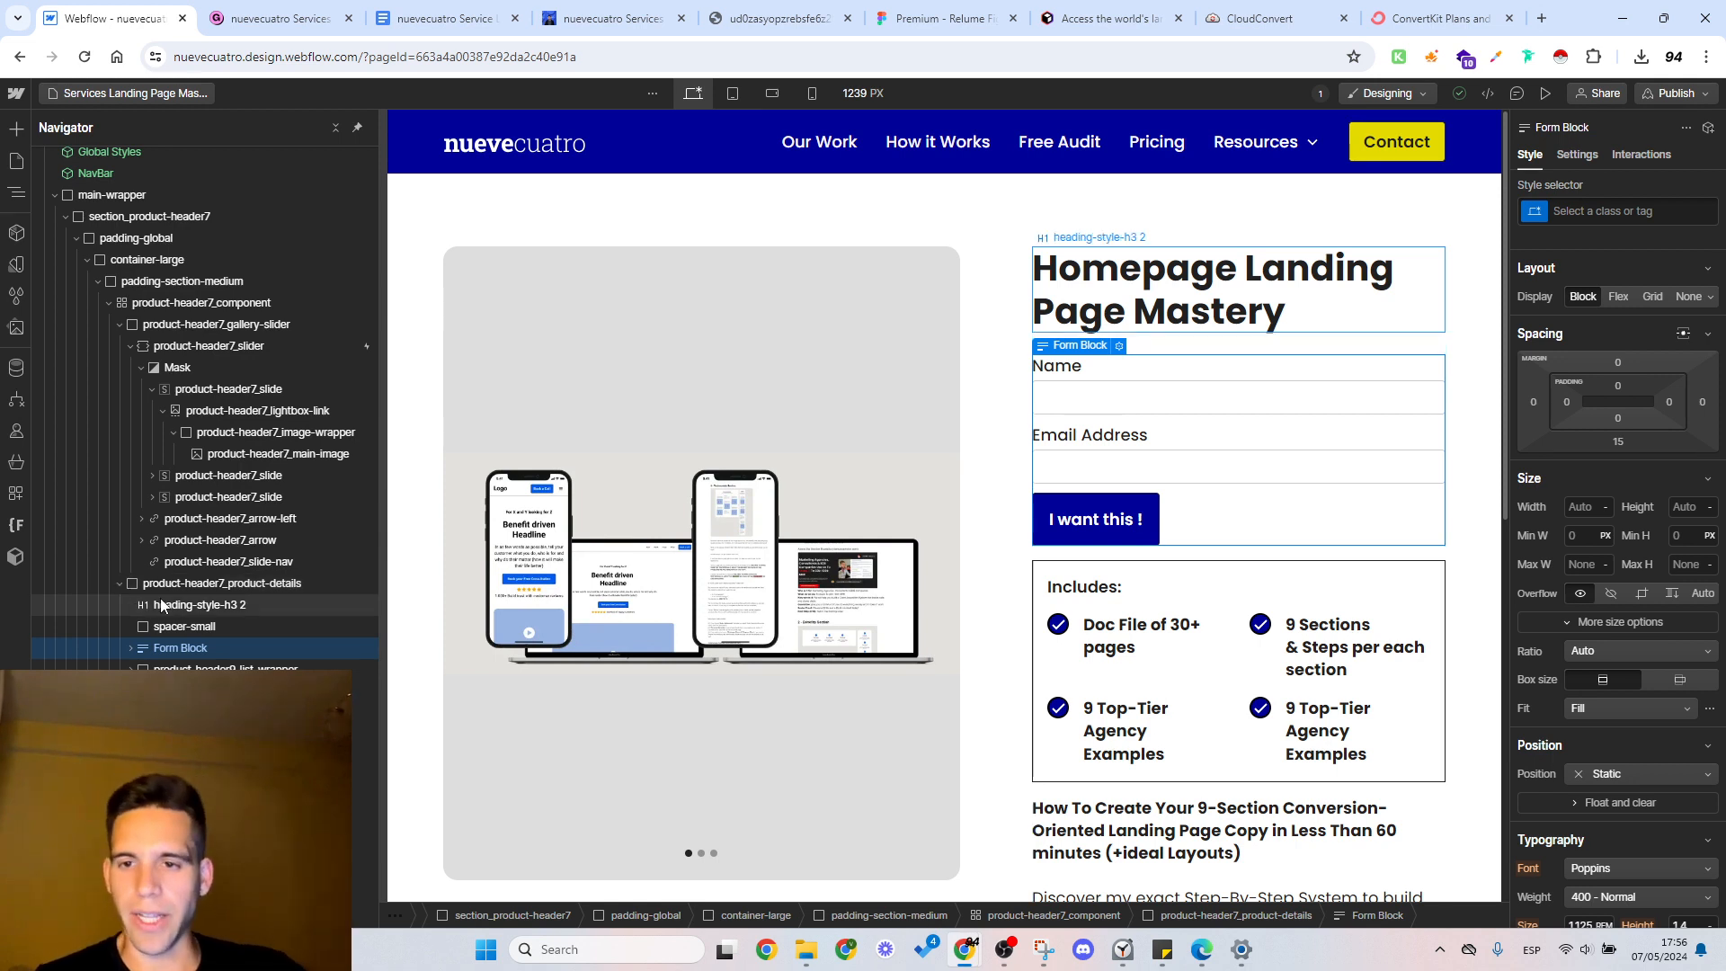
Step: Replace the Homepage Landing Page Mastery heading's class with the existing heading-style-h3 class
left_click(193, 608)
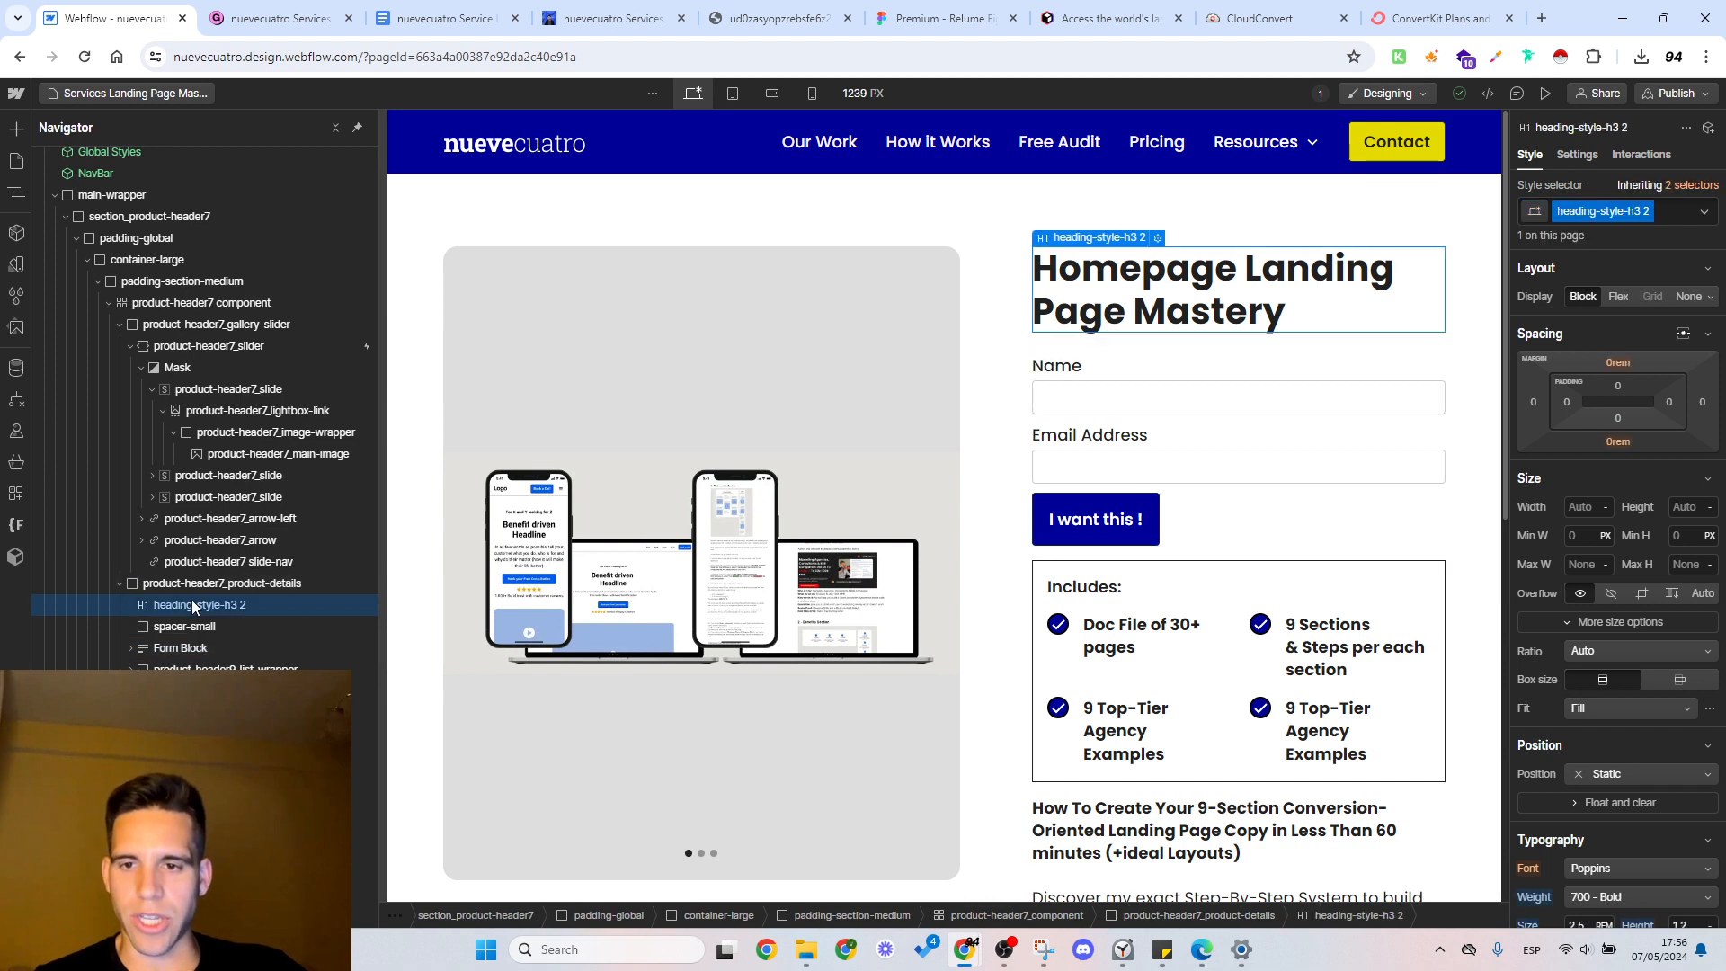
double_click(1620, 212)
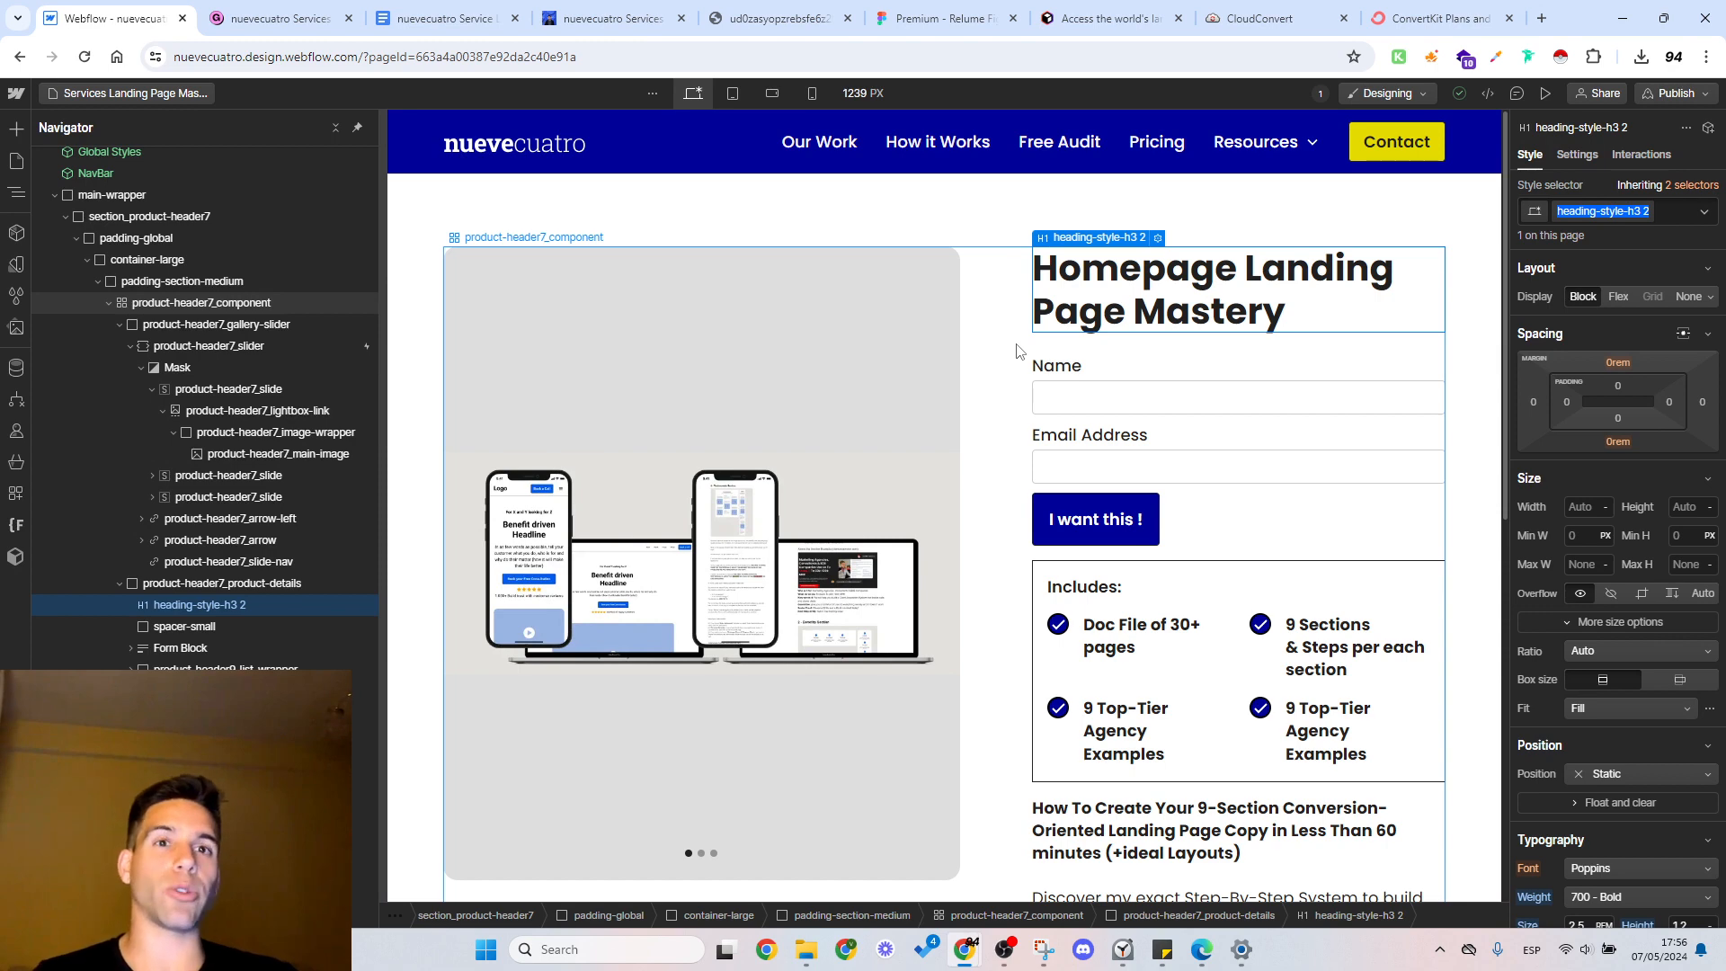
left_click(1673, 213)
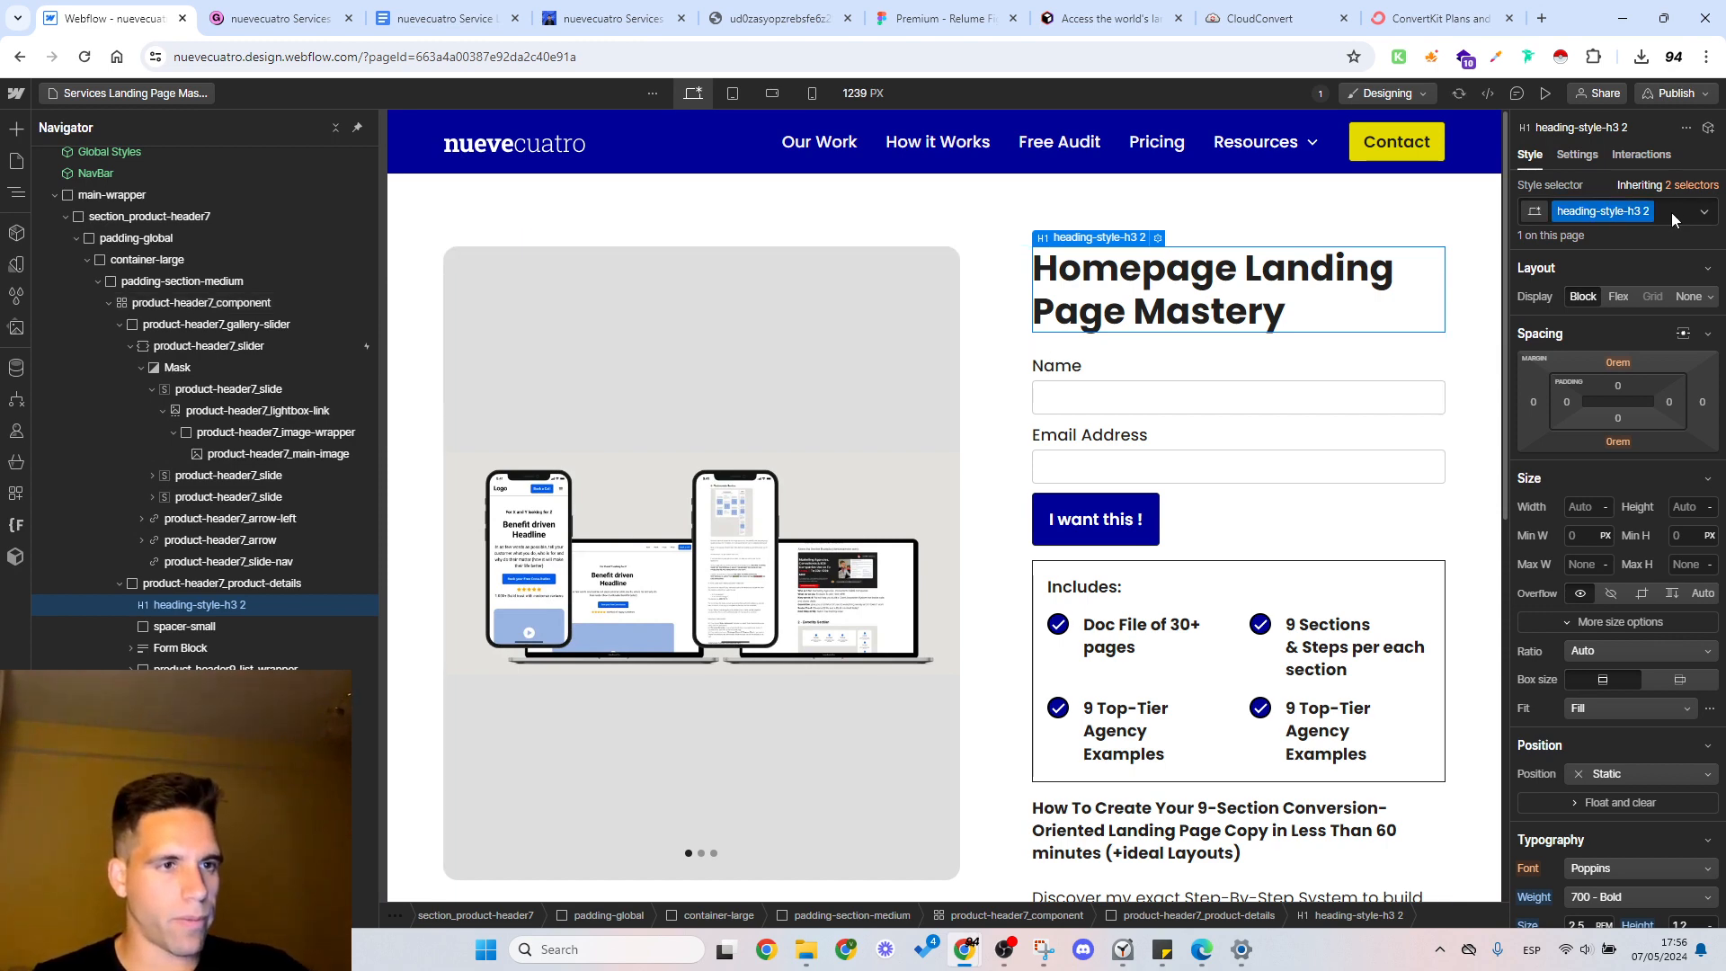
key("BackSpace")
type("heading-style-h3")
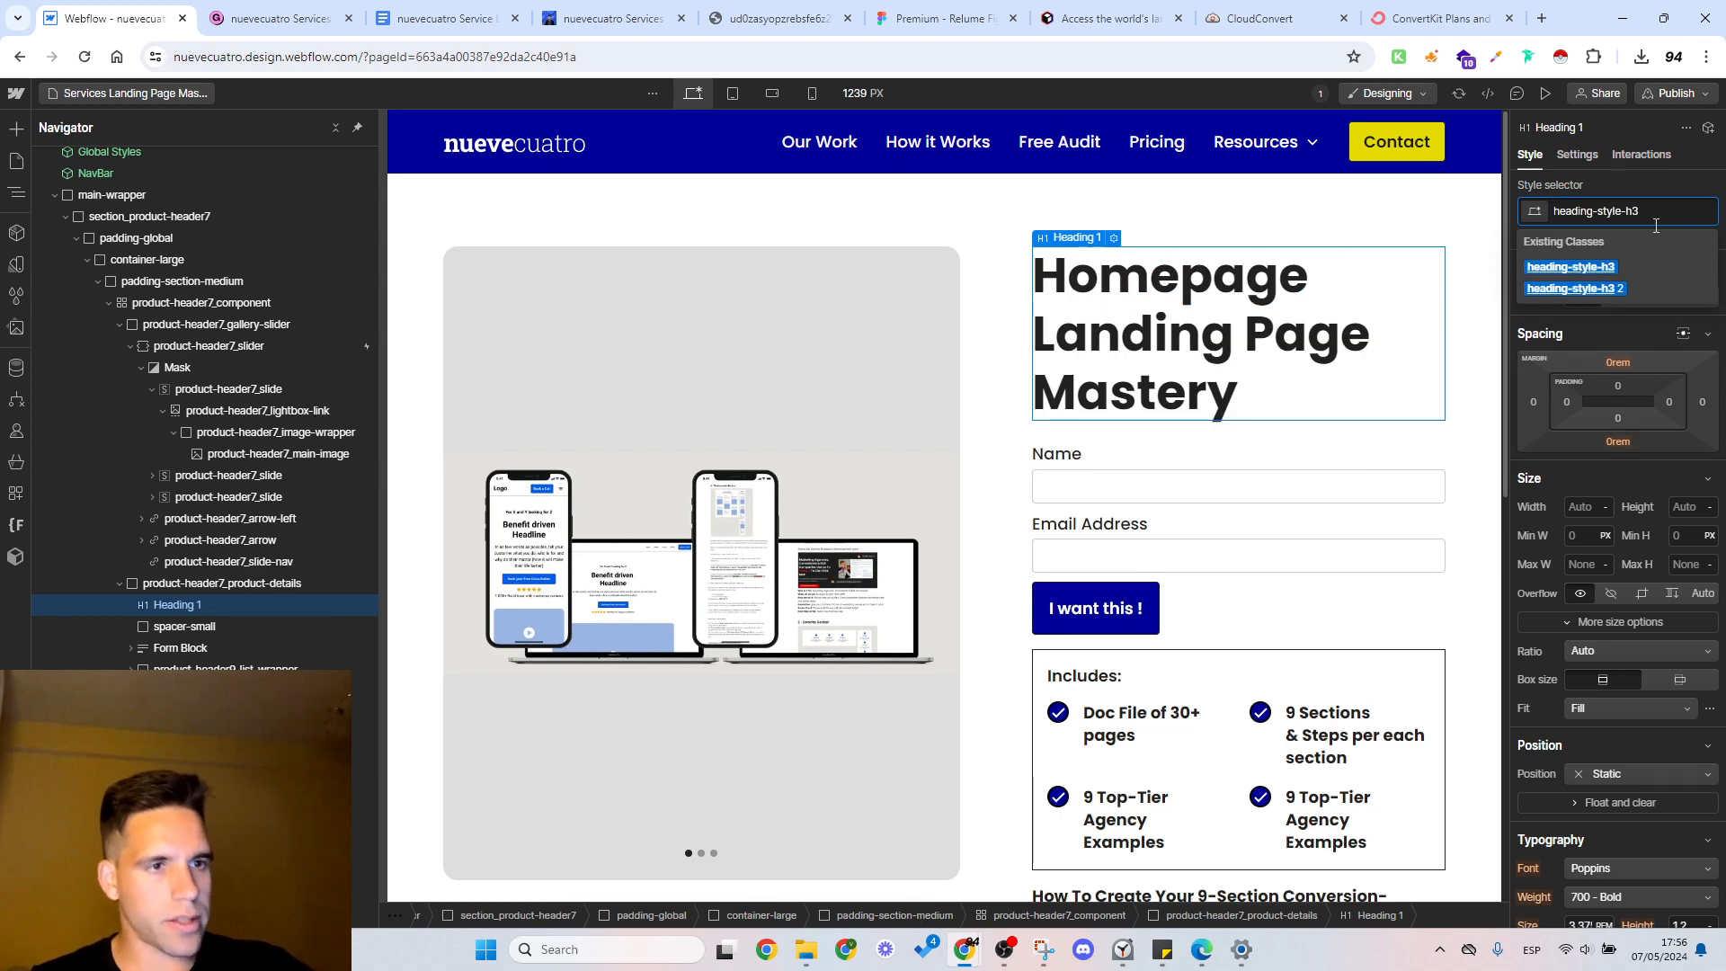
left_click(1625, 267)
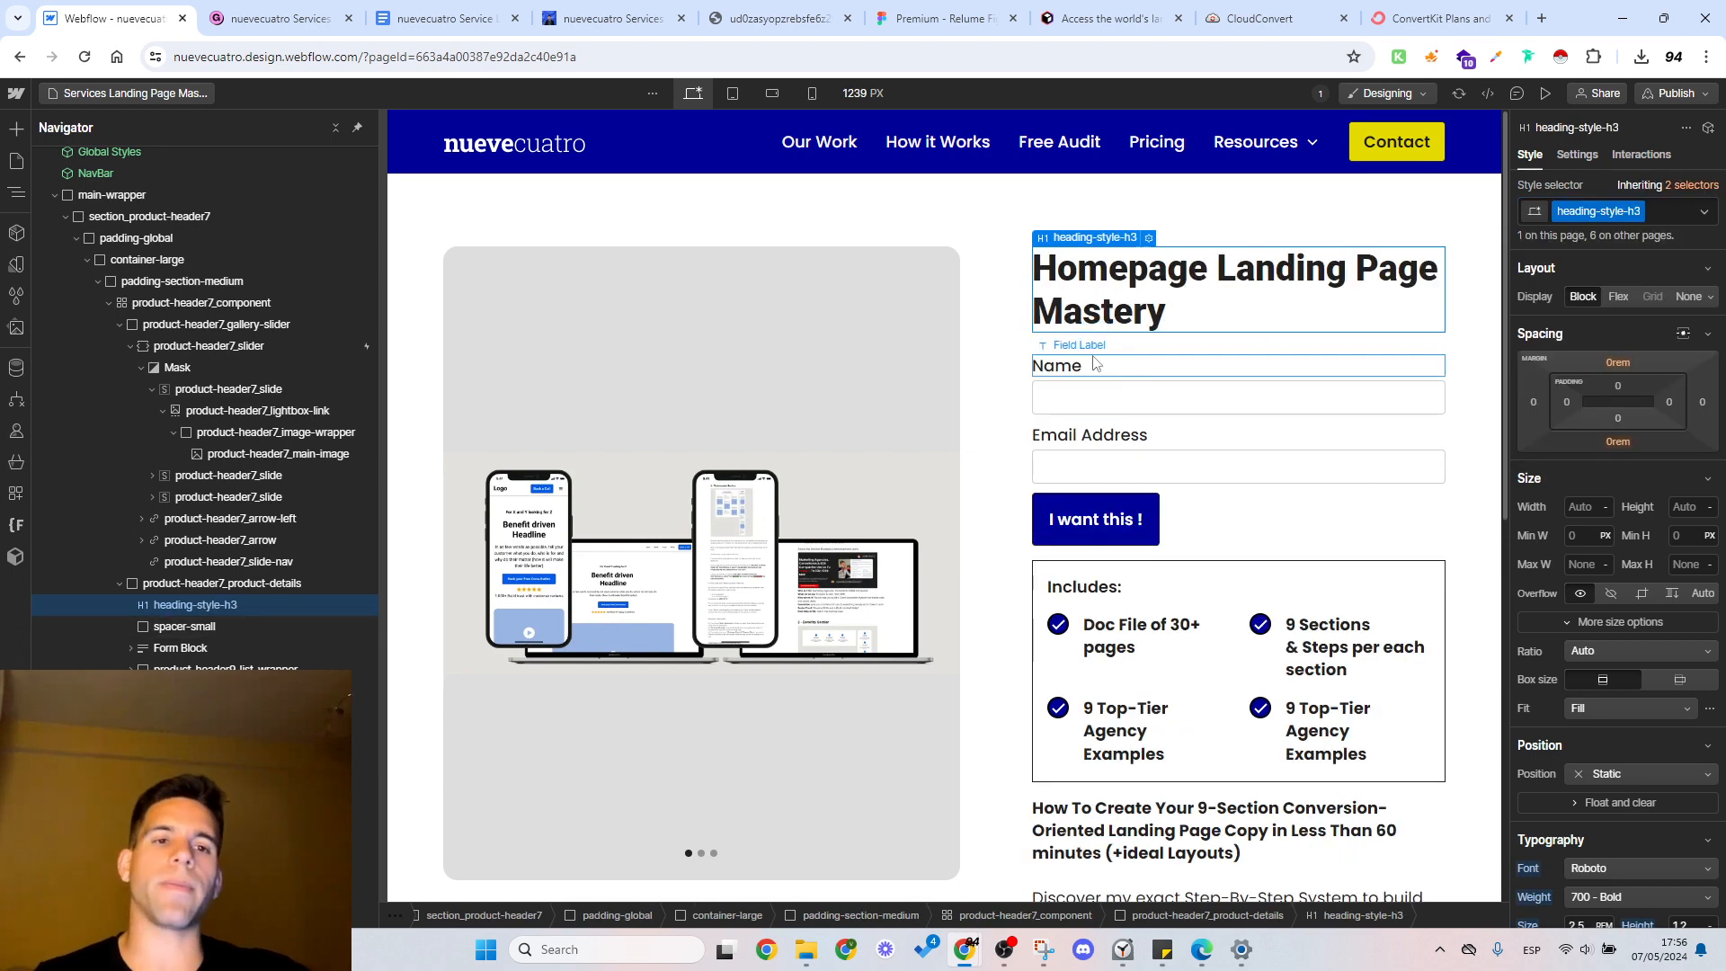
Step: Look over the whole page from the heading to the footer and collapse section_product-header7 in the element tree
left_click(1023, 302)
scroll(983, 326, "down", 5)
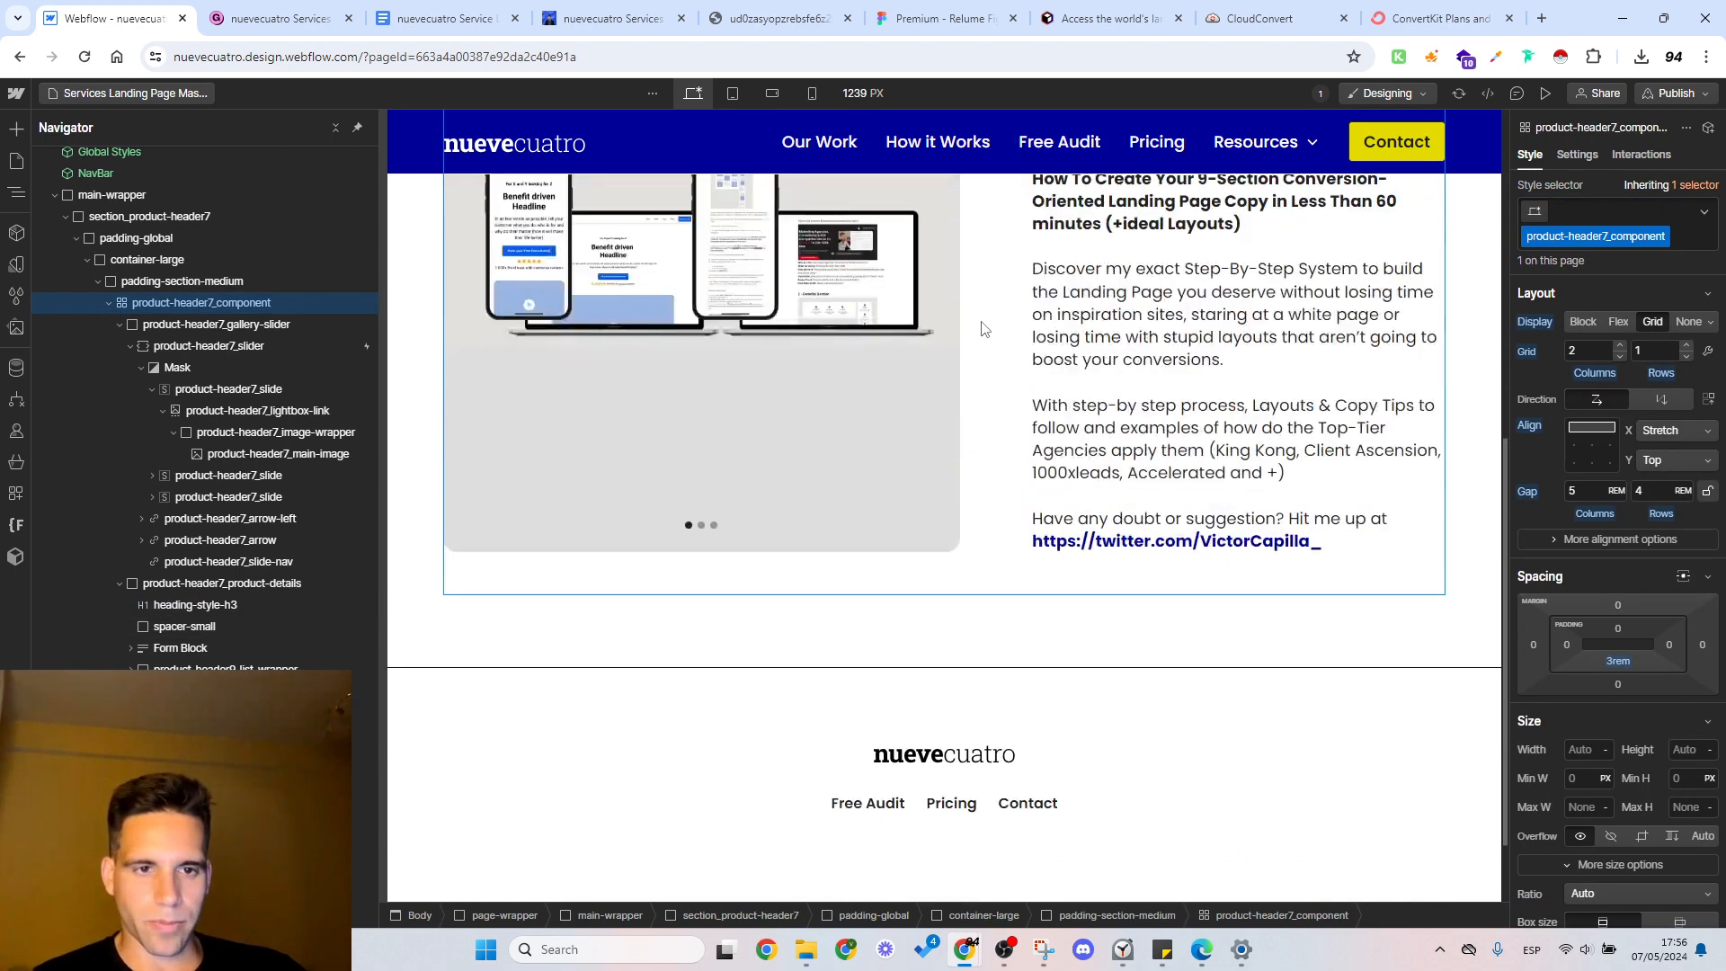
scroll(983, 325, "up", 7)
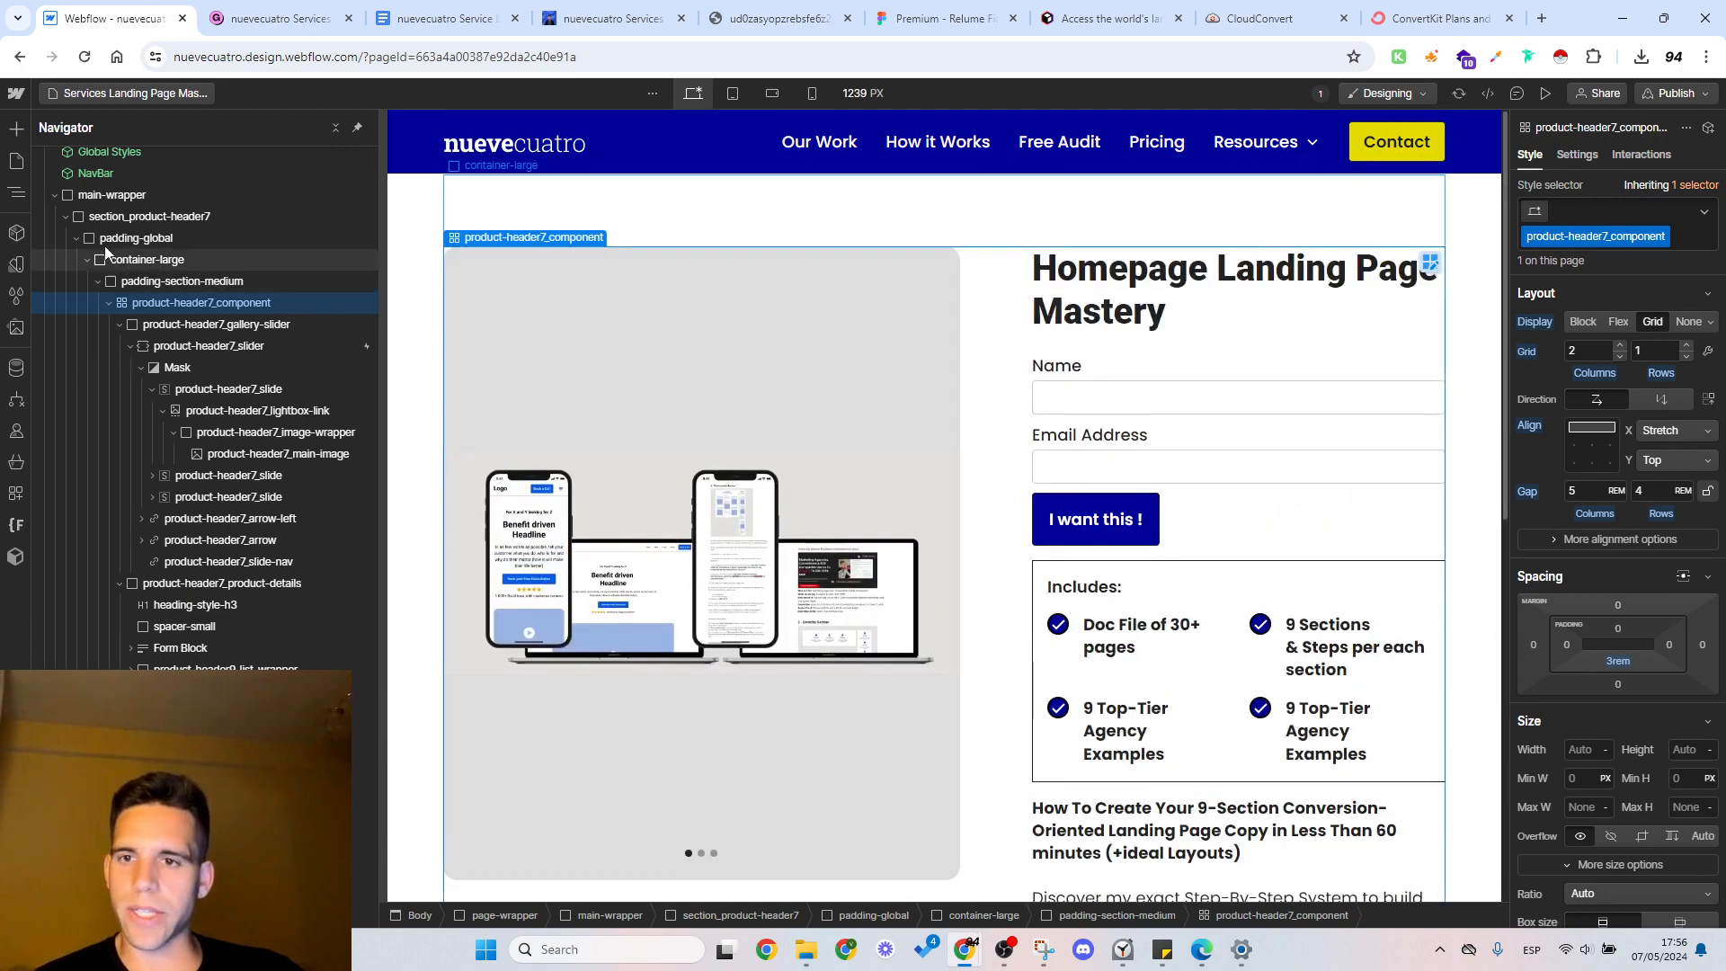
left_click(97, 196)
left_click(65, 215)
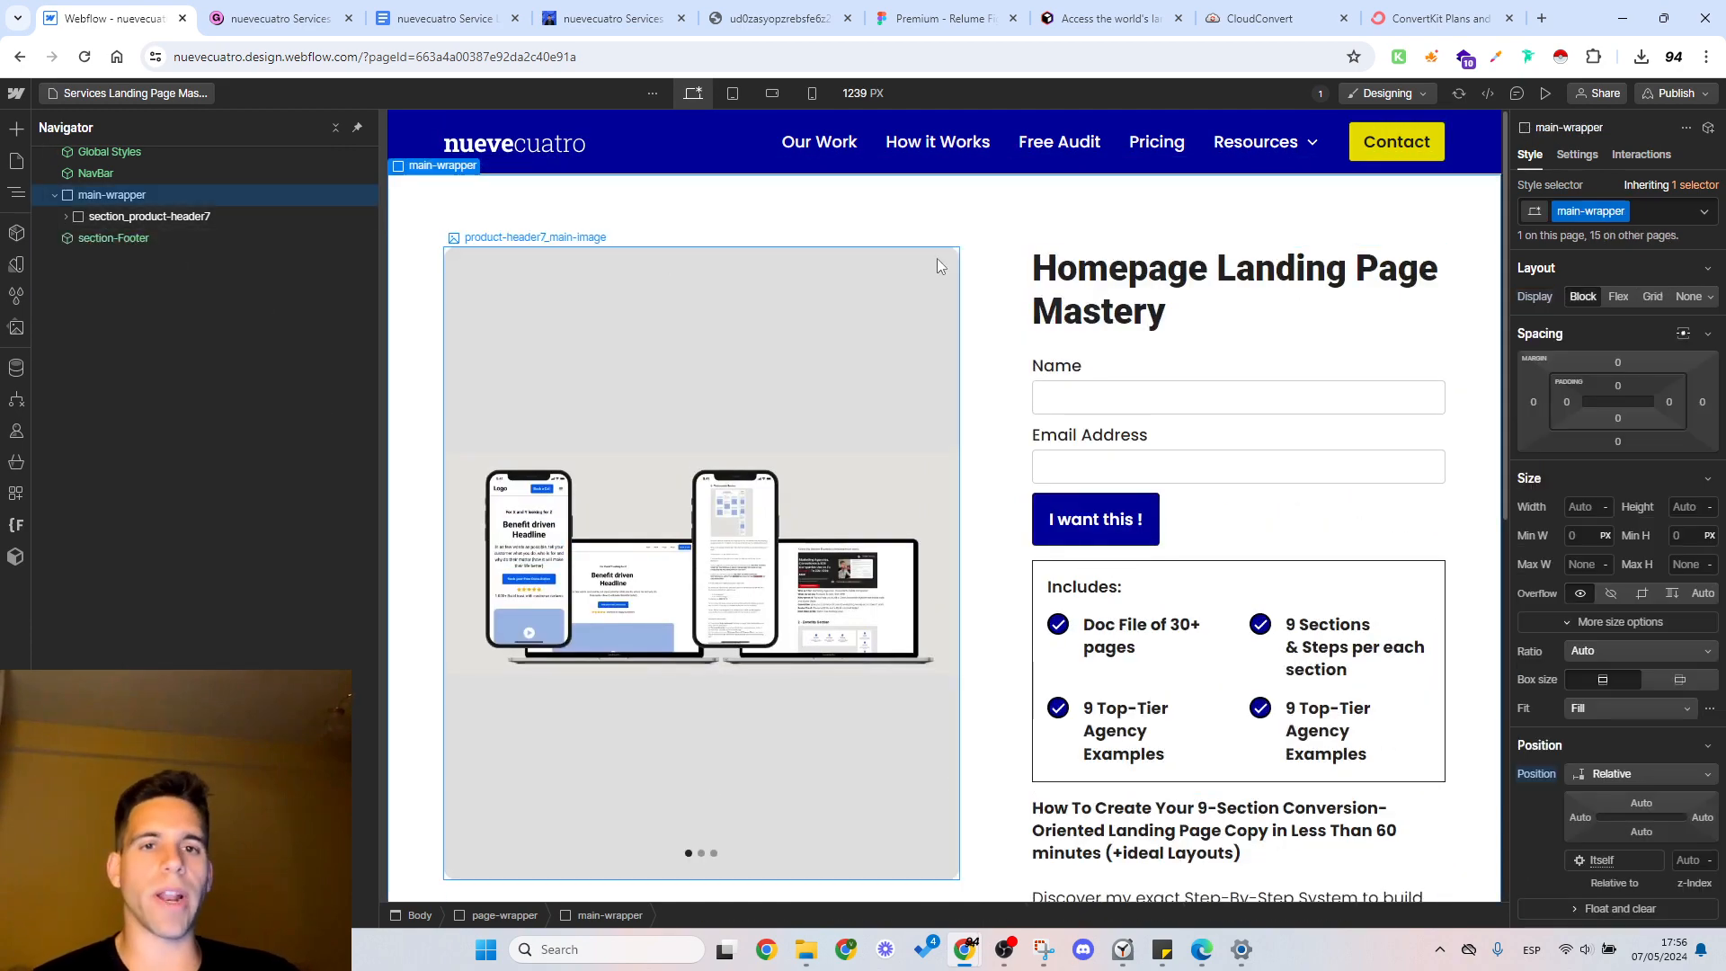
scroll(962, 377, "down", 6)
scroll(979, 382, "up", 6)
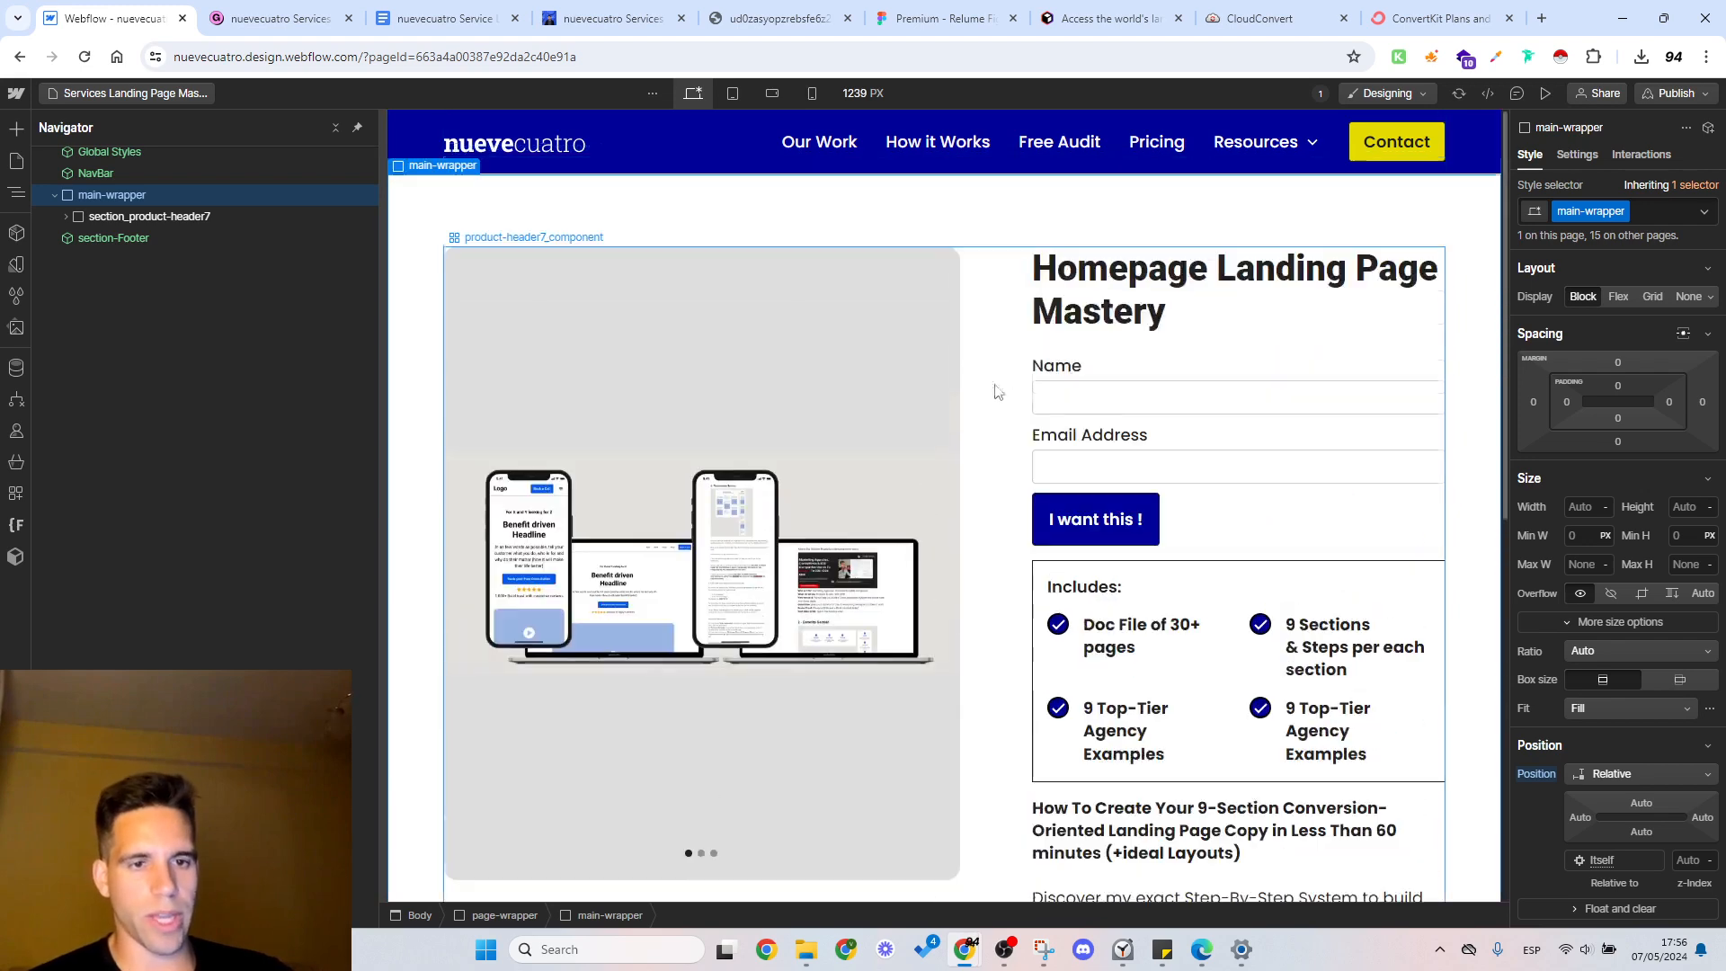
Step: Set the grid of the product-header9_list in the Includes box to 1 column
left_click(1043, 571)
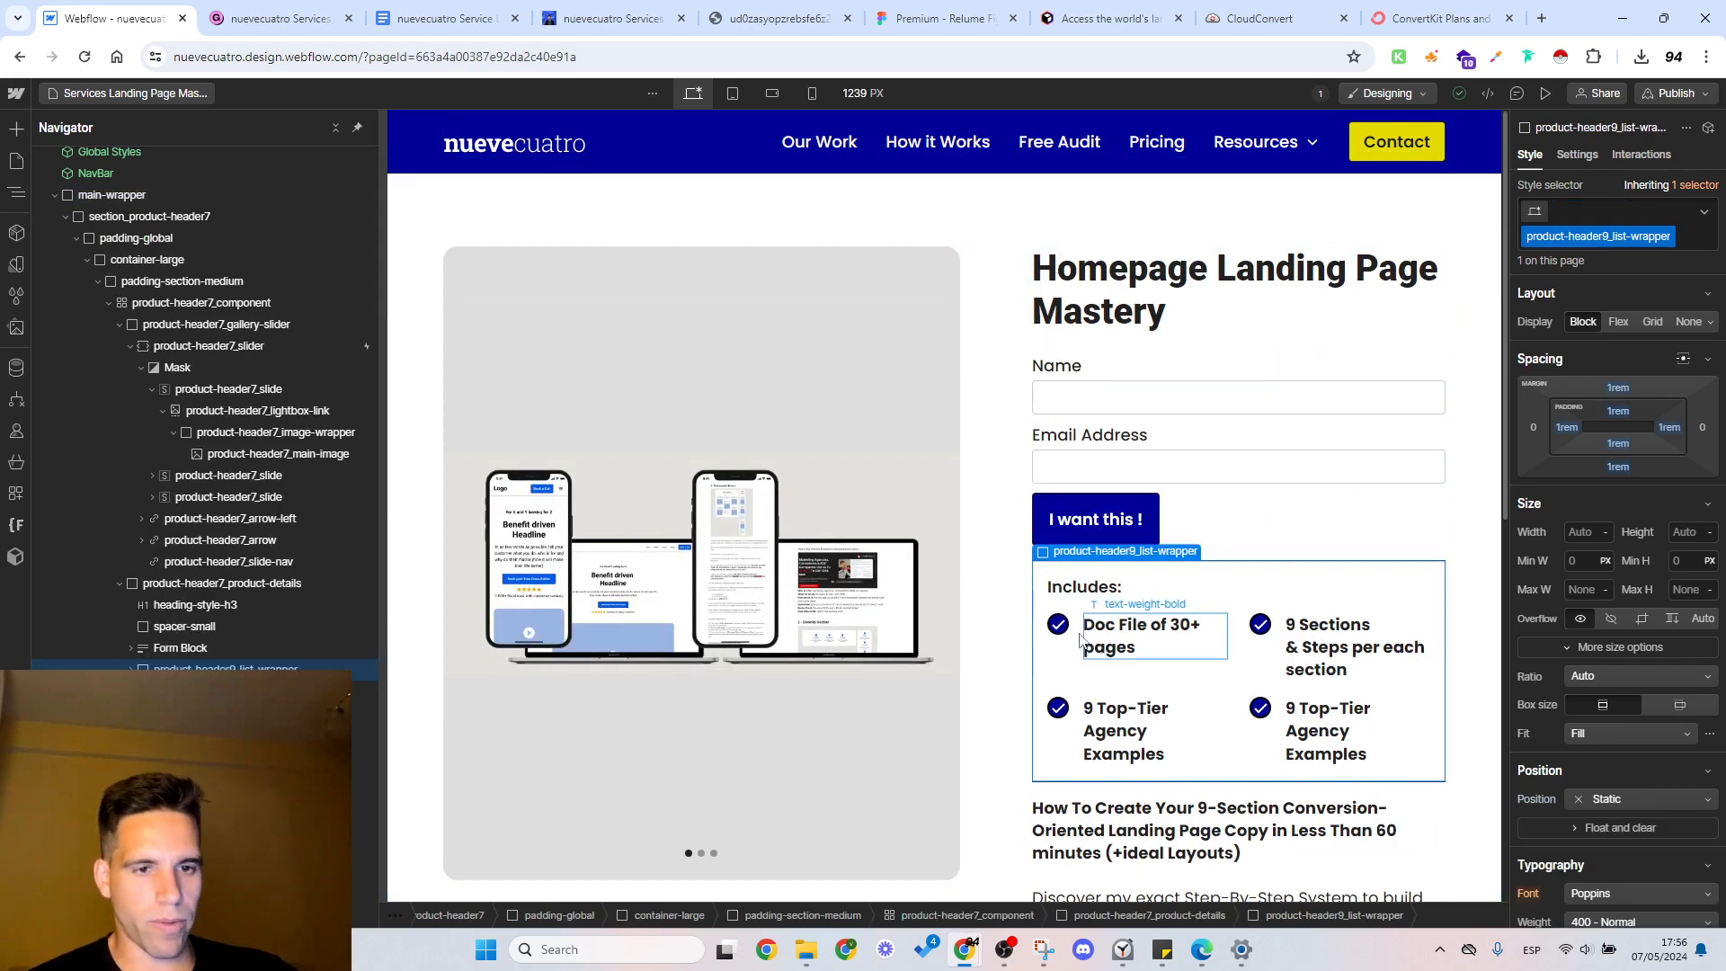
scroll(1641, 553, "down", 5)
scroll(1608, 634, "down", 3)
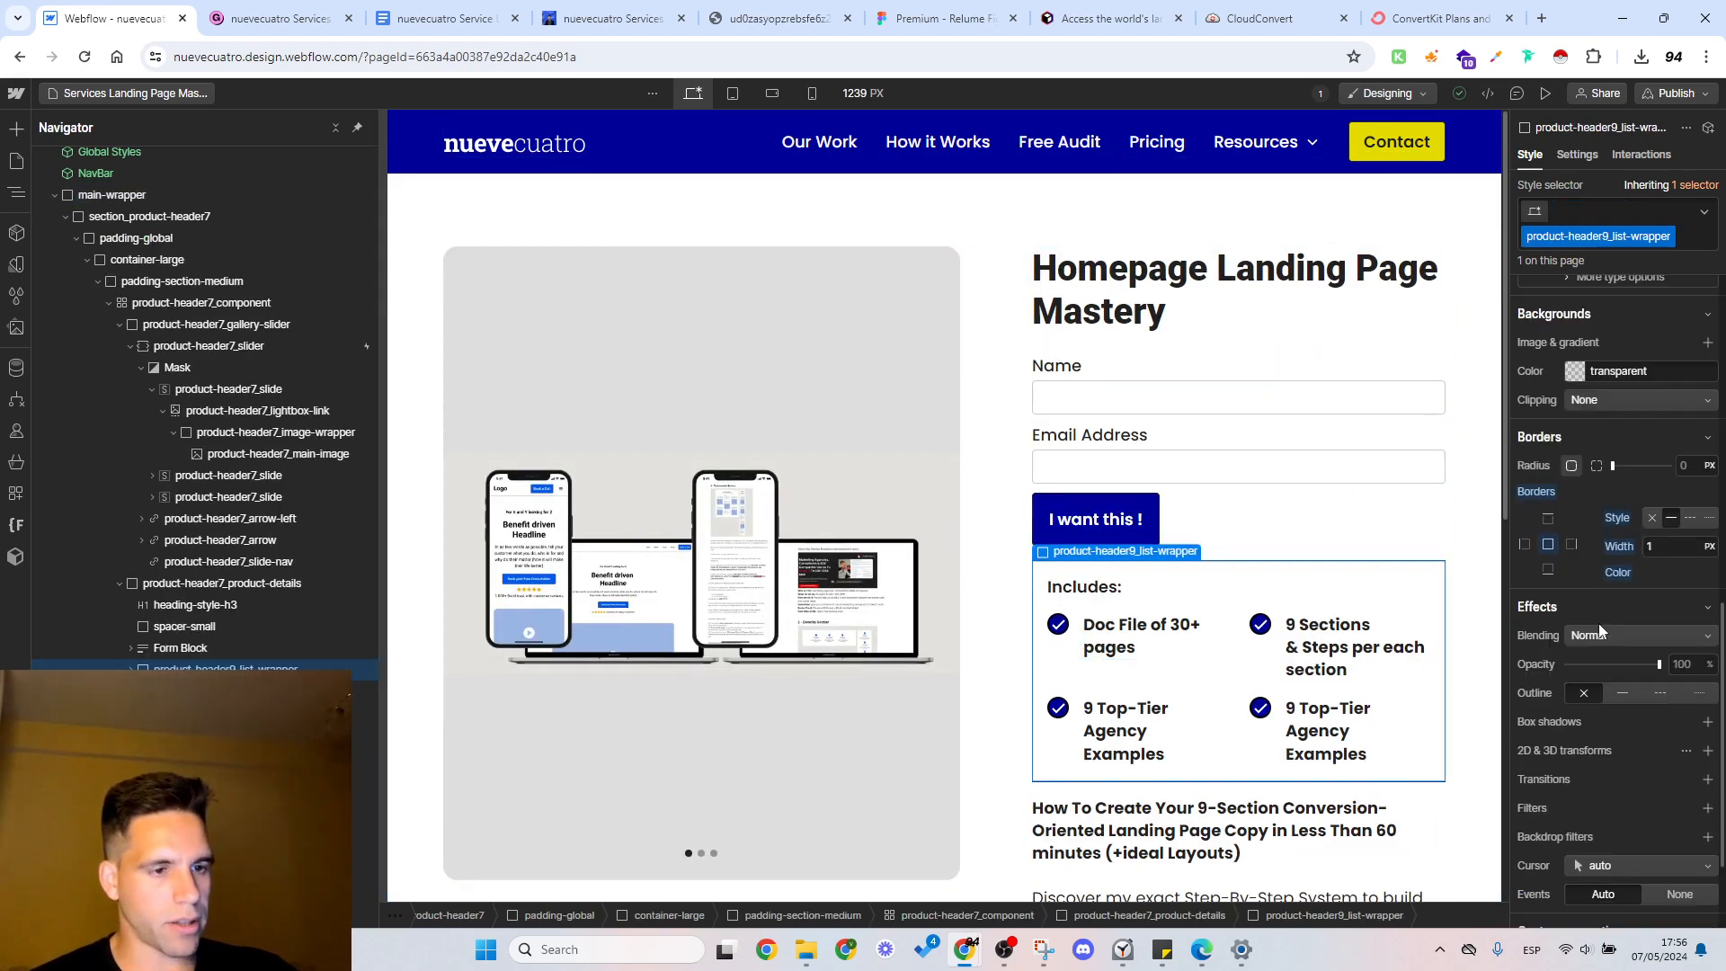
scroll(1608, 634, "up", 8)
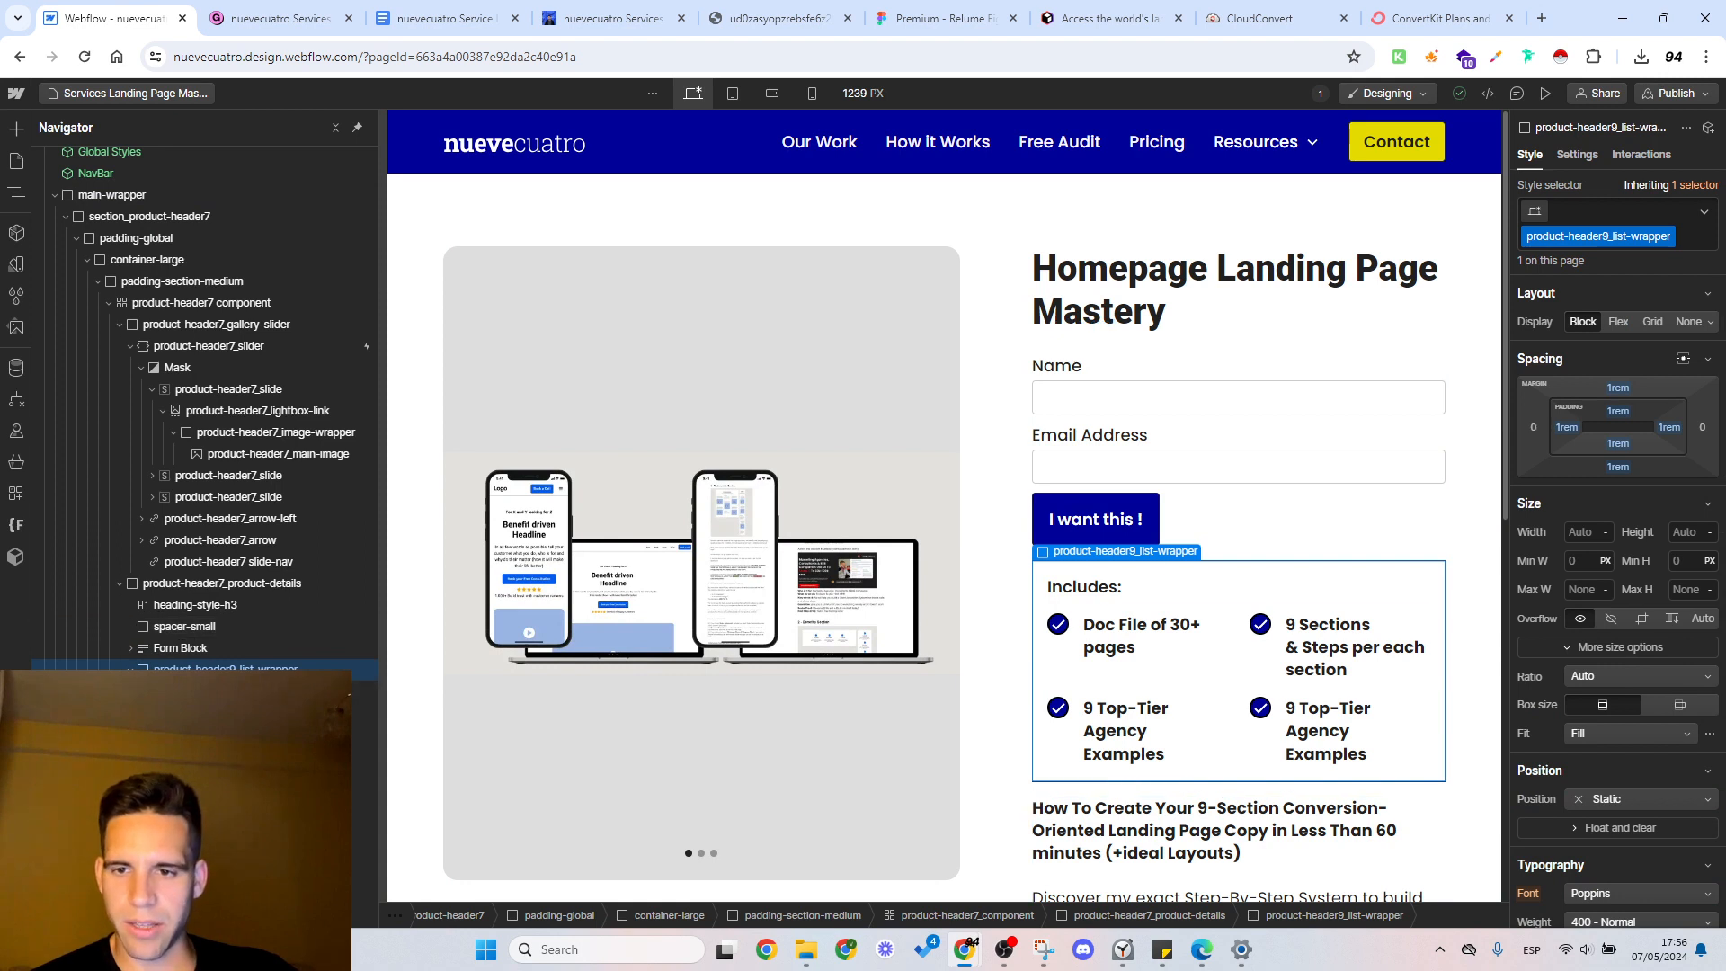
left_click(1070, 682)
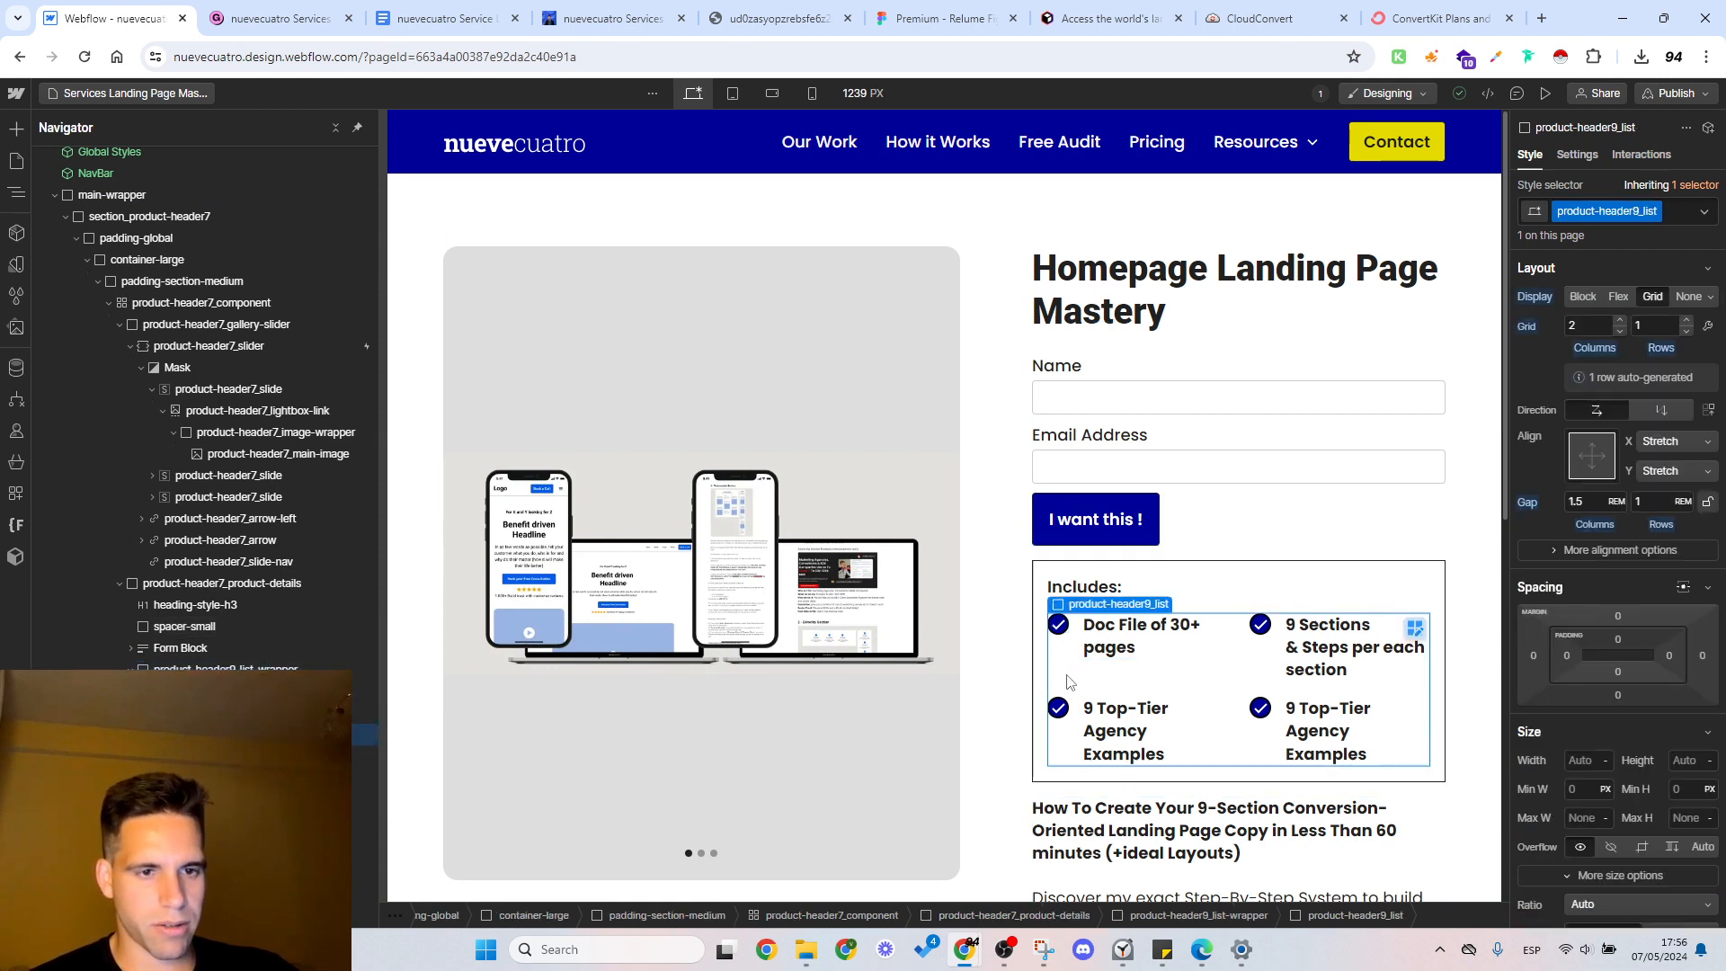
left_click(1583, 328)
type("1")
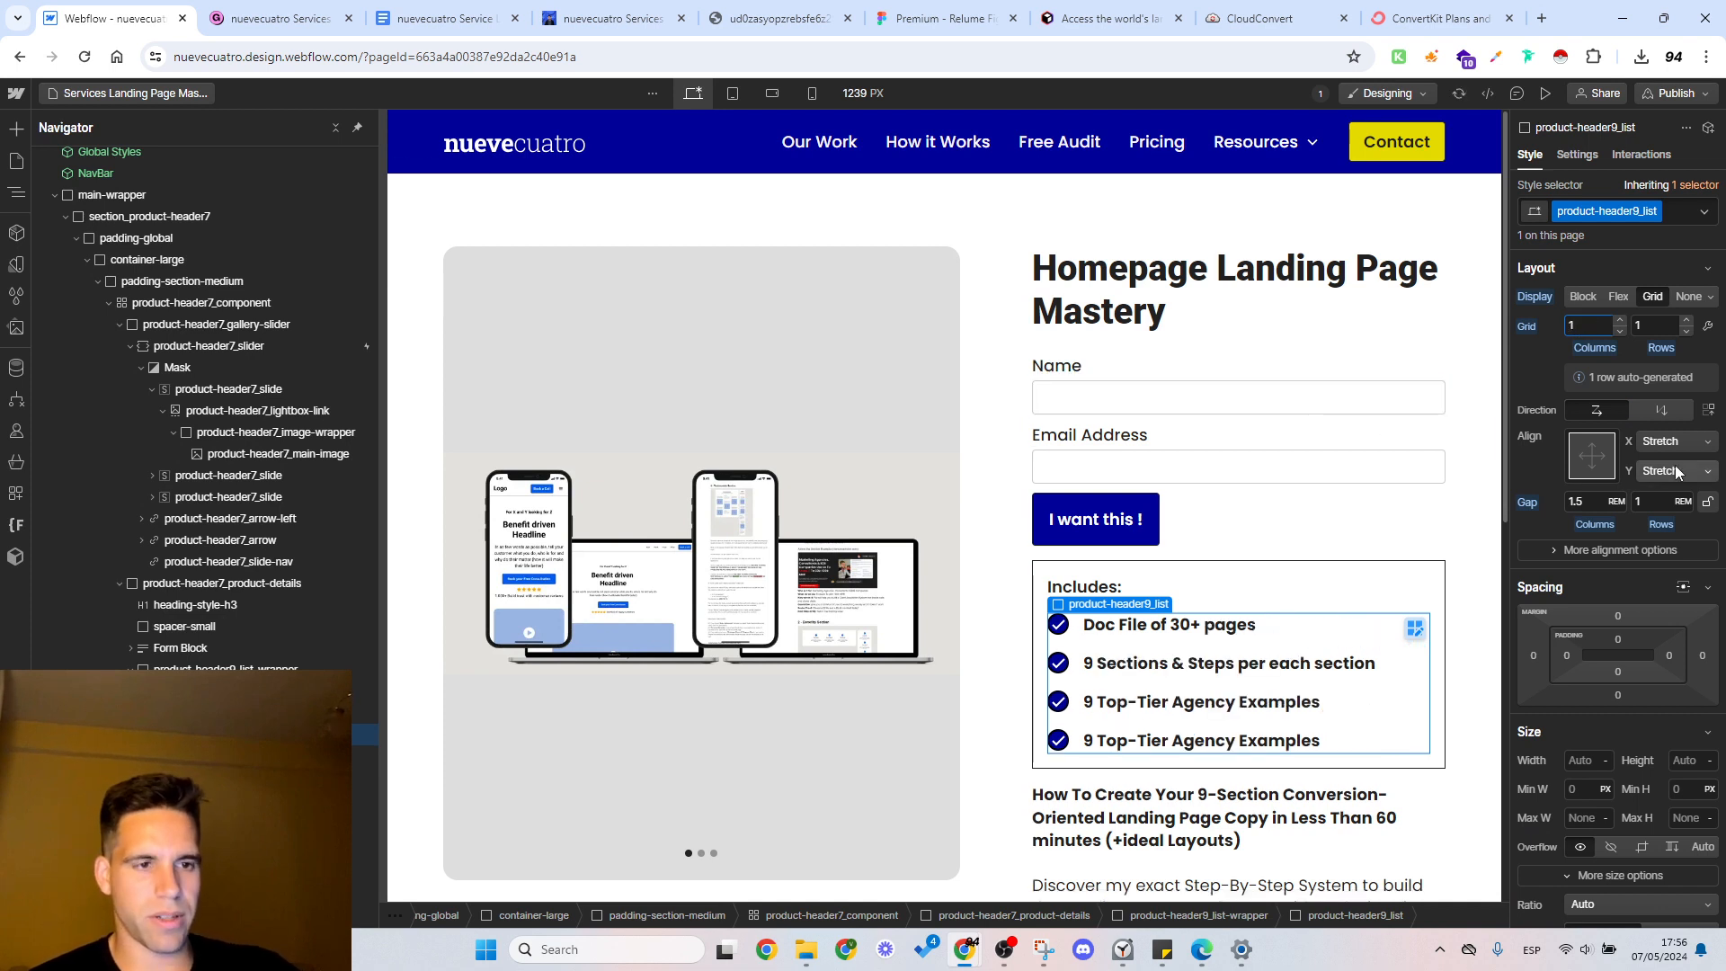
Step: Set the grid gap of the Includes list to 0.5 rem
left_click(1593, 505)
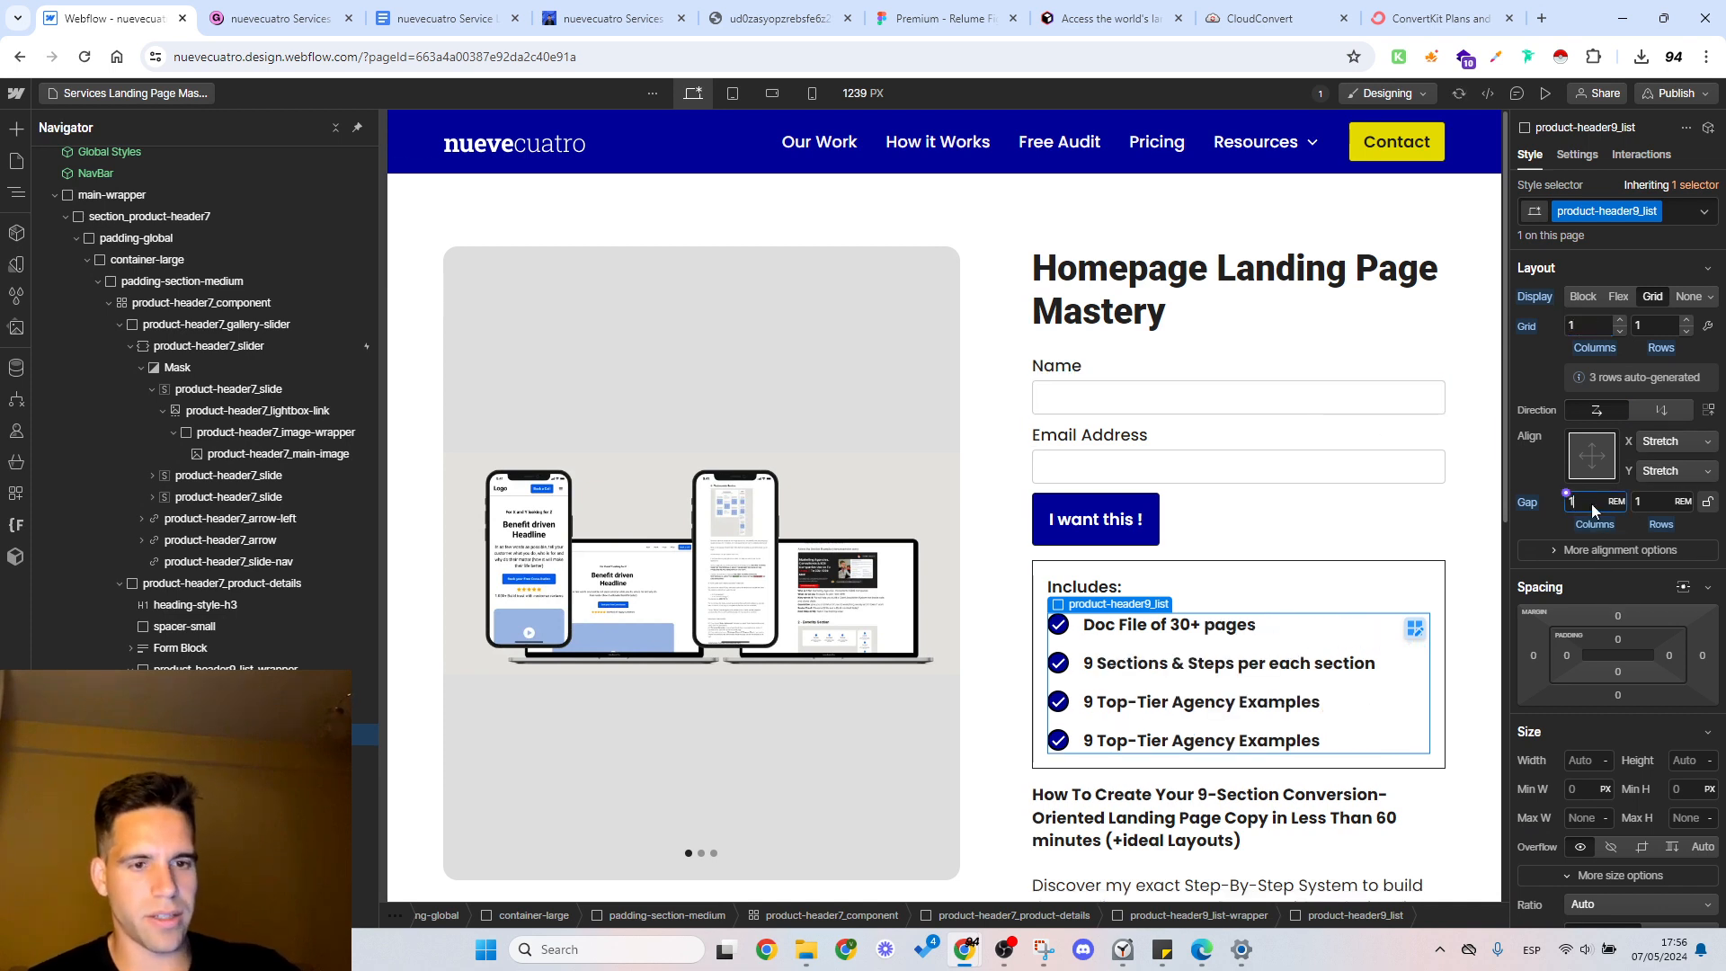
key("Return")
left_click(1656, 501)
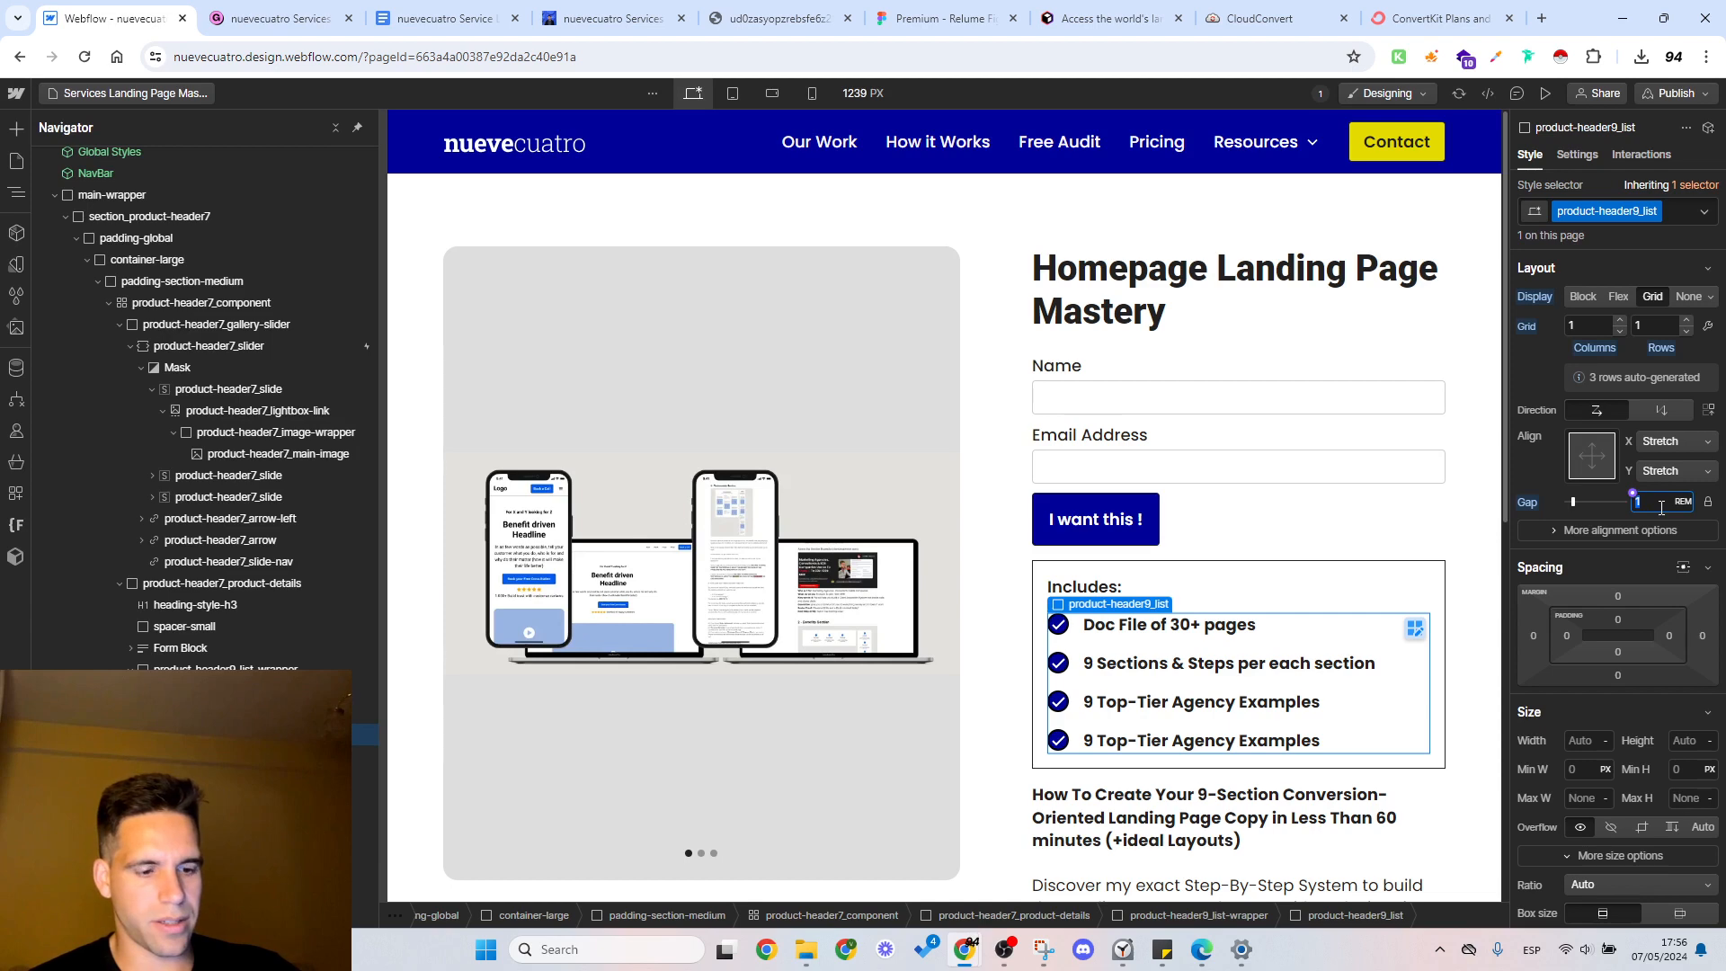
type("0.5")
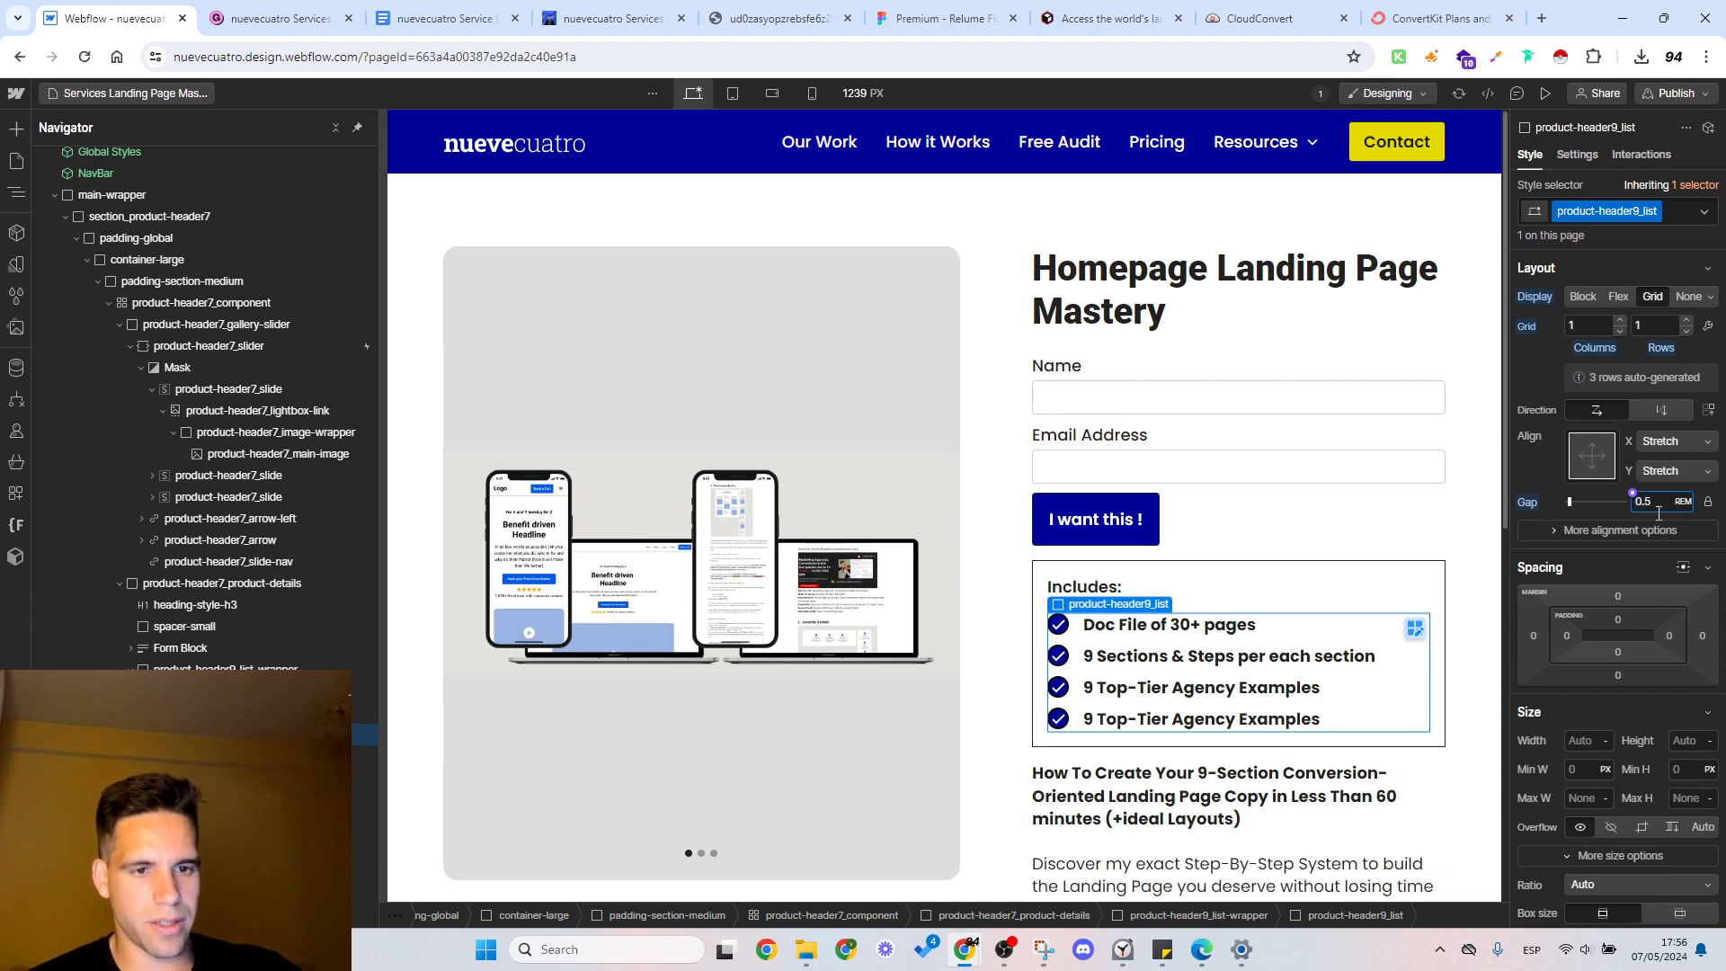
left_click(912, 403)
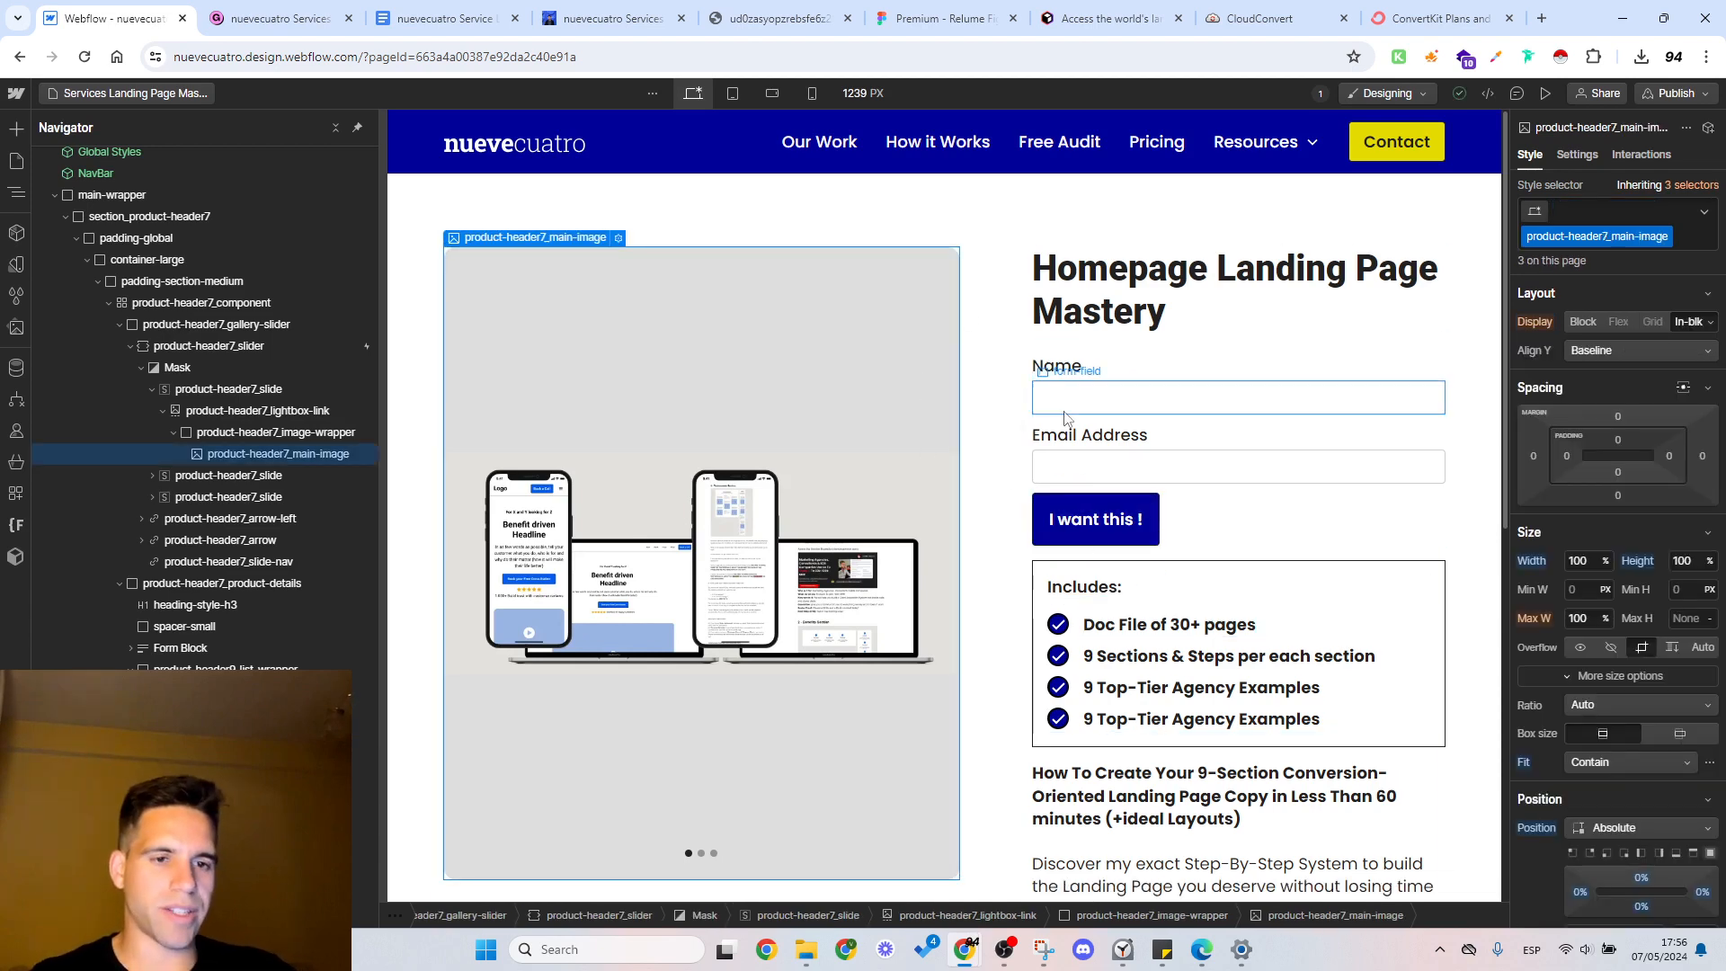
Step: Examine the Includes list, the description text and the sign-up form within the product details column
left_click(1169, 625)
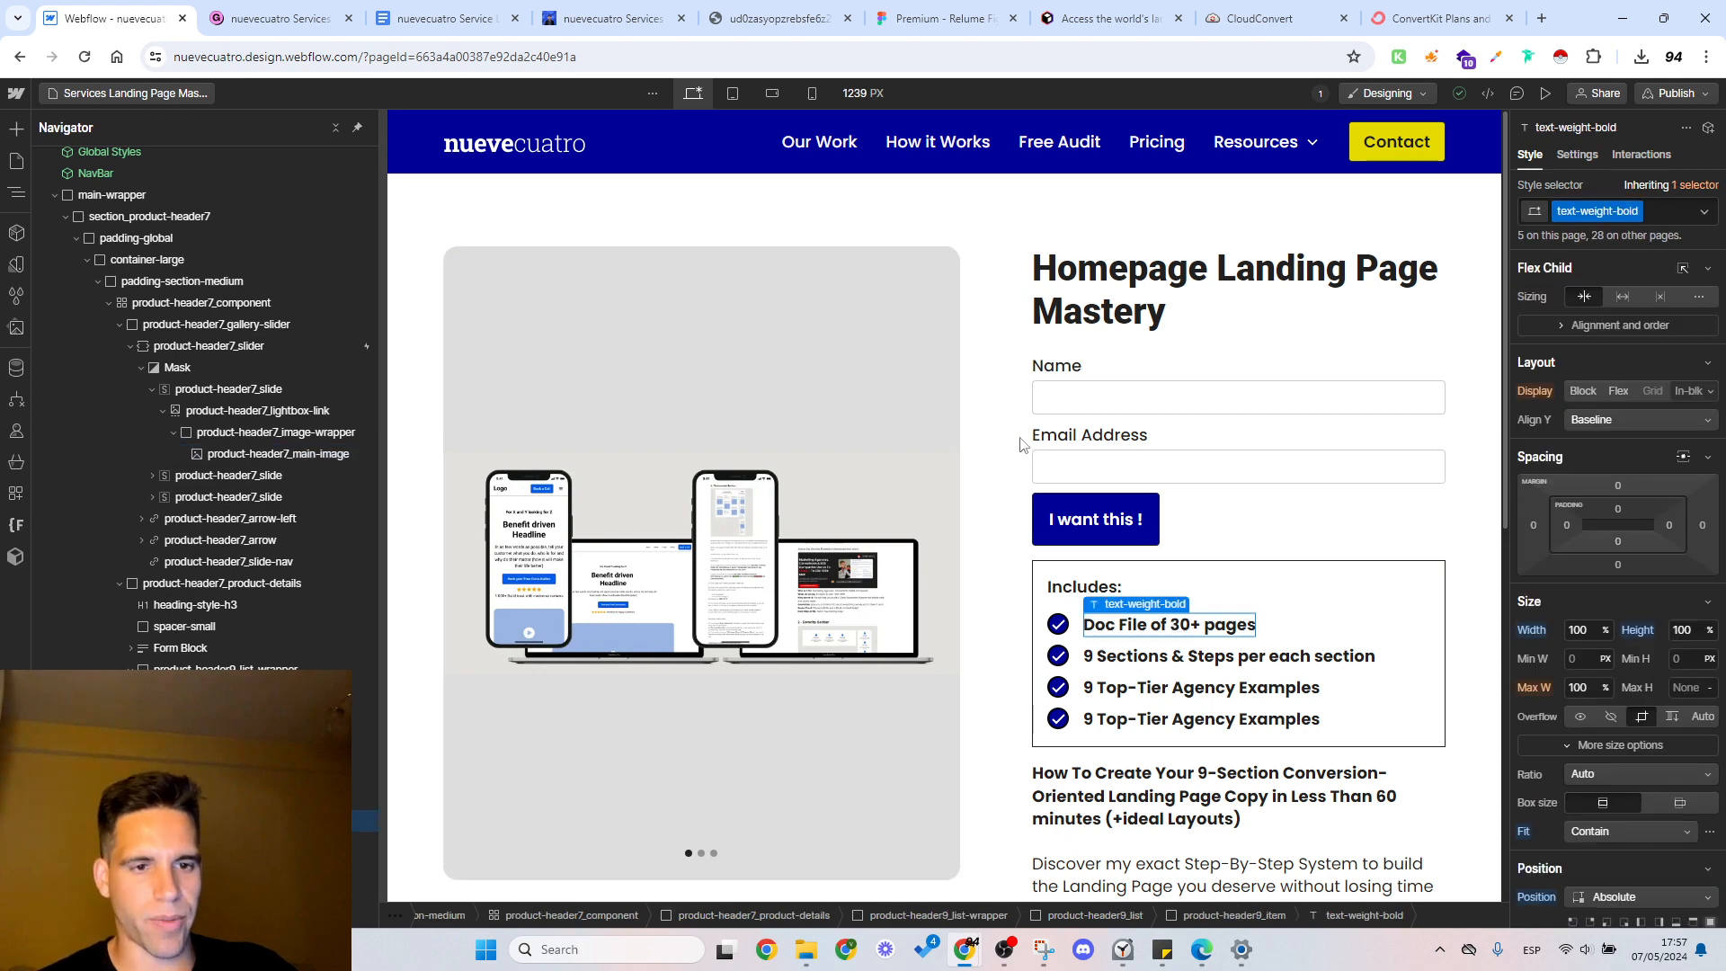
left_click(990, 372)
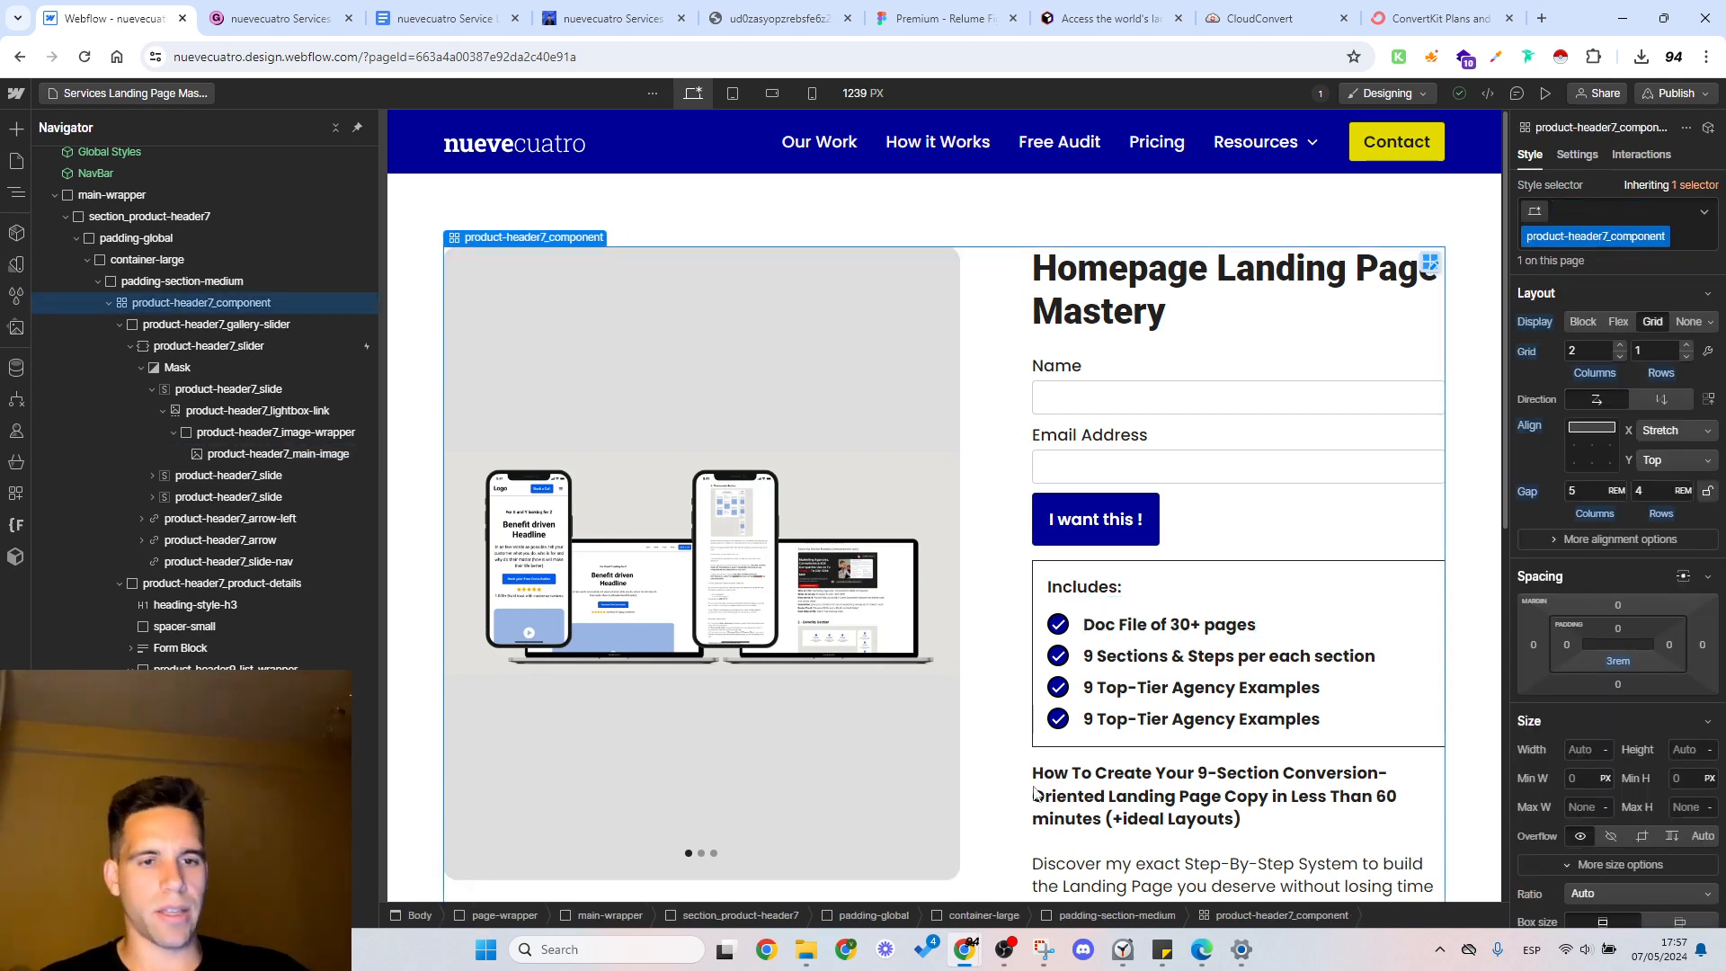
left_click(1038, 602)
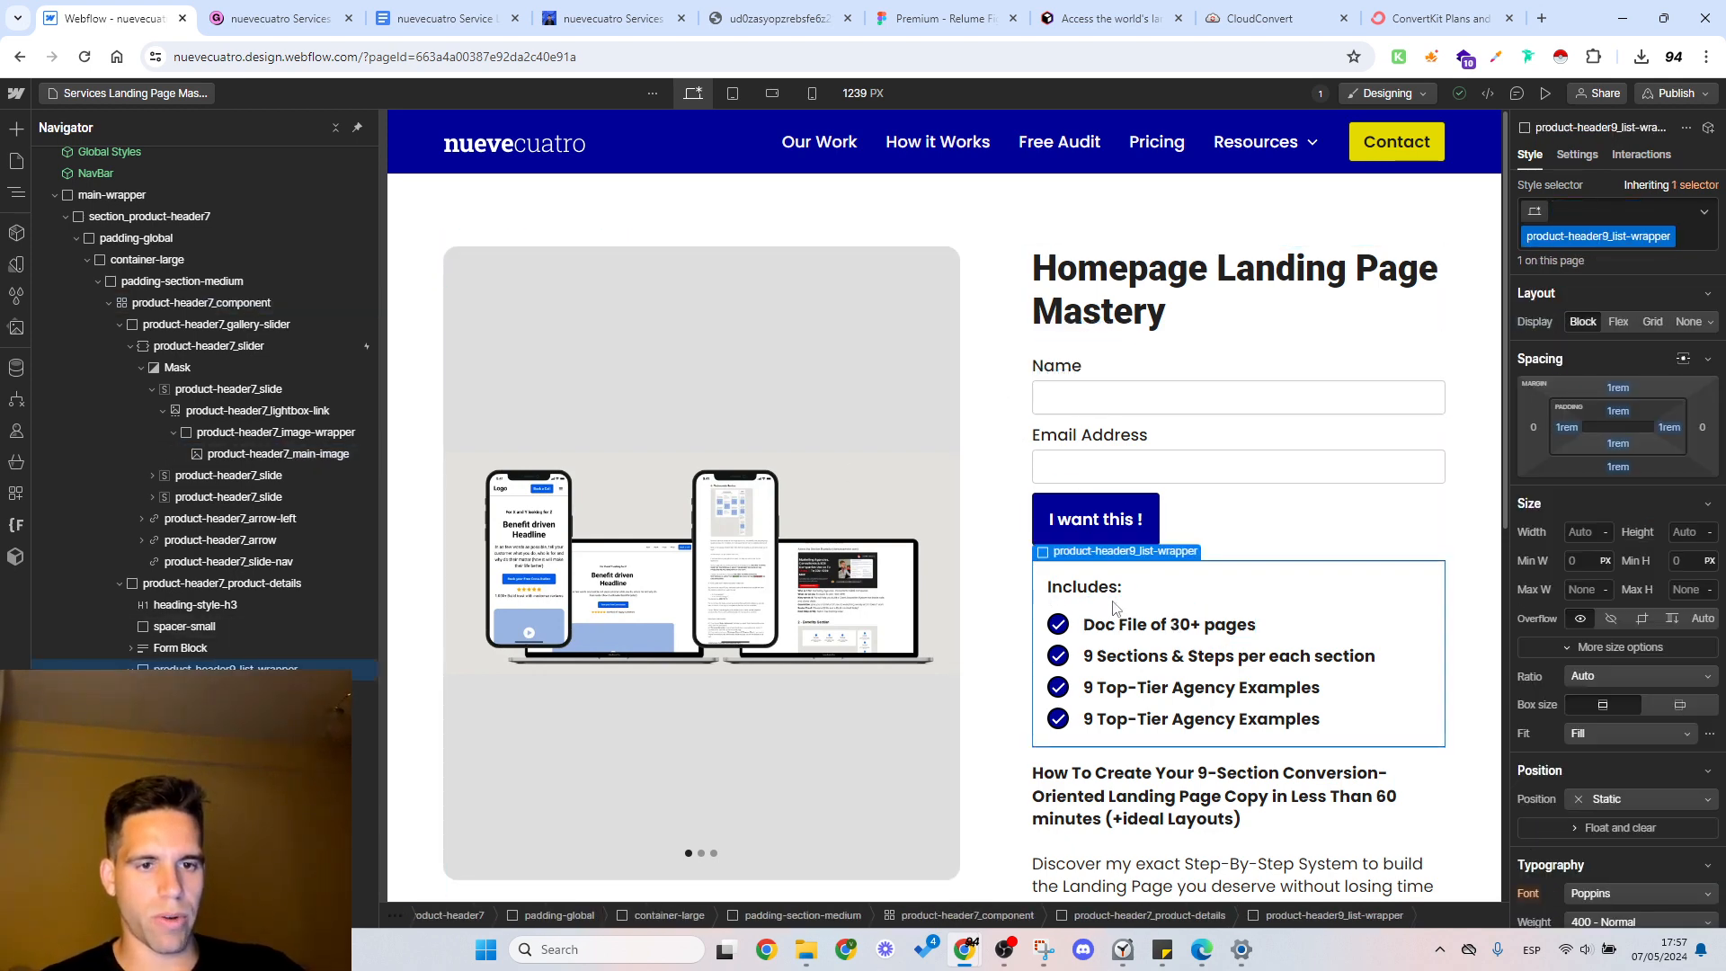
scroll(1124, 640, "down", 3)
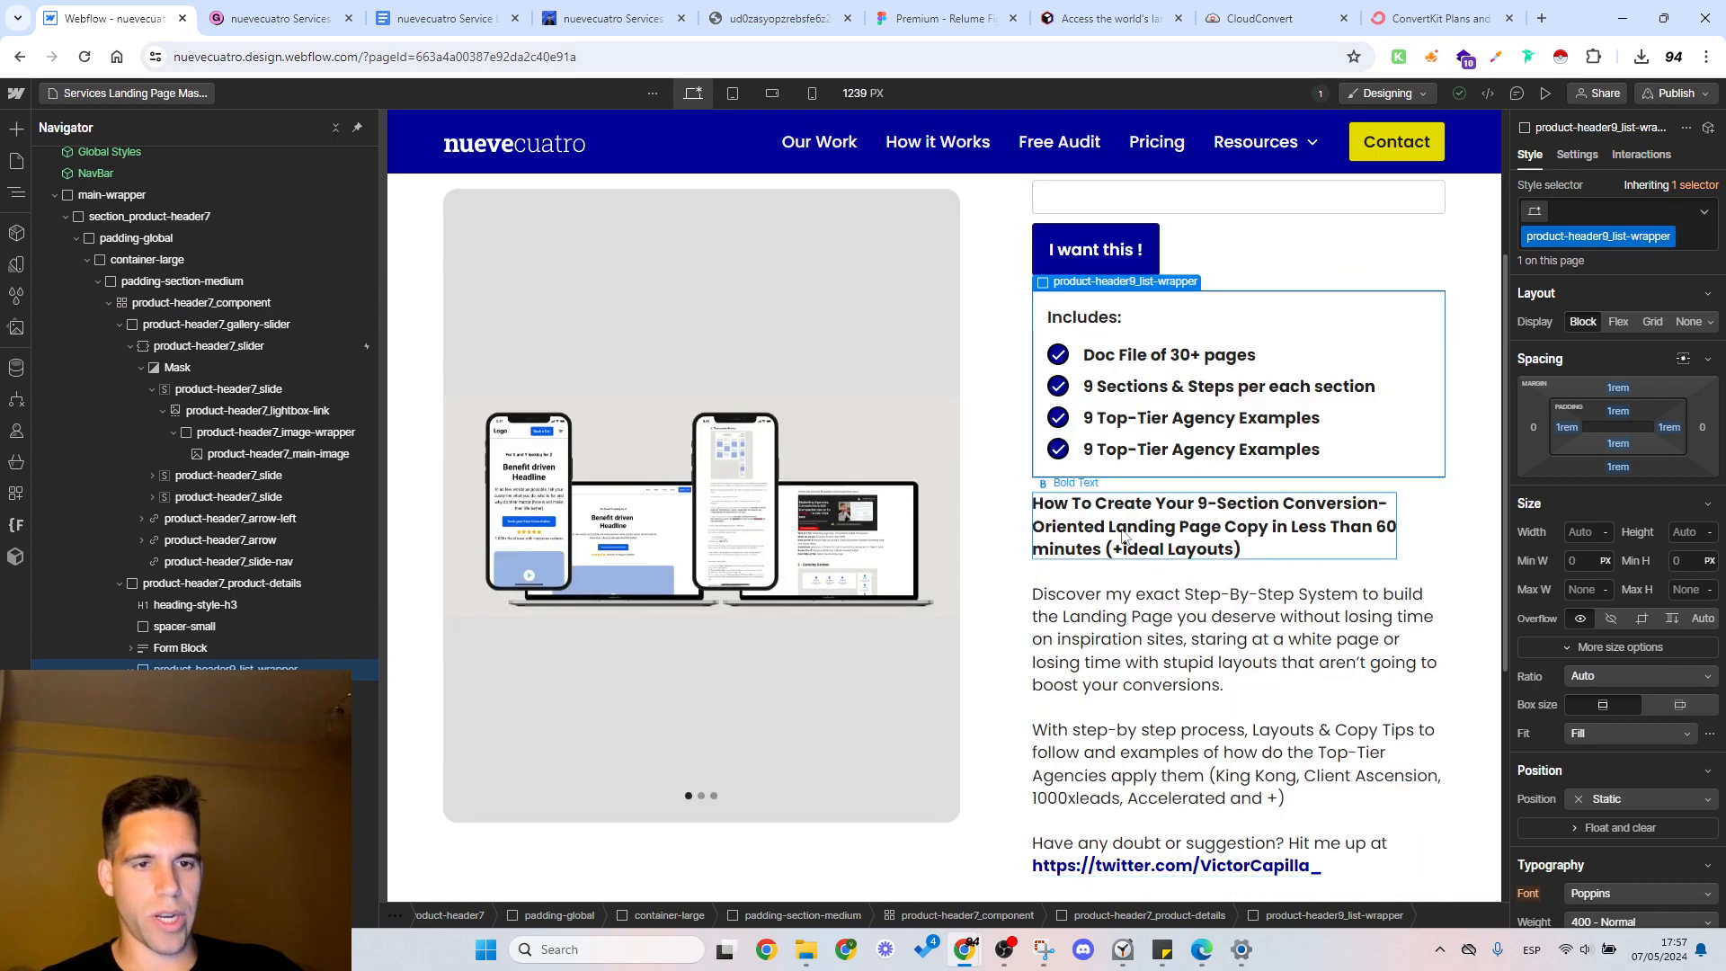
left_click(1237, 546)
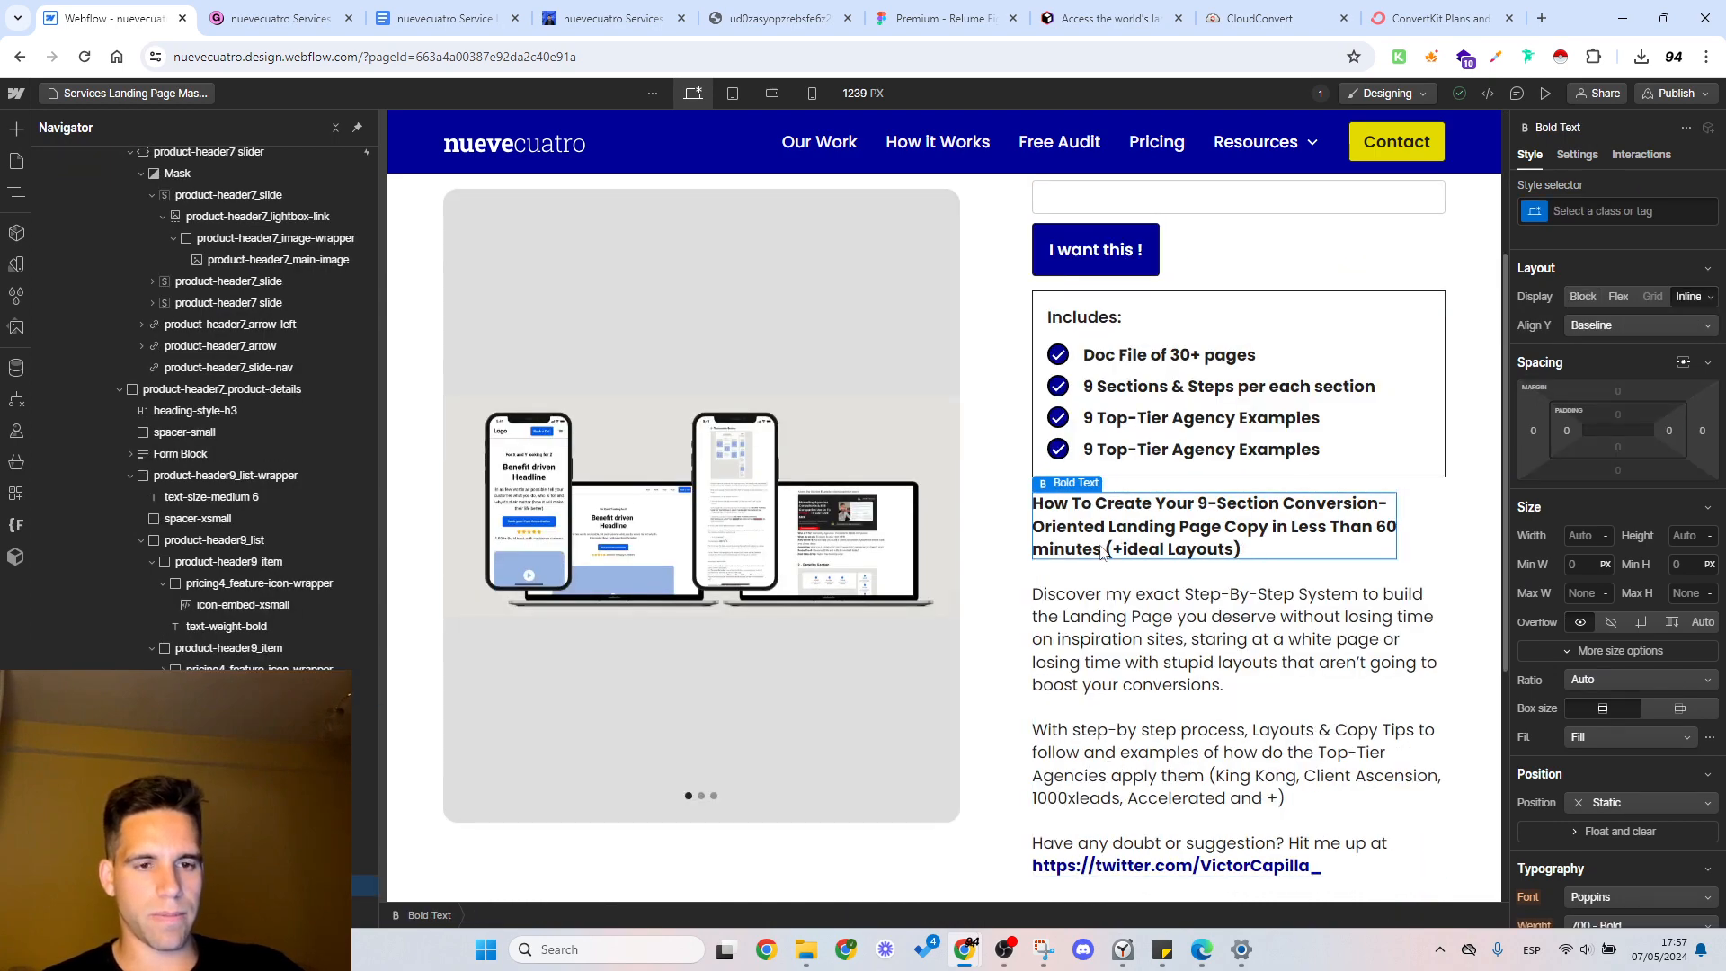
scroll(1169, 553, "down", 5)
scroll(1098, 551, "up", 8)
left_click(994, 407)
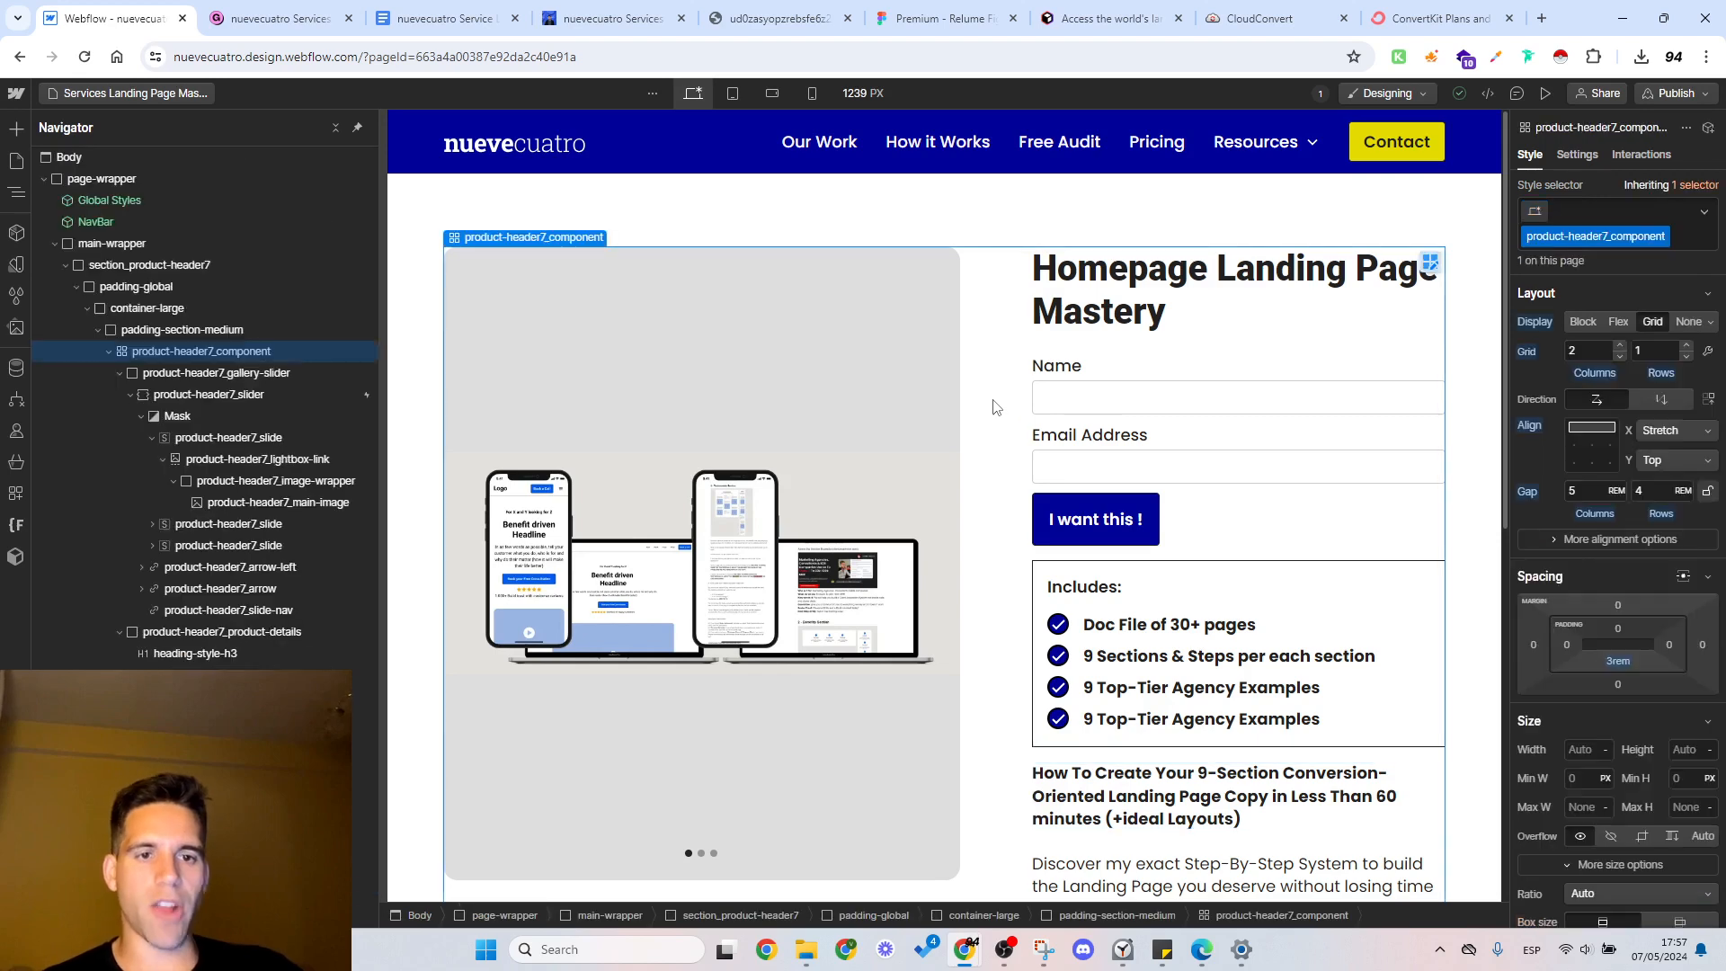
scroll(989, 409, "down", 3)
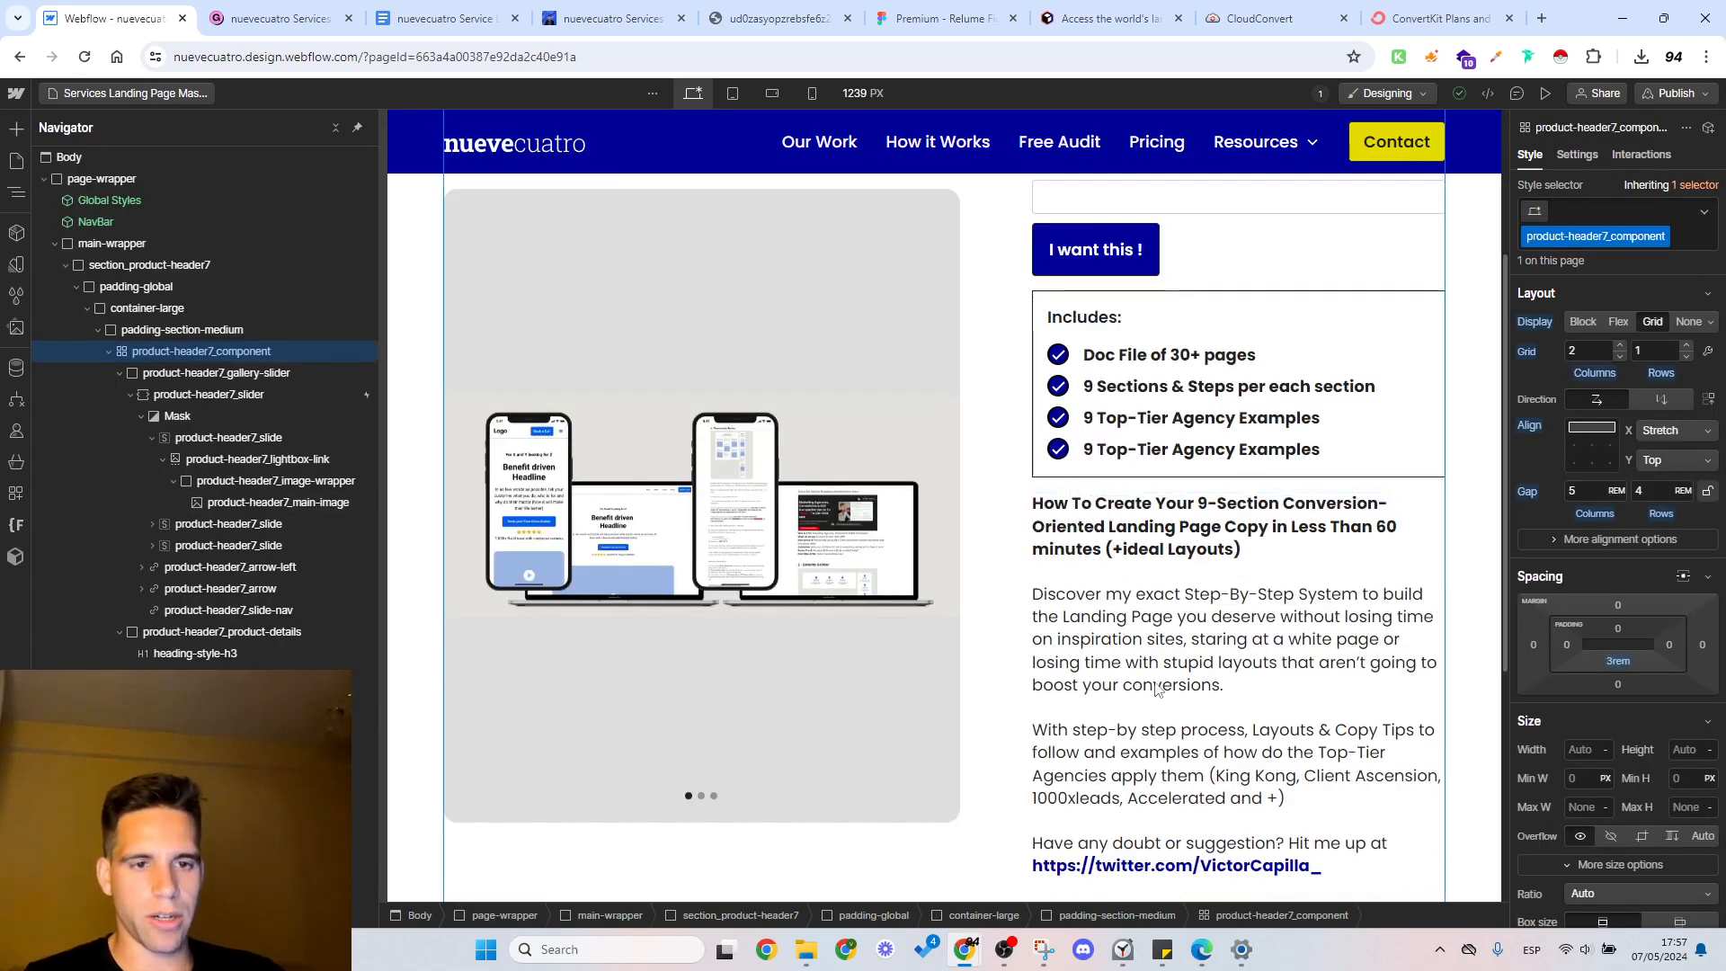
scroll(1041, 560, "up", 3)
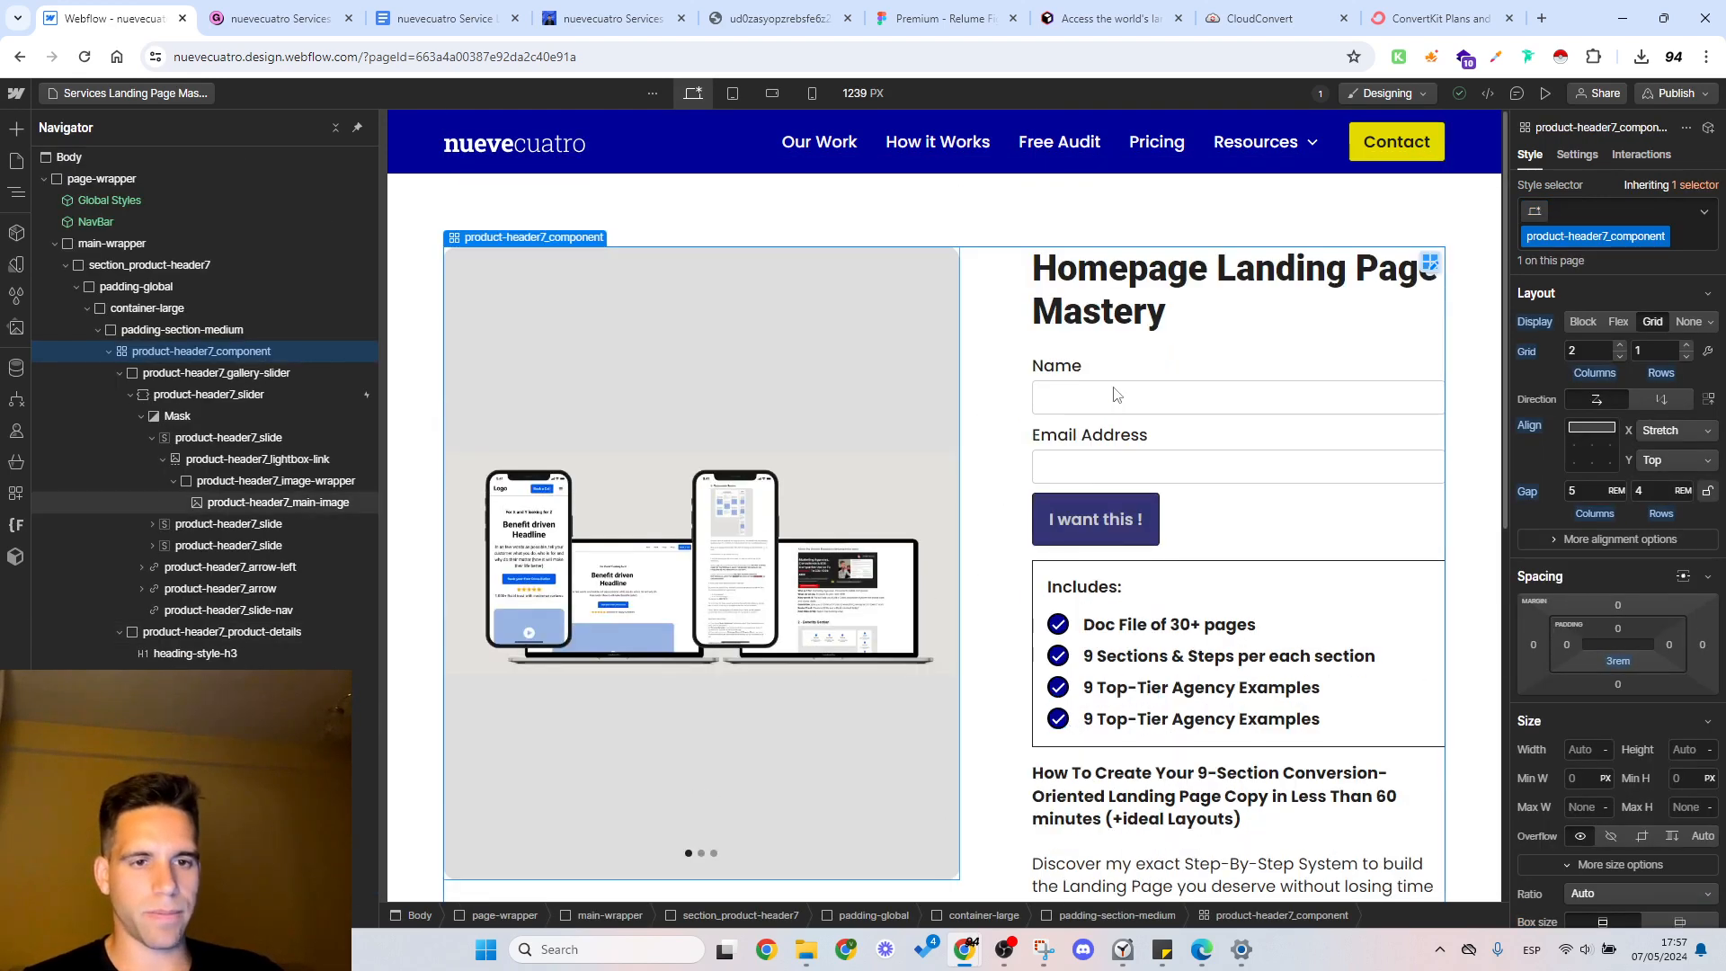
left_click(1244, 521)
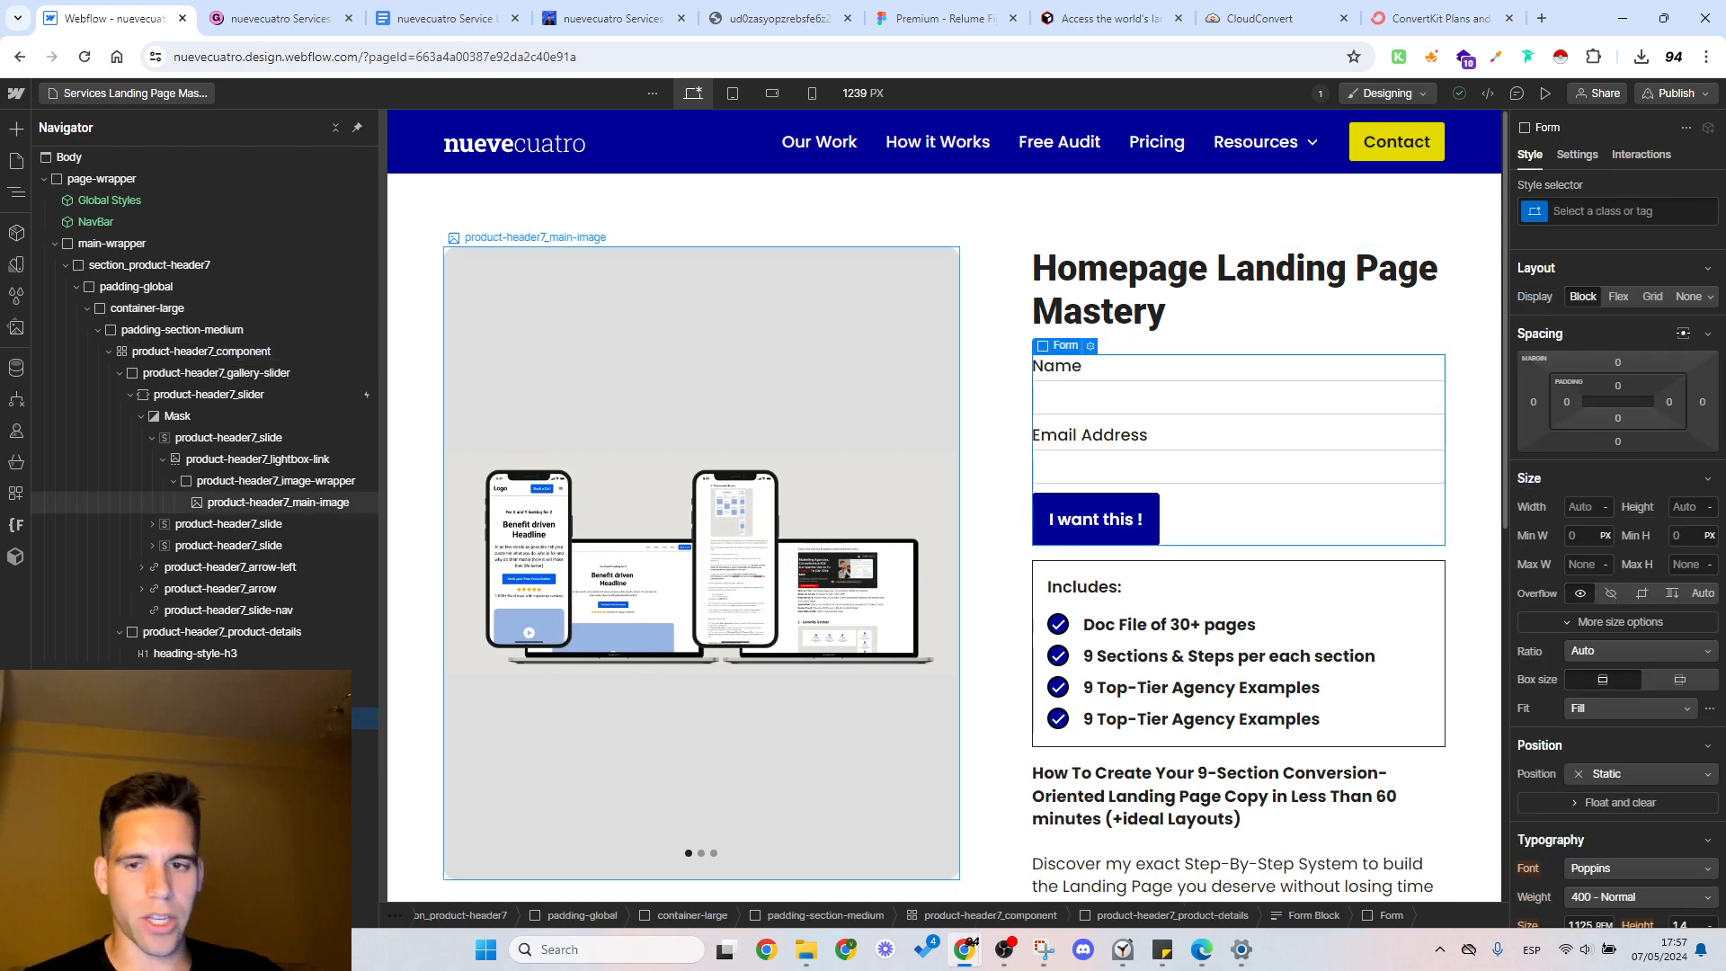
left_click(189, 697)
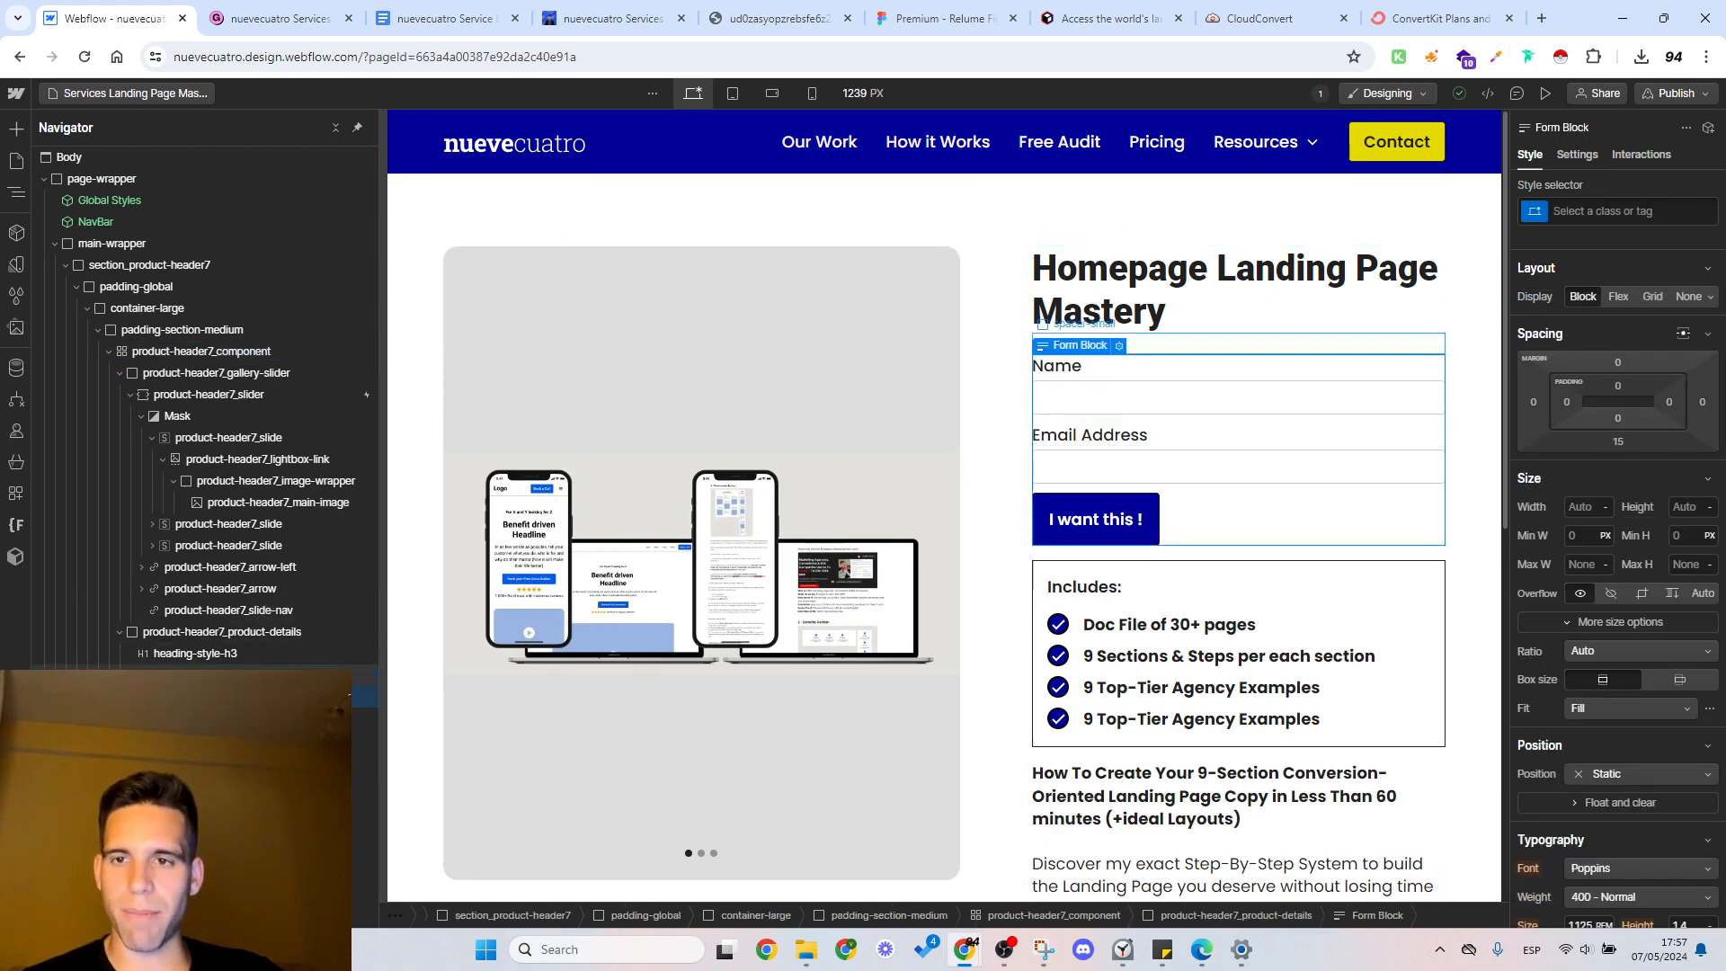
left_click(144, 635)
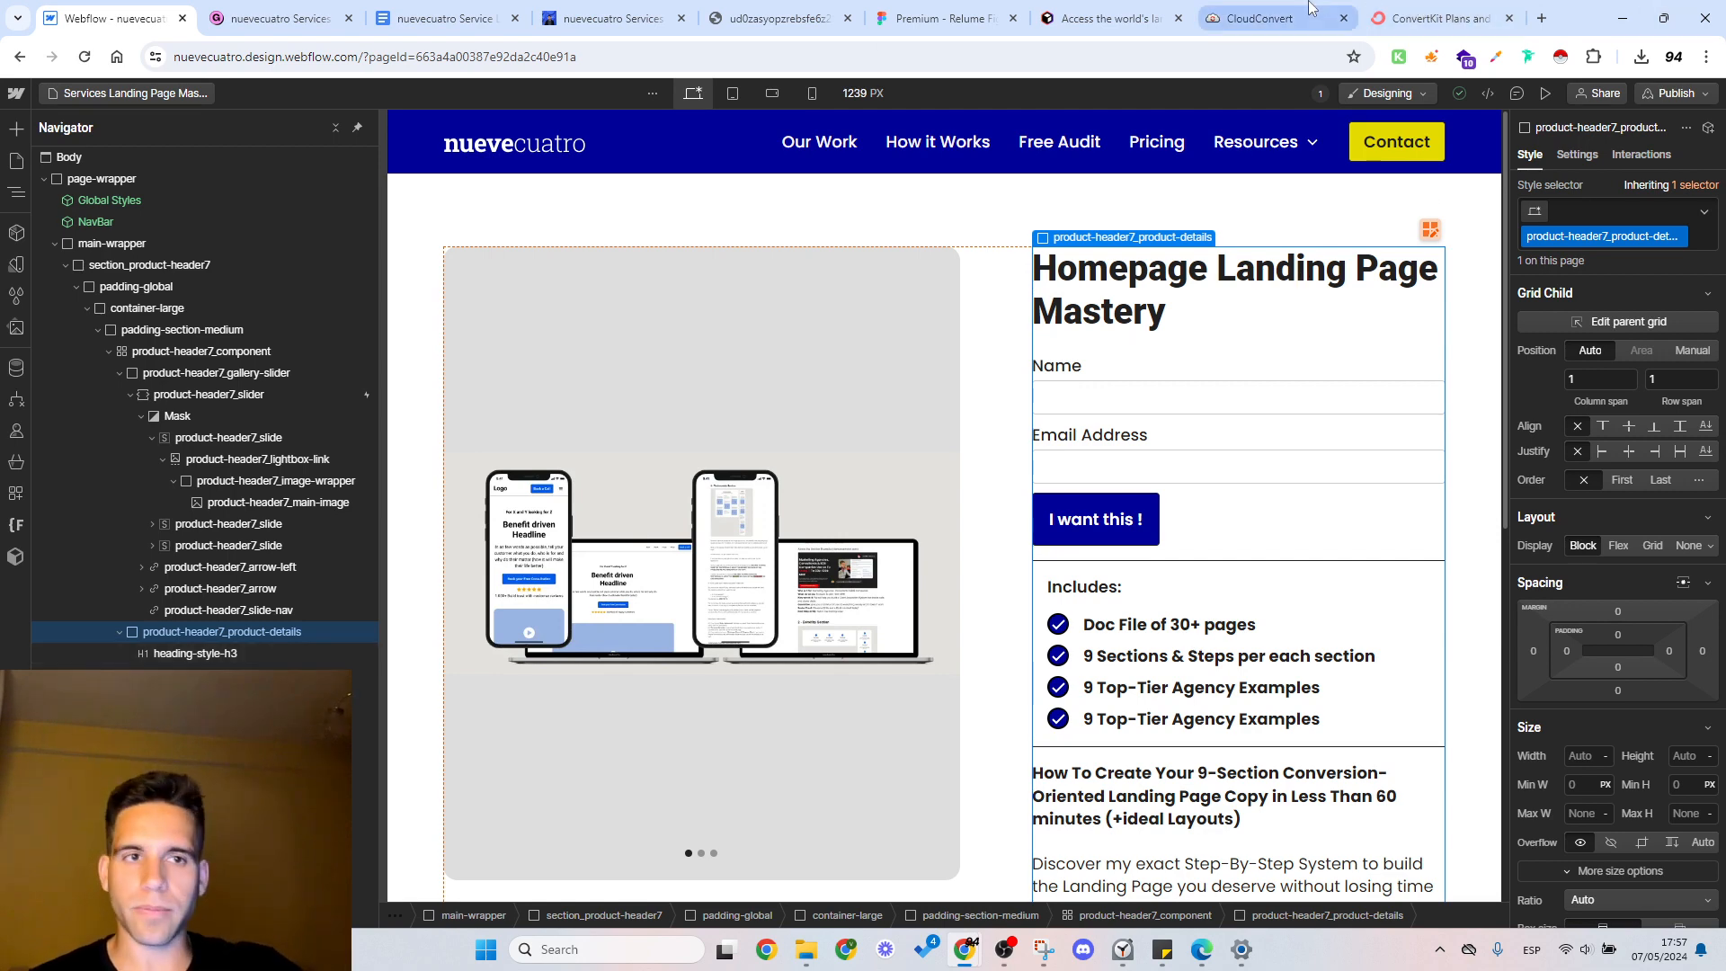
Step: Preview the page at the tablet and mobile portrait breakpoints, and return the preview to desktop width
left_click(1545, 97)
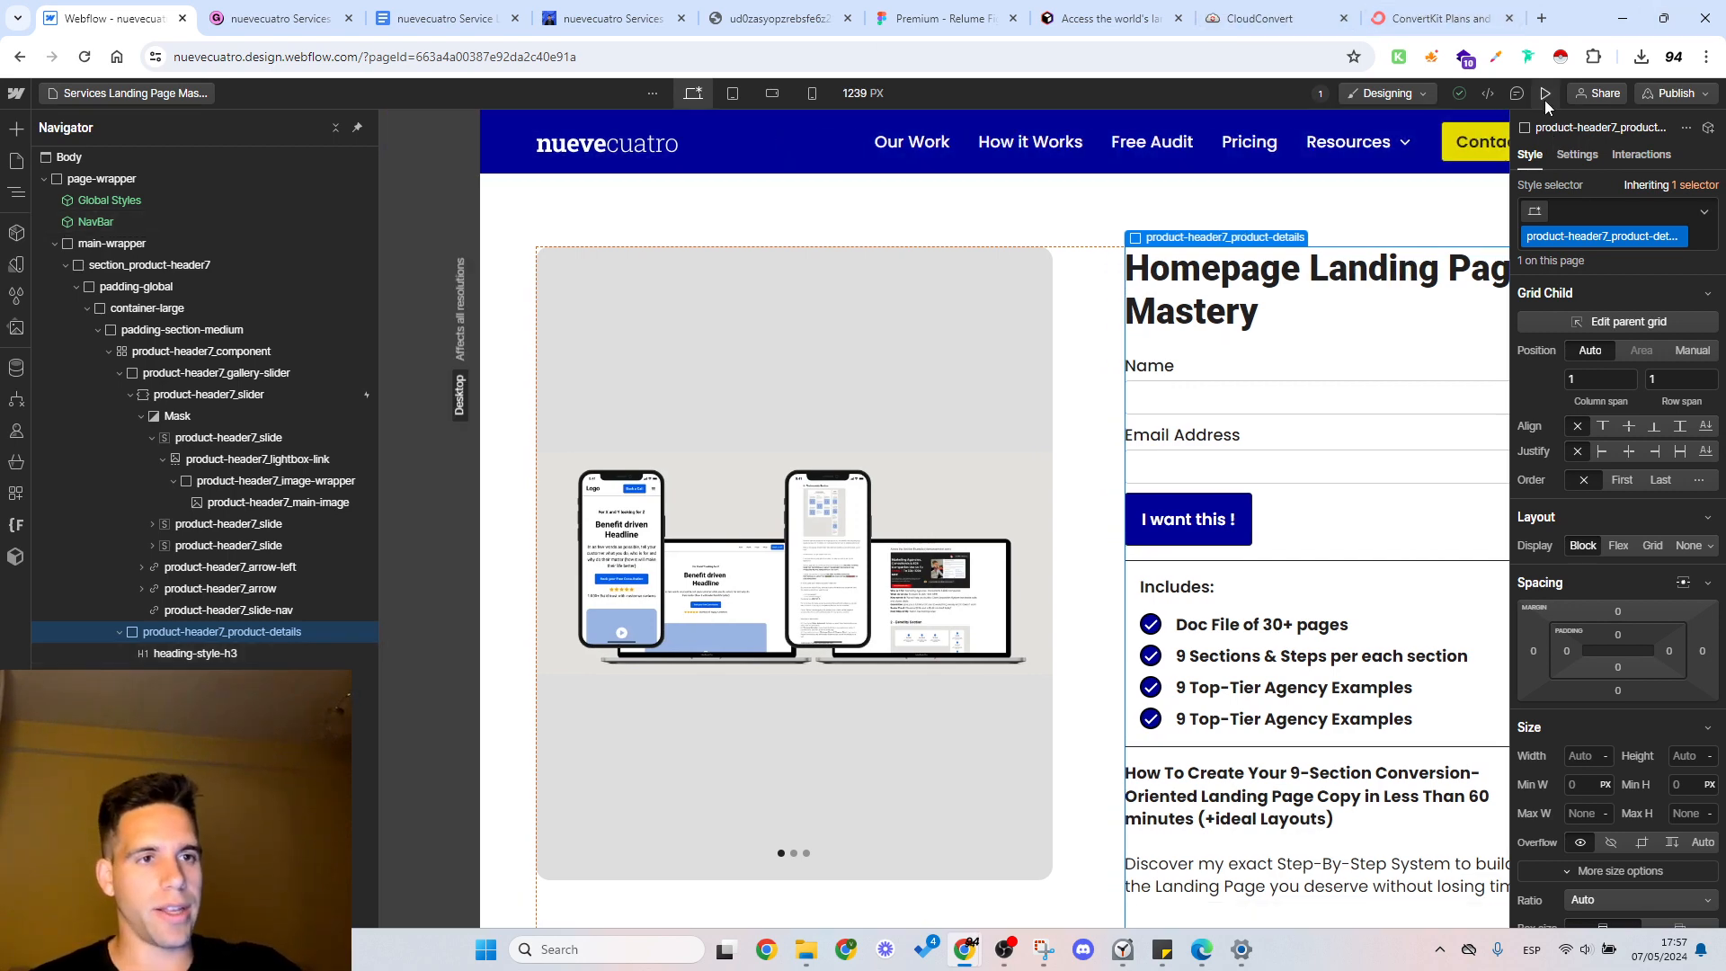
left_click(833, 95)
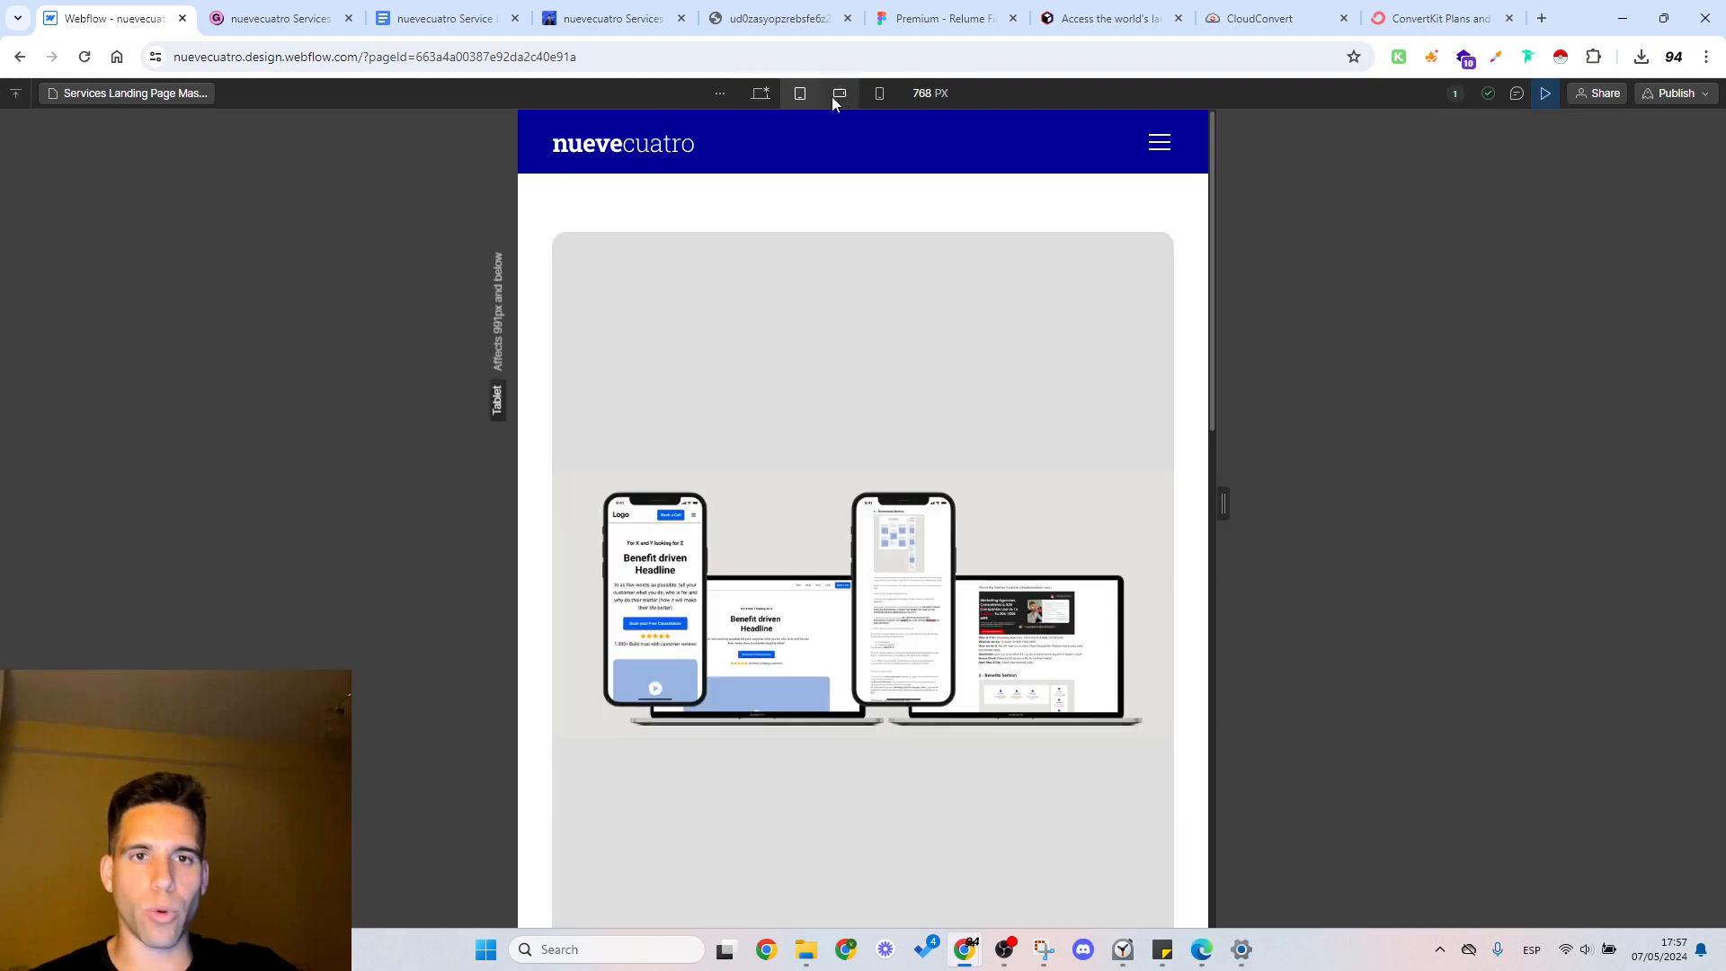
left_click(881, 97)
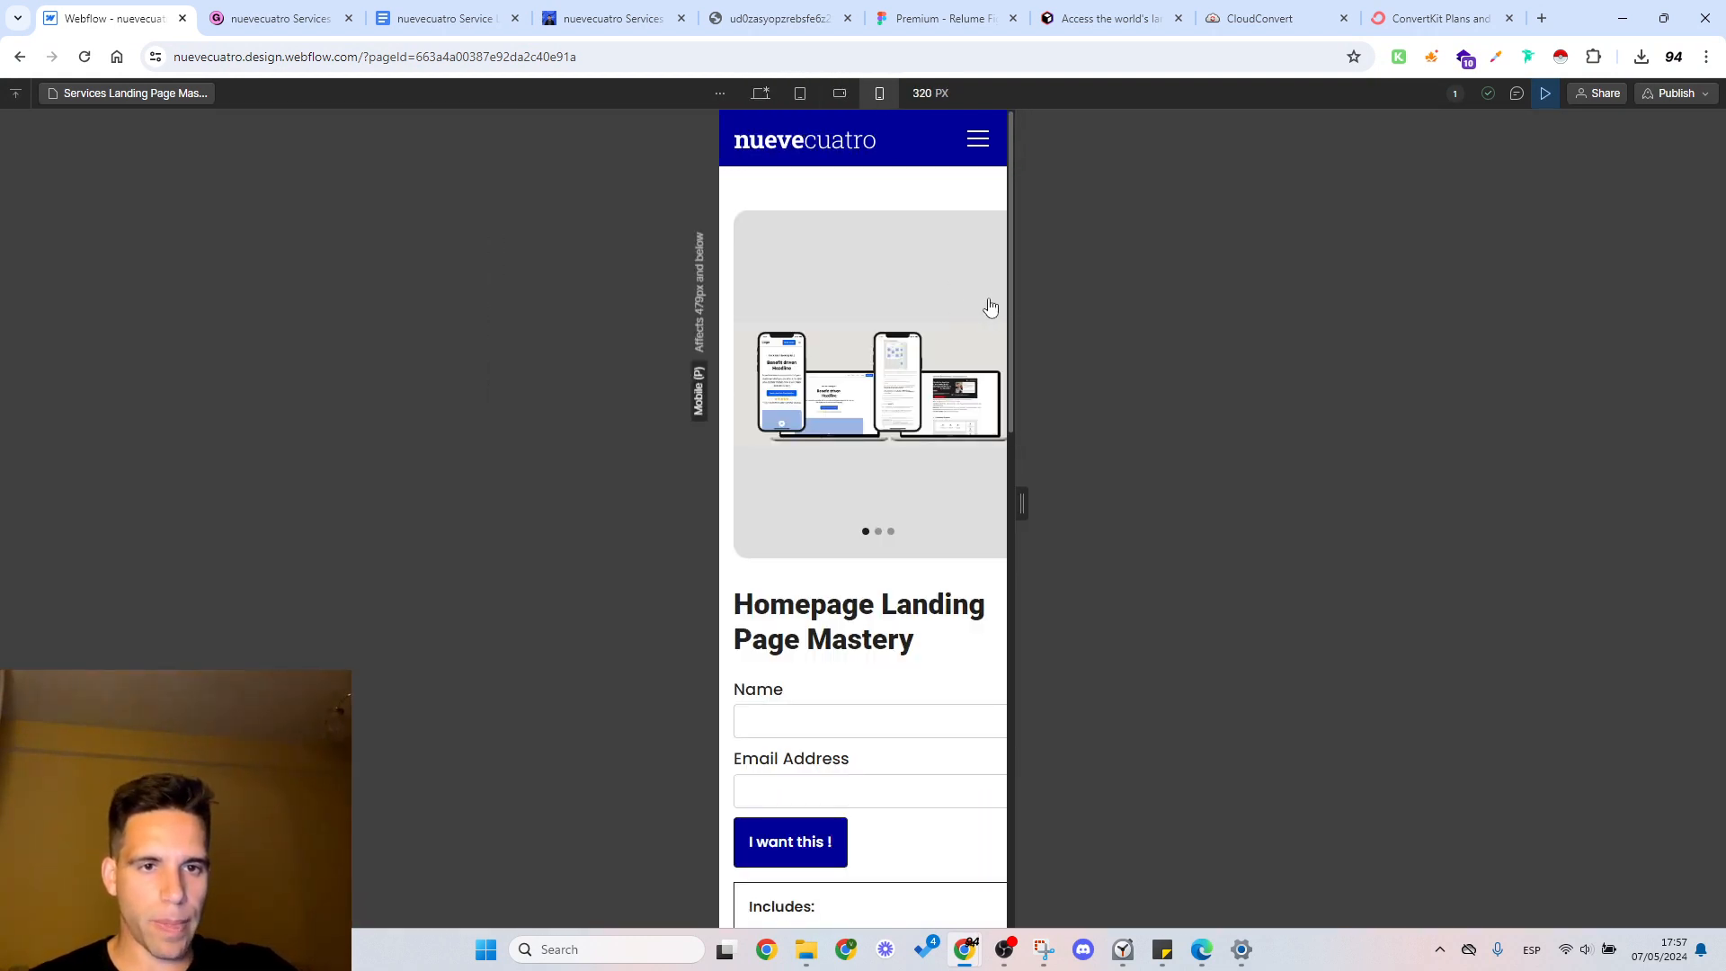
mouse_move(1015, 305)
left_mouse_down()
mouse_move(1049, 293)
mouse_move(1007, 301)
mouse_move(1027, 300)
left_mouse_up()
left_click(760, 94)
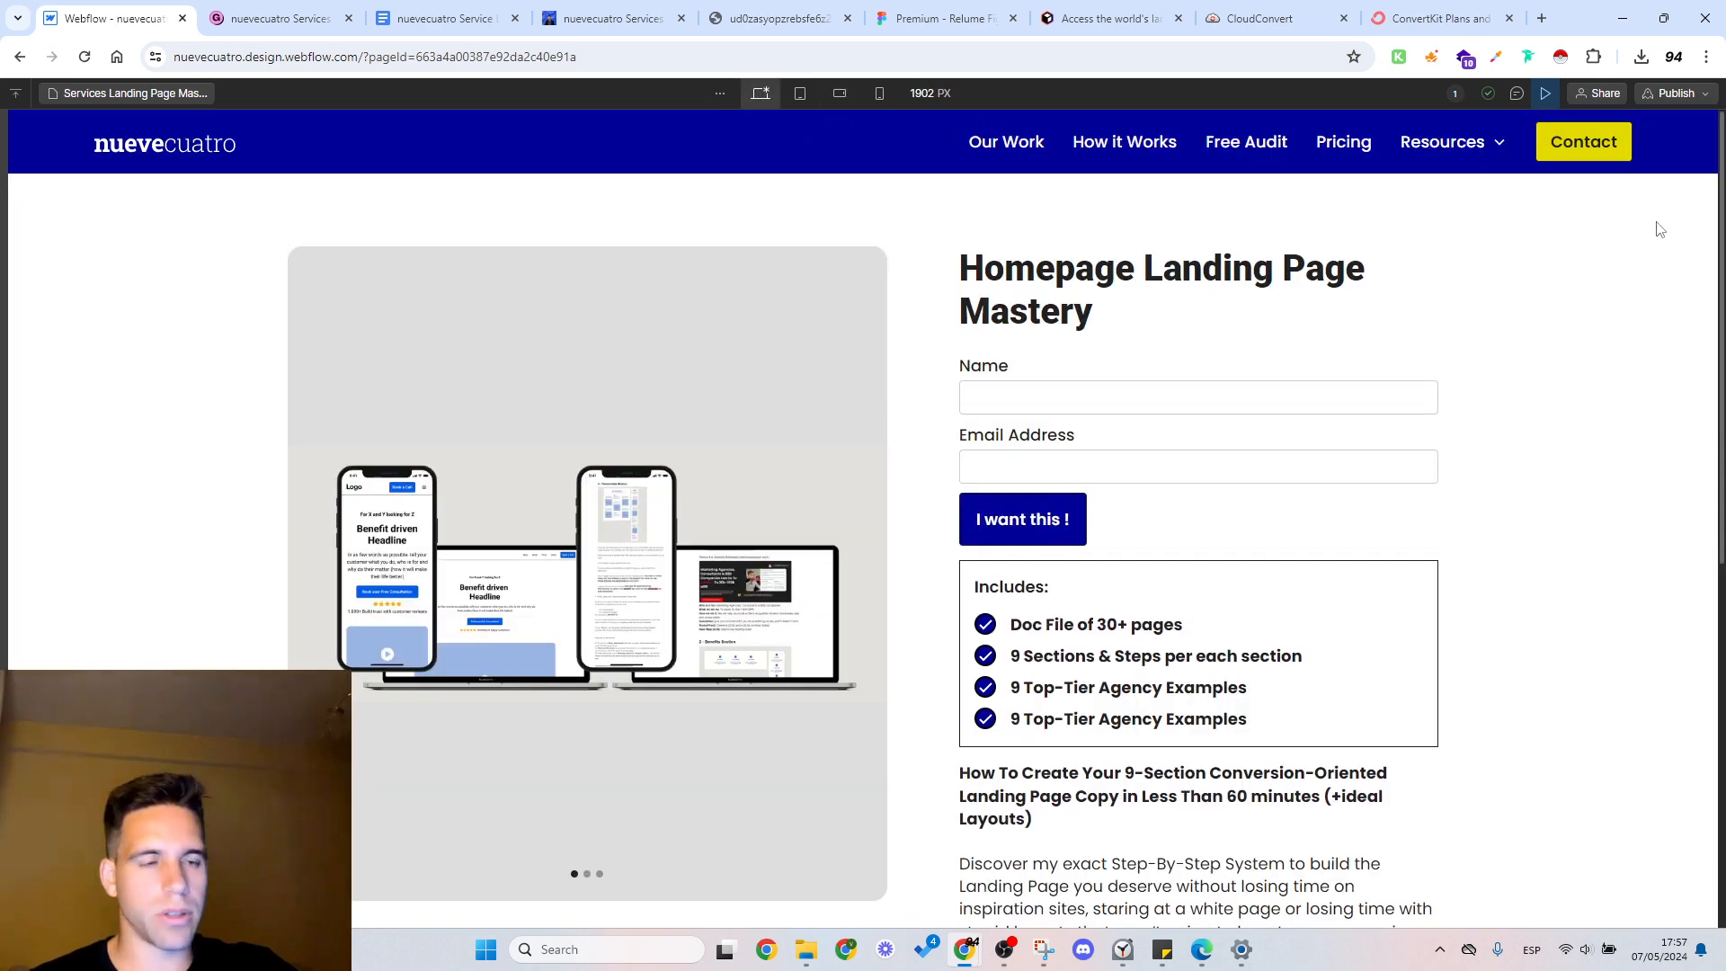
Step: Publish the site and dismiss the publishing progress dialog
left_click(1668, 97)
left_click(1634, 353)
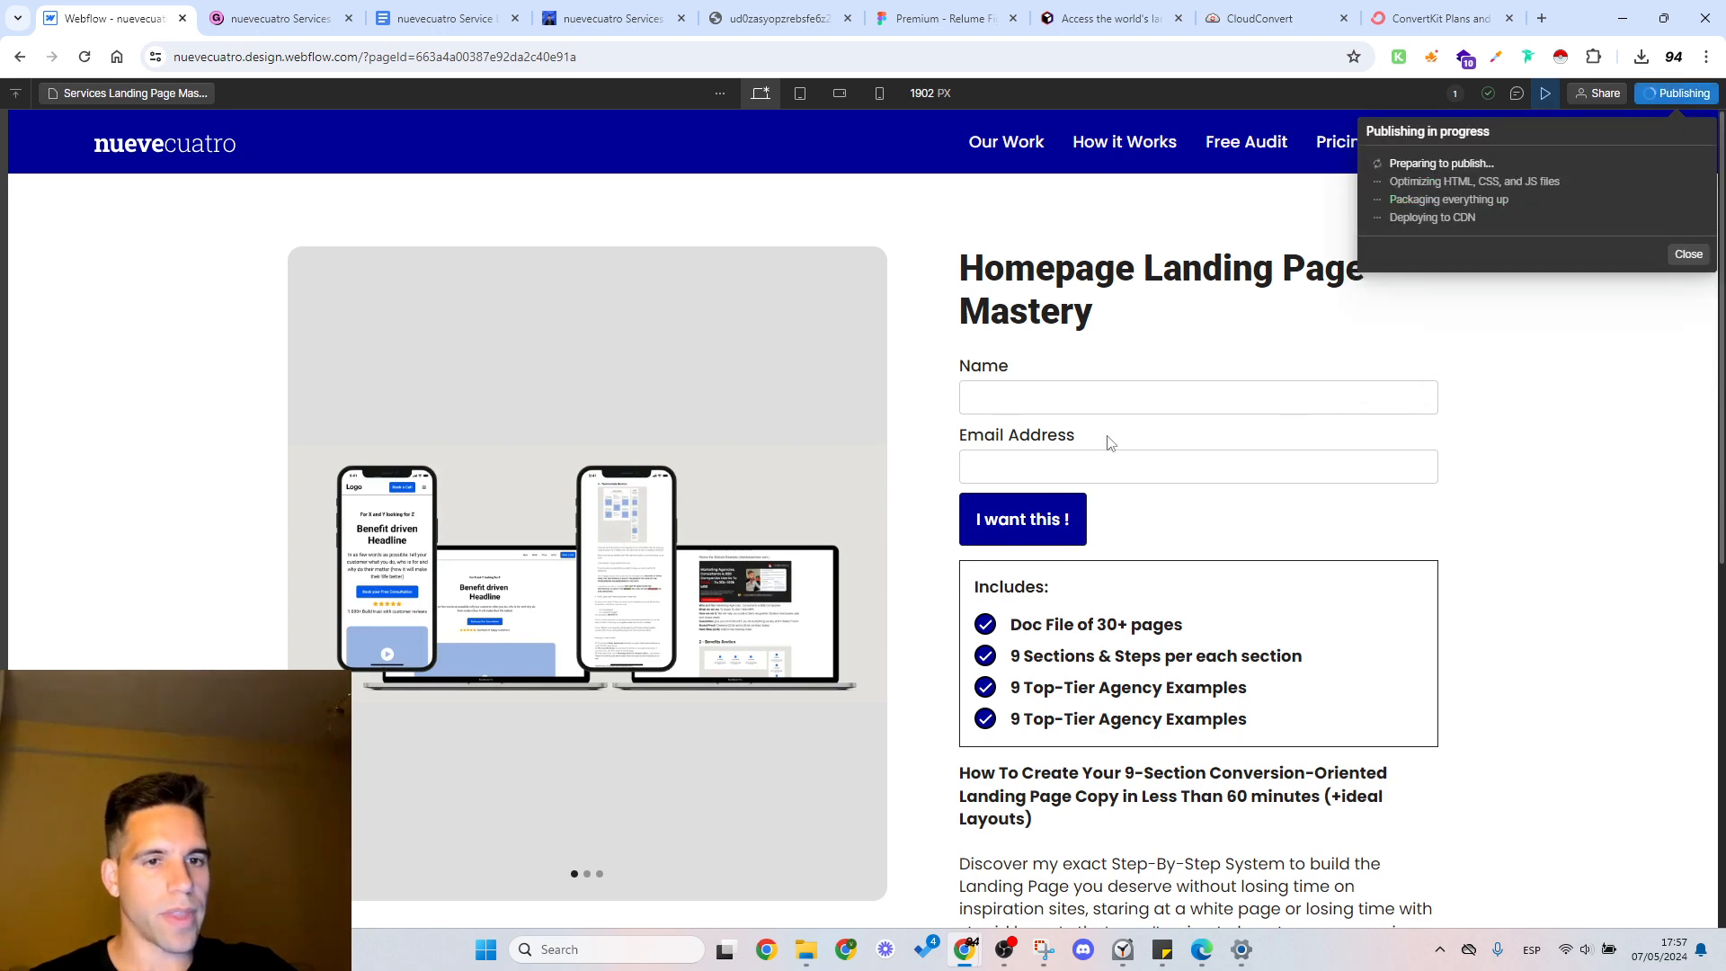
left_click(1687, 254)
Step: Preview the product page at the tablet, mobile landscape and mobile portrait breakpoints
left_click(797, 95)
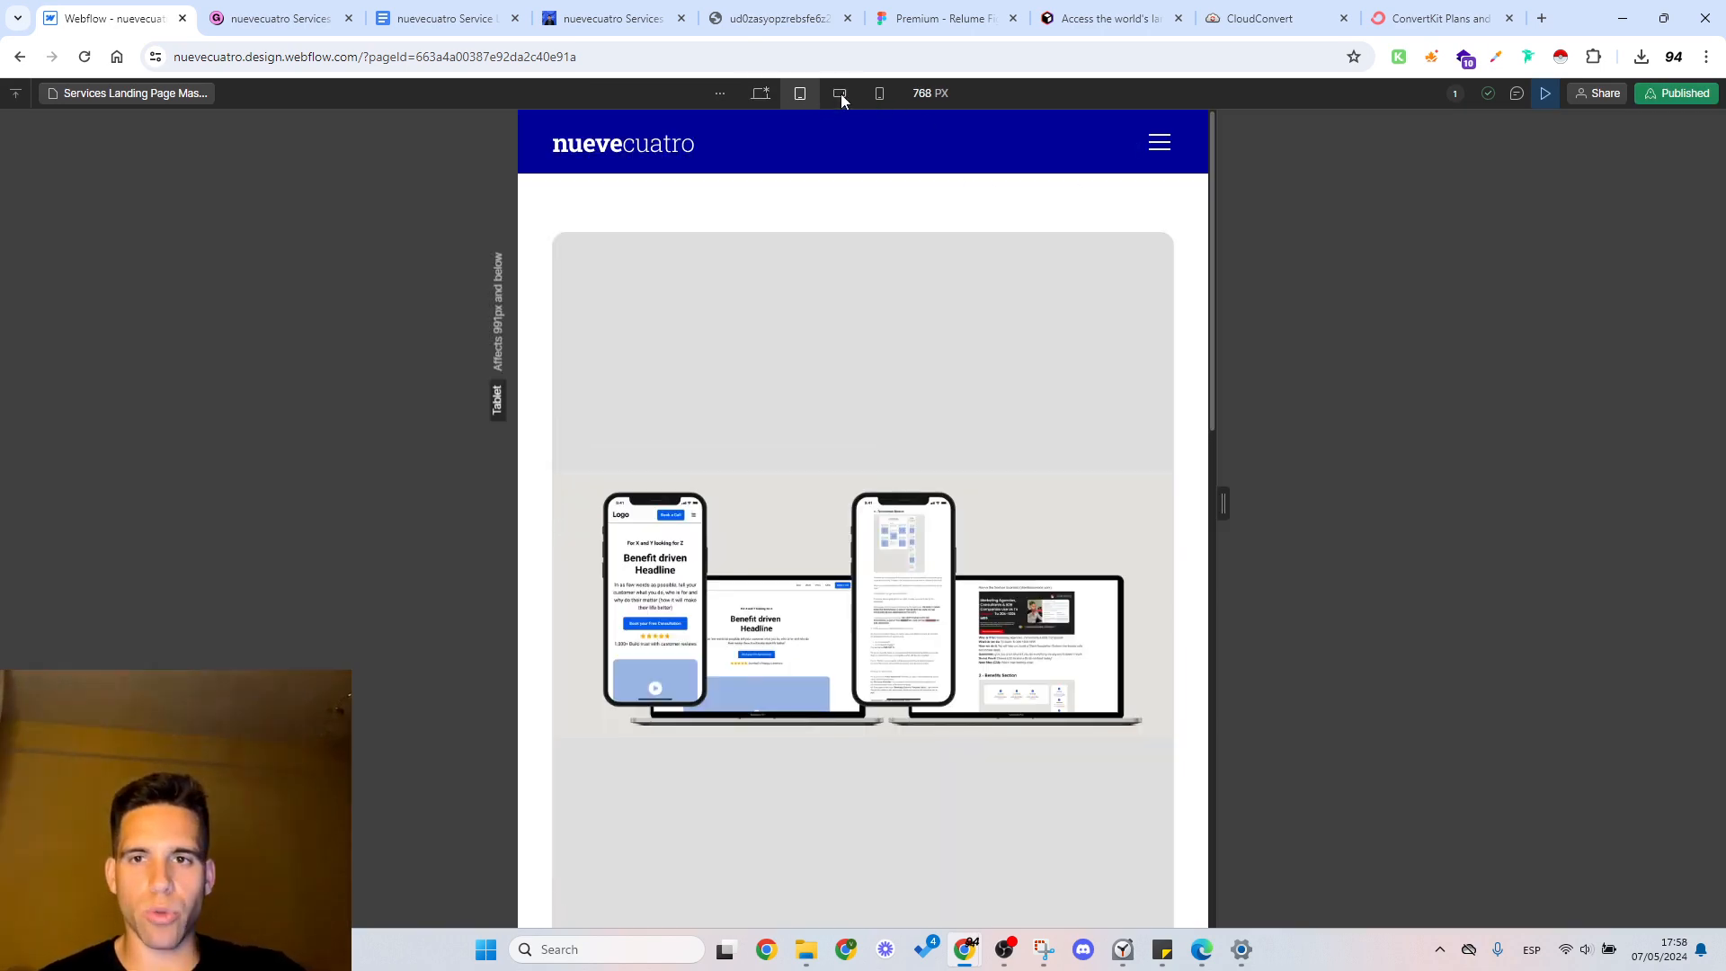
left_click(840, 94)
left_click(878, 93)
Step: Switch to Gumroad and leave the Services Landing Page Mastery content editor for the Home dashboard
left_click(278, 16)
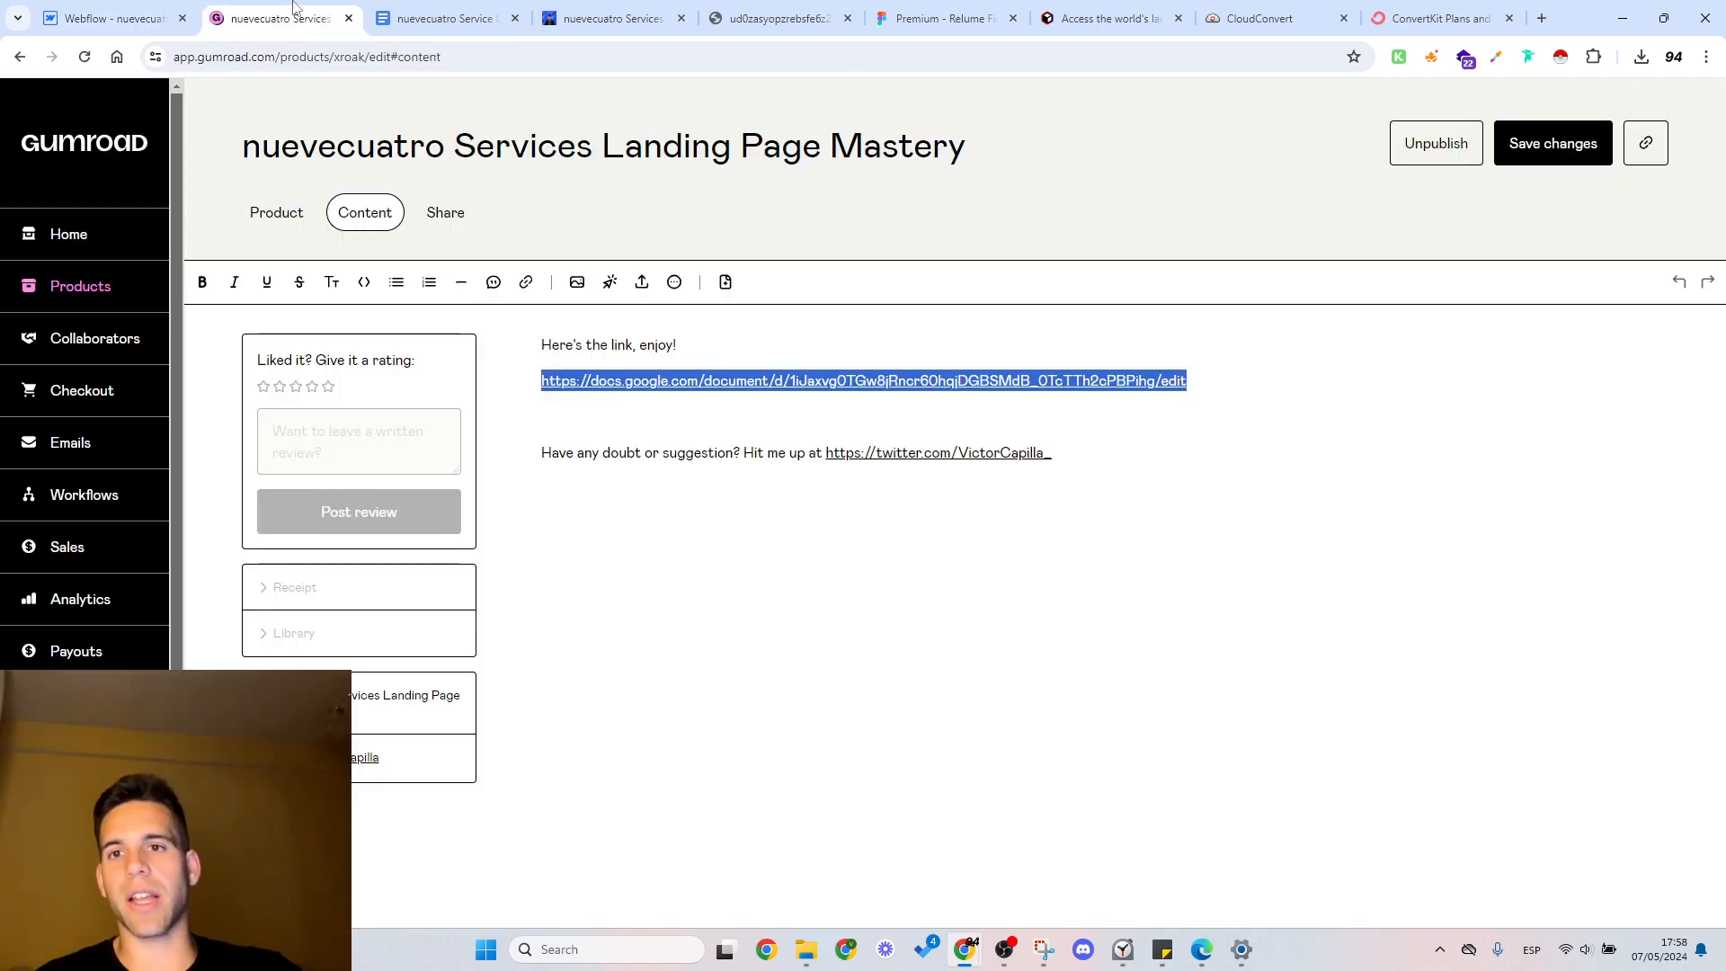
left_click(606, 402)
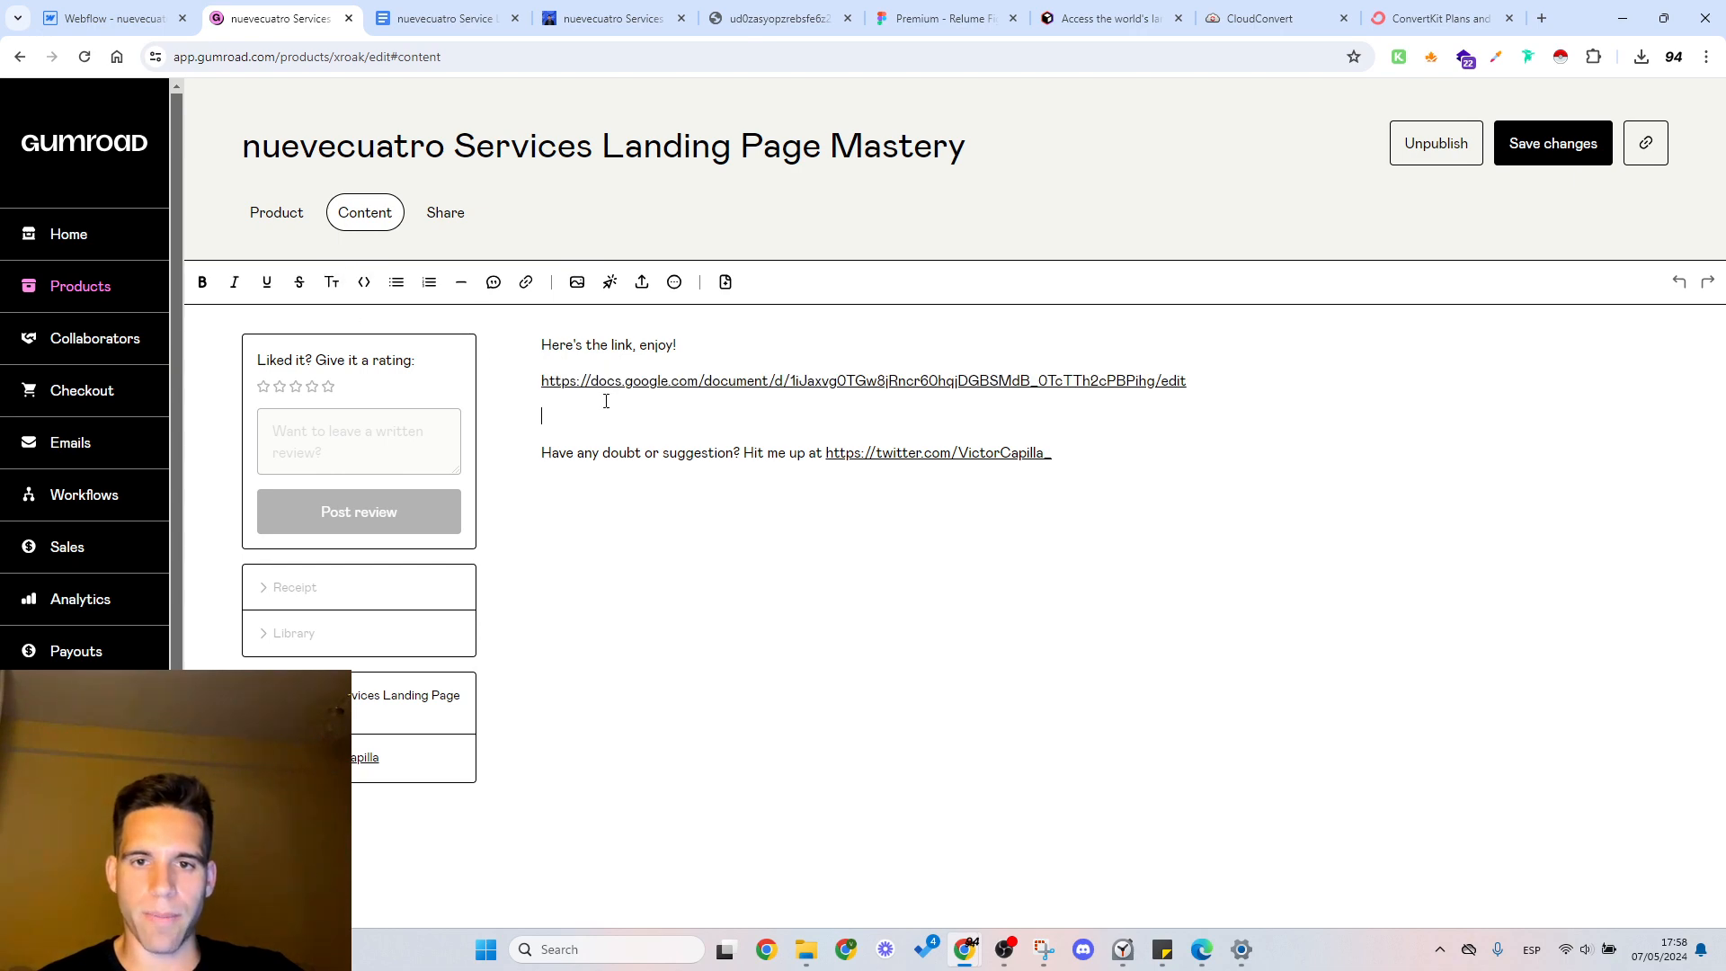
left_click(277, 220)
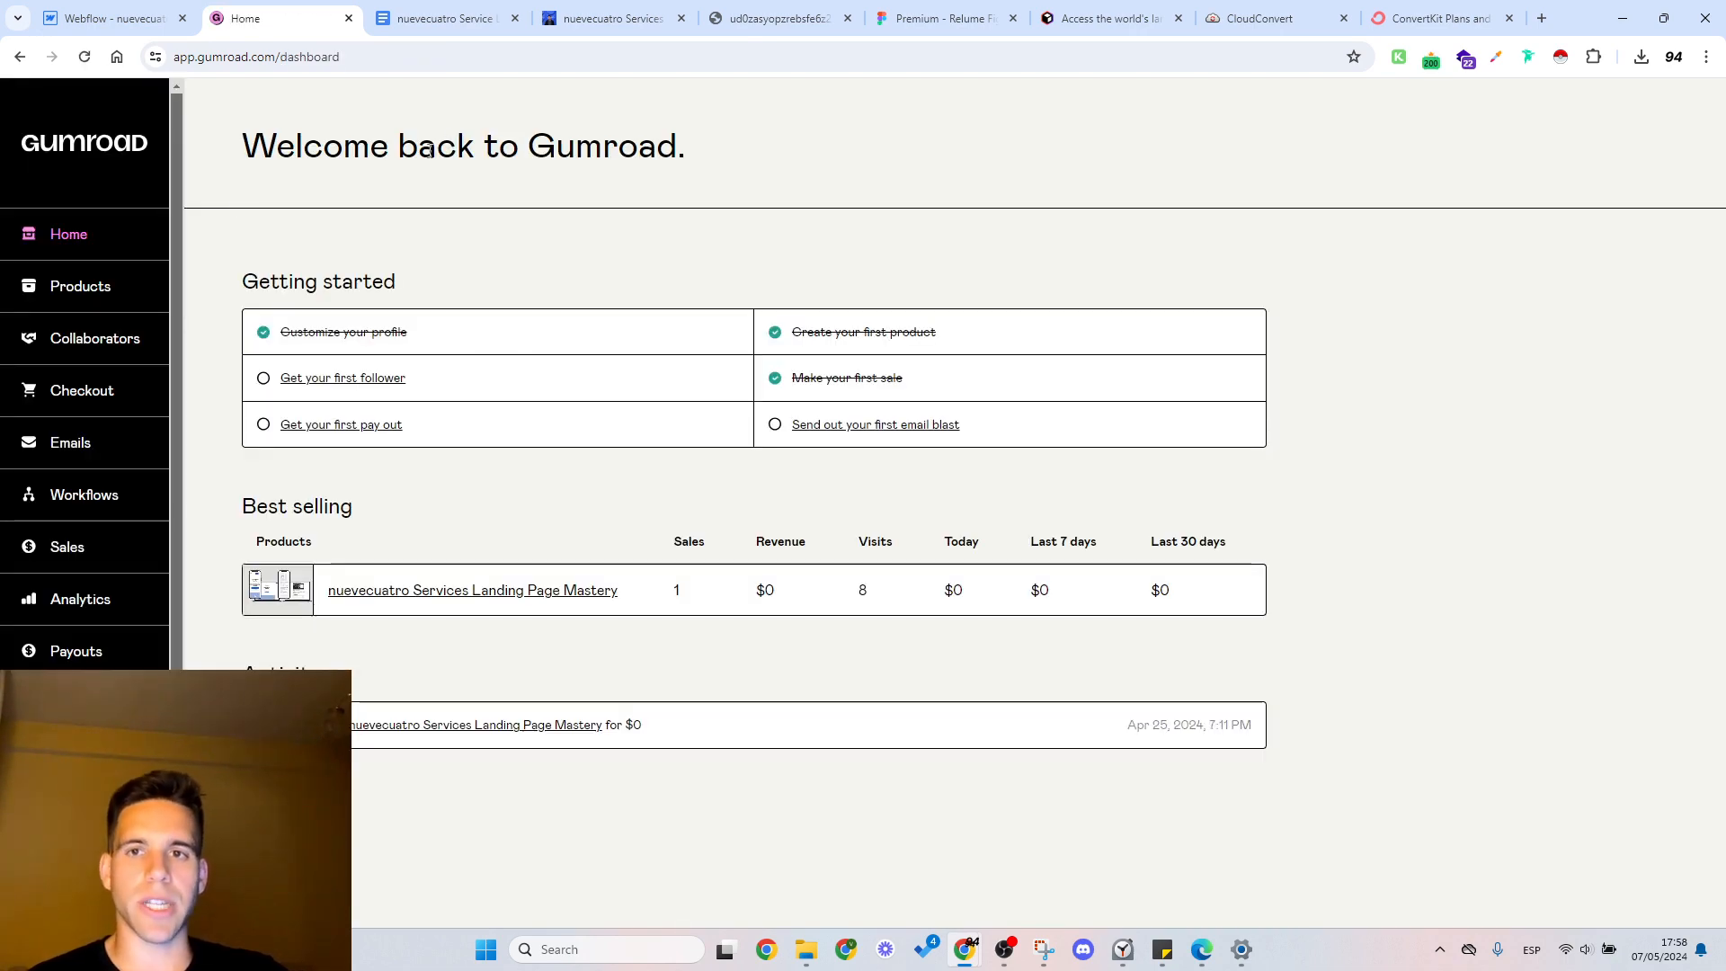
Step: Switch back to Webflow and widen the mobile portrait preview to 375 px
left_click(162, 16)
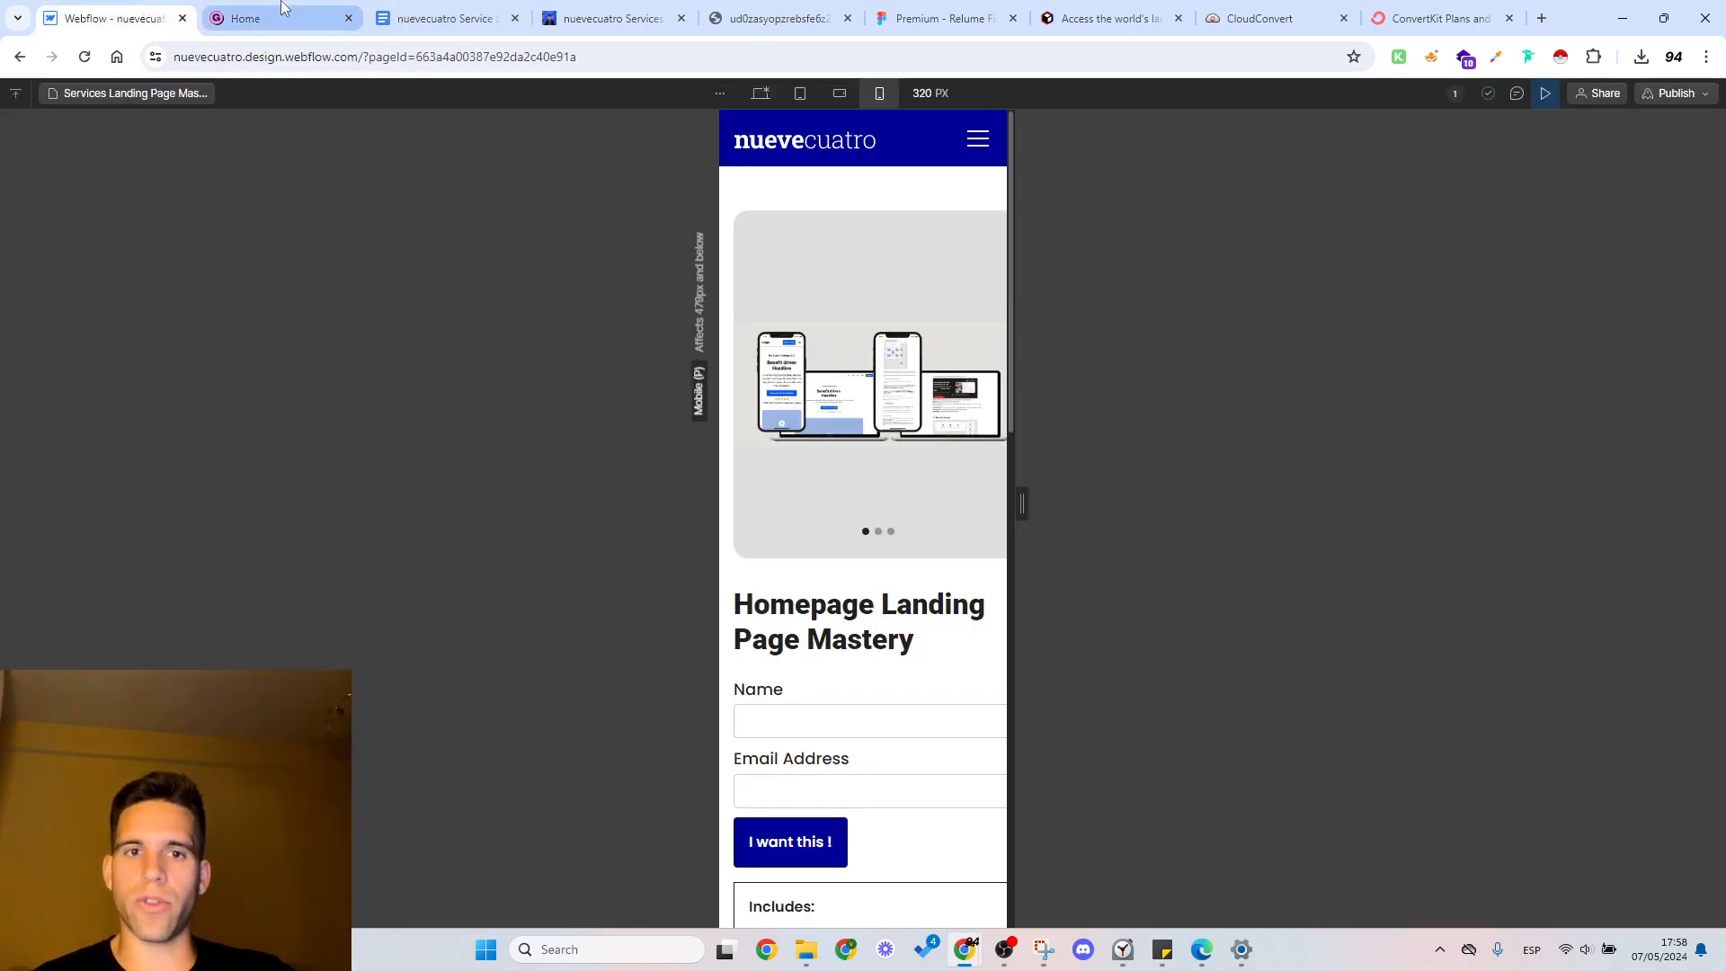
mouse_move(282, 7)
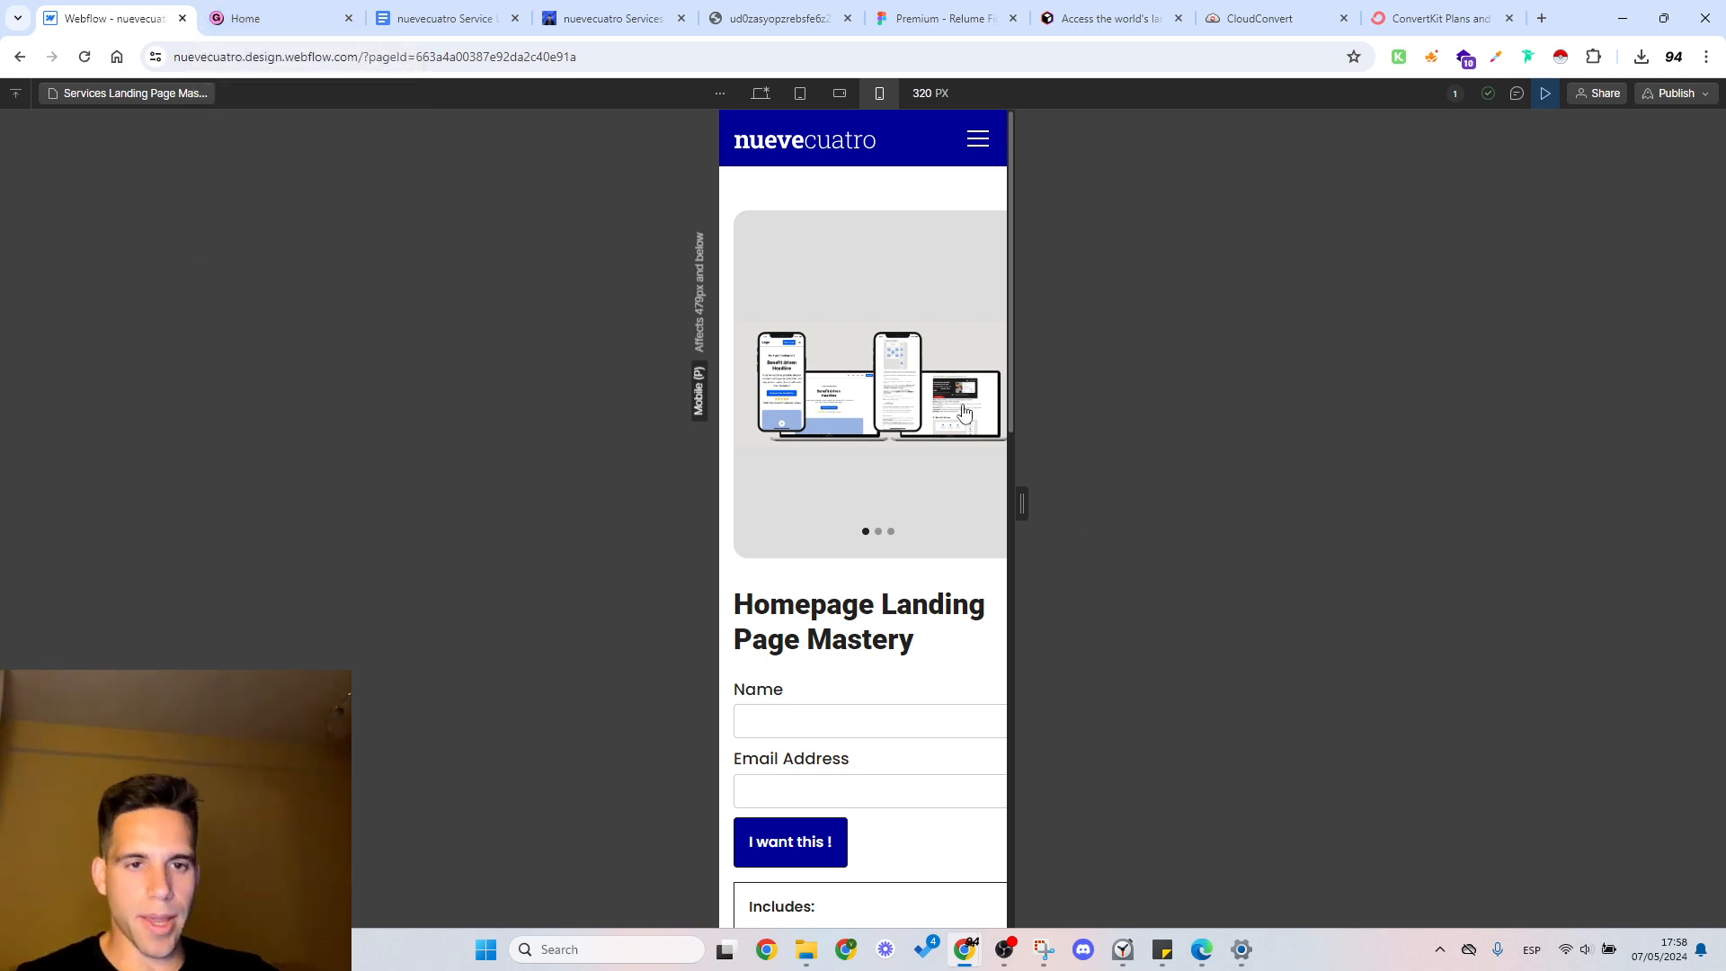
left_click_drag(1012, 412, 1033, 412)
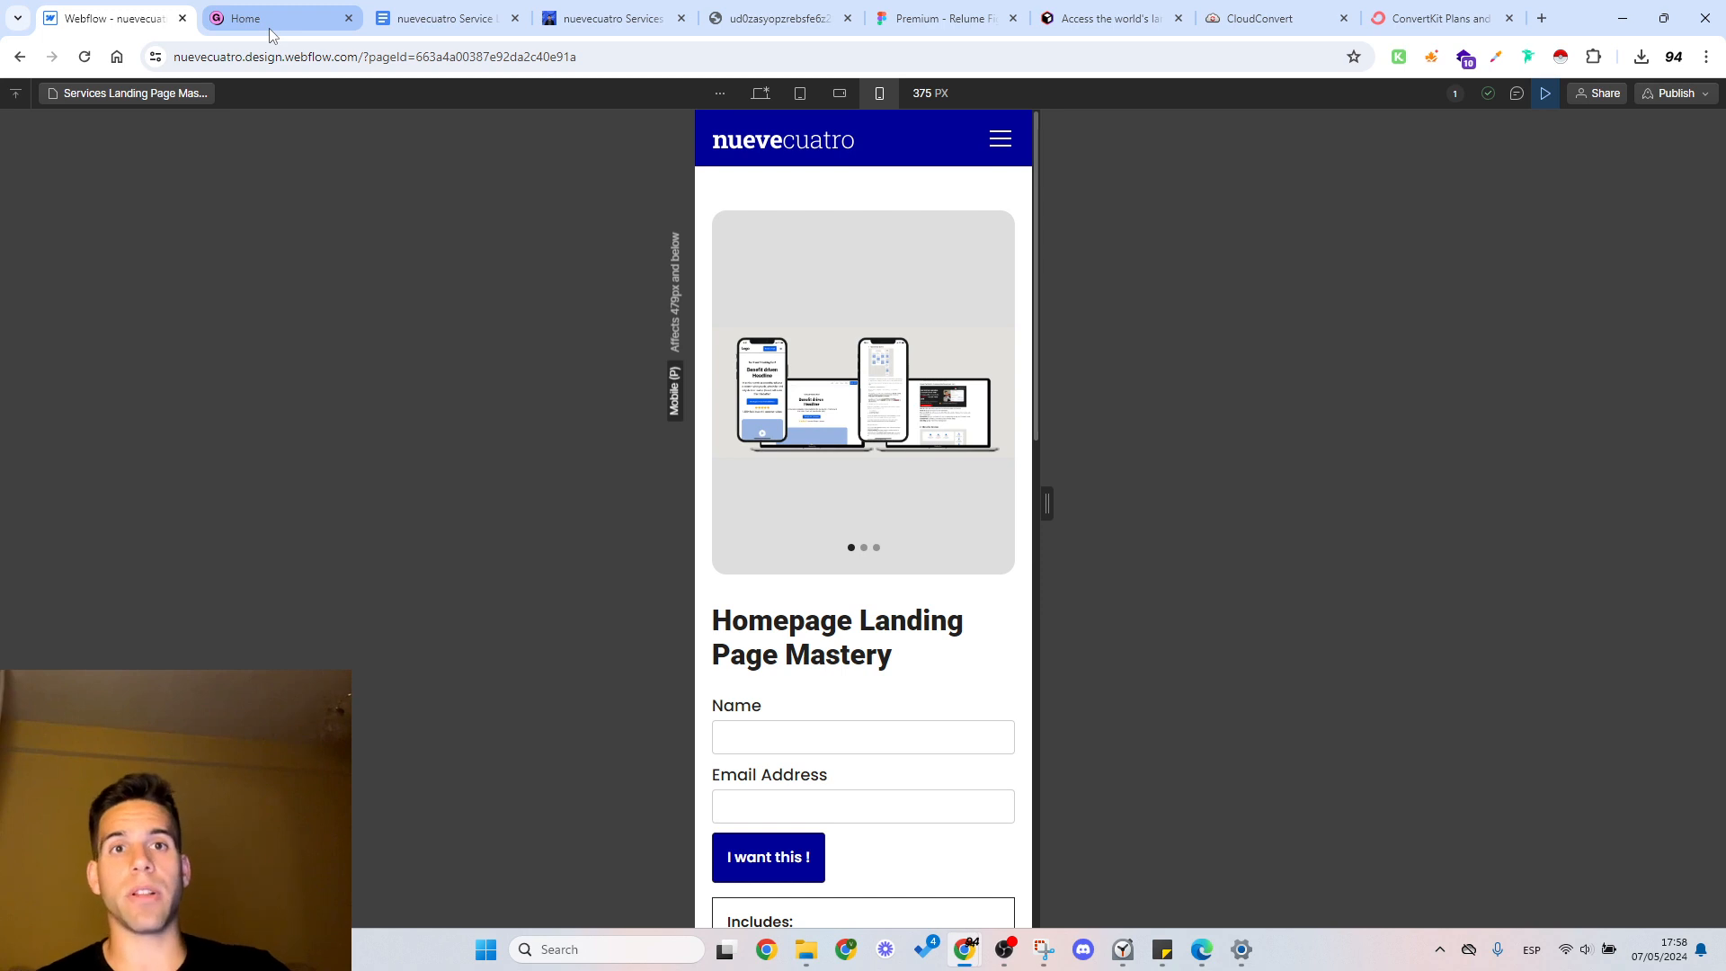
Step: Review the form, Includes list and description in the mobile portrait preview, and return to the start of the page at desktop width
mouse_move(268, 29)
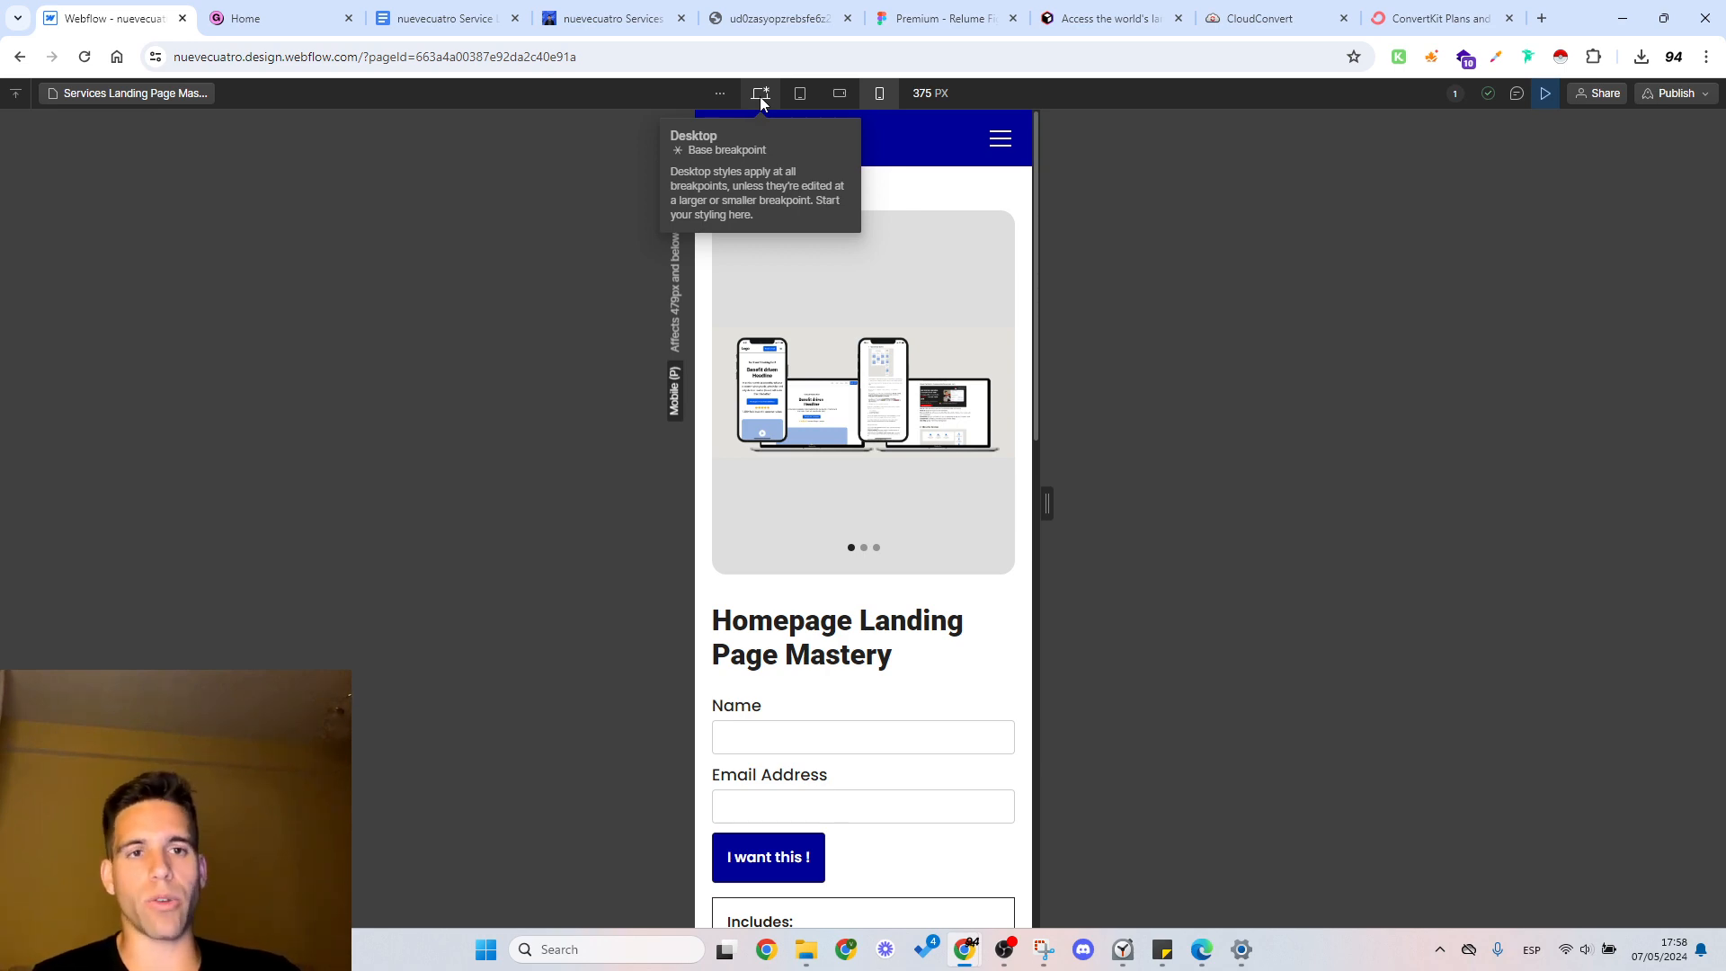
scroll(879, 297, "down", 10)
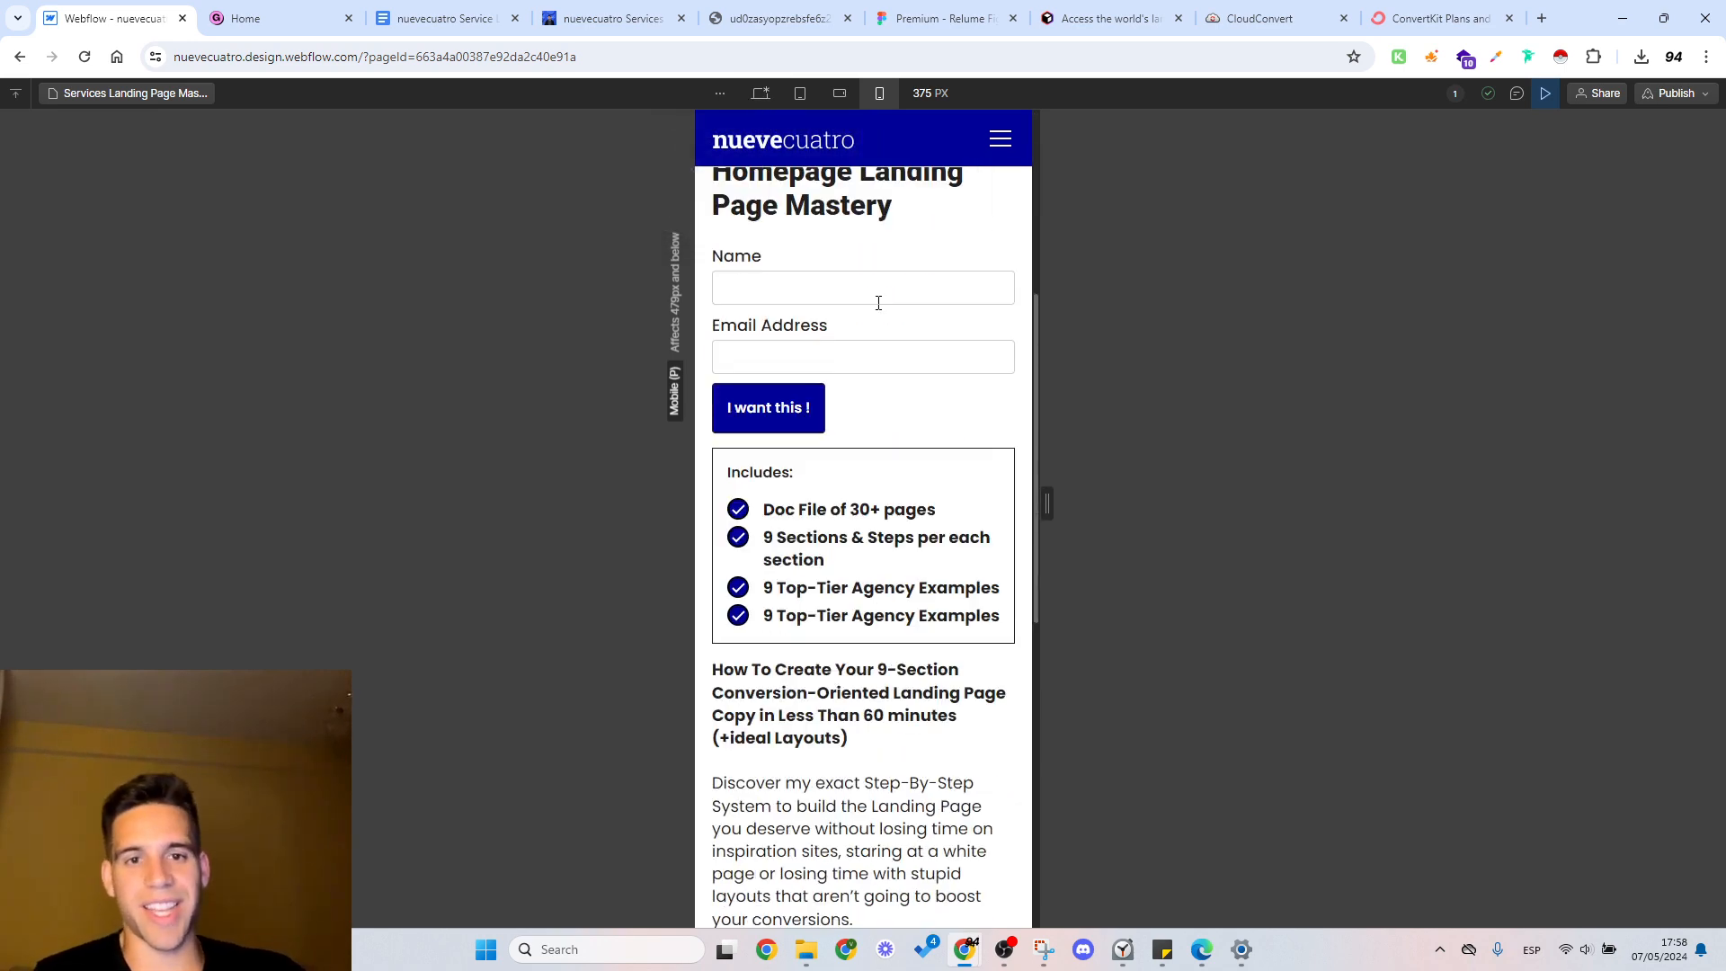
scroll(897, 341, "up", 9)
scroll(897, 342, "up", 3)
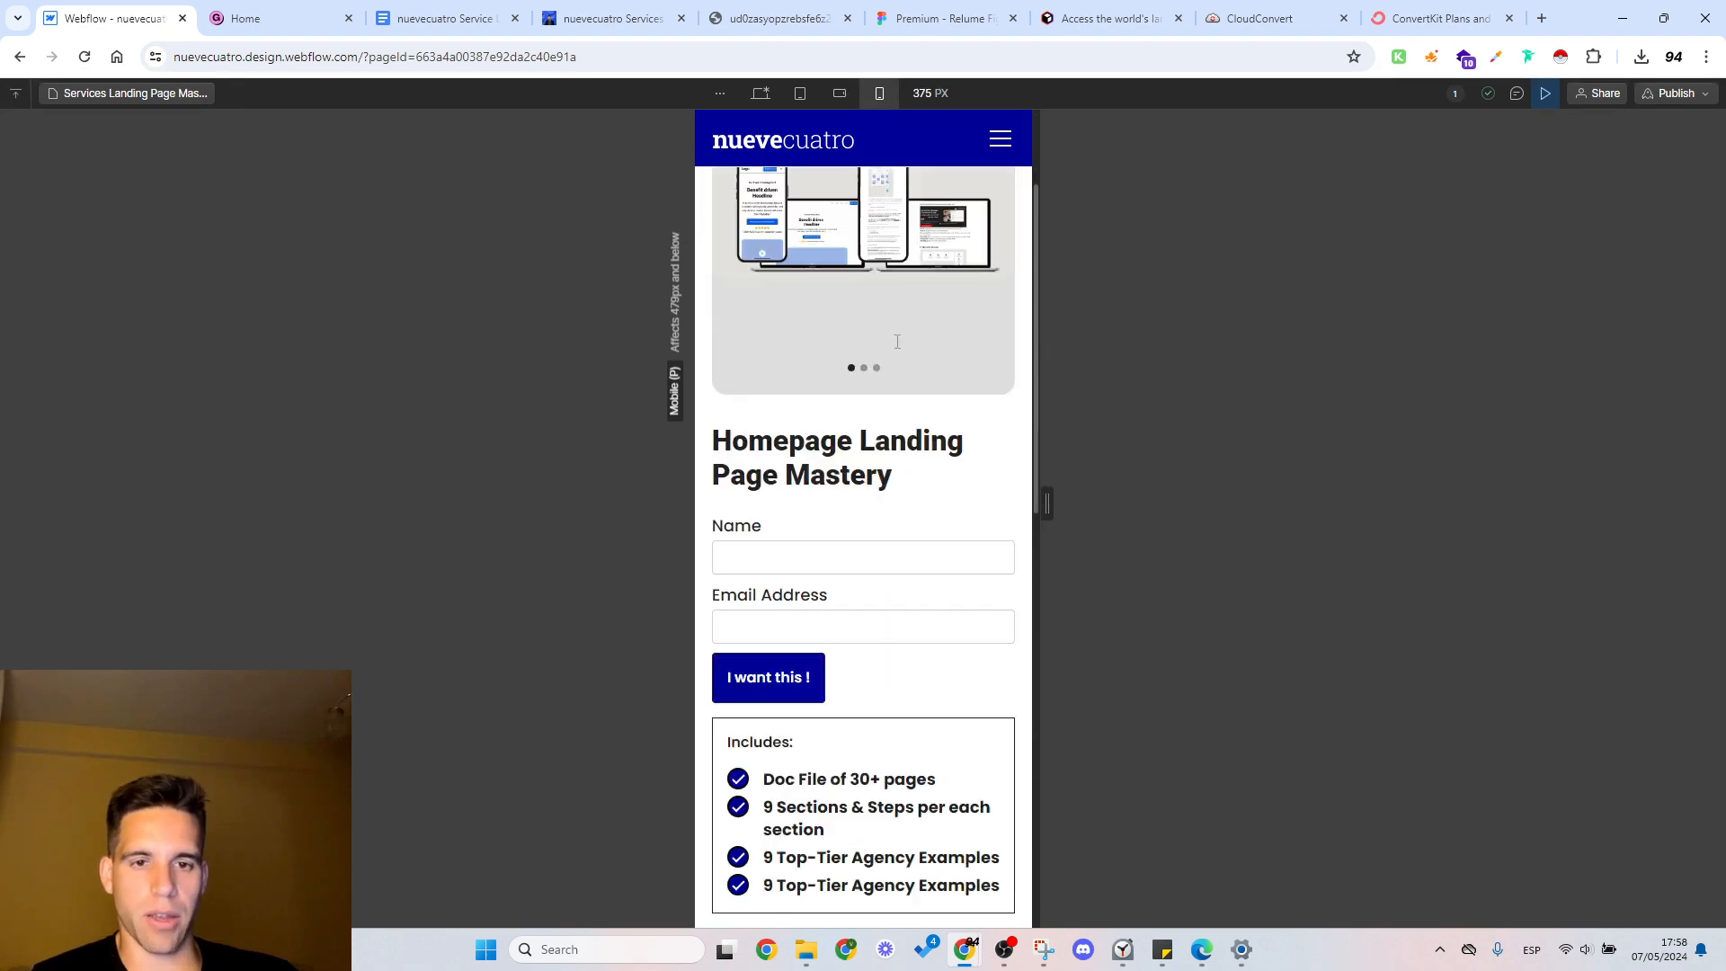
scroll(897, 341, "down", 7)
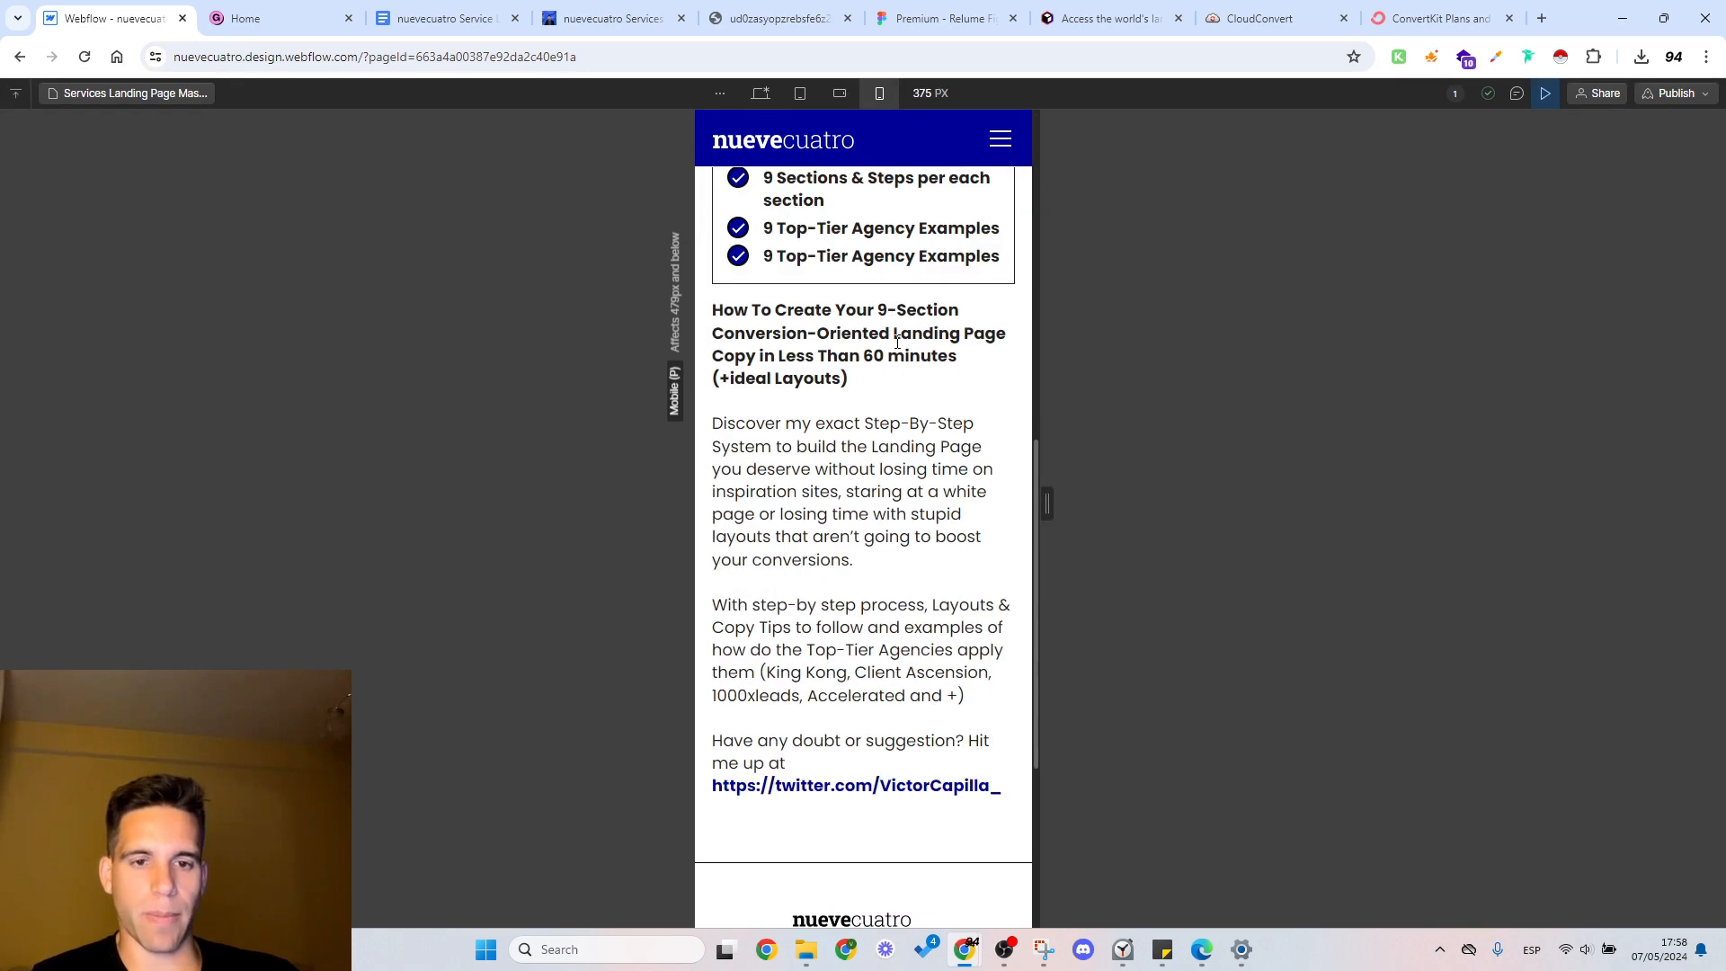
left_click(761, 94)
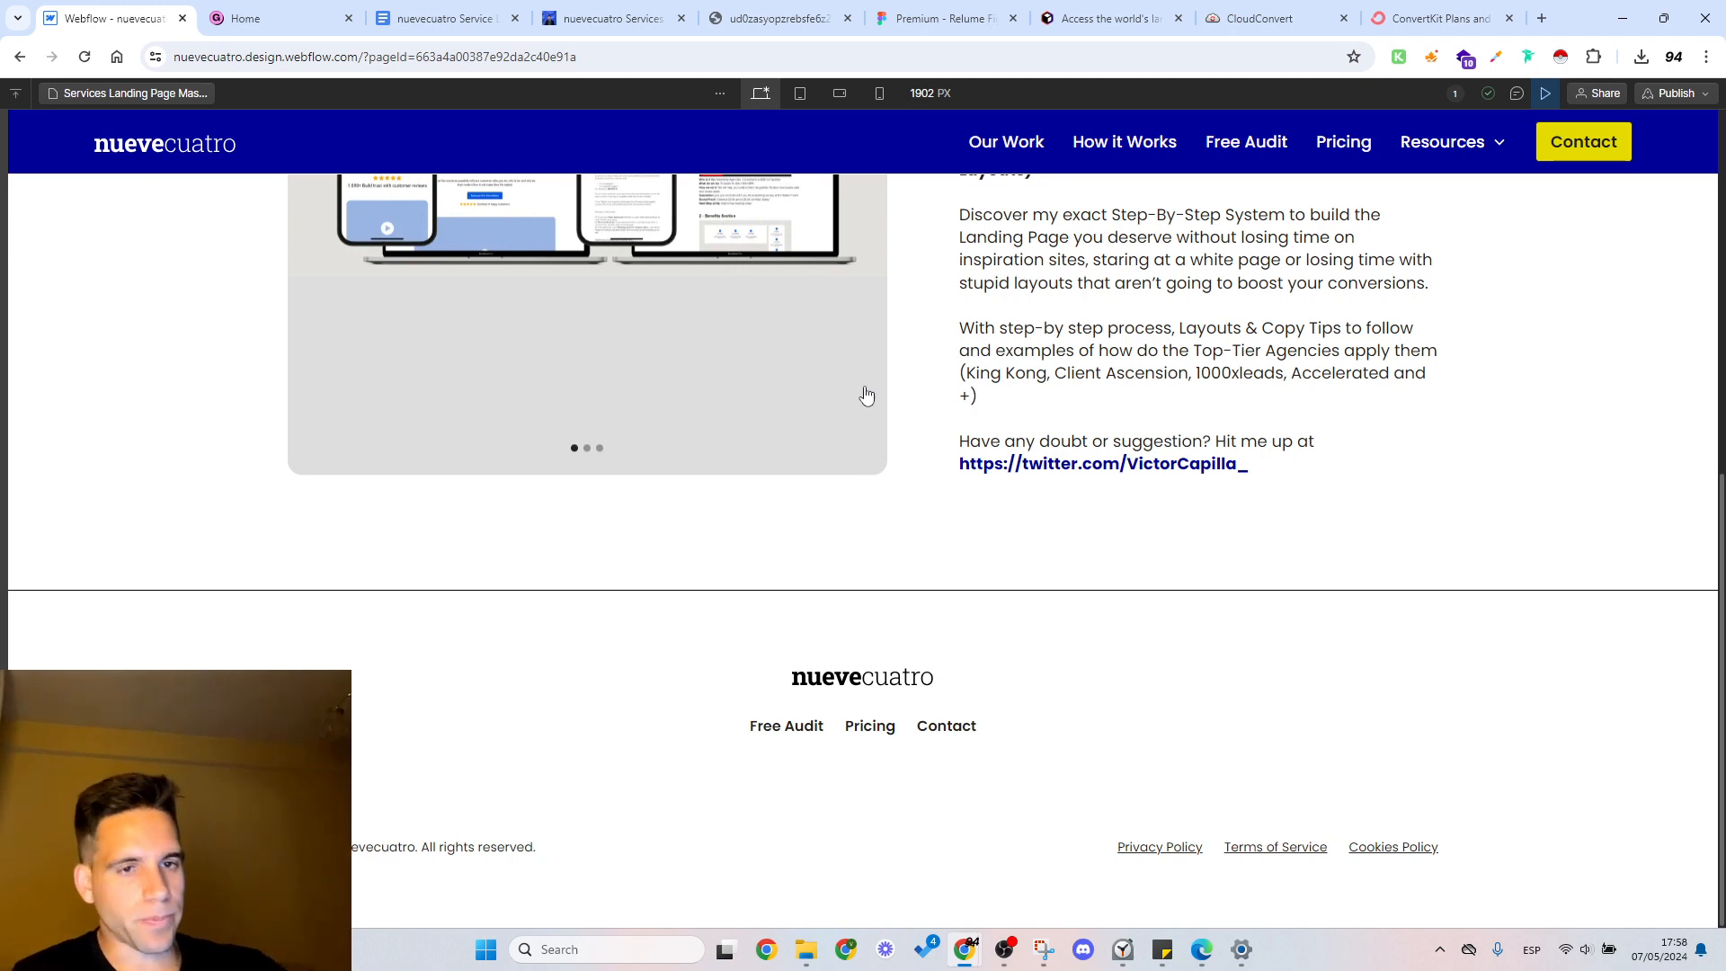
scroll(863, 389, "up", 7)
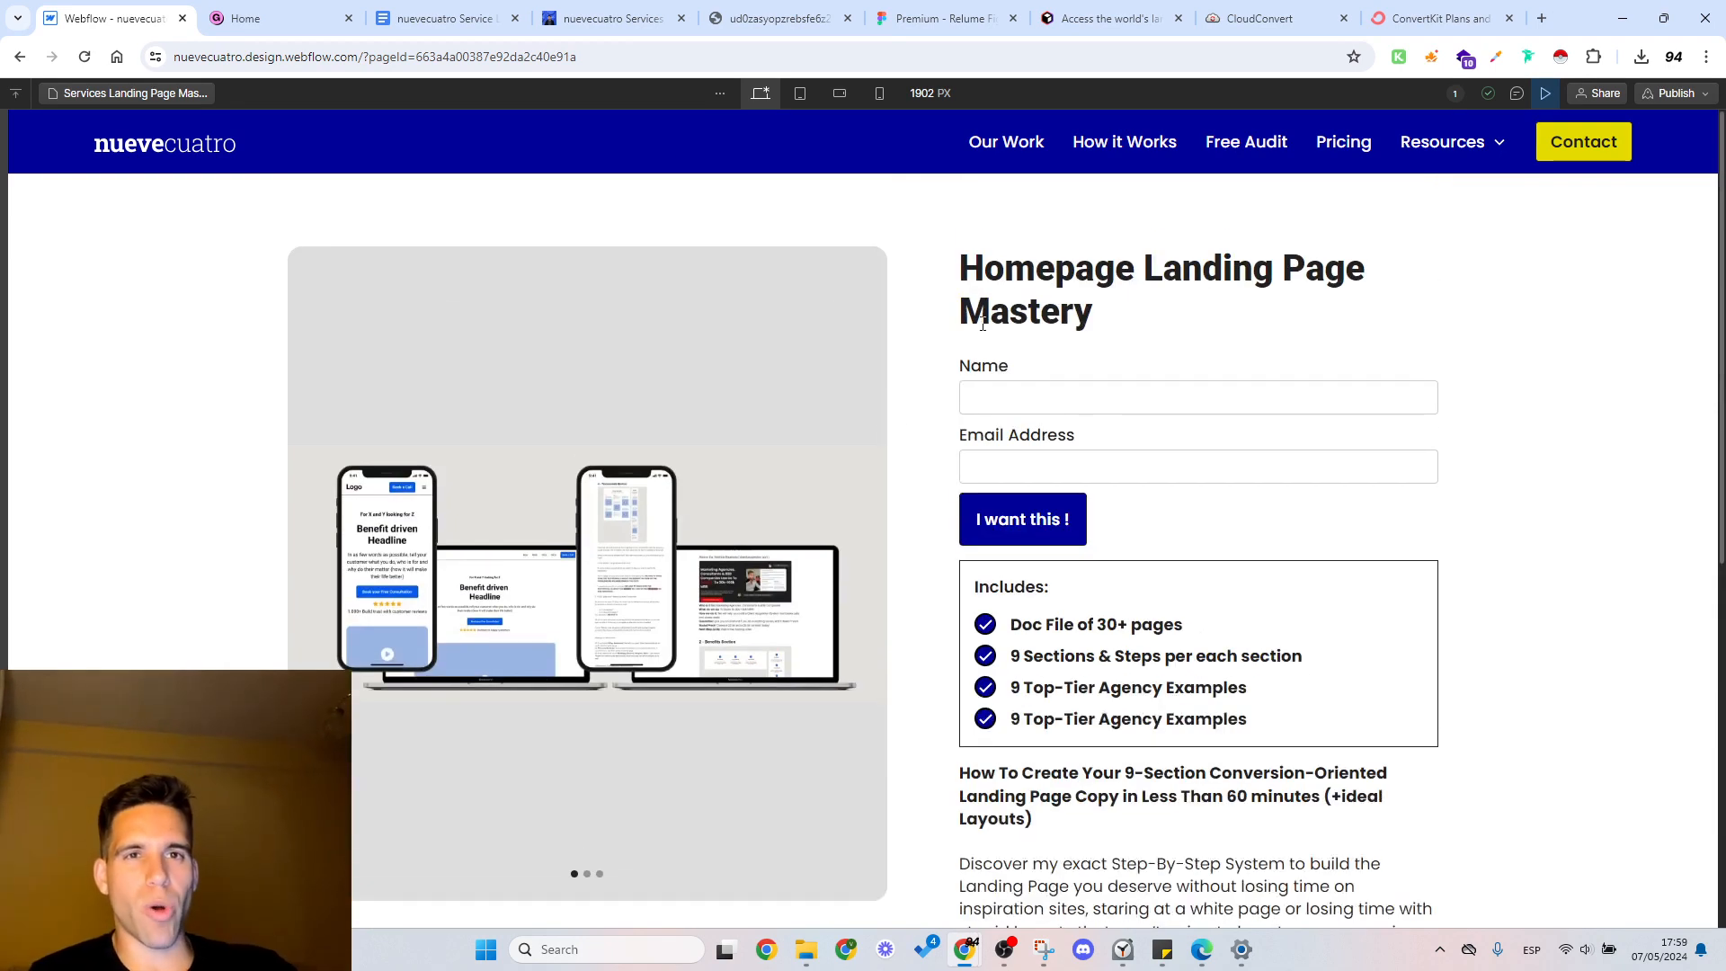